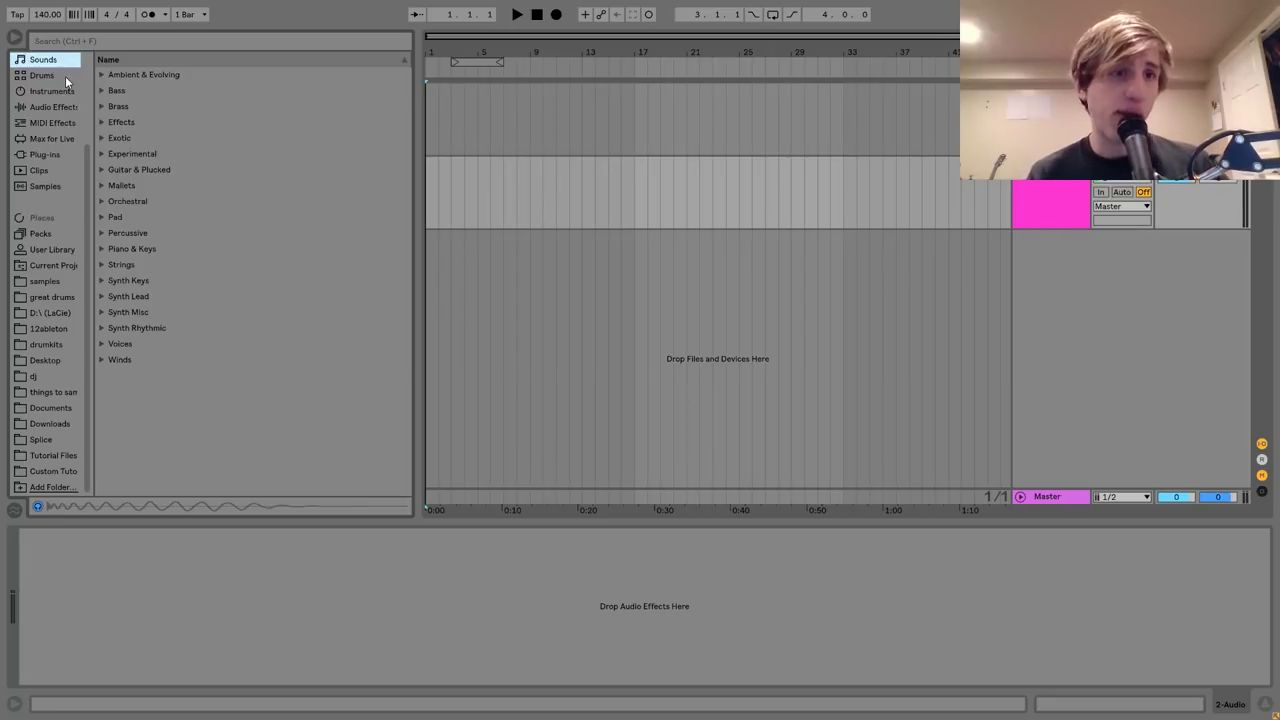
Set the project tempo to 124 BPM.
left_click(53, 17)
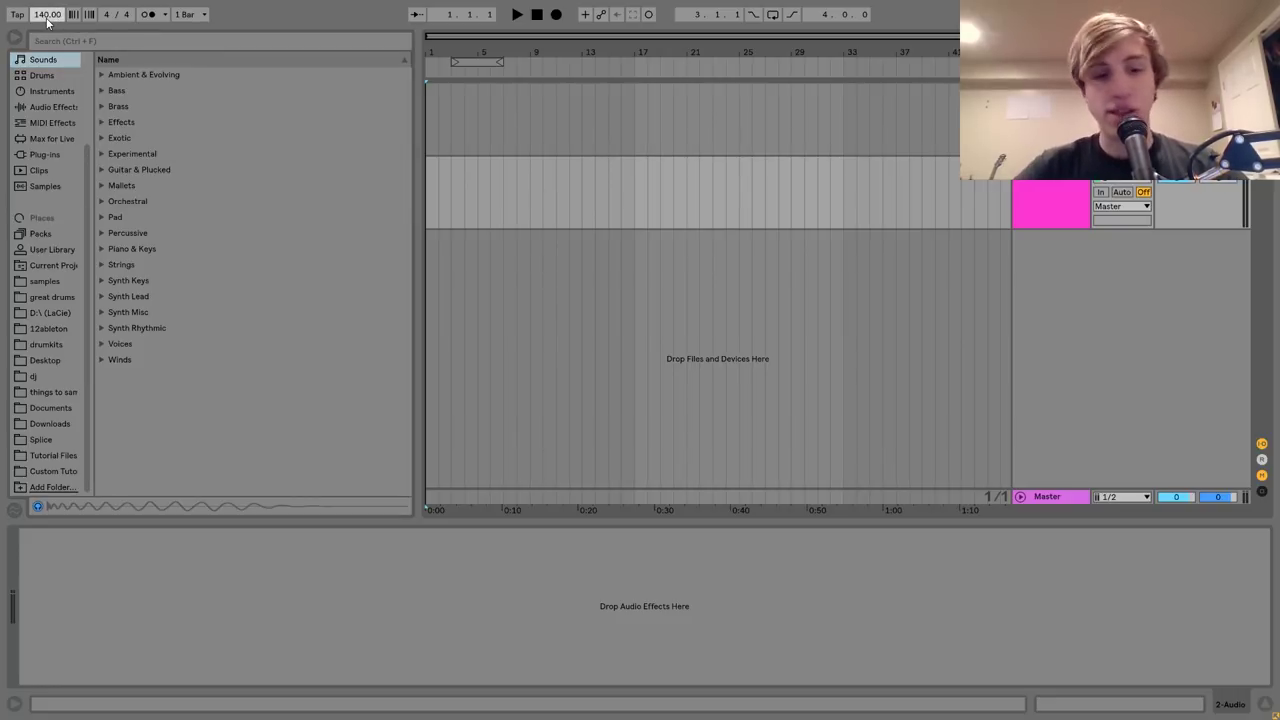
type("124")
key("Return")
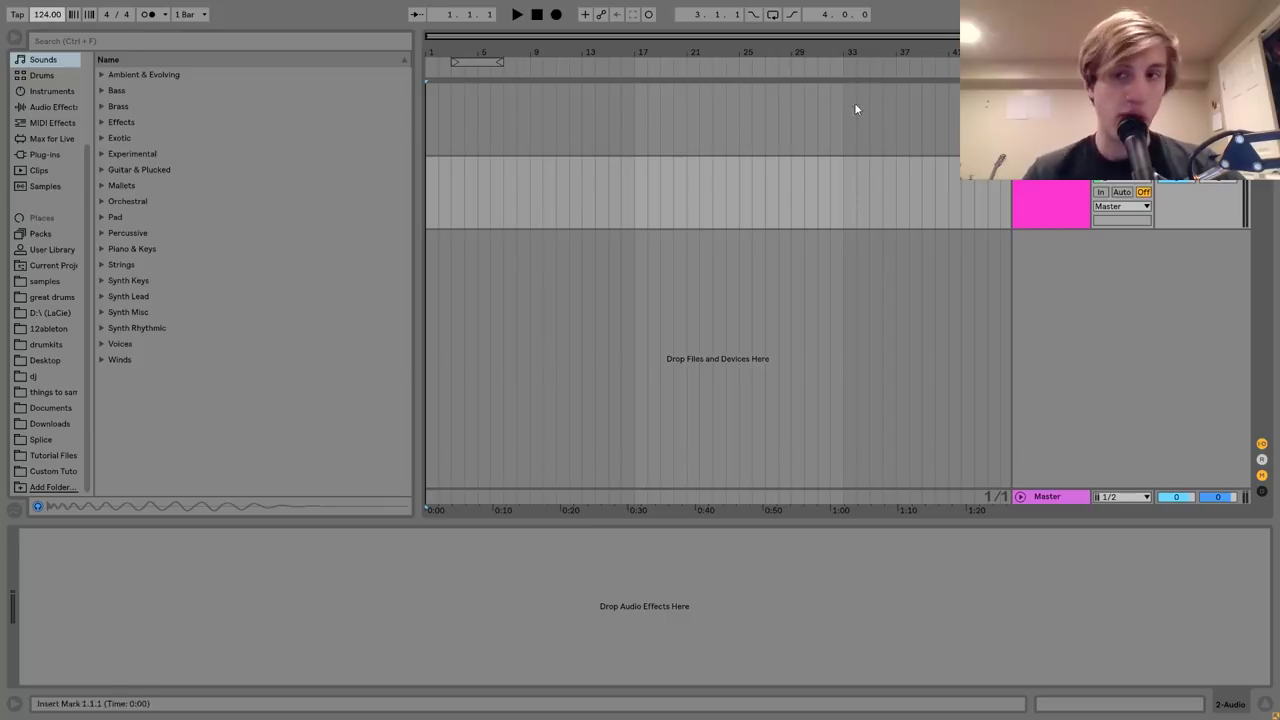
Audition the samples in the Tech House From Scratch tutorial folder and load Kick.wav onto the MIDI track.
left_click(838, 137)
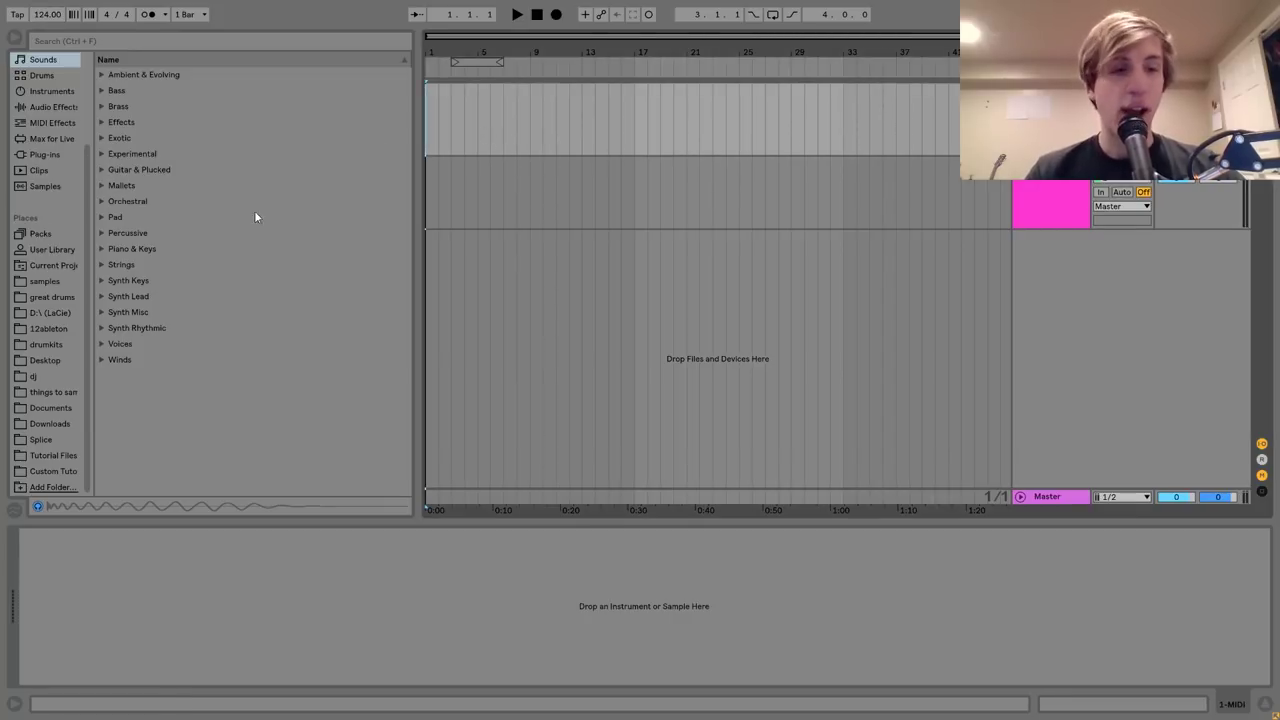
left_click(46, 458)
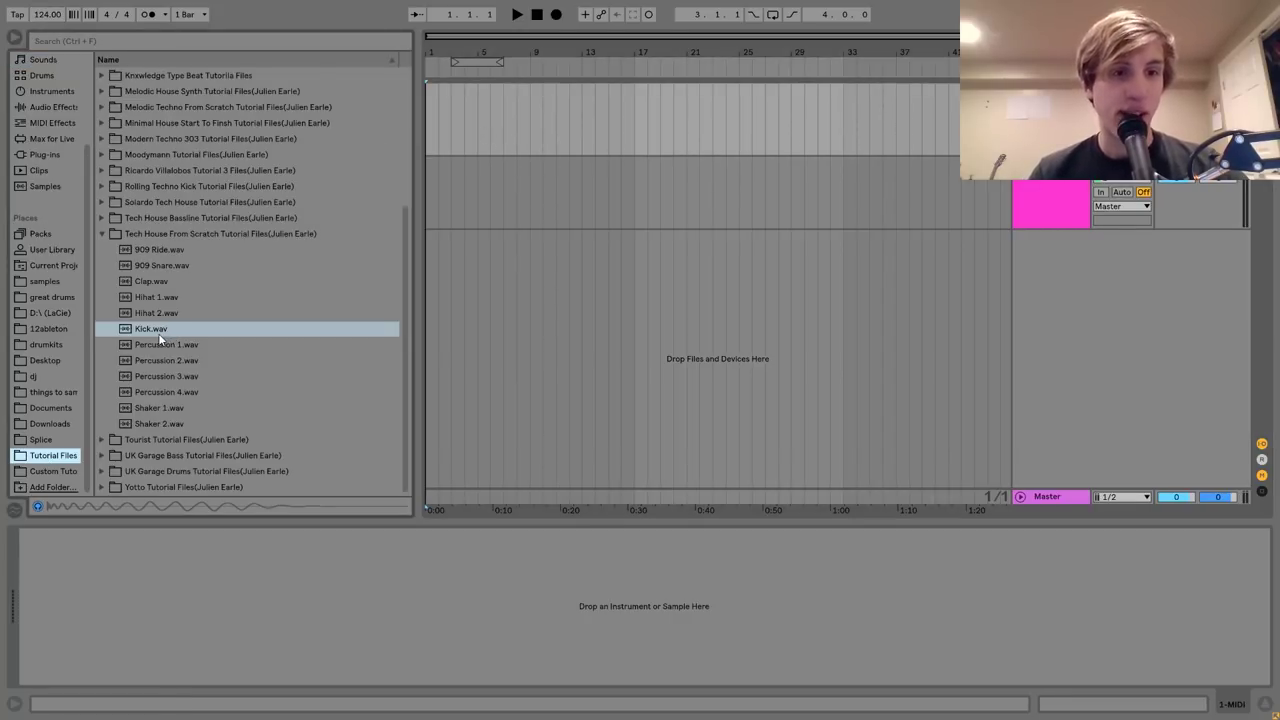
left_click(151, 297)
key("Down")
key("Down")
key("Down")
key("Down")
key("Down")
key("Down")
key("Down")
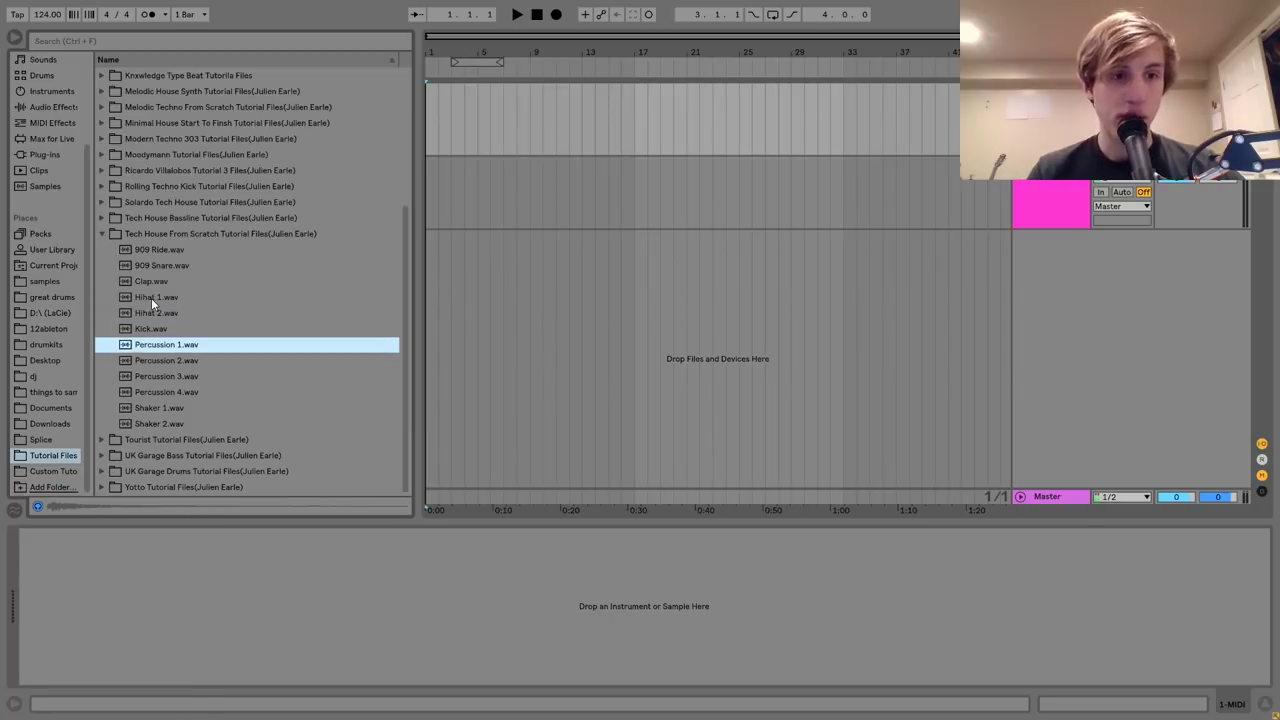
key("Up")
key("Up")
key("Up")
key("Up")
key("Up")
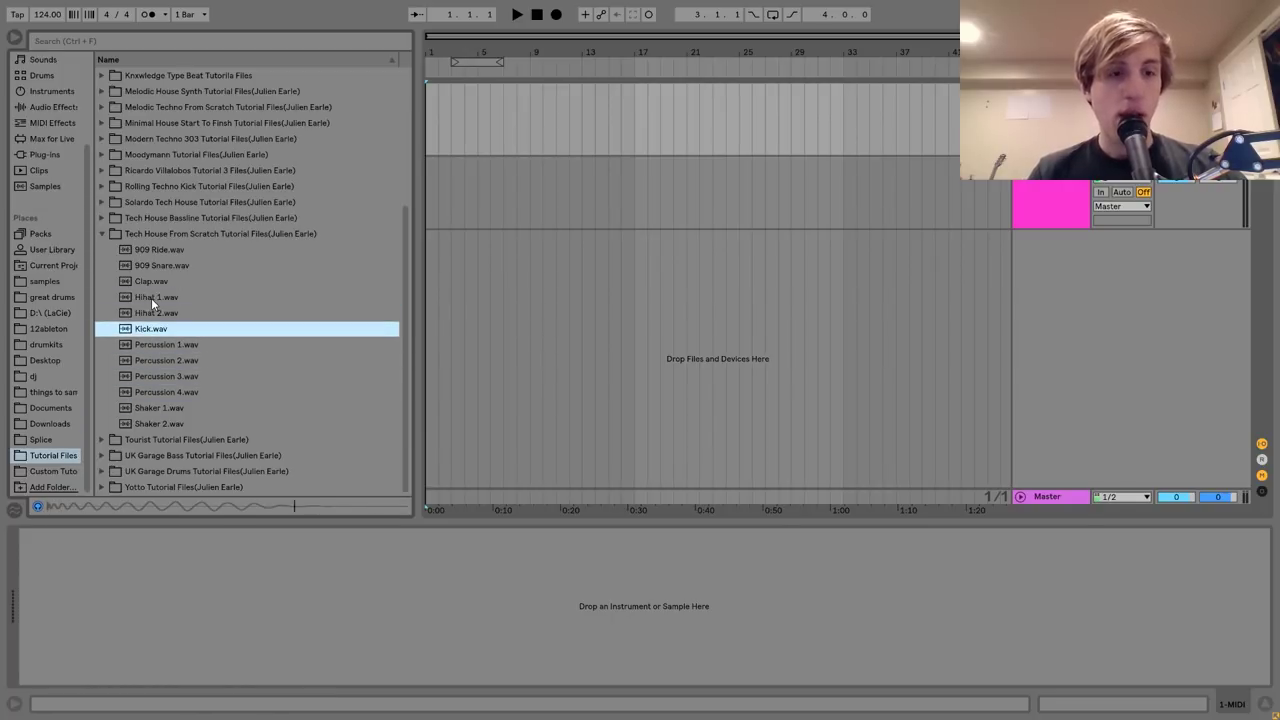
key("Return")
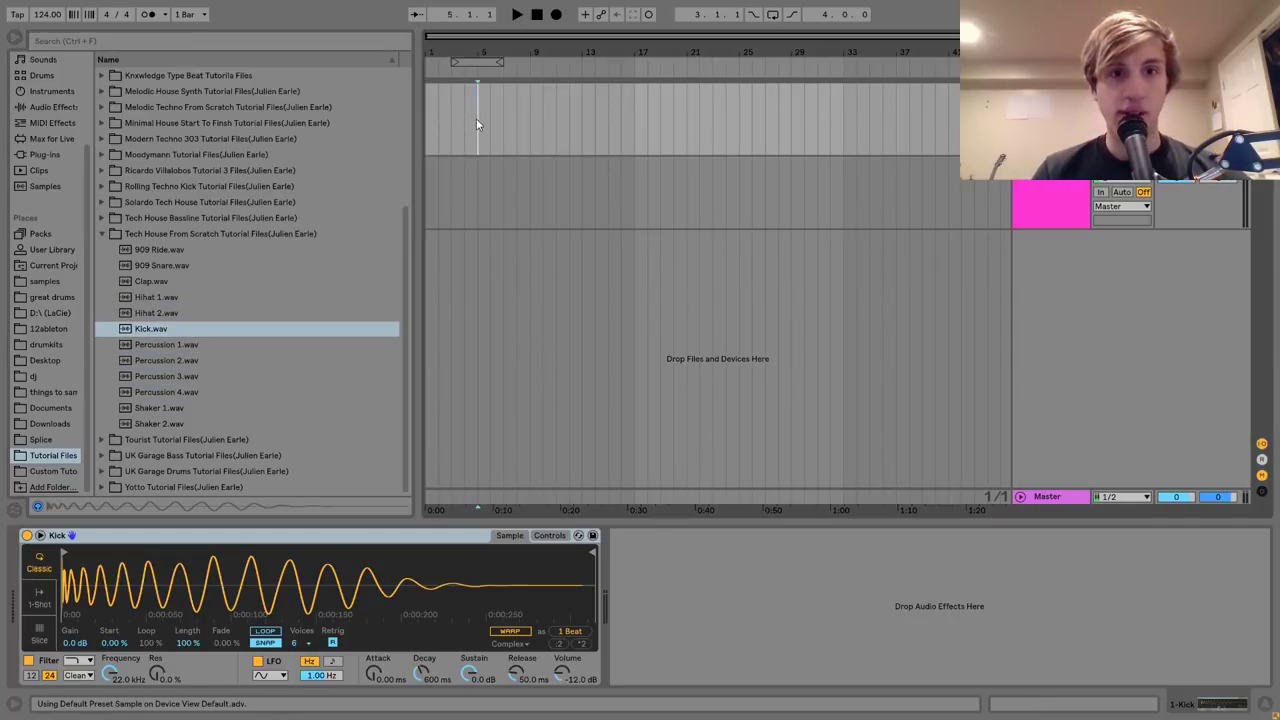
Create an empty four-bar MIDI clip at the start of the kick track and loop that range.
left_click_drag(476, 118, 408, 117)
key("ctrl+l")
key("ctrl+shift+m")
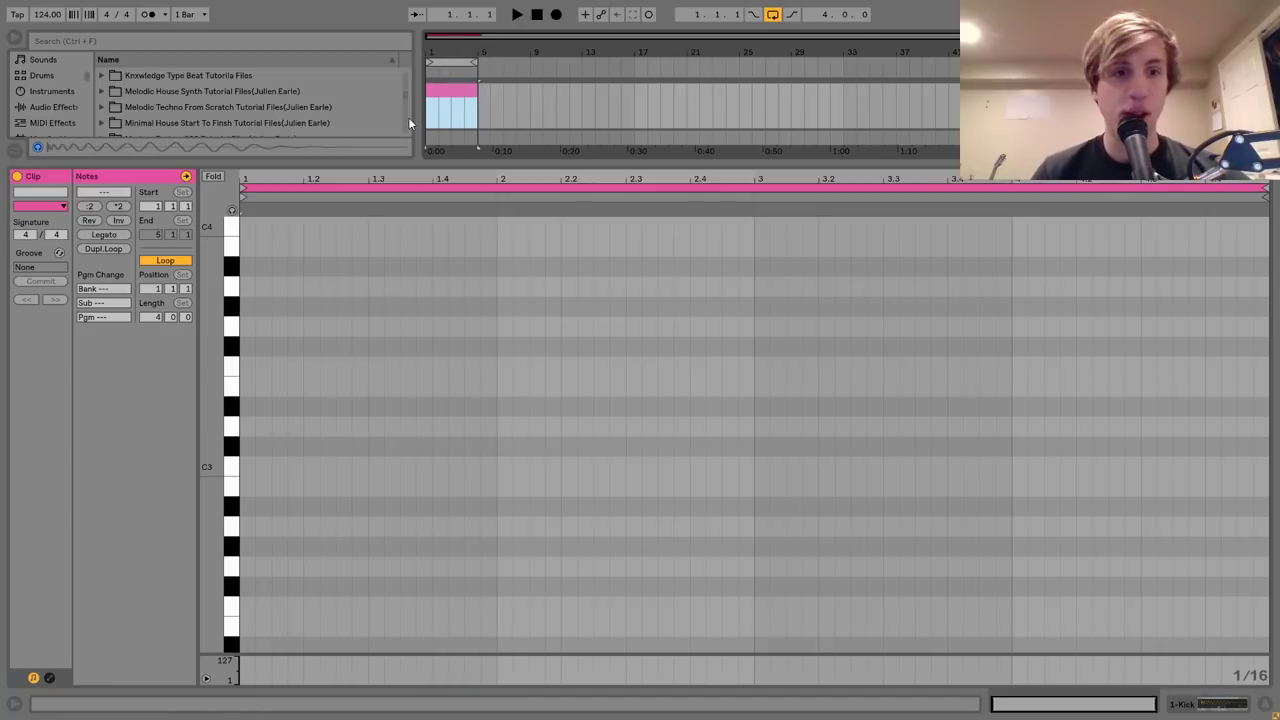
Fill the four-bar kick clip with one-beat C3 notes on every beat.
right_click(248, 474)
left_click(248, 474)
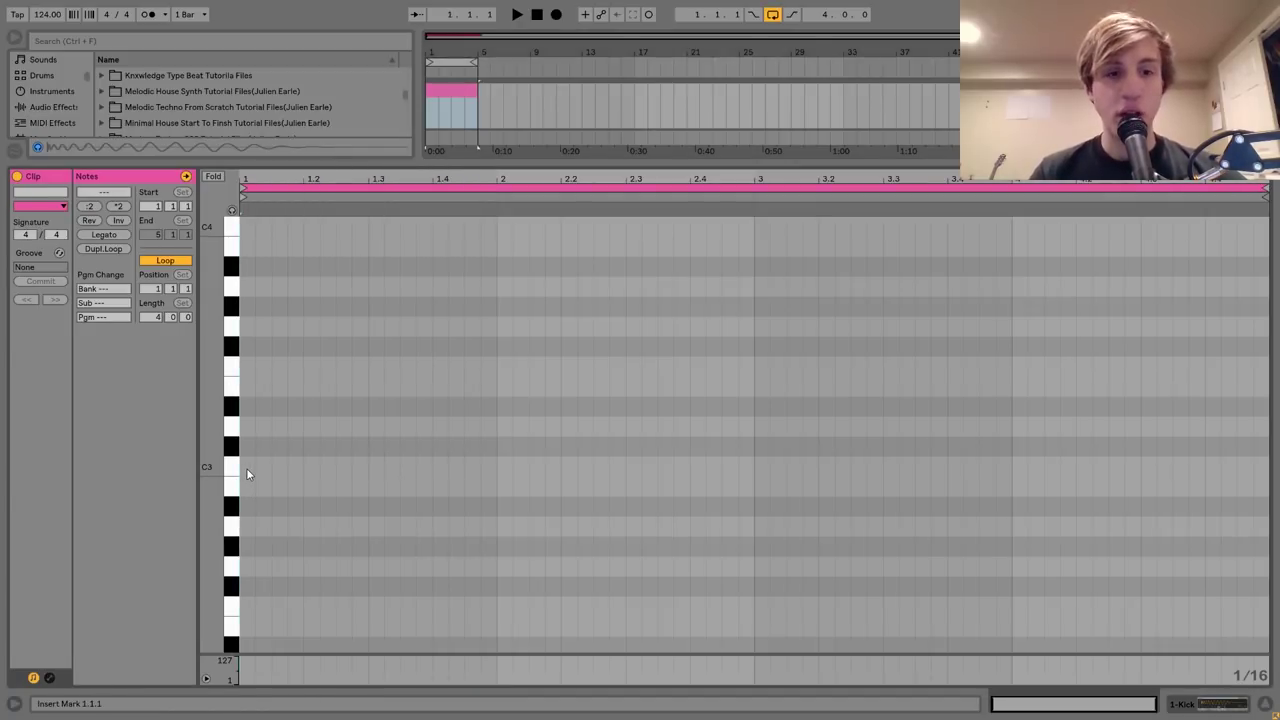
double_click(248, 474)
key("shift+Right")
key("shift+Right")
key("shift+Right")
key("ctrl+d")
key("ctrl+a")
key("ctrl+d")
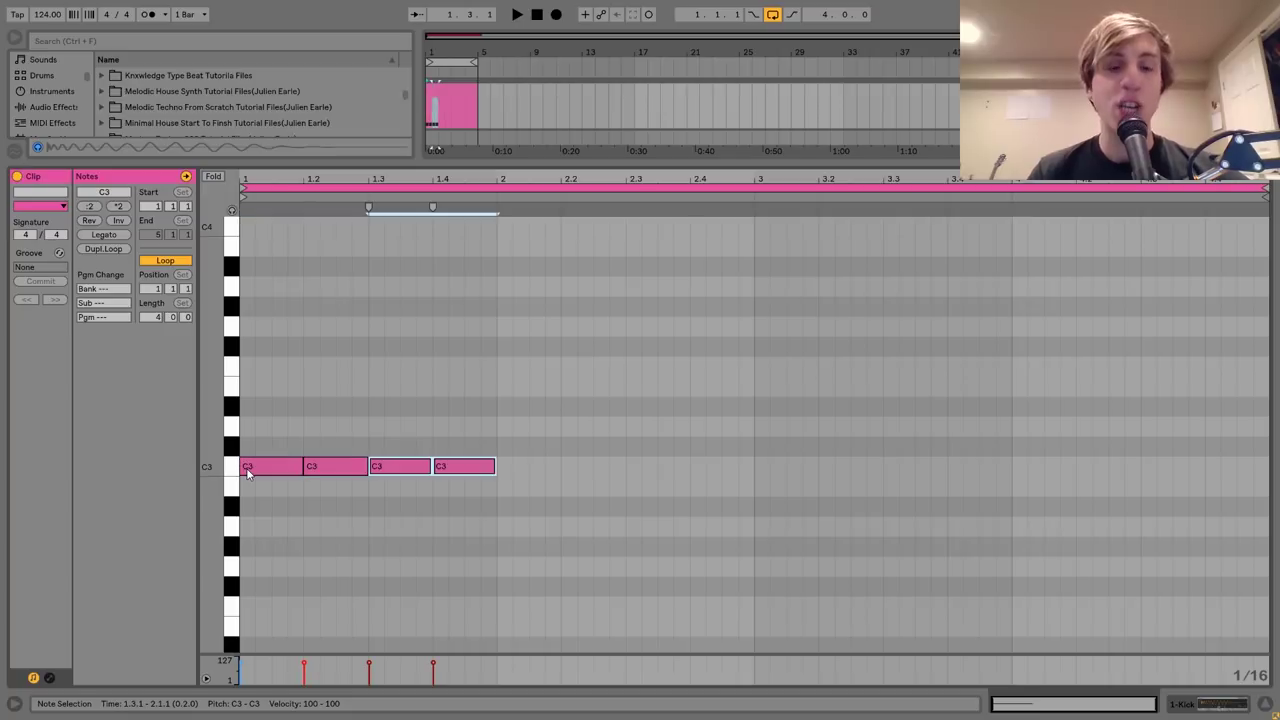
key("ctrl+a")
key("ctrl+d")
key("ctrl+a")
key("ctrl+d")
key("ctrl+a")
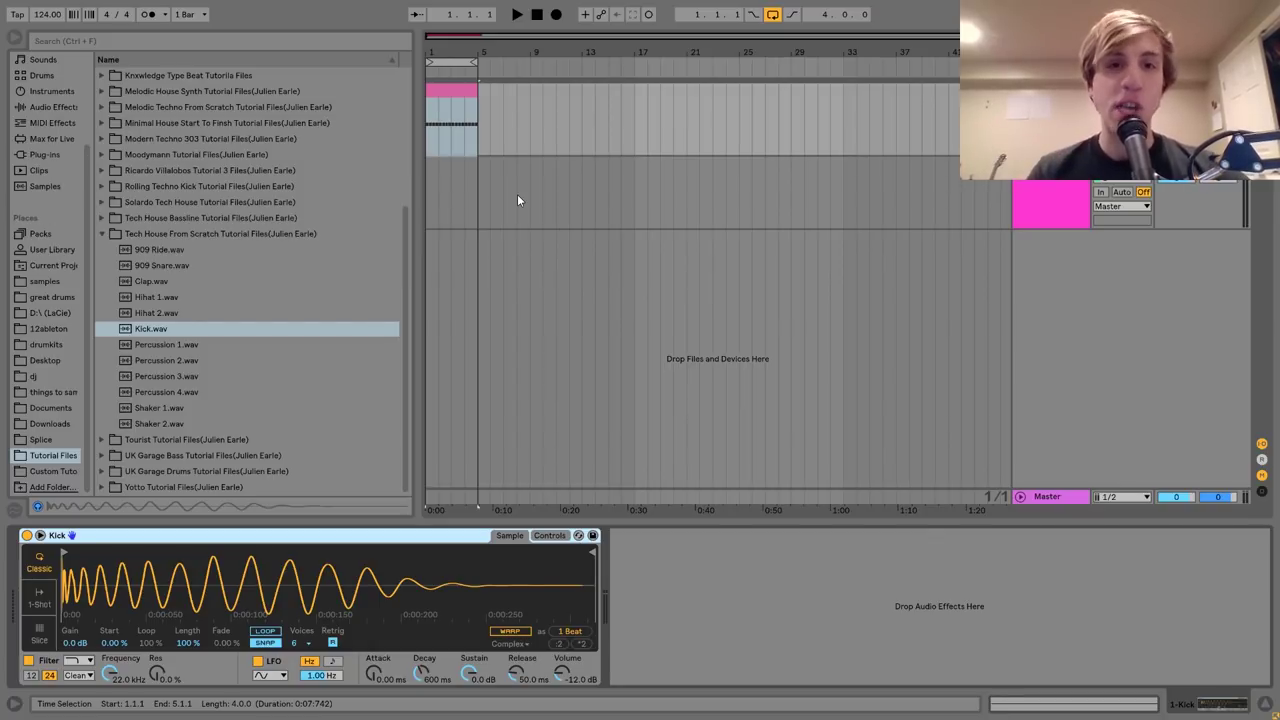
Extend the kick clip and the arrangement loop to eight bars.
left_click_drag(429, 50, 429, 50)
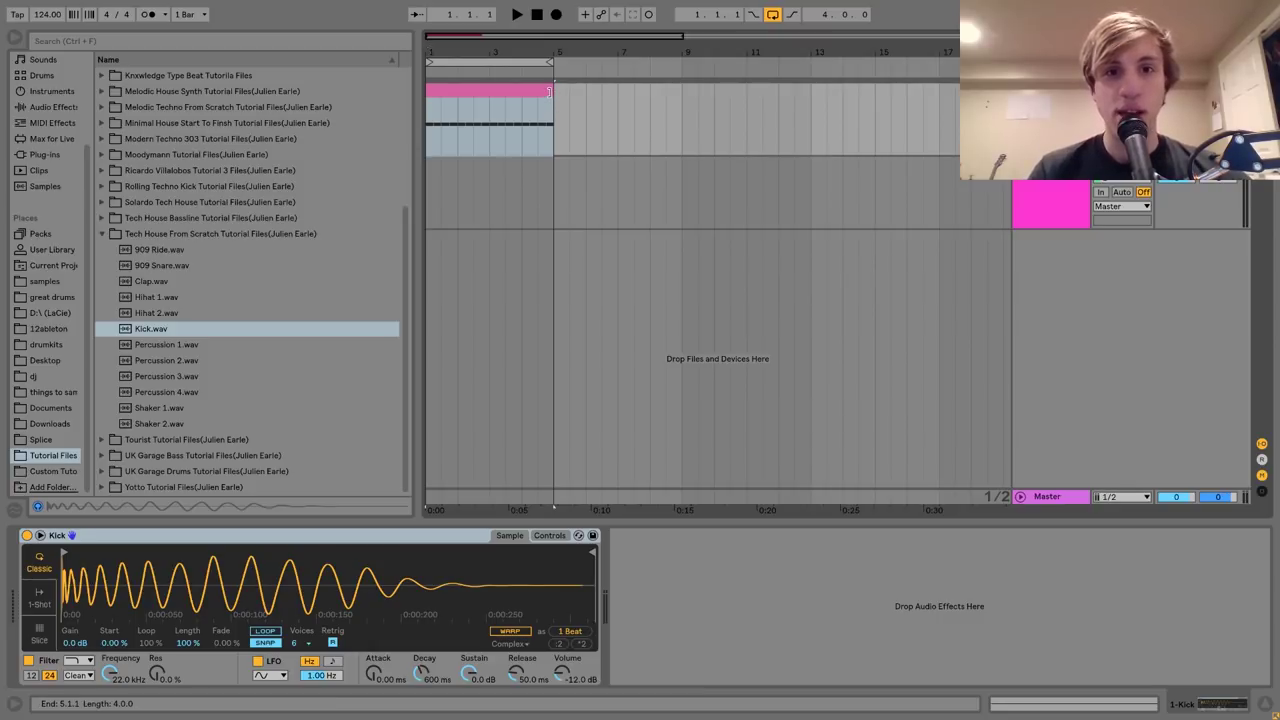
left_click_drag(548, 91, 685, 97)
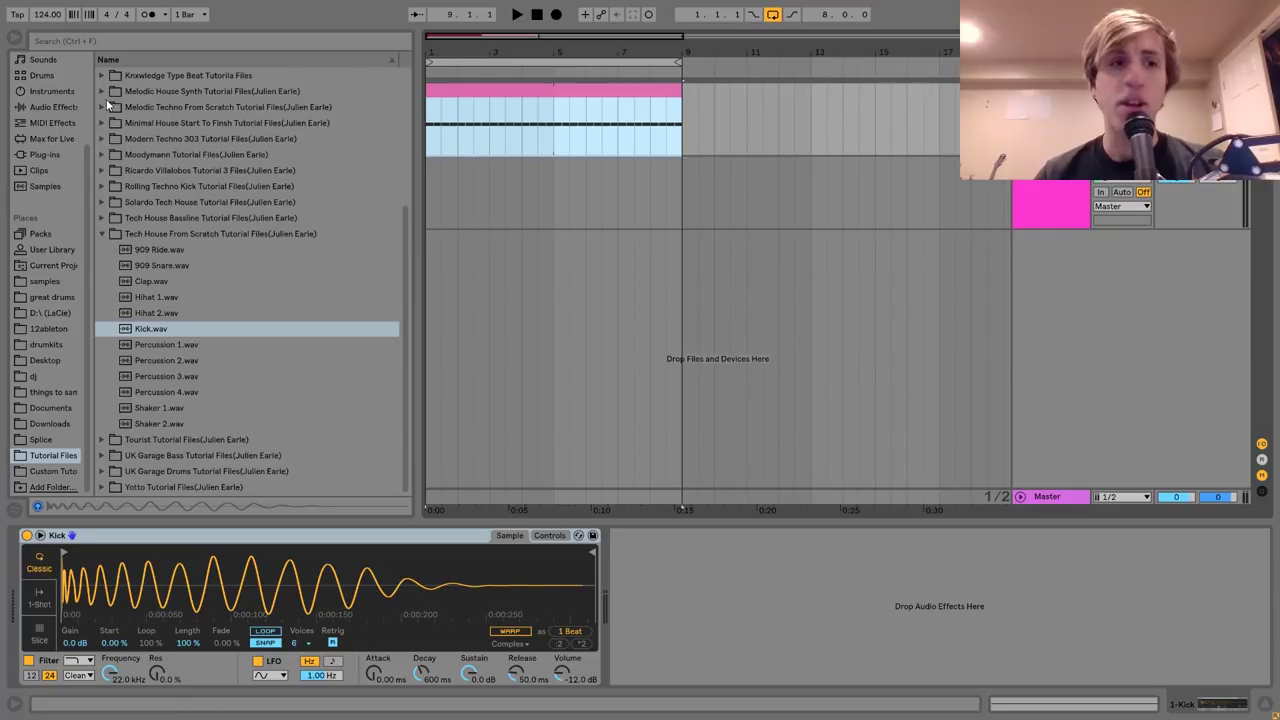
Add a Tuner to the kick track and play the clip to check the kick's pitch.
left_click(51, 110)
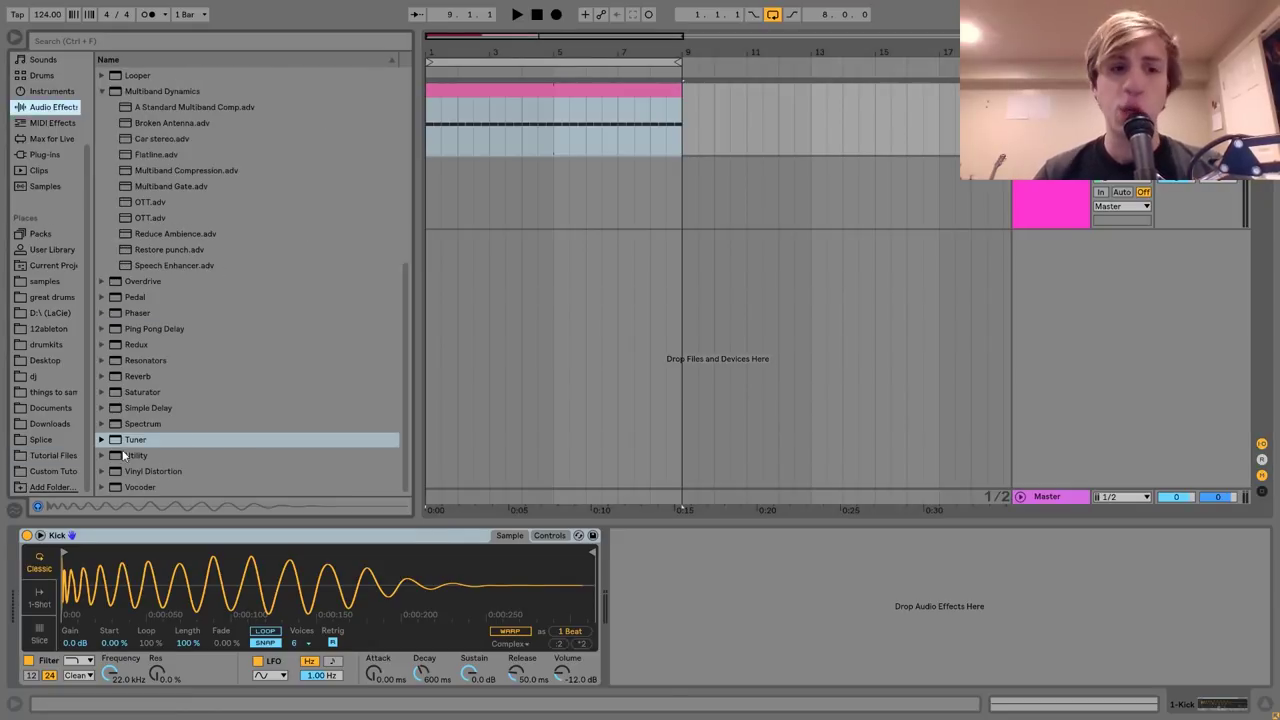
double_click(133, 440)
key("space")
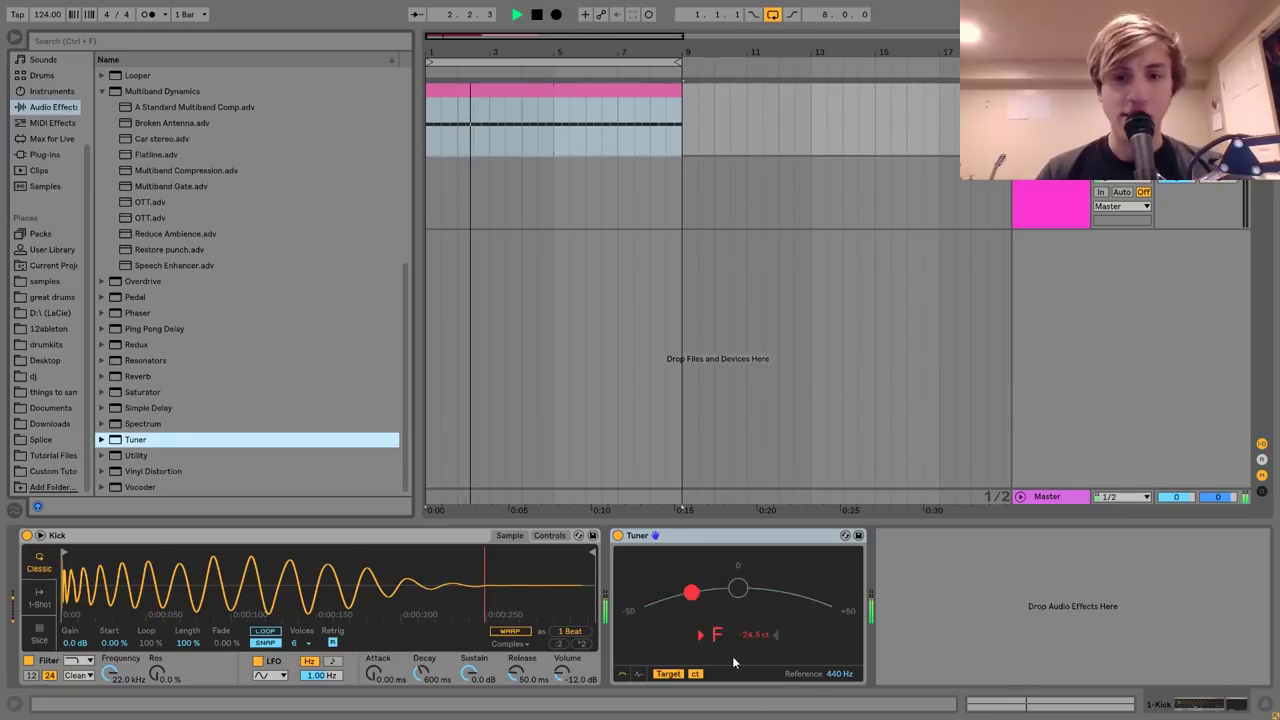
key("space")
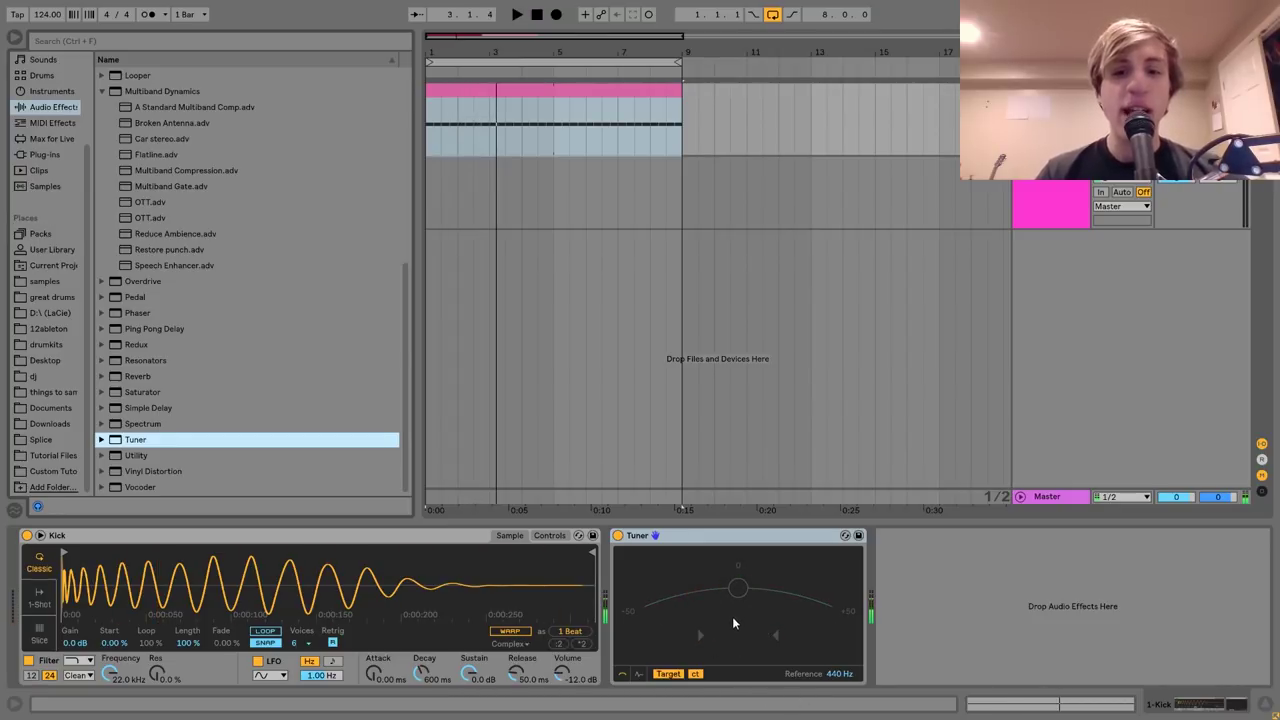
key("space")
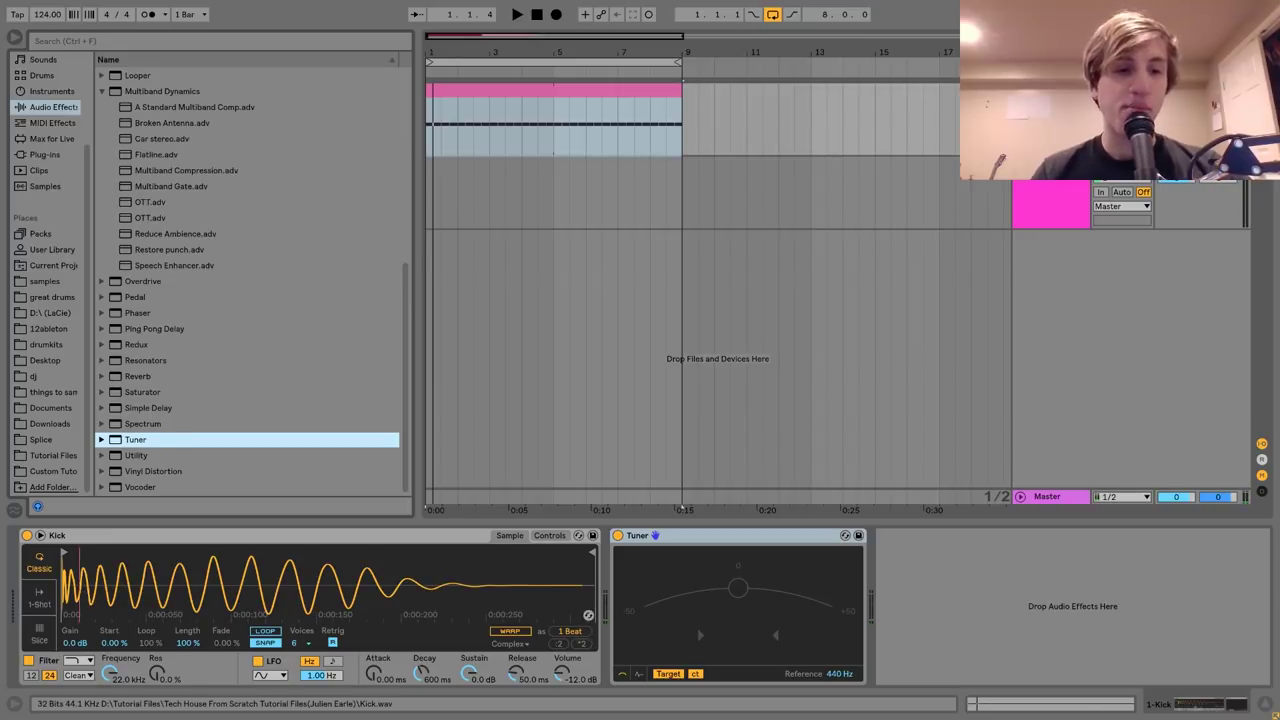
Examine the kick's waveform up close and replay the clip to check its pitch.
left_click_drag(300, 585, 300, 600)
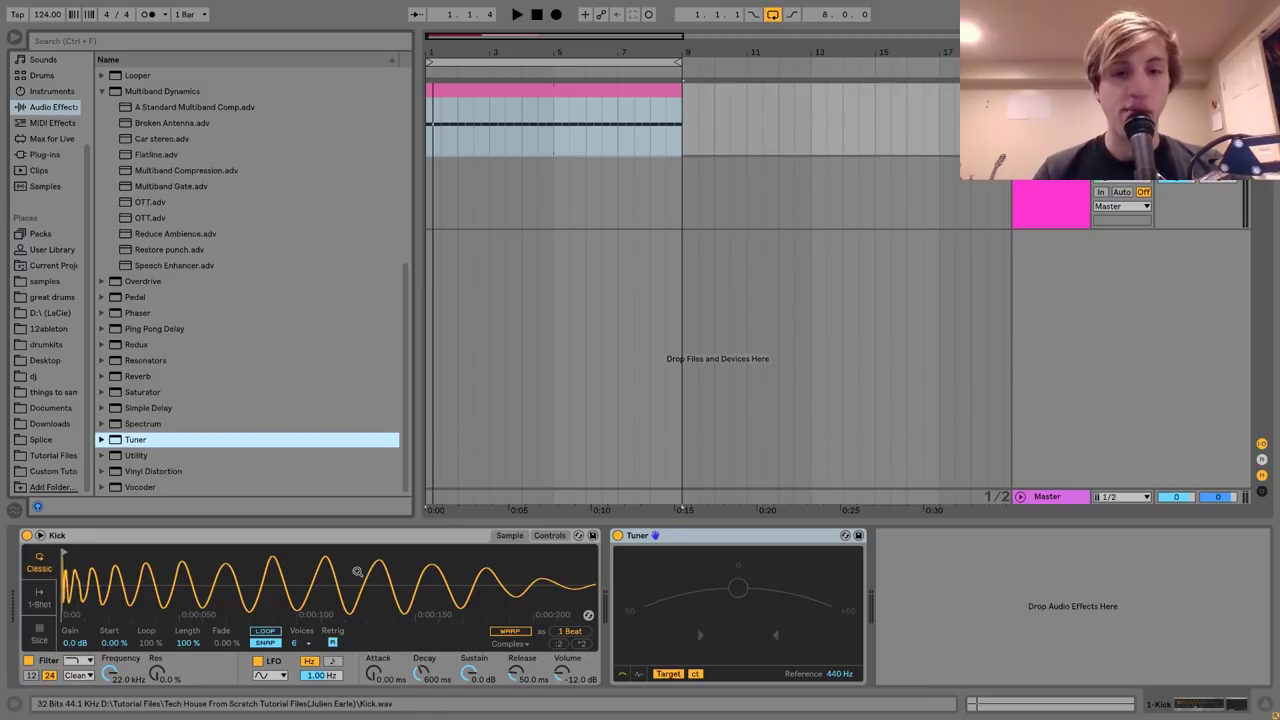
left_click_drag(552, 588, 418, 588)
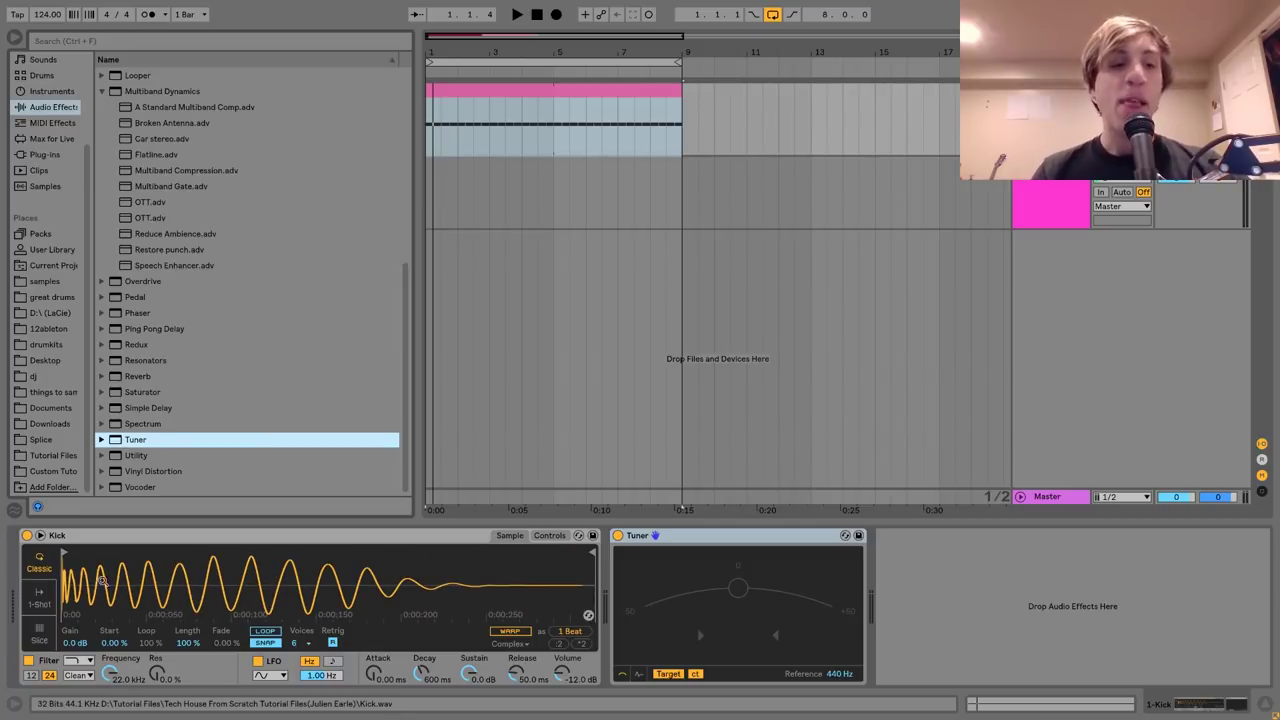
mouse_move(103, 582)
left_mouse_down()
mouse_move(177, 605)
mouse_move(138, 618)
mouse_move(103, 584)
left_mouse_up()
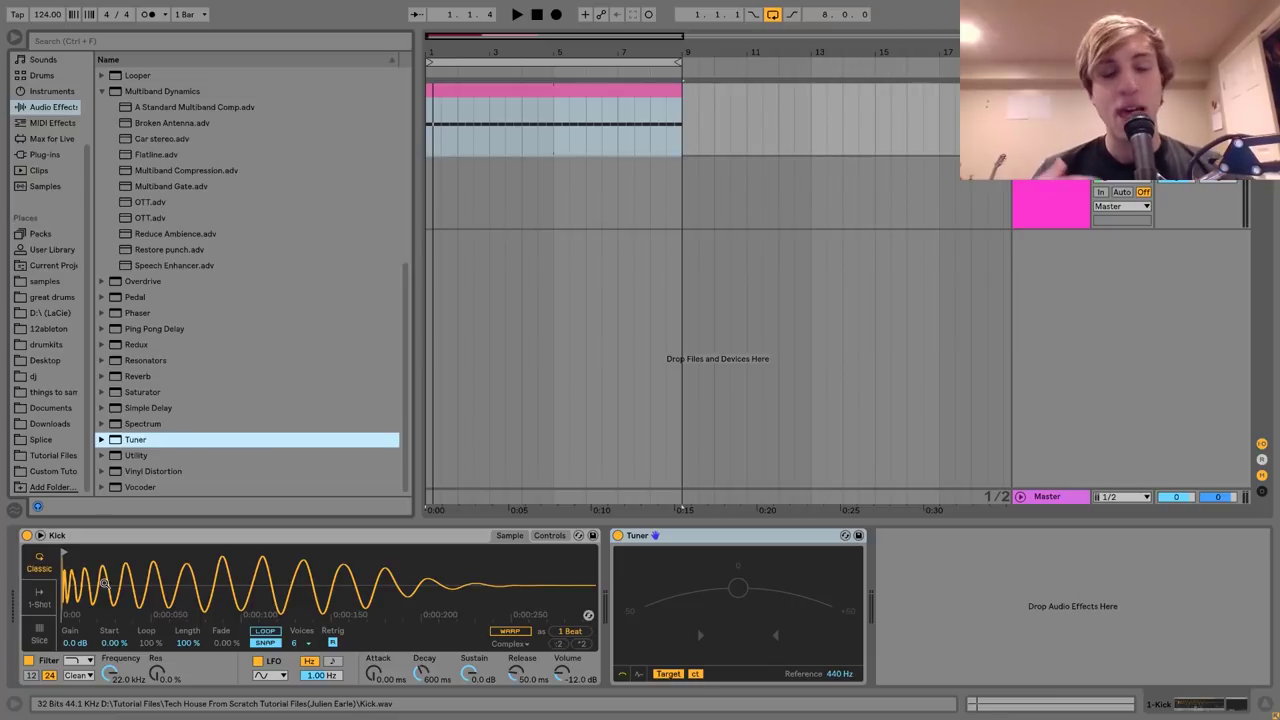
key("space")
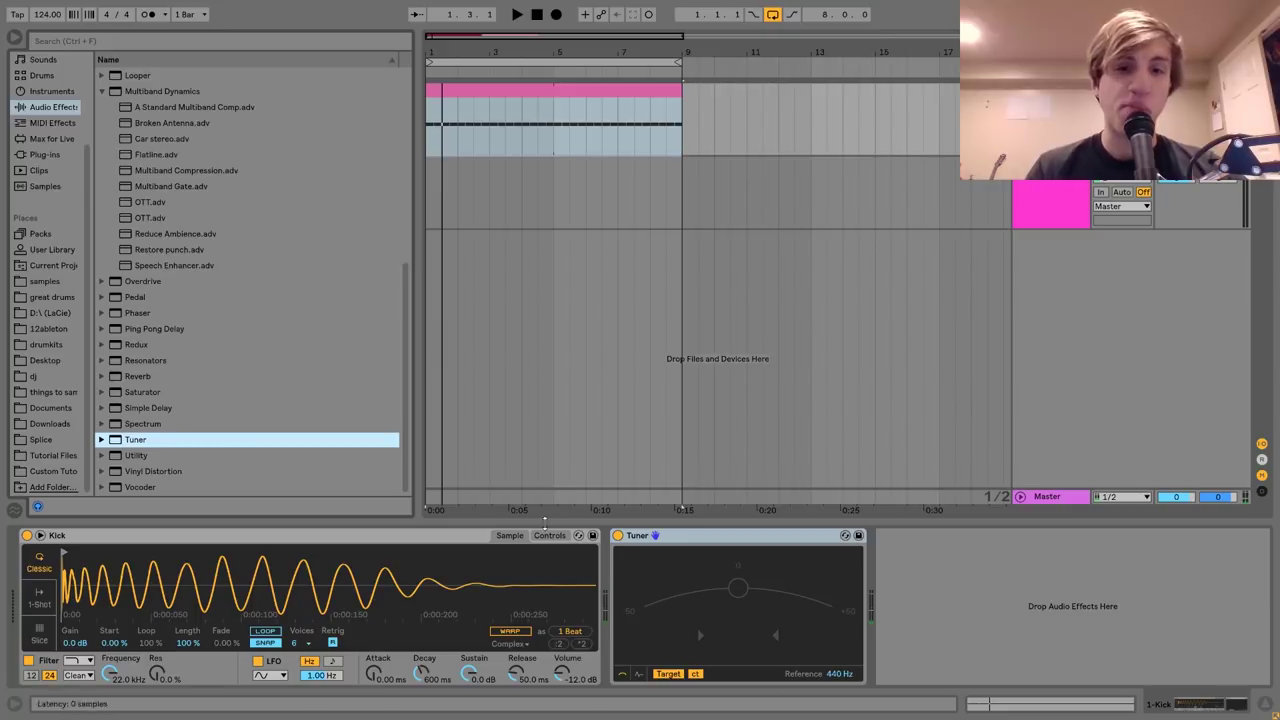
key("space")
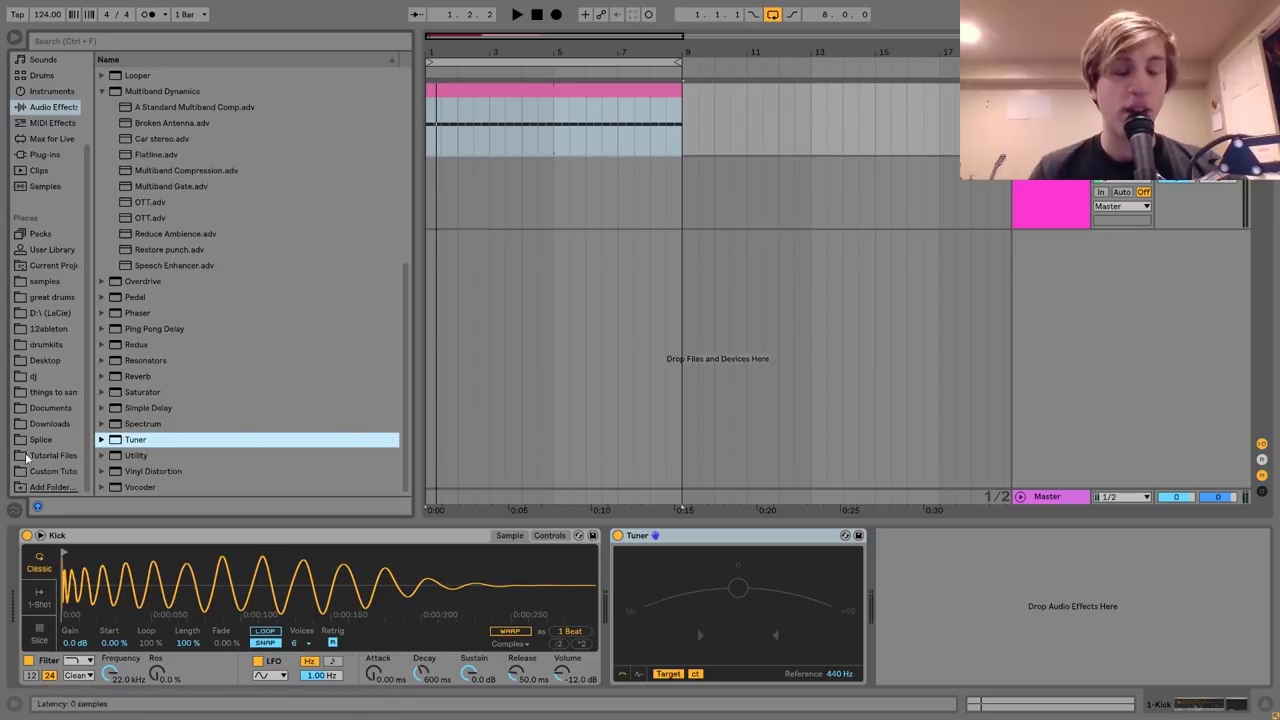
Detune the kick sample to +29 ct in its sampler controls while checking the pitch during playback.
key("space")
left_click(551, 535)
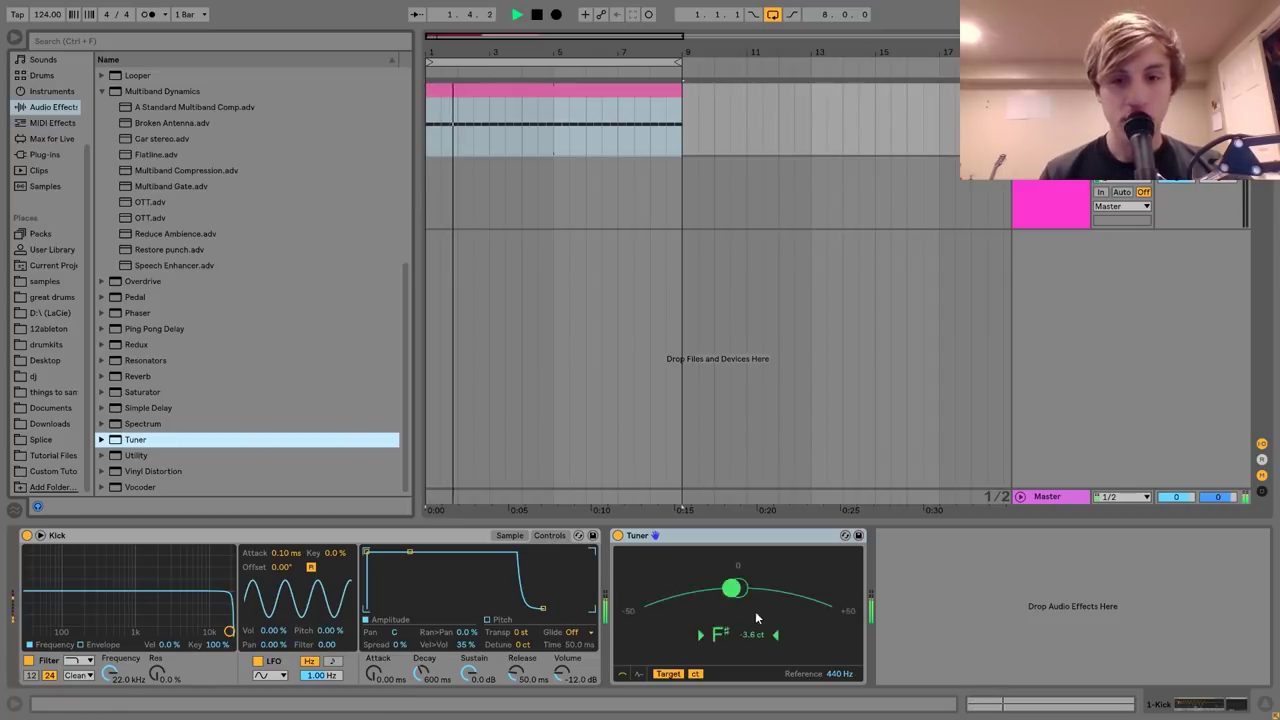
key("space")
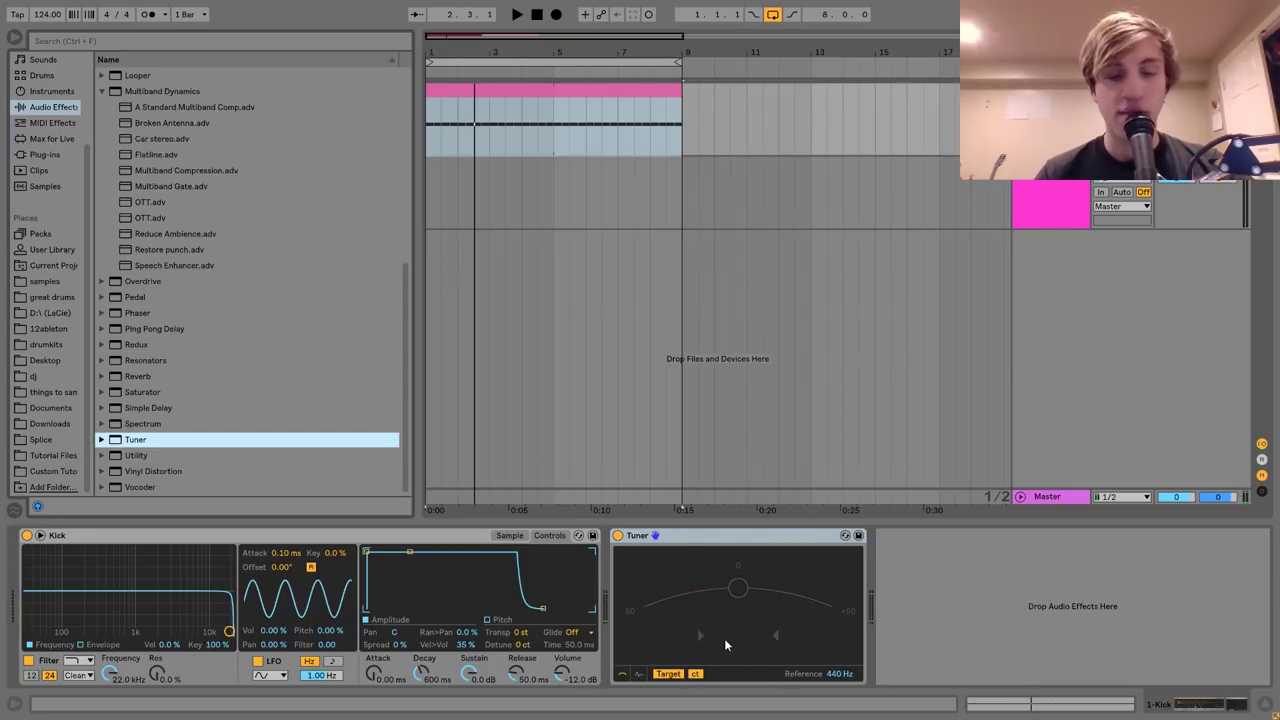
left_click(524, 645)
type("25")
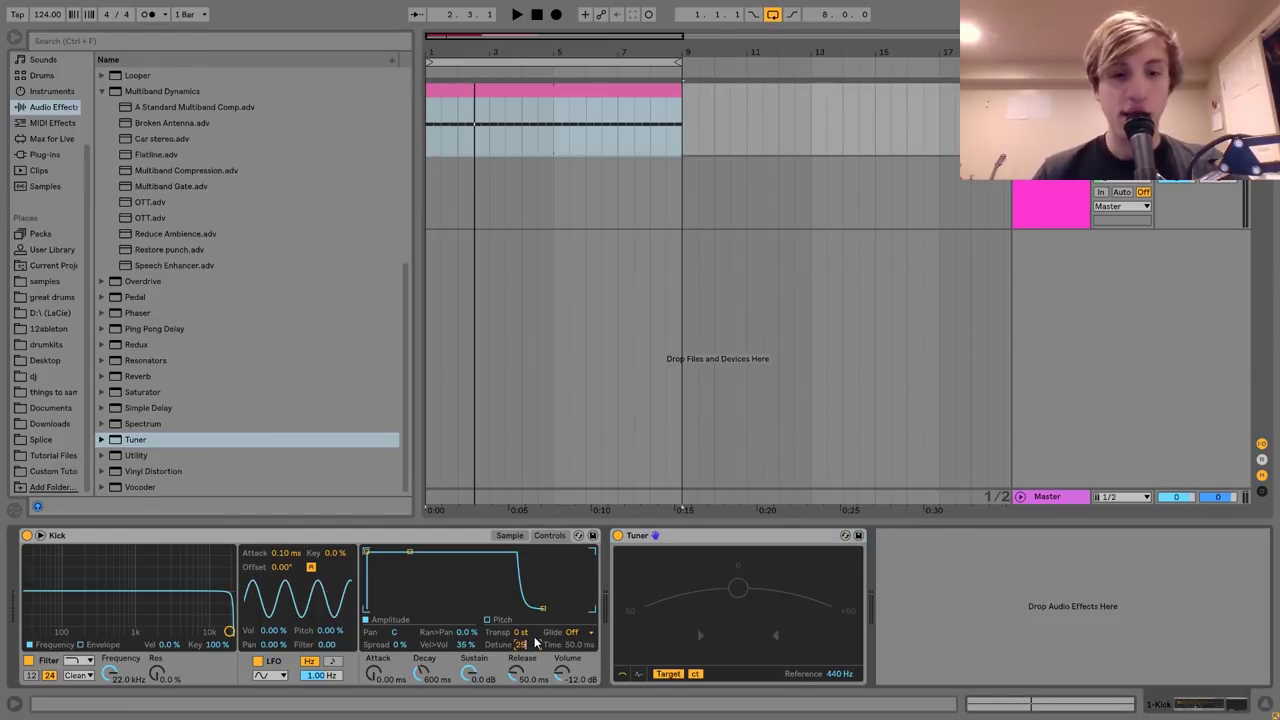
key("space")
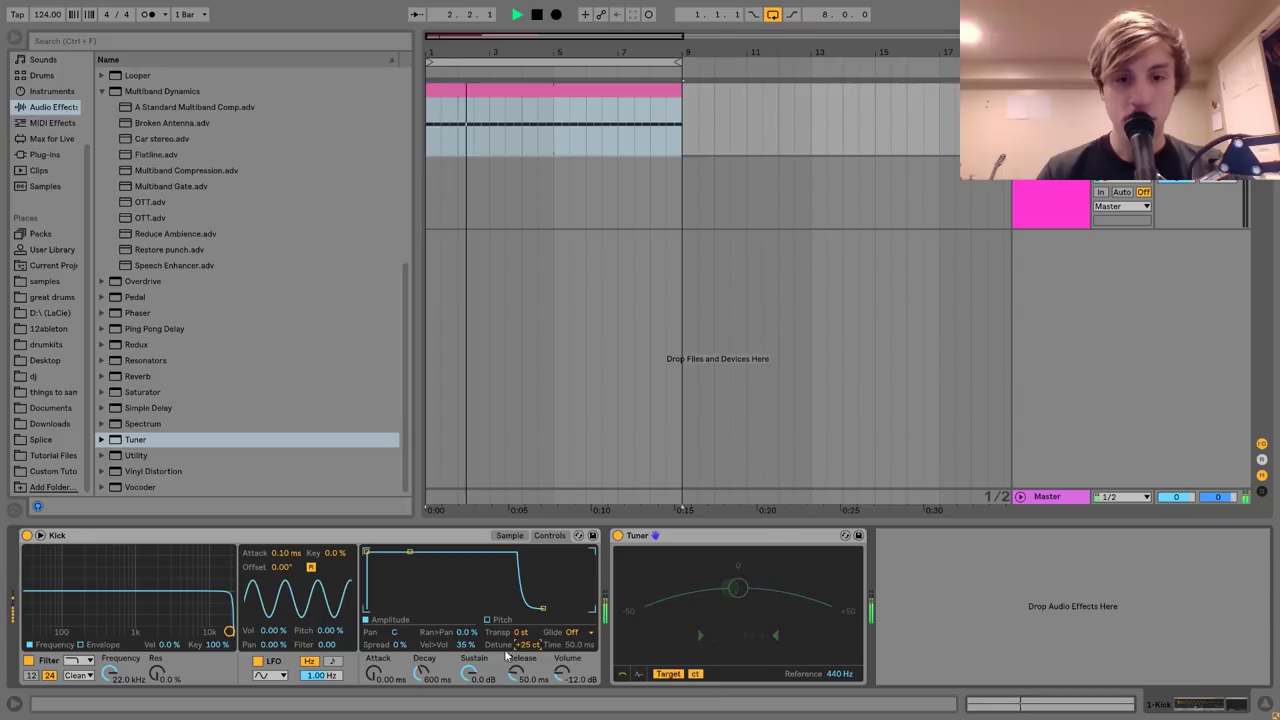
key("Up")
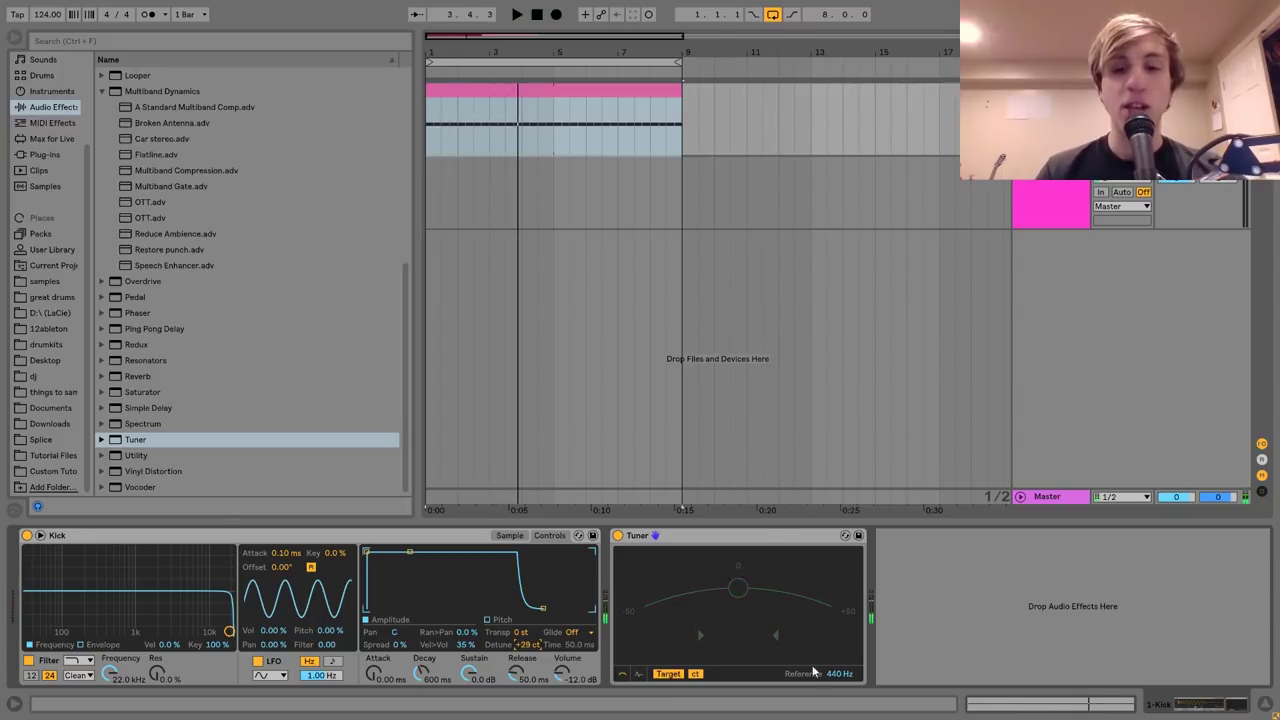
Play the detuned kick through the Tuner once more and remove the Tuner from the track.
key("space")
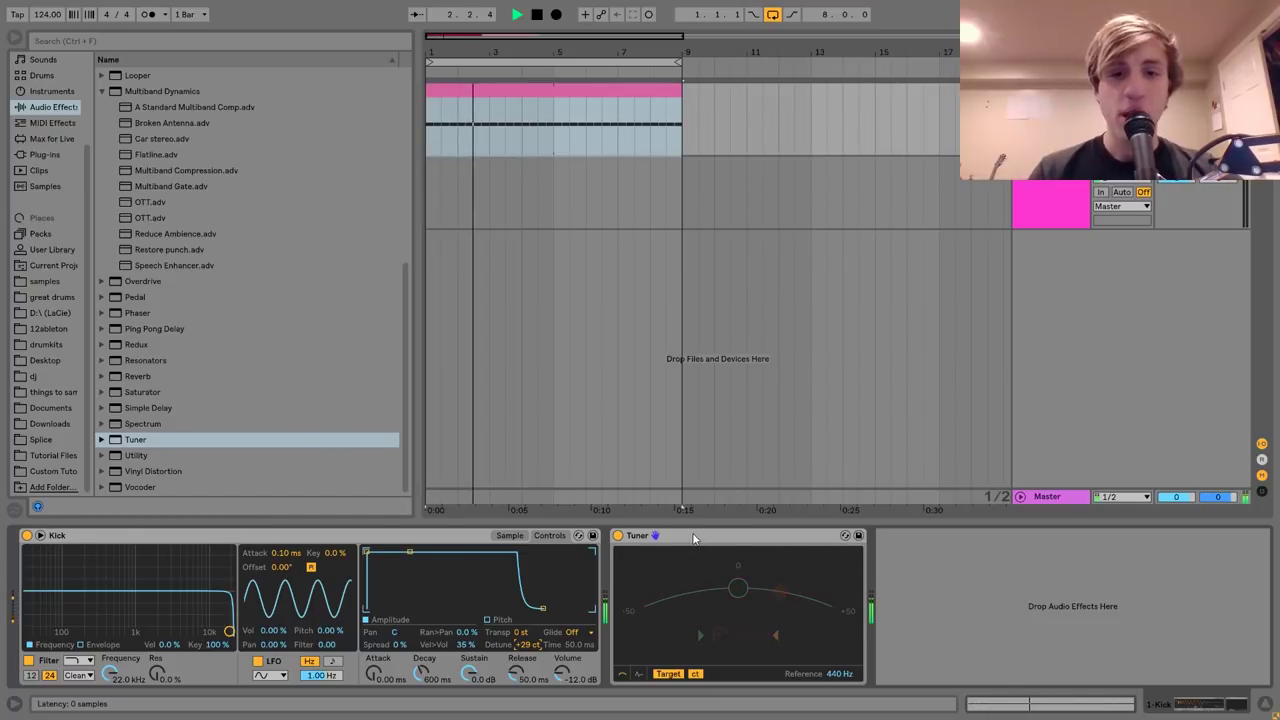
key("space")
left_click(693, 538)
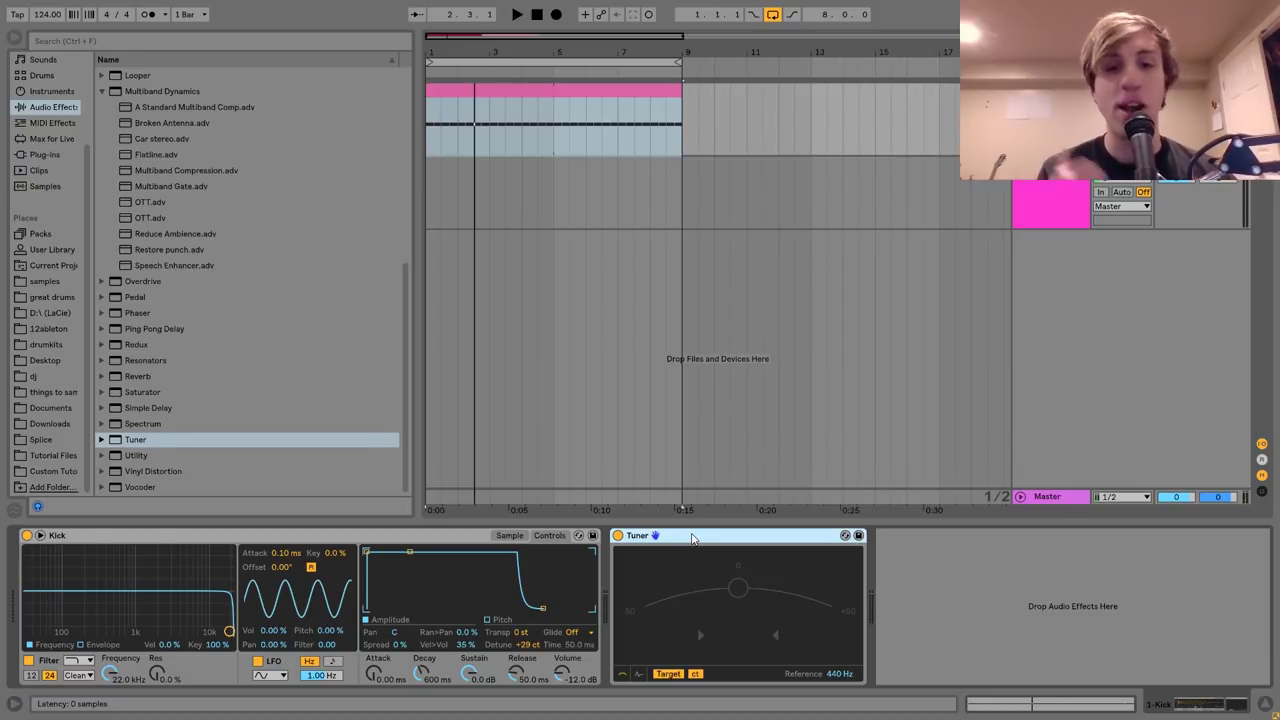
key("Delete")
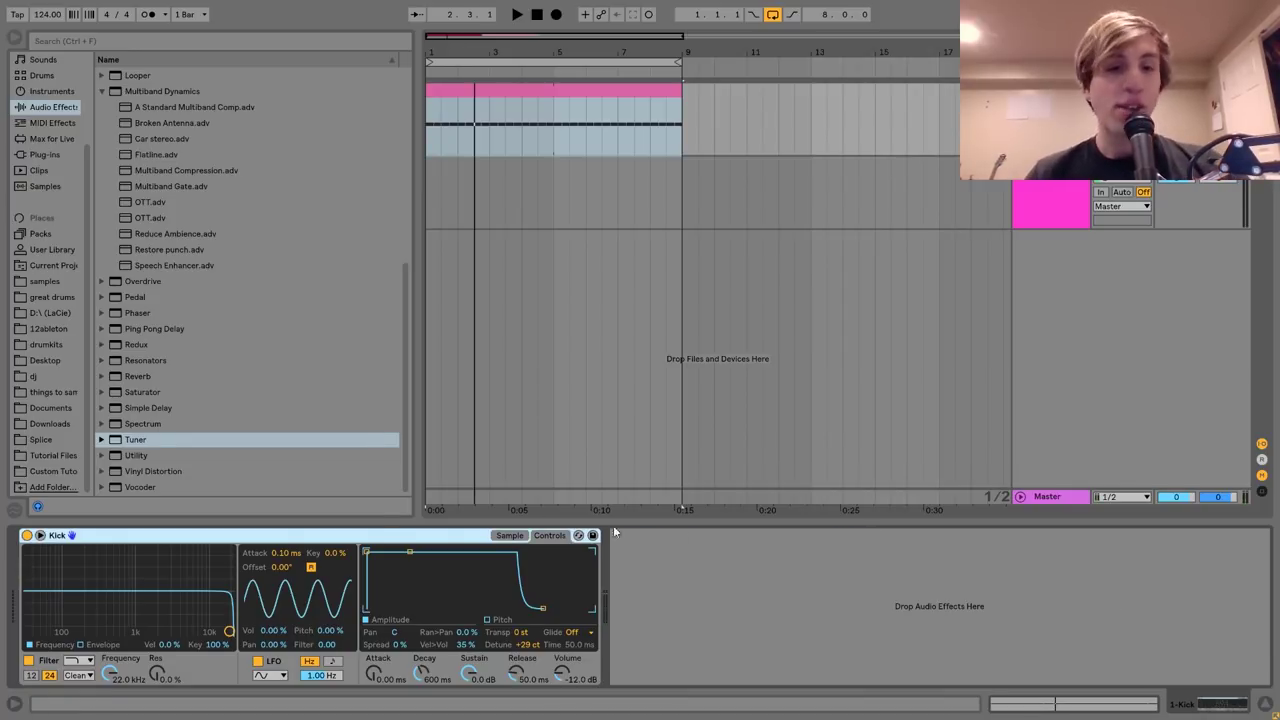
Add a Drum Buss to the kick track and raise its Damp frequency to 20.0 kHz.
scroll(138, 387, "up", 10)
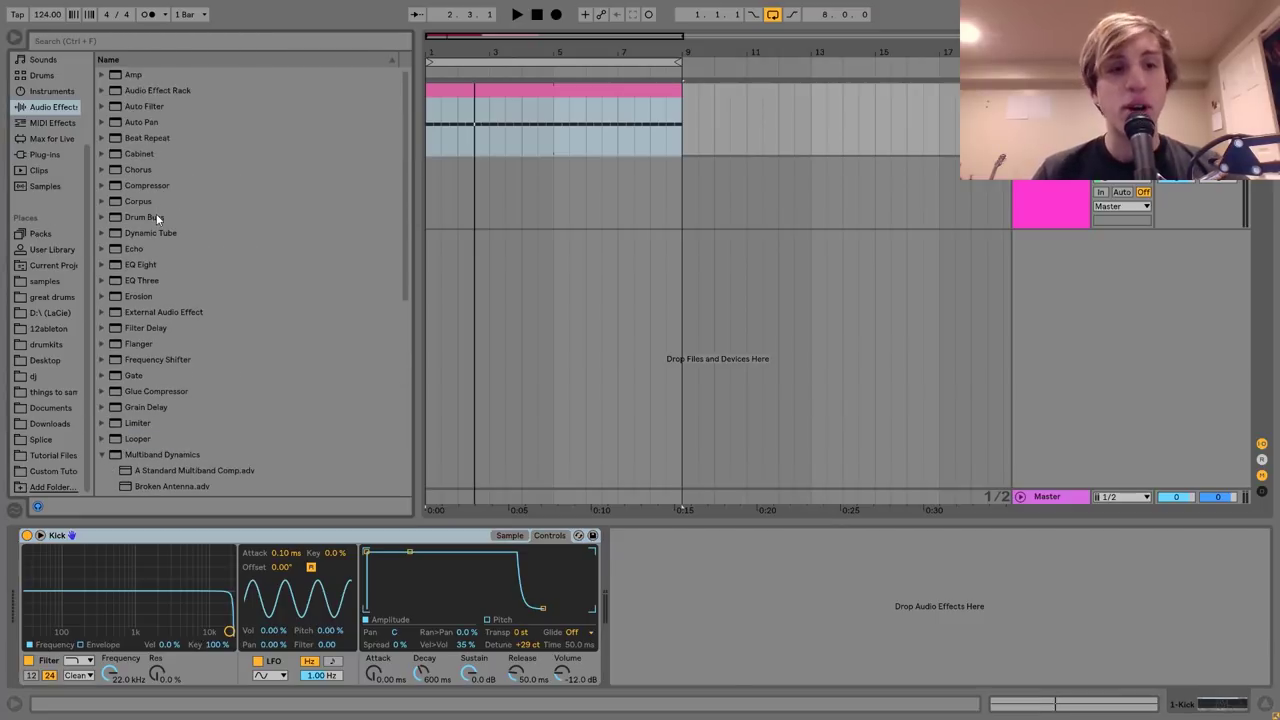
double_click(155, 217)
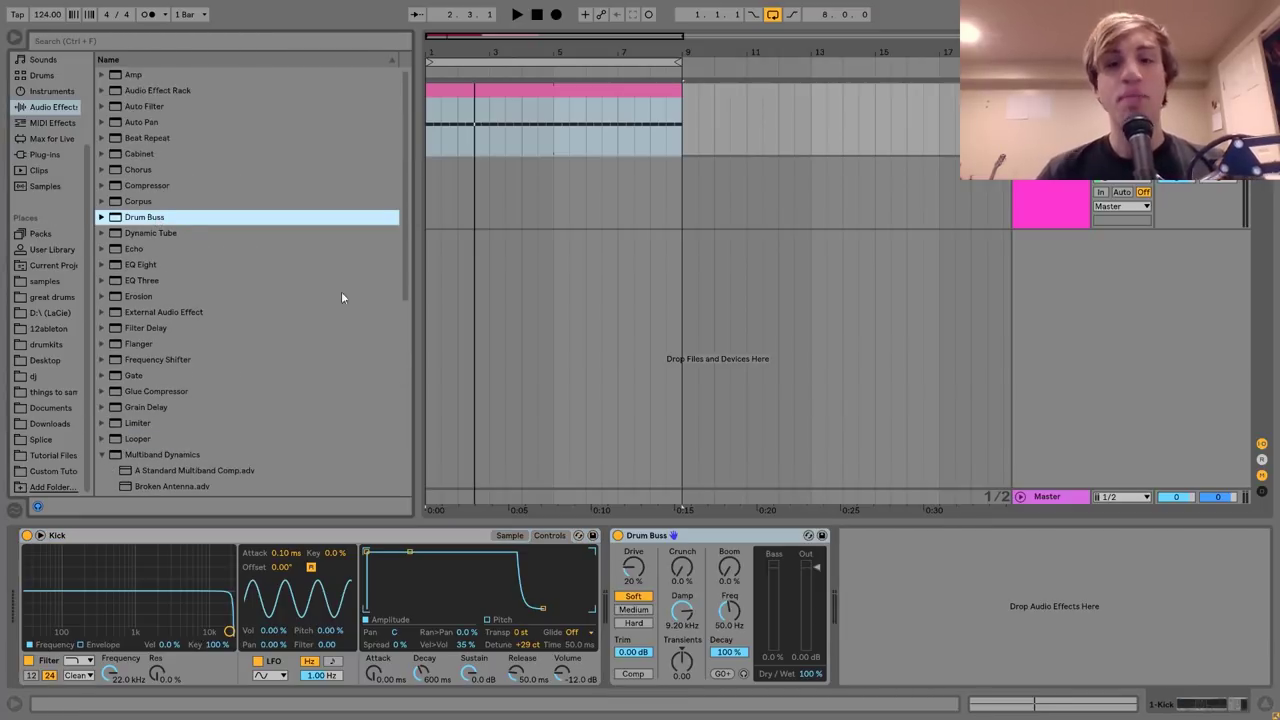
left_click_drag(683, 612, 683, 590)
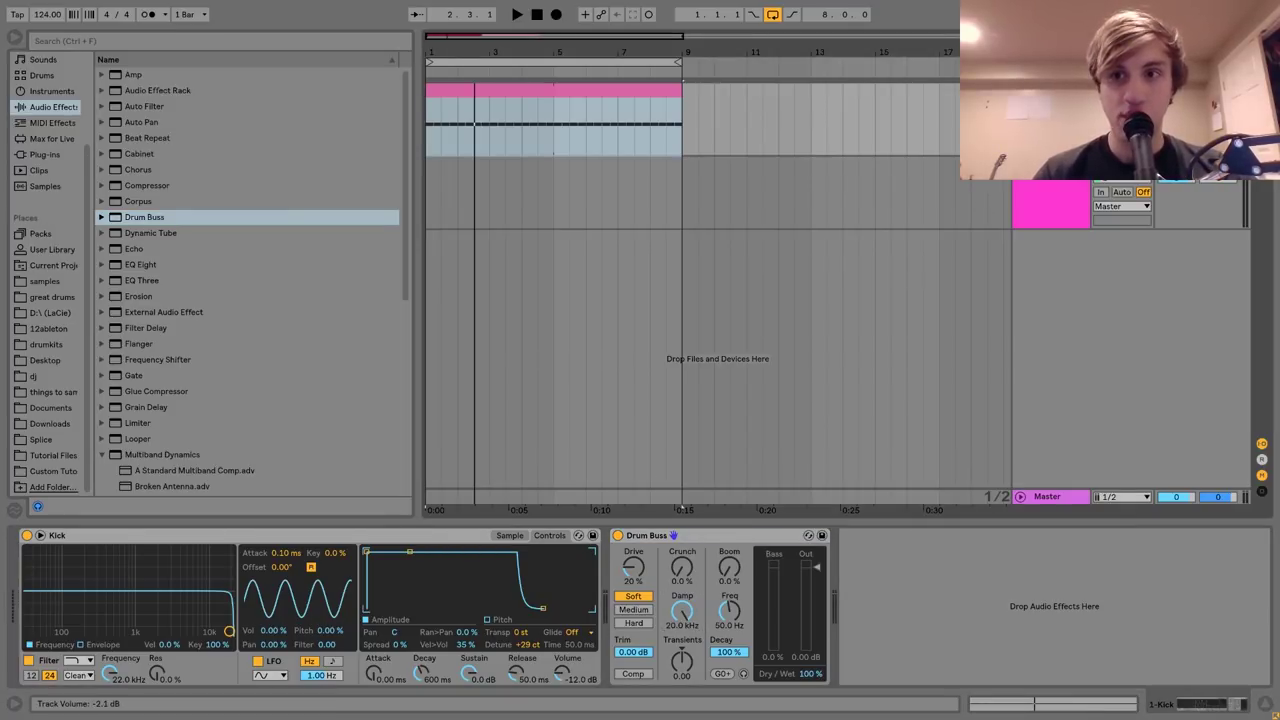
Lower the kick track's volume and raise the Drum Buss Crunch to 21%, playing the clip to hear it.
left_click_drag(1176, 106, 1176, 113)
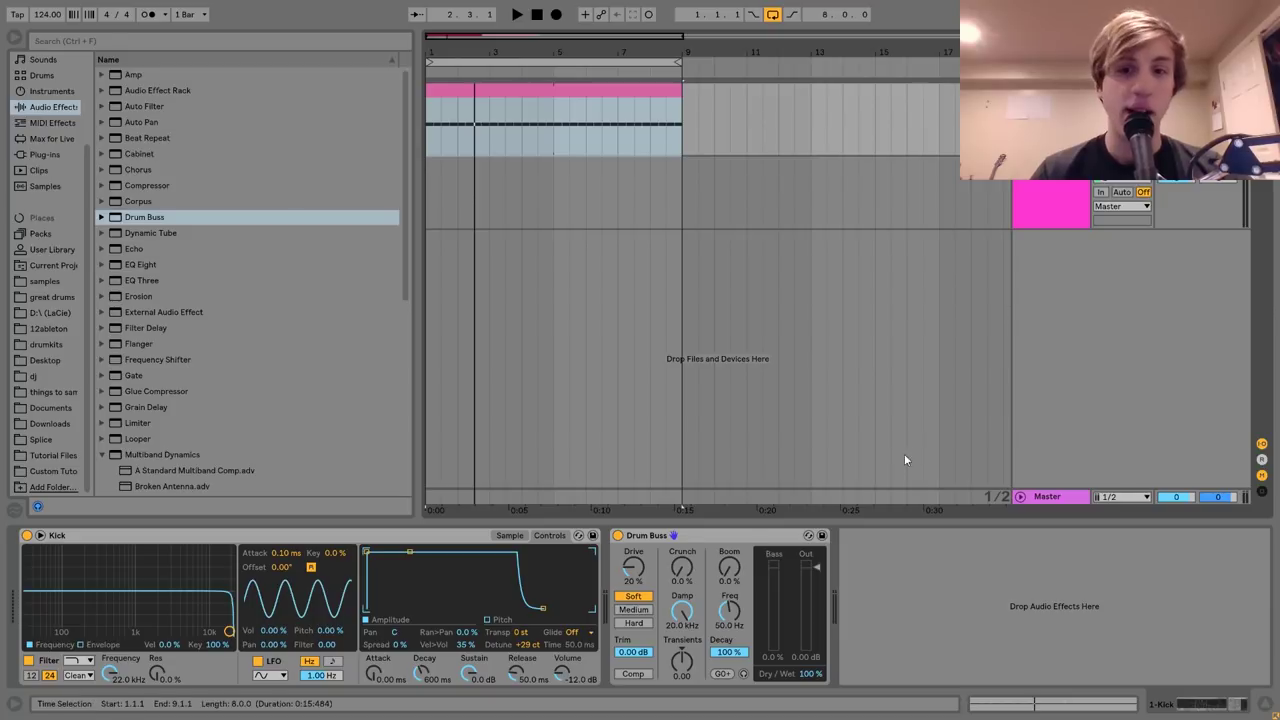
left_click_drag(682, 567, 682, 560)
key("space")
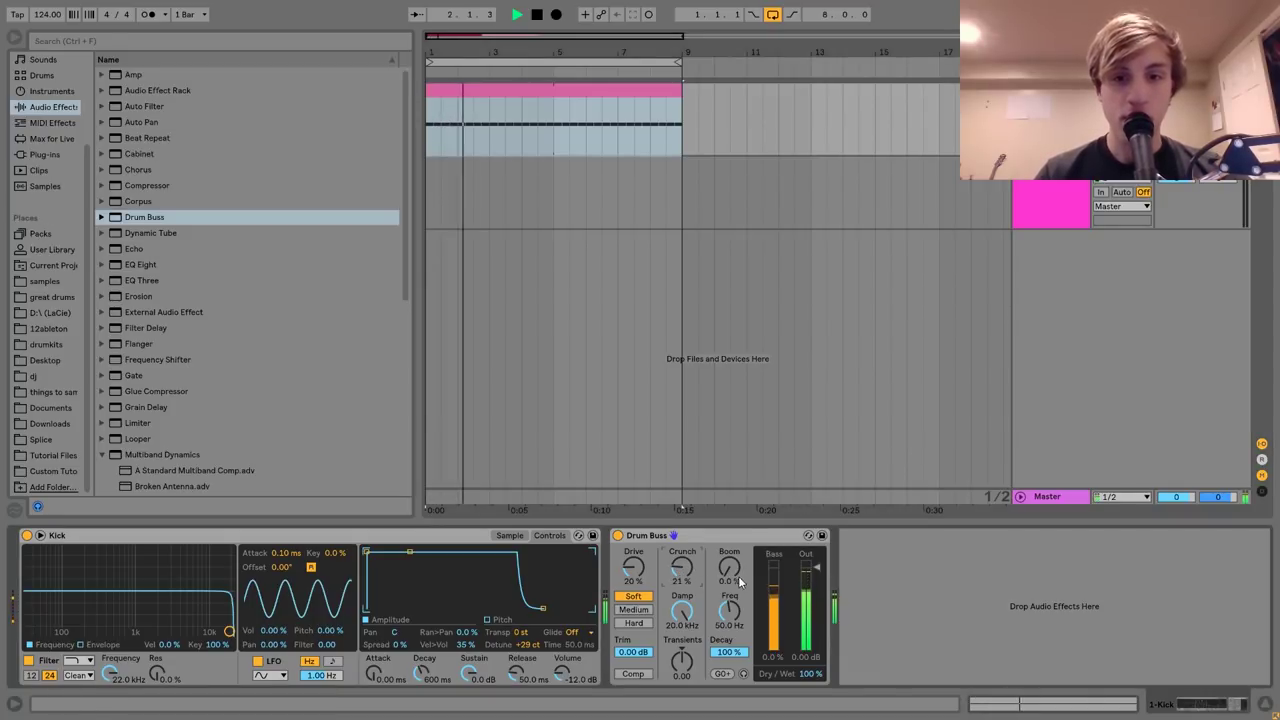
Lower the Drum Buss Crunch to 10% and compare the kick with the Drum Buss off and on during playback.
left_click_drag(682, 567, 682, 580)
key("space")
left_click(618, 537)
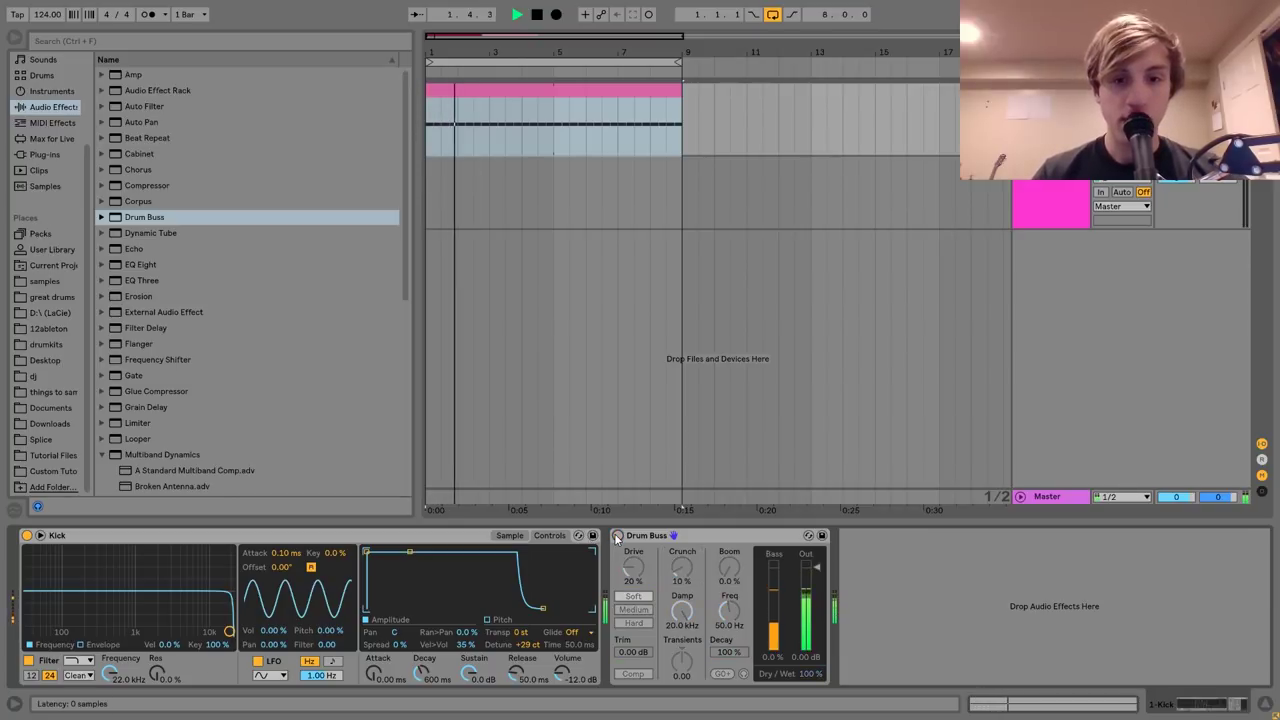
left_click(618, 537)
key("space")
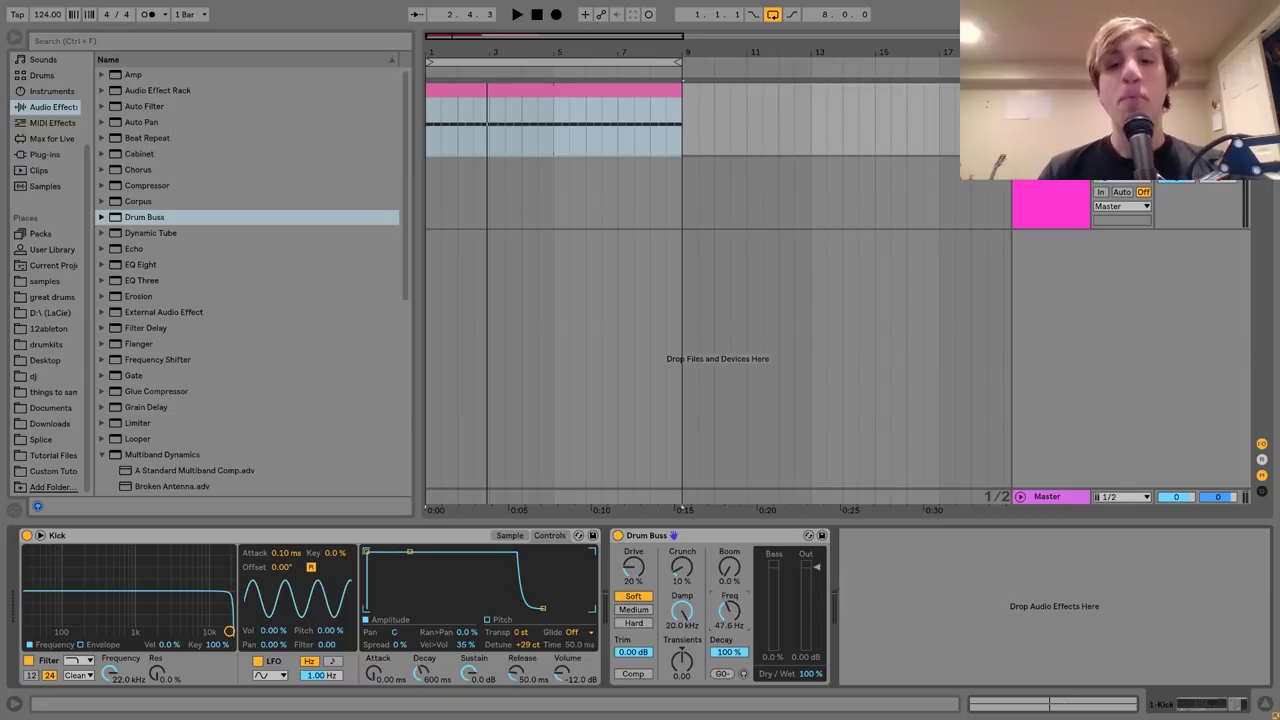
Lower the Drum Buss Boom frequency to 43.3 Hz, playing the kick between adjustments.
left_click_drag(729, 611, 729, 608)
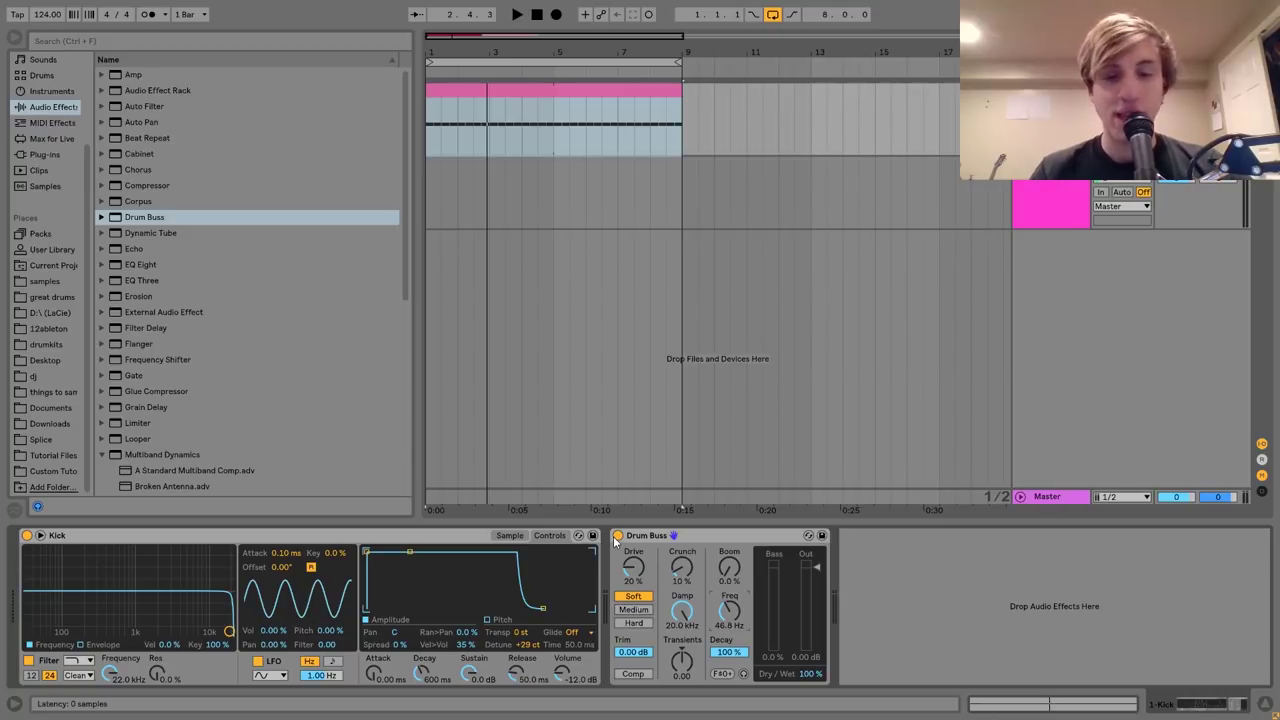
key("space")
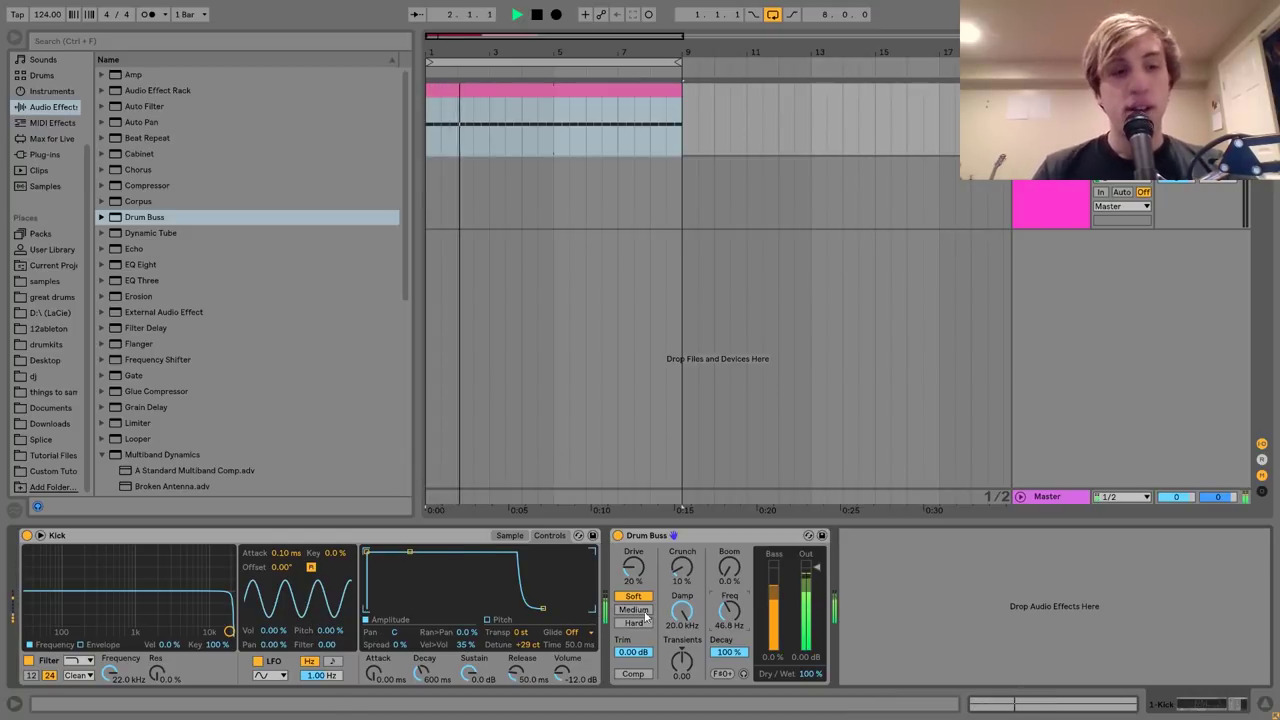
key("space")
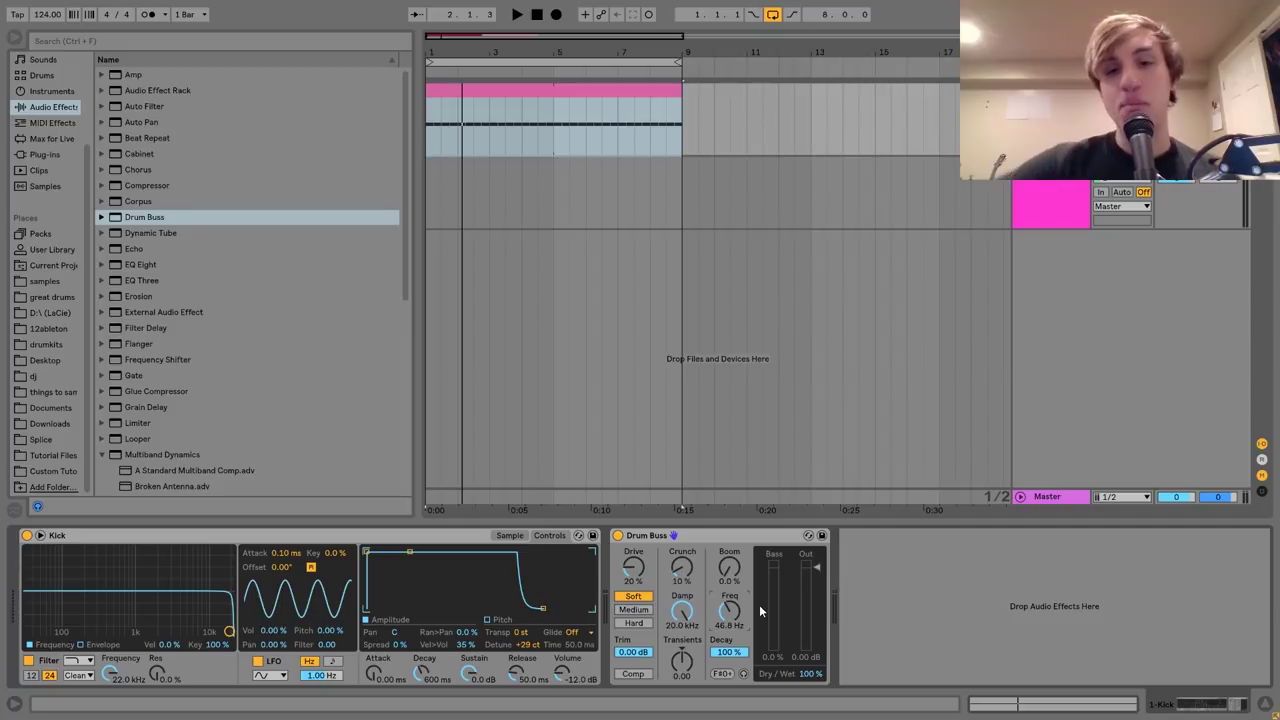
key("space")
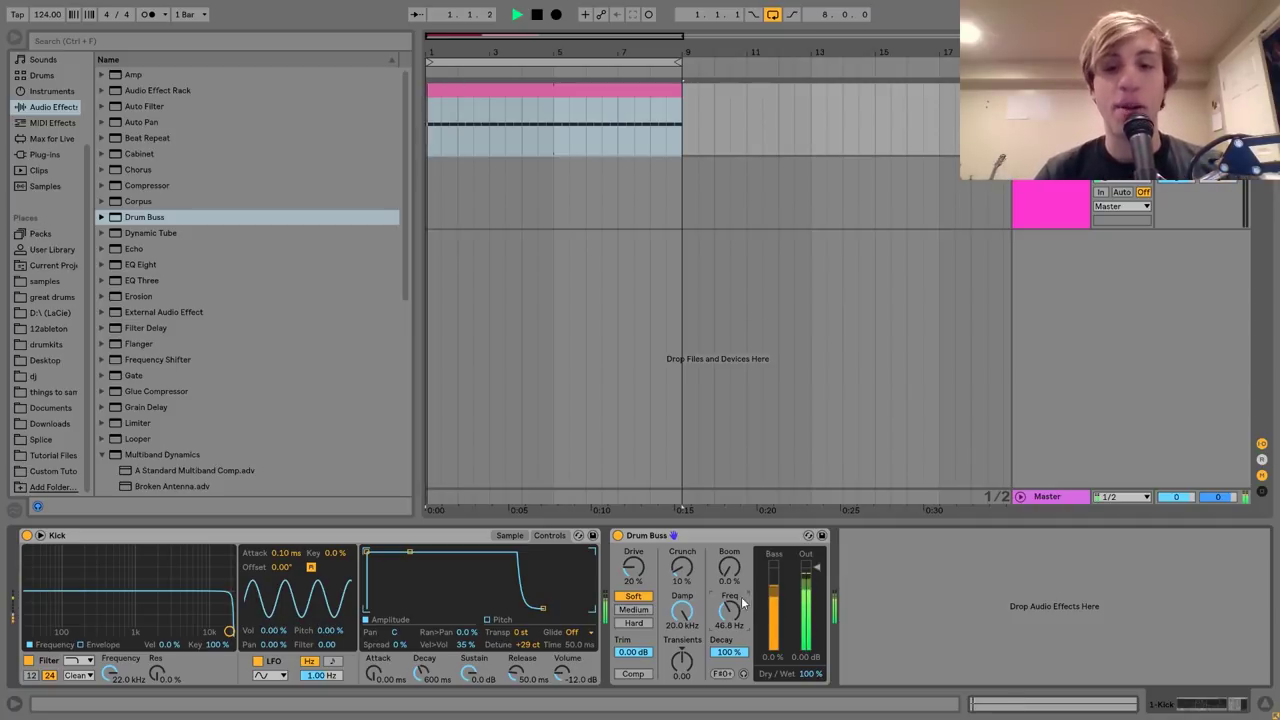
key("space")
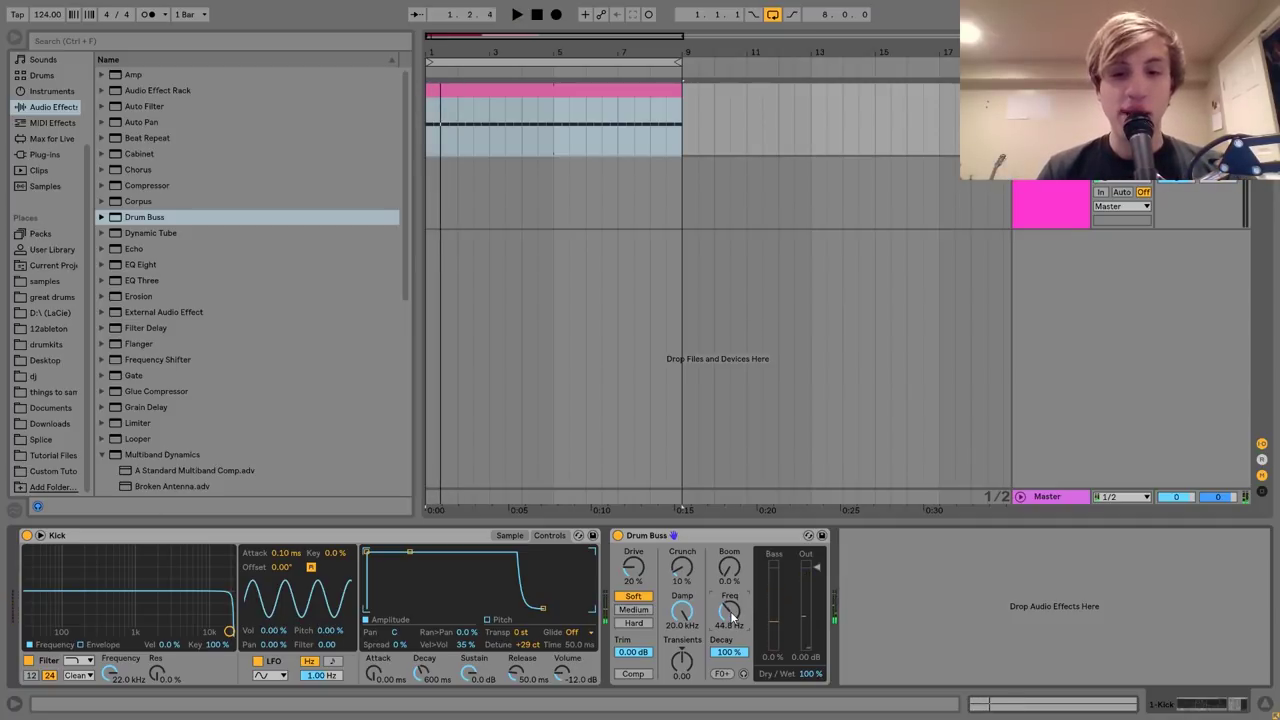
left_click_drag(731, 617, 731, 619)
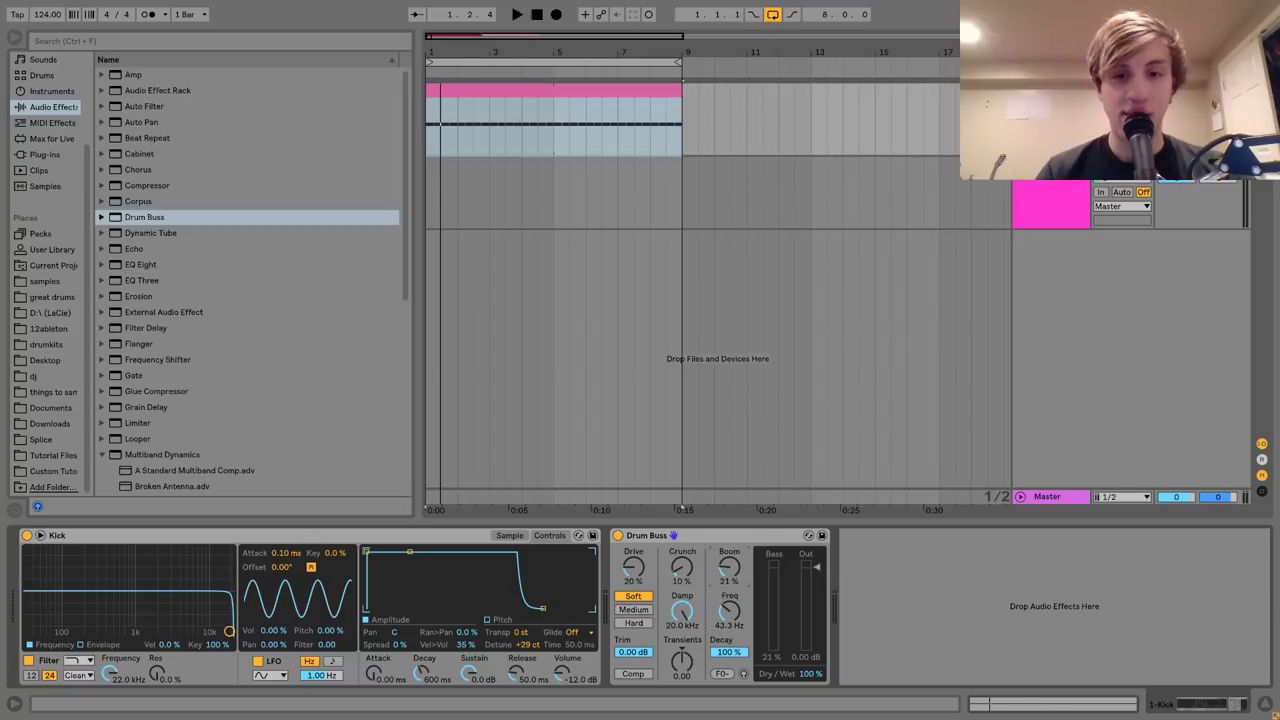
Set the Drum Buss Boom amount to 17%, comparing it with 0% while the kick plays.
key("space")
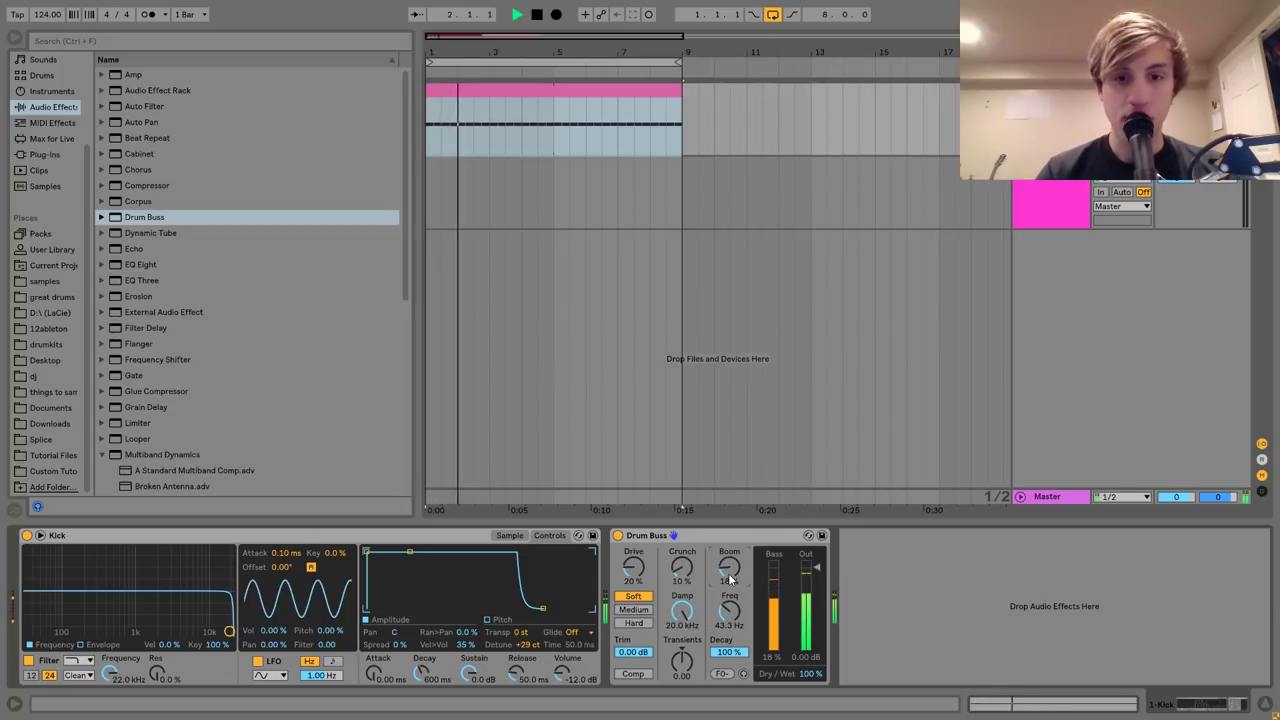
key("space")
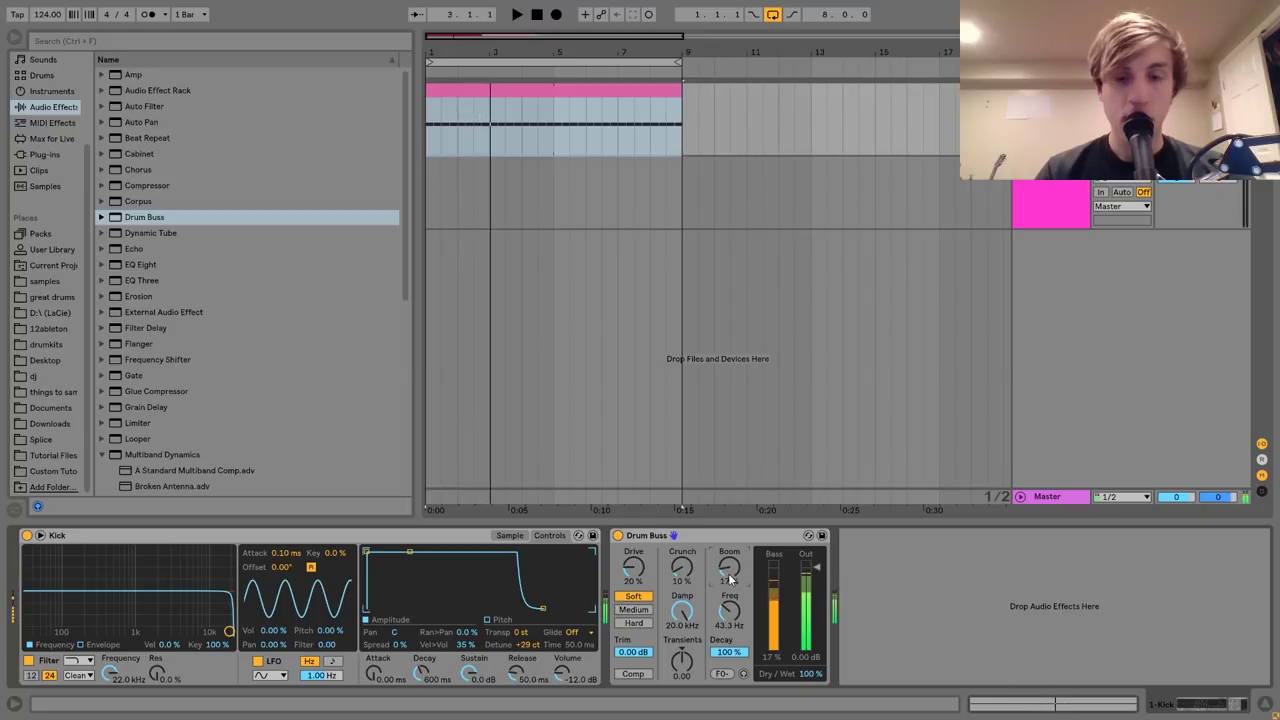
key("space")
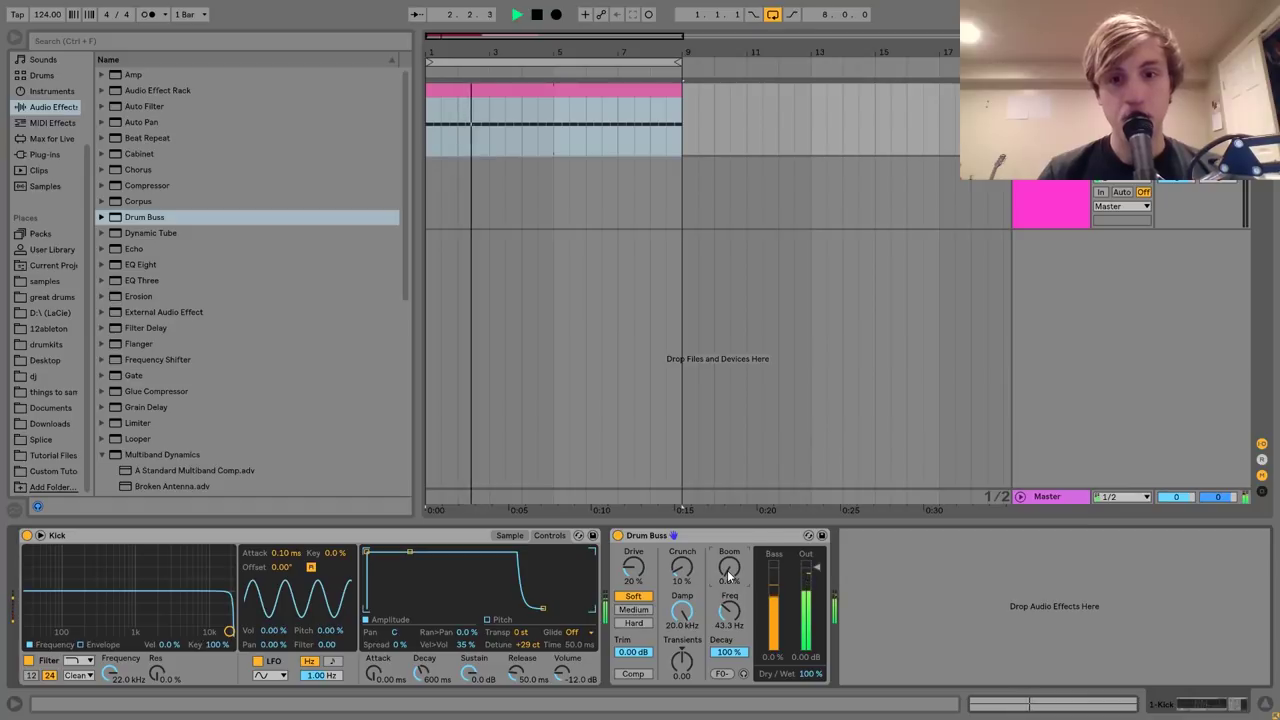
left_click_drag(729, 572, 729, 548)
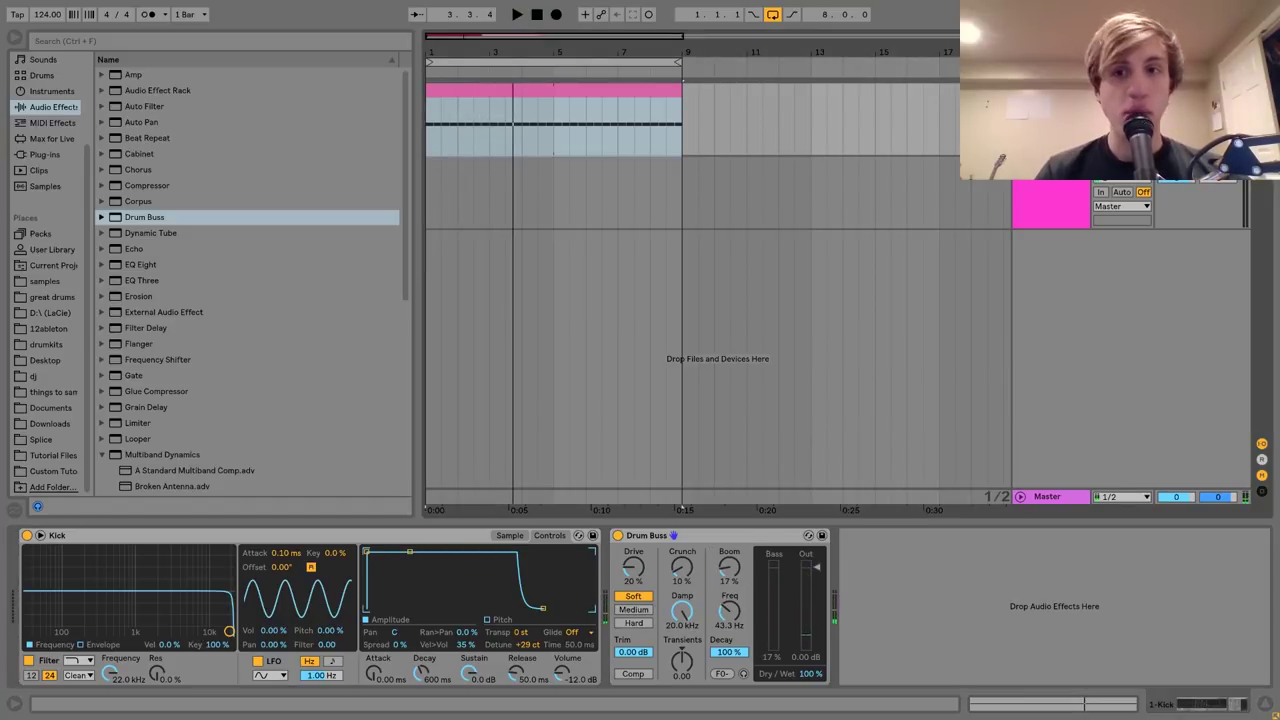
Add a new MIDI track below the kick and load the Operator instrument on it.
key("ctrl+shift+t")
left_click(51, 92)
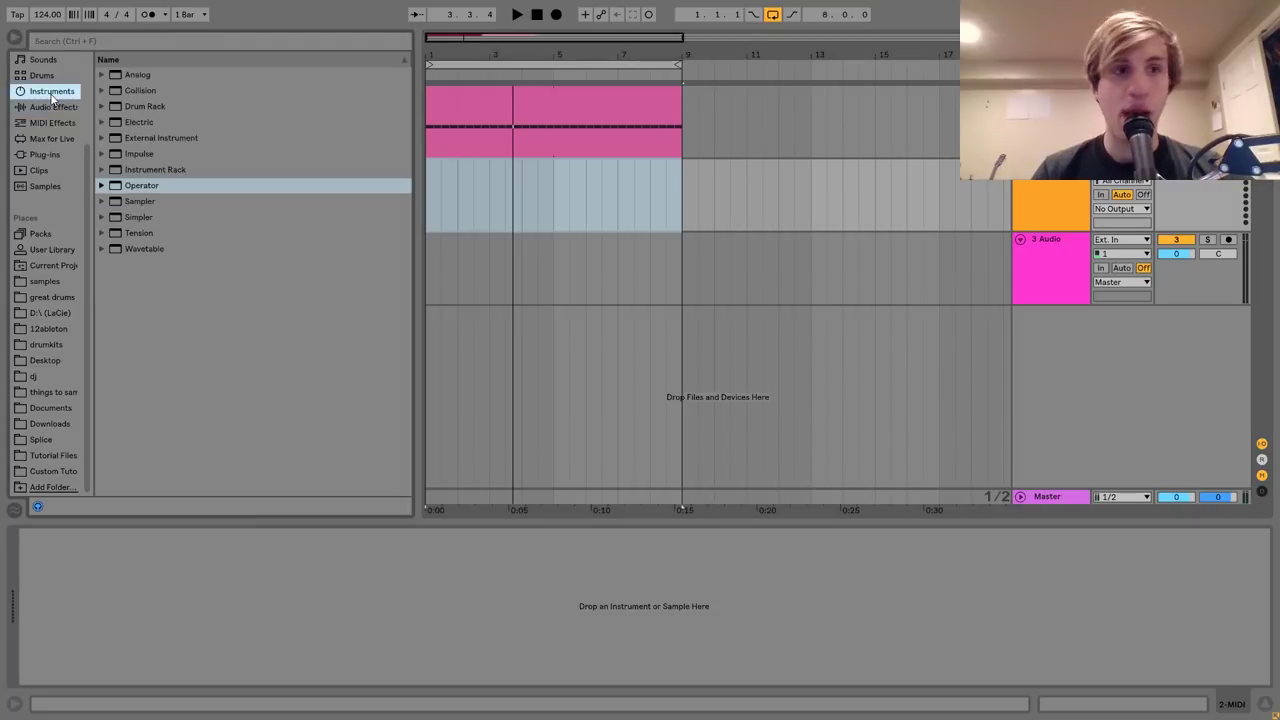
double_click(141, 187)
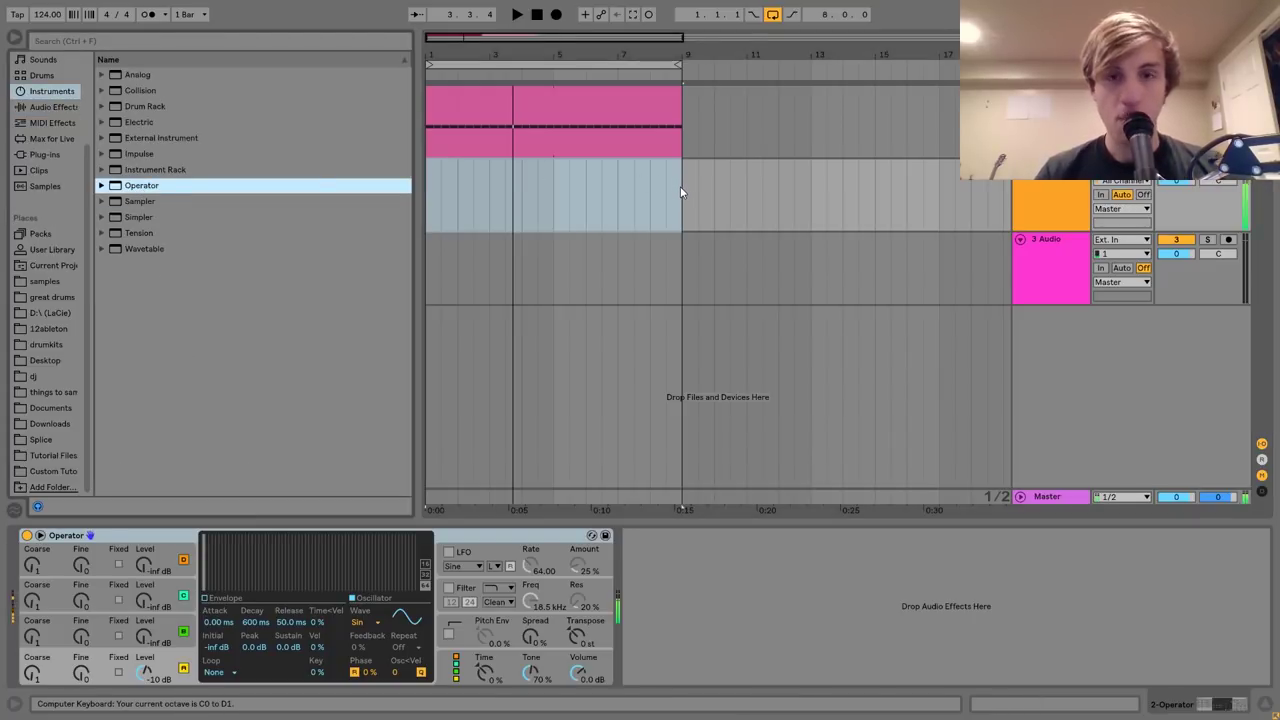
Set Operator's oscillator wave to Saw D and enable its filter with a frequency of 153 Hz.
left_click(377, 625)
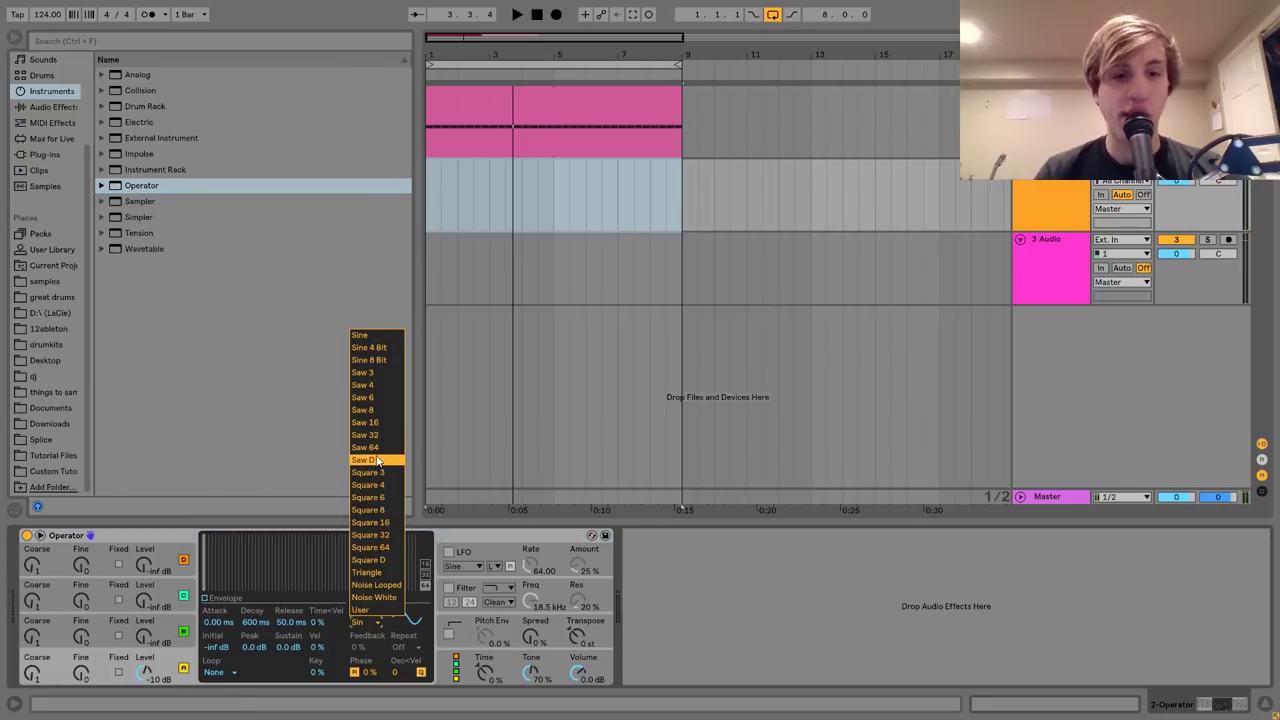
left_click(378, 461)
left_click(449, 589)
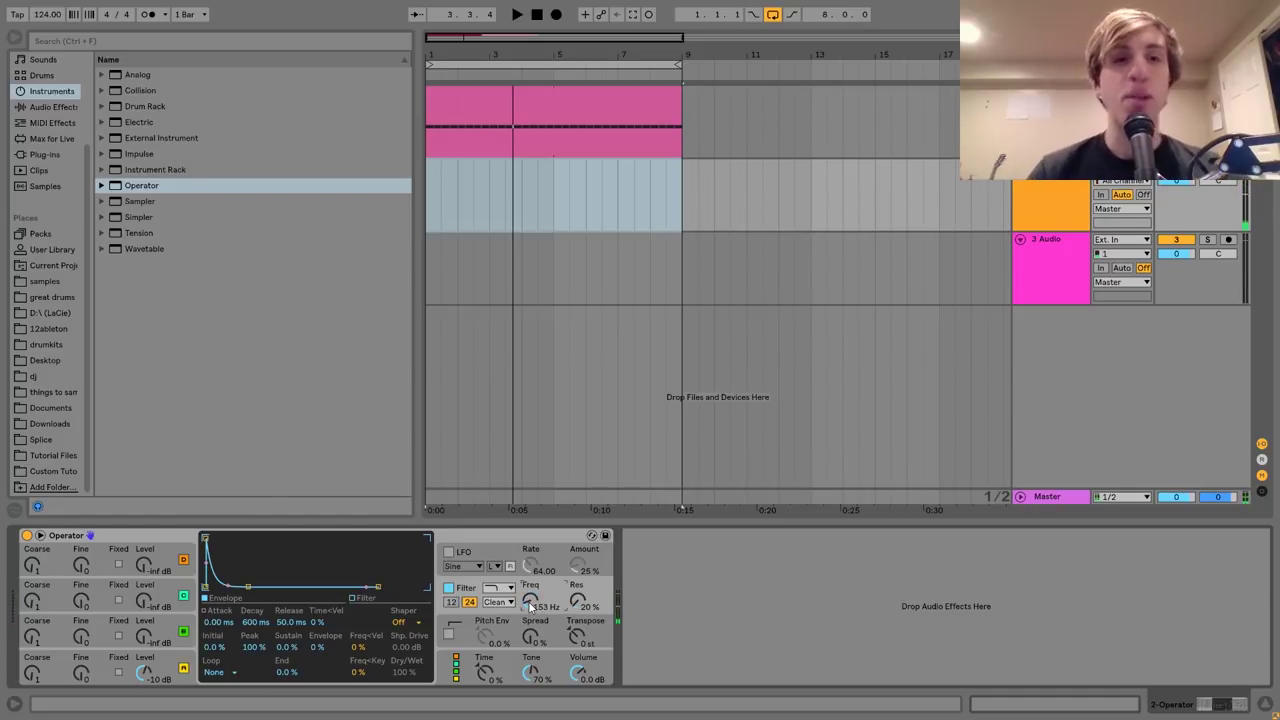
Add another MIDI track with a default sine Operator and deactivate that track.
key("ctrl+shift+t")
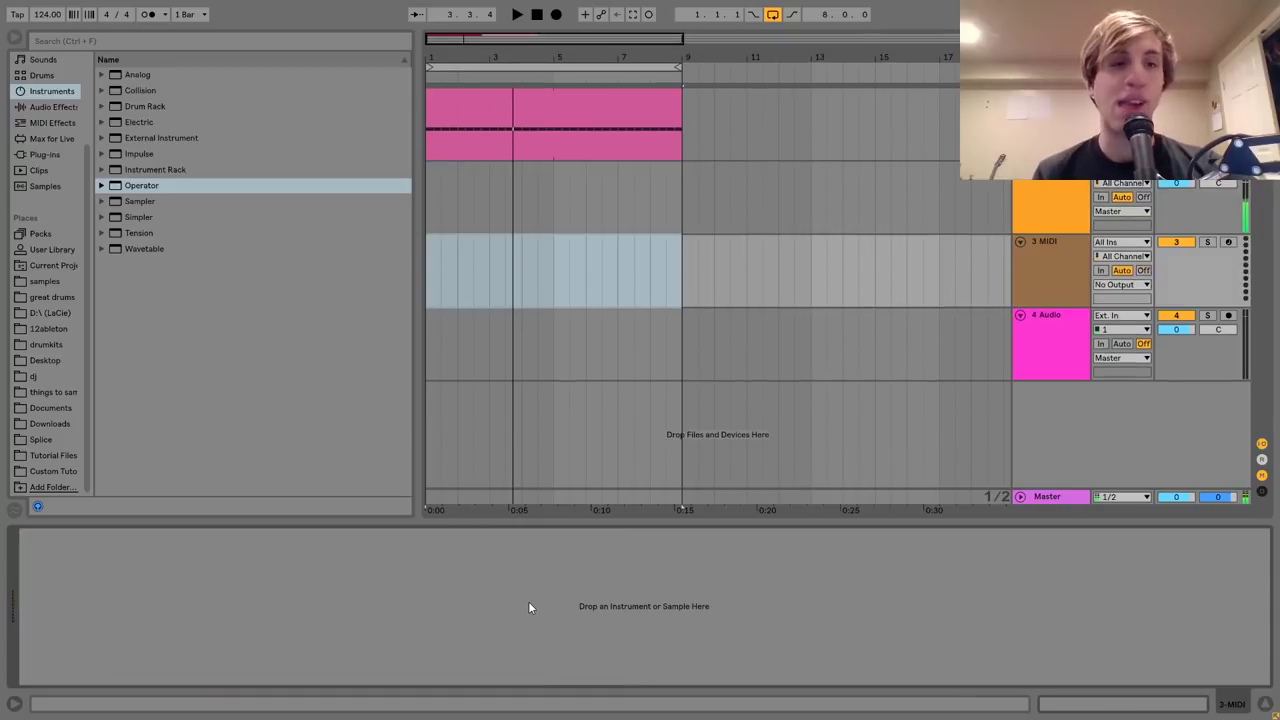
double_click(158, 186)
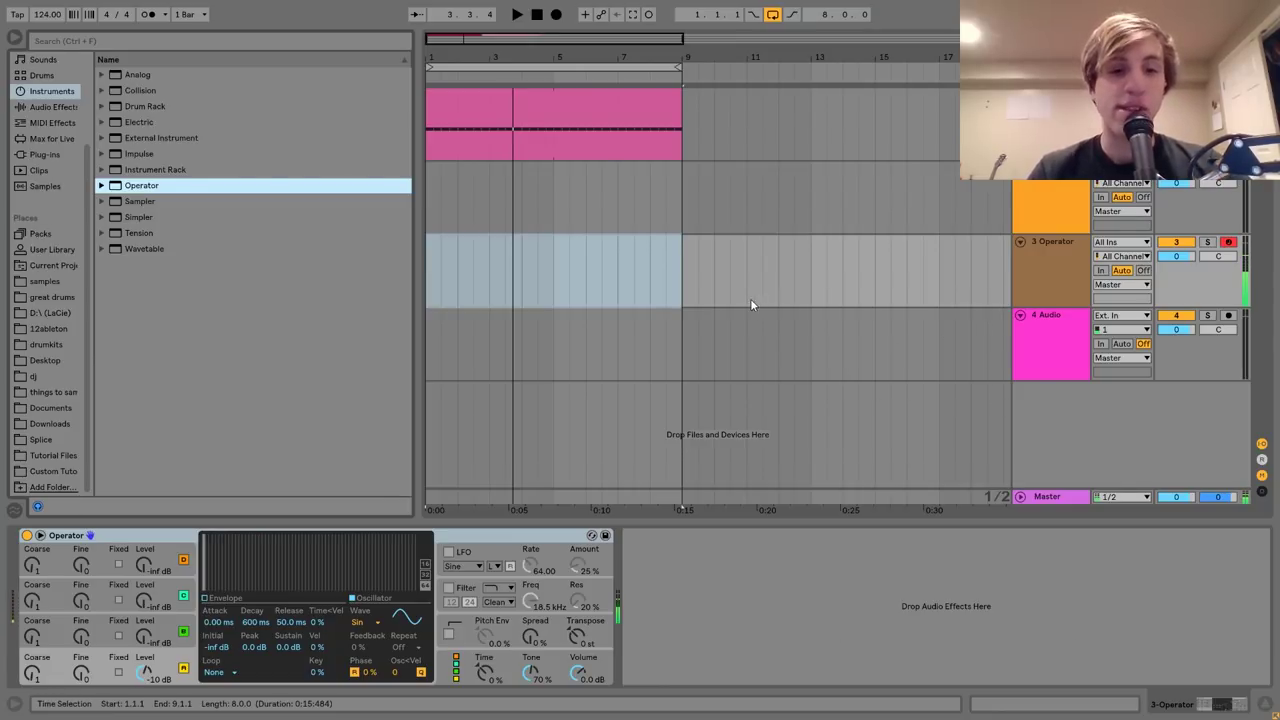
left_click(1177, 242)
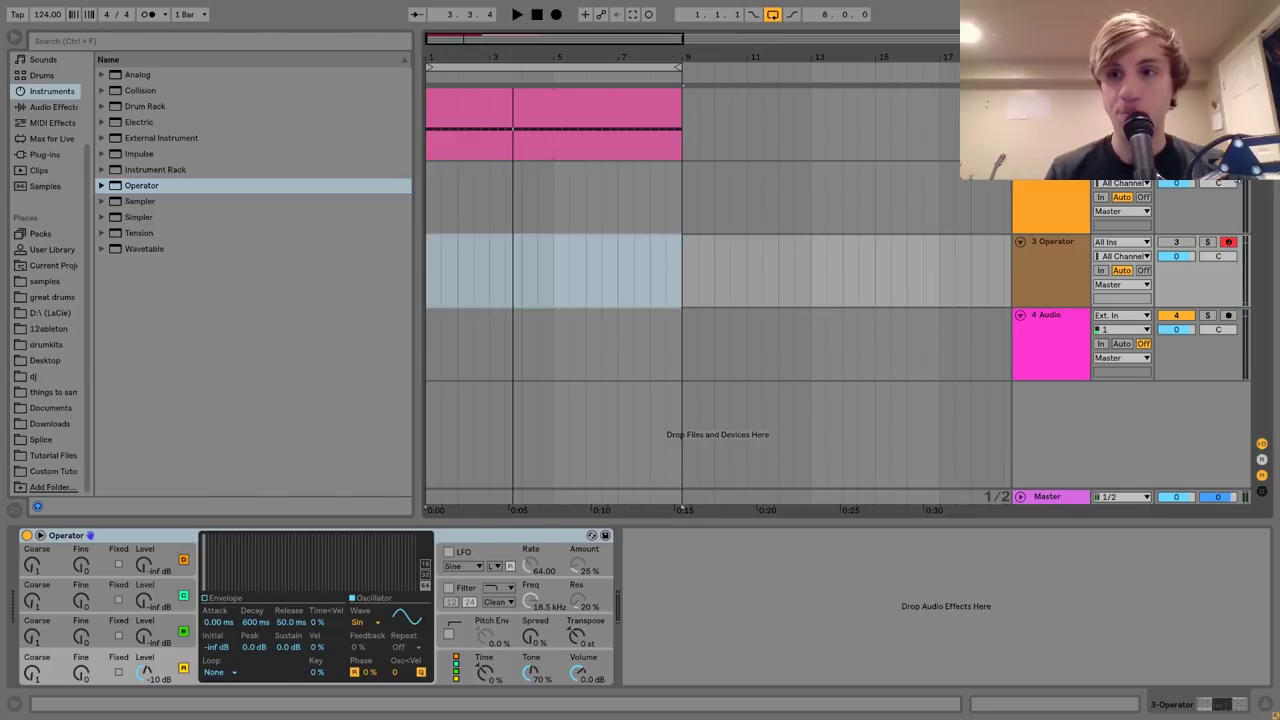
On the saw Operator track, set the filter to 219 Hz with 53% resonance and lower the track volume to -3.8 dB.
left_click(1229, 168)
left_click(1047, 187)
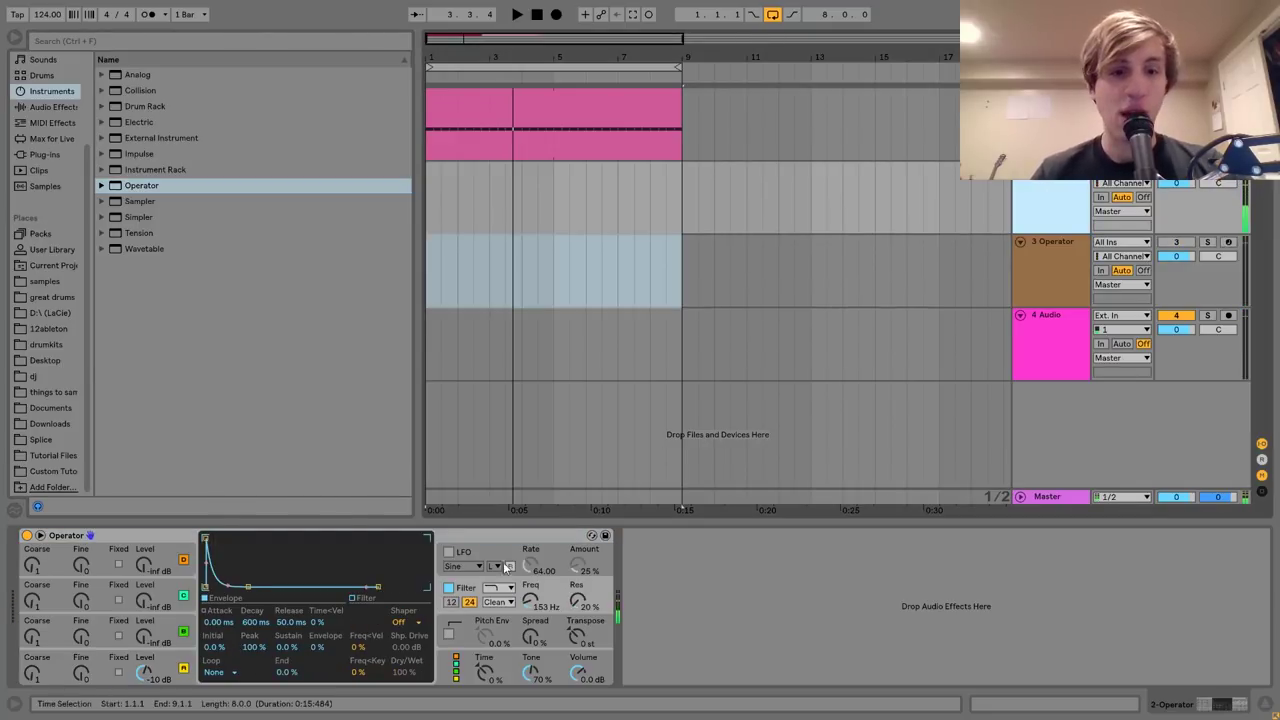
left_click(531, 600)
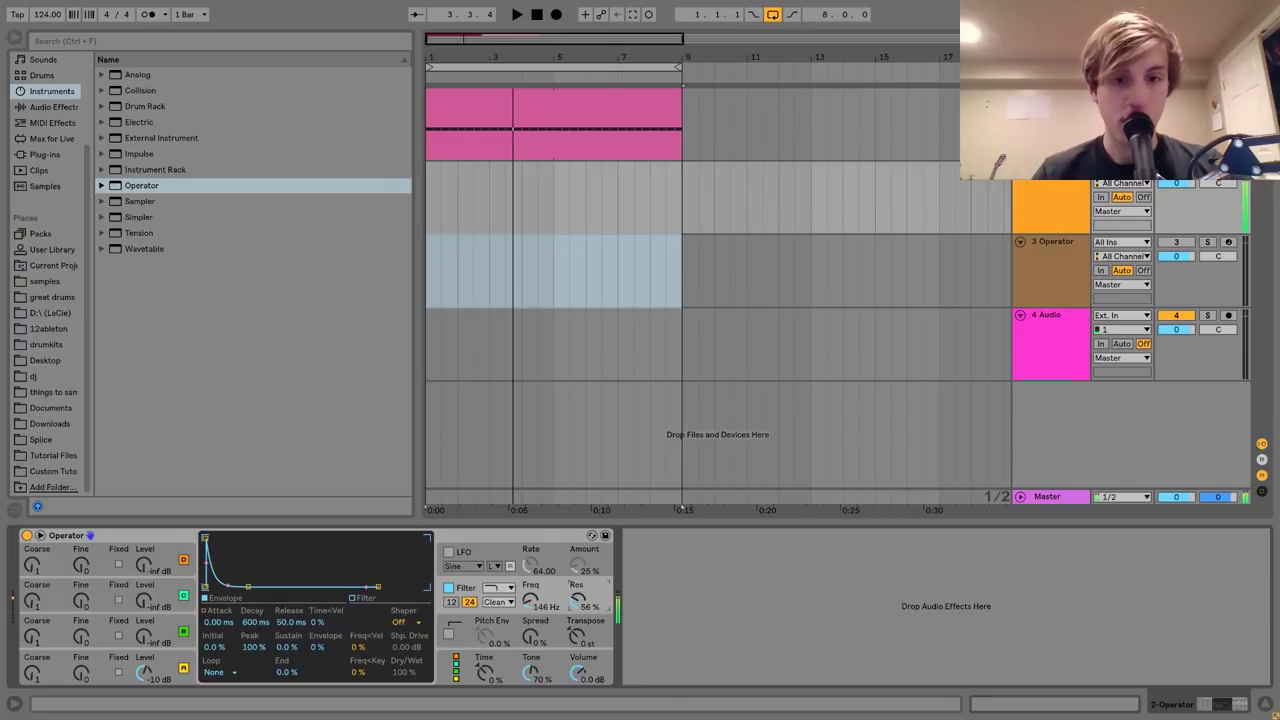
left_click_drag(1183, 187, 1183, 208)
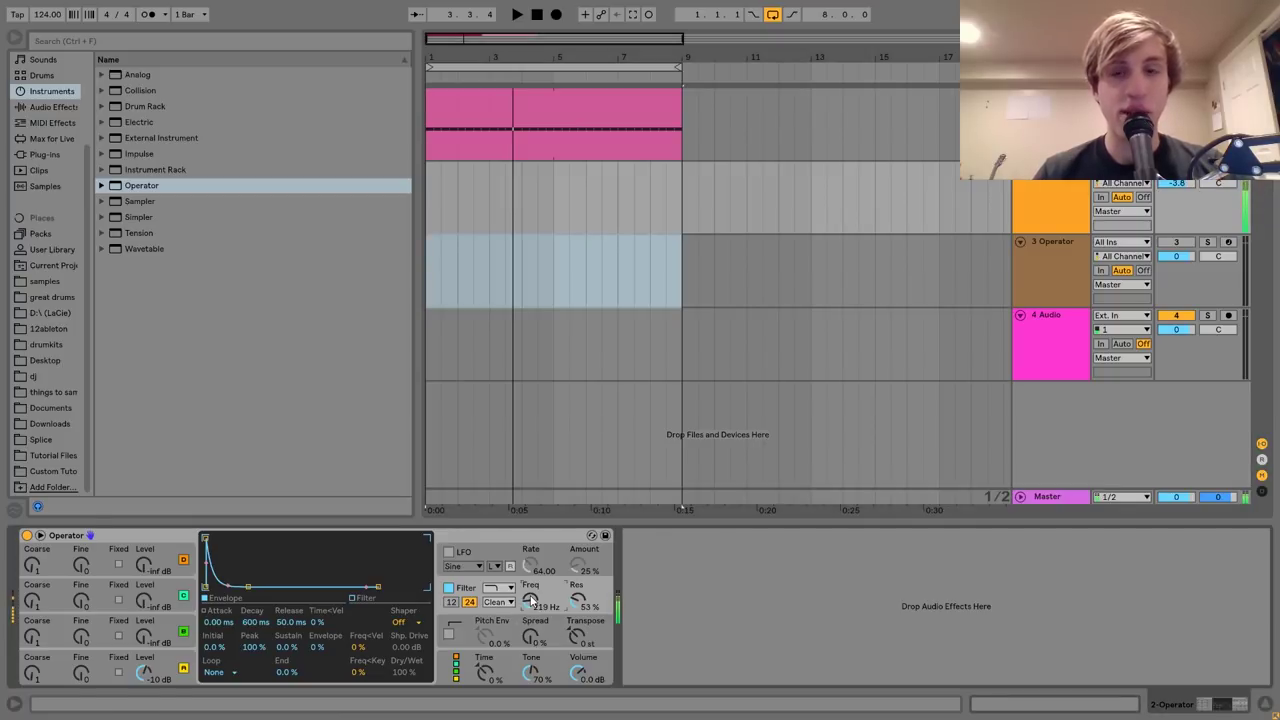
Create an empty four-bar MIDI clip at the start of the saw Operator track.
left_click_drag(679, 224, 427, 208)
left_click_drag(550, 211, 428, 208)
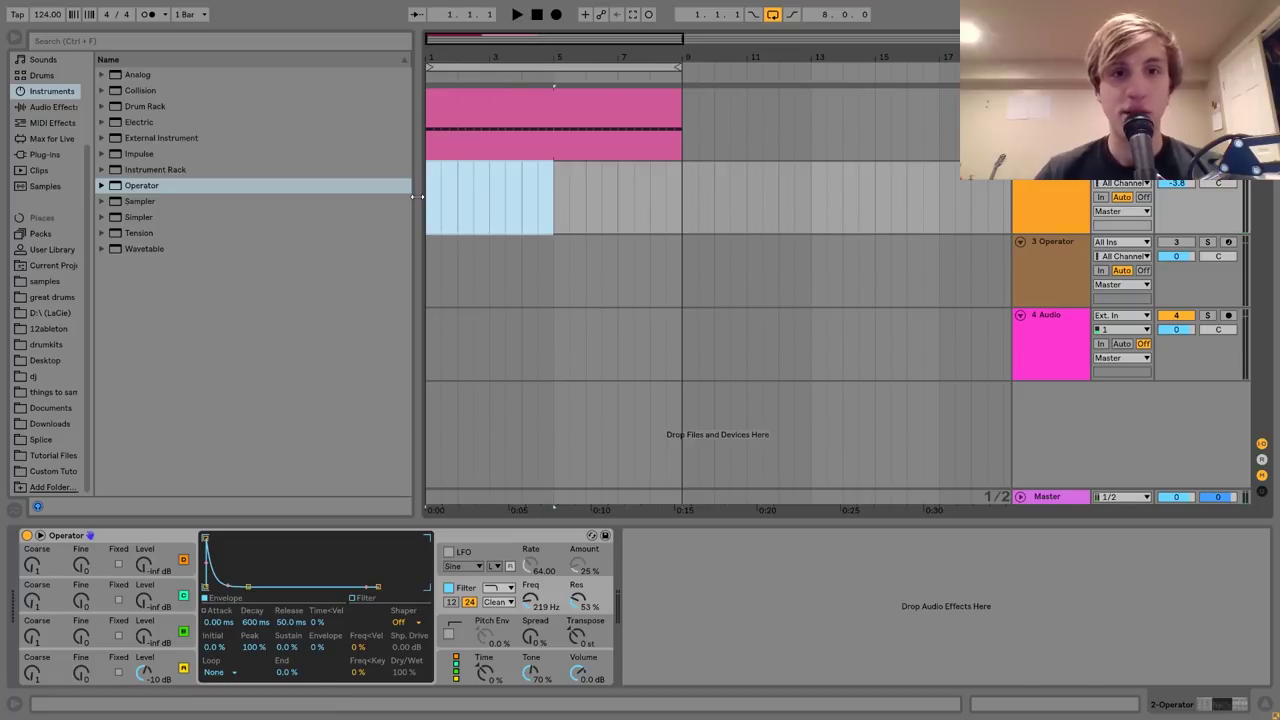
key("ctrl+shift+m")
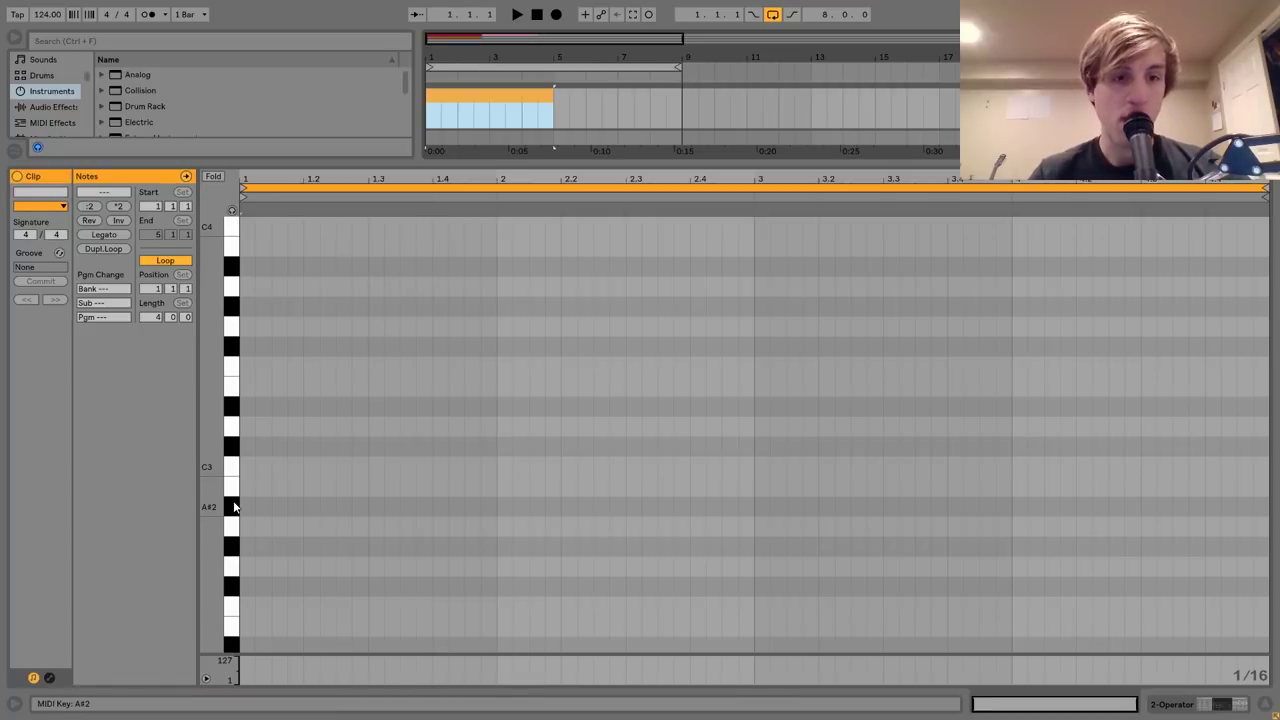
Add an eighth-note F0 at 1.1.3 in the new bass clip.
left_click_drag(211, 505, 176, 628)
key("space")
key("space")
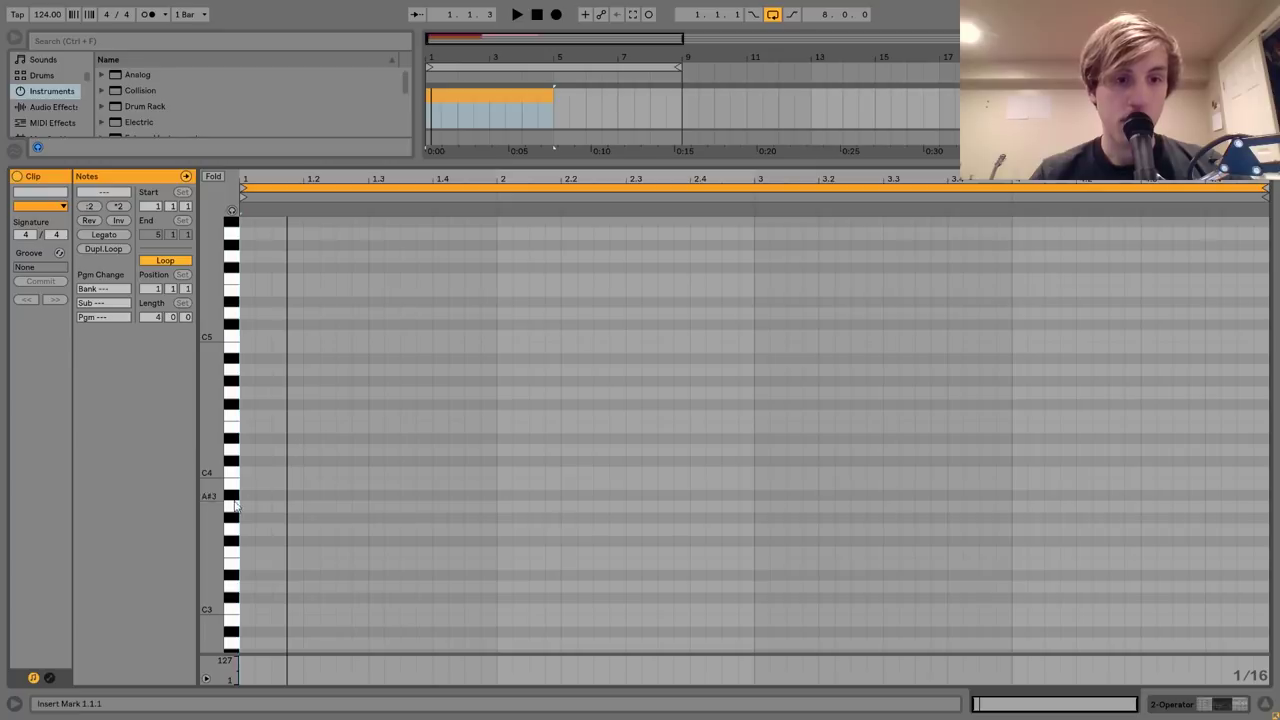
left_click_drag(232, 505, 215, 275)
left_click_drag(231, 650, 231, 585)
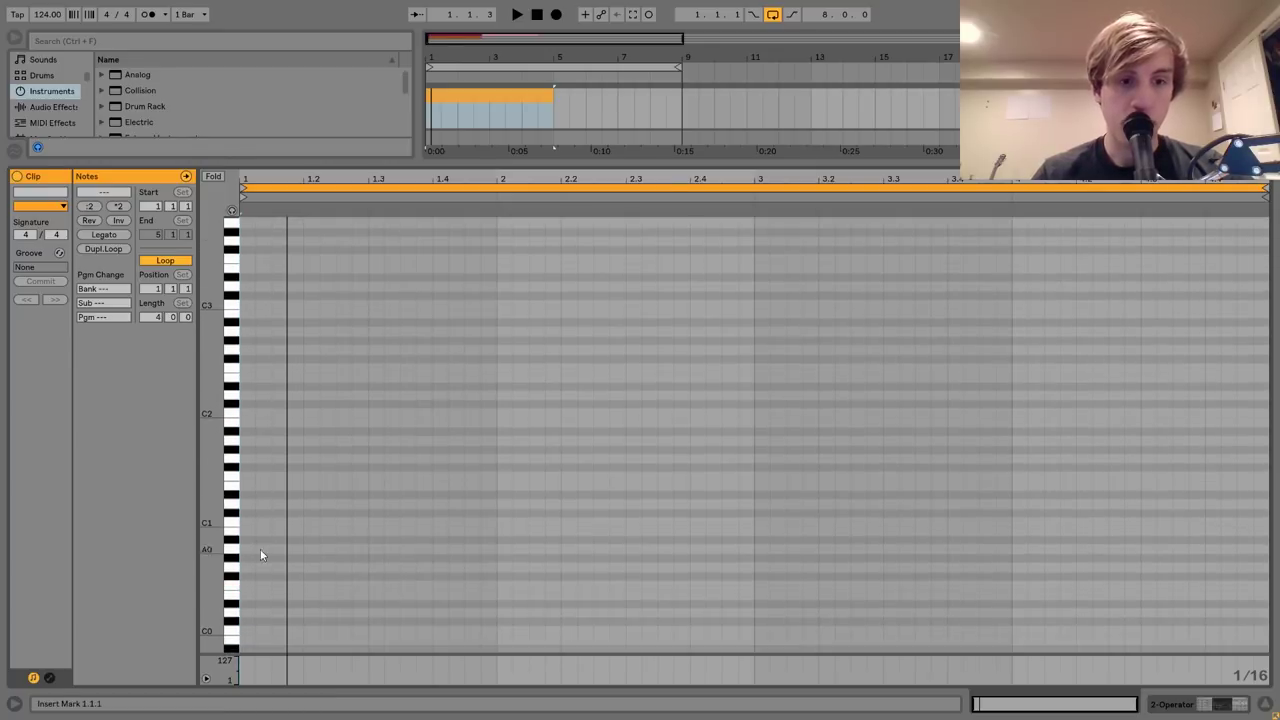
double_click(280, 587)
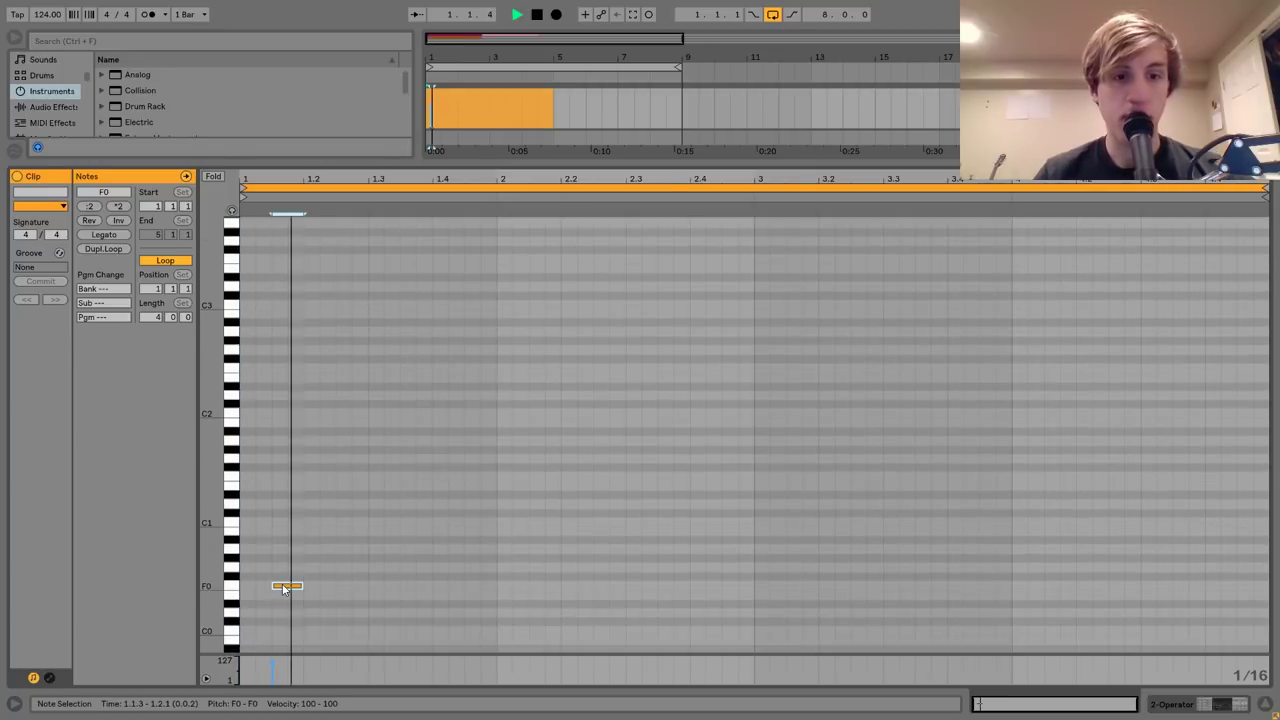
Duplicate the bass note to create F#0 notes at 1.2.2 and 1.3.2 while the clip plays.
key("ctrl+d")
key("space")
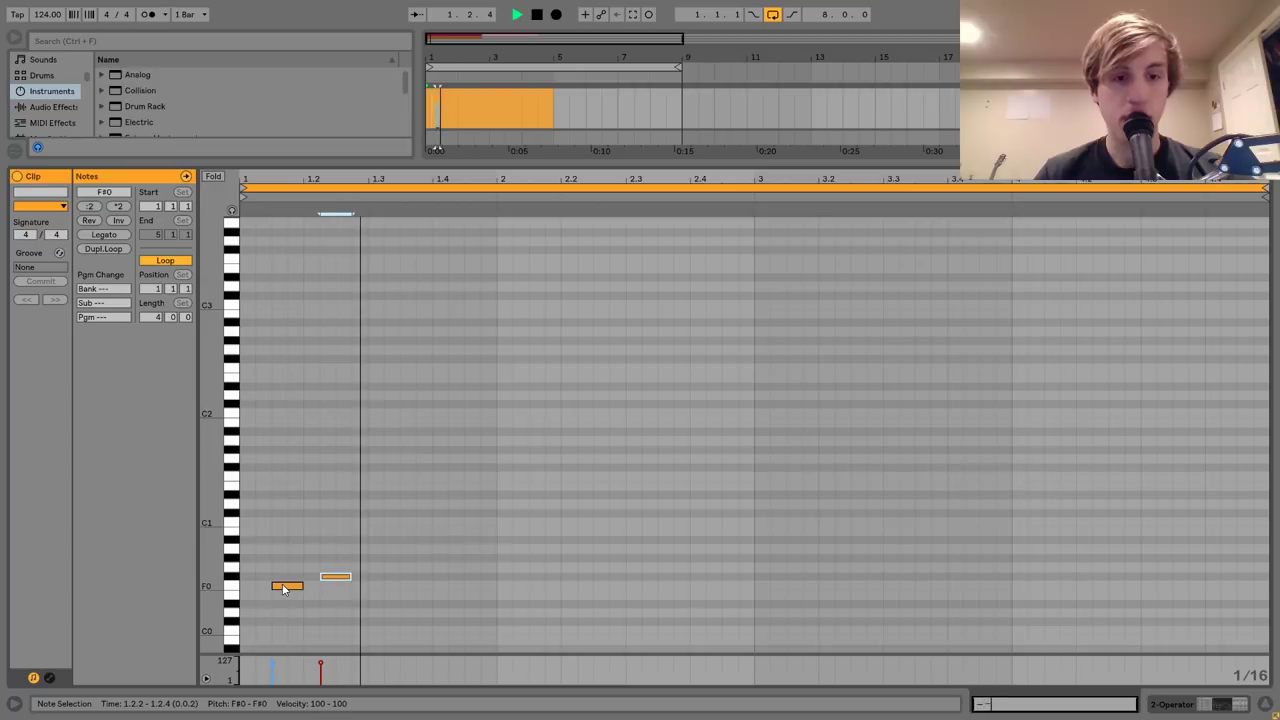
key("Right")
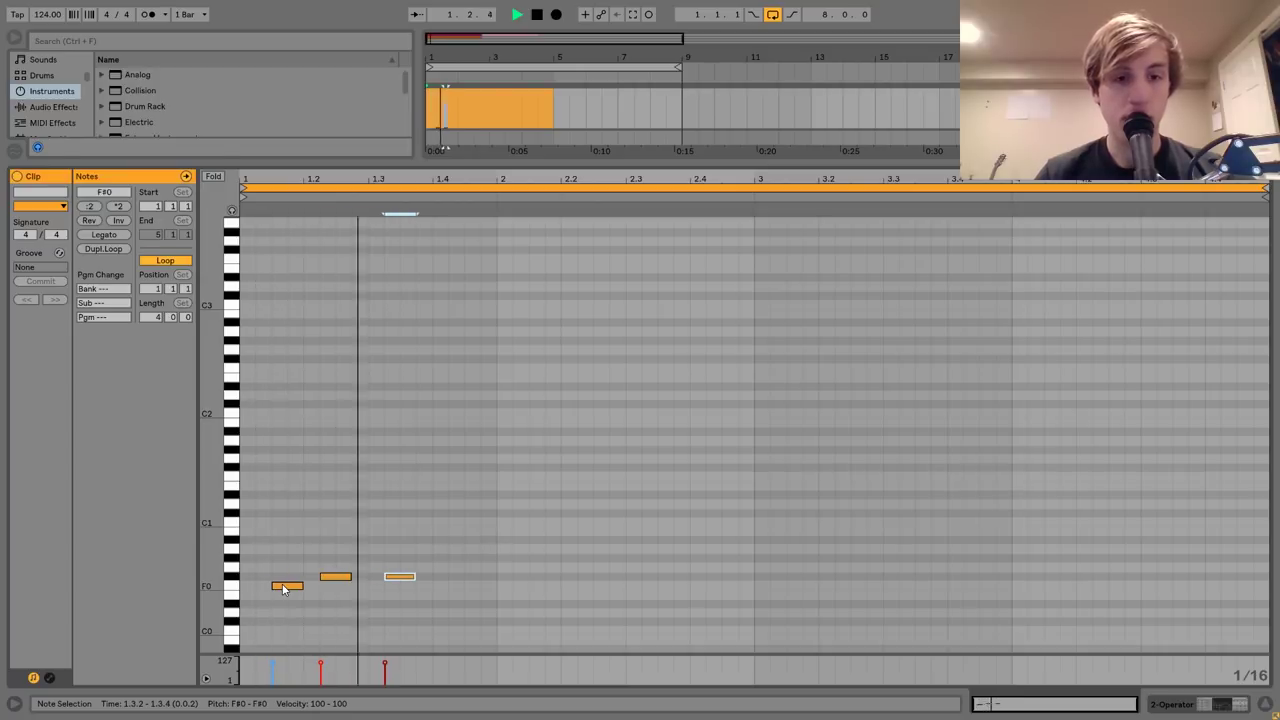
Duplicate the last bass note to create F0 notes at 1.3.4 and 1.4.3.
key("ctrl+d")
key("Right")
key("Down")
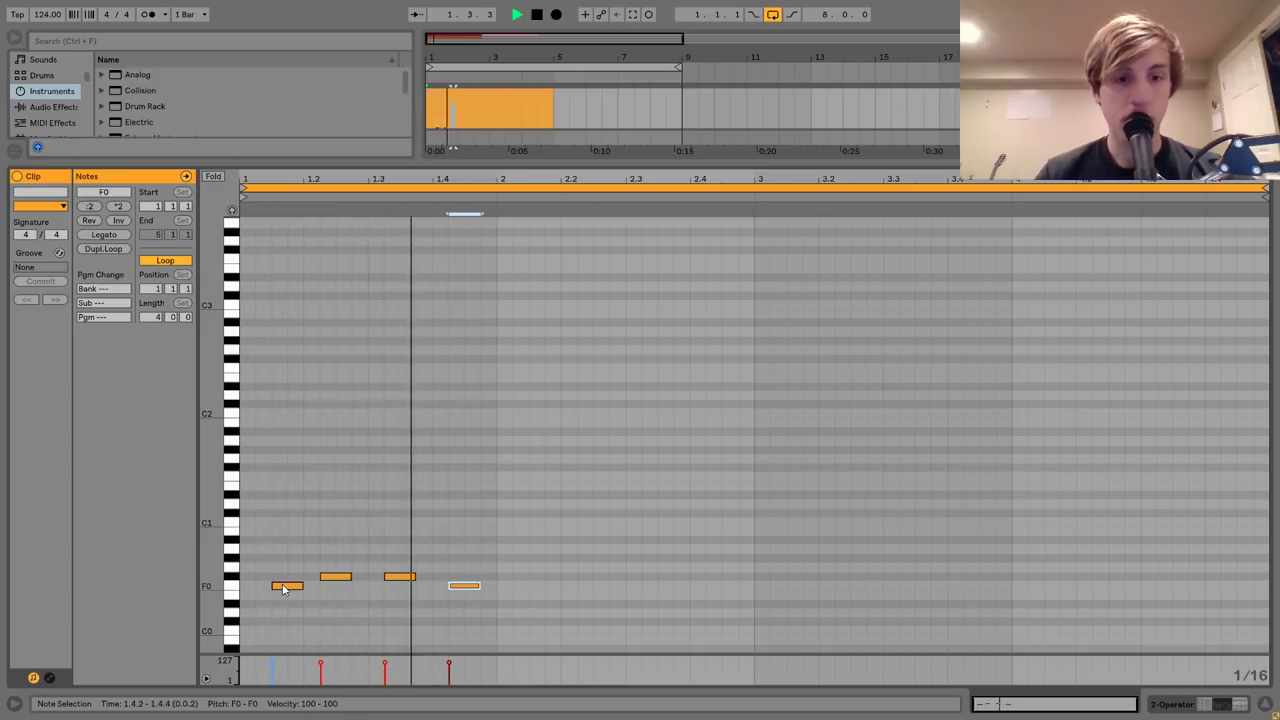
key("Left")
key("ctrl+d")
key("Right")
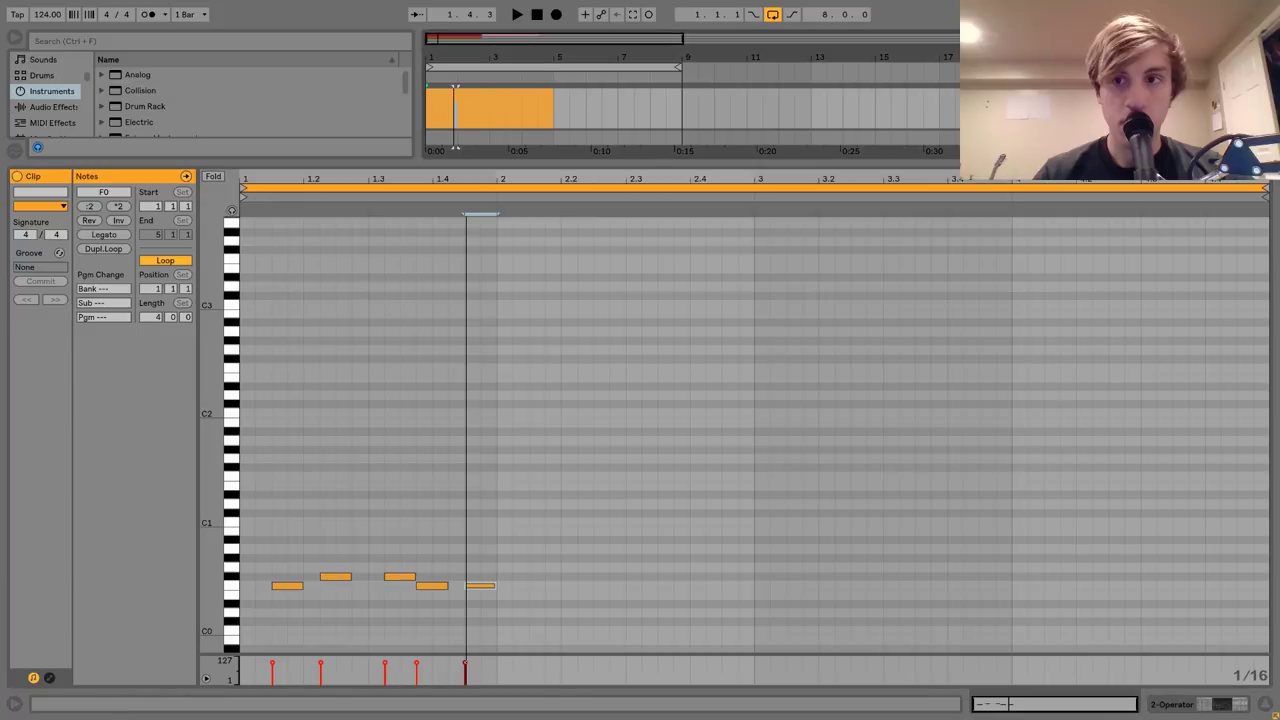
Play the bass pattern and slightly shorten the F#0 note at 1.3.2 so it ends before the next note.
key("space")
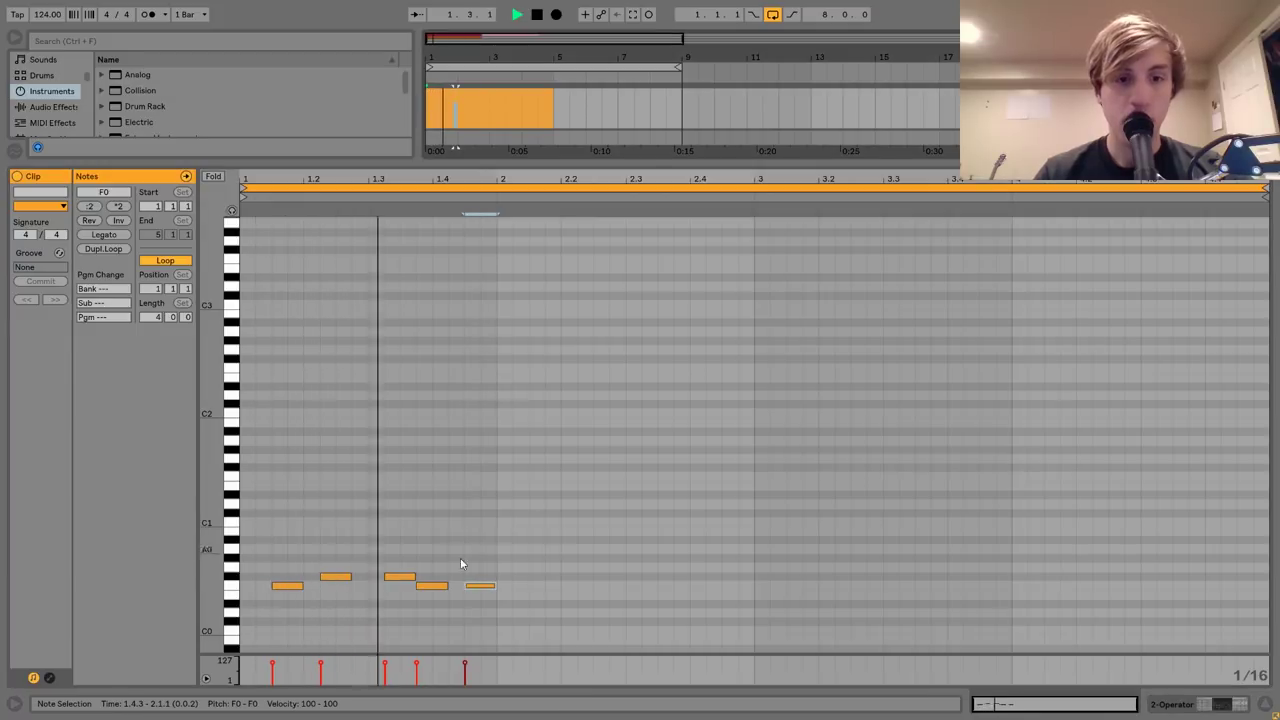
key("space")
left_click(415, 576)
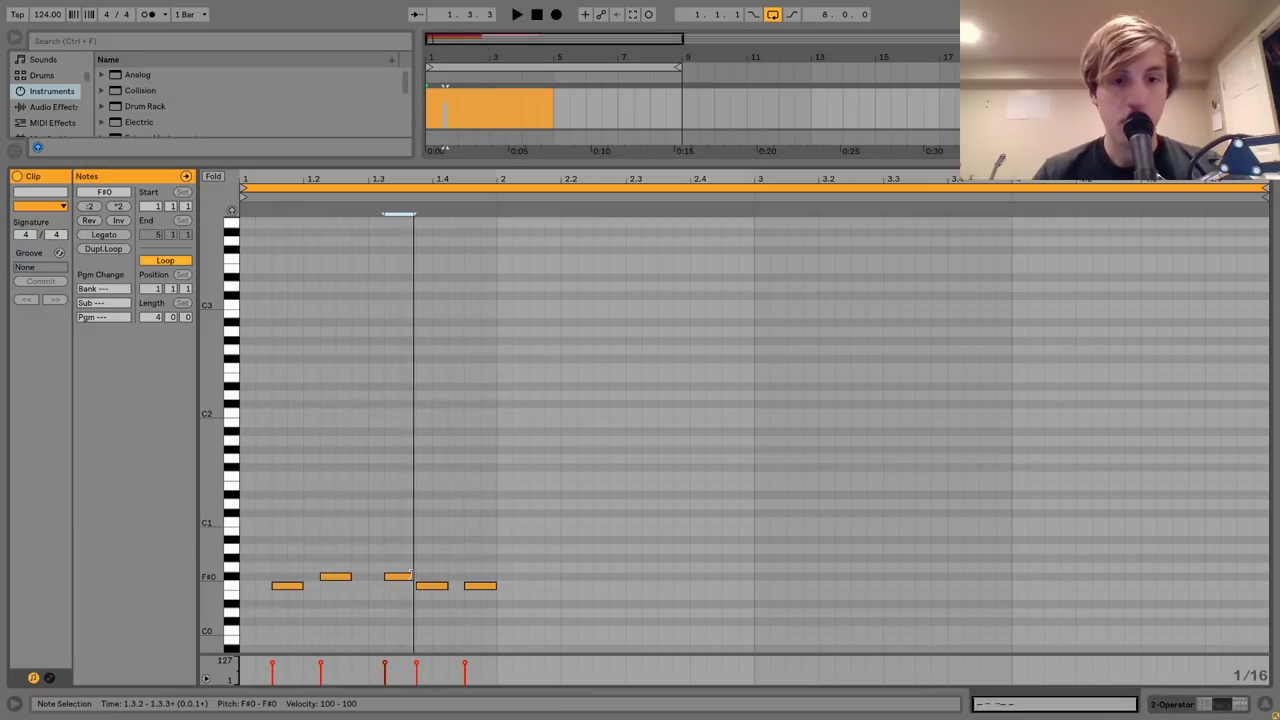
left_click_drag(415, 576, 408, 576)
Play the bass with the kick and set the saw Operator track's volume to -7.9 dB.
key("space")
key("shift+Tab")
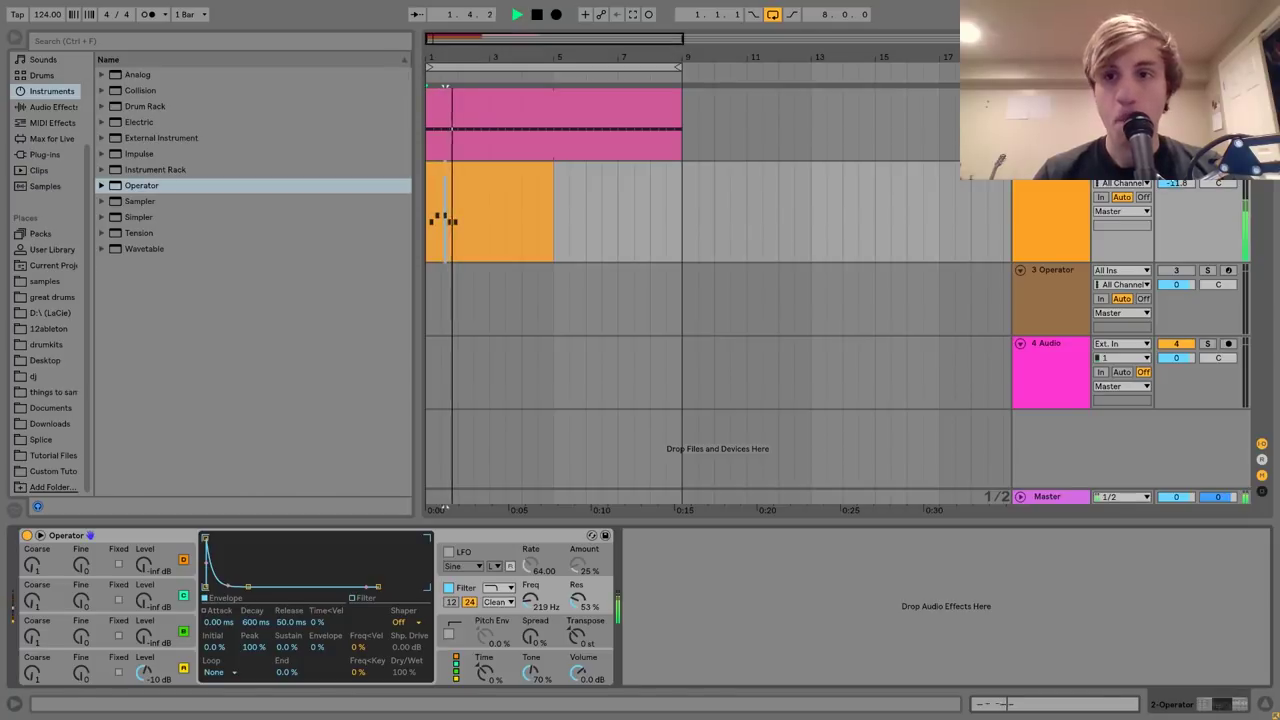
left_click_drag(1176, 183, 1176, 174)
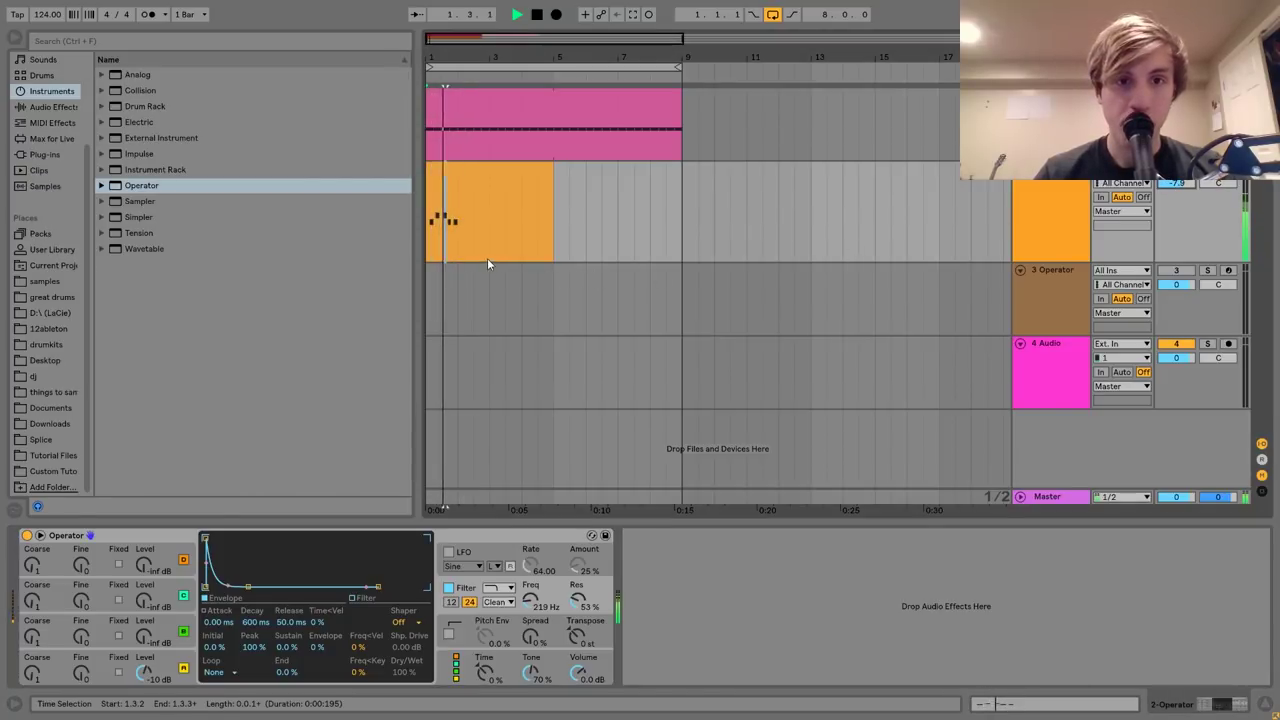
Add a G#1 note at 1.2.4 in the bass clip, trimmed to end just before the note at 1.3.2.
double_click(486, 189)
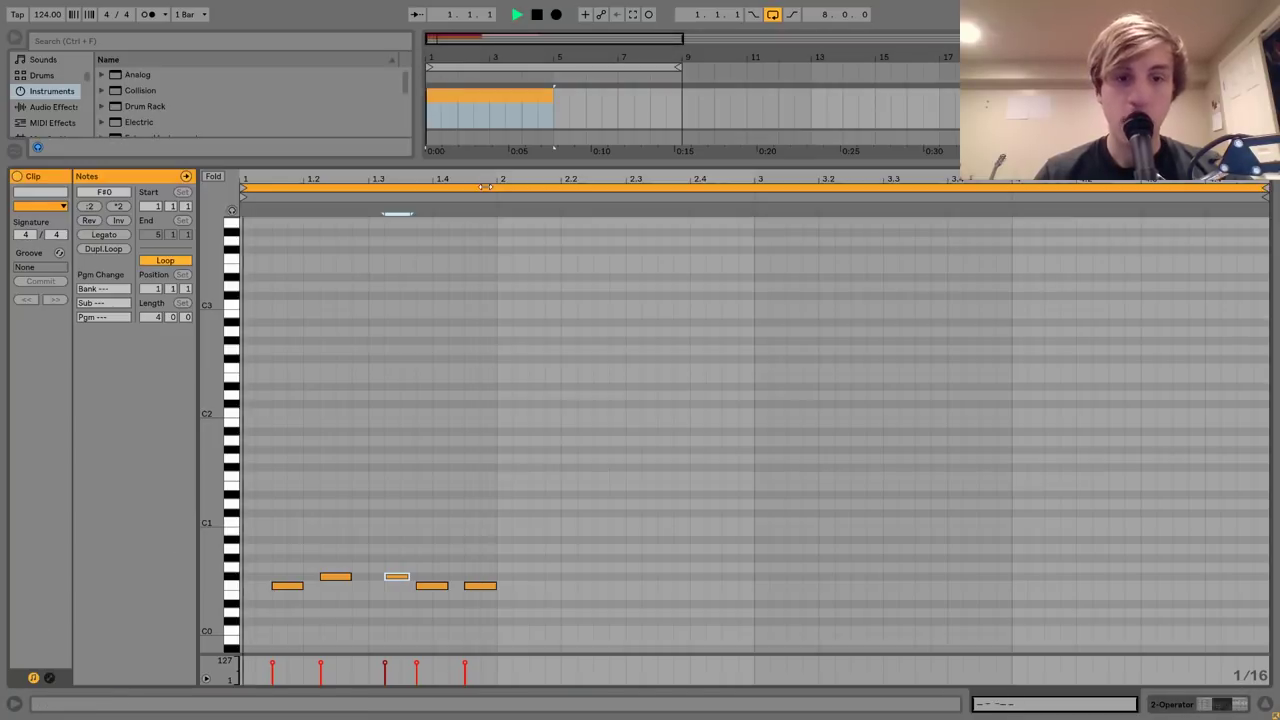
key("space")
double_click(375, 559)
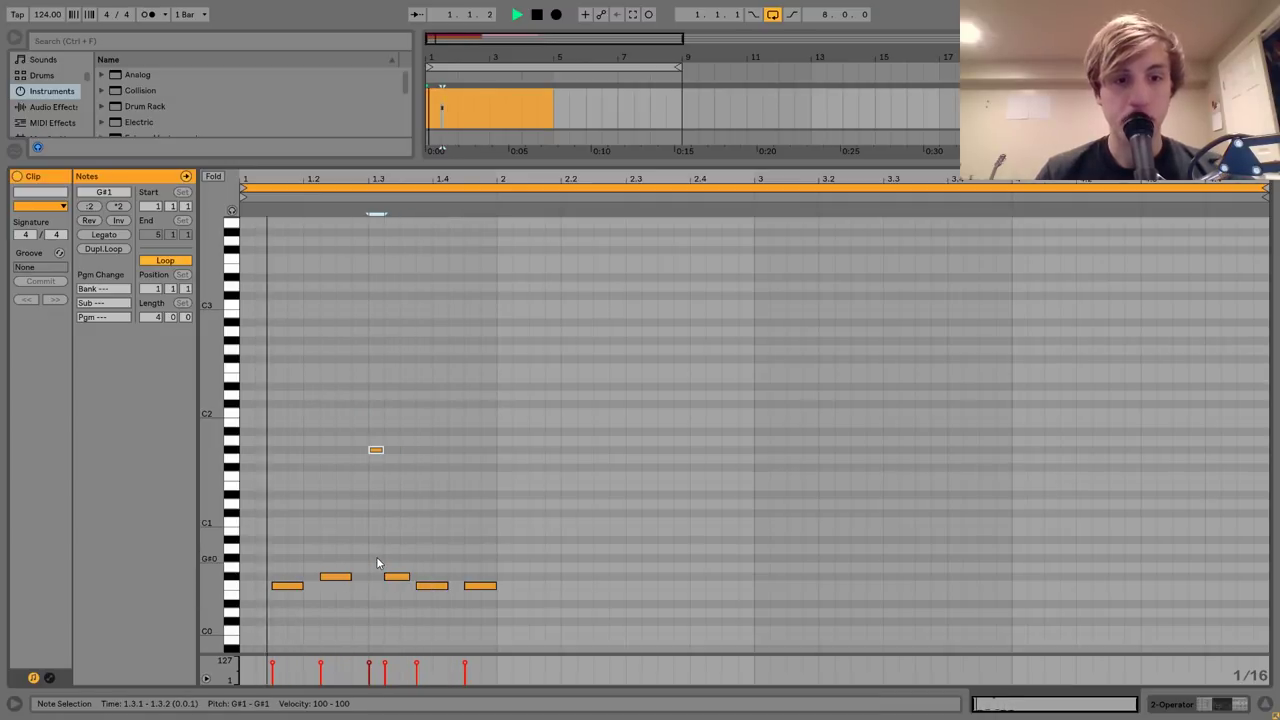
key("Left")
key("shift+Right")
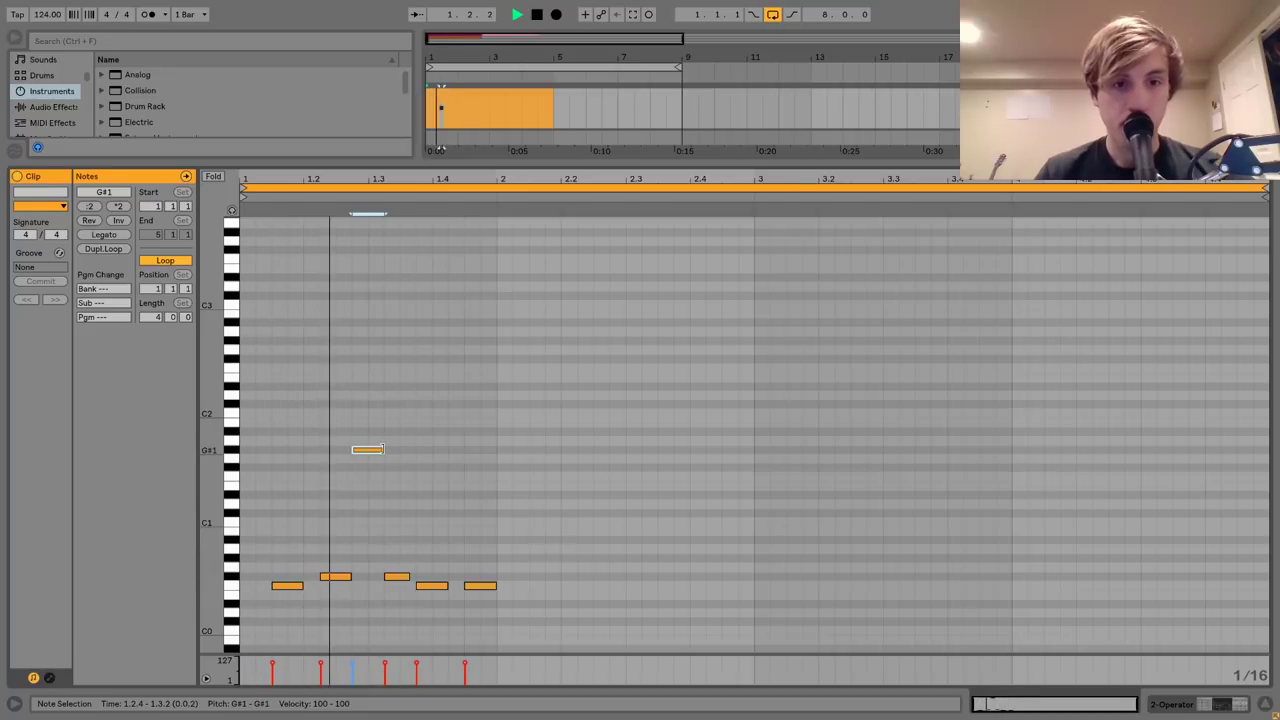
left_click_drag(382, 449, 377, 451)
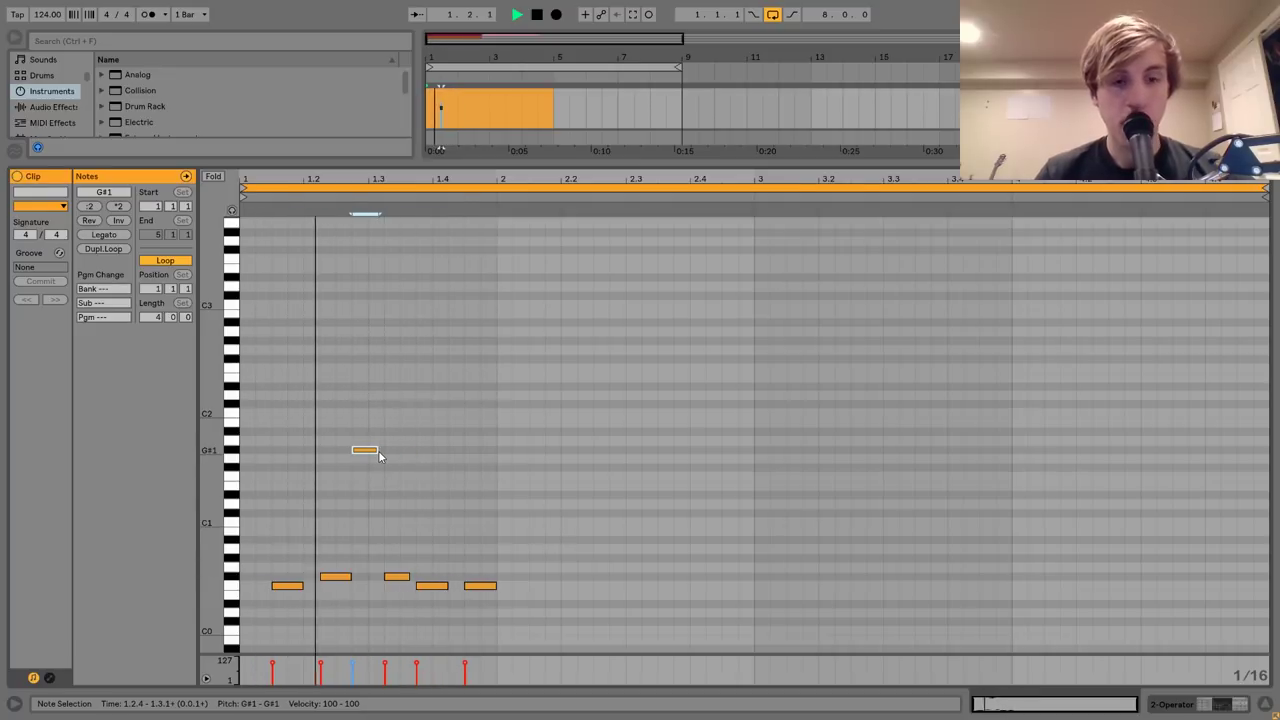
Duplicate the one-bar bass pattern into bar 2 and raise the copied note at 2.3.2 an octave to F#1.
key("ctrl+a")
key("ctrl+d")
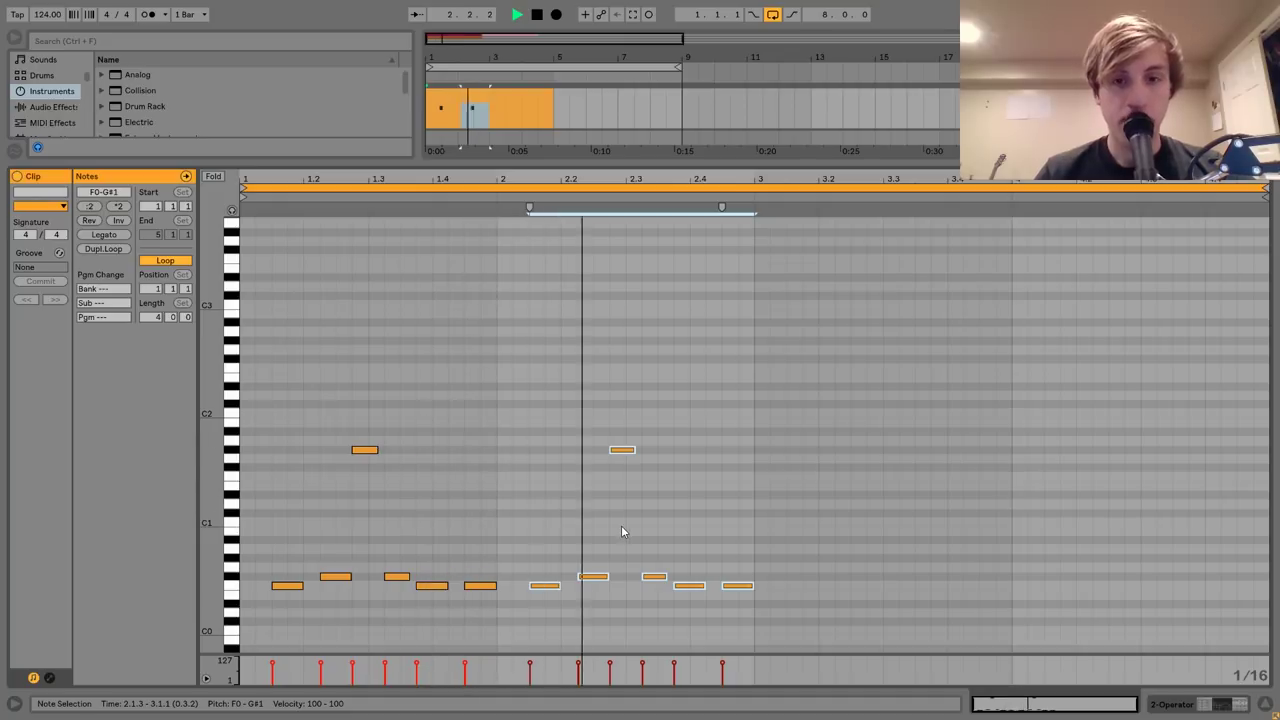
left_click(621, 531)
left_click(654, 576)
key("shift+Up")
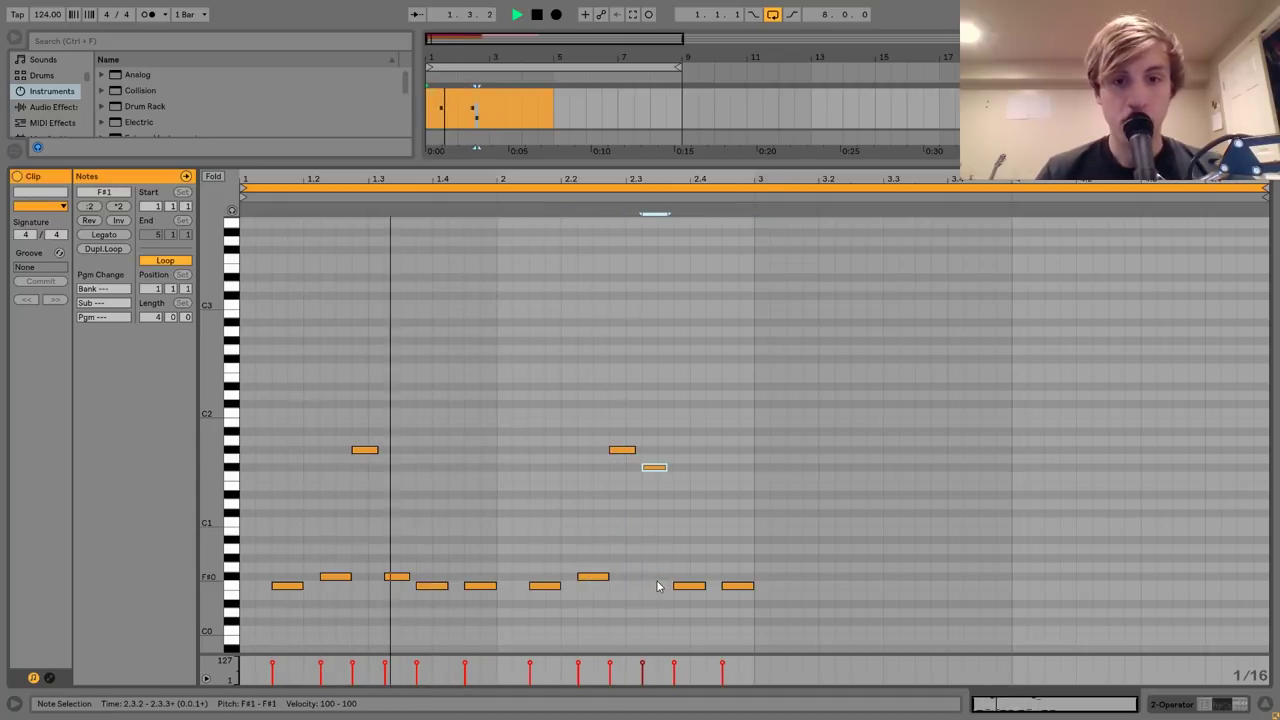
left_click(643, 582)
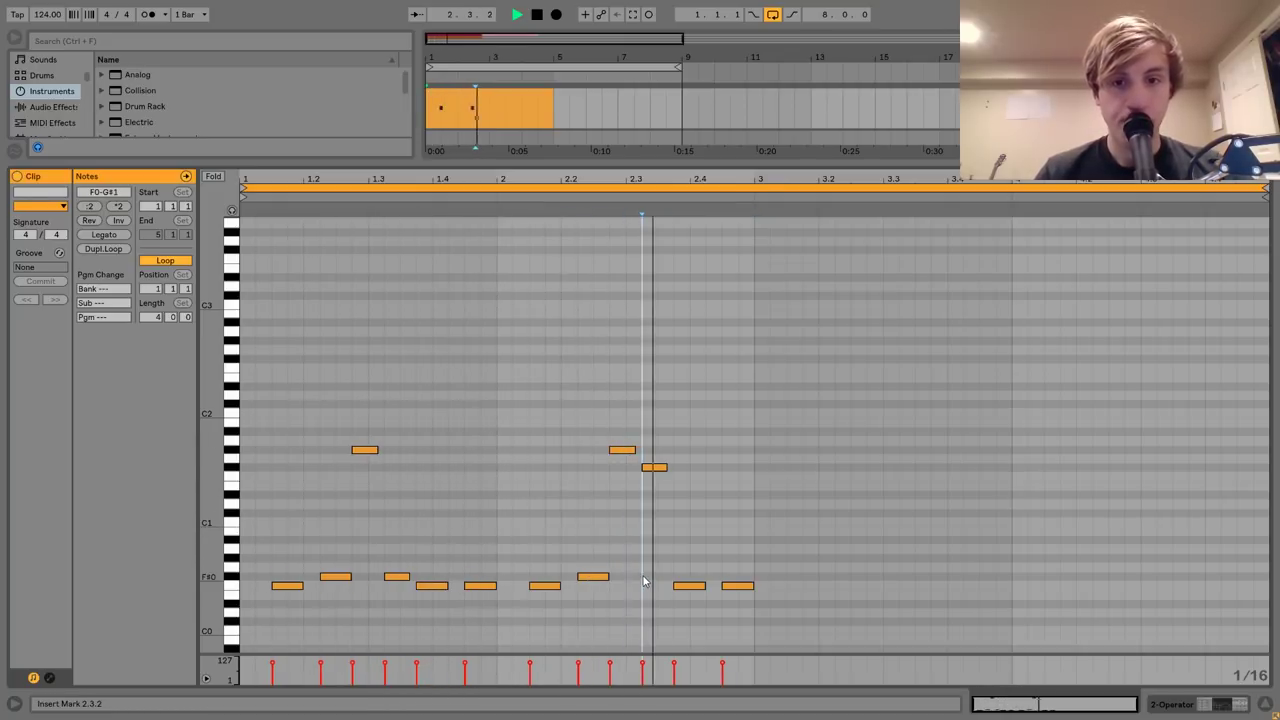
left_click(677, 571)
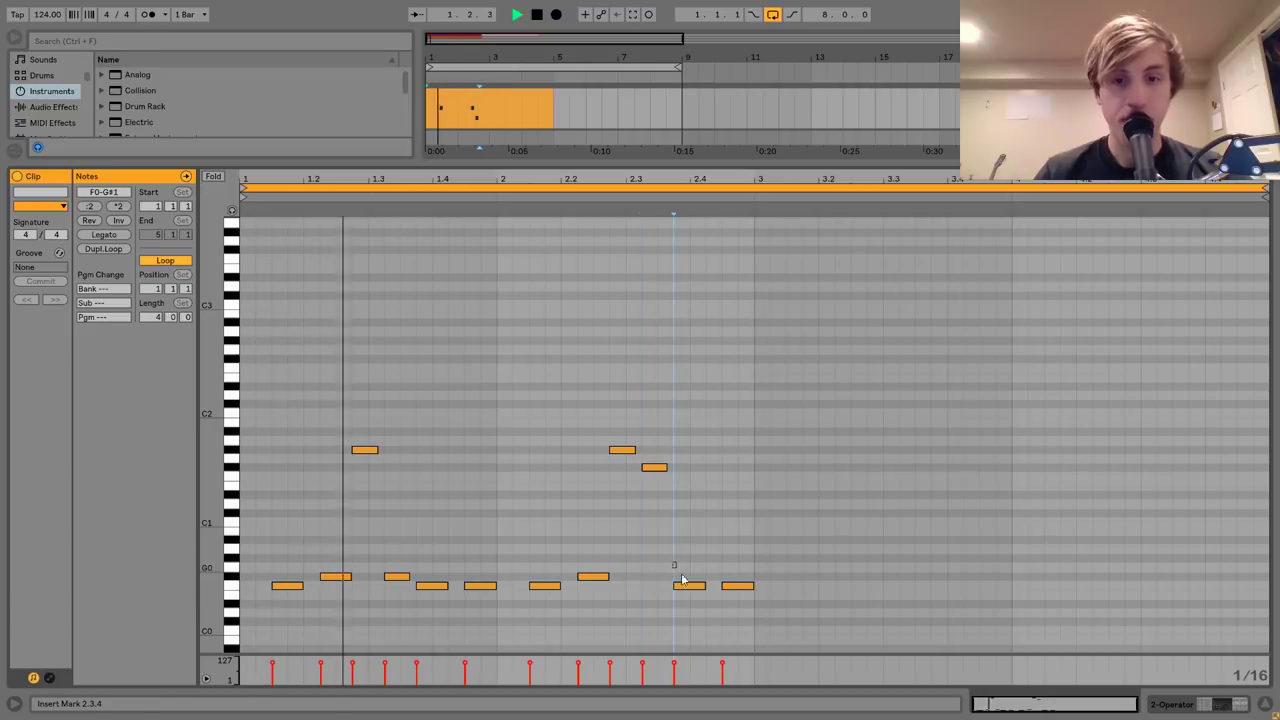
Raise the last two notes of bar 2, at 2.3.4 and 2.4.3, to C1 and play the pattern.
left_click_drag(688, 600, 790, 567)
key("space")
key("Up")
key("Up")
key("Up")
key("Up")
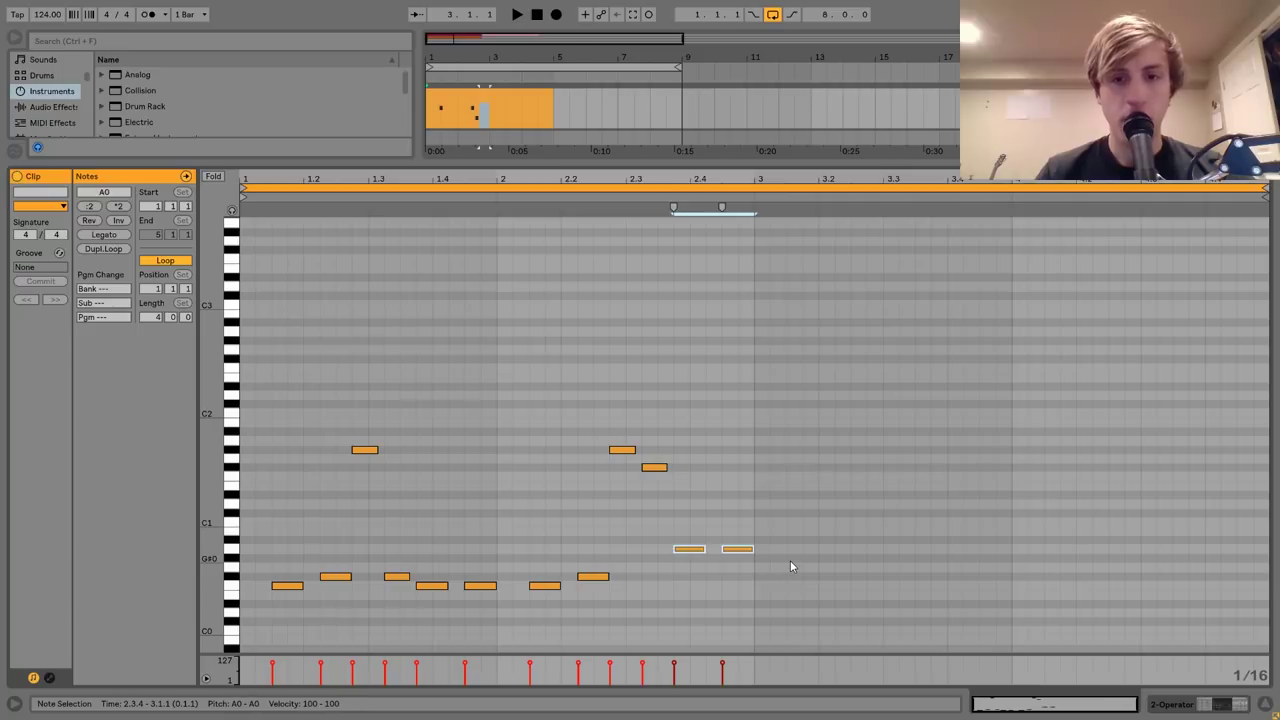
key("Up")
key("Up")
key("Up")
key("space")
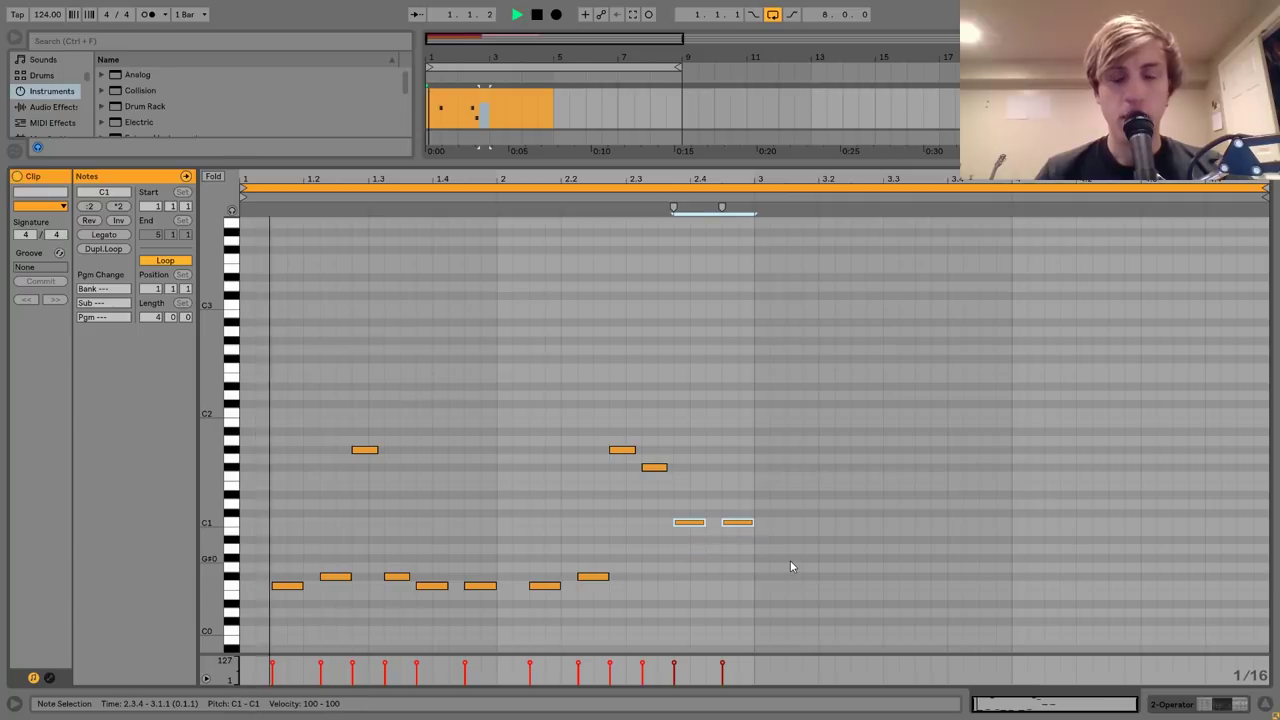
Raise the last two notes of bar 2 to C#1 and duplicate the two-bar pattern into bars 3 and 4.
left_click(680, 578)
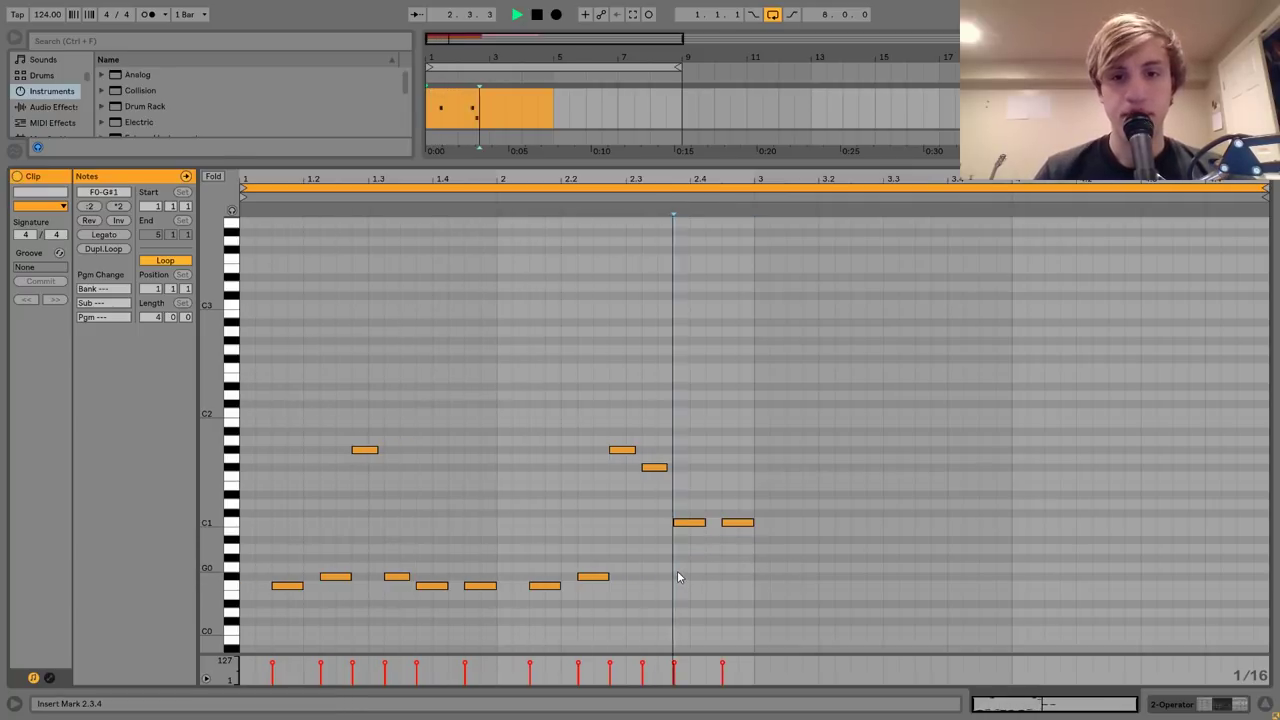
left_click_drag(683, 540, 770, 487)
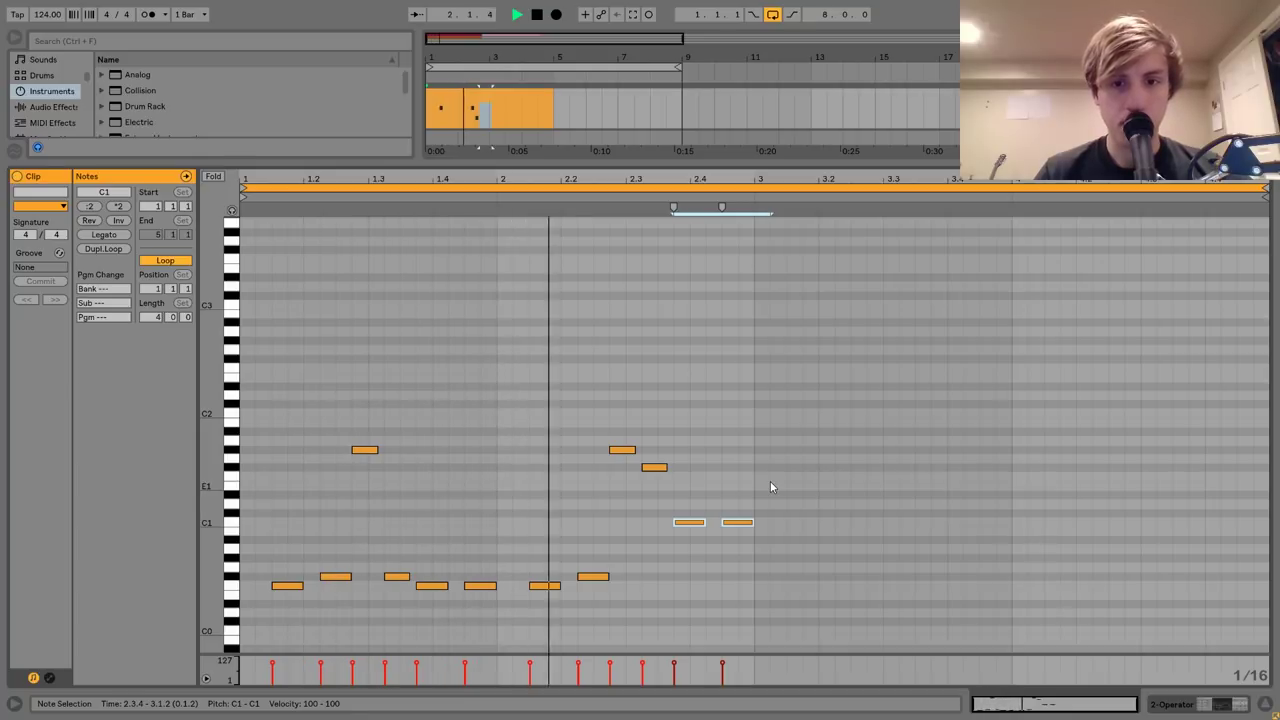
key("Up")
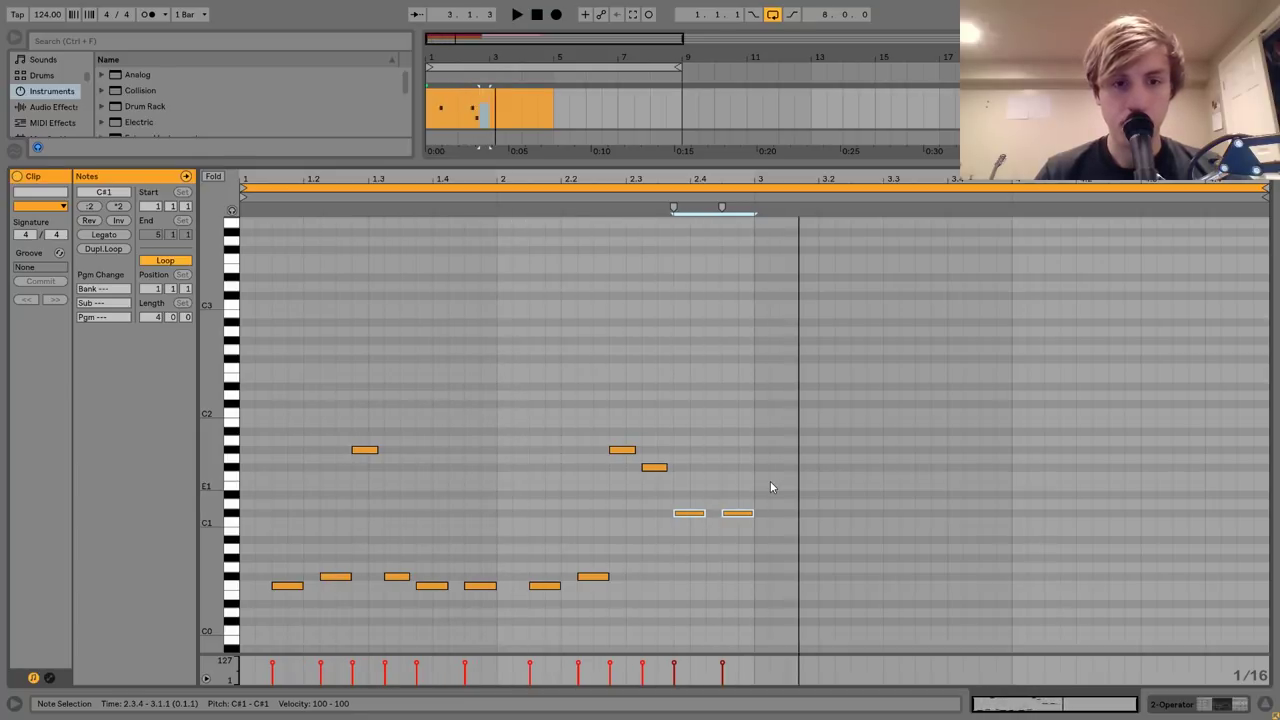
key("ctrl+a")
key("ctrl+d")
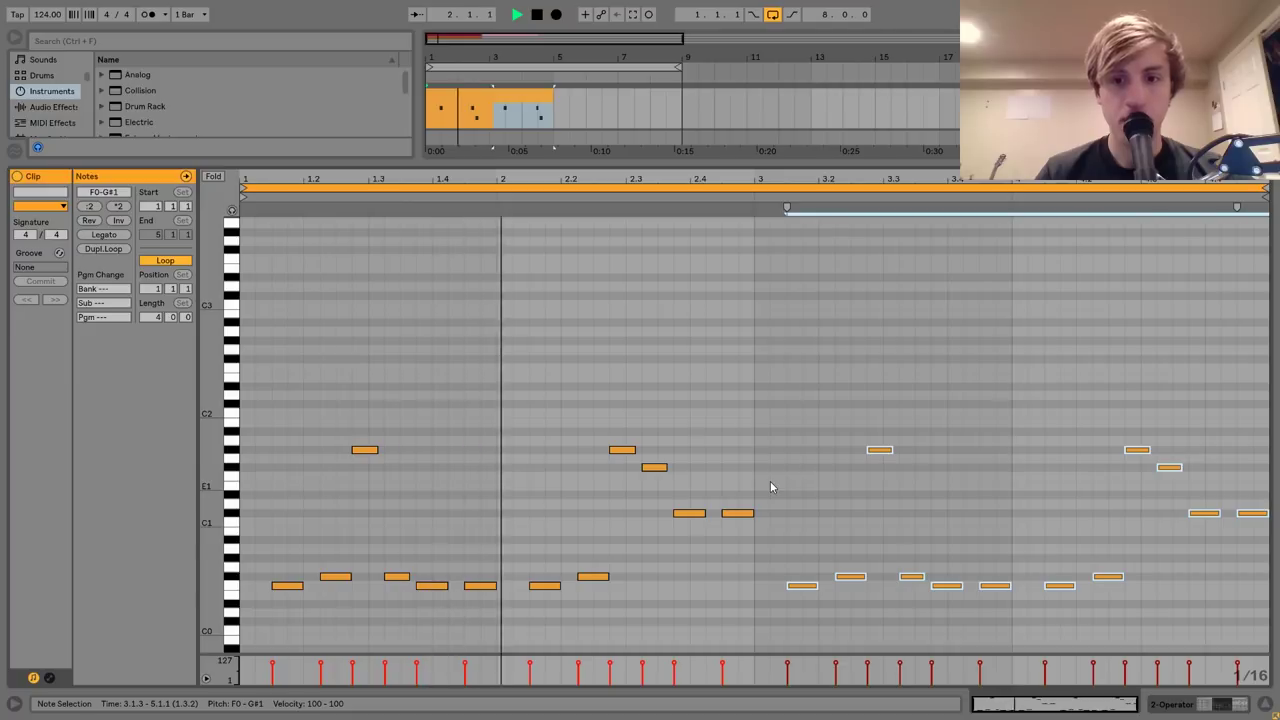
Set the bass Operator's filter frequency to 18.5 kHz and its track volume to -9.3 dB while playing the pattern.
left_click(1221, 704)
key("space")
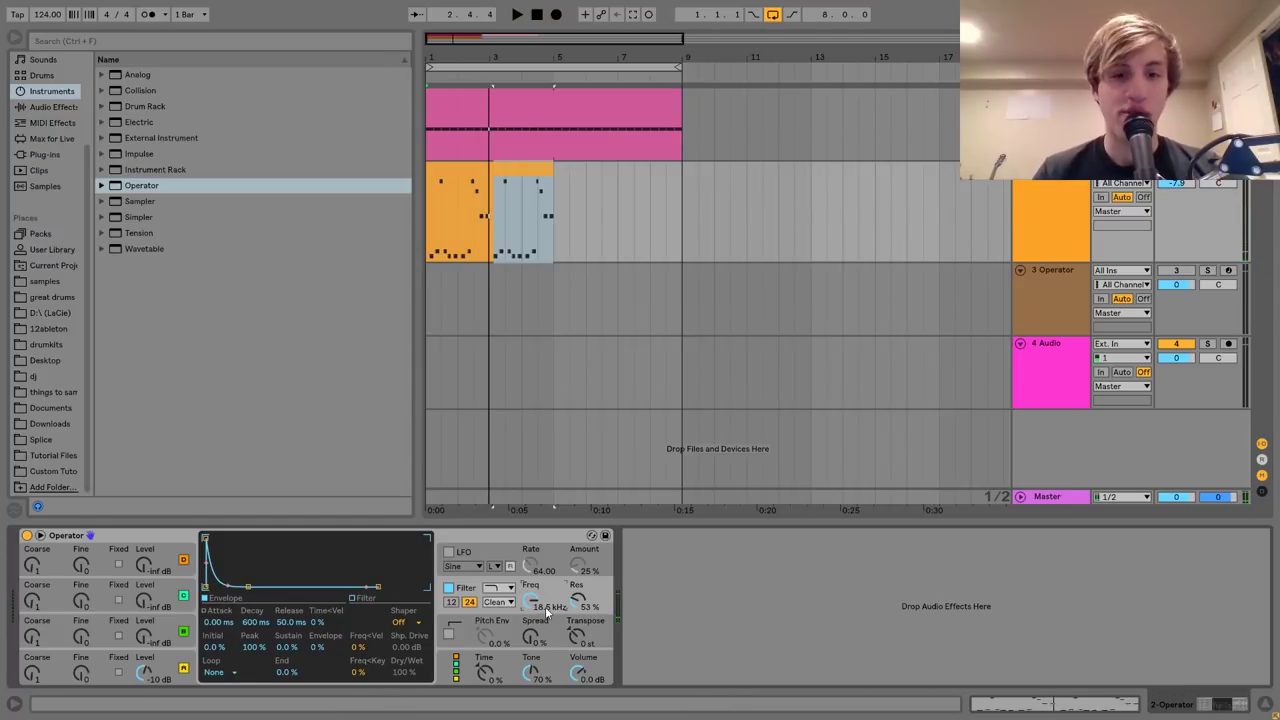
left_click(506, 163)
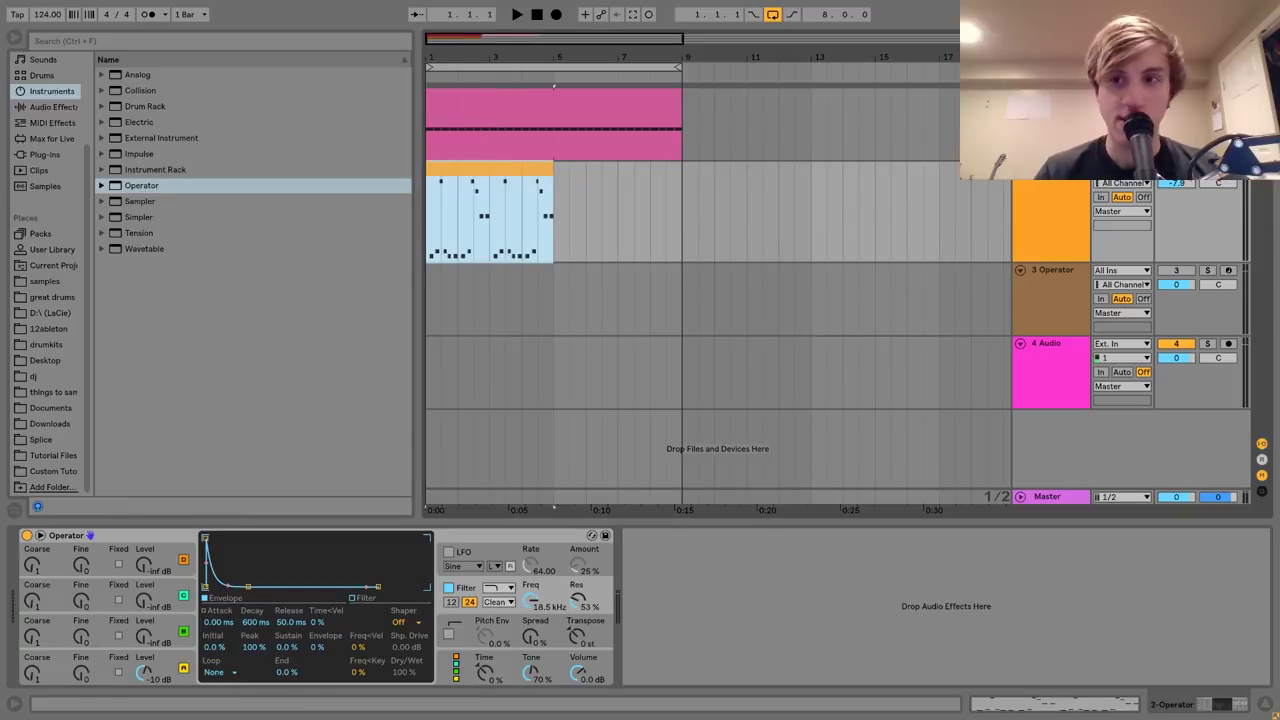
key("space")
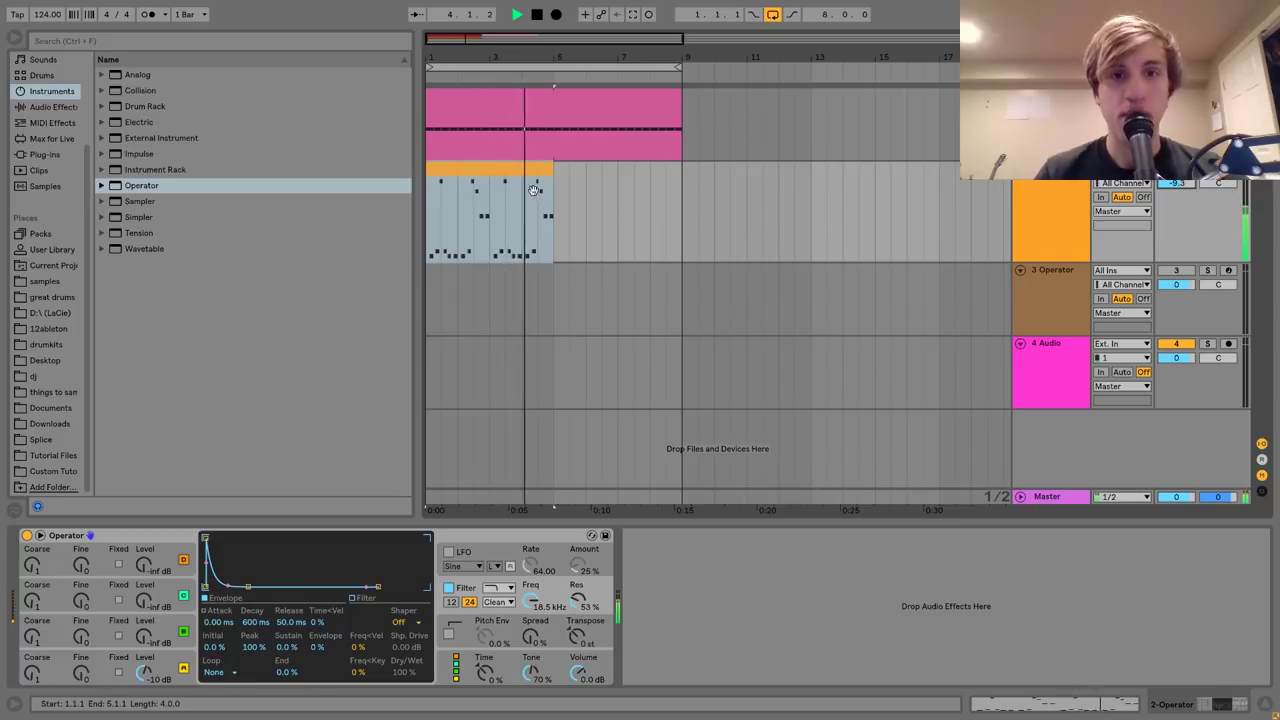
Extend the looped bass clip to bar 9 and change its notes at 2.4.3 and 4.4.3 to G#0.
left_click_drag(549, 170, 682, 170)
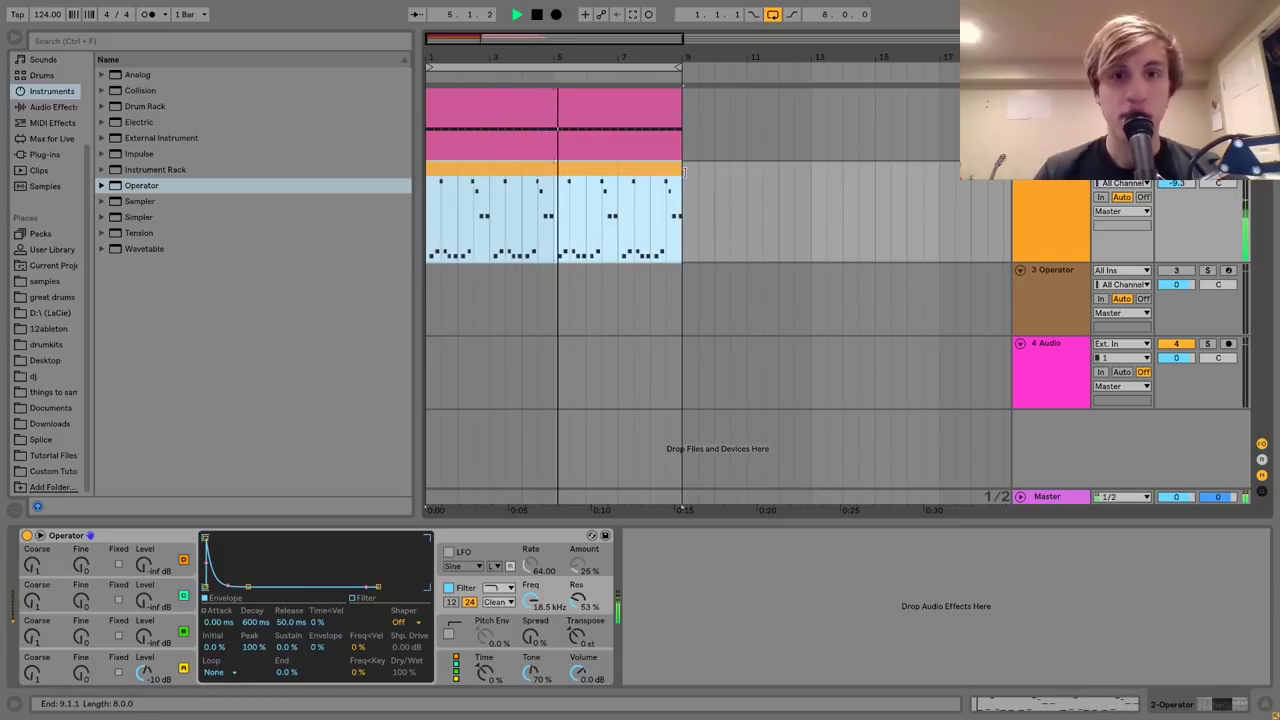
double_click(635, 170)
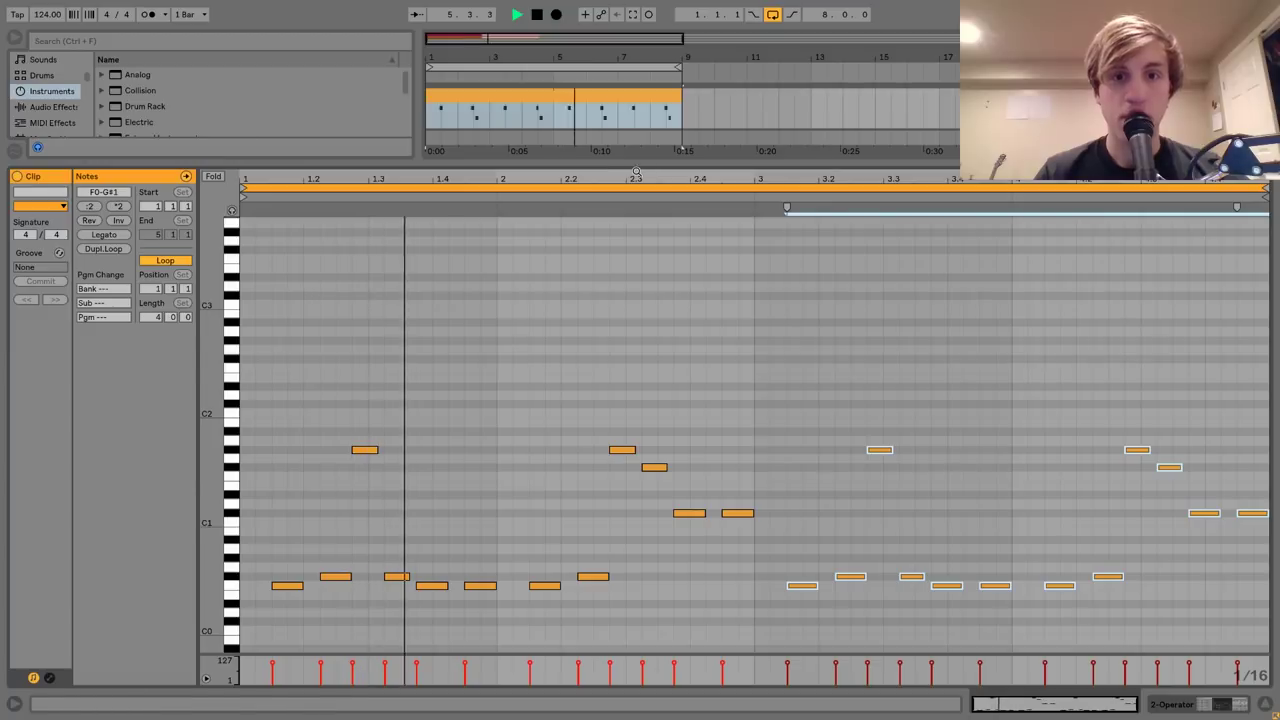
left_click(745, 513)
left_click(1254, 513, "shift")
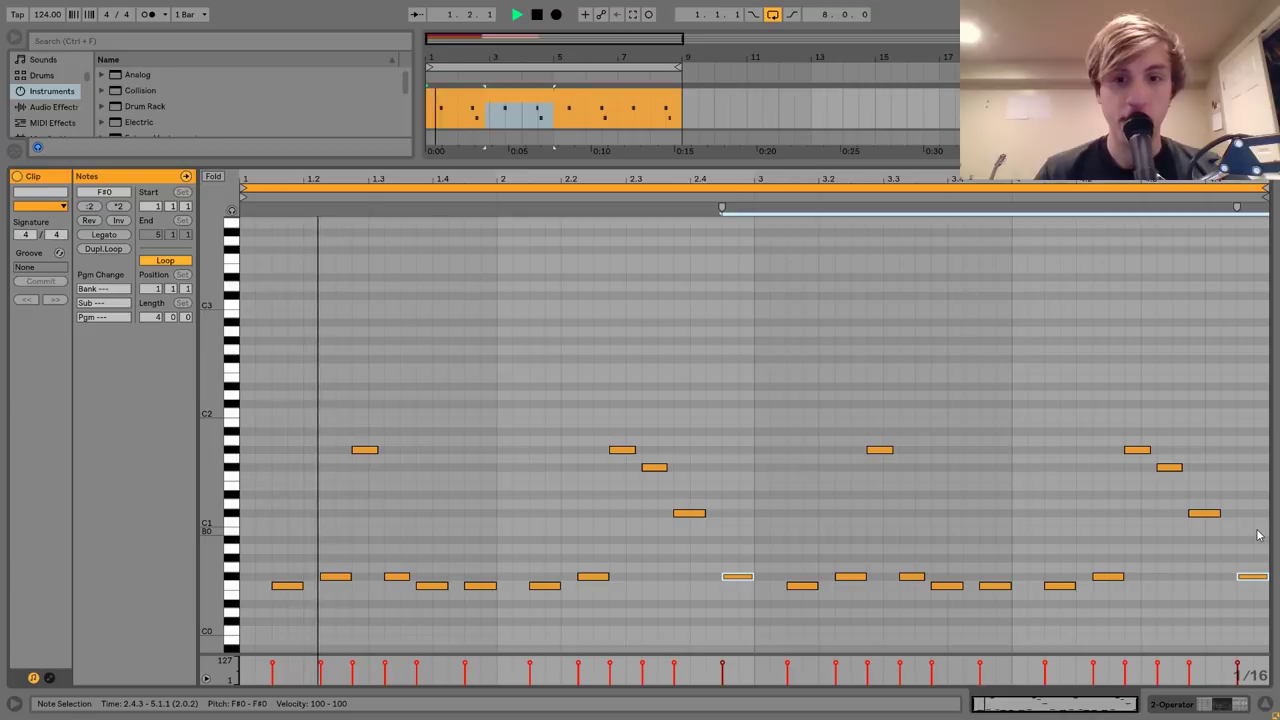
key("Up")
key("Up")
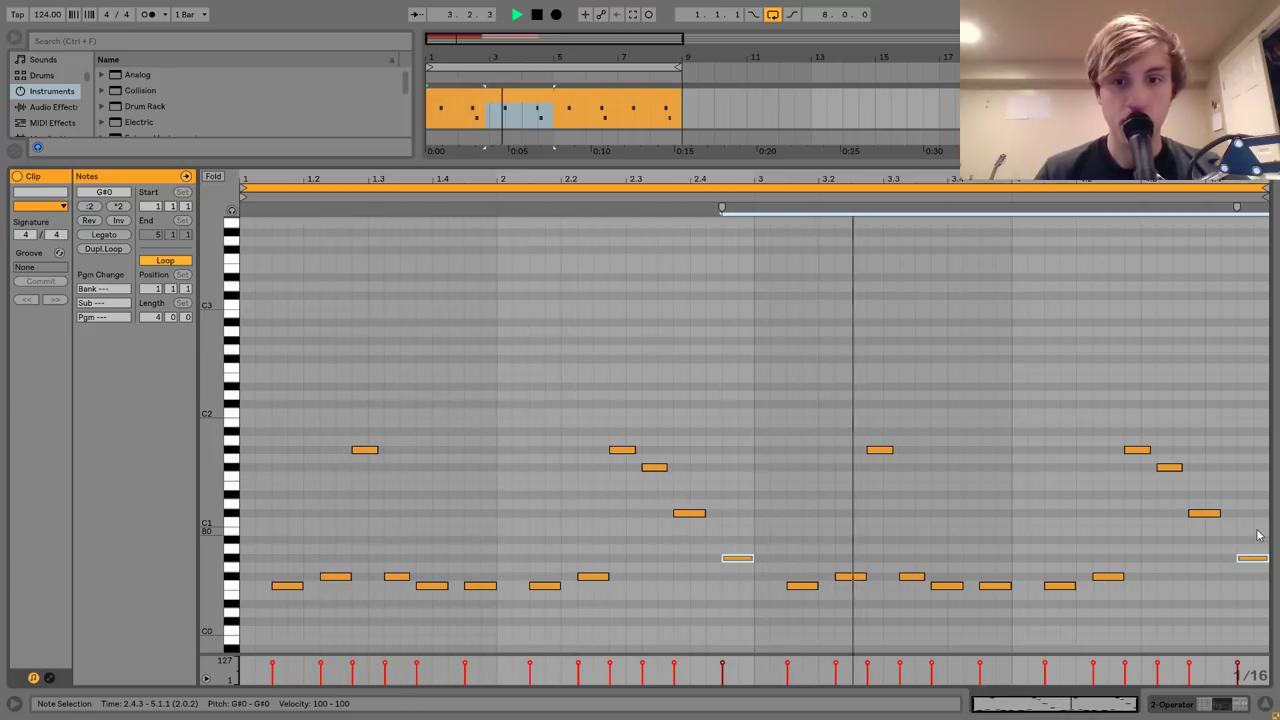
key("space")
Lower the bass Operator's filter frequency to 170 Hz while the track plays.
left_click(1217, 706)
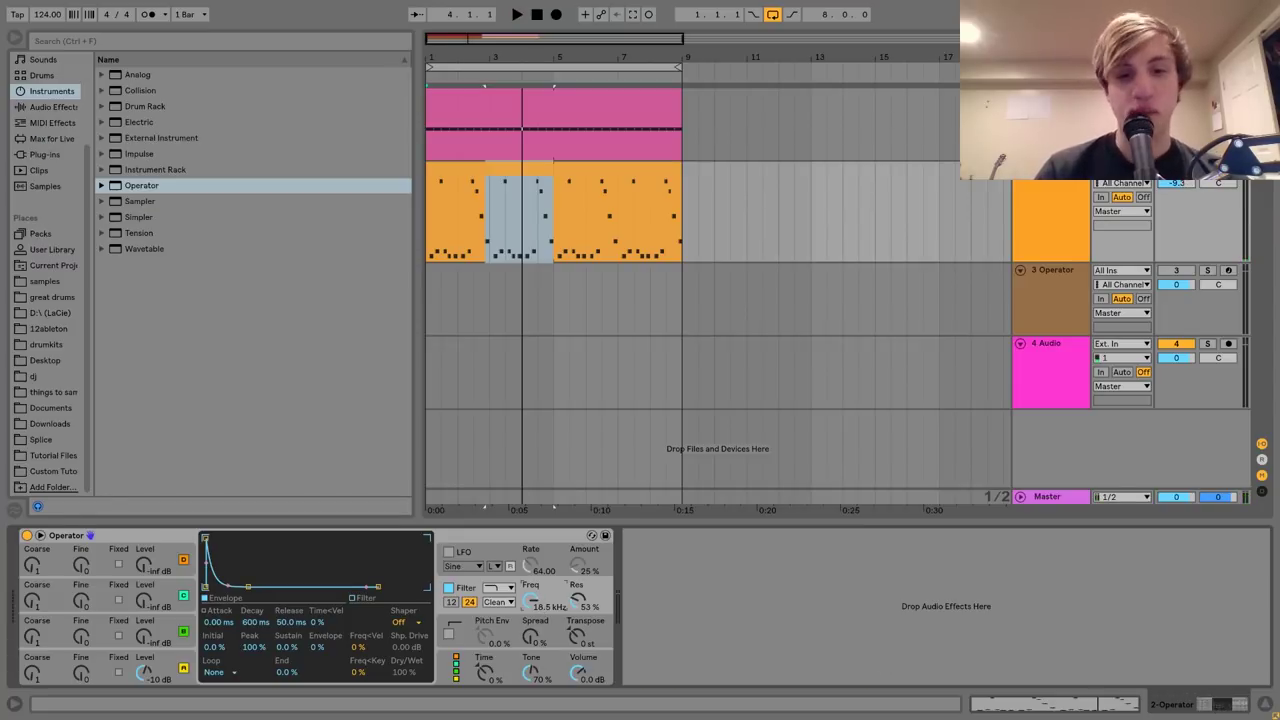
key("space")
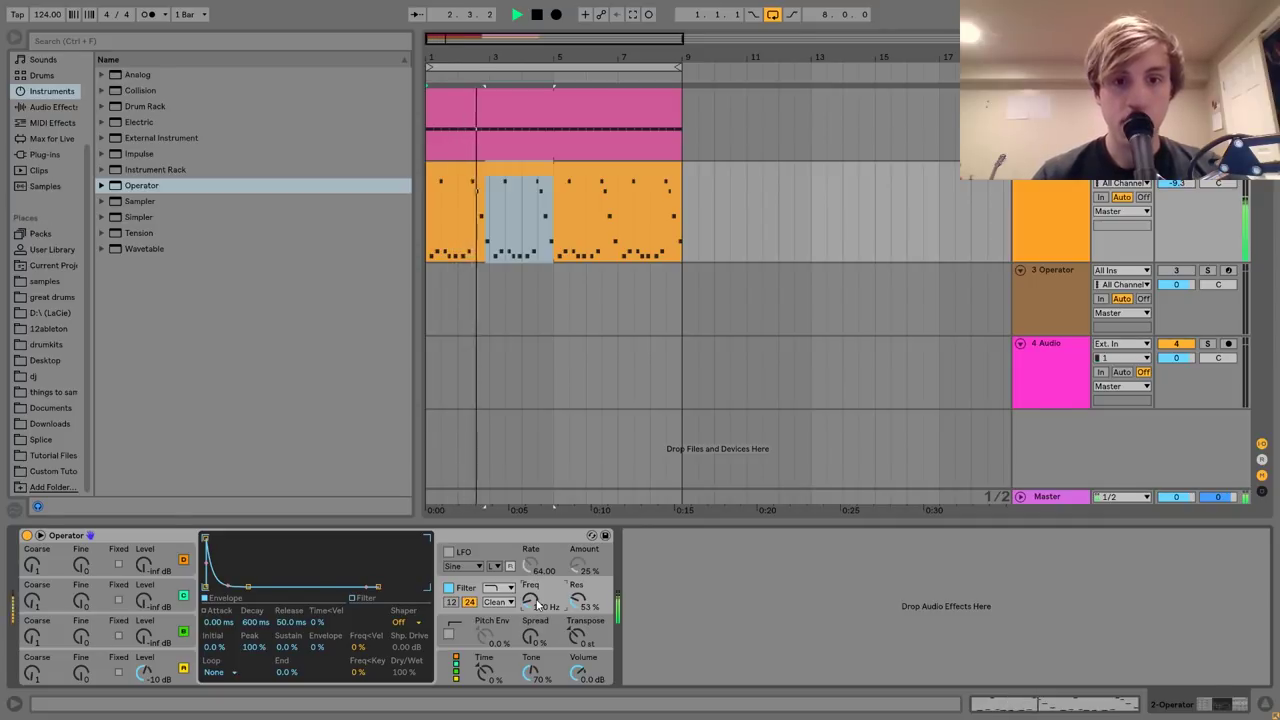
key("space")
Set oscillator A's sustain to -inf dB and decay to 2.72 s, with the bass track volume at -4.9 dB.
left_click(172, 663)
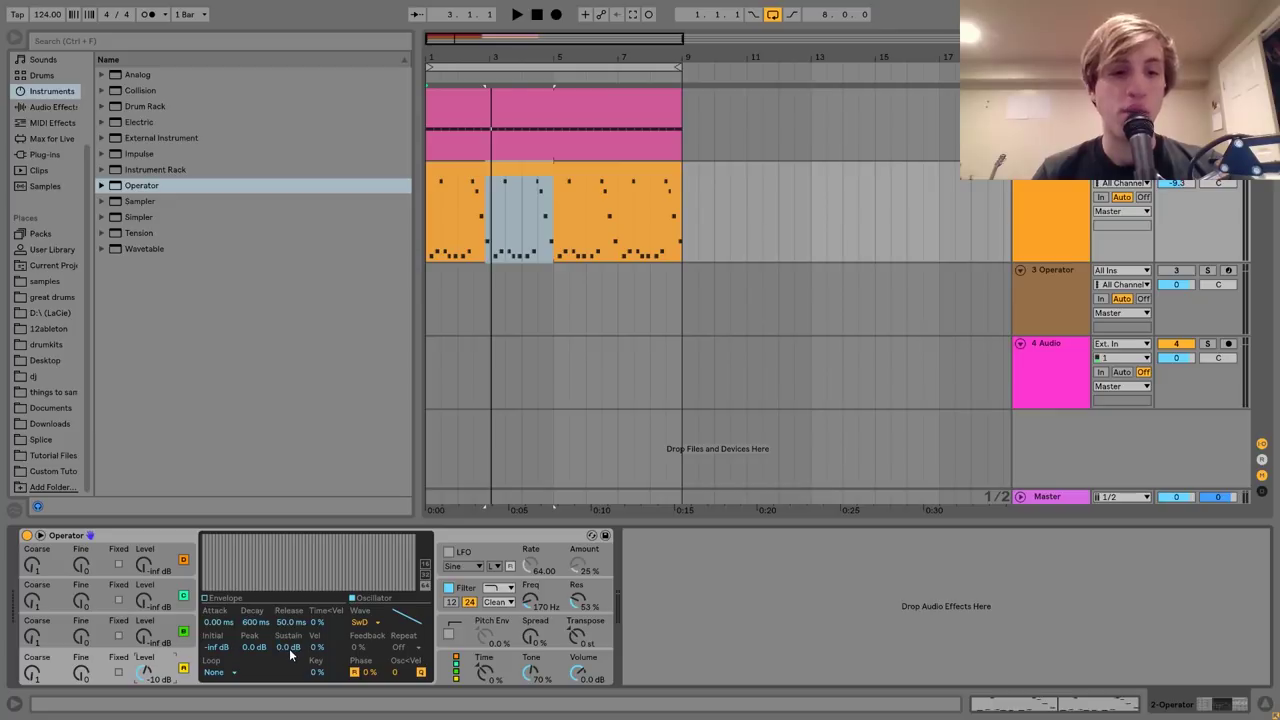
left_click_drag(291, 648, 292, 700)
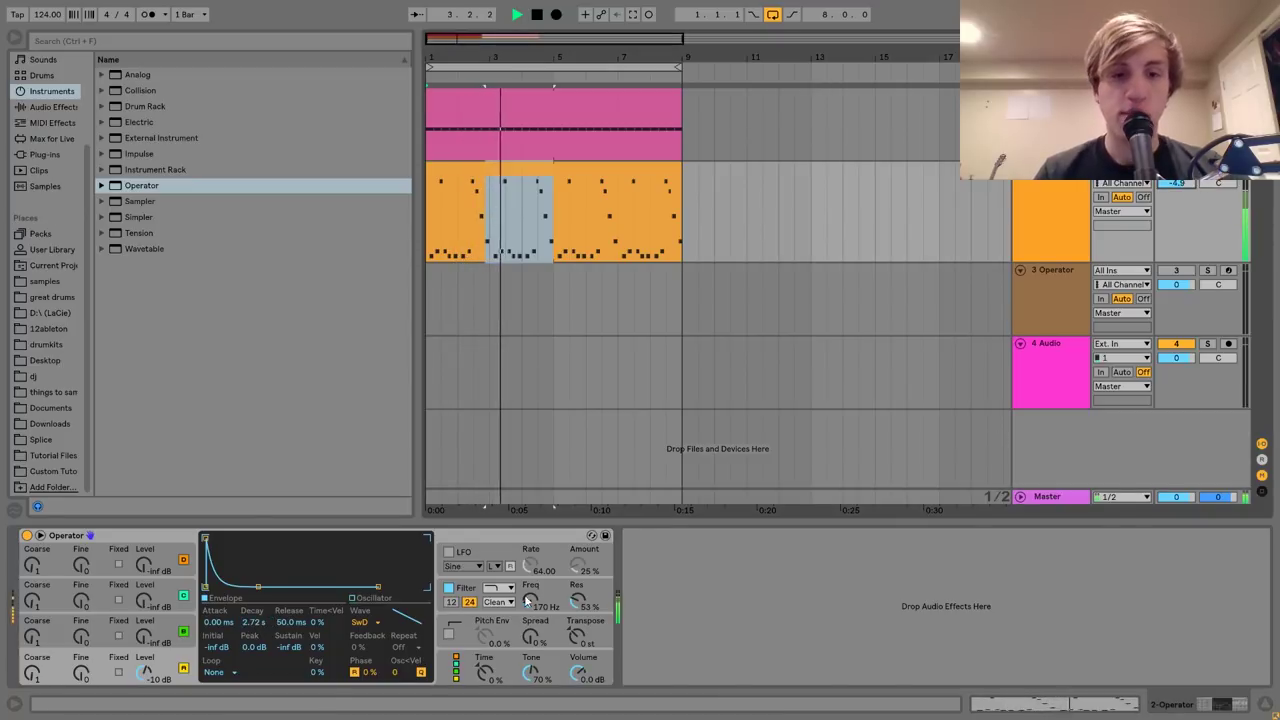
Set the Operator's filter envelope amount to 7% and its decay to 1.62 s while auditioning the bass.
left_click(462, 604)
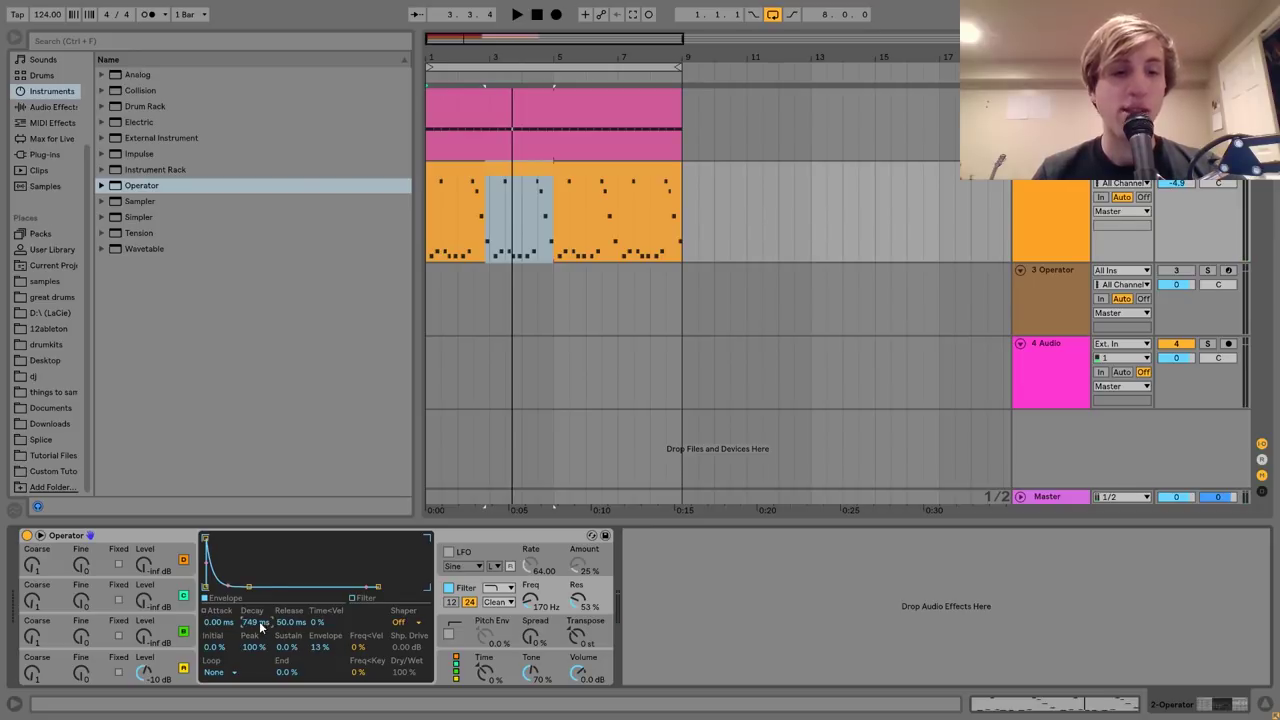
left_click_drag(317, 648, 321, 650)
key("space")
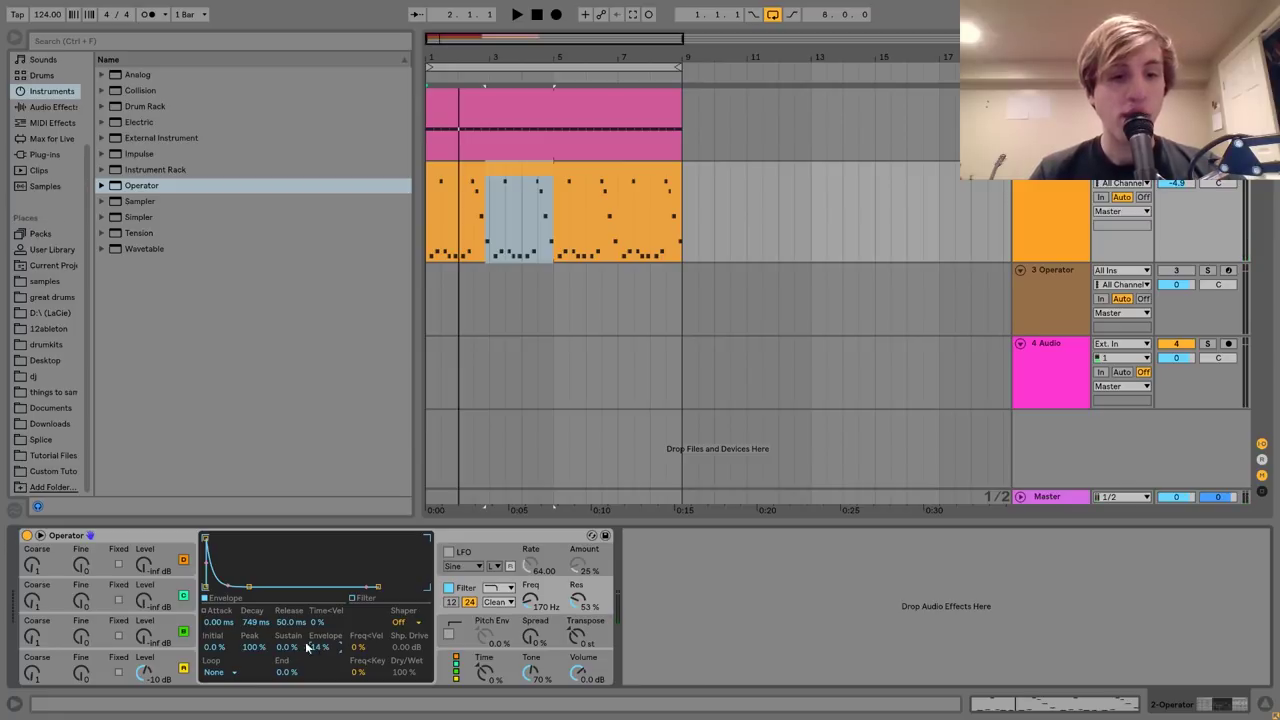
left_click_drag(257, 626, 257, 608)
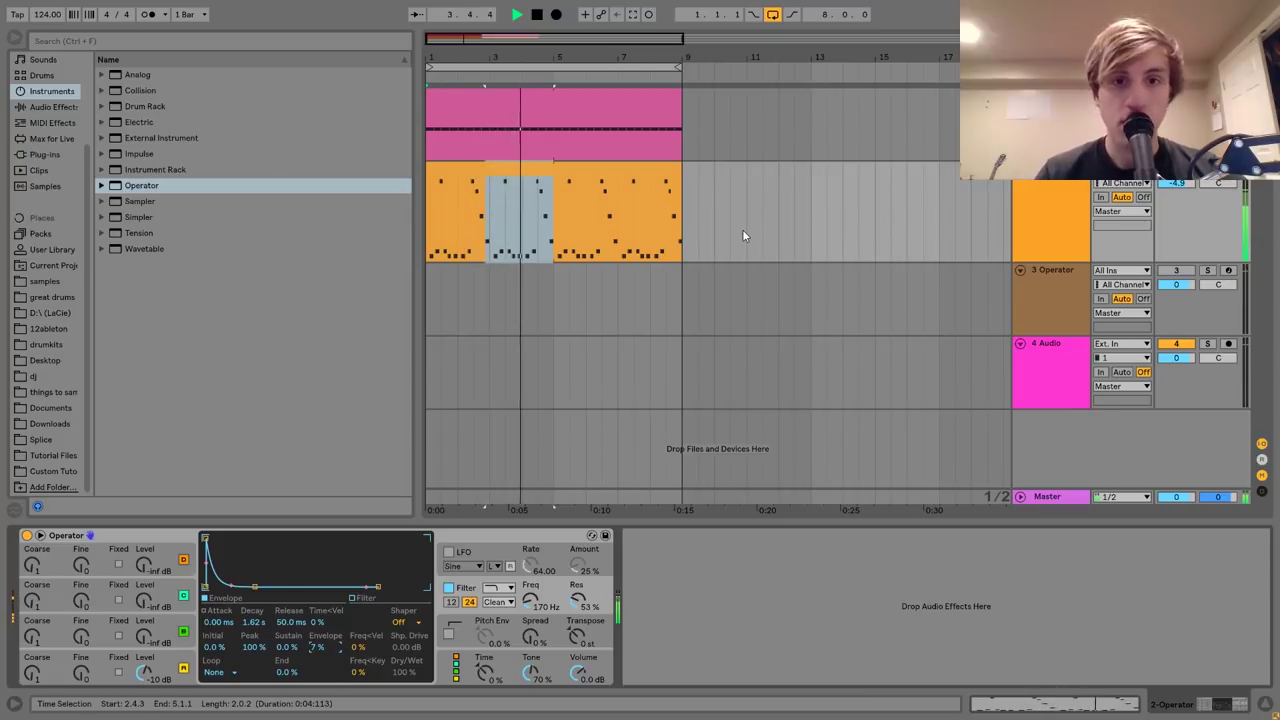
Lower the bass notes at 2.4.3 and 4.4.3 to F#0 and play the result.
double_click(626, 182)
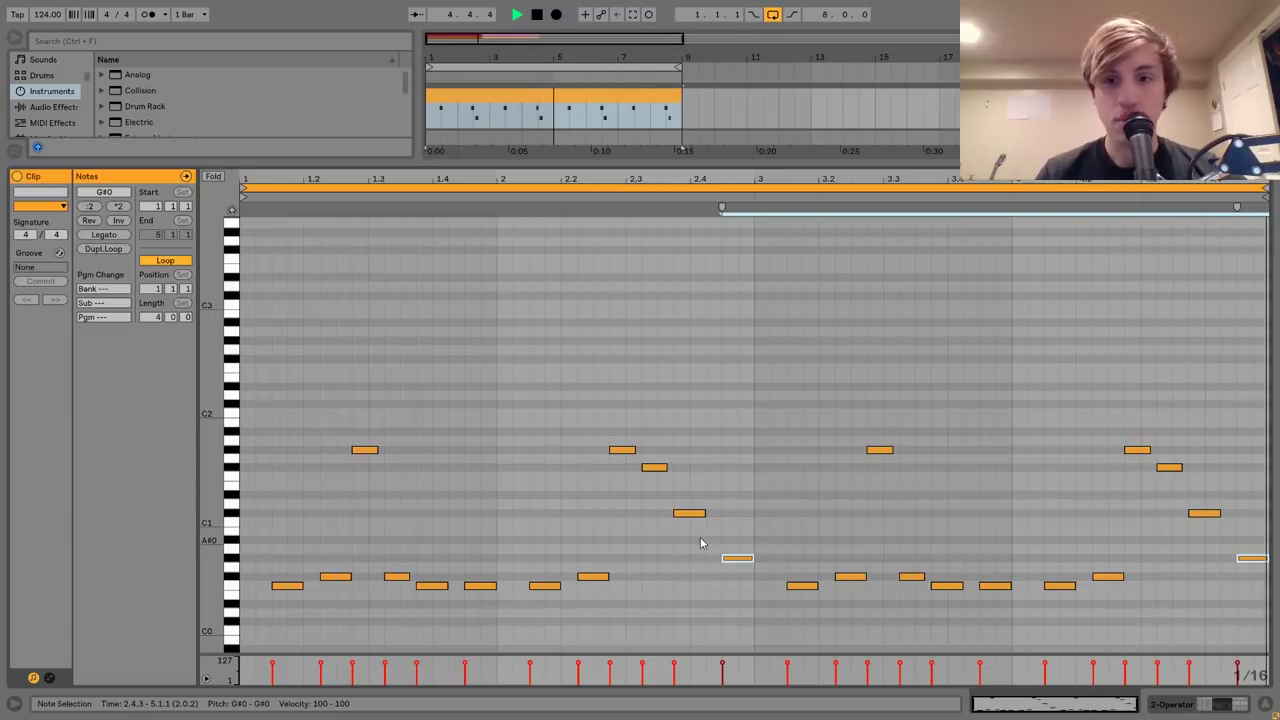
key("space")
left_click_drag(674, 540, 1218, 513)
left_click_drag(1271, 547, 1274, 557)
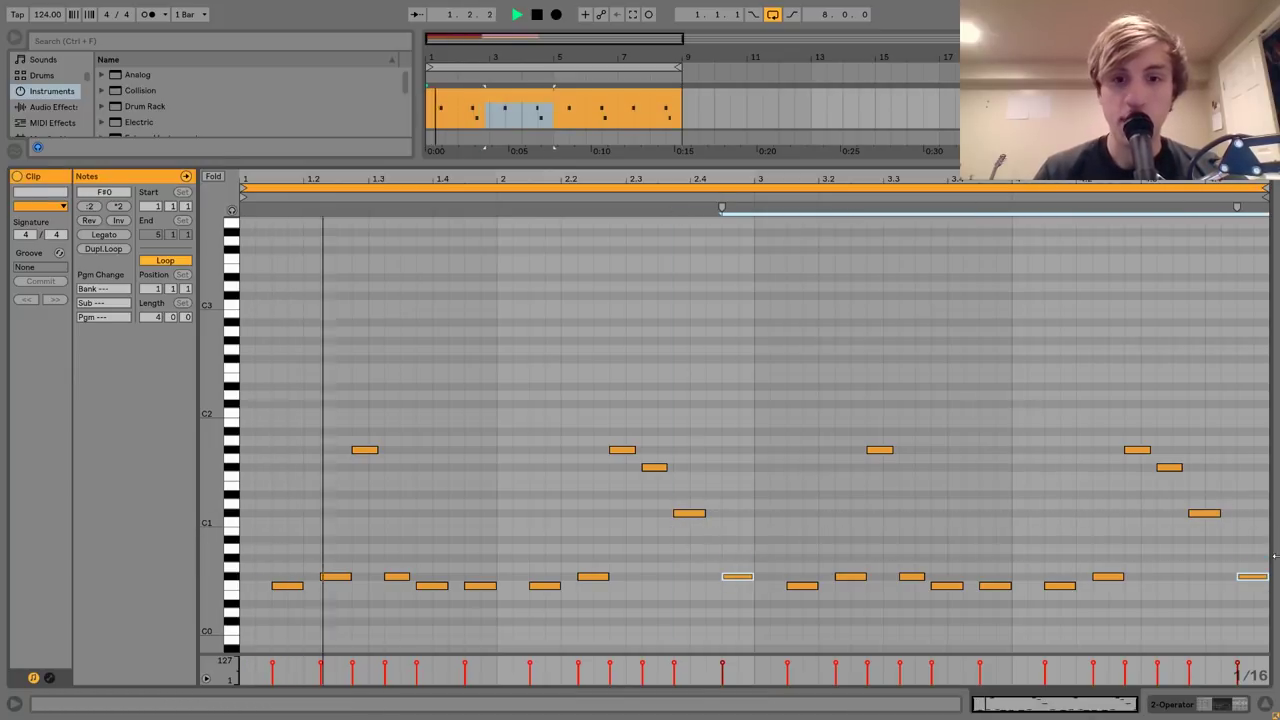
left_click(1178, 704)
left_click(506, 172)
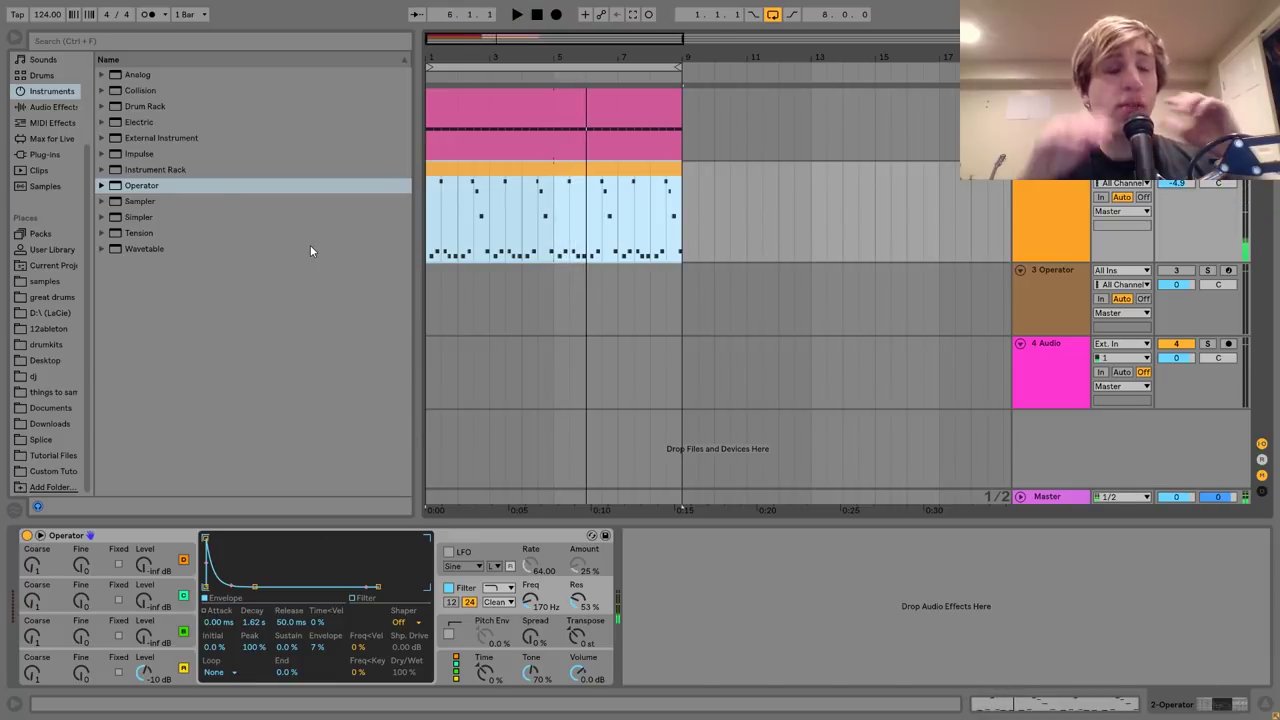
Add a Saturator audio effect after the Operator on the bass track and start playback.
left_click(58, 107)
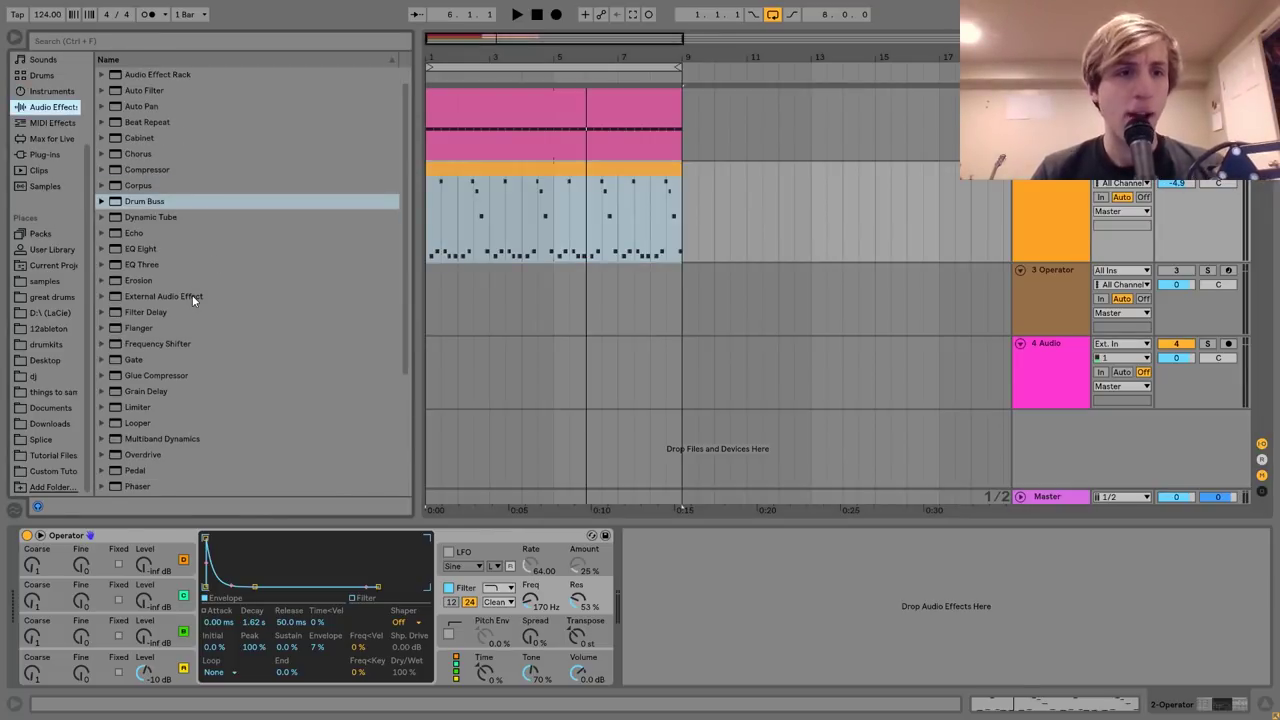
scroll(192, 295, "down", 3)
left_click(144, 428)
double_click(143, 426)
key("space")
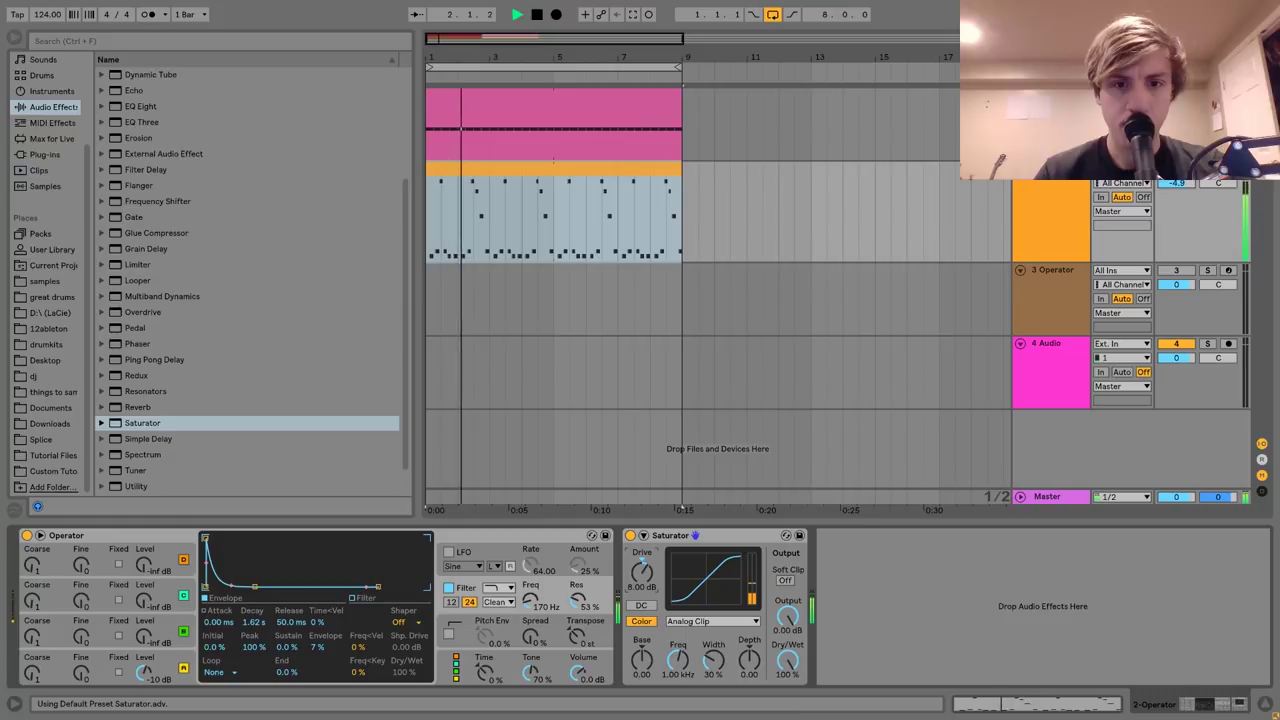
Set the Saturator's drive to 4.57 dB with its base at 0, and the Operator's filter frequency to 146 Hz with the 24 dB slope.
left_click_drag(645, 655, 645, 646)
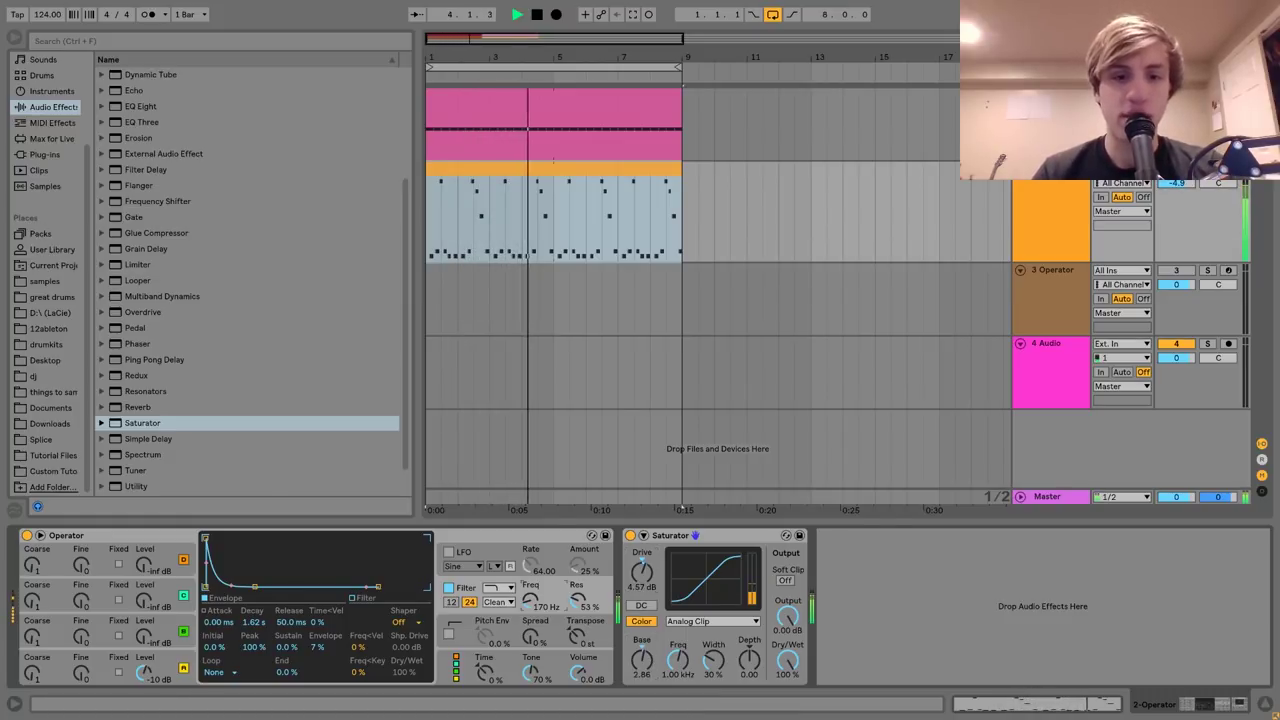
double_click(646, 664)
left_click(515, 601)
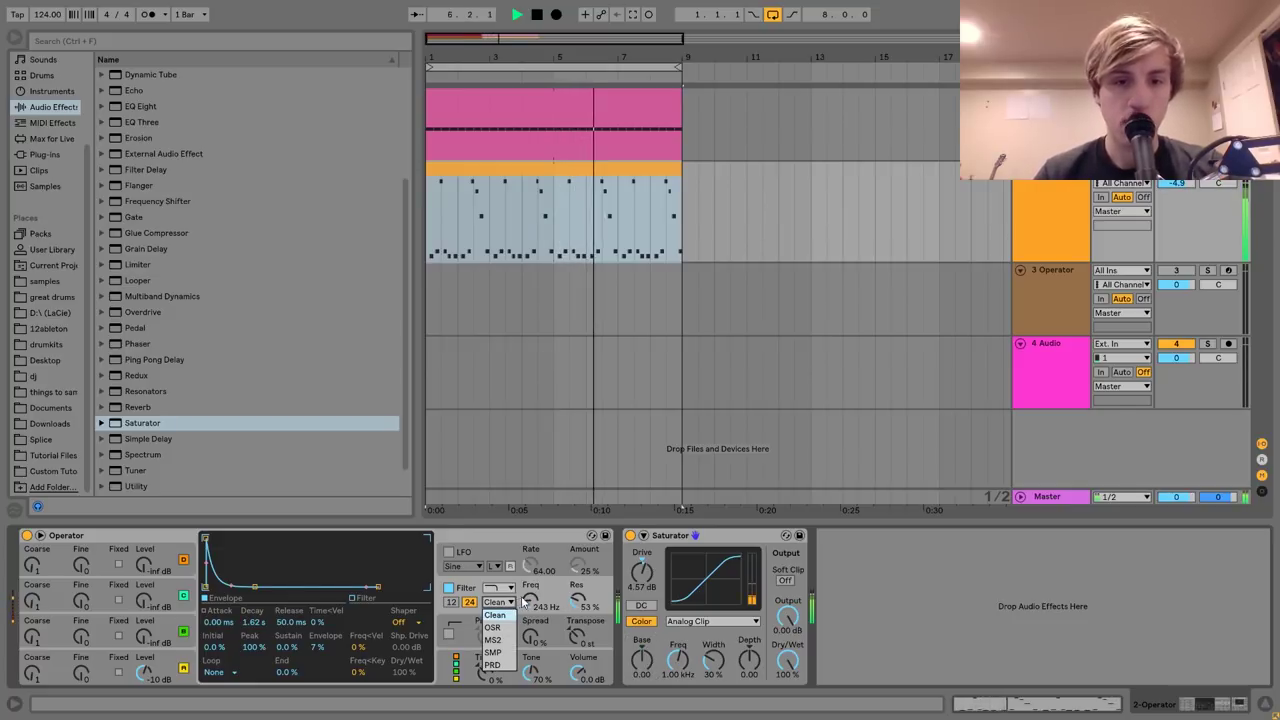
left_click(526, 598)
left_click_drag(527, 598, 527, 603)
left_click(452, 602)
left_click(469, 602)
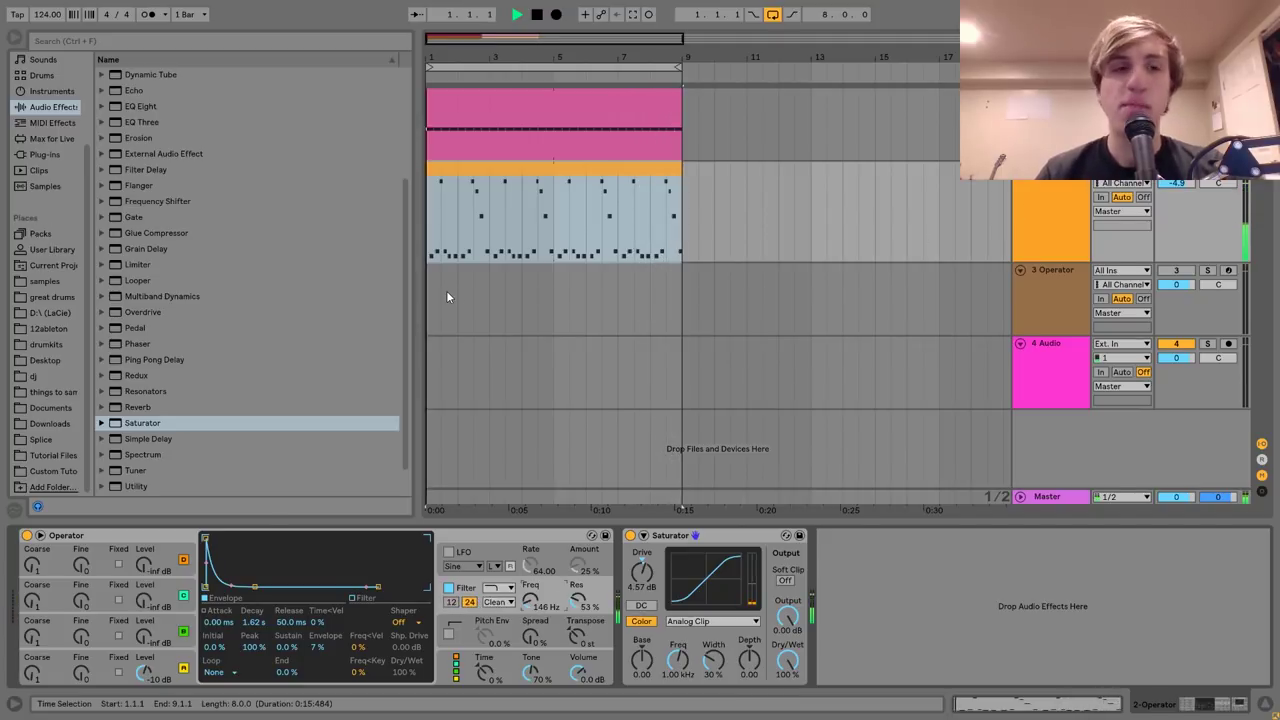
Add an EQ Eight audio effect after the Saturator on the bass track and audition it briefly.
scroll(188, 240, "up", 4)
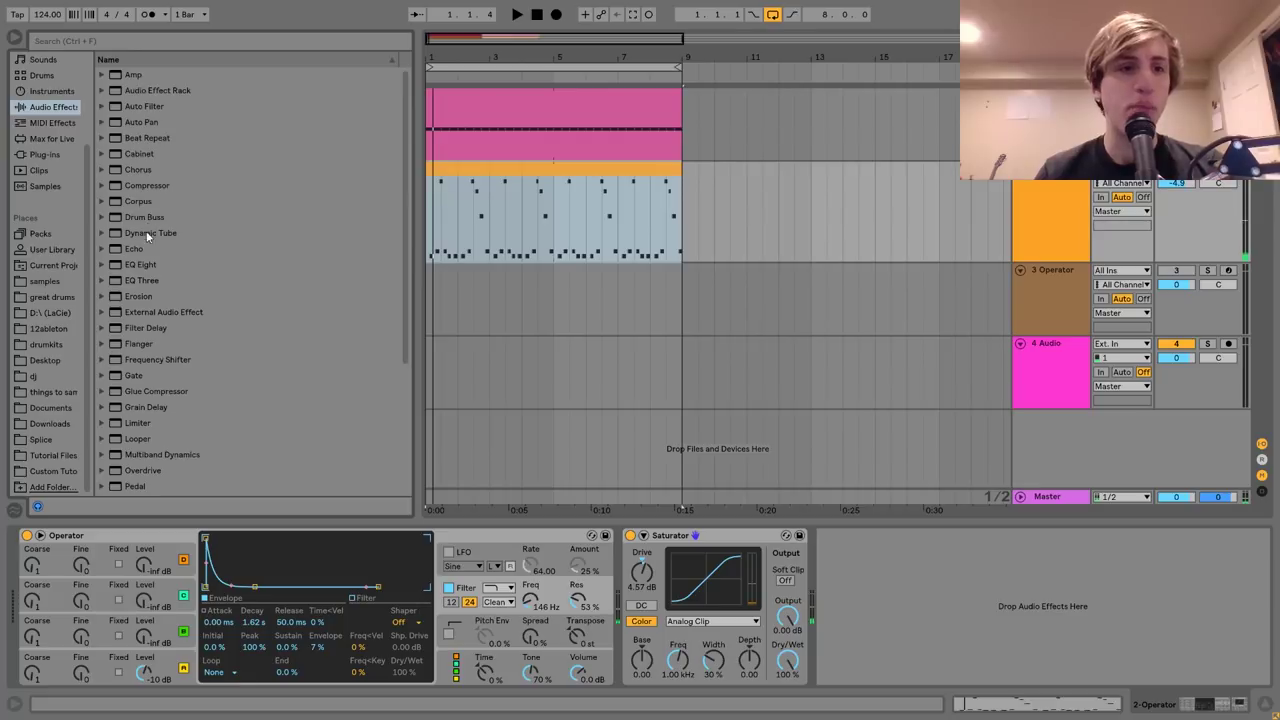
double_click(140, 265)
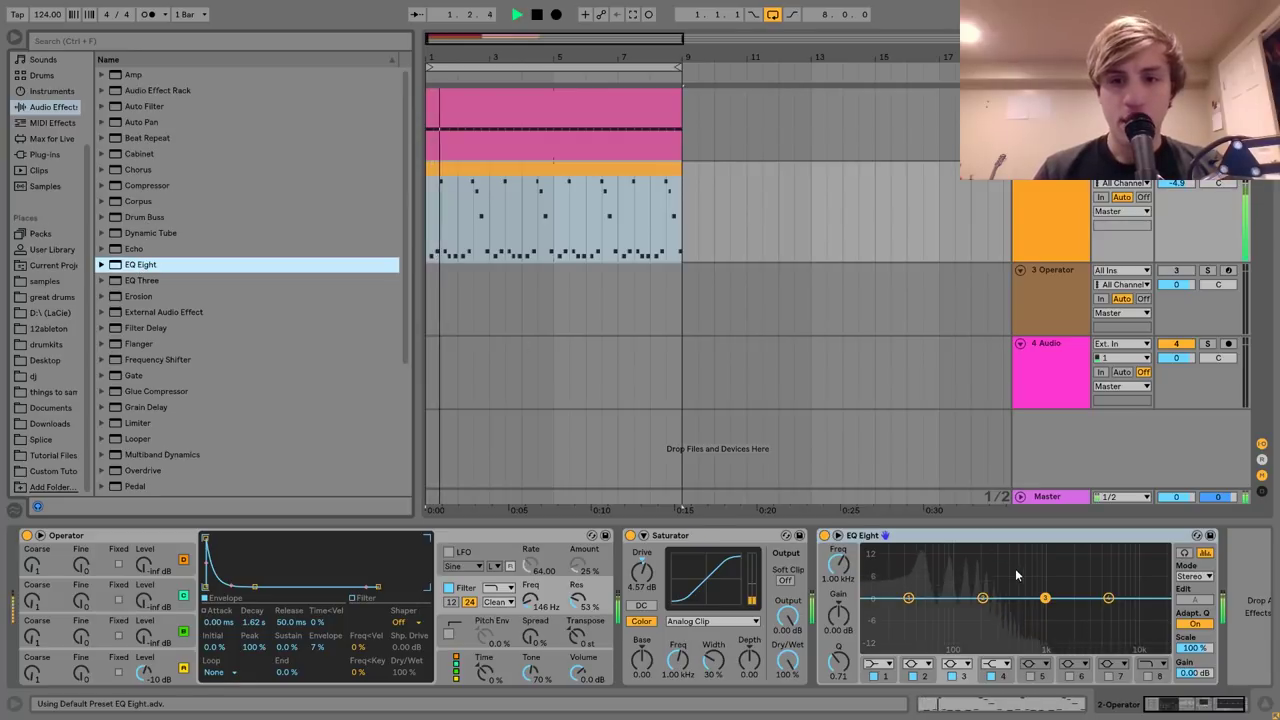
key("space")
Cut the bass EQ Eight's band 2 at 98.9 Hz by 5.84 dB with a Q of 4.53 in the enlarged display.
left_click(838, 536)
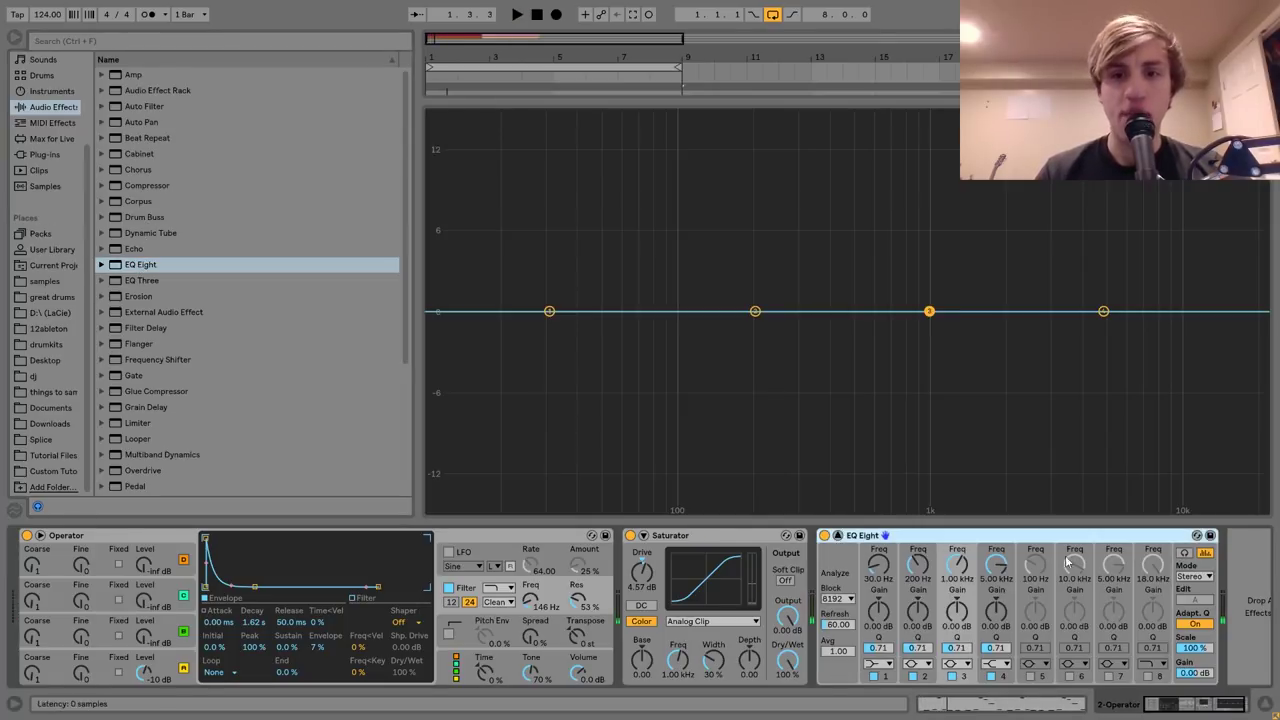
left_click_drag(755, 311, 677, 382)
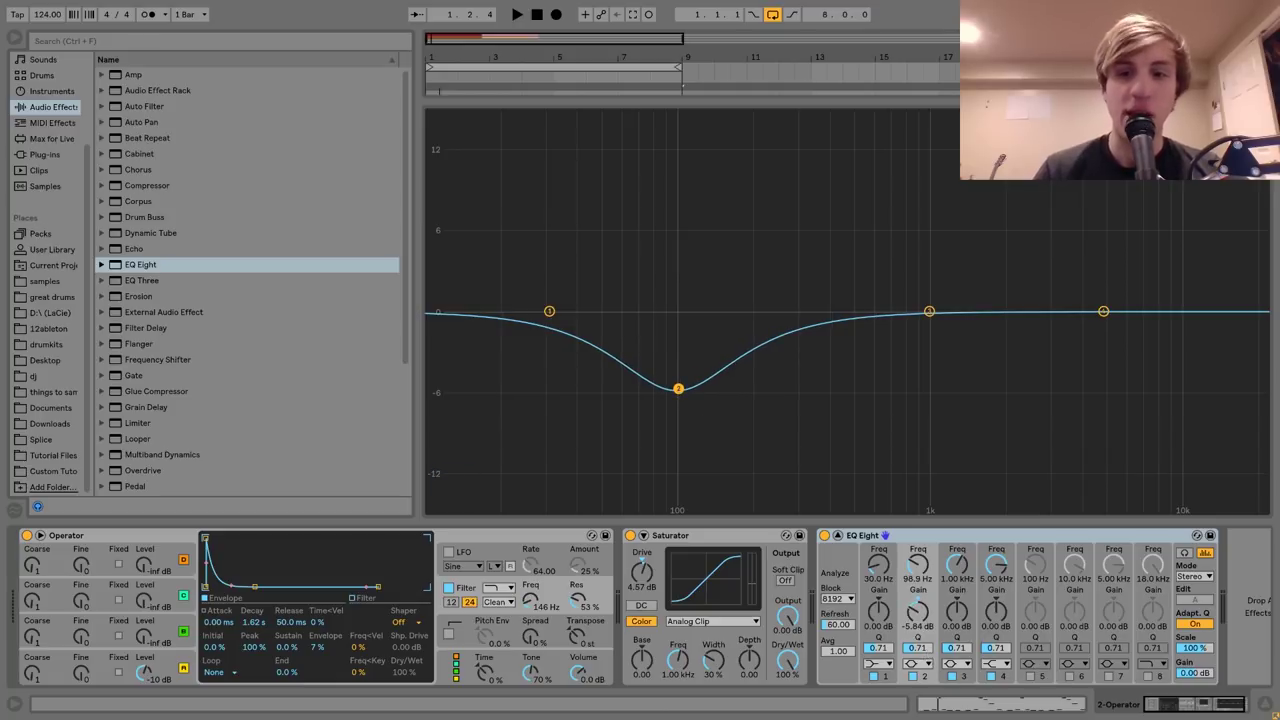
left_click_drag(917, 648, 917, 602)
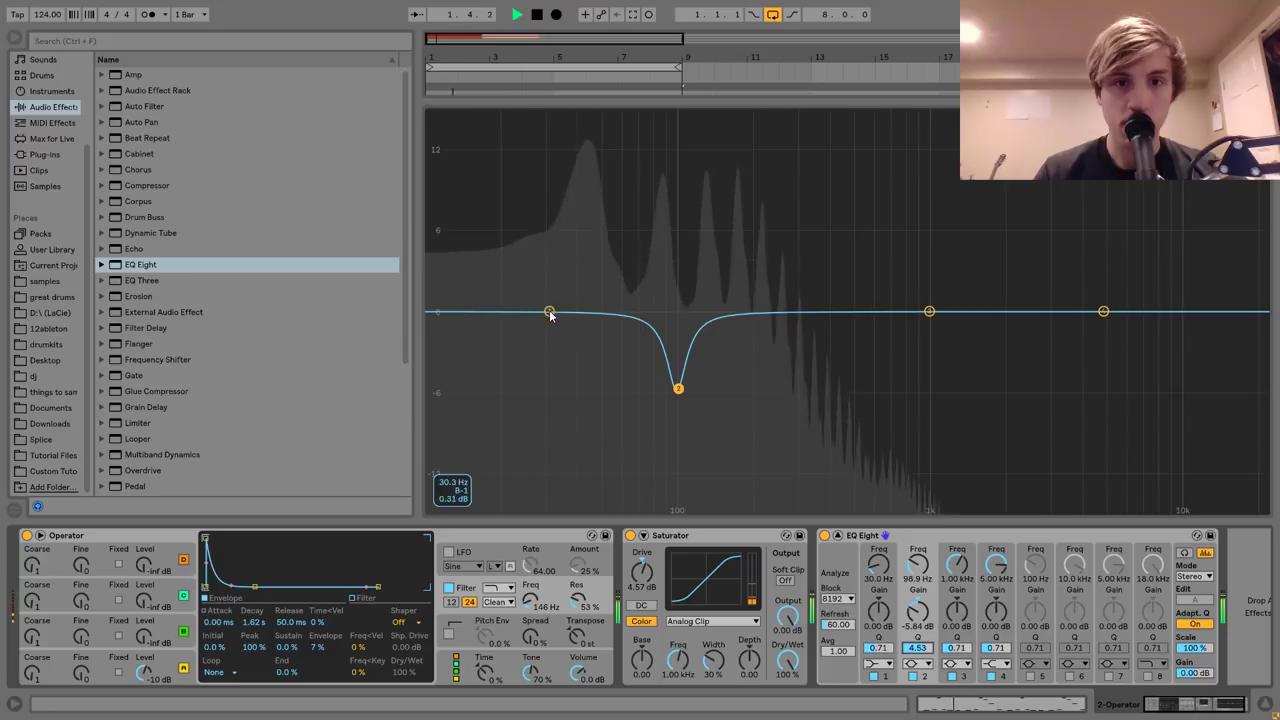
Boost the bass EQ Eight's band 1 by 2.62 dB at 46.9 Hz with a Q of 0.65, and collapse the enlarged display.
left_click_drag(549, 311, 597, 277)
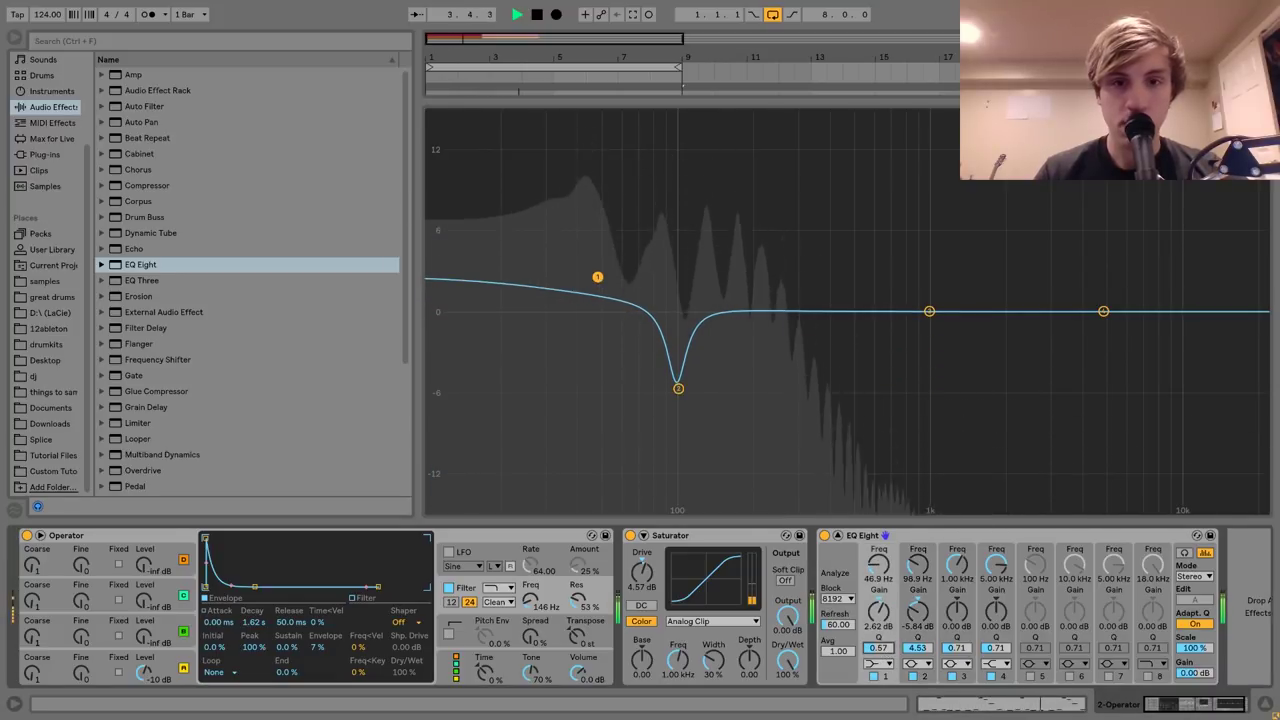
left_click_drag(883, 648, 884, 651)
left_click(838, 536)
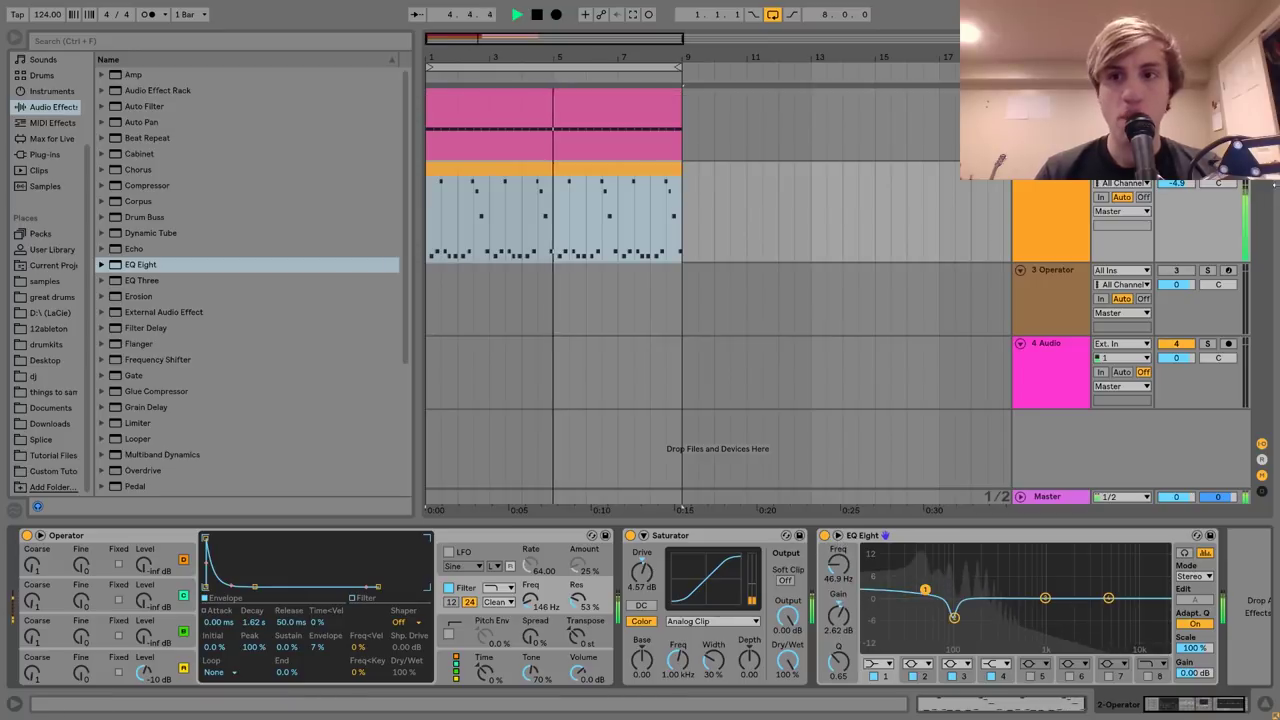
Set the bass track's volume to -8.0 dB and group the kick and bass tracks together.
left_click(1031, 200)
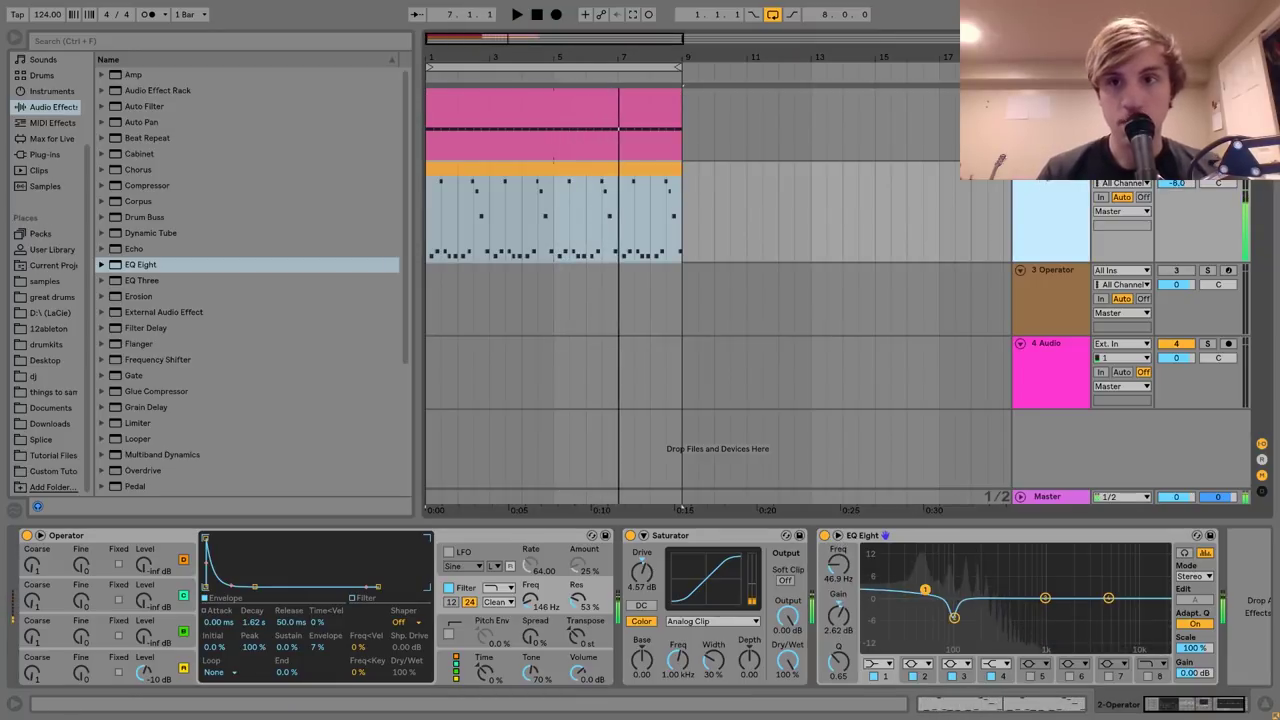
key("space")
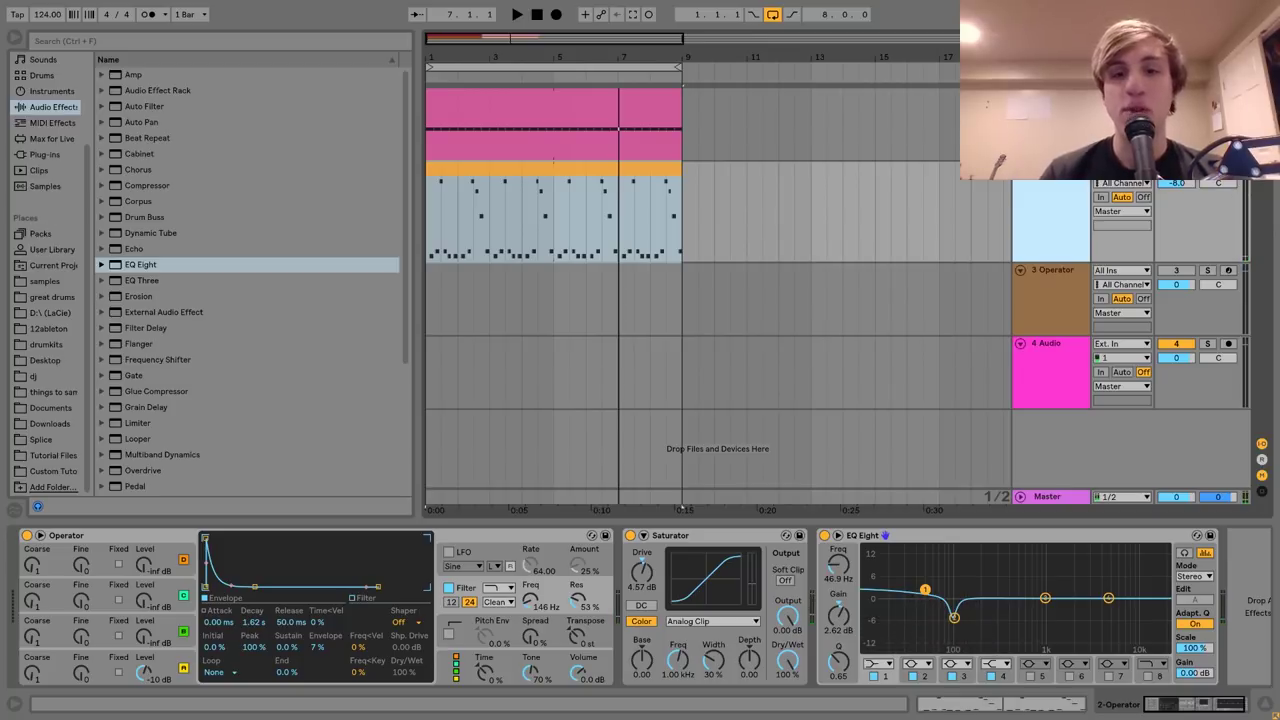
left_click(1045, 120)
key("ctrl+g")
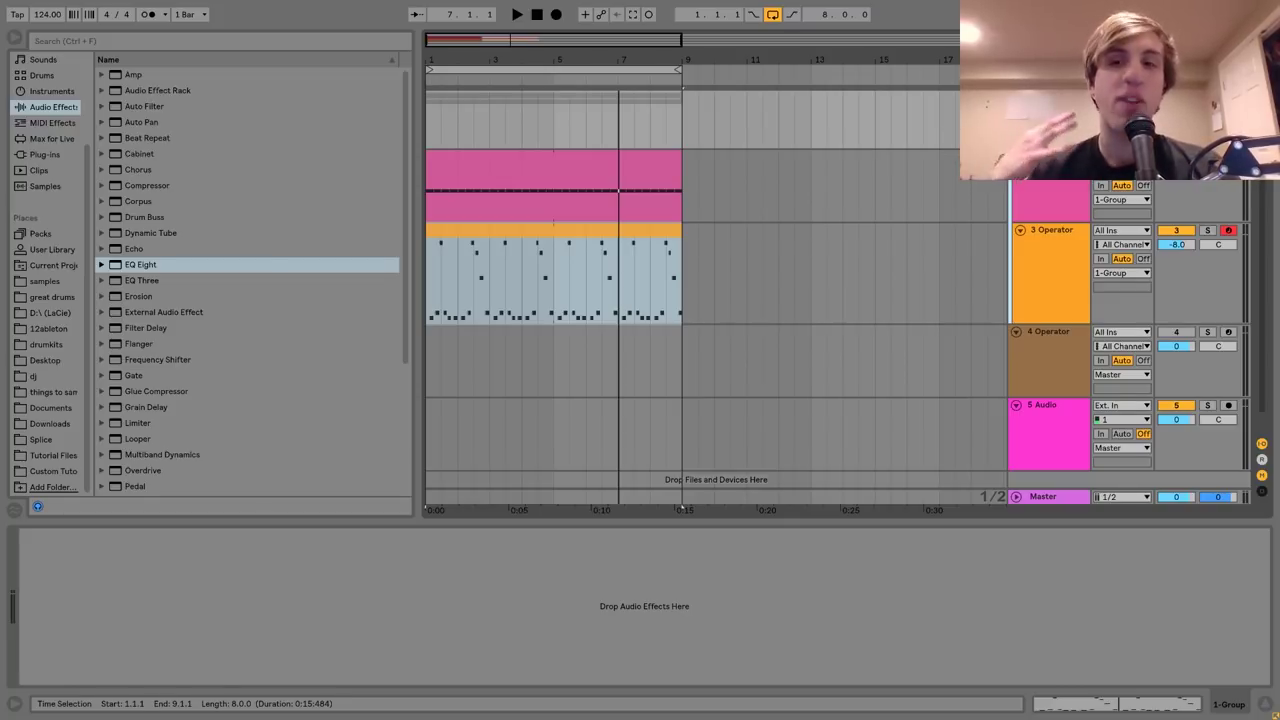
Audition the grouped kick and bass loop while setting the kick track's volume to -3.9 dB.
key("space")
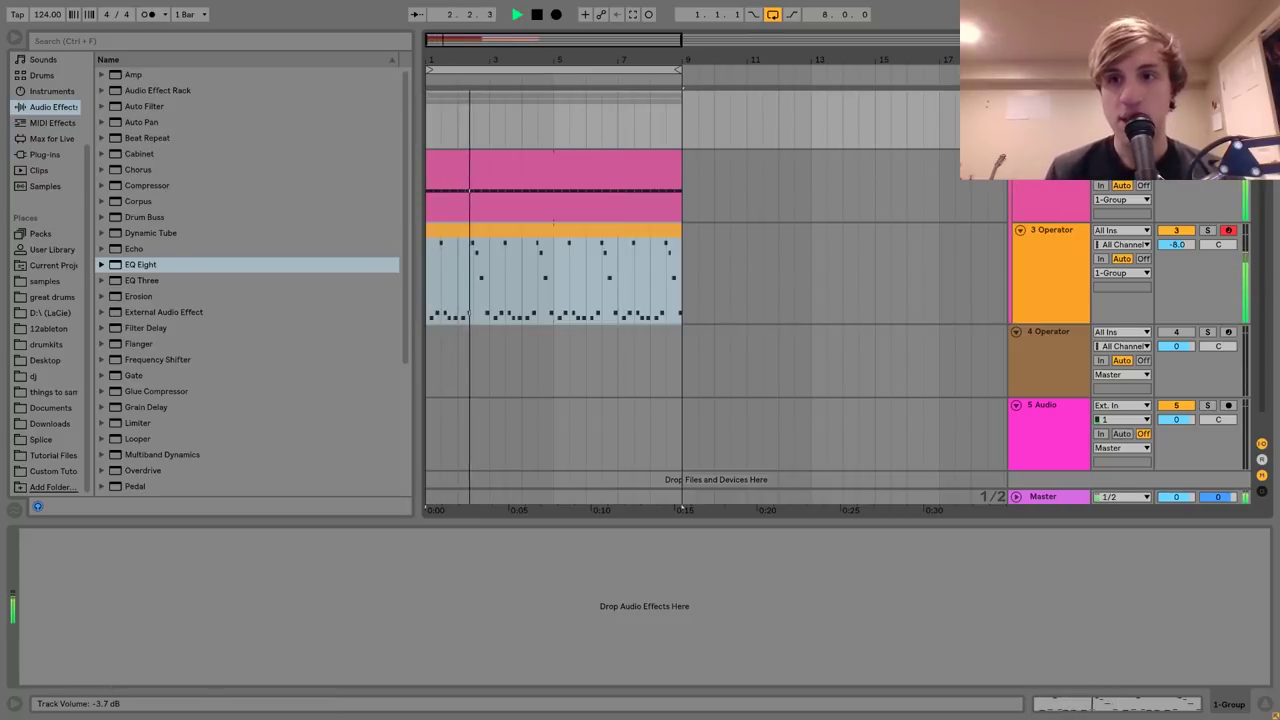
key("space")
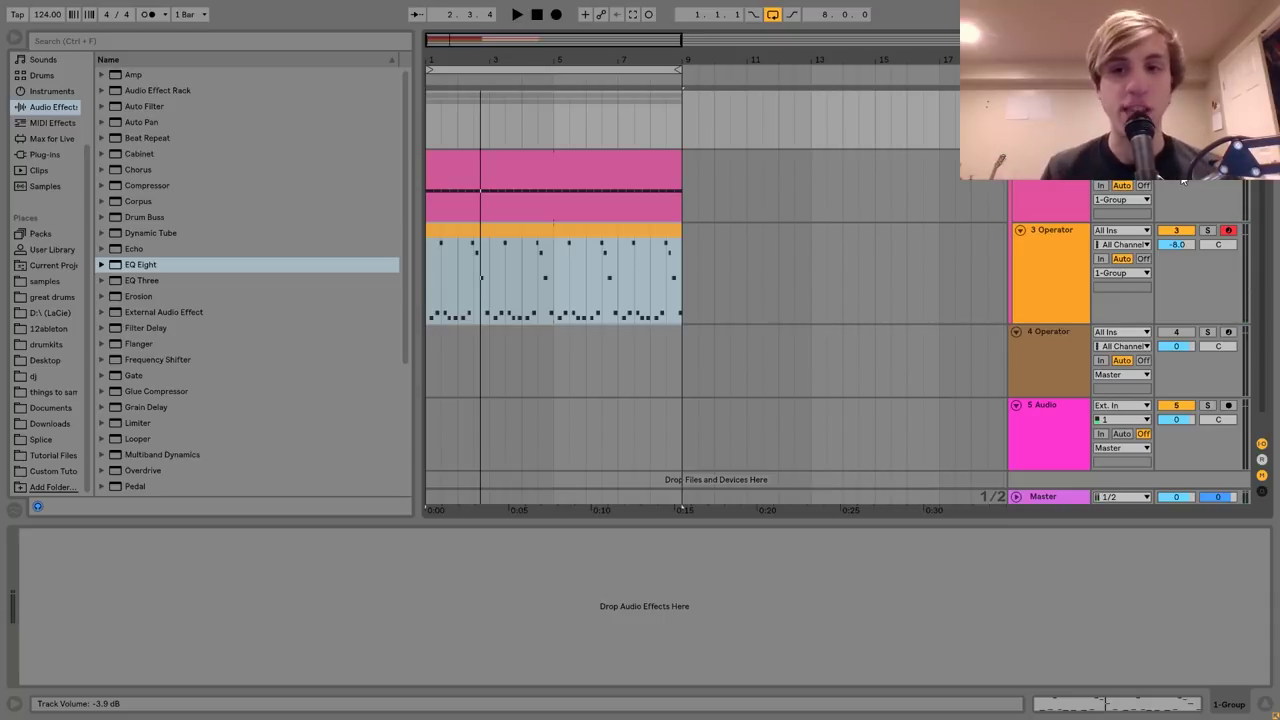
key("space")
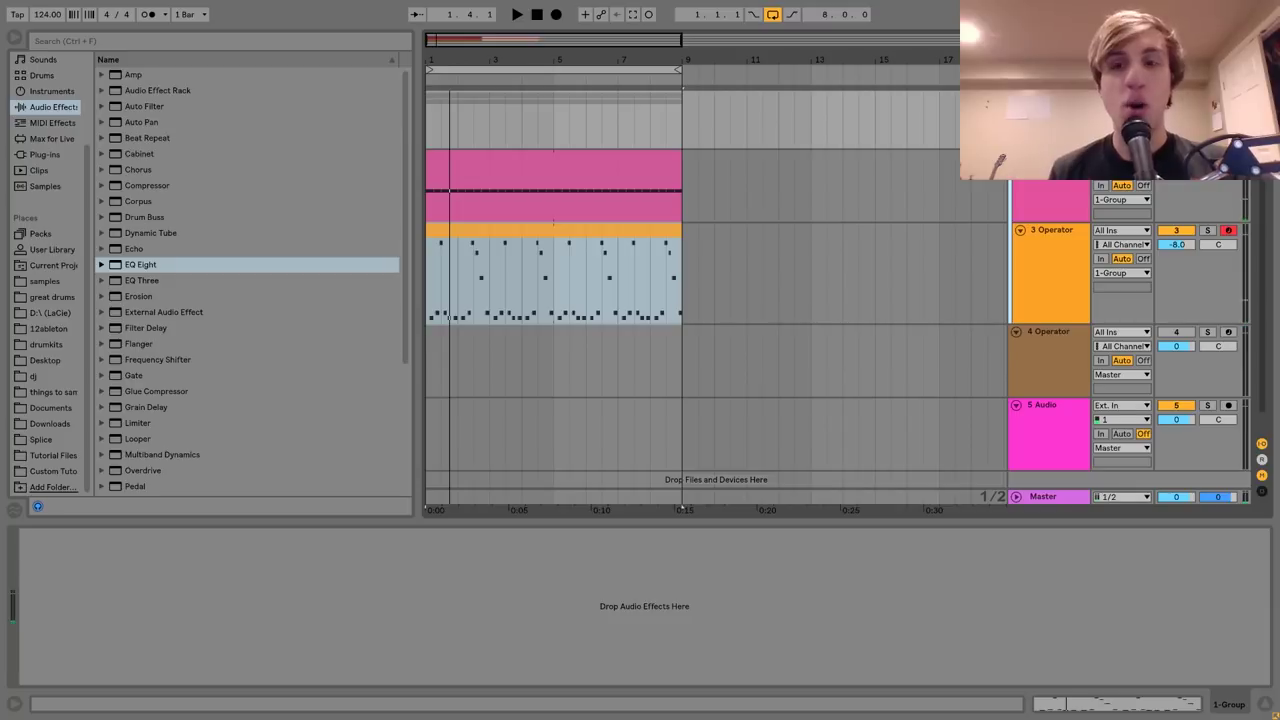
Delete the unused Operator and audio tracks below the kick and bass group.
left_click(1068, 371)
key("Delete")
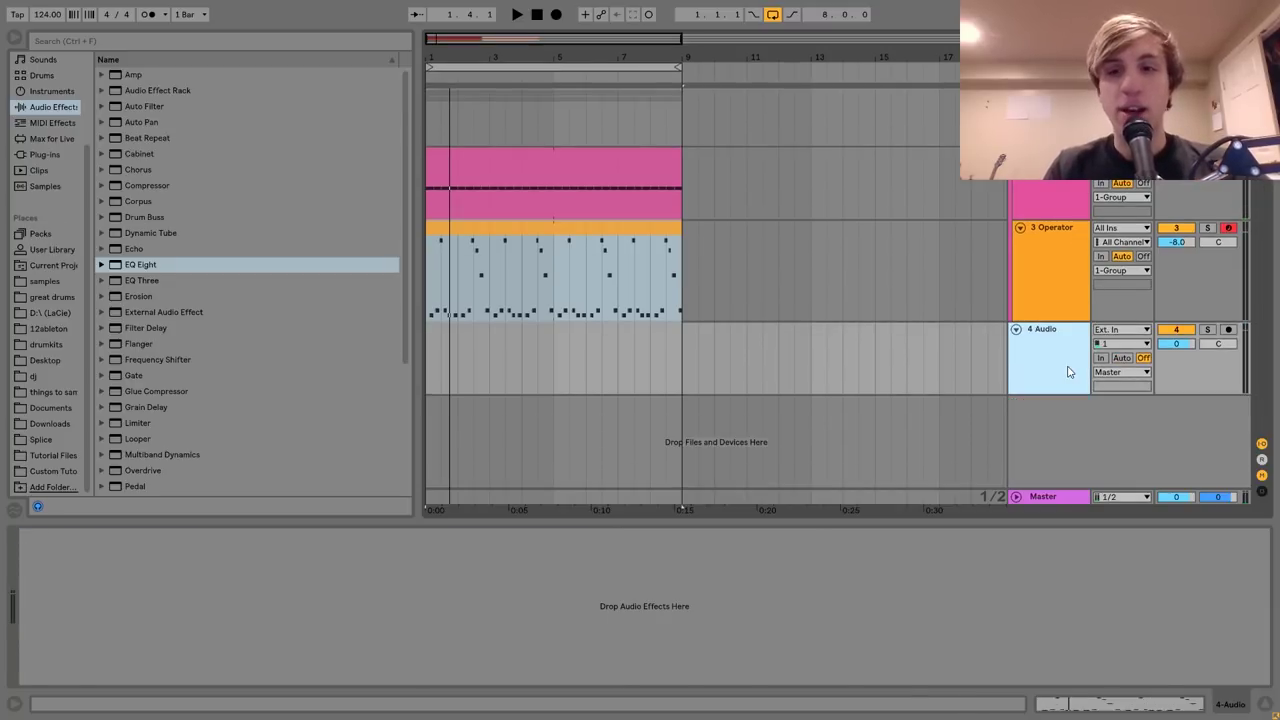
key("Delete")
key("Delete")
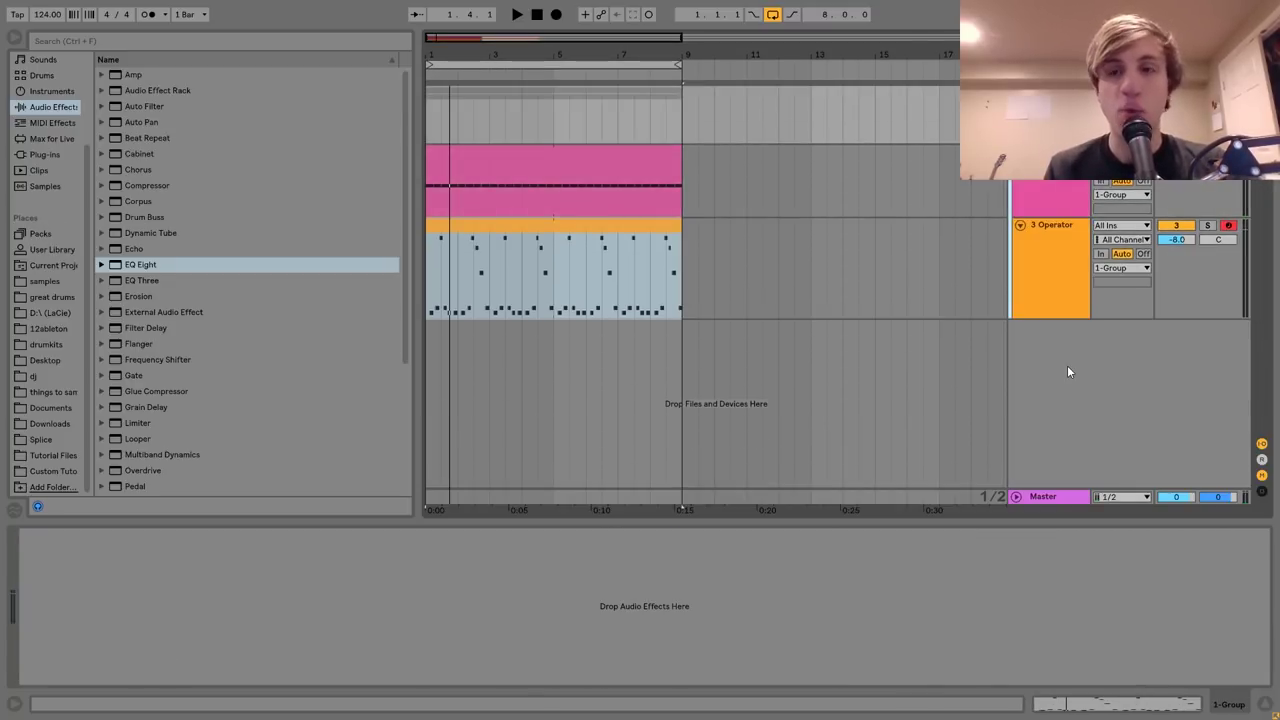
Add a Drum Buss audio effect to the kick and bass group and rename the group Low End Bus.
key("space")
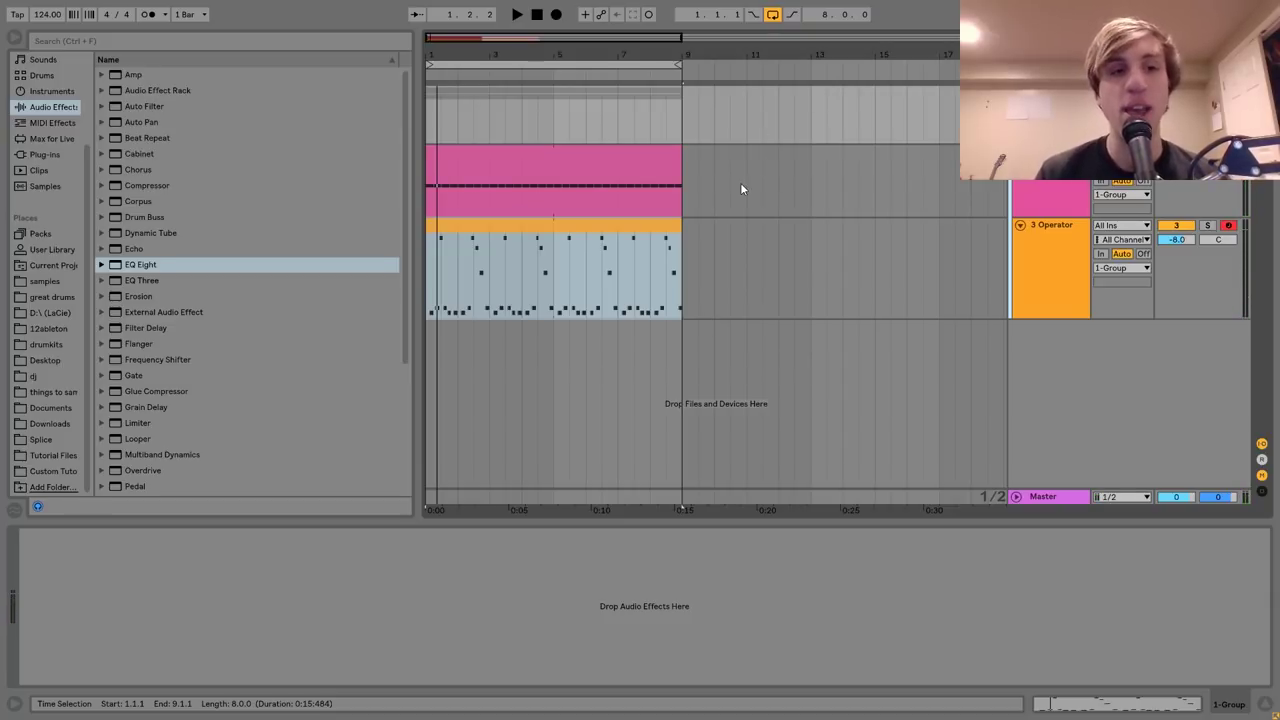
key("space")
scroll(266, 434, "down", 5)
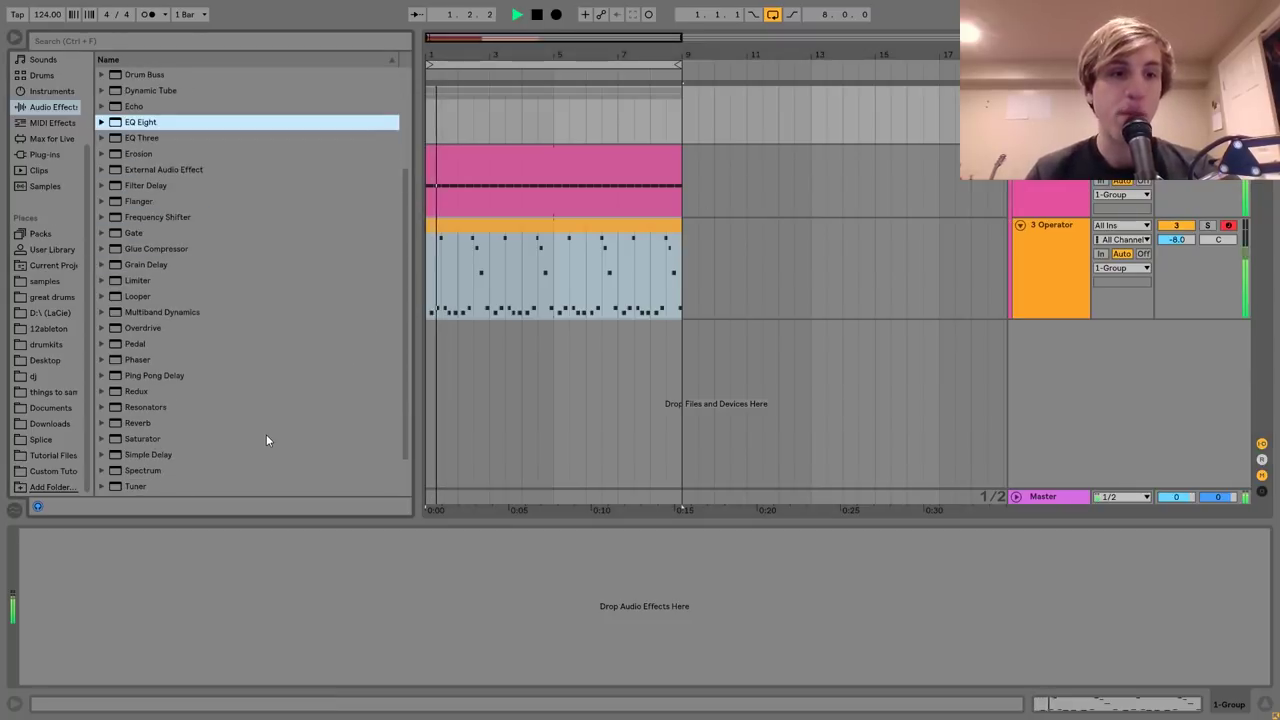
scroll(144, 383, "up", 4)
key("space")
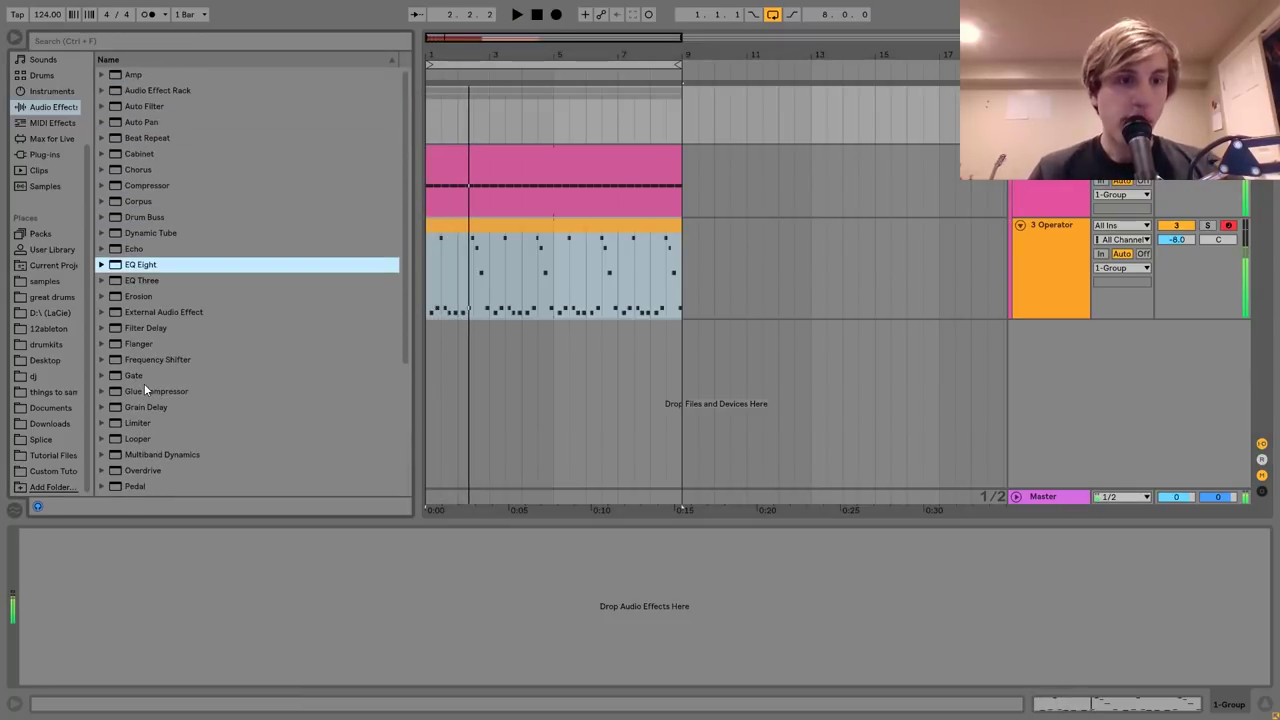
double_click(137, 217)
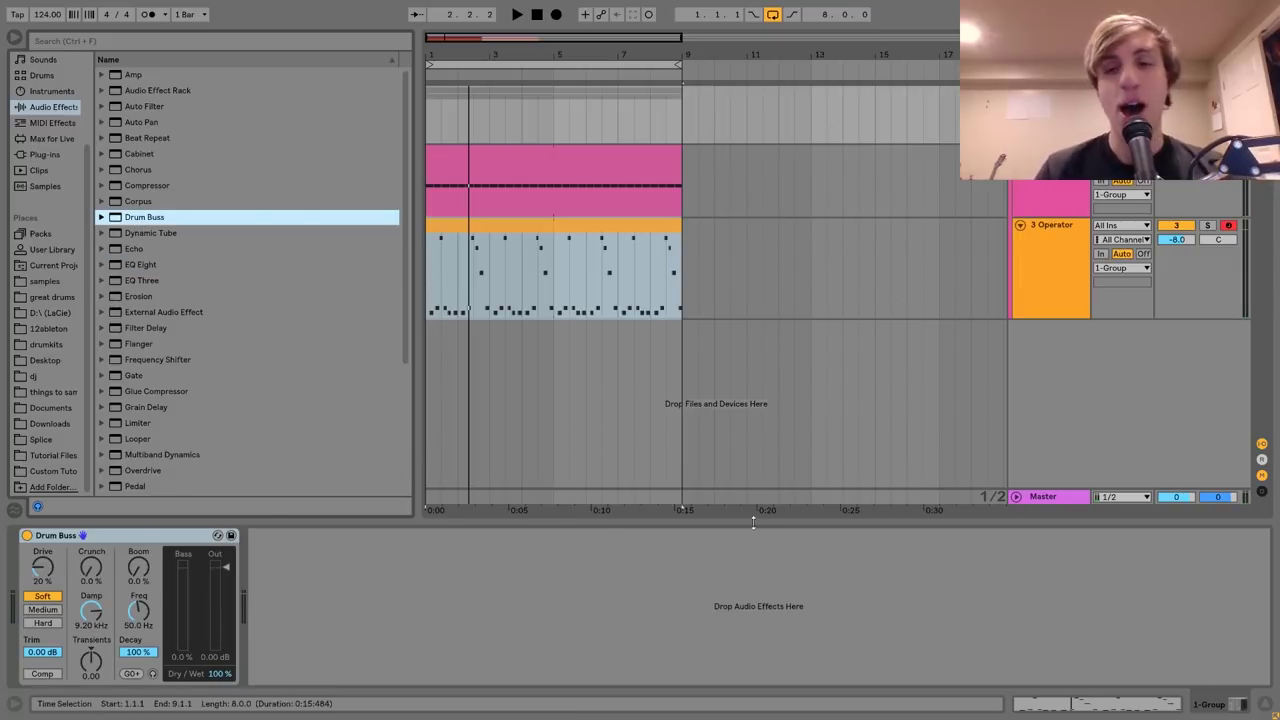
left_click(1050, 94)
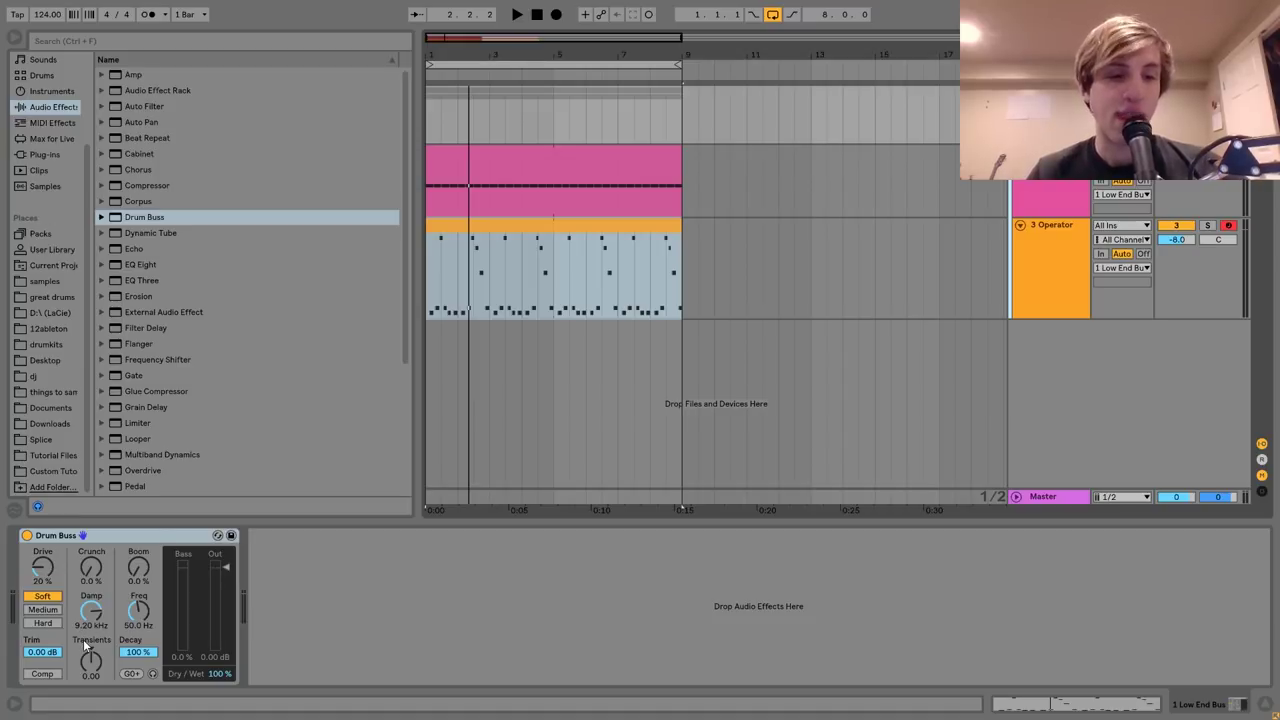
Set the Drum Buss damp to 20.0 kHz and crunch to 15%, comparing the loop with the effect bypassed and active.
left_click_drag(91, 611, 171, 512)
left_click(28, 537)
key("space")
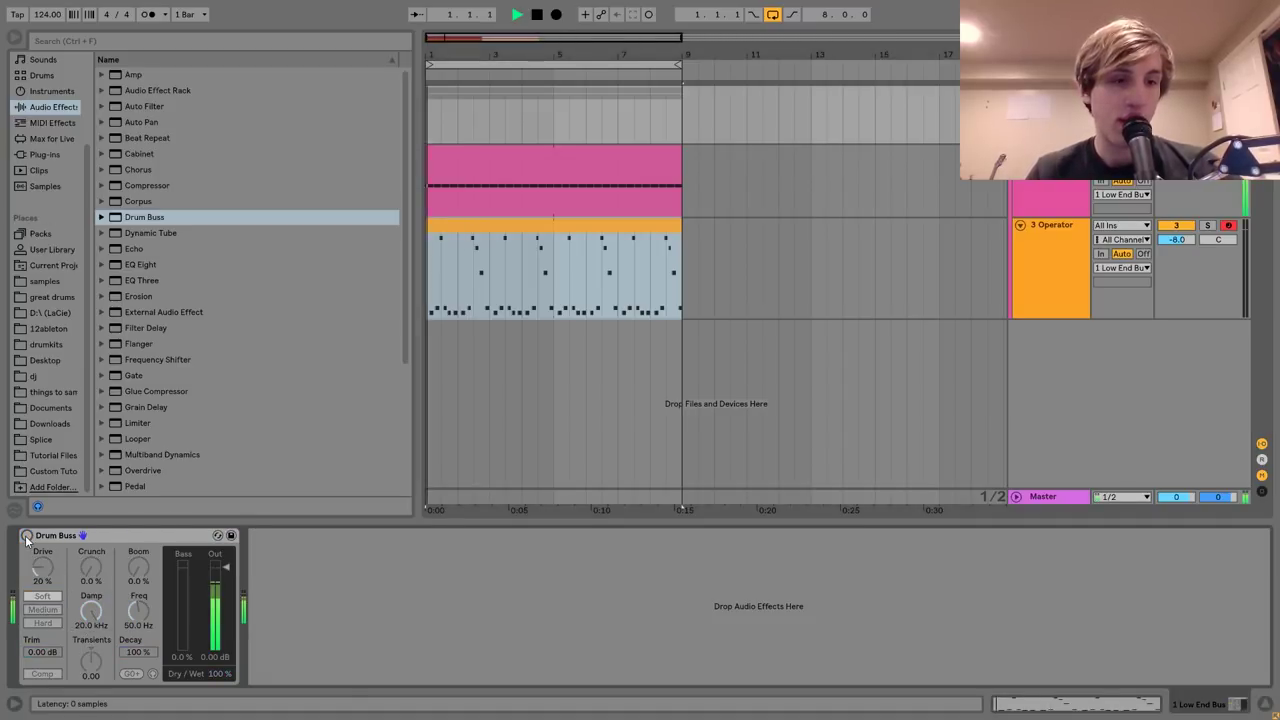
left_click_drag(93, 582, 93, 566)
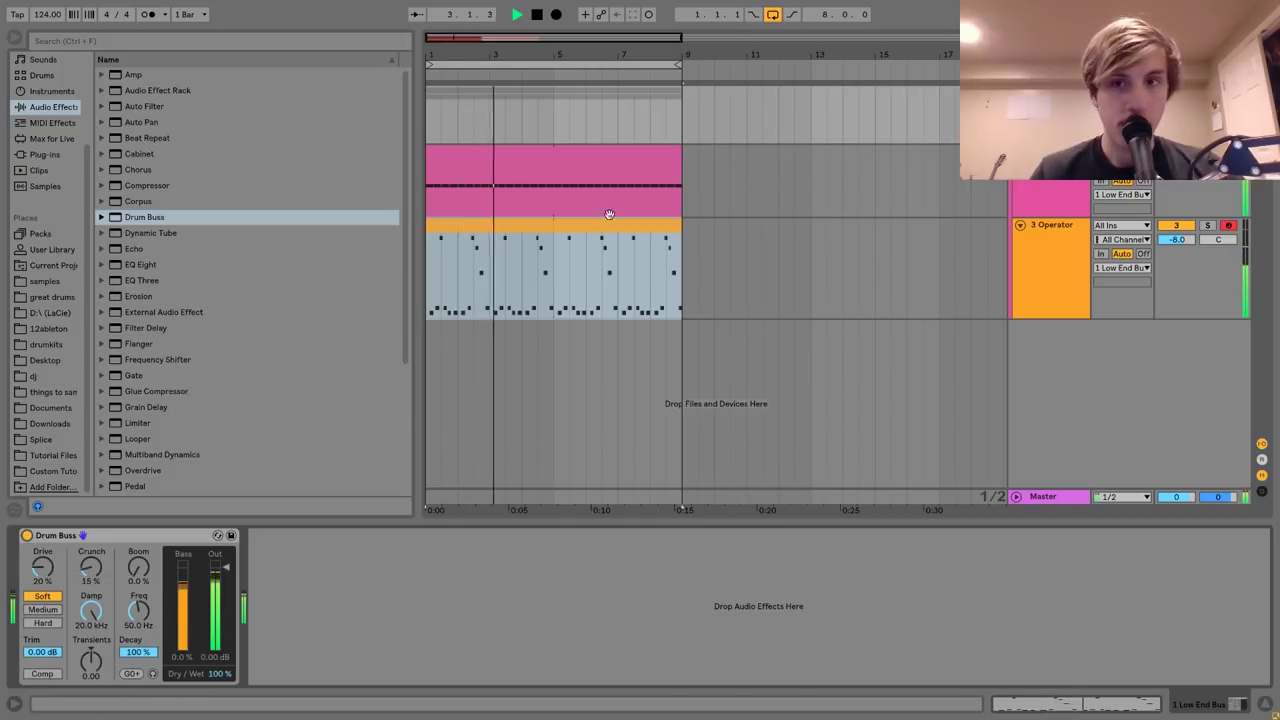
left_click(28, 537)
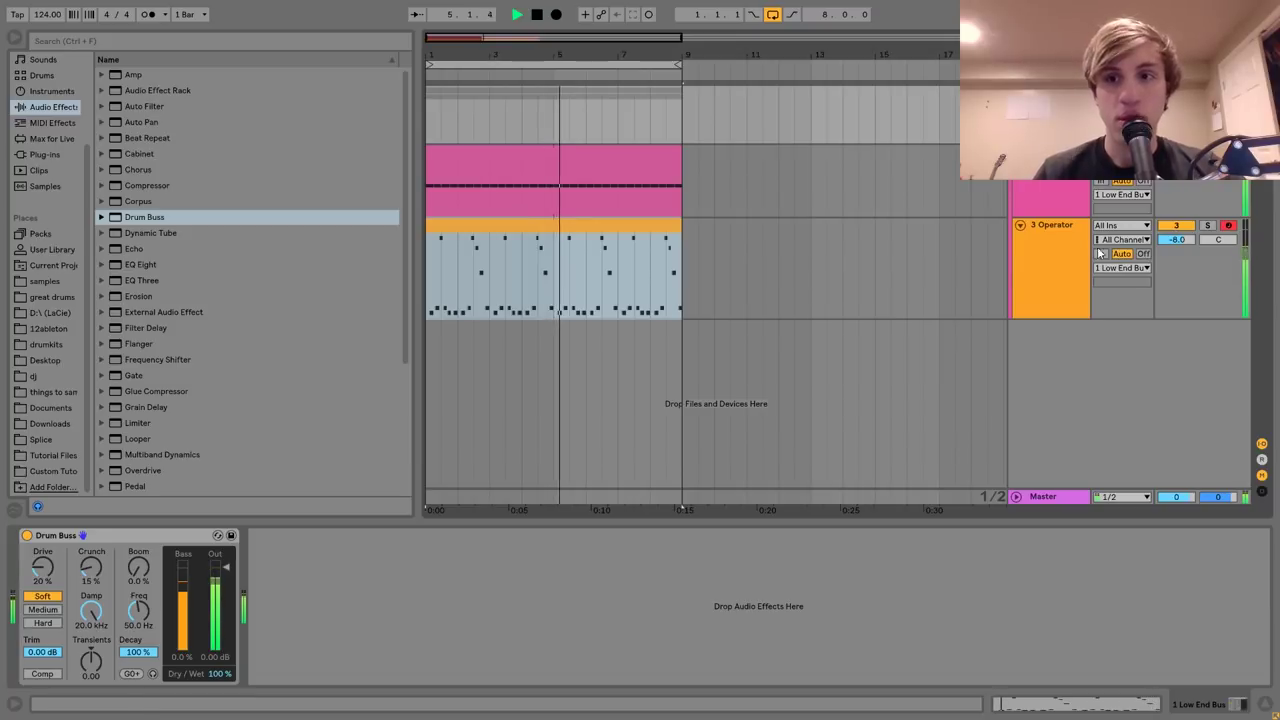
Set the drive of the bass track's Saturator to 3.57 dB while the loop plays.
left_click(736, 291)
left_click(580, 226)
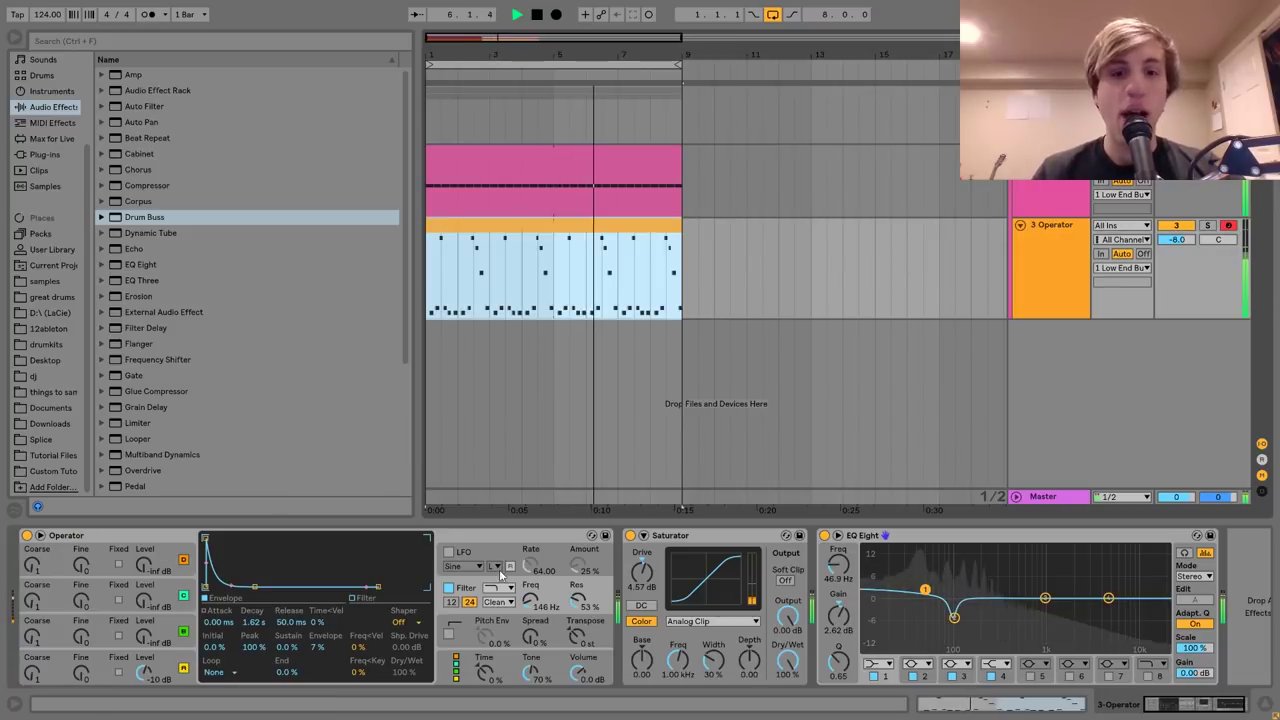
left_click(529, 606)
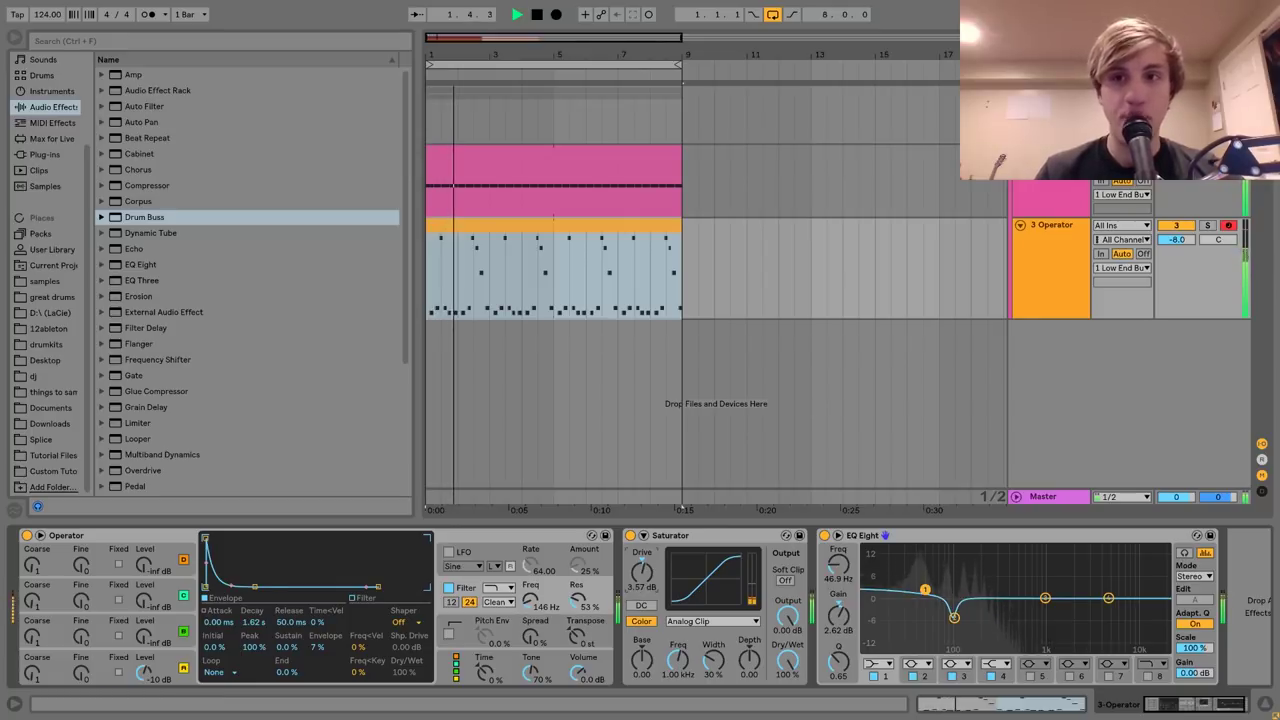
Add an EQ Eight after the Low End Bus's Drum Buss and cut band 2 by 5.48 dB at 255 Hz with a Q of 2.90.
left_click(728, 118)
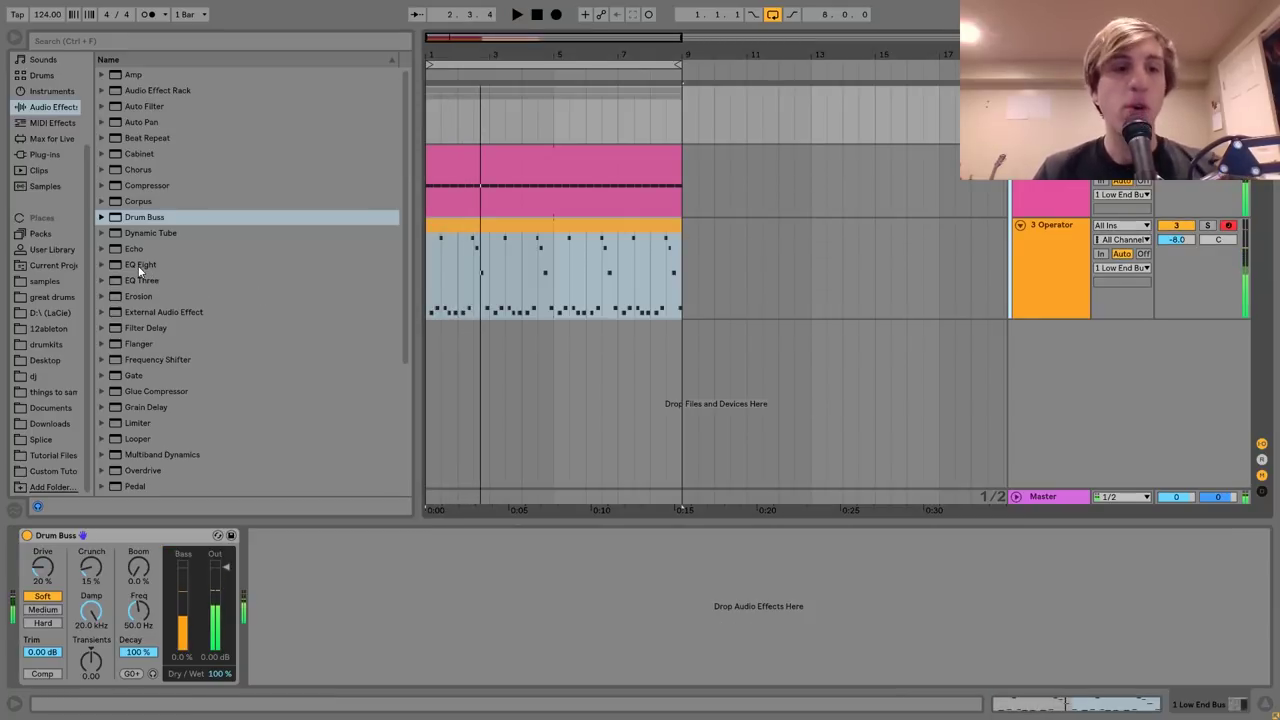
left_click_drag(138, 265, 446, 617)
left_click(412, 599)
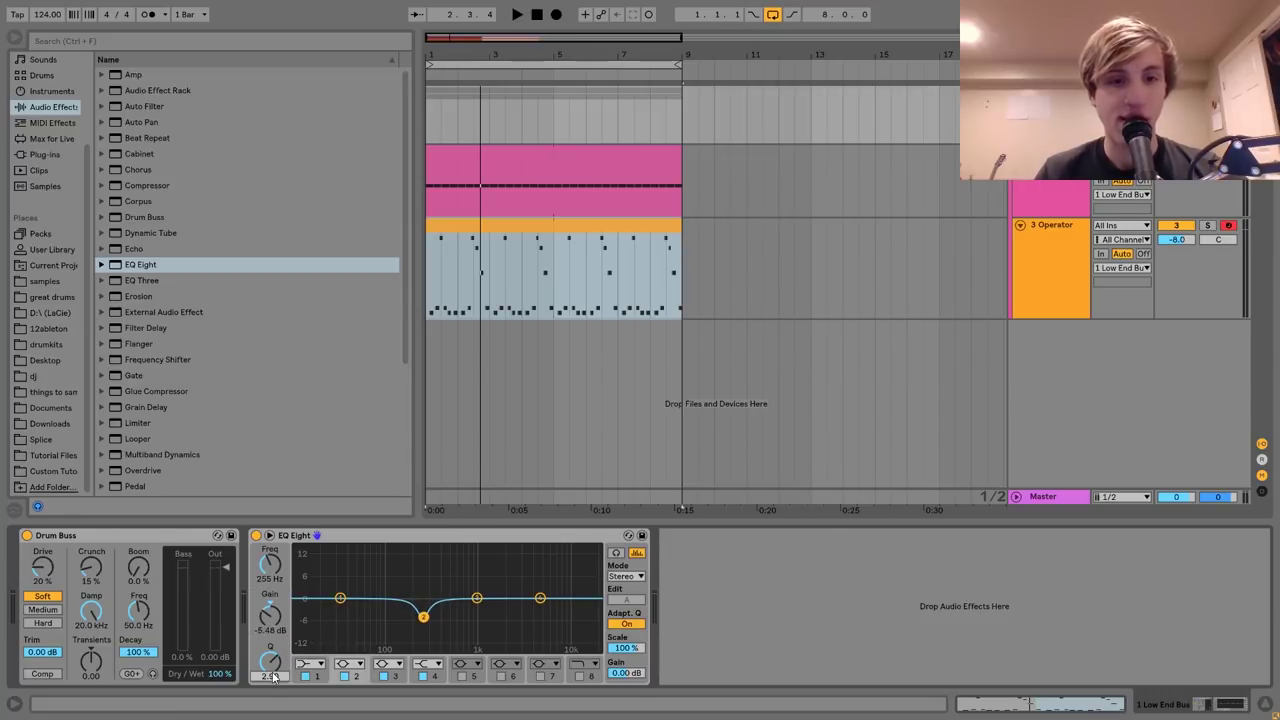
Play the loop and boost band 1 of the Low End Bus's EQ Eight by 3.10 dB at 48.4 Hz.
key("space")
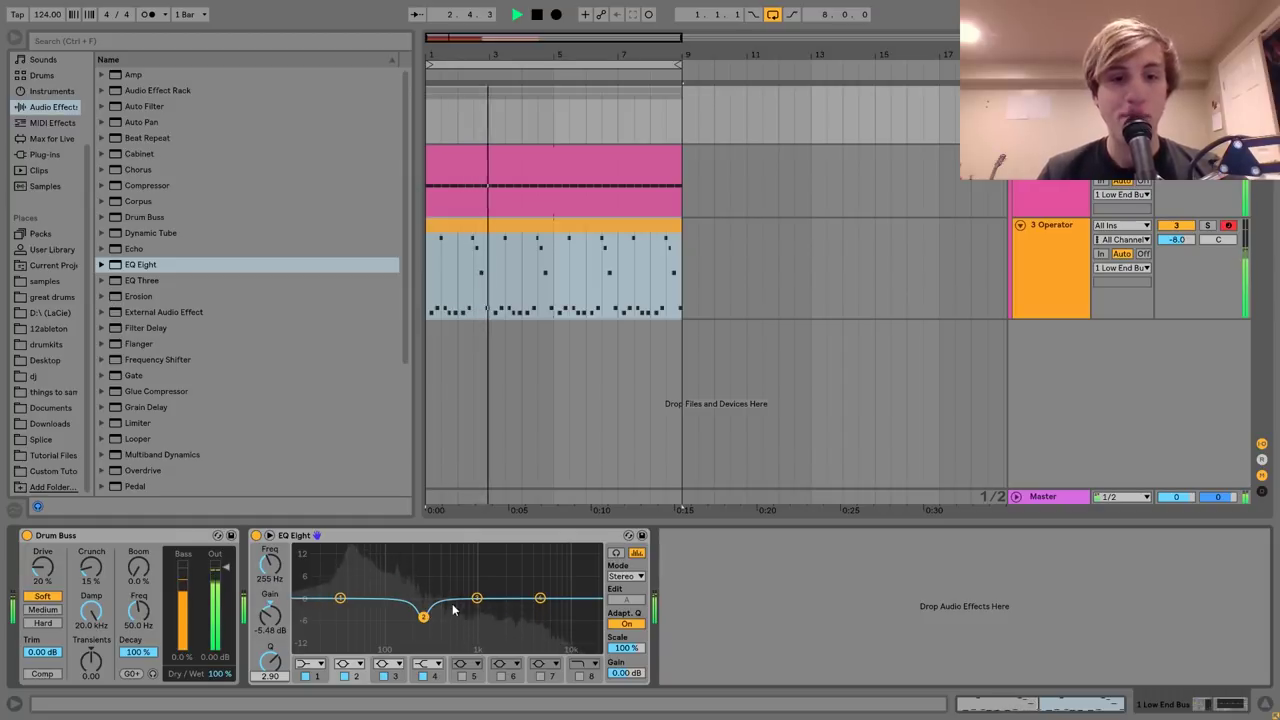
left_click(341, 598)
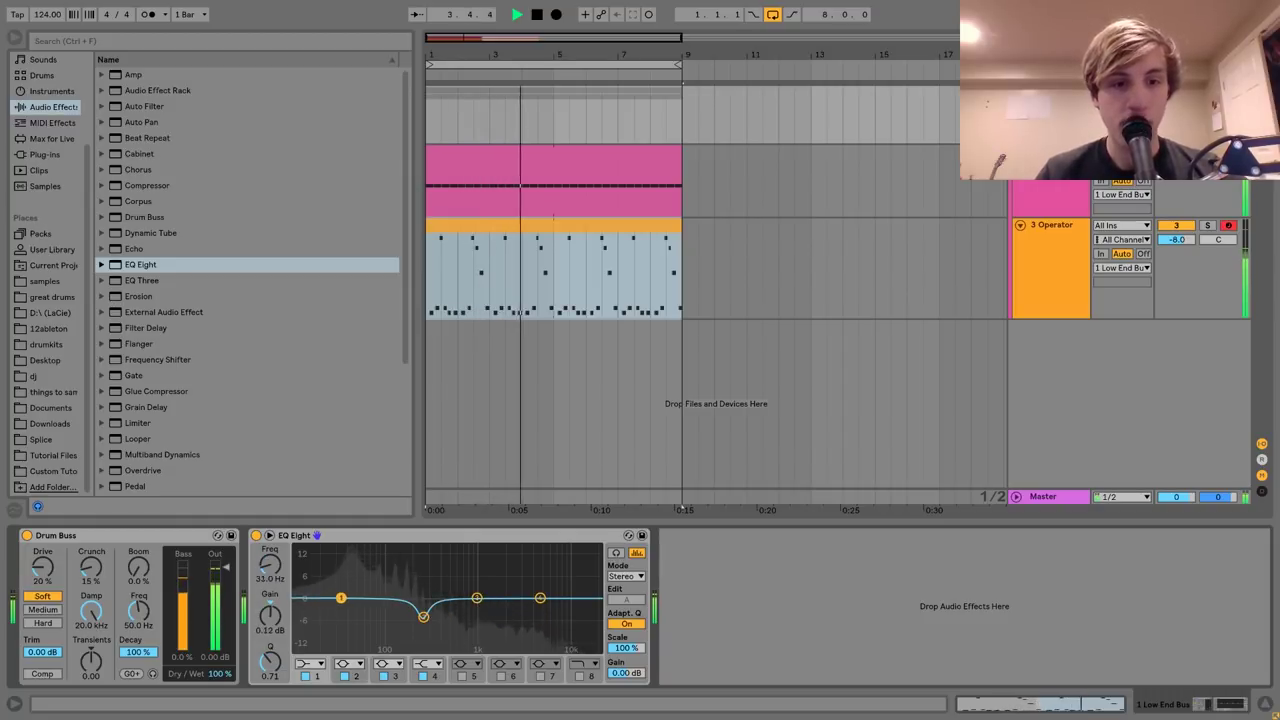
left_click_drag(341, 598, 358, 588)
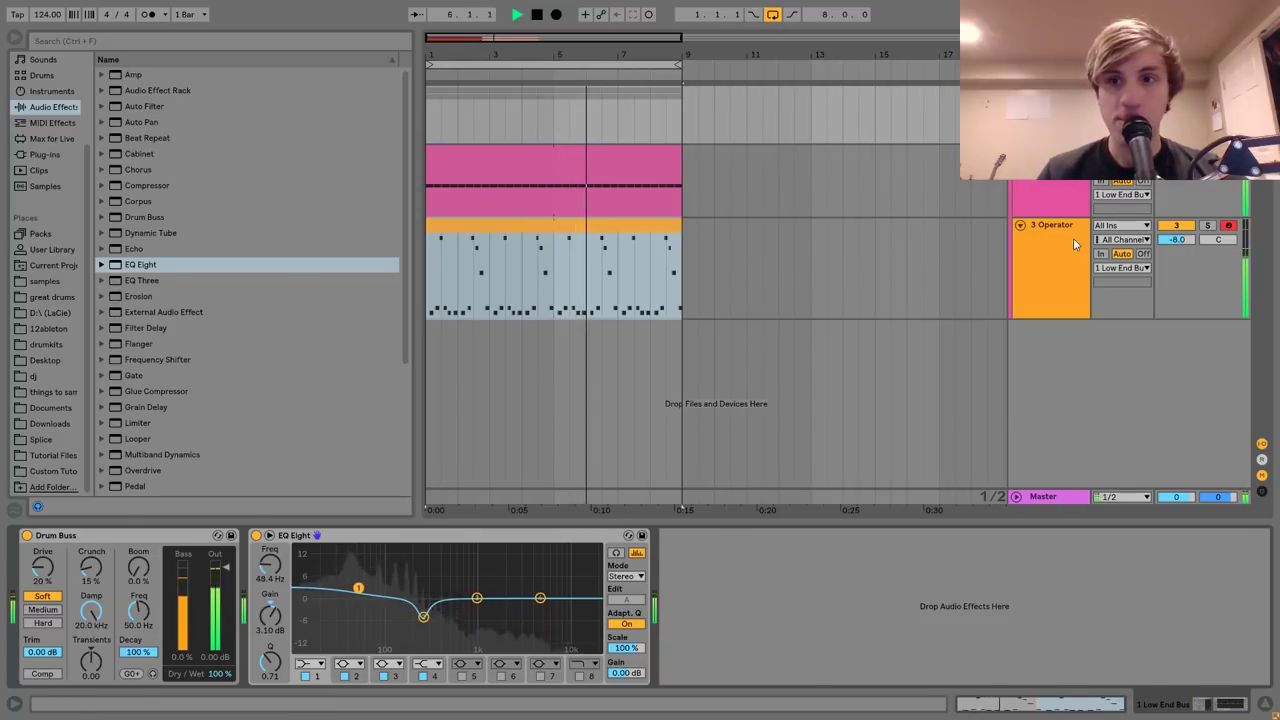
Readjust the drive of the bass track's Saturator during playback and return to the Low End Bus's effects.
left_click(1073, 243)
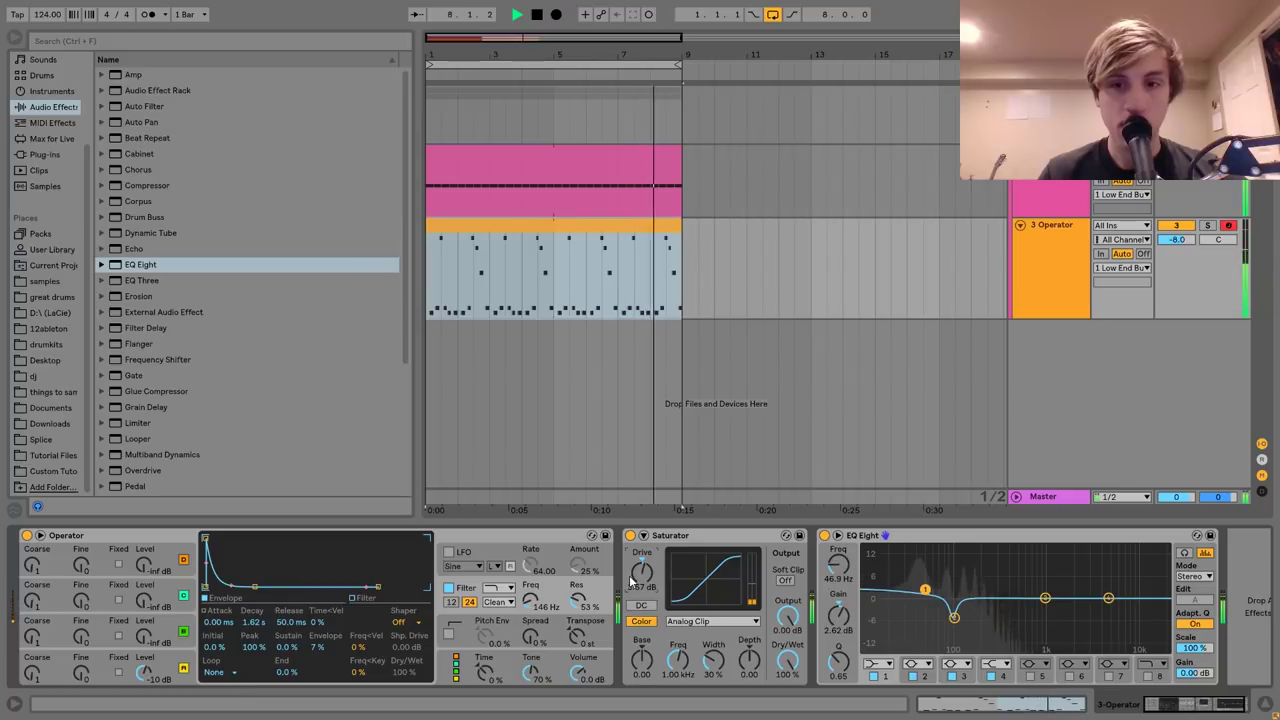
left_click(1067, 231)
left_click(1056, 112)
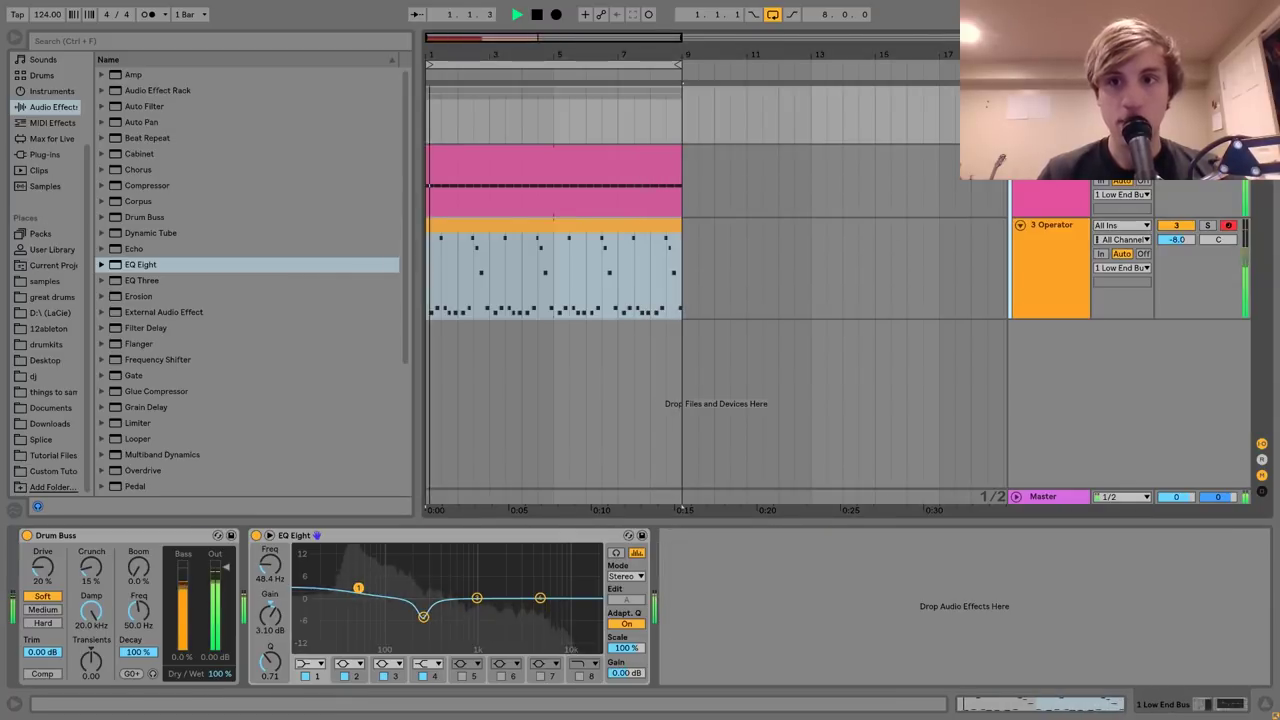
Audition the low end and add a Compressor after the EQ Eight on the Low End Bus.
left_click(1051, 275)
key("space")
left_click(1056, 112)
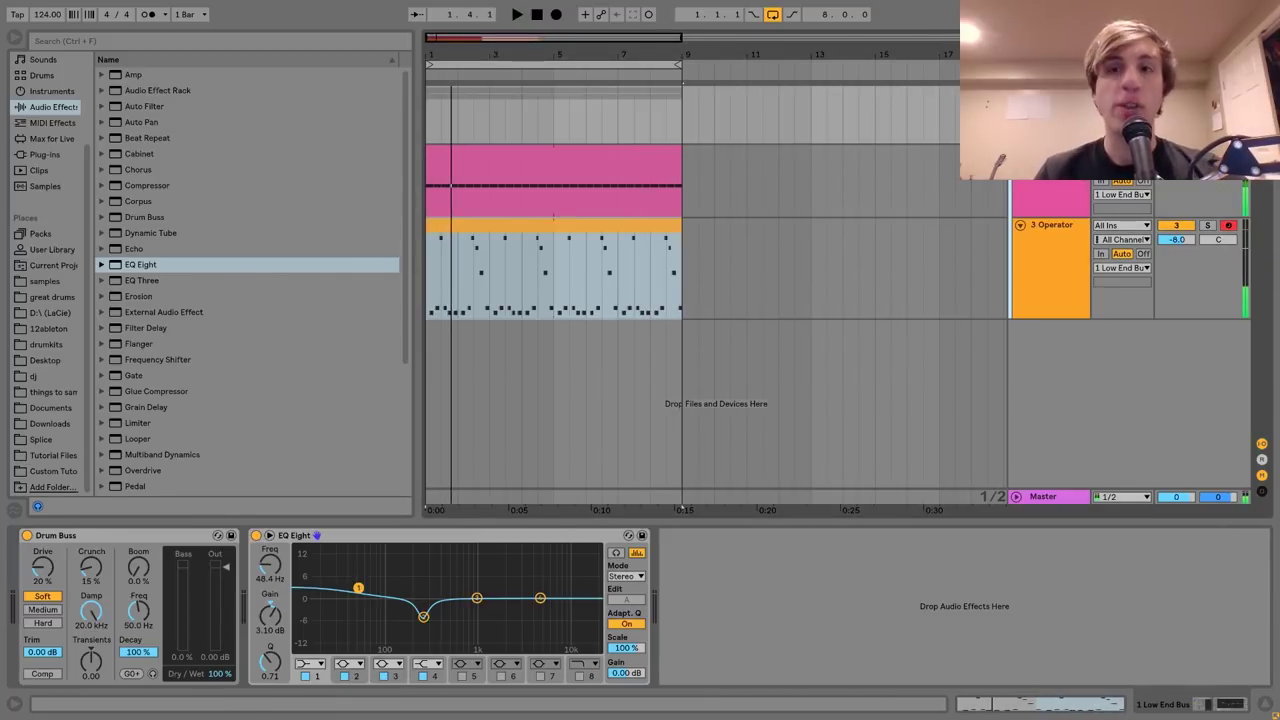
key("space")
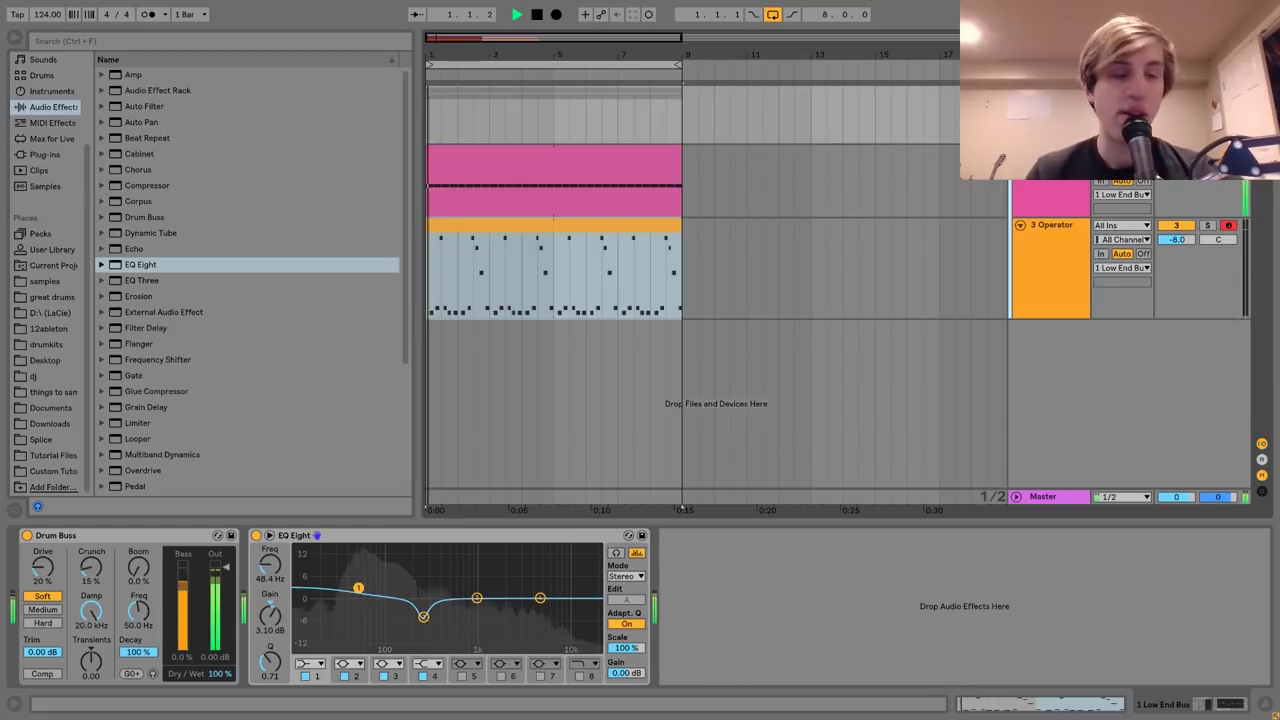
key("space")
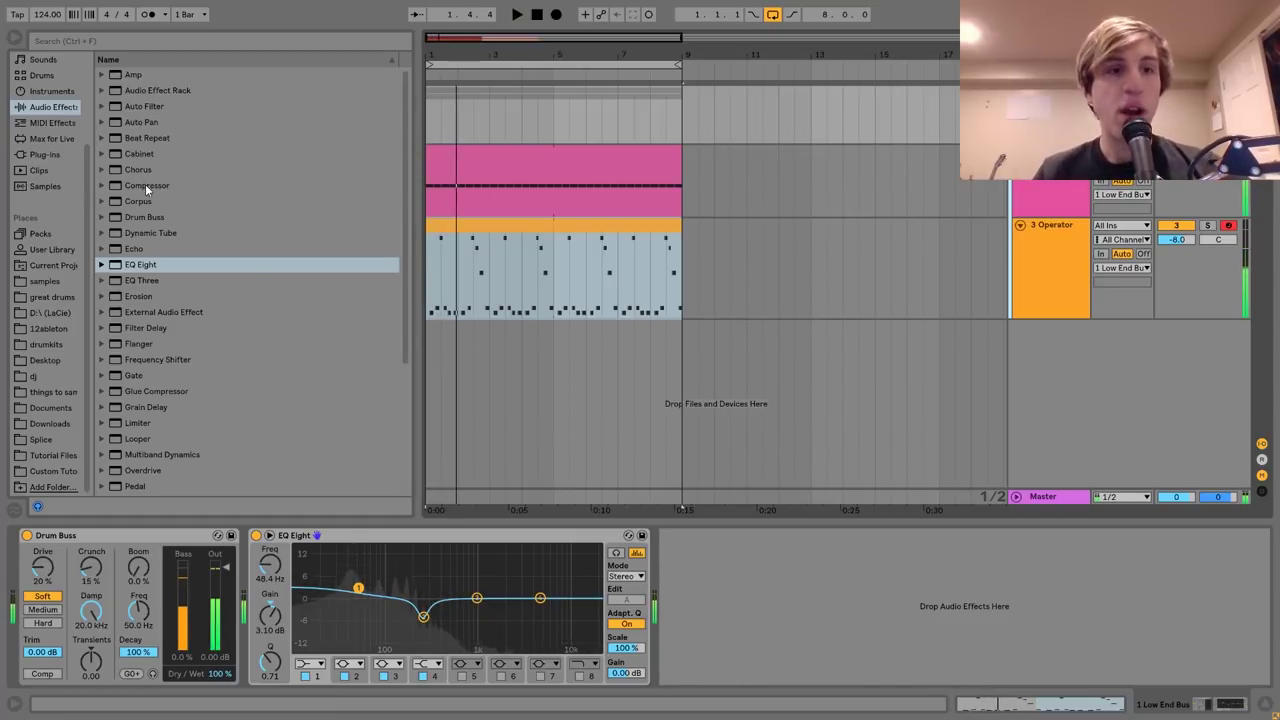
double_click(145, 185)
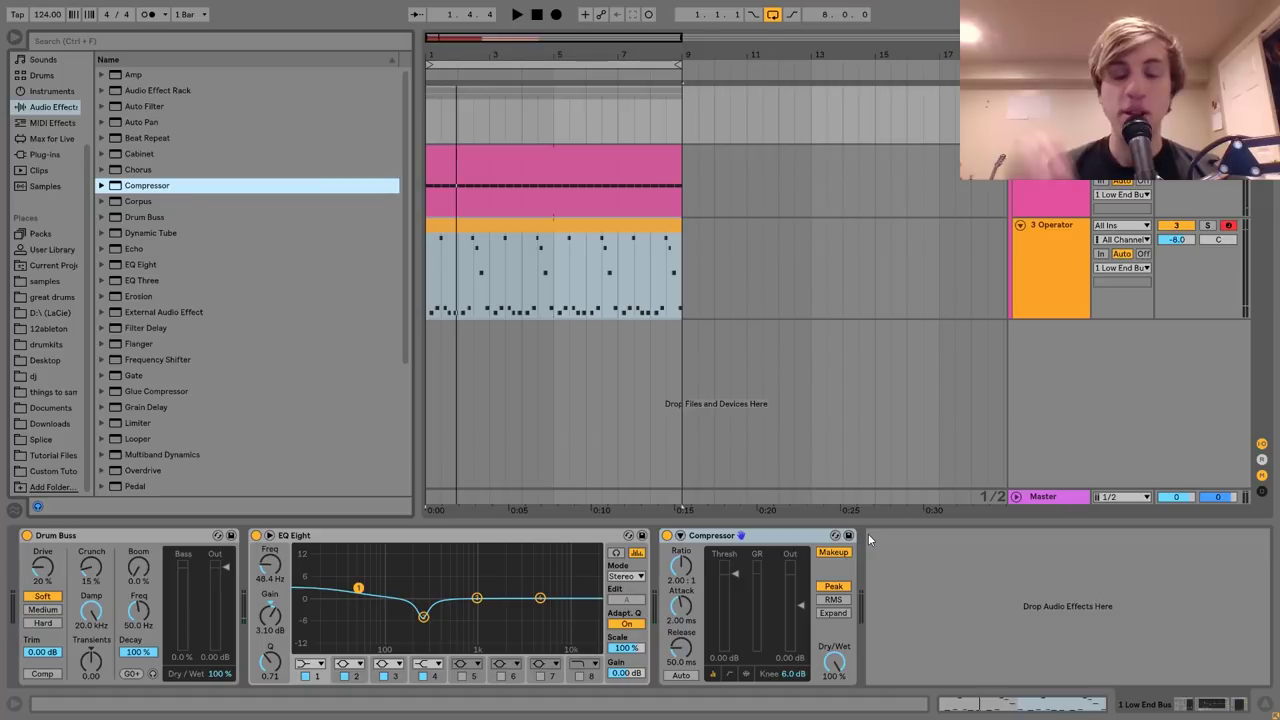
Lower the Low End Bus Compressor's threshold to -4.27 dB and lengthen its attack while the loop plays.
key("space")
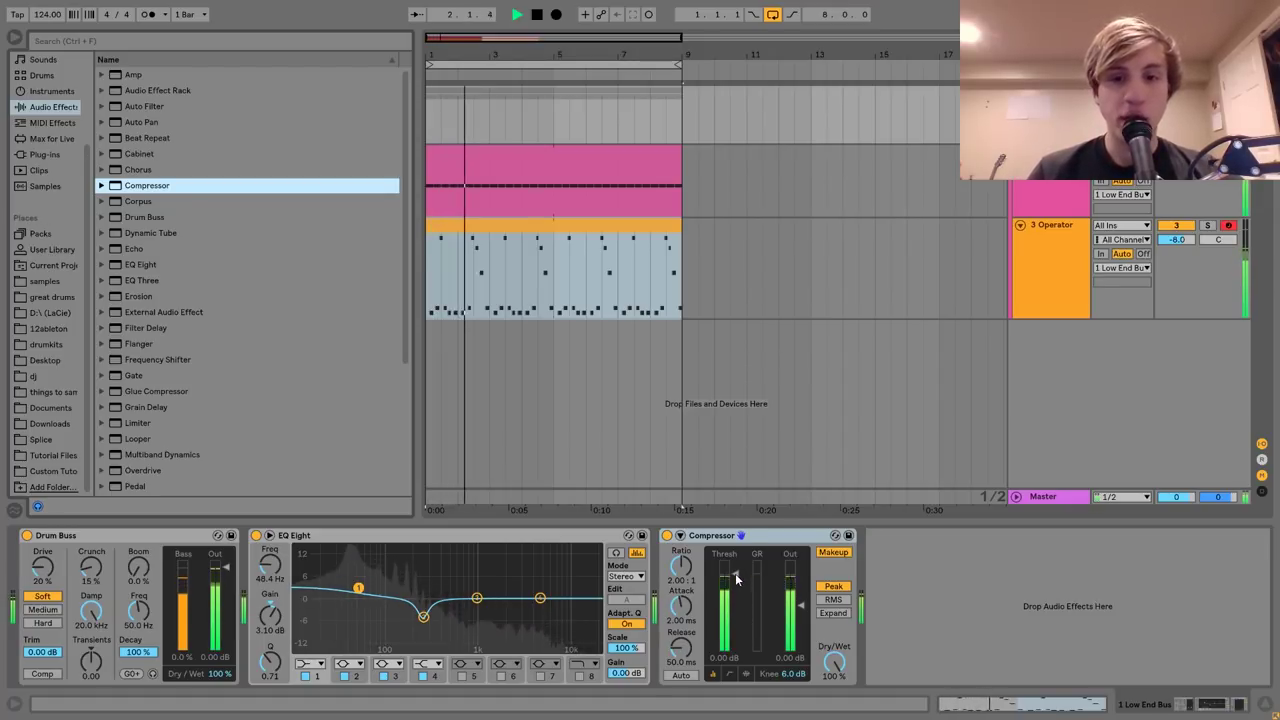
left_click(735, 575)
key("space")
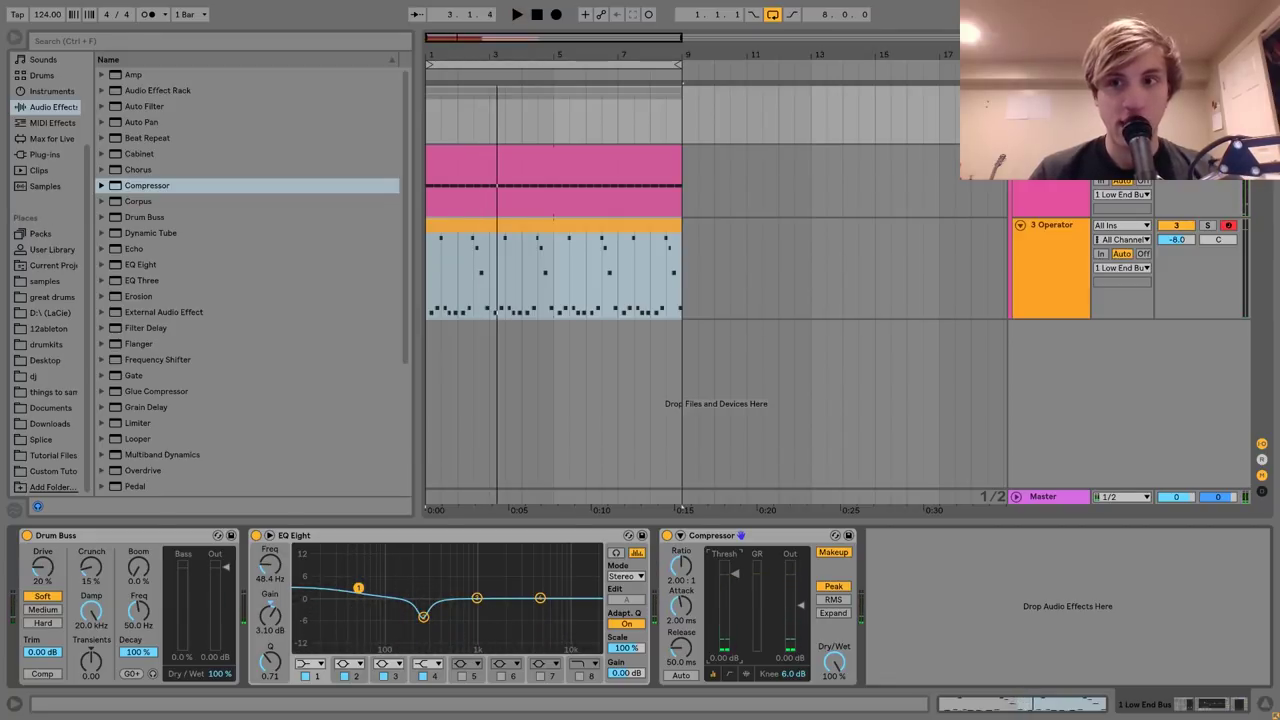
key("space")
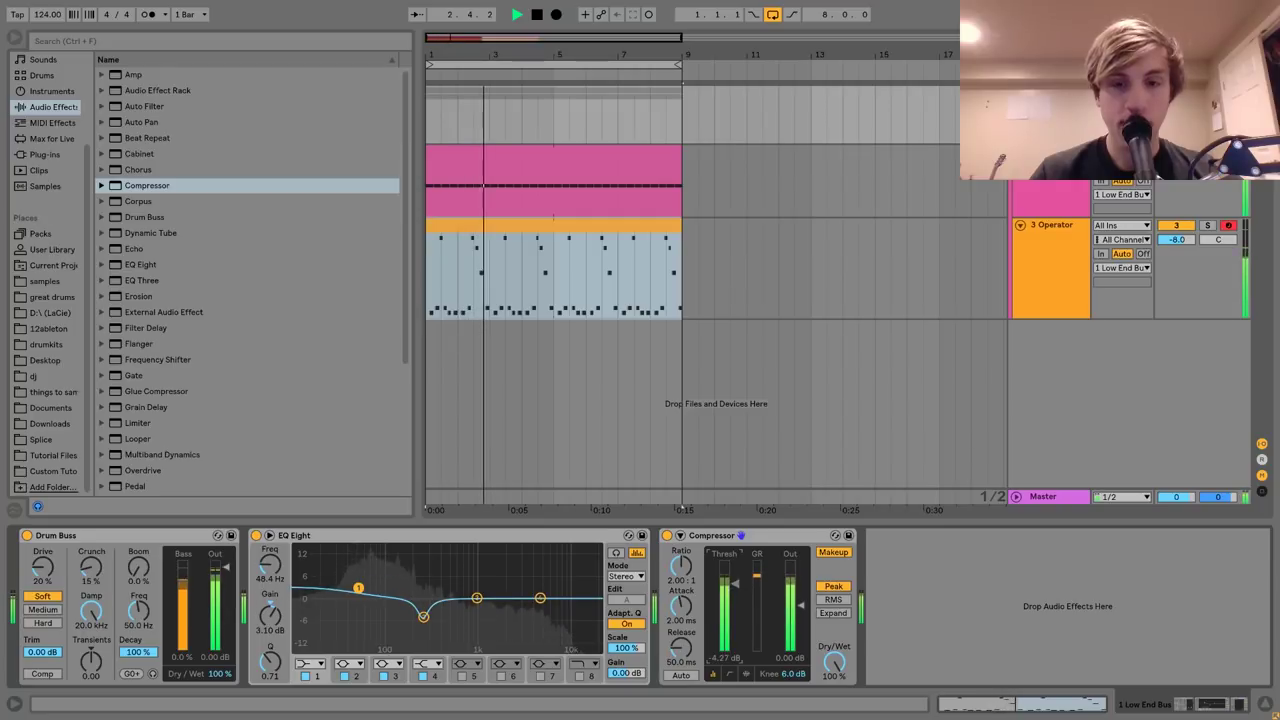
left_click_drag(735, 581, 681, 599)
key("space")
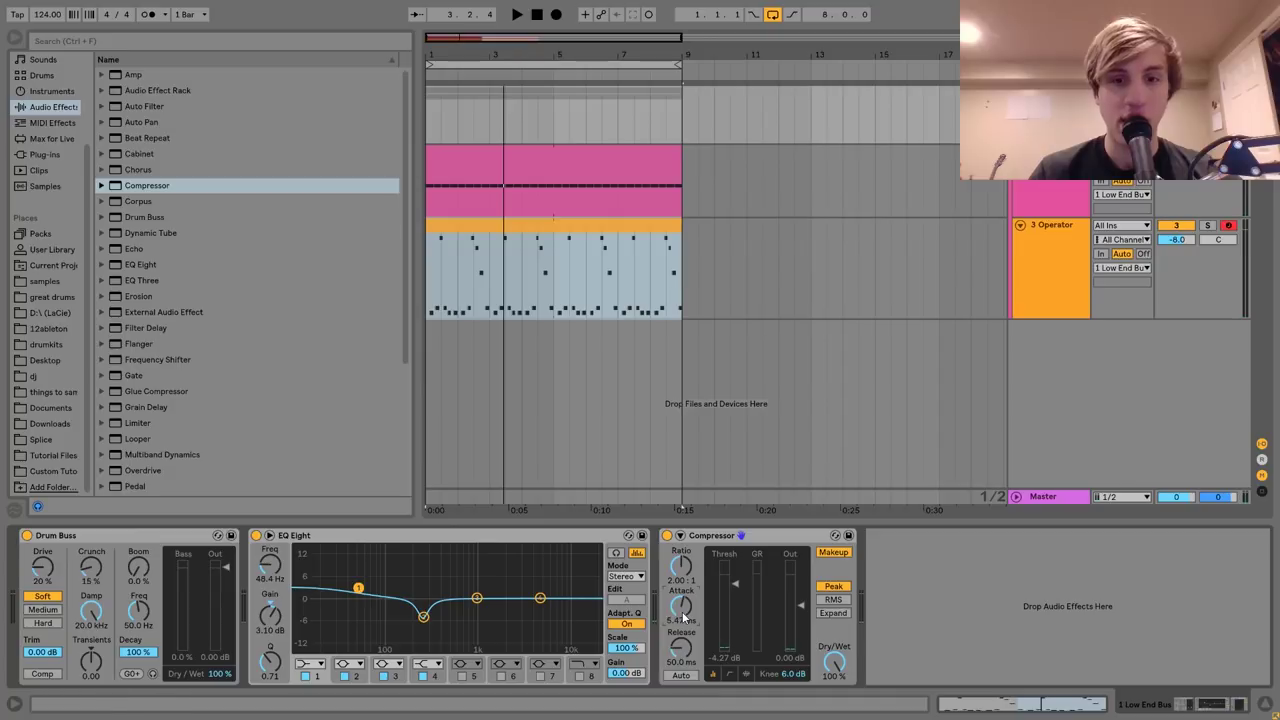
Show the kick's sample waveform and duplicate the Kick track, arming the copy for live playing.
left_click(502, 156)
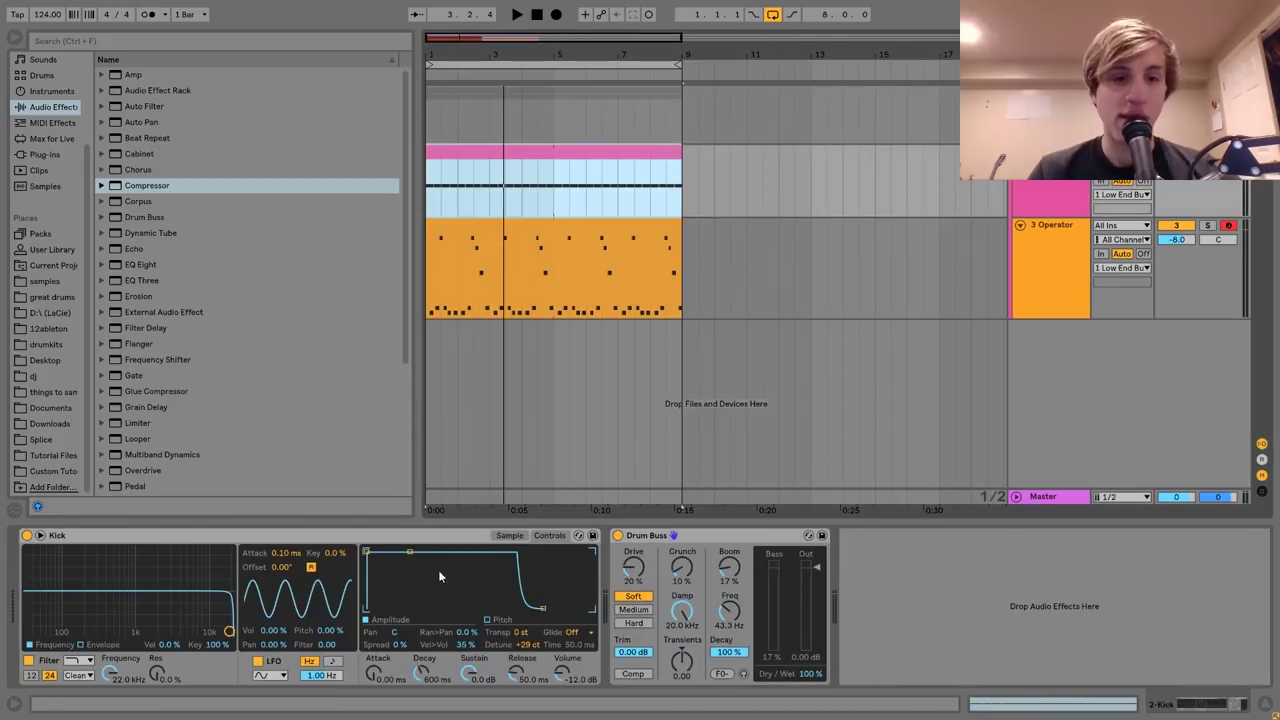
left_click(507, 537)
scroll(70, 580, "up", 5)
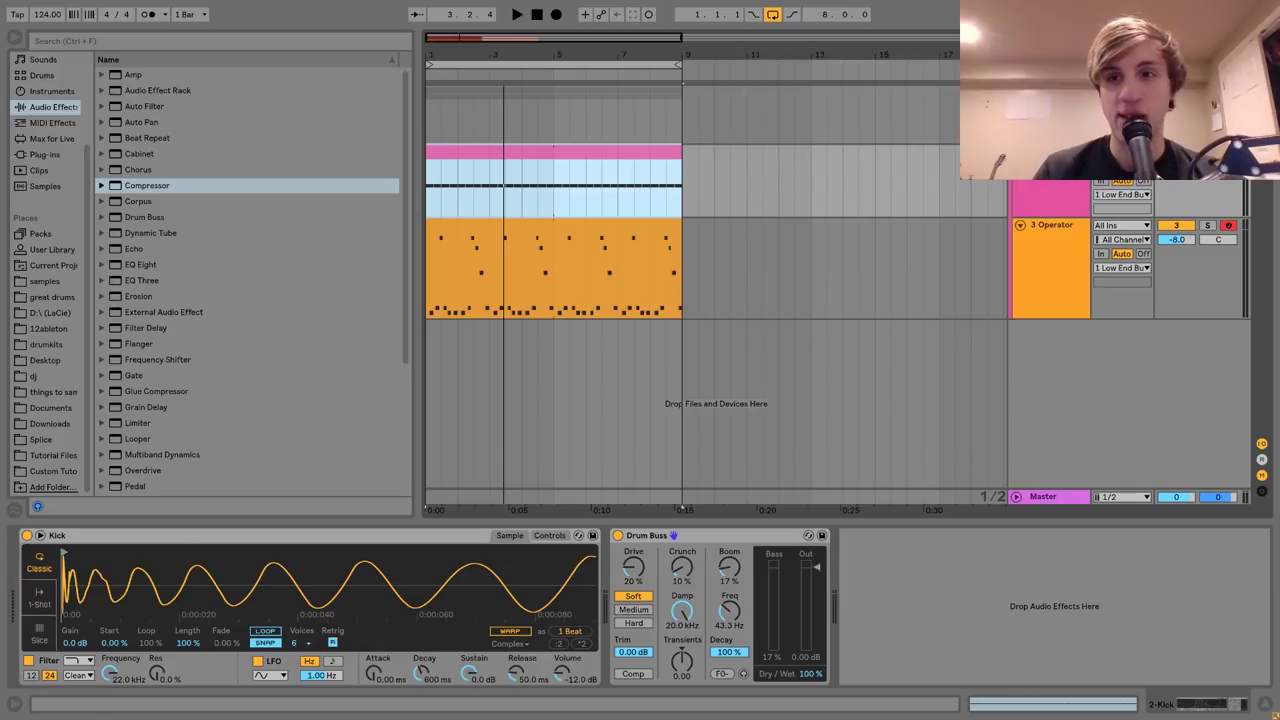
key("ctrl+d")
left_click(1229, 229)
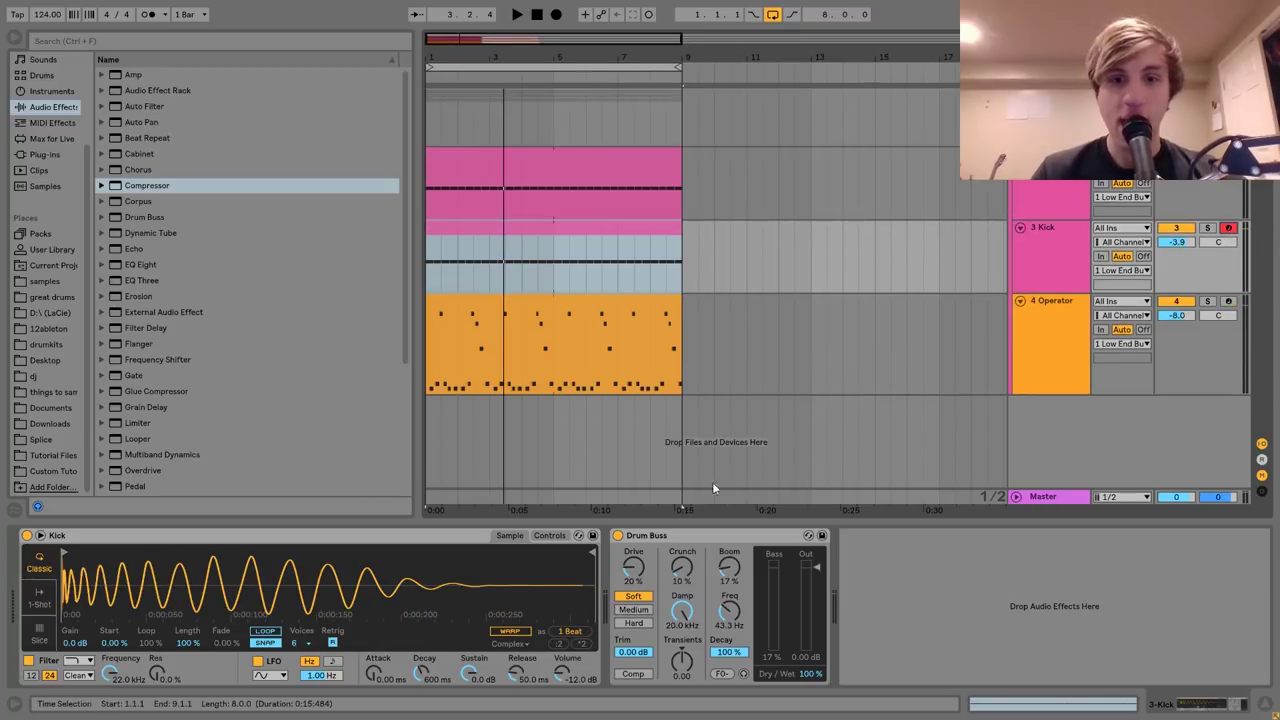
Trim the duplicate kick's sample to its opening transient, audition it and delete the duplicate track.
left_click_drag(592, 553, 95, 556)
key("a")
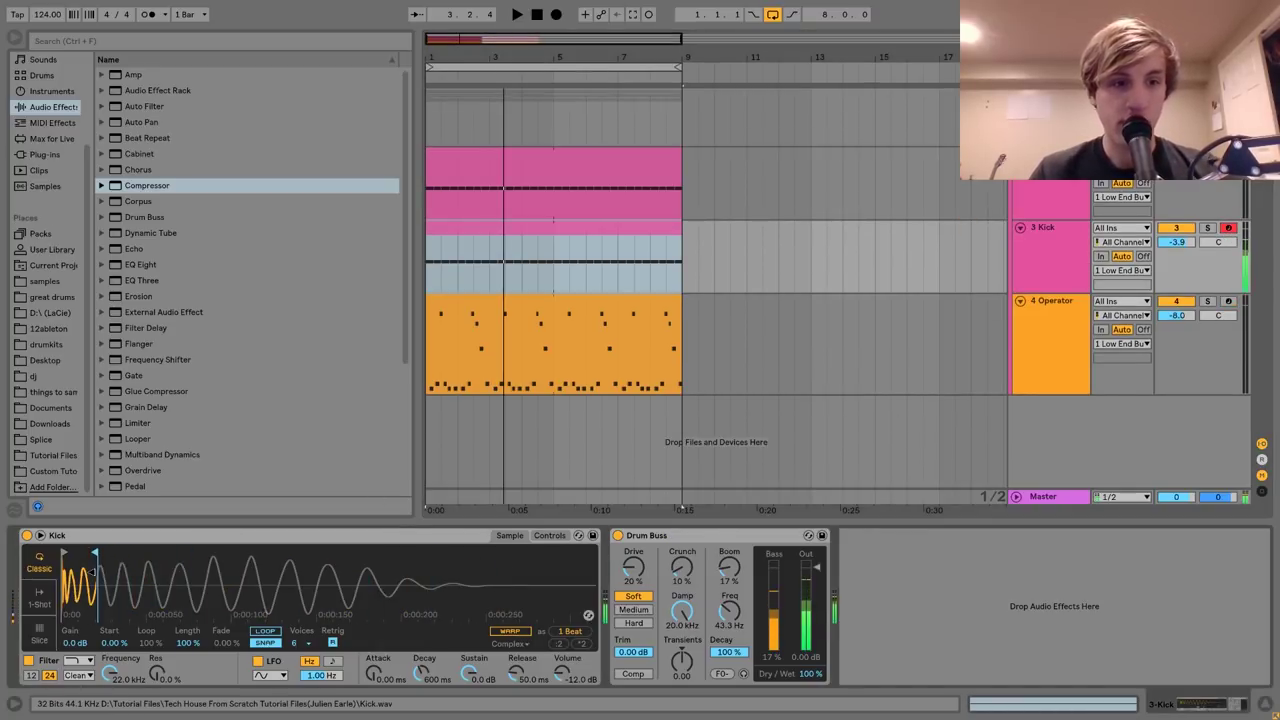
key("z")
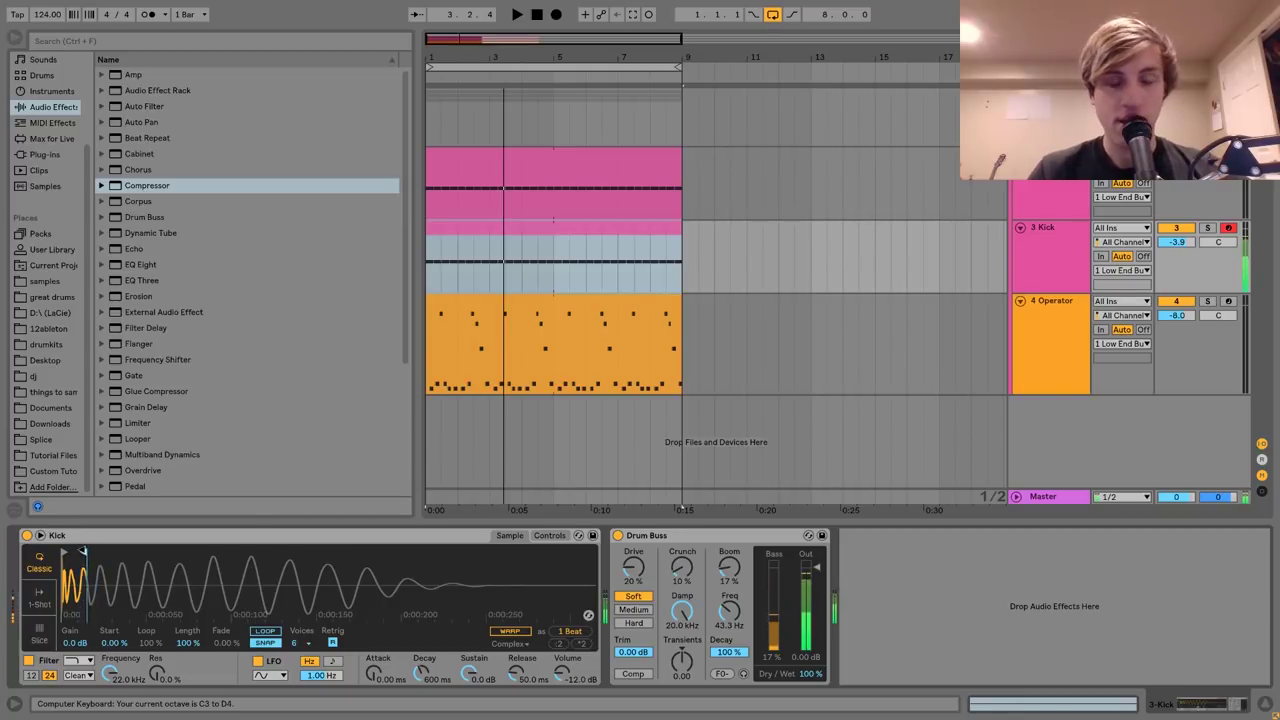
left_click(1027, 253)
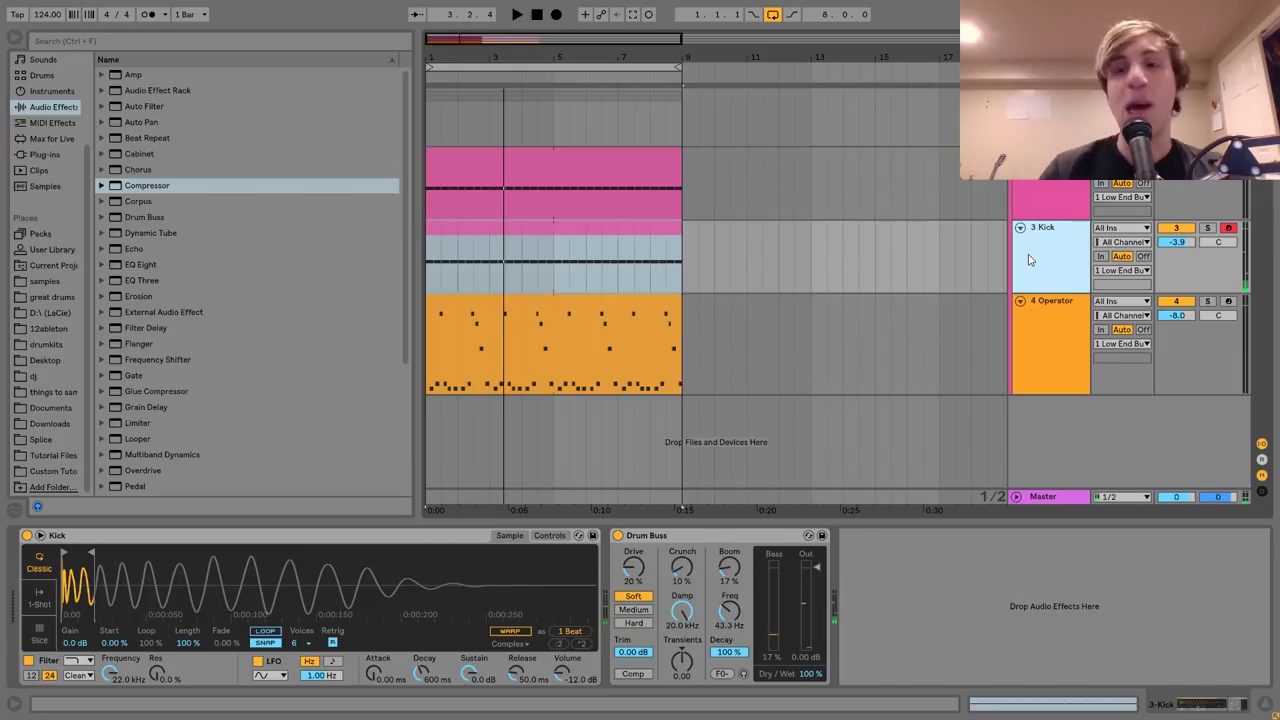
key("Delete")
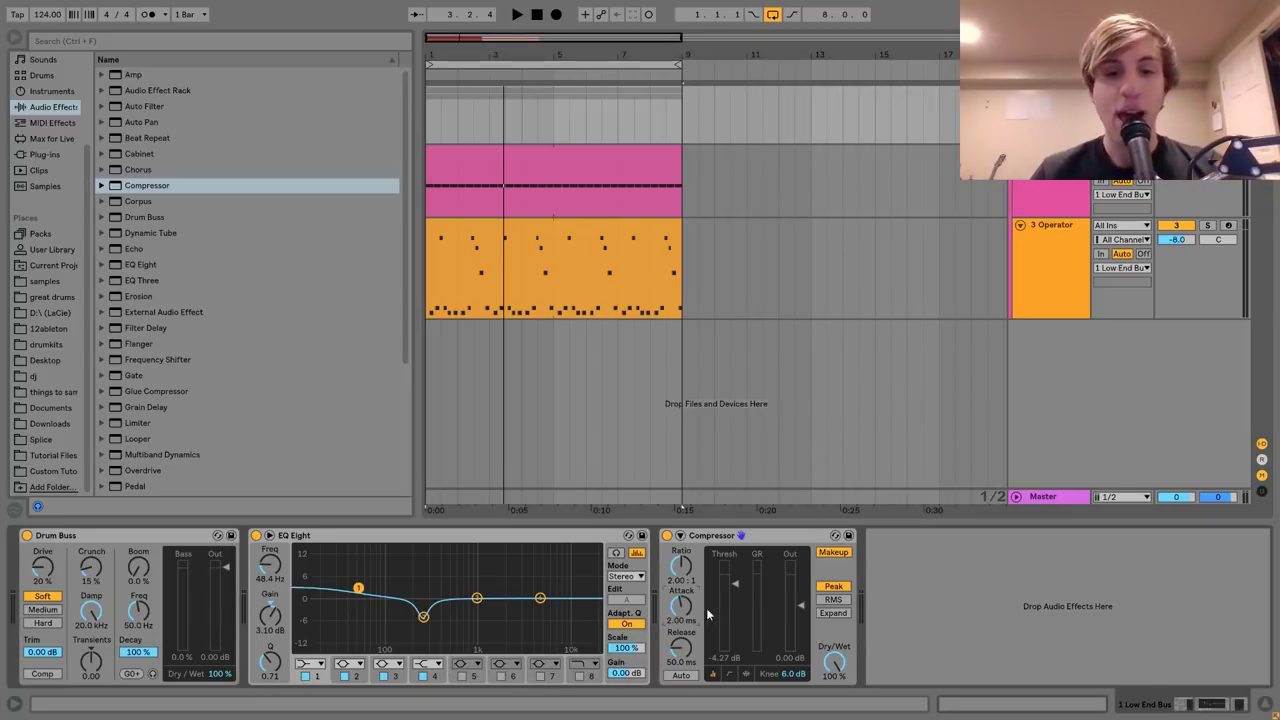
Try extreme compression on the Low End Bus with a threshold of -37.6 dB and a higher ratio during playback.
left_click_drag(730, 632, 731, 634)
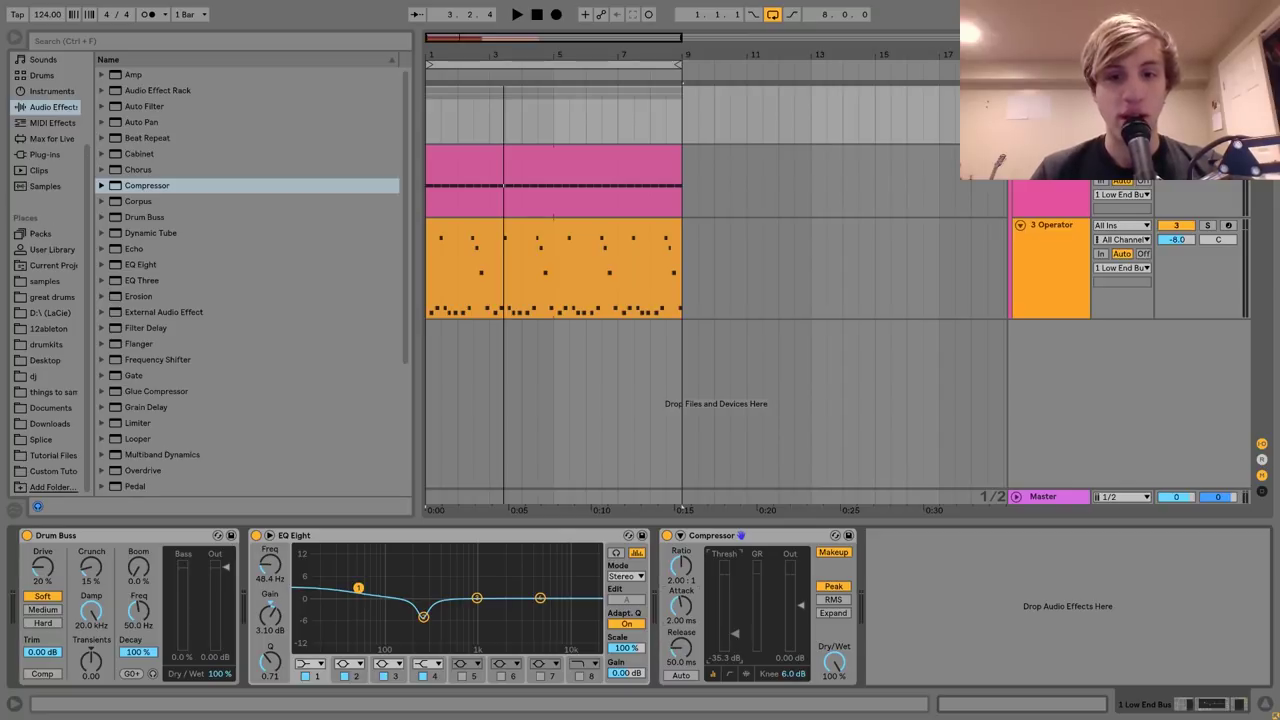
key("space")
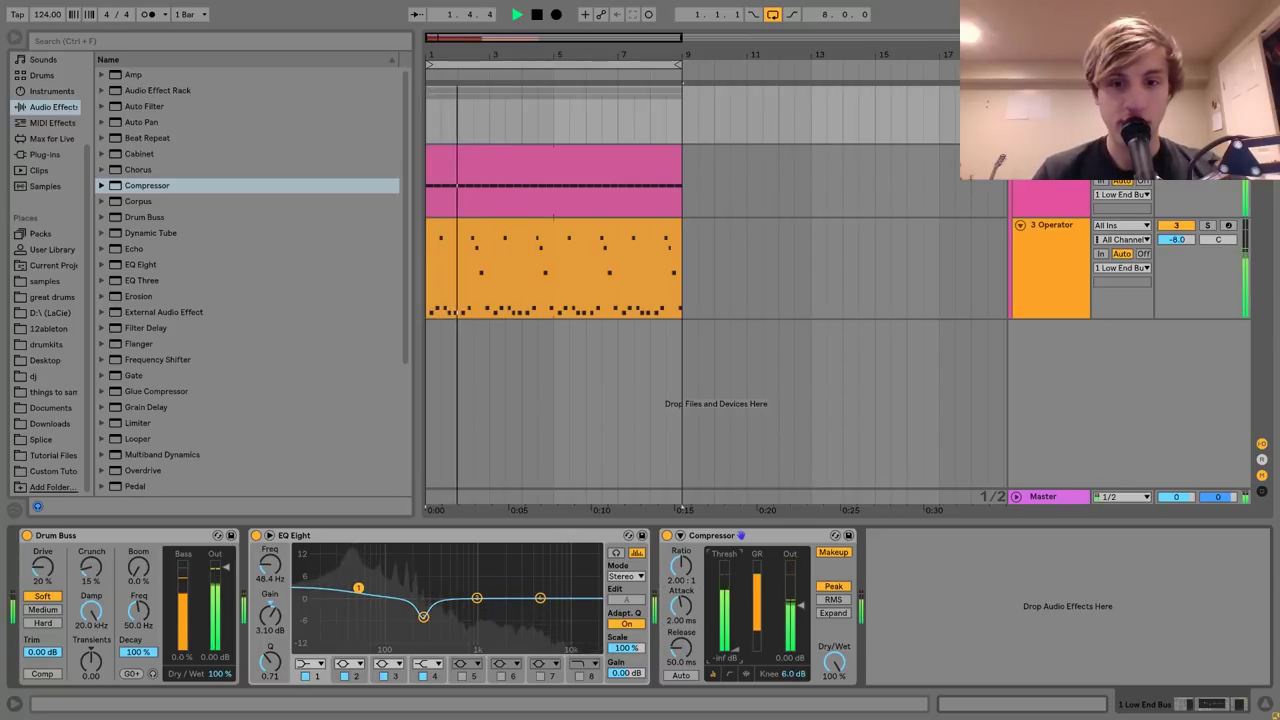
key("space")
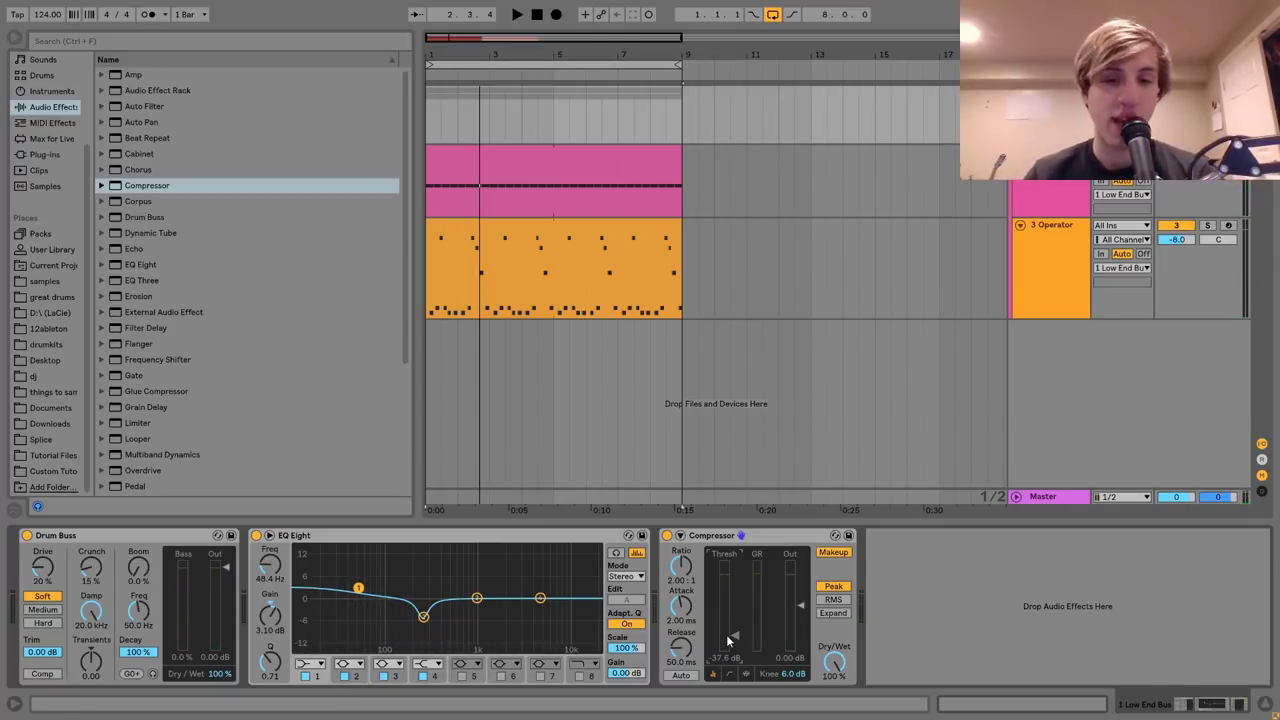
key("space")
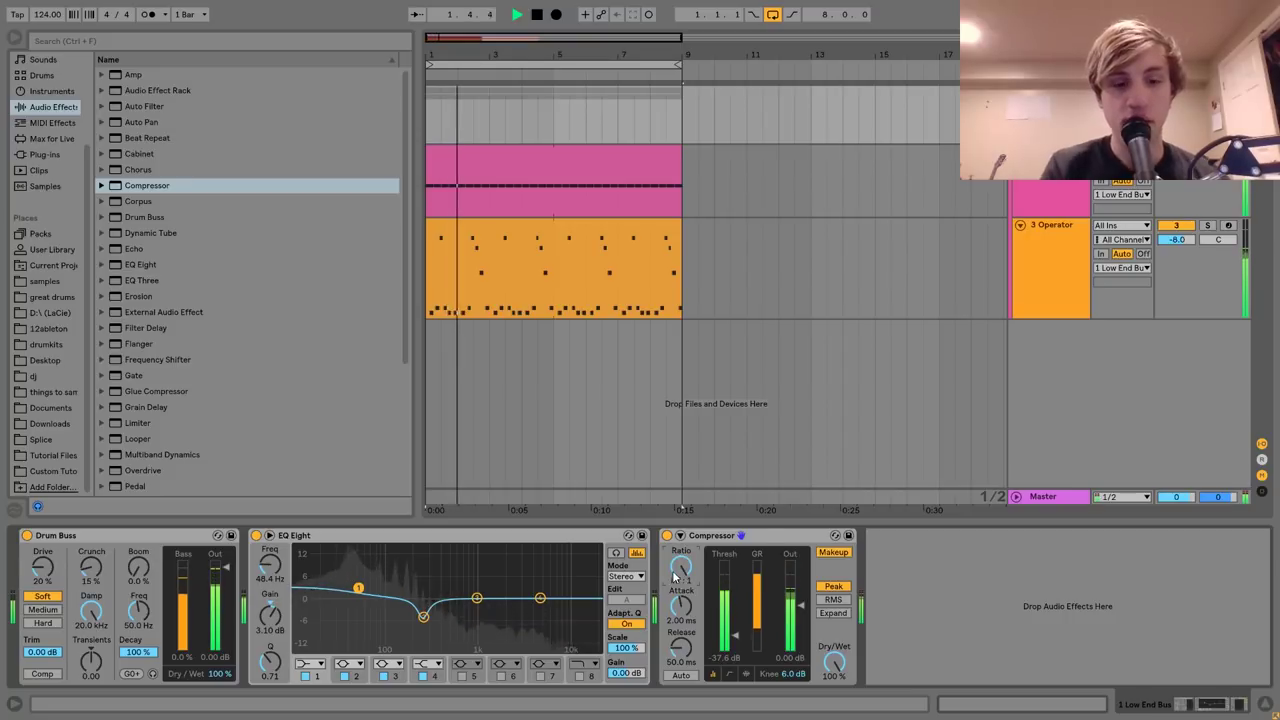
Return the Compressor to a 2:1 ratio and -4.27 dB threshold, and set its attack to 9.47 ms.
key("space")
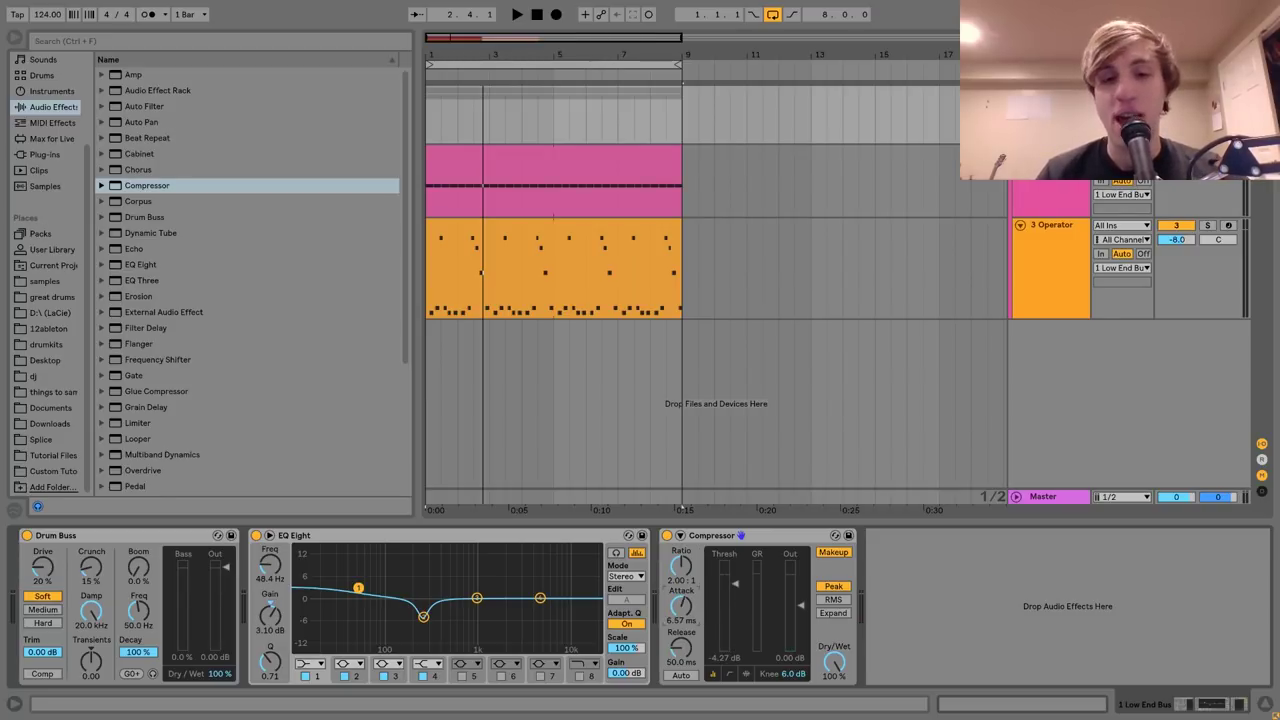
key("space")
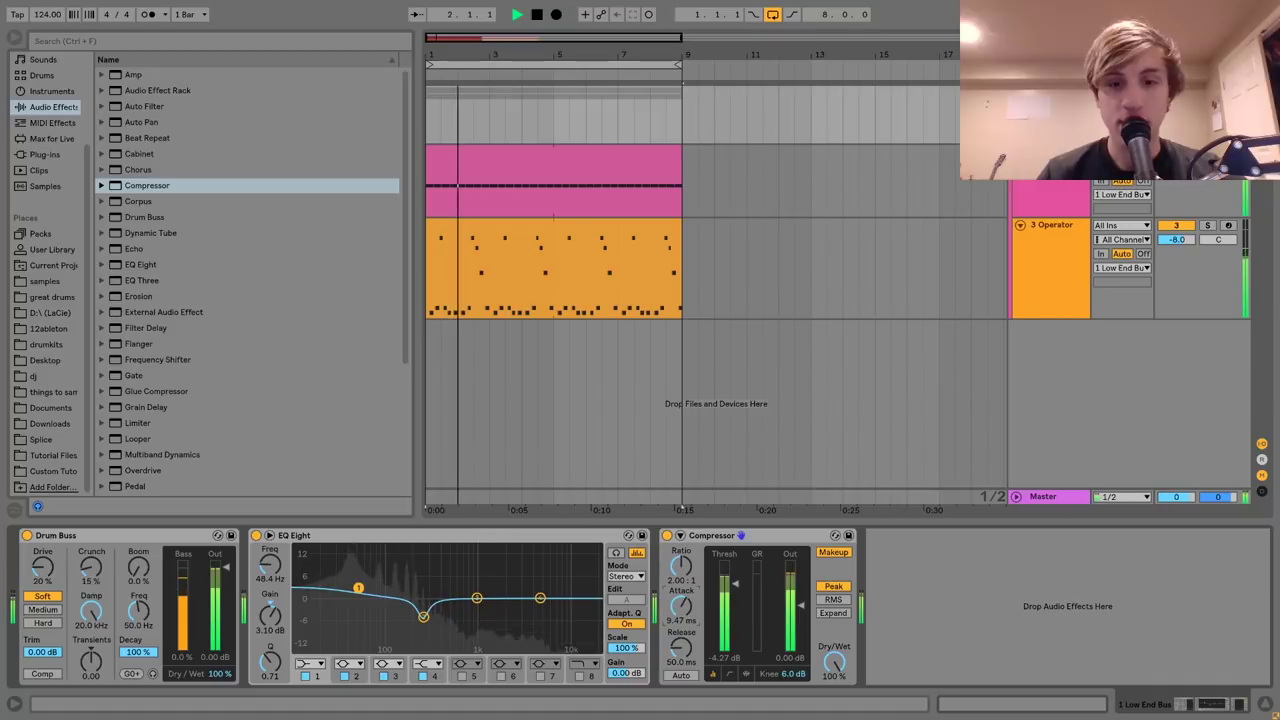
Set Operator's filter frequency to 154 Hz and listen to the loop with the Low End Bus's effects in view.
left_click(1052, 262)
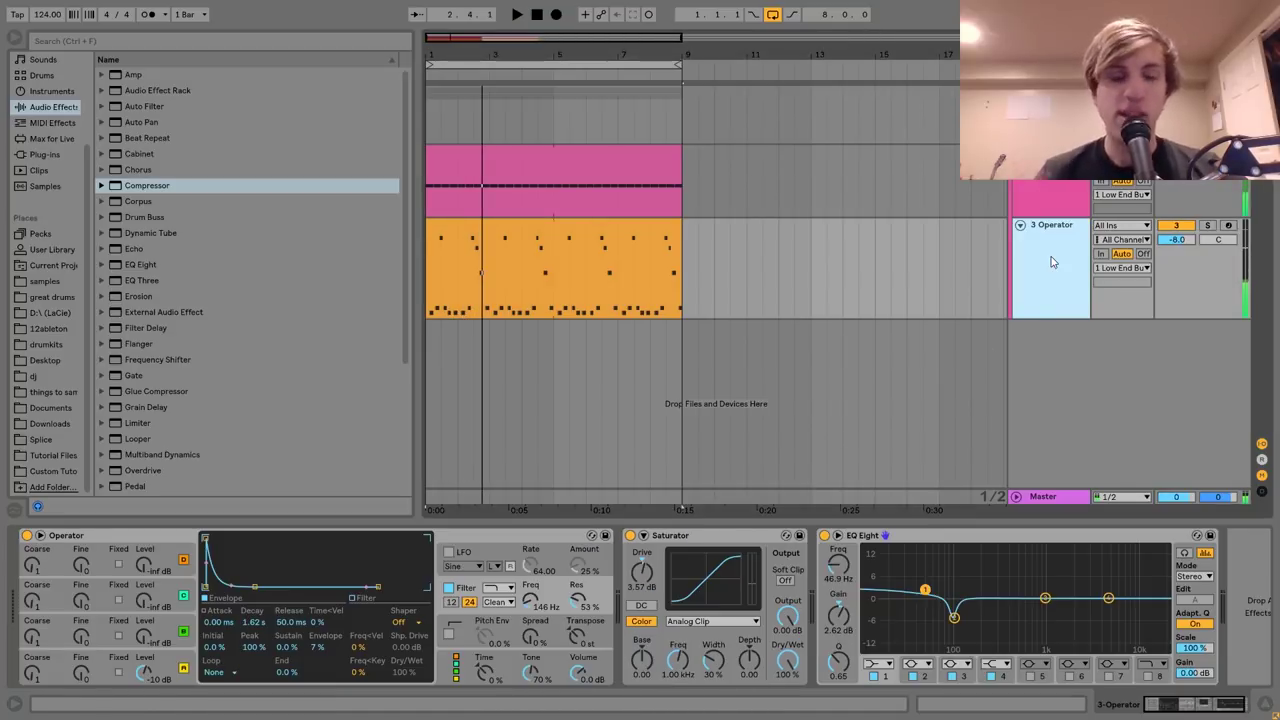
left_click_drag(531, 600, 533, 605)
key("space")
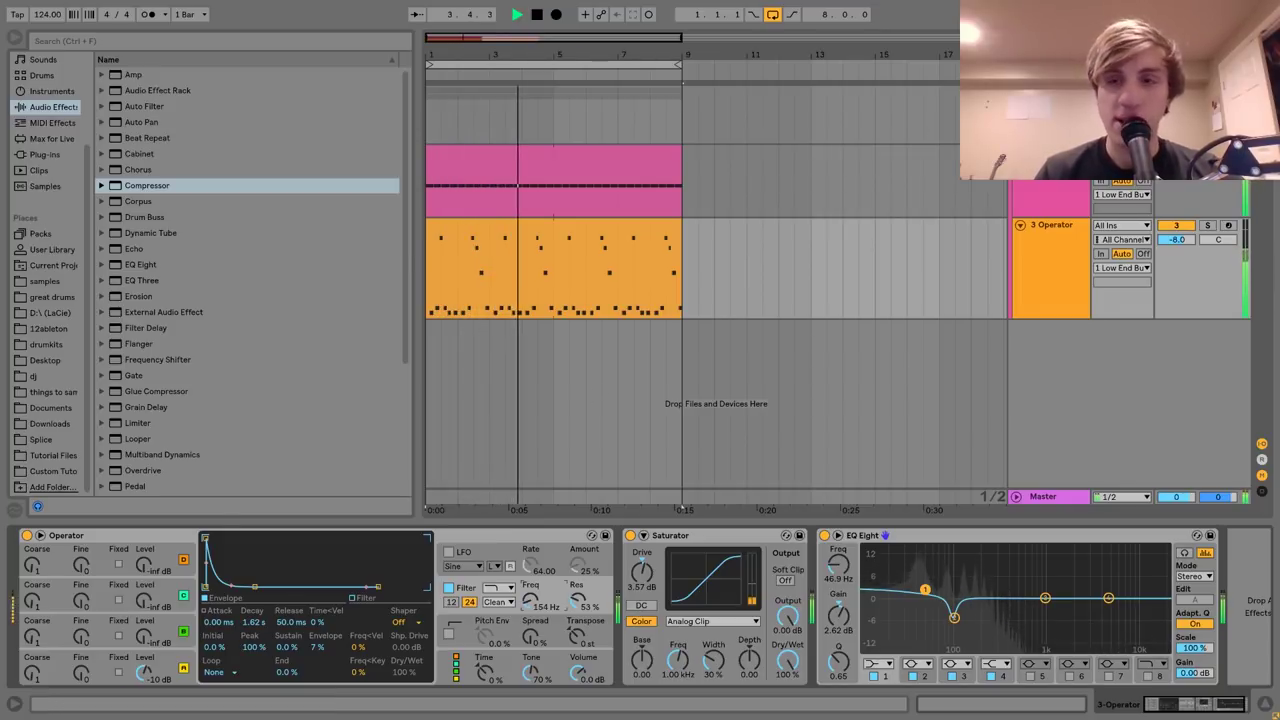
left_click(1050, 94)
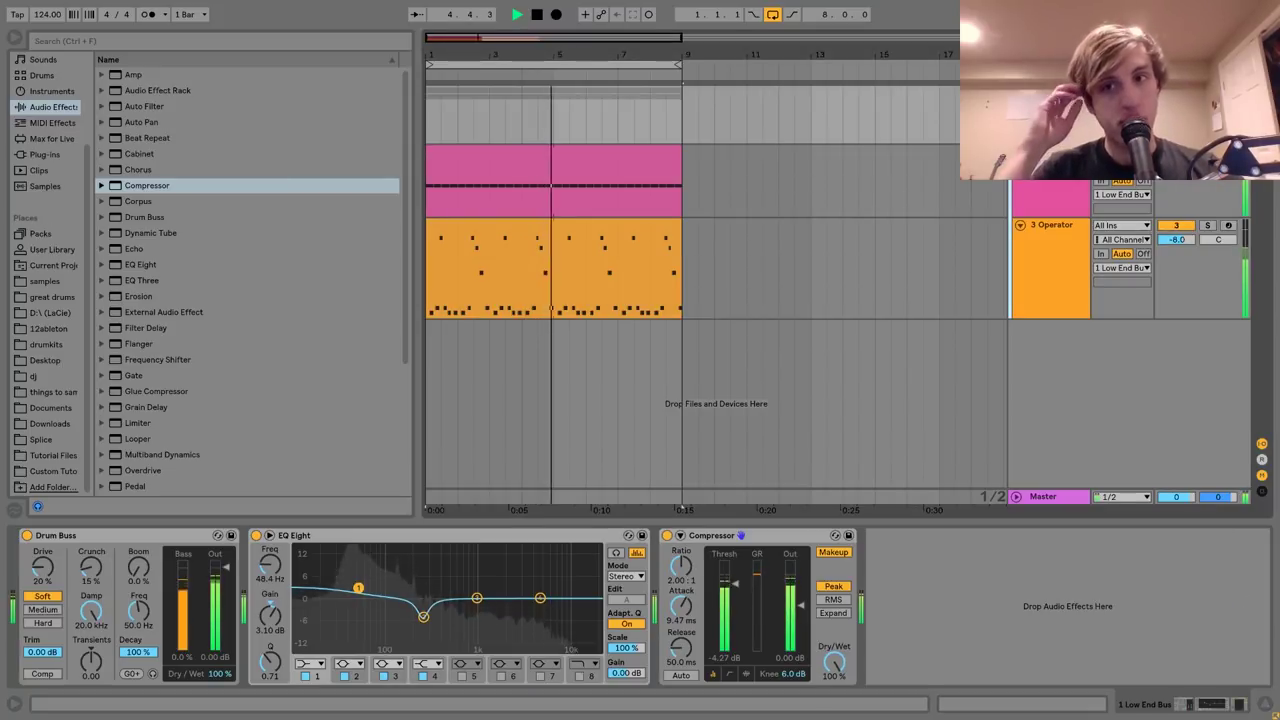
Cut band 3 of the bass's EQ Eight by 5.58 dB at 297 Hz with Q 1.19, and set Operator's filter frequency to 161 Hz.
left_click(1039, 276)
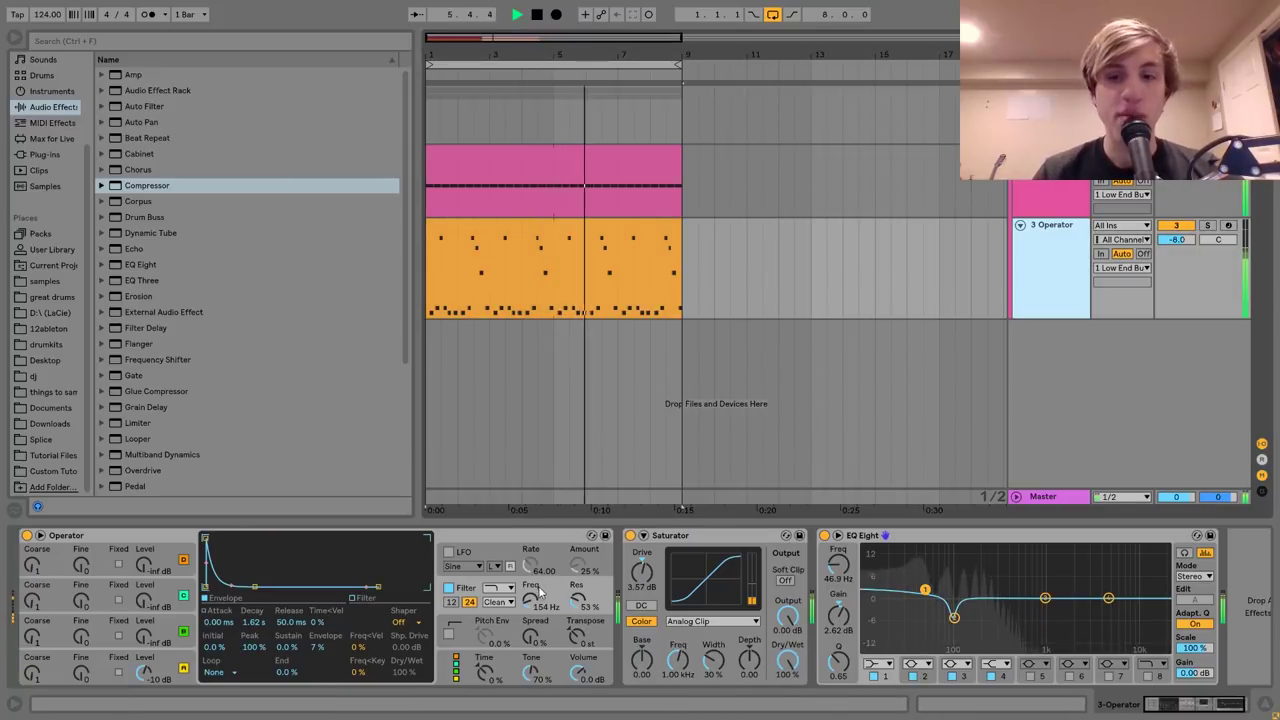
left_click_drag(1045, 598, 998, 618)
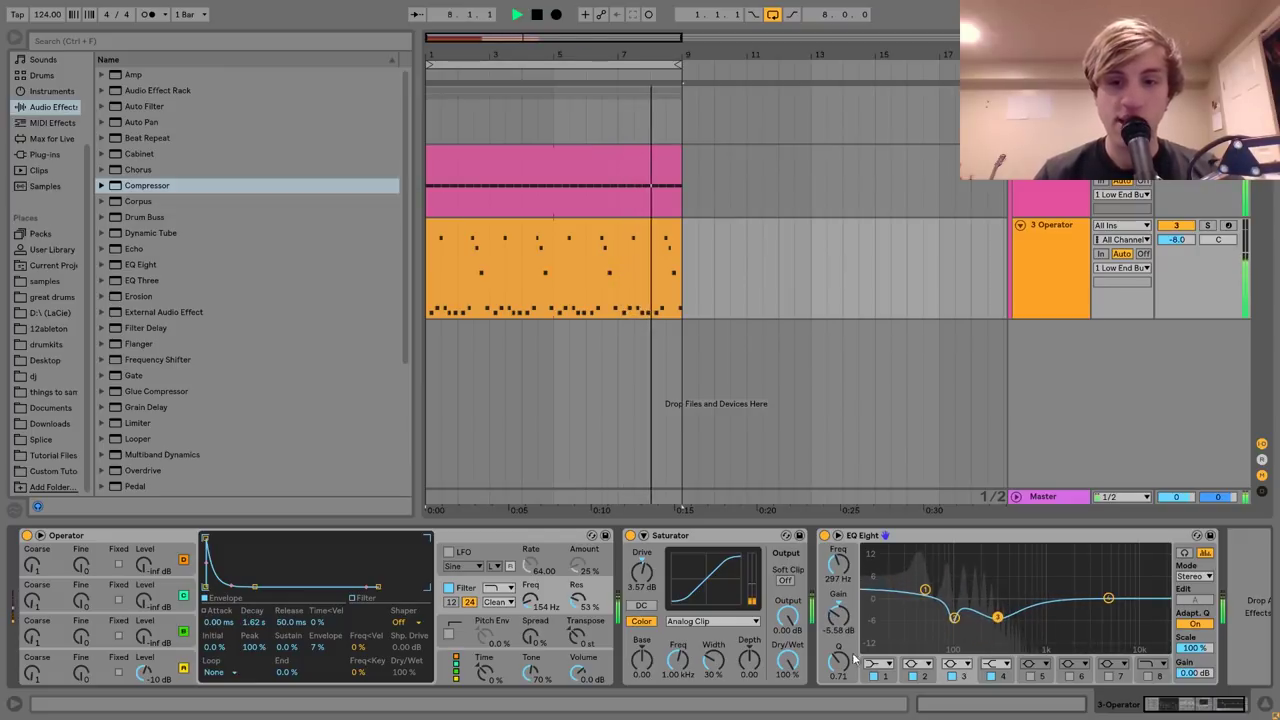
left_click_drag(853, 655, 853, 638)
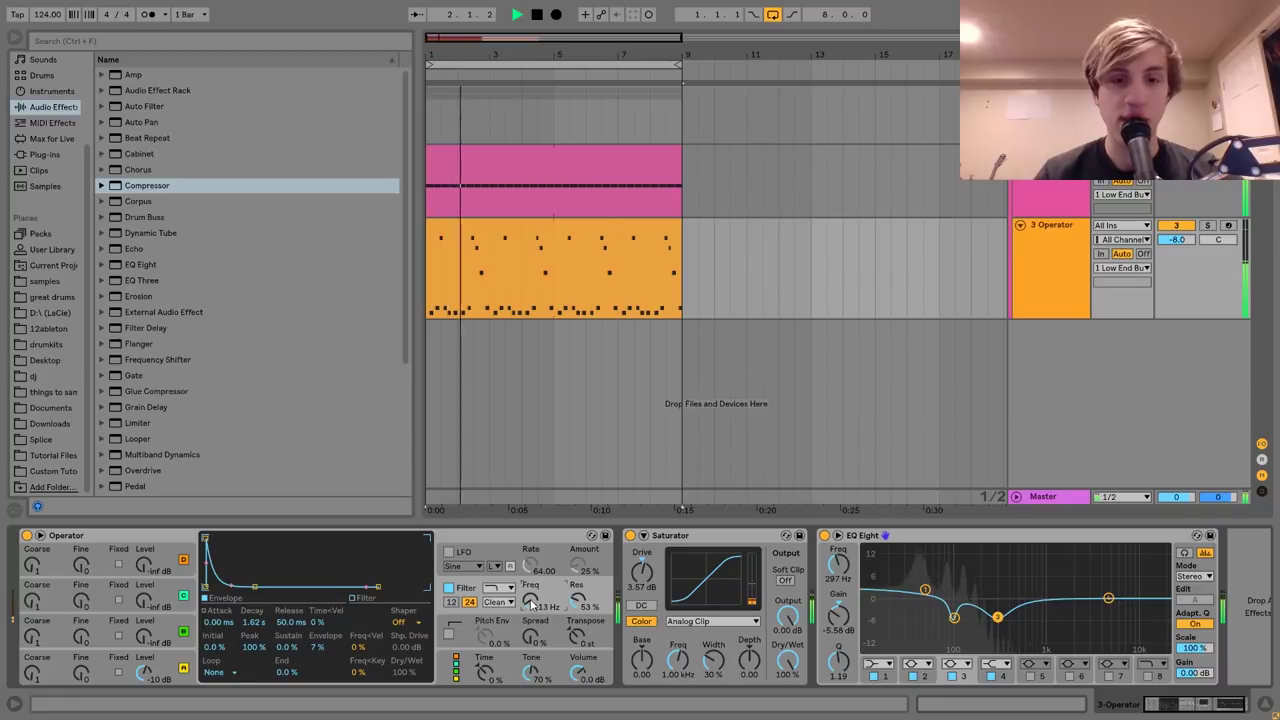
left_click_drag(531, 604, 531, 603)
key("space")
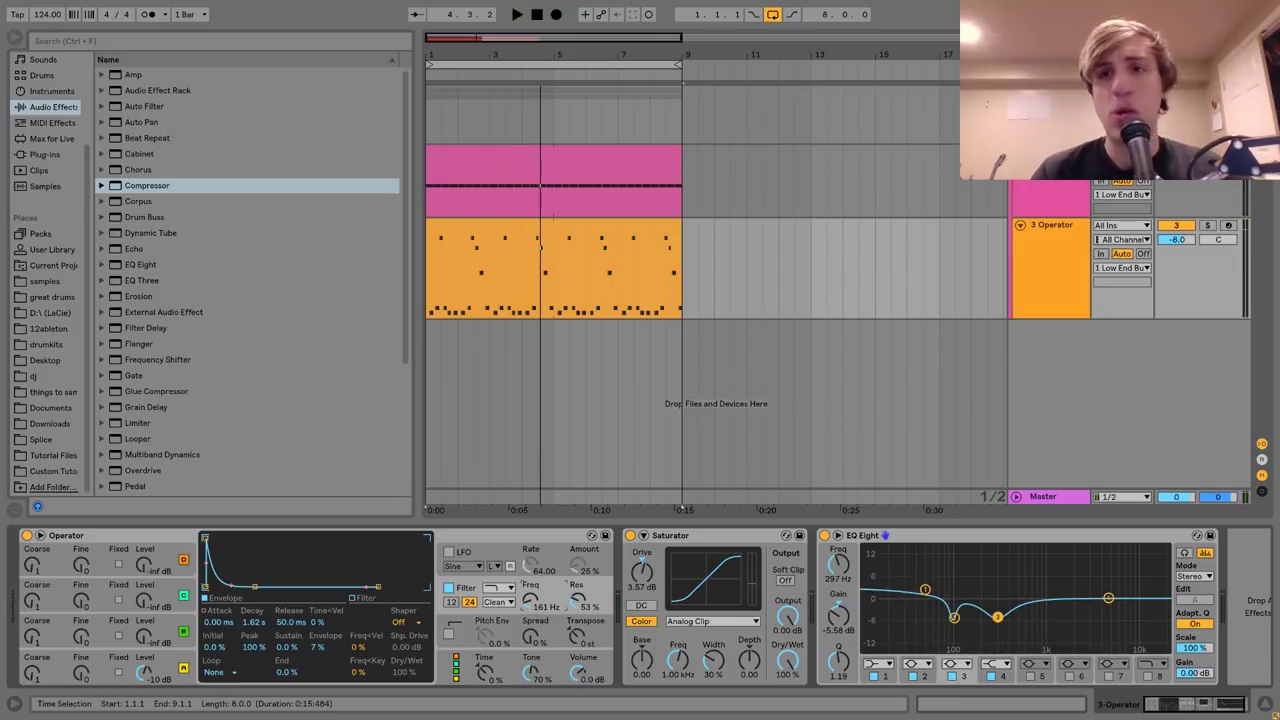
Fold the Low End Bus group and play the loop in Session View to check its output level.
left_click(553, 214)
left_click(1020, 92)
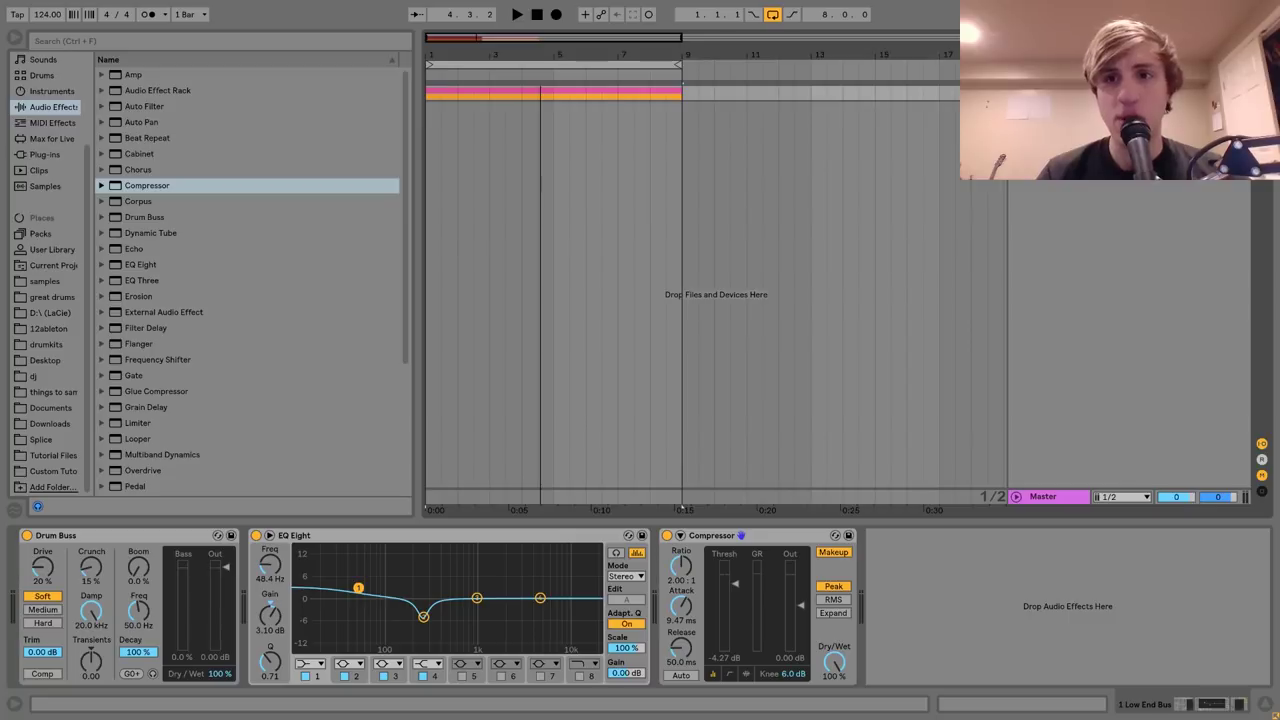
key("Tab")
key("space")
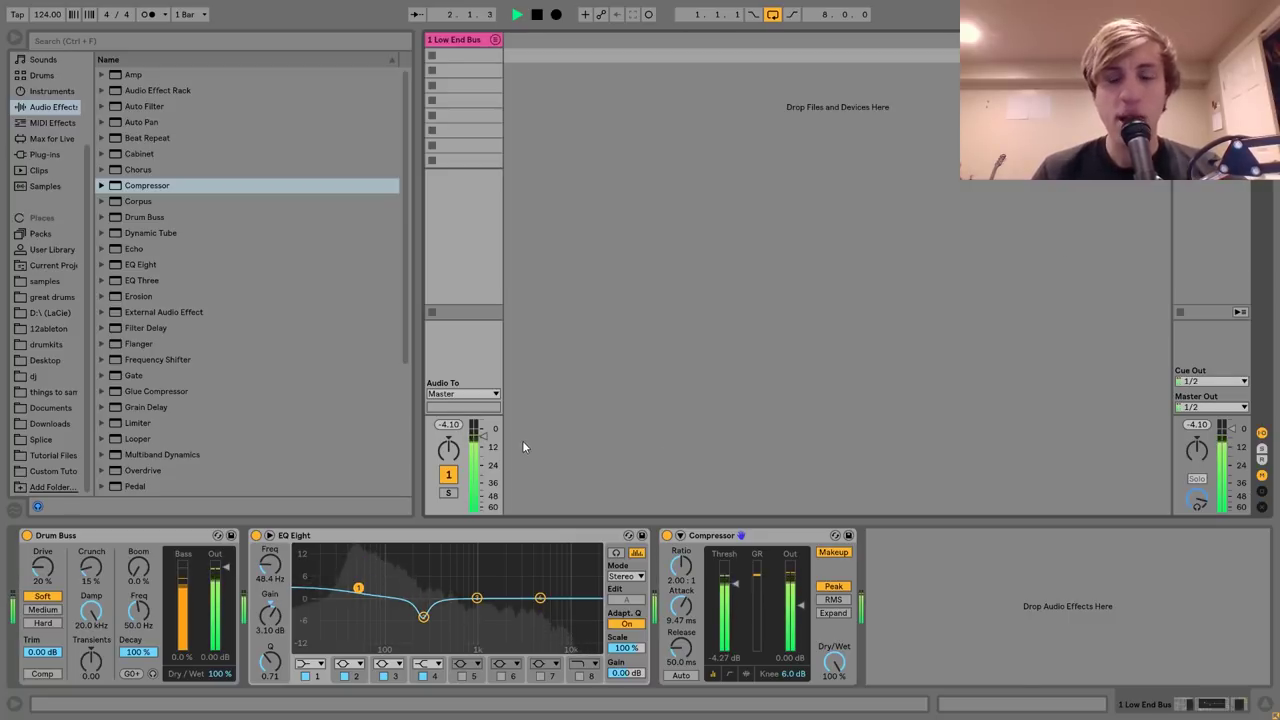
key("space")
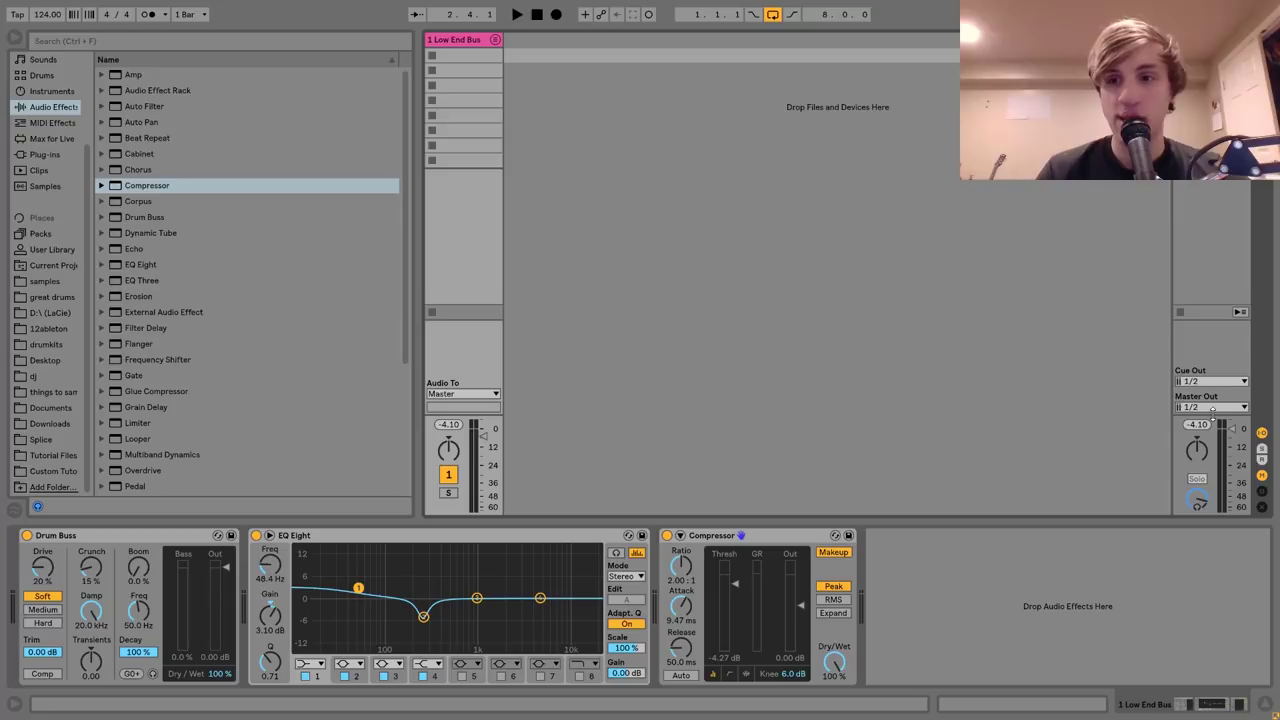
Enlarge the mixer's level meters and lower the Low End Bus volume to -7.0 dB during playback.
left_click_drag(1212, 410, 1208, 305)
key("space")
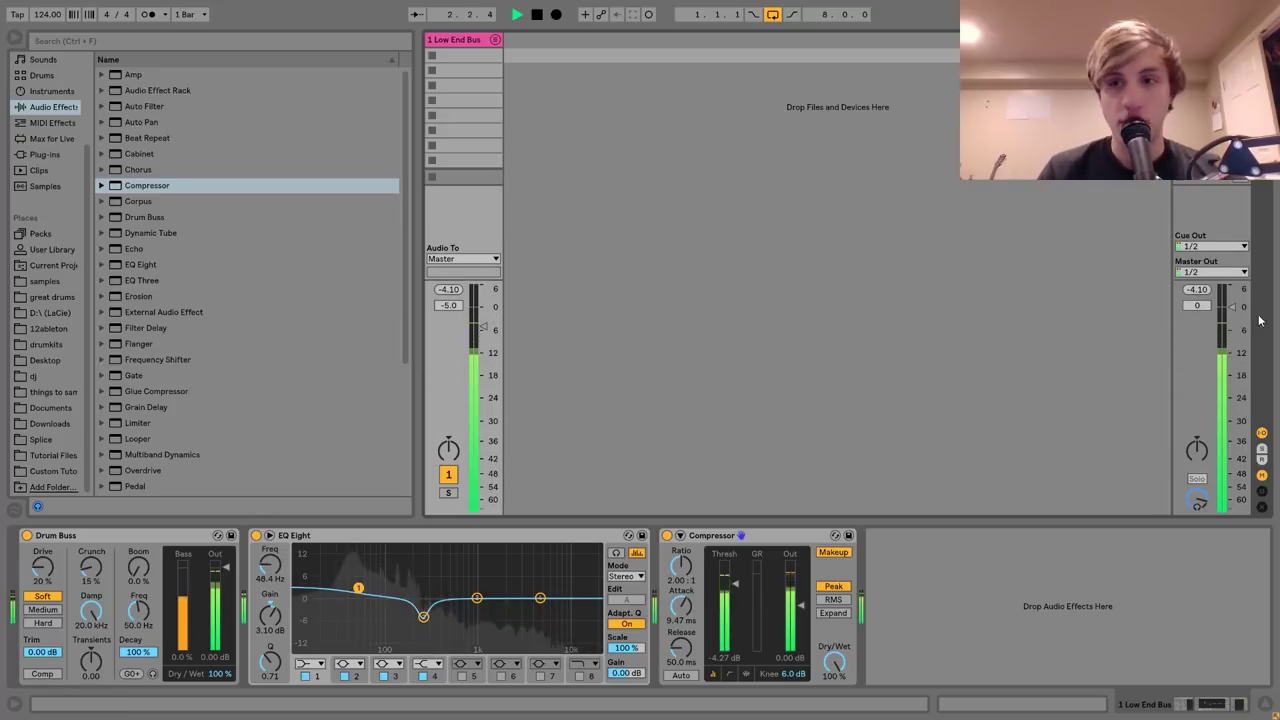
left_click_drag(481, 326, 482, 336)
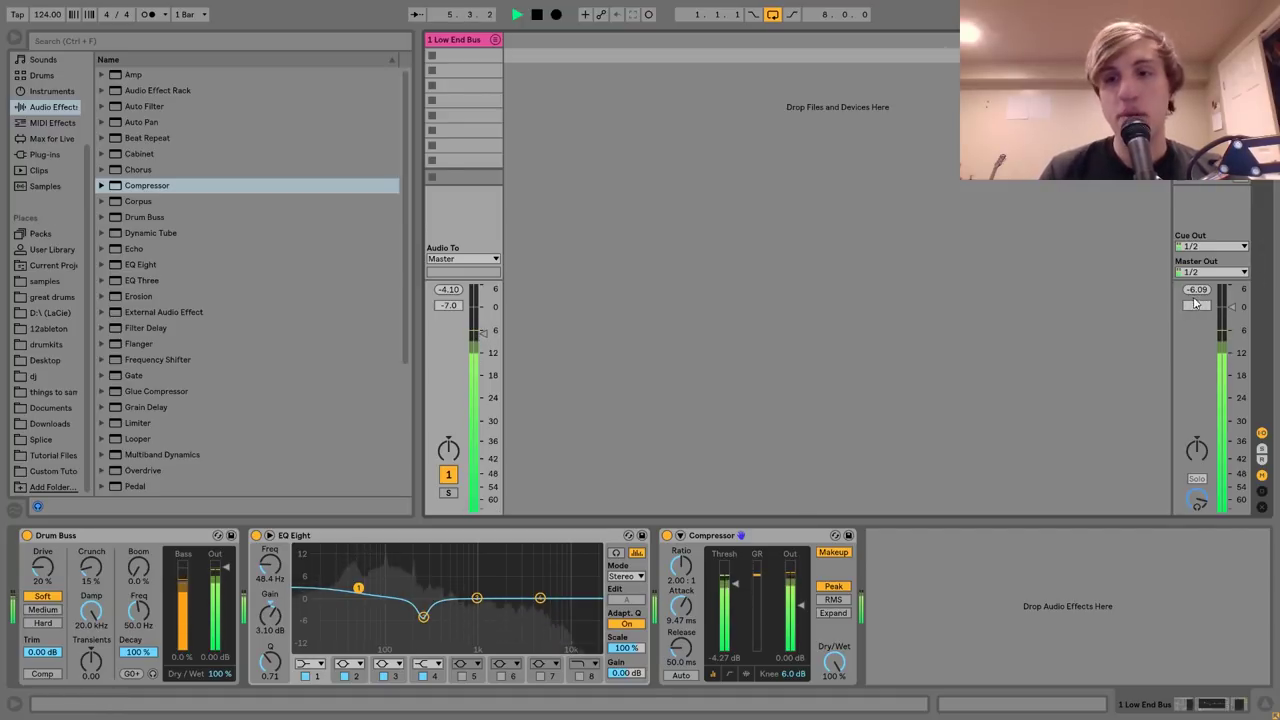
key("space")
Return to Arrangement View and insert a new MIDI track below the Low End Bus.
key("Tab")
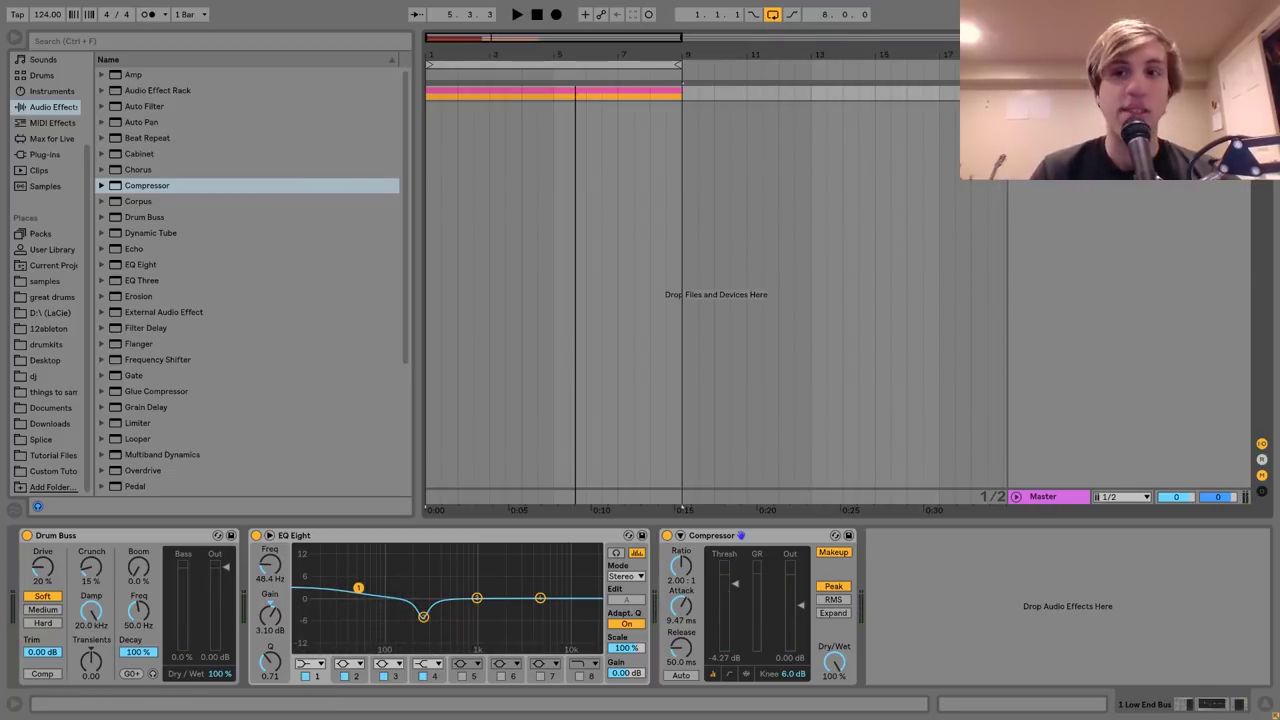
key("ctrl+shift+t")
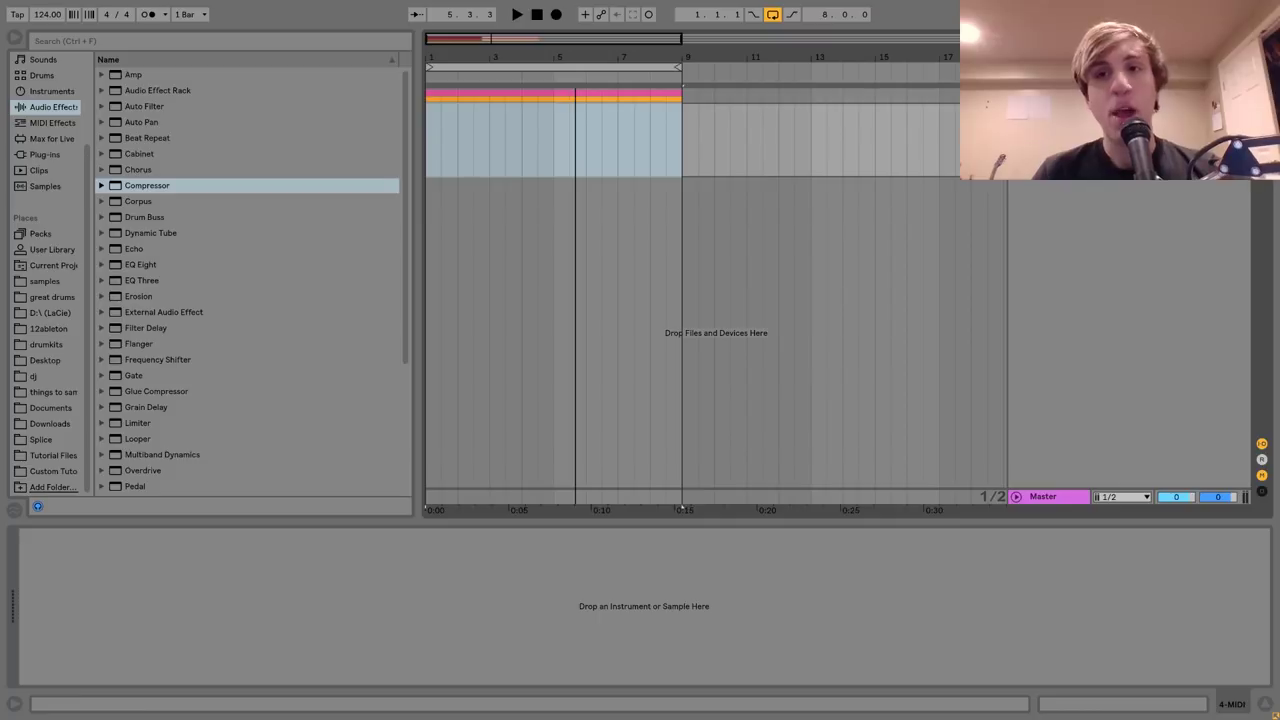
Audition the hi-hat, kick, percussion and shaker samples in the Tech House From Scratch tutorial folder and load Shaker 1.wav onto the new MIDI track.
left_click(48, 450)
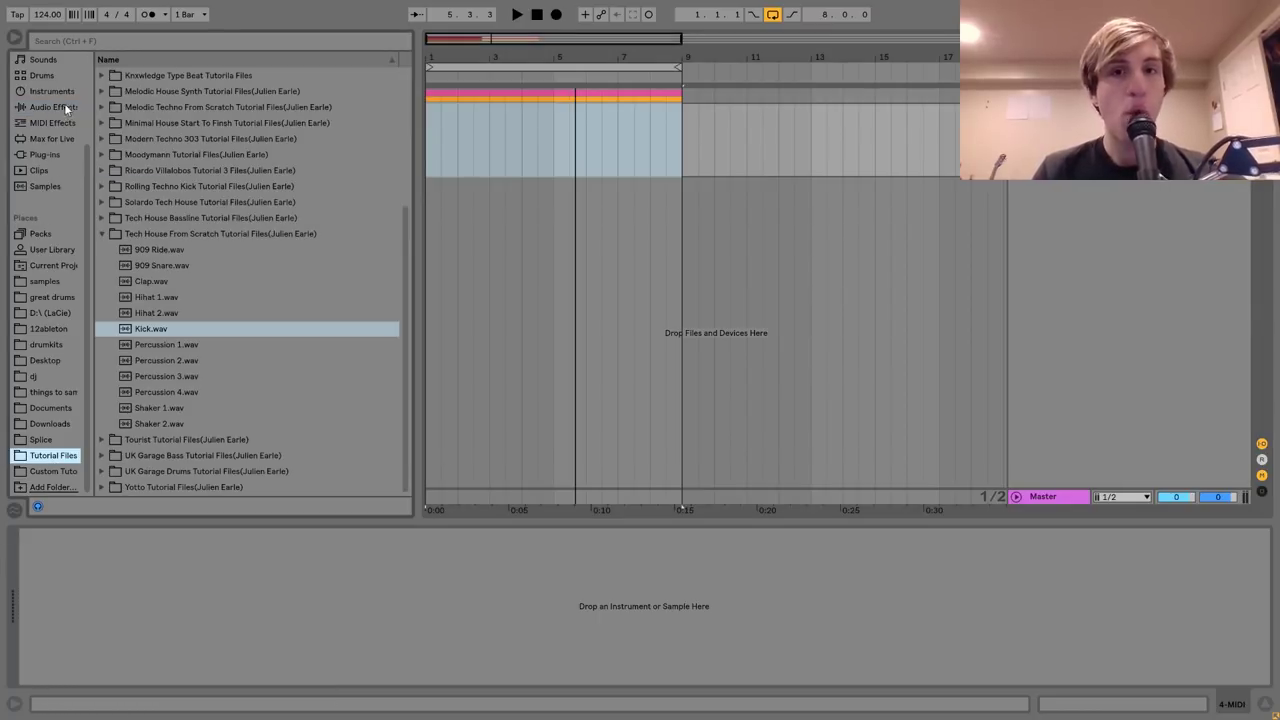
left_click(153, 313)
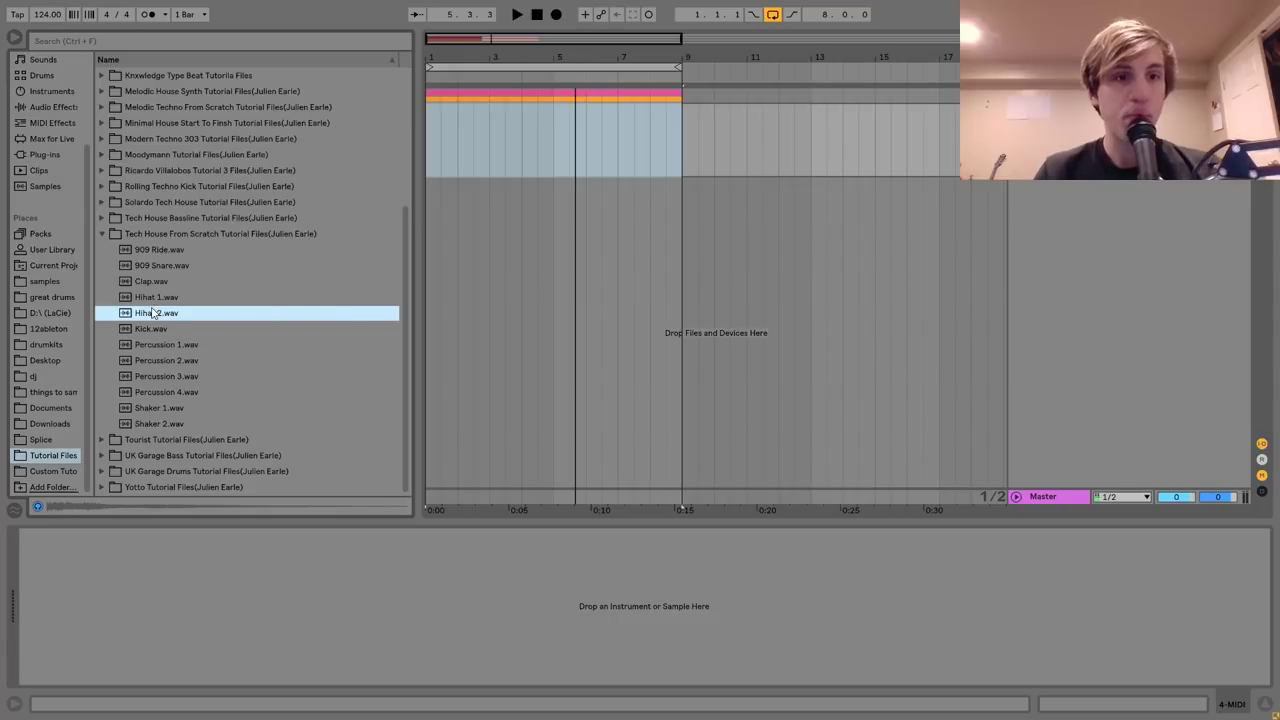
key("Down")
key("Down")
key("Down")
key("Down")
key("Down")
key("Down")
key("Down")
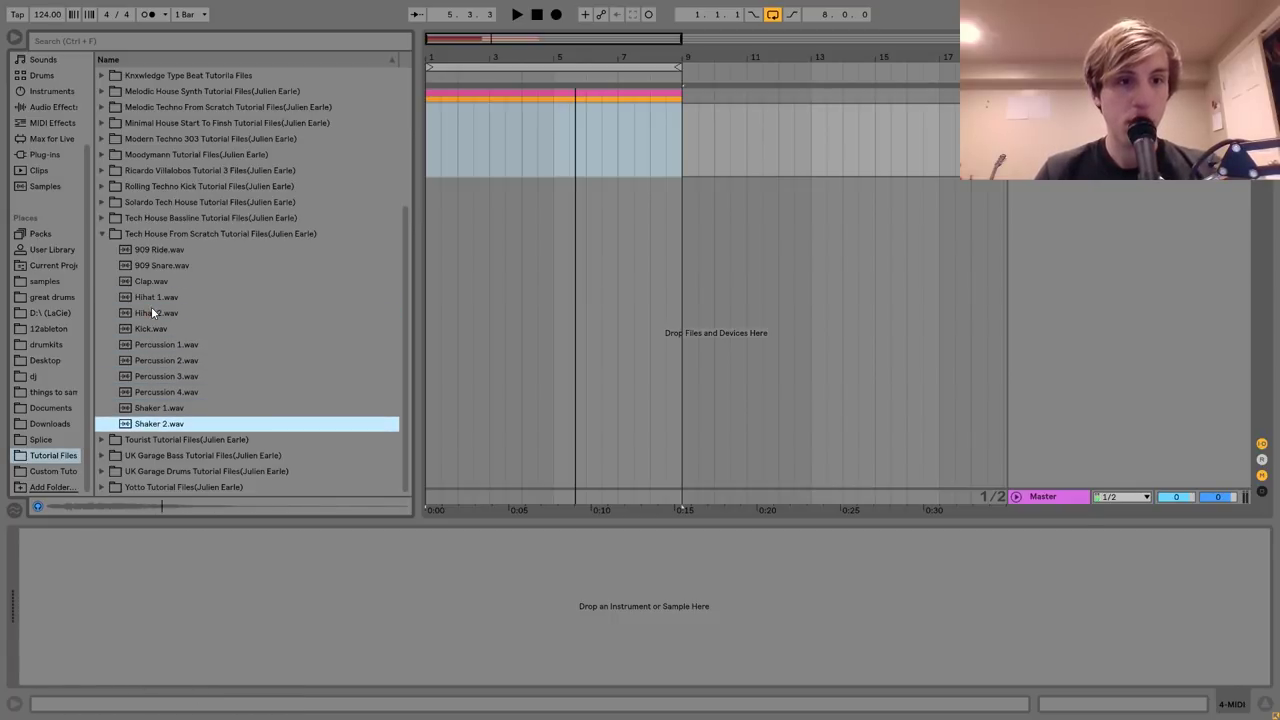
key("Up")
key("Return")
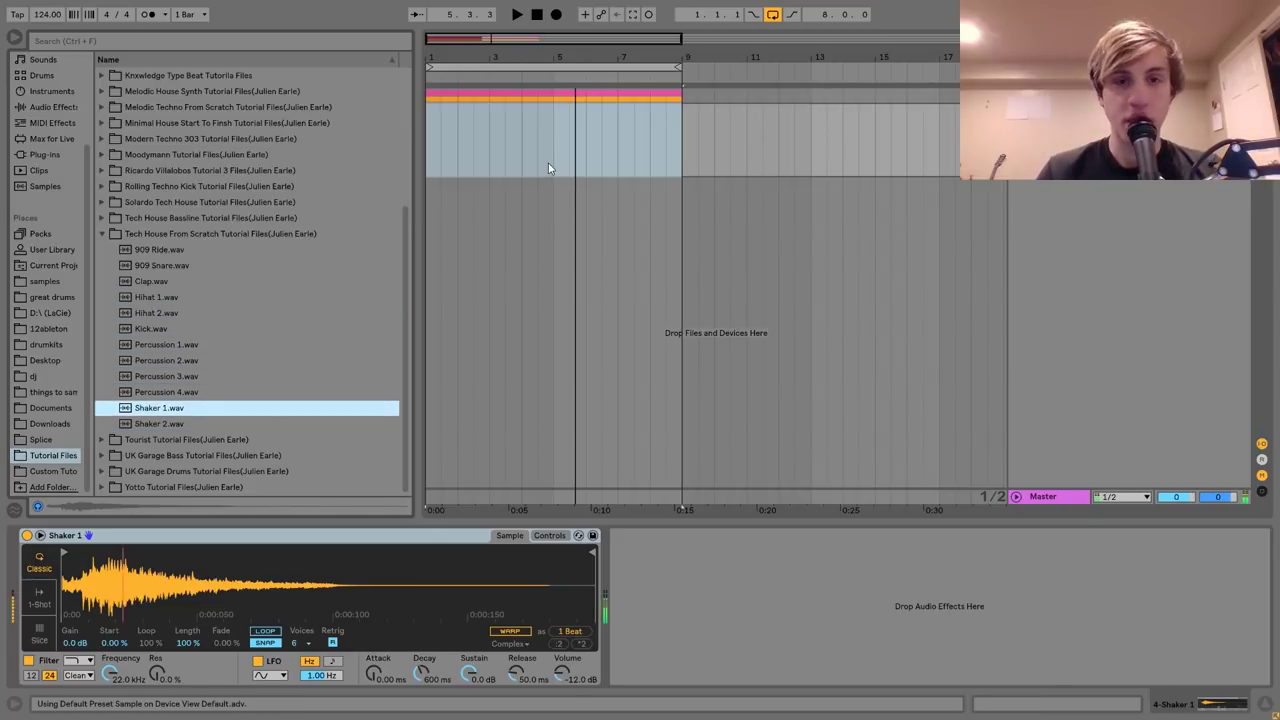
Insert a four-bar MIDI clip at bar 1 on the Shaker 1 track and fill it with sixteenth notes on C3.
left_click_drag(552, 168, 396, 160)
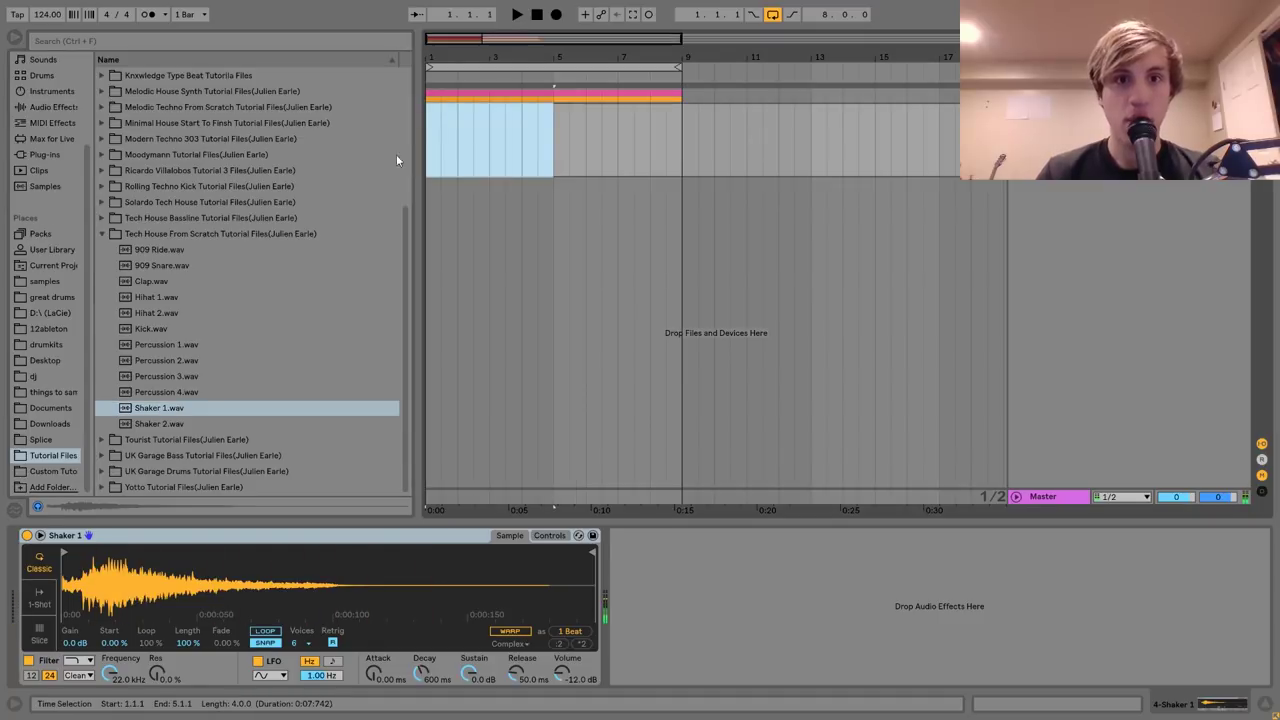
key("ctrl+shift+m")
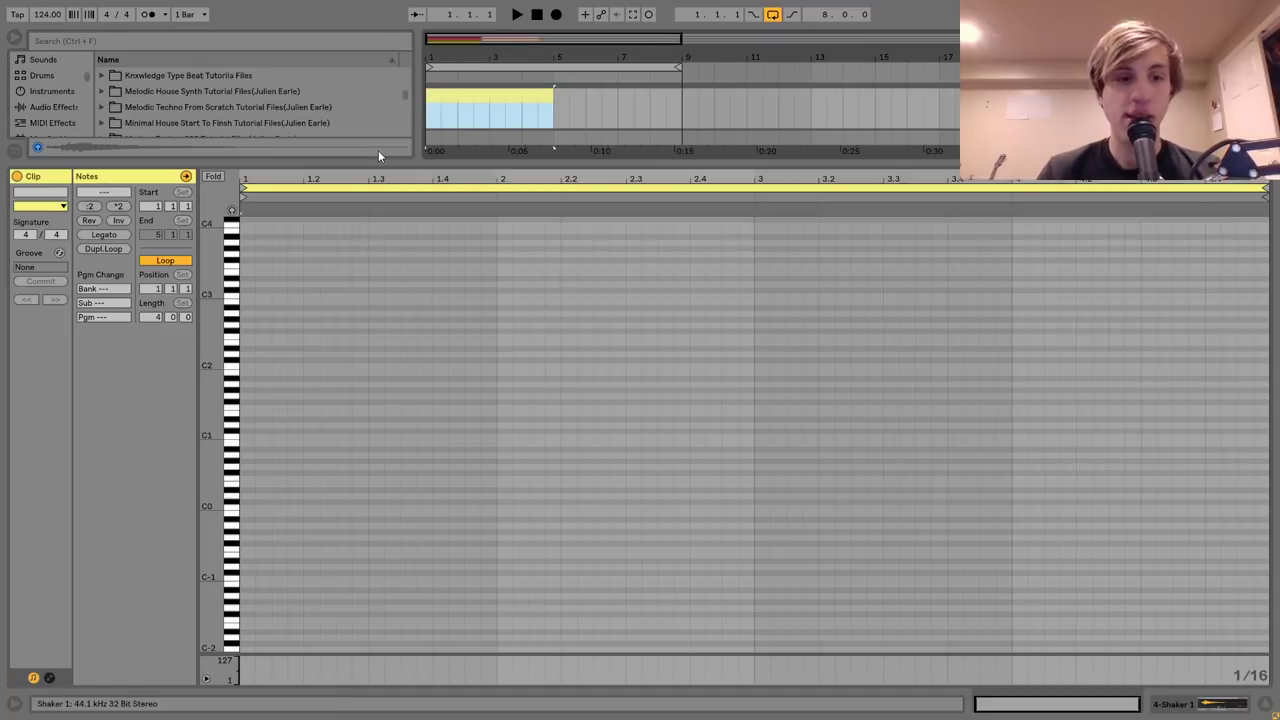
left_click(248, 298)
key("ctrl+d")
key("ctrl+d")
key("ctrl+d")
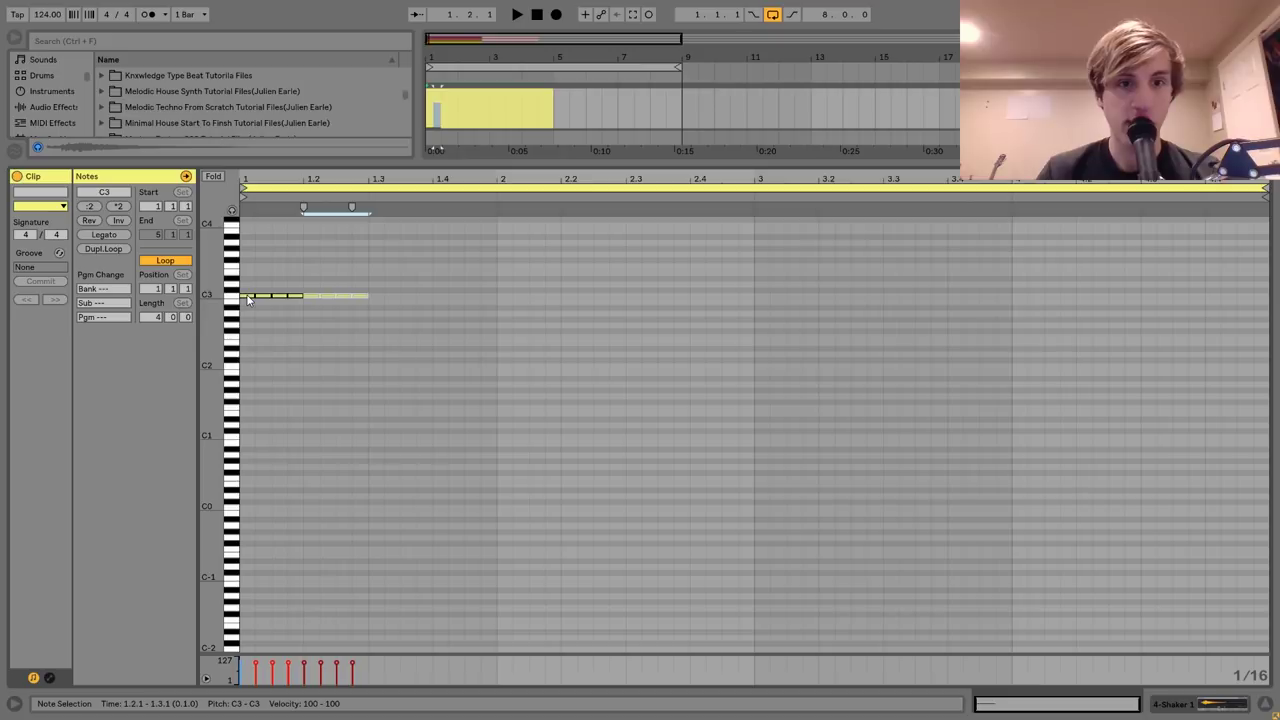
key("ctrl+a")
key("ctrl+d")
key("ctrl+a")
key("ctrl+d")
key("ctrl+a")
key("ctrl+d")
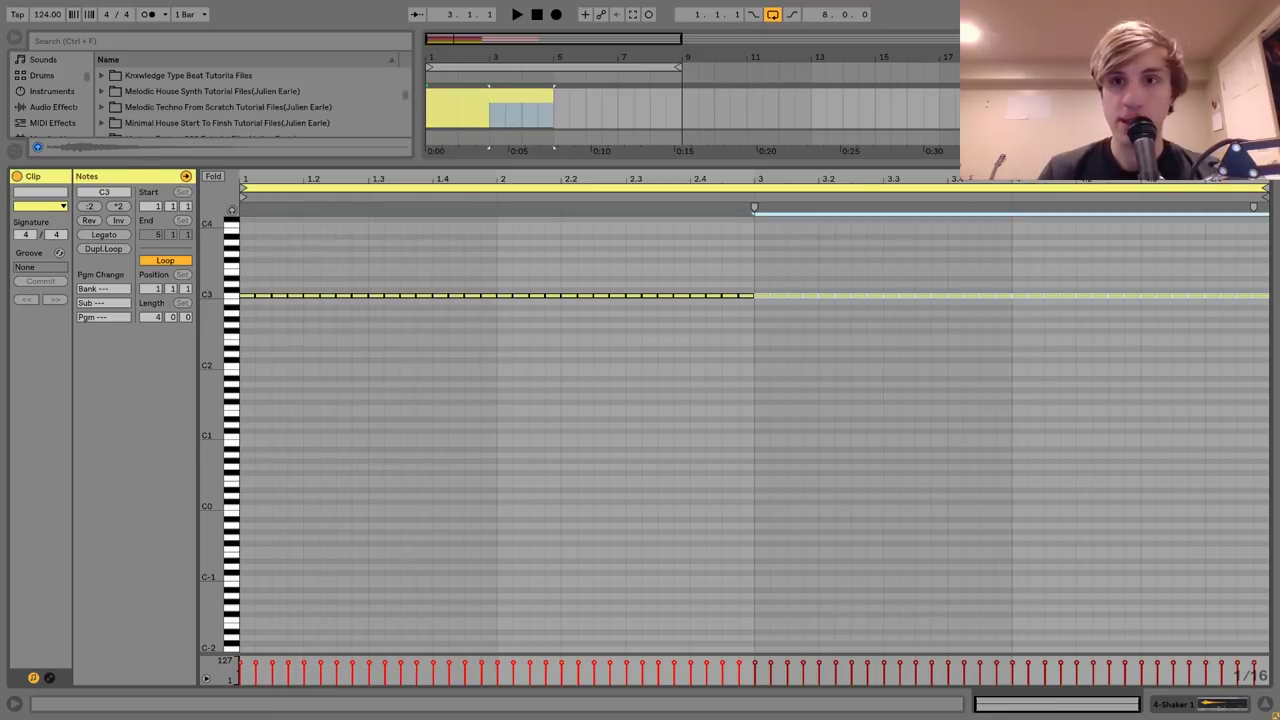
Extend the shaker clip to bar 9, trim the silence before the sample, and set the shaker track volume to -17.8 dB during playback.
key("shift+Tab")
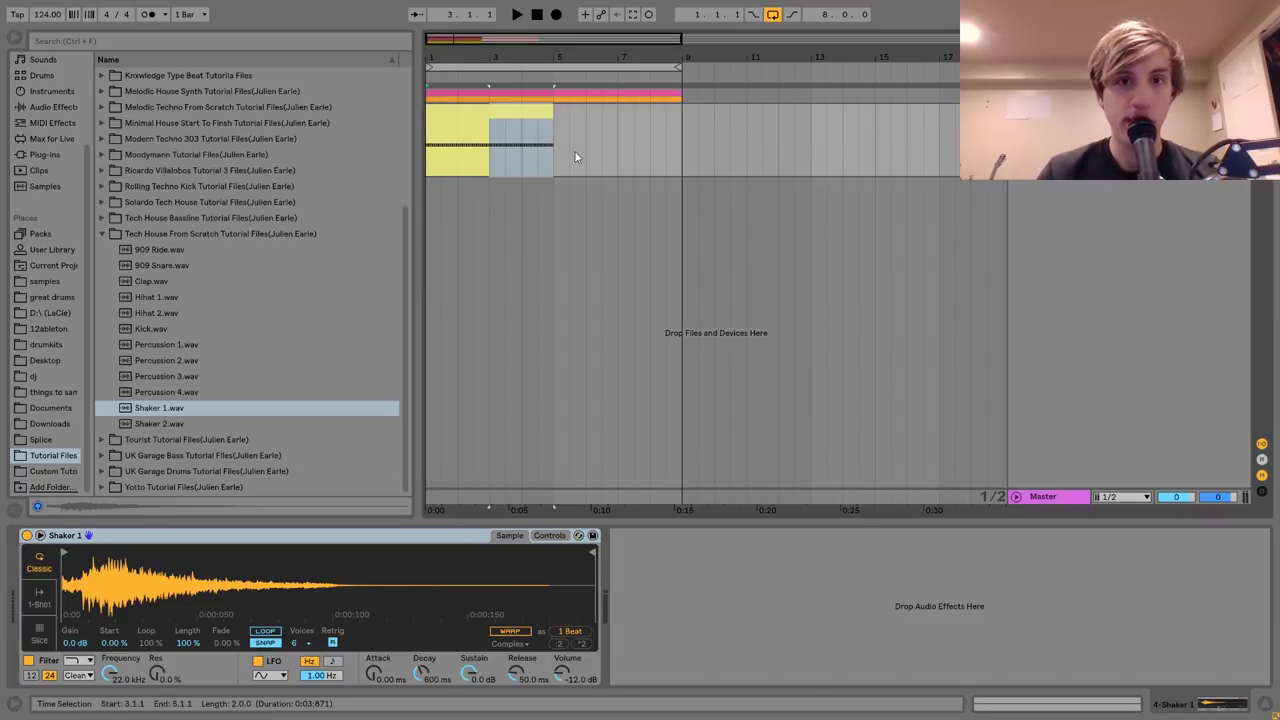
key("space")
left_click_drag(553, 111, 682, 111)
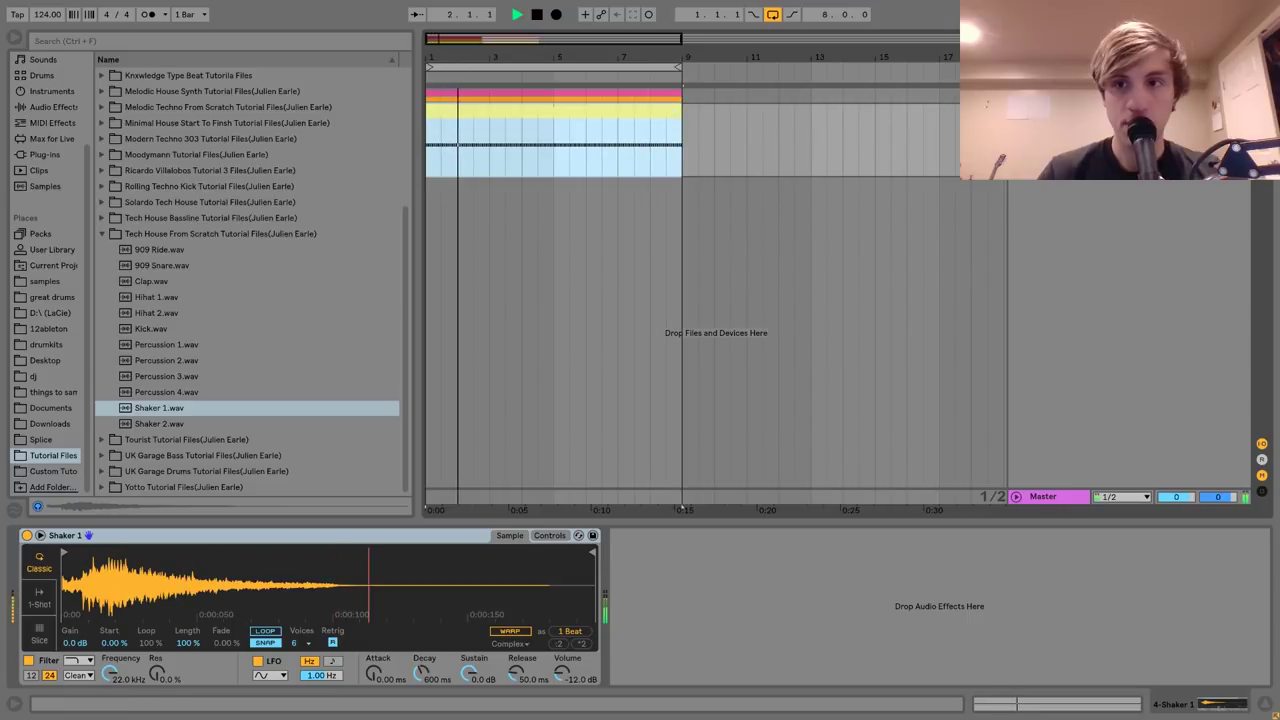
left_click_drag(1176, 127, 1176, 158)
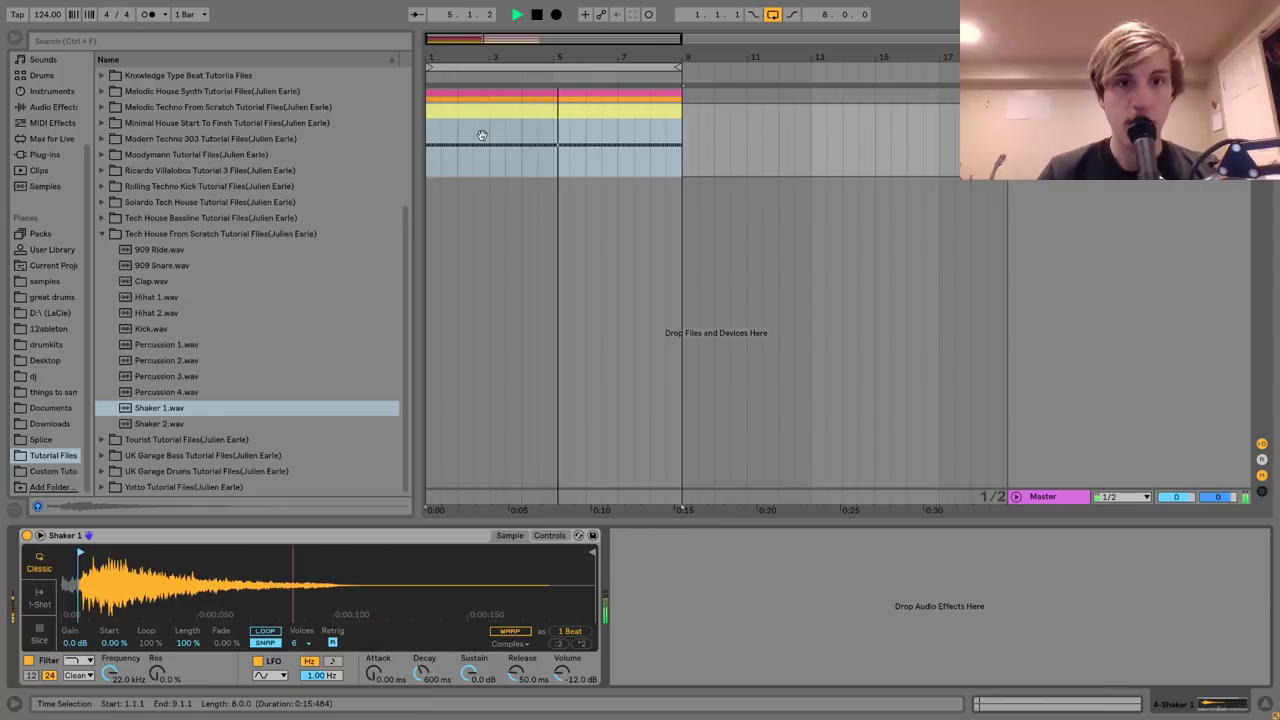
key("space")
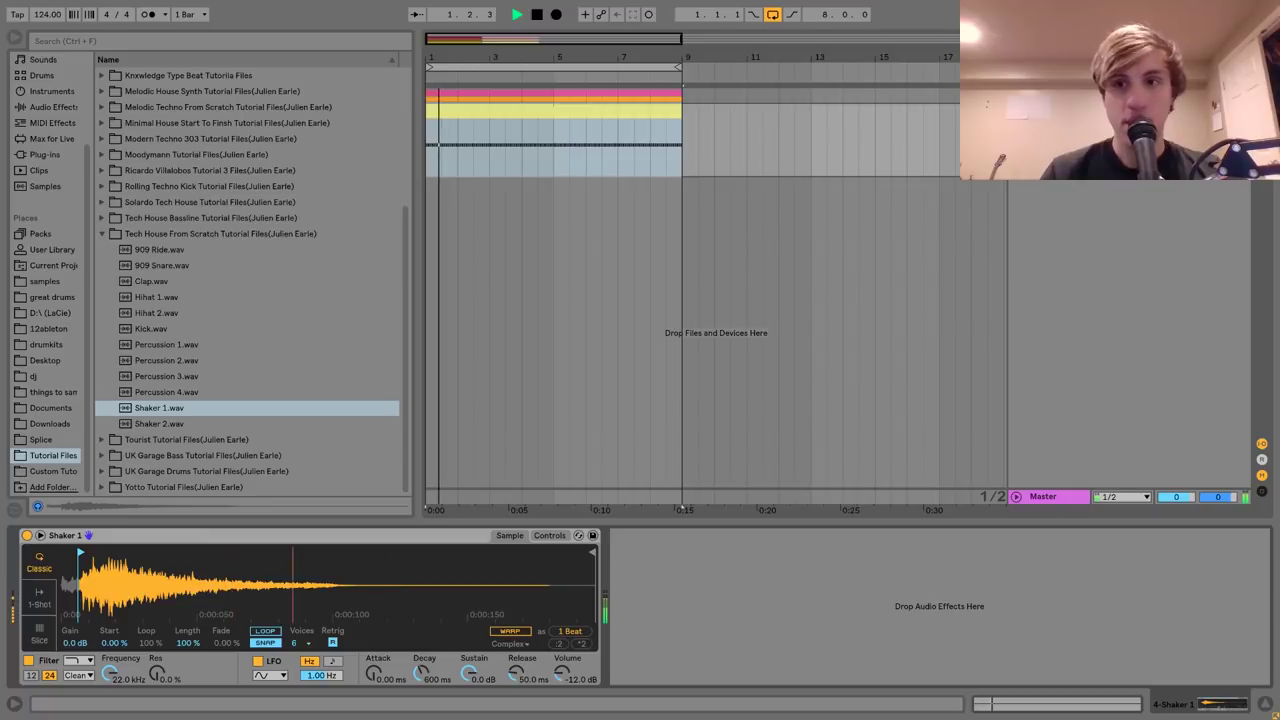
key("space")
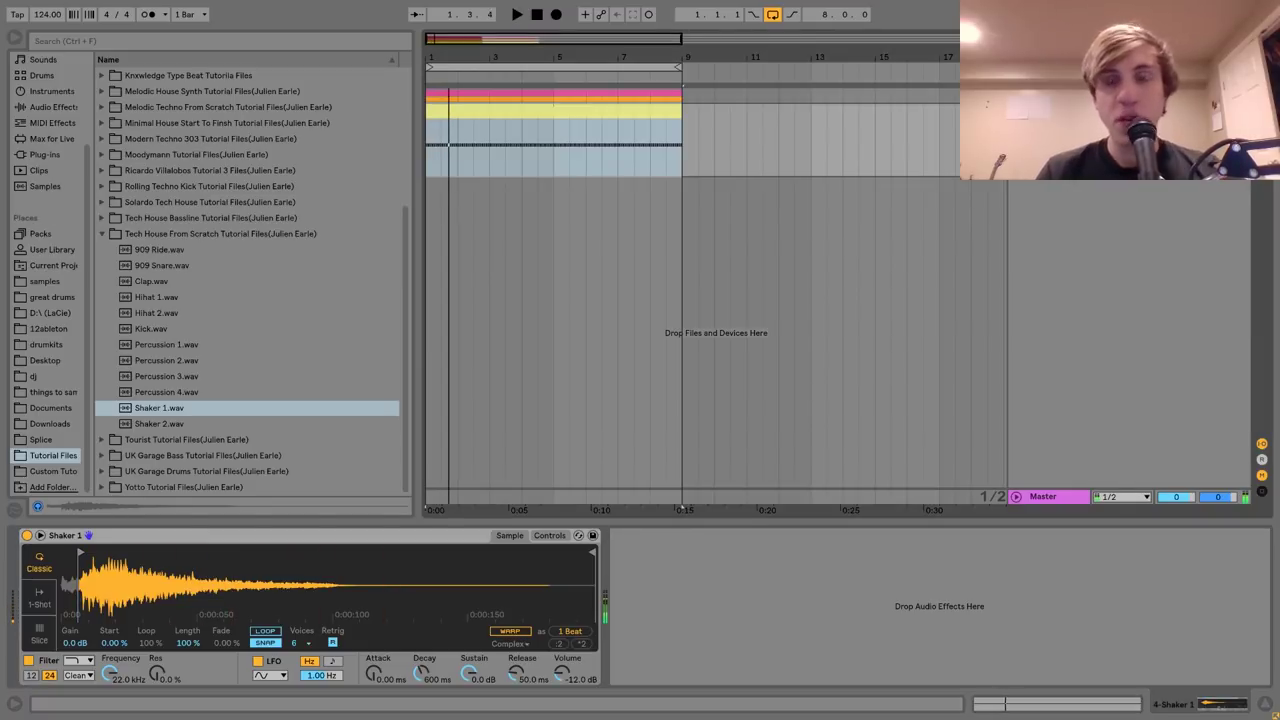
Trim the starts of the second and fourth sixteenth notes in the shaker clip's first beat so they play slightly late.
double_click(508, 113)
left_click(264, 295)
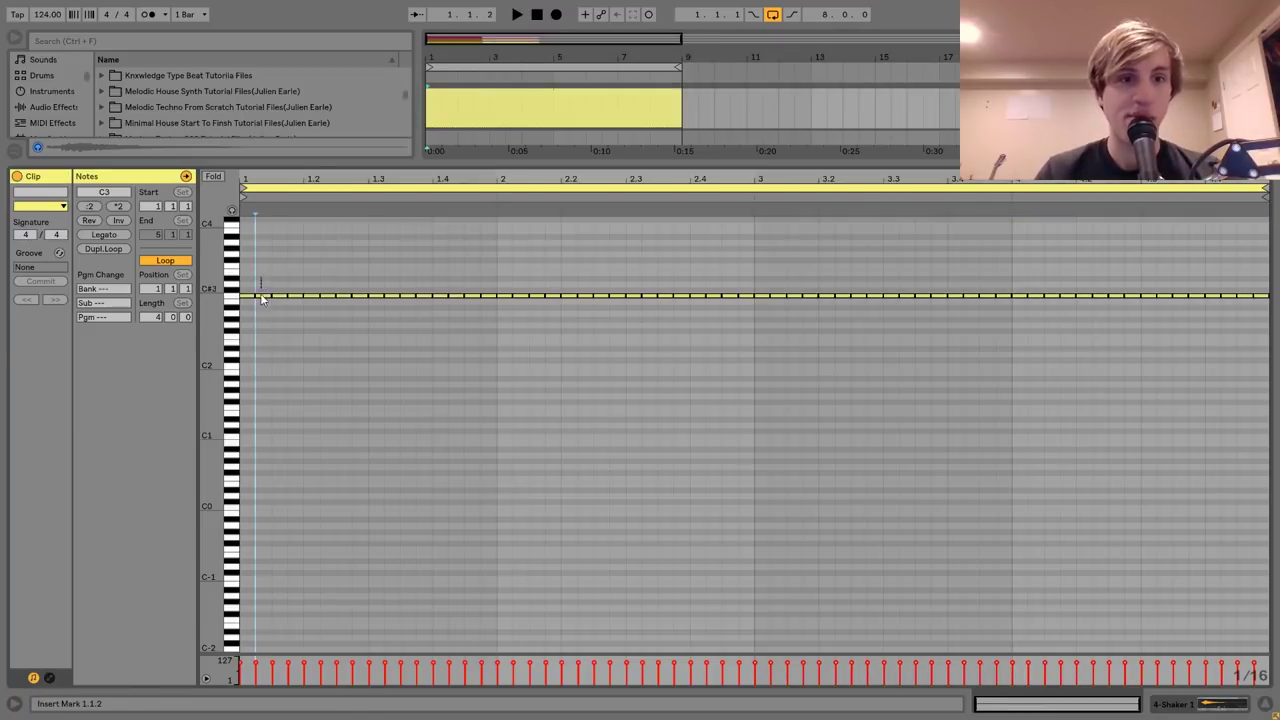
left_click(294, 295, "shift")
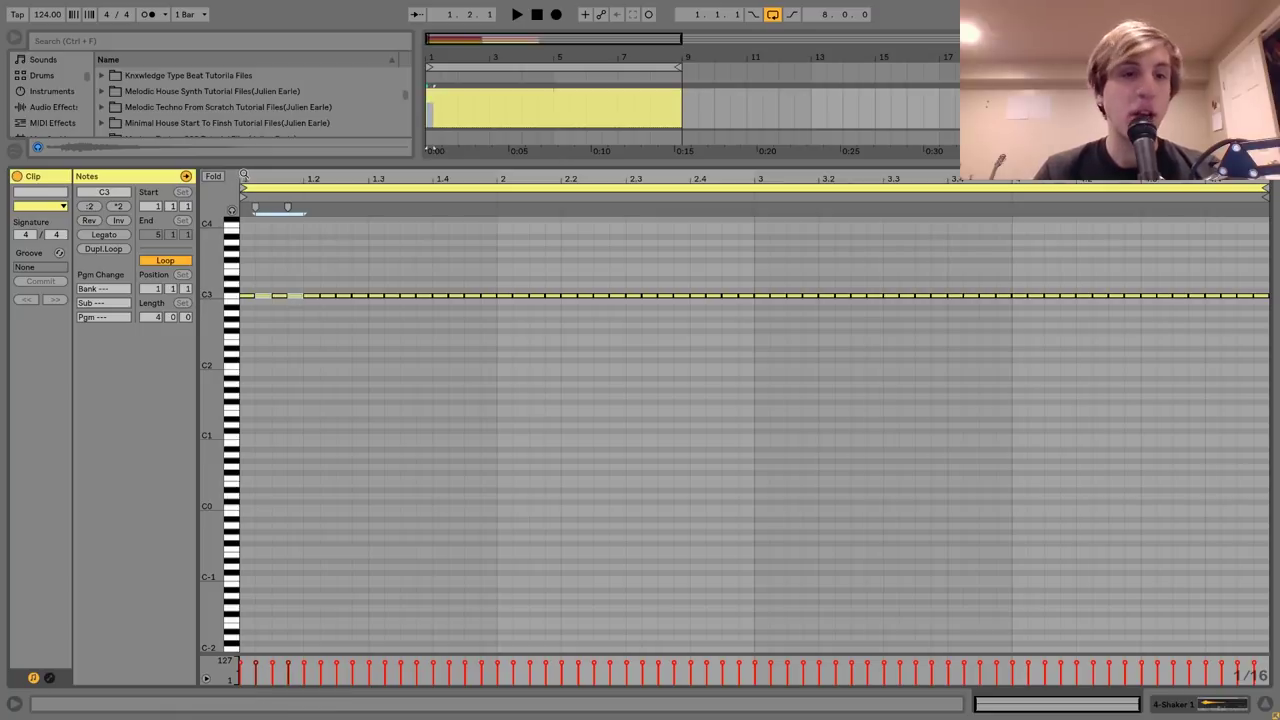
left_click_drag(246, 178, 246, 198)
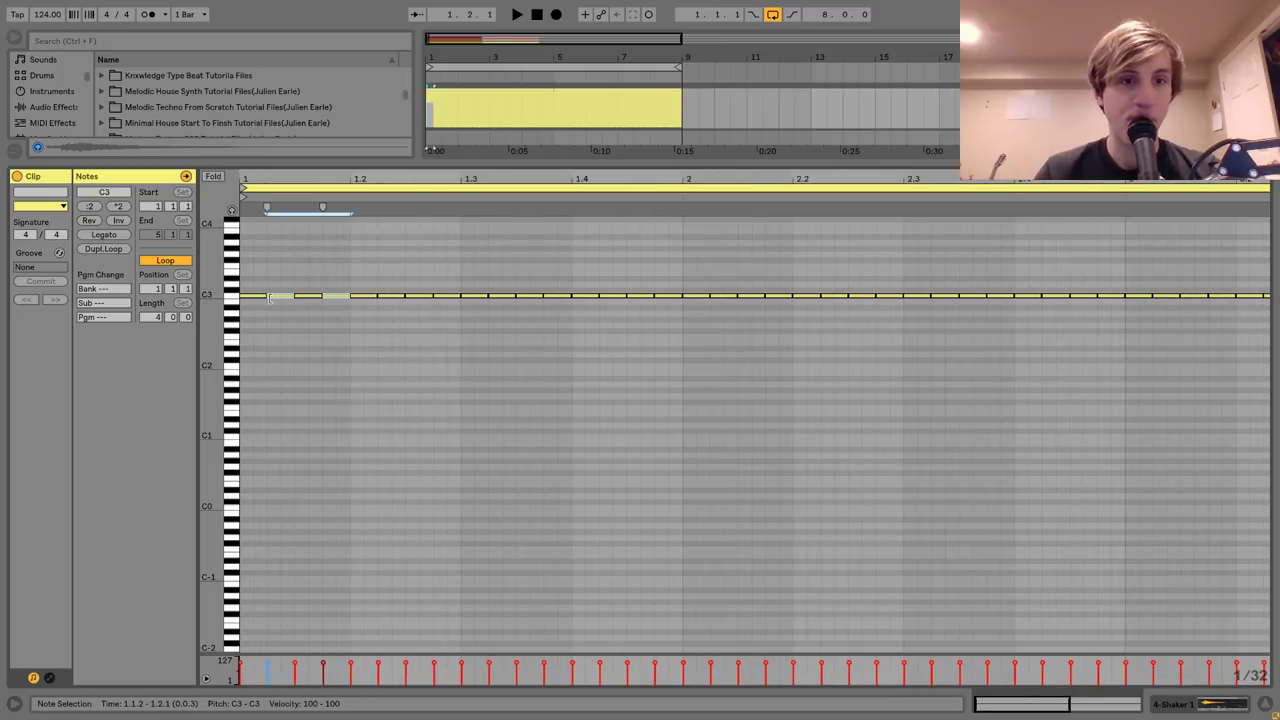
left_click_drag(267, 297, 271, 297)
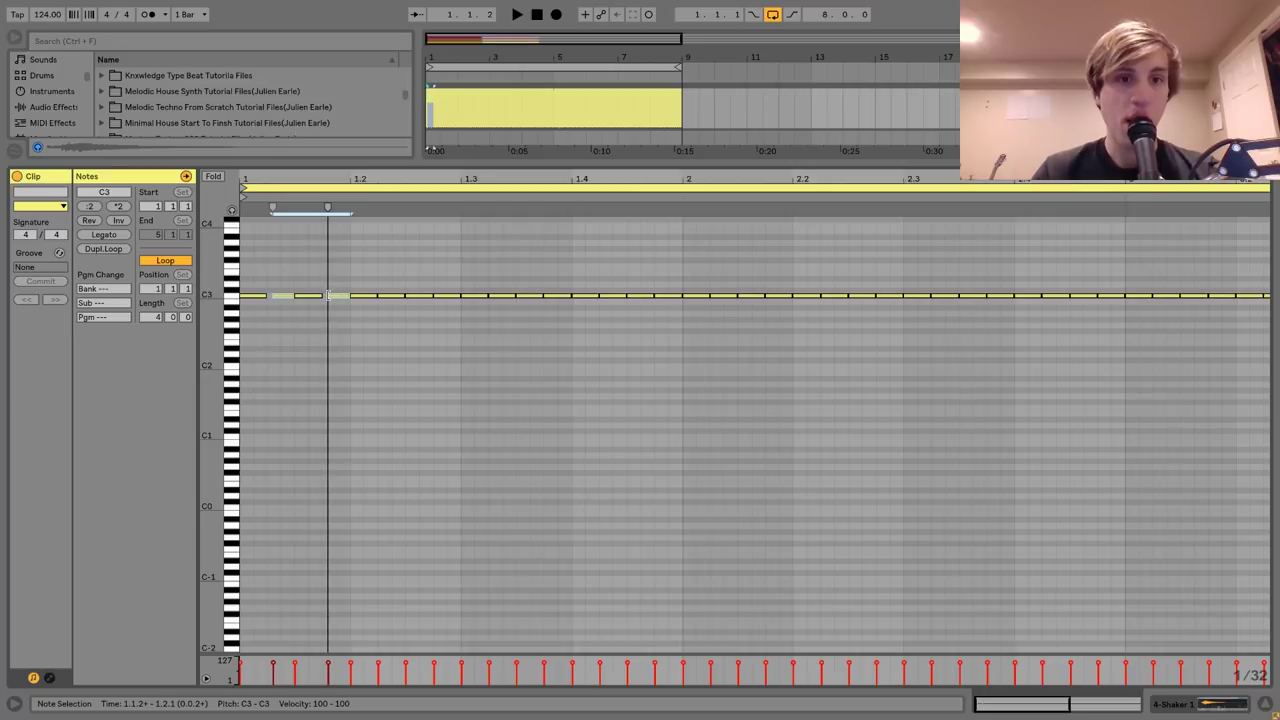
left_click(363, 283)
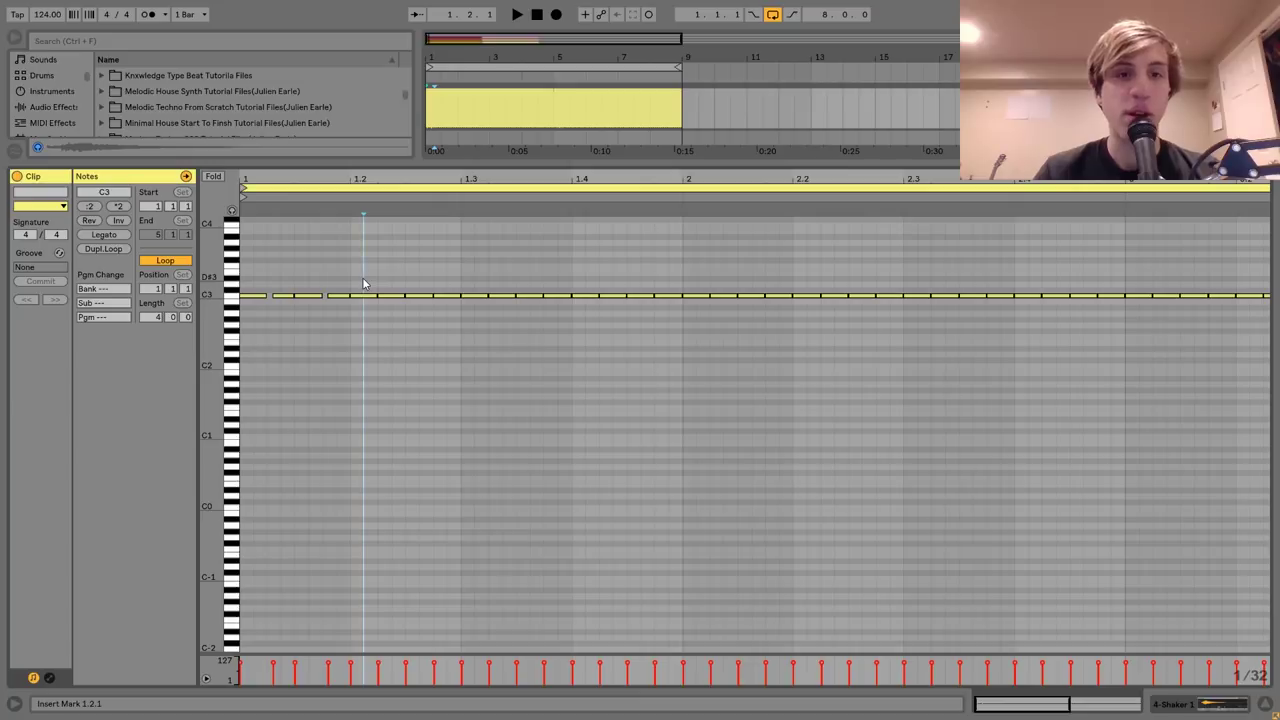
Delete the shaker notes after the first beat and duplicate the swung beat across all four bars of the clip.
left_click_drag(361, 187, 313, 179)
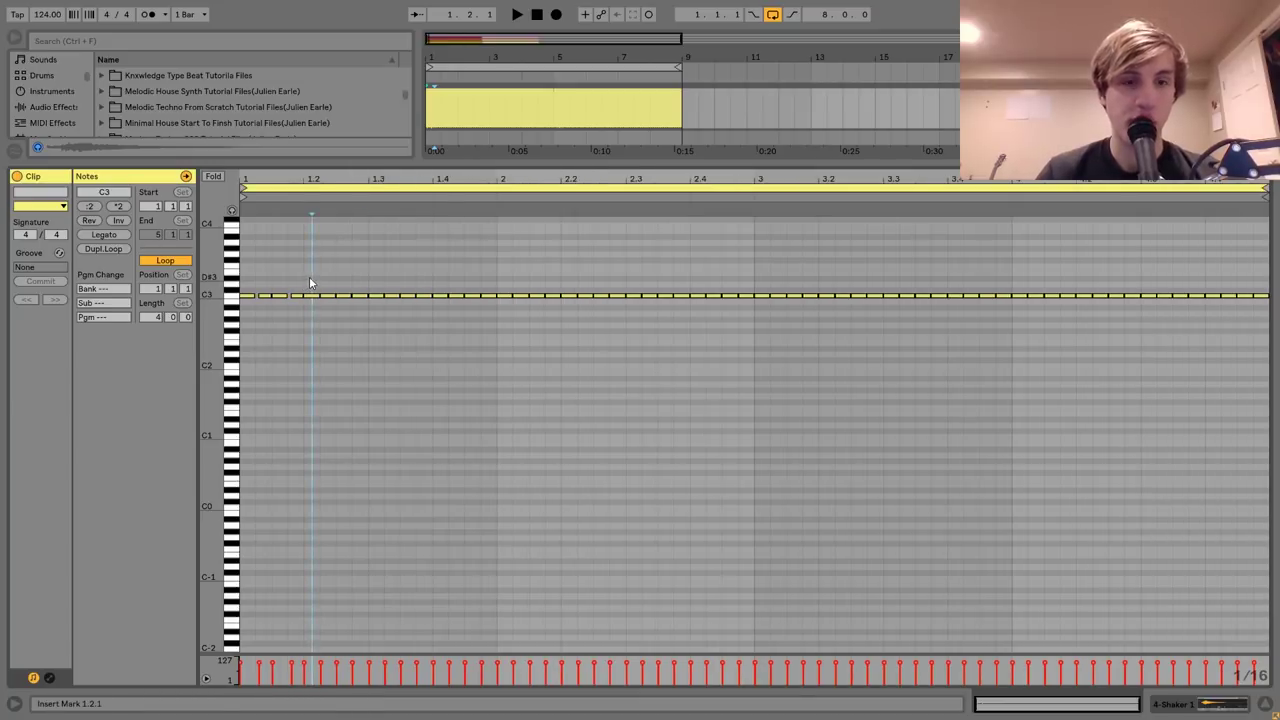
left_click_drag(309, 278, 1264, 434)
key("Delete")
key("ctrl+a")
key("ctrl+d")
key("ctrl+a")
key("ctrl+d")
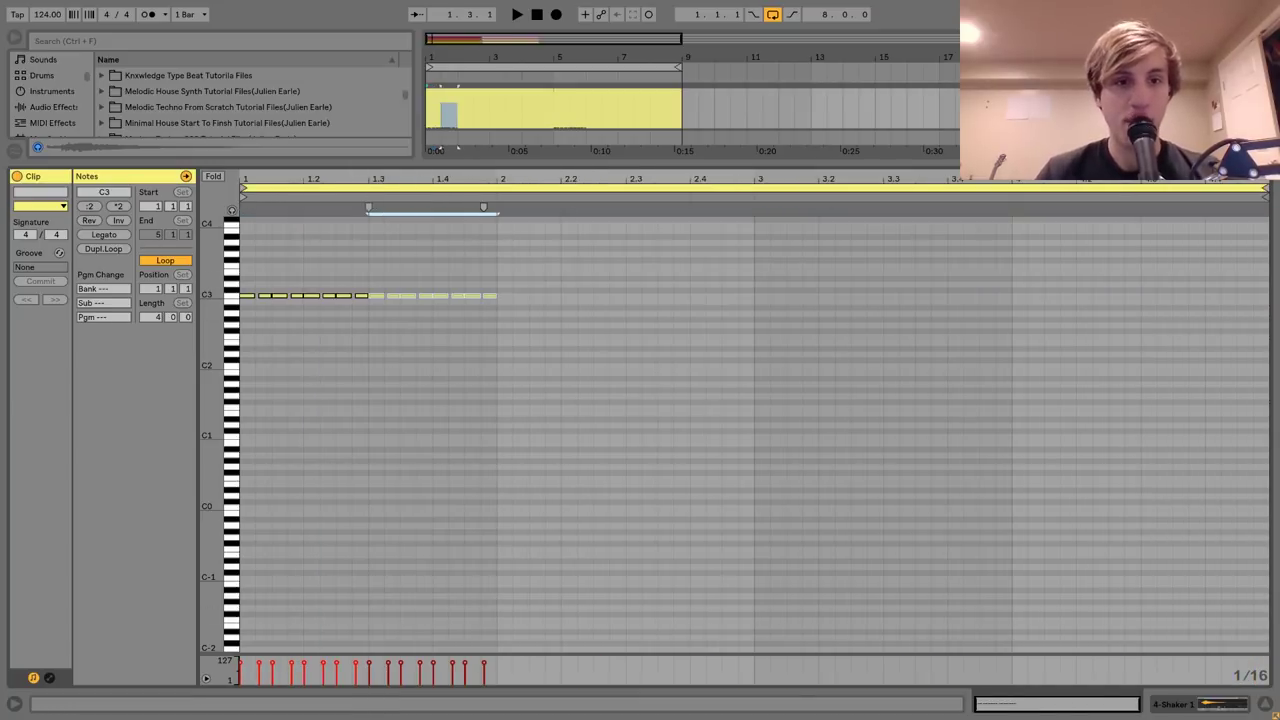
key("ctrl+d")
key("ctrl+a")
key("ctrl+d")
key("space")
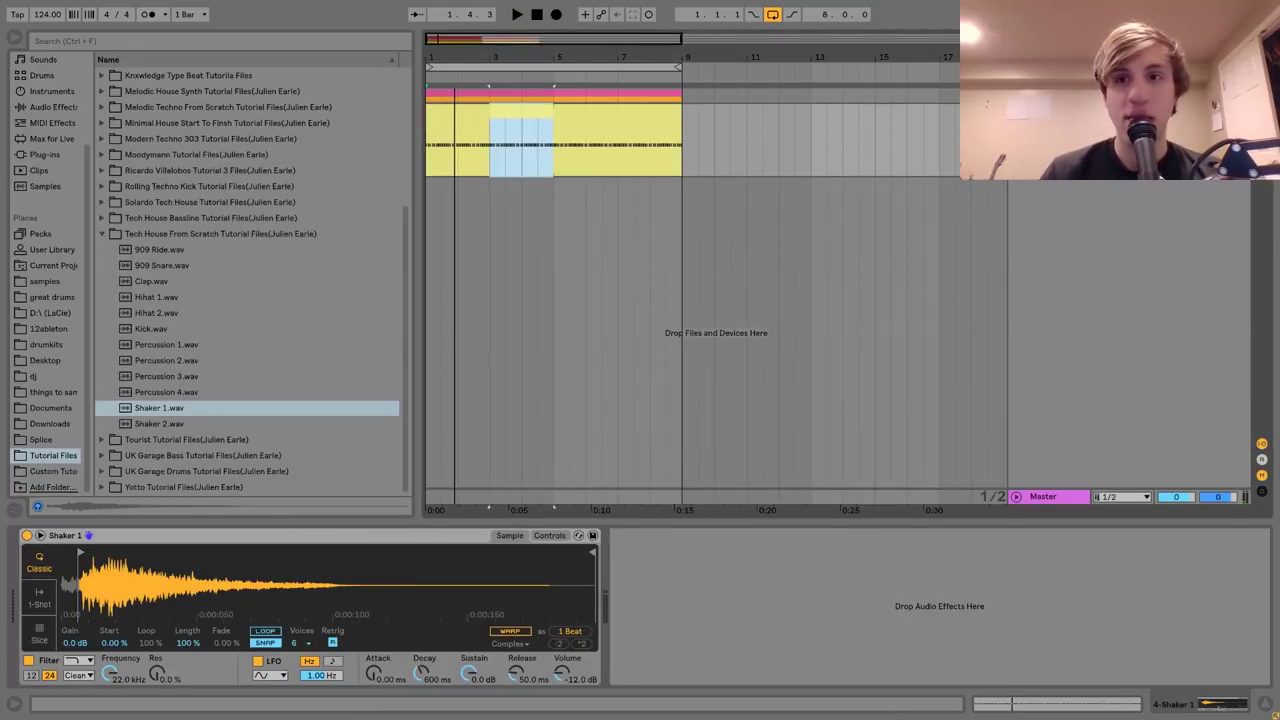
Trim the starts of the off-beat sixteenth notes in the Operator bass clip's first two bars so they match the shaker's swing.
left_click(1016, 96)
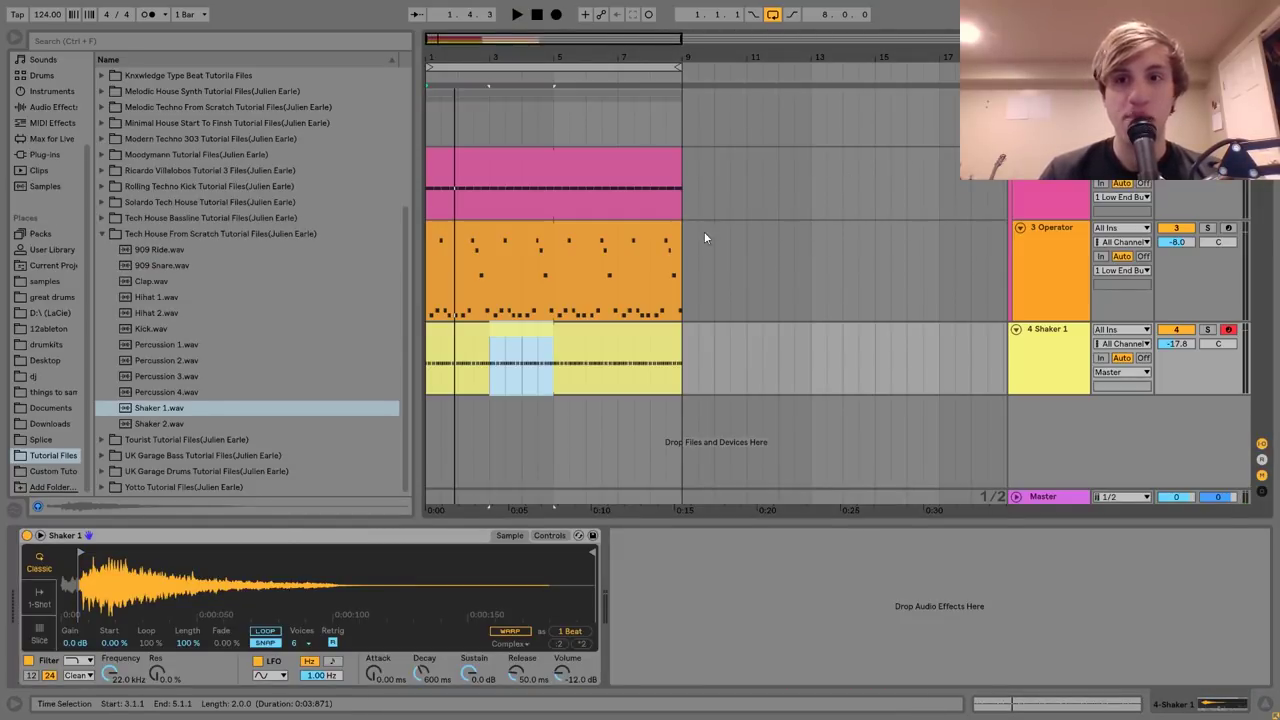
double_click(597, 237)
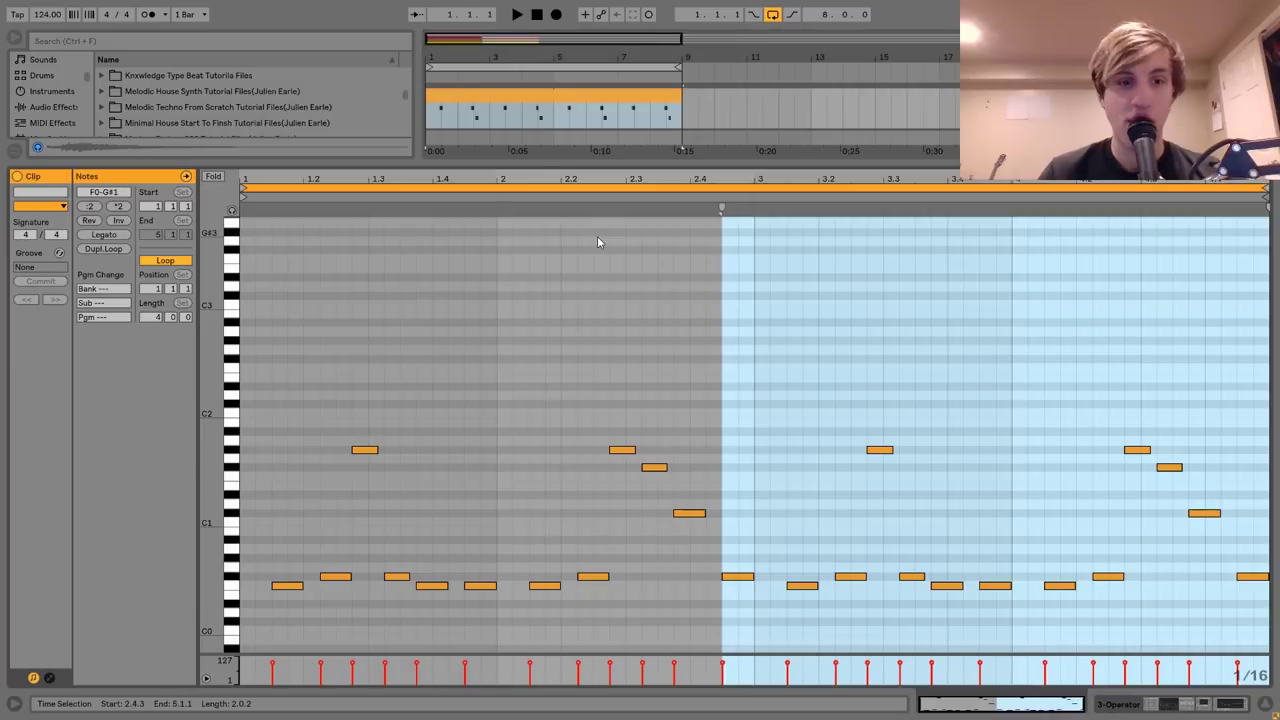
left_click(336, 578)
left_click_drag(350, 507, 362, 376)
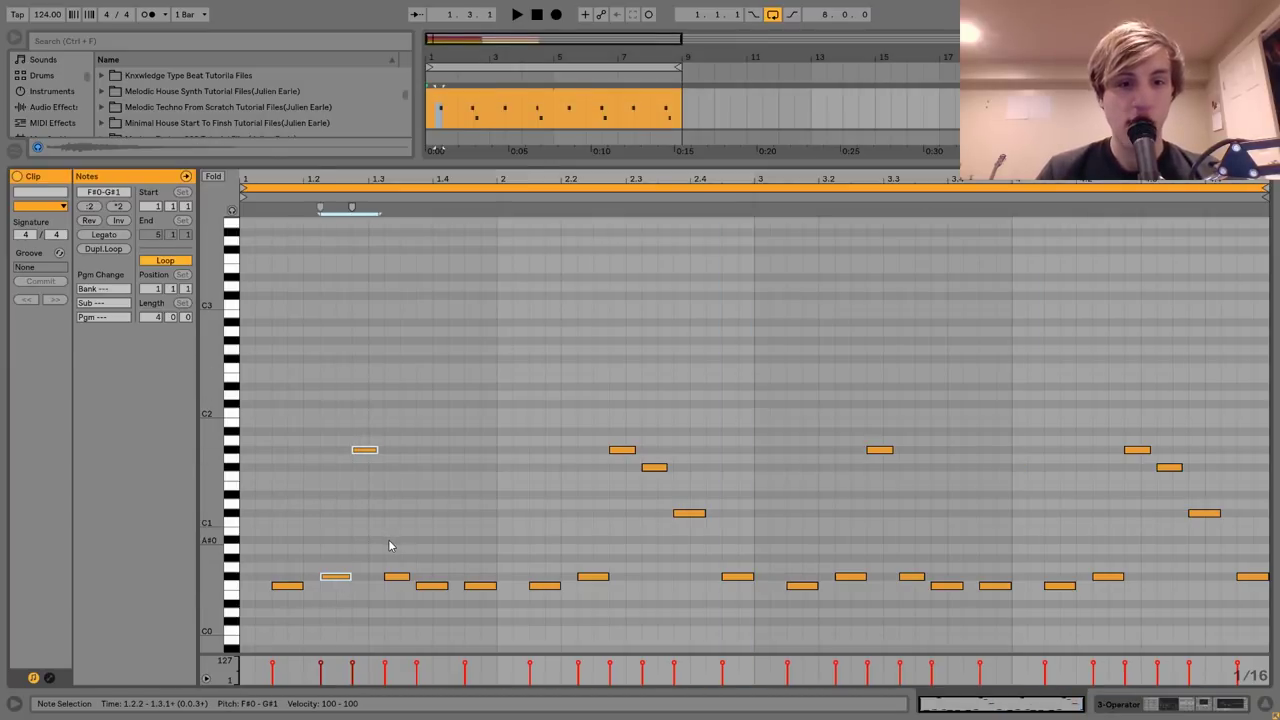
left_click_drag(408, 576, 435, 608)
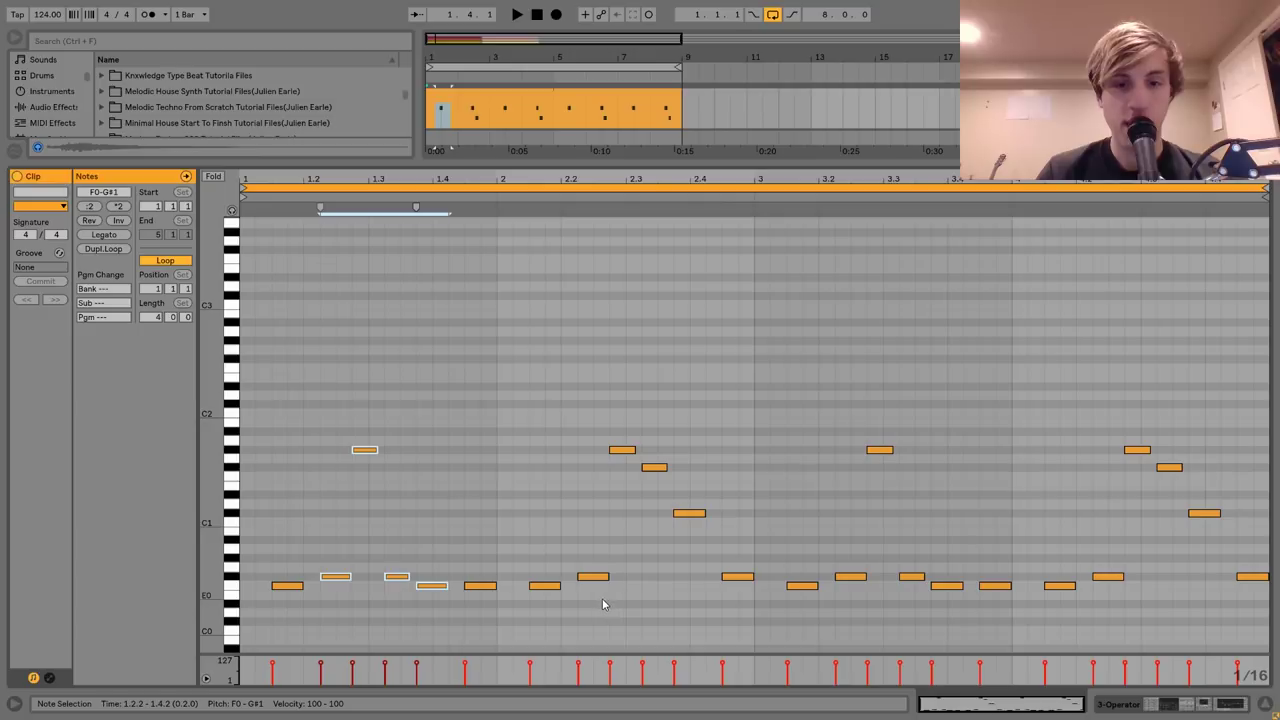
left_click_drag(608, 492, 619, 410)
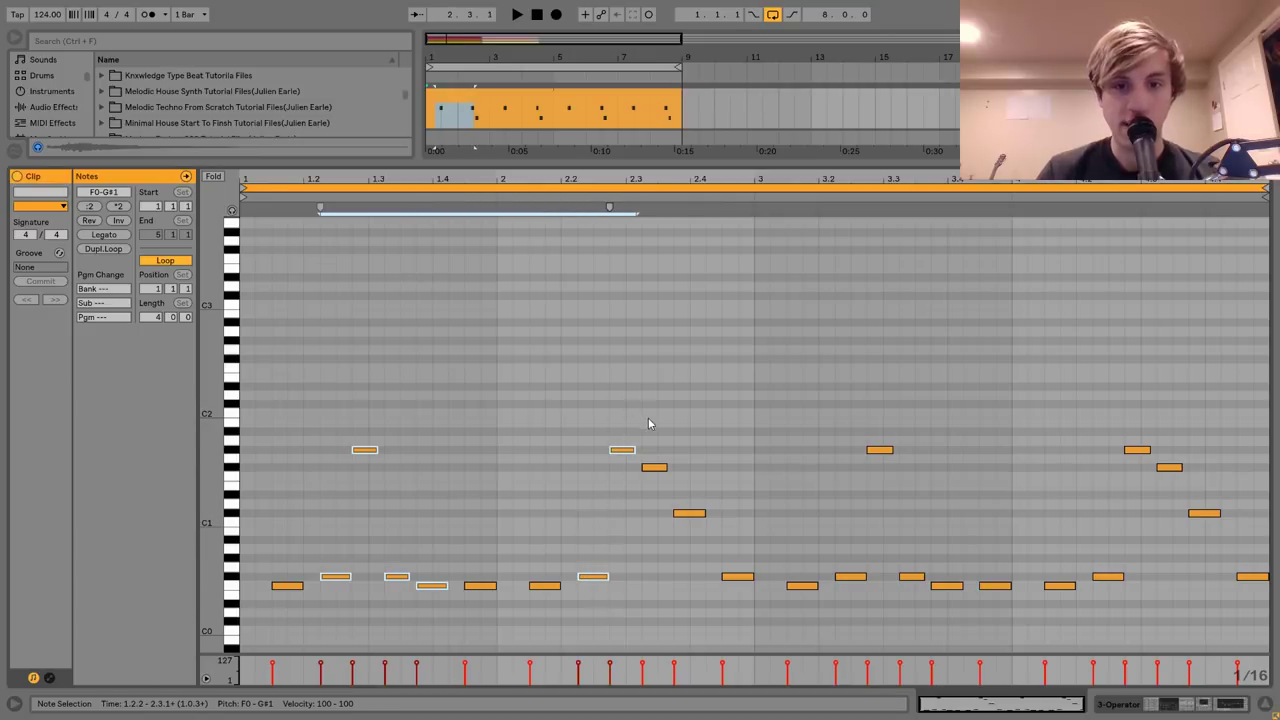
left_click_drag(660, 479, 662, 504)
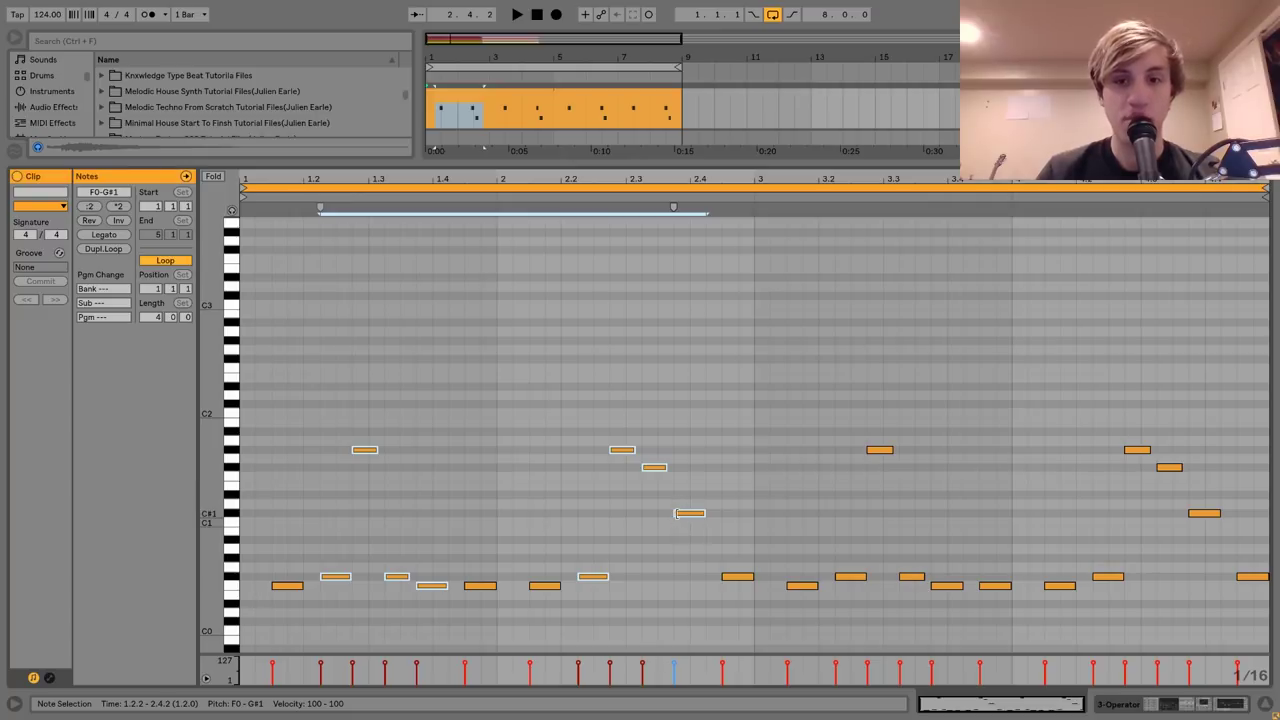
left_click_drag(675, 513, 680, 516)
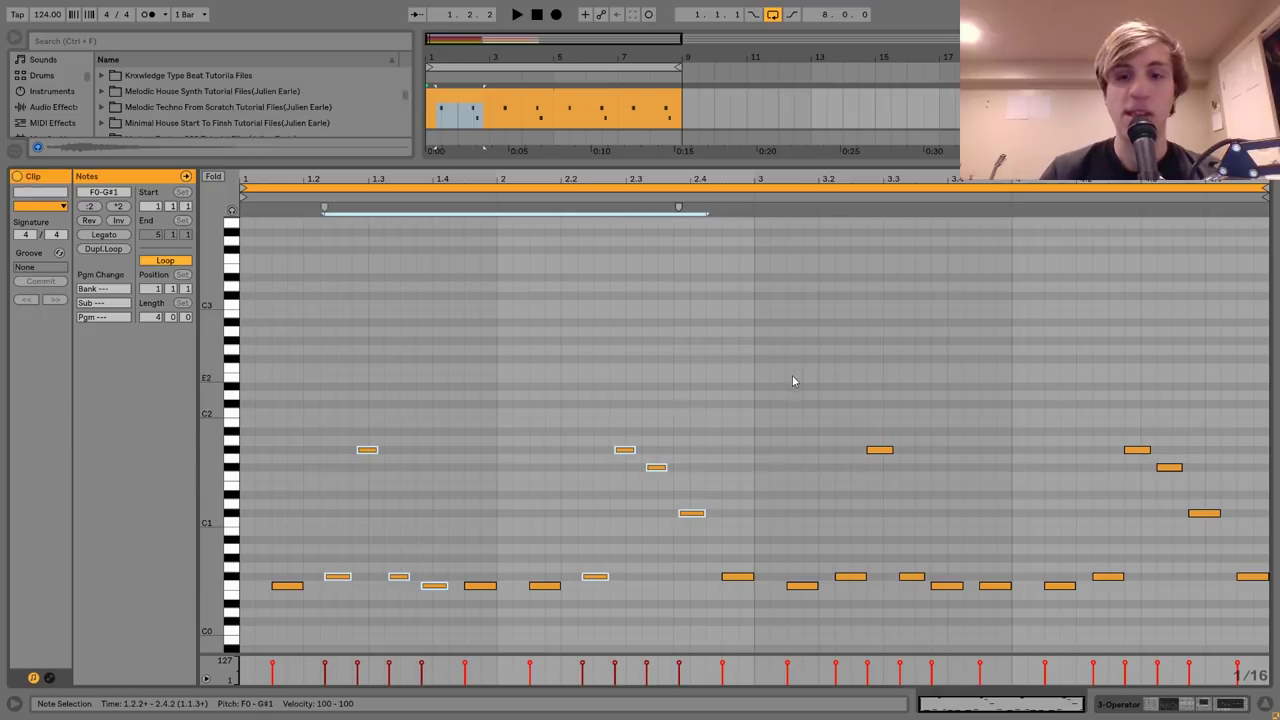
Duplicate the swung two-bar bass pattern over bars 3 and 4, and set the Operator track volume to -7.9 dB.
key("ctrl+d")
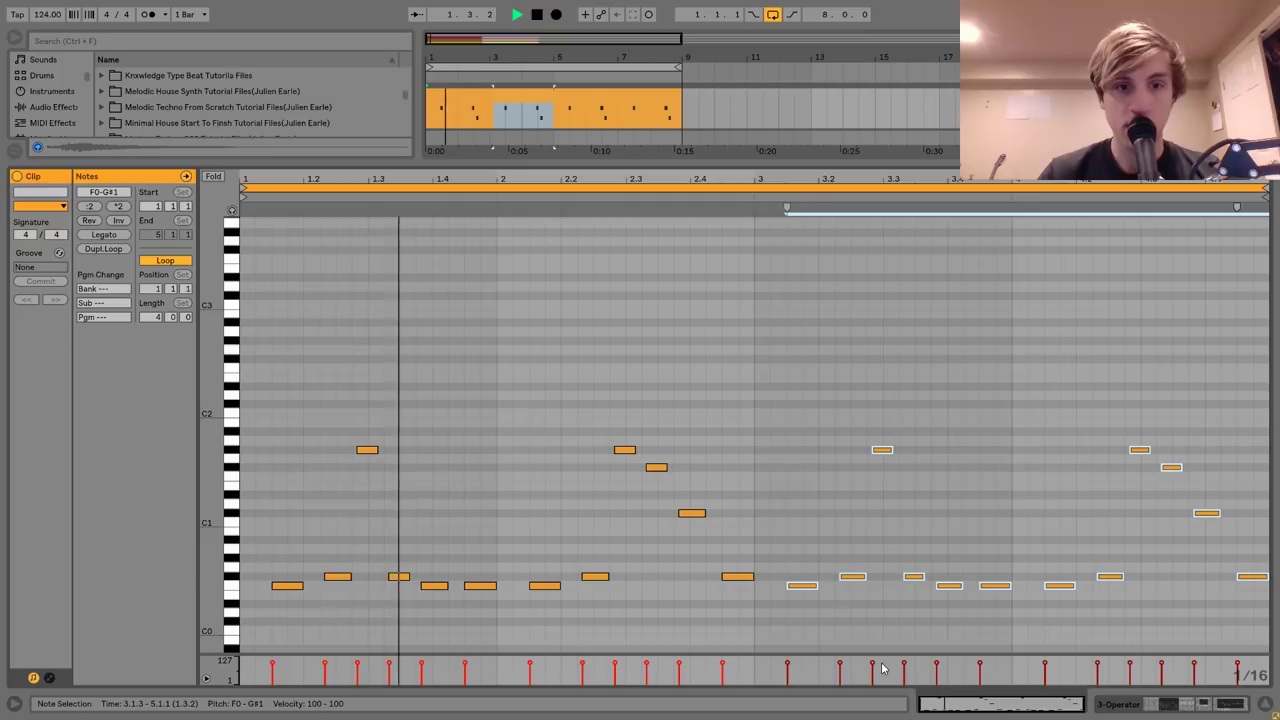
left_click(1187, 710)
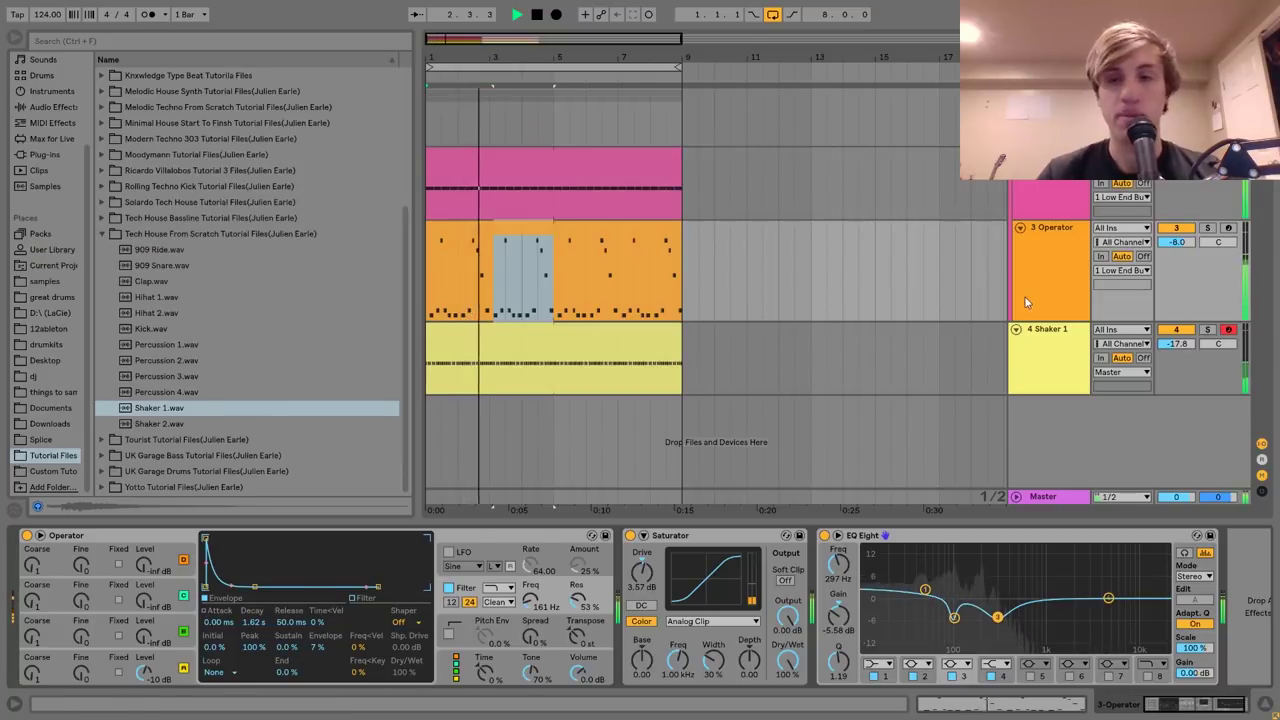
mouse_move(1181, 246)
left_mouse_down()
mouse_move(1181, 230)
mouse_move(1181, 259)
left_mouse_up()
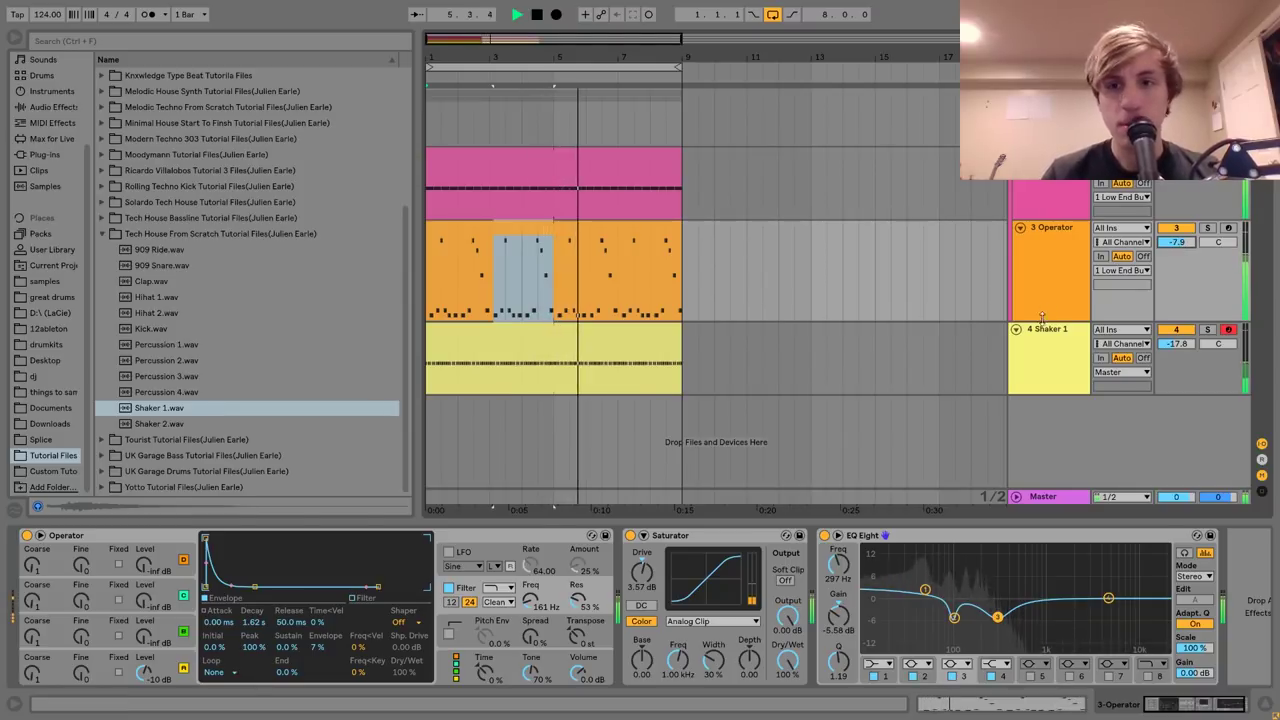
Set the shaker Simpler's sustain to -inf dB, release to 60.0 s and decay to 908 ms, and move the sample start slightly later.
left_click(1188, 344)
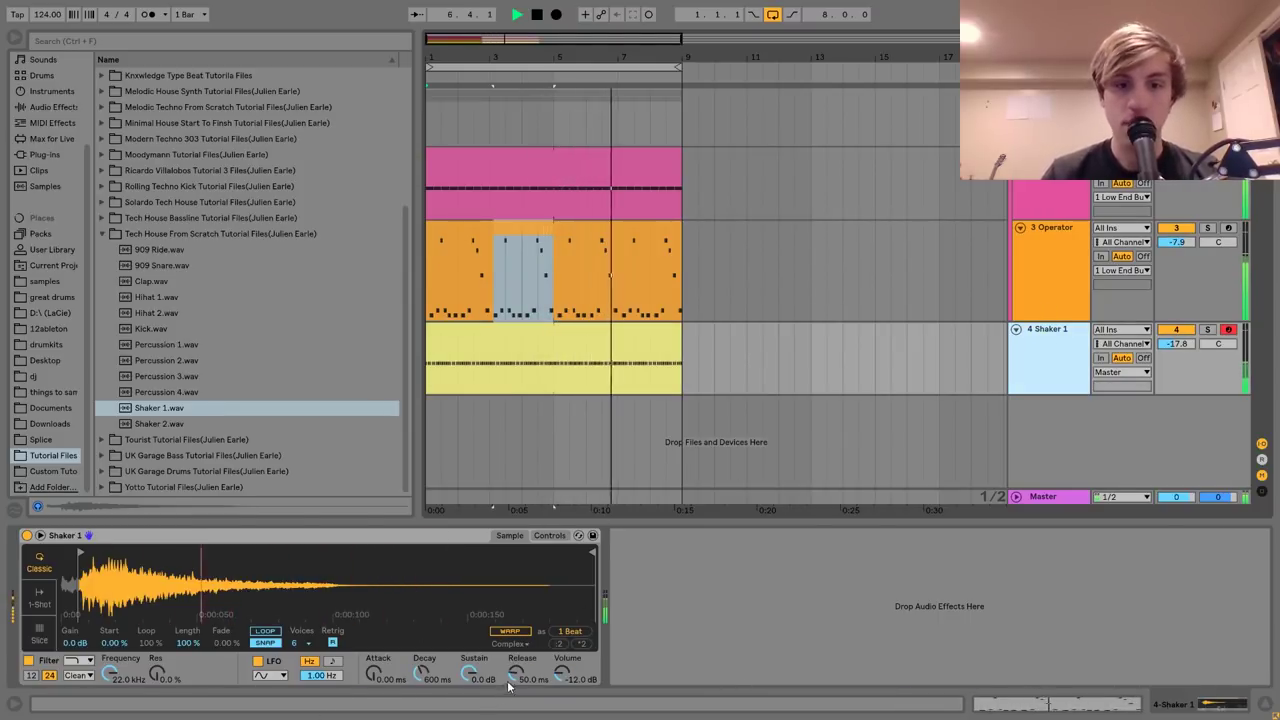
left_click_drag(516, 676, 466, 715)
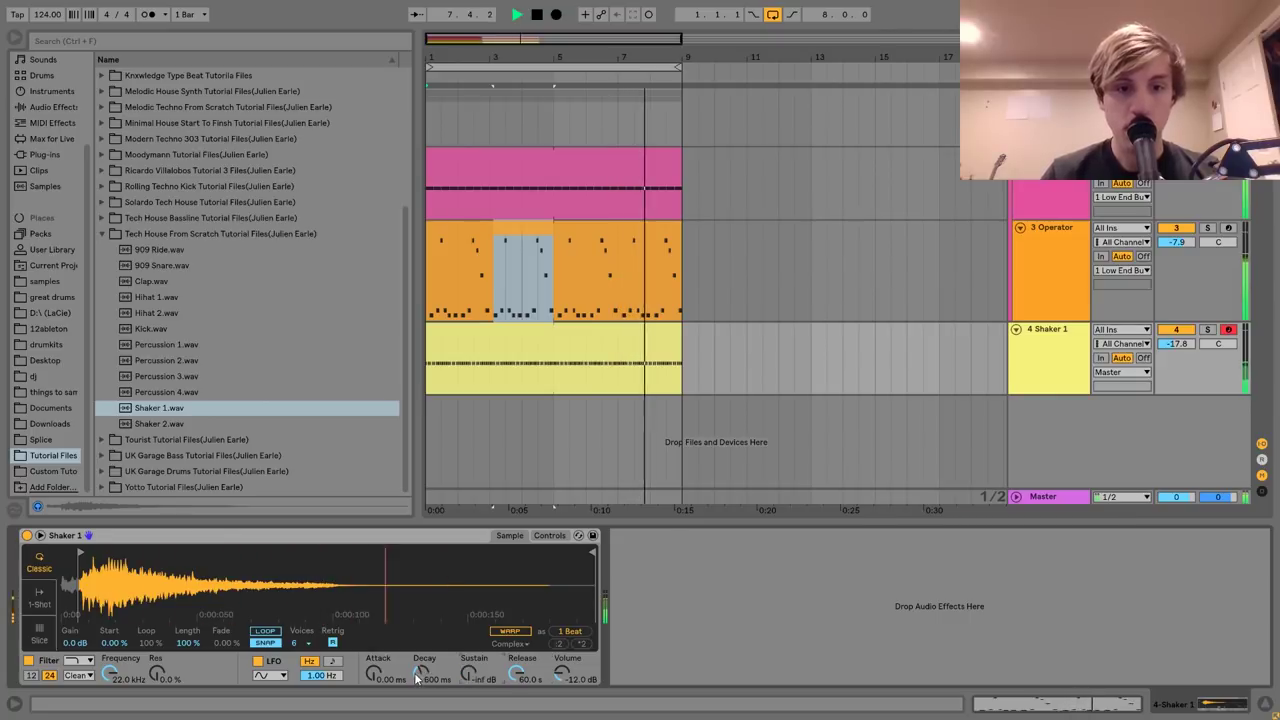
left_click_drag(422, 676, 422, 662)
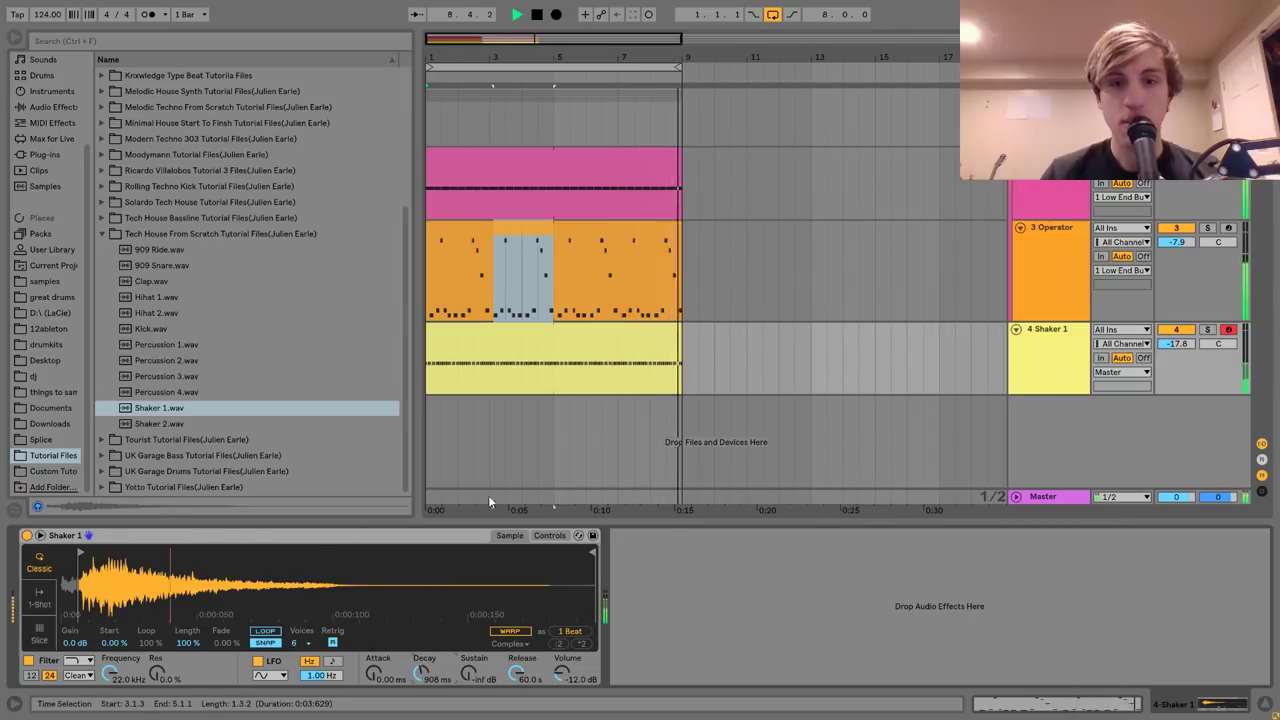
mouse_move(83, 552)
left_mouse_down()
mouse_move(62, 554)
mouse_move(84, 553)
left_mouse_up()
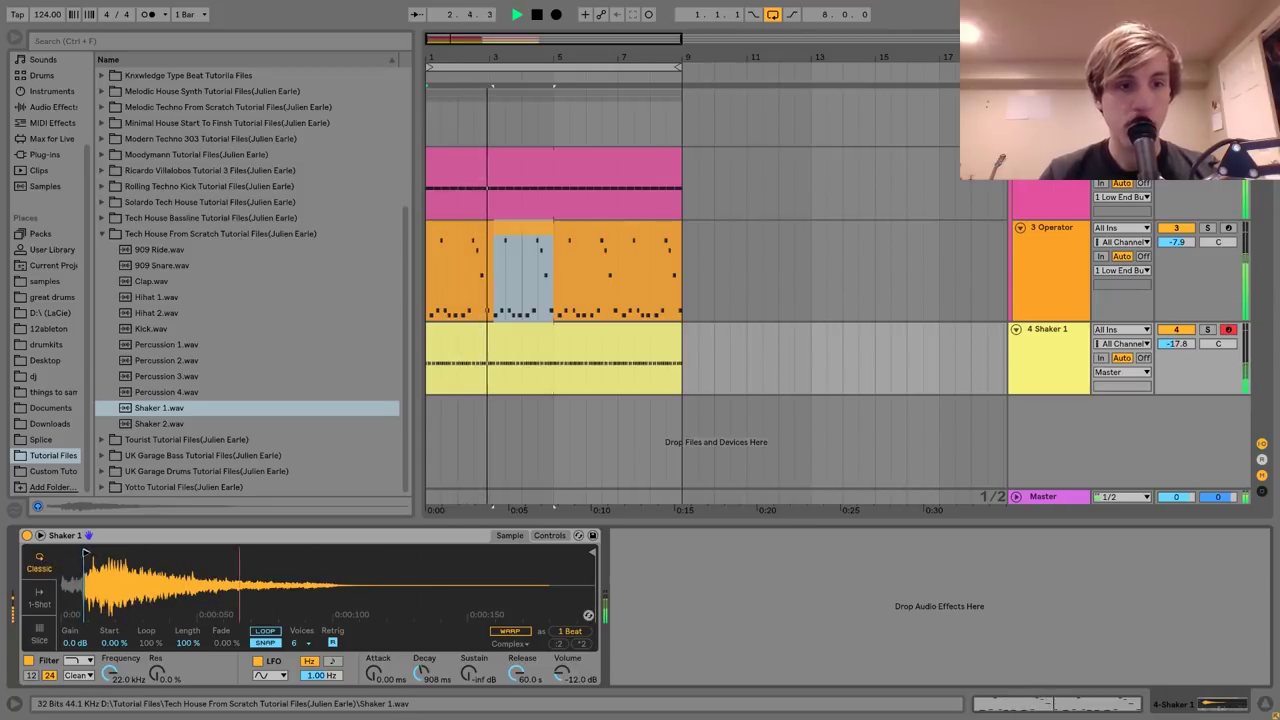
Duplicate the Shaker 1 track, load Shaker 2.wav into the copy, and move its sample start slightly later.
left_click(1068, 356)
key("ctrl+d")
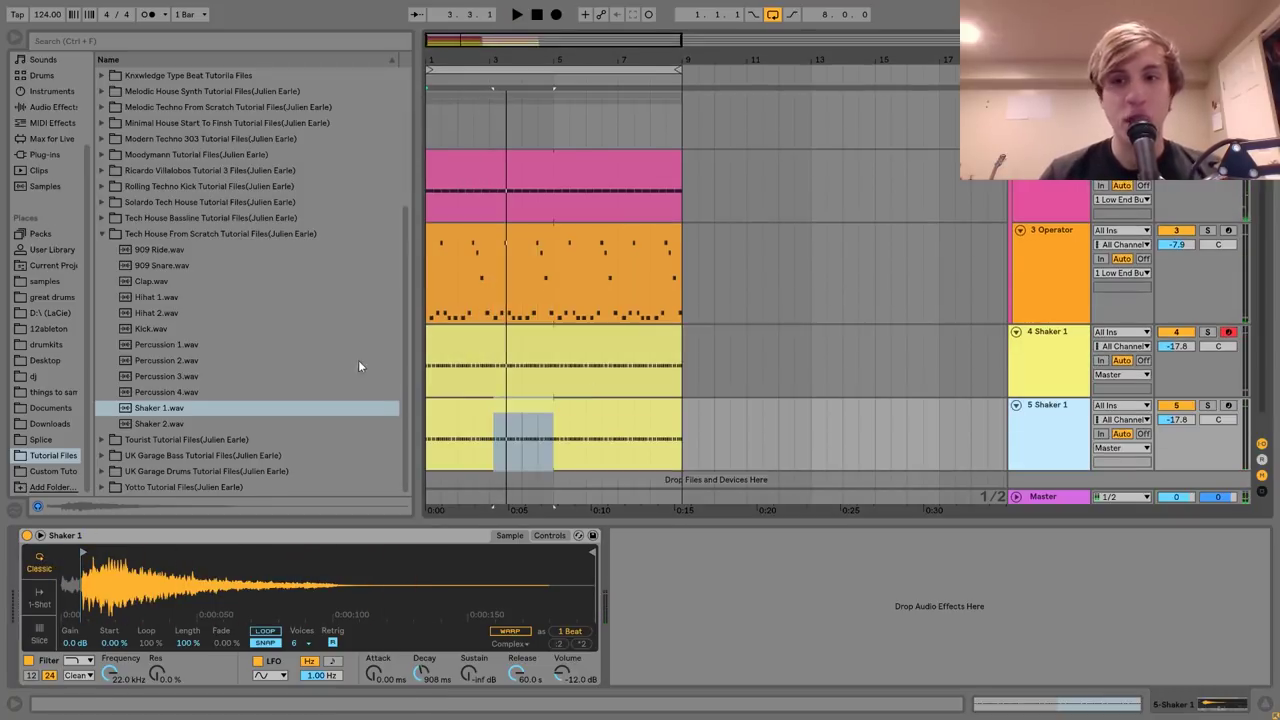
left_click(150, 424)
key("space")
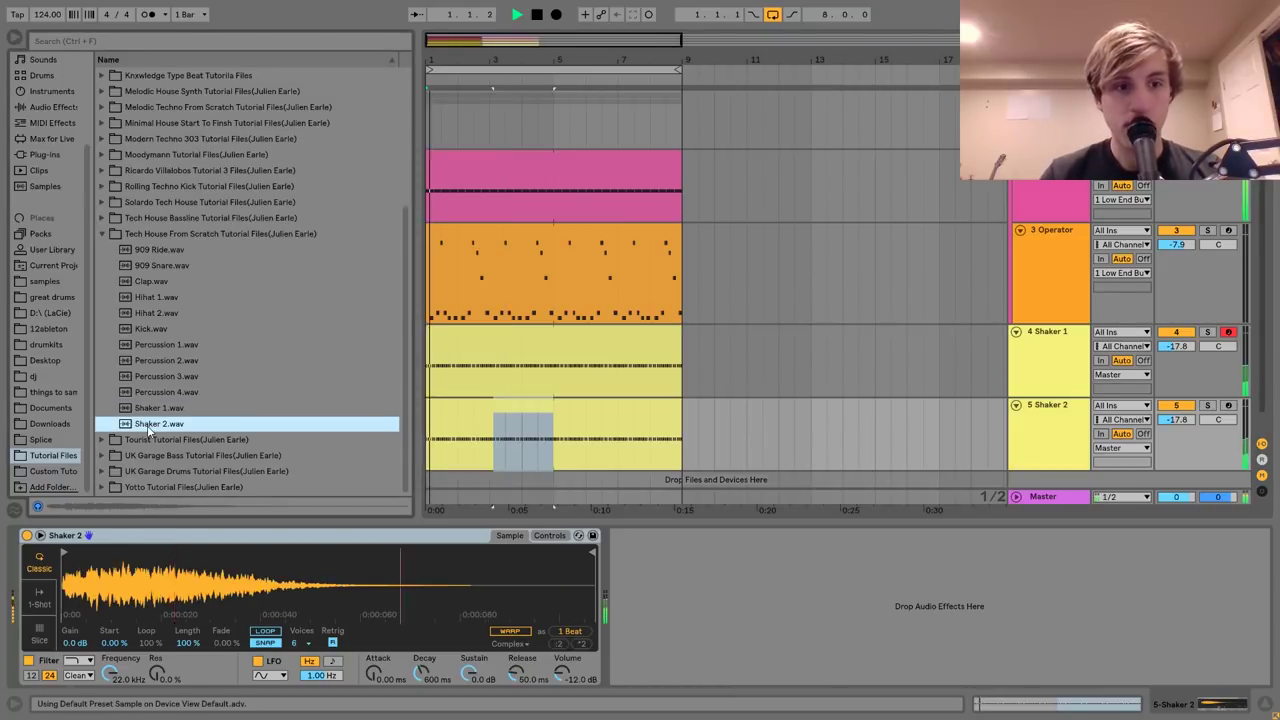
left_click_drag(145, 424, 65, 550)
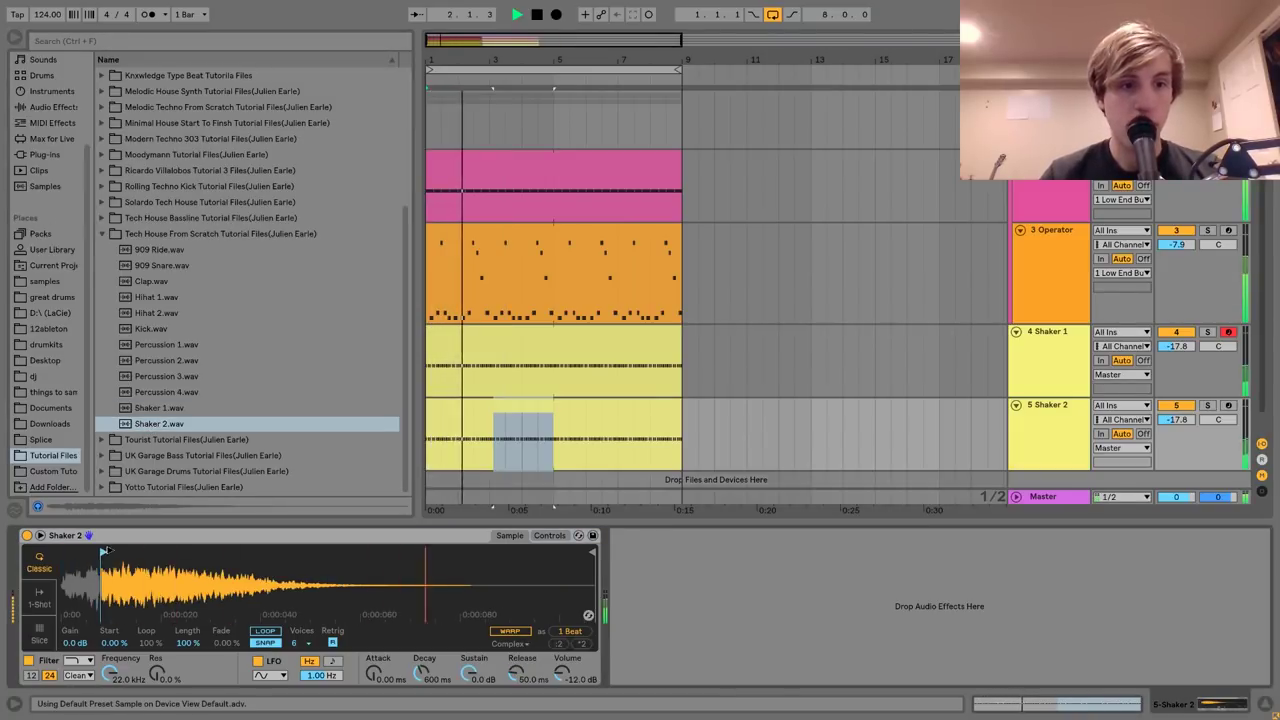
Solo both shakers and balance them: Shaker 2 at -10.6 dB with Simpler sustain at -14 dB, Shaker 1 at -17.6 dB.
left_click(1208, 406)
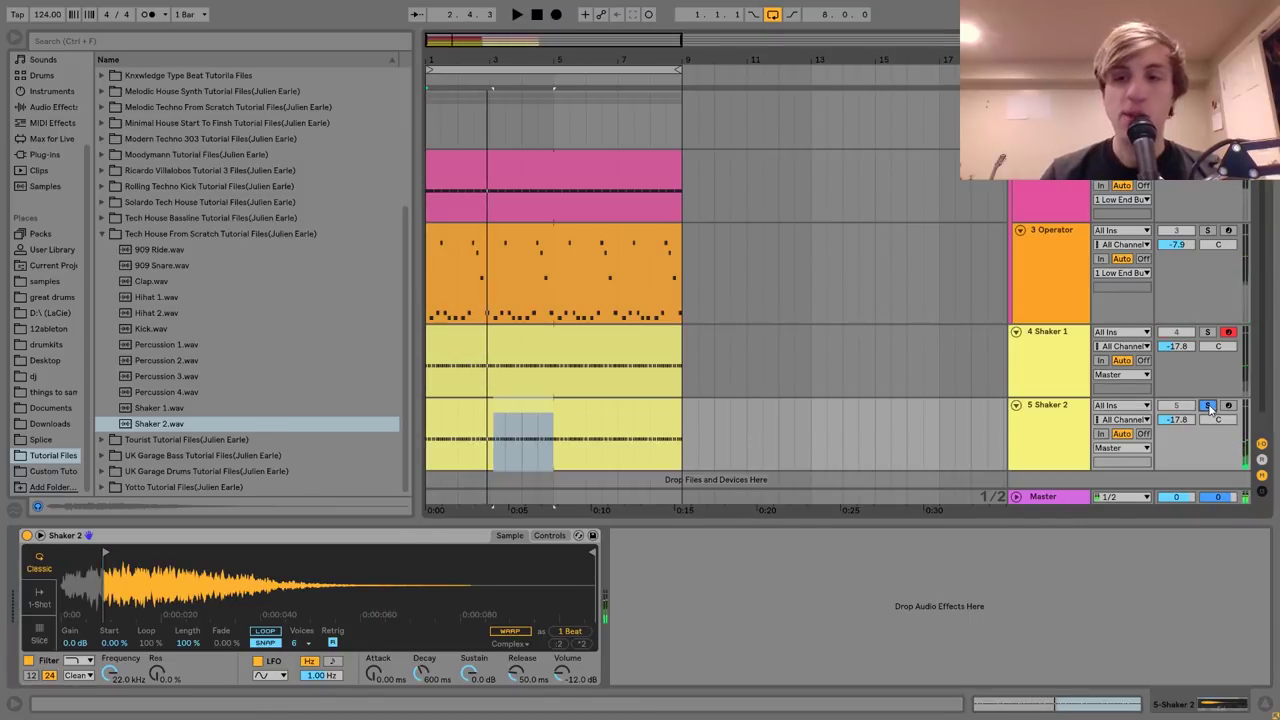
left_click_drag(1176, 420, 1176, 415)
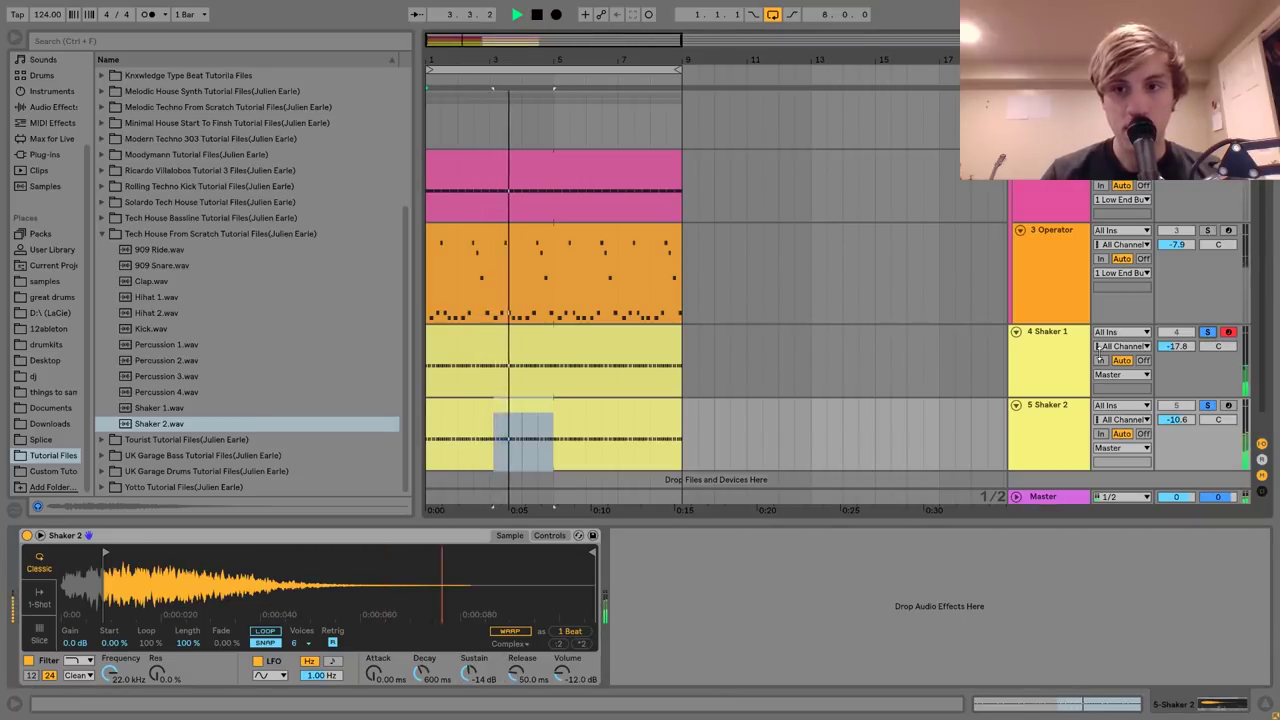
left_click(1207, 333, "ctrl")
left_click_drag(1186, 349, 1186, 347)
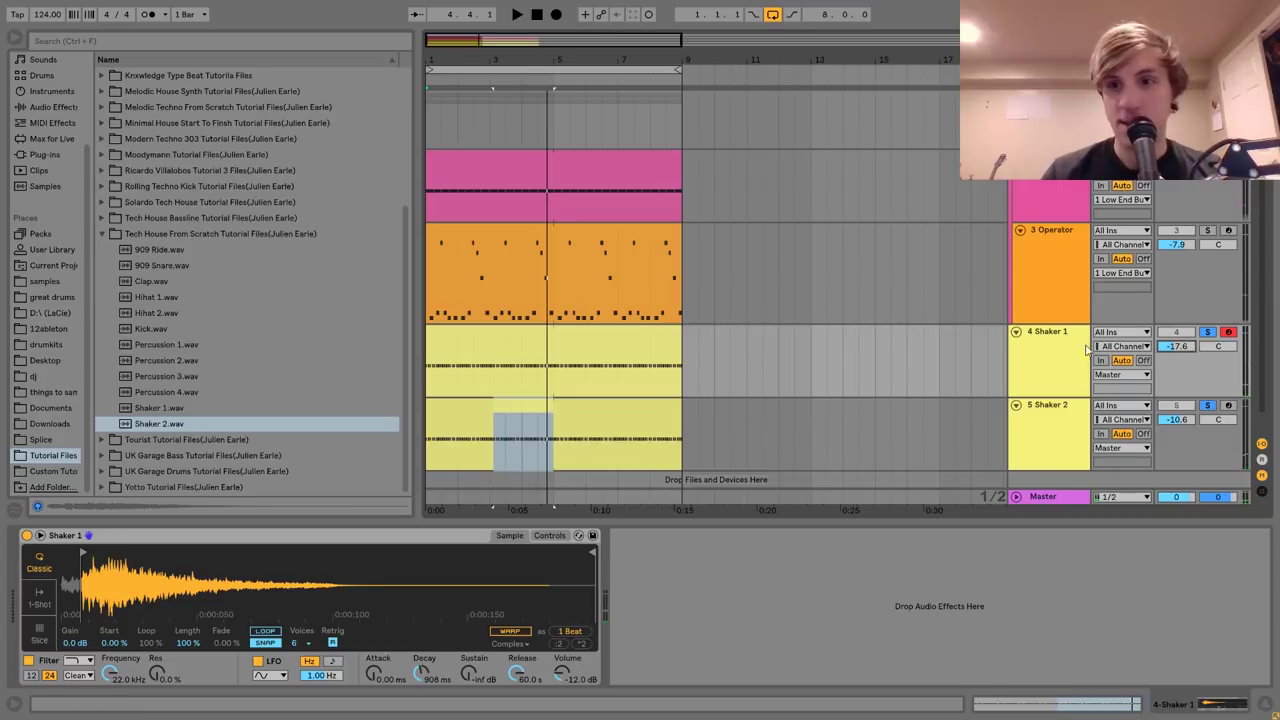
Insert a new MIDI track after Shaker 2, audition the hi-hat samples, and load Hihat 2.wav onto it.
left_click(1065, 418)
key("ctrl+shift+t")
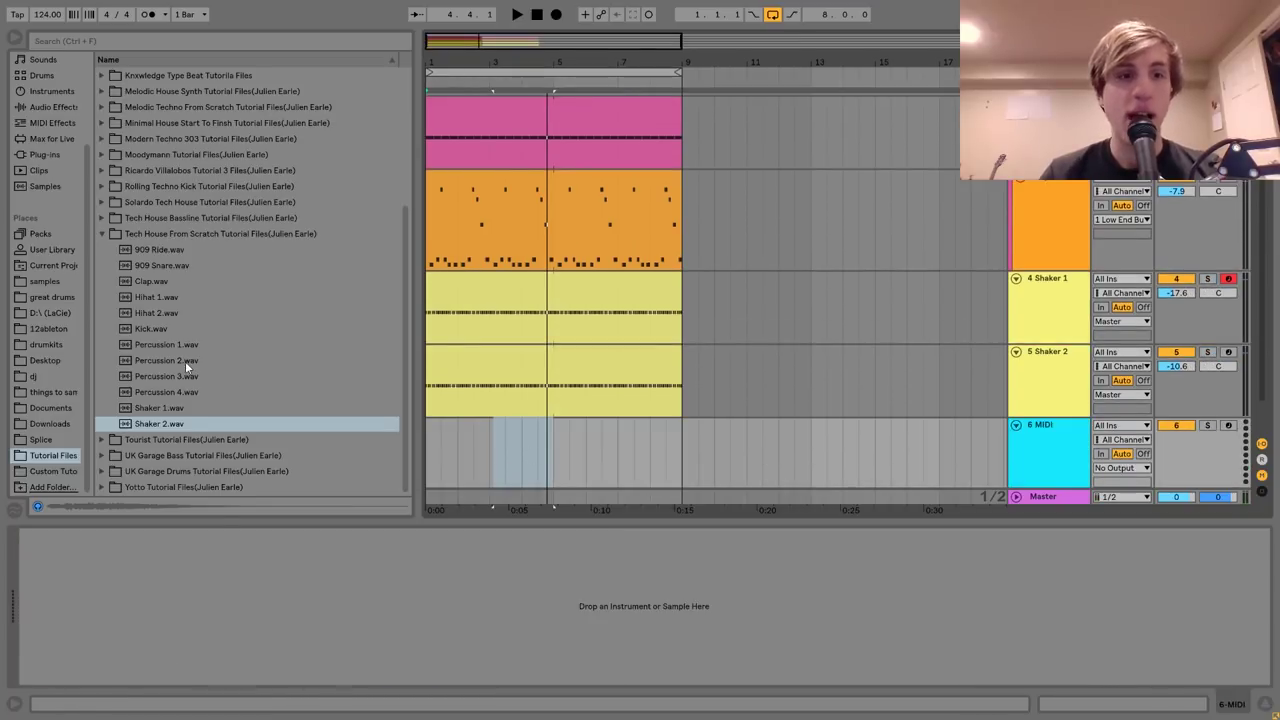
left_click(142, 313)
key("Up")
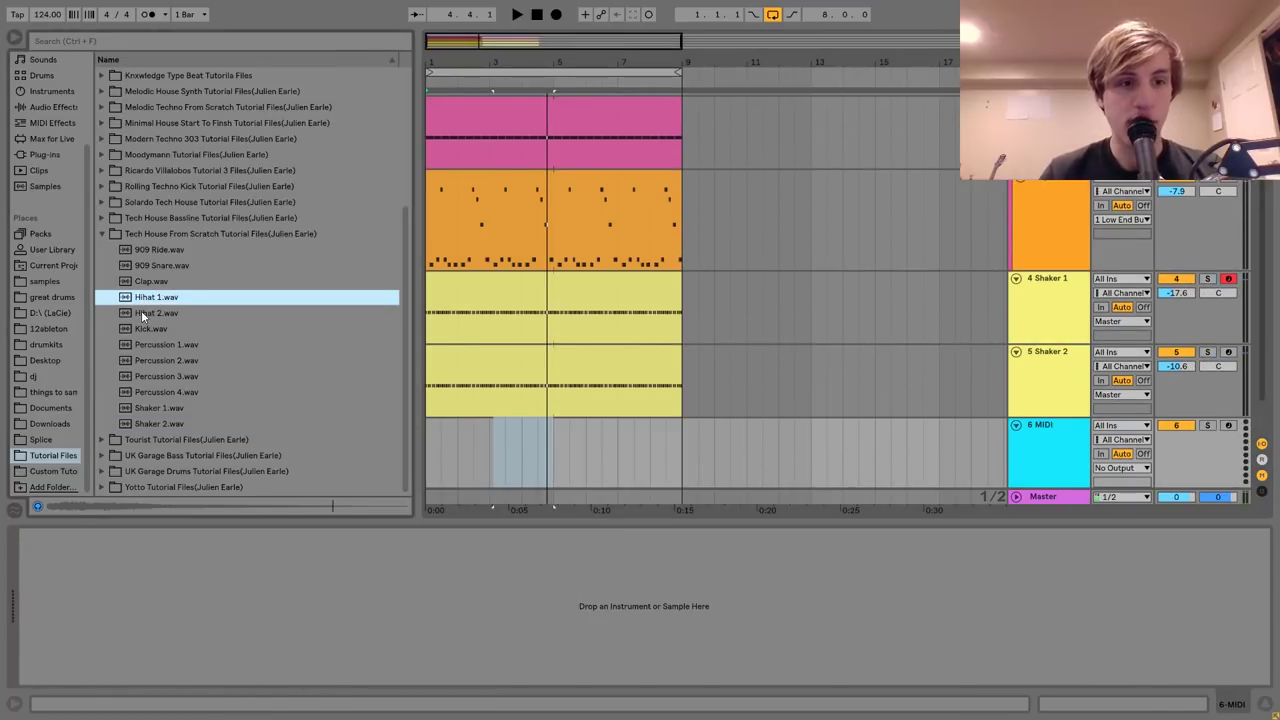
key("Down")
key("Return")
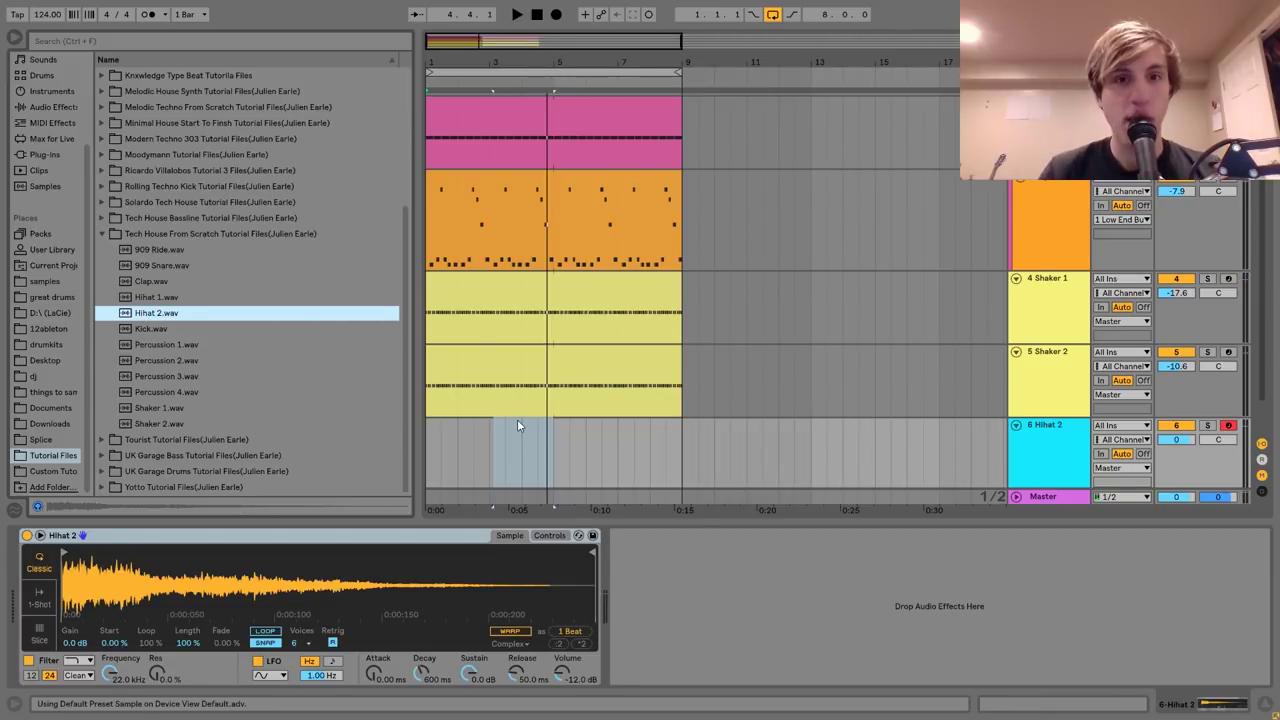
Create a four-bar clip on the Hihat 2 track and fill it with off-beat eighth C3 notes, one per beat.
left_click(545, 455)
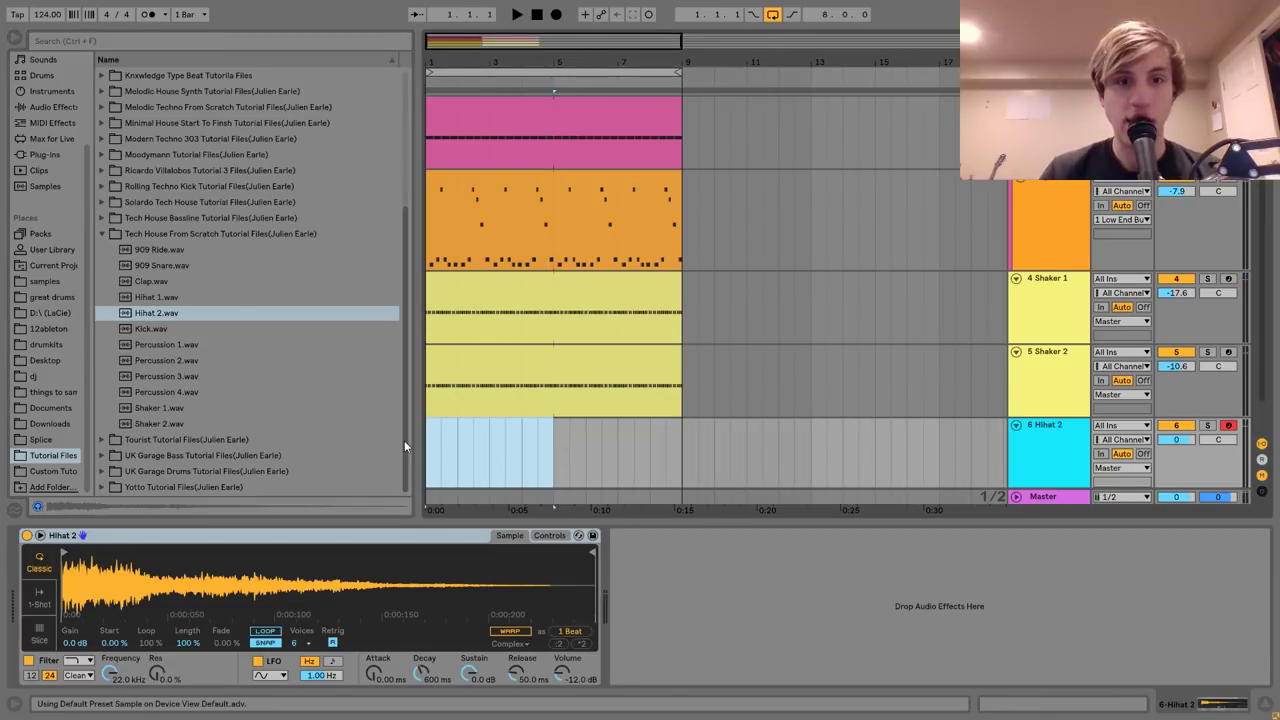
key("ctrl+shift+m")
double_click(280, 299)
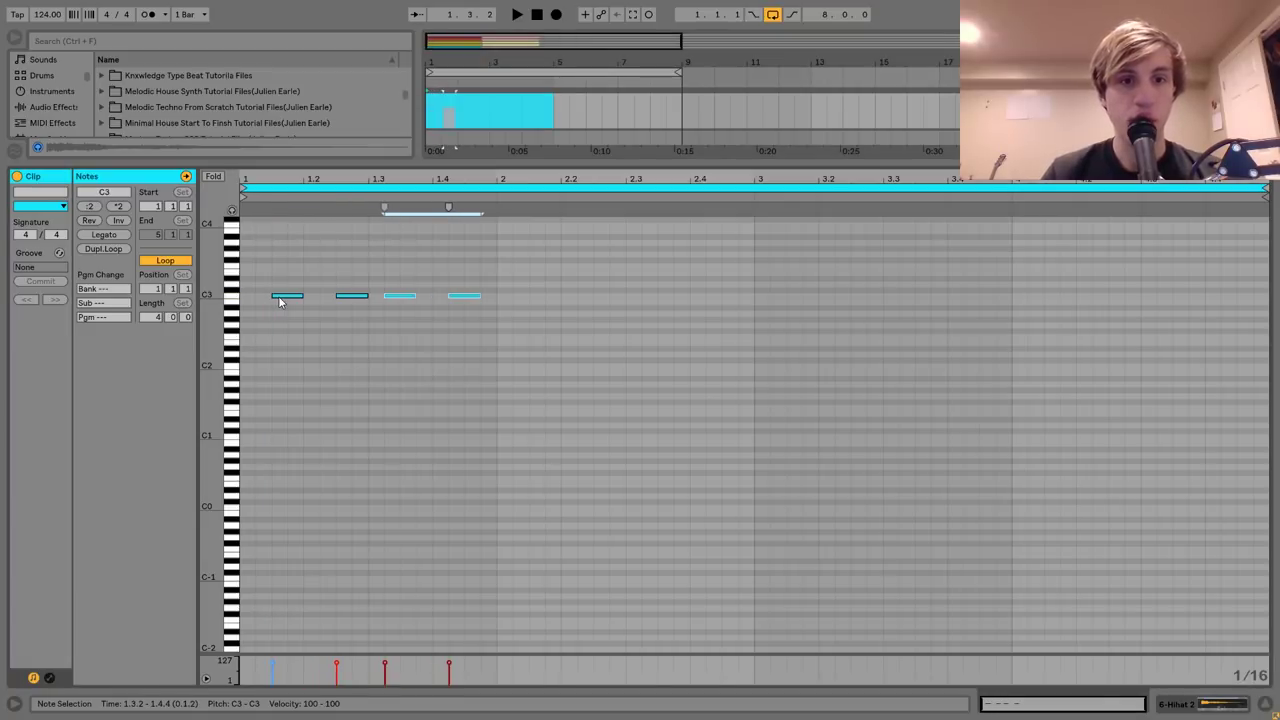
key("ctrl+d")
key("ctrl+d")
key("space")
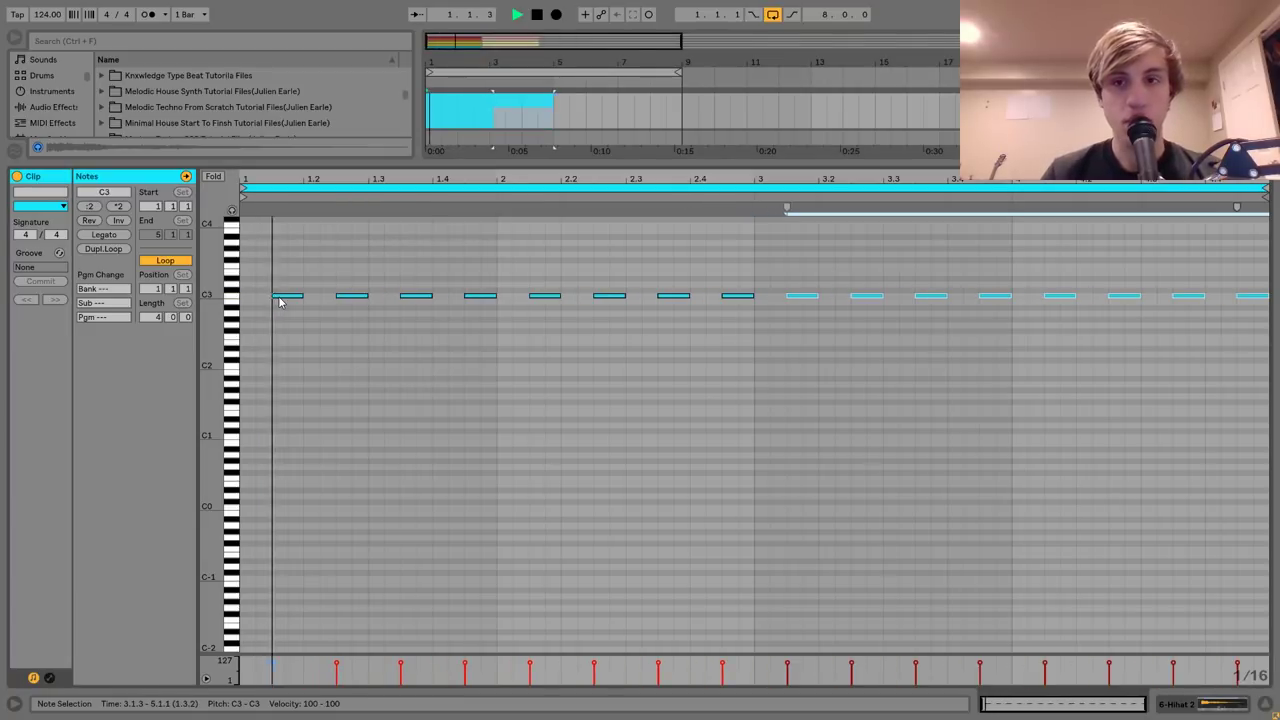
Extend the hi-hat clip to eight bars and set the Hihat 2 track volume to -5.1 dB.
key("shift+Tab")
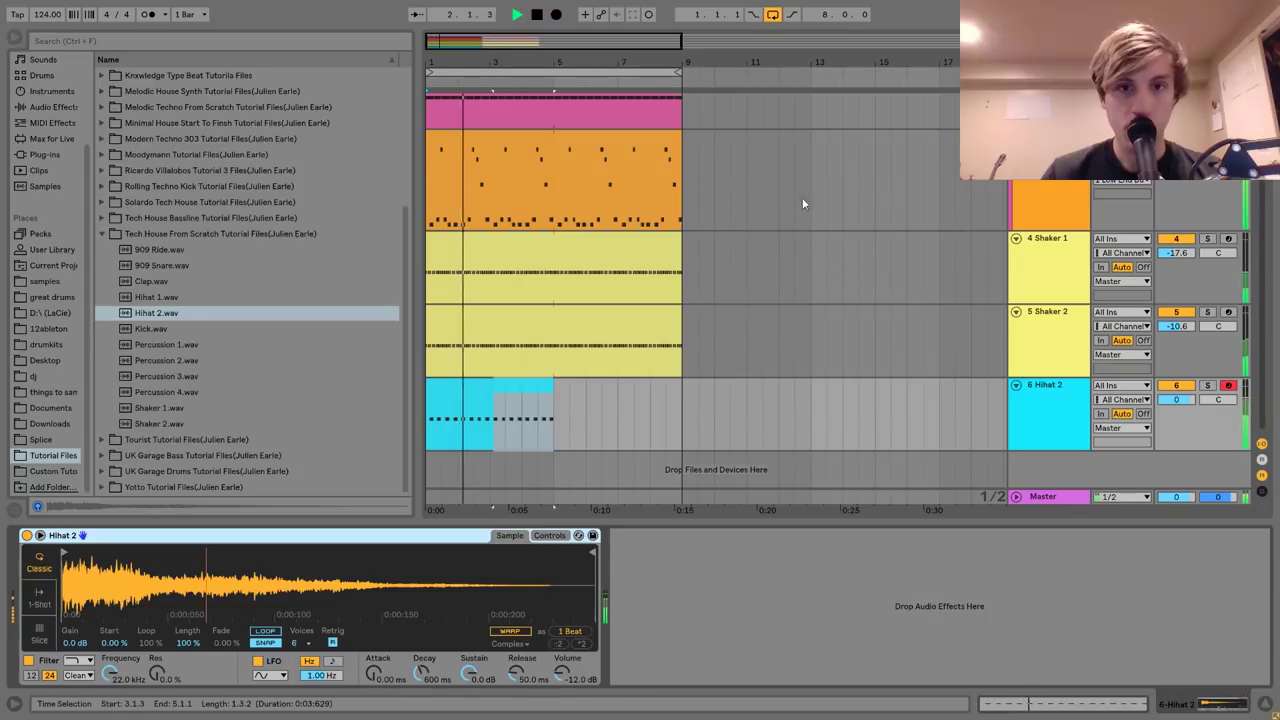
left_click_drag(553, 386, 682, 385)
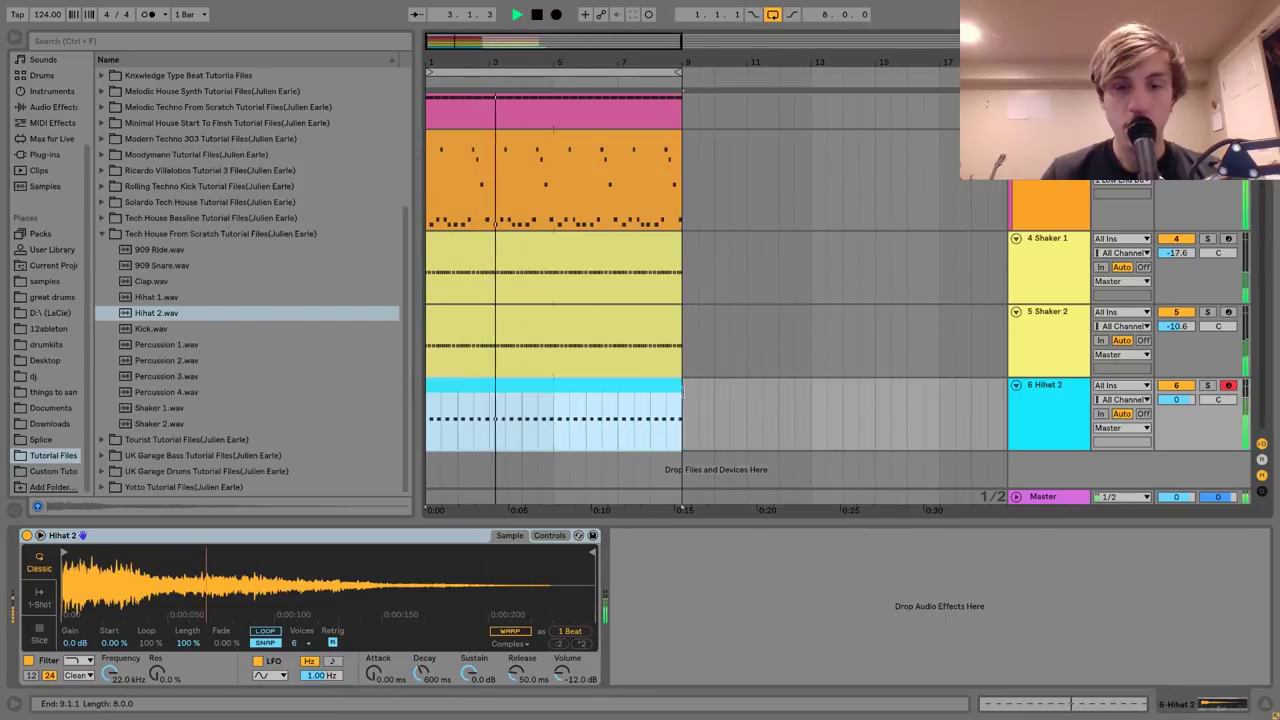
mouse_move(1176, 399)
left_mouse_down()
mouse_move(1176, 410)
mouse_move(1179, 394)
left_mouse_up()
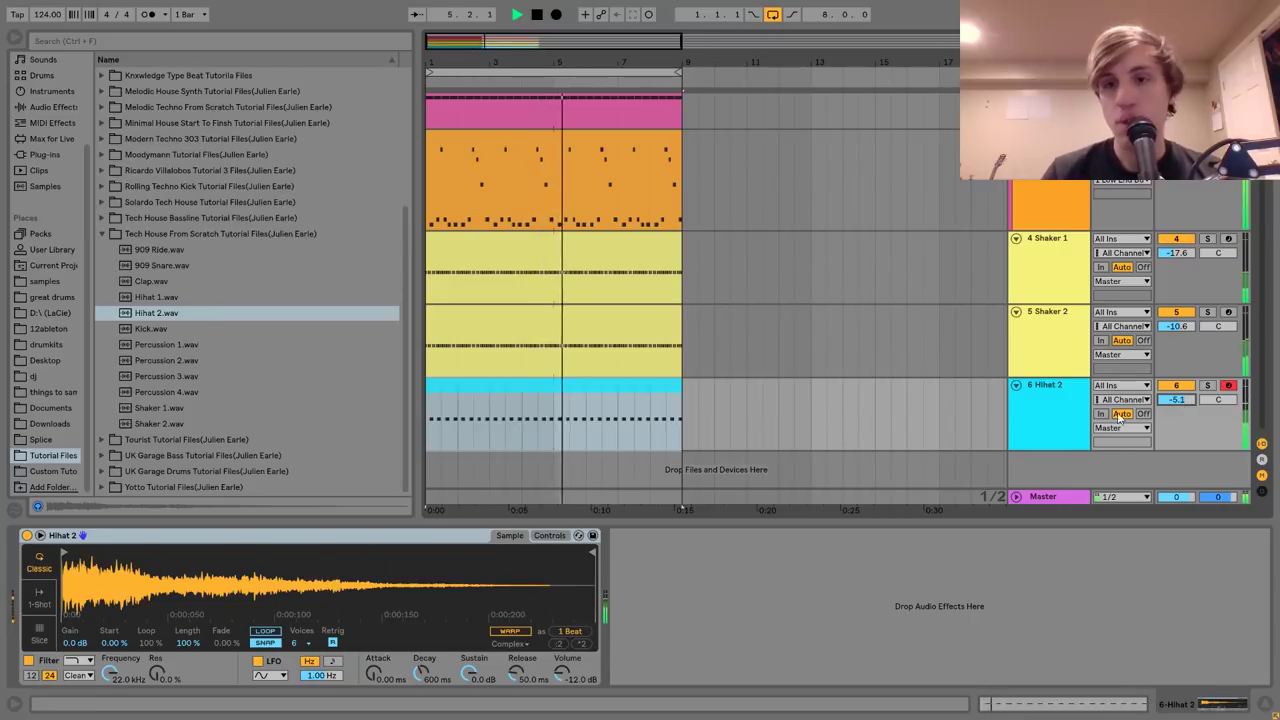
Group the Shaker 1, Shaker 2 and Hihat 2 tracks, and solo the group during playback.
left_click(1030, 408)
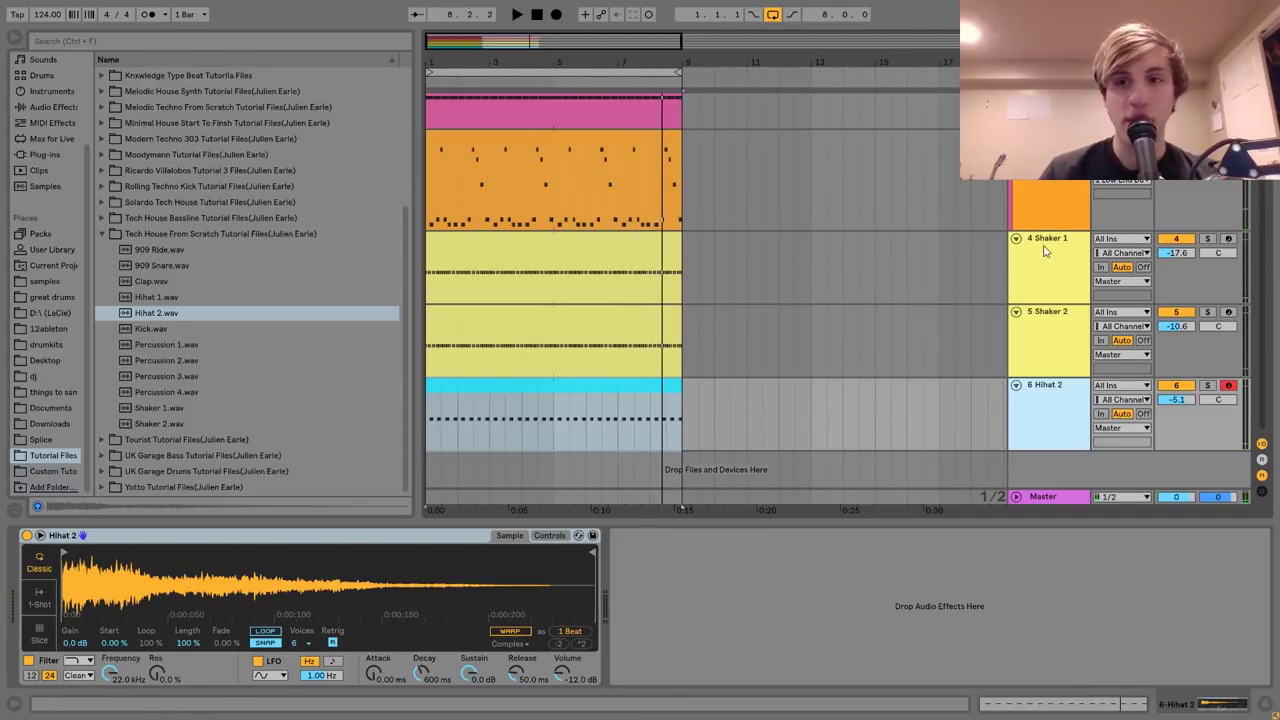
key("ctrl+g")
left_click(1208, 242)
key("space")
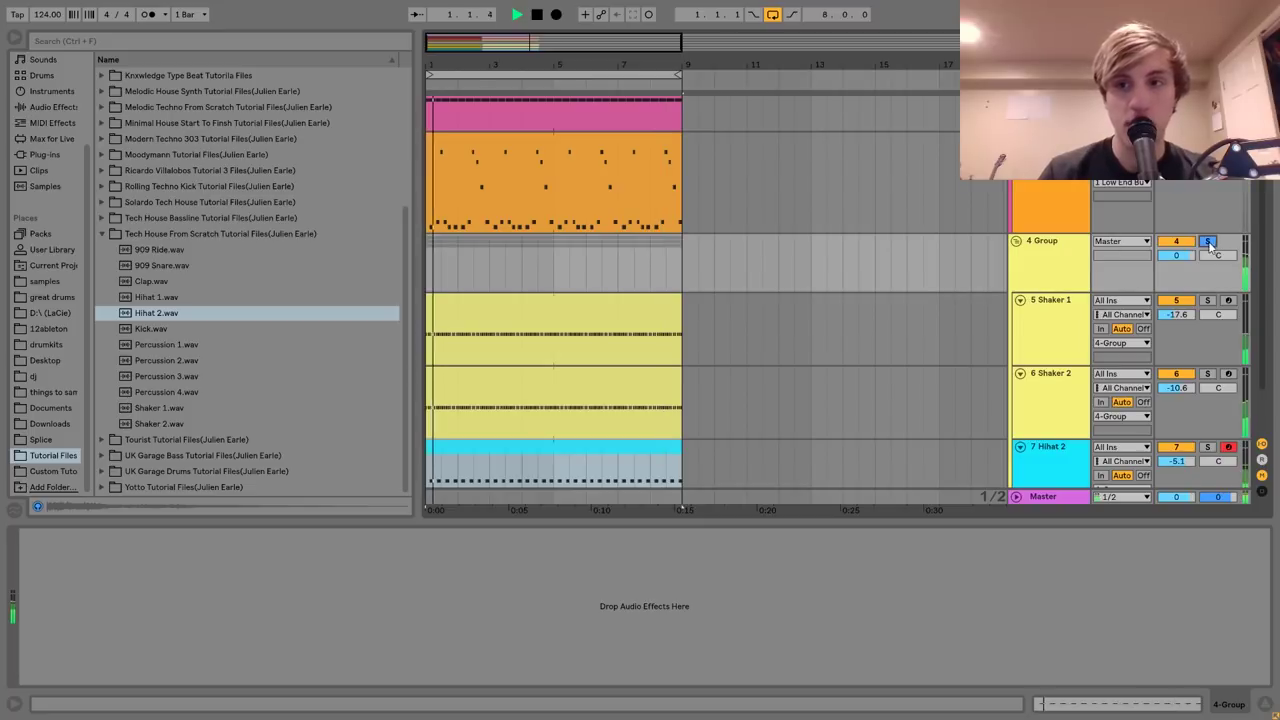
left_click(1043, 258)
key("minus")
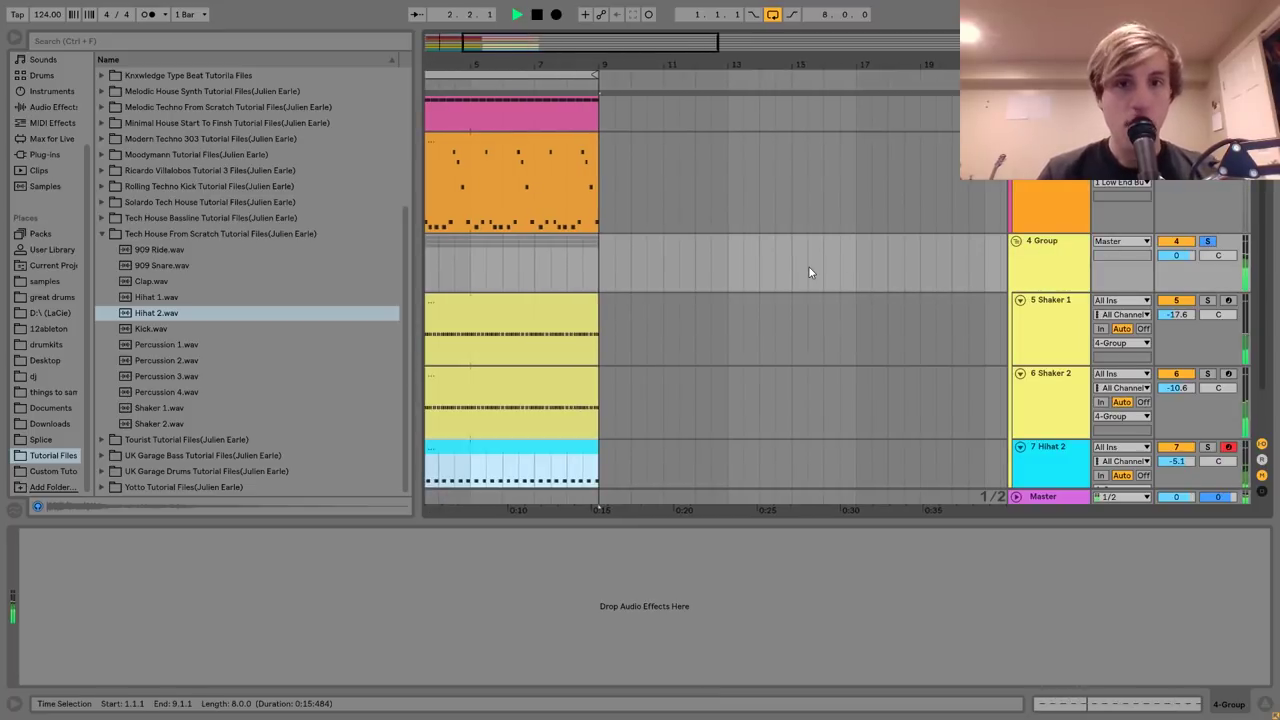
key("plus")
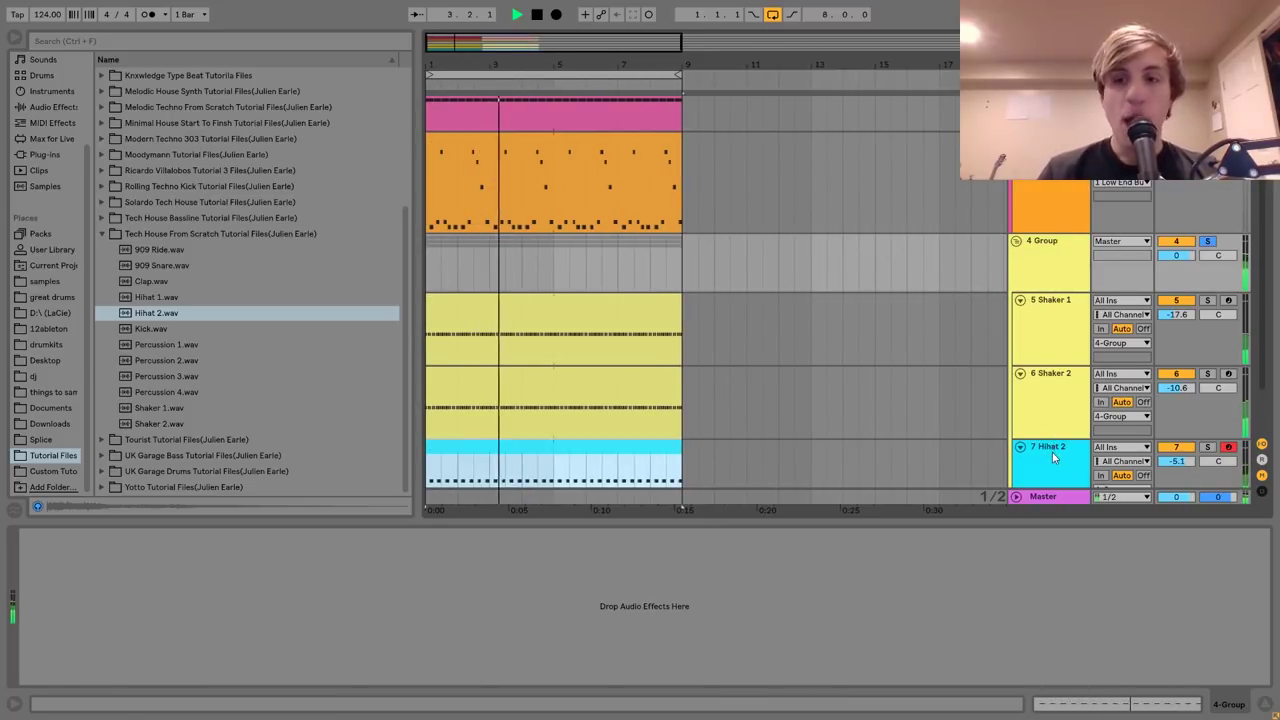
Add a Drum Buss audio effect to the shaker and hi-hat group.
left_click(1058, 282)
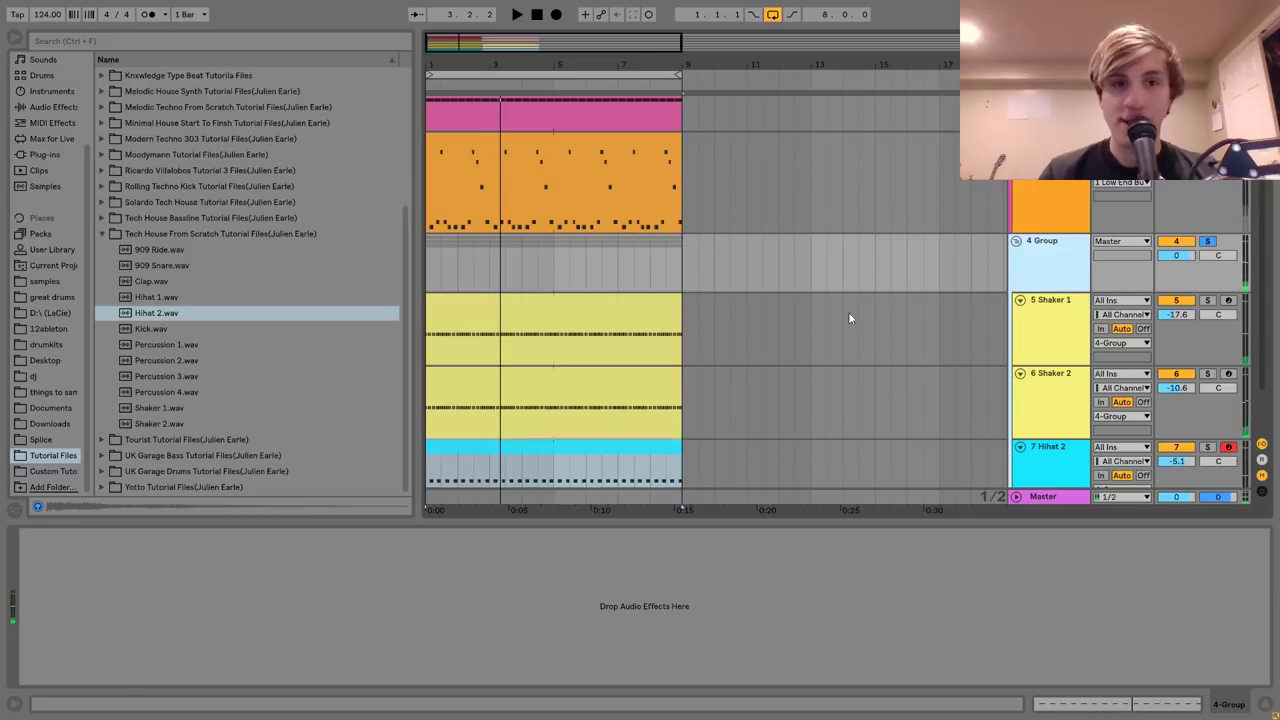
left_click(34, 108)
double_click(150, 220)
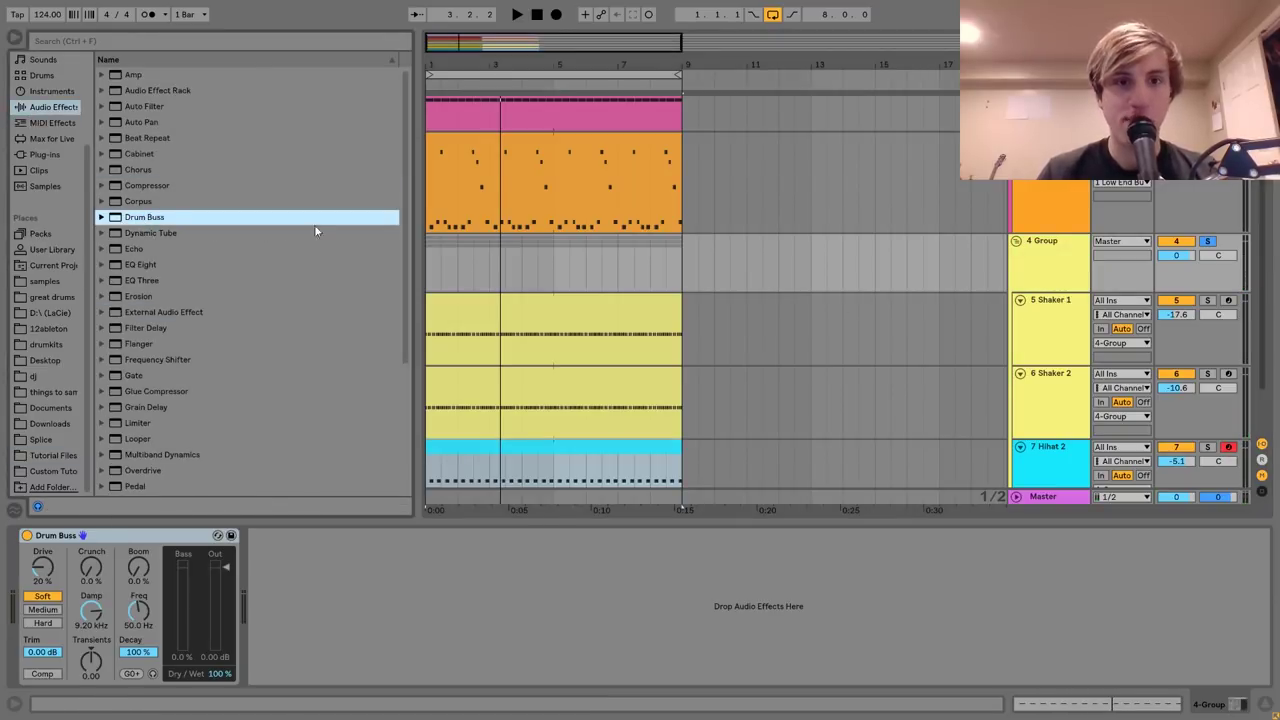
Set the Drum Buss damp to 20.0 kHz and crunch to 17%, comparing the group with the effect bypassed and enabled.
left_click(431, 274)
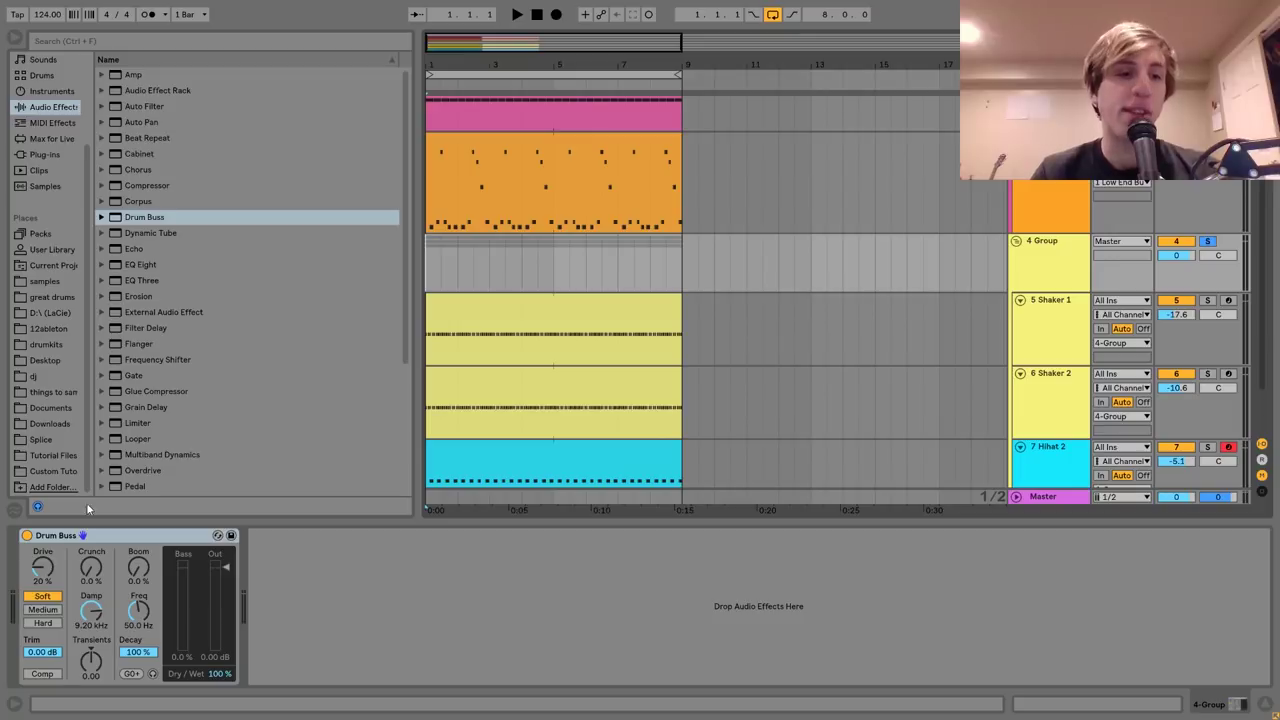
left_click(27, 535)
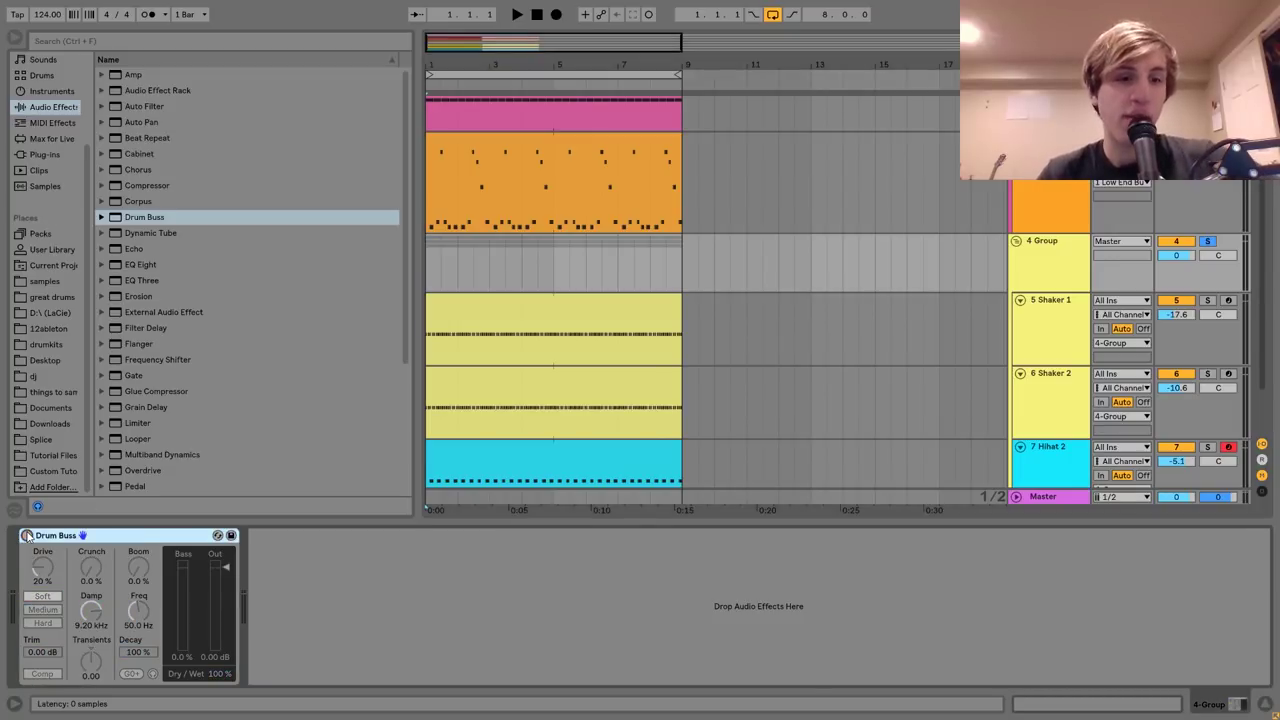
key("space")
left_click_drag(91, 611, 91, 591)
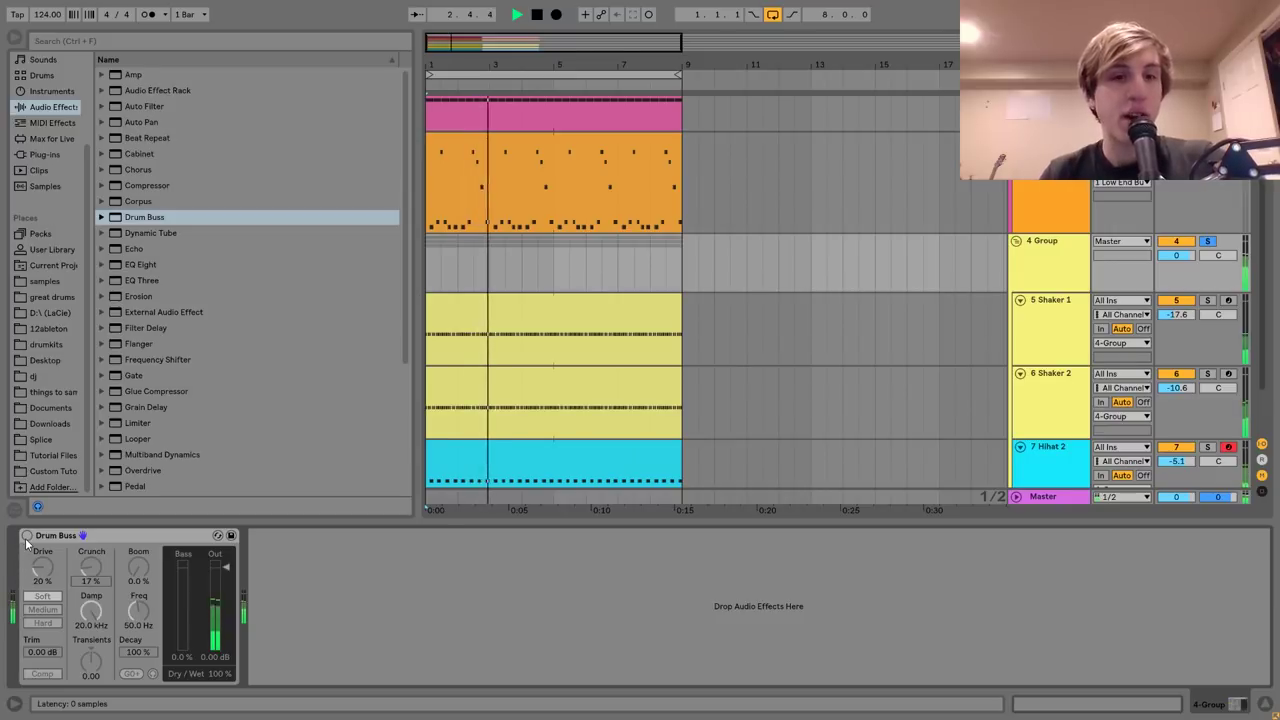
left_click(27, 536)
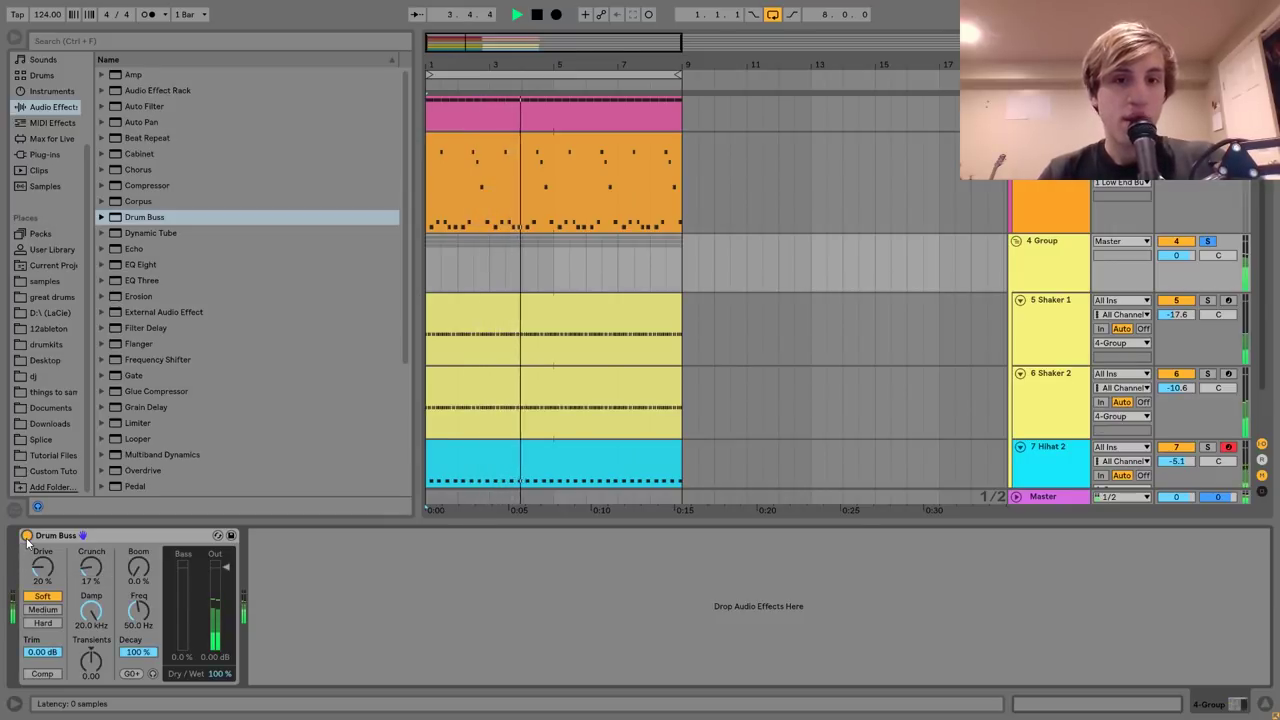
Lower the group volume to -2.5 dB, Shaker 1 to -19.3 dB and Shaker 2 to -12.2 dB.
left_click_drag(1188, 257, 1188, 264)
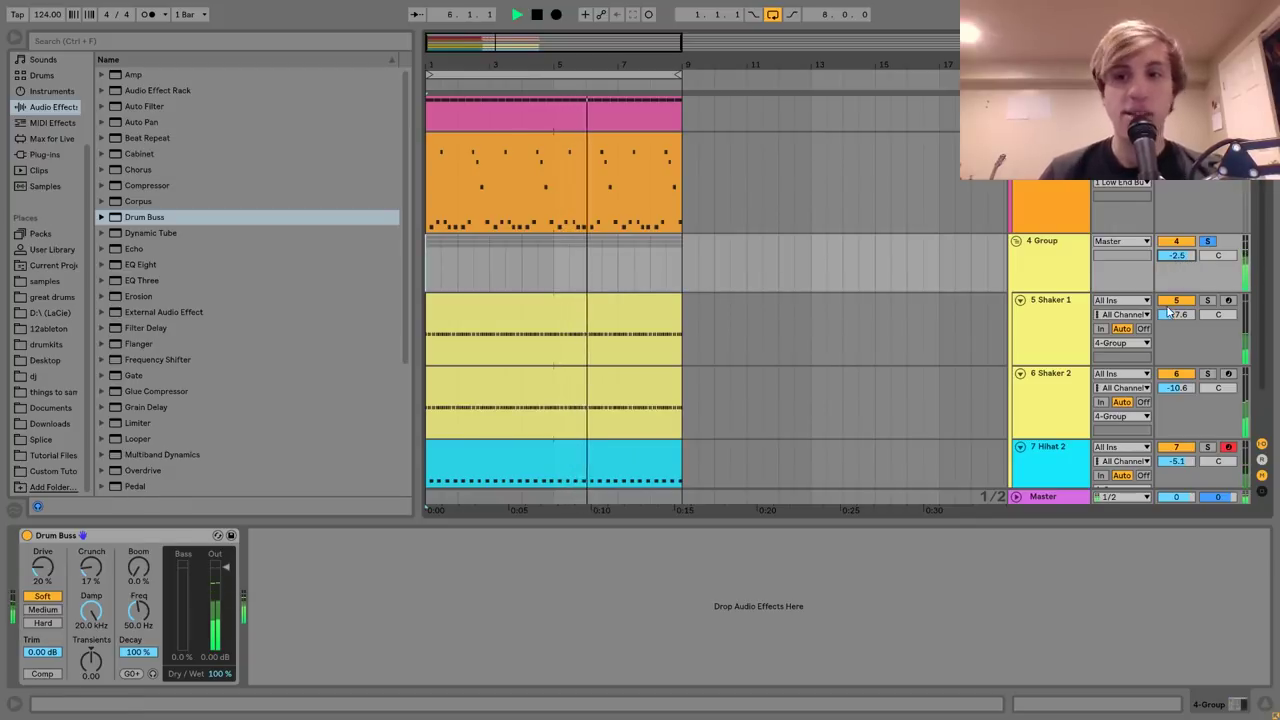
left_click_drag(1177, 314, 1176, 318)
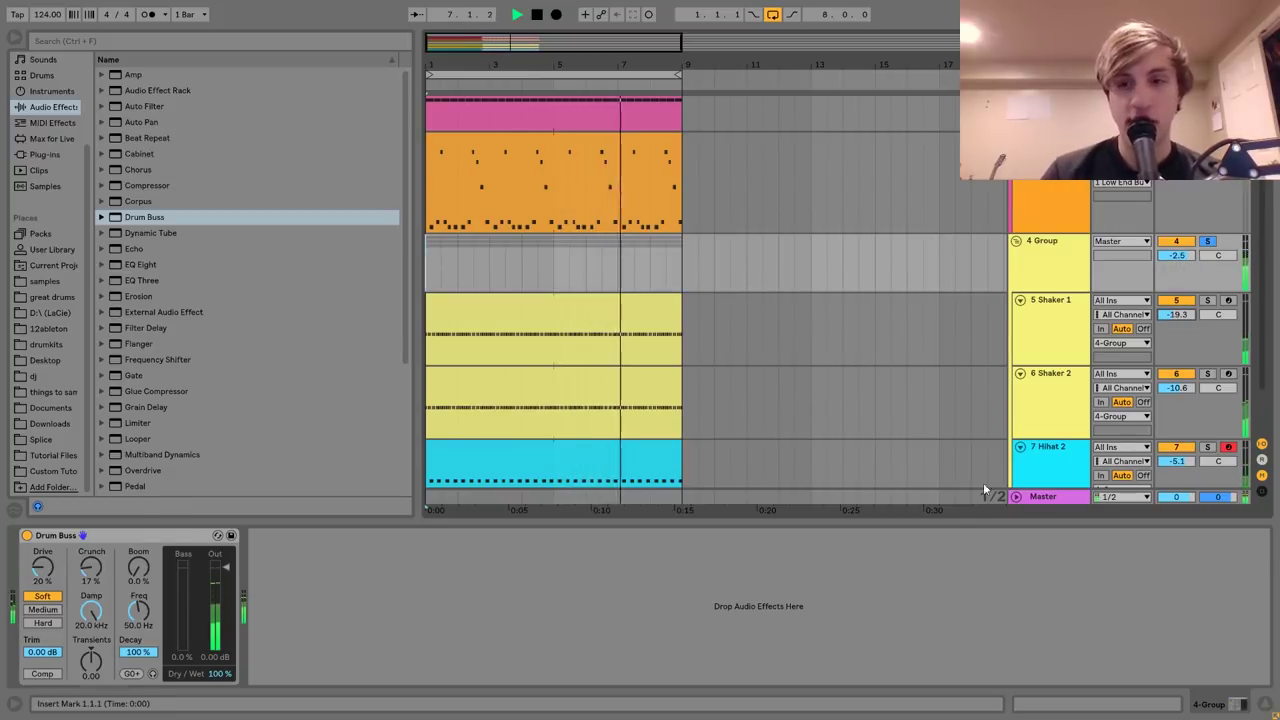
left_click(1055, 456)
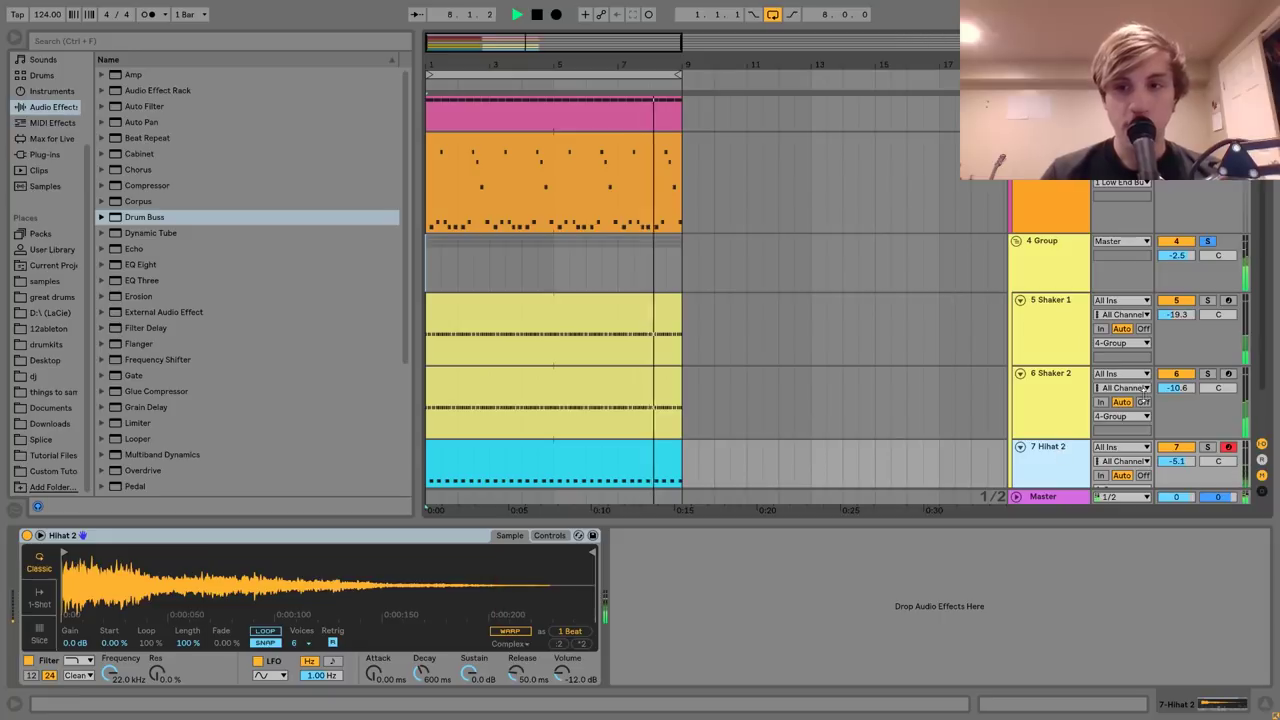
left_click_drag(1177, 388, 1175, 393)
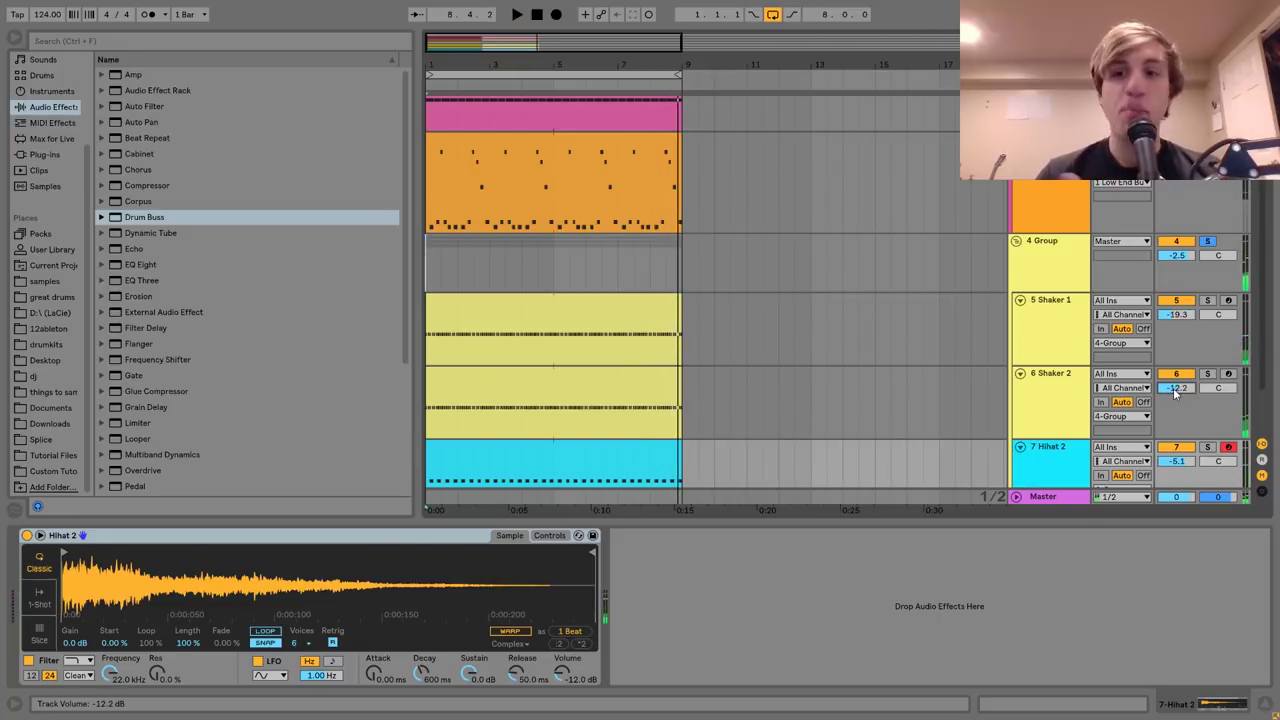
left_click(1045, 270)
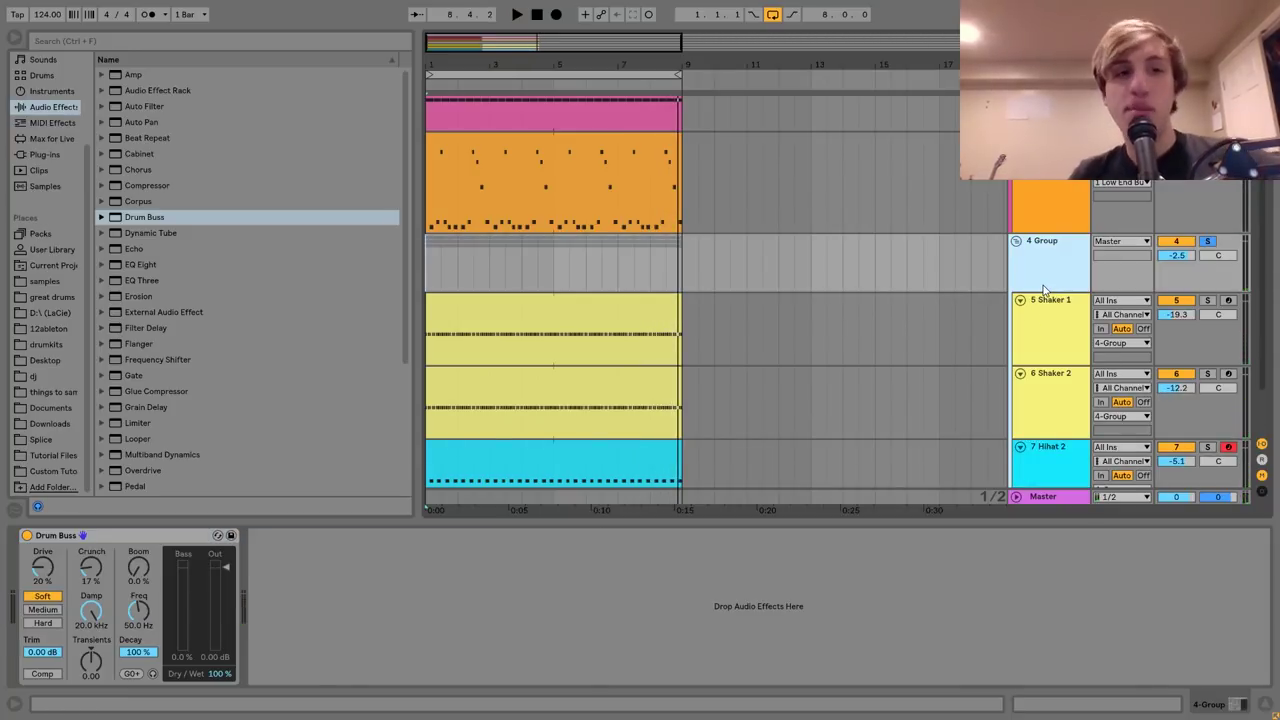
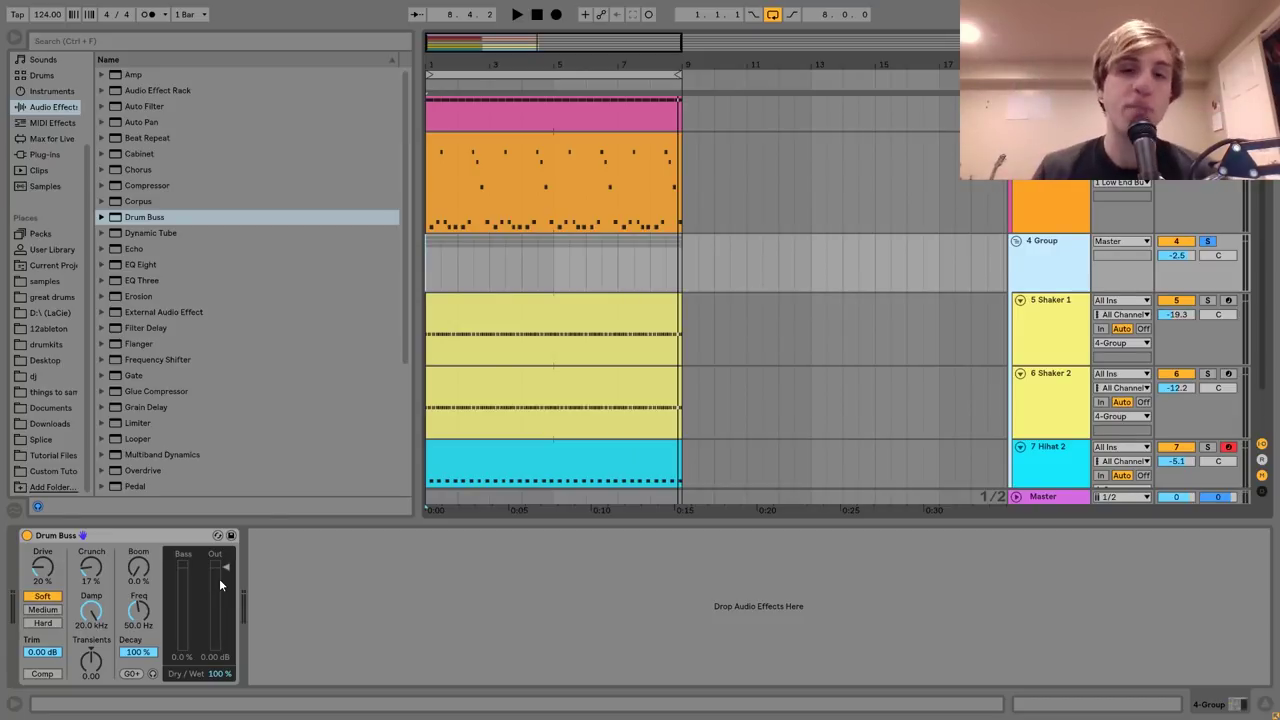
Set Shaker 1 to -22.5 dB, Shaker 2 to -15.4 dB, Hihat 2 to -4.9 dB and the group to -5.6 dB, and unsolo the group.
key("space")
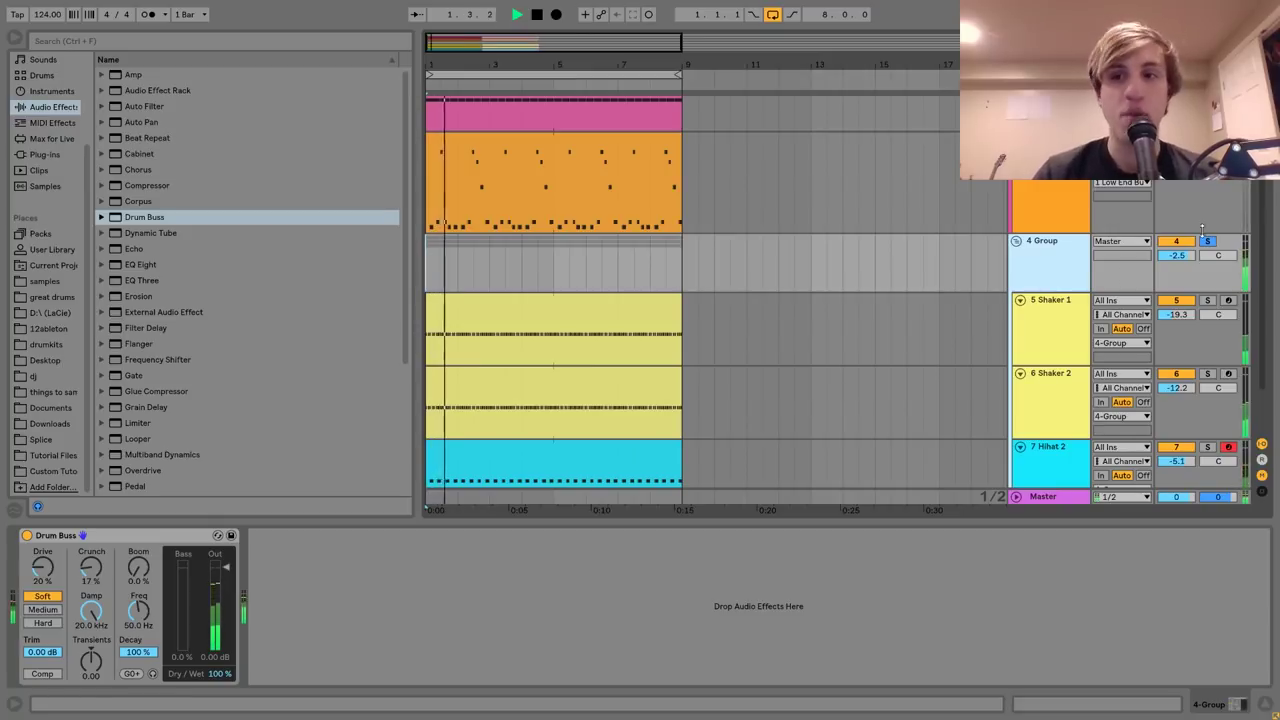
left_click(1050, 322)
left_click(1062, 400, "shift")
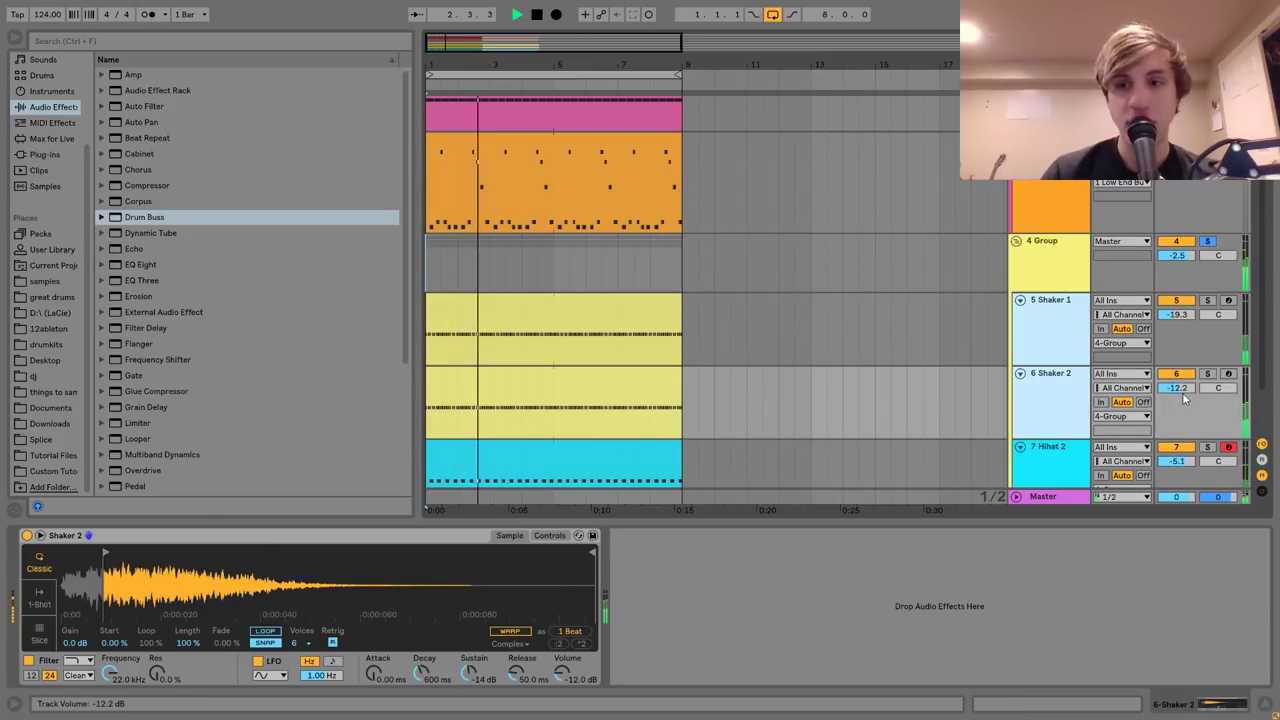
left_click_drag(1182, 388, 1182, 402)
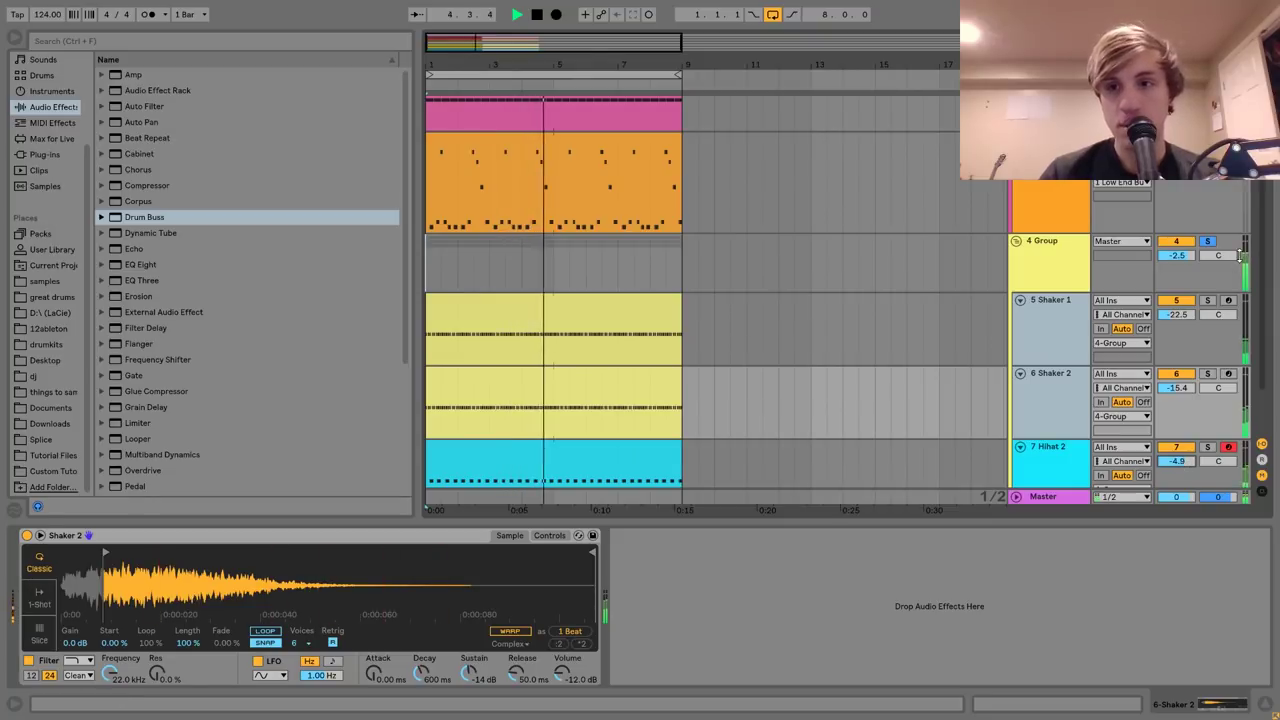
left_click_drag(1176, 255, 1176, 283)
scroll(970, 440, "down", 2)
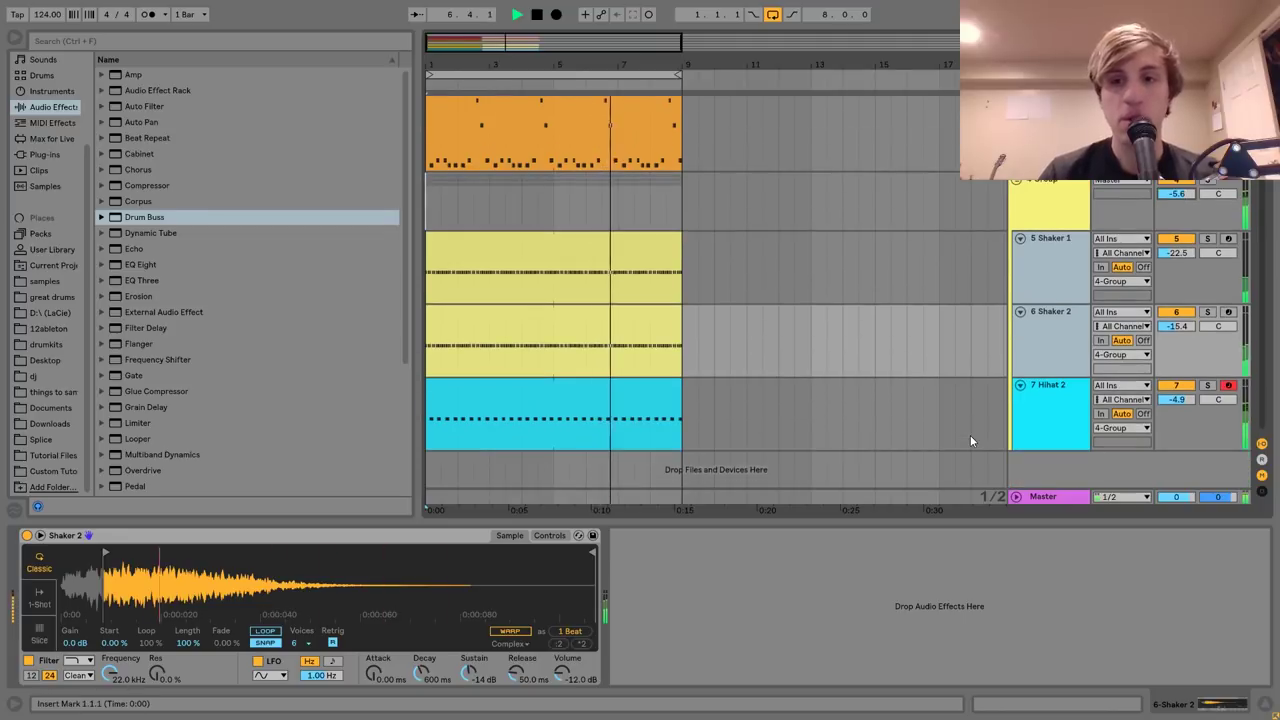
Lower the Hihat 2 track volume to -6.9 dB and replay the loop.
left_click_drag(1185, 400, 1185, 410)
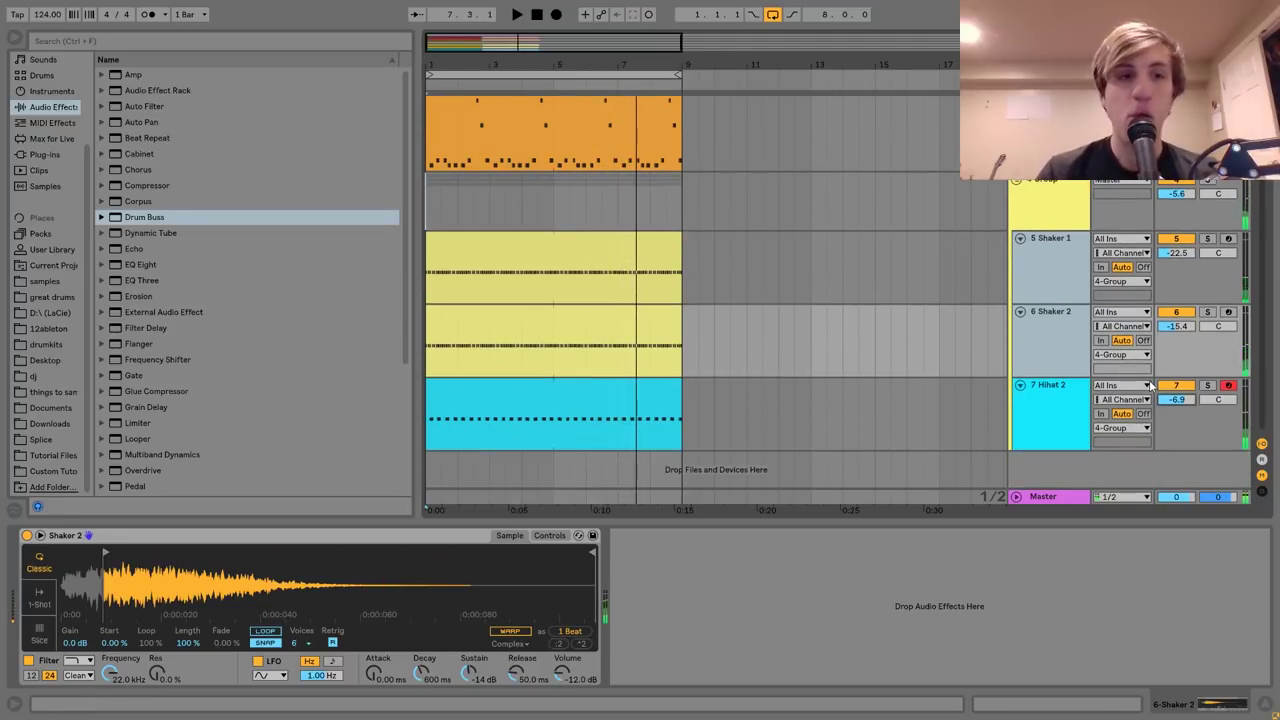
left_click(1037, 286)
left_click(1047, 330)
key("space")
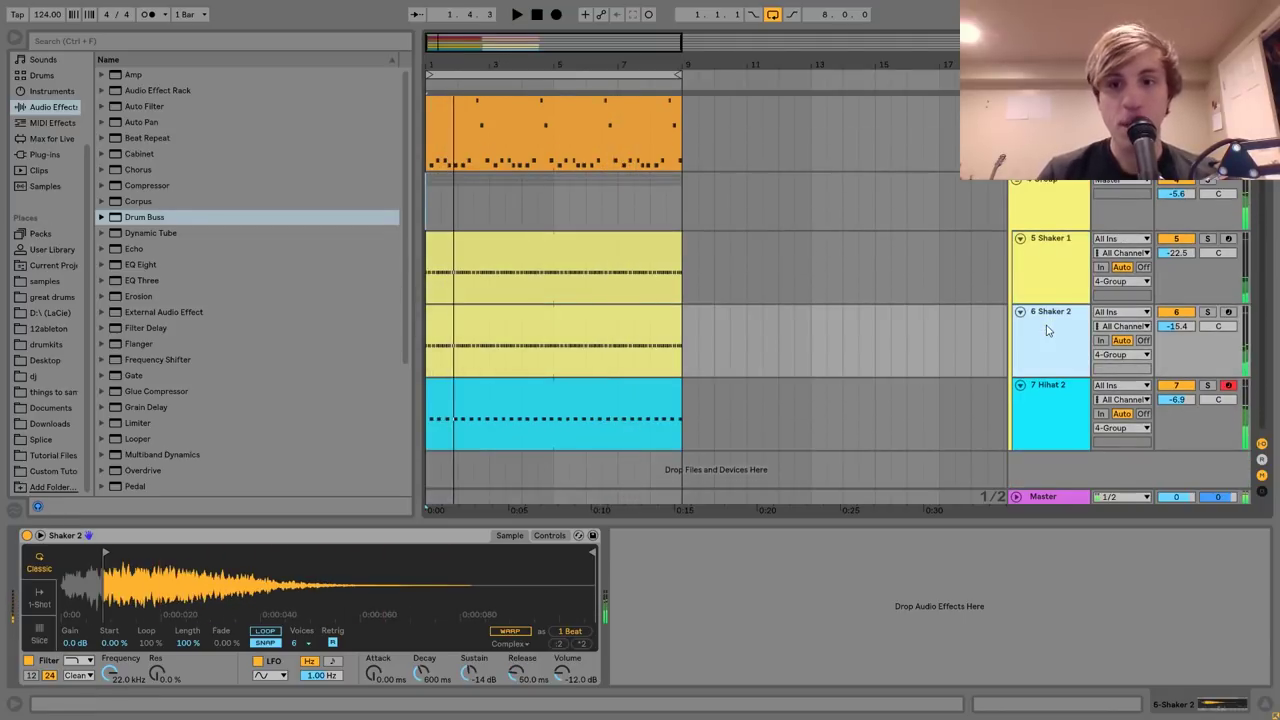
Insert a new MIDI track below Shaker 2 and load Clap.wav from the Tech House From Scratch tutorial files onto it.
key("ctrl+shift+t")
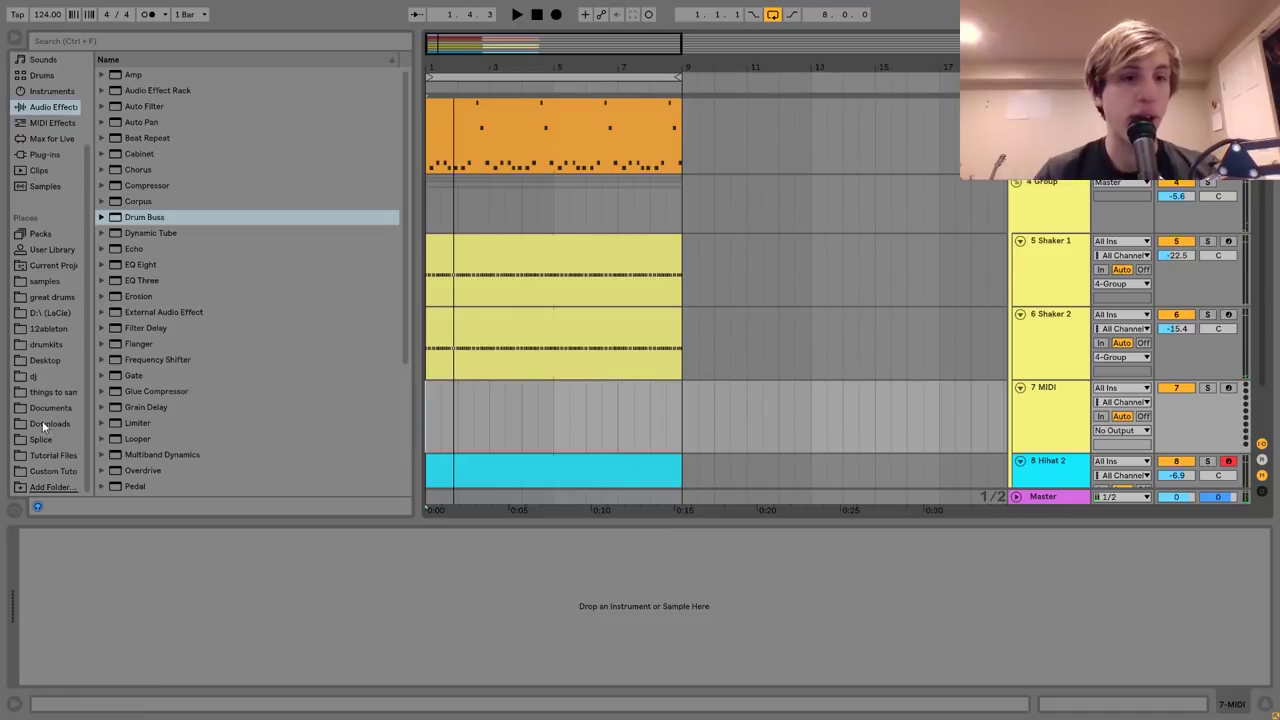
left_click(45, 455)
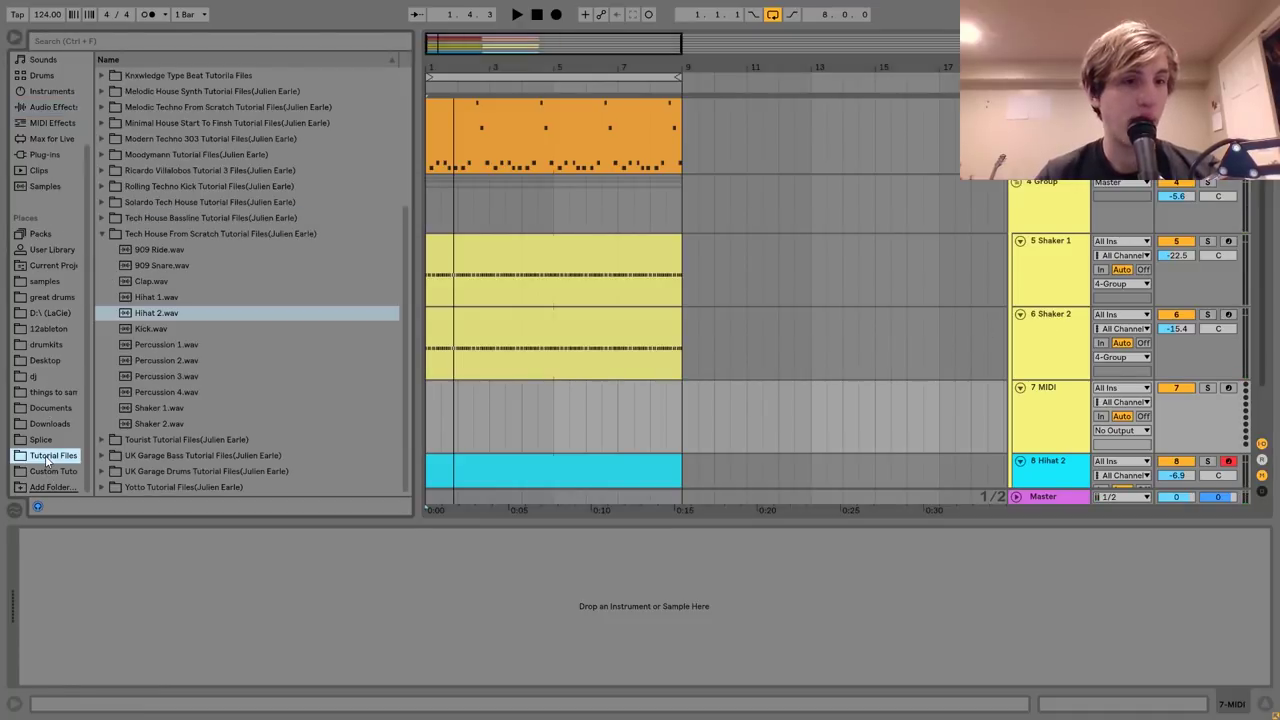
left_click(150, 281)
double_click(150, 283)
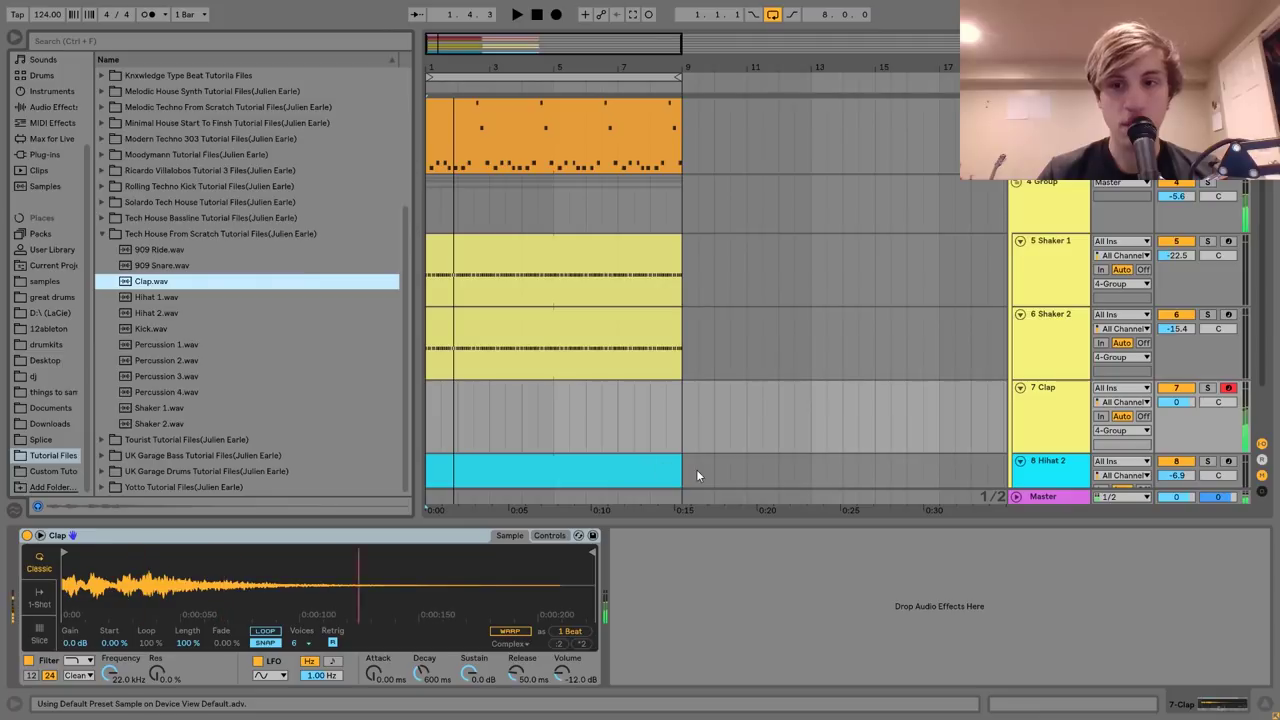
Create a four-bar MIDI clip on the Clap track and place a C#3 note at position 1.2.
left_click_drag(556, 414, 446, 418)
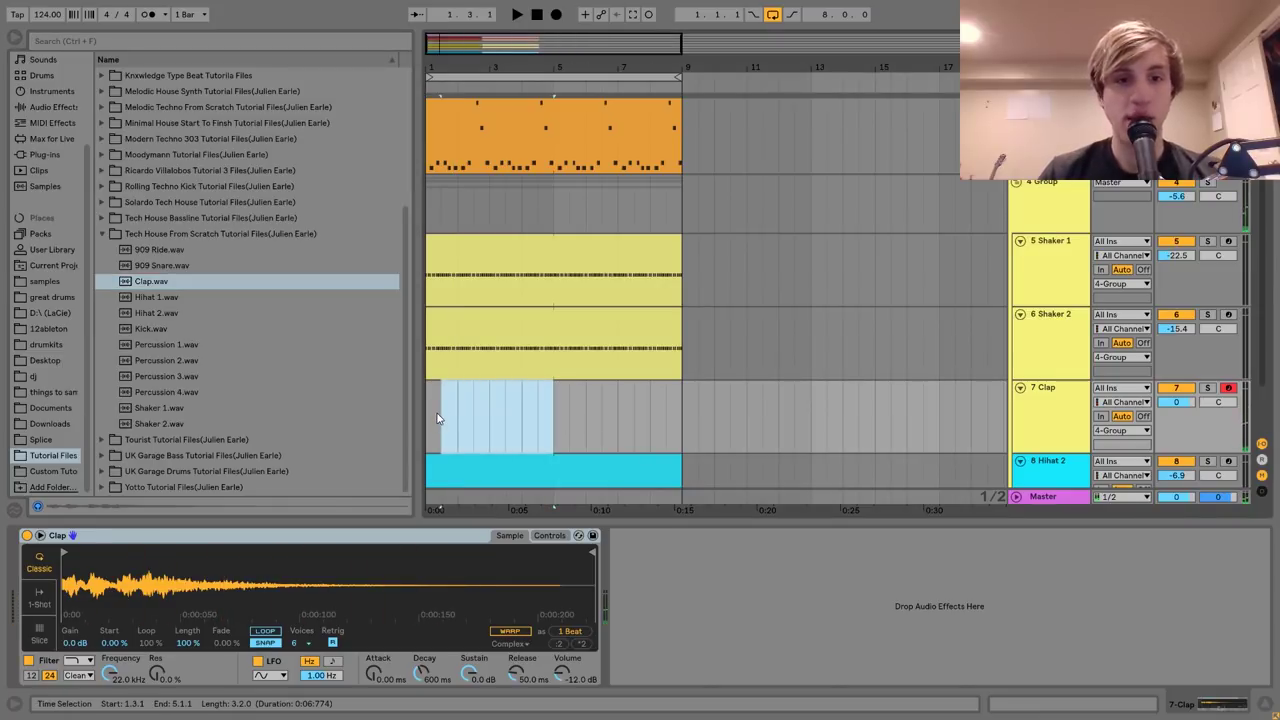
key("ctrl+shift+m")
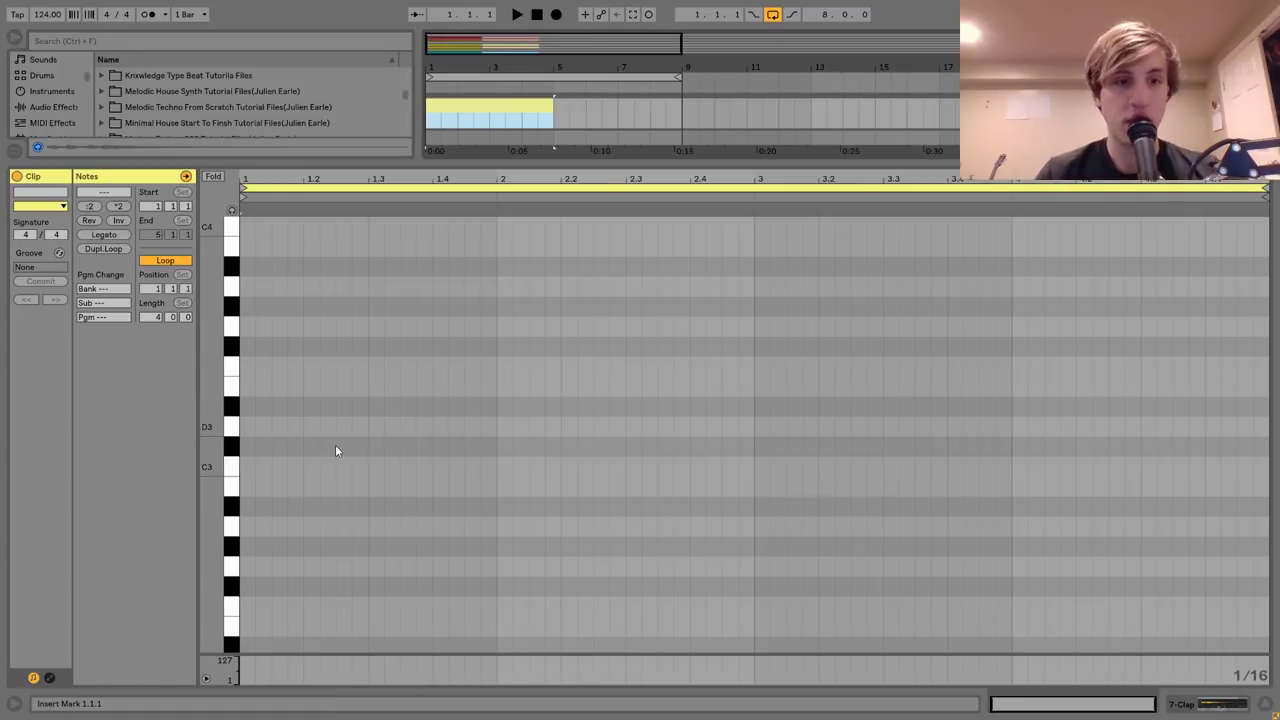
key("w")
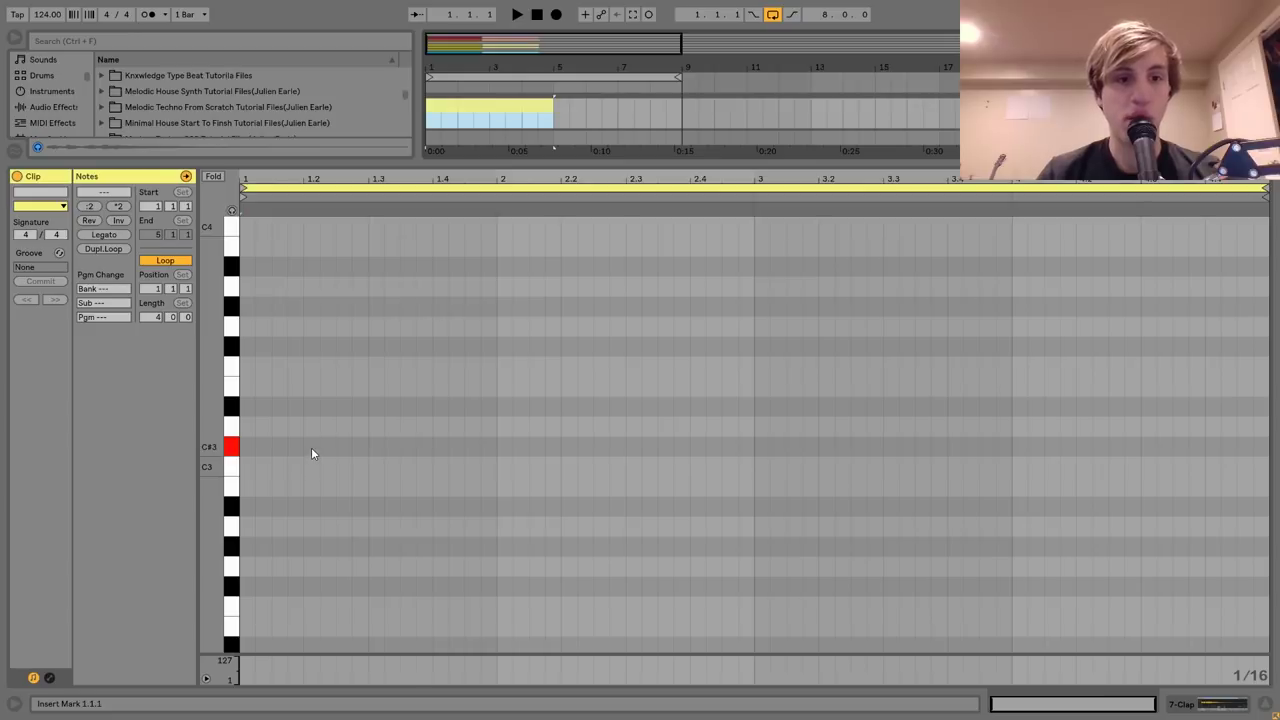
key("a")
double_click(311, 448)
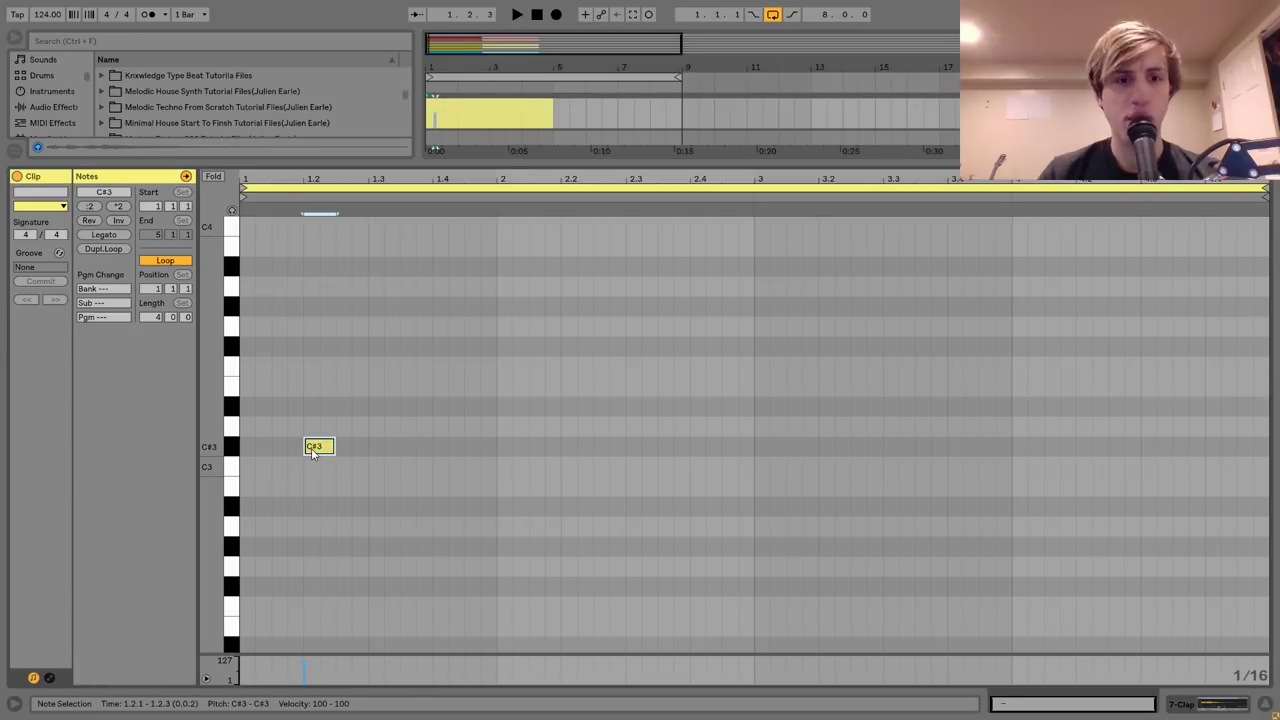
Repeat the clap note on beats 2 and 4 through all four bars and extend the clip to eight bars.
left_click_drag(318, 412, 428, 496)
key("space")
key("ctrl+d")
key("ctrl+d")
key("ctrl+d")
key("ctrl+d")
key("ctrl+d")
key("ctrl+d")
key("ctrl+d")
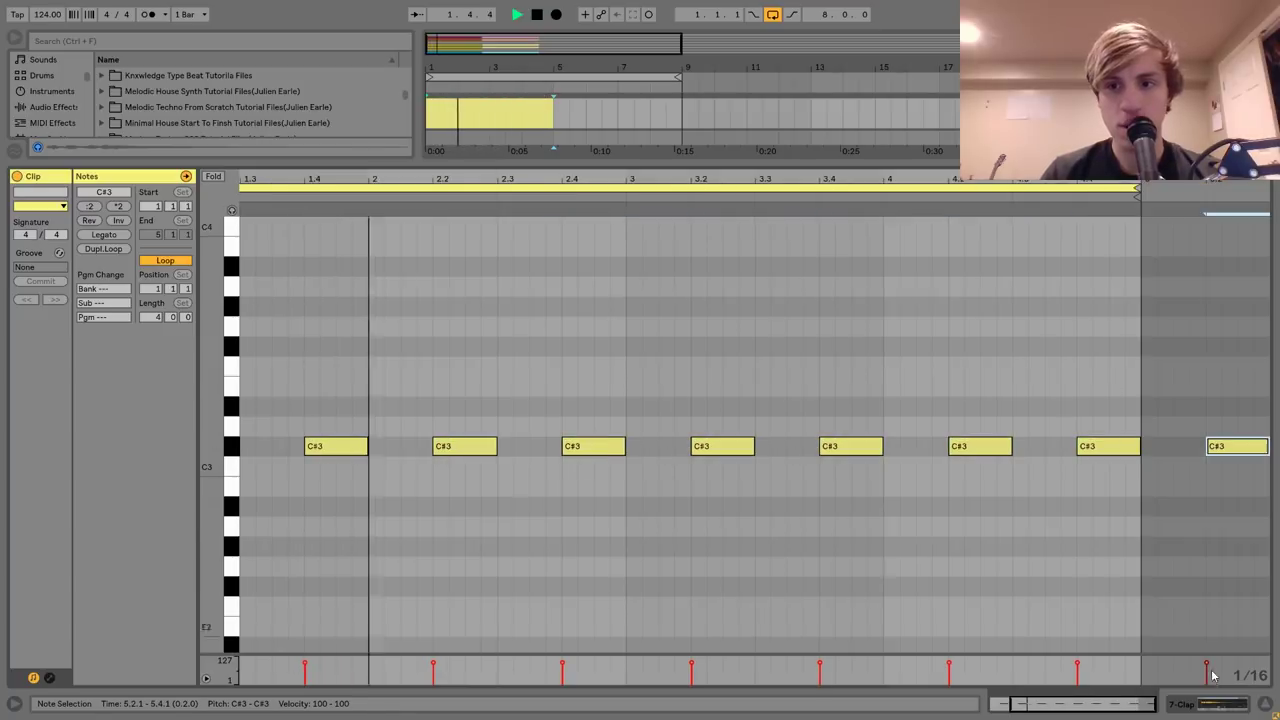
key("ctrl+z")
left_click(1208, 708)
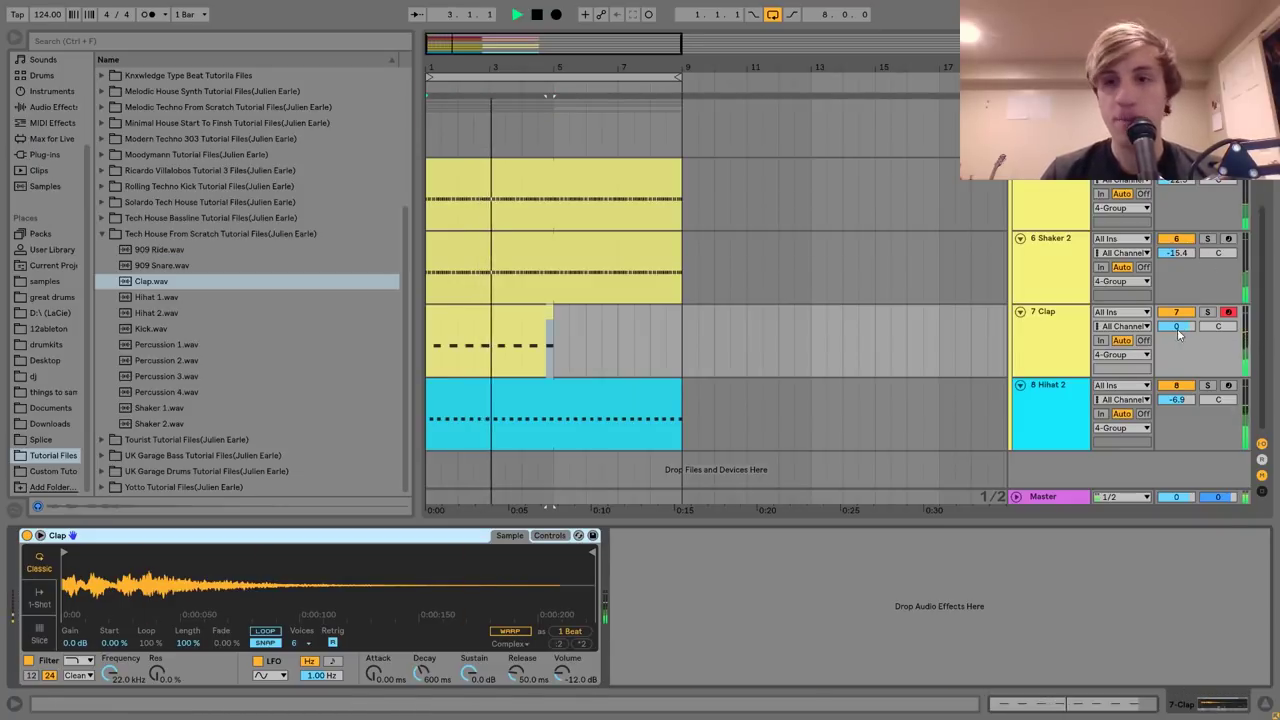
left_click_drag(550, 312, 682, 312)
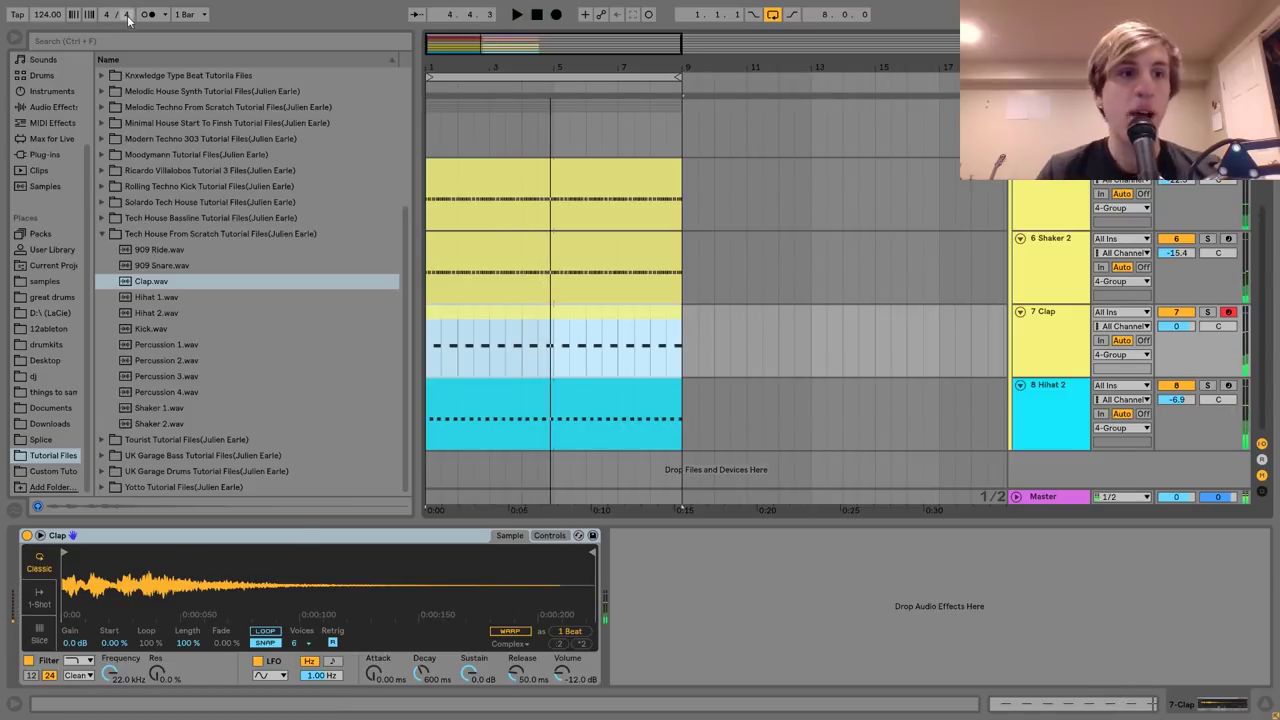
Add a Saturator with 4.00 dB drive to the Clap track and set the track volume to -1.7 dB.
left_click(53, 107)
scroll(188, 337, "down", 5)
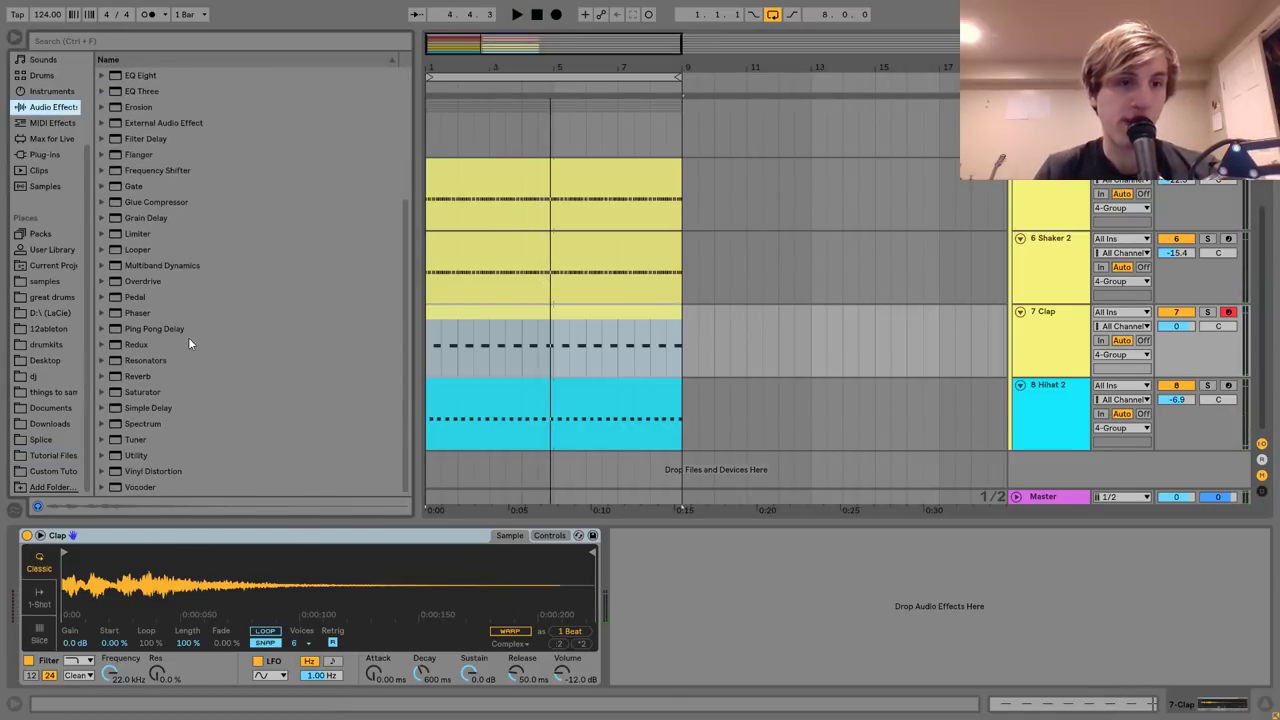
double_click(146, 392)
key("space")
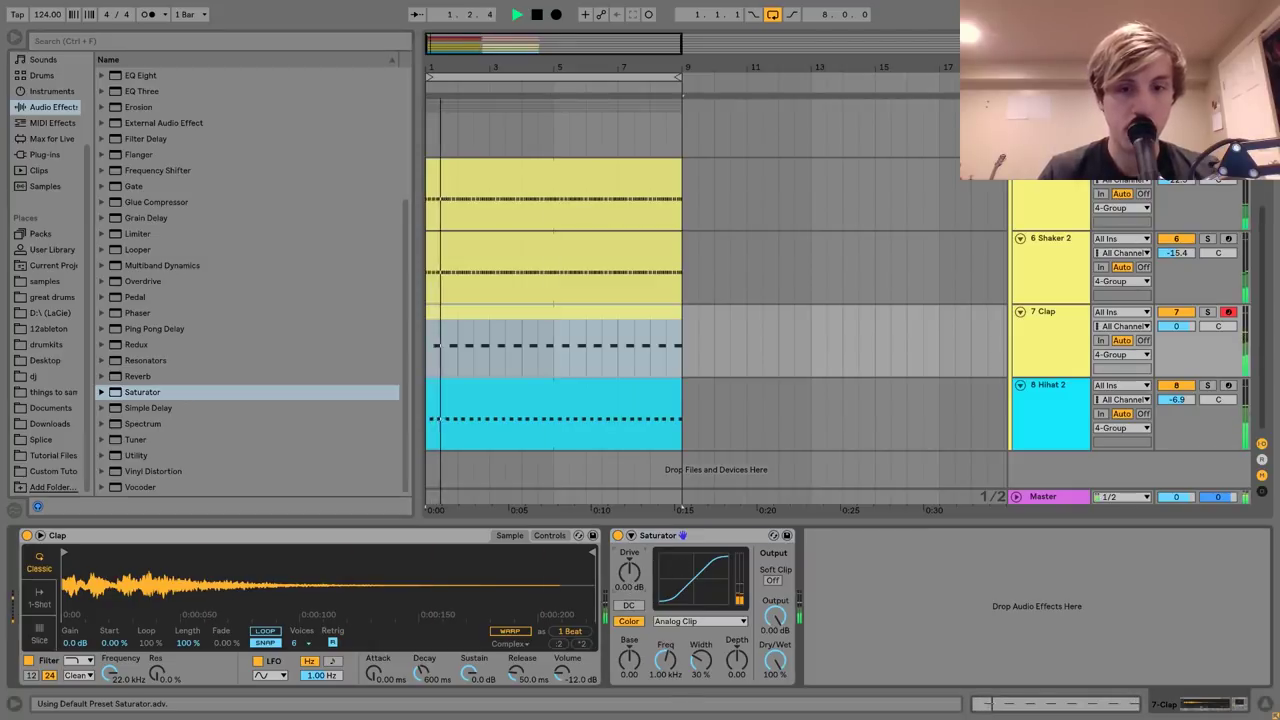
left_click_drag(626, 580, 626, 574)
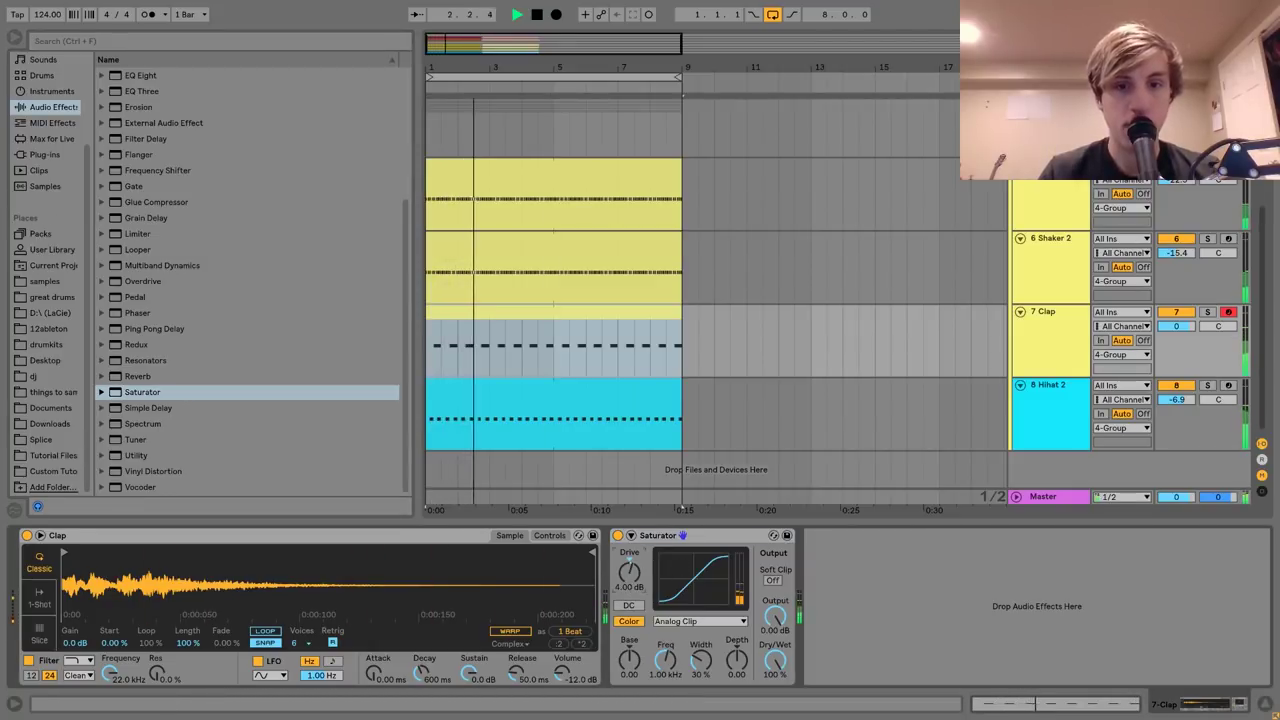
key("space")
left_click_drag(1182, 327, 1182, 328)
key("space")
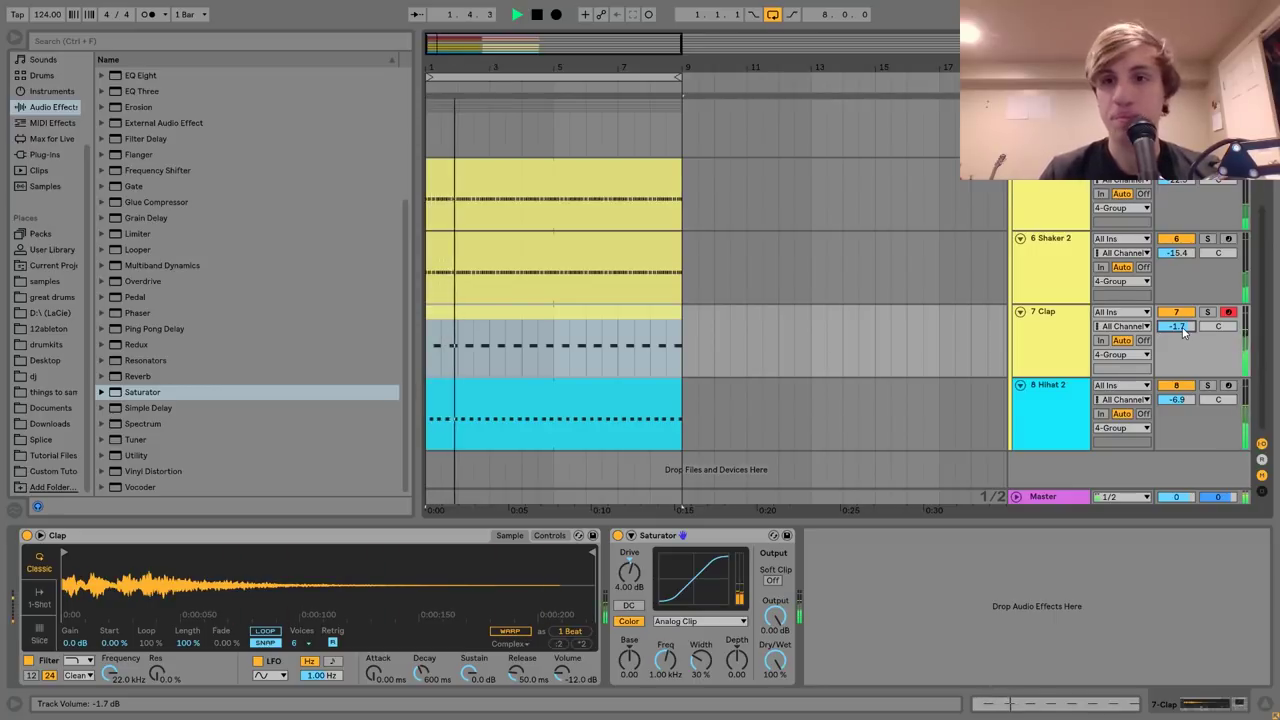
Set the bass Operator's filter envelope amount to 11% and its filter frequency to 161 Hz.
scroll(1182, 331, "up", 3)
left_click(1048, 273)
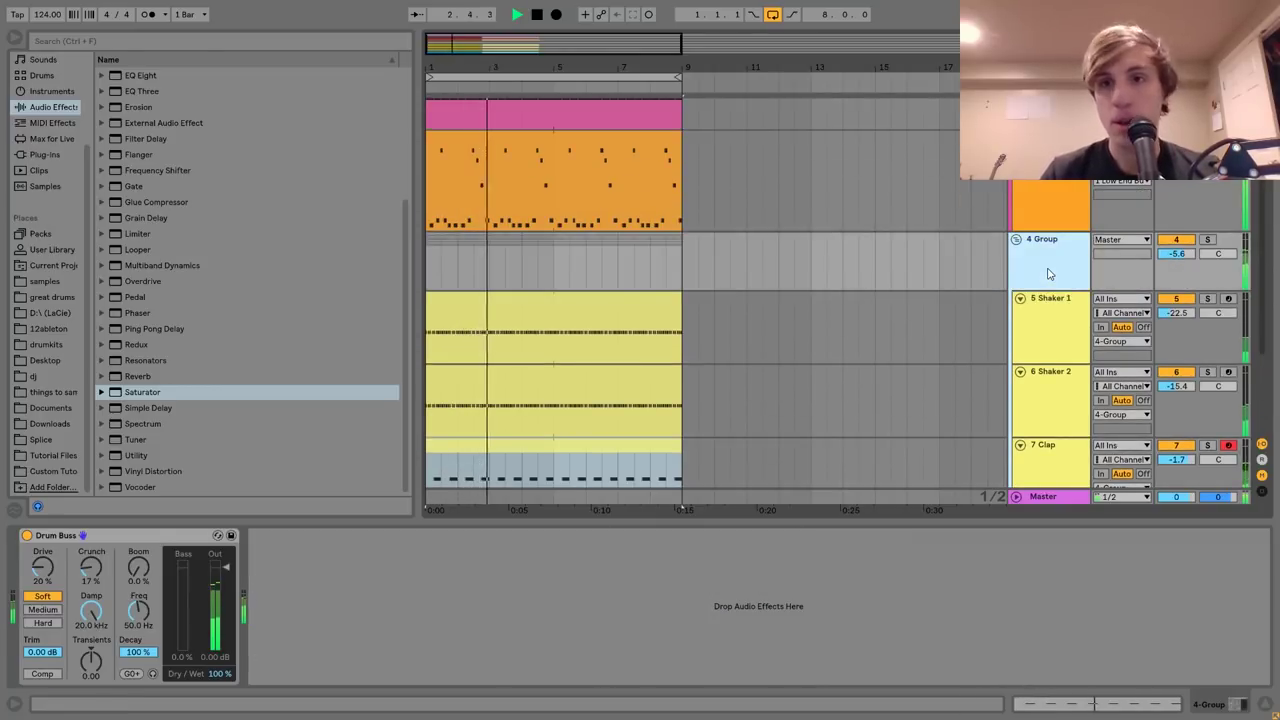
scroll(1048, 273, "up", 2)
left_click(1055, 277)
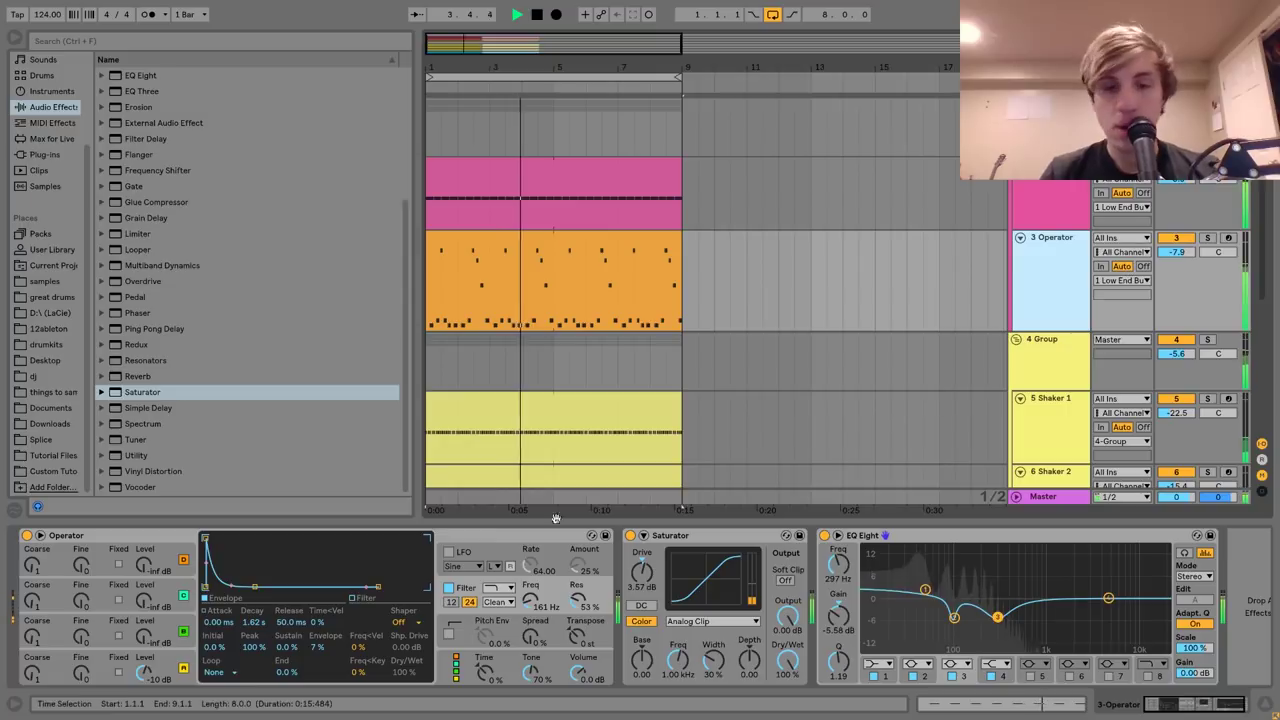
left_click_drag(530, 603, 530, 601)
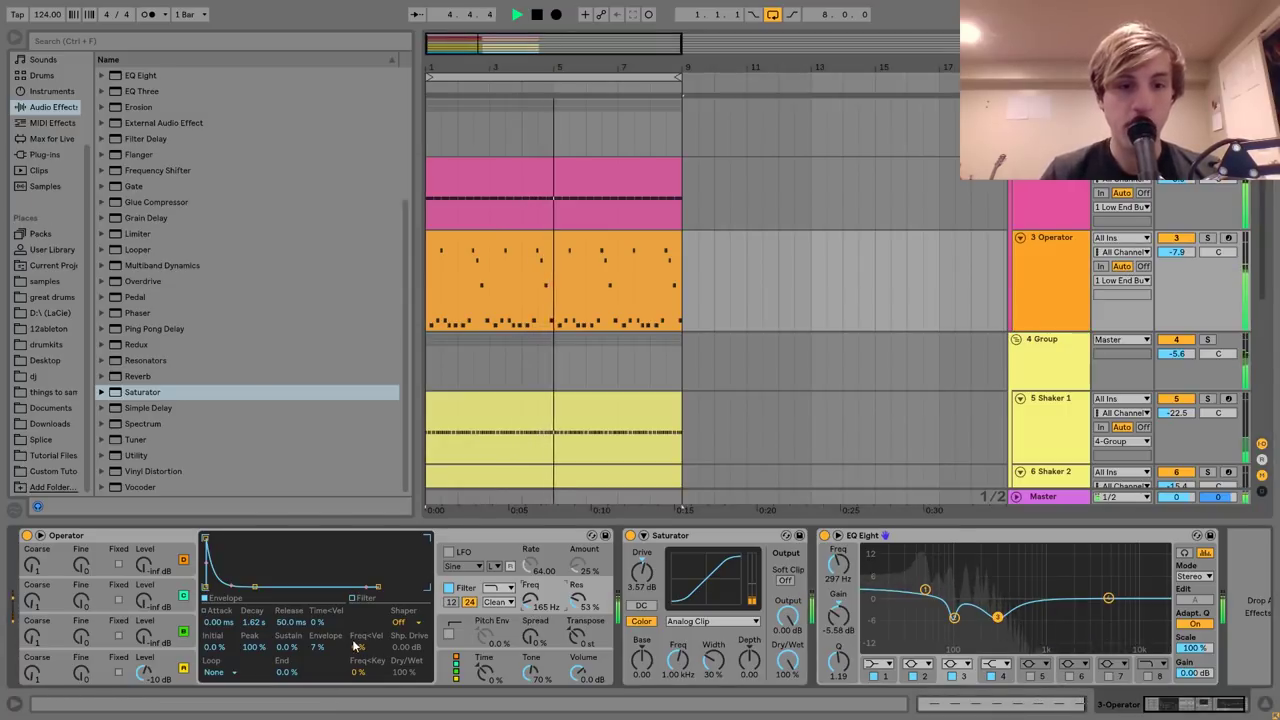
left_click_drag(319, 654, 319, 651)
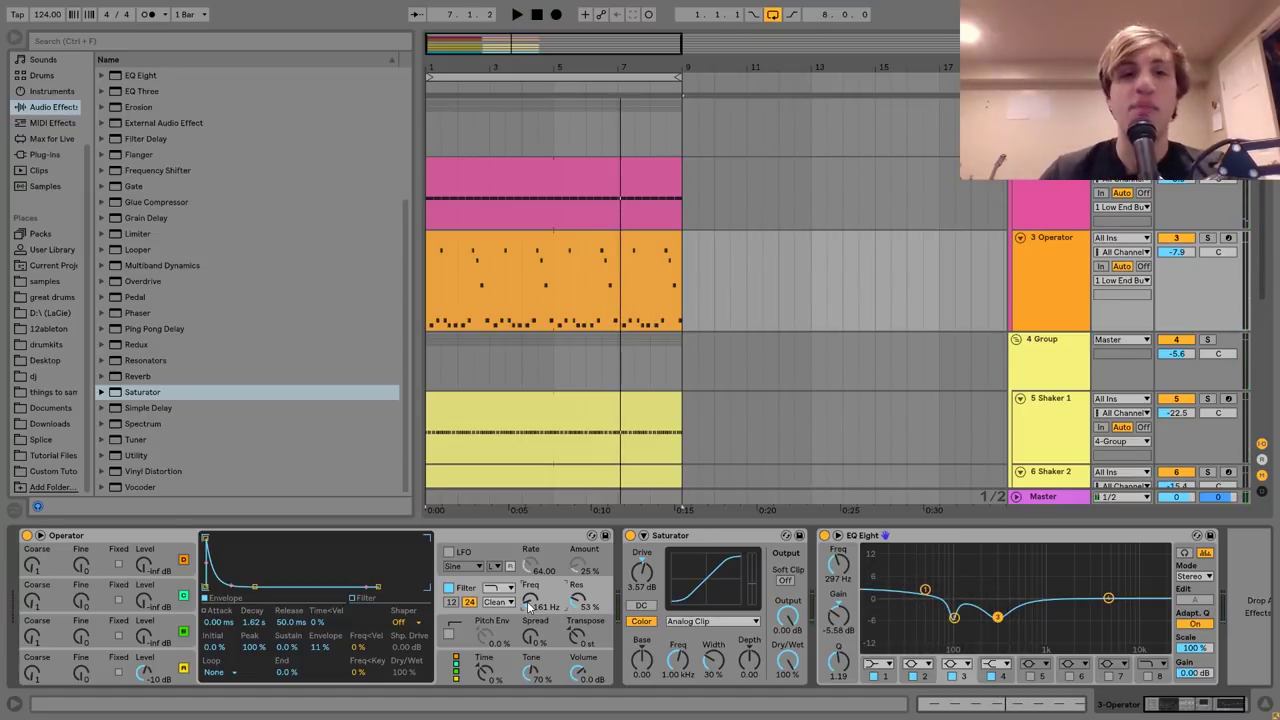
Play the loop several times to judge the bass against the drums and inspect its EQ Eight spectrum.
key("space")
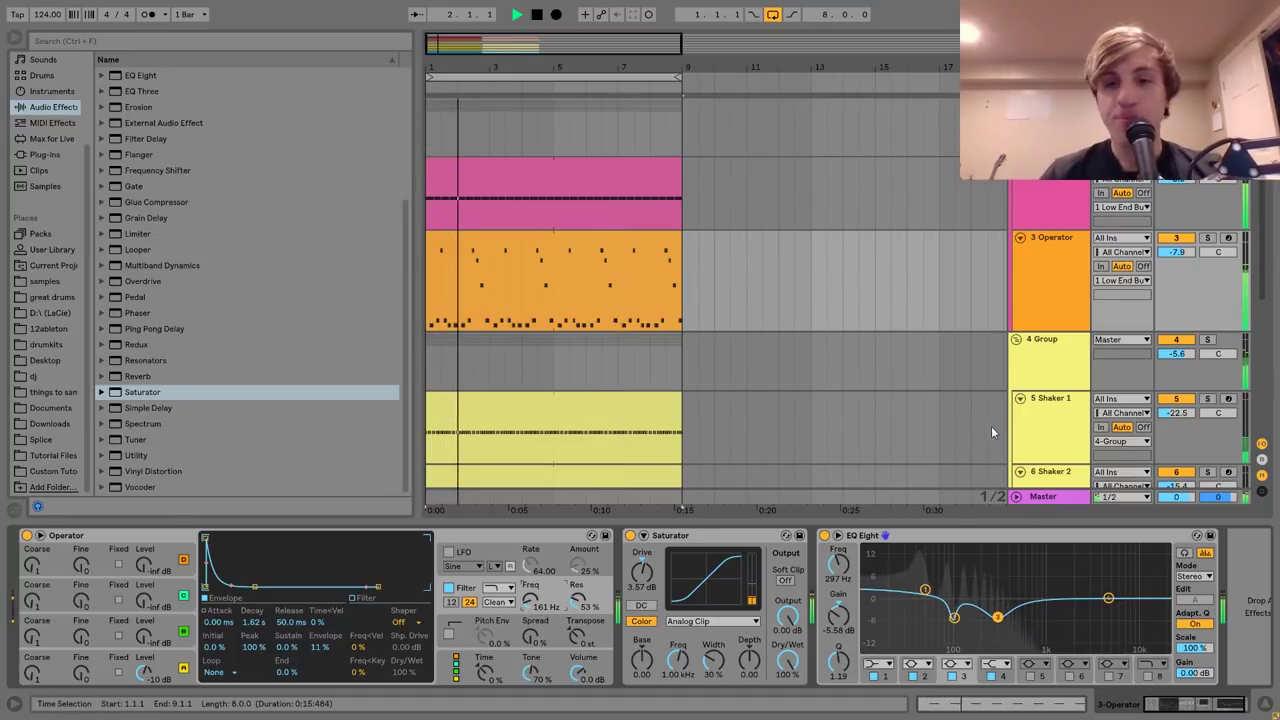
key("space")
key("space")
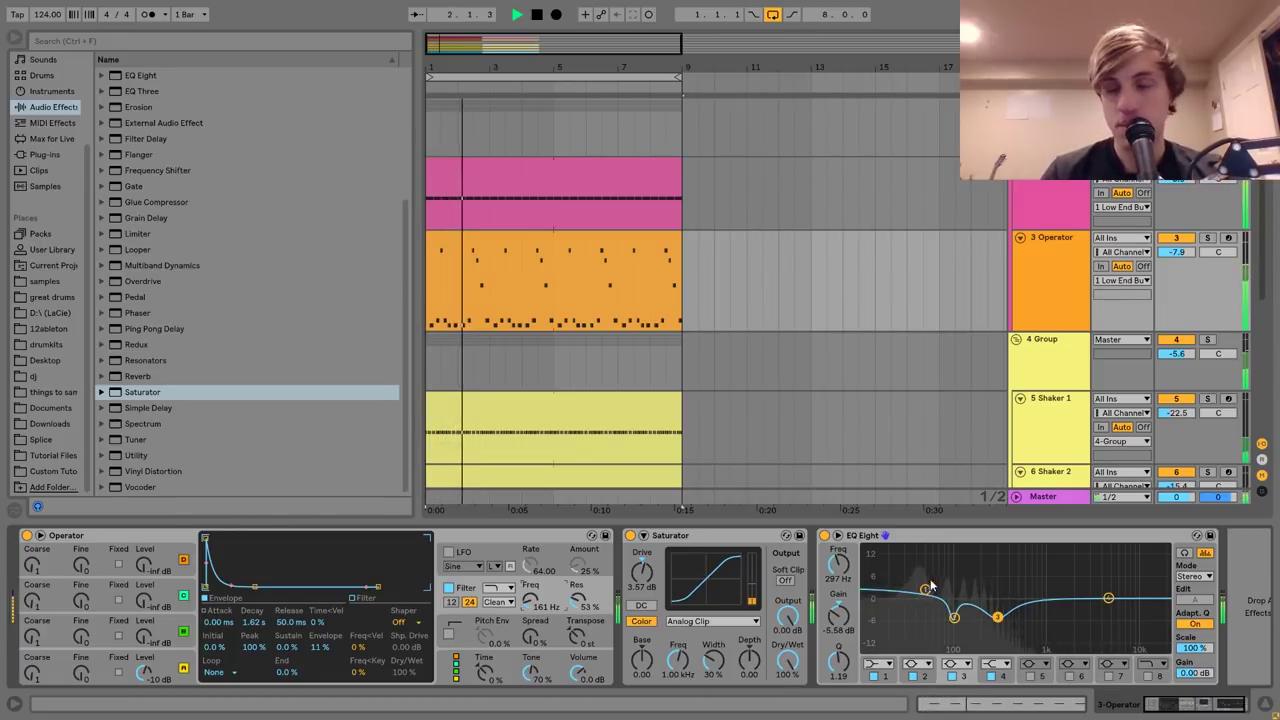
scroll(1046, 377, "down", 1)
key("space")
key("space")
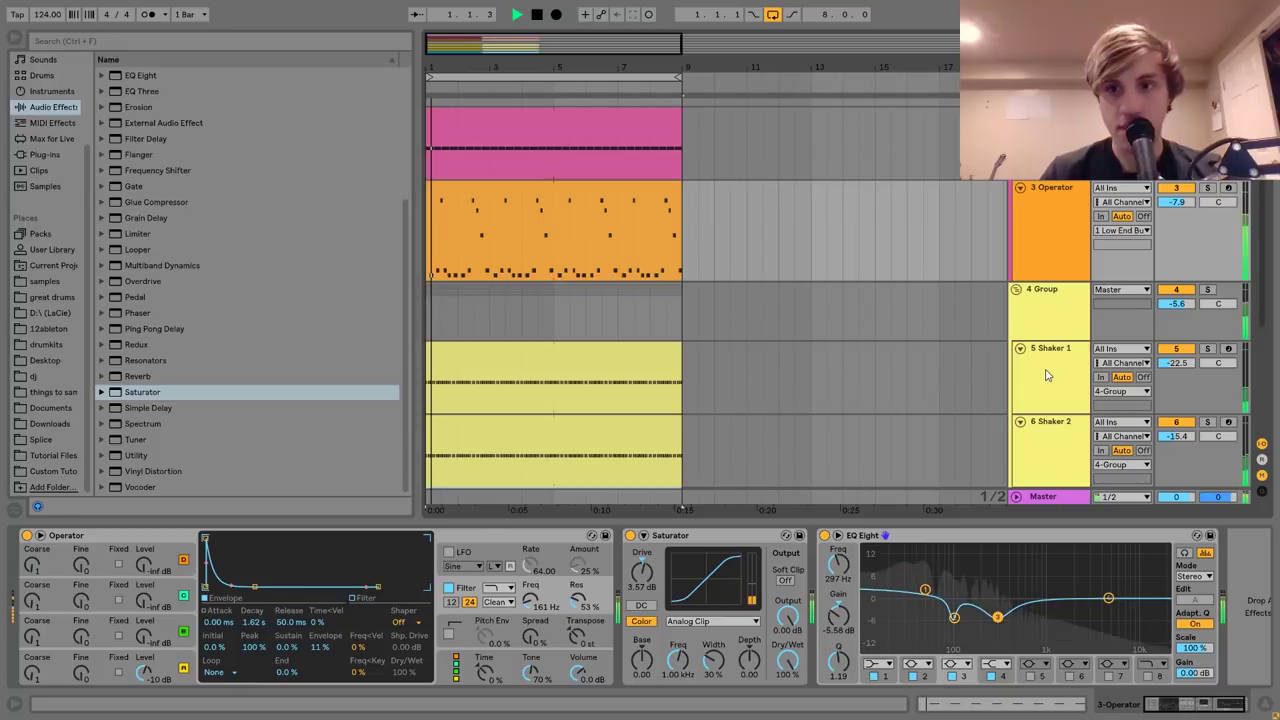
scroll(1047, 375, "down", 3)
key("space")
Duplicate the bass Operator track, solo the copy, and remove its Saturator and EQ Eight.
scroll(1046, 375, "up", 6)
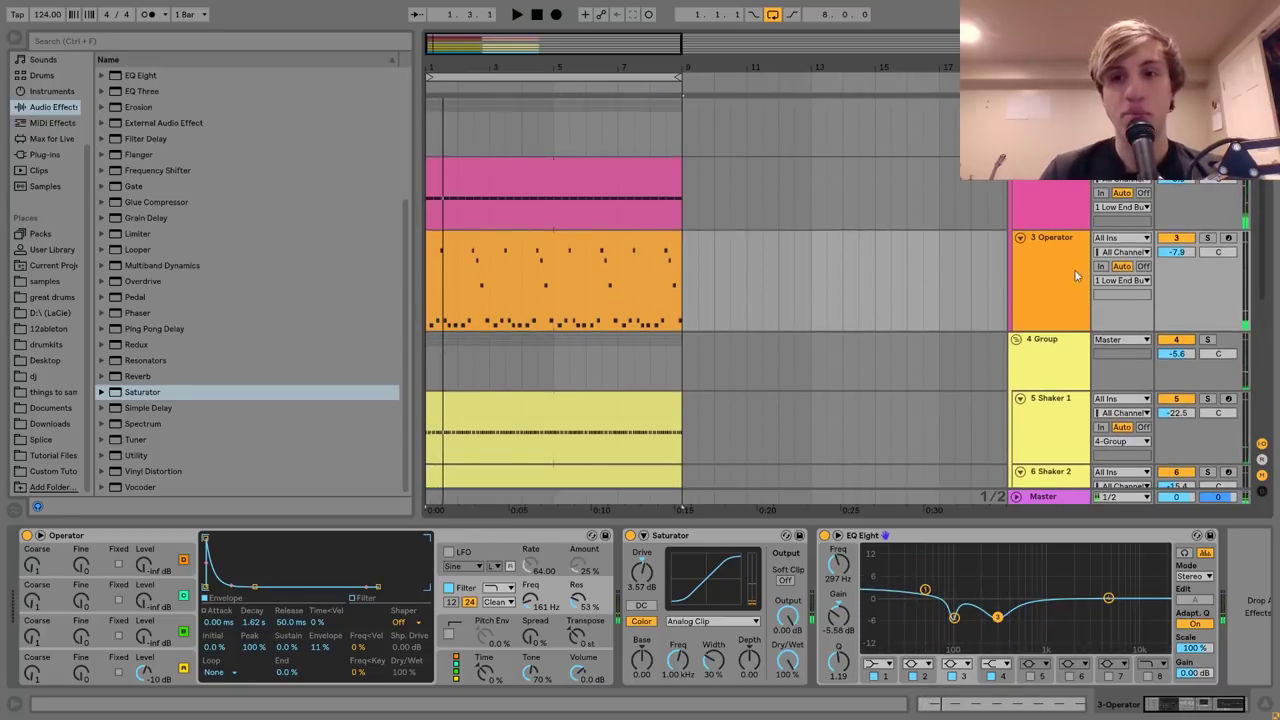
key("ctrl+d")
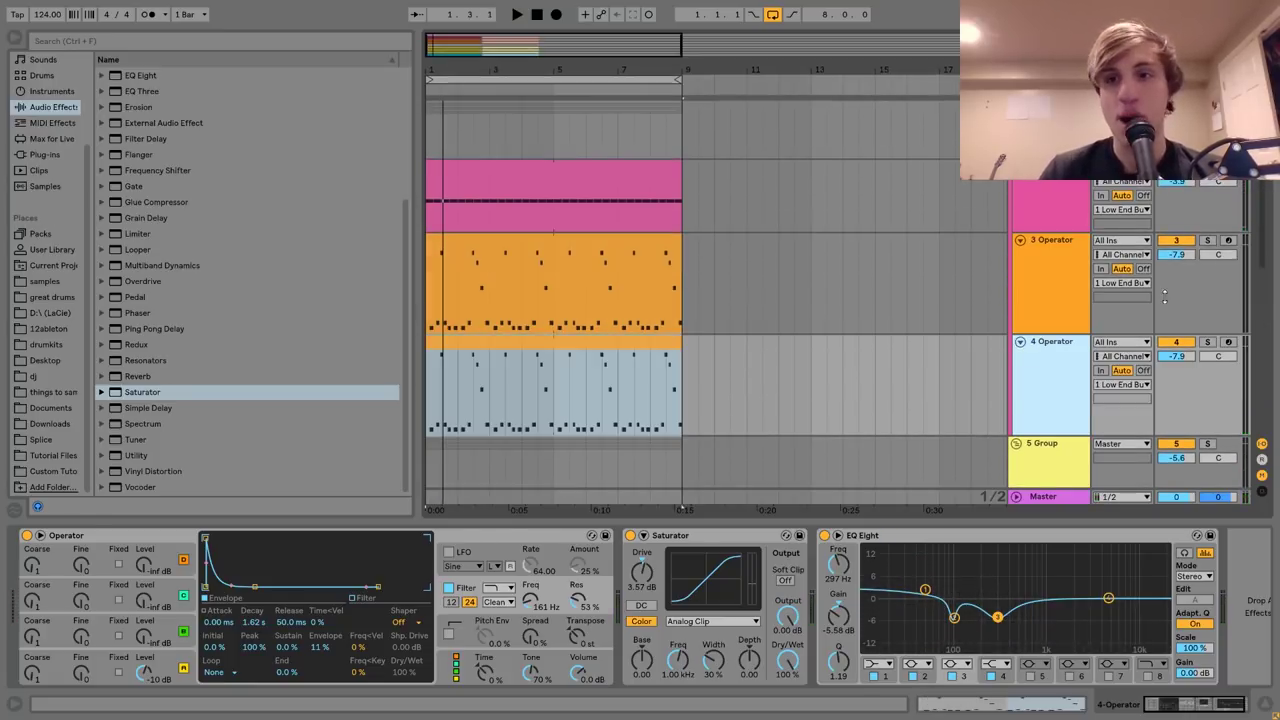
left_click(1207, 342)
key("space")
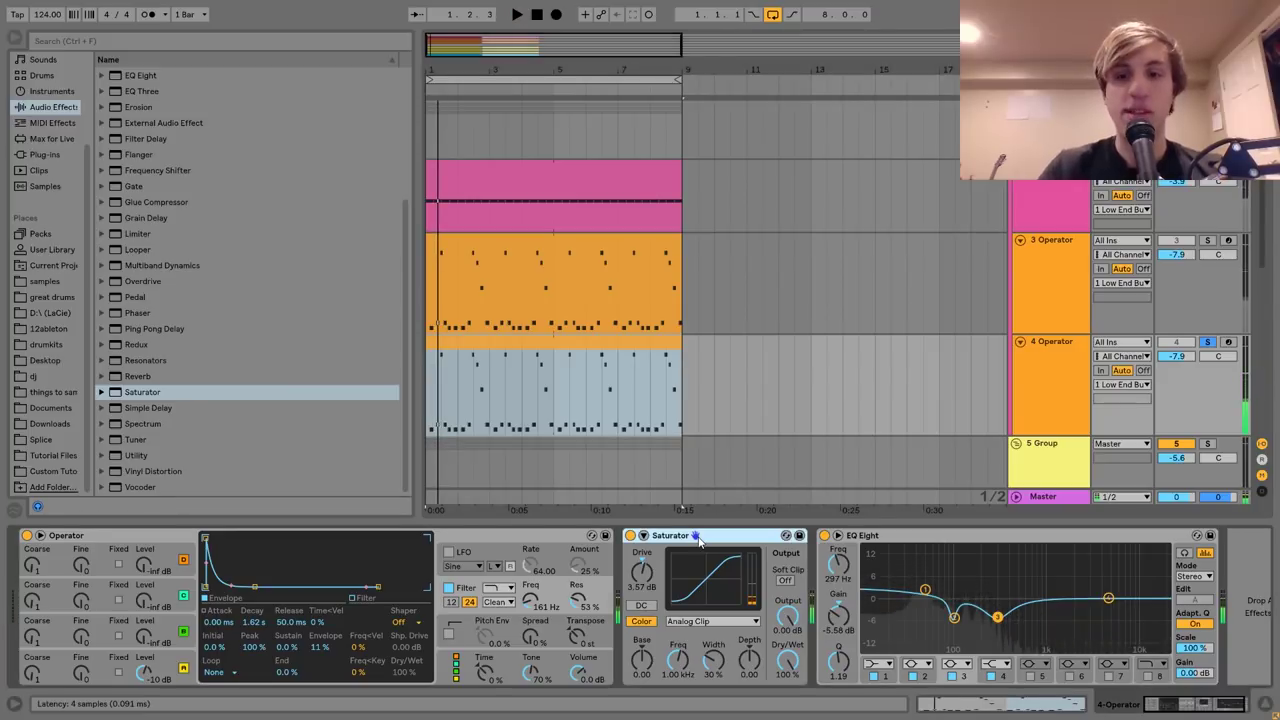
key("Delete")
key("Delete")
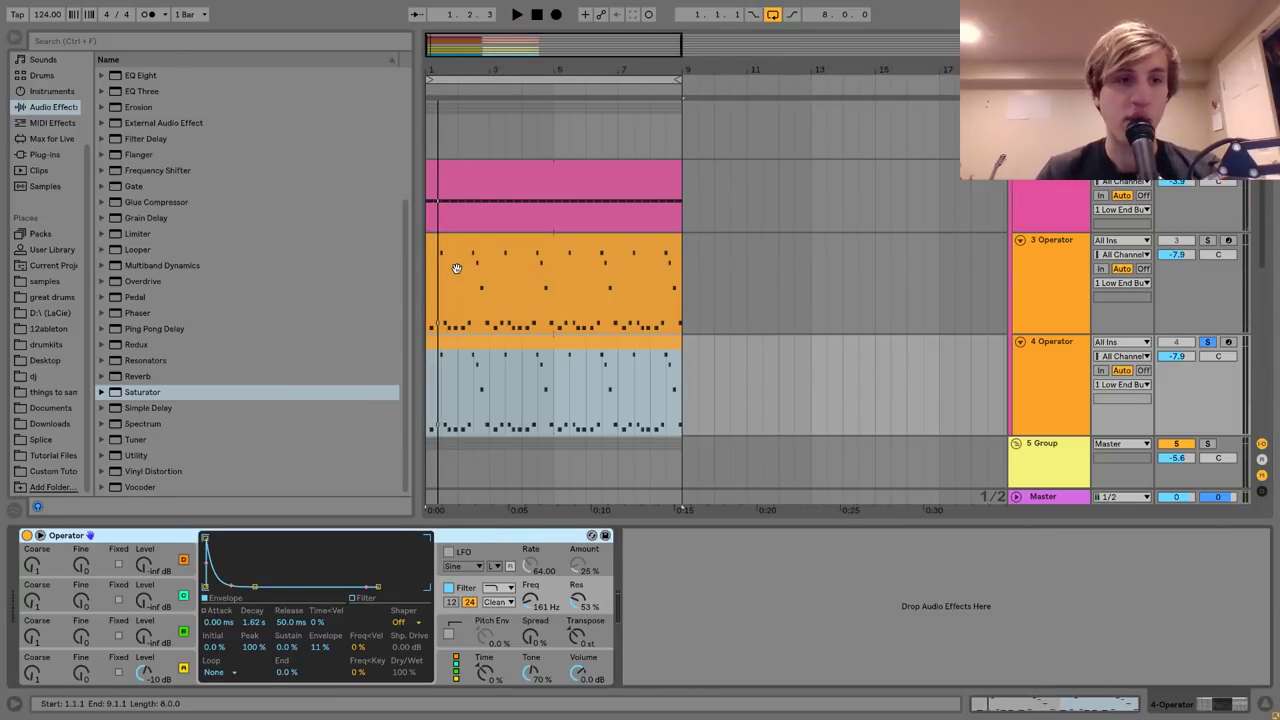
Turn off the filter in the duplicated Operator and set oscillator A's waveform to Sine.
left_click(449, 588)
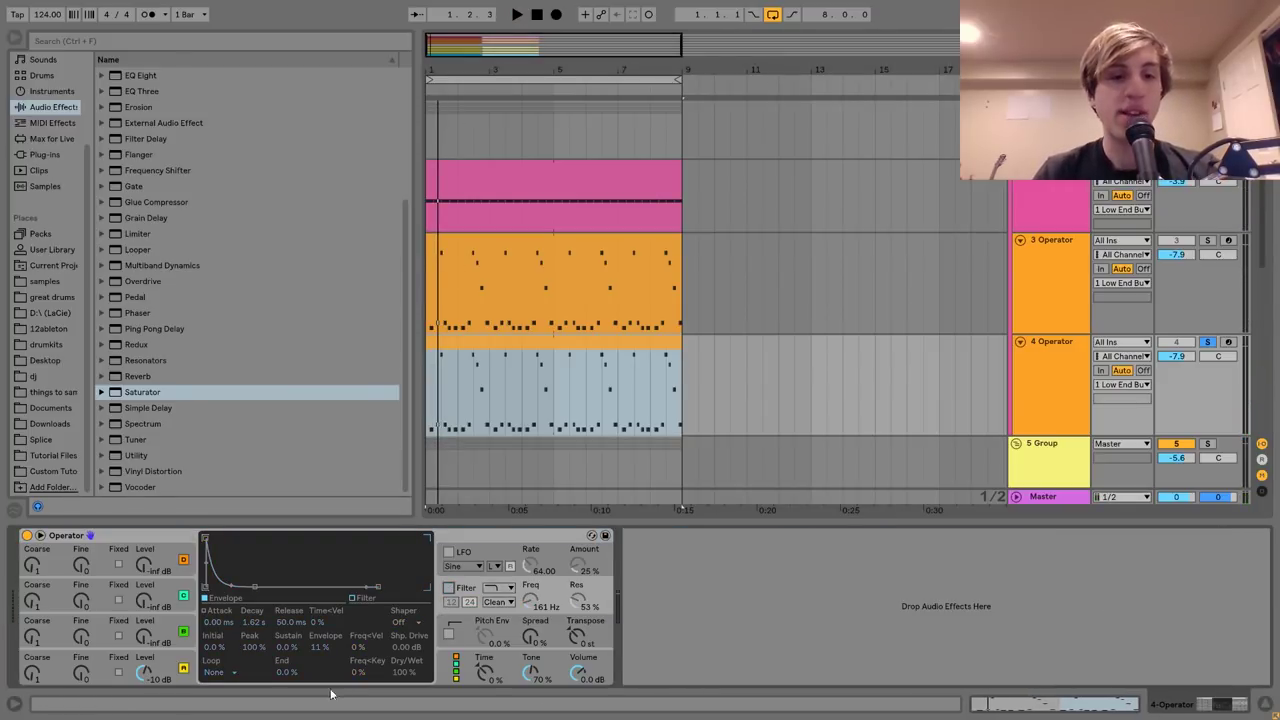
left_click(163, 665)
left_click(376, 623)
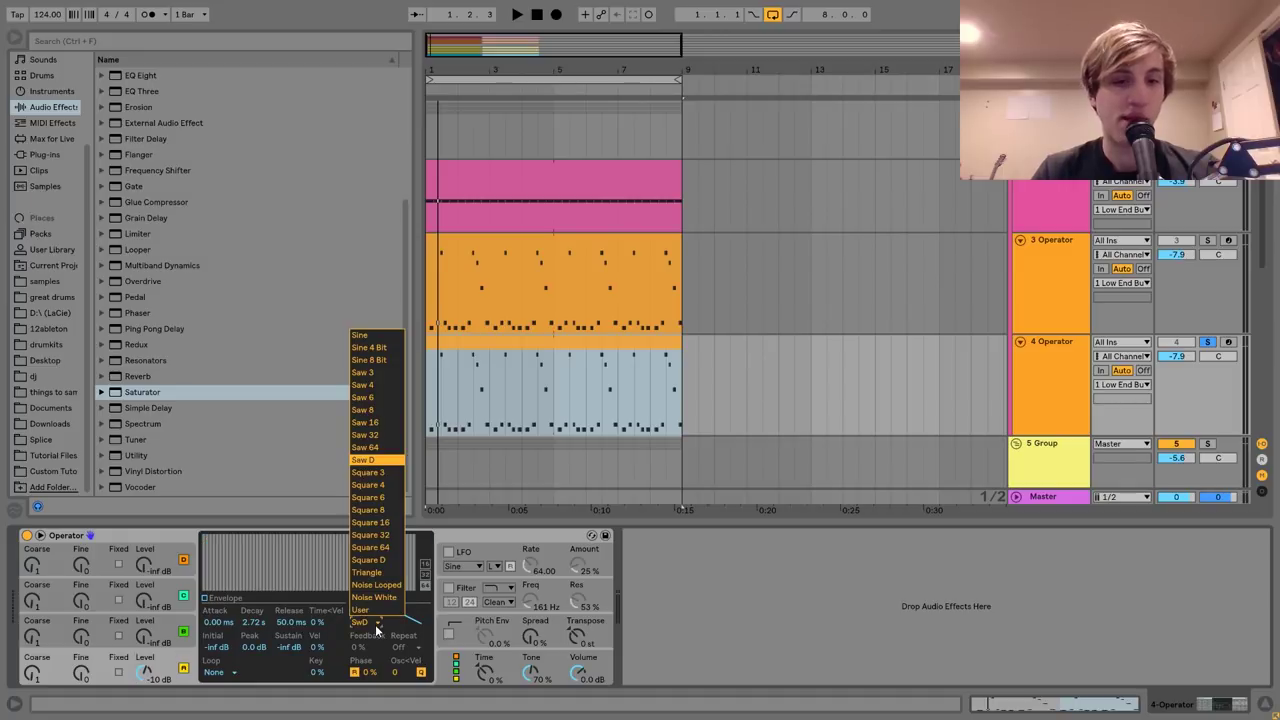
left_click(363, 337)
Add a Saturator to the duplicated Operator track and set its drive to 6.29 dB during playback.
key("space")
double_click(142, 392)
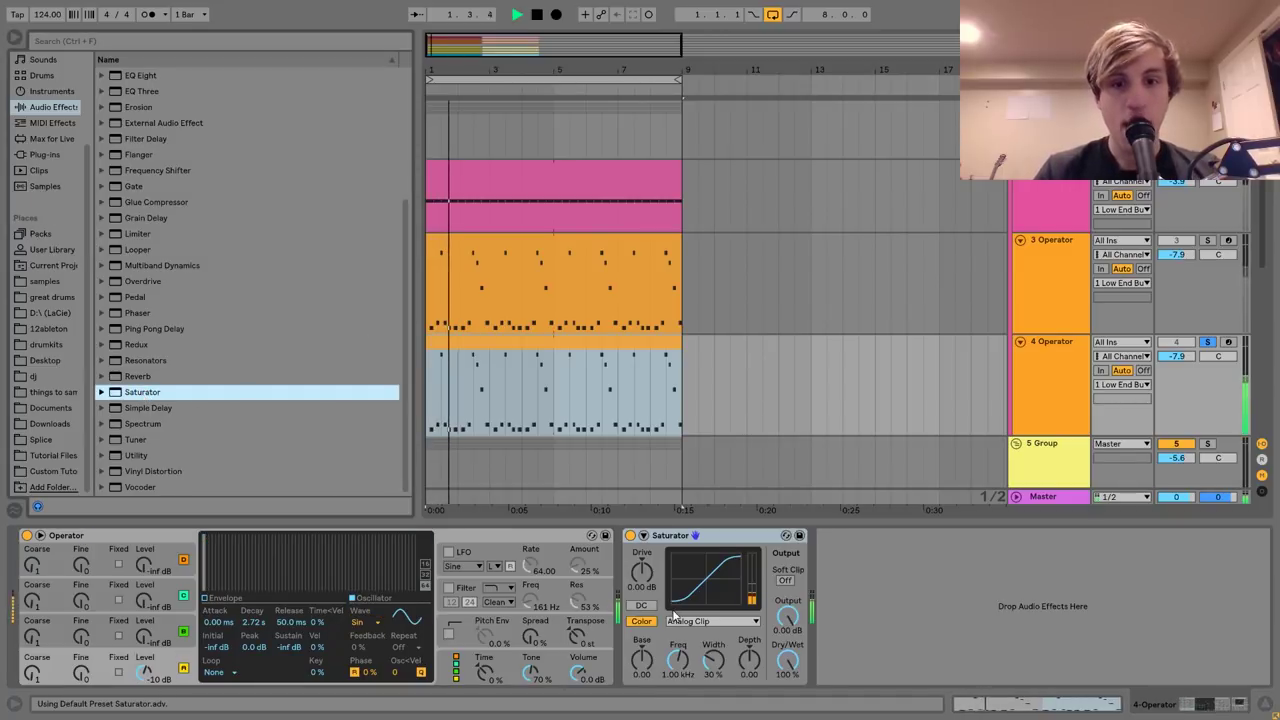
mouse_move(641, 572)
left_mouse_down()
mouse_move(641, 545)
mouse_move(643, 586)
left_mouse_up()
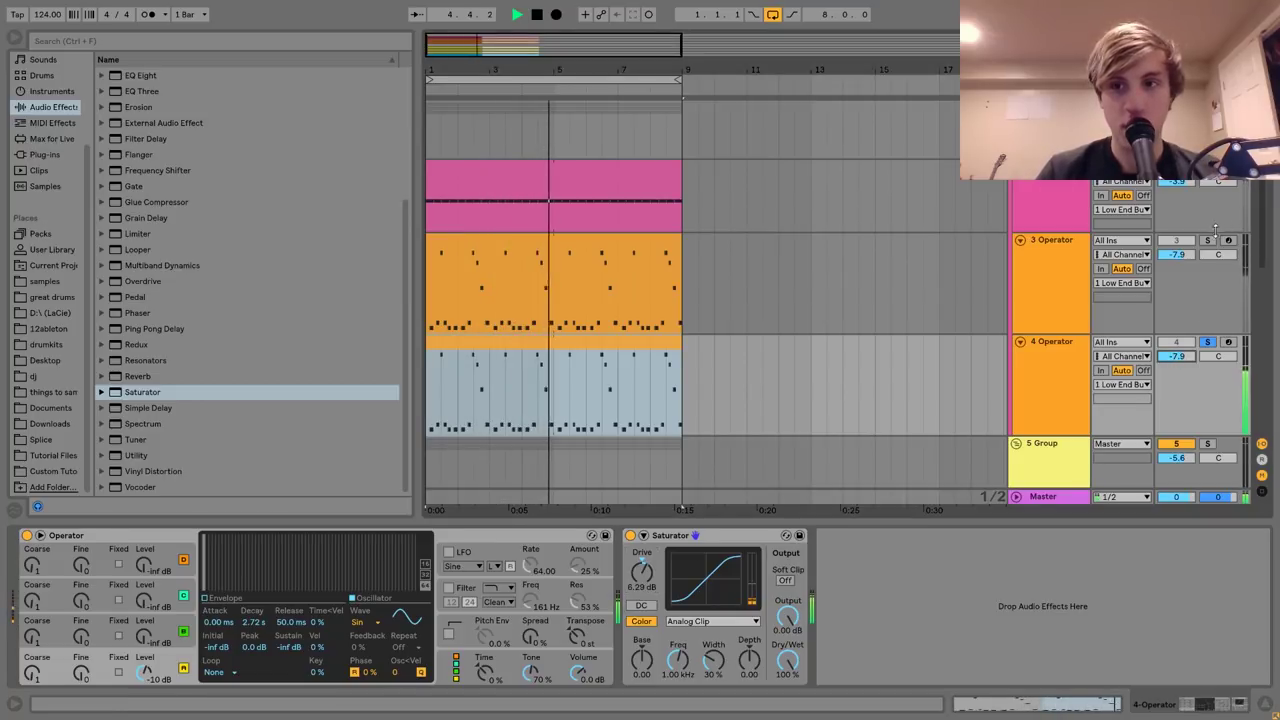
With both Operator tracks soloed, low-cut the original bass at 84.3 Hz using EQ Eight band 1, and set the duplicate's volume to -5.2 dB.
left_click(1208, 241, "ctrl")
left_click(1060, 268)
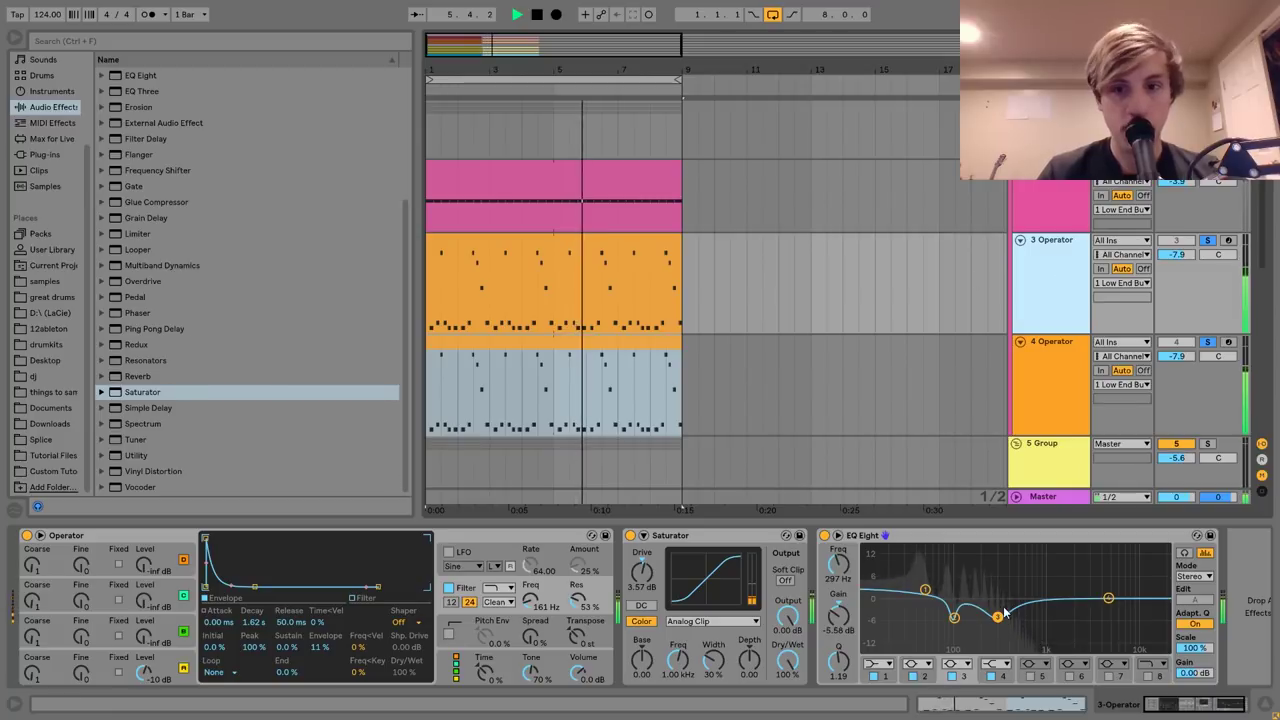
key("space")
left_click(879, 664)
left_click(876, 589)
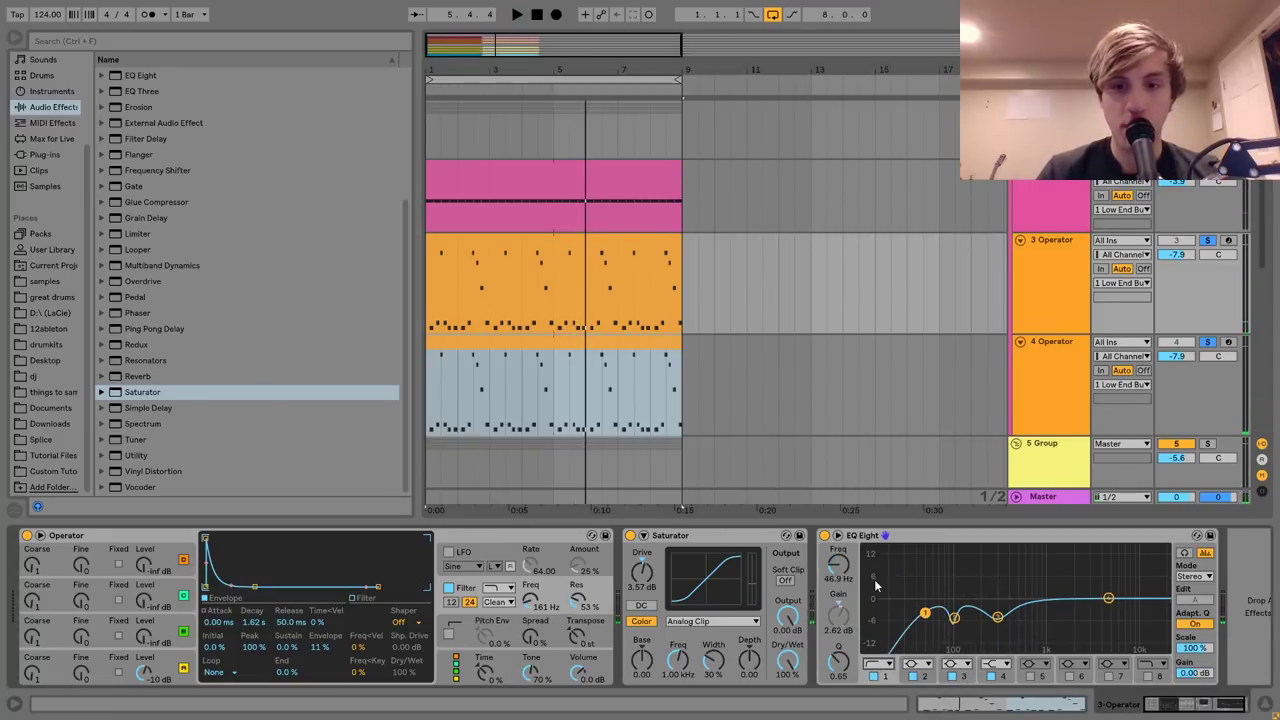
key("space")
left_click_drag(925, 612, 949, 608)
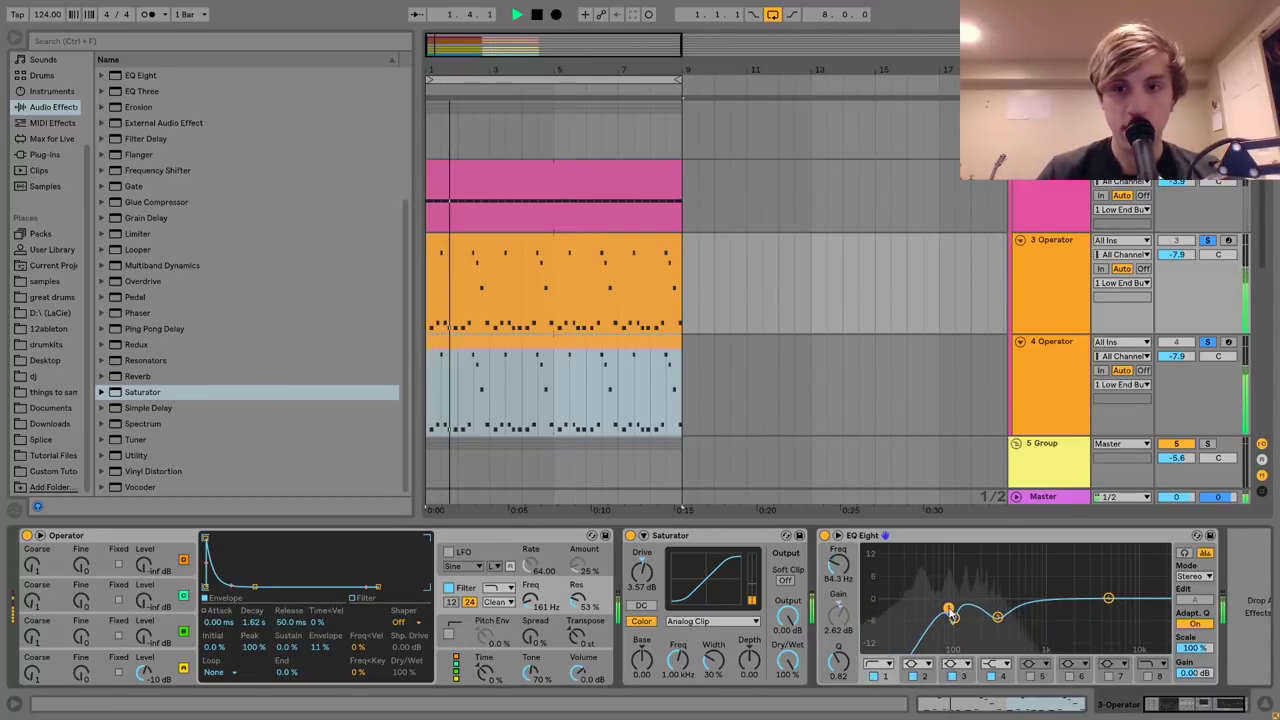
left_click_drag(1177, 357, 1178, 340)
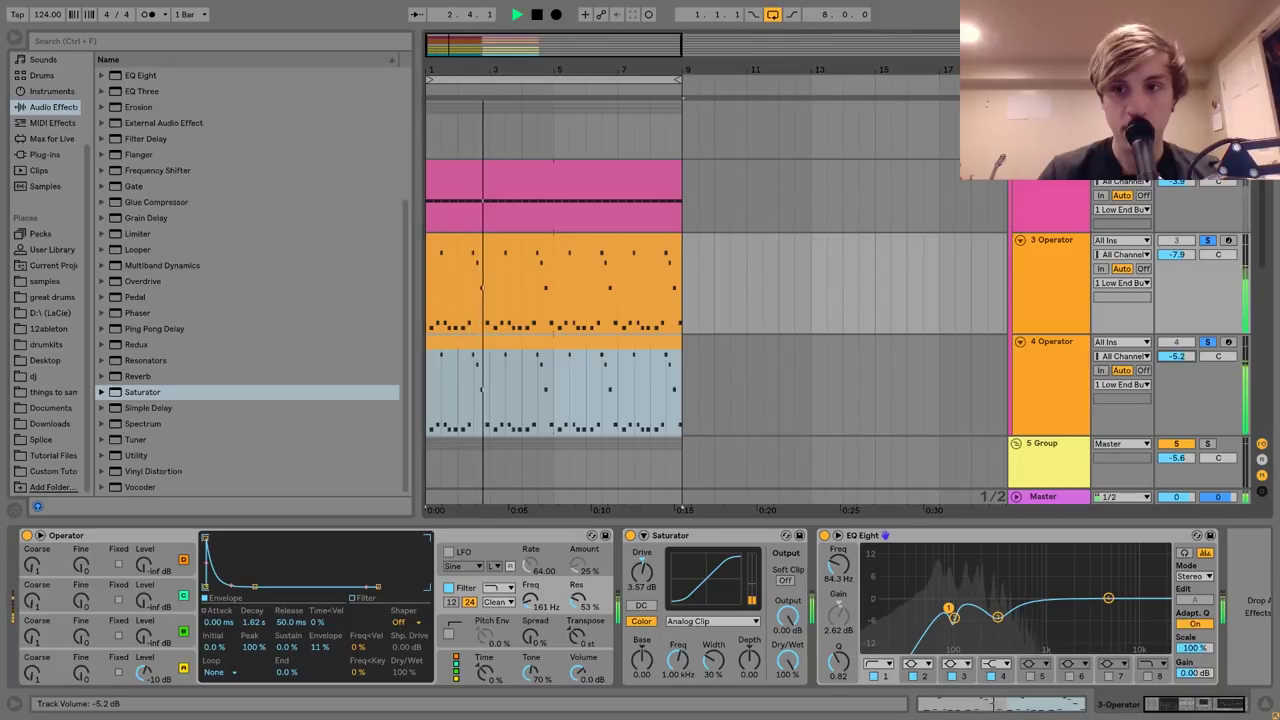
Group the two bass Operator tracks together.
left_click(1089, 370)
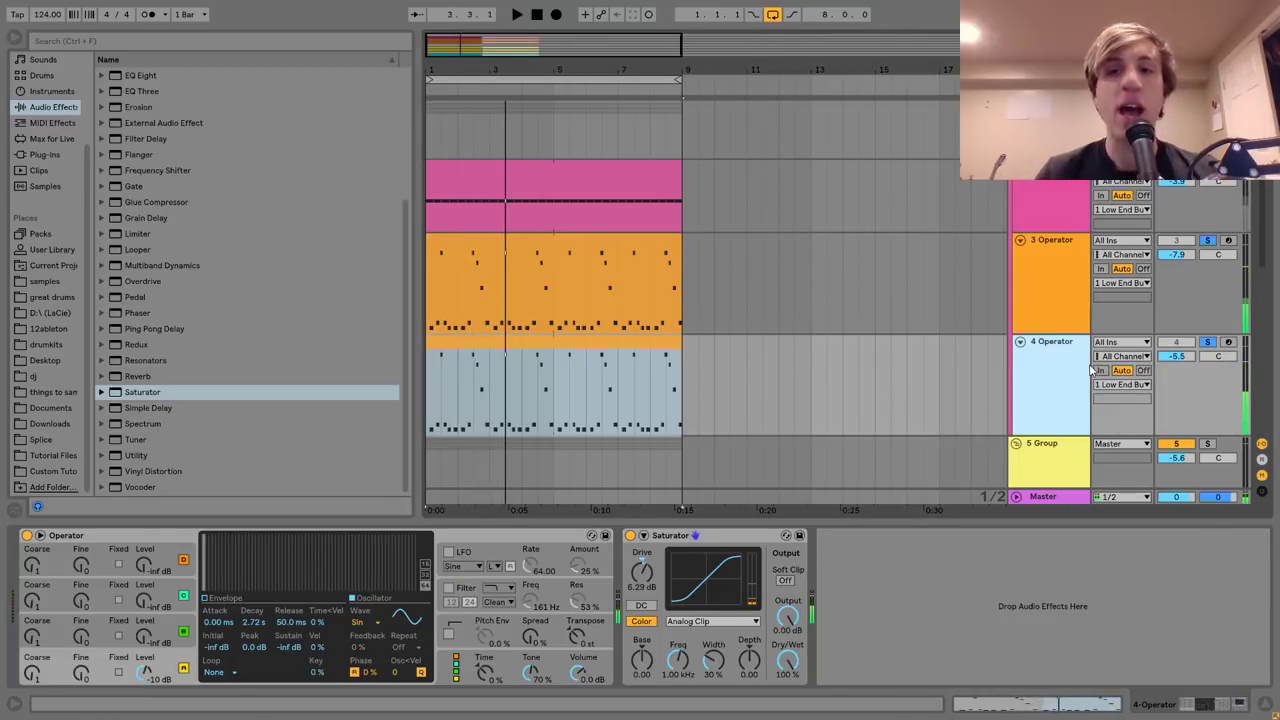
left_click(1065, 305, "shift")
key("ctrl+g")
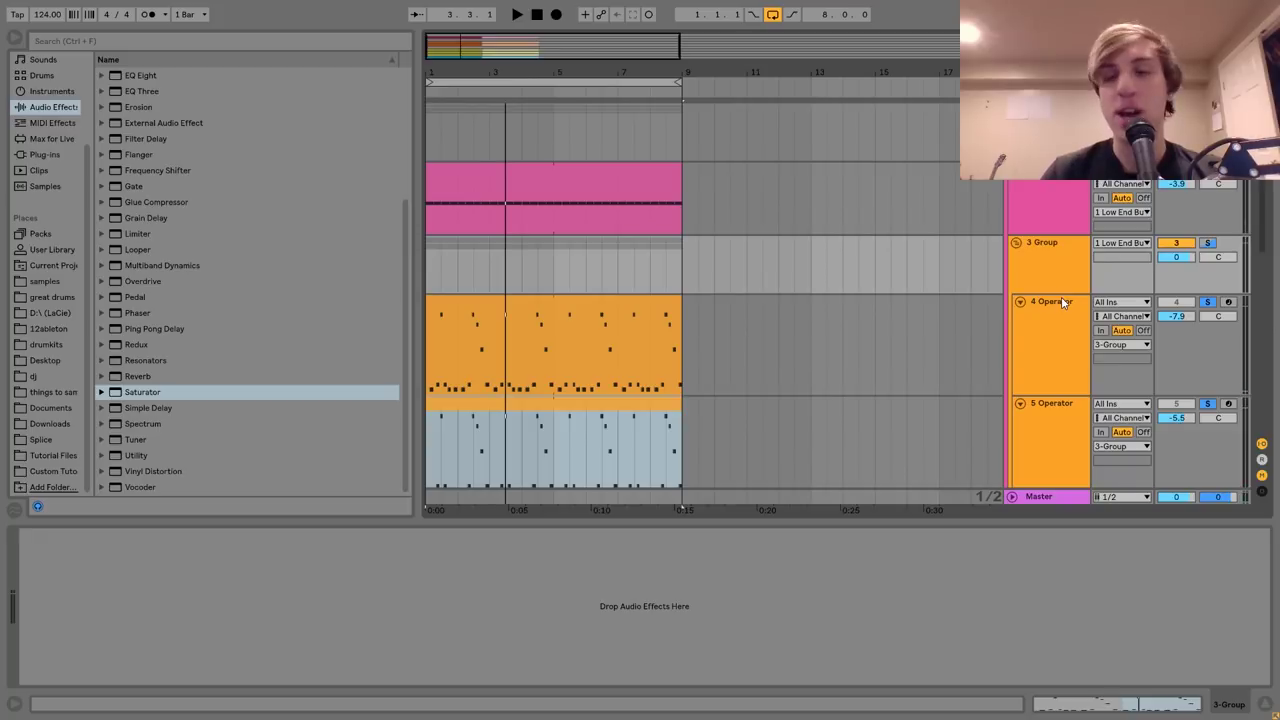
Add a Saturator to the new bass group, set its drive to 3.94 dB, and start playback.
left_click(1053, 280)
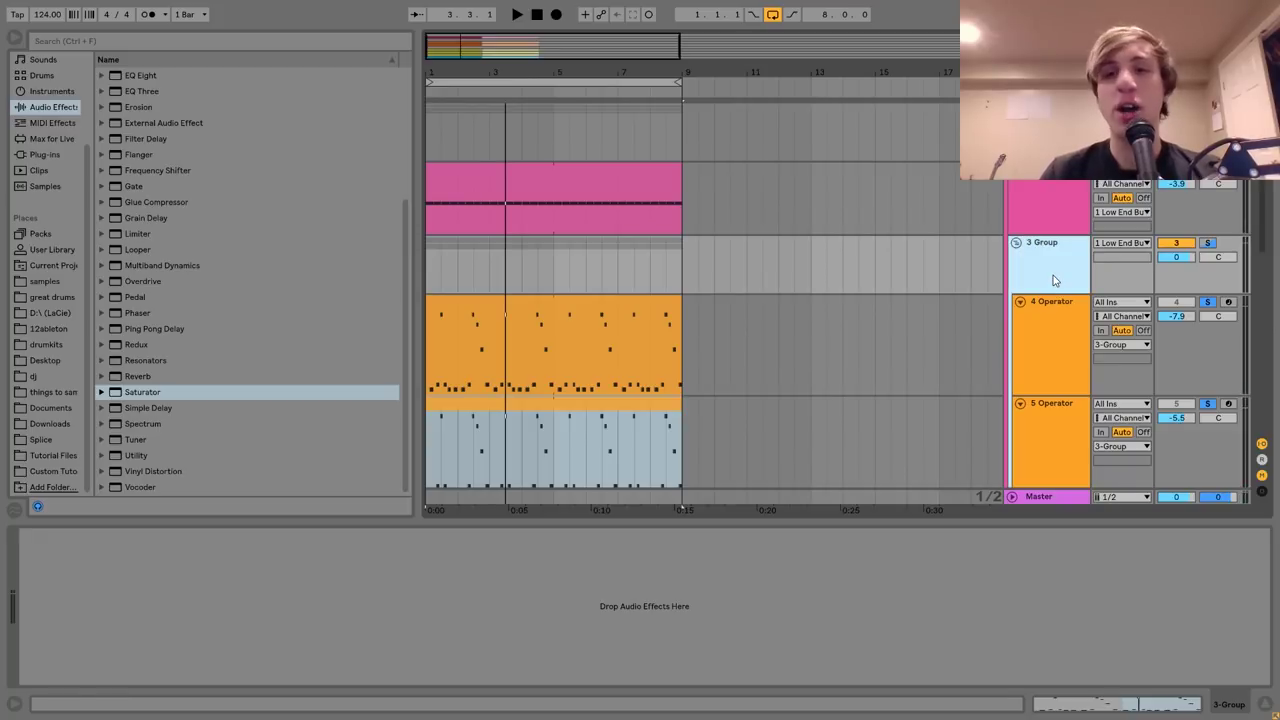
double_click(149, 394)
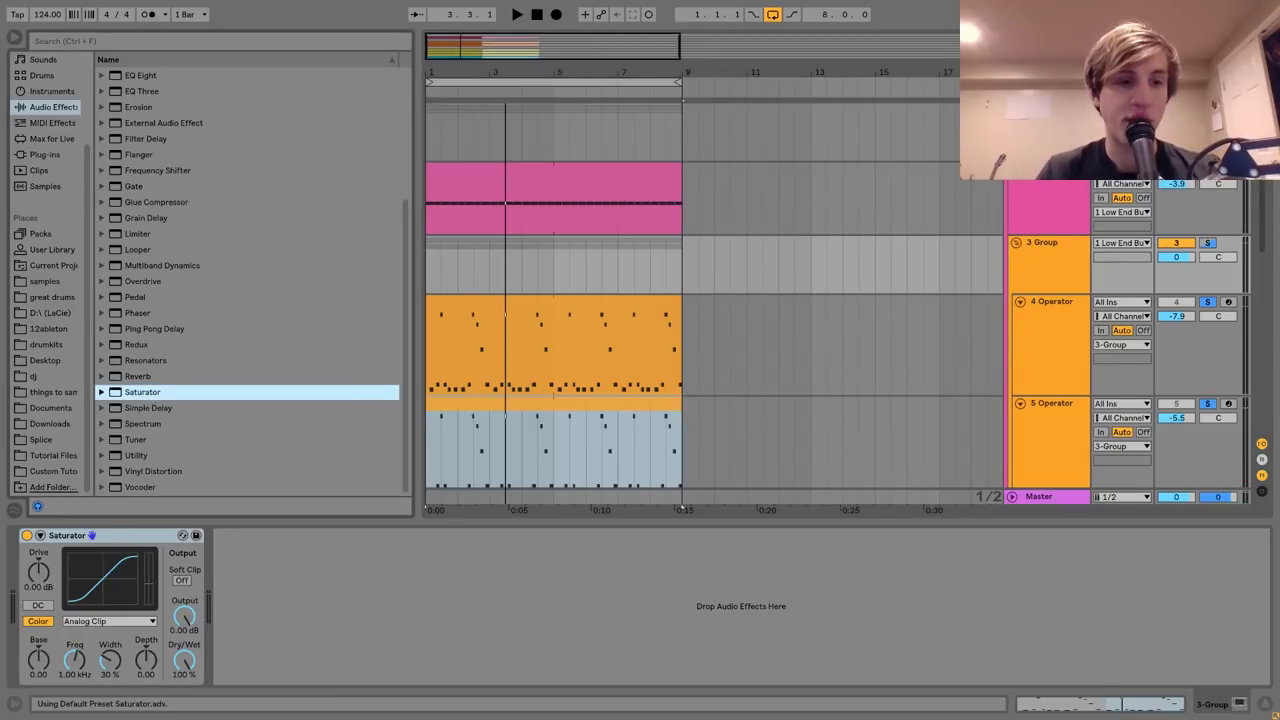
left_click_drag(38, 572, 38, 564)
key("space")
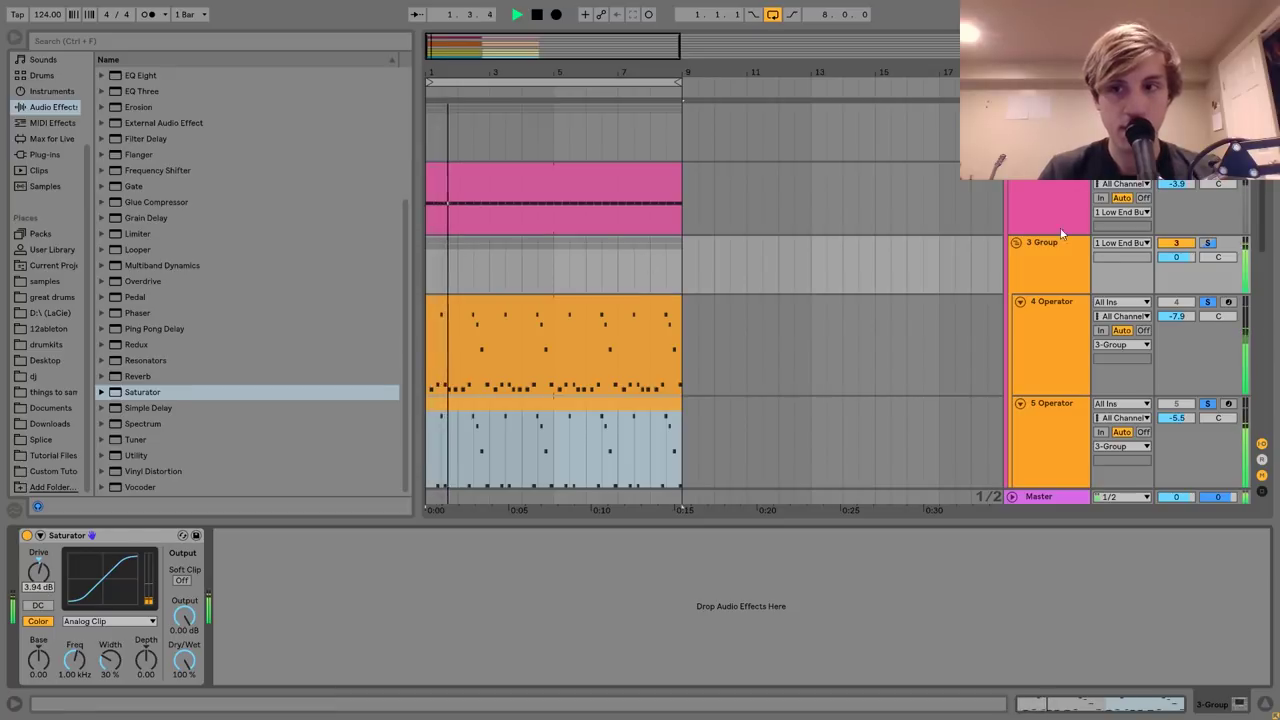
Unsolo the bass group and balance it against the pink track above, at -4.5 dB for the group and -3.6 dB for the pink track.
left_click_drag(1176, 257, 1176, 268)
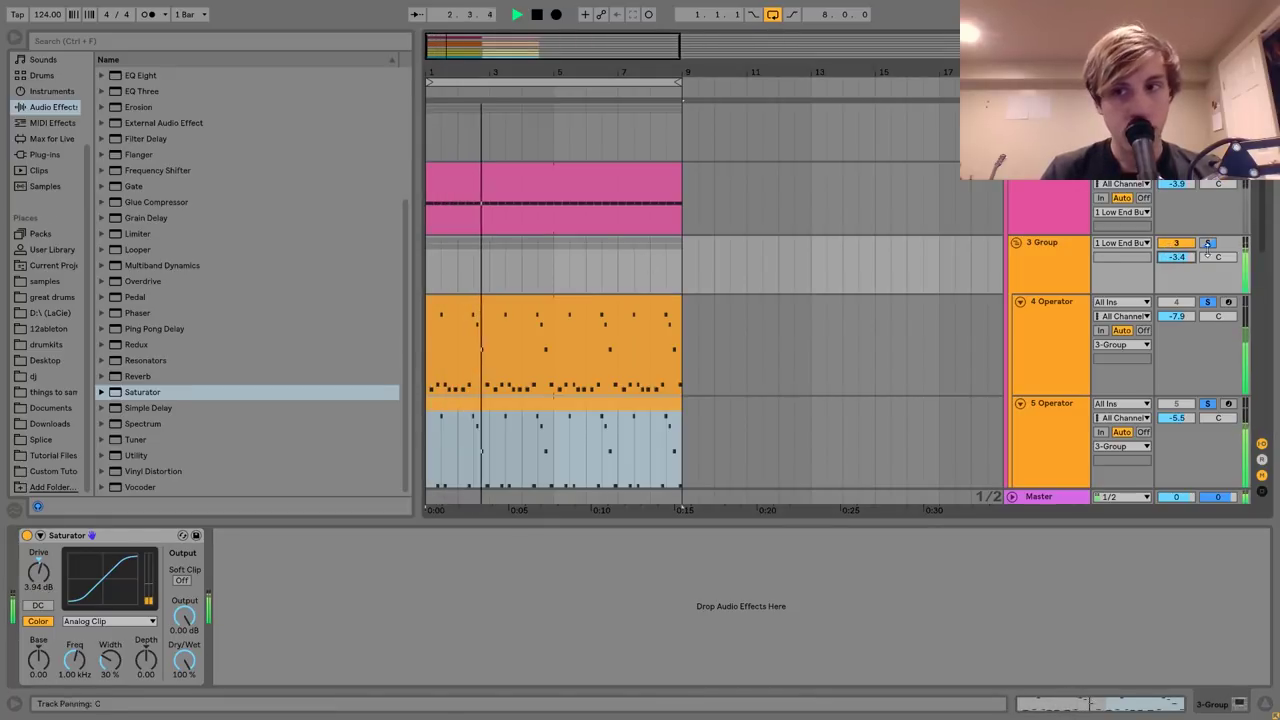
left_click(1207, 245)
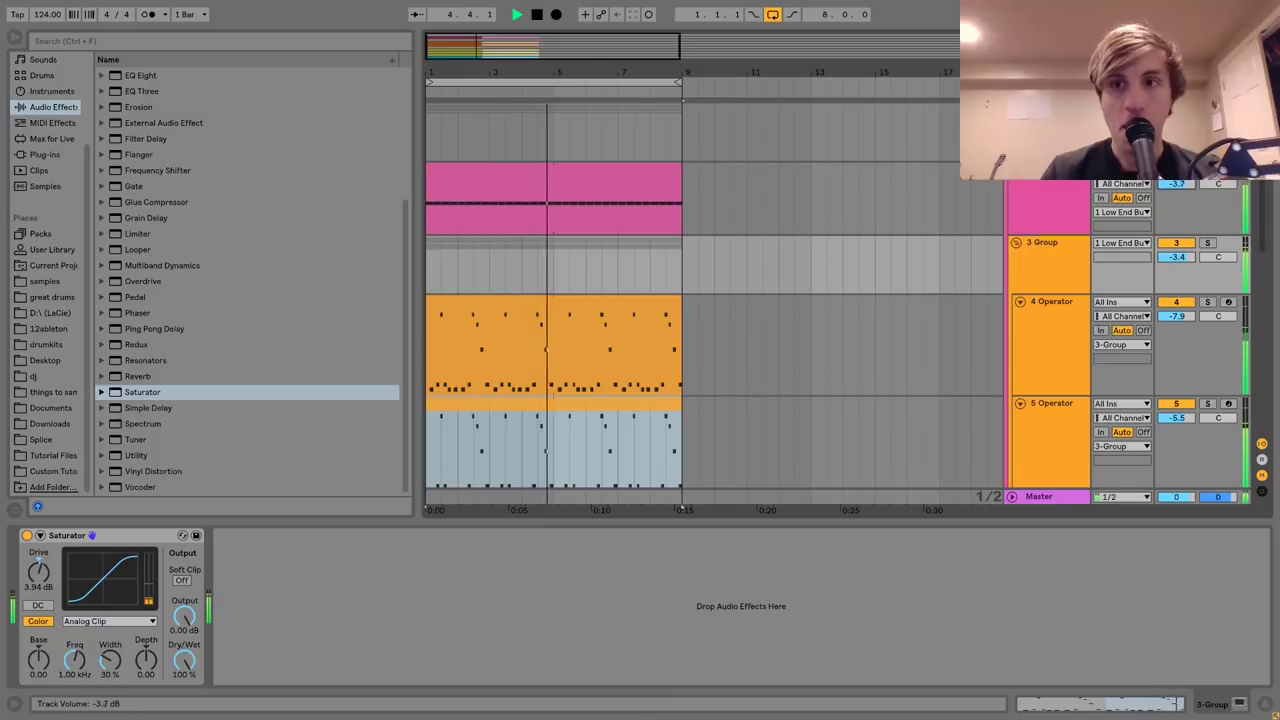
left_click_drag(1176, 185, 1176, 184)
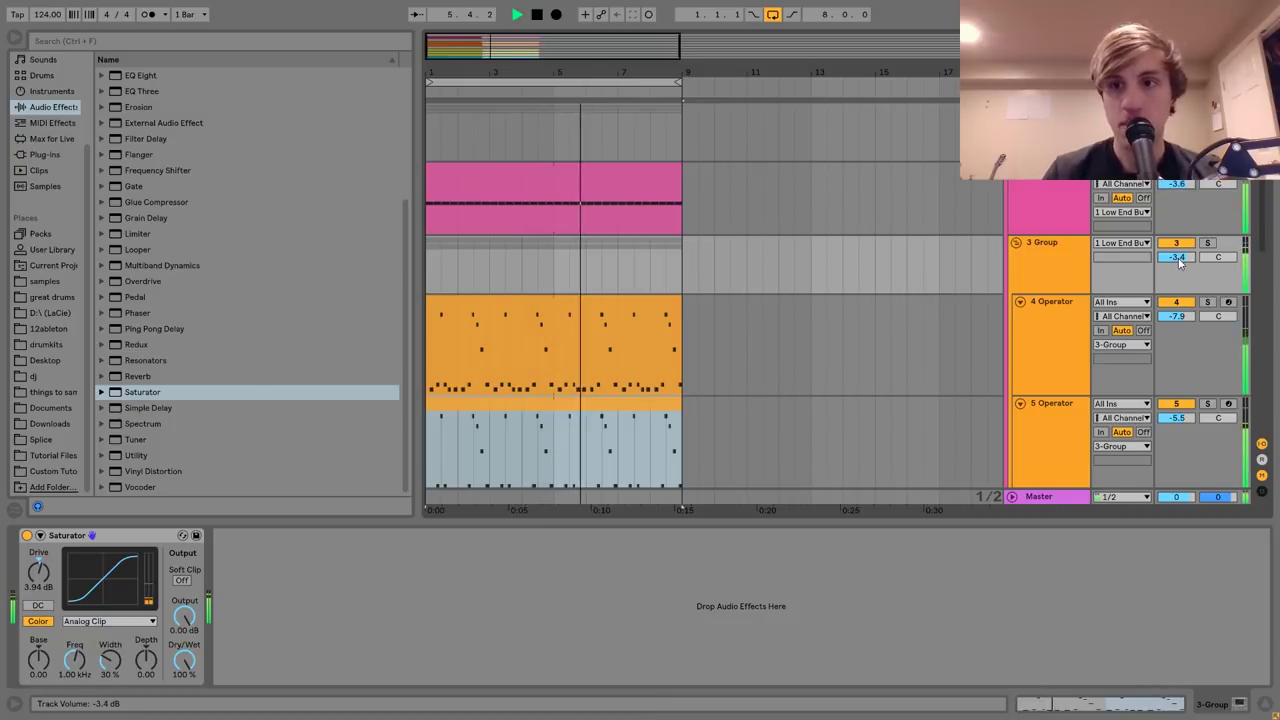
left_click_drag(1179, 260, 1180, 265)
scroll(1180, 264, "down", 1)
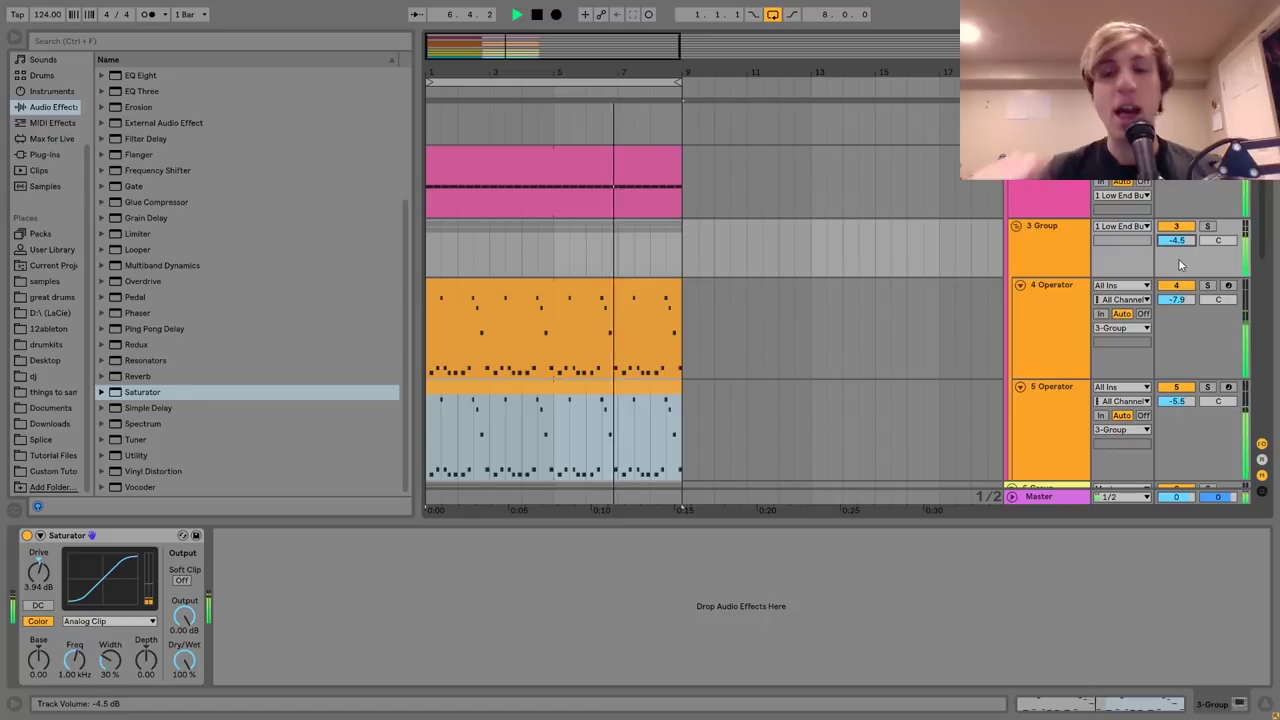
scroll(1179, 264, "down", 5)
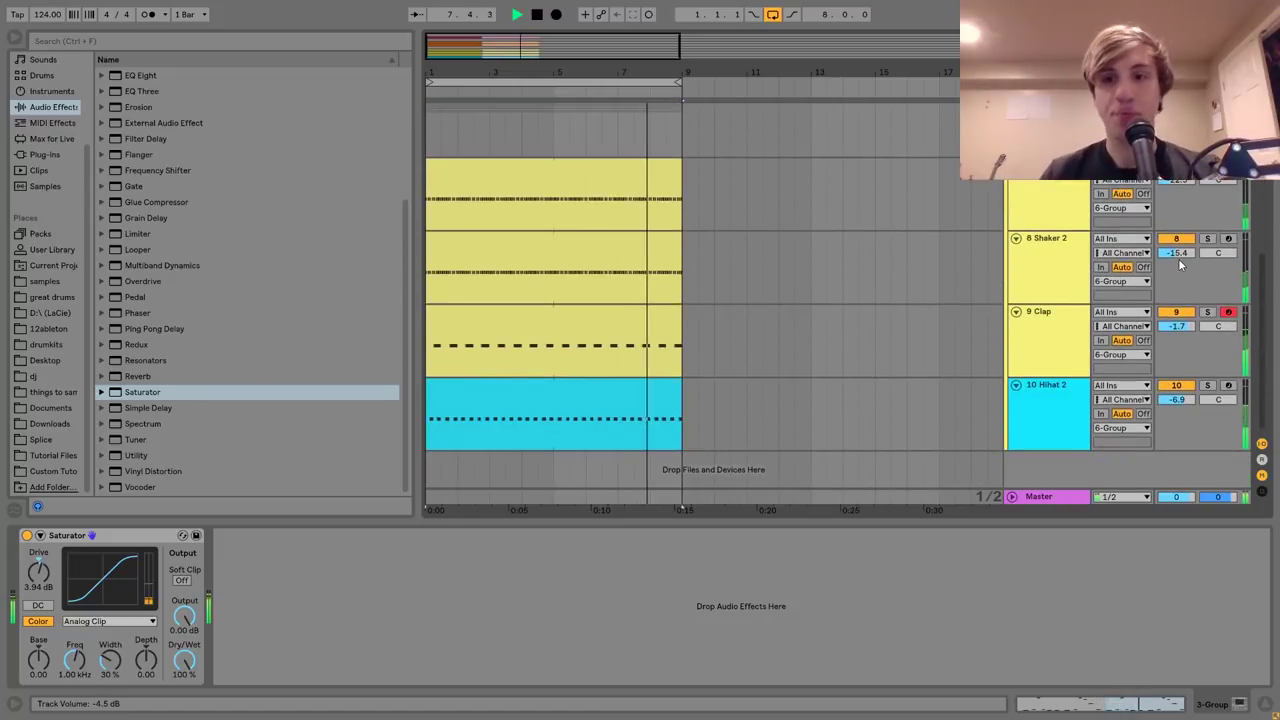
left_click(1052, 343)
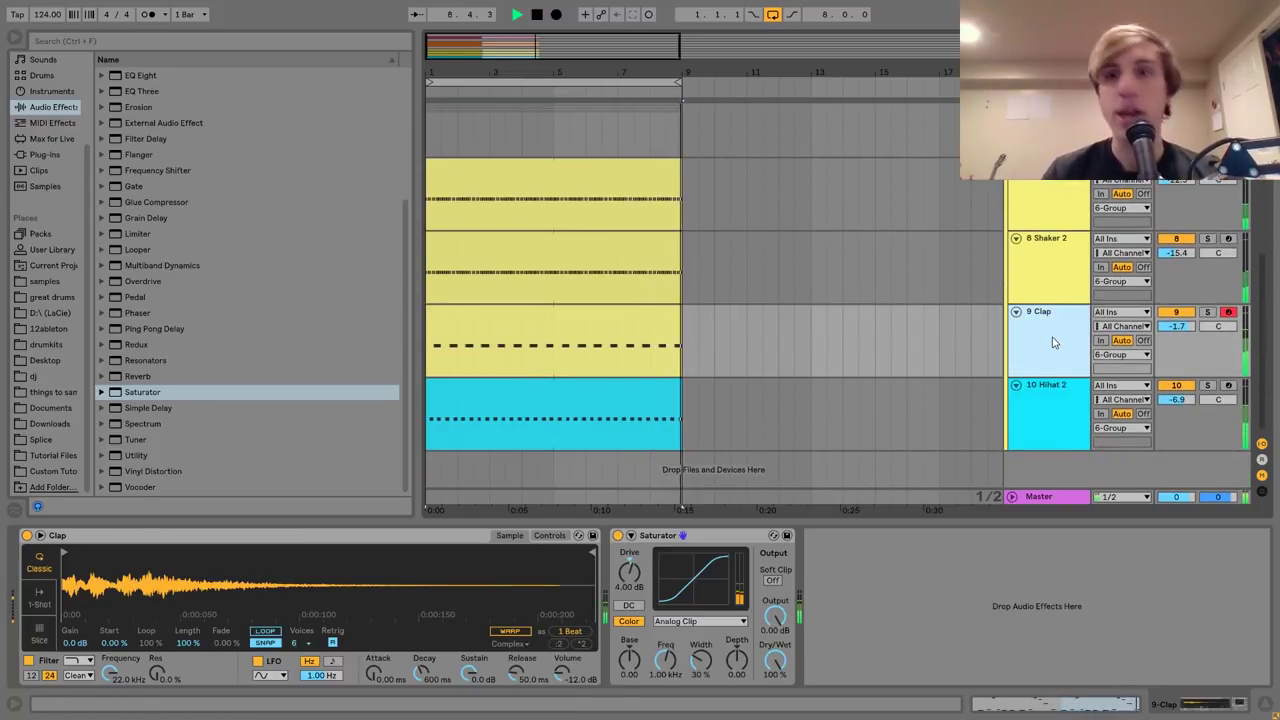
scroll(1052, 343, "up", 5)
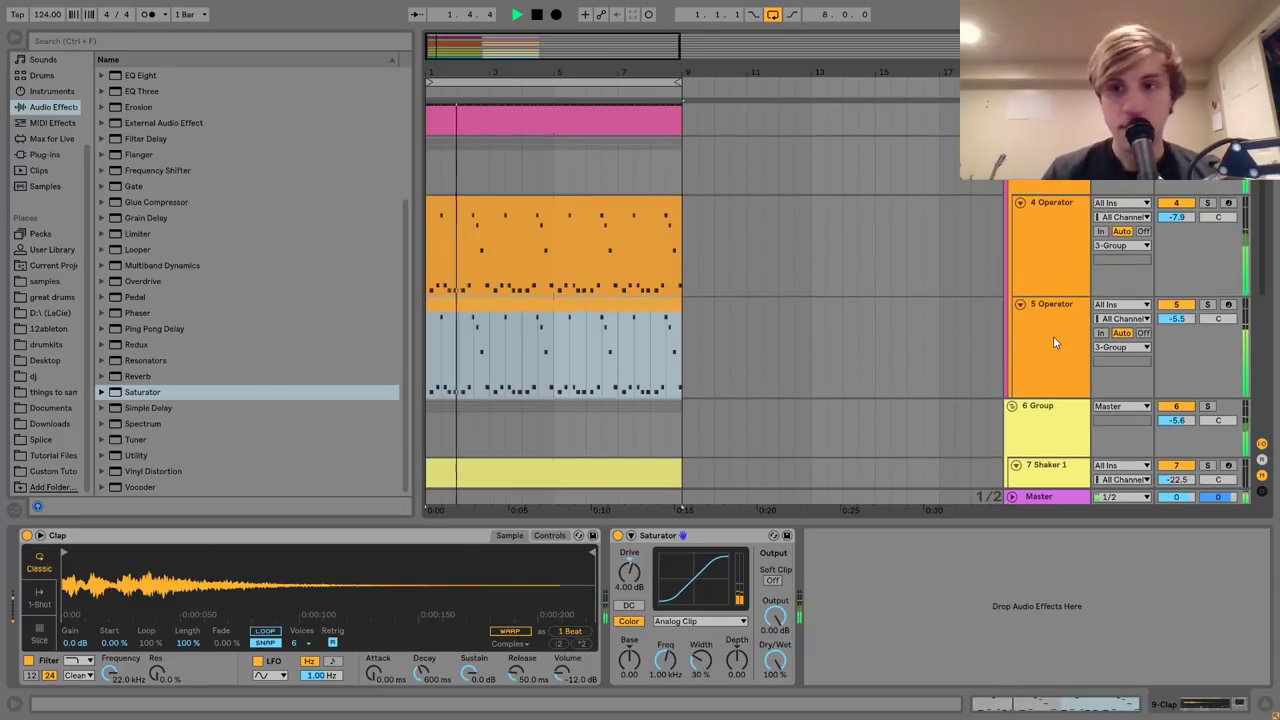
left_click(1067, 336)
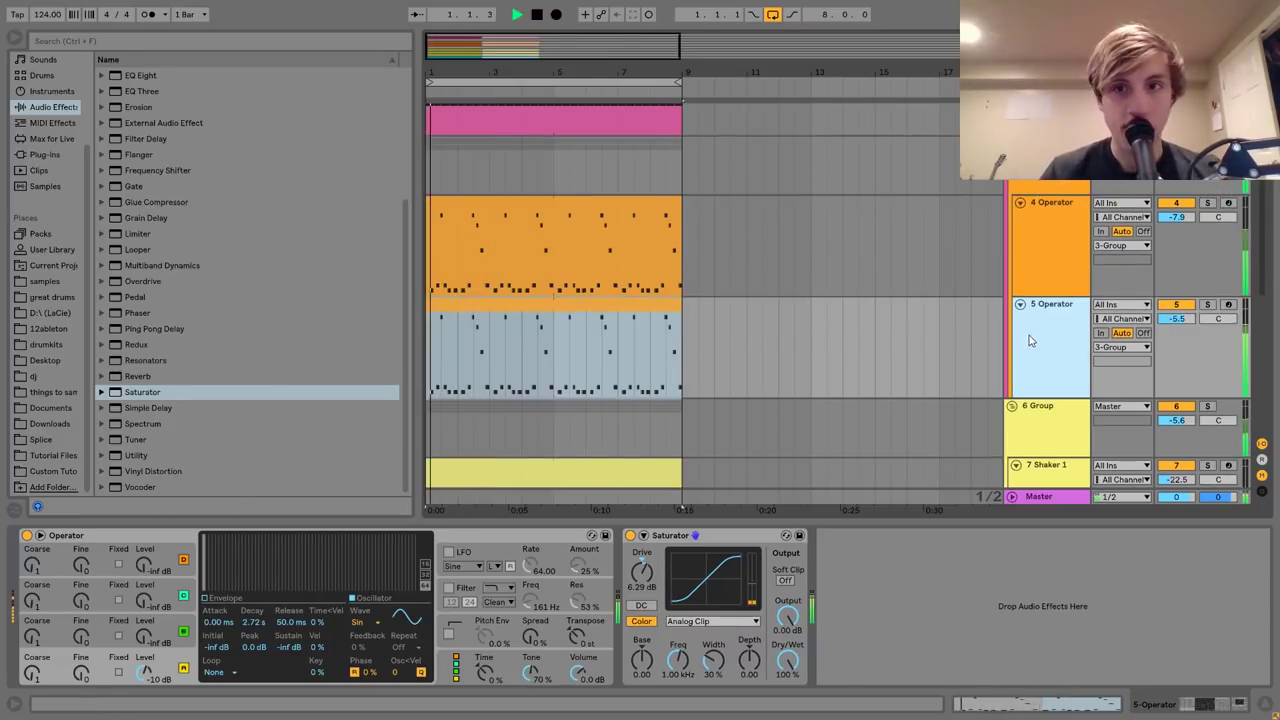
scroll(1079, 333, "down", 2)
scroll(1079, 333, "down", 3)
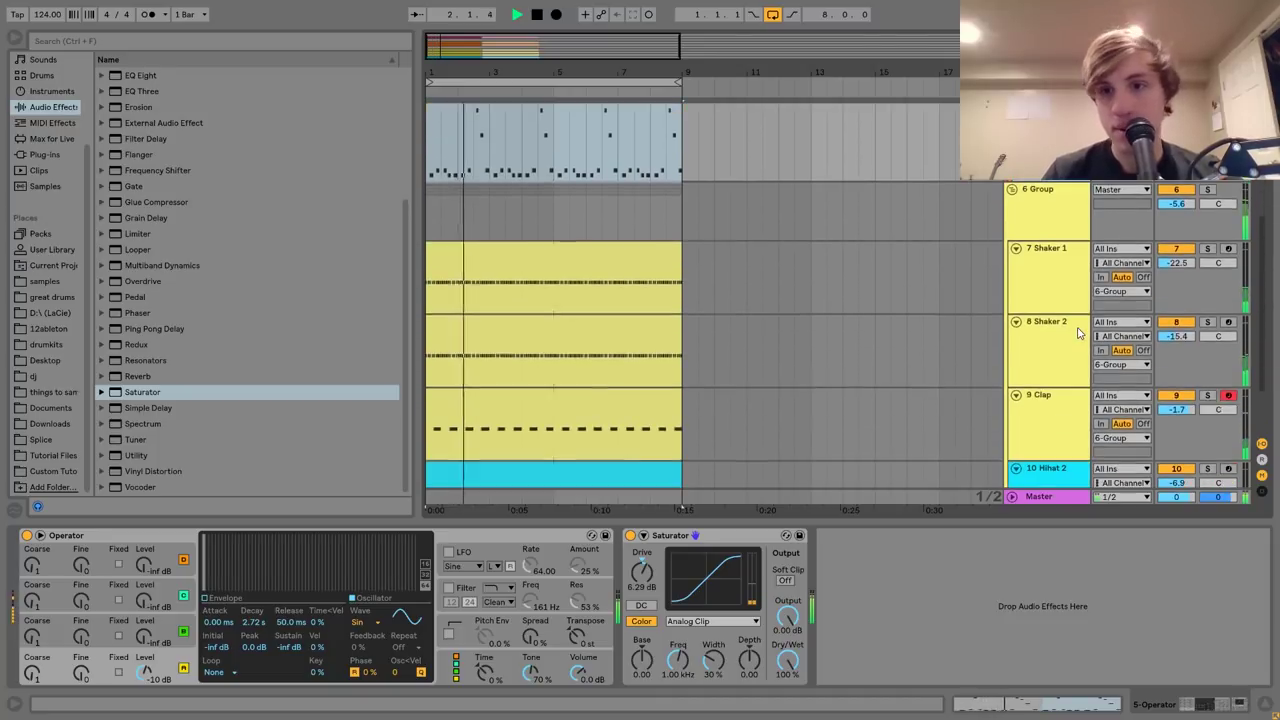
Stop playback, insert a MIDI track below the Clap track, and load an empty Drum Rack on it.
left_click(1053, 333)
key("space")
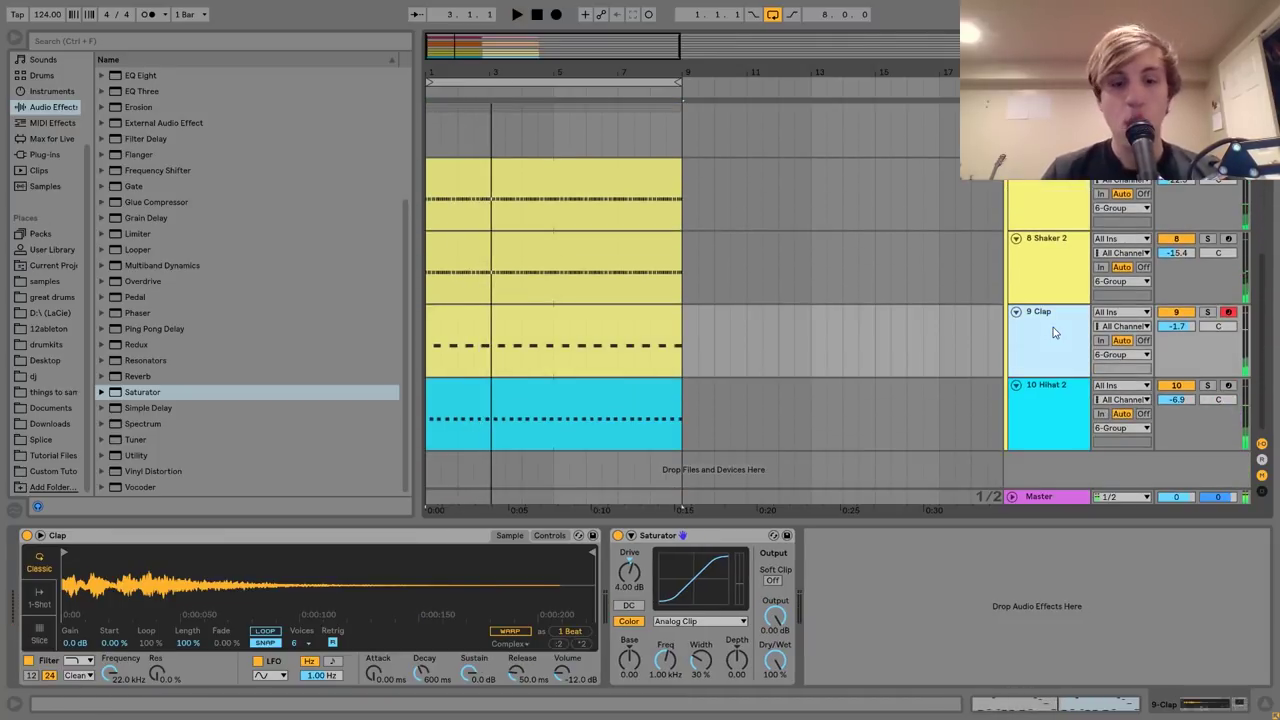
key("ctrl+shift+t")
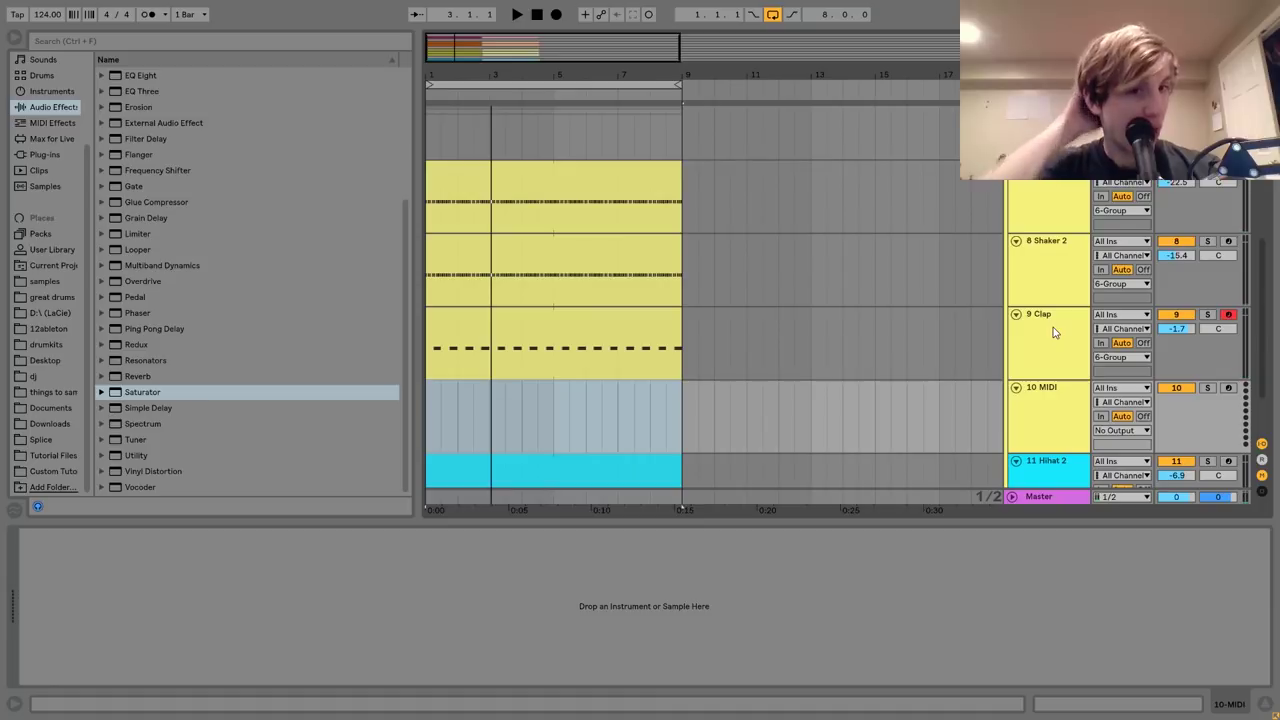
left_click(42, 75)
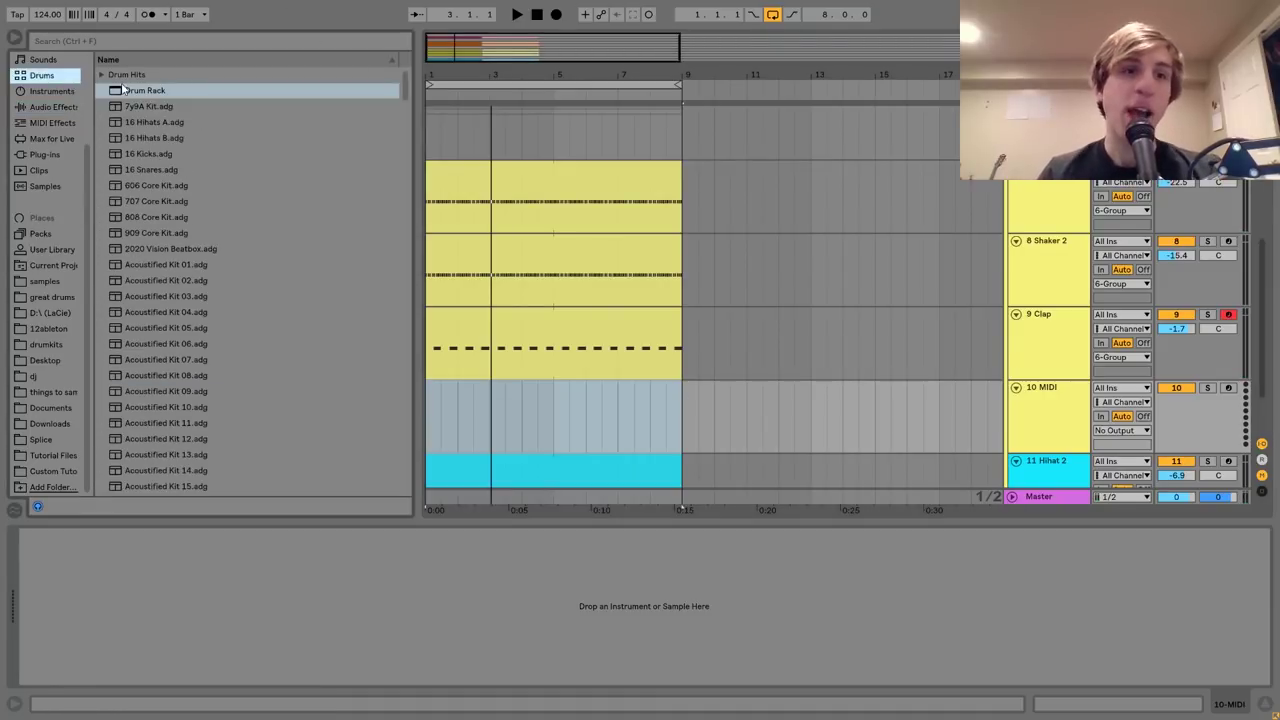
double_click(146, 91)
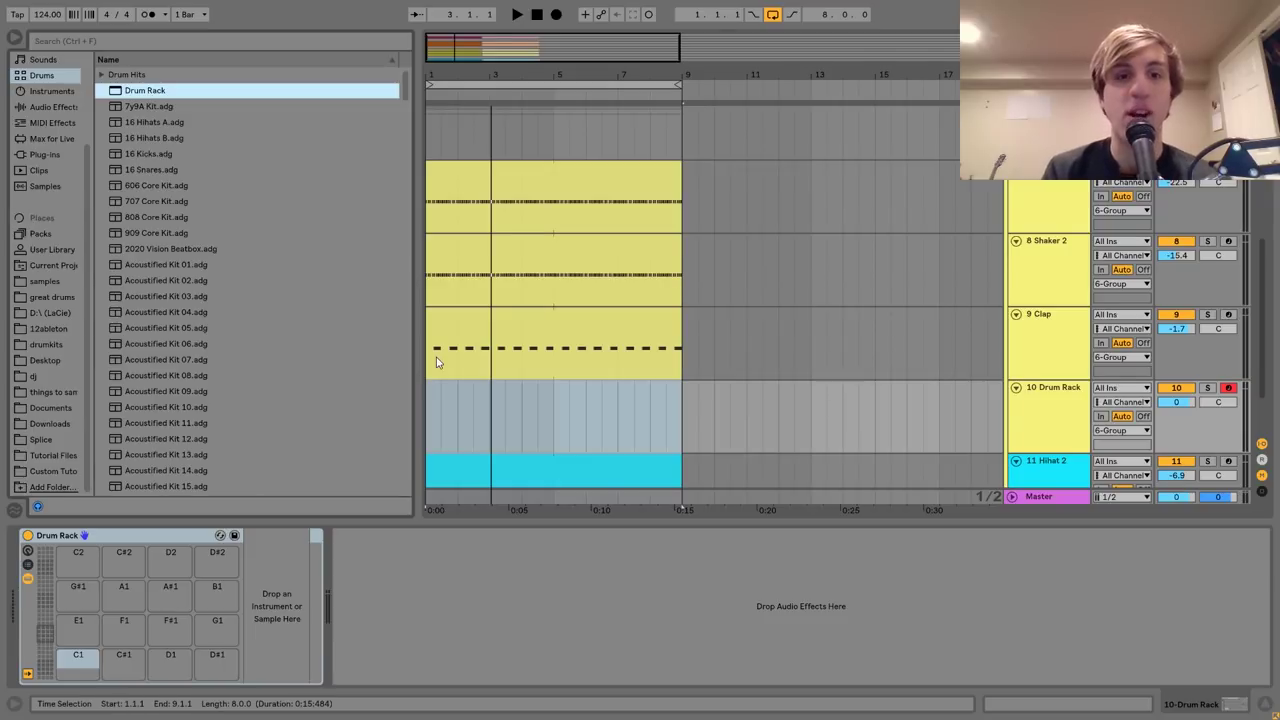
Audition the samples in the Tech House From Scratch folder and load Percussion 1 to 4 onto the Drum Rack pads starting at C1.
scroll(437, 360, "up", 8)
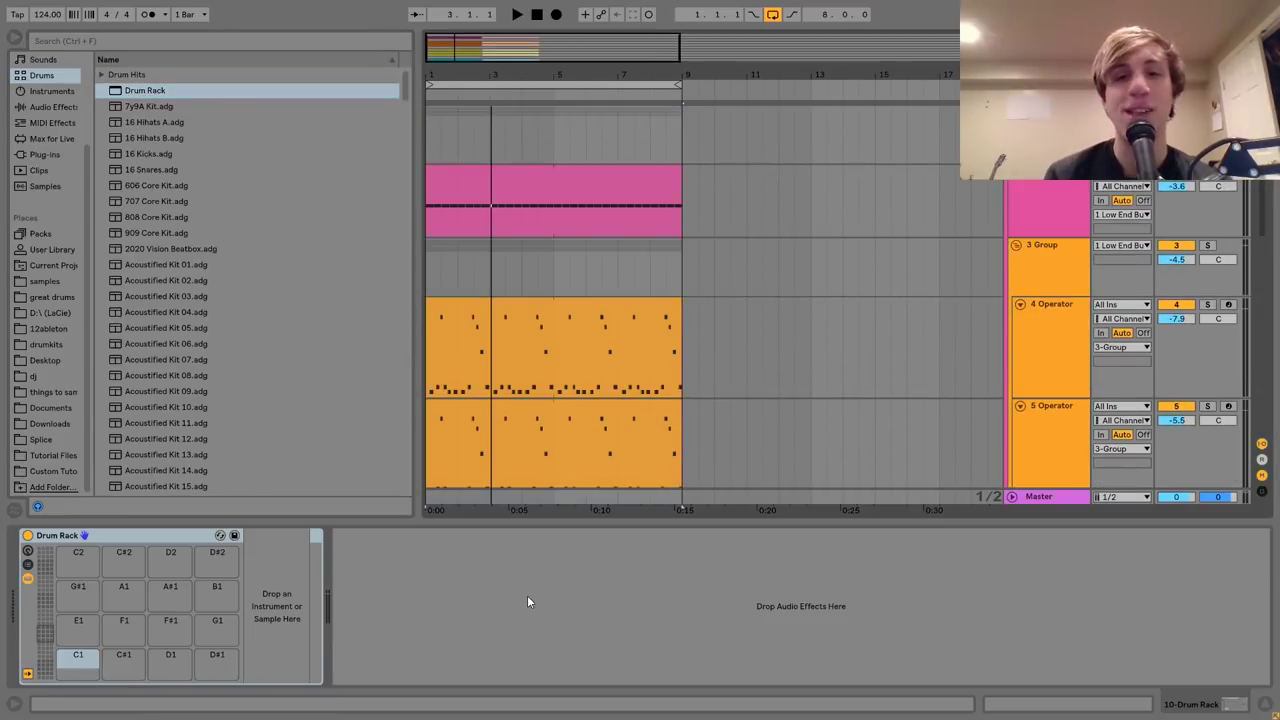
scroll(622, 434, "down", 8)
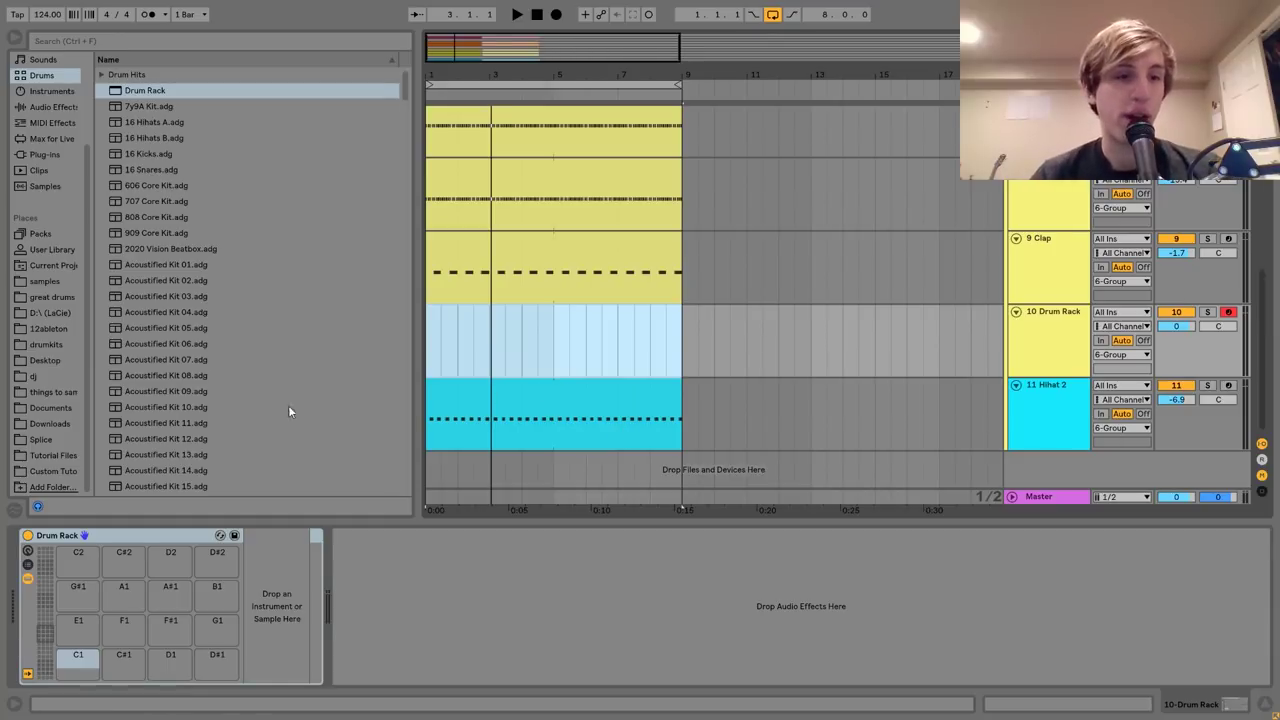
left_click(57, 454)
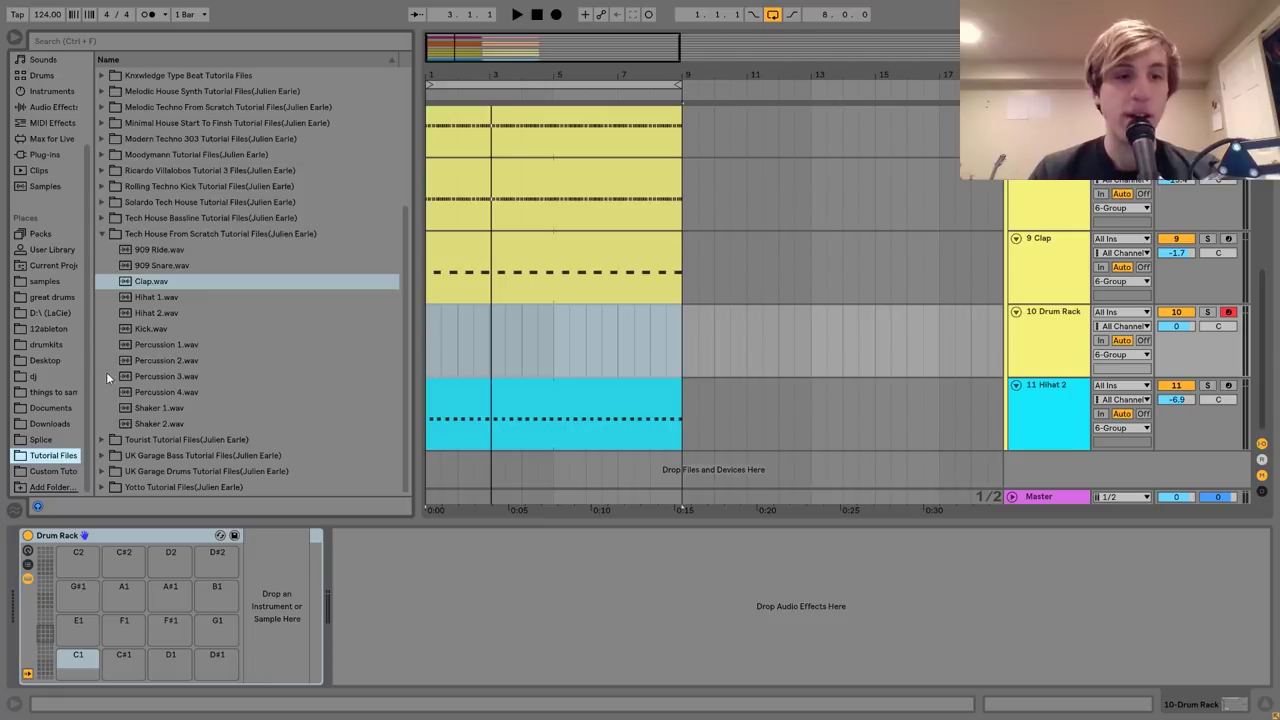
key("Down")
key("Down")
key("Down")
key("Down")
key("Down")
key("Down")
key("Down")
key("Down")
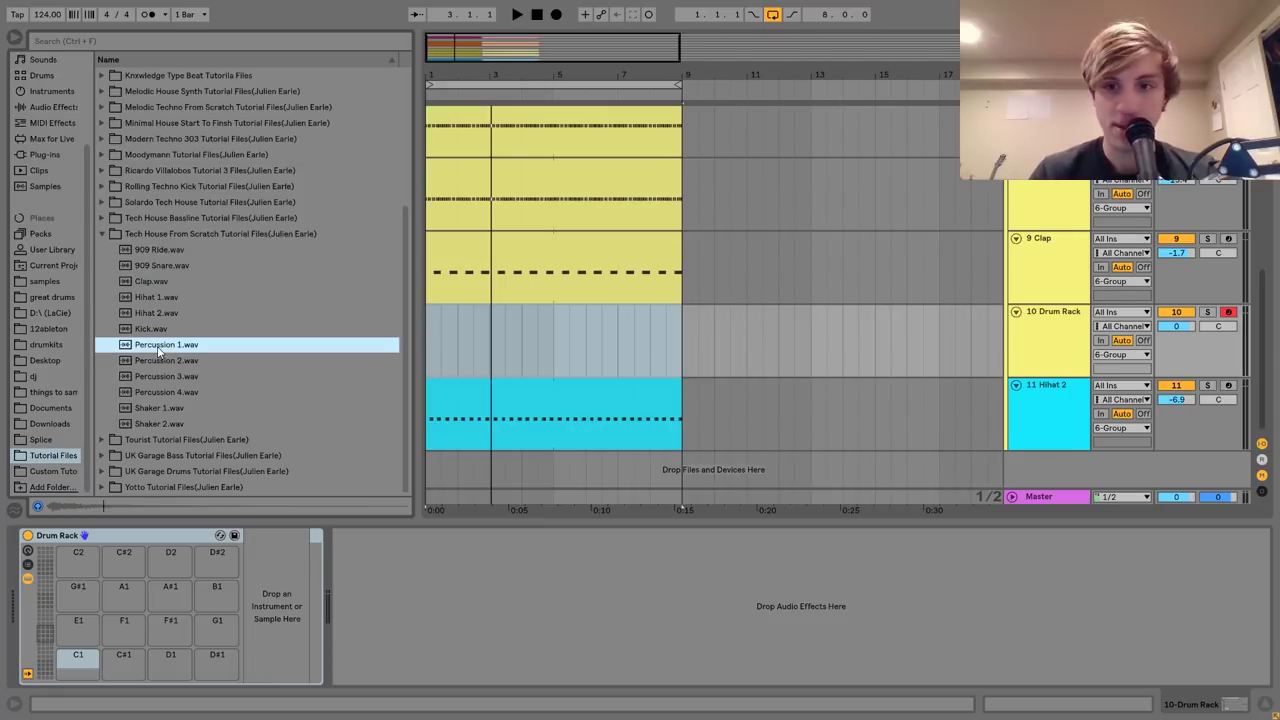
key("Up")
key("Up")
key("Up")
key("Up")
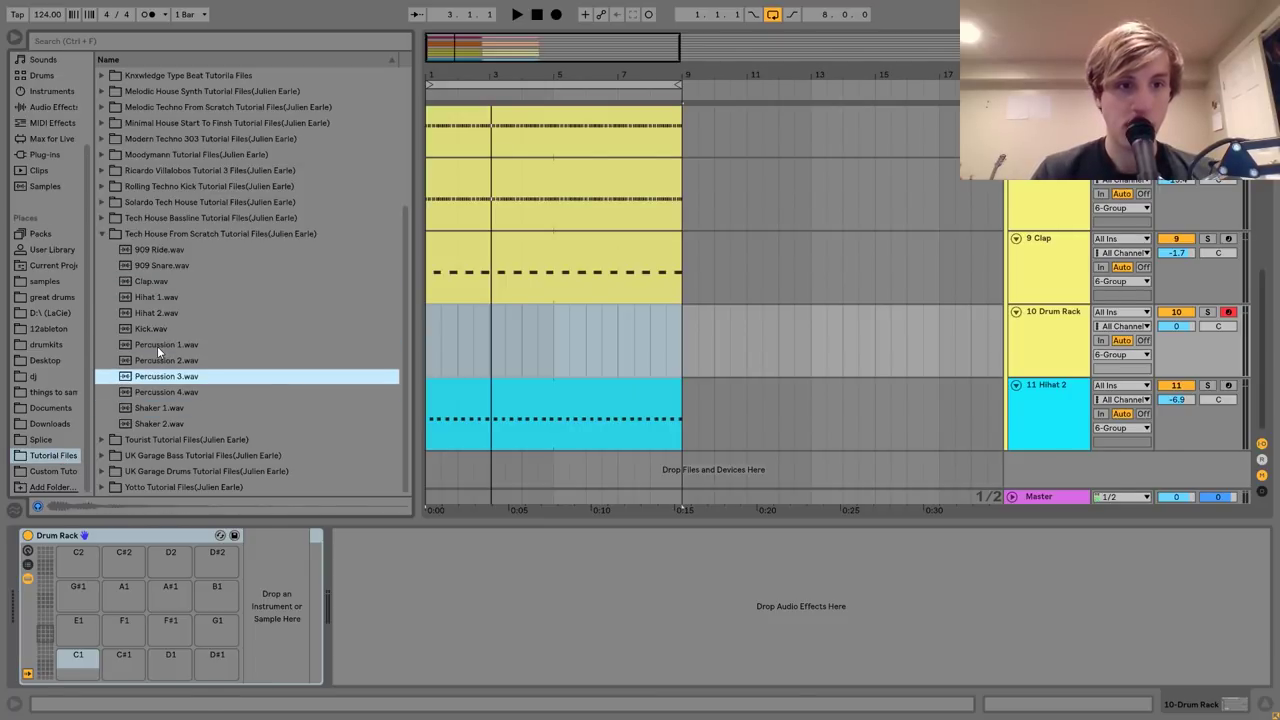
left_click(181, 395, "shift")
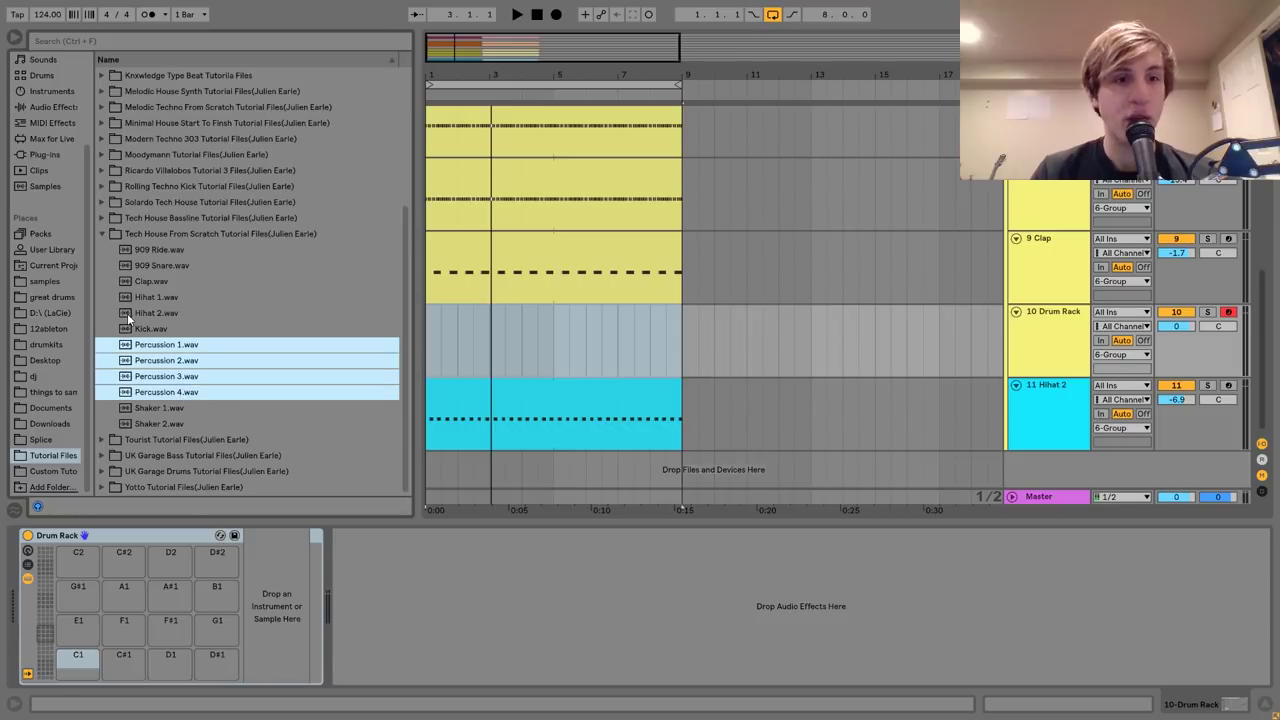
left_click_drag(143, 347, 80, 660)
Audition Hihat 1.wav and Hihat 2.wav alternately to compare the two sounds.
left_click(155, 315)
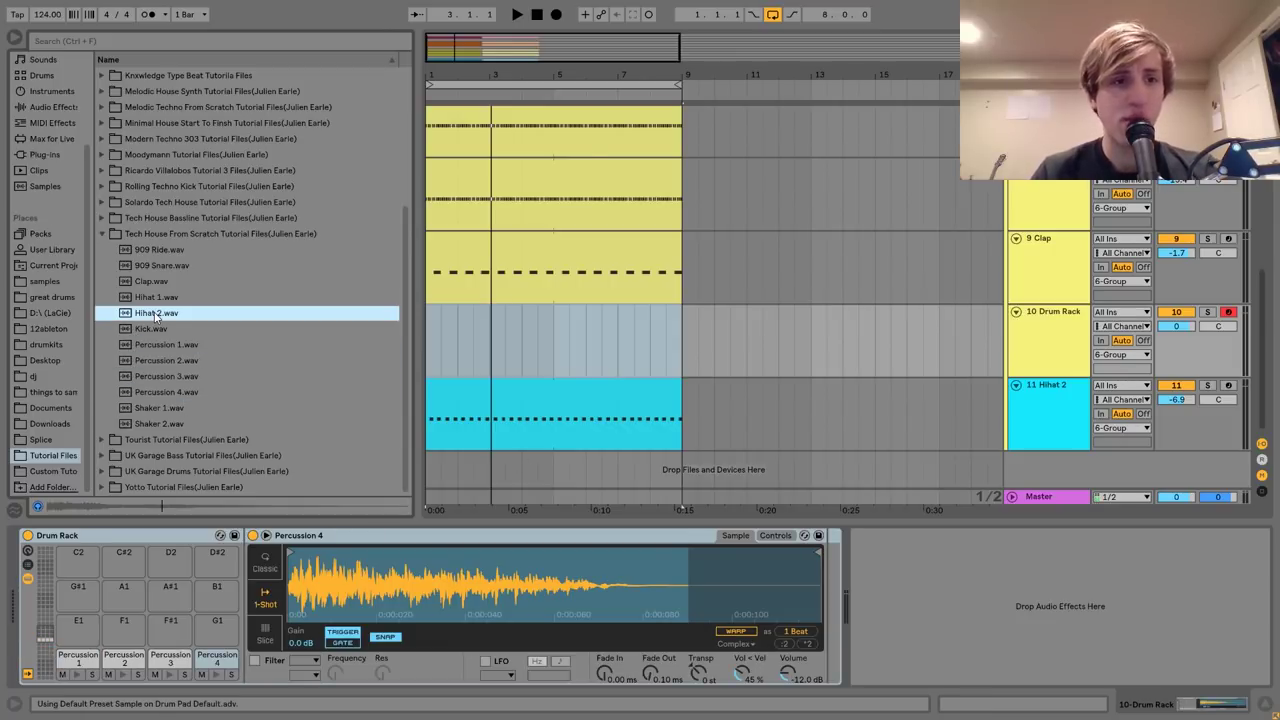
key("Up")
key("Down")
key("Up")
key("Down")
key("Up")
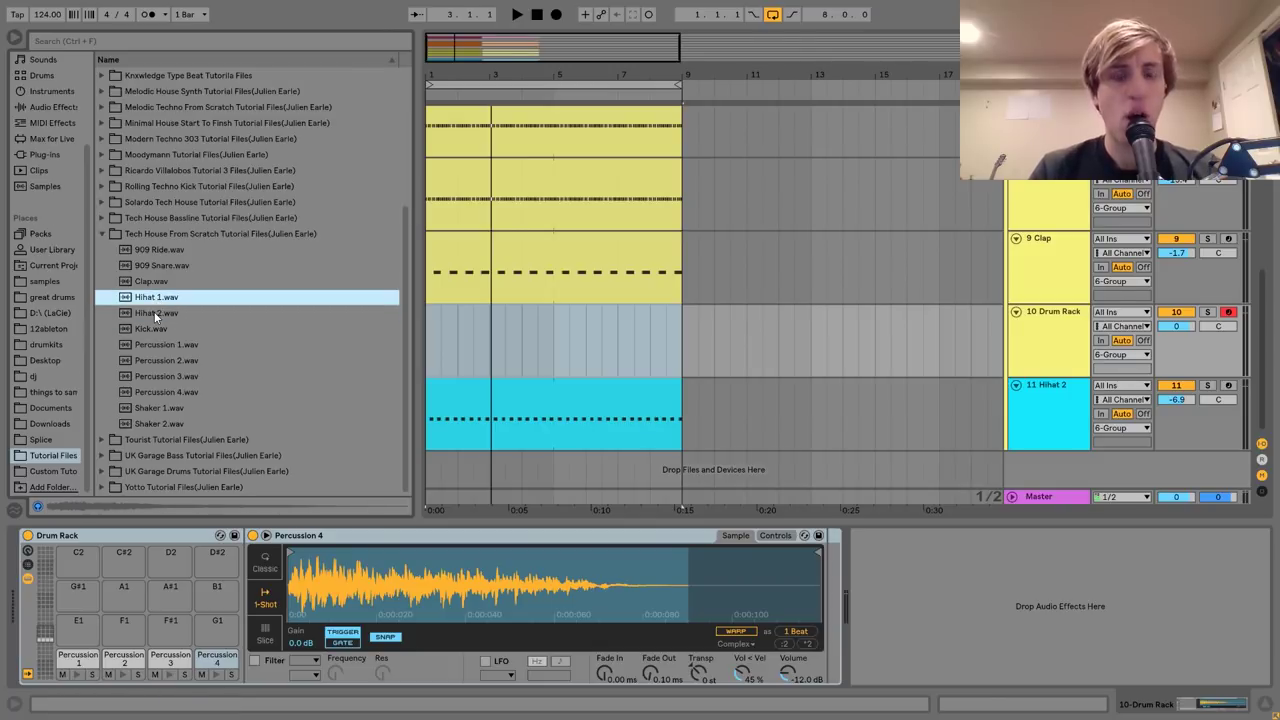
Try Hihat 1.wav in place of the Hihat 2 track's sample, and undo the replacement.
left_click(482, 395)
double_click(140, 300)
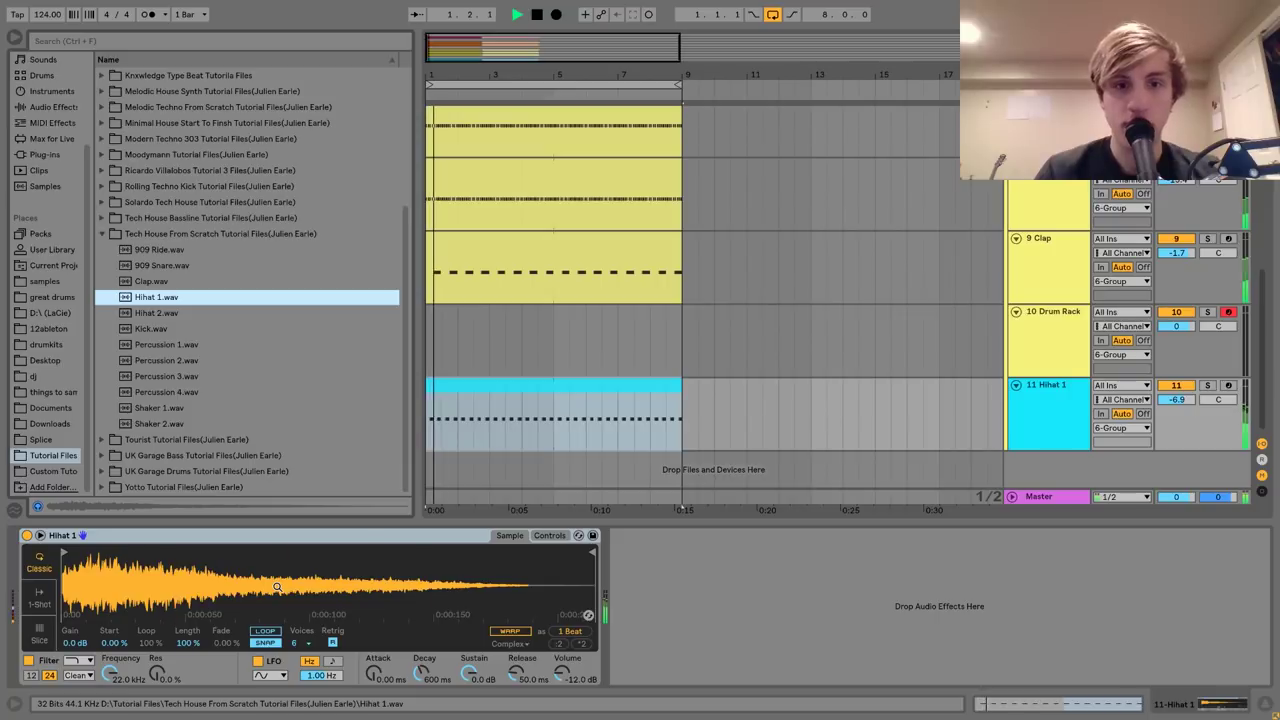
key("ctrl+z")
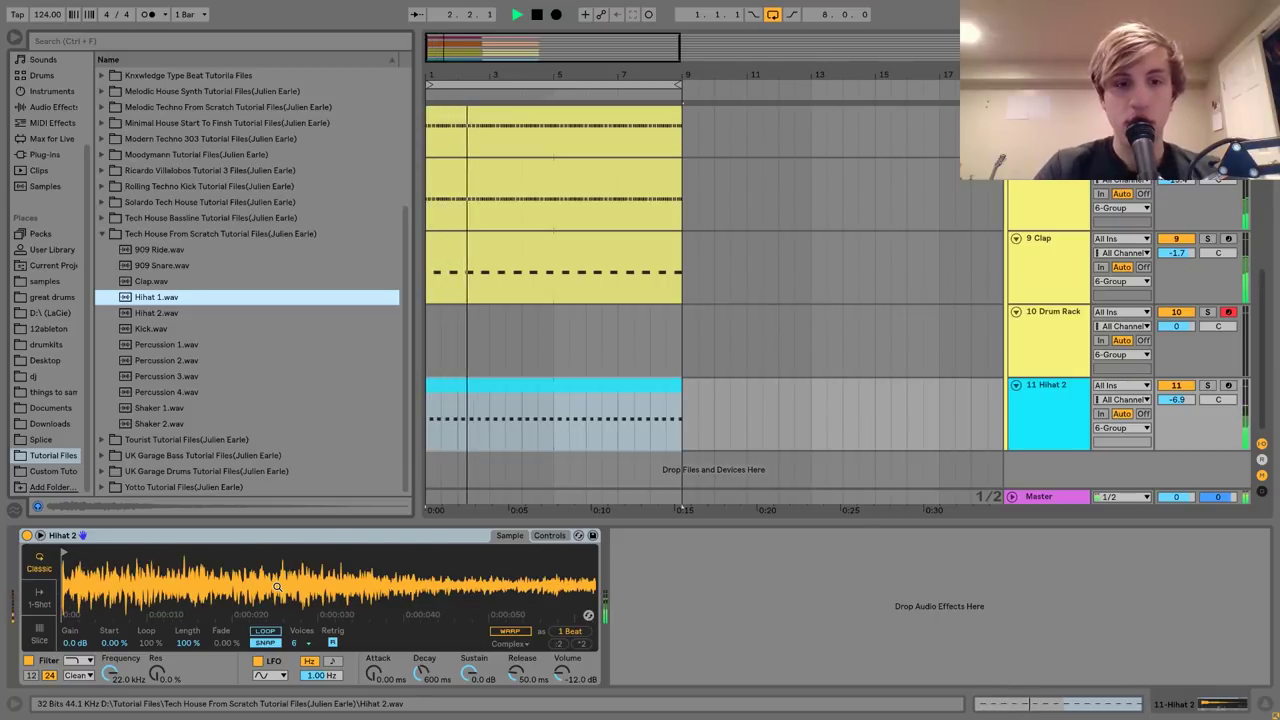
Stop playback and load Hihat 1.wav onto the E1 pad of the Drum Rack.
left_click(1035, 365)
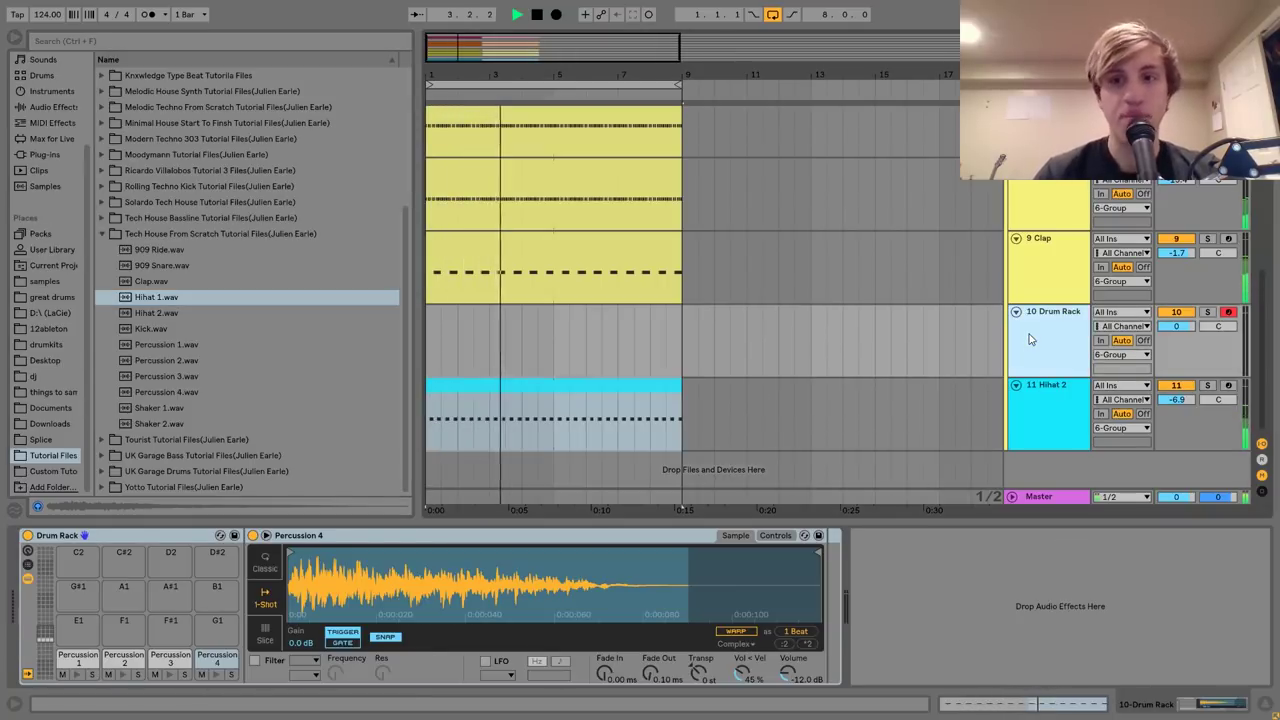
left_click(145, 303)
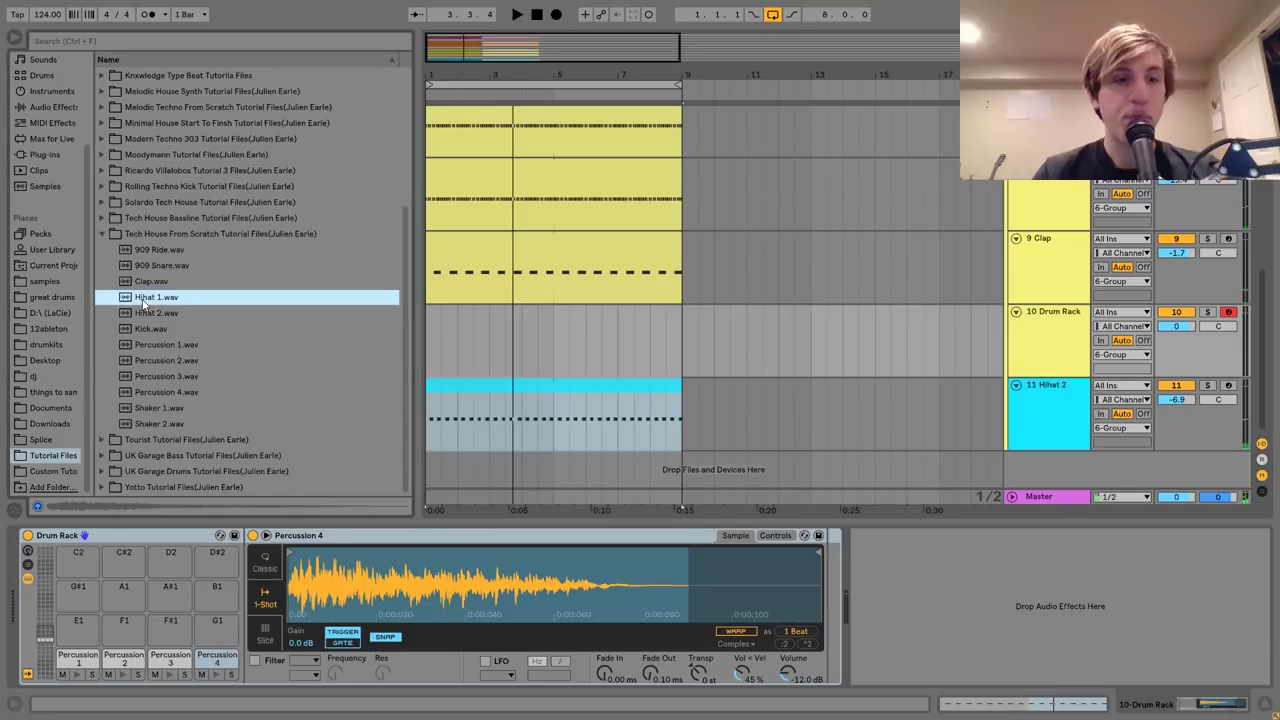
left_click_drag(140, 303, 78, 628)
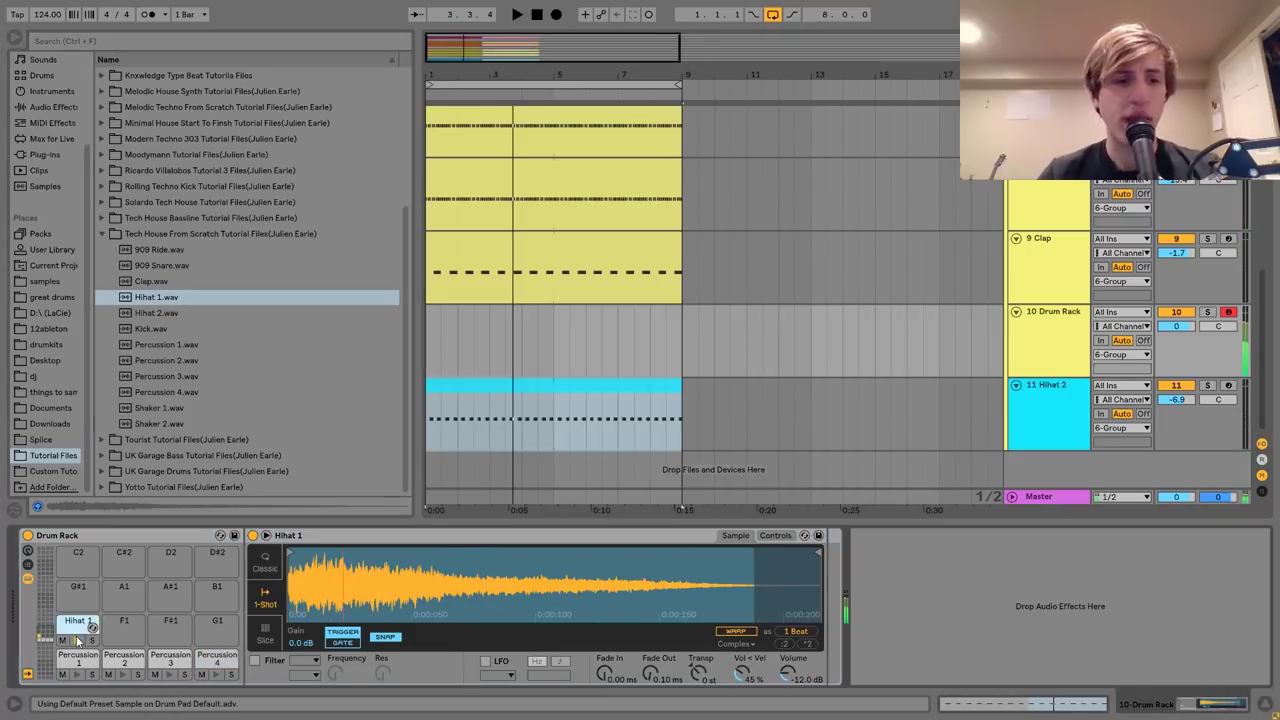
Give the Hihat 1 pad a 2.00 s fade out and +2 st transposition, and shorten its sample end to just past 0:00.150.
left_click_drag(658, 676, 658, 600)
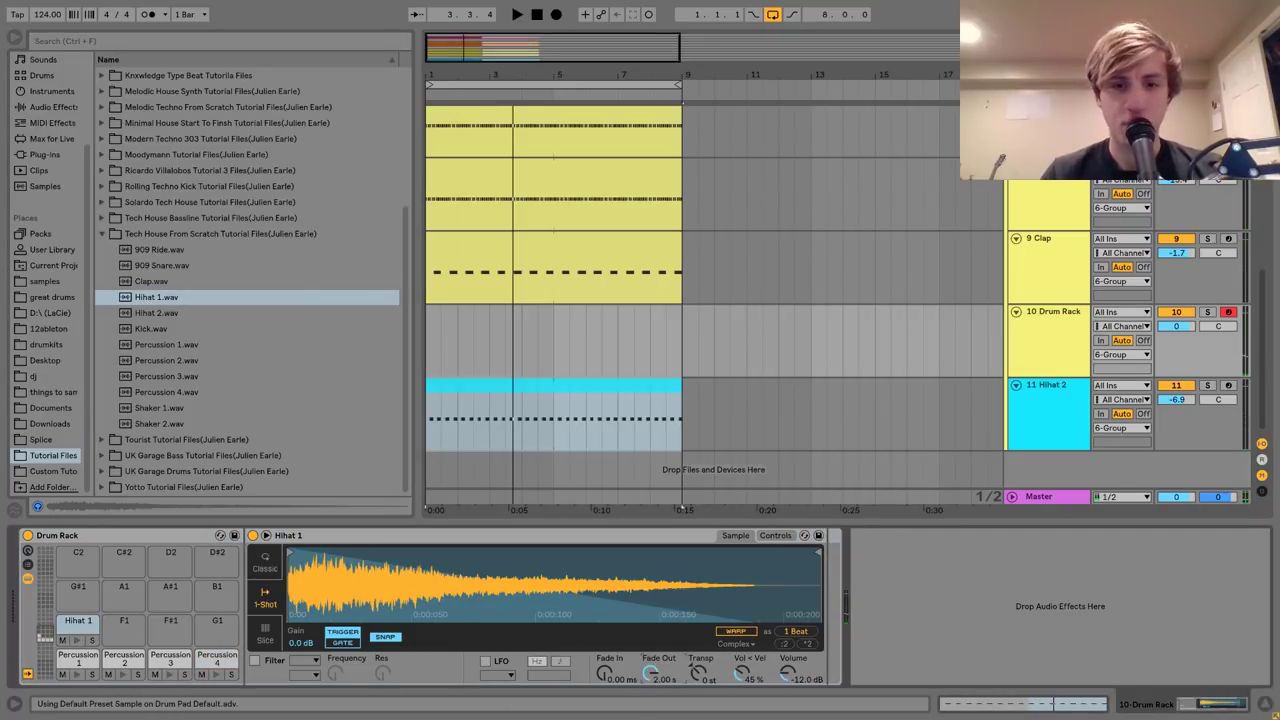
left_click_drag(824, 552, 609, 552)
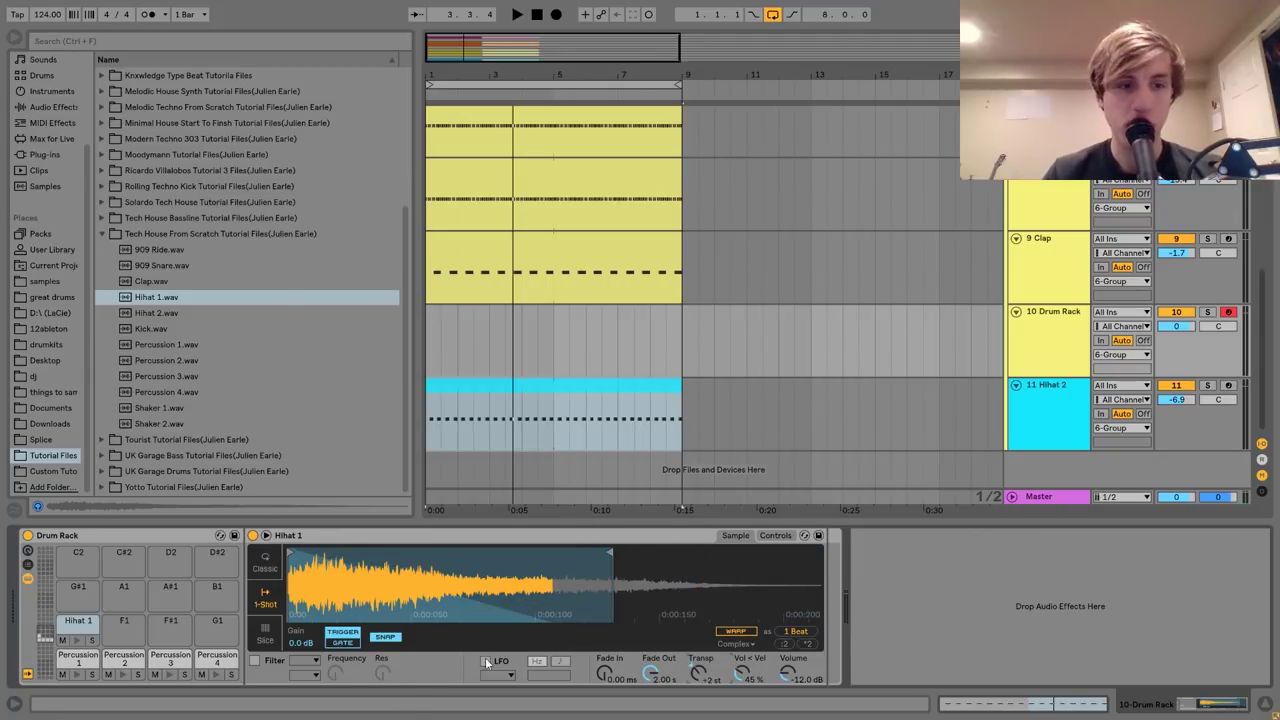
left_click(78, 642)
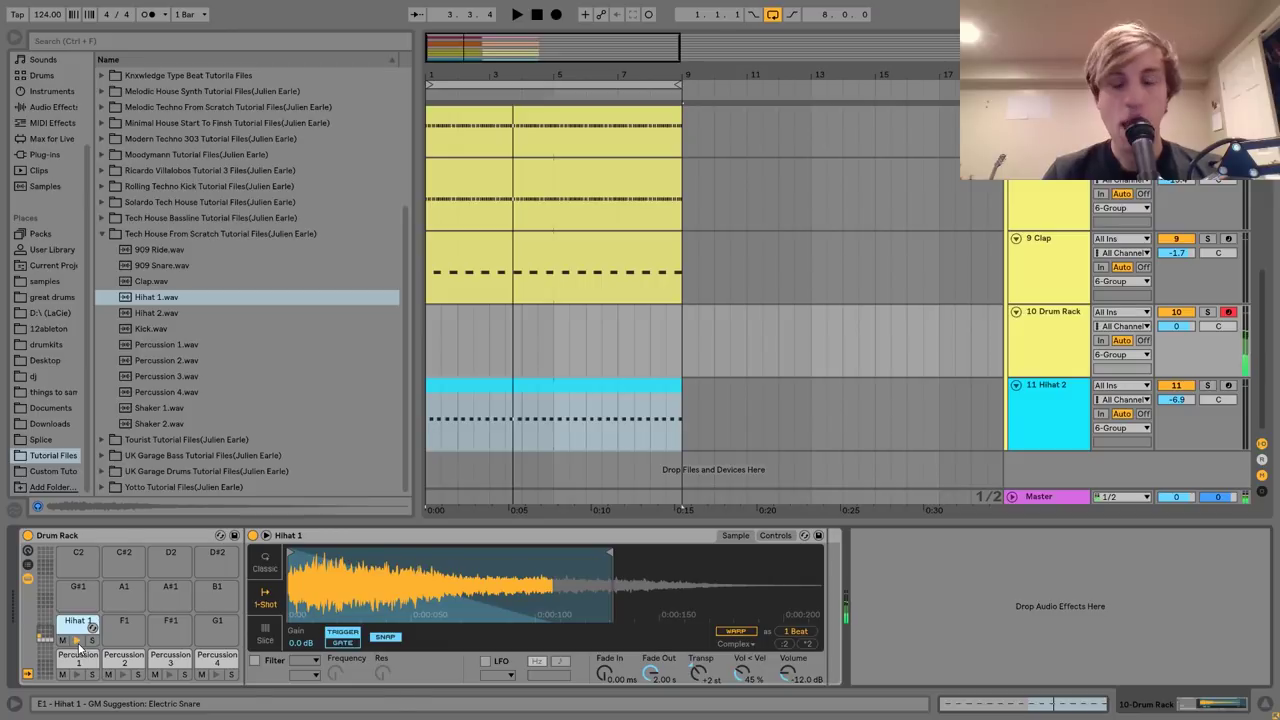
left_click_drag(609, 570, 714, 570)
left_click(78, 624)
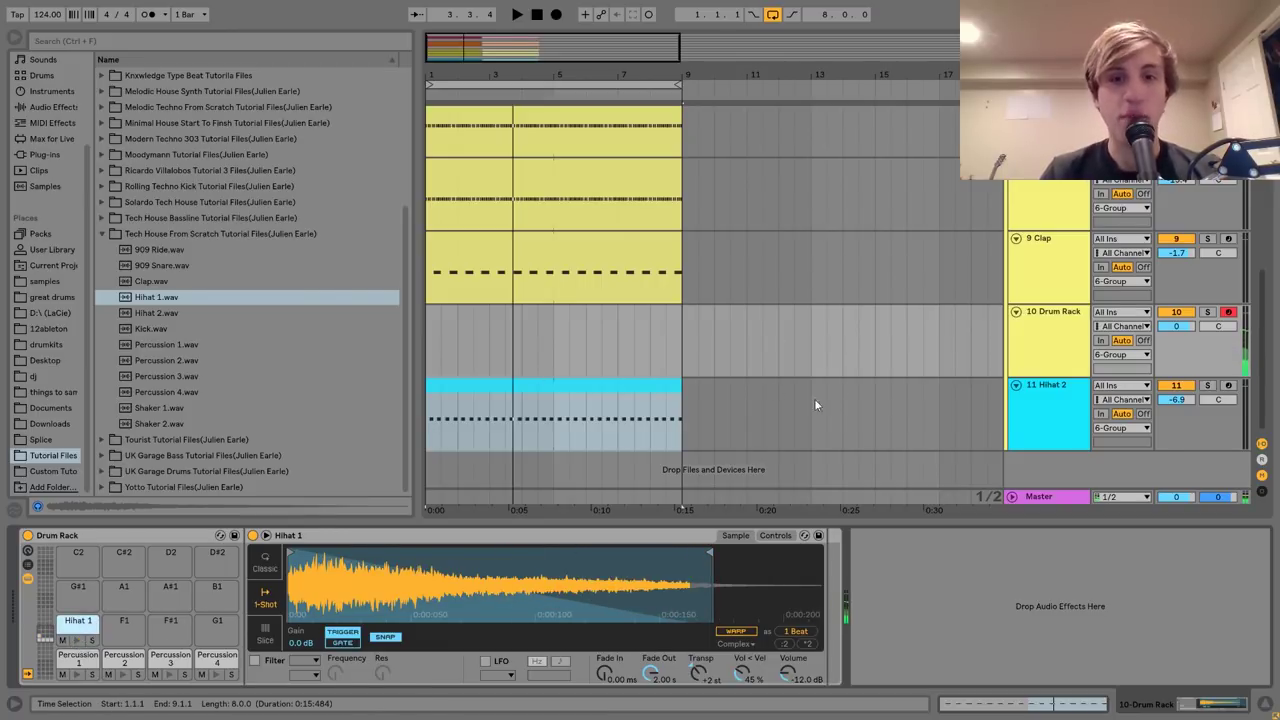
Insert an empty four-bar MIDI clip at the start of the Drum Rack track and start playback.
left_click_drag(552, 350, 422, 358)
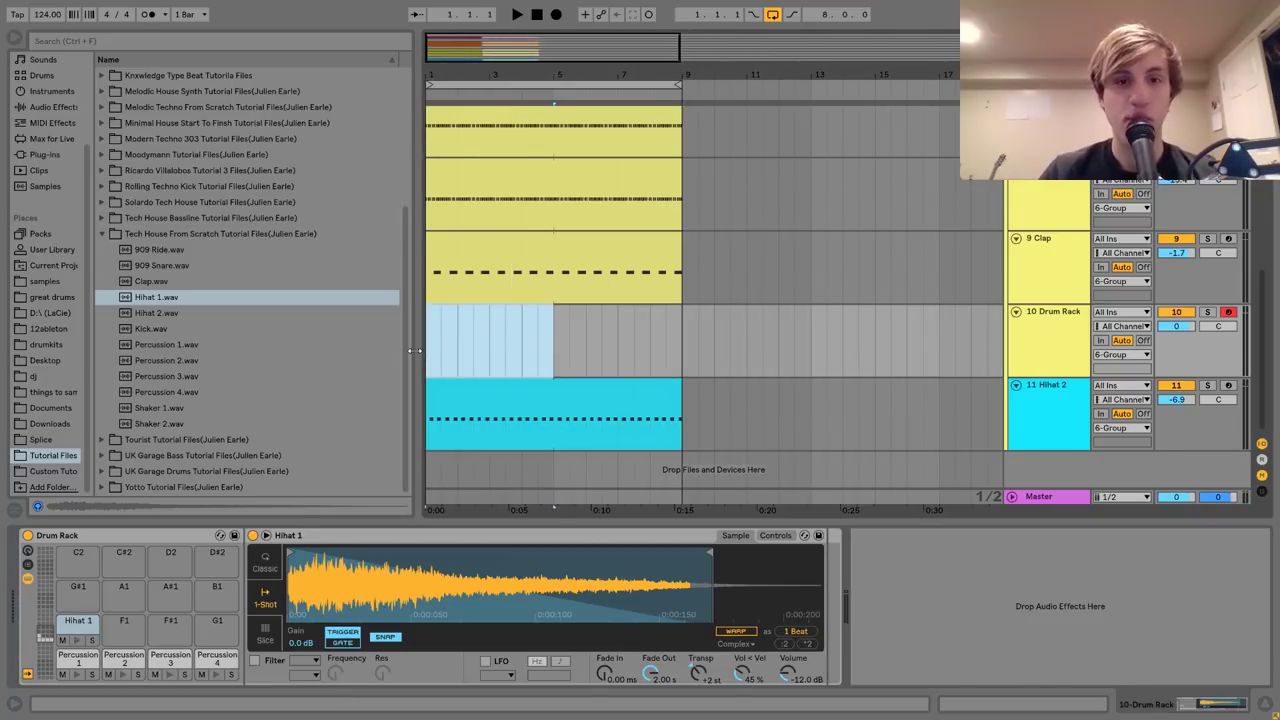
key("ctrl+shift+m")
key("space")
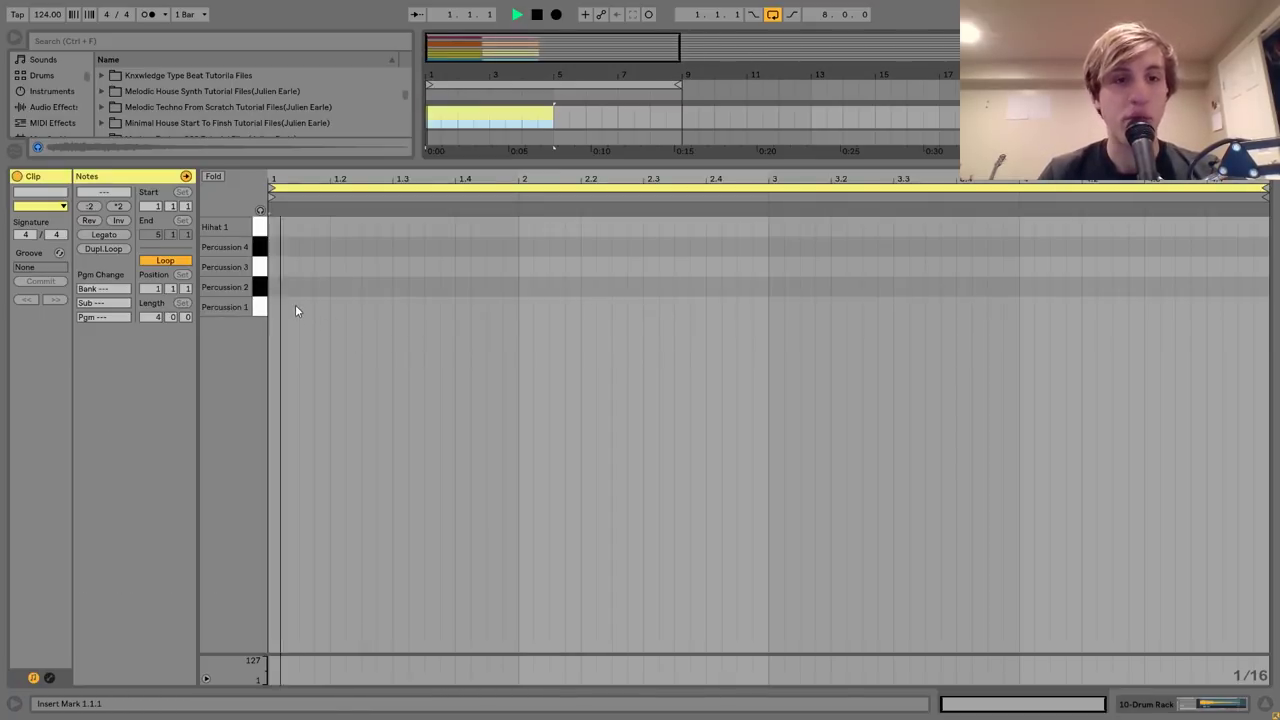
Place a Percussion 3 note just before beat 1.2 and duplicate it to just before beat 1.3 and to 1.3.3.
double_click(320, 306)
key("space")
left_click_drag(320, 306, 325, 306)
key("space")
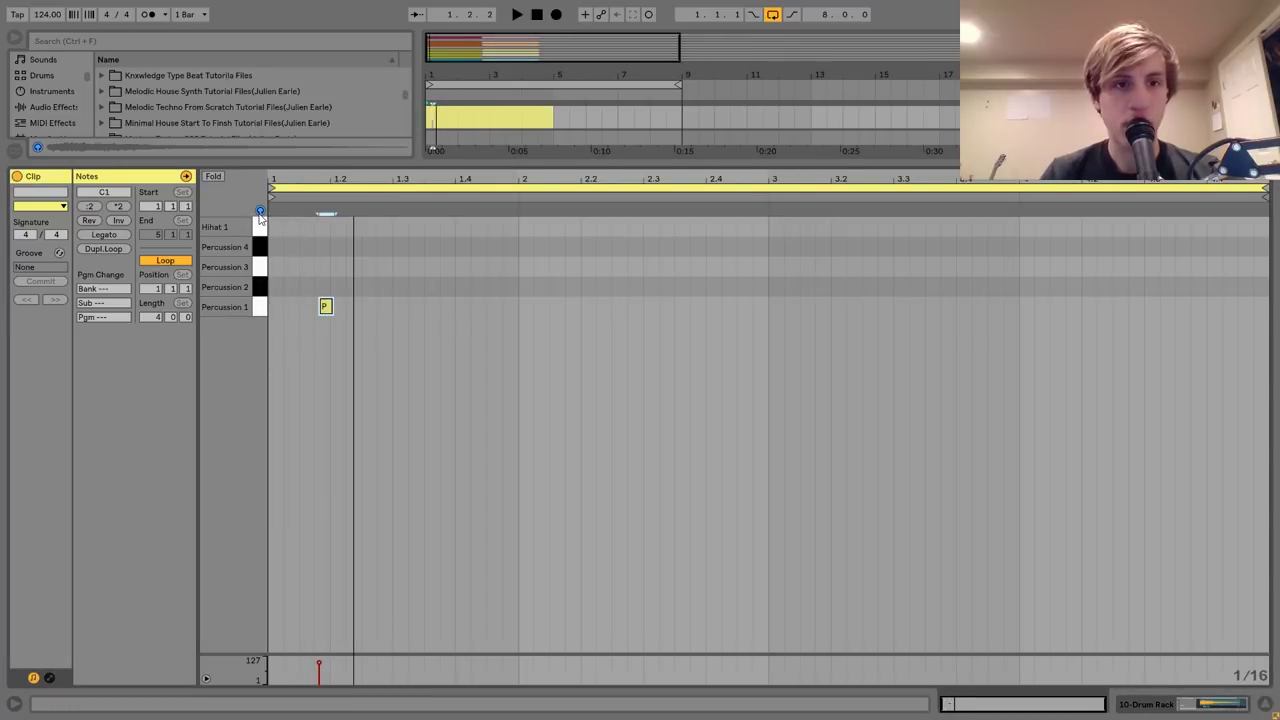
key("Up")
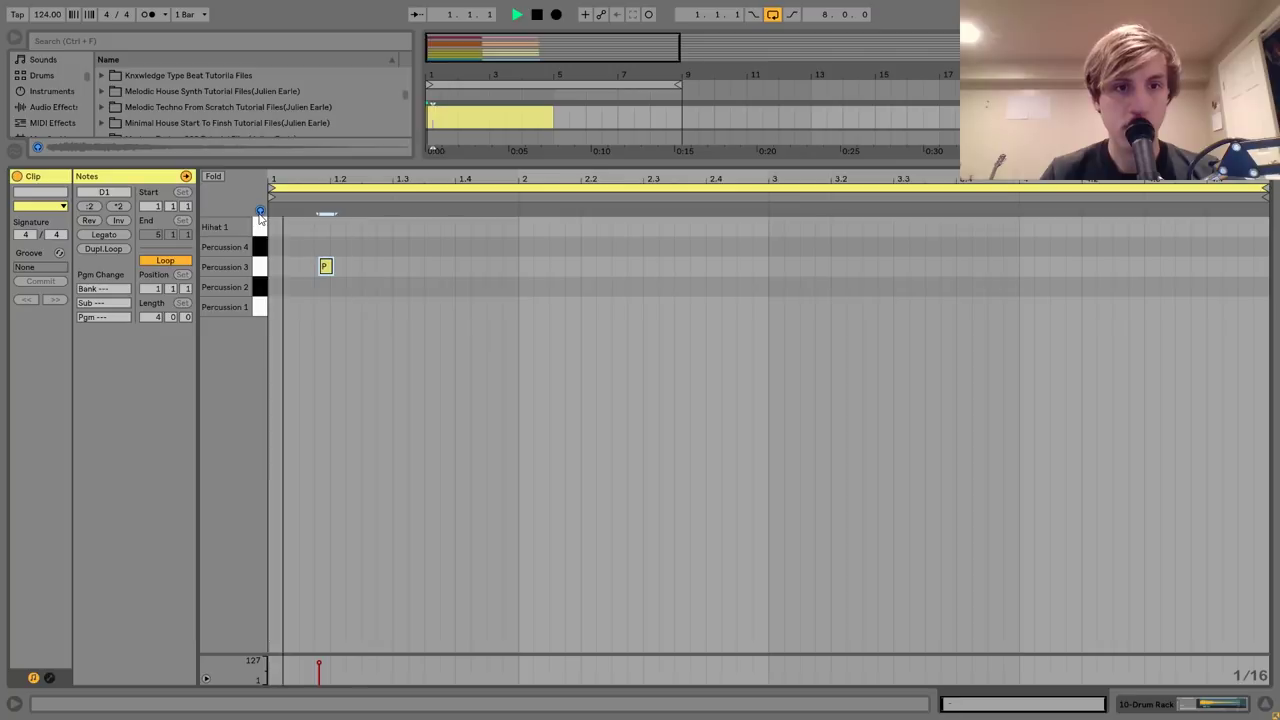
key("space")
key("ctrl+d")
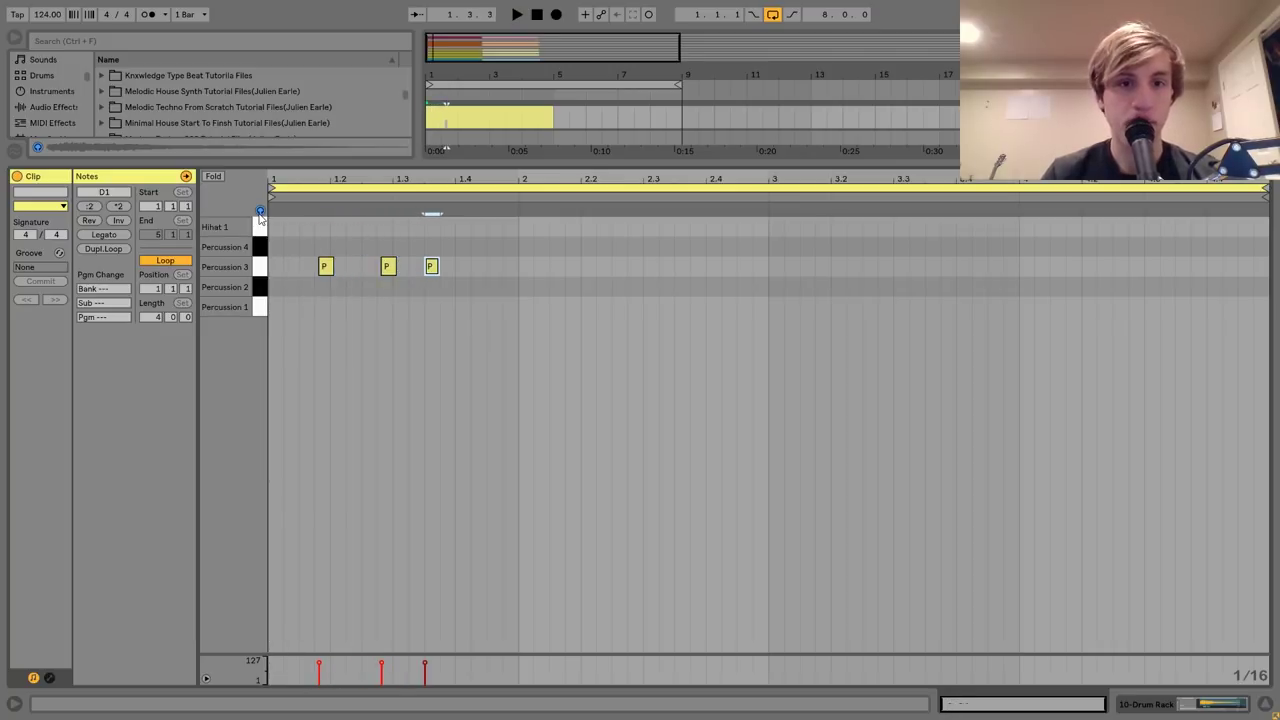
key("space")
key("space")
Move the note just before beat 1.2 up to Percussion 4 and play the pattern back.
left_click(324, 267)
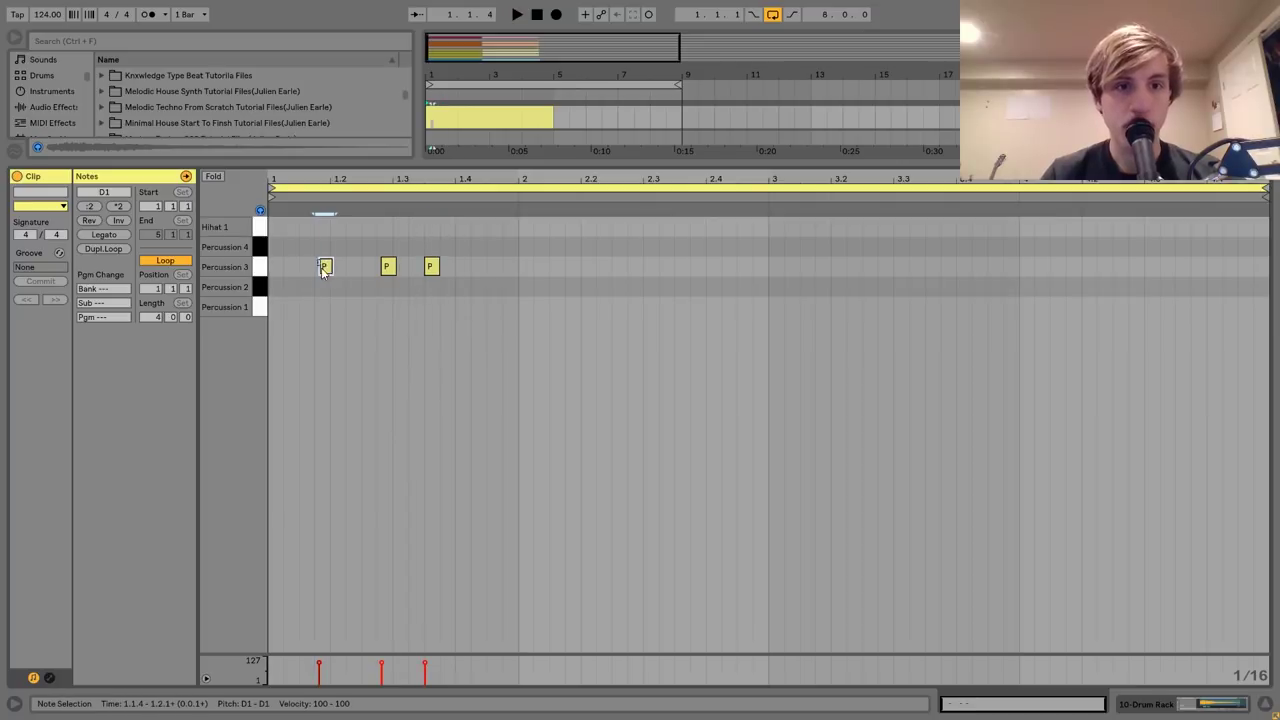
key("Up")
key("space")
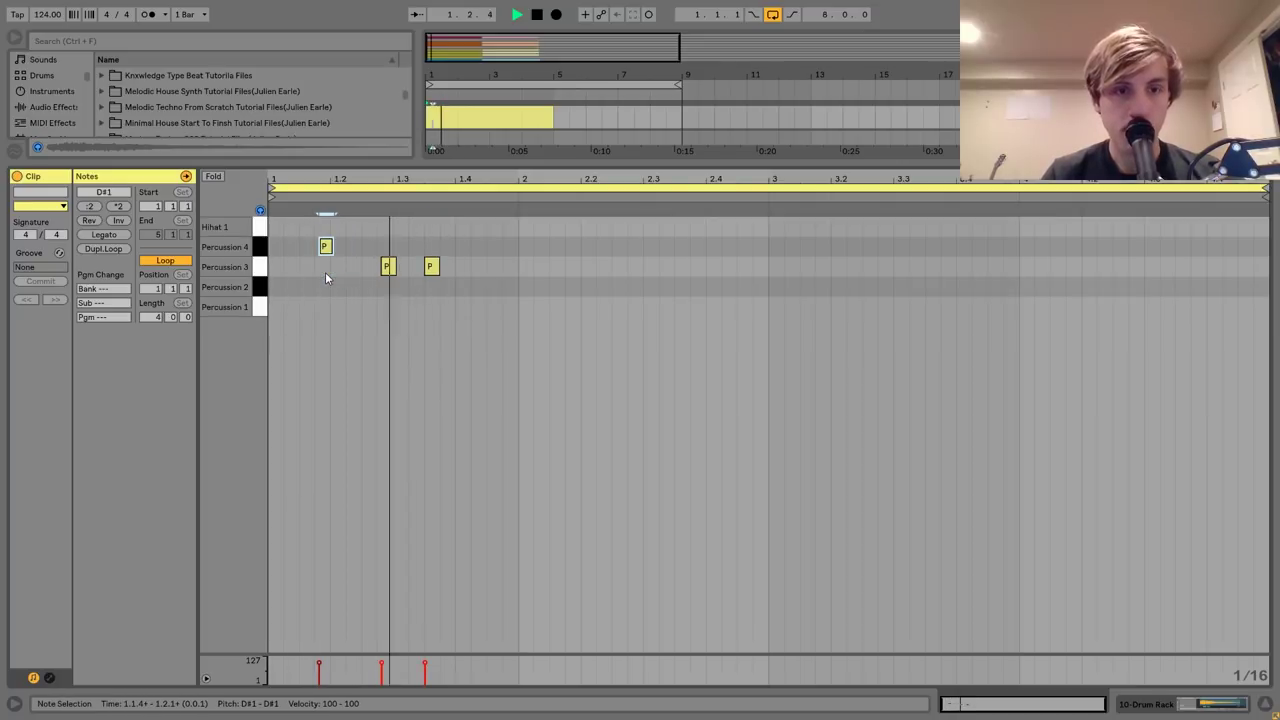
key("space")
Add a Hihat 1 note slightly after 1.1.2, copy it to just before beat 1.3, and audition the pattern.
double_click(290, 226)
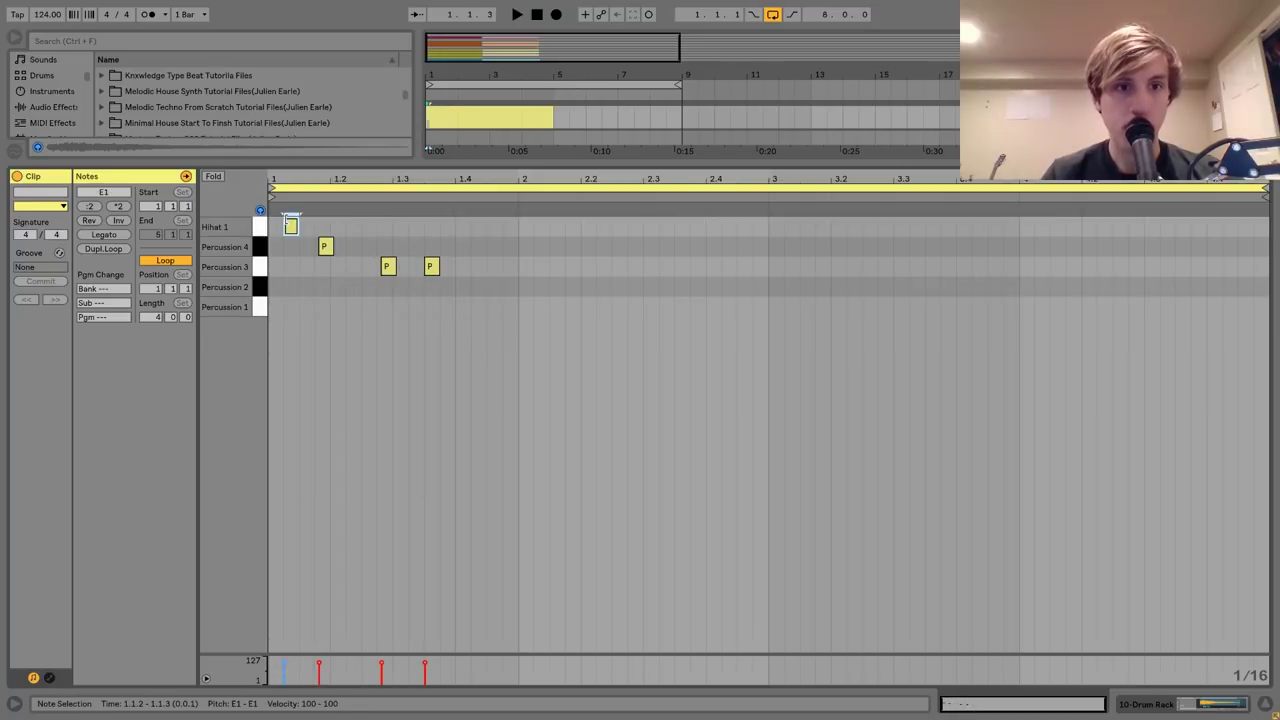
left_click_drag(290, 228, 393, 232)
key("space")
key("space")
key("space")
key("space")
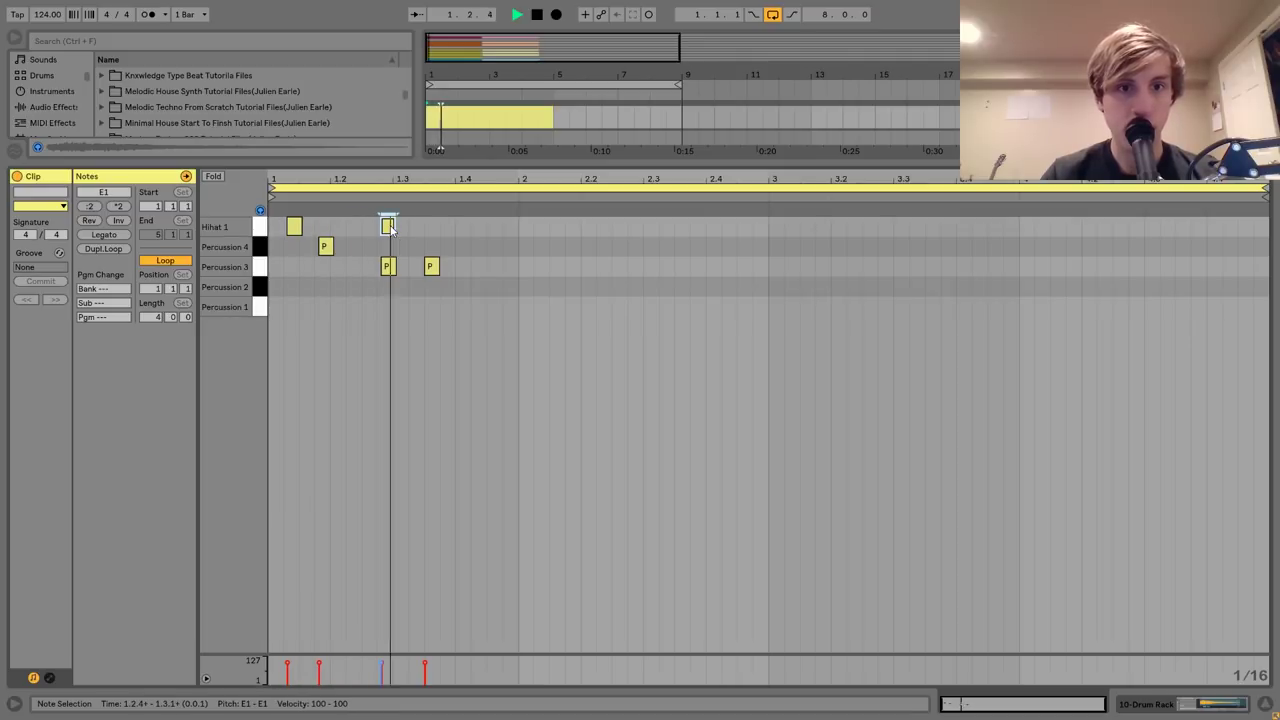
Copy Hihat 1 notes to just after 1.3.2 and just before bar 2, and nudge the whole hihat row slightly later.
left_click_drag(404, 232, 452, 228)
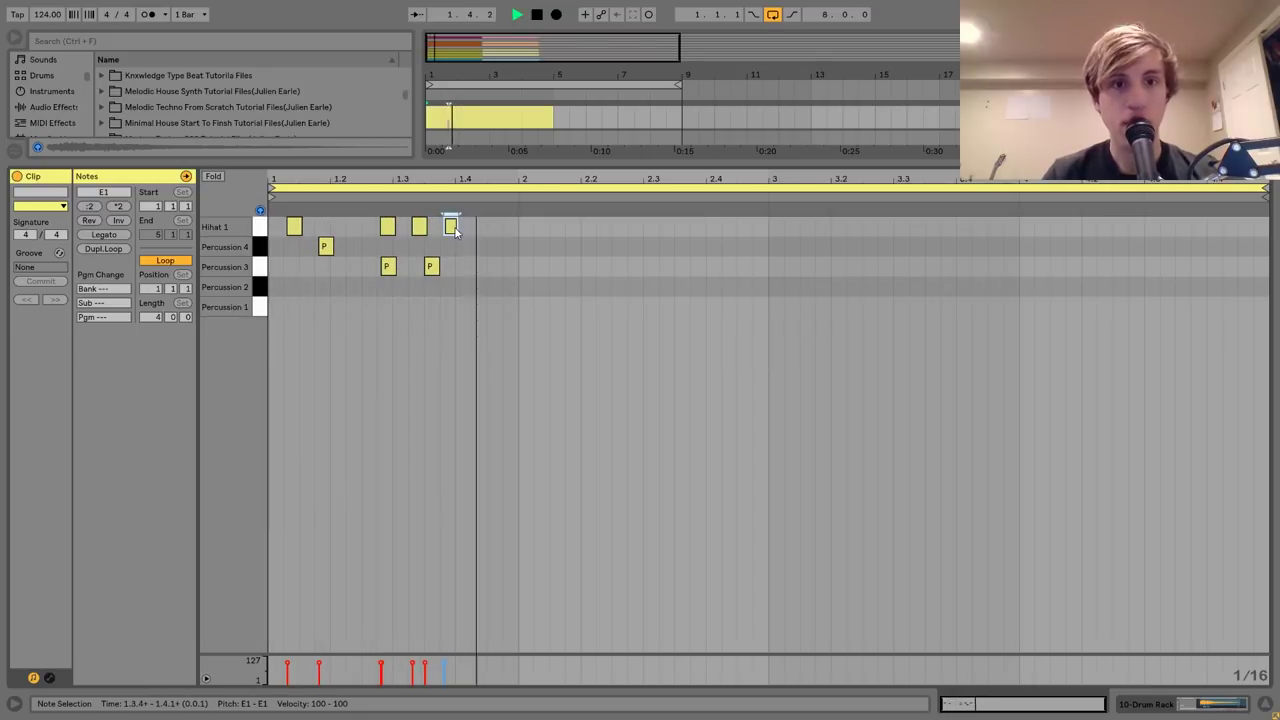
key("Right")
key("Right")
key("Right")
key("Right")
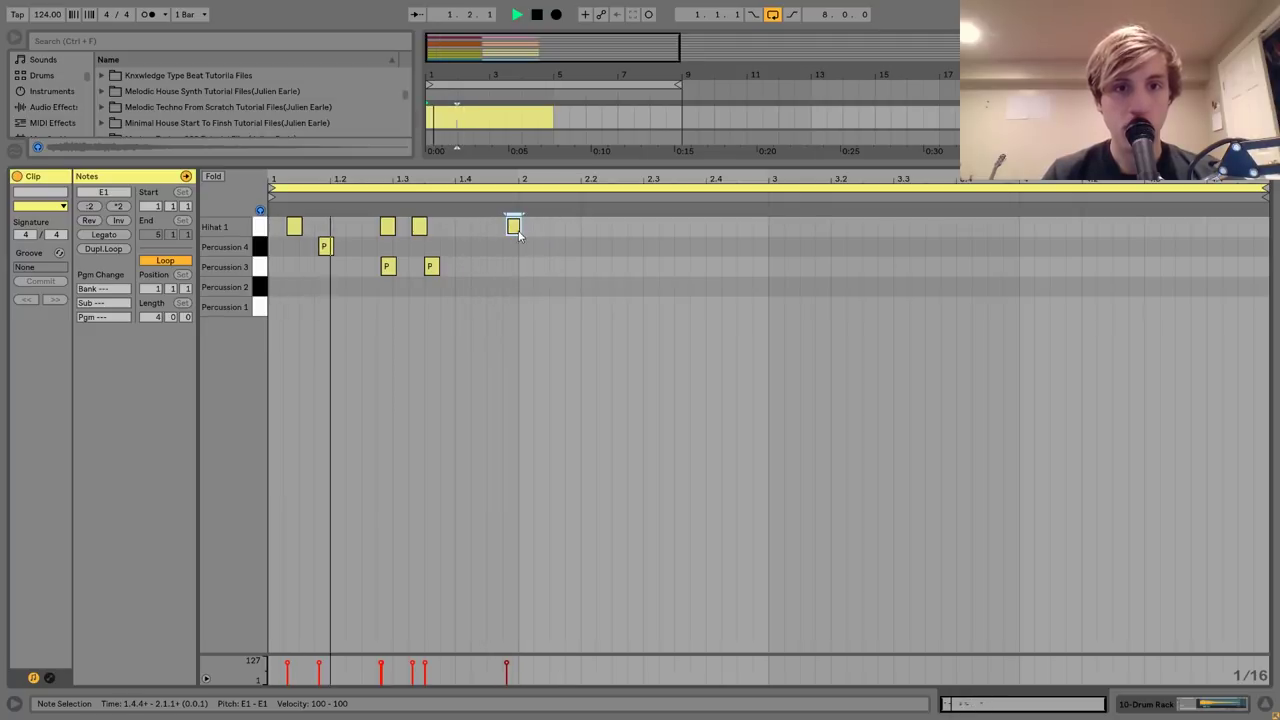
key("space")
mouse_move(551, 232)
left_mouse_down()
mouse_move(289, 226)
mouse_move(302, 242)
left_mouse_up()
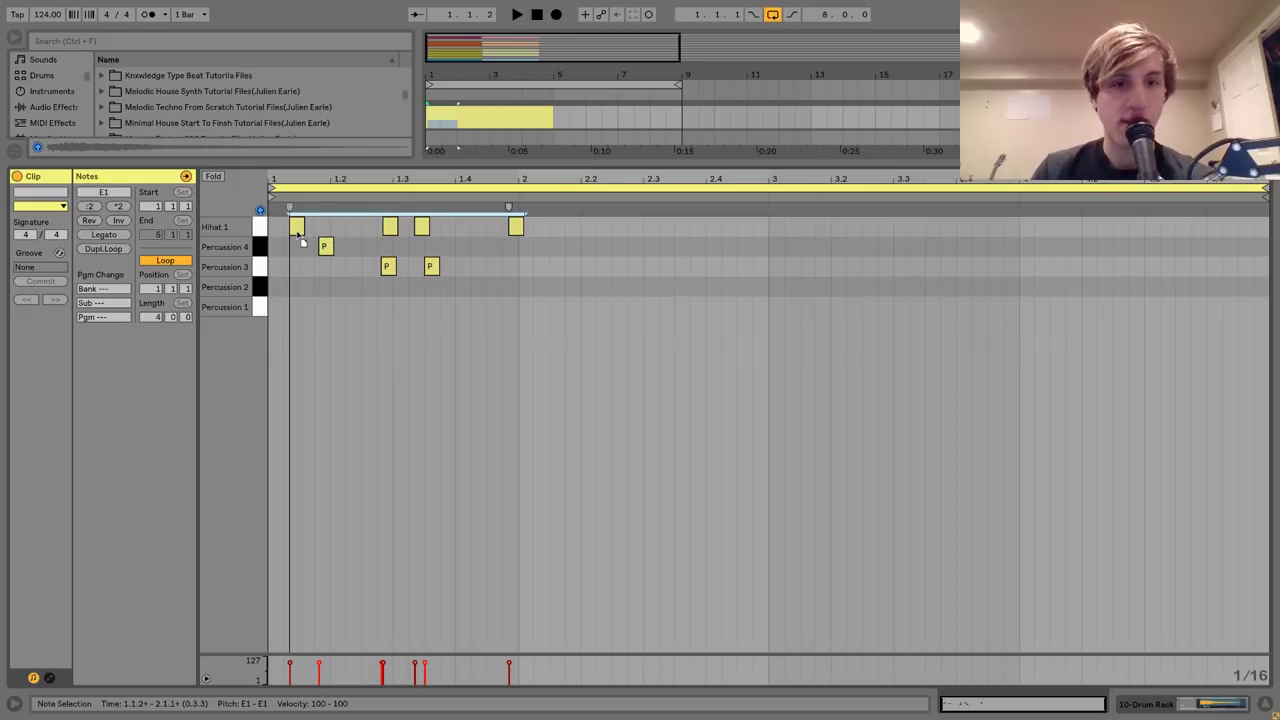
left_click_drag(297, 232, 295, 232)
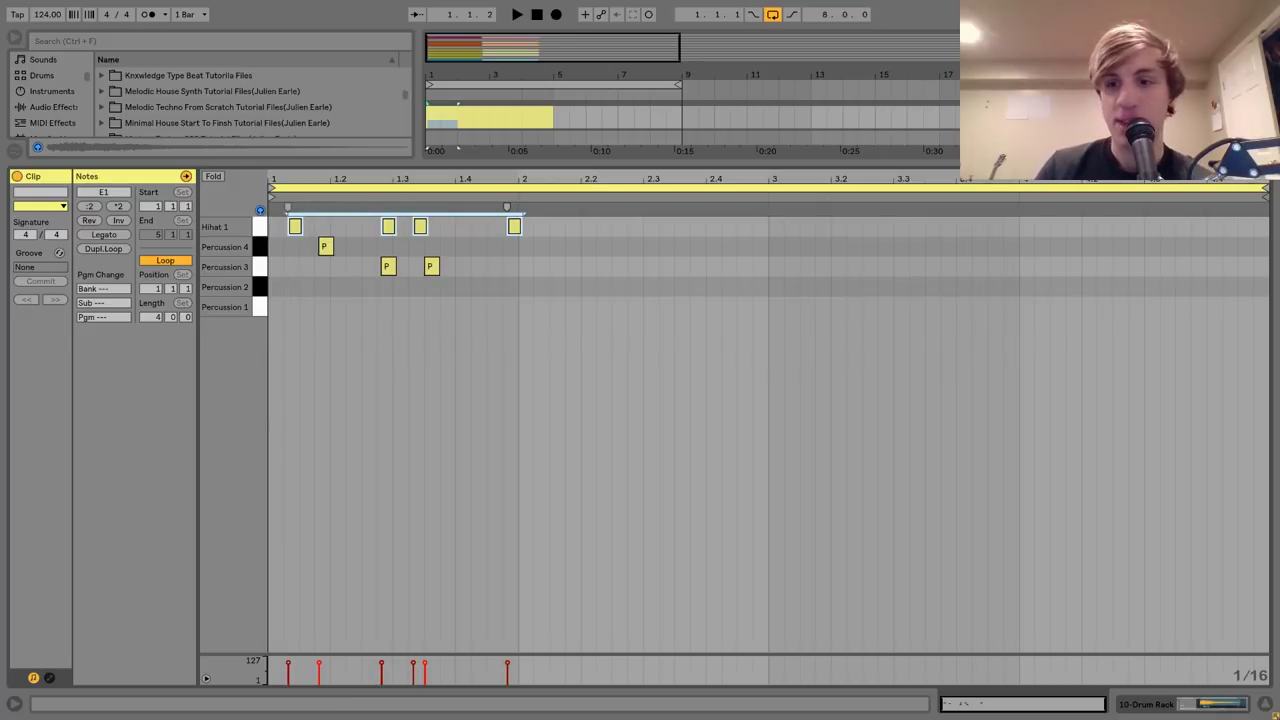
Browse the Core Library's Swing and Groove folder, looking through the Logic swing grooves and the other groove categories.
left_click(1204, 700)
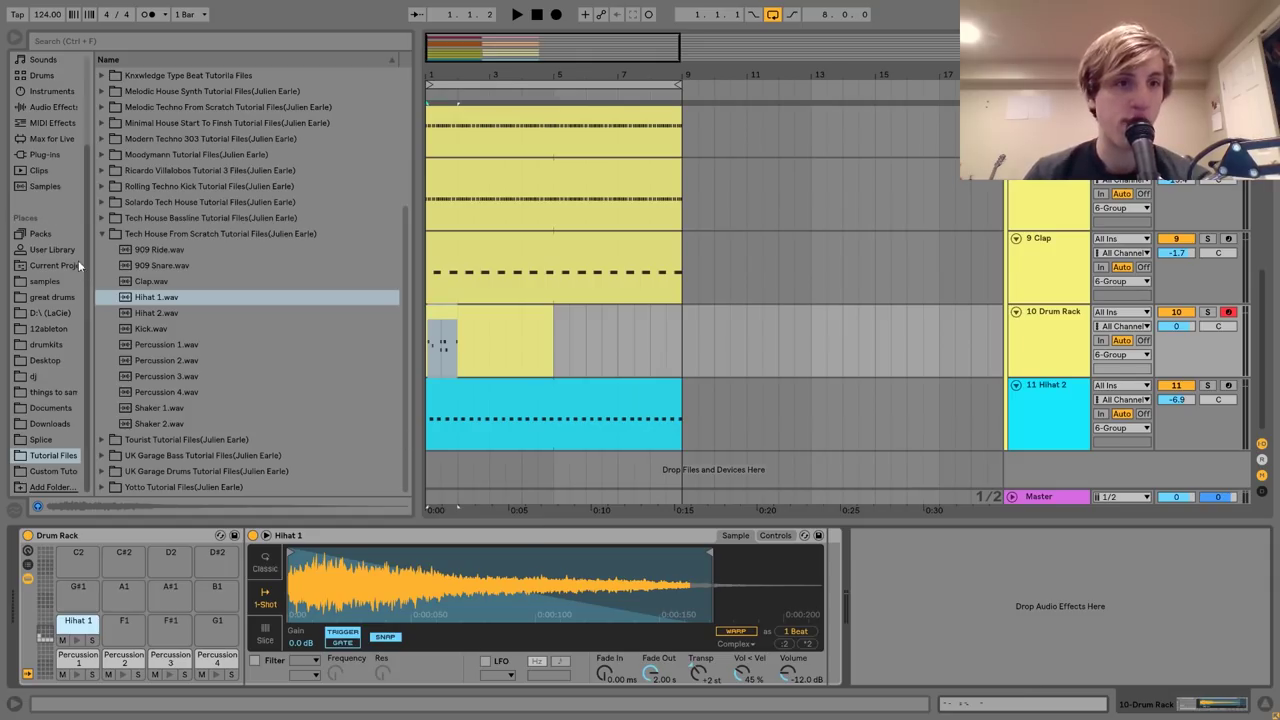
left_click(41, 234)
left_click(98, 188)
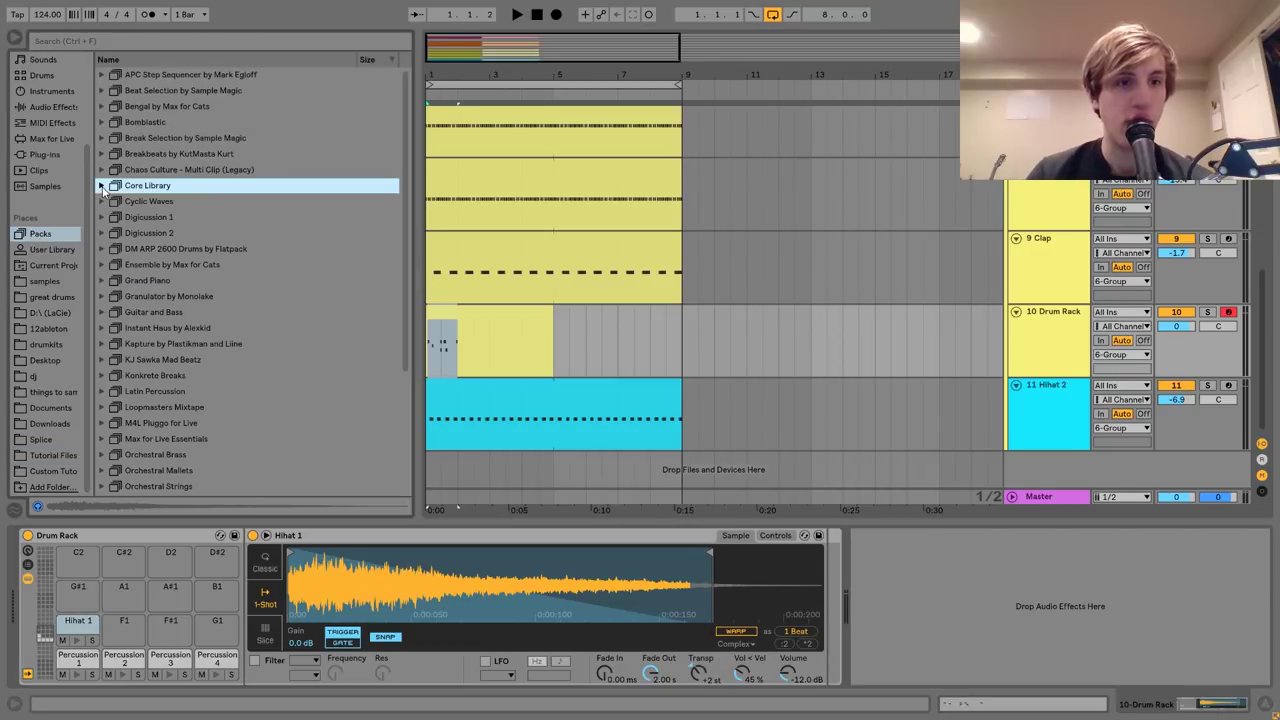
left_click(112, 249)
left_click(113, 279)
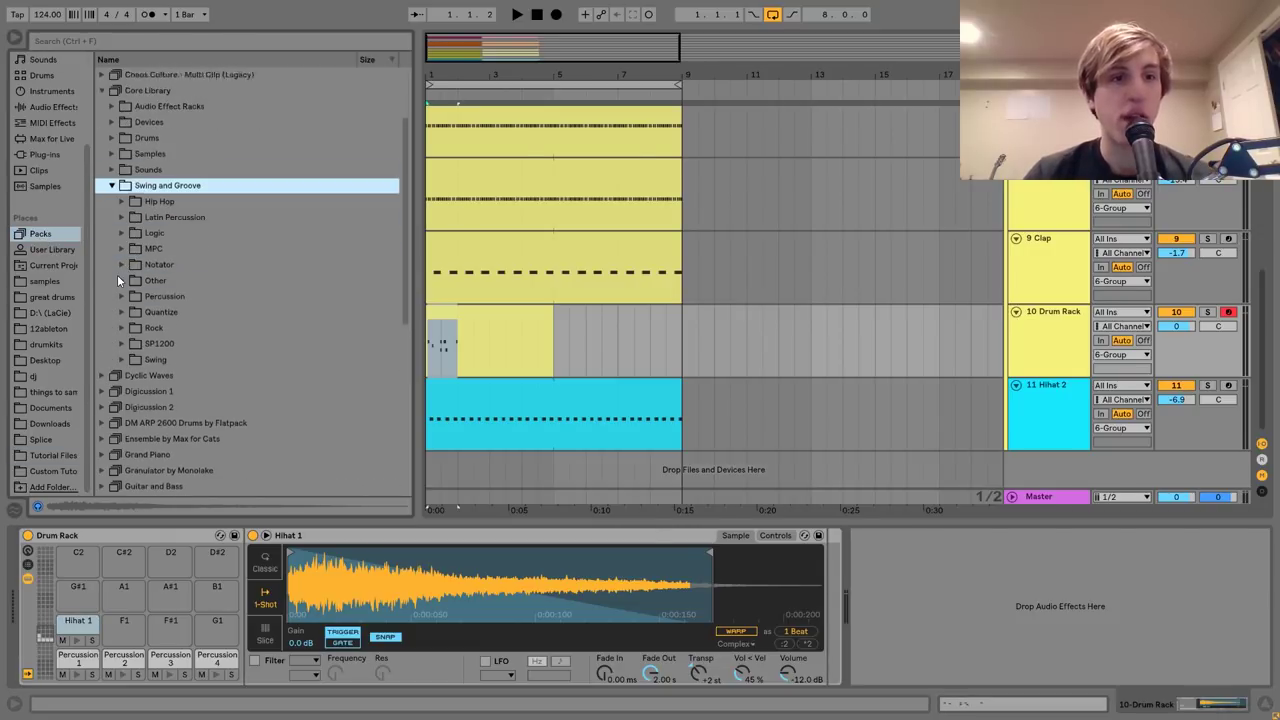
left_click(121, 218)
scroll(170, 456, "down", 20)
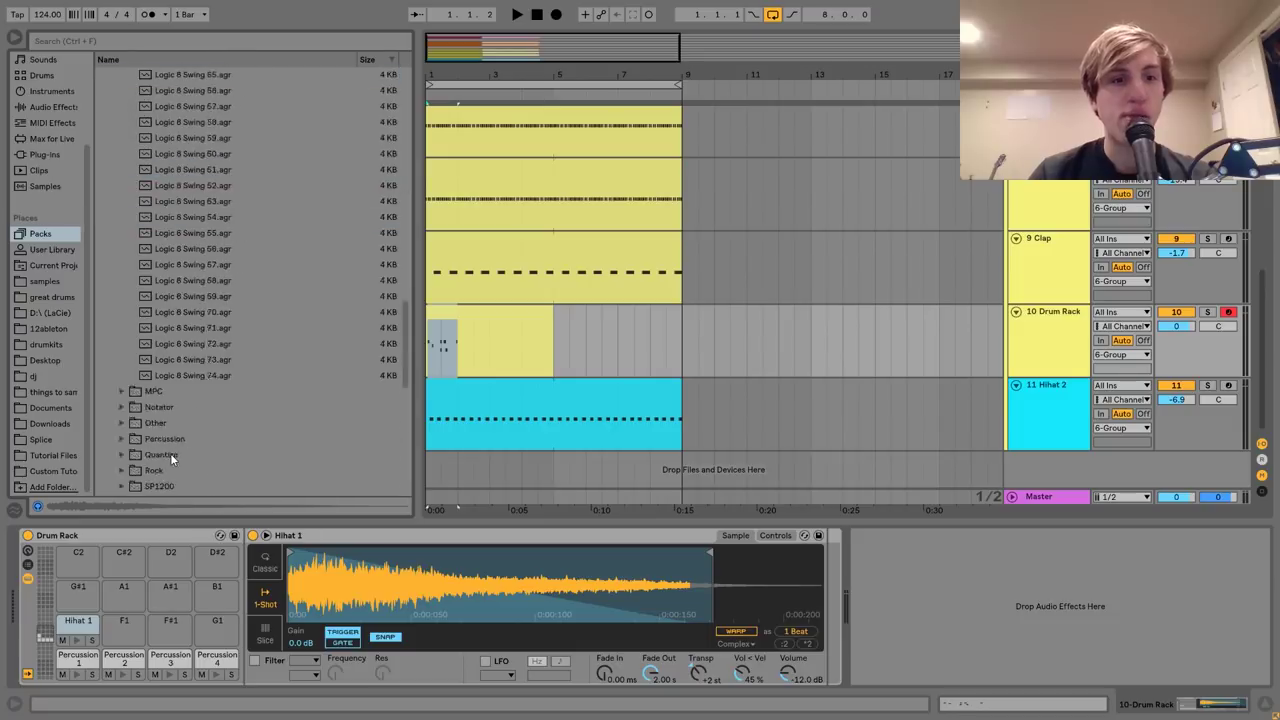
scroll(197, 280, "up", 6)
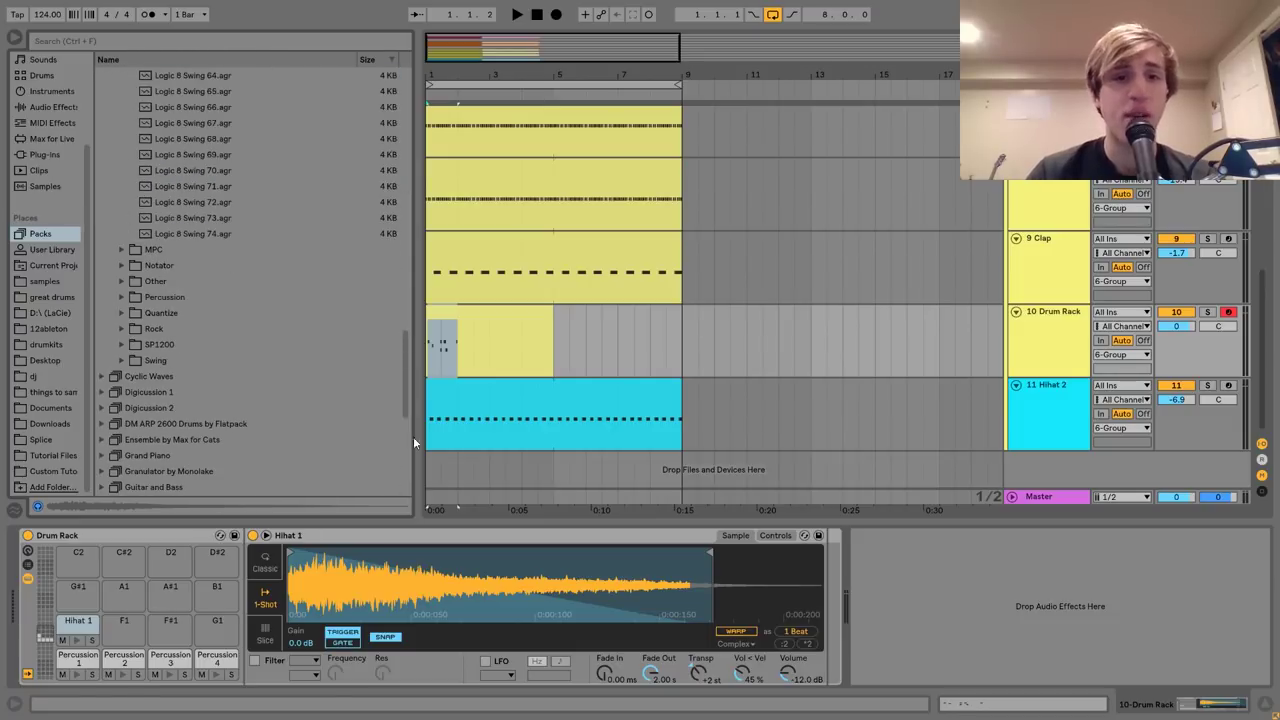
double_click(489, 328)
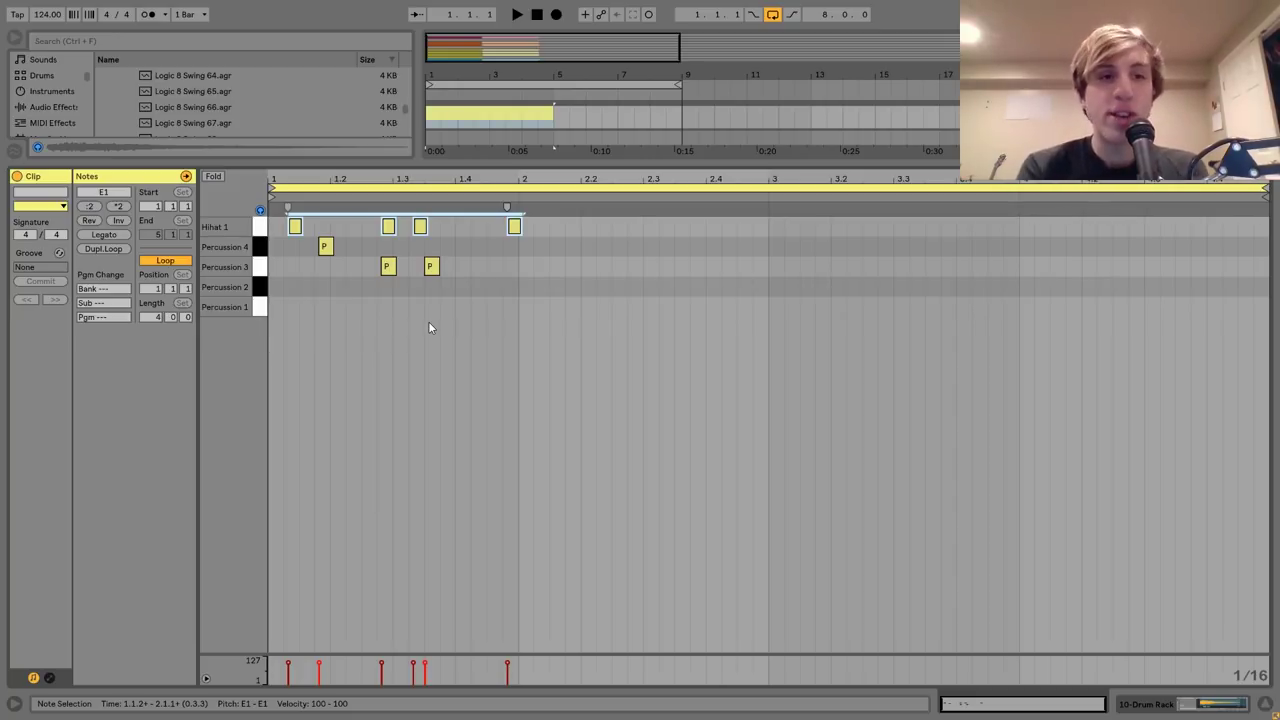
left_click(1167, 706)
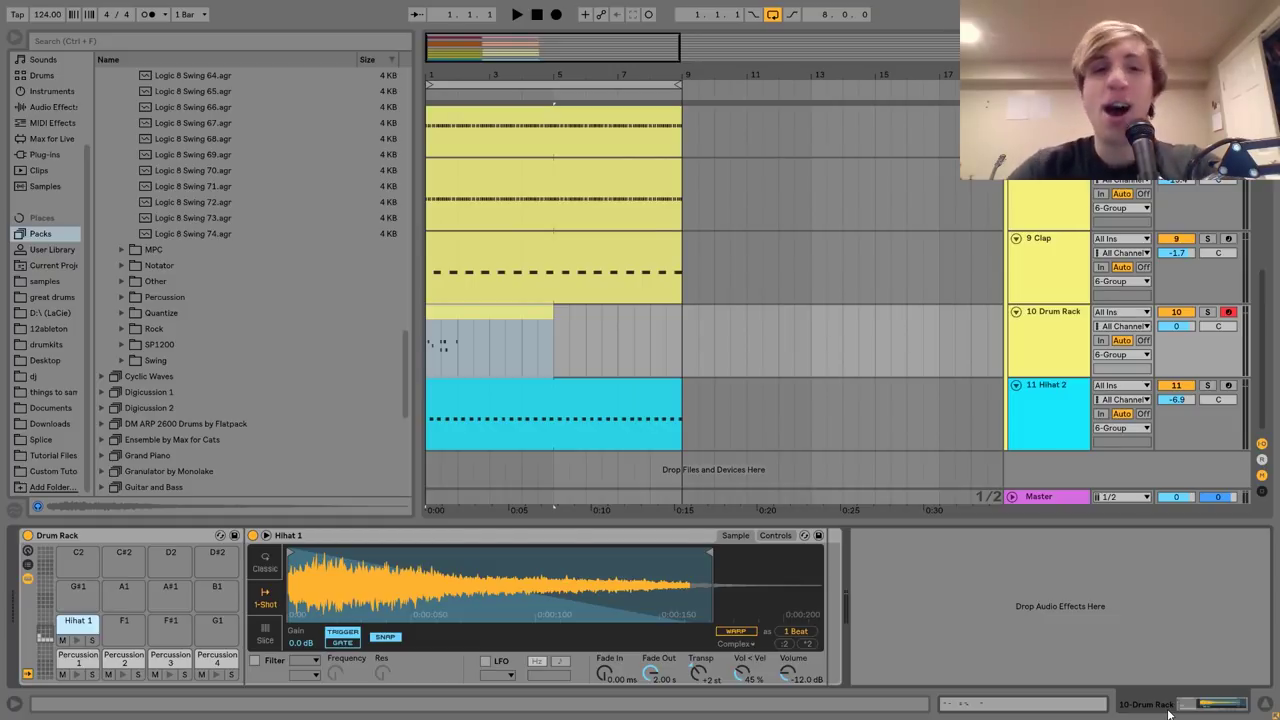
Shorten the last Hihat 1 note to end at bar 2, and duplicate the first bar's hihat pattern into bar 2.
double_click(519, 350)
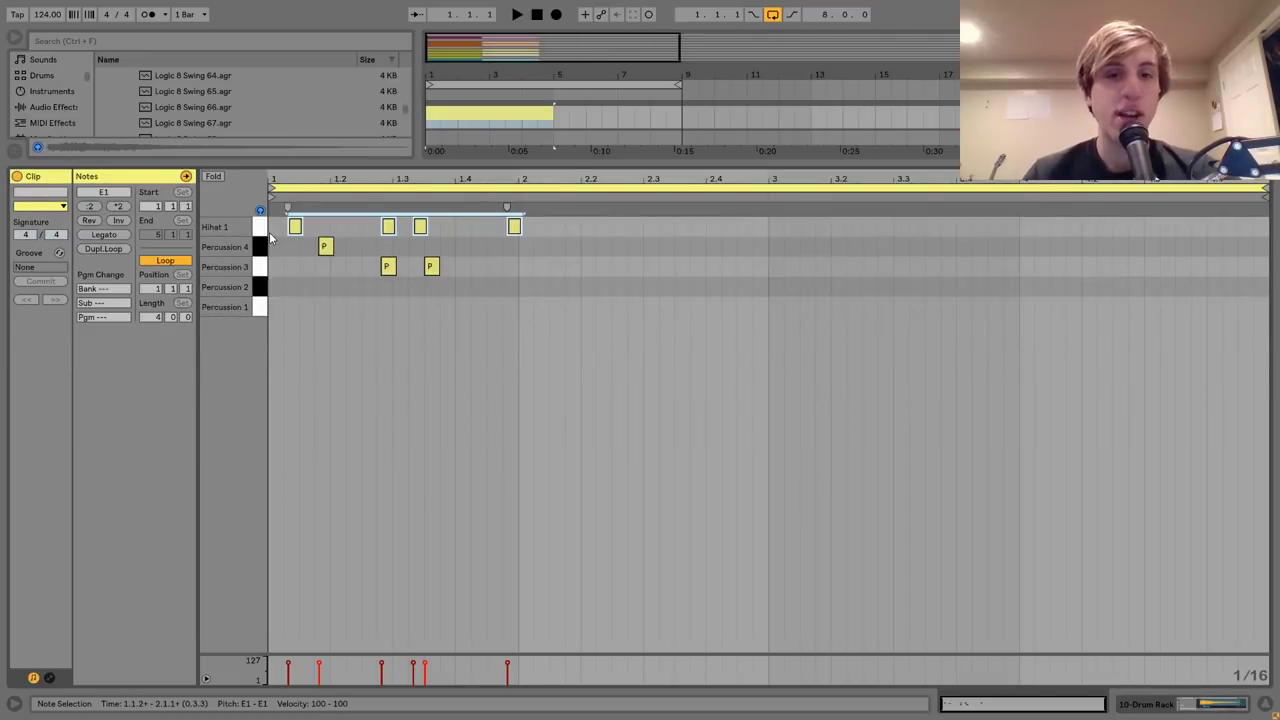
left_click(548, 284)
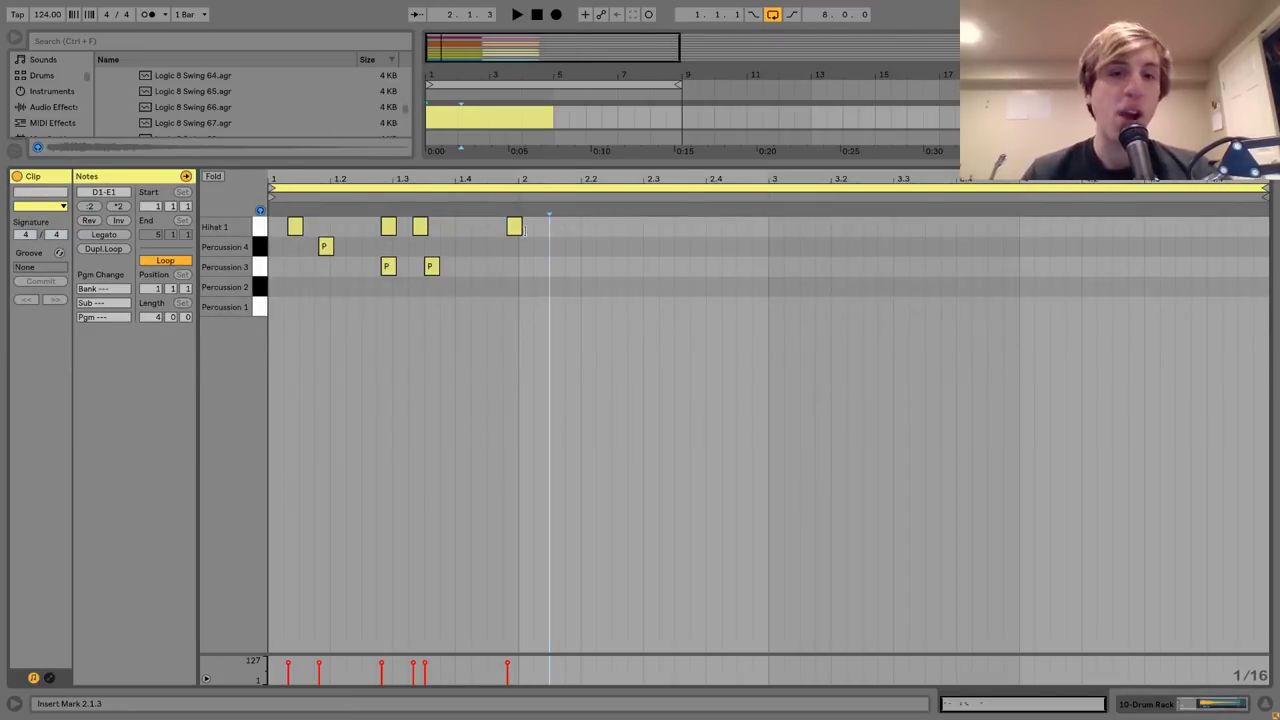
left_click(514, 227)
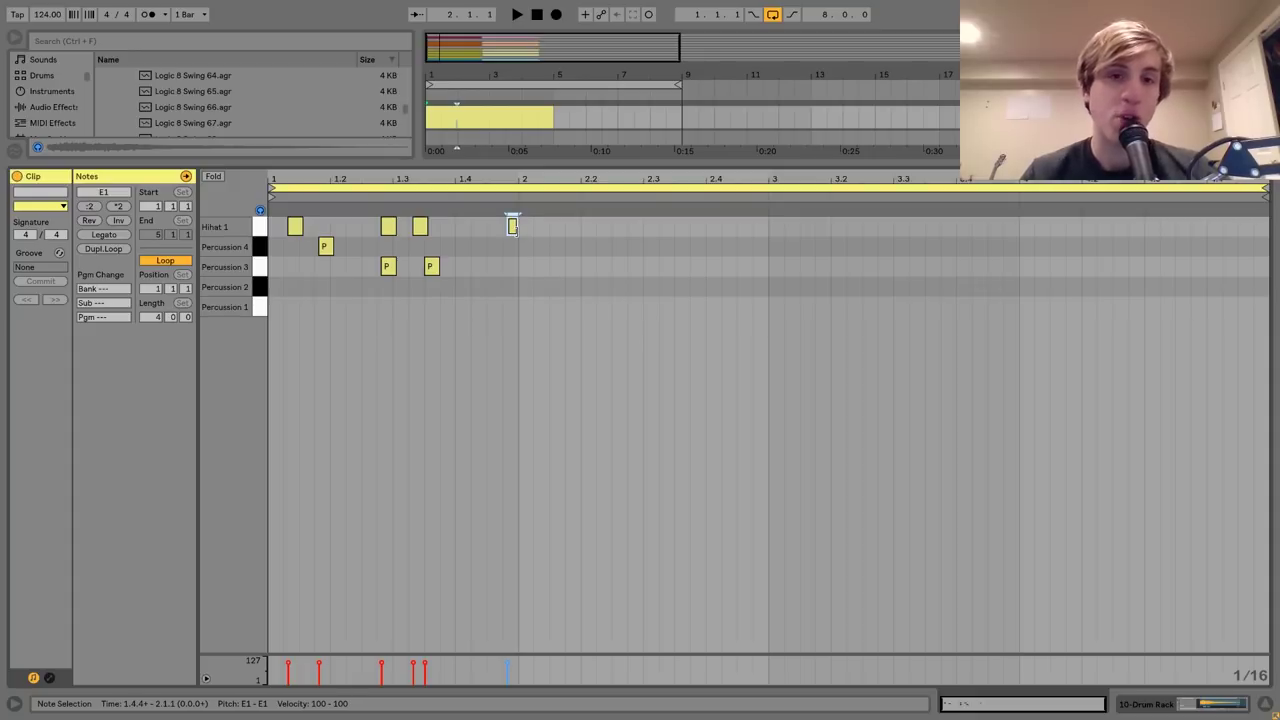
left_click(270, 226)
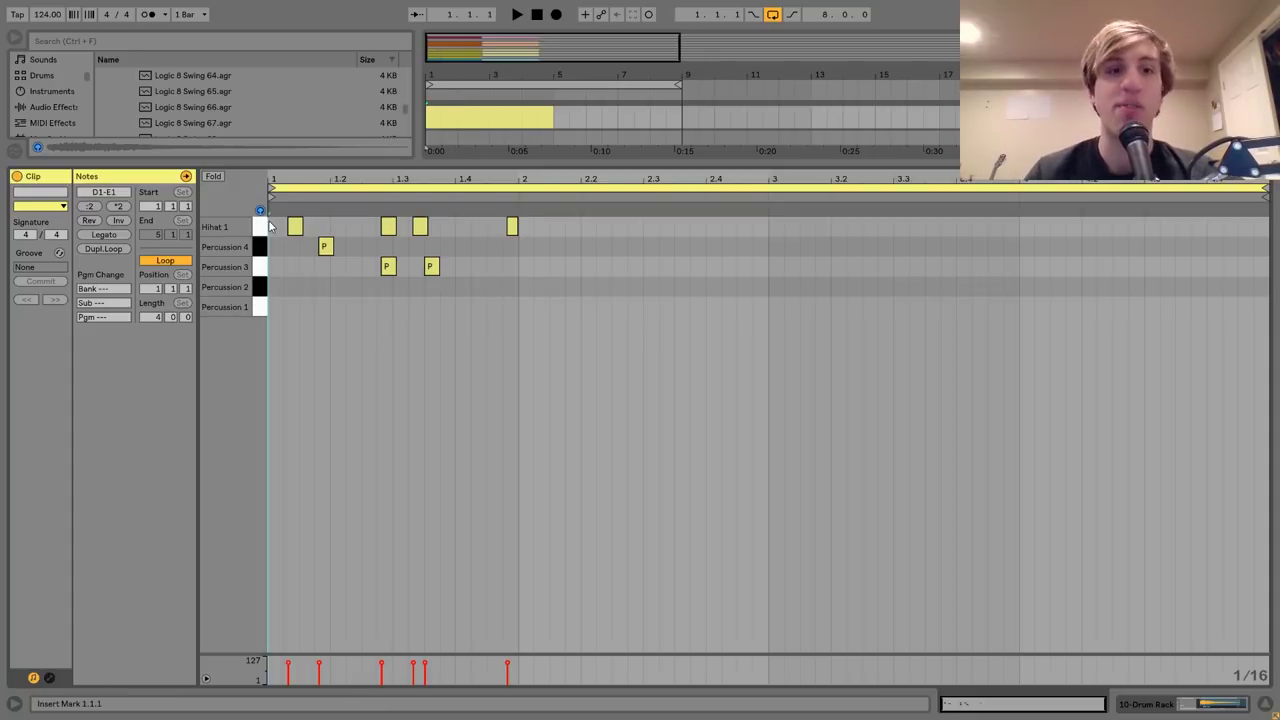
left_click_drag(270, 226, 518, 228)
key("ctrl+d")
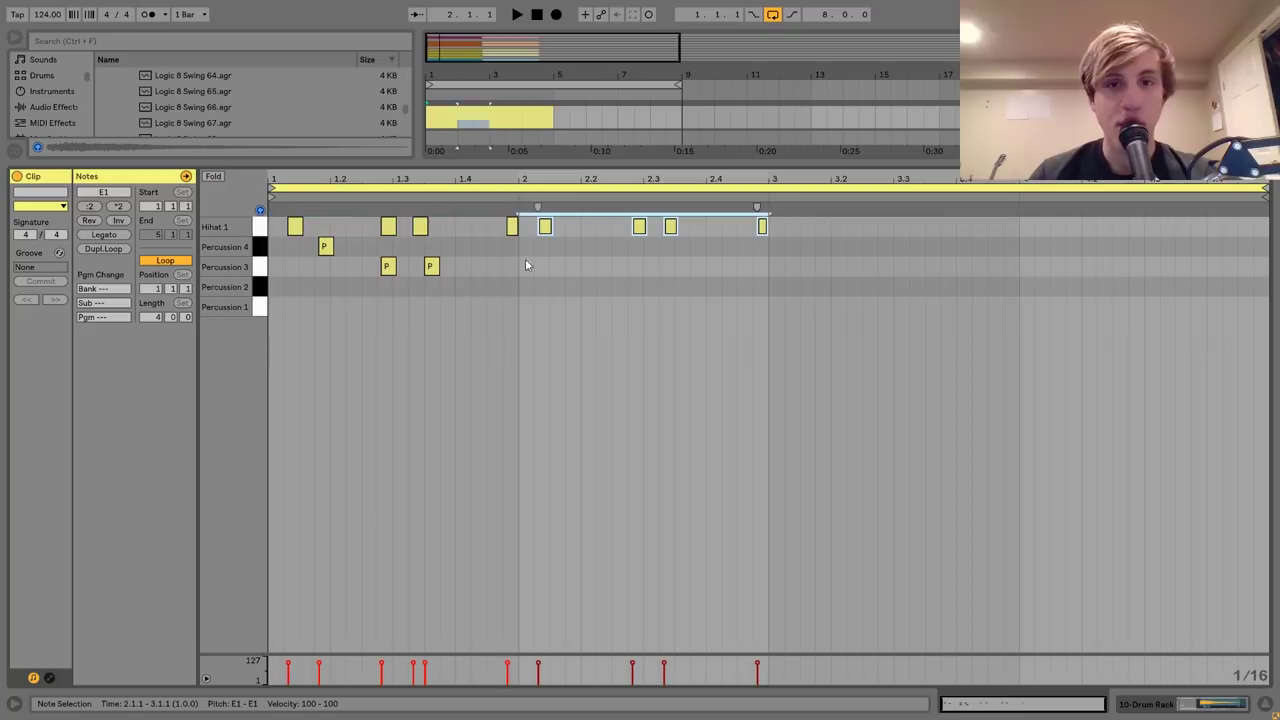
Copy bar 2's last Hihat 1 note to just before beat 2.4 and play the pattern.
left_click(549, 299)
left_click(760, 226)
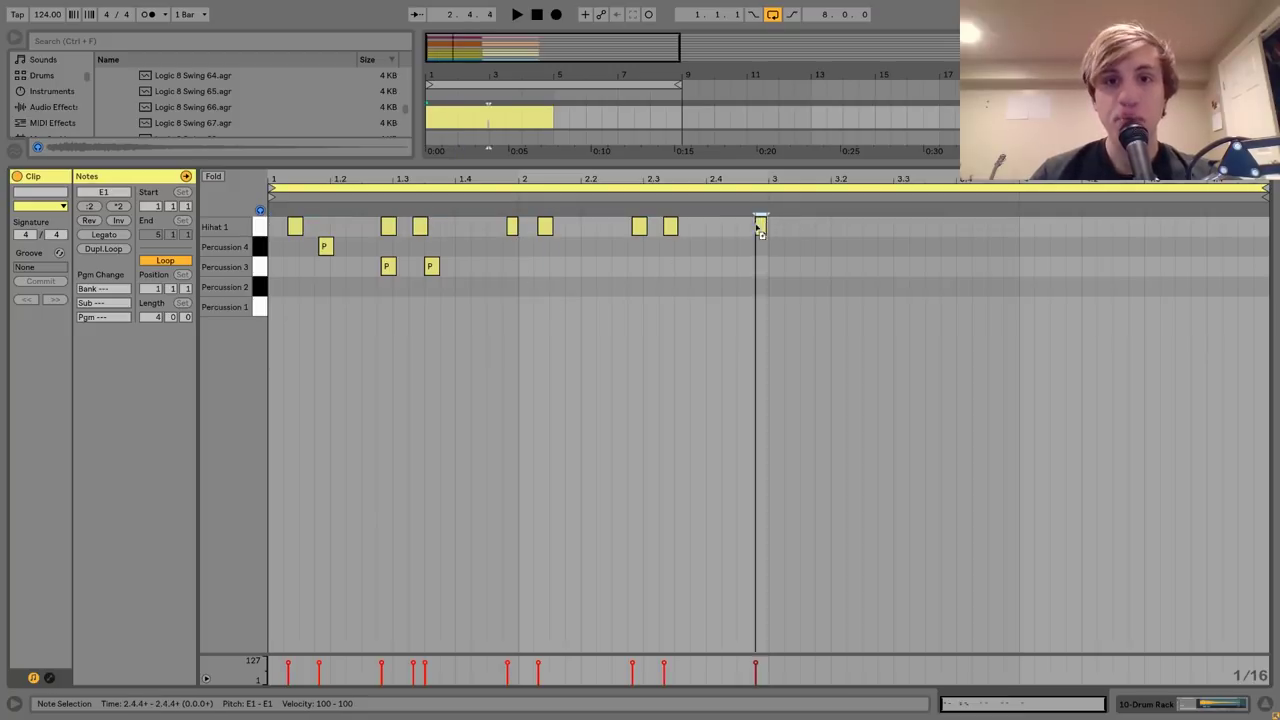
left_click_drag(760, 226, 706, 230)
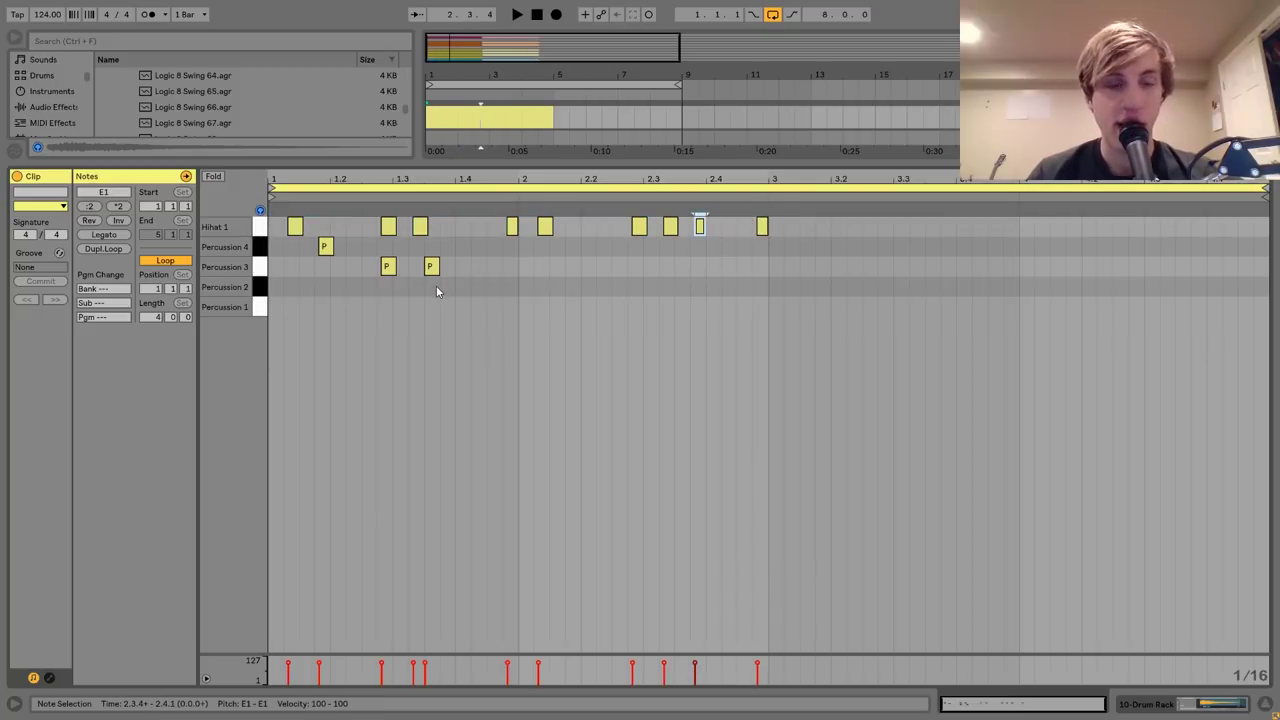
key("space")
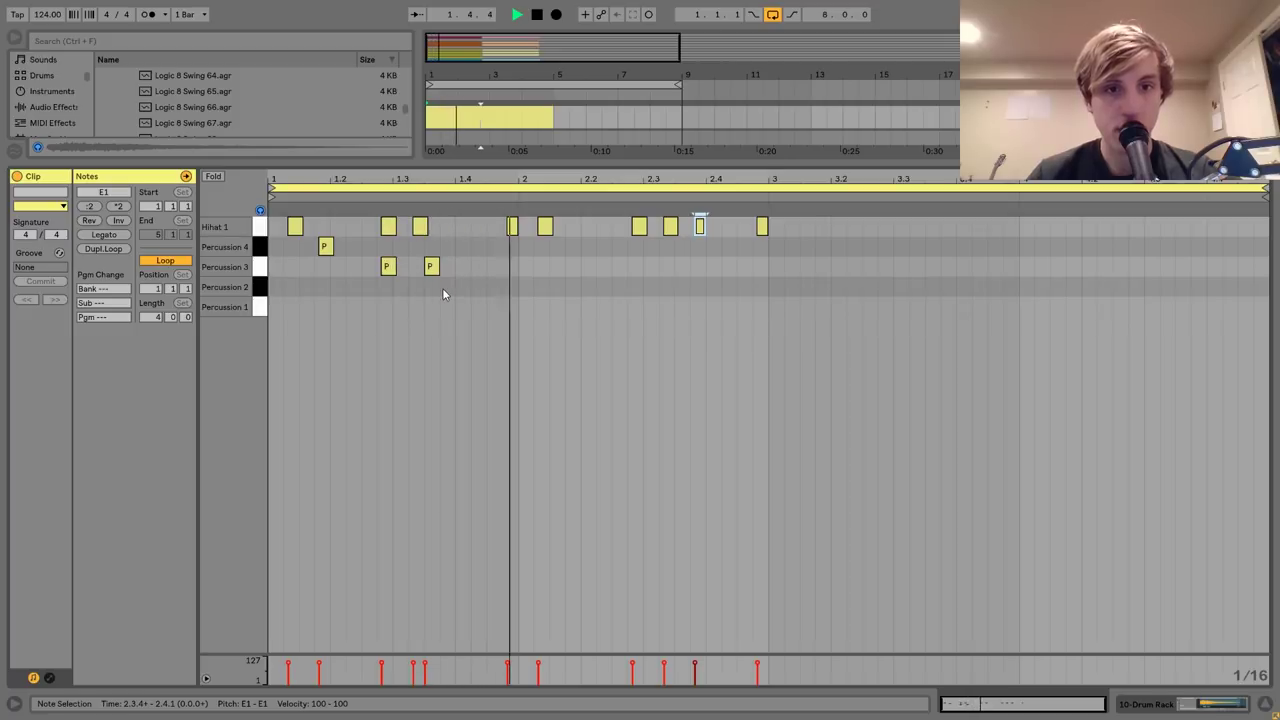
Add a Percussion 1 note slightly after 1.4.2 and duplicate it to just before bar 2.
double_click(492, 247)
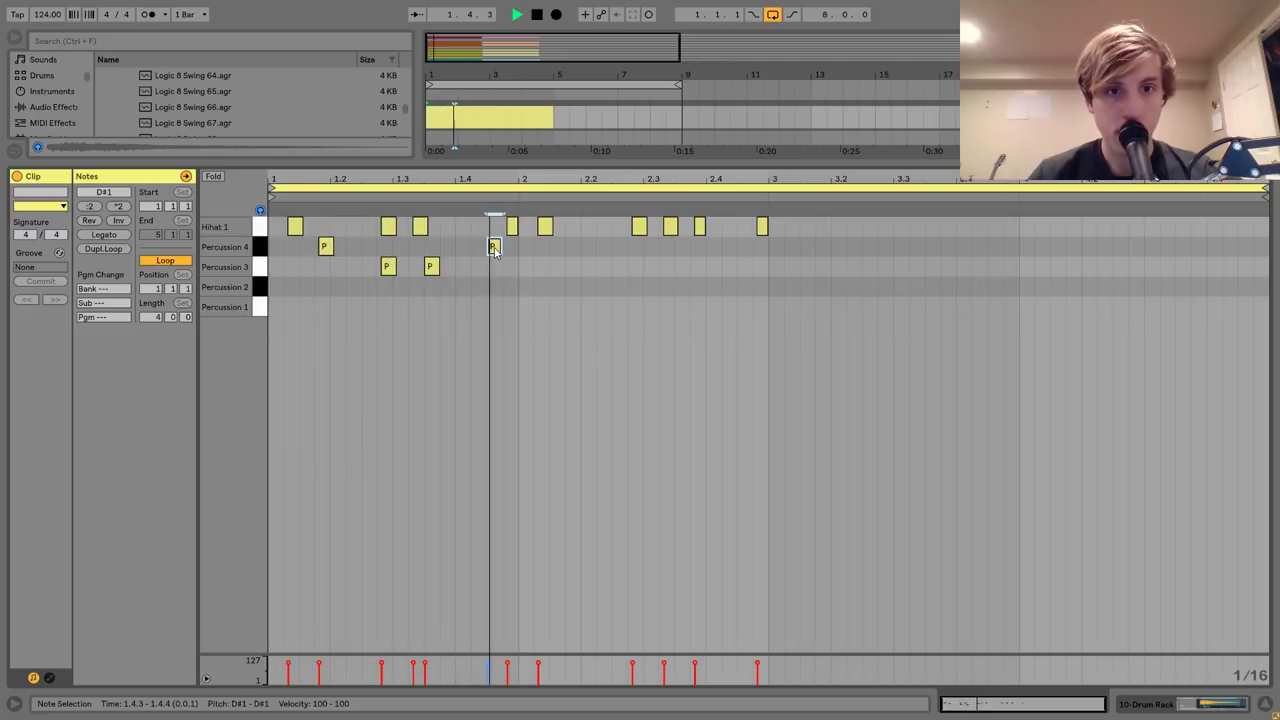
key("Down")
key("Down")
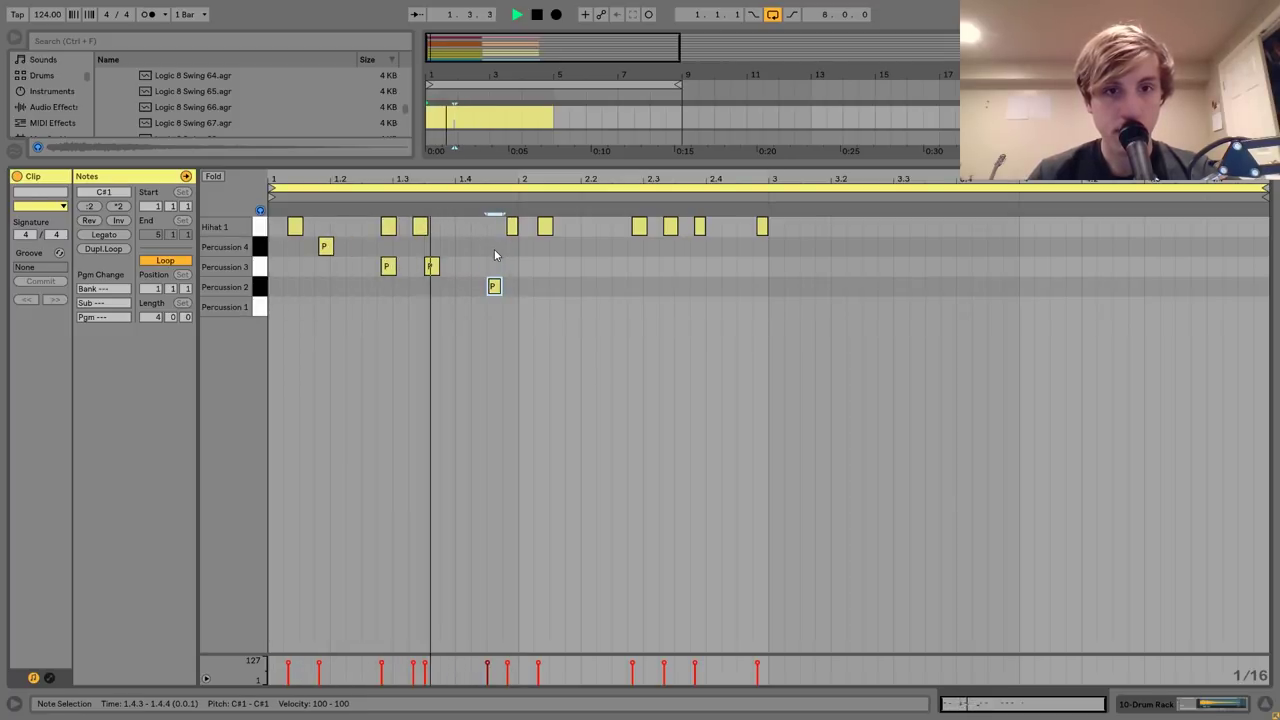
key("space")
key("Down")
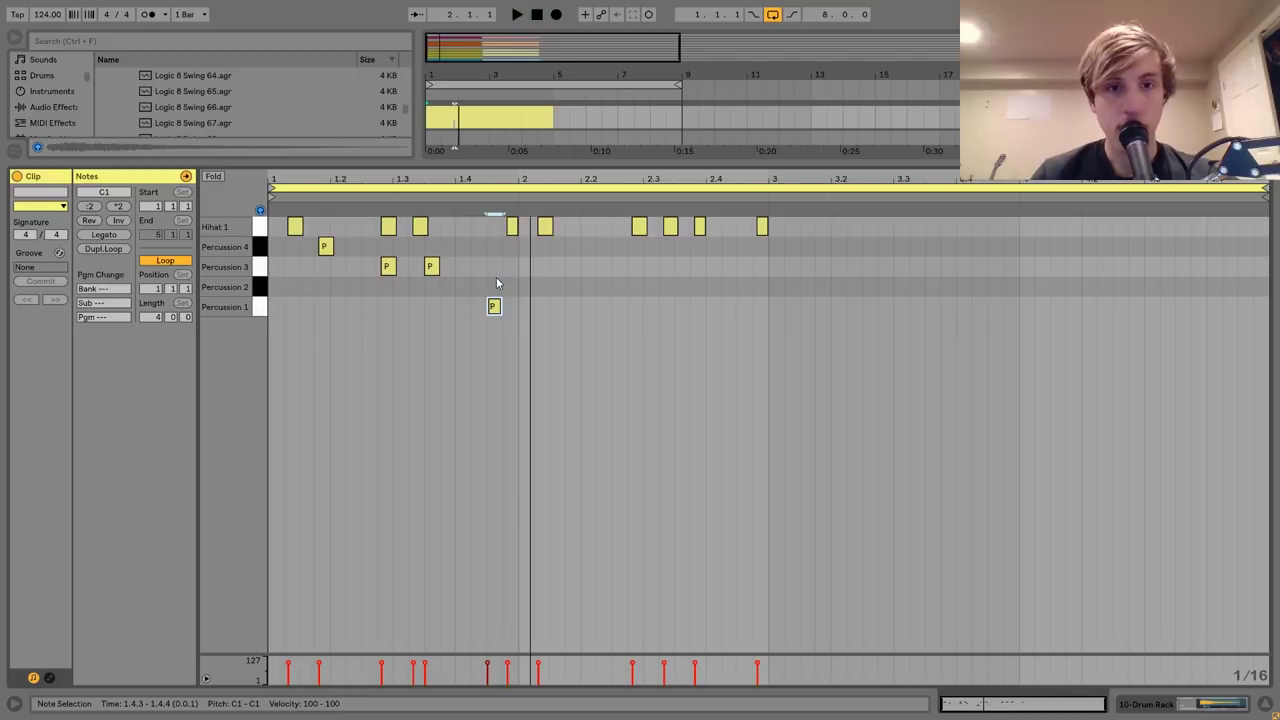
key("Left")
key("space")
key("ctrl+d")
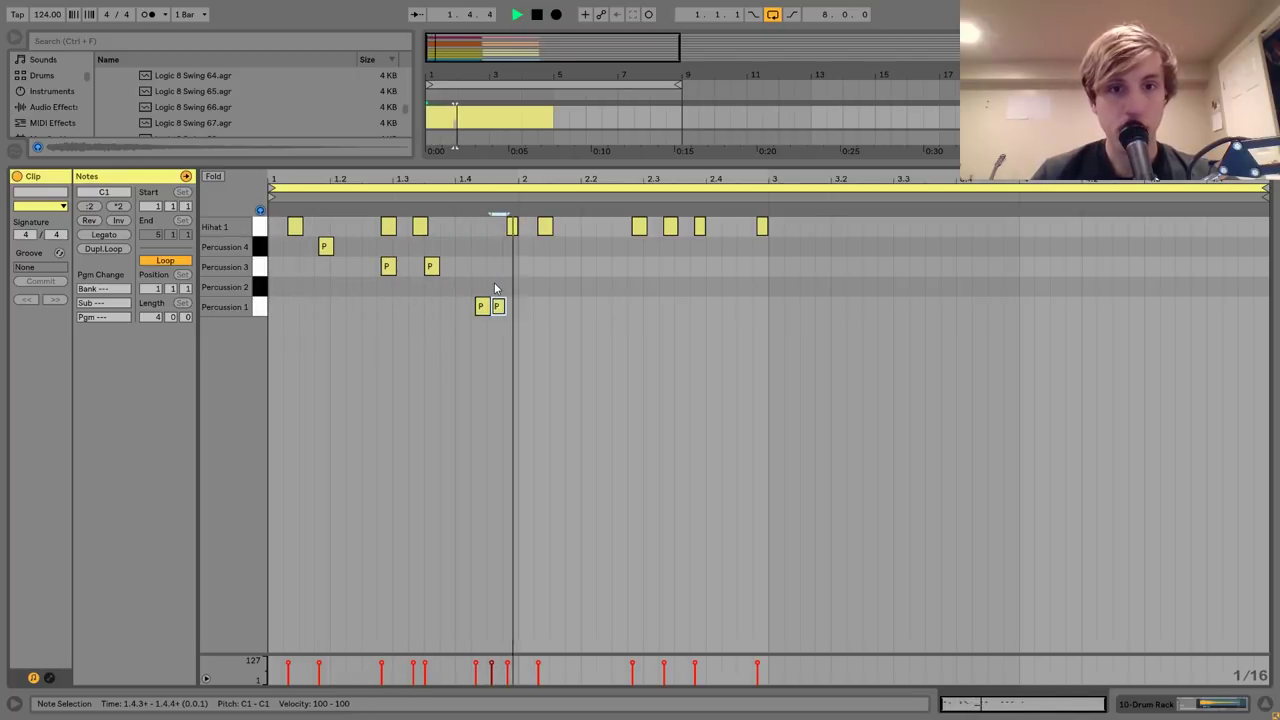
key("Right")
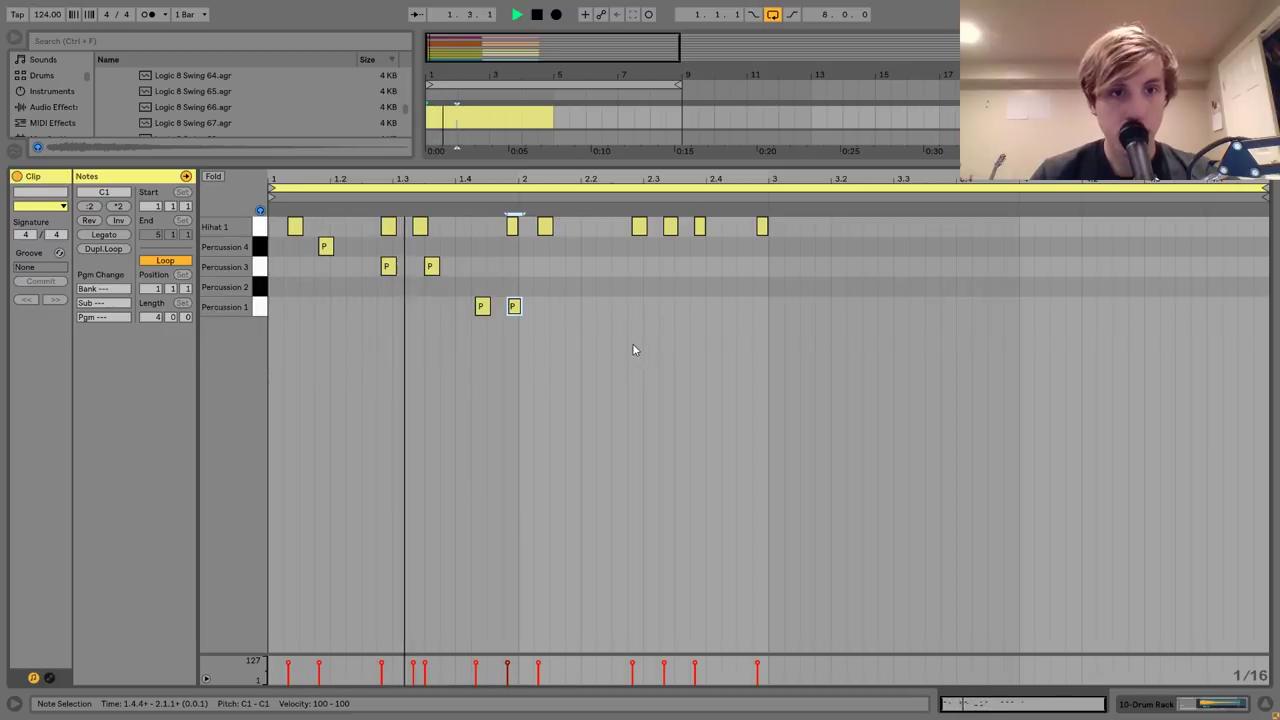
Move the Percussion 4 note down to Percussion 2 at 1.1.3 and audition the change.
left_click(324, 247)
key("space")
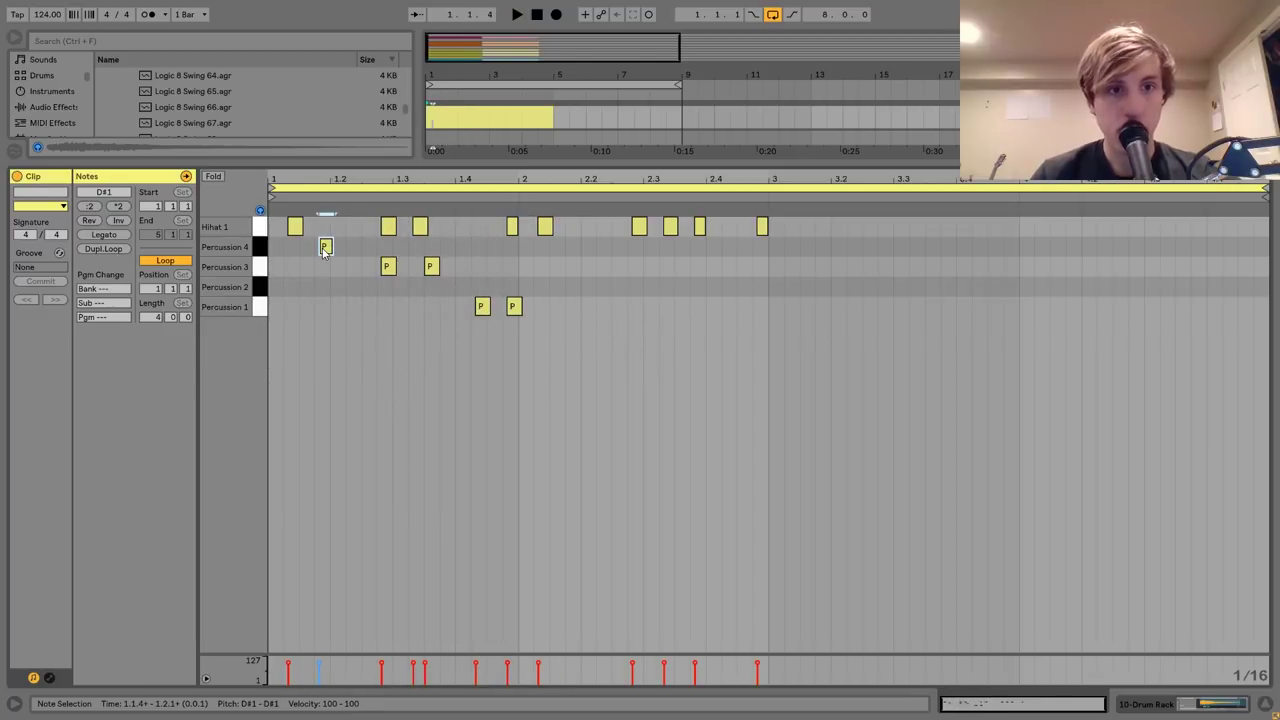
key("space")
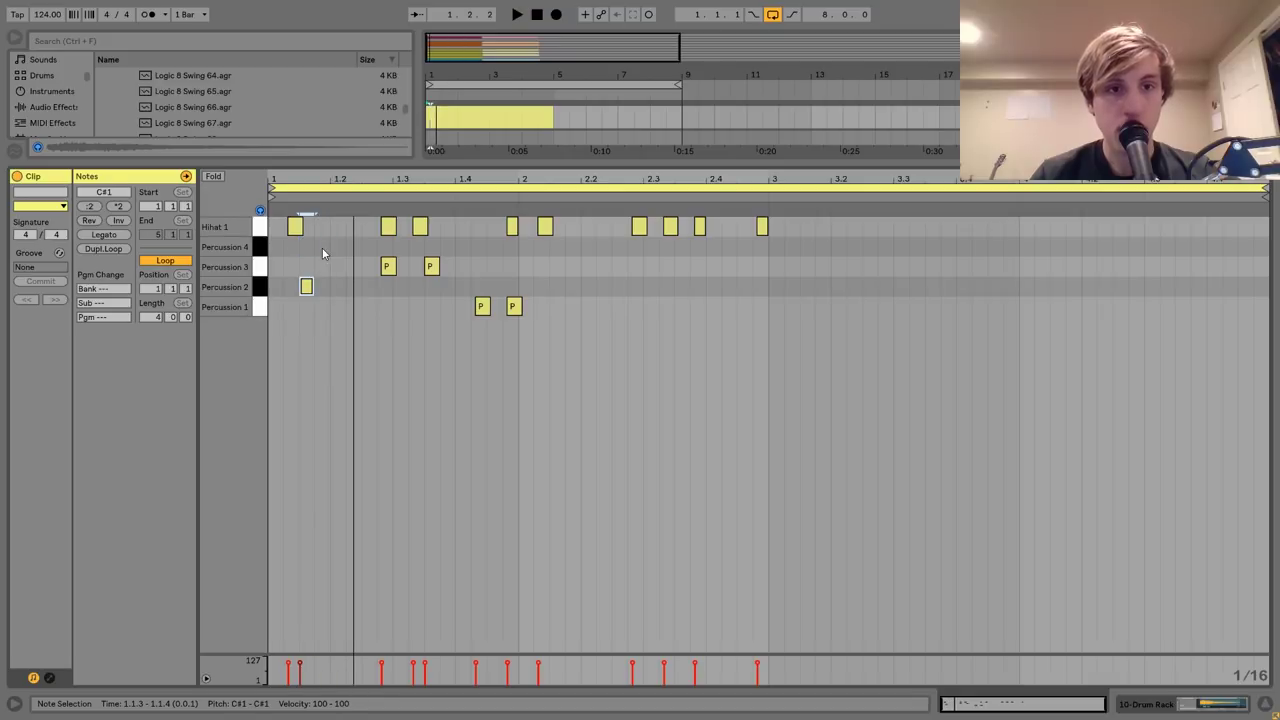
Try the selected Percussion 2 note on Percussion 1, slightly after 1.1.2.
key("Left")
key("space")
key("Down")
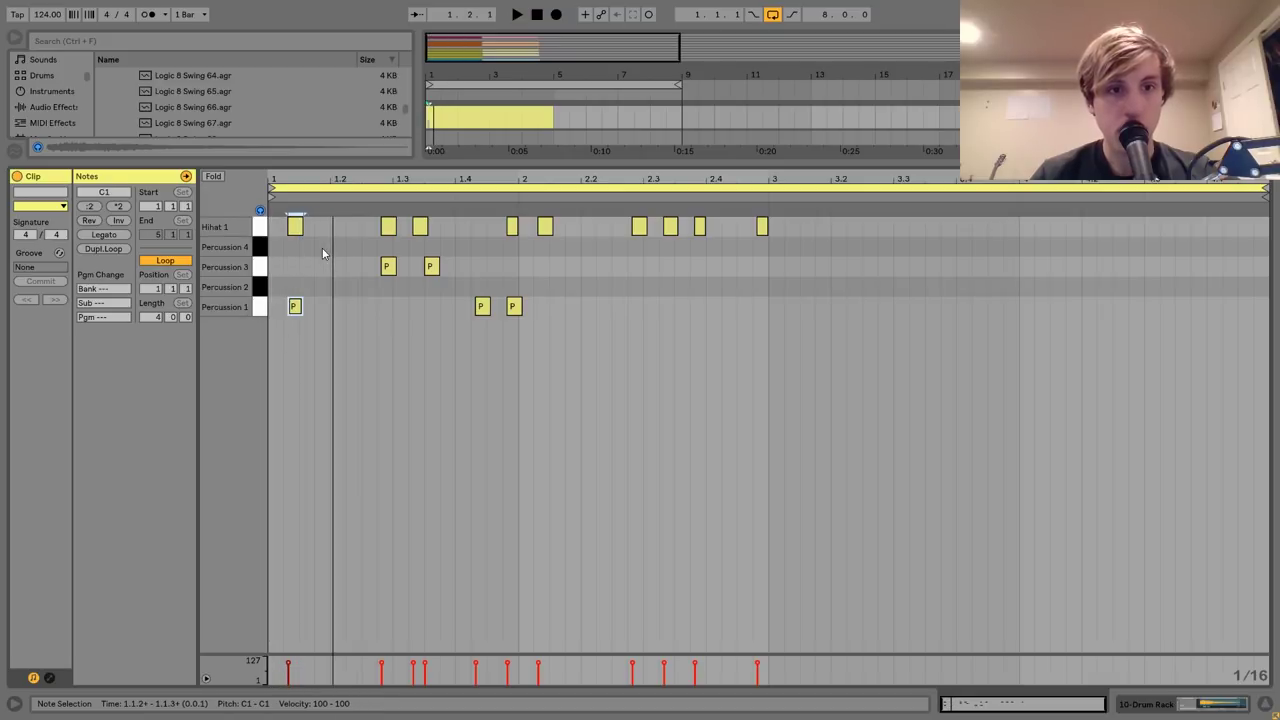
Move the note up to Percussion 4 and place it slightly after 1.2.2, auditioning the change.
key("Up")
key("Up")
key("Up")
key("Right")
key("space")
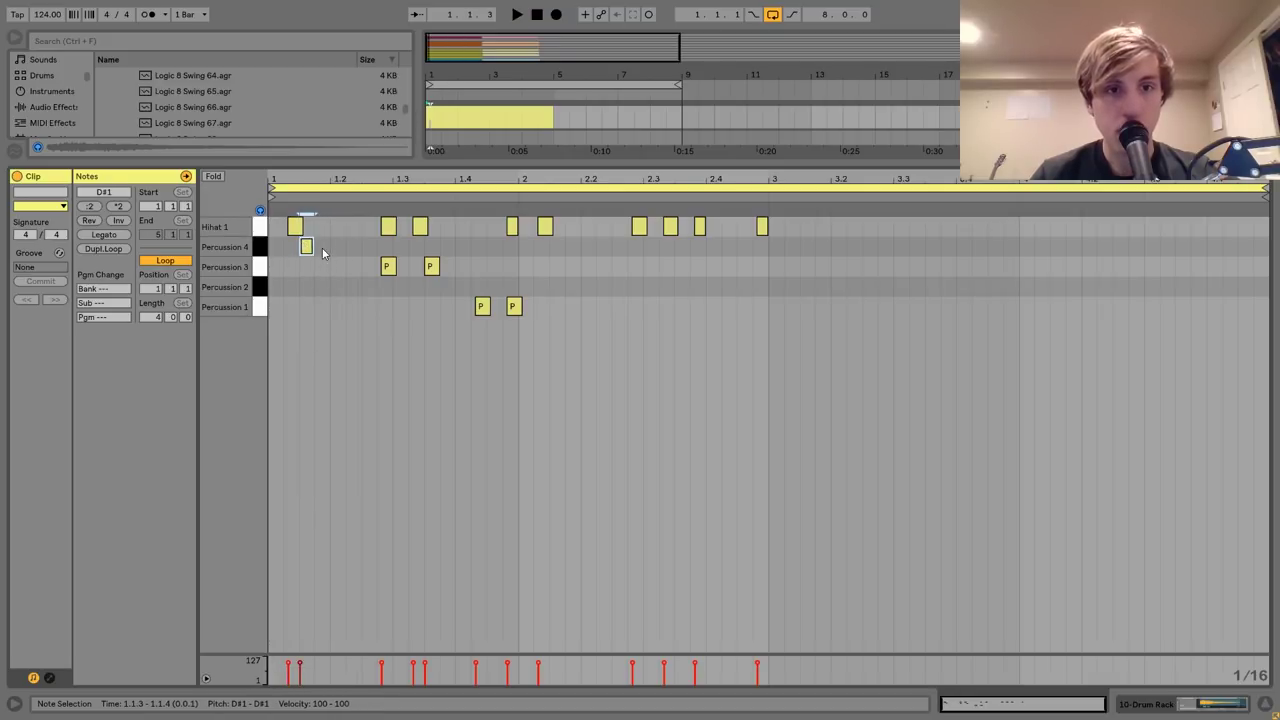
key("alt+Right")
key("space")
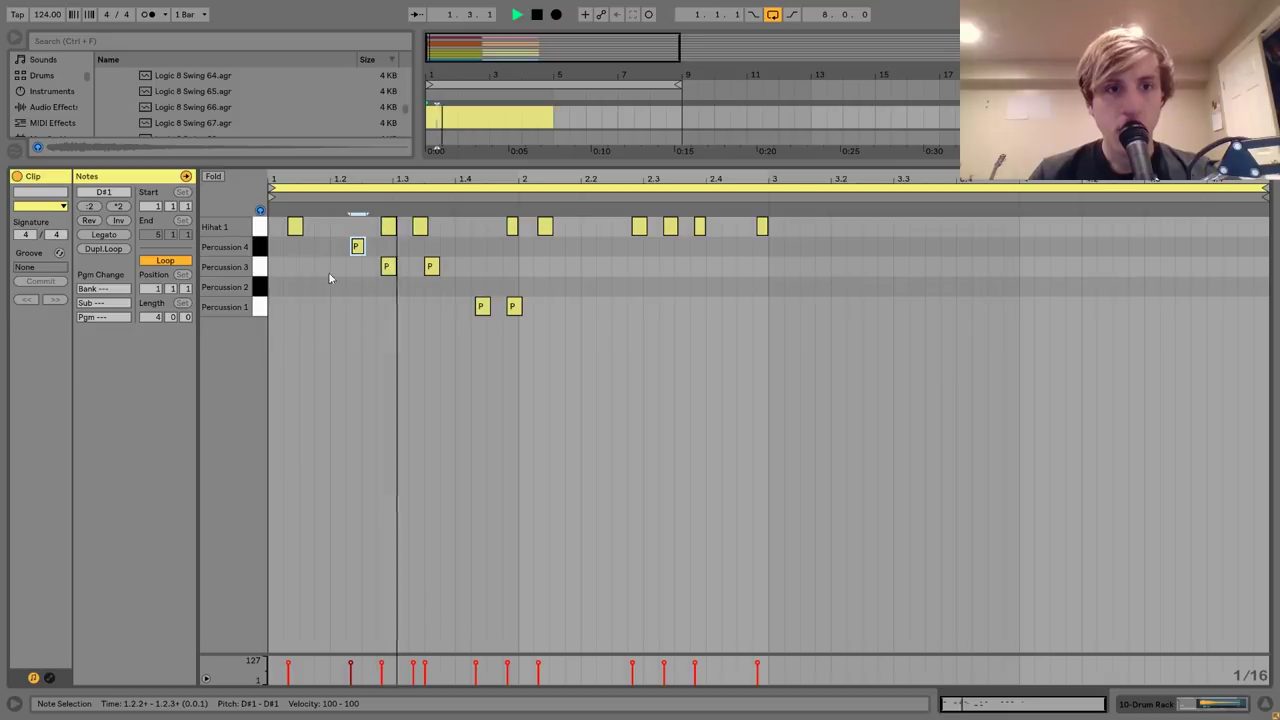
key("space")
Duplicate bar 1's percussion notes into bar 2 and nudge the copies slightly earlier to line up with the hihats.
left_click_drag(272, 250, 485, 360)
key("ctrl+d")
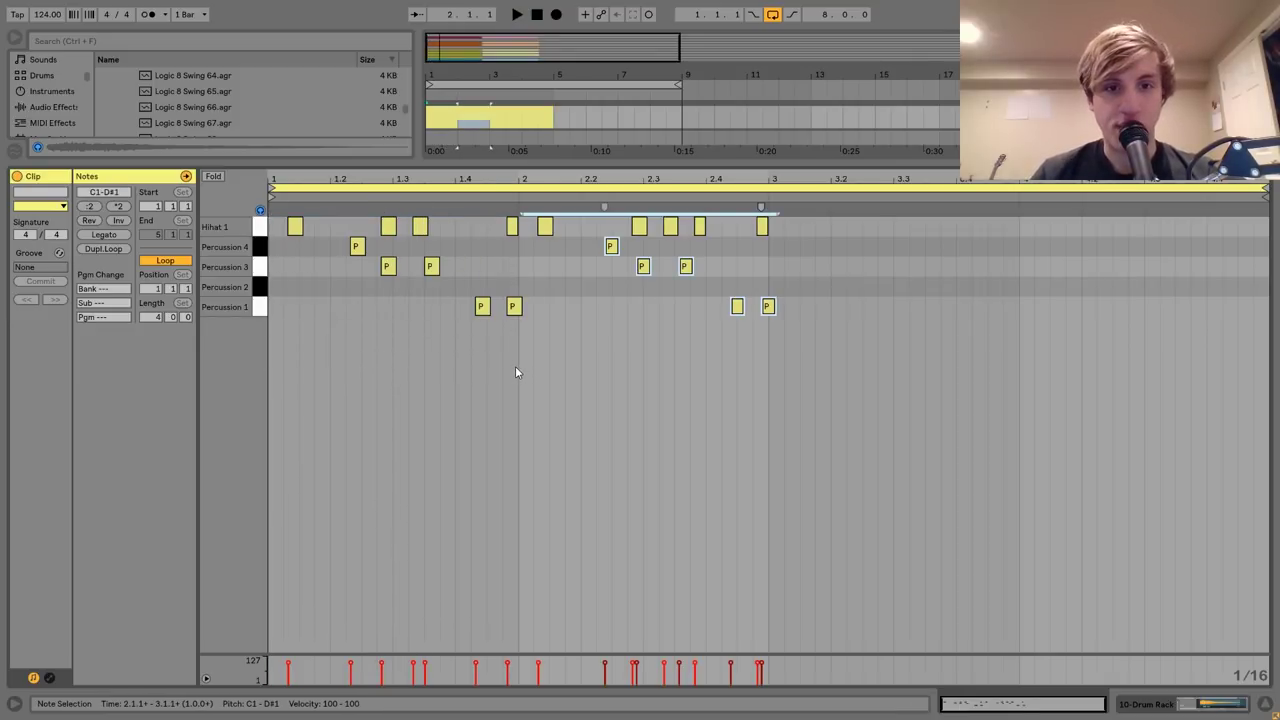
key("Left")
key("ctrl+z")
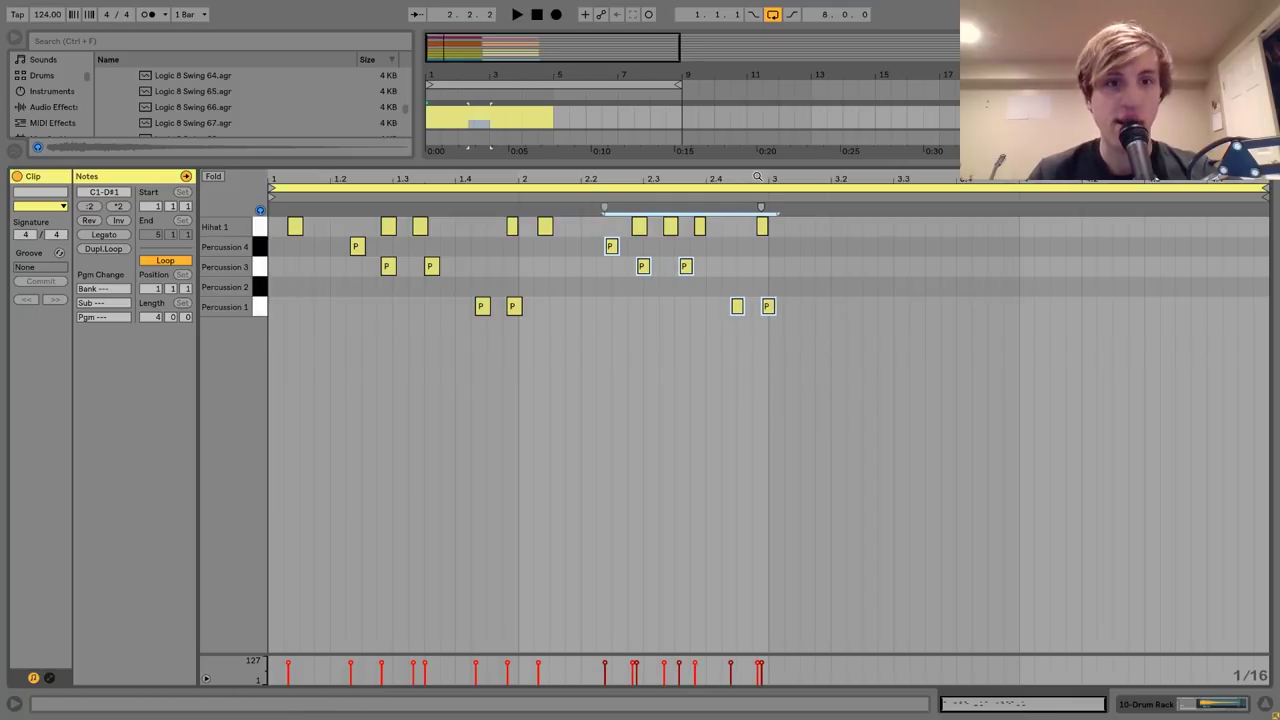
key("Left")
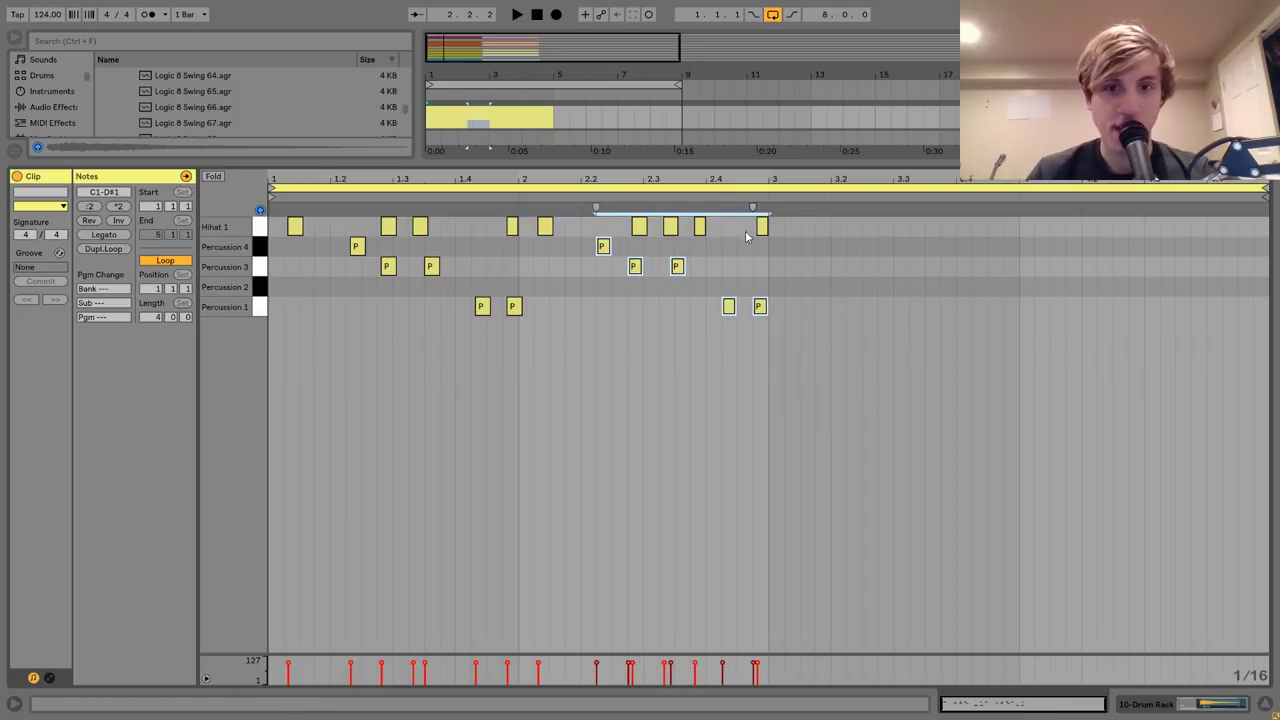
left_click_drag(675, 268, 681, 270)
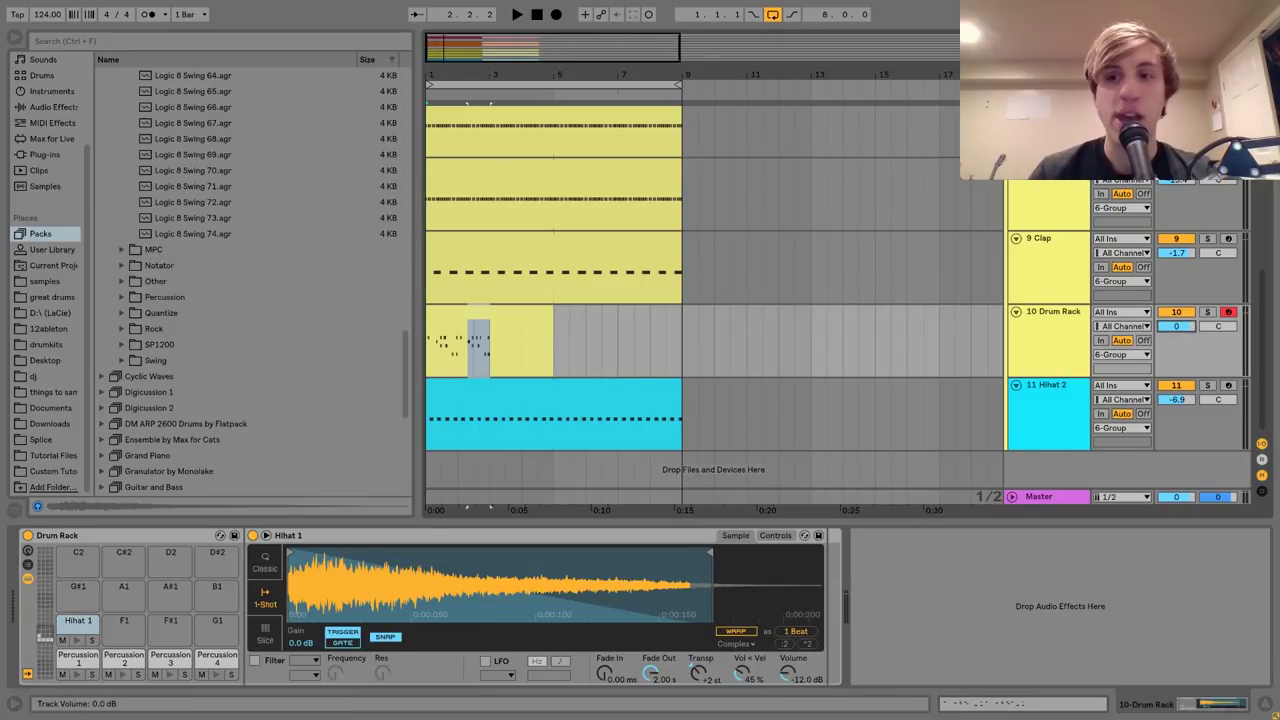
Move bar 2's Percussion 4 note earlier to slightly after 2.1.4 and audition the pattern.
double_click(528, 313)
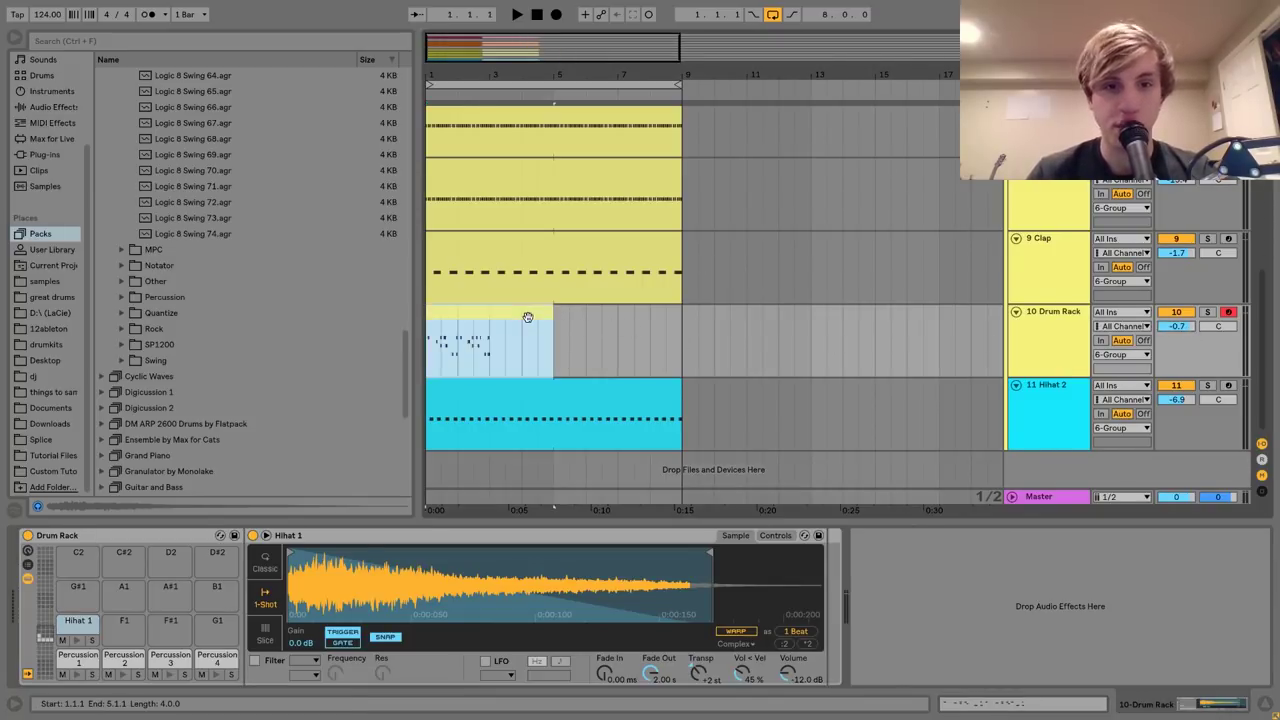
key("space")
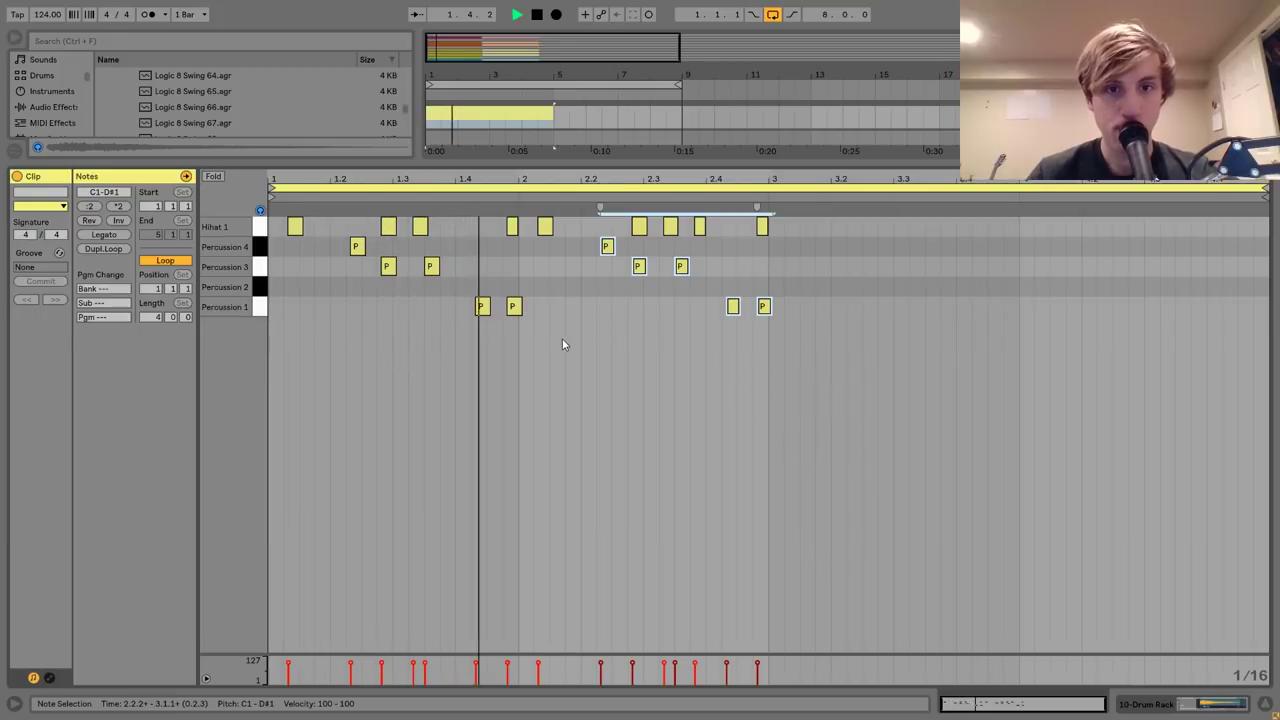
key("space")
left_click(606, 246)
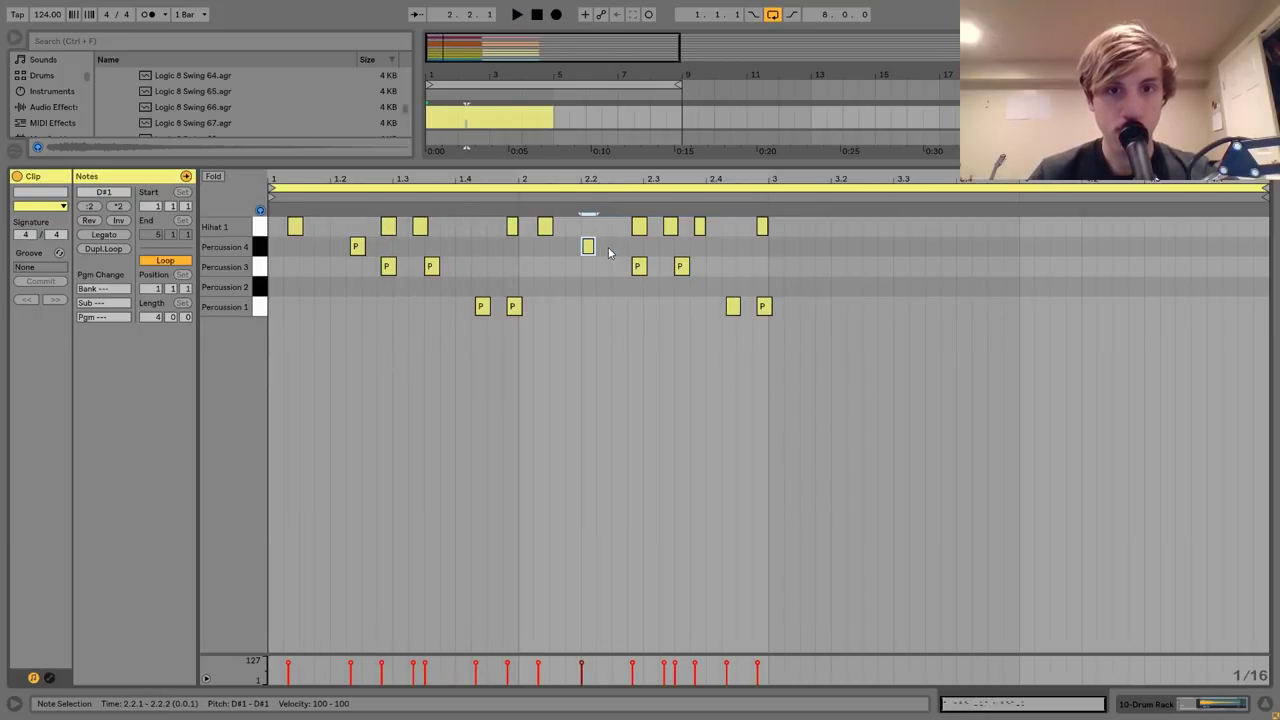
key("space")
key("Left")
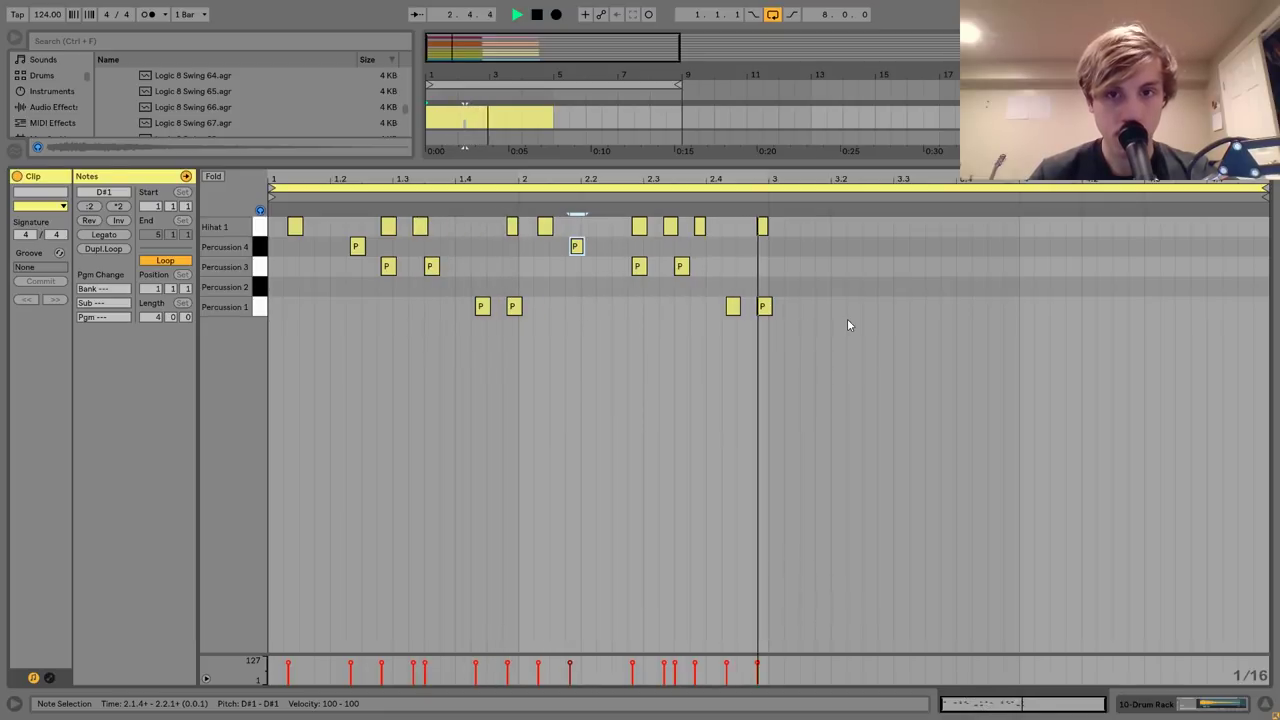
key("space")
Add a Percussion 2 note at 2.4.3, play the pattern, and show the Percussion 2 pad's sample.
left_click(763, 306)
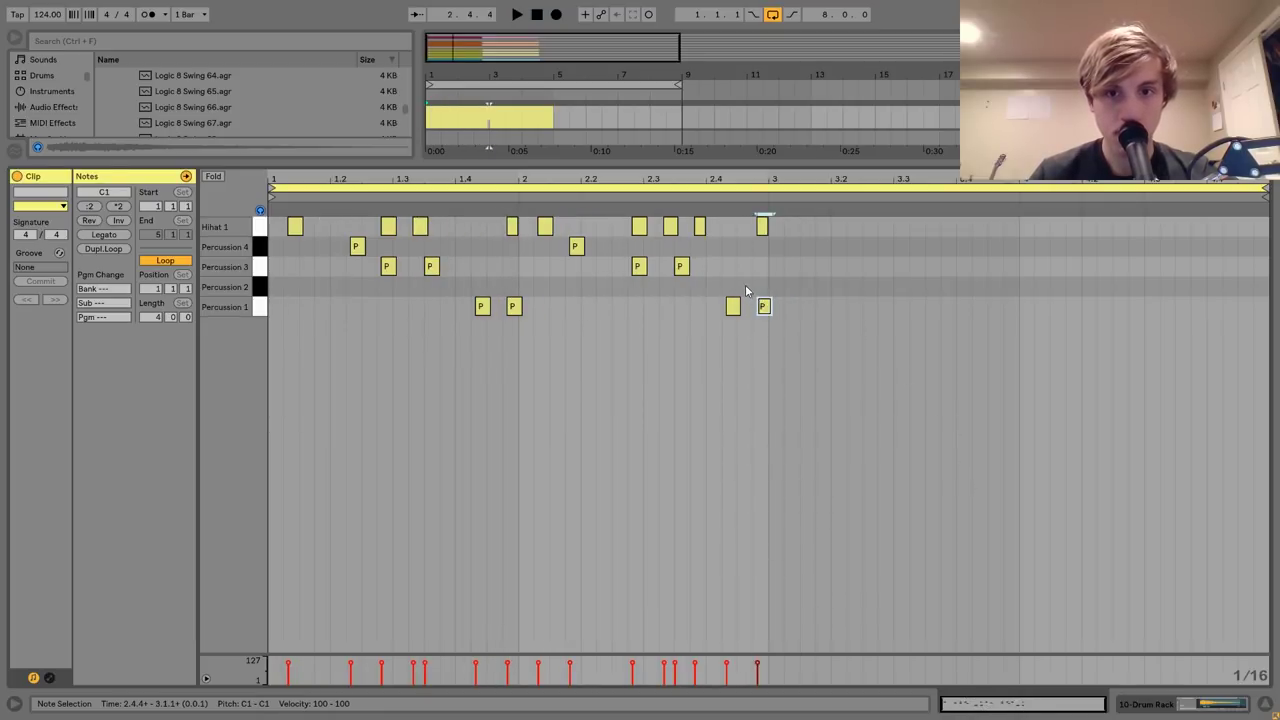
double_click(745, 291)
key("space")
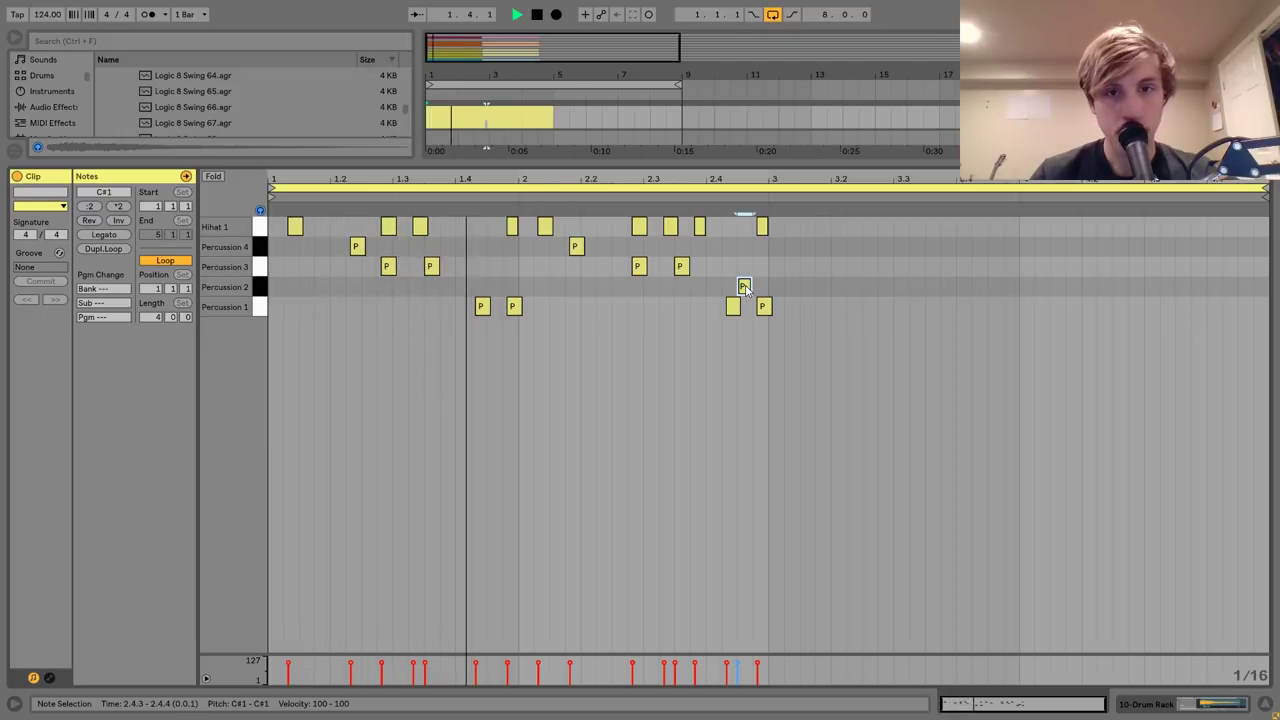
left_click(1160, 705)
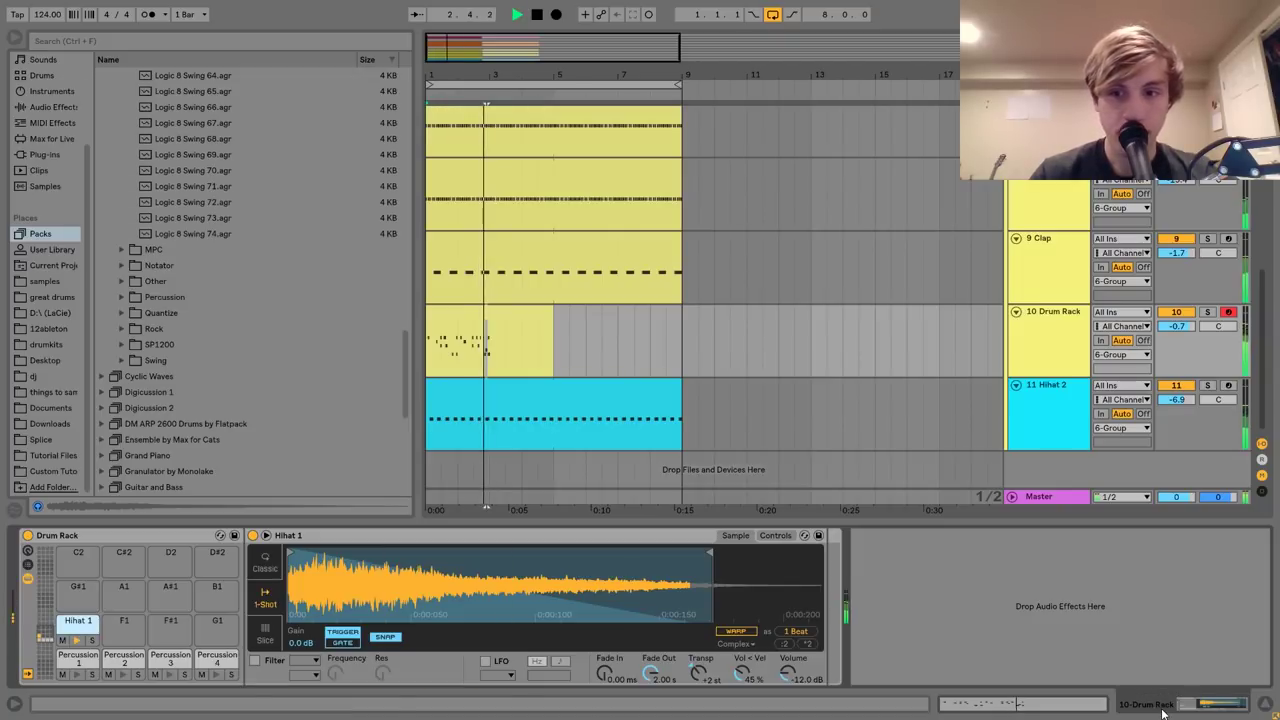
key("space")
left_click(118, 668)
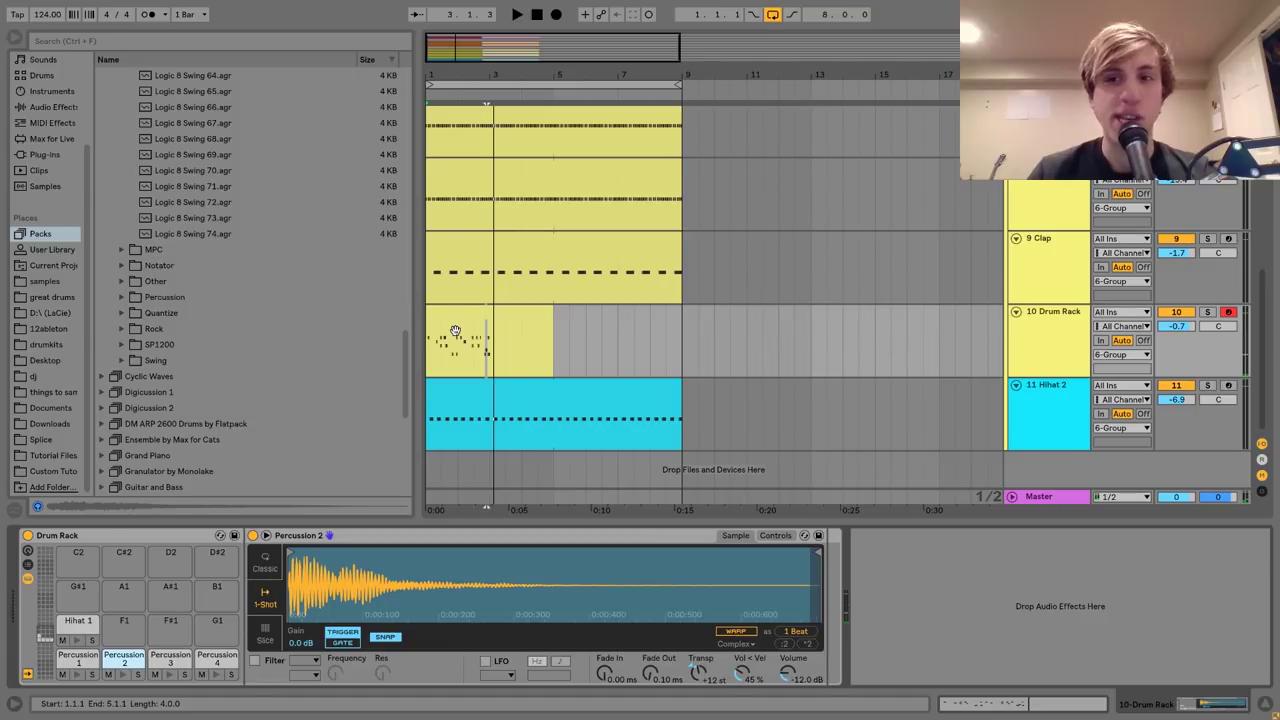
Solo the 3 Group and the Drum Rack track and listen to them together.
scroll(456, 331, "up", 2)
left_click(478, 420)
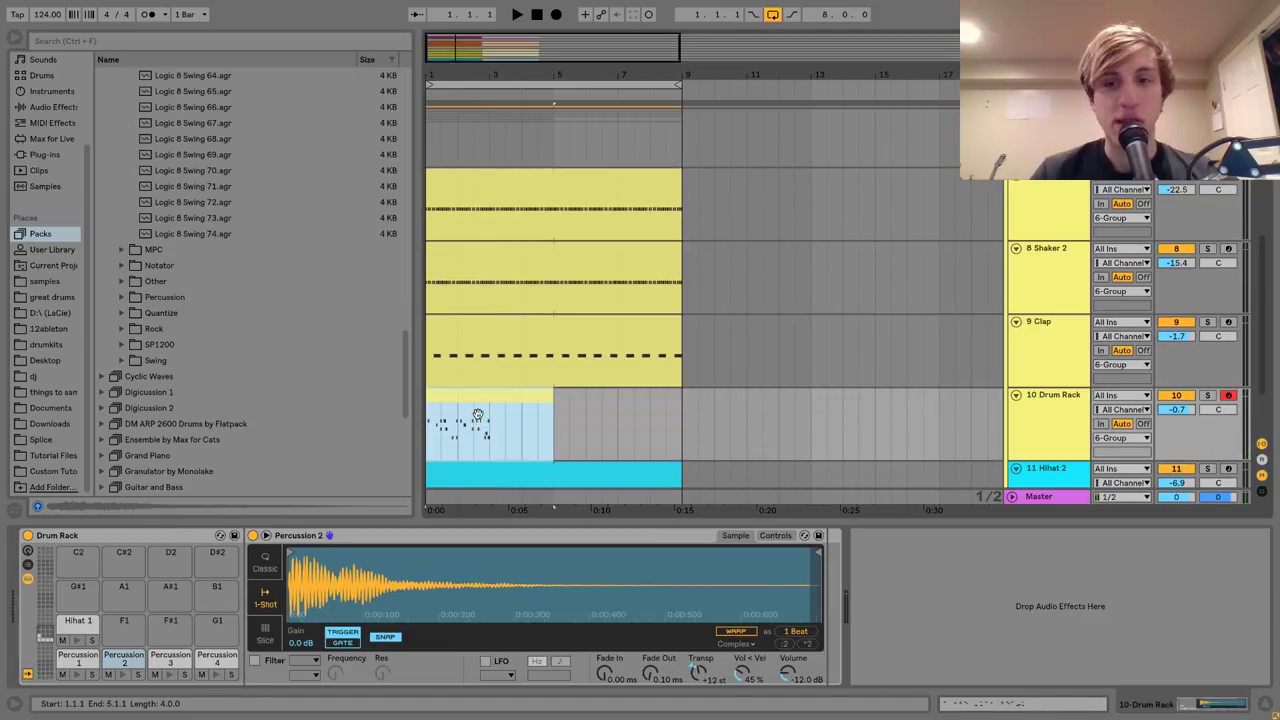
scroll(1210, 395, "up", 6)
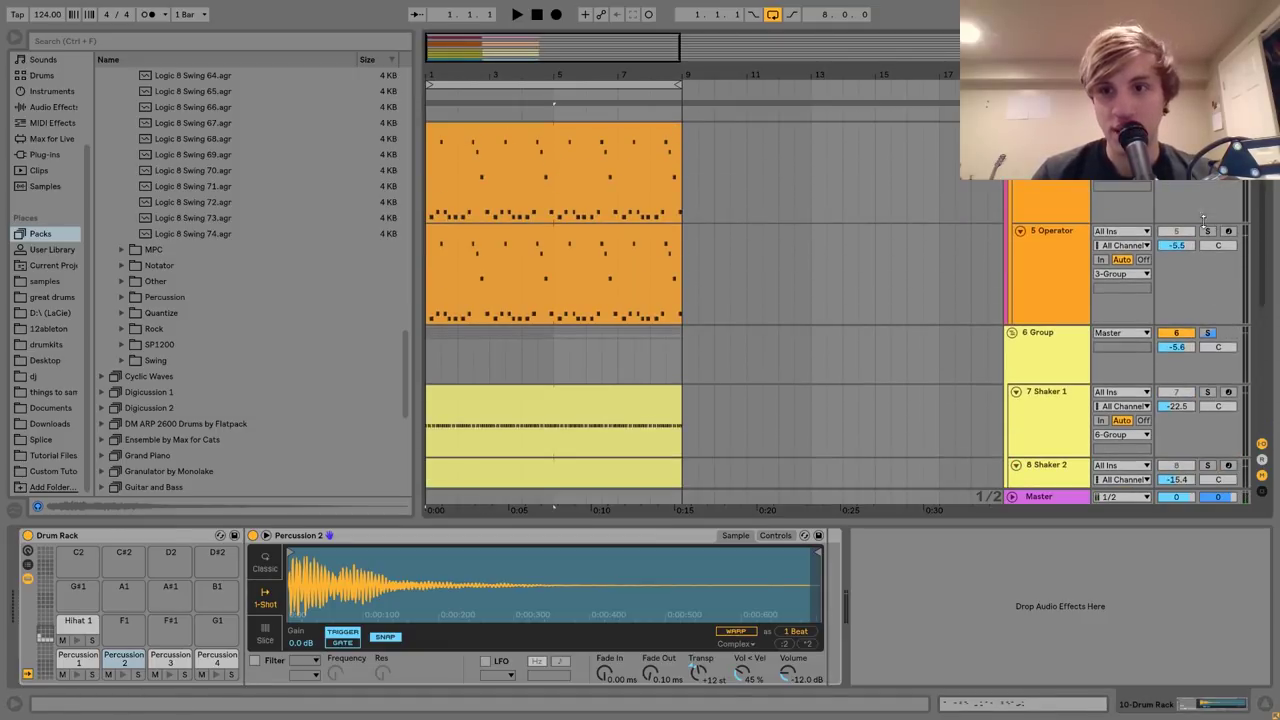
scroll(1207, 215, "up", 1)
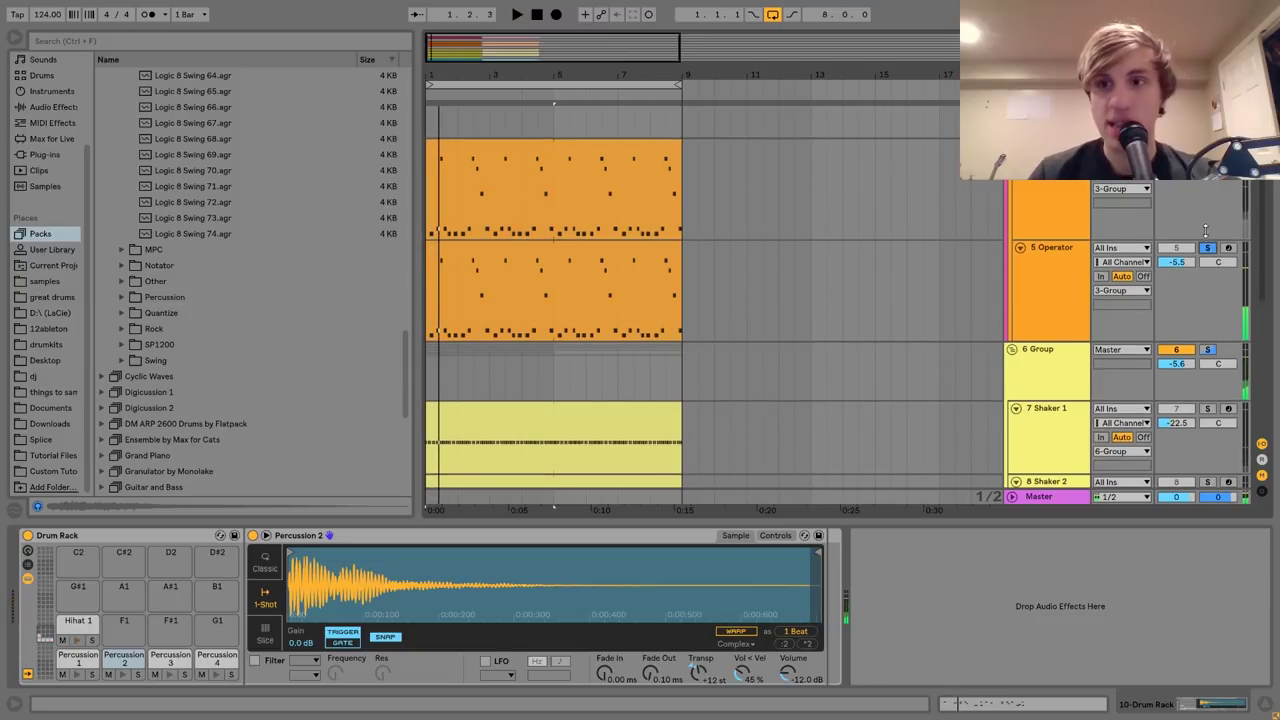
scroll(1205, 250, "up", 7)
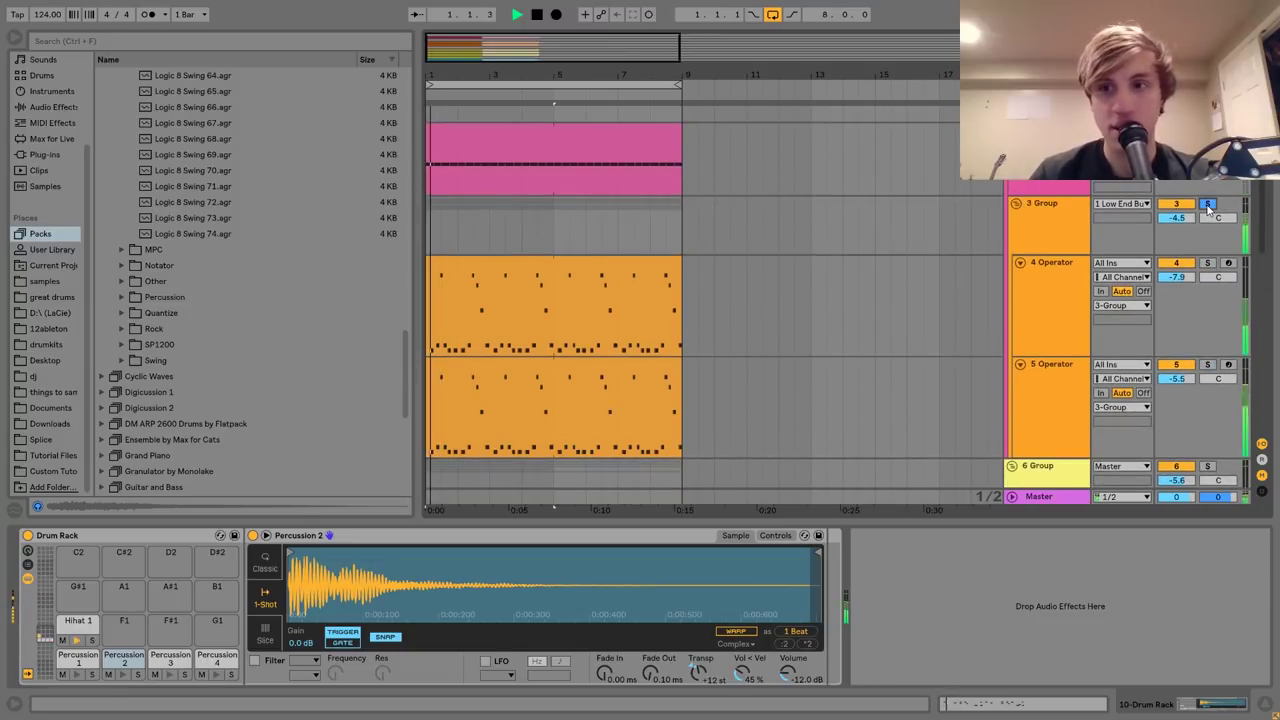
scroll(1206, 204, "down", 20)
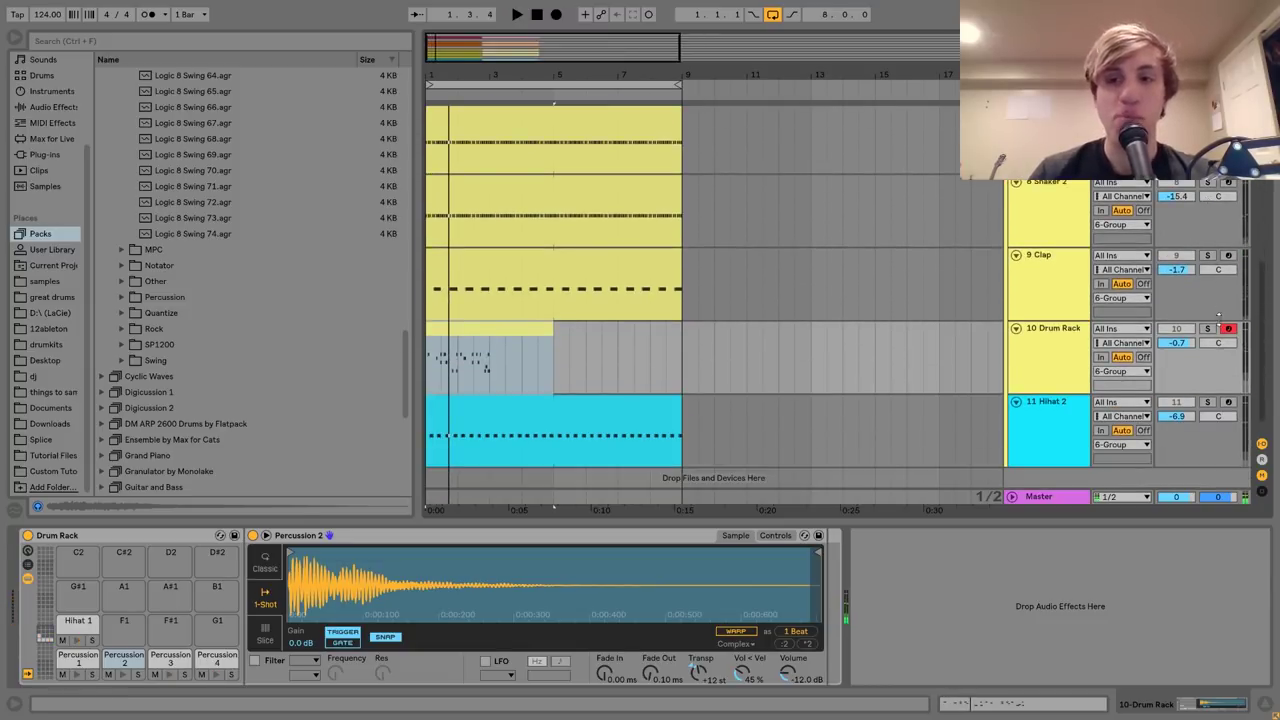
scroll(1207, 330, "up", 20)
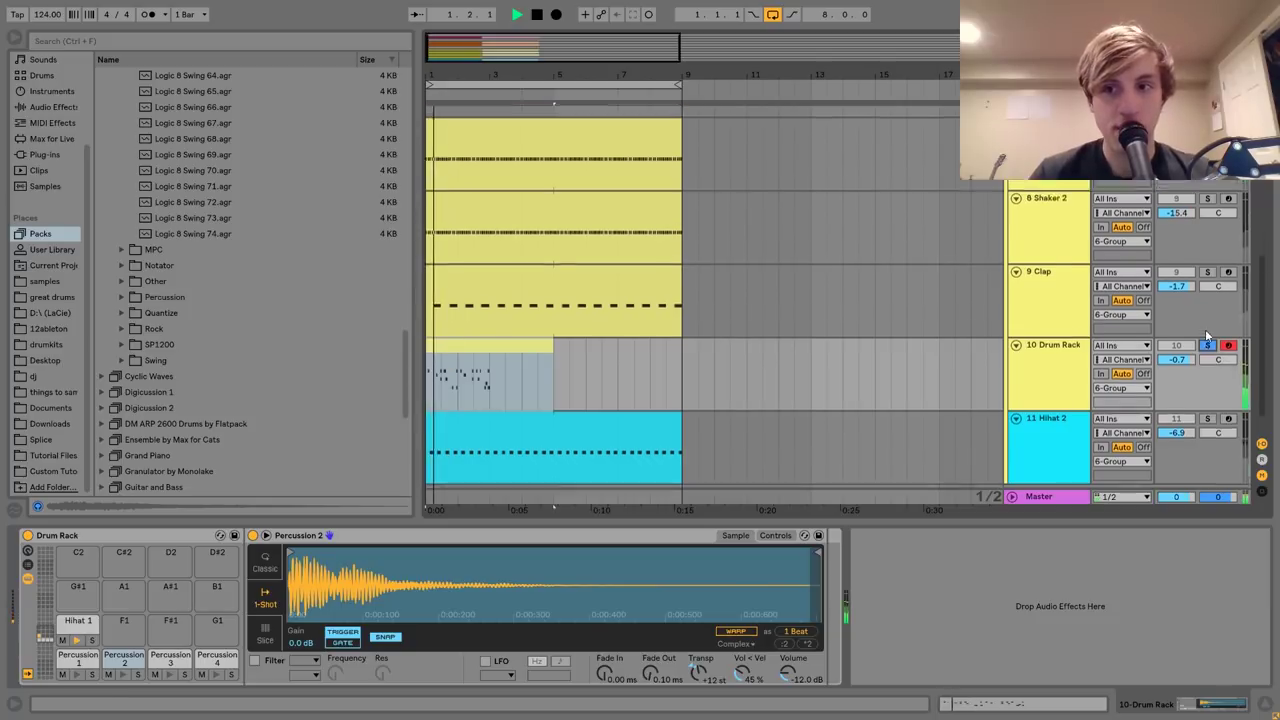
key("space")
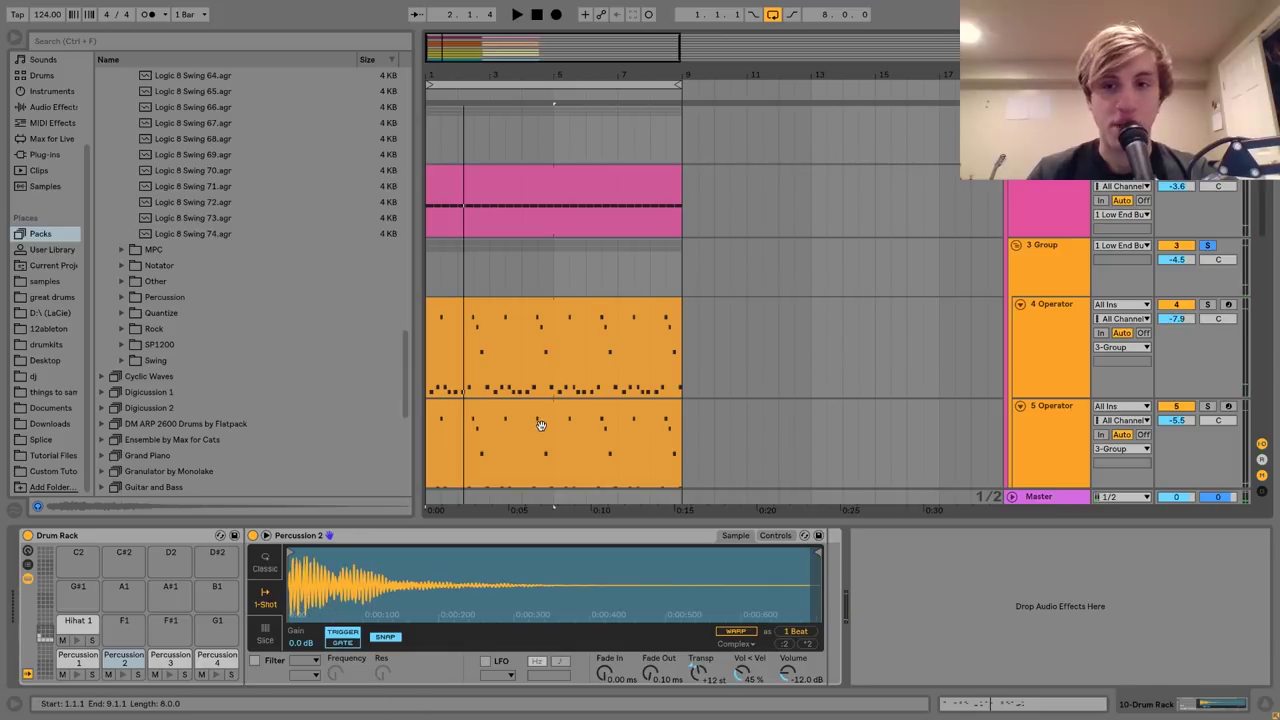
Duplicate the first two bars of the Drum Rack clip three times to fill the arrangement up to bar 9.
scroll(540, 425, "down", 20)
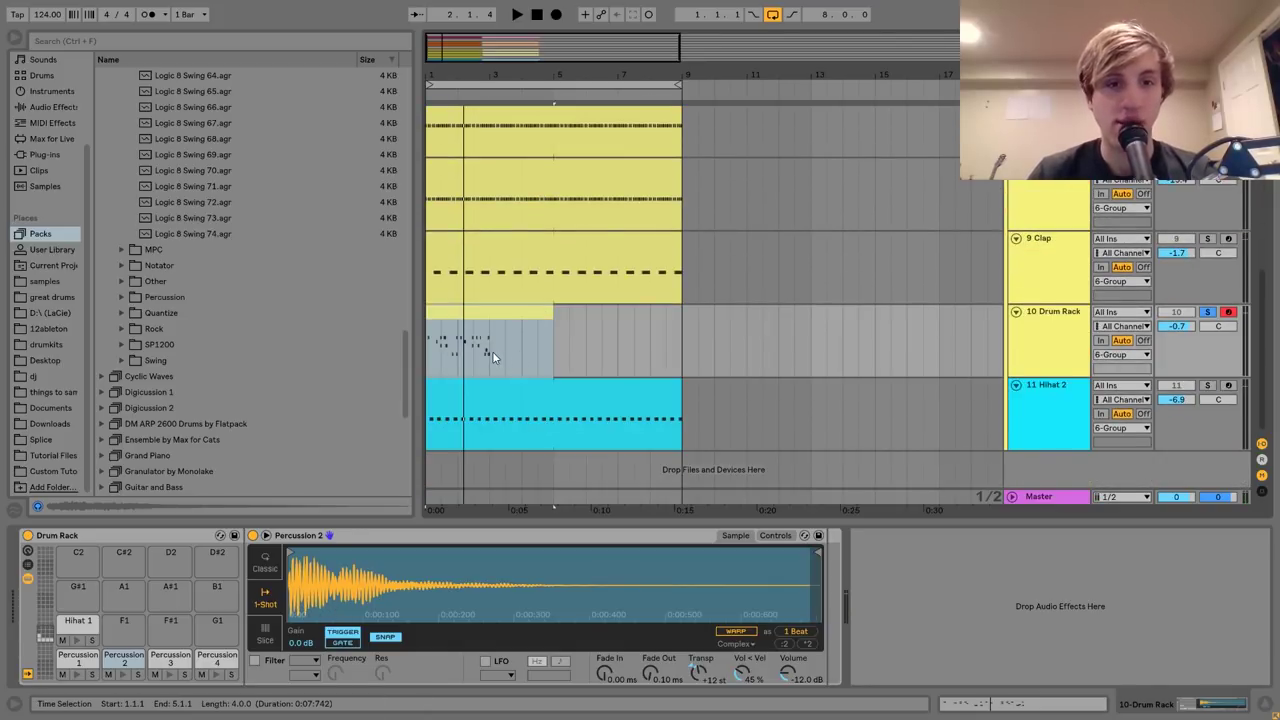
left_click_drag(492, 351, 412, 309)
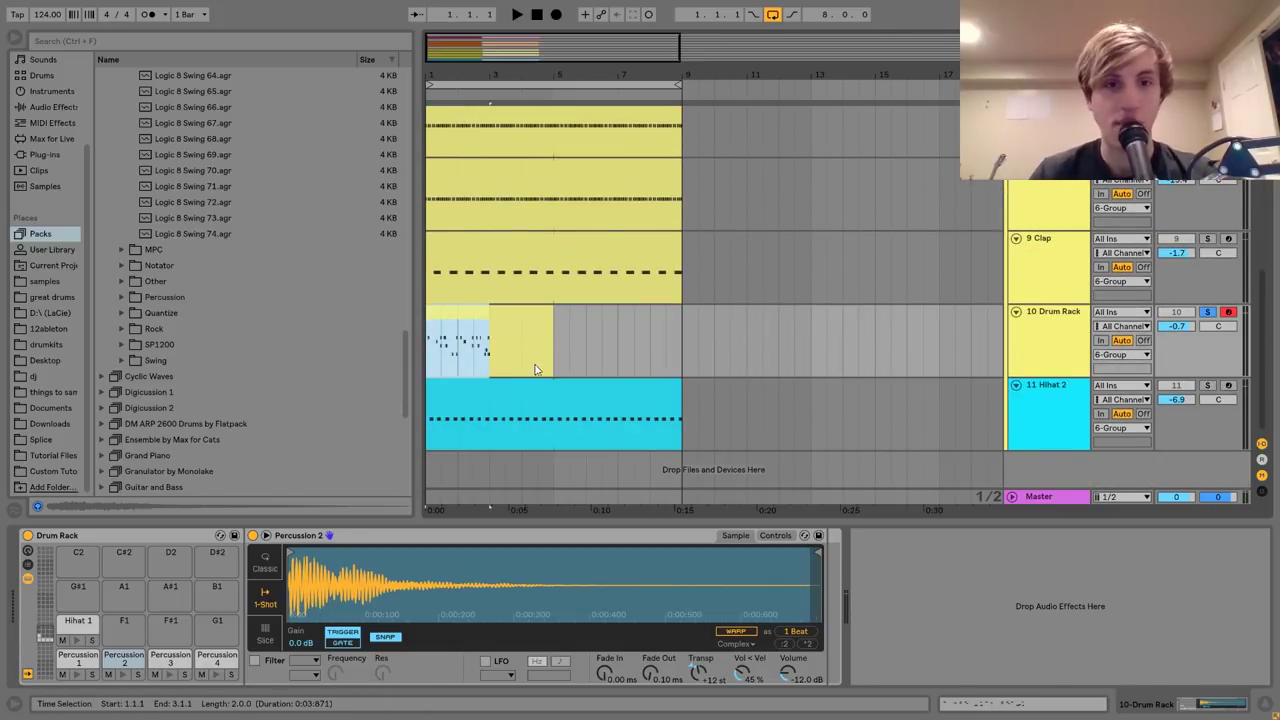
key("ctrl+d")
key("ctrl+d")
key("ctrl+d")
Play the arrangement and lower the Drum Rack track's volume to -5.7 dB.
left_click(454, 323)
key("space")
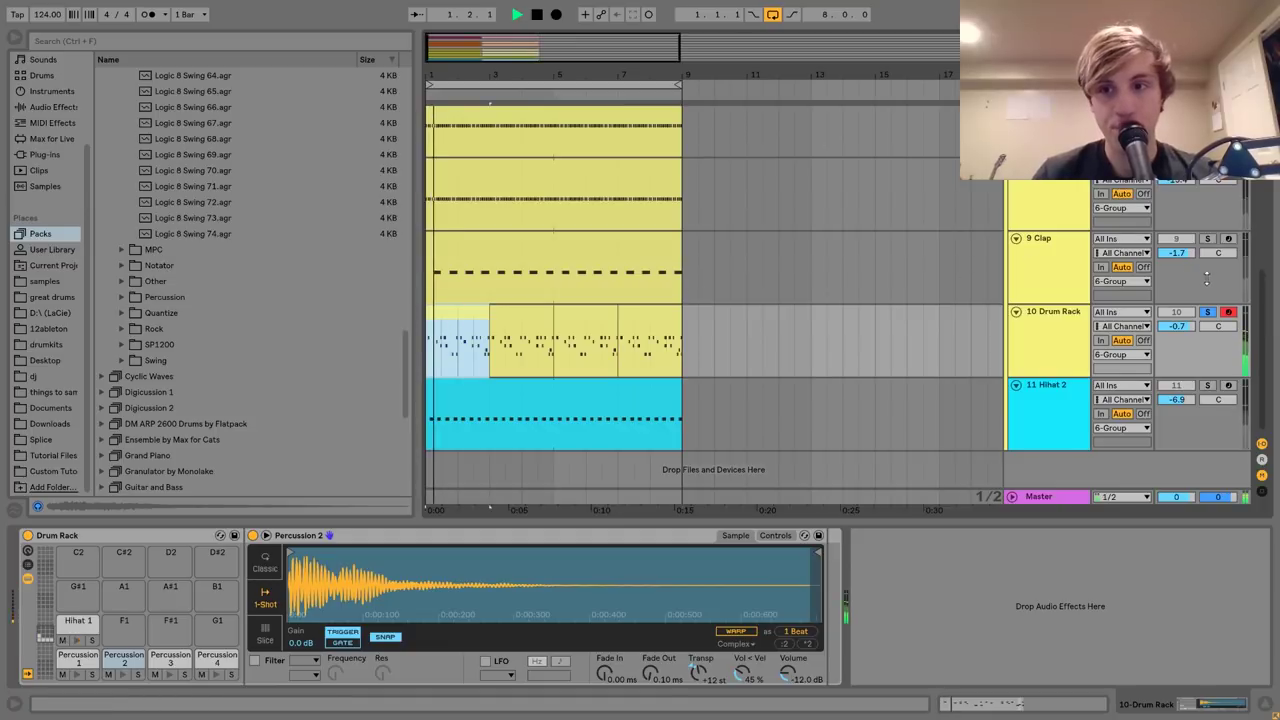
left_click_drag(1177, 327, 1177, 354)
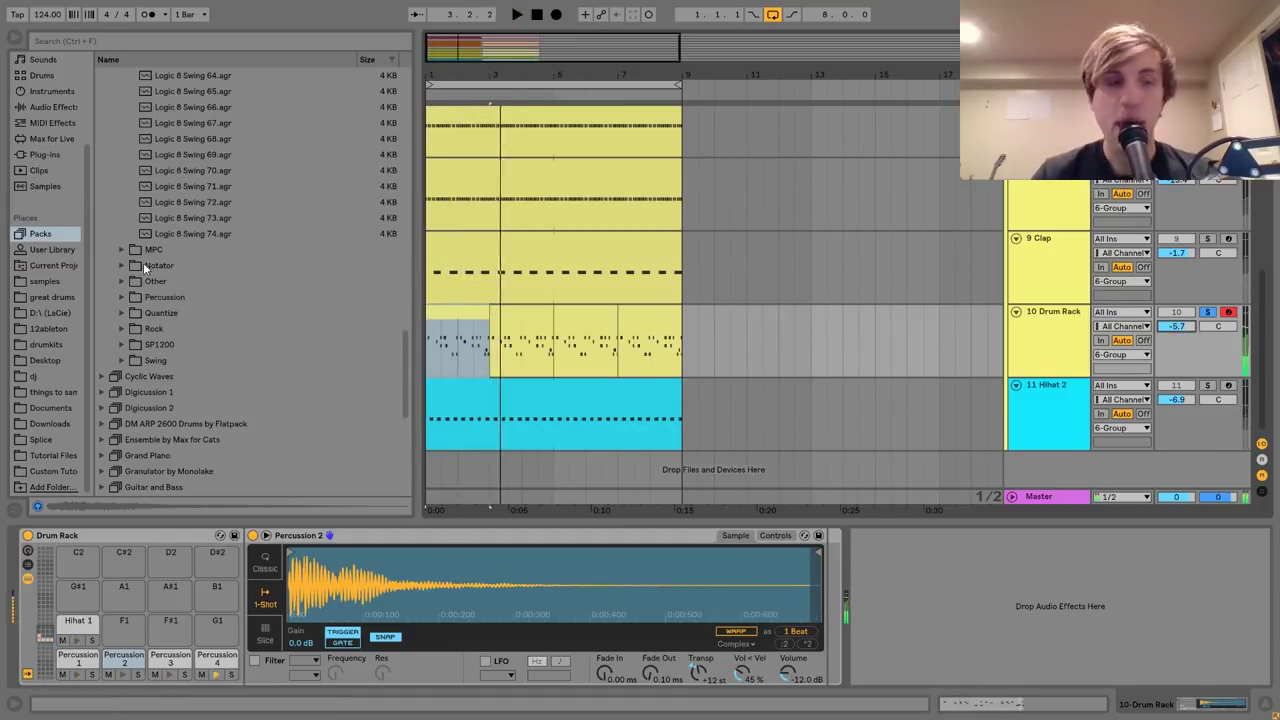
Add EQ Eight after the Drum Rack and set band 1 to a low-cut filter at 255 Hz.
left_click(46, 108)
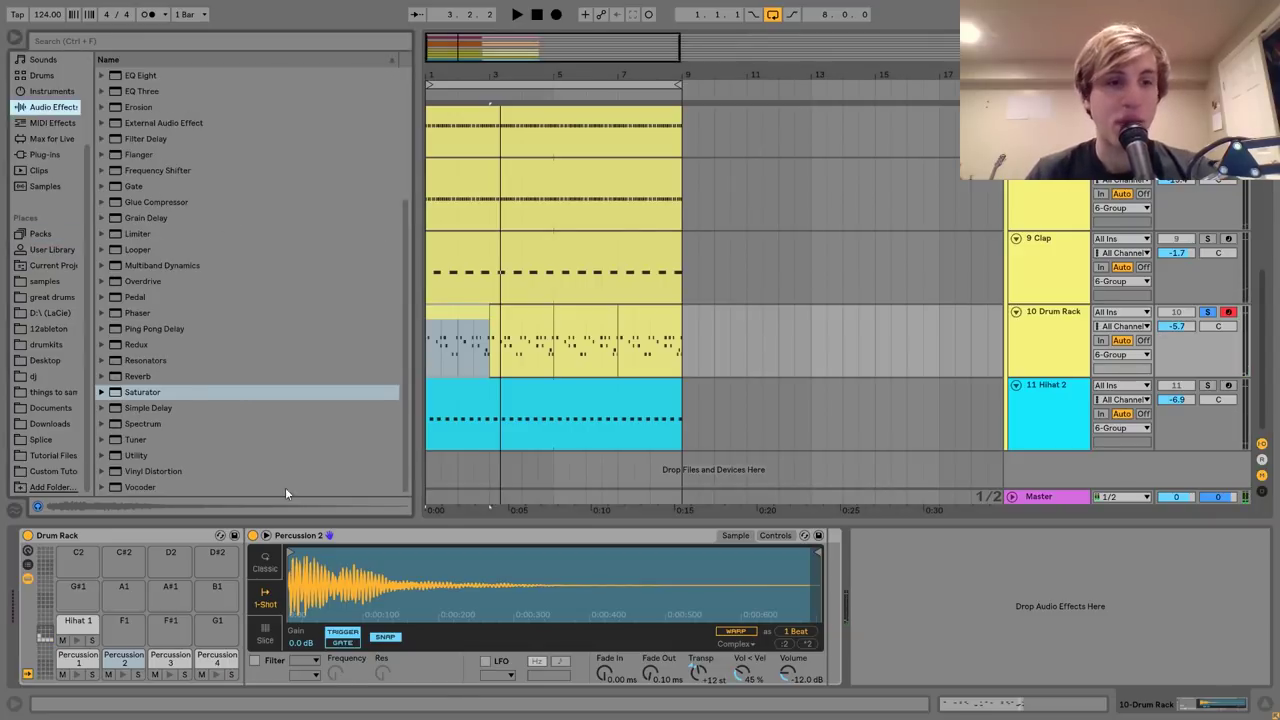
left_click(122, 676)
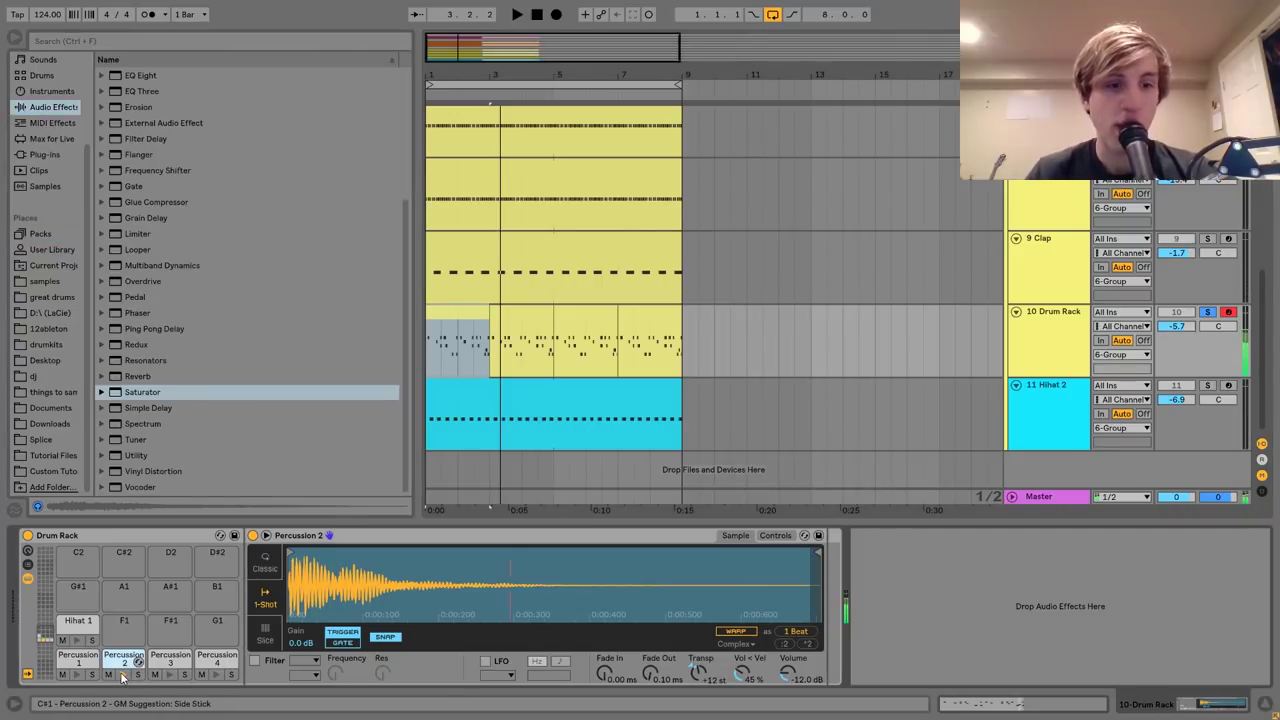
scroll(182, 350, "up", 4)
double_click(132, 266)
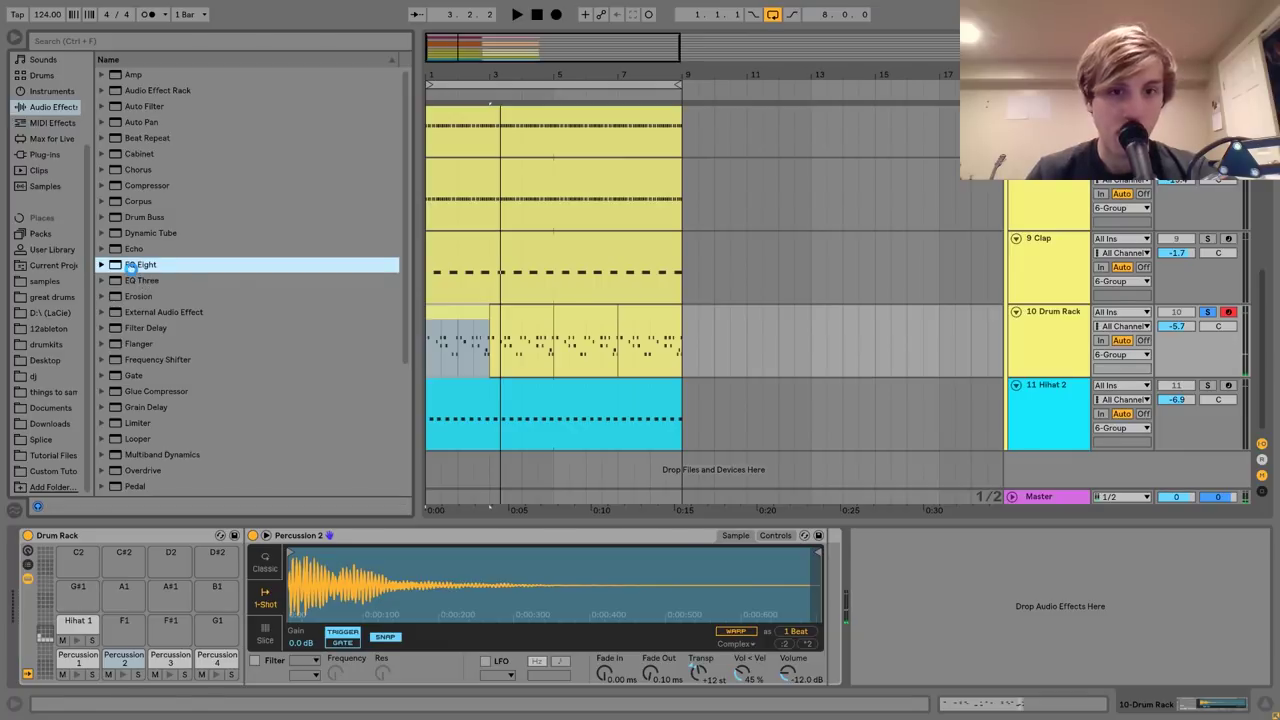
left_click(921, 665)
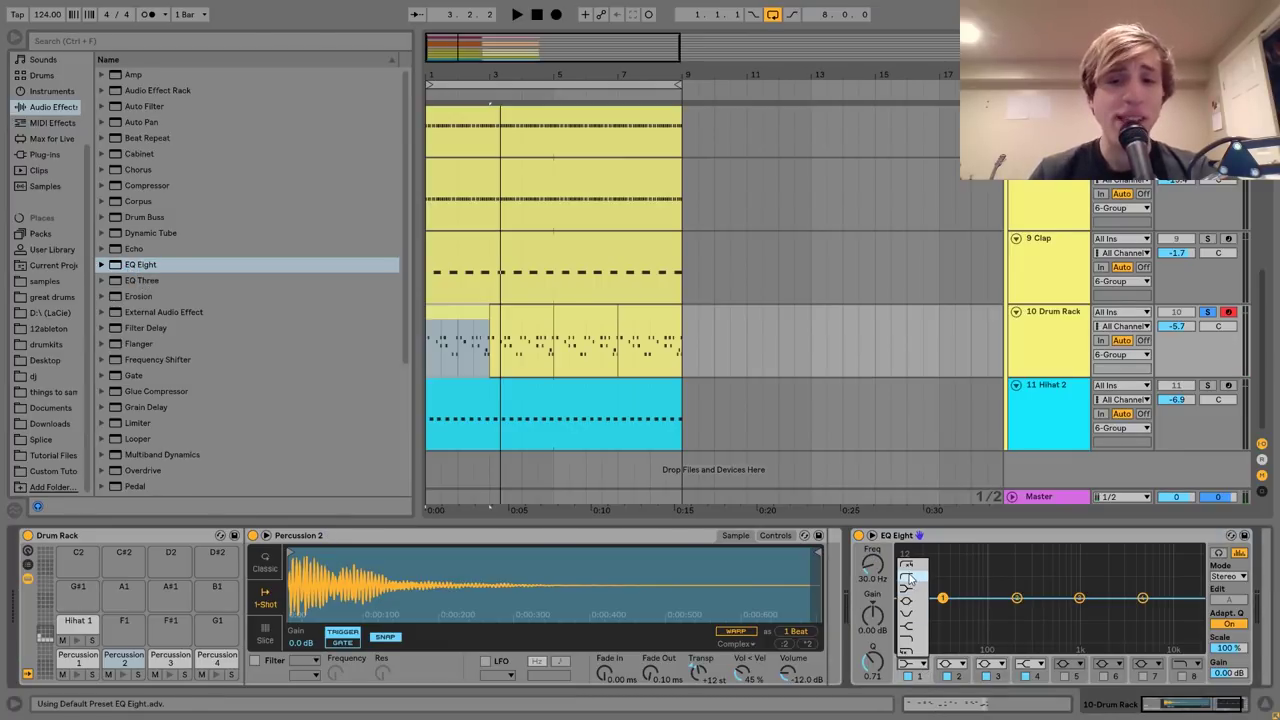
left_click(910, 578)
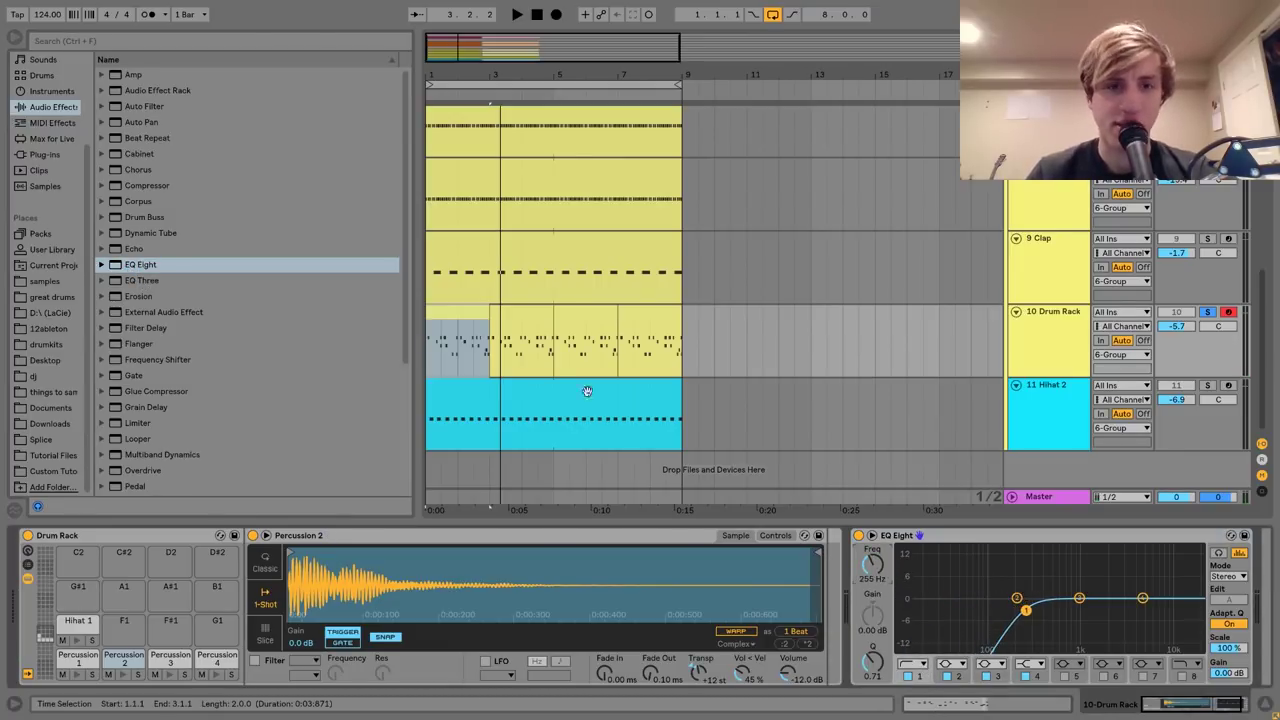
Unsolo the Drum Rack track and lower its volume to -9.1 dB while playing the loop.
double_click(472, 315)
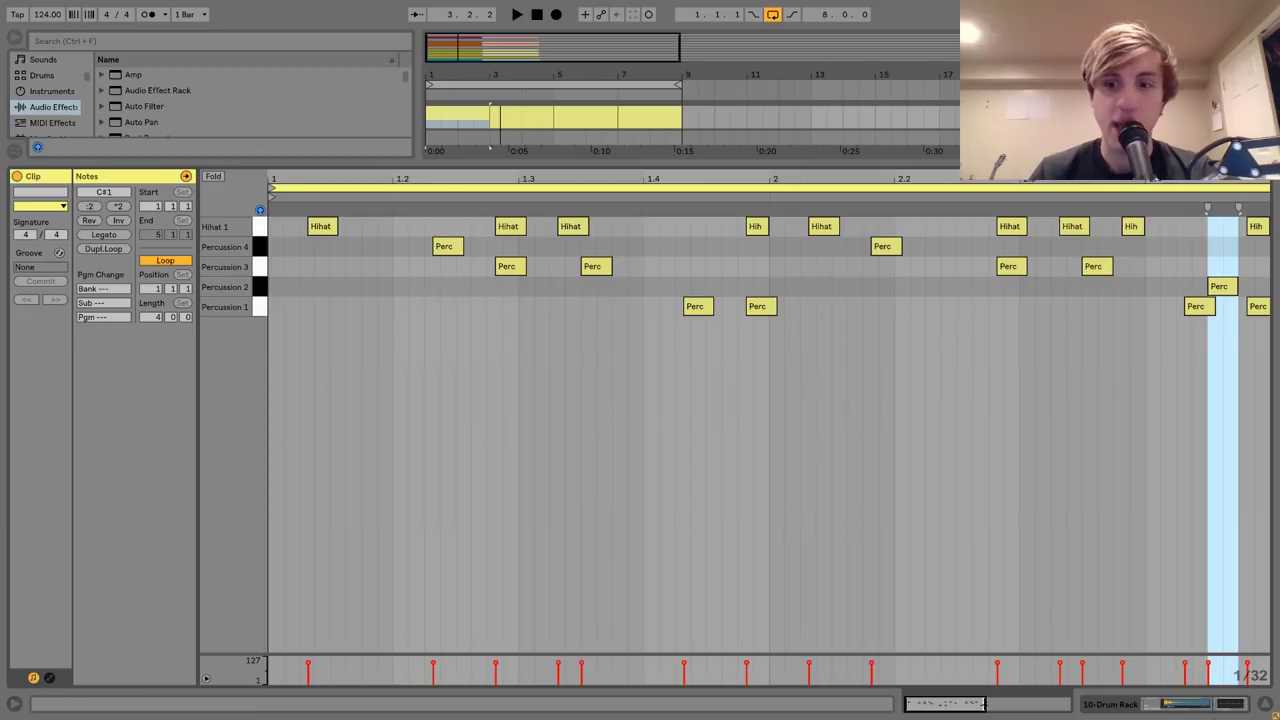
left_click(1190, 704)
key("space")
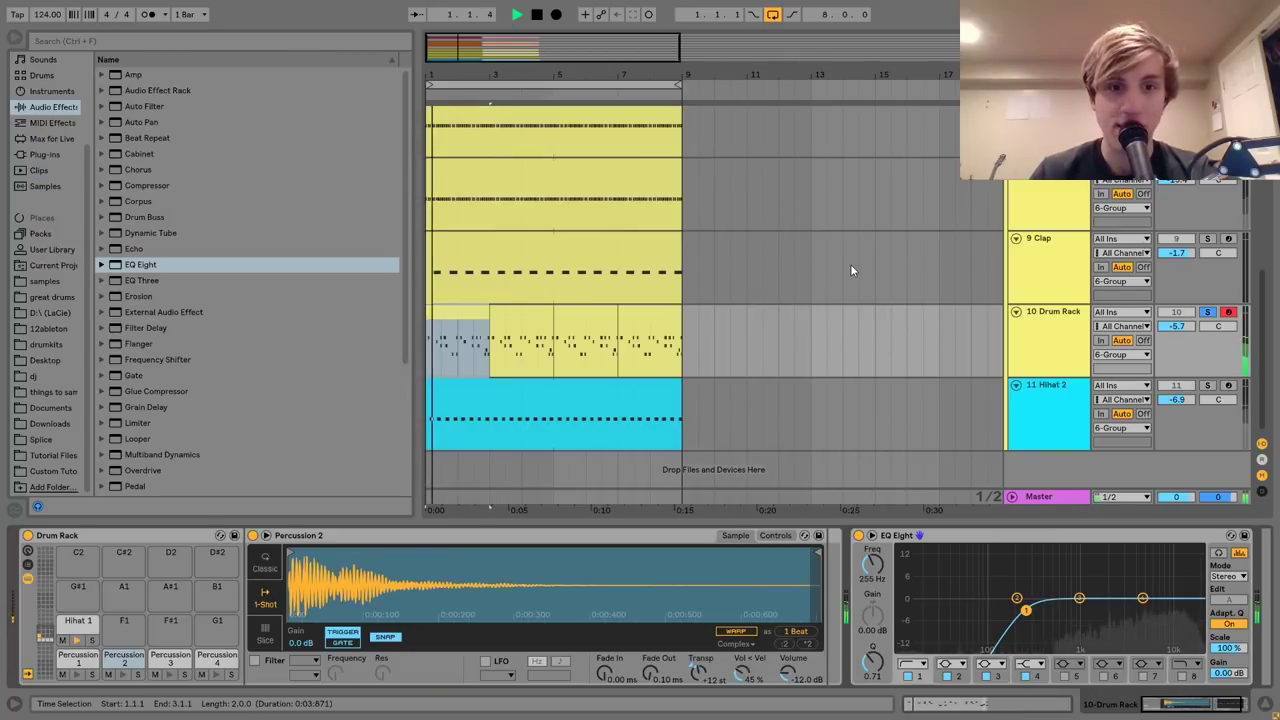
left_click(1208, 312)
left_click(1176, 327)
left_click_drag(1176, 327, 1176, 339)
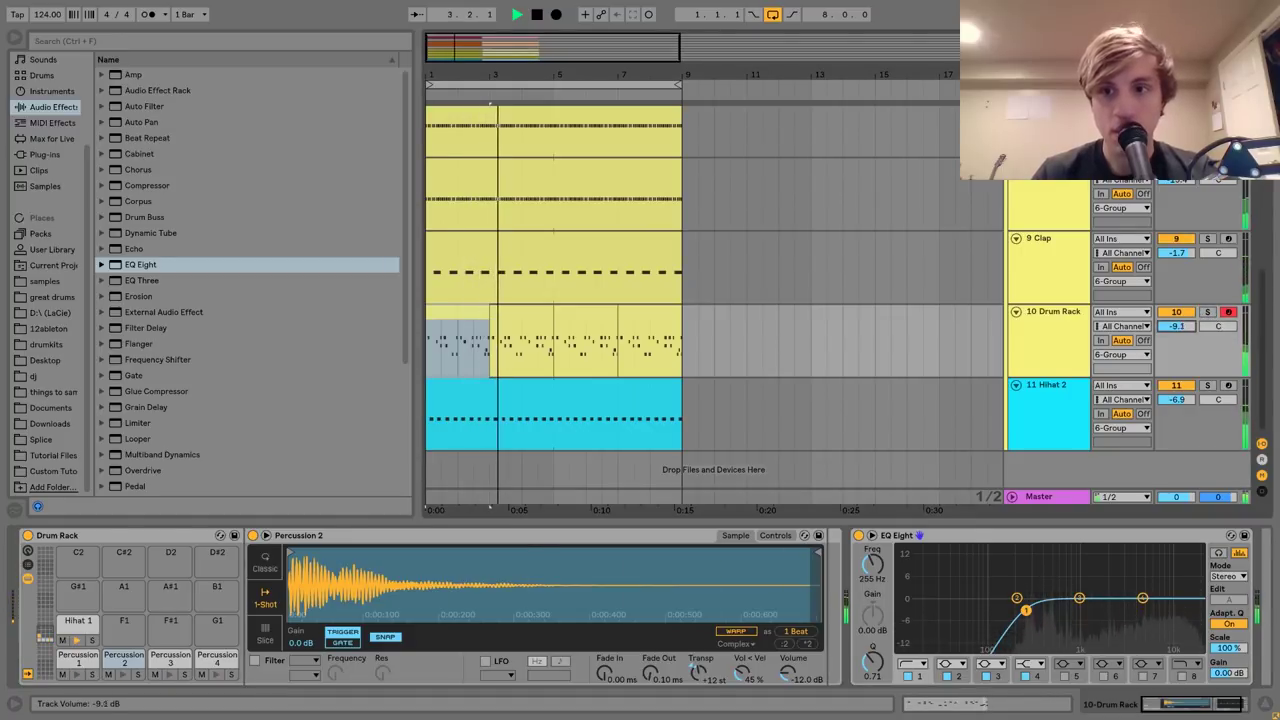
key("space")
Remove the Percussion 2 note near the end of the second bar in the first Drum Rack clip.
double_click(473, 315)
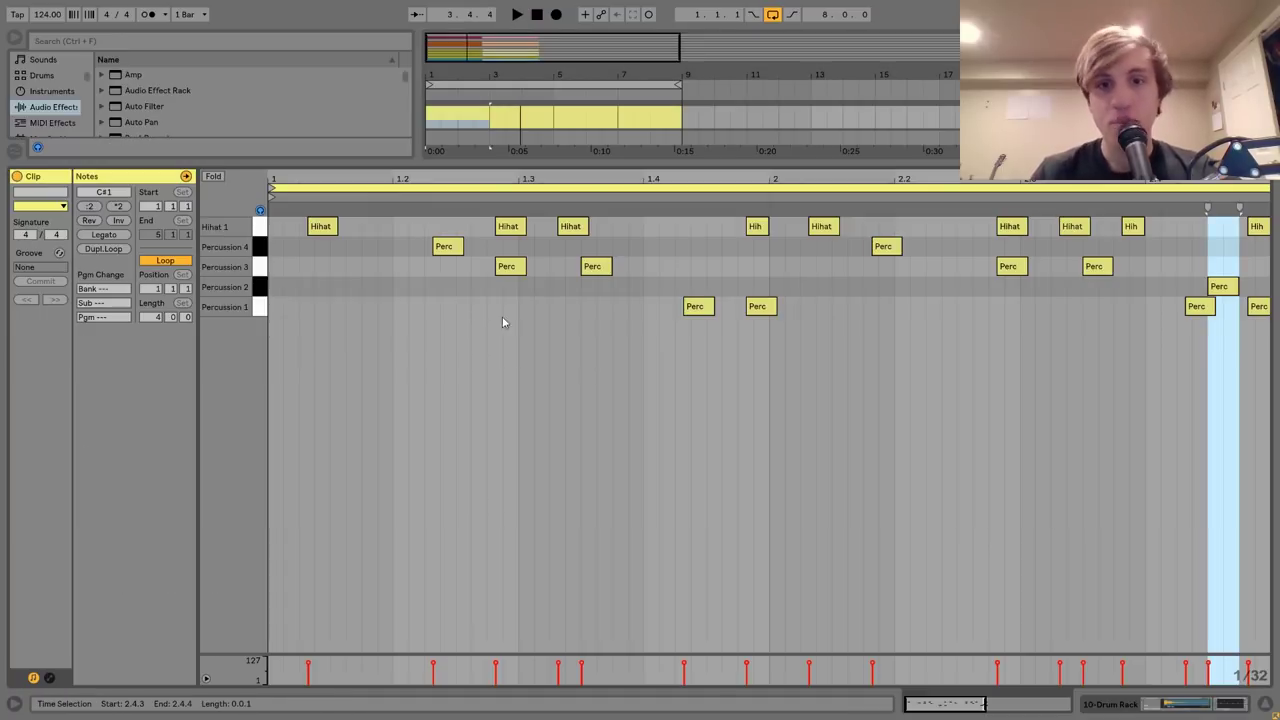
left_click(1222, 289)
key("Right")
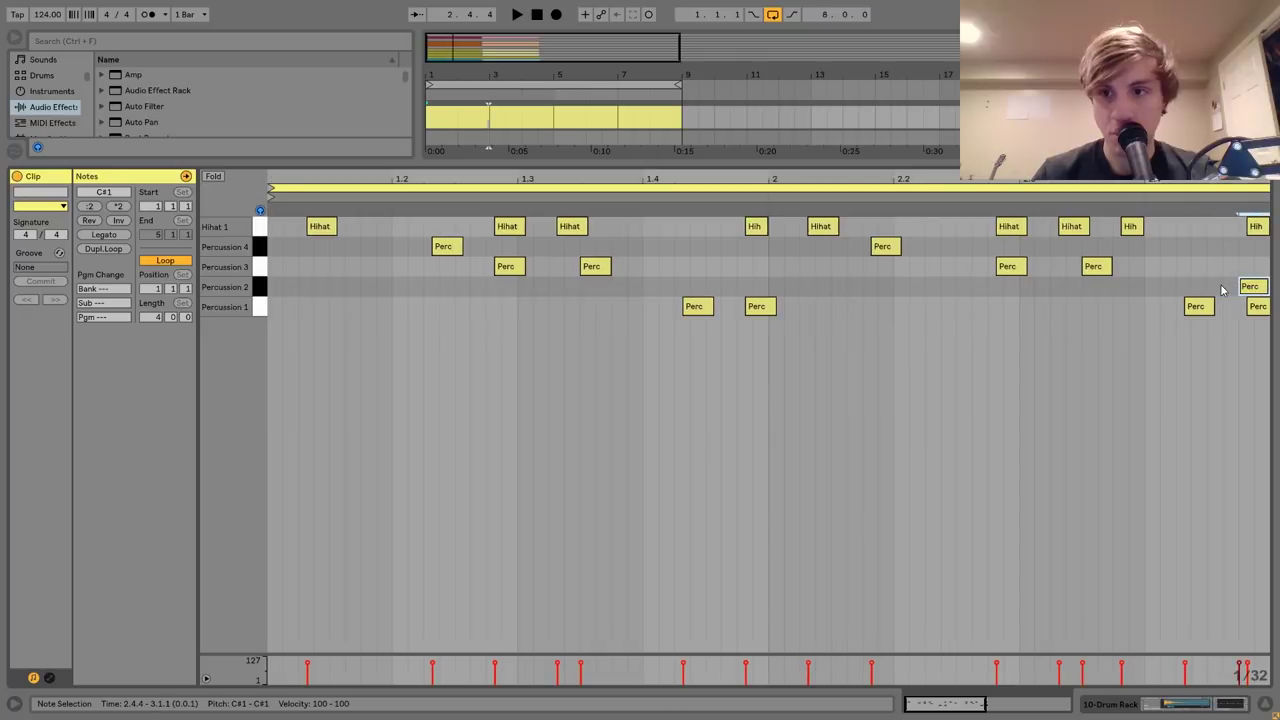
key("Down")
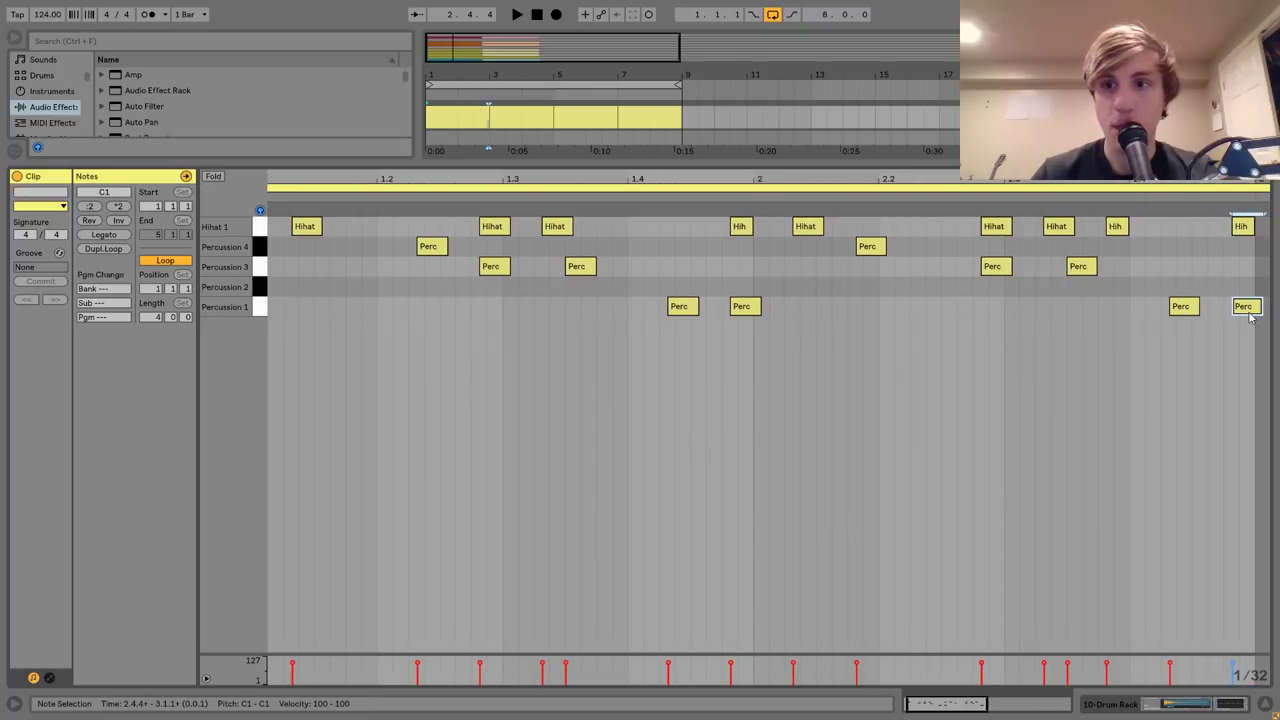
left_click(1188, 705)
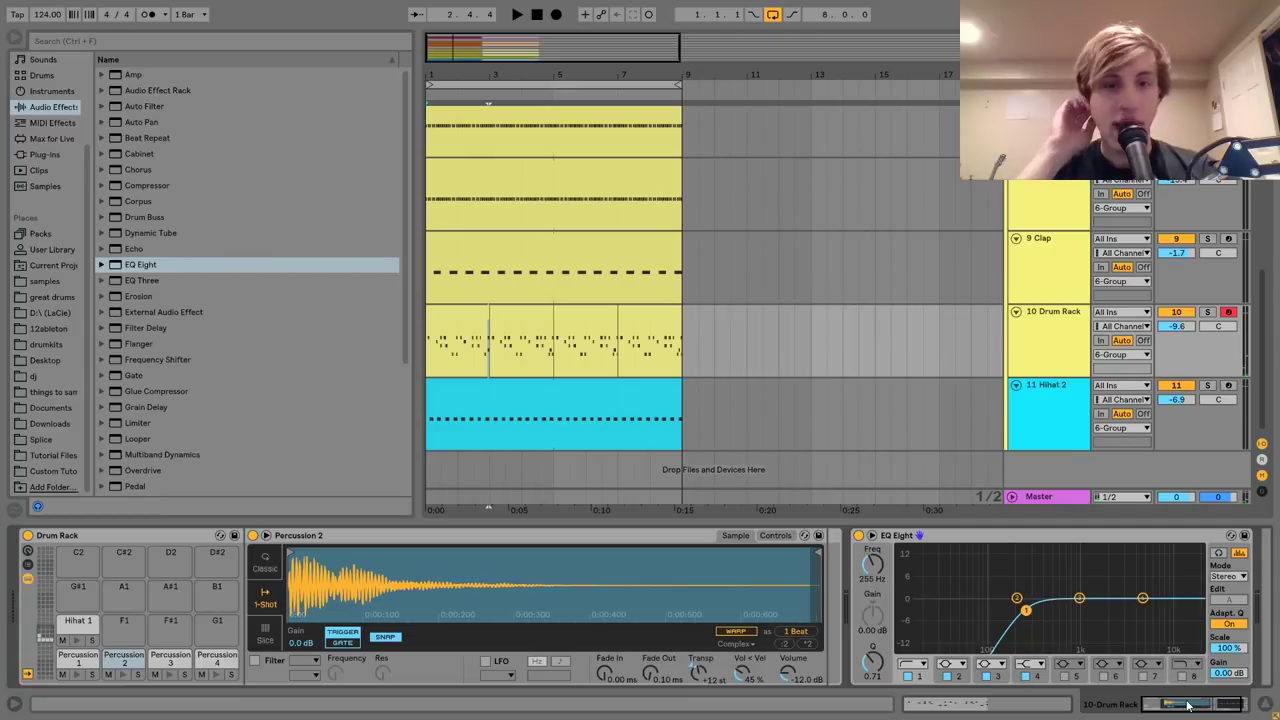
Duplicate the first two-bar Drum Rack clip three times up to bar 9 and select all the clips.
left_click(446, 326)
key("ctrl+d")
key("ctrl+d")
key("ctrl+d")
left_click(446, 326, "shift")
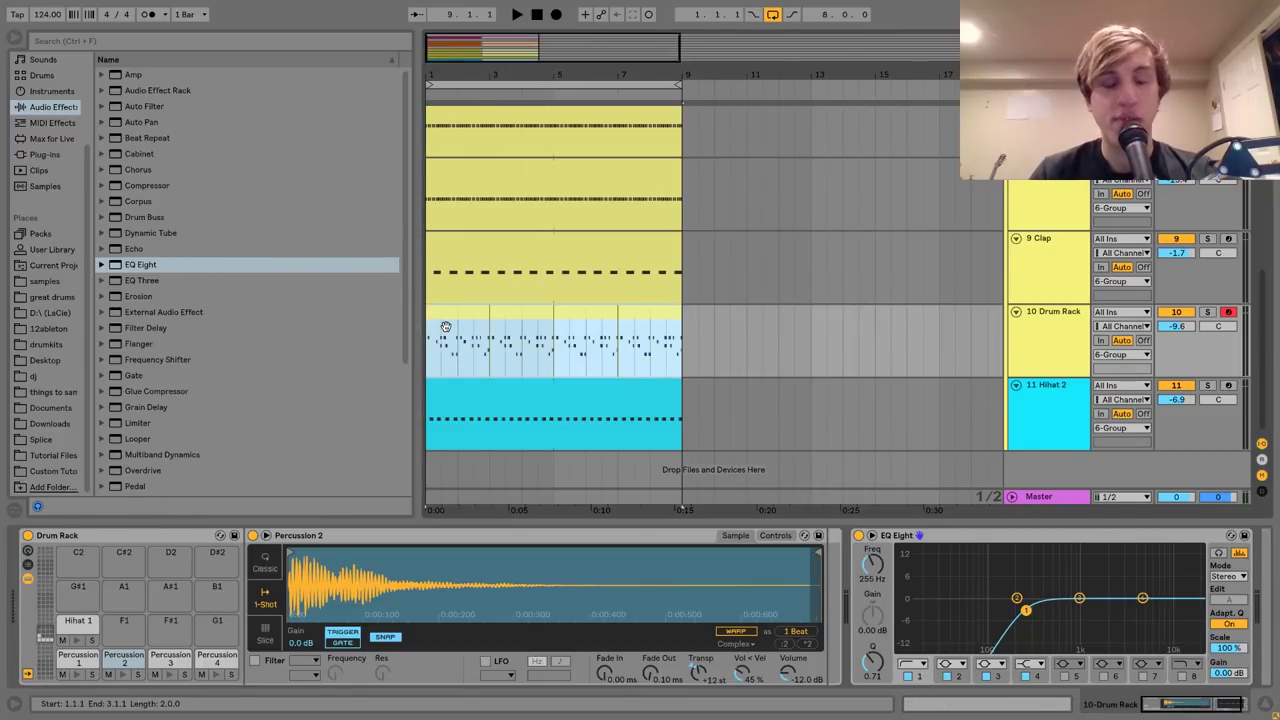
Play the loop and lower the Drum Rack track's volume to -10.9 dB.
key("space")
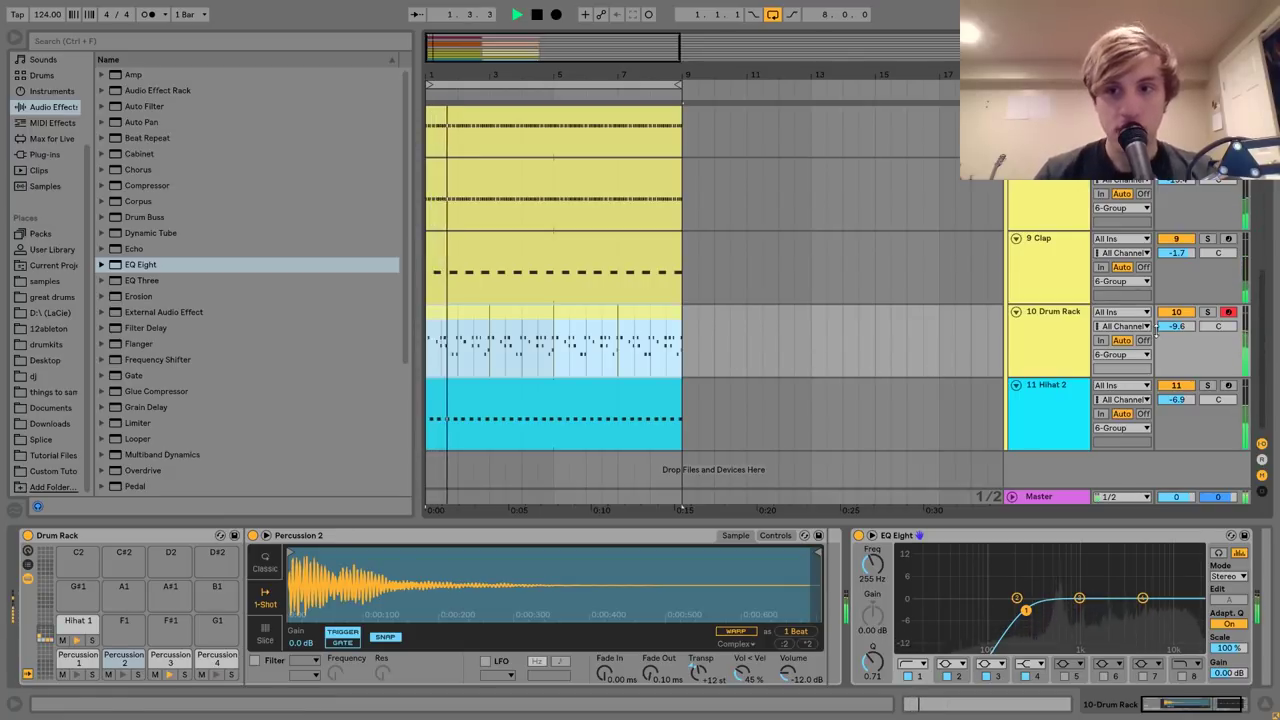
scroll(1170, 332, "up", 6)
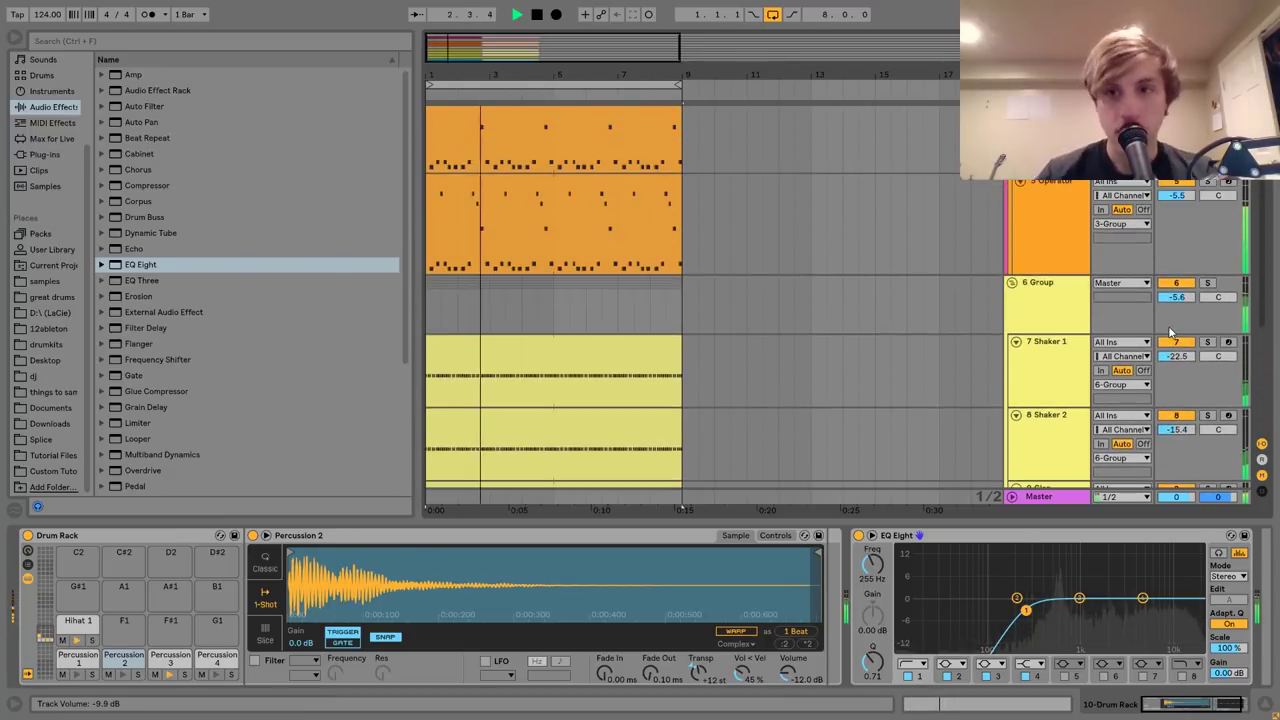
scroll(1170, 332, "down", 5)
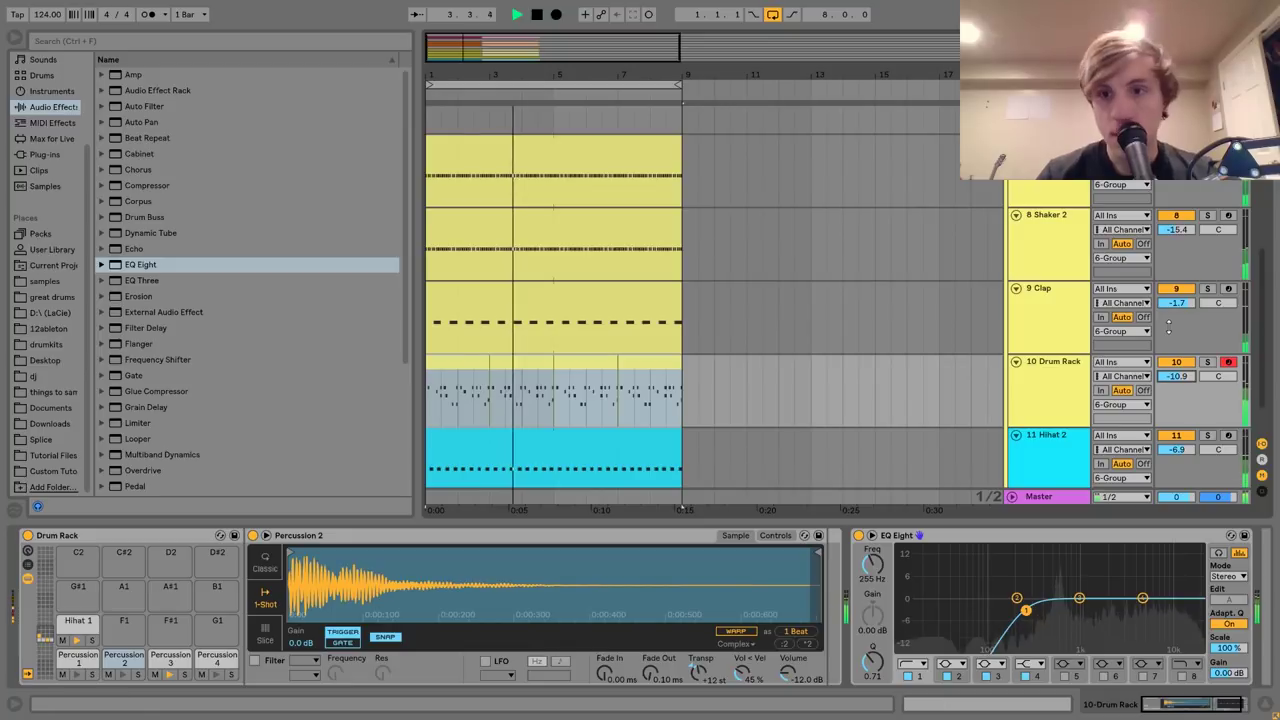
Select the Percussion 2 pad and transpose its sample to +15 st, auditioning it in the loop.
left_click(123, 666)
key("space")
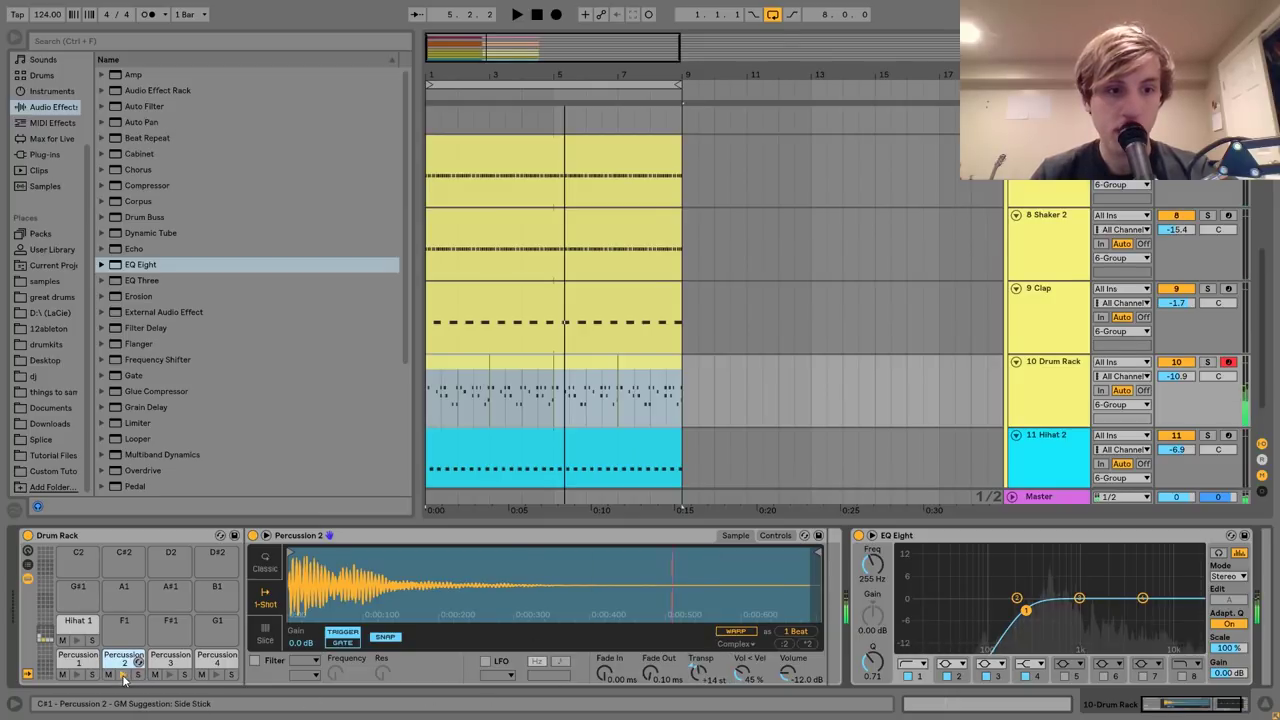
key("space")
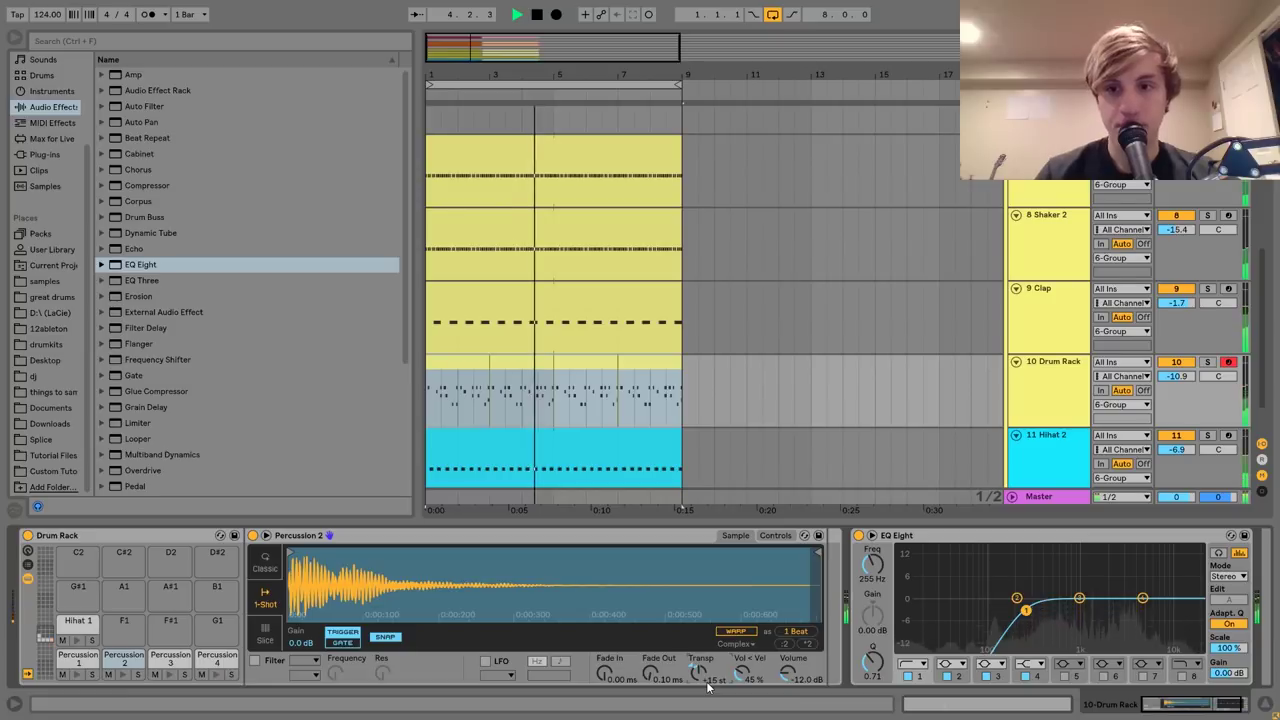
Lower the Drum Rack track's volume to -11.9 dB and solo the track.
left_click_drag(1174, 380, 1174, 386)
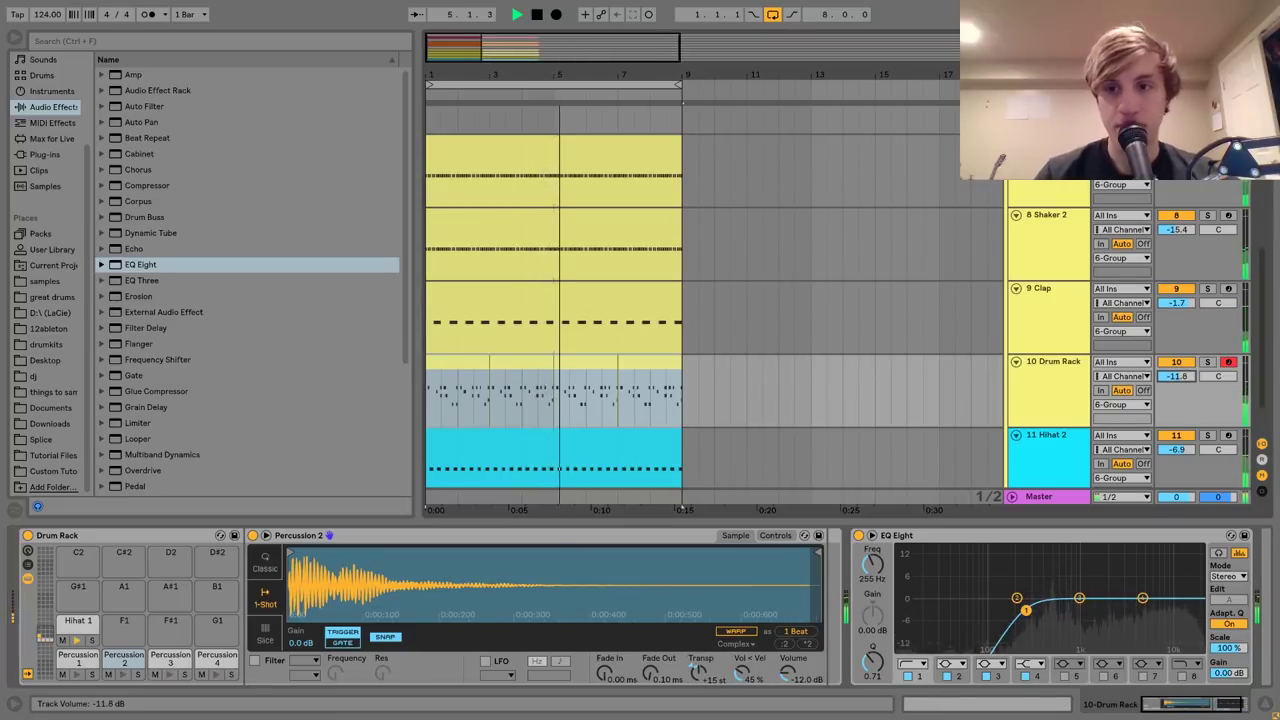
left_click(1040, 407)
left_click(1207, 362)
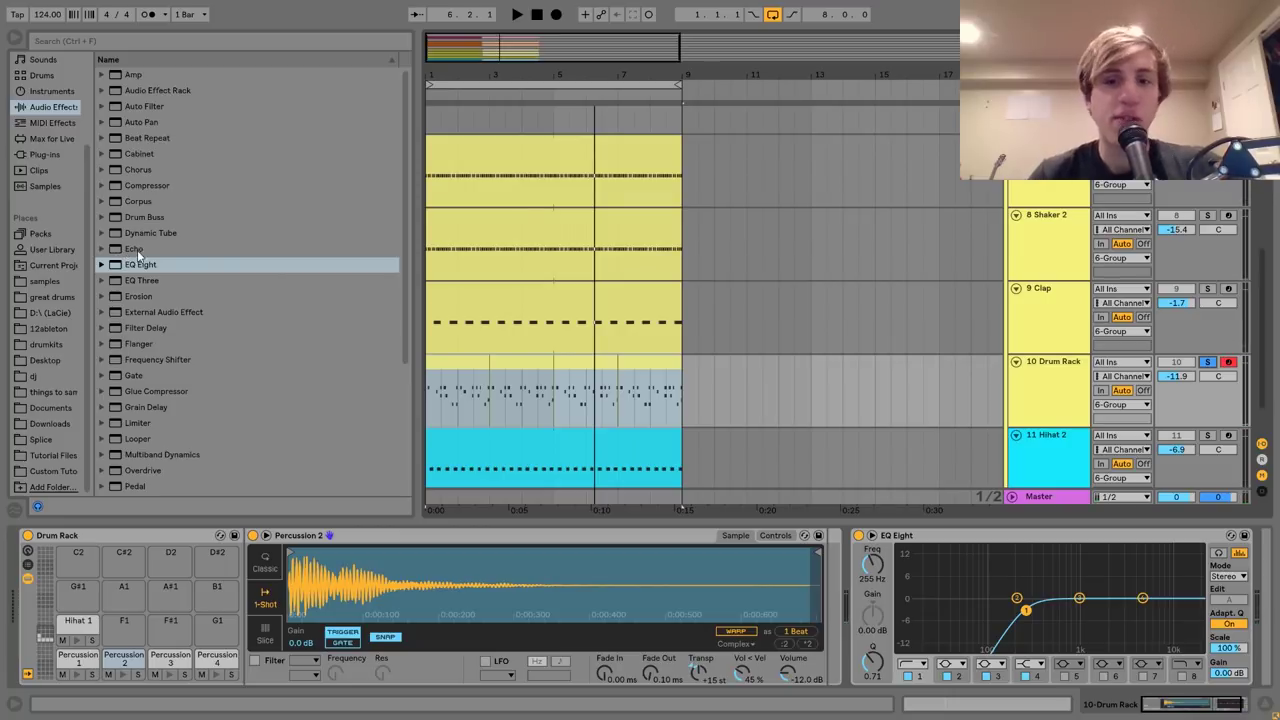
Add Echo between the Drum Rack and EQ Eight and reduce its Dry/Wet to 47%.
left_click_drag(132, 250, 882, 588)
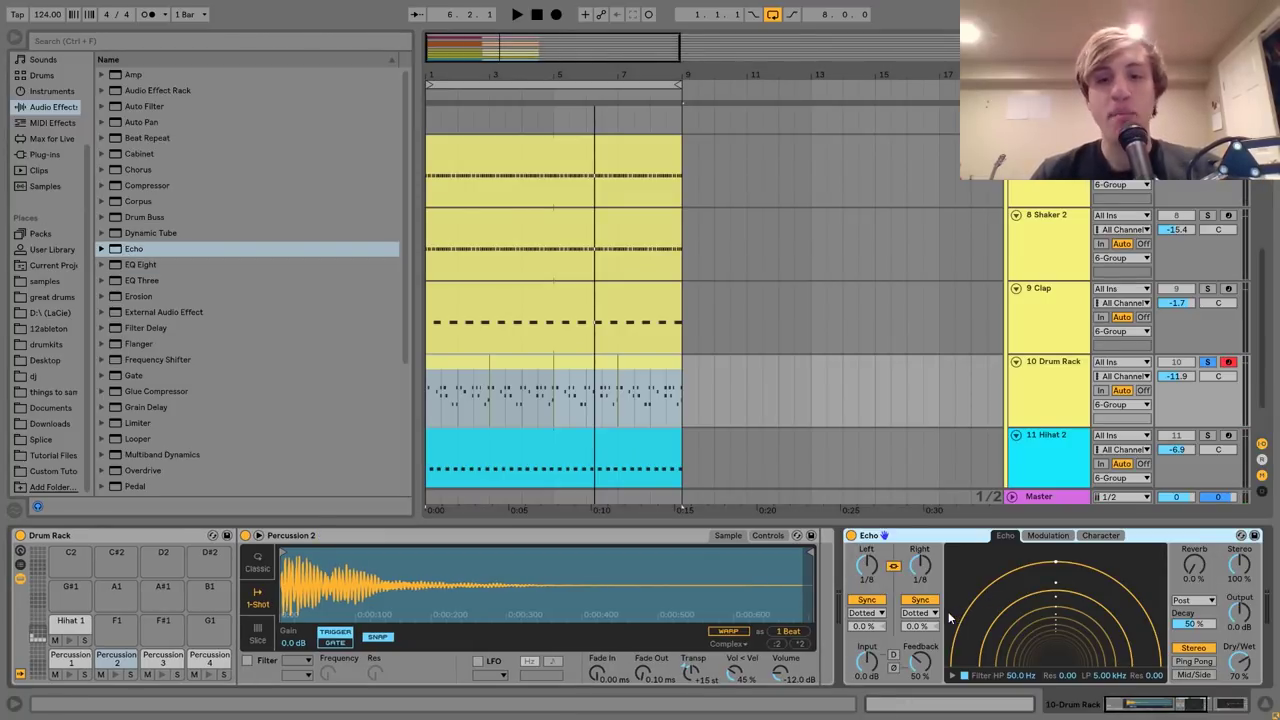
left_click(934, 613)
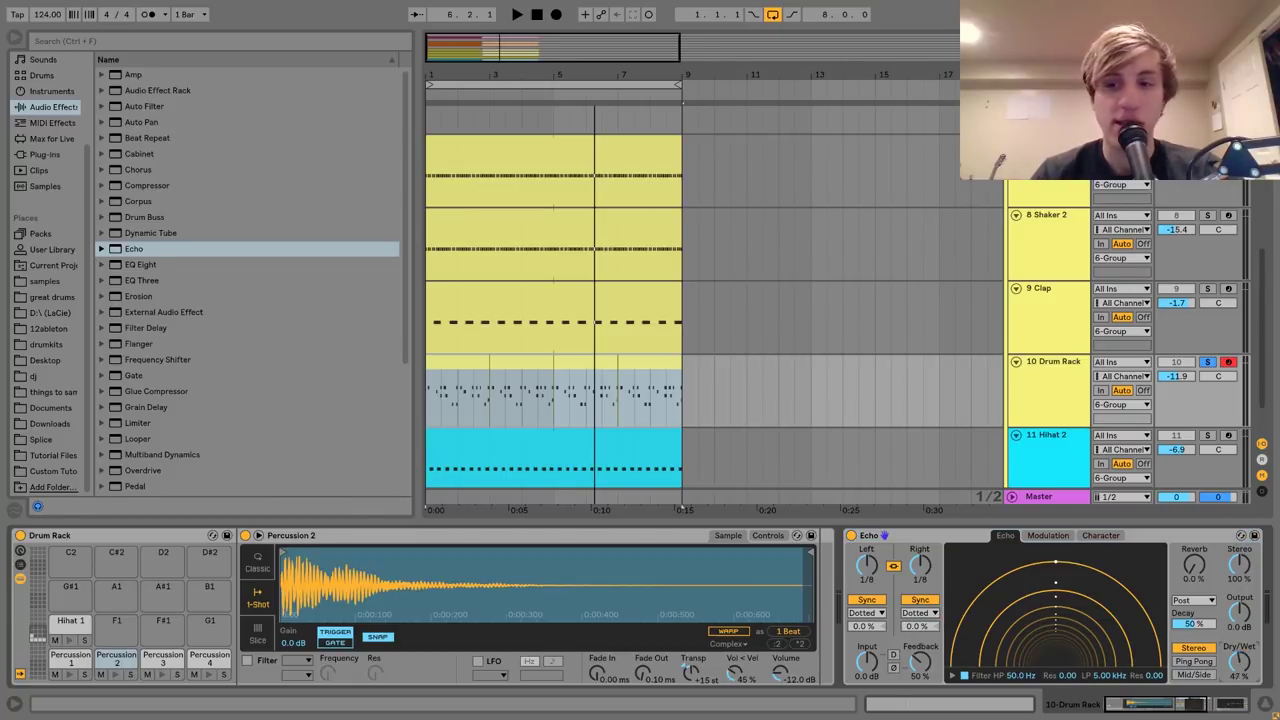
Set the Echo's delay timing to Notes and lower its Dry/Wet to 14% during playback.
key("space")
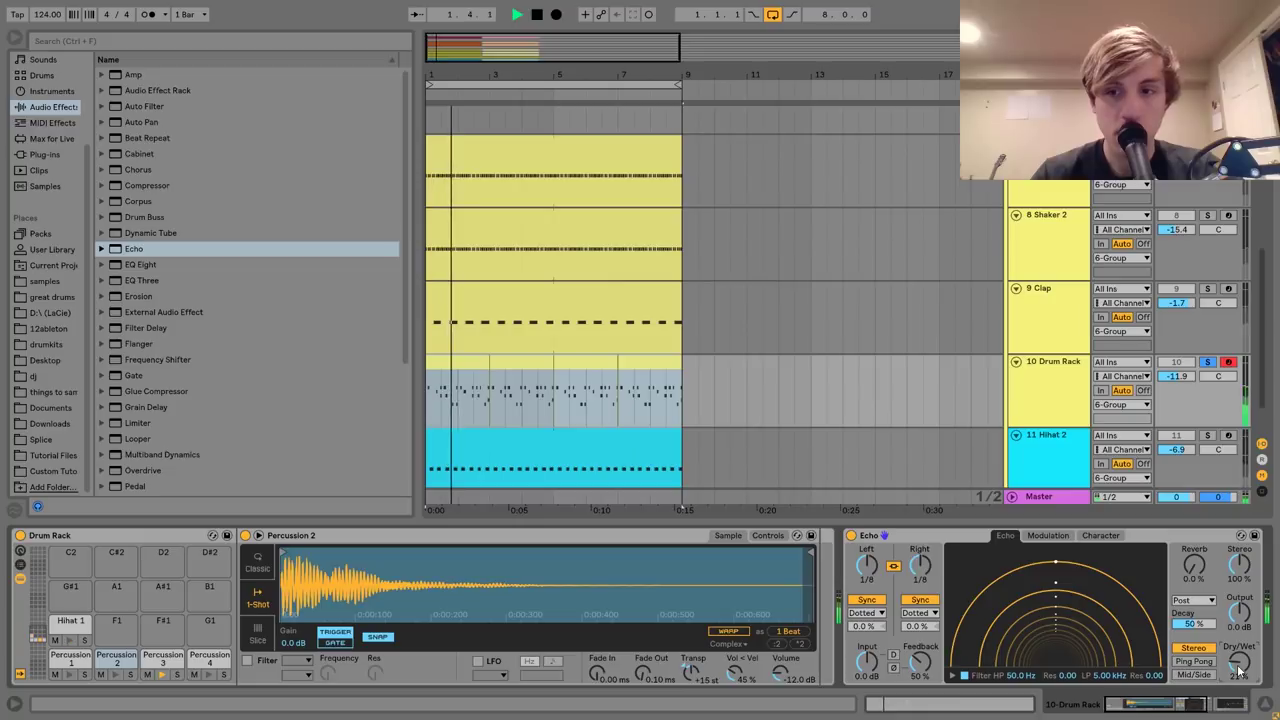
left_click(921, 613)
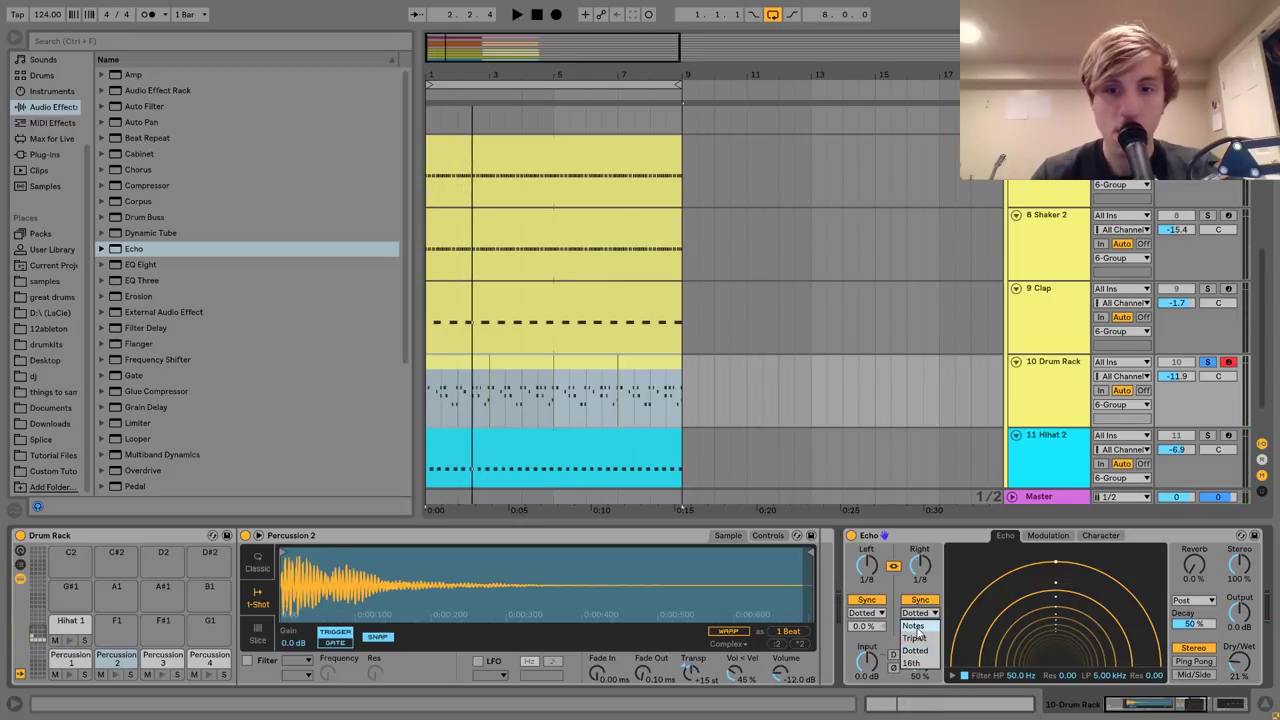
left_click(914, 626)
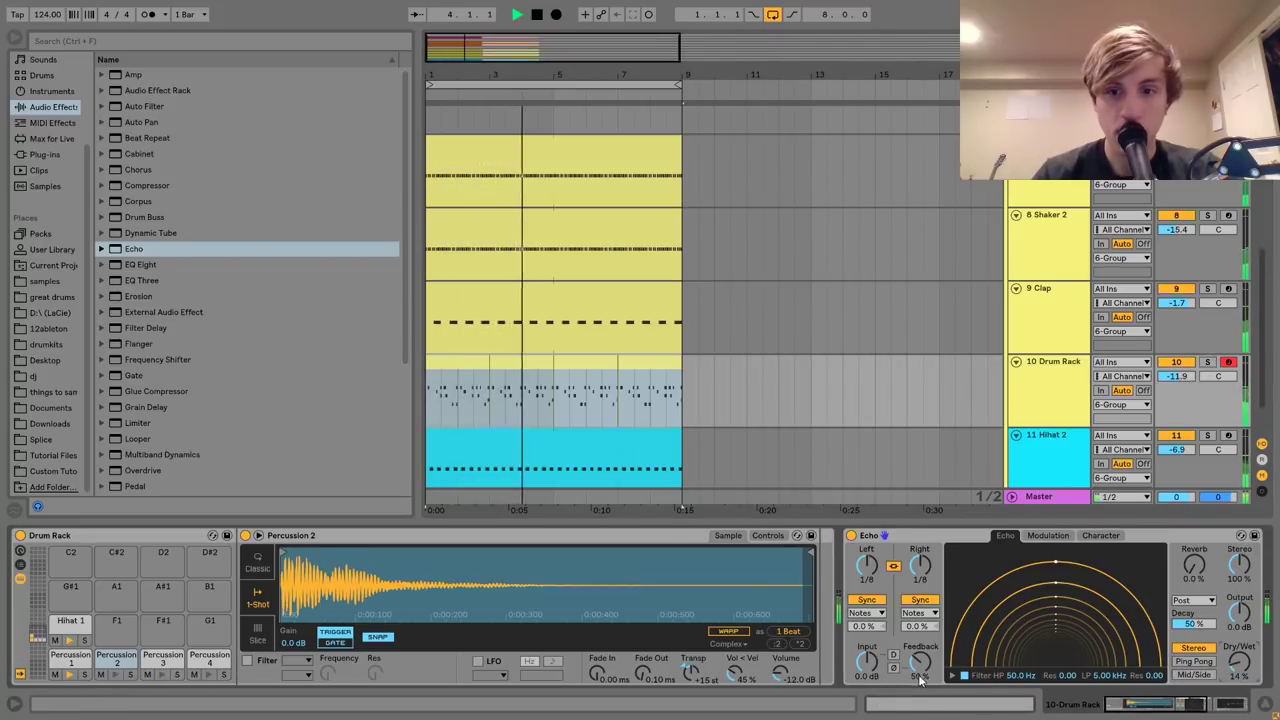
Set the Drum Rack track's volume to -11.1 dB while listening to it in the full mix.
left_click_drag(1177, 376, 1177, 369)
scroll(1178, 374, "up", 2)
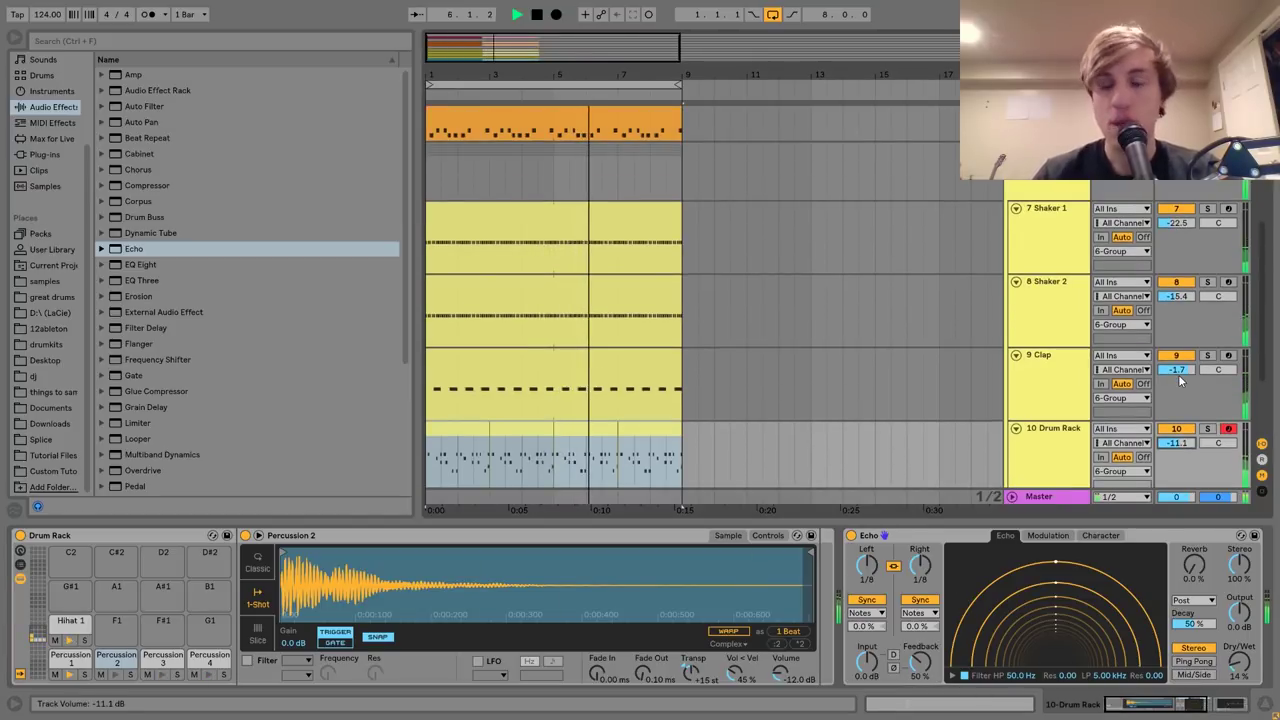
key("space")
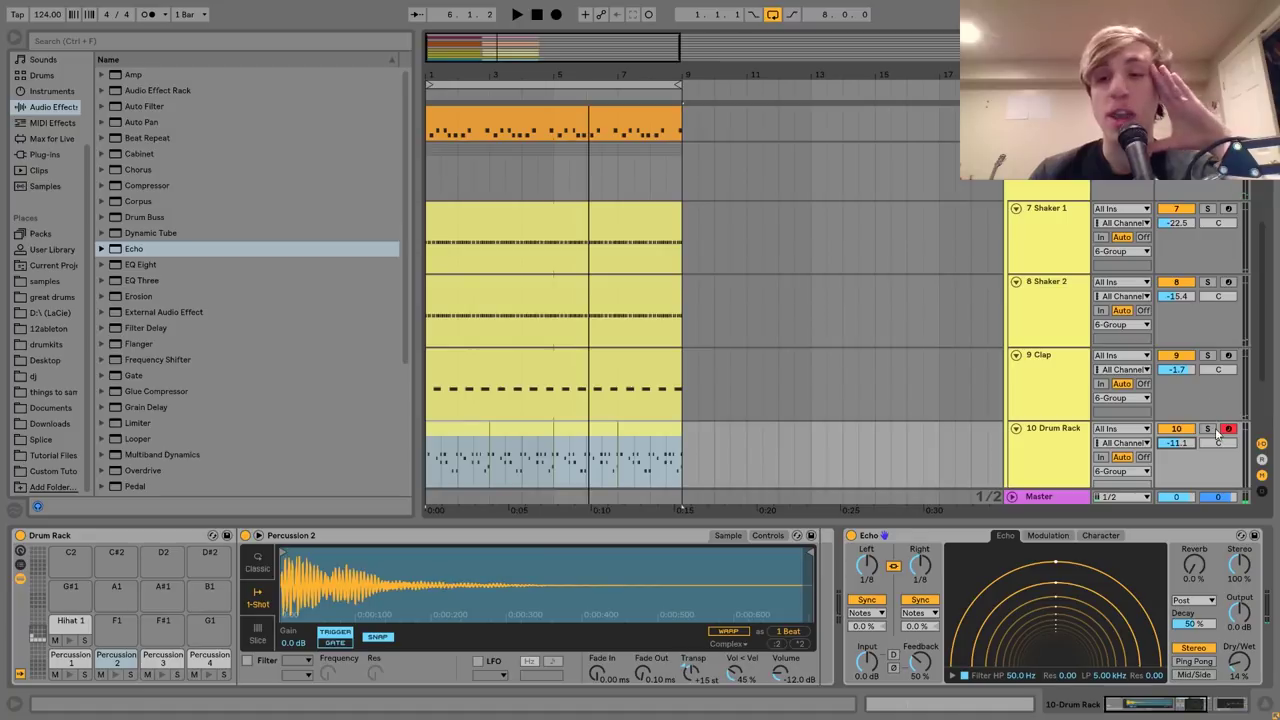
Audition the soloed Drum Rack and insert a Saturator between its Echo and EQ Eight.
key("space")
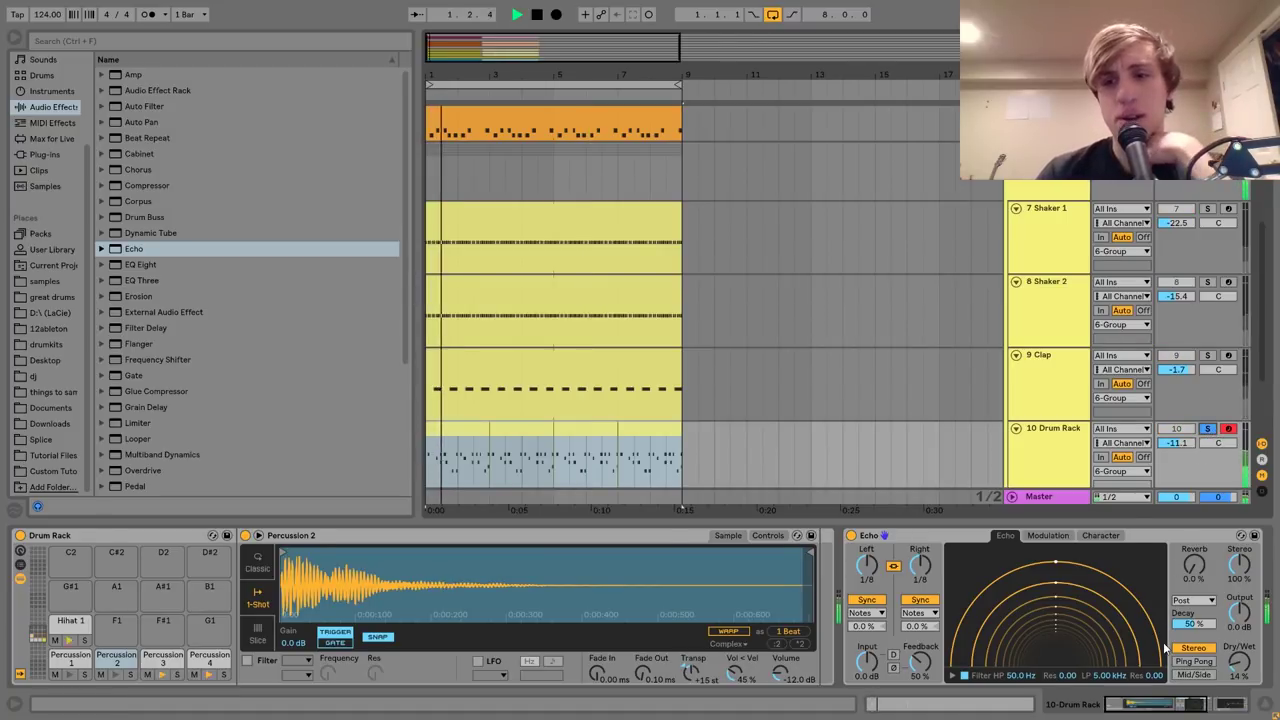
scroll(1166, 645, "right", 3)
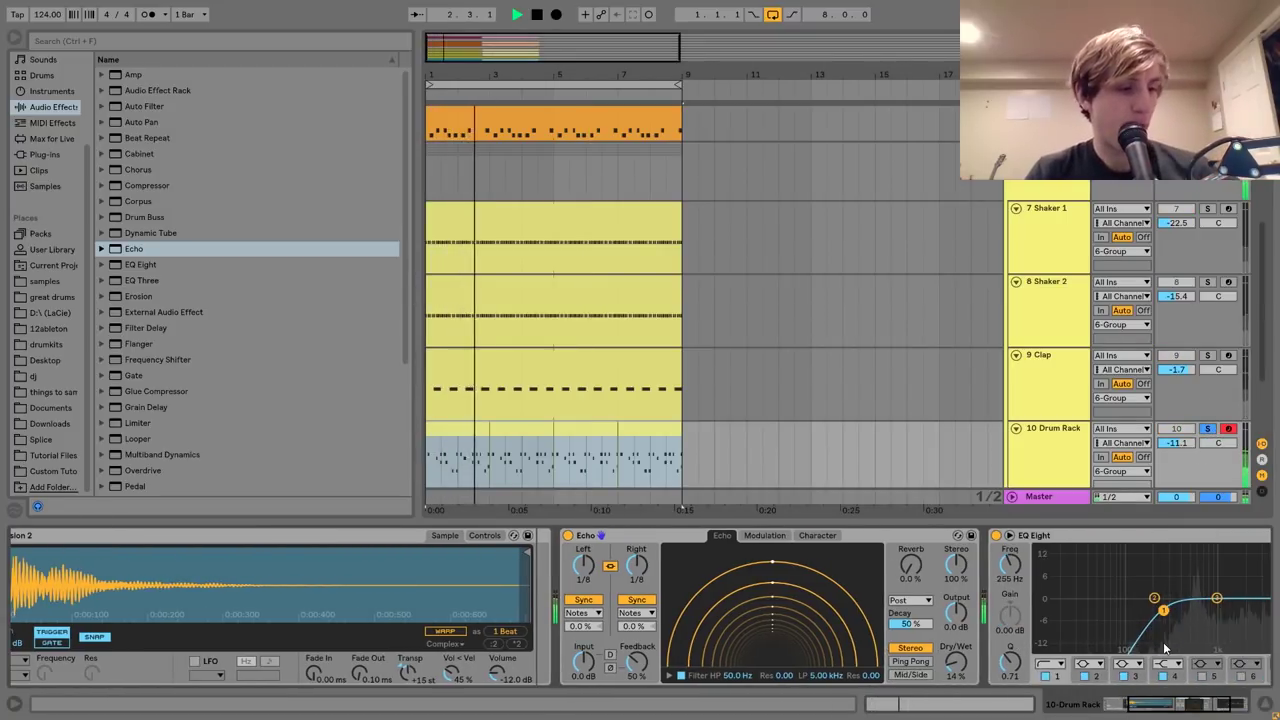
key("space")
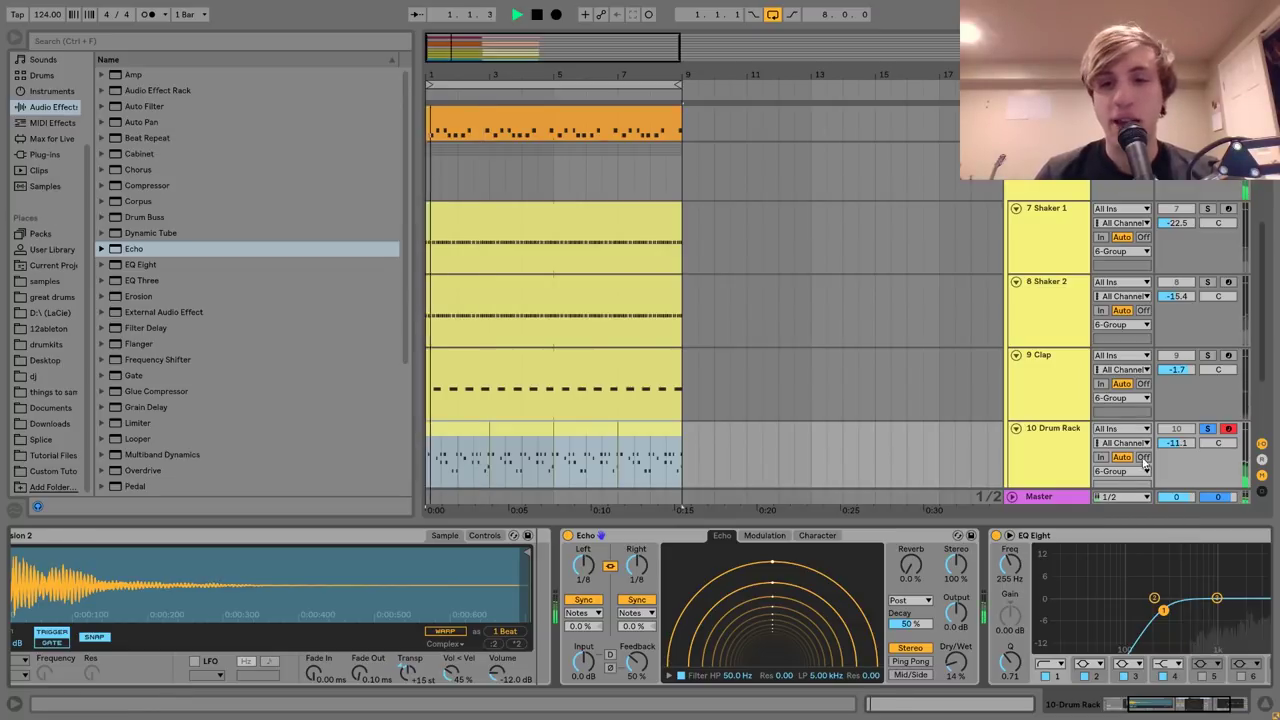
scroll(199, 357, "down", 4)
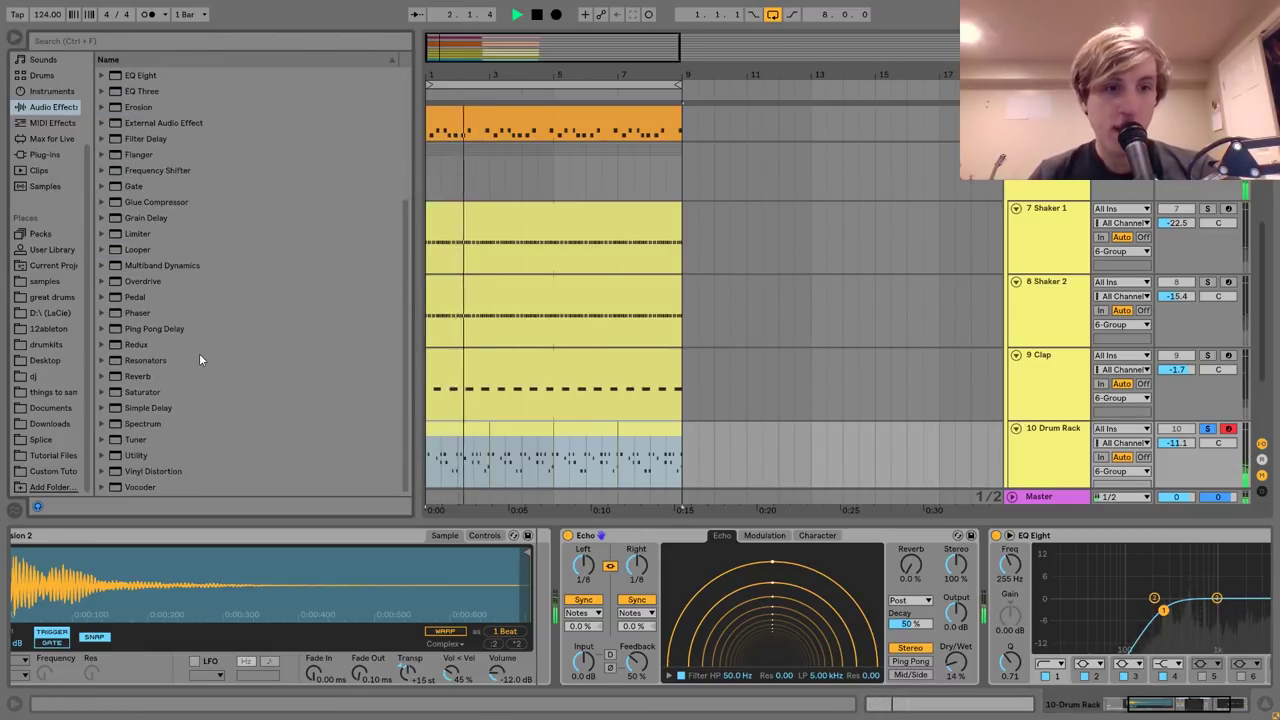
left_click(127, 393)
left_click(943, 707)
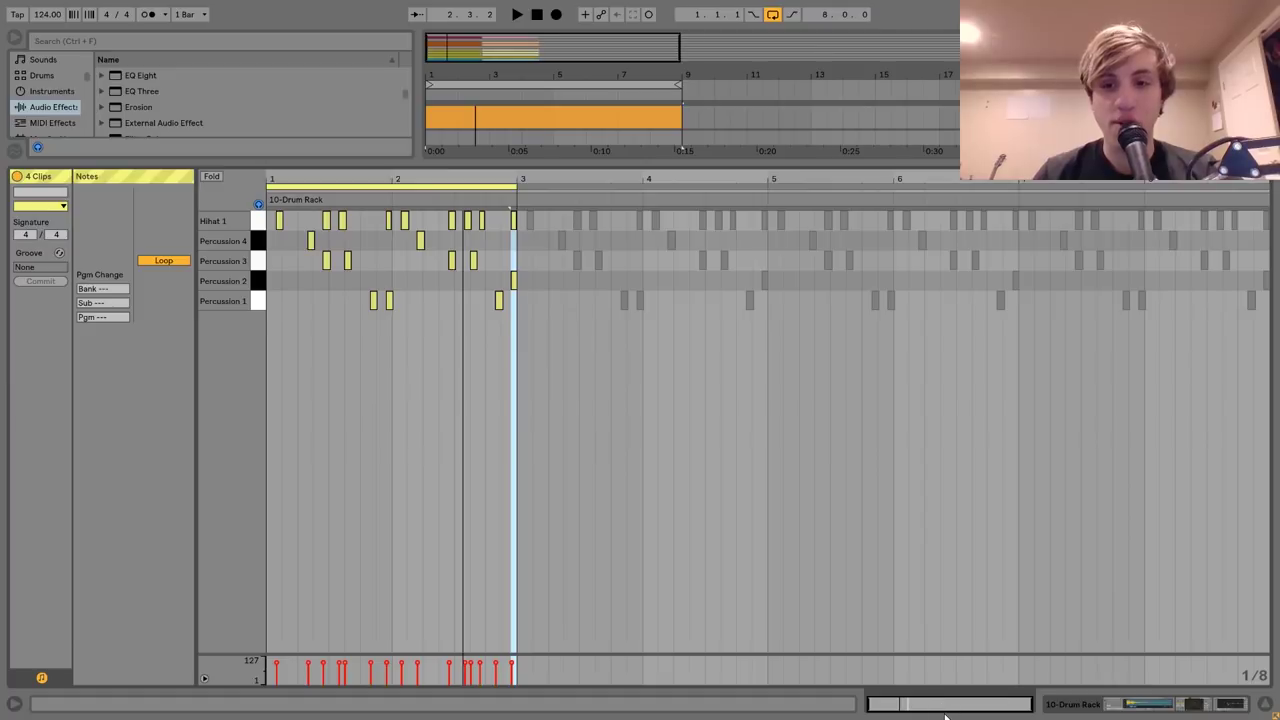
left_click(1180, 706)
left_click_drag(168, 397, 1008, 618)
Set the Saturator's Drive to 3.43 dB and its Base to 29.7 while the Drum Rack plays.
key("space")
left_click_drag(989, 576, 989, 570)
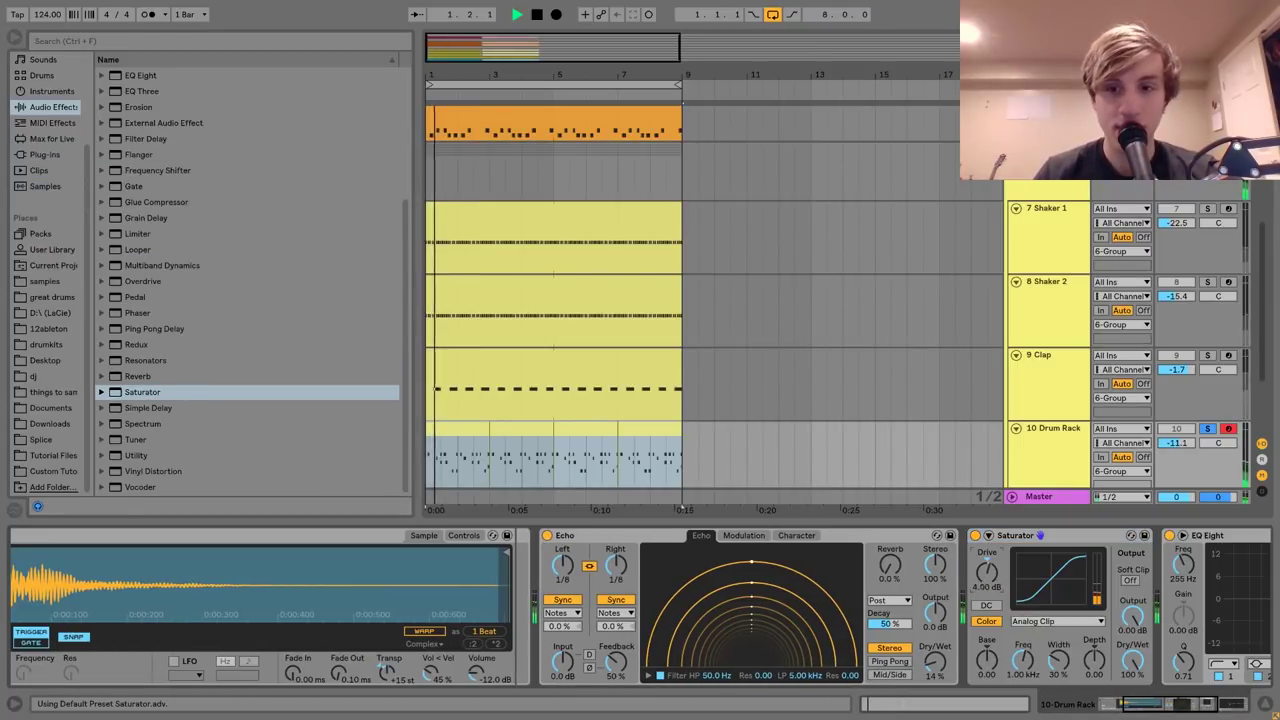
left_click_drag(987, 662, 987, 637)
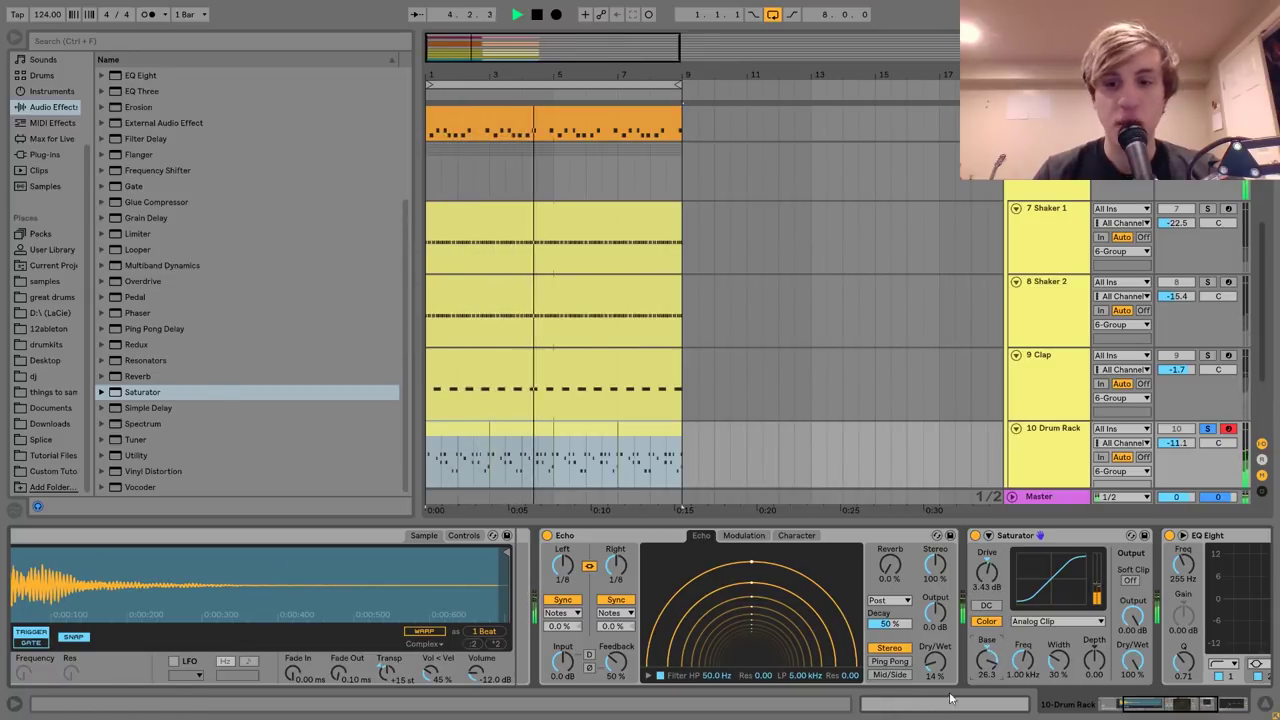
left_click_drag(988, 662, 988, 657)
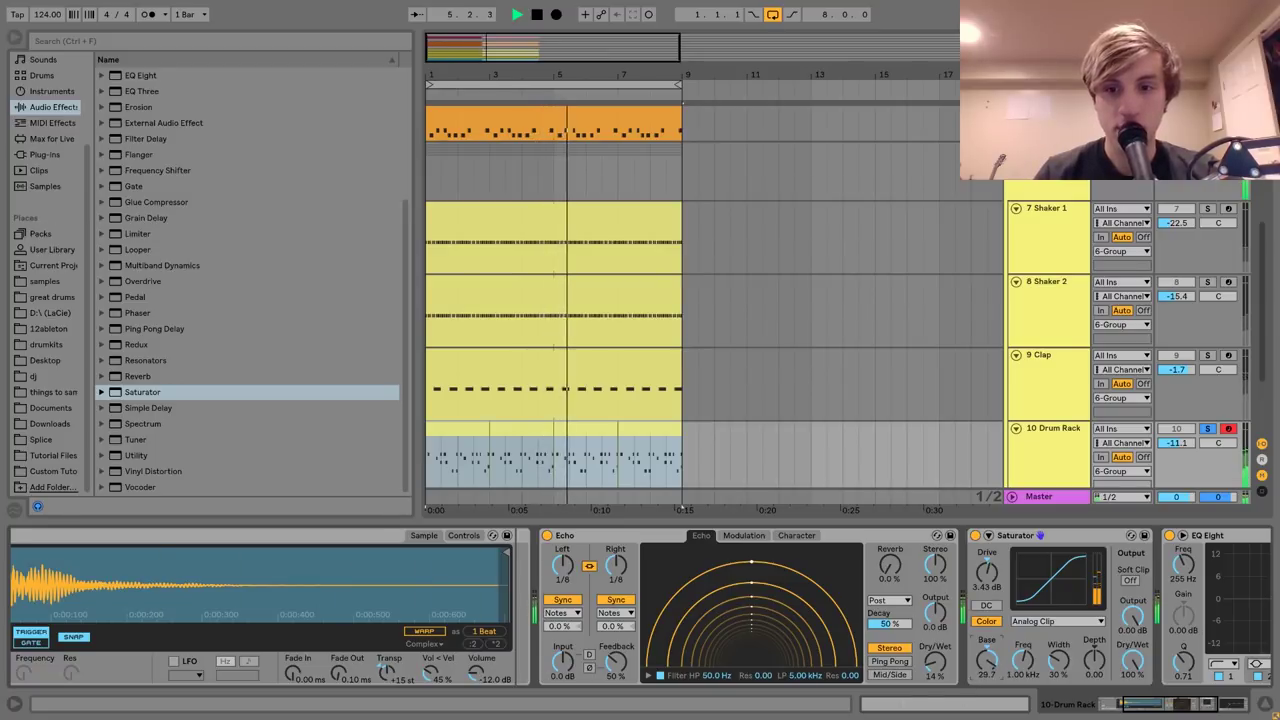
Lower the Drum Rack track's volume to -15.0 dB.
left_click_drag(1180, 441, 1181, 446)
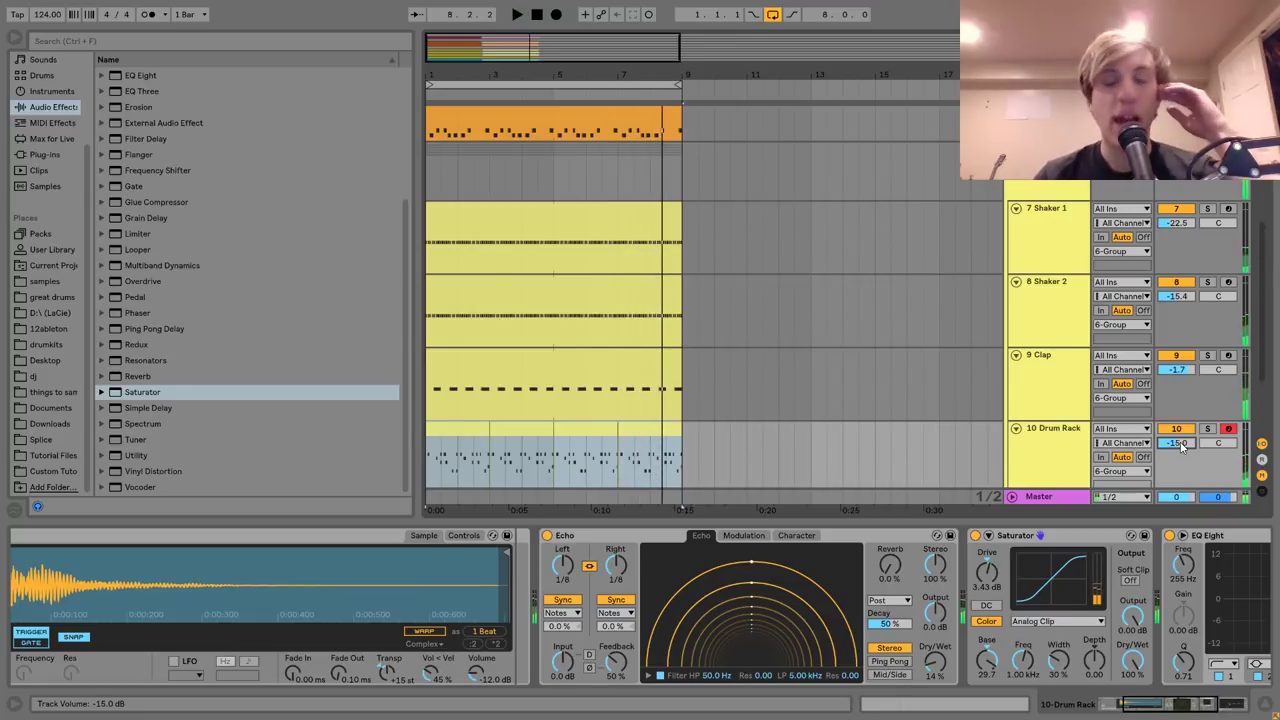
left_click(1053, 190)
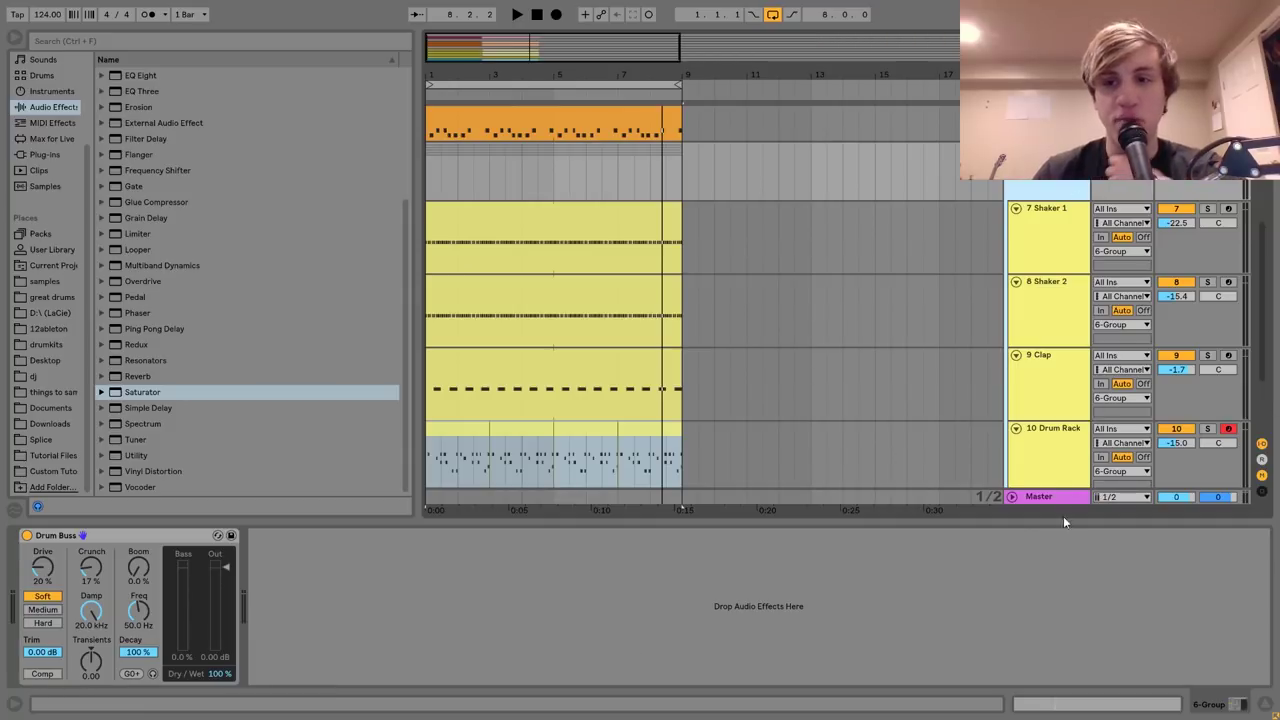
left_click(1055, 451)
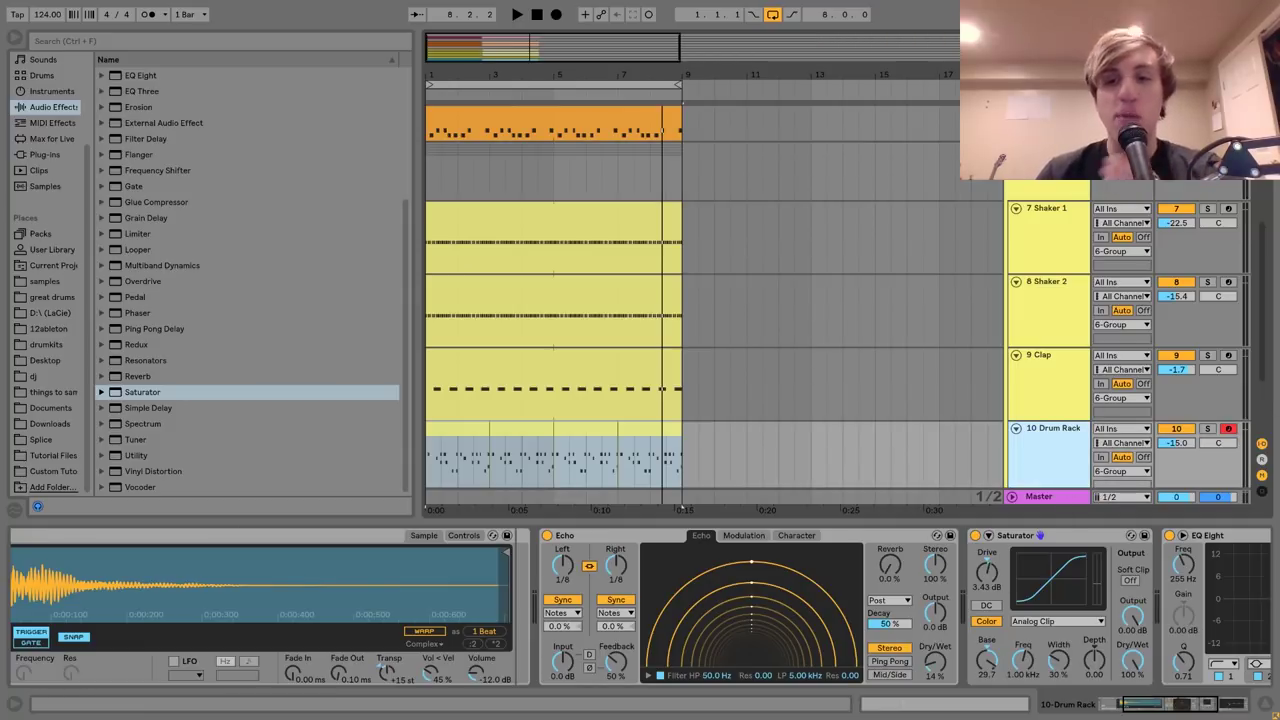
Solo the Drum Rack, compare its sound with the Saturator bypassed and active, and unsolo it.
left_click(1207, 429)
key("space")
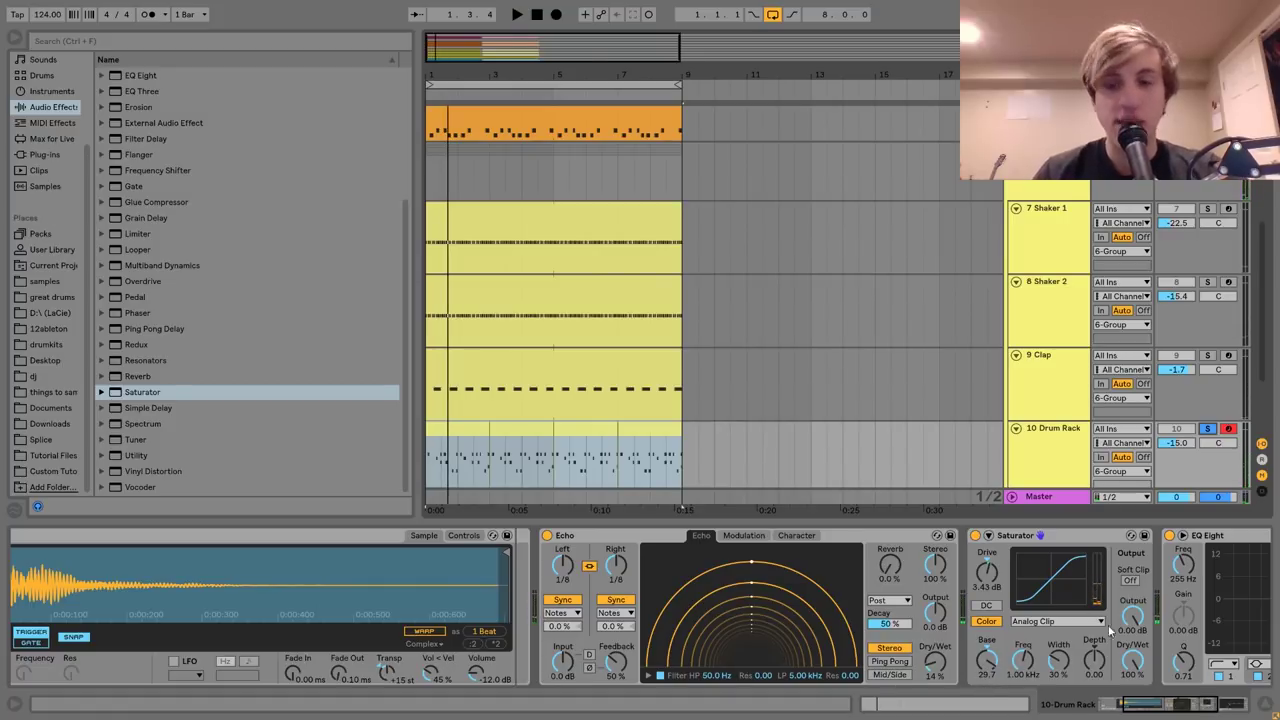
key("space")
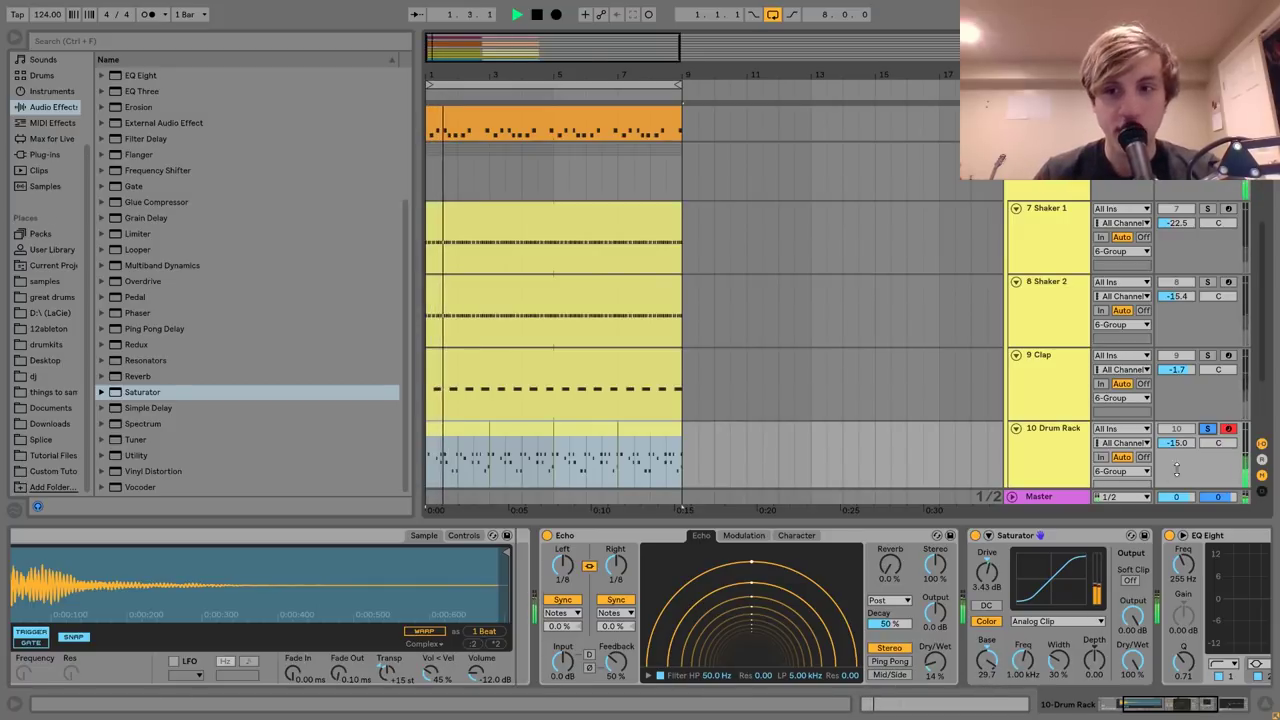
left_click(975, 536)
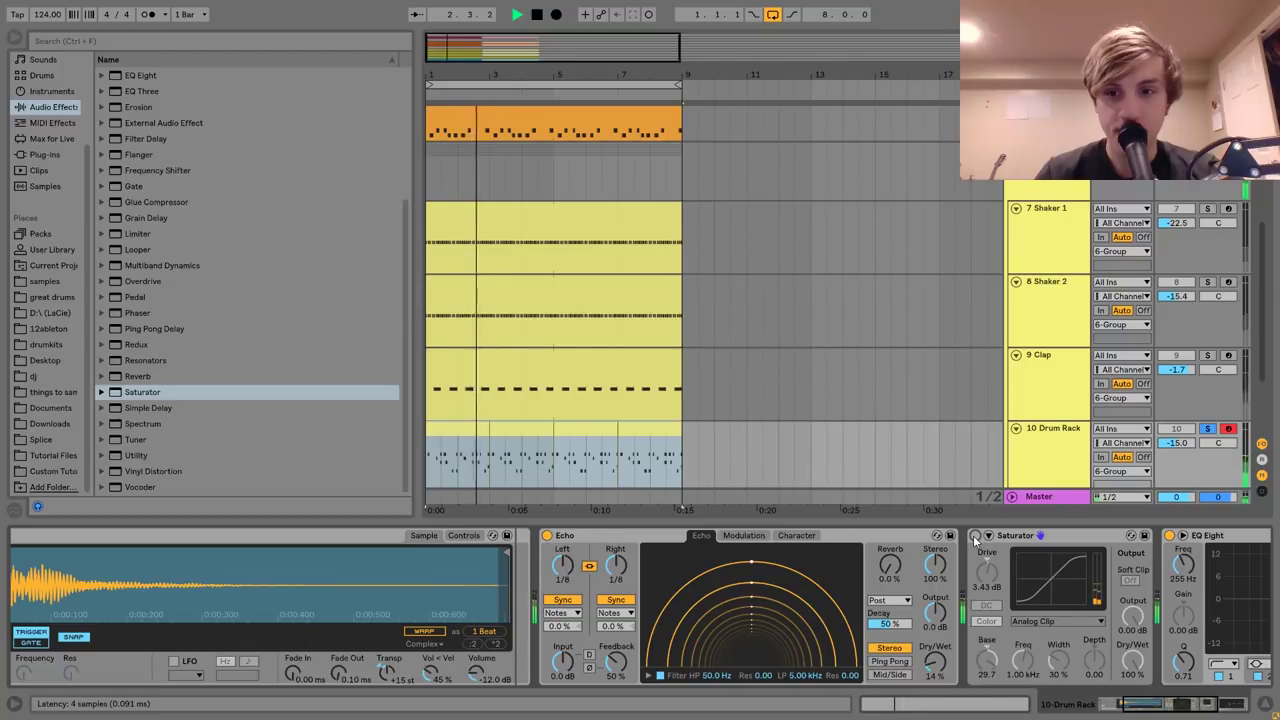
left_click(975, 536)
left_click(1207, 429)
Select the group containing the shakers, clap and Drum Rack and solo it.
scroll(1200, 433, "up", 1)
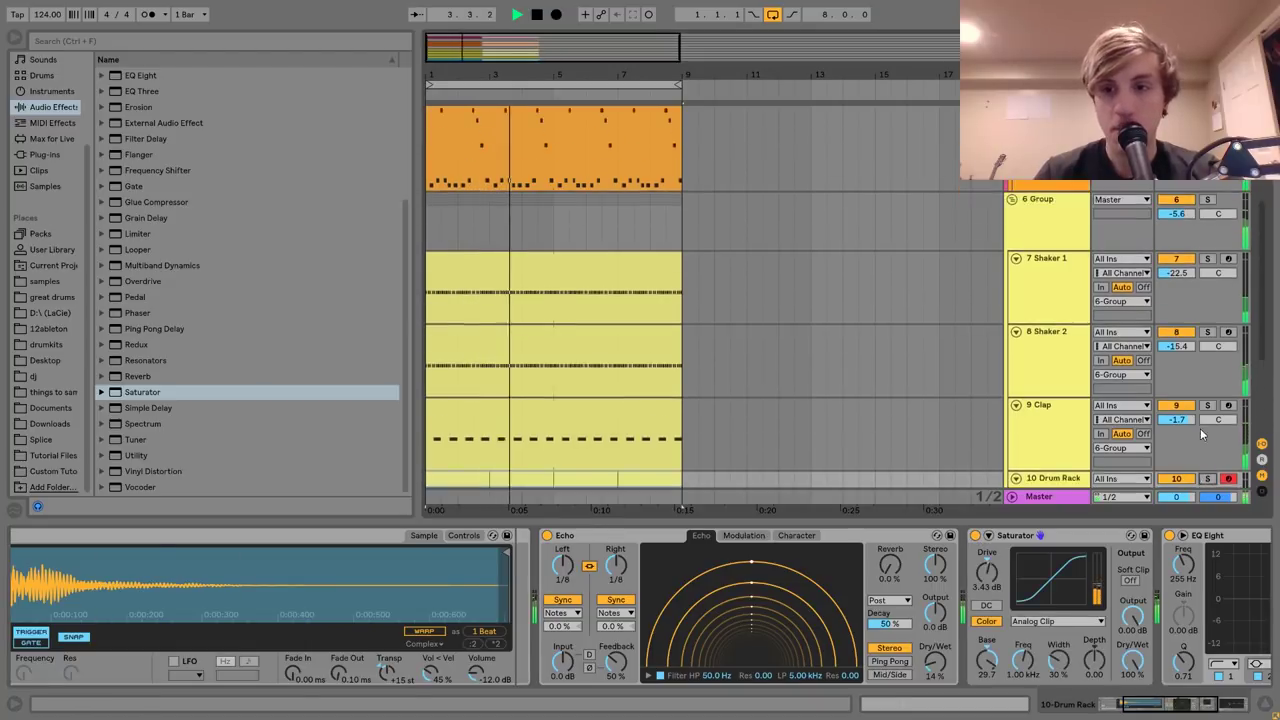
scroll(1200, 428, "up", 2)
left_click(1165, 340)
scroll(1165, 343, "up", 1)
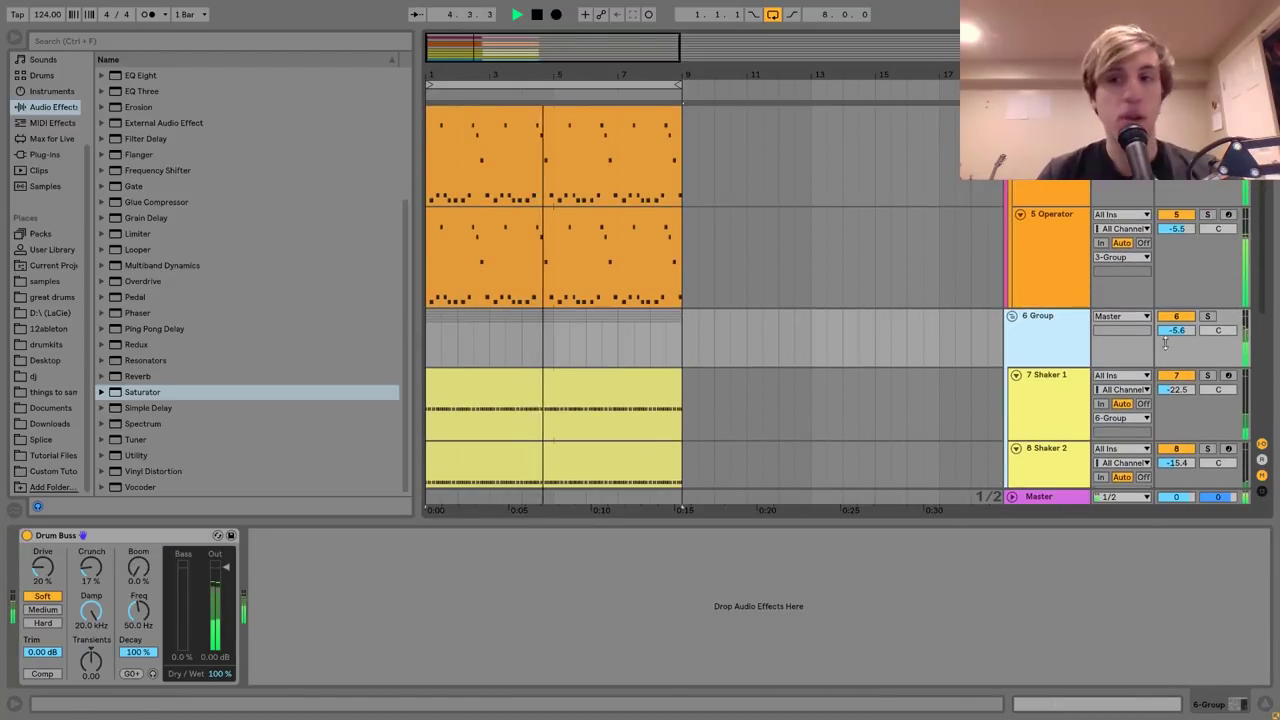
left_click(1207, 316)
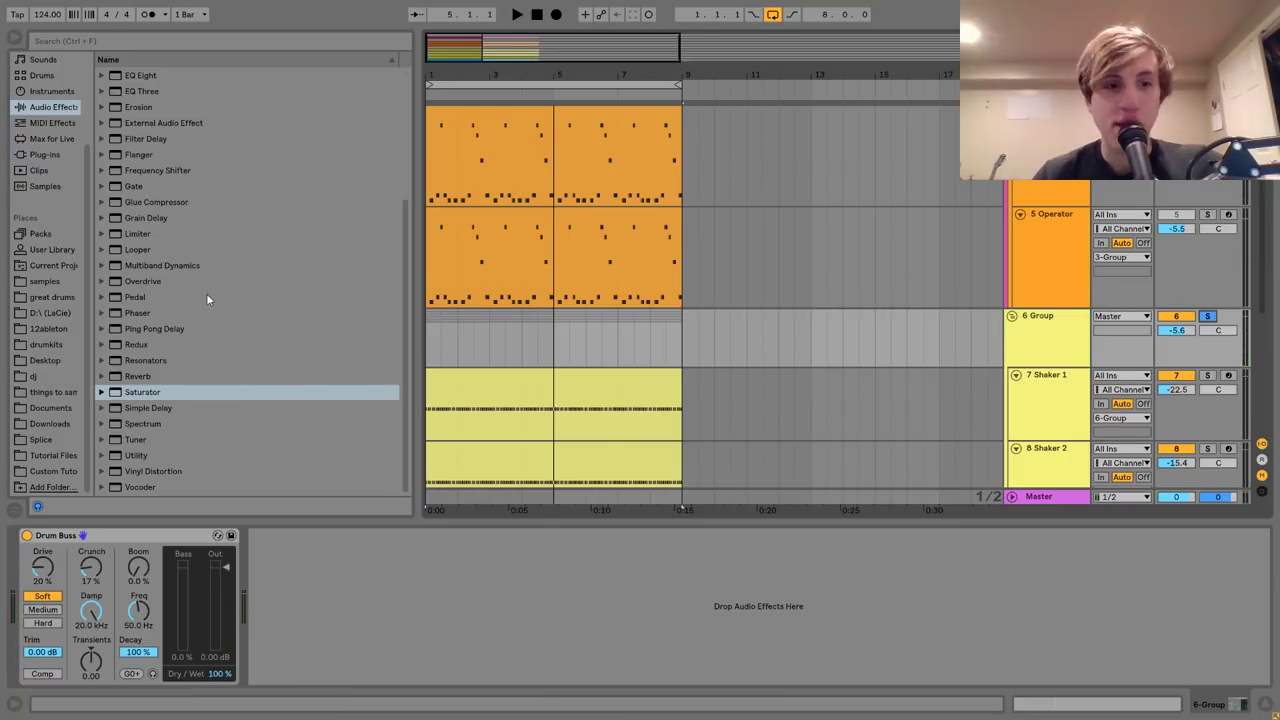
Rename the soloed group track as Percussion Bus.
scroll(873, 324, "up", 4)
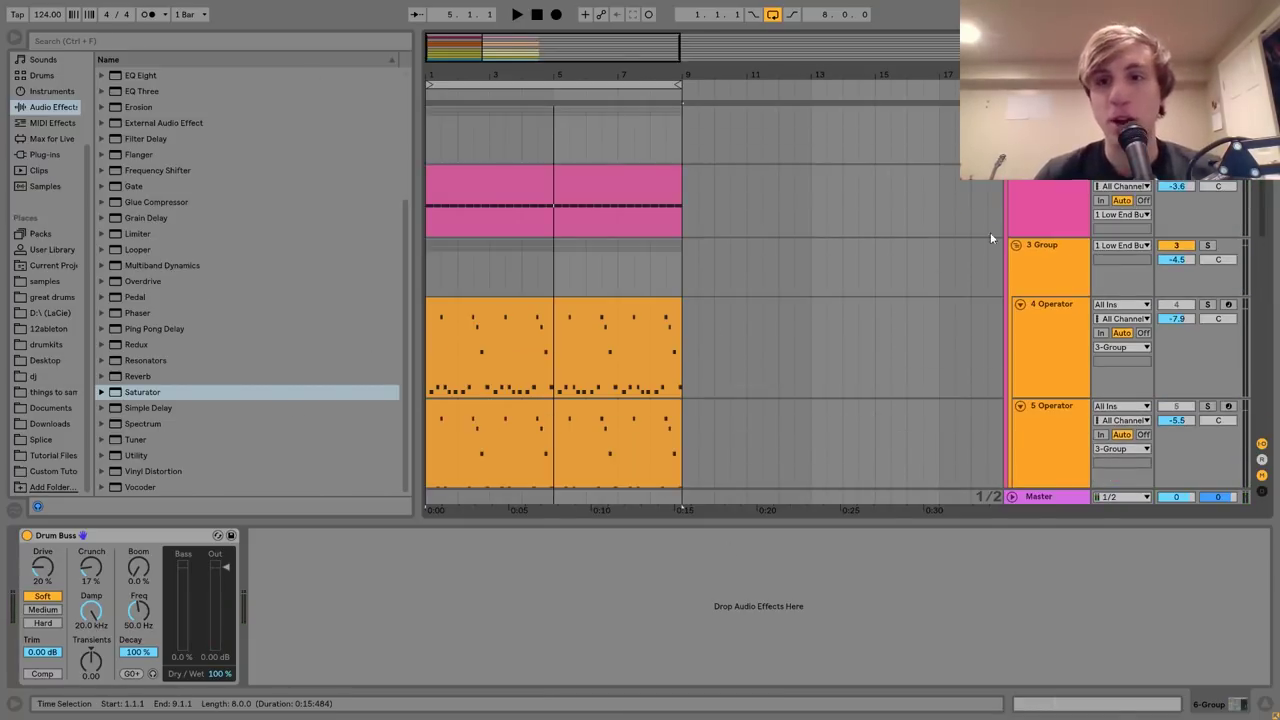
scroll(1042, 333, "down", 4)
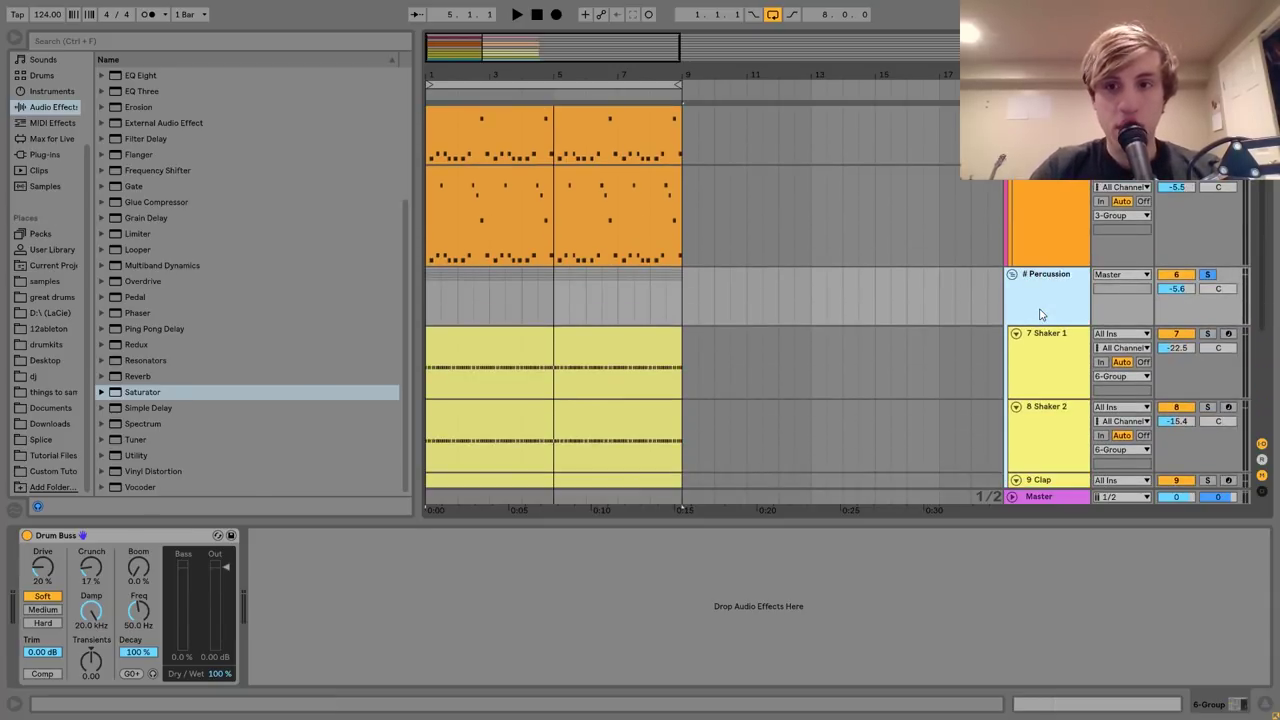
type("us")
key("Return")
Add a Compressor after the Drum Buss on the Percussion Bus.
key("space")
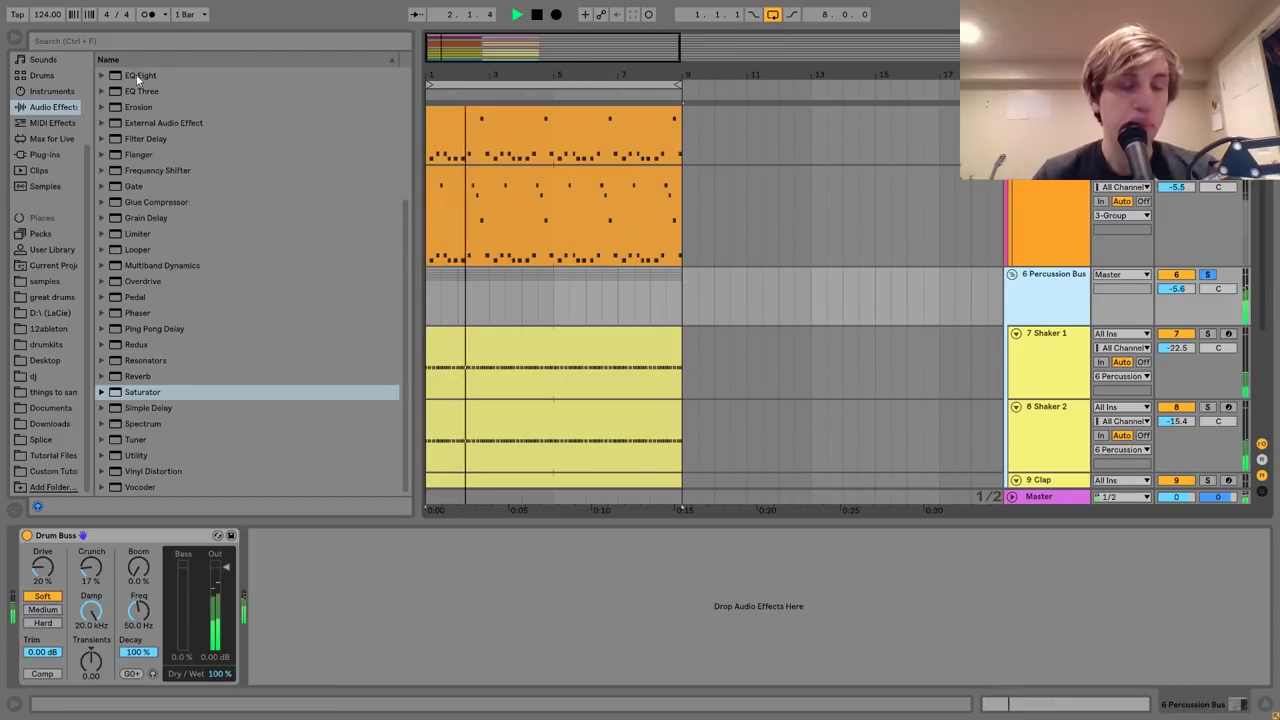
scroll(174, 281, "up", 2)
scroll(174, 277, "up", 2)
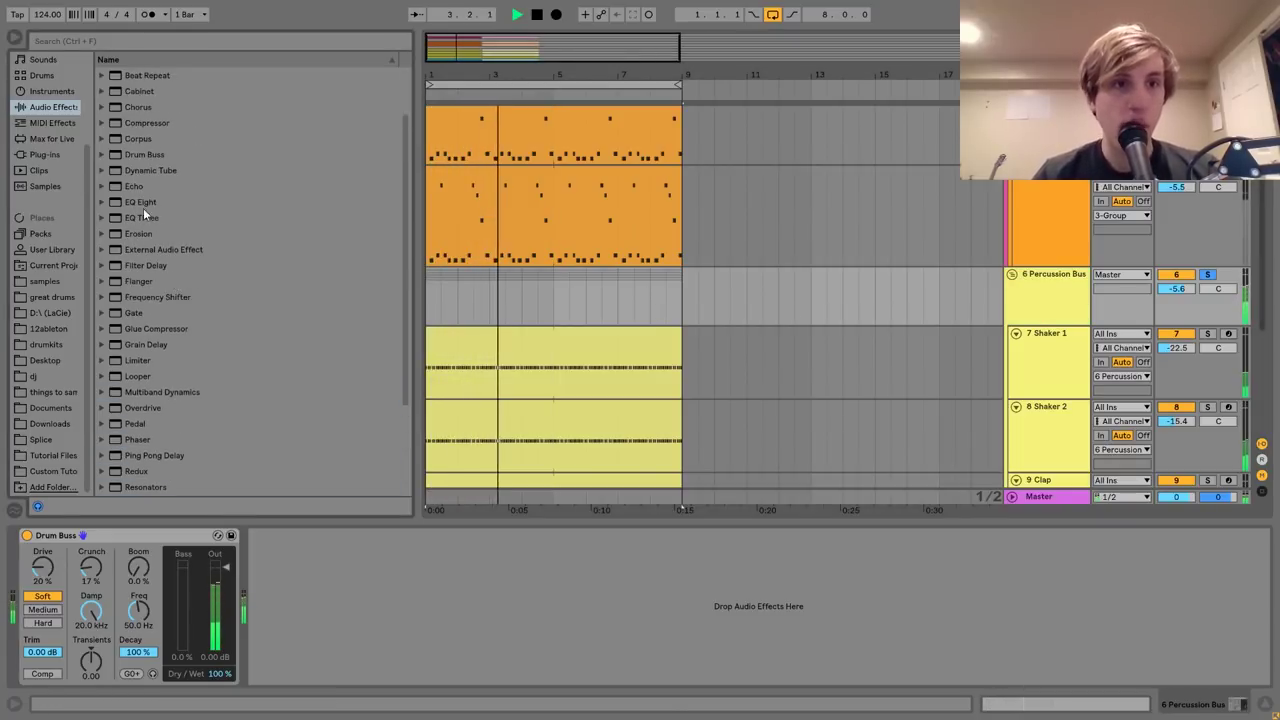
scroll(156, 334, "down", 1)
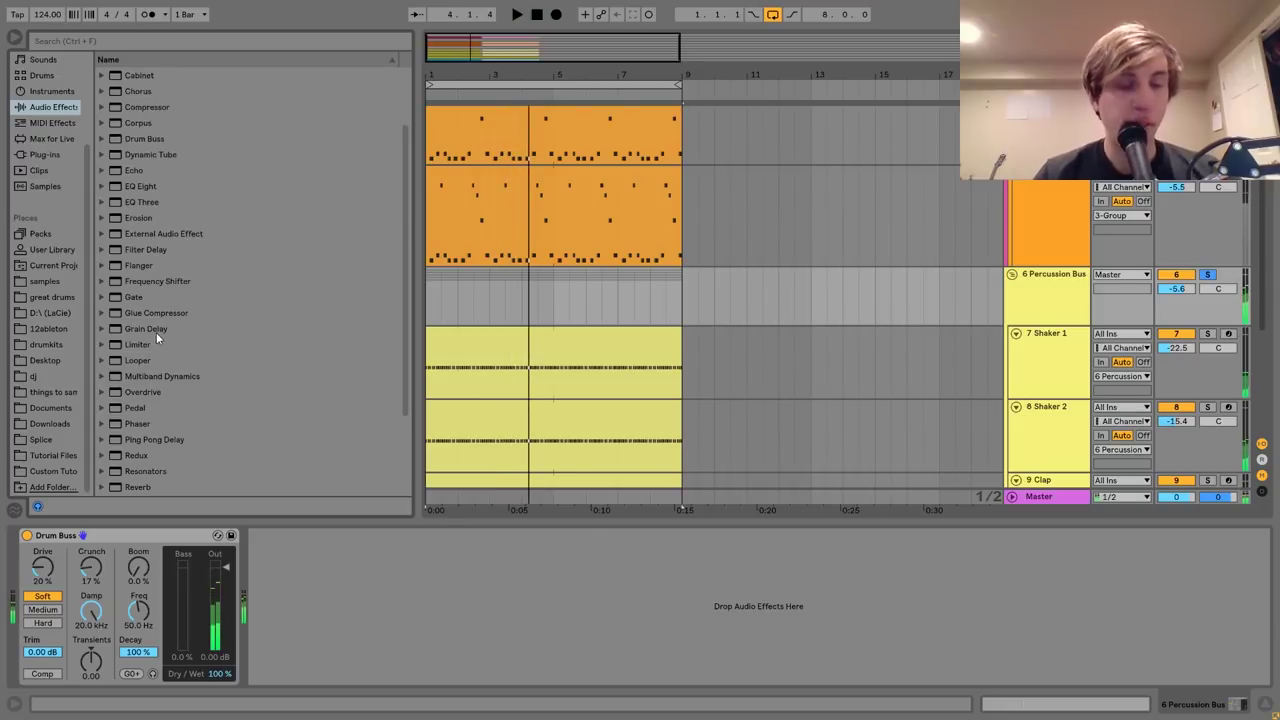
double_click(140, 111)
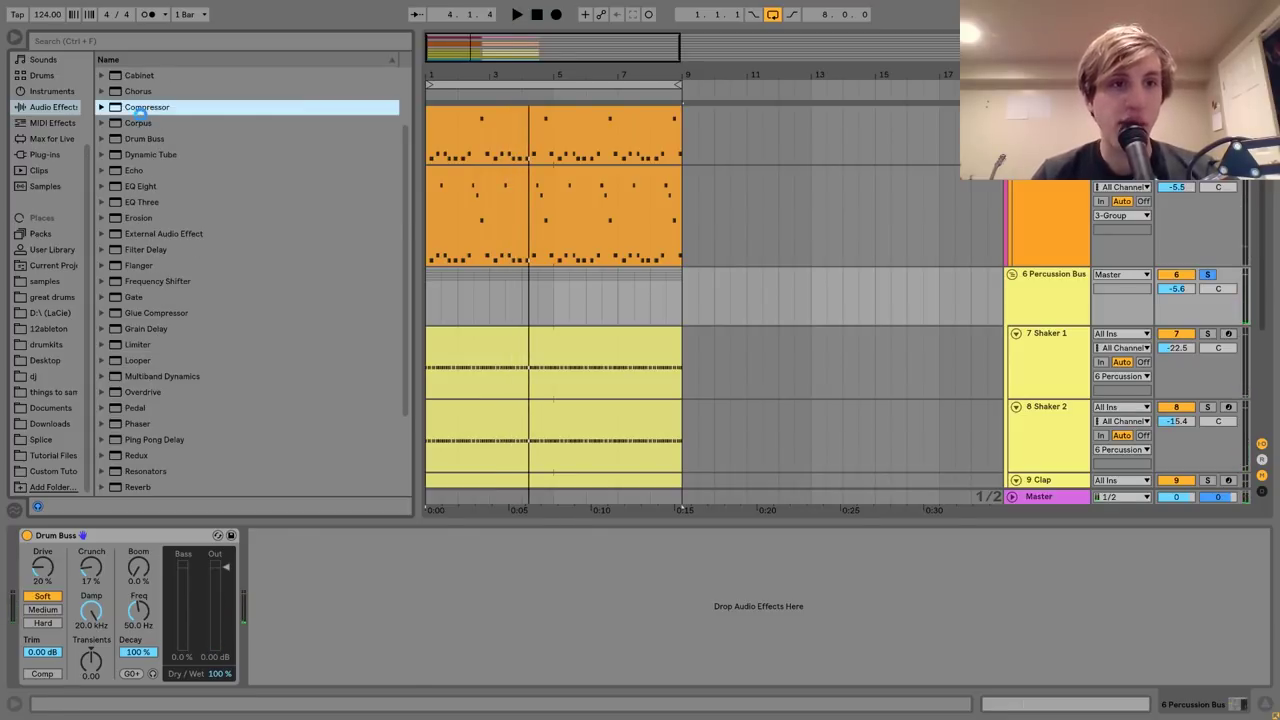
Check the Compressor settings on the Low End Bus and return to the Percussion Bus's devices.
scroll(857, 462, "up", 4)
left_click(1043, 133)
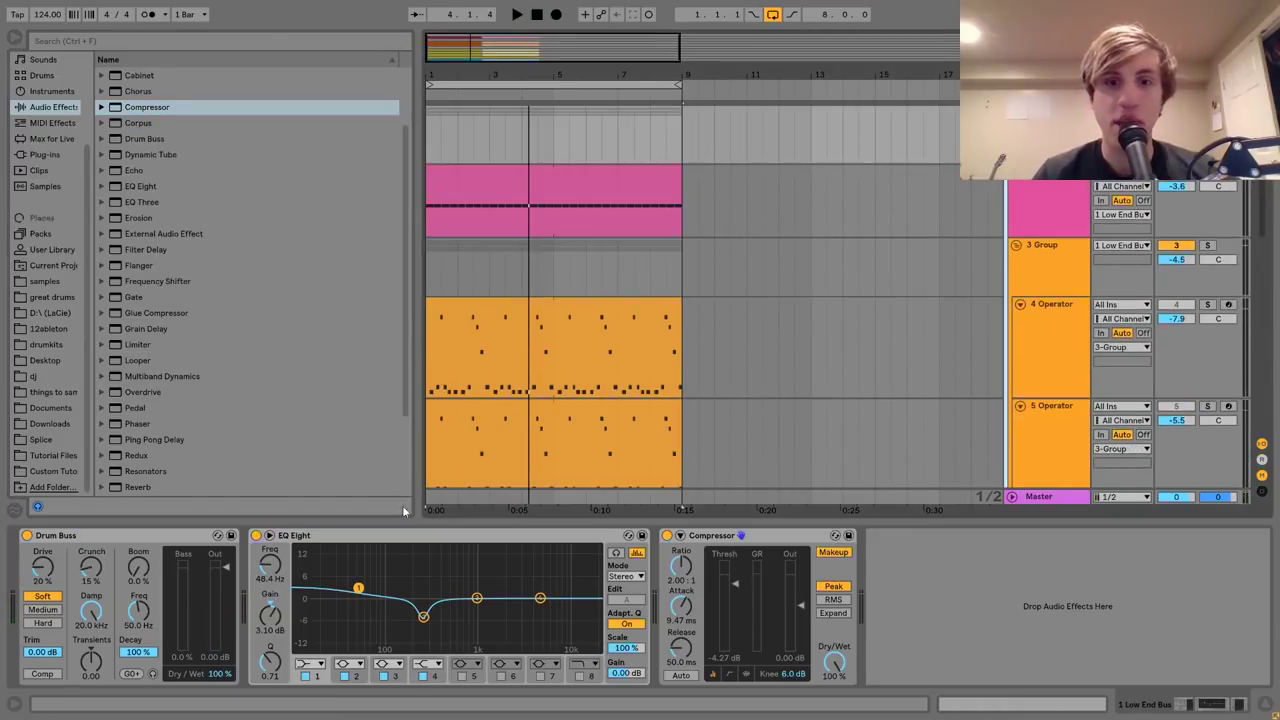
scroll(1172, 231, "down", 3)
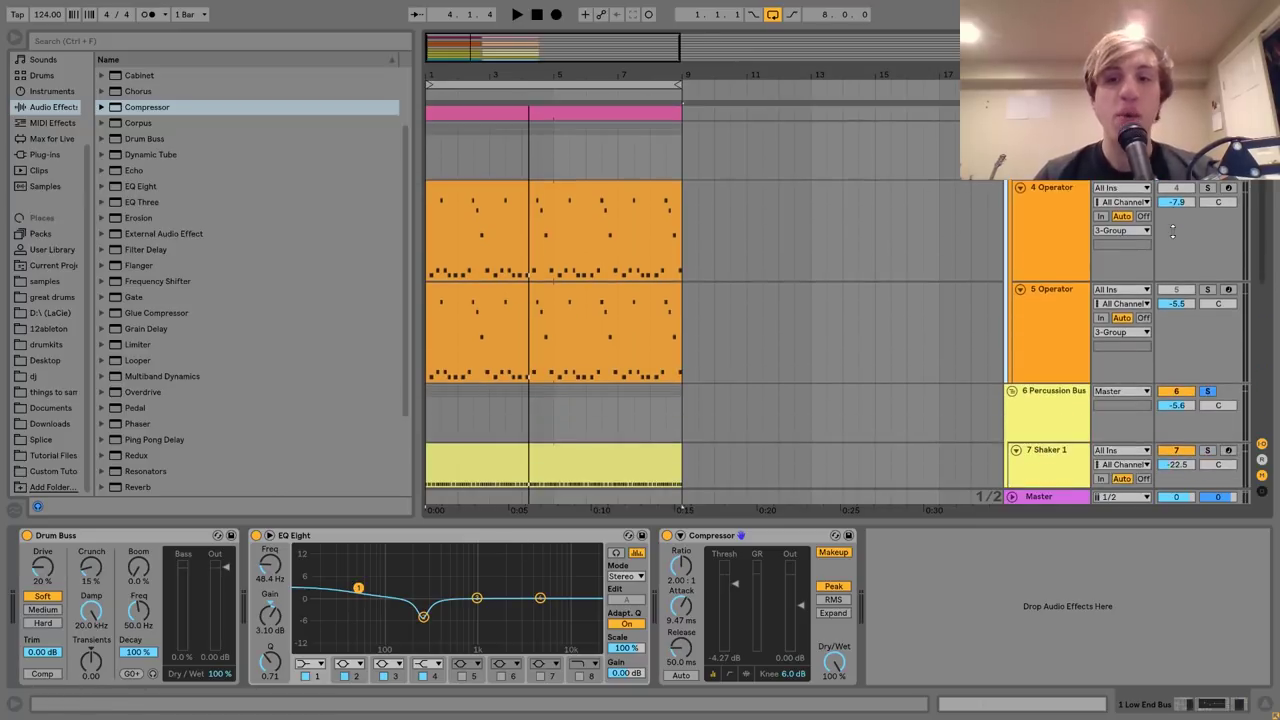
scroll(1172, 231, "down", 2)
scroll(1172, 231, "up", 3)
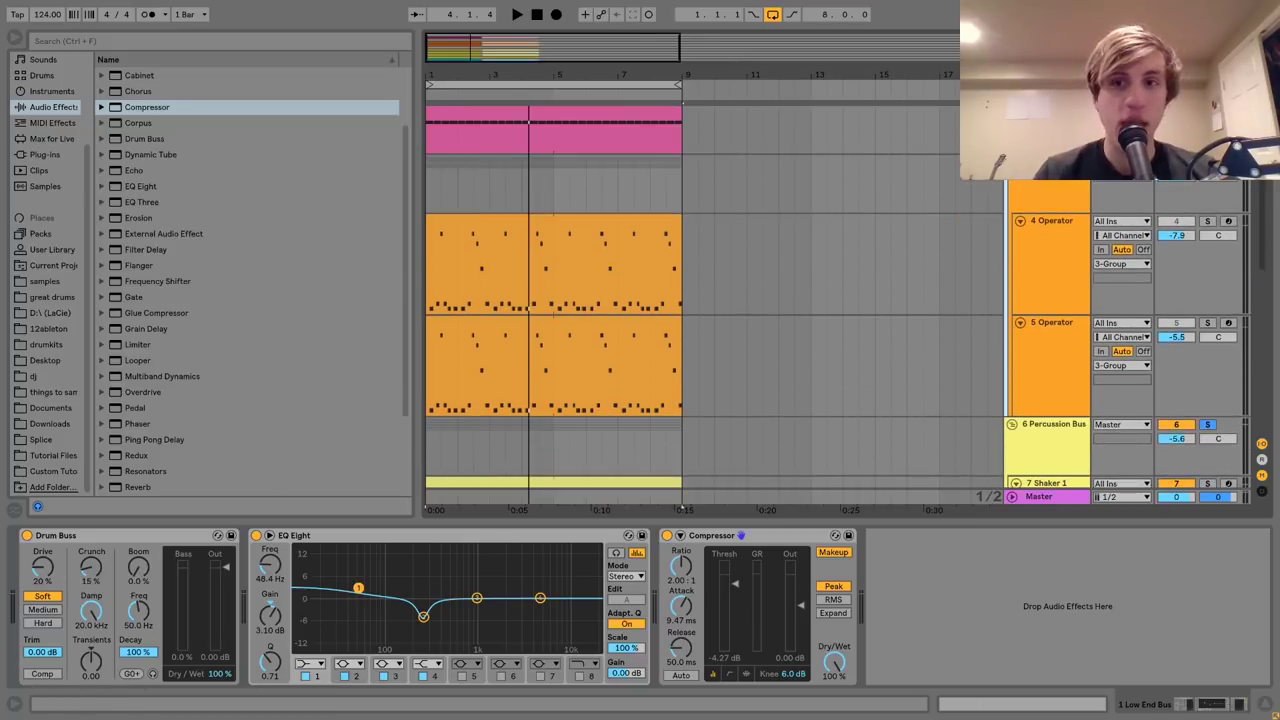
scroll(1172, 231, "down", 3)
left_click(1055, 196)
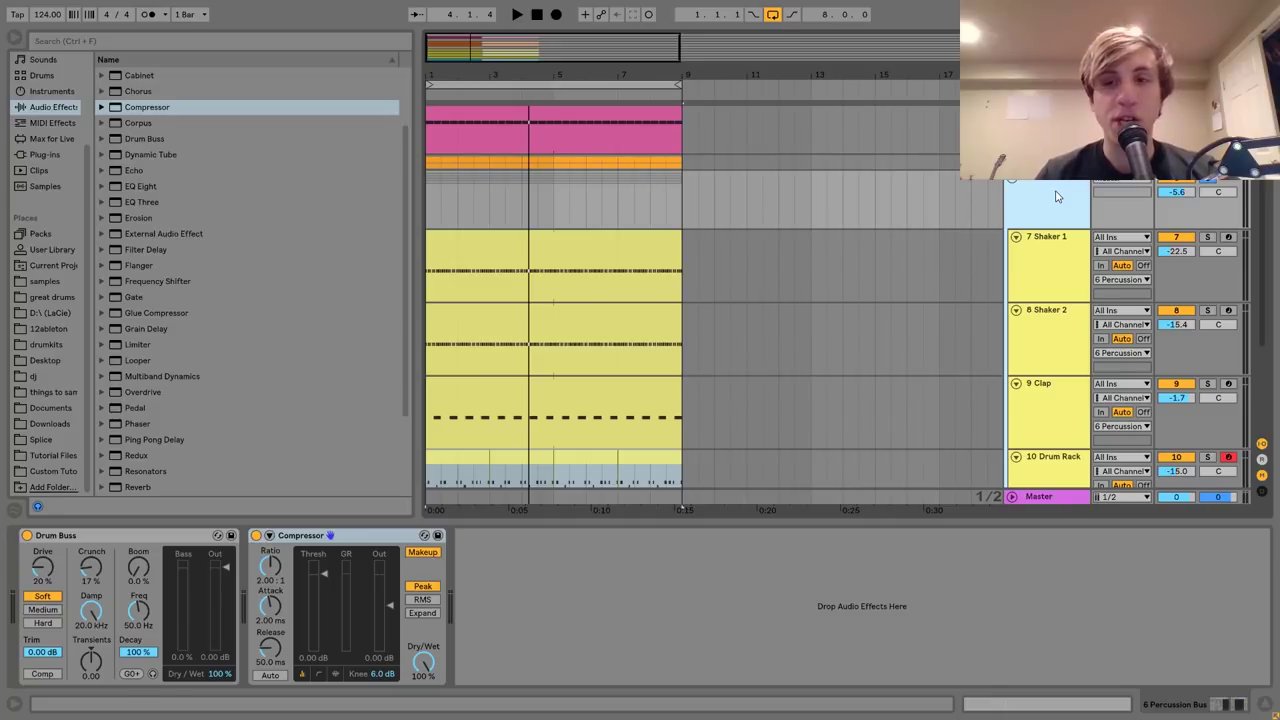
Set the Percussion Bus Compressor's threshold to -11.2 dB and its attack to 5.94 ms, and play the loop.
key("space")
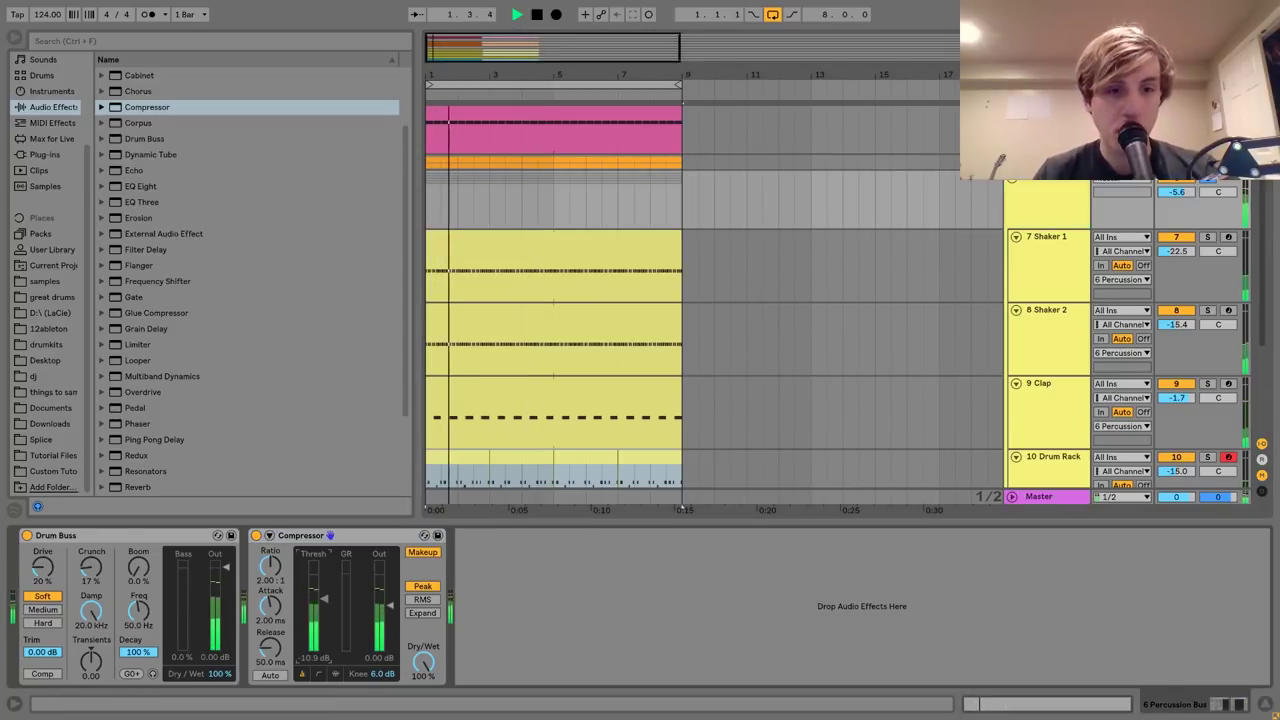
left_click_drag(313, 604, 270, 589)
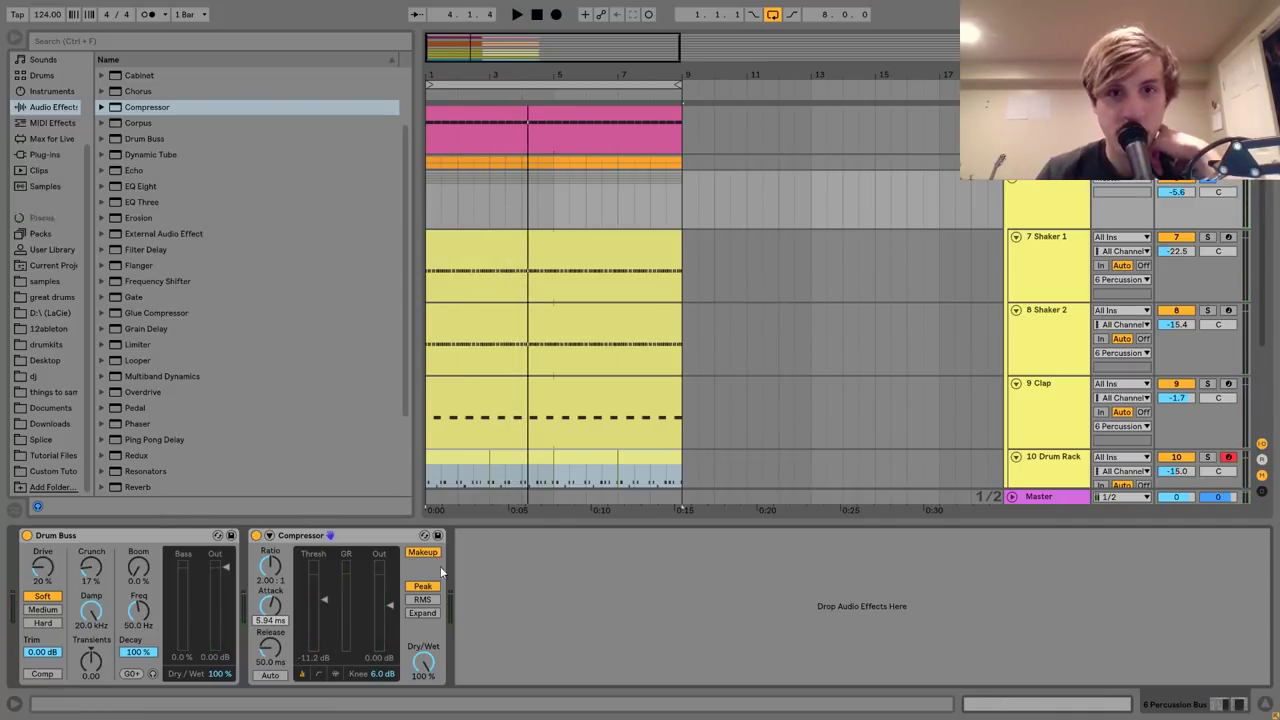
key("space")
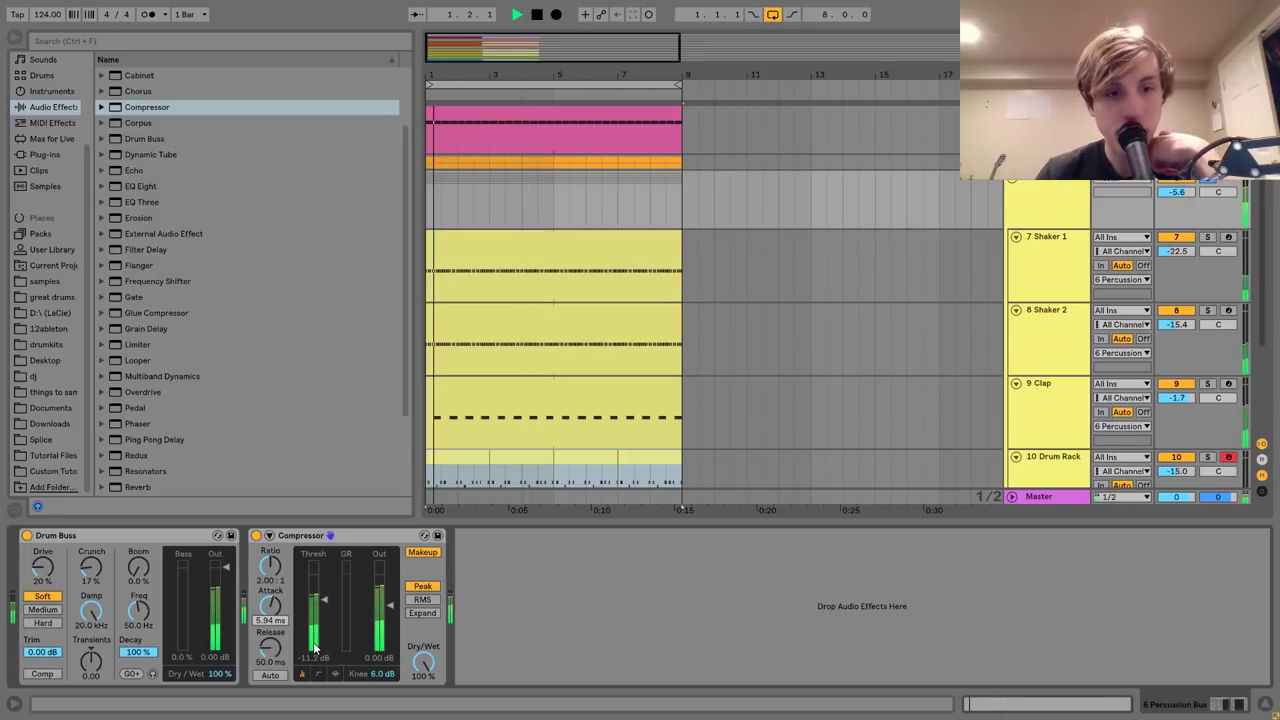
Compare the playing percussion loop with the Percussion Bus Compressor bypassed and active, leaving it switched on.
left_click(255, 536)
left_click(256, 536)
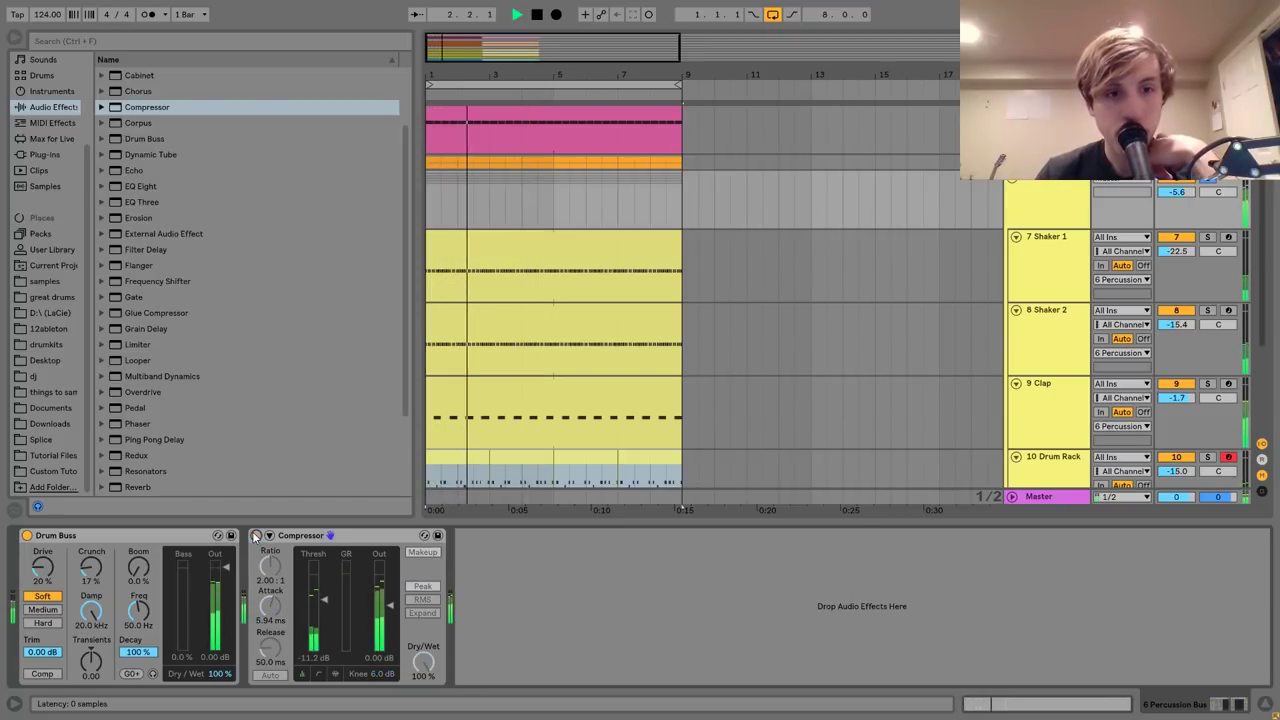
left_click(256, 537)
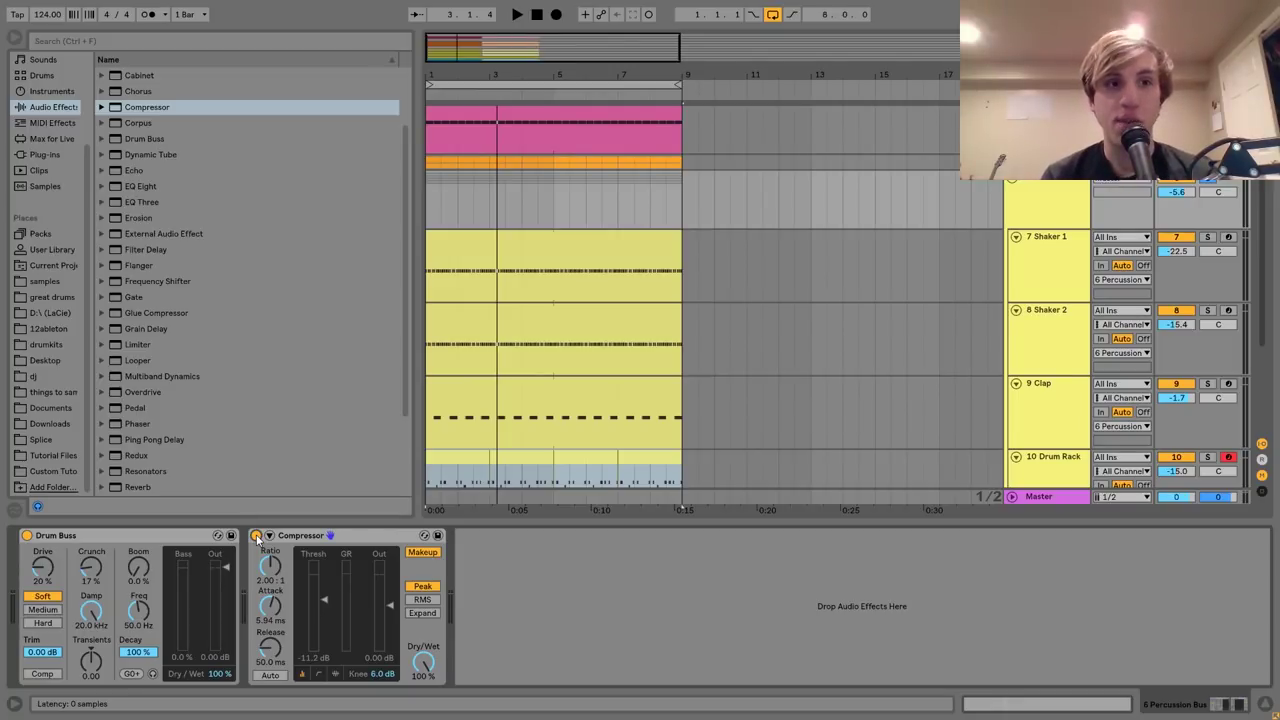
key("space")
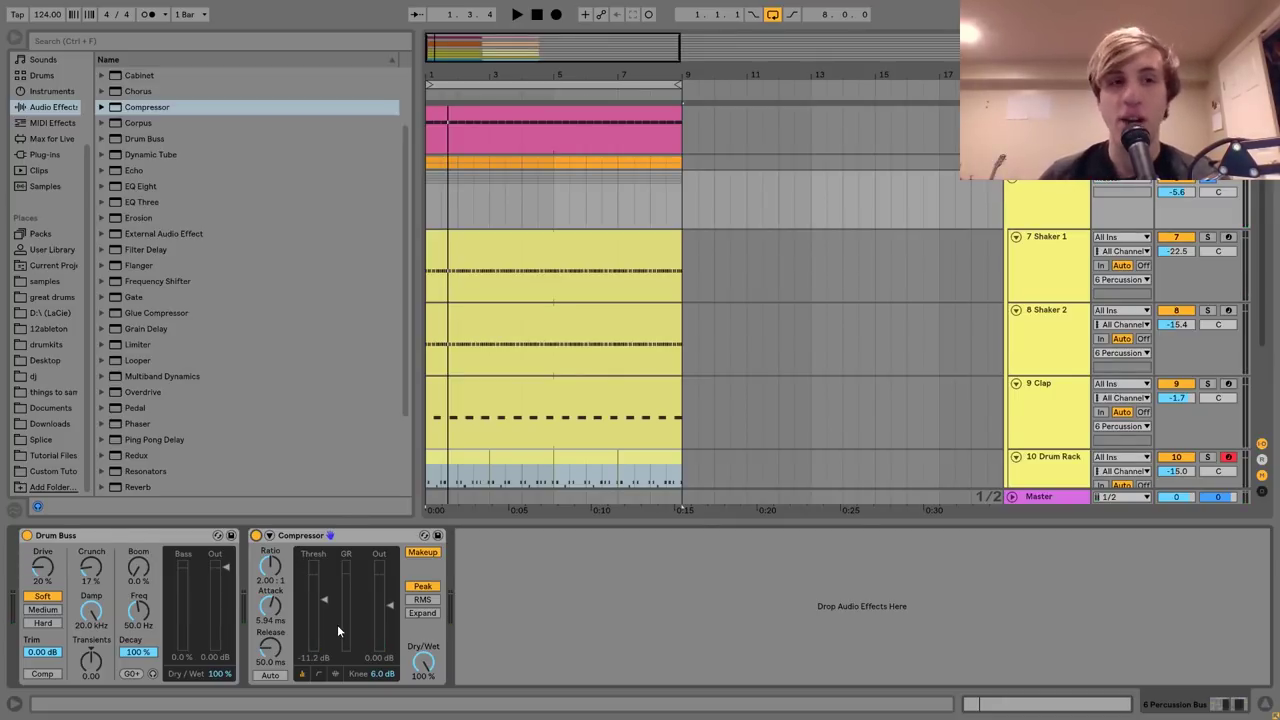
key("space")
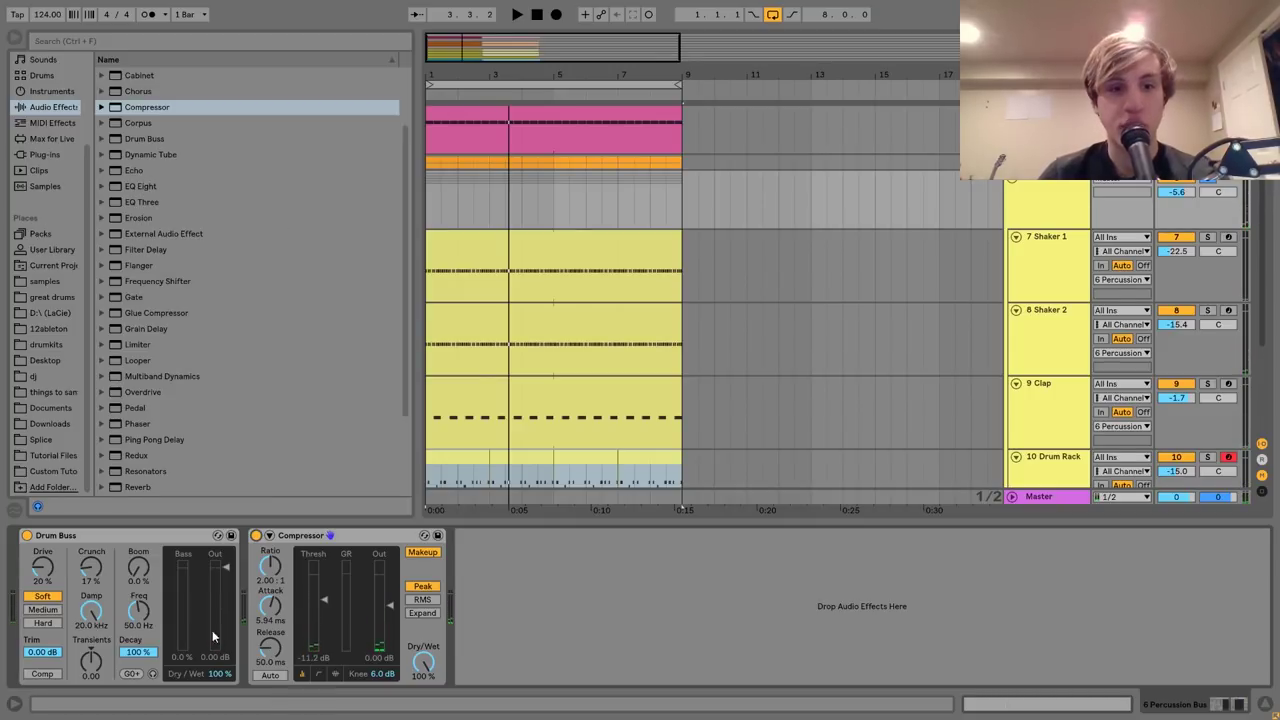
Add an EQ Eight after the Compressor and make band 1 a low cut at 177 Hz.
double_click(138, 188)
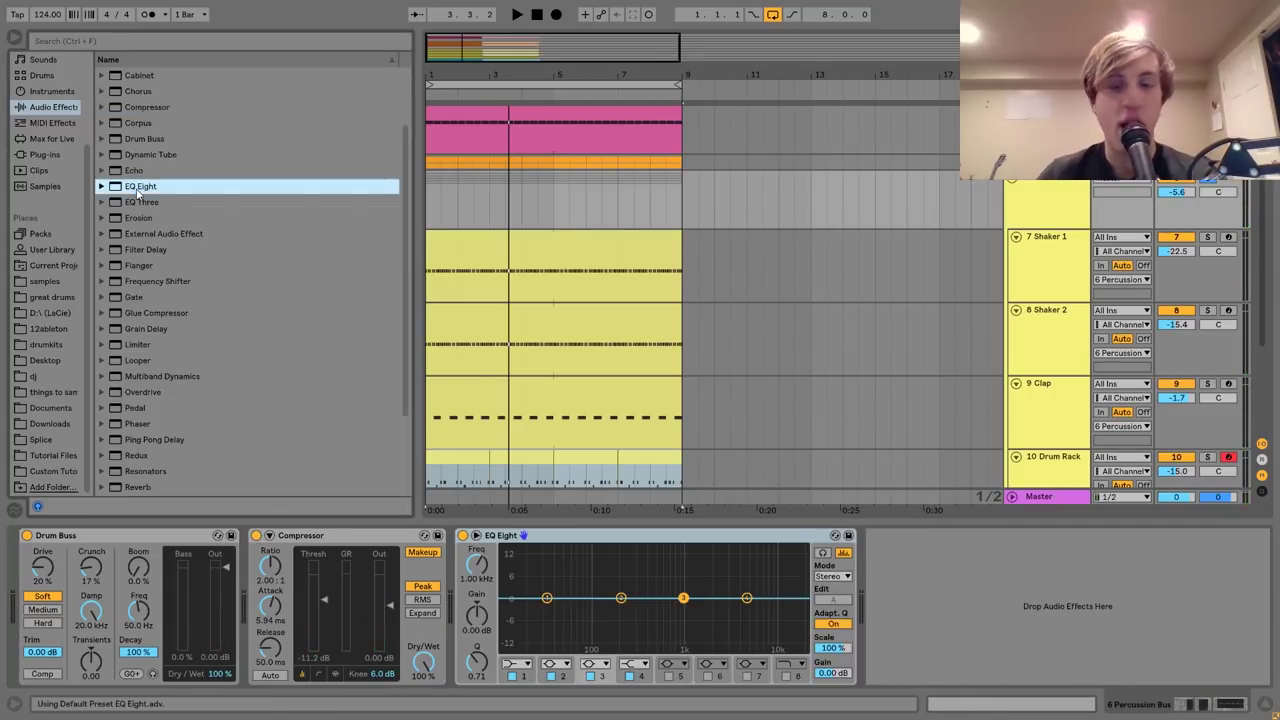
left_click(517, 665)
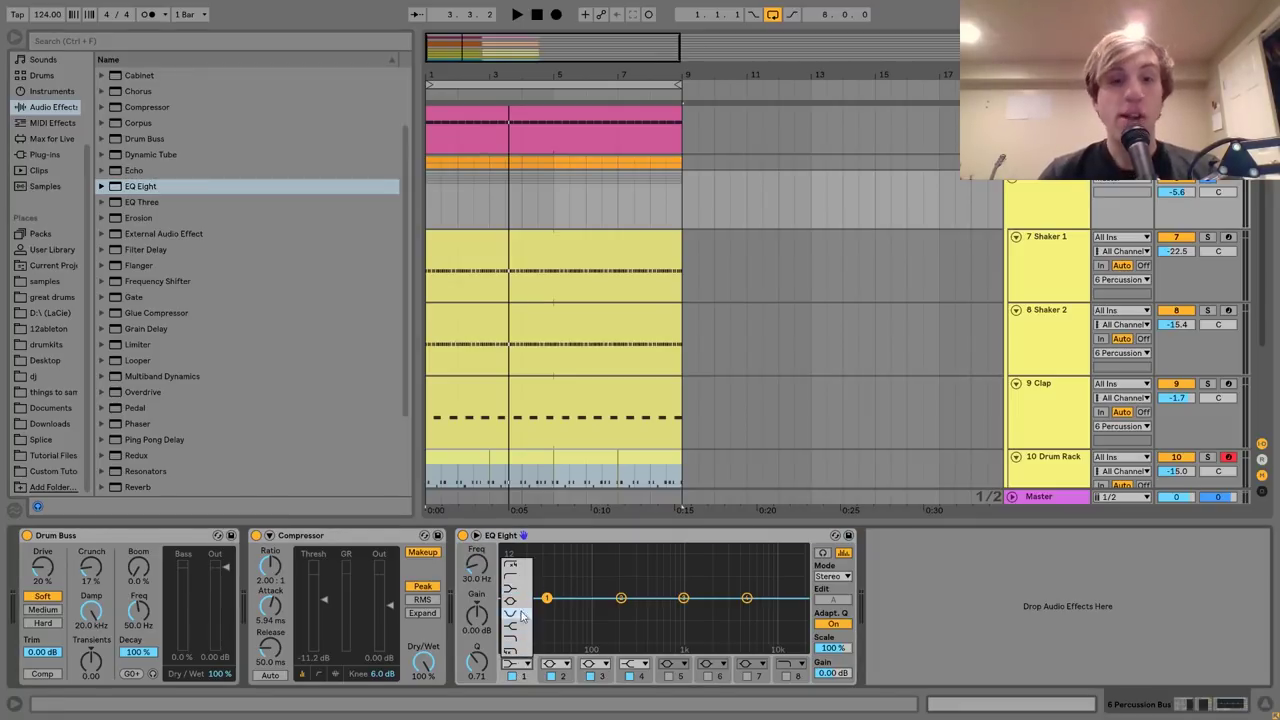
left_click(516, 582)
key("space")
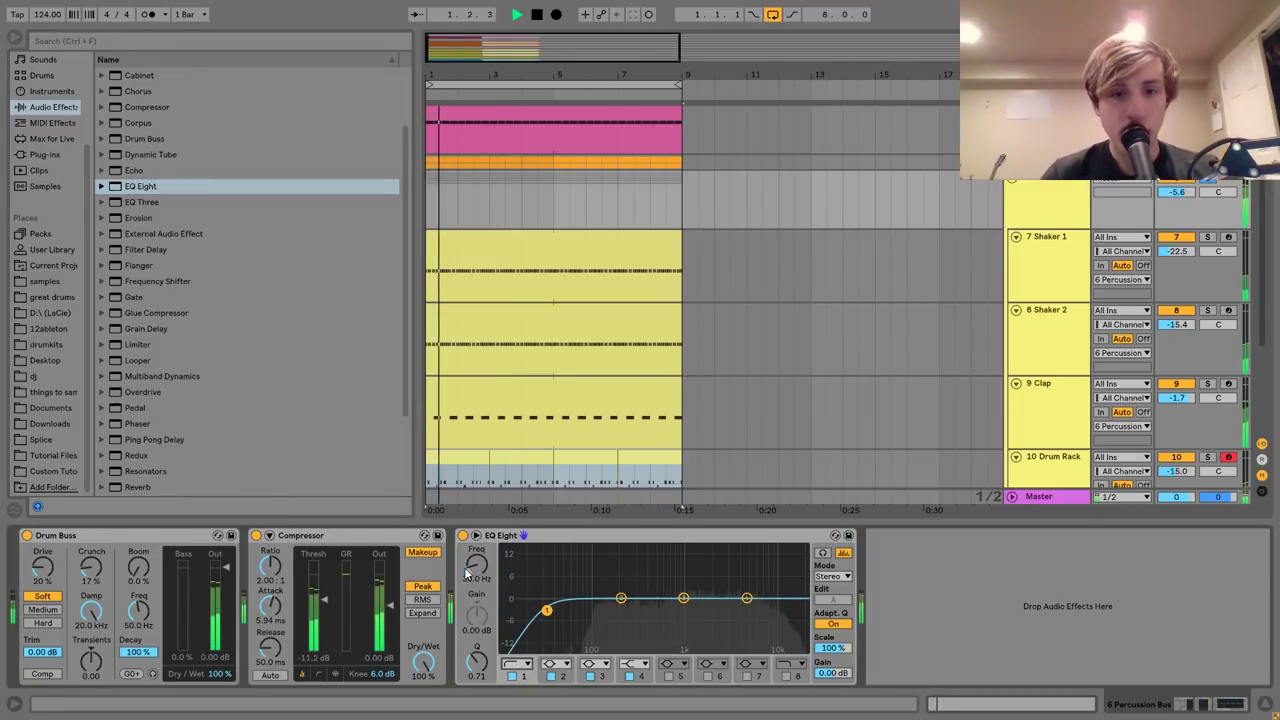
left_click_drag(550, 610, 616, 609)
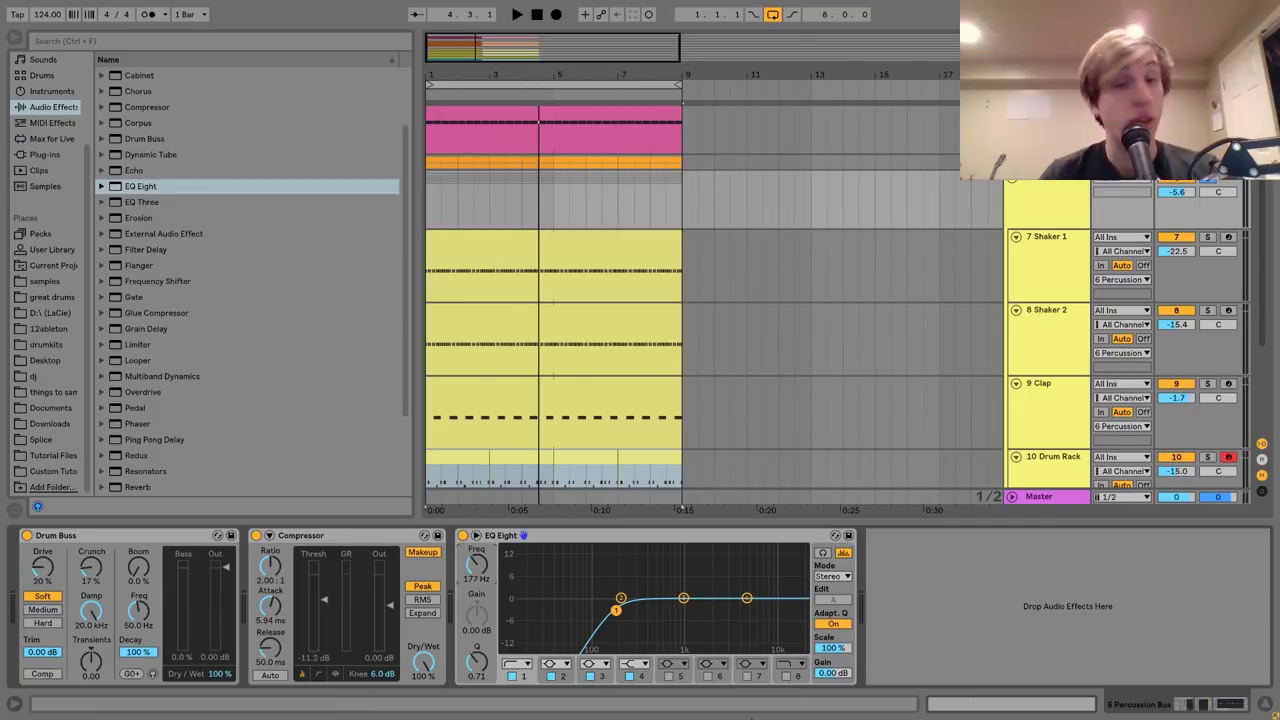
Boost the EQ Eight's high shelf on band 4 to 3.10 dB at 4.84 kHz while playing the loop.
key("space")
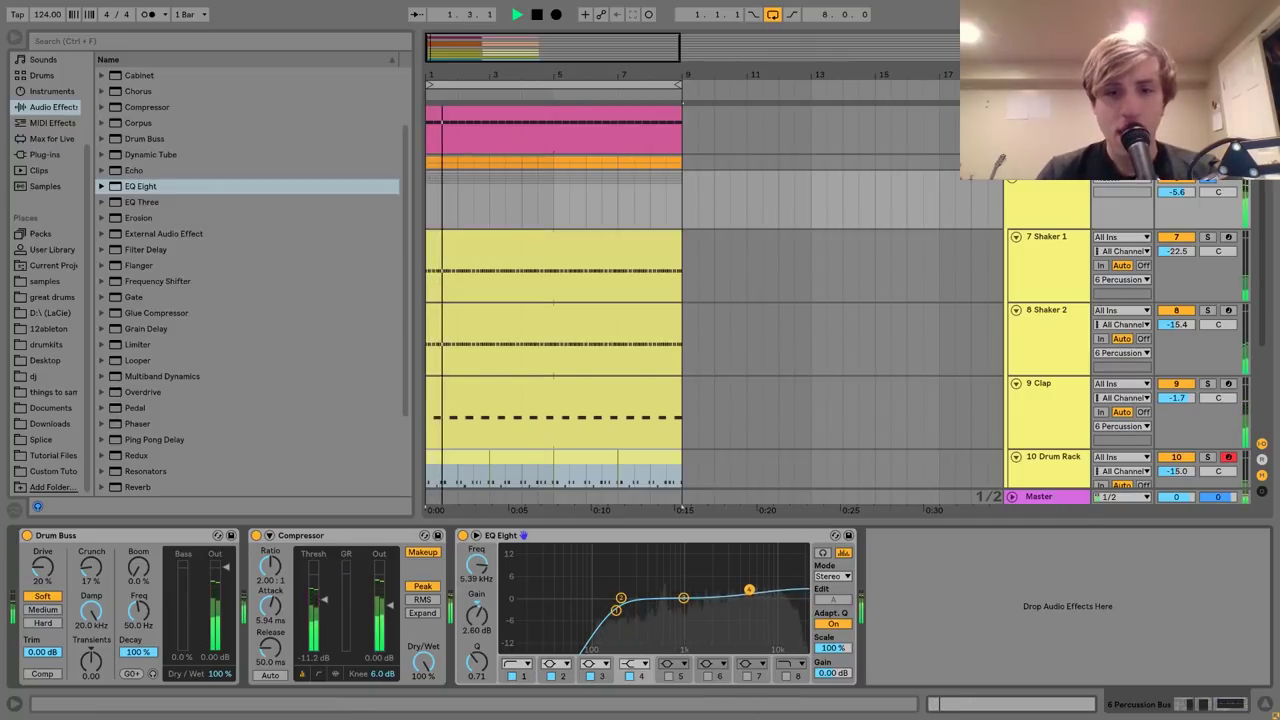
left_click_drag(748, 598, 745, 585)
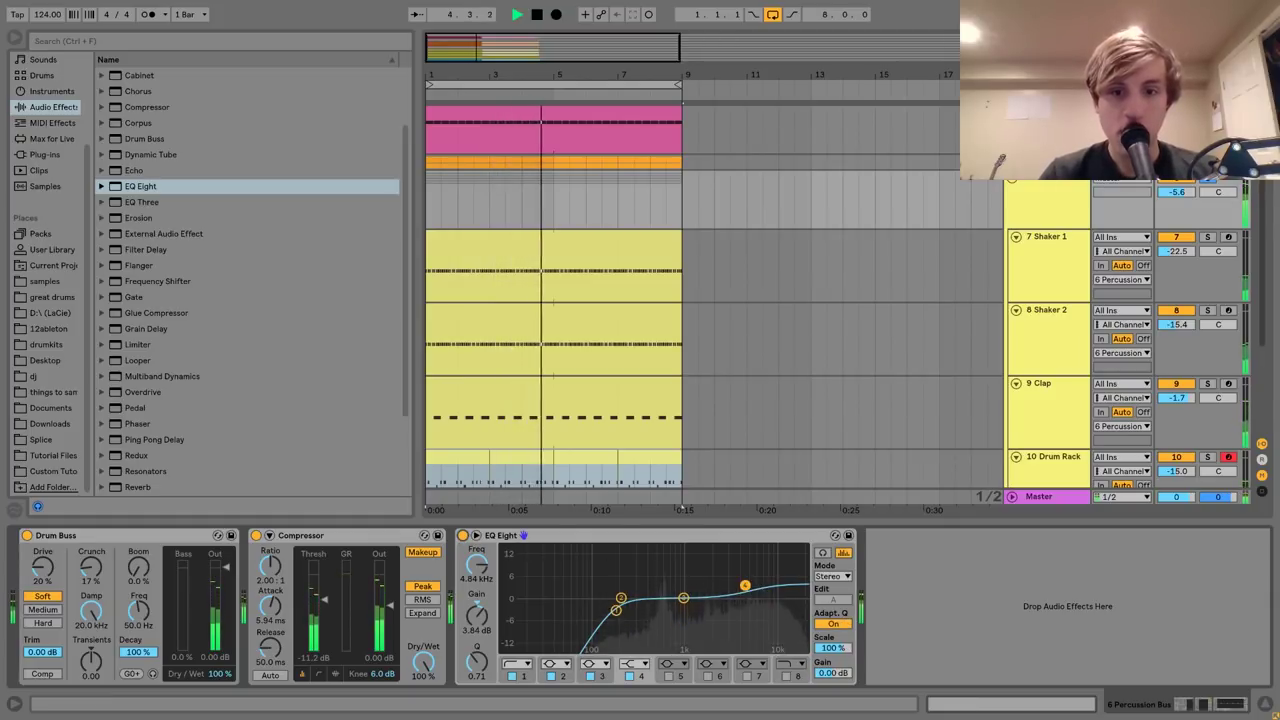
left_click_drag(745, 585, 745, 588)
key("space")
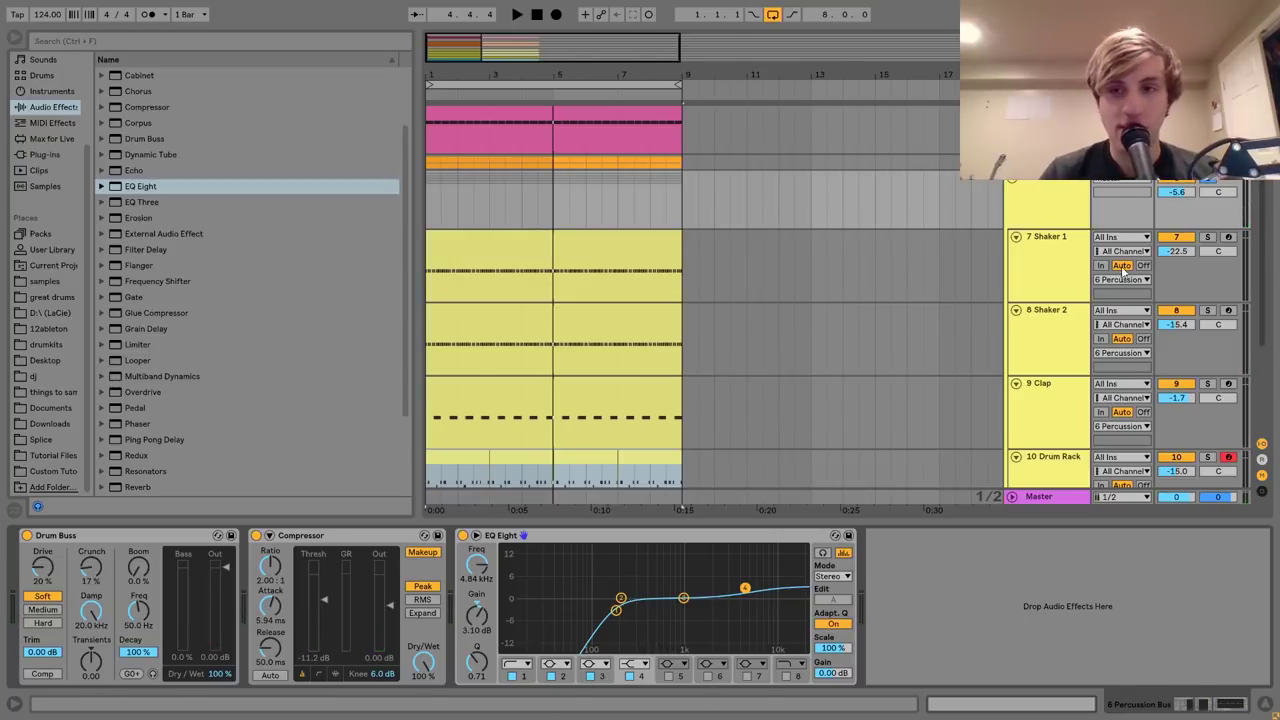
Play the loop and lower the Percussion Bus volume to -7.6 dB.
key("space")
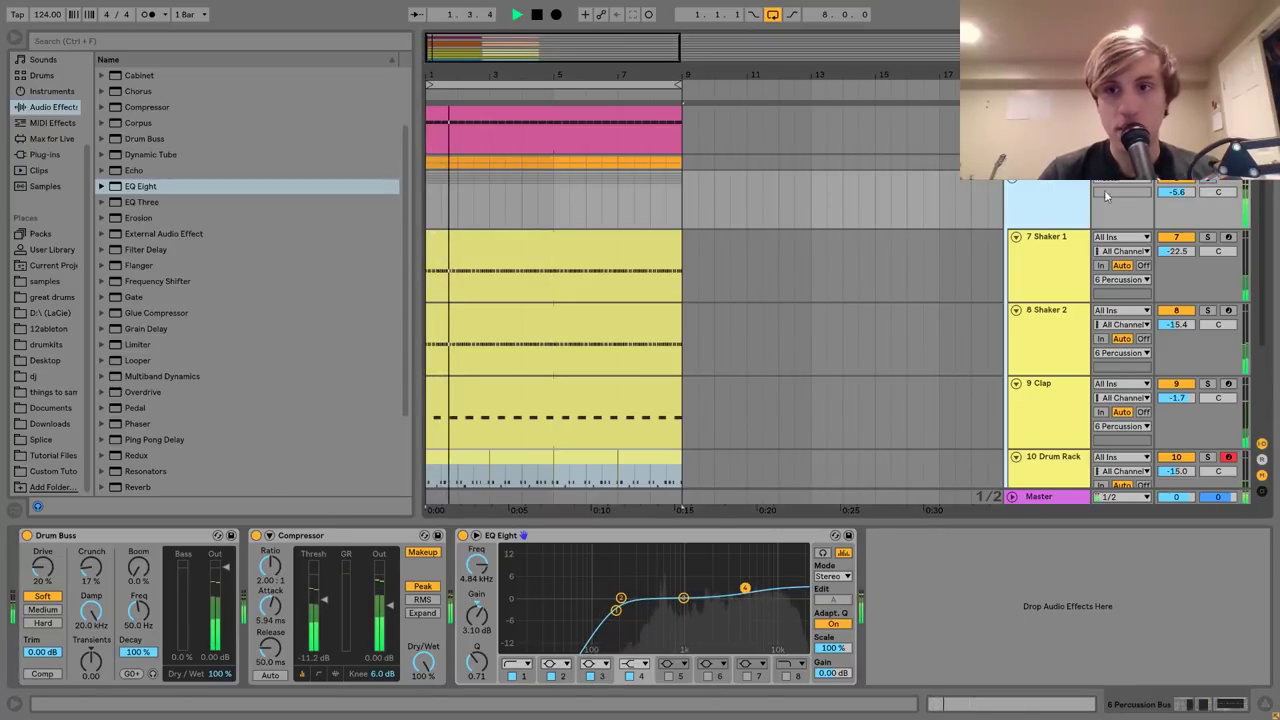
left_click_drag(1168, 194, 1168, 204)
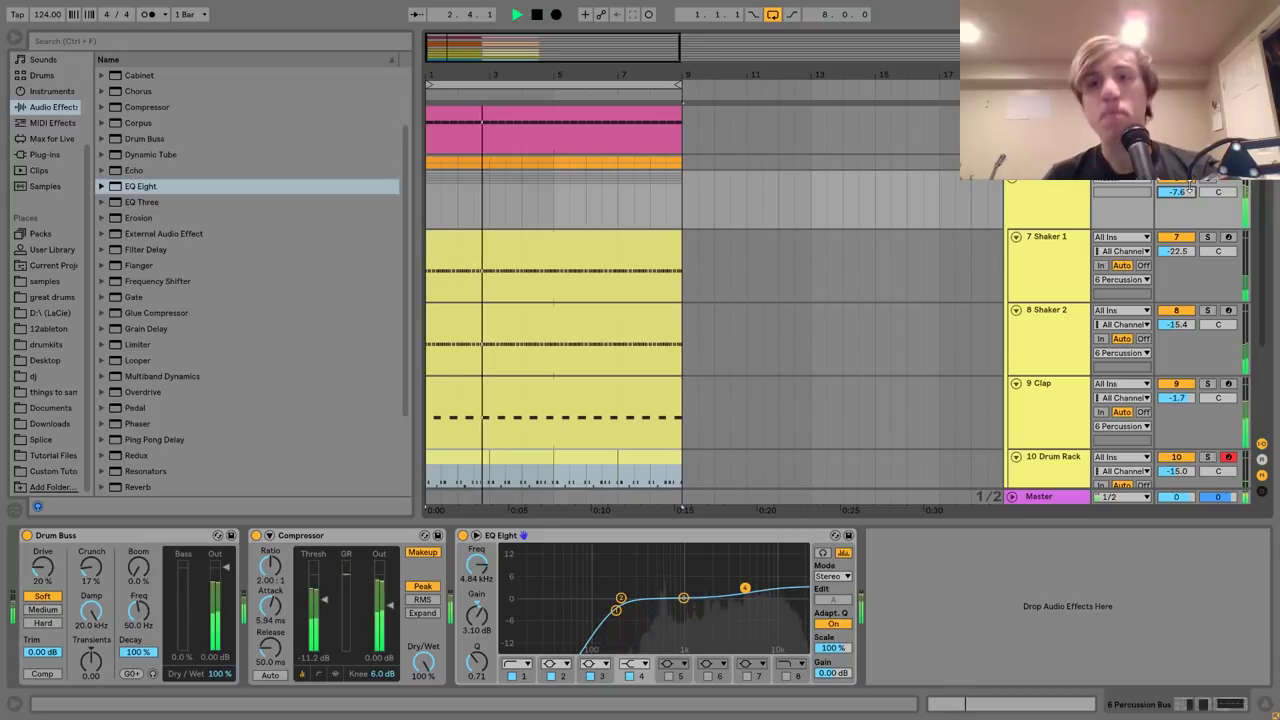
left_click(1027, 184)
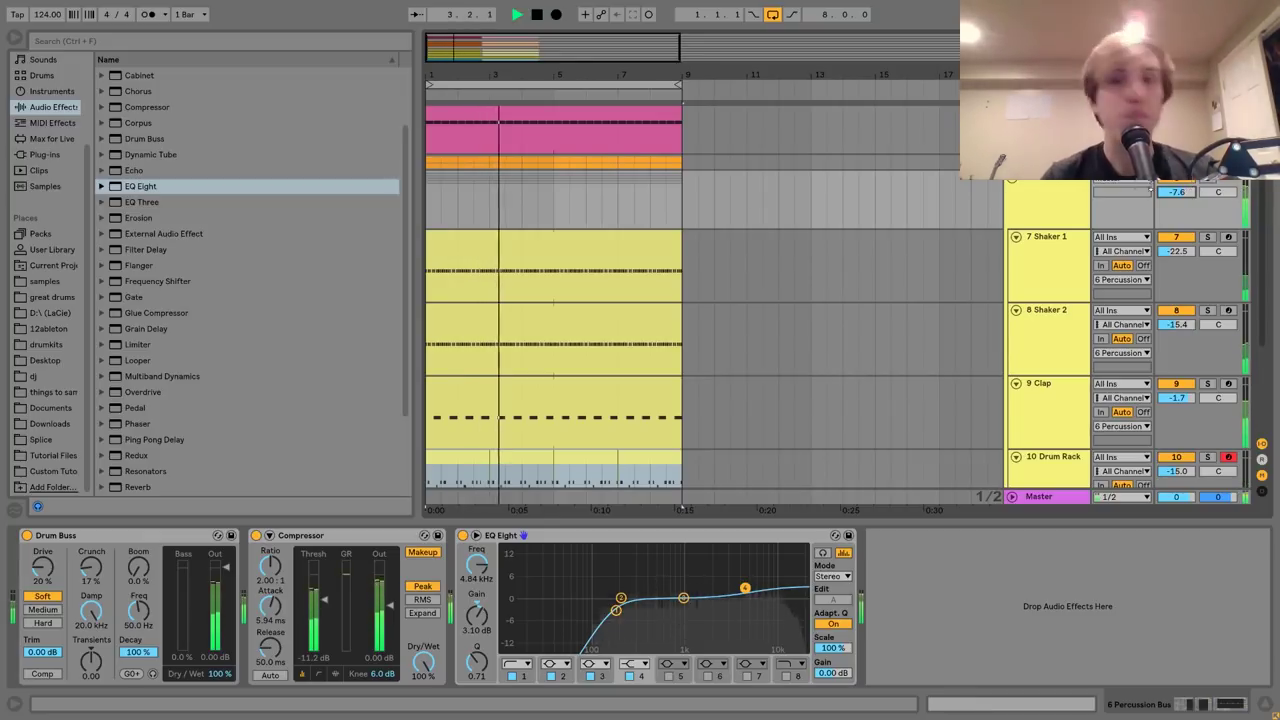
Fold the Percussion Bus and Low End Bus groups in the arrangement and stop playback.
left_click(1013, 177)
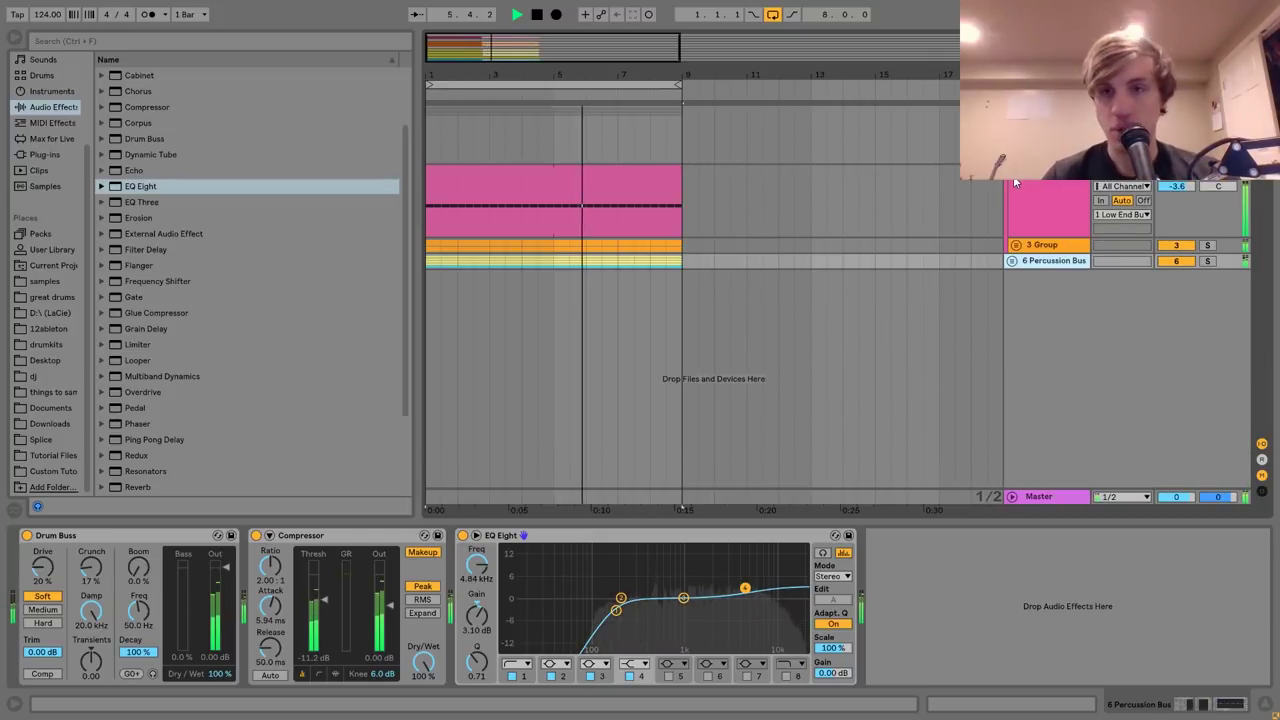
left_click(1013, 113)
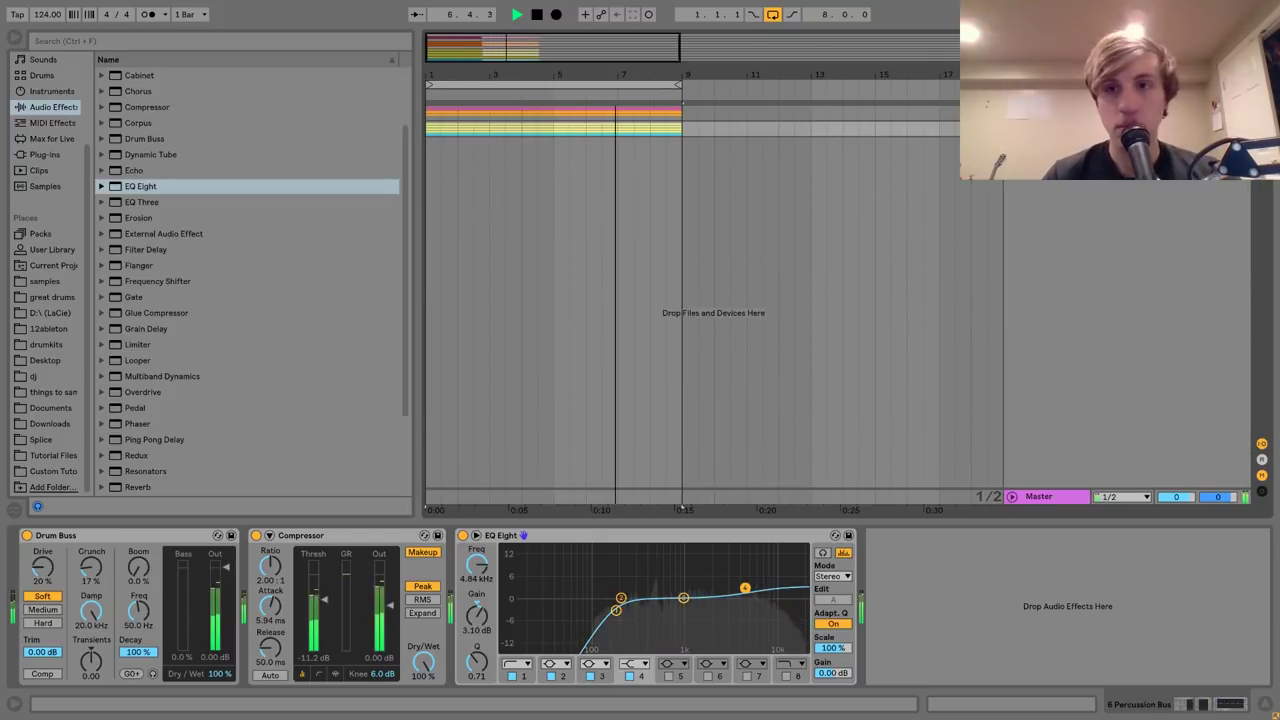
key("space")
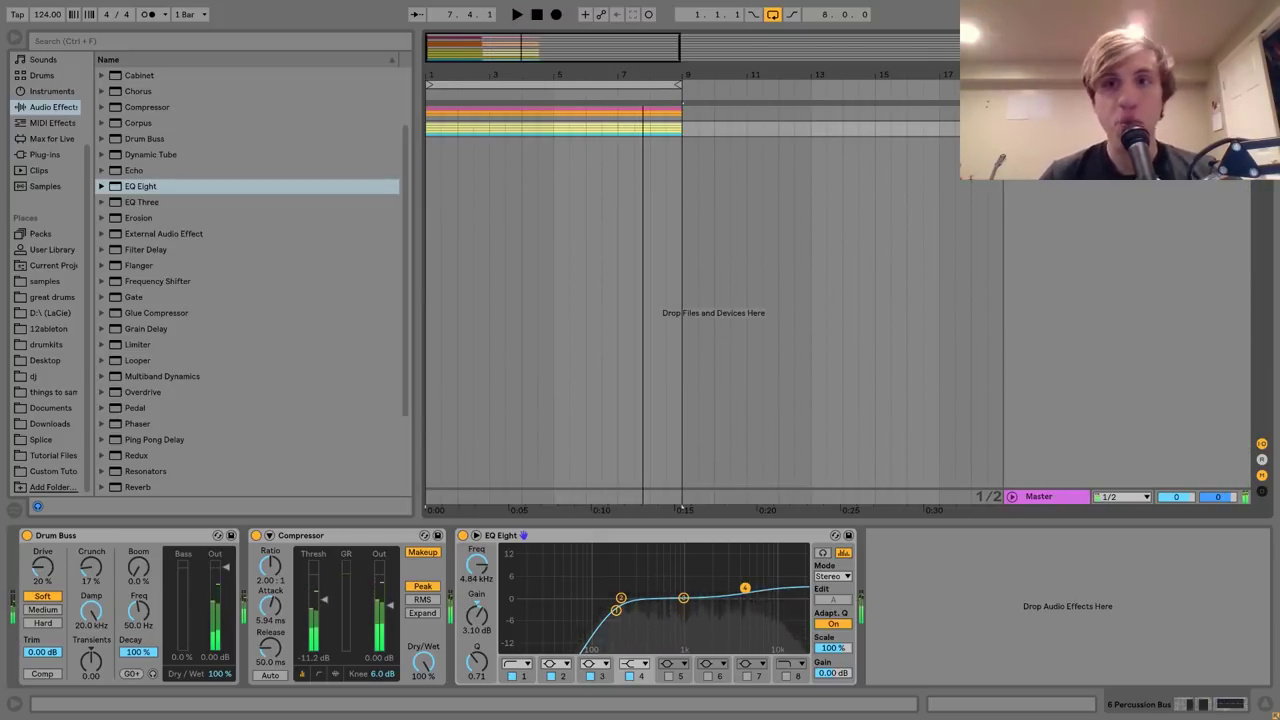
Insert a new audio track and record a take on it starting at bar 9.
left_click(687, 128)
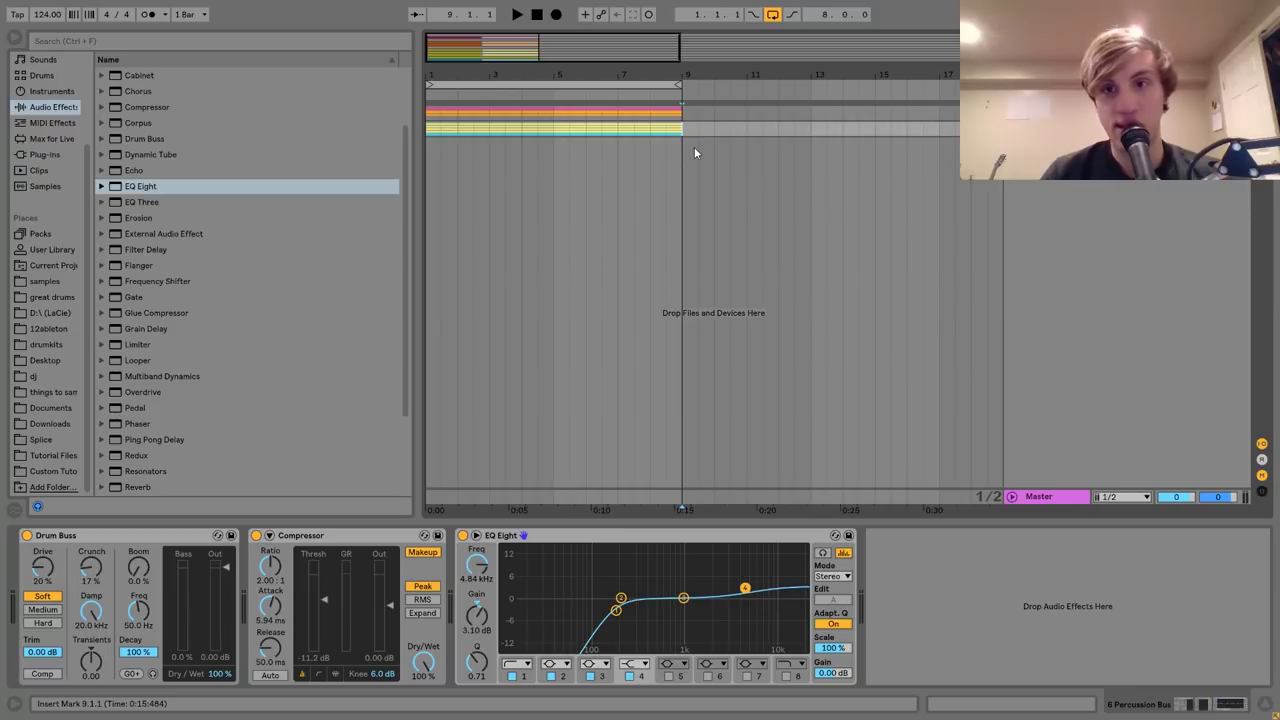
key("ctrl+t")
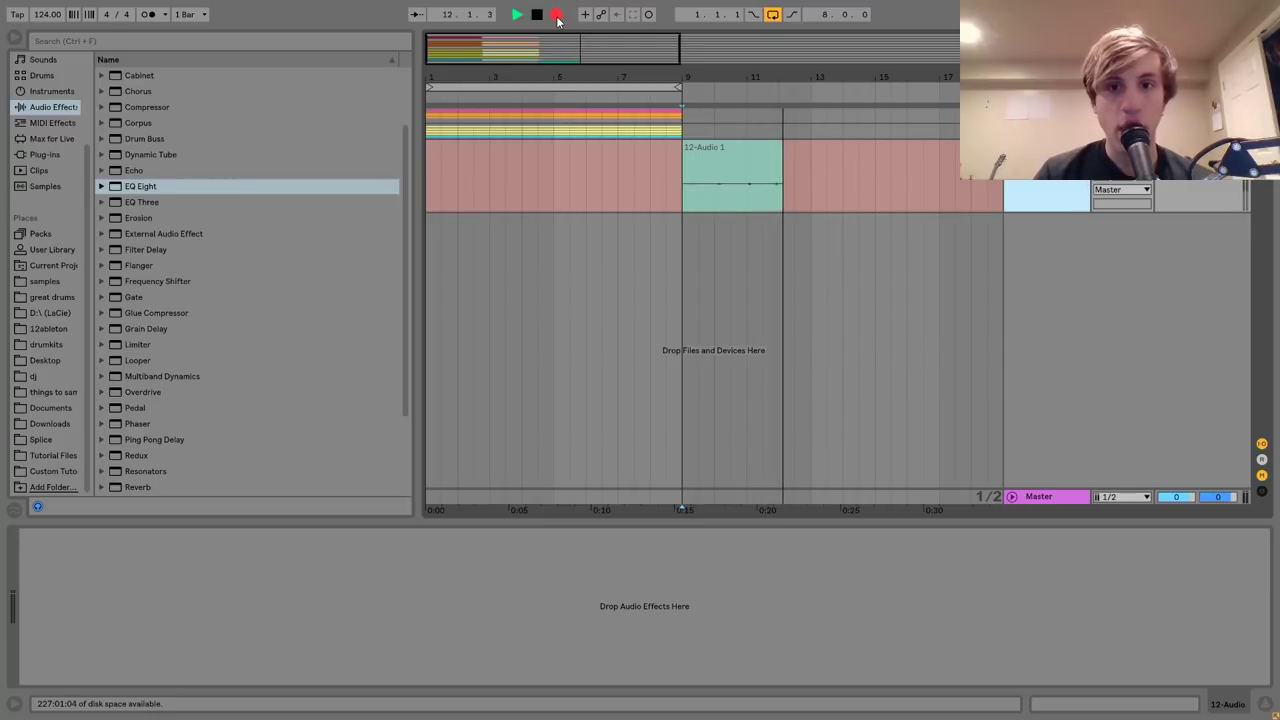
key("space")
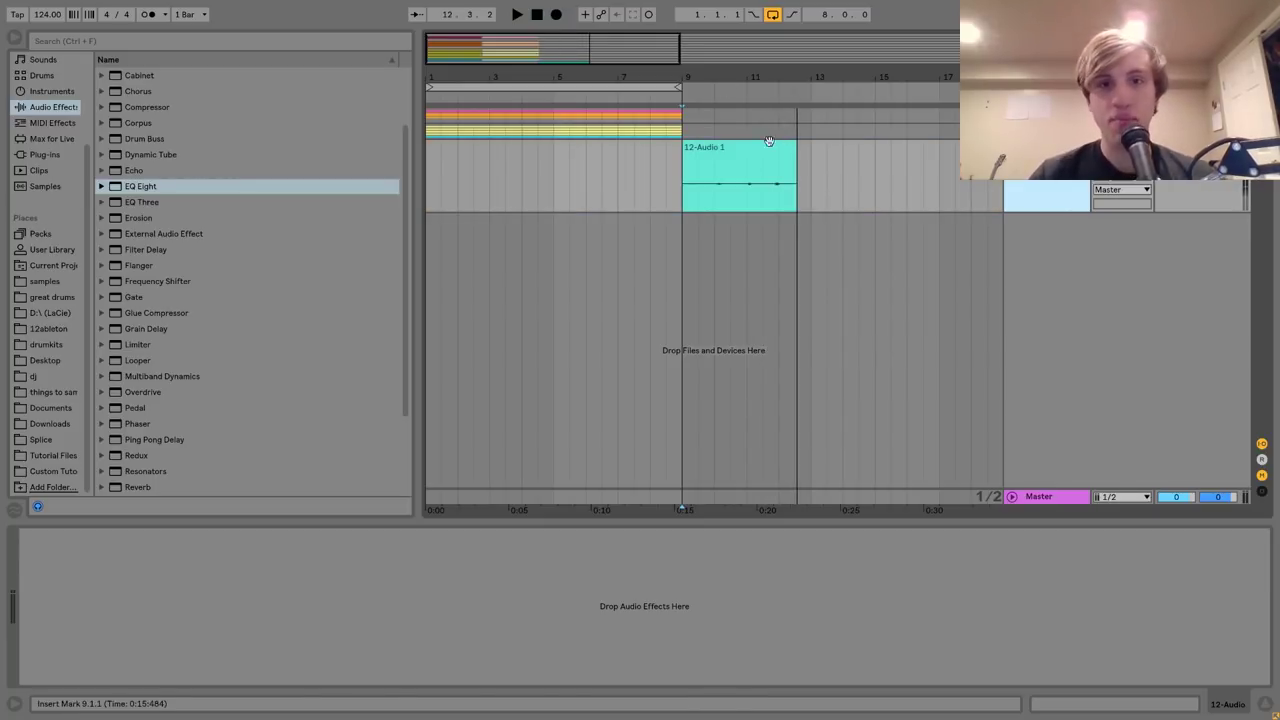
Play back the recorded clip on the new audio track to check the take.
left_click(724, 147)
key("space")
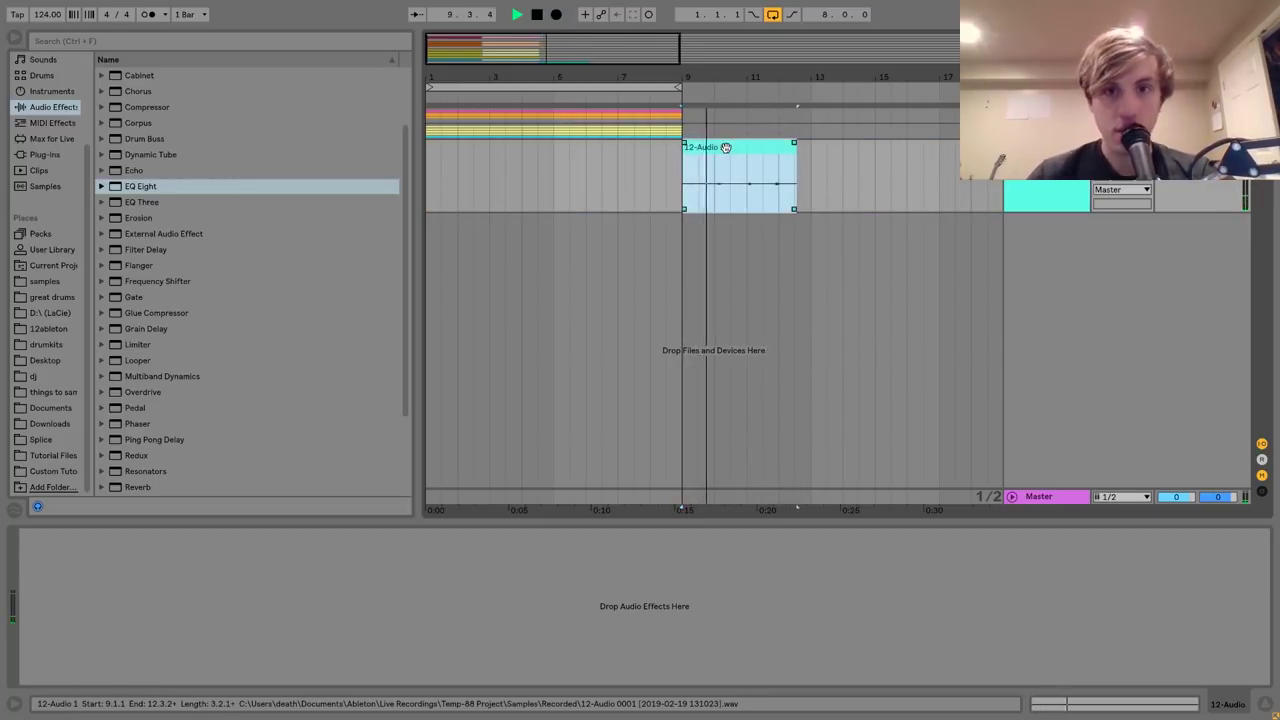
key("space")
Record a second short take from bar 9 over the beginning of the existing clip.
left_click(679, 199)
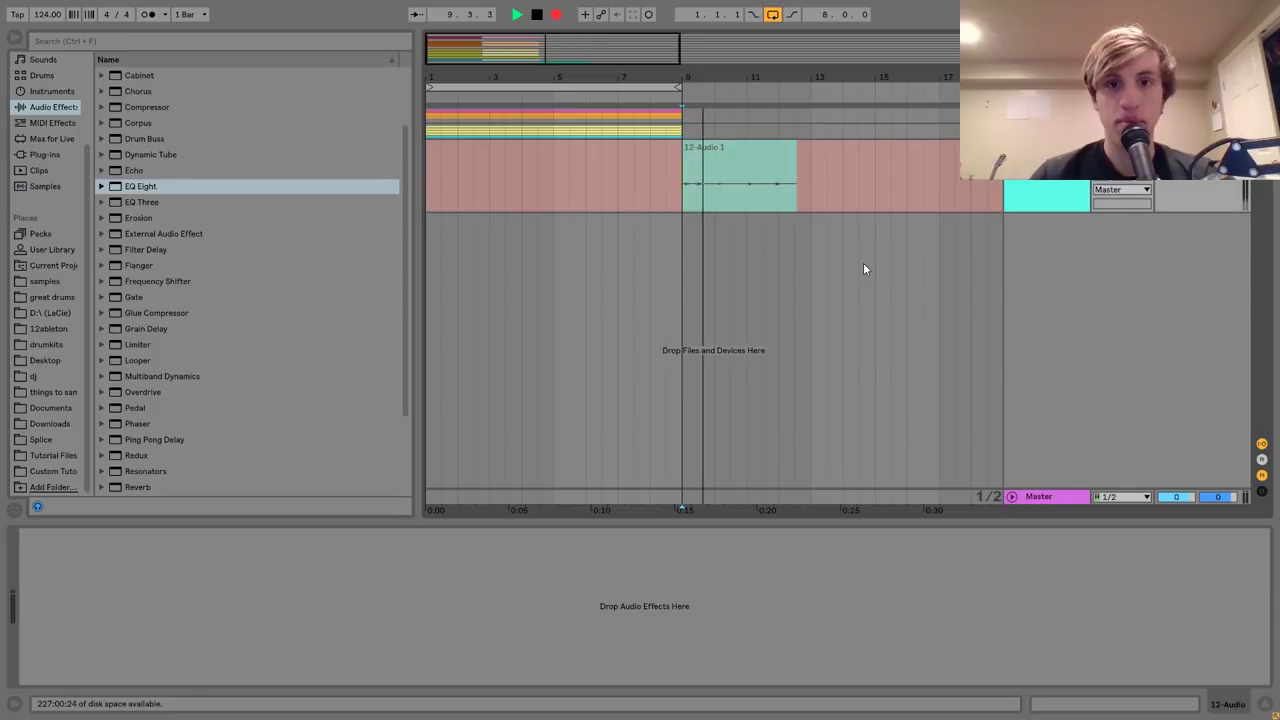
key("space")
left_click_drag(690, 68, 634, 80)
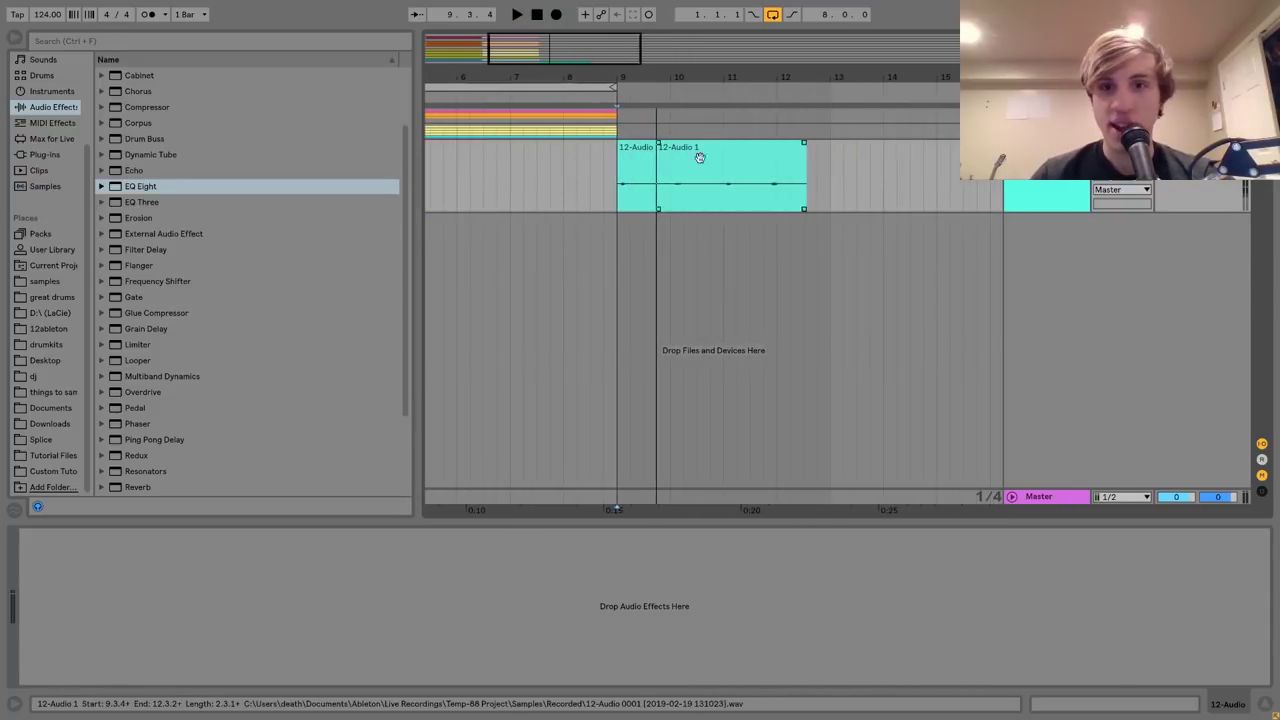
Insert a new MIDI track below the recordings and load an empty Drum Rack on it.
key("ctrl+shift+t")
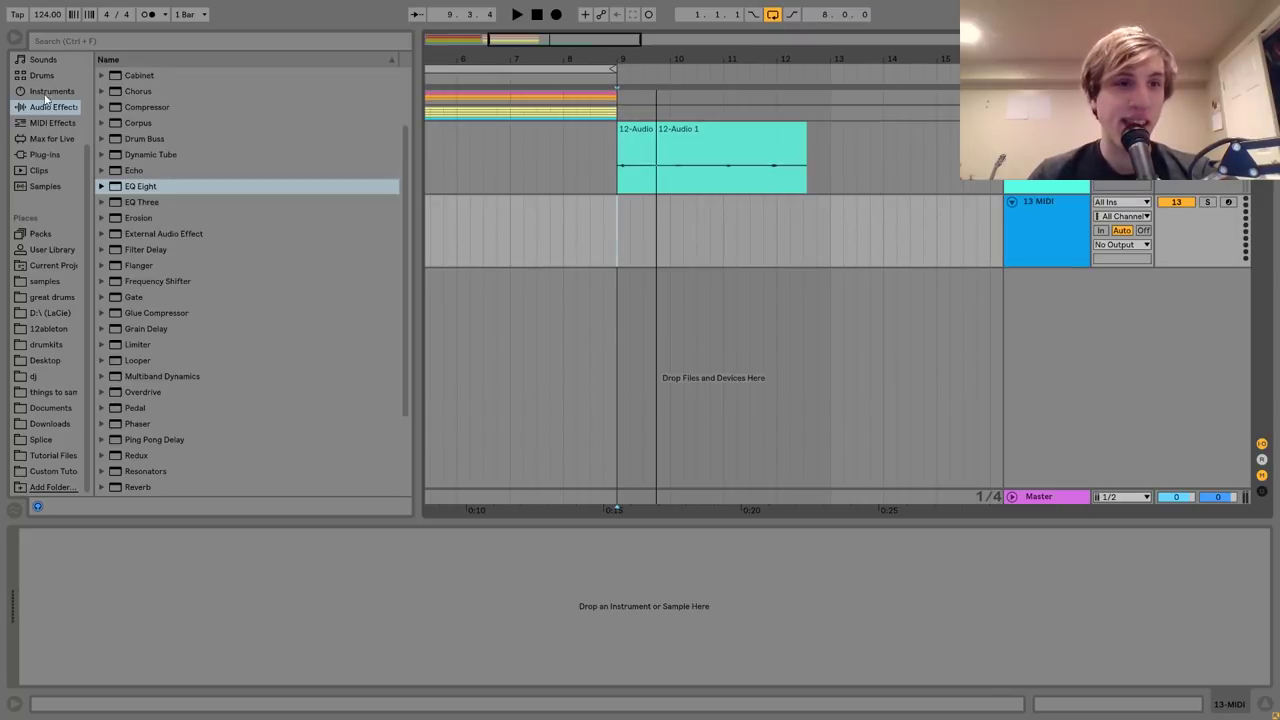
left_click(41, 75)
double_click(145, 90)
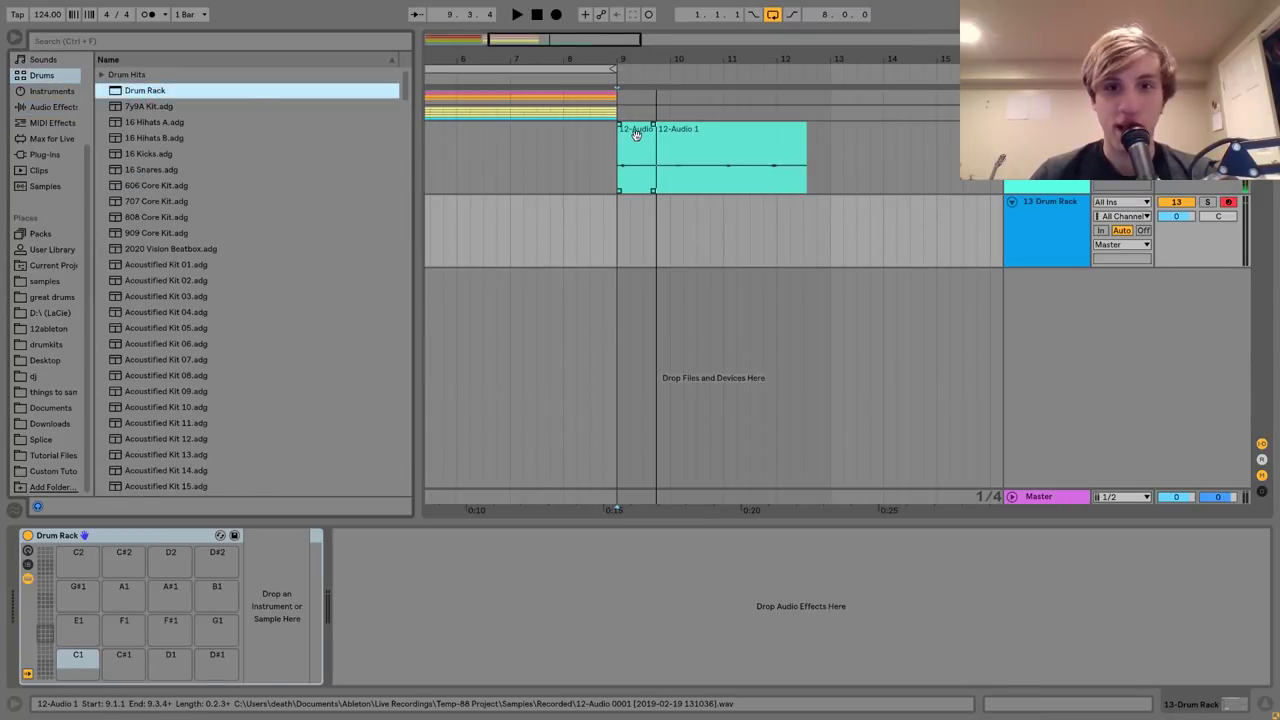
Load the short recorded clip onto pad C1, trim its start to the sound's onset, and audition the pad.
left_click_drag(636, 135, 84, 668)
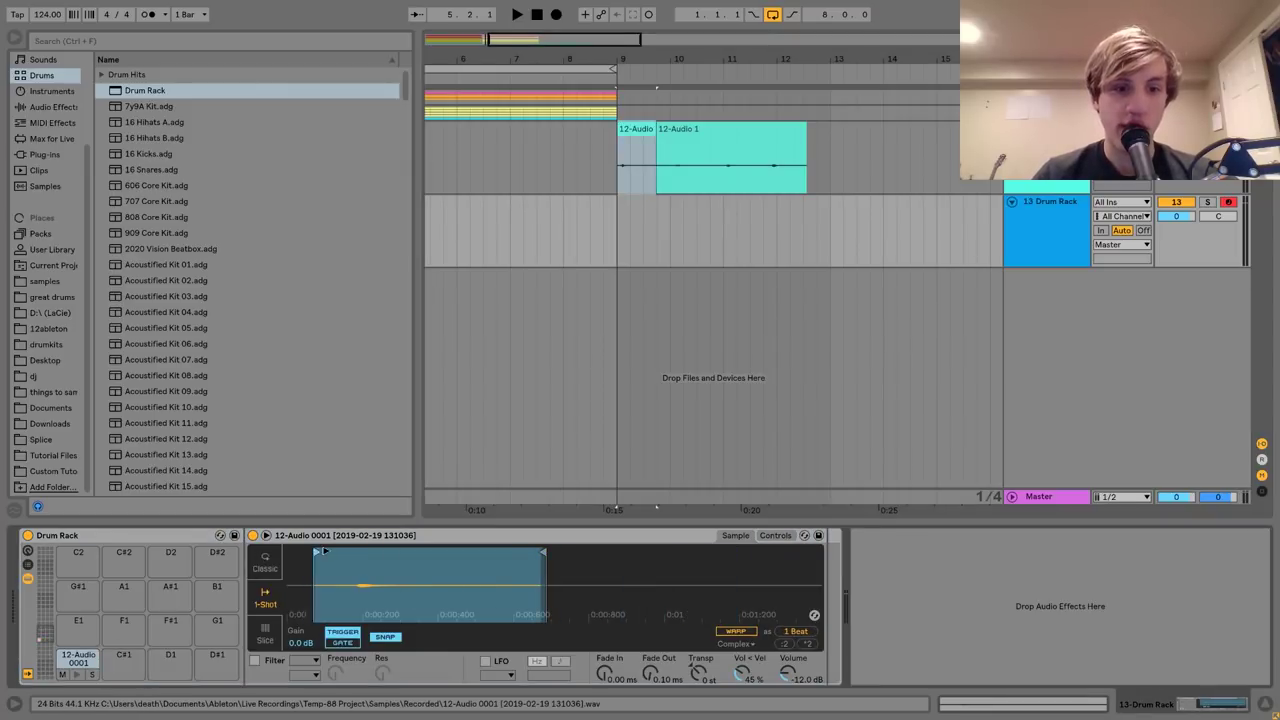
left_click_drag(325, 552, 360, 552)
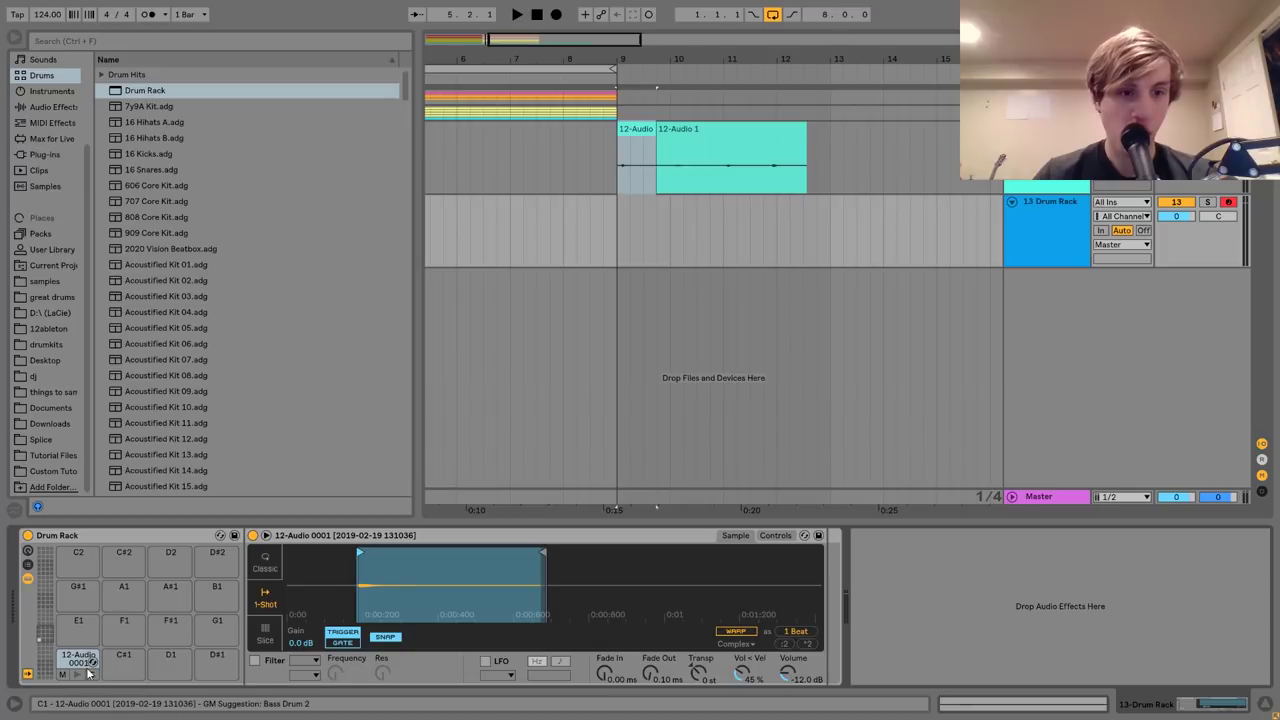
left_click(75, 678)
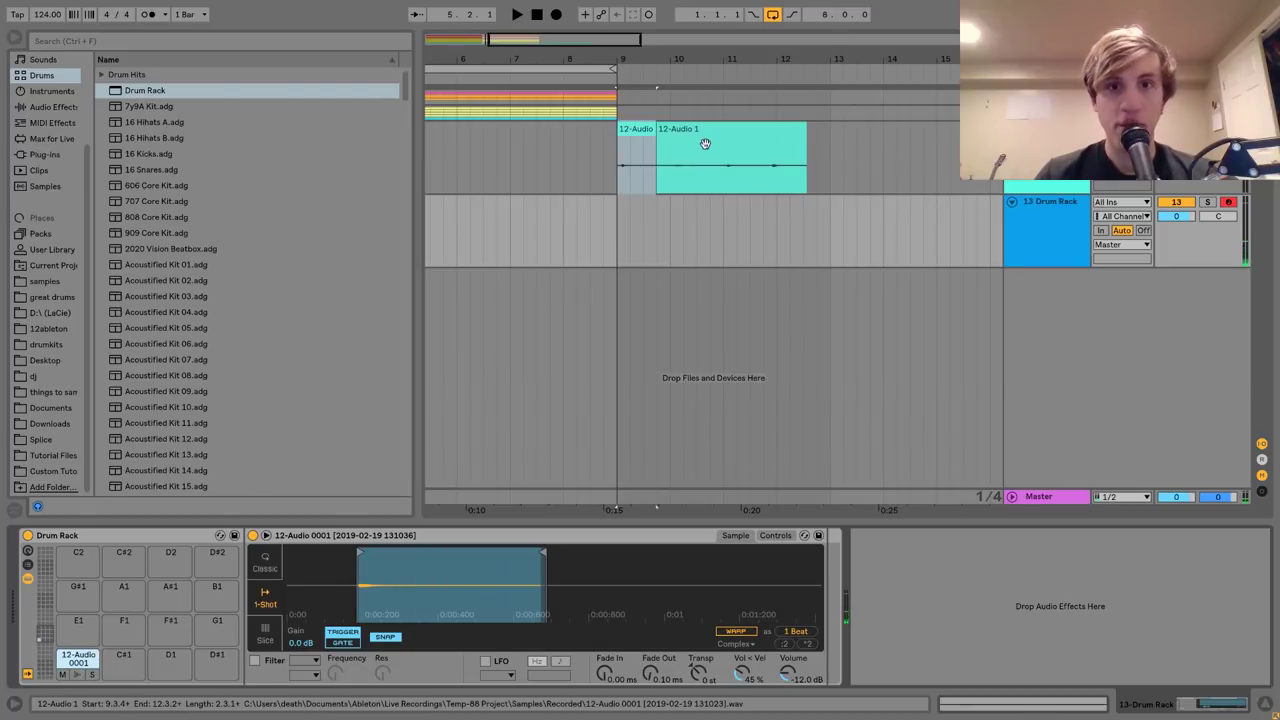
Load the longer recorded clip onto pad C#1 and trim the sample to the hit just after 0:02.
left_click_drag(706, 131, 136, 662)
left_click_drag(815, 551, 552, 566)
left_click_drag(400, 551, 443, 556)
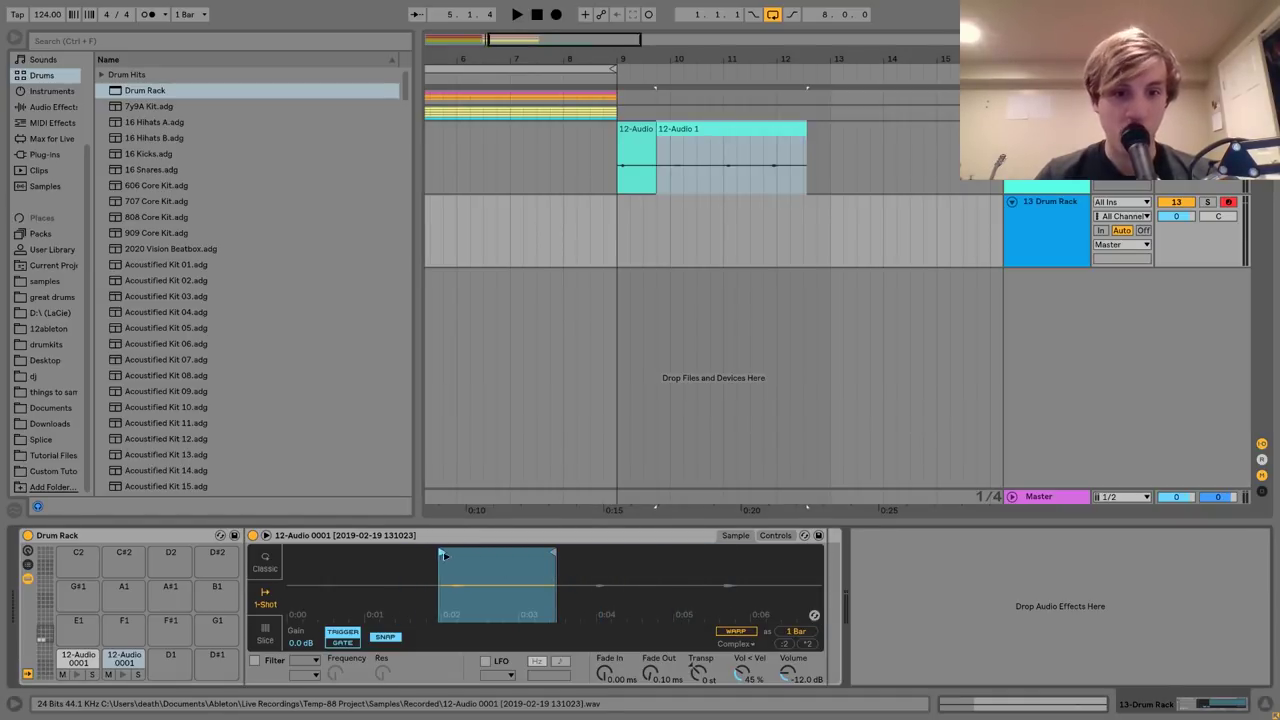
Normalize the volumes of the samples on pads C#1 and C1.
right_click(472, 578)
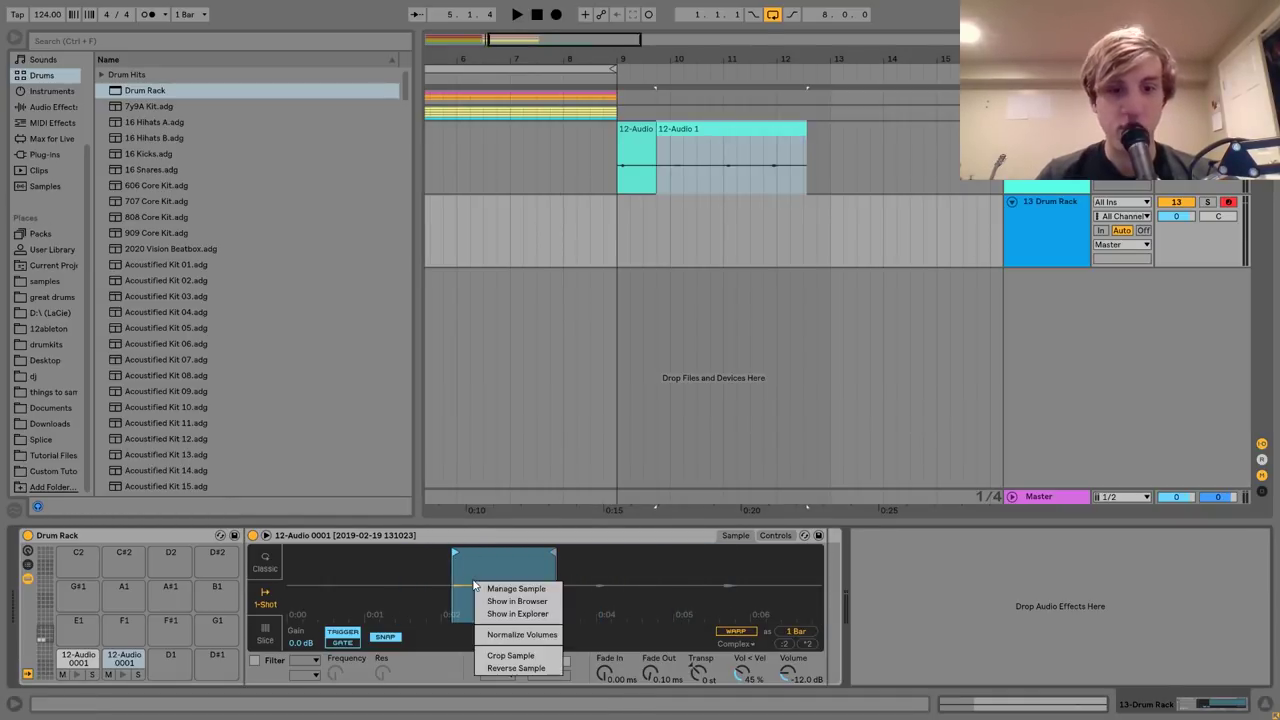
left_click(511, 632)
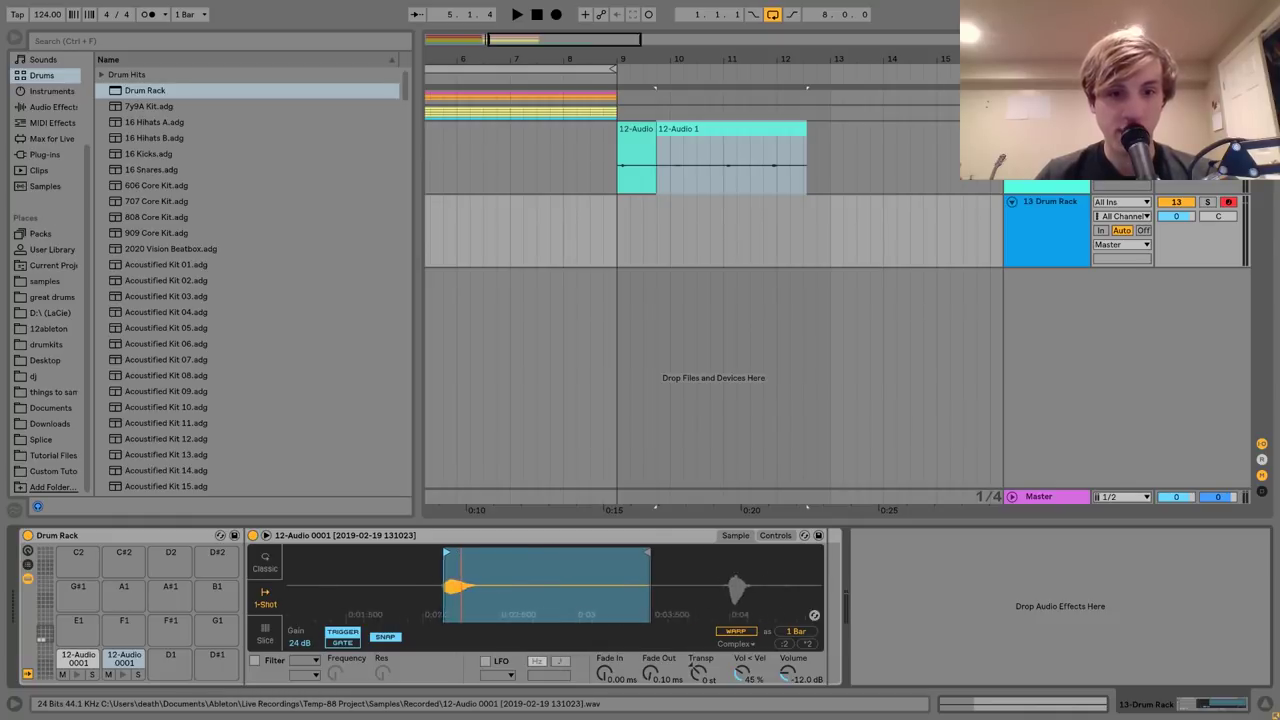
left_click(98, 658)
right_click(405, 584)
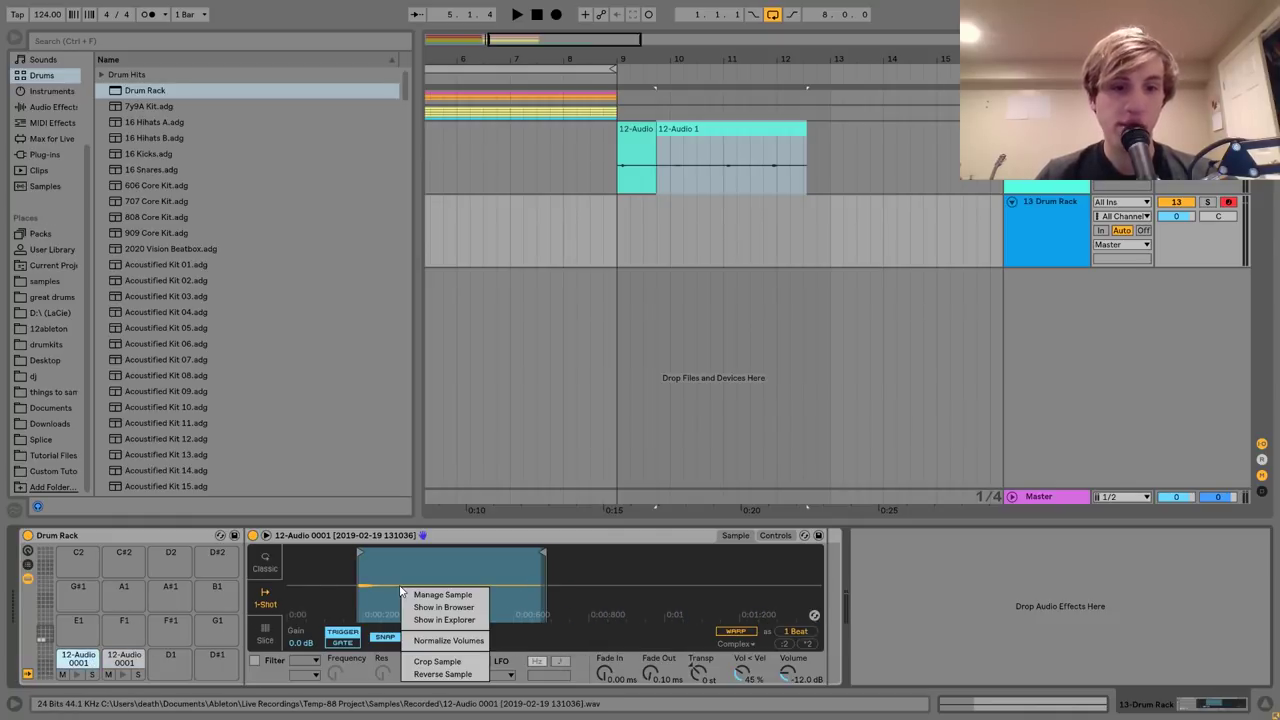
left_click(455, 633)
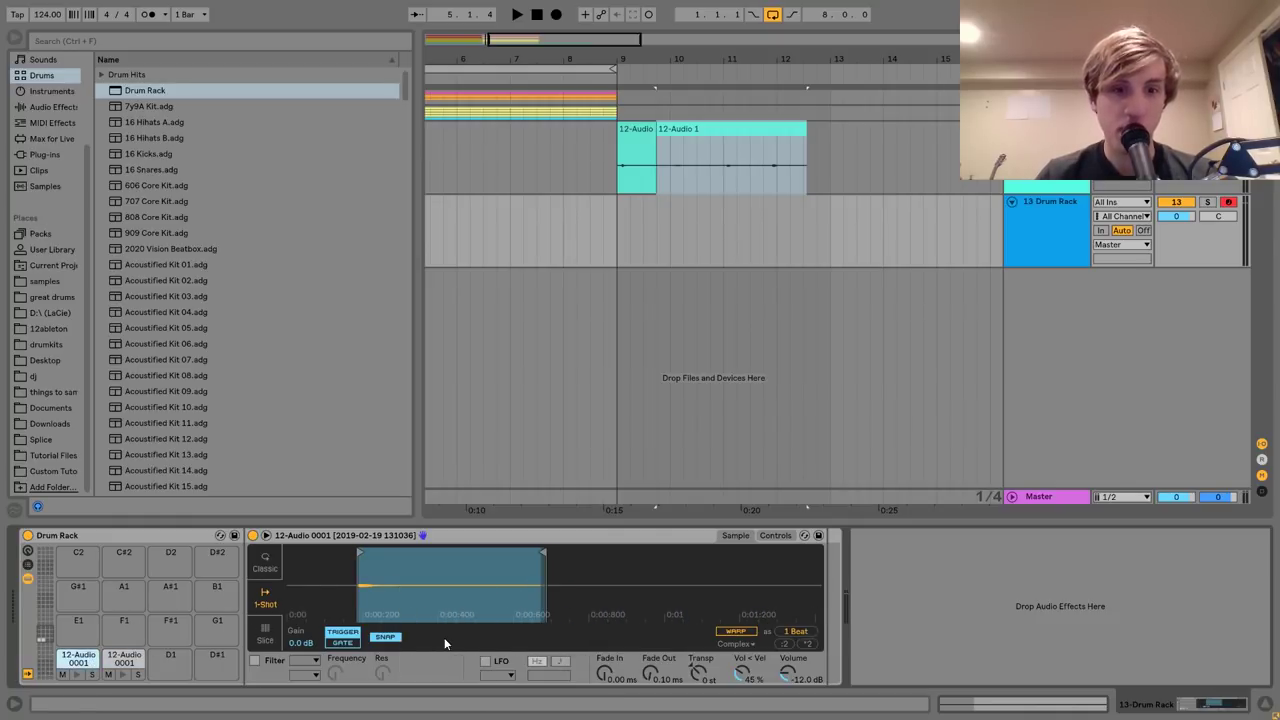
Copy the sample on pad C#1 to pad D1.
left_click(124, 658)
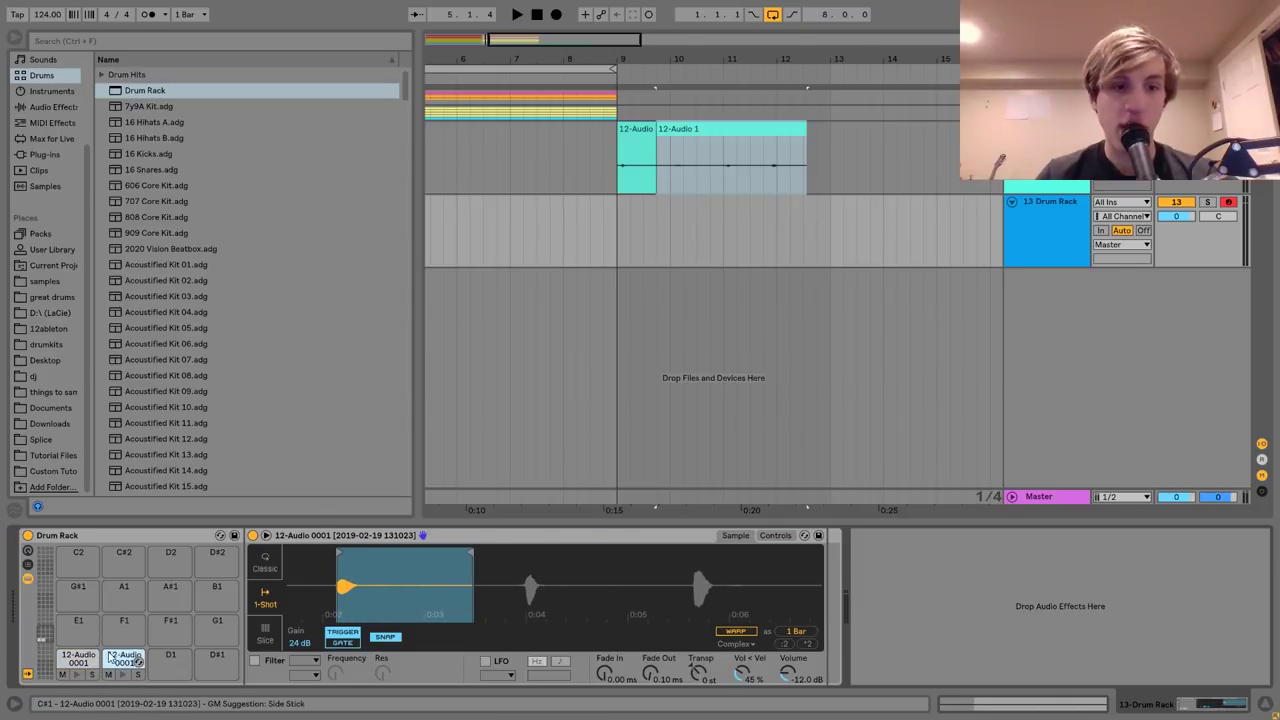
left_click_drag(124, 660, 157, 665)
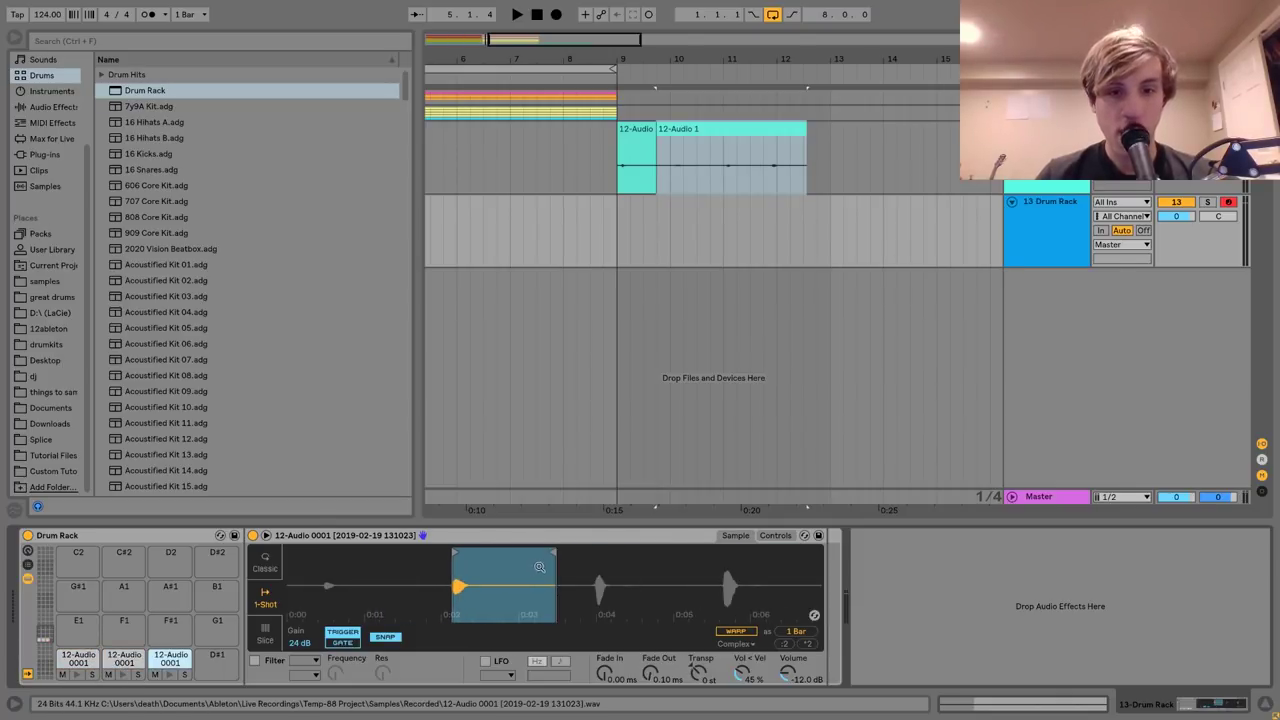
Trim the sample on pad D1 to the hit at 0:04 and copy it to pad D#1.
left_click_drag(555, 552, 697, 553)
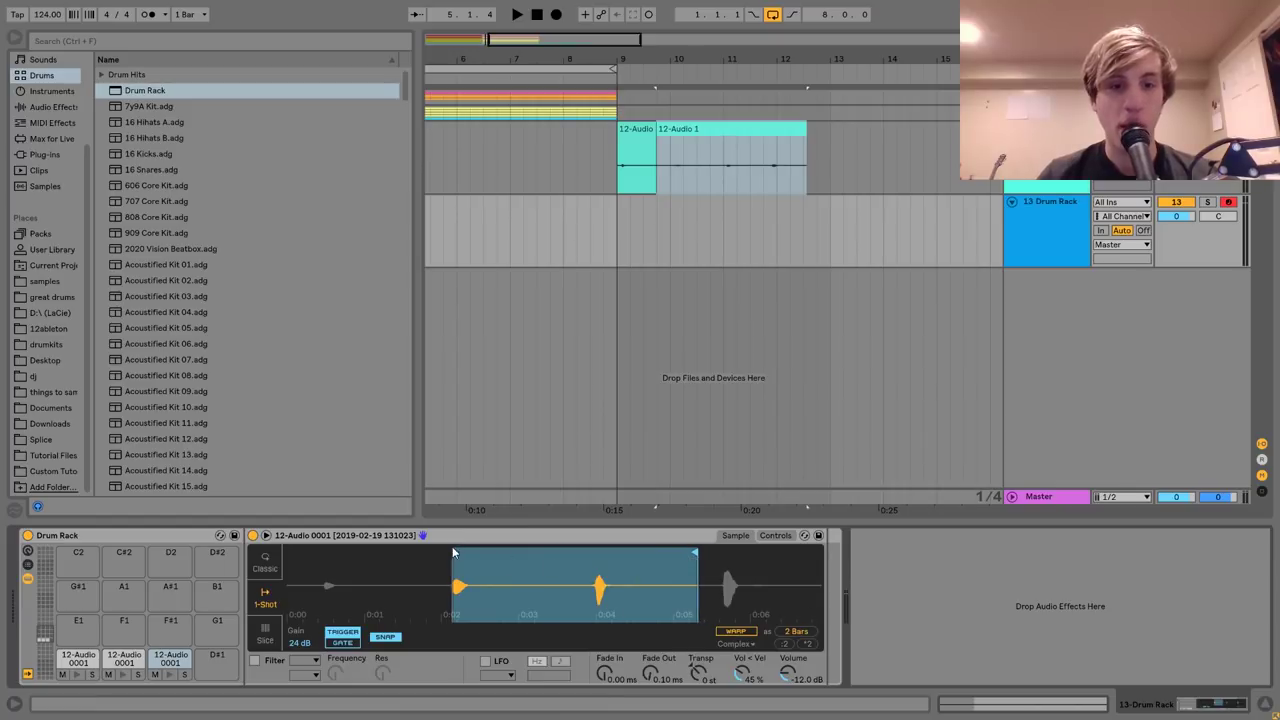
left_click_drag(455, 553, 600, 565)
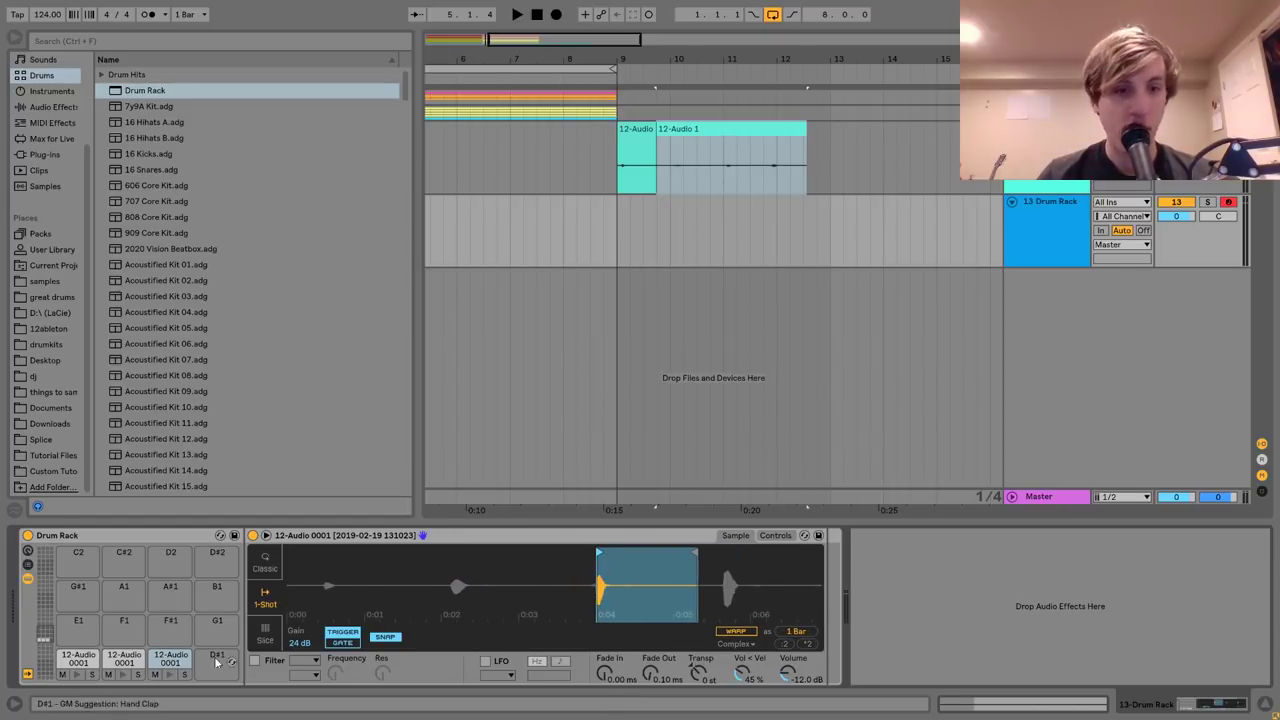
left_click_drag(167, 662, 208, 672)
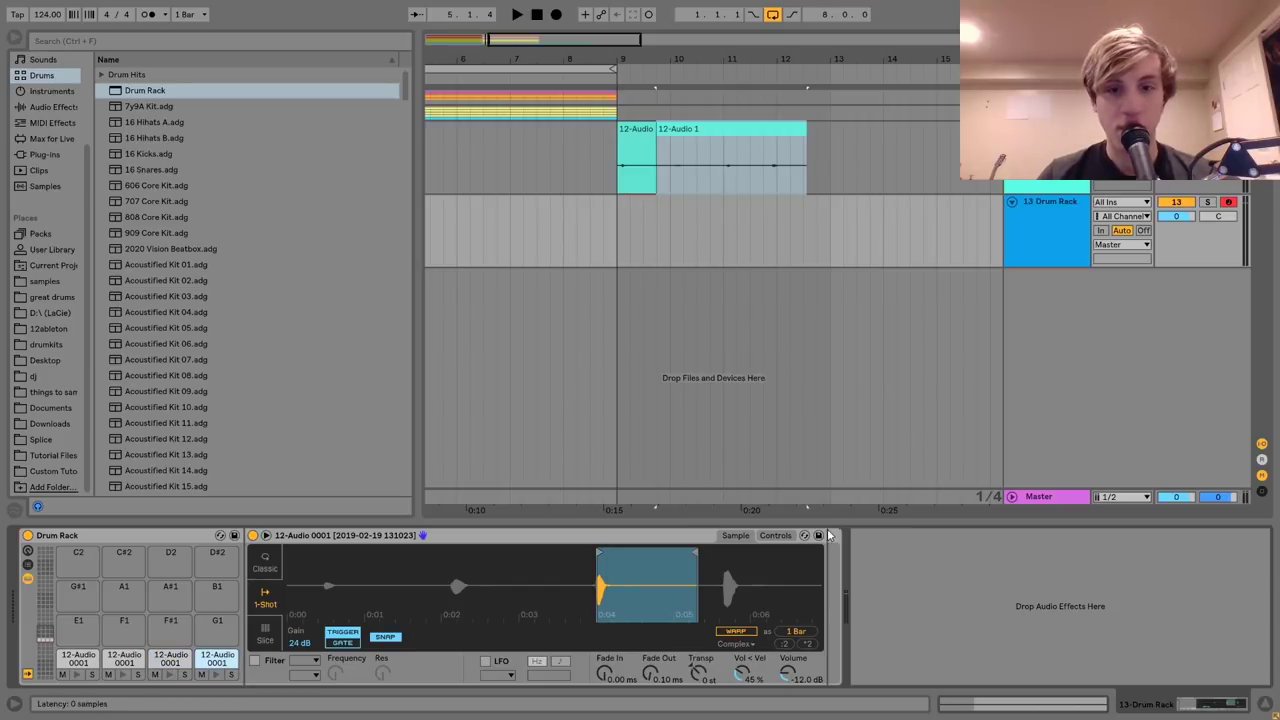
Trim the sample on pad D#1 tightly to the last hit before 0:06 and audition the pads.
left_click_drag(695, 552, 820, 552)
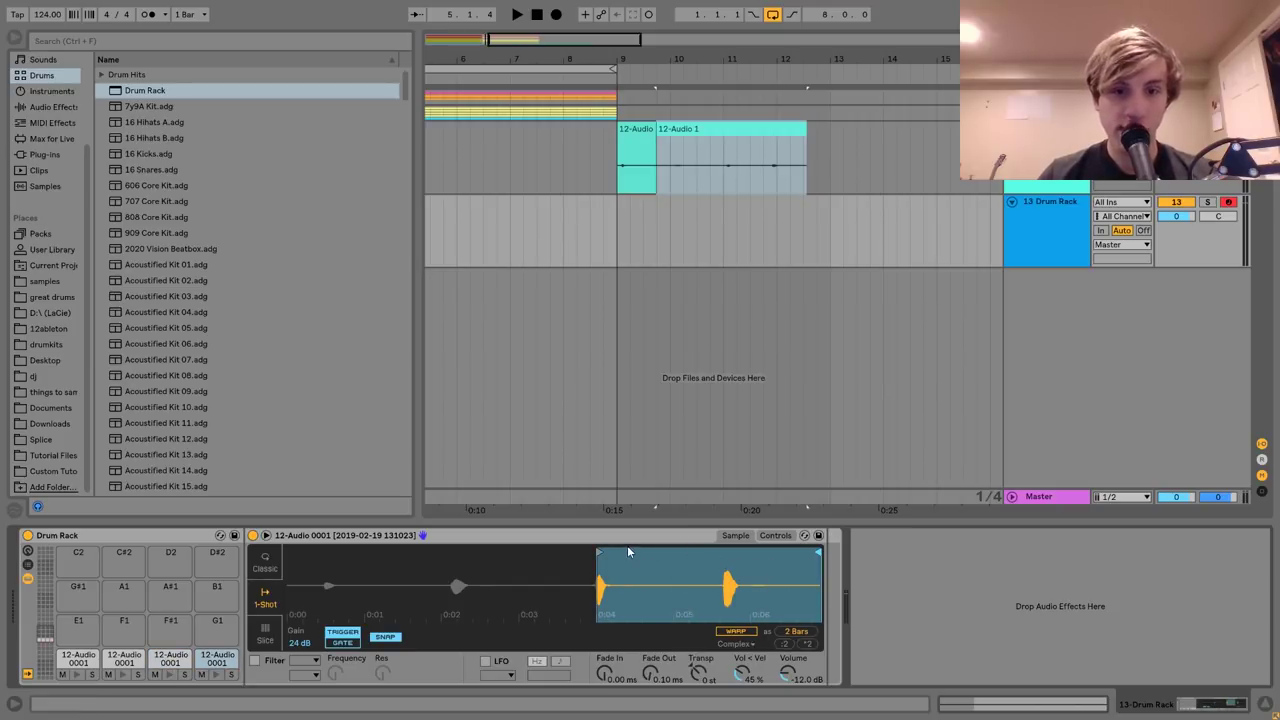
mouse_move(598, 552)
left_mouse_down()
mouse_move(737, 552)
mouse_move(722, 610)
left_mouse_up()
left_click_drag(751, 550, 741, 553)
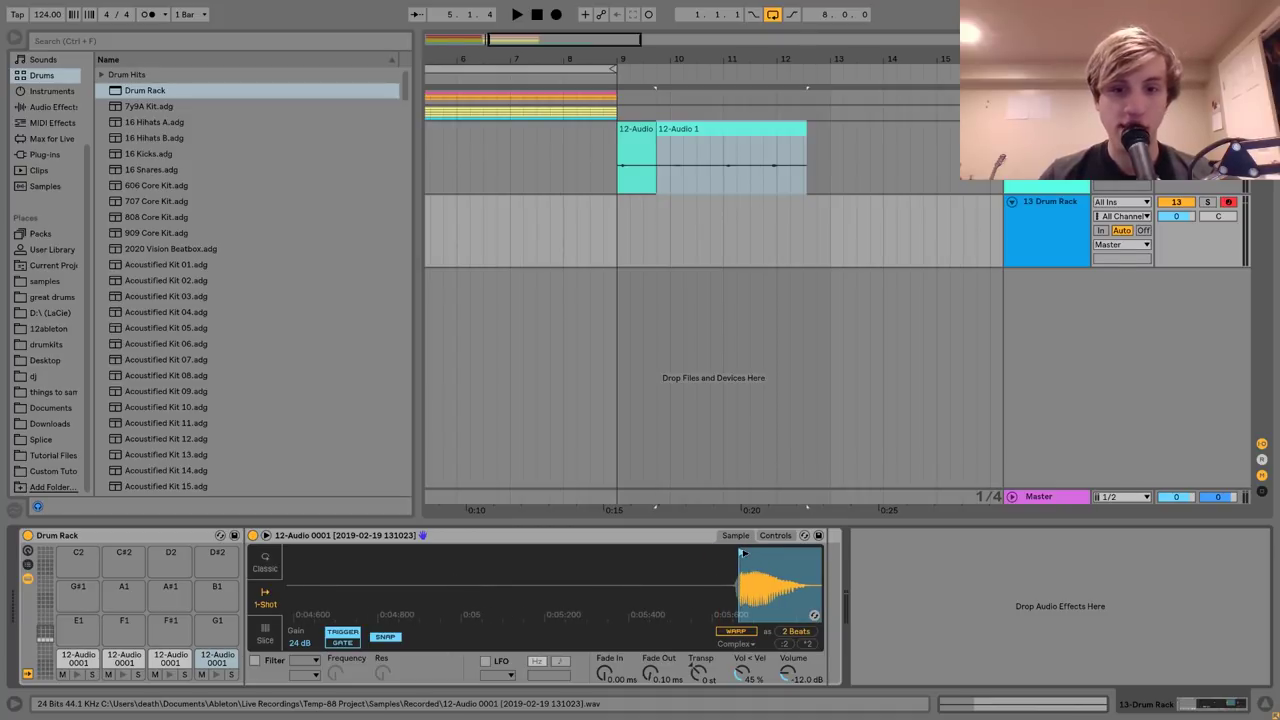
left_click(78, 676)
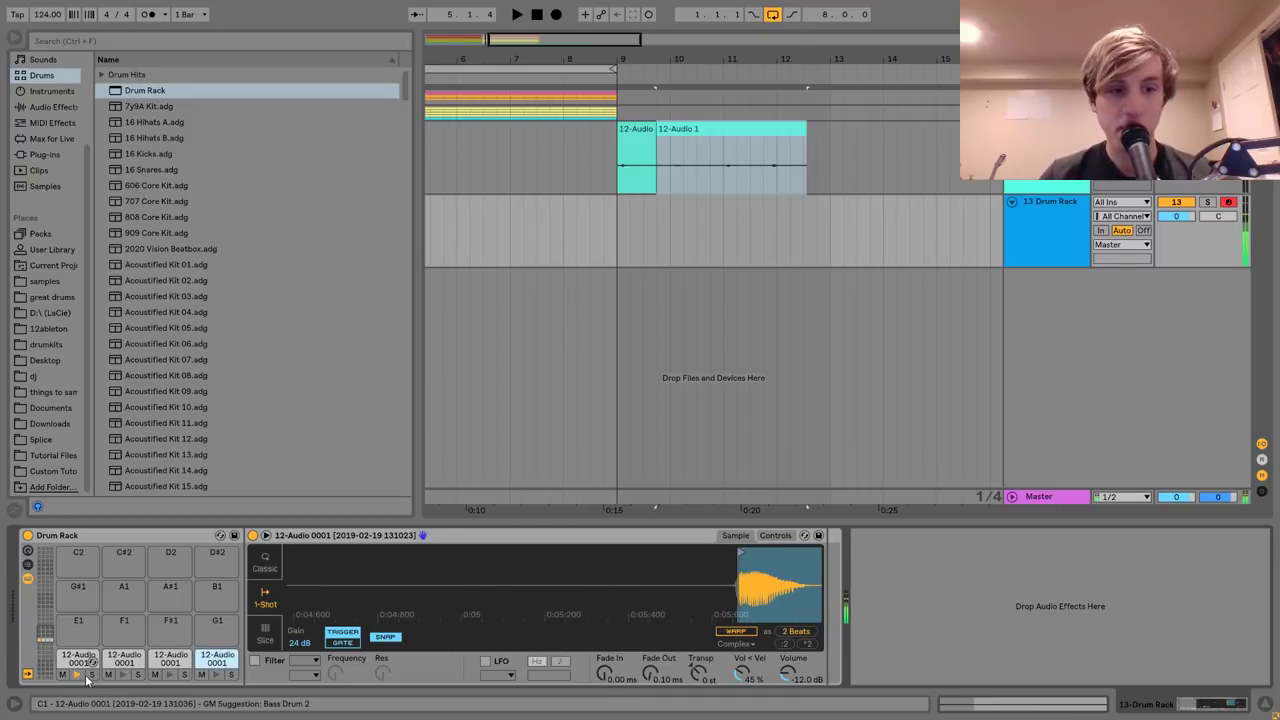
left_click(170, 676)
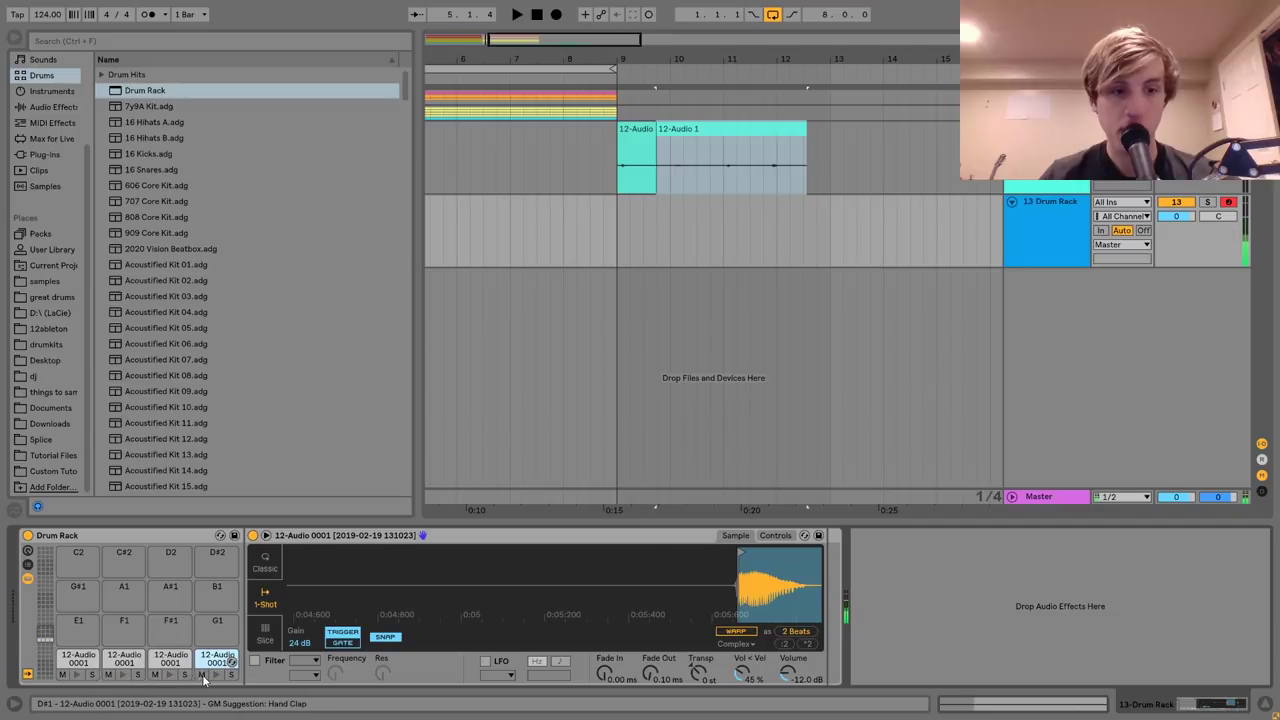
mouse_move(757, 612)
left_mouse_down()
mouse_move(570, 590)
mouse_move(565, 555)
mouse_move(838, 566)
mouse_move(720, 580)
left_mouse_up()
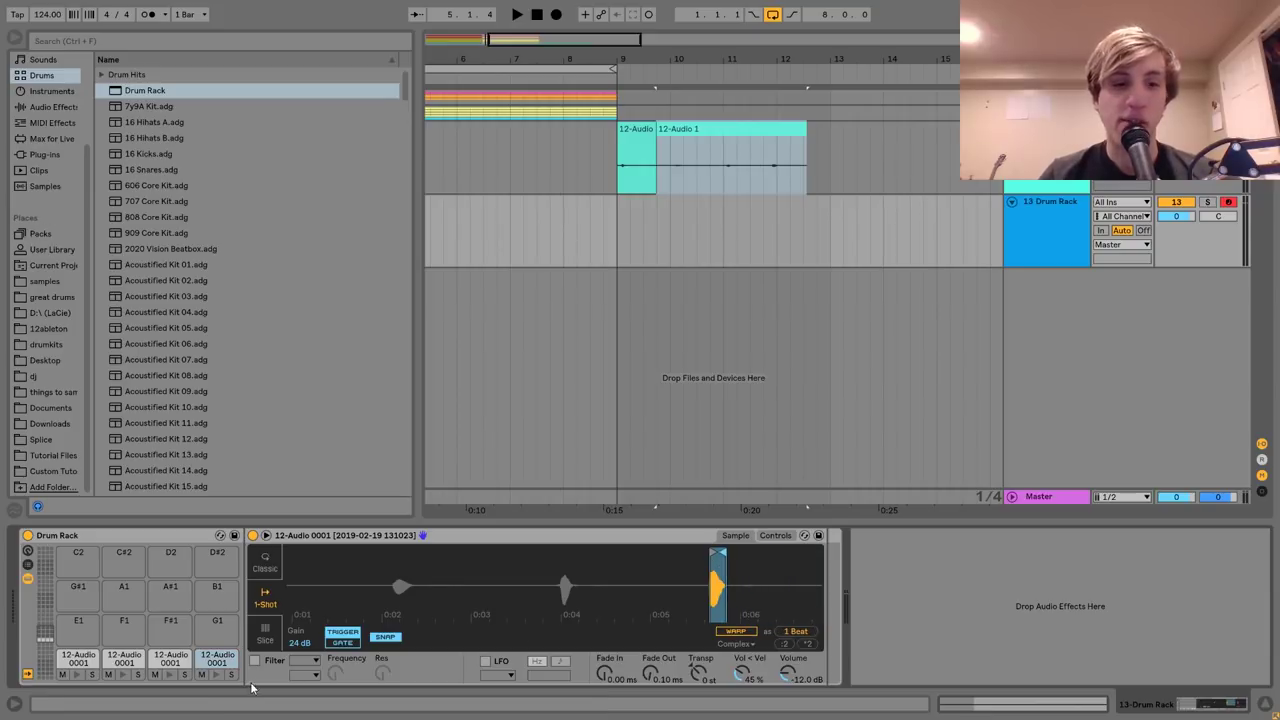
left_click(214, 668)
Shorten the ends of the samples on pads D1 and C#1 to just after their hits and audition both pads.
left_click(170, 660)
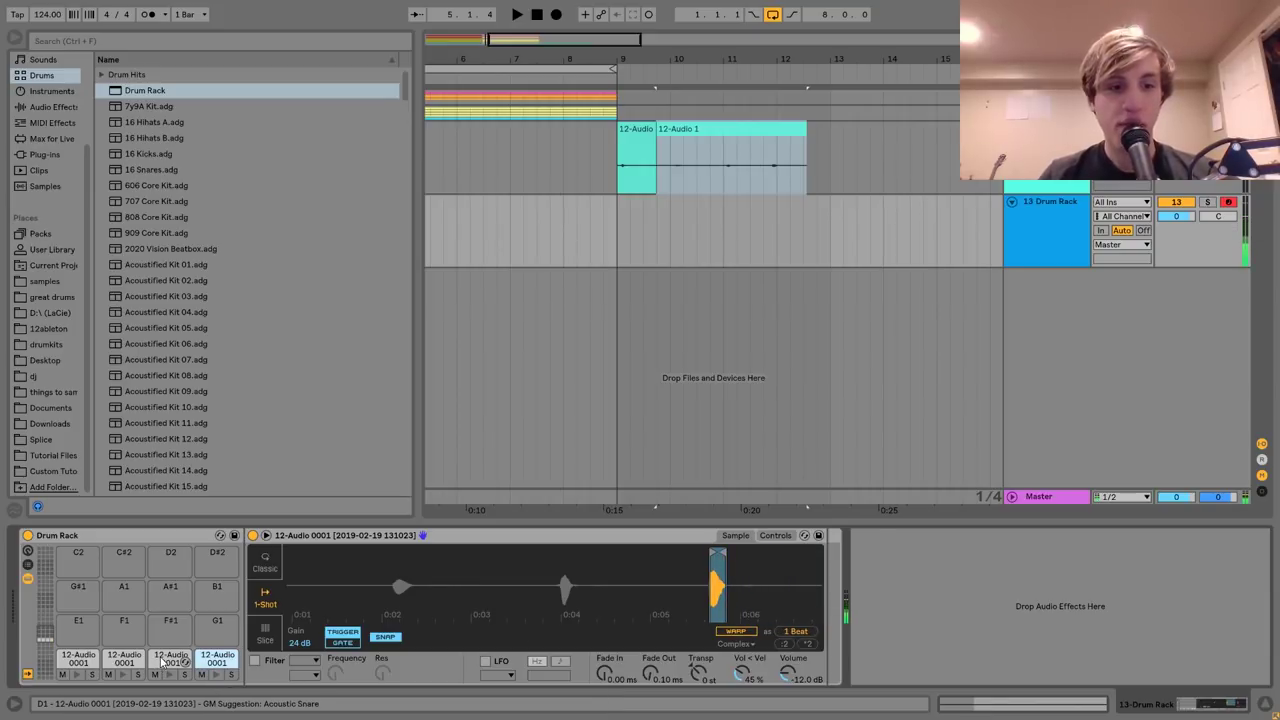
left_click_drag(696, 552, 612, 553)
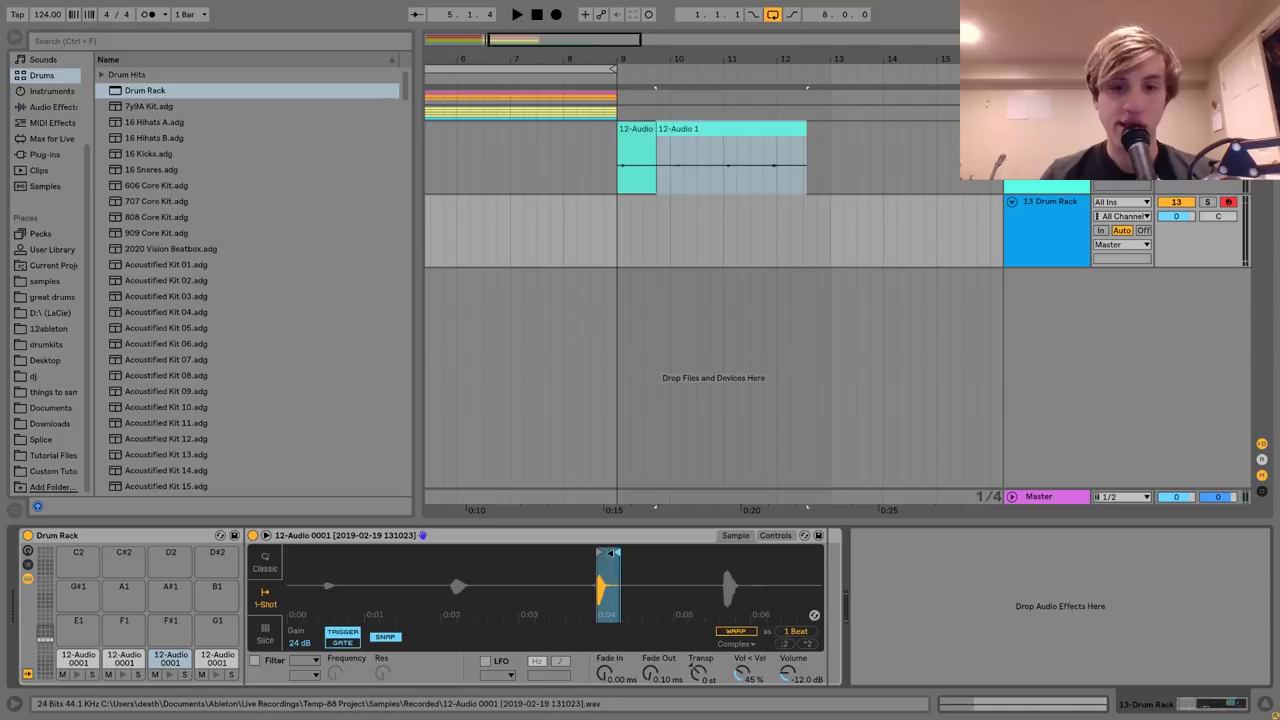
left_click(170, 674)
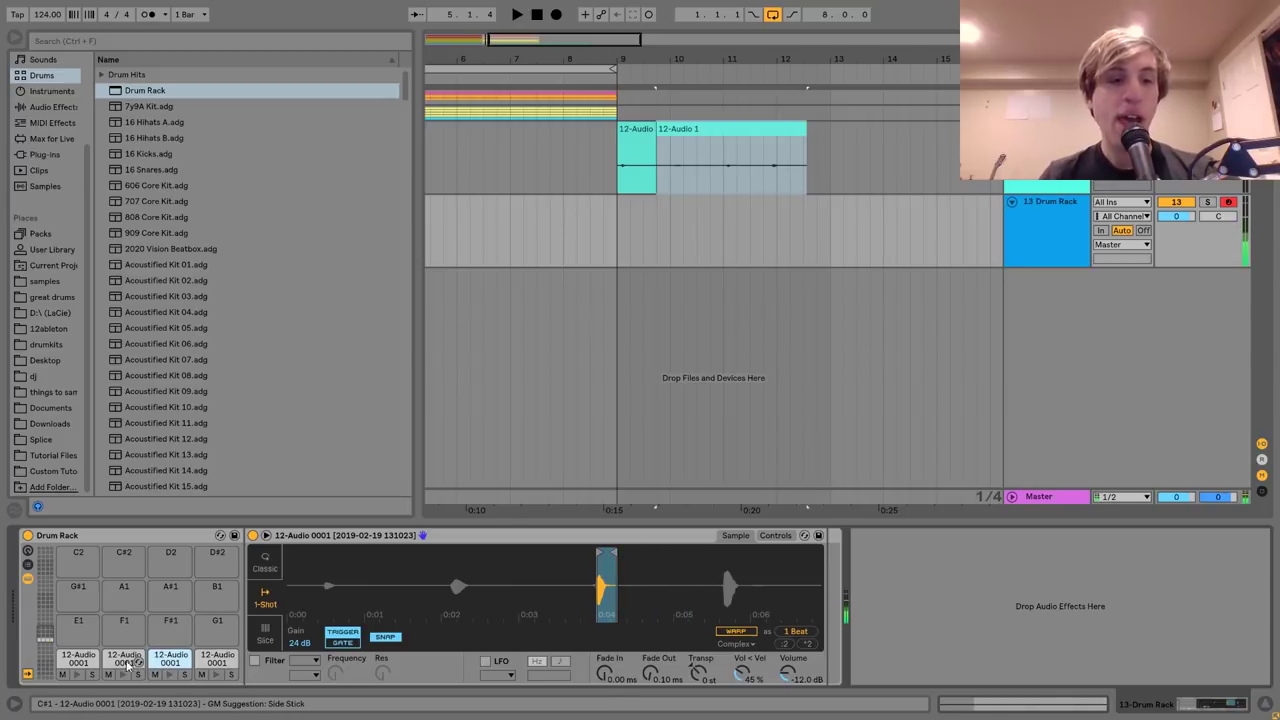
left_click(131, 661)
left_click_drag(468, 550, 358, 551)
left_click(170, 675)
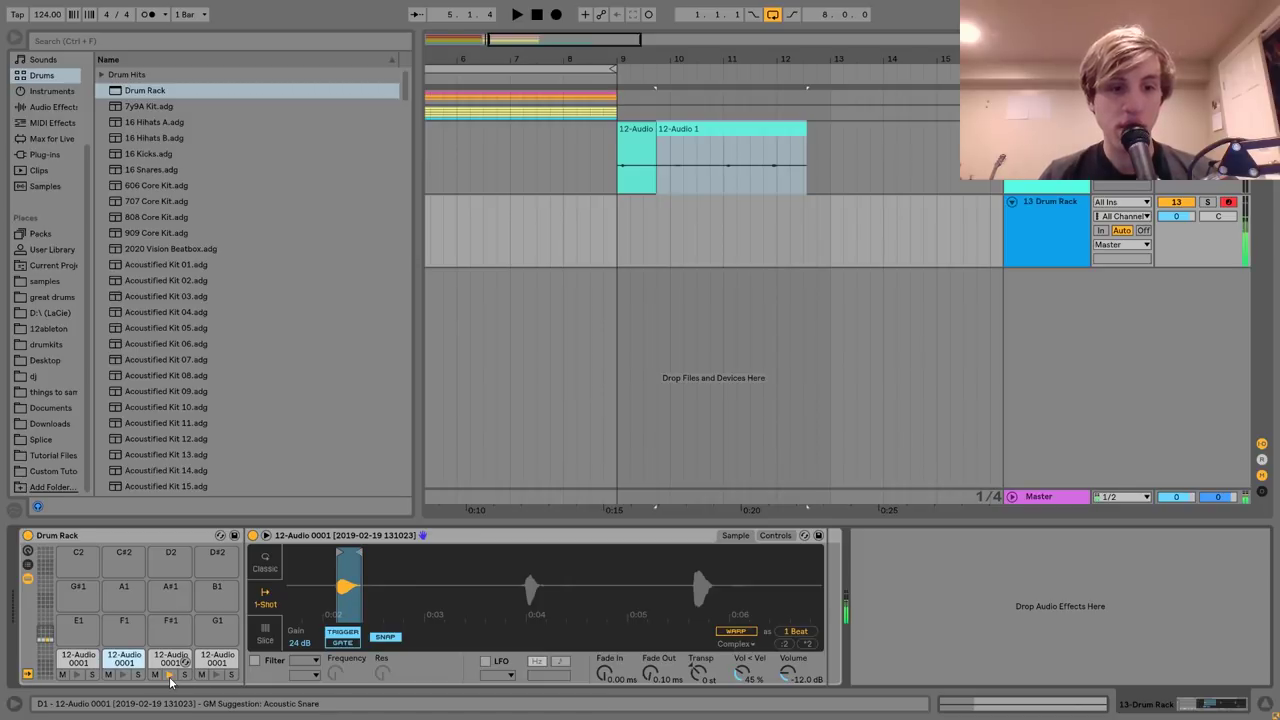
left_click(123, 675)
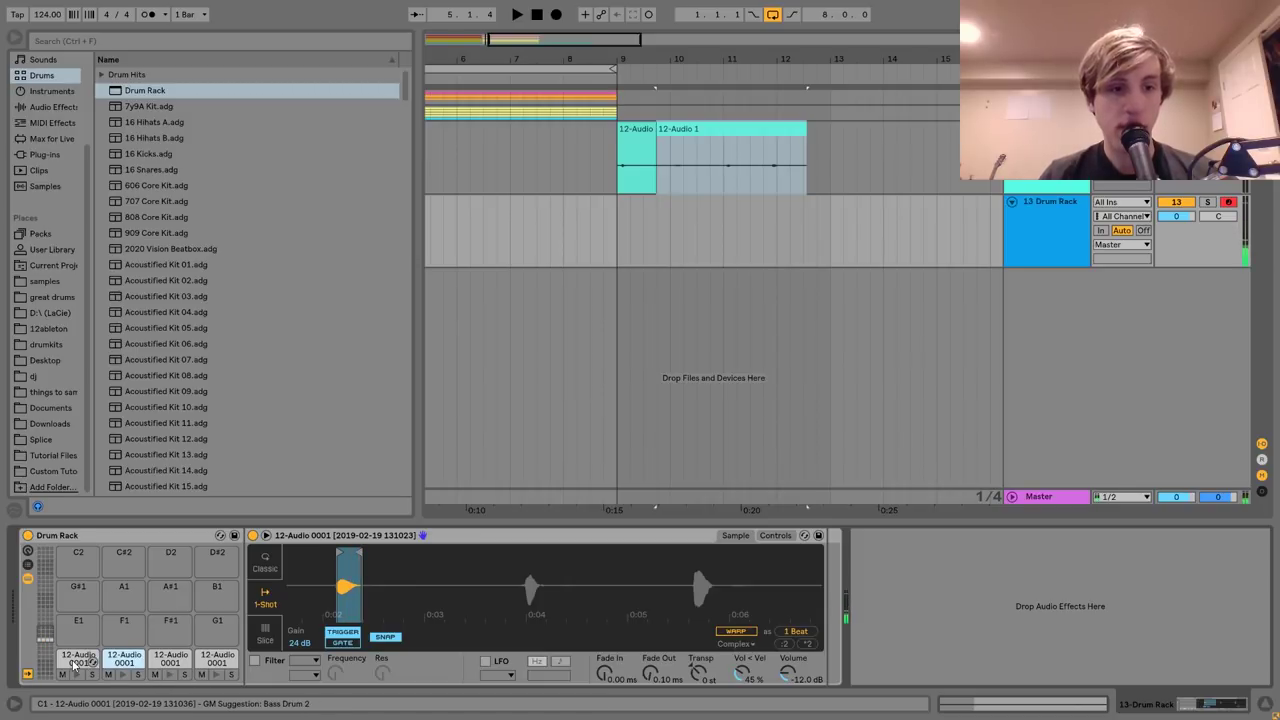
Shorten the end of the sample on pad C1 to just before 0:00:400 and audition the pad.
left_click(87, 657)
left_click_drag(543, 552, 441, 556)
left_click(78, 676)
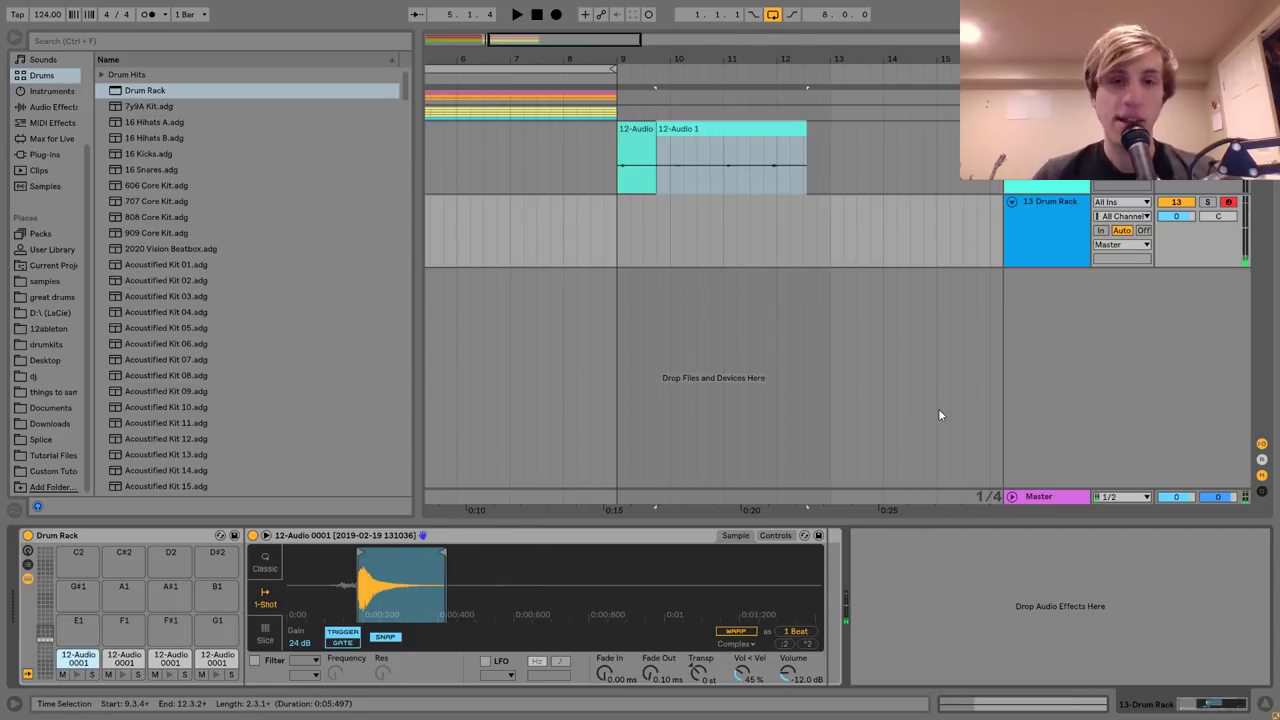
Transpose the sample on pad C1 to -7 st, copy that value to its sibling pads, and audition them.
scroll(677, 192, "left", 5)
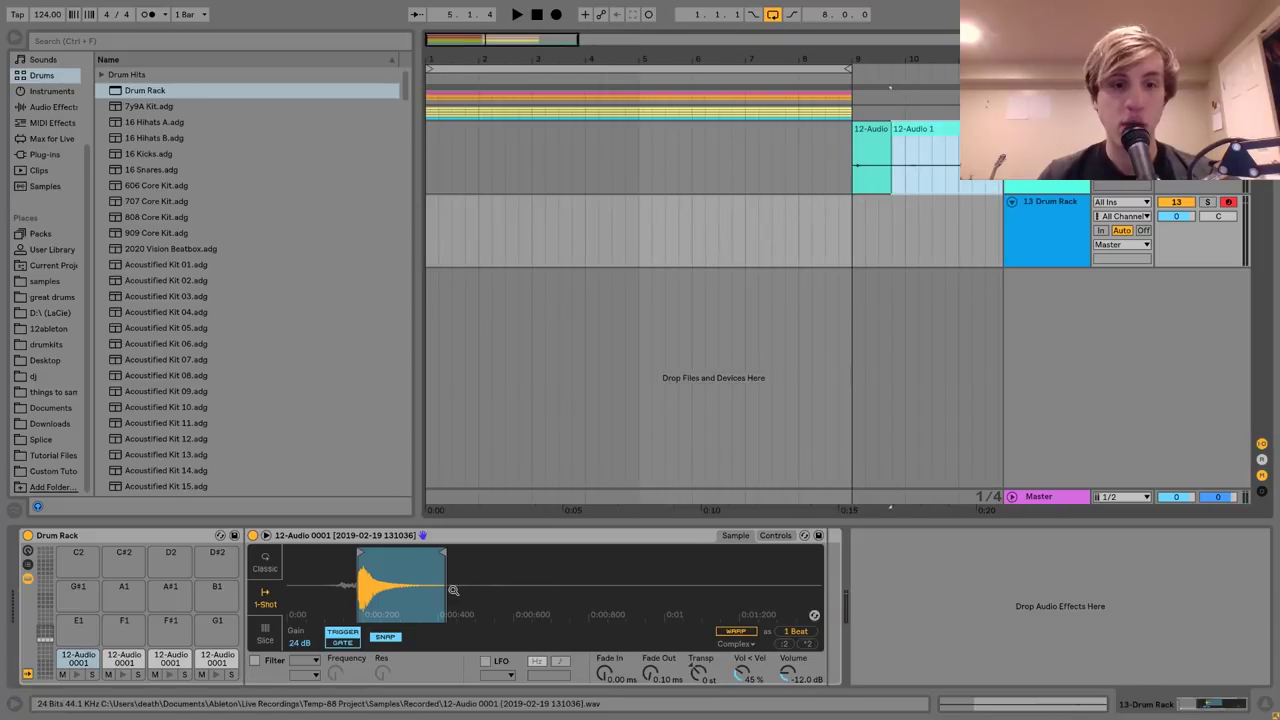
right_click(698, 681)
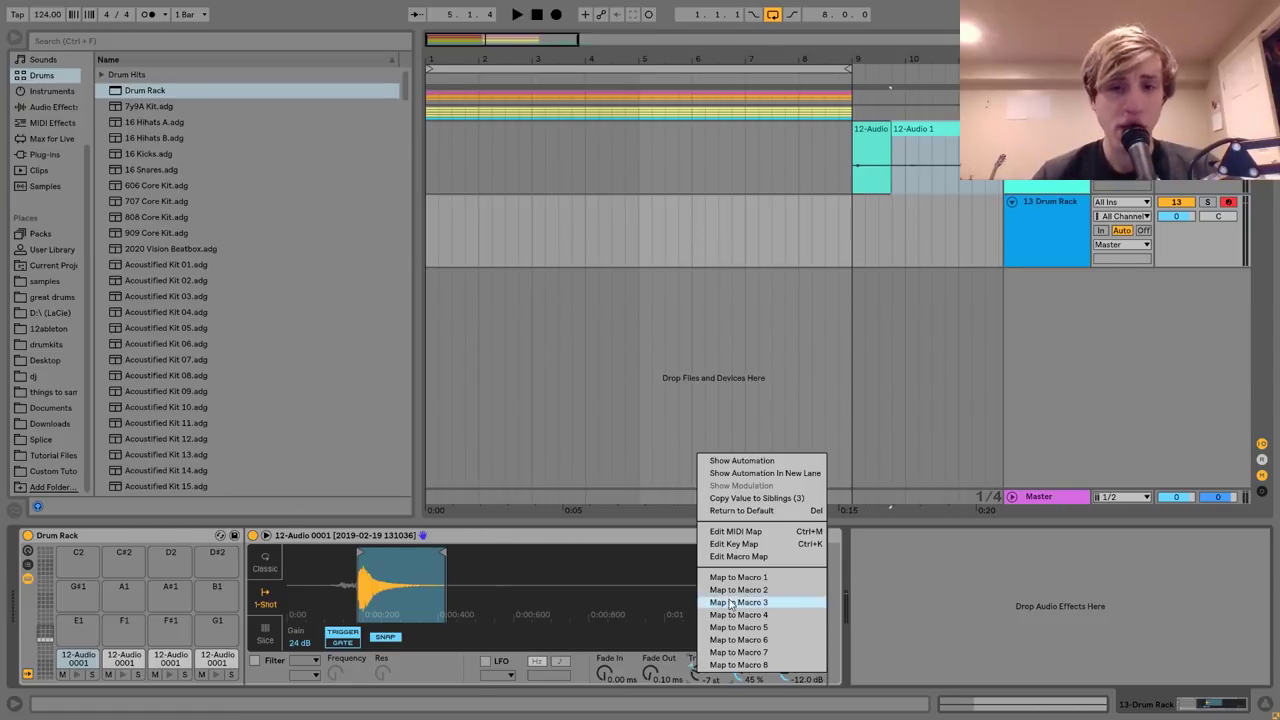
left_click(757, 498)
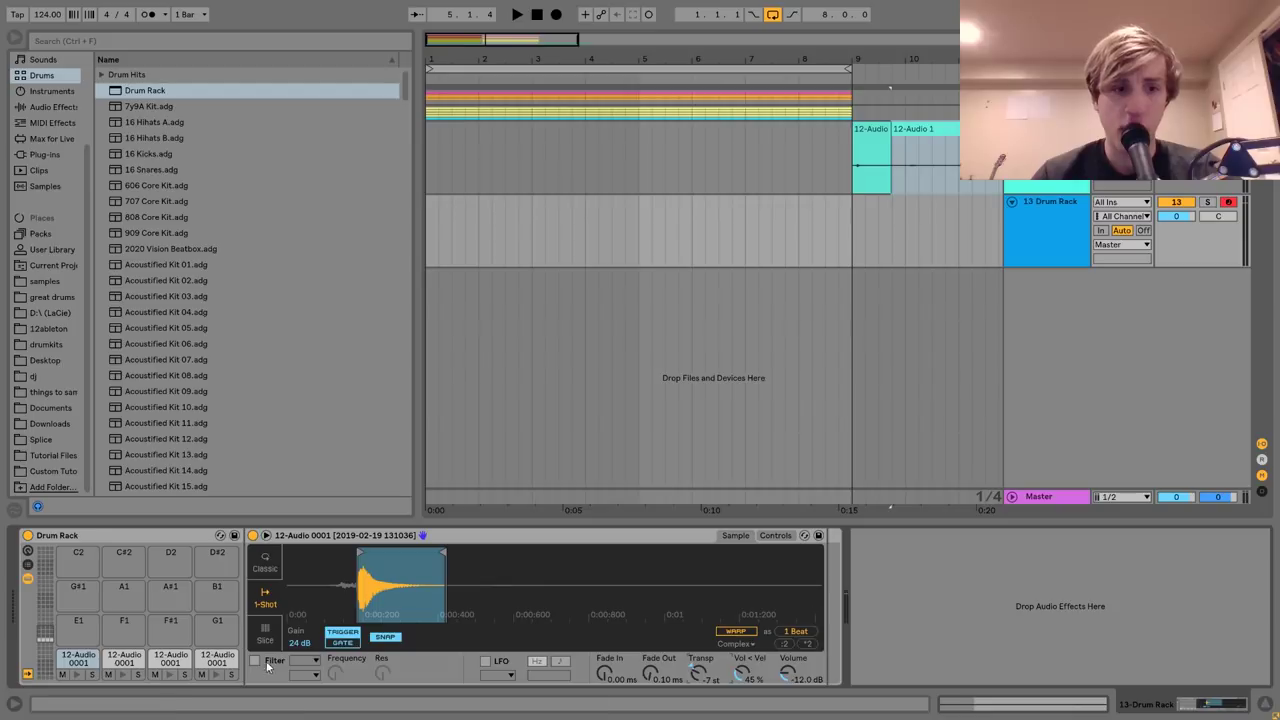
left_click(171, 676)
left_click(217, 676)
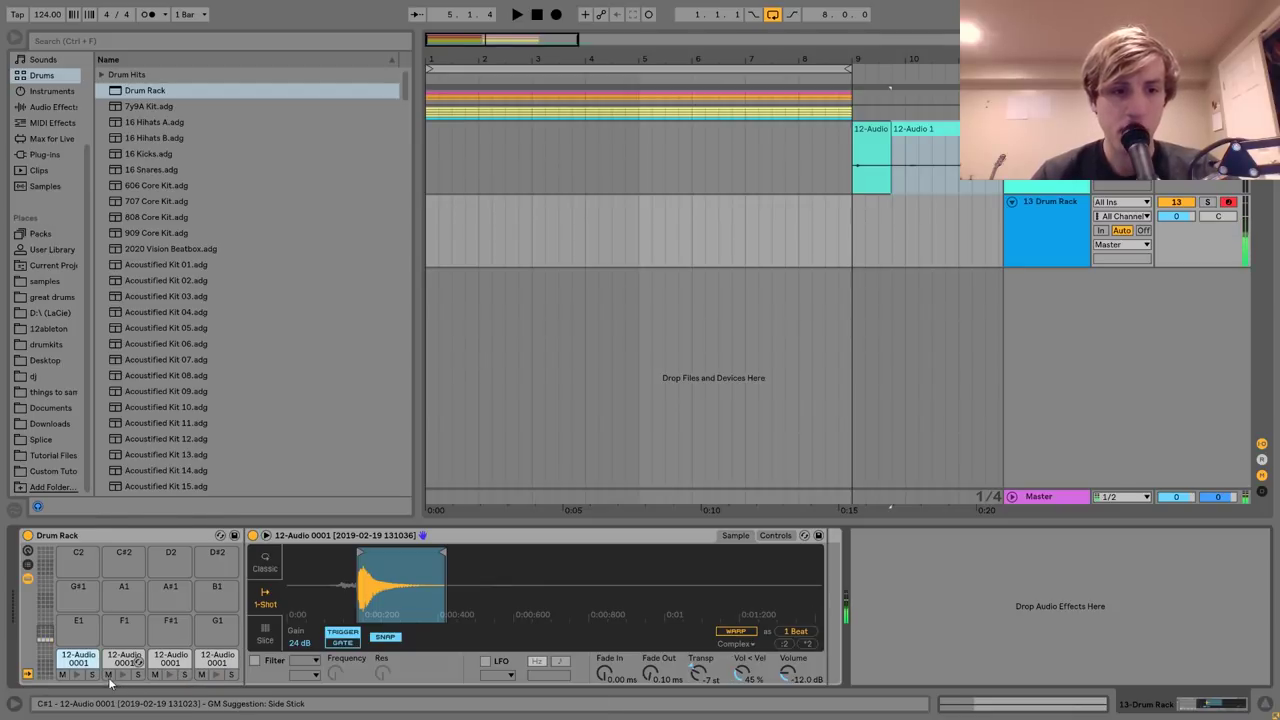
left_click(77, 675)
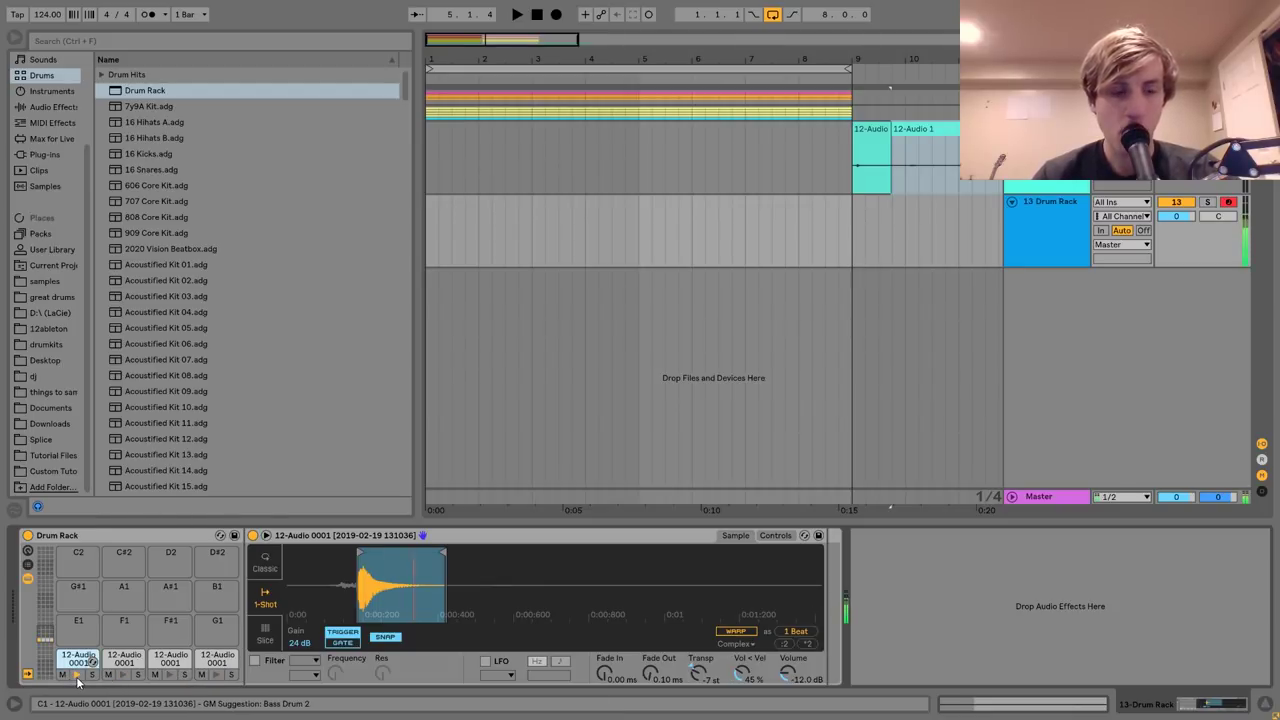
Add a short fade-in to the sample on pad D#1 and audition the pad.
left_click(216, 658)
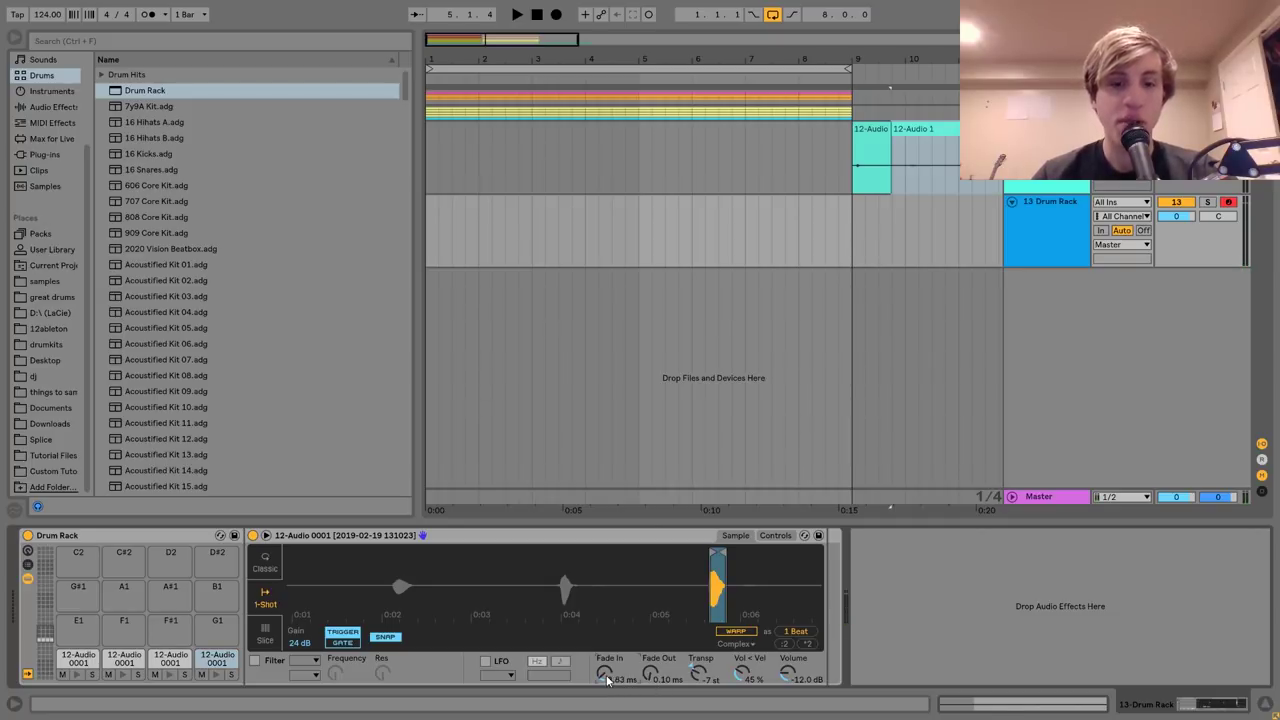
left_click(217, 676)
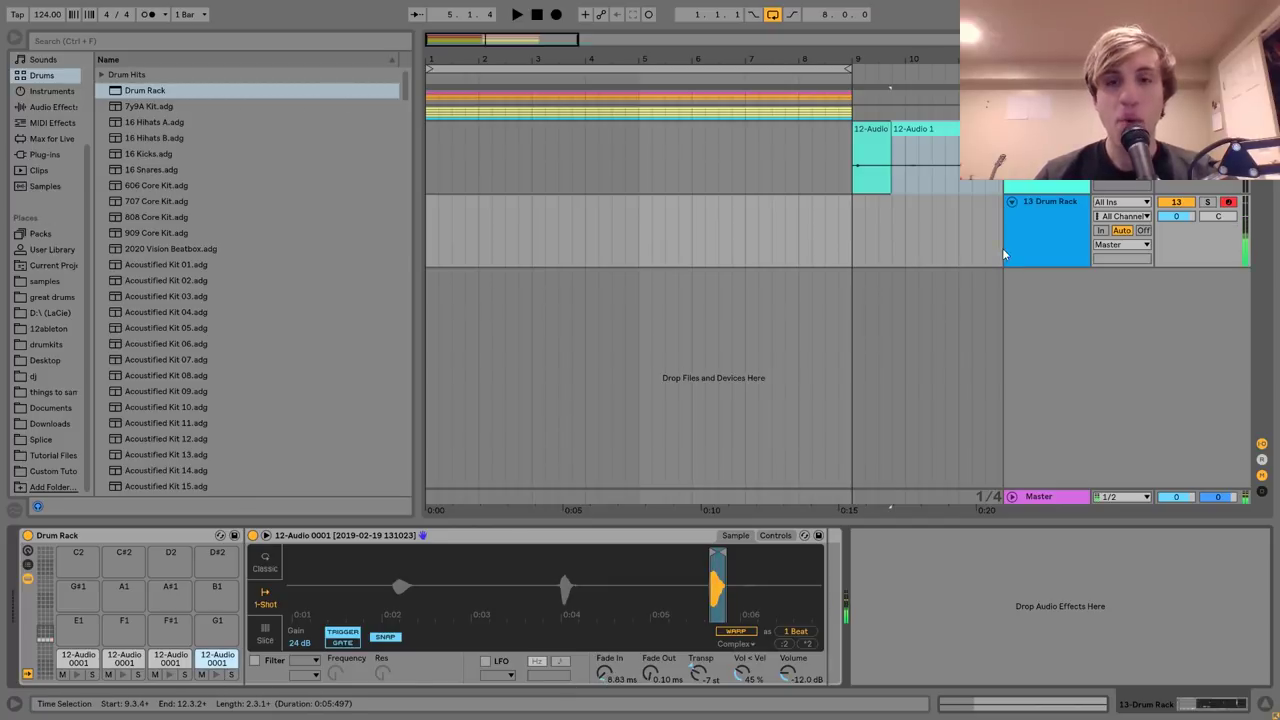
Create an eight-bar MIDI clip on the Drum Rack track with C1, C#1, D1 and D#1 on the last eighth of bars 2, 4, 6 and 8.
left_click_drag(849, 234, 368, 230)
key("ctrl+shift+m")
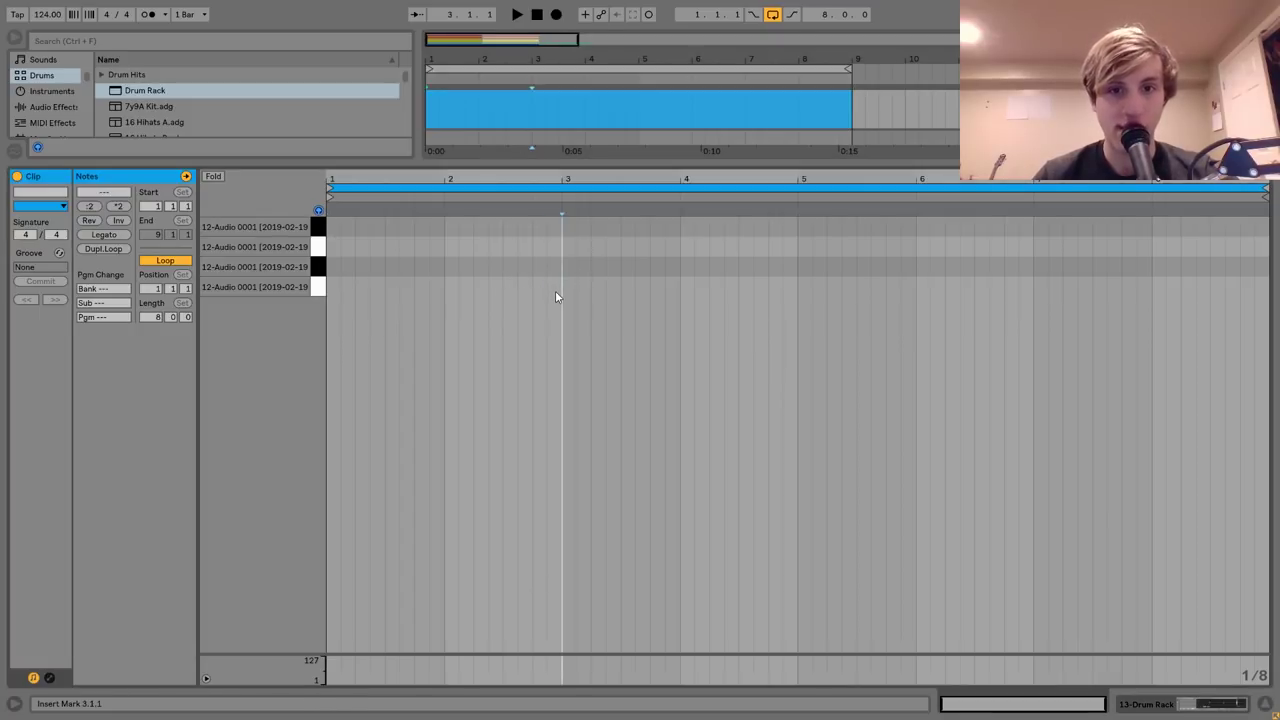
double_click(555, 290)
double_click(791, 267)
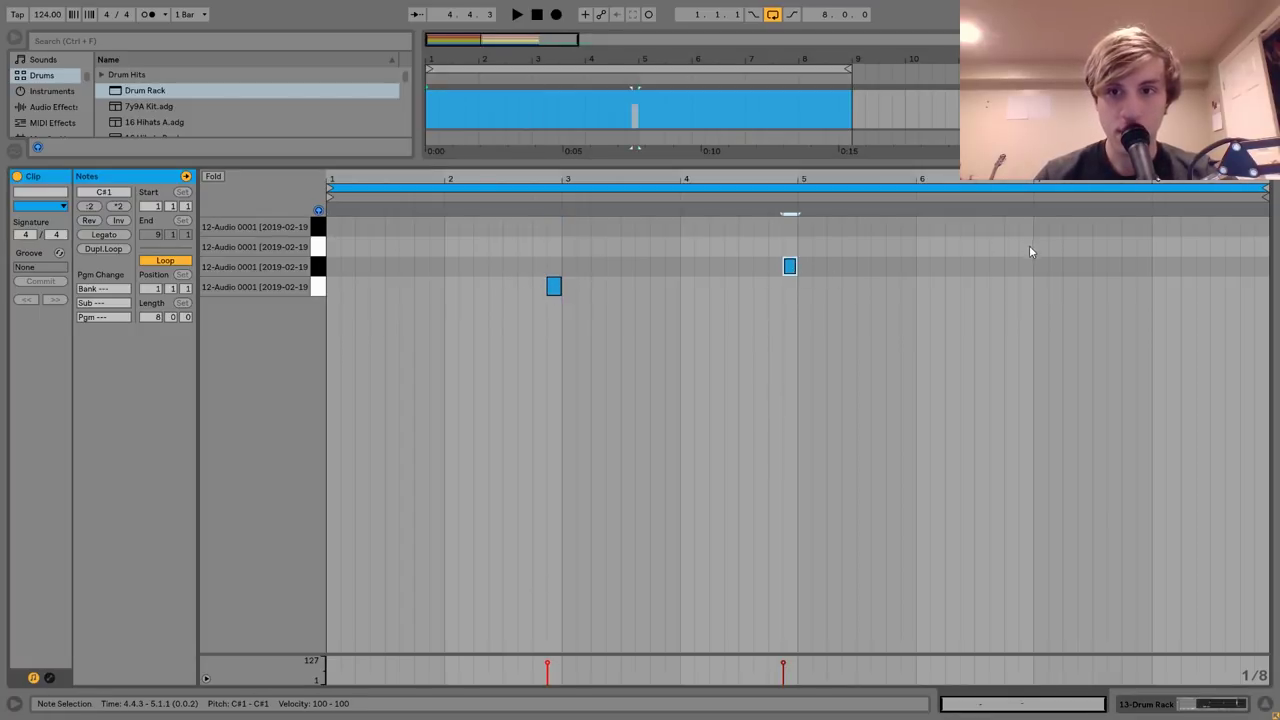
double_click(1028, 248)
double_click(1261, 226)
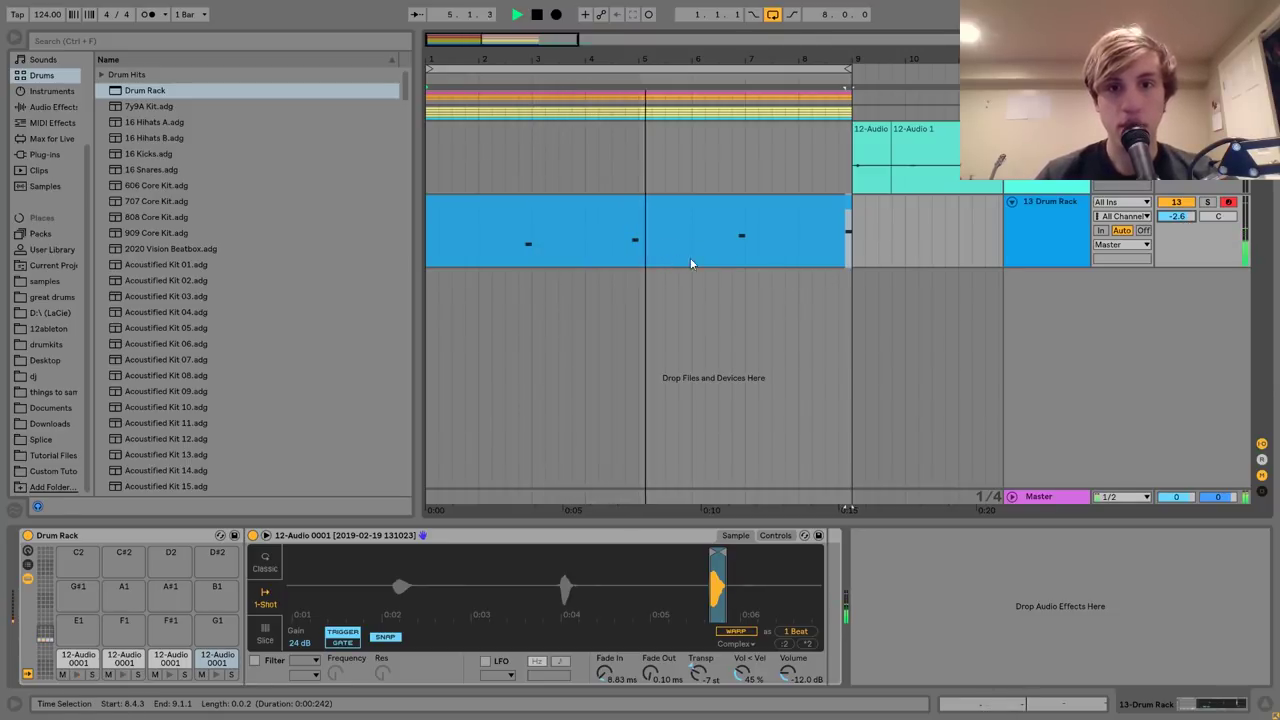
Audition the Drum Rack clip and replace its first four bars with a copy of its last four bars.
left_click(729, 258)
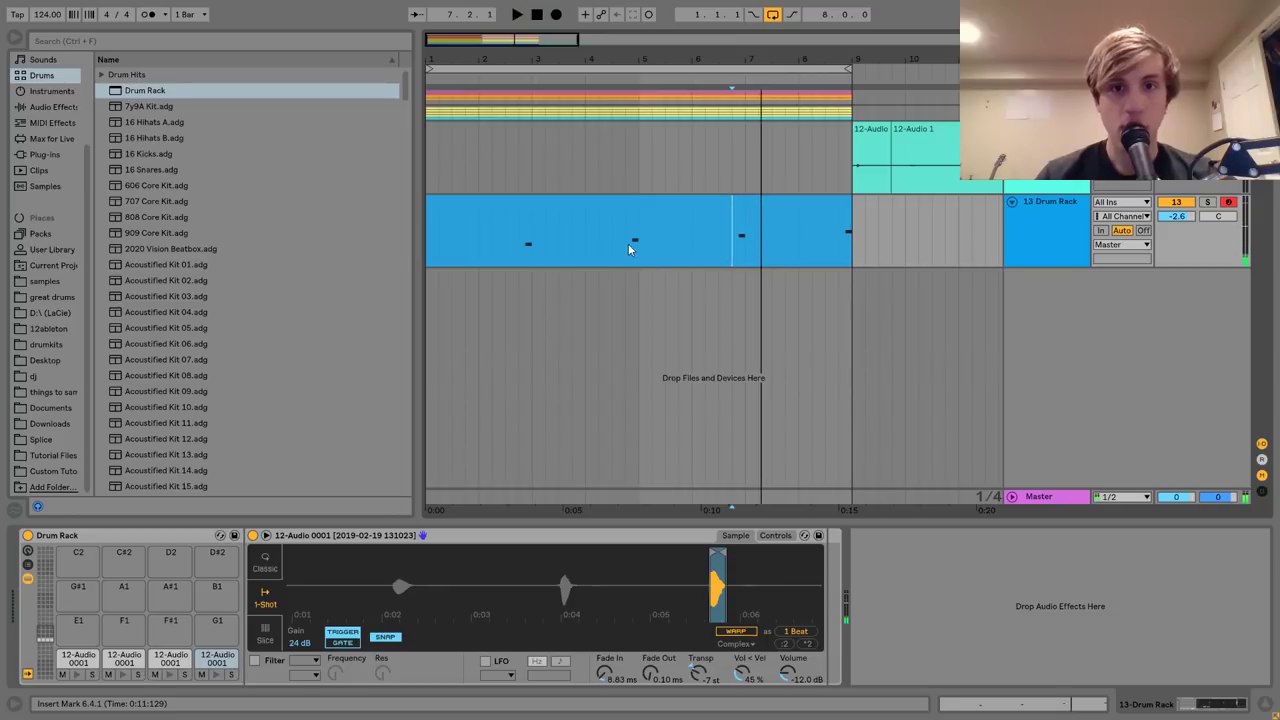
left_click(816, 250)
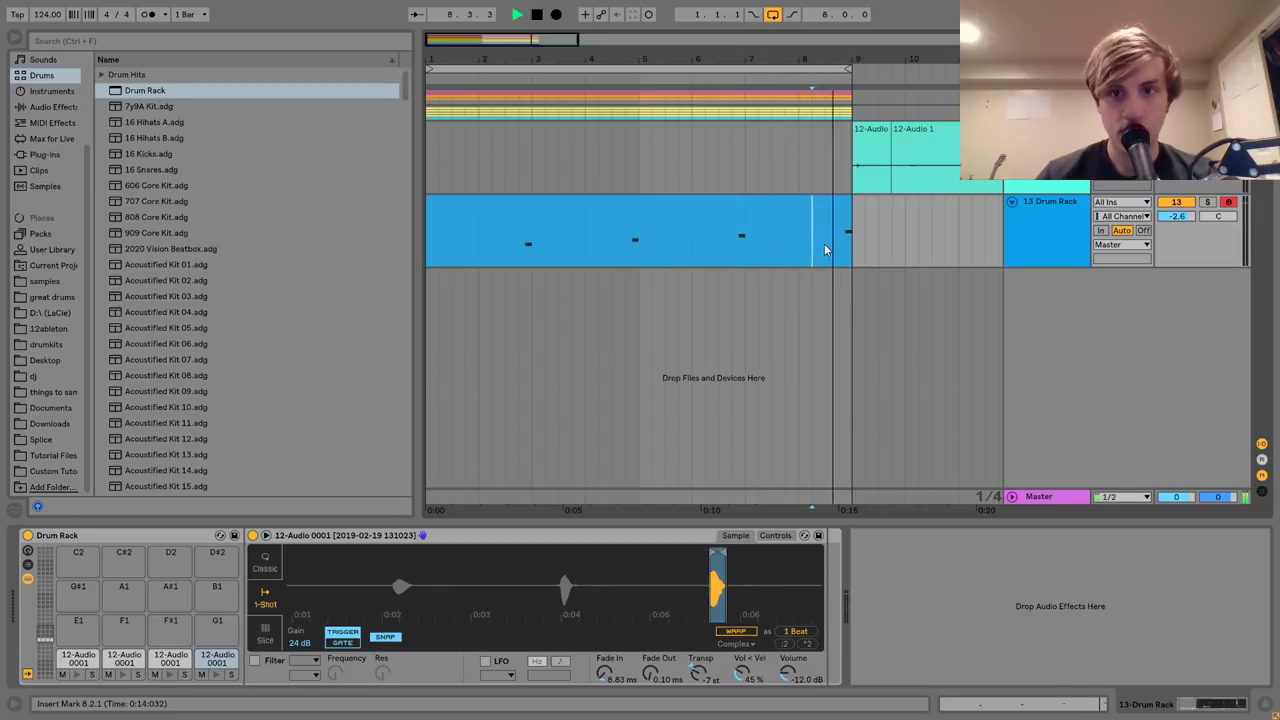
left_click_drag(638, 250, 503, 251)
Play the loop from the start and set the Drum Rack track volume to -2.2 dB.
key("space")
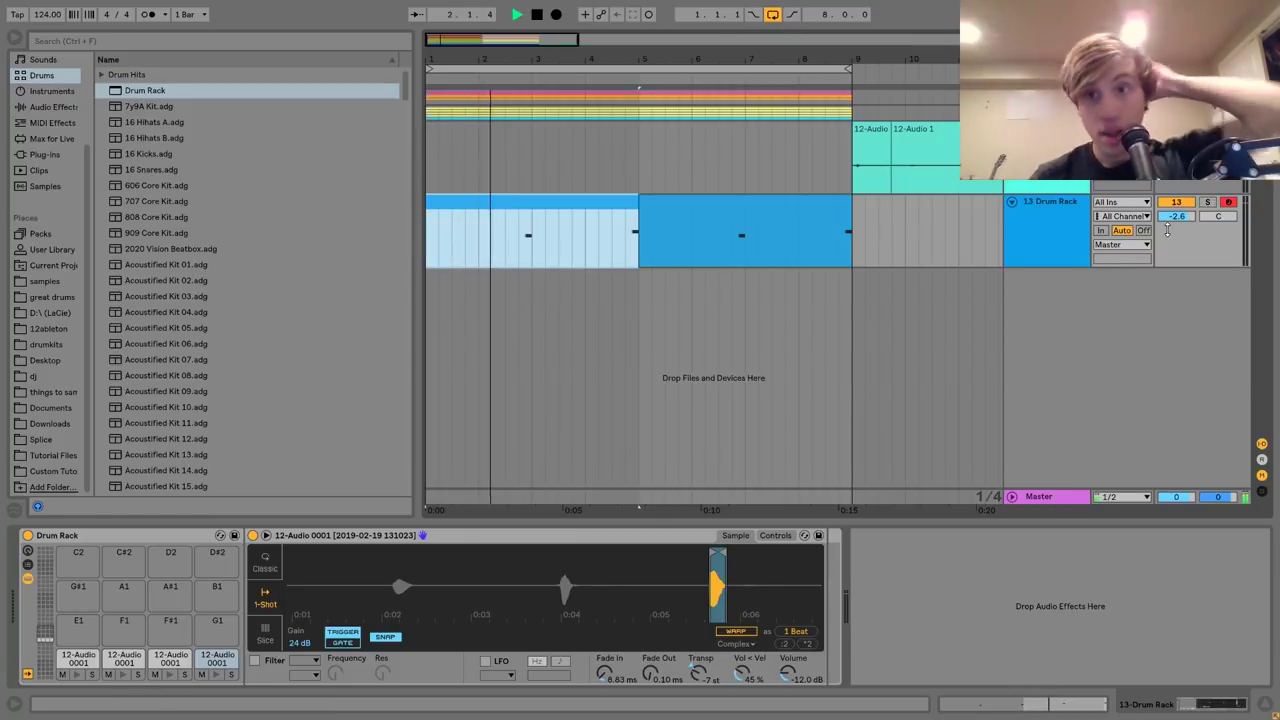
left_click_drag(1174, 218, 1174, 213)
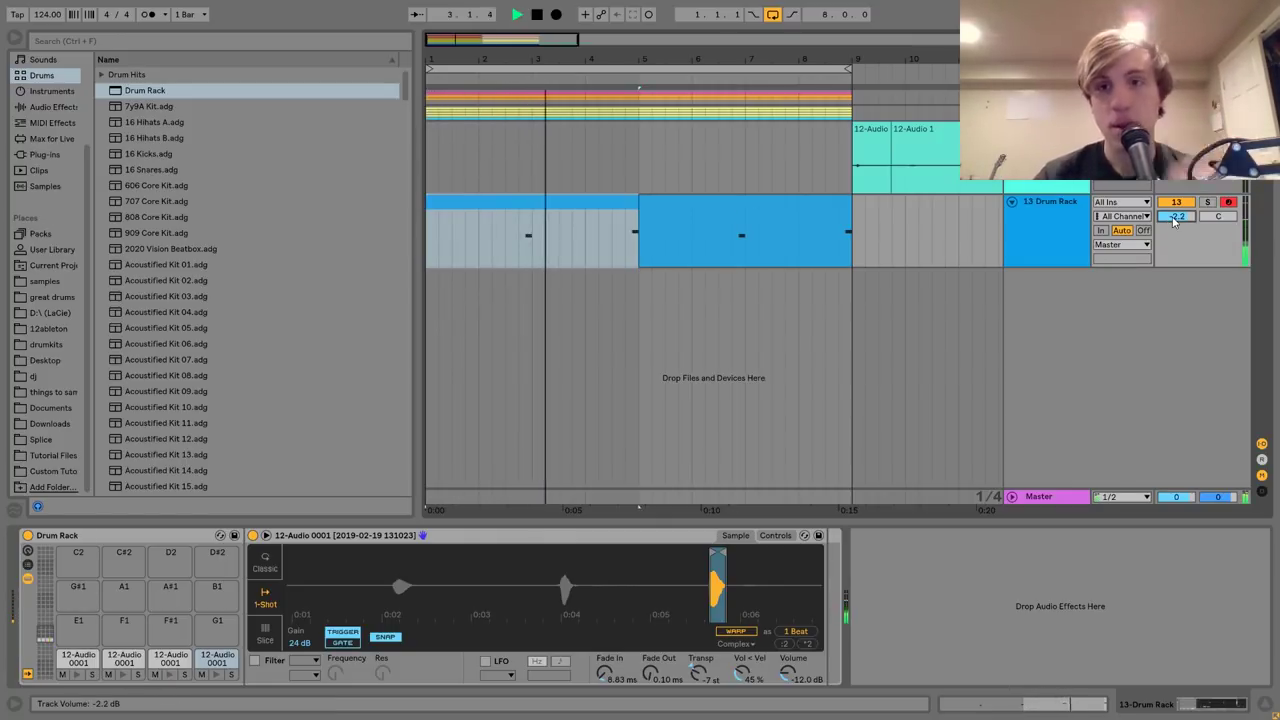
key("space")
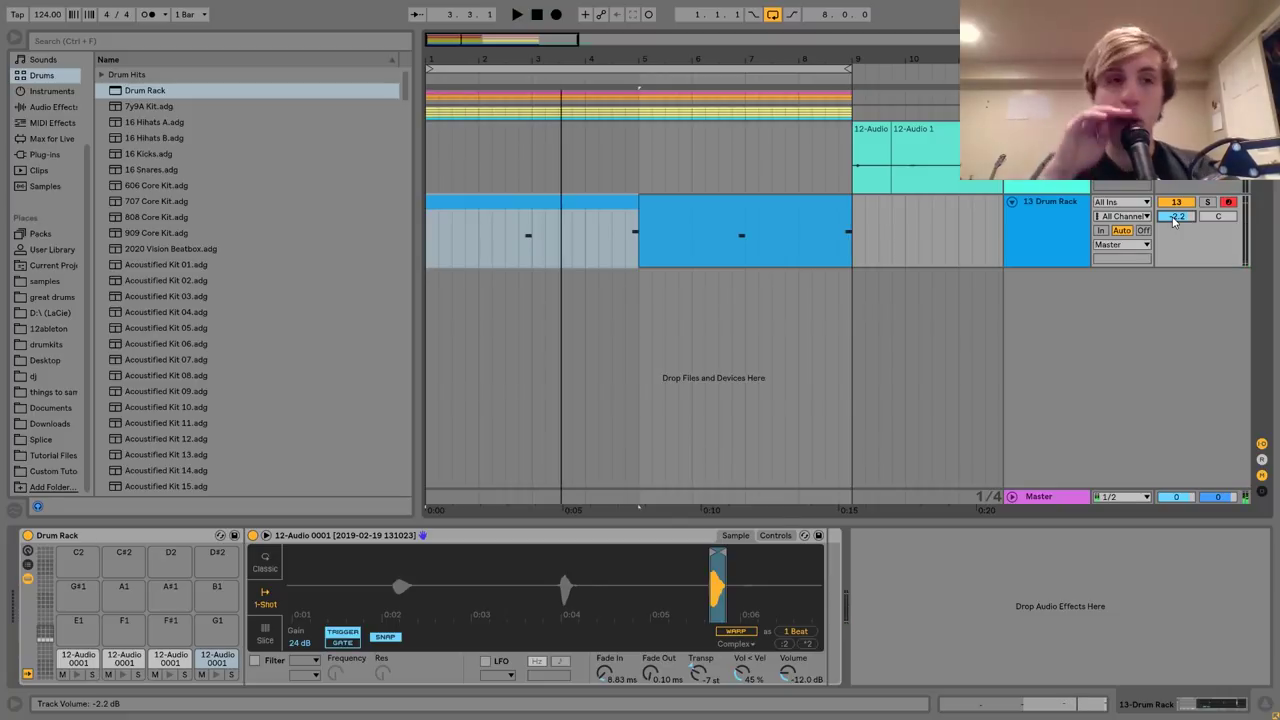
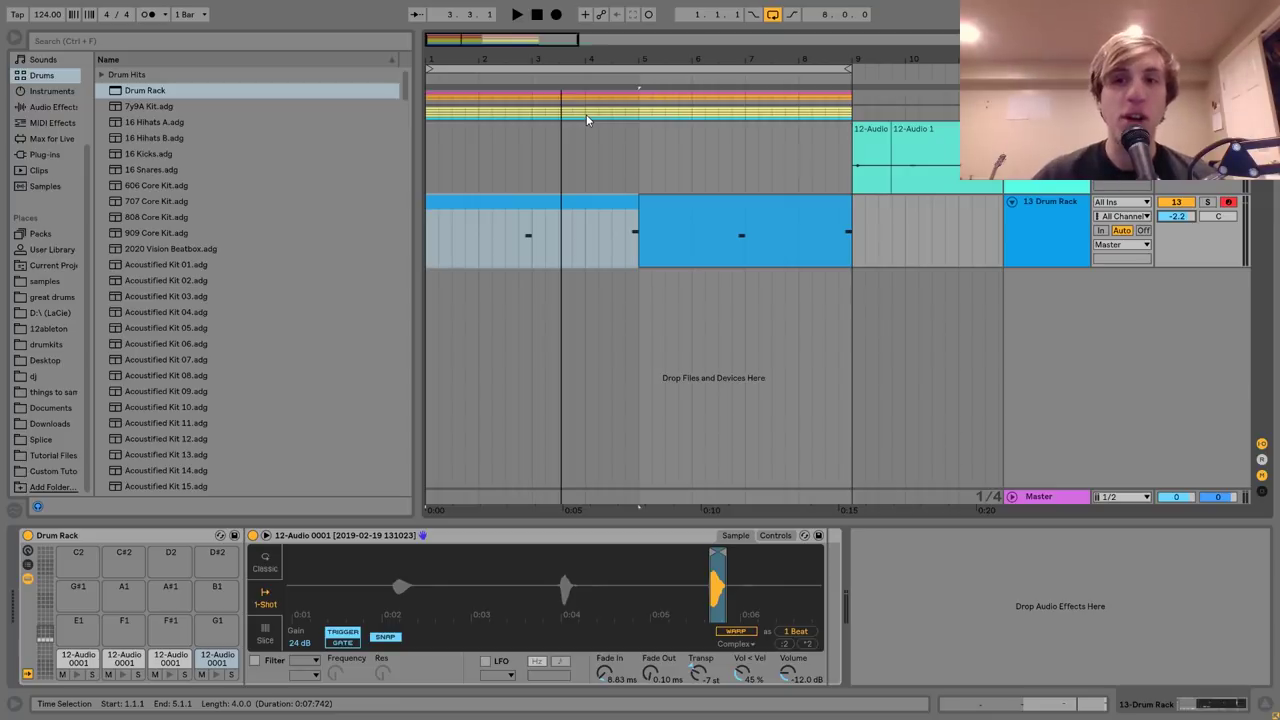
key("space")
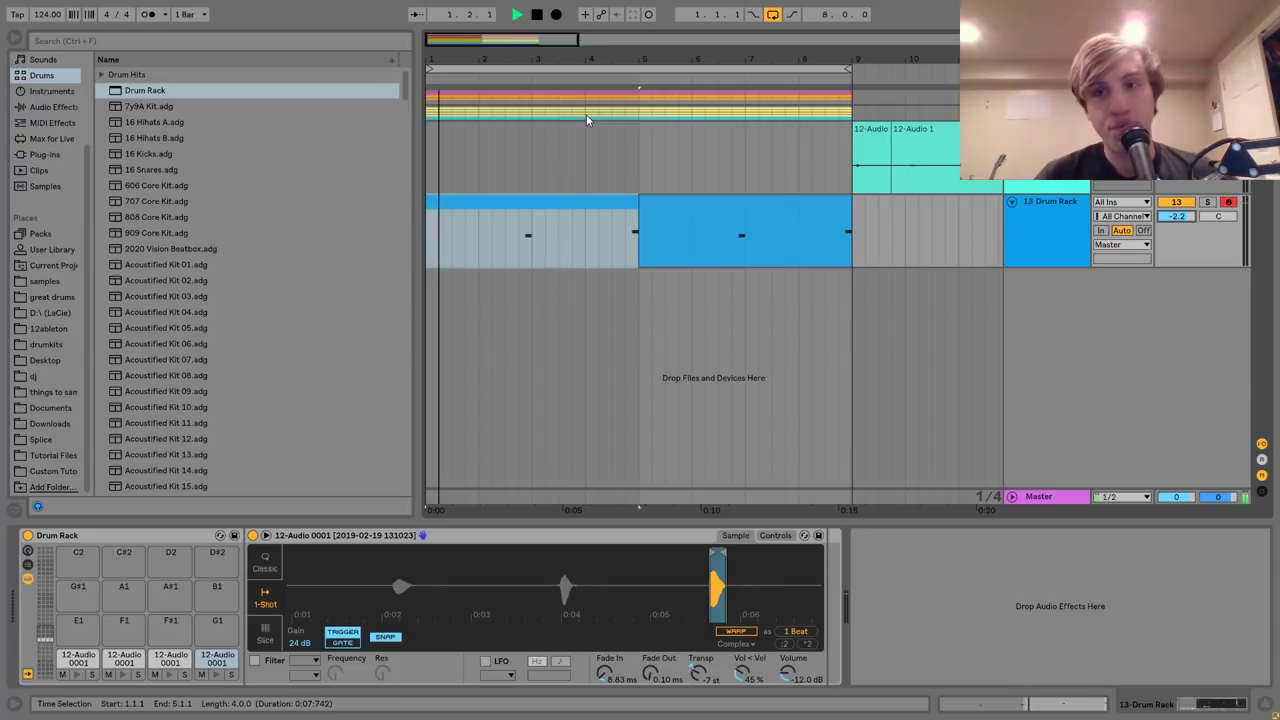
Delete the audio track holding the raw recordings above the Drum Rack track and play the arrangement.
left_click(1045, 238)
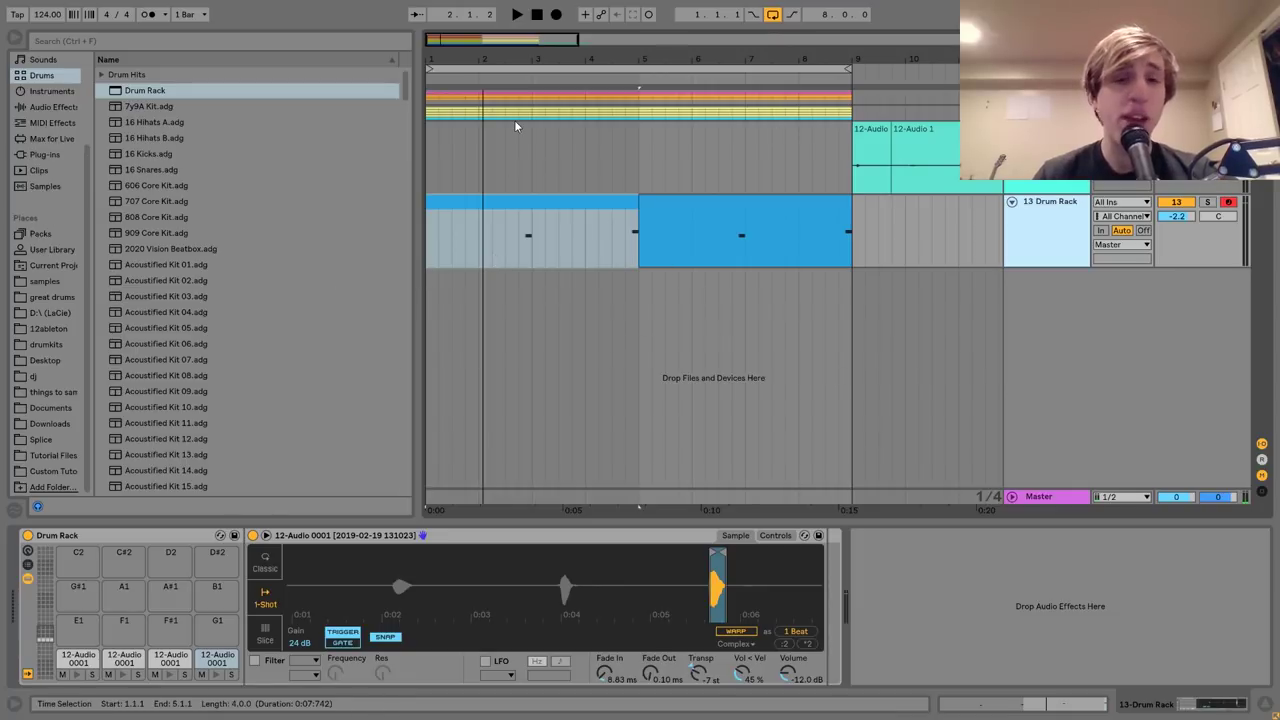
left_click(1015, 185)
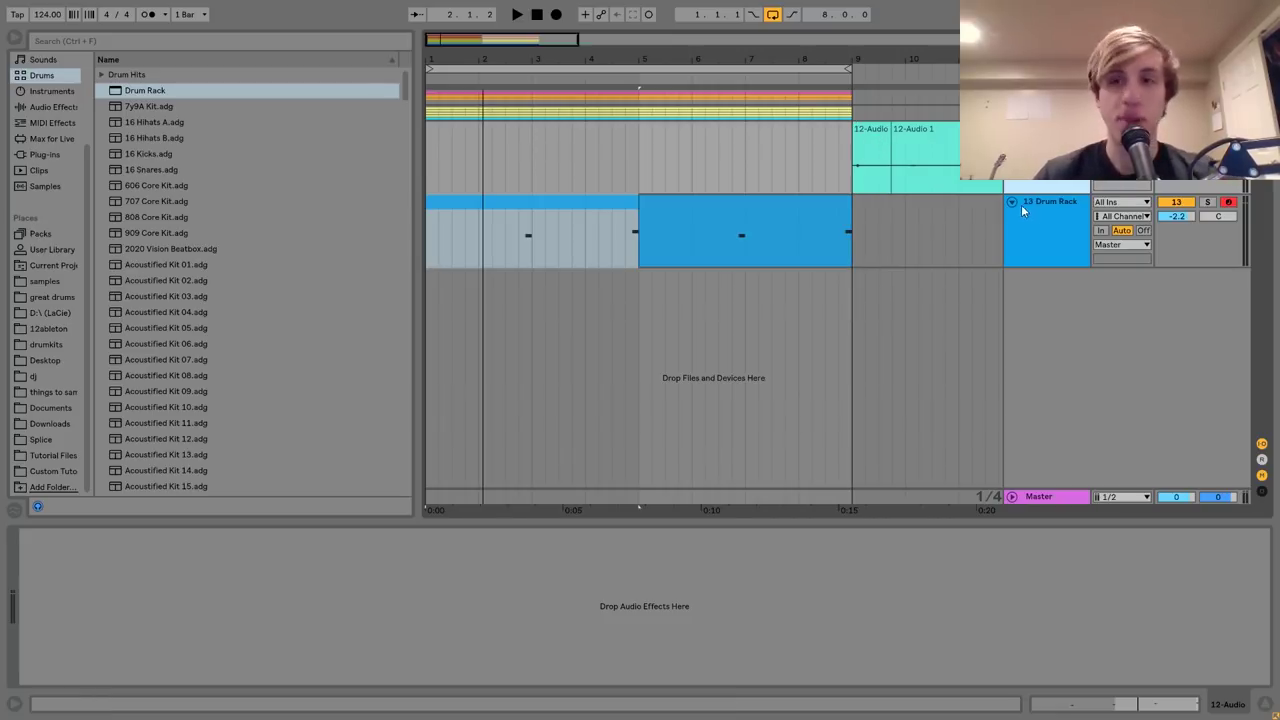
key("Delete")
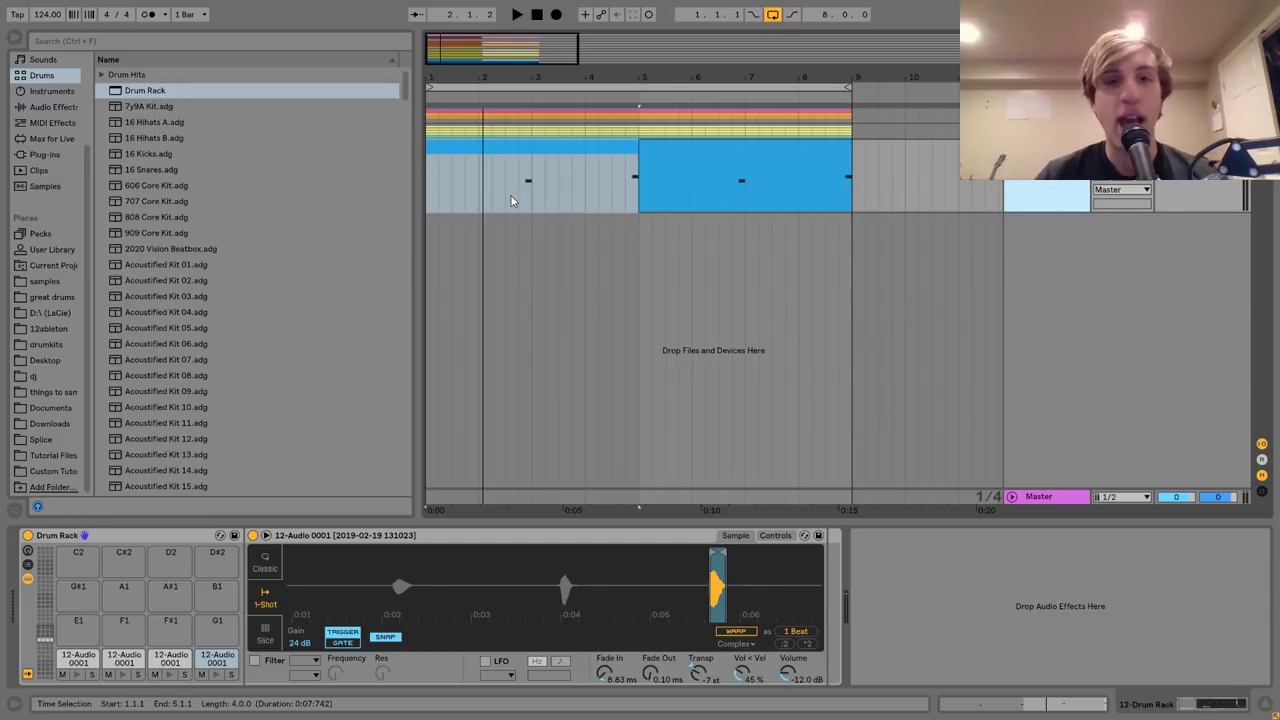
key("space")
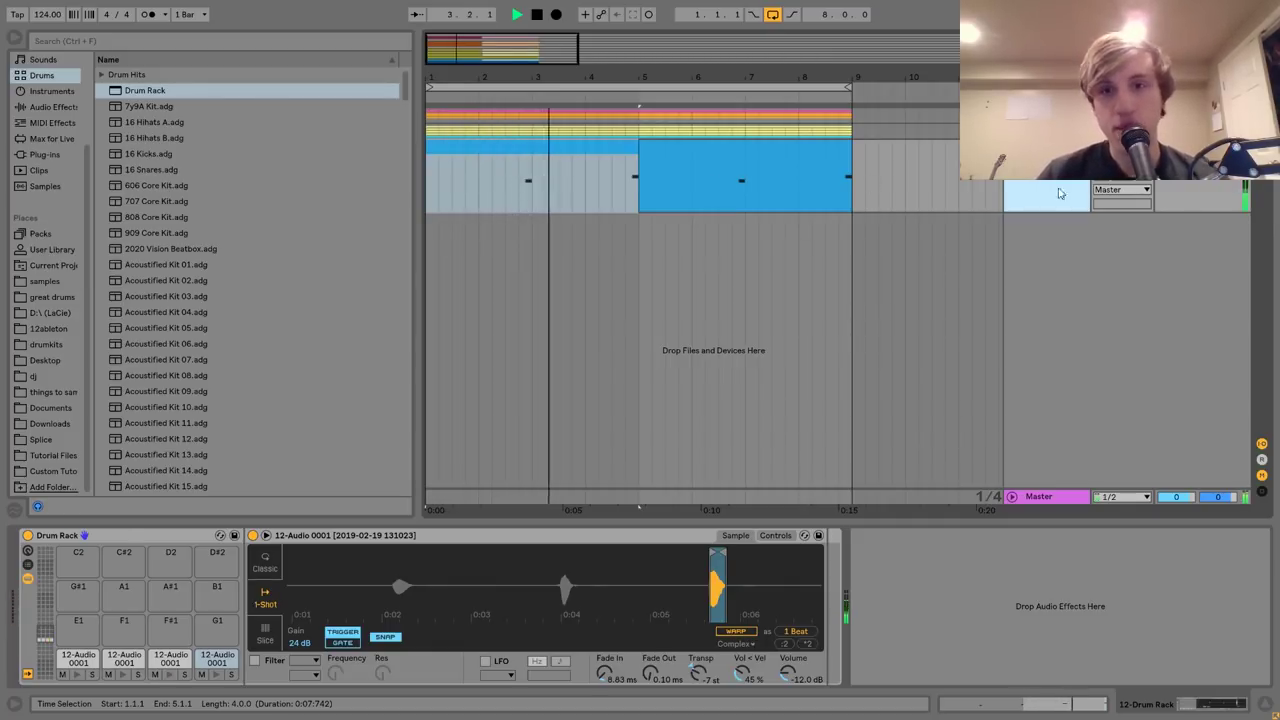
Add an EQ Eight after the Drum Rack on its track and play the arrangement briefly.
key("space")
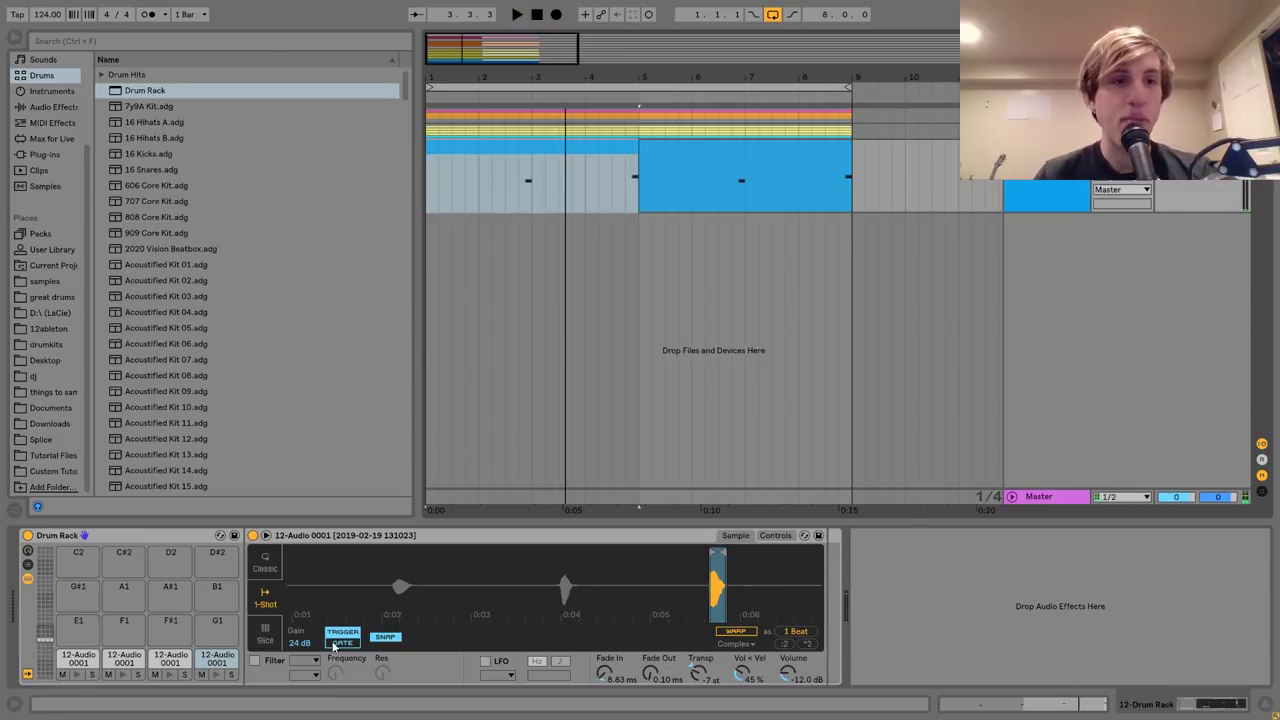
left_click(617, 196)
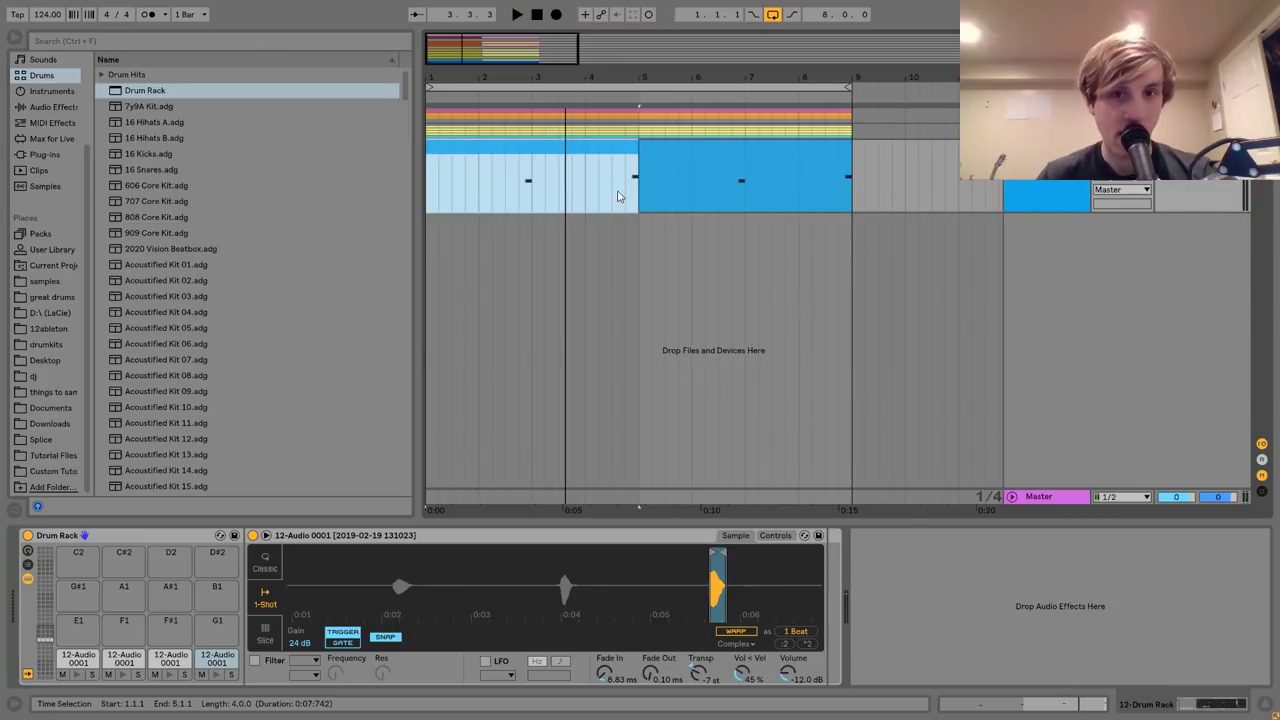
left_click(45, 107)
scroll(244, 231, "down", 1)
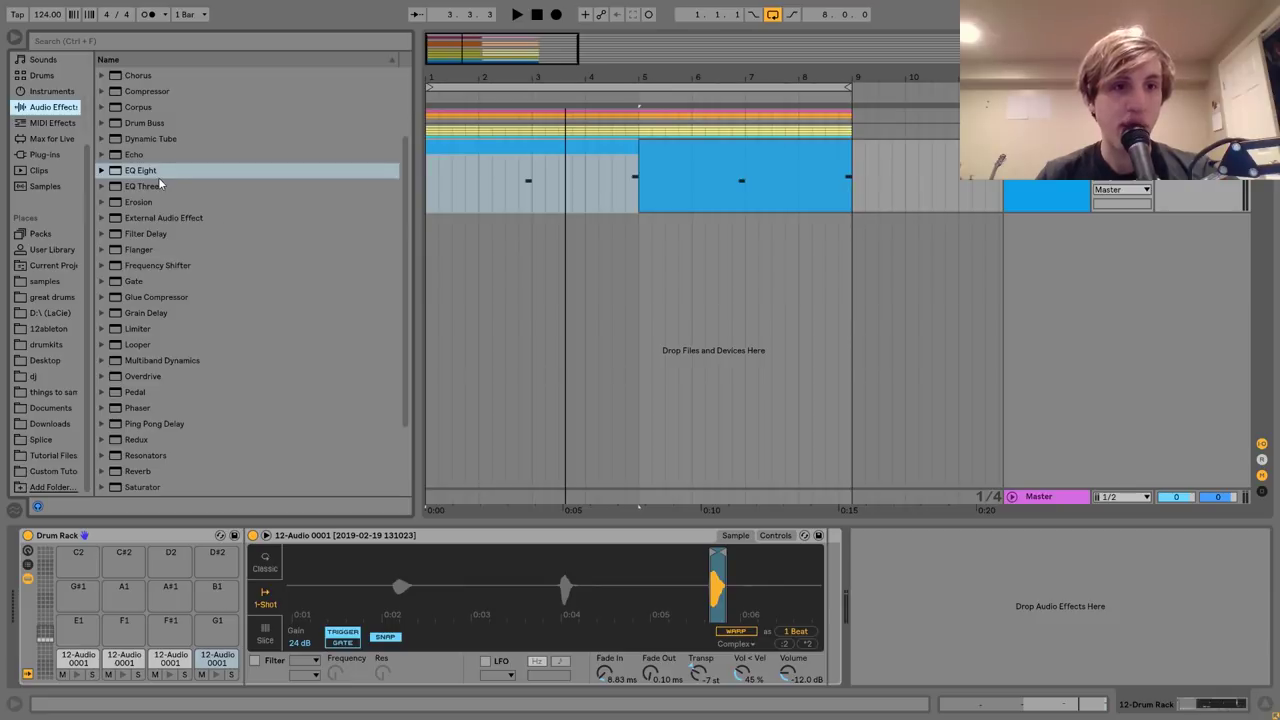
left_click_drag(158, 172, 872, 548)
key("space")
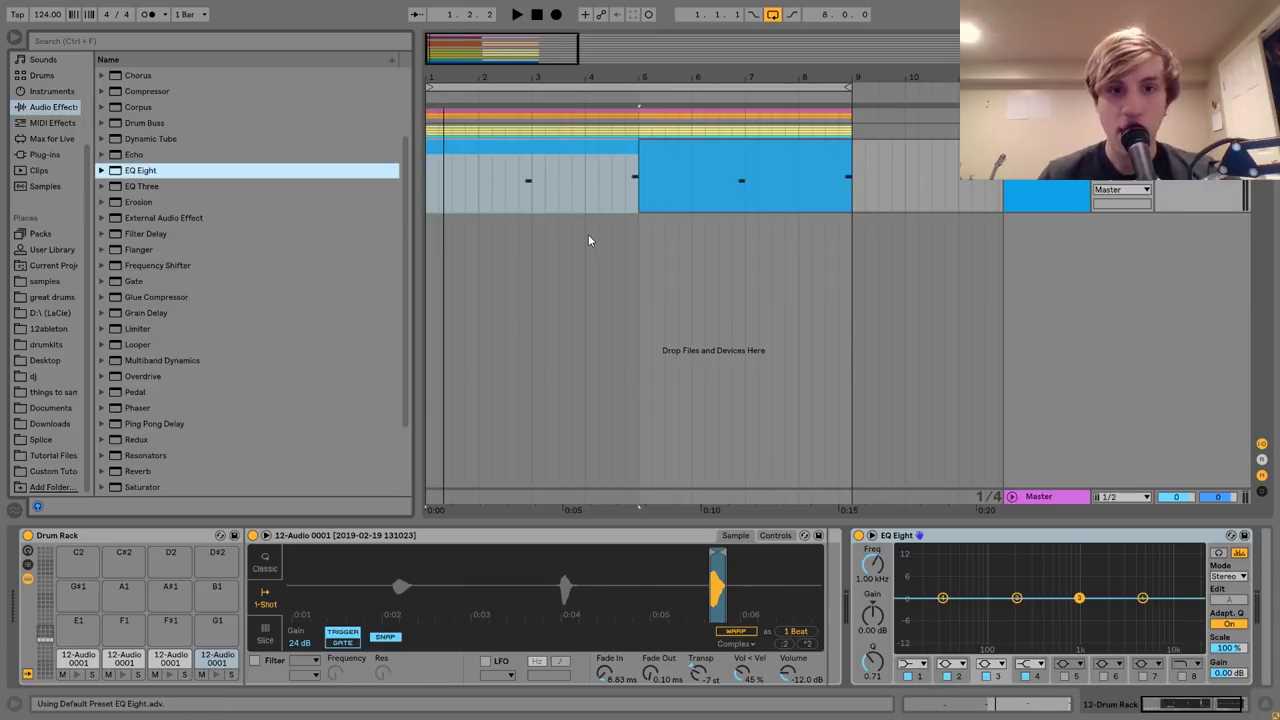
While playing from 2.4.1, make EQ Eight band 1 a low cut and set the band 4 high shelf to 696 Hz and 8.06 dB.
left_click_drag(518, 60, 520, 120)
left_click(522, 201)
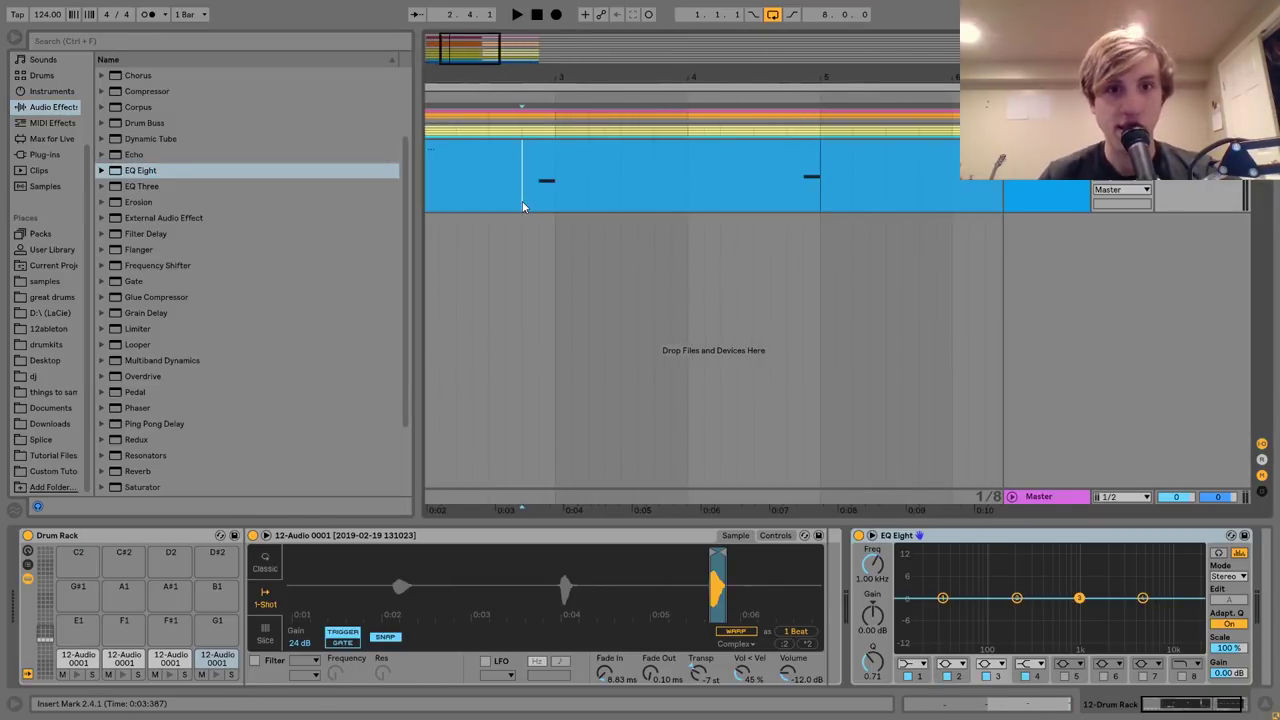
key("space")
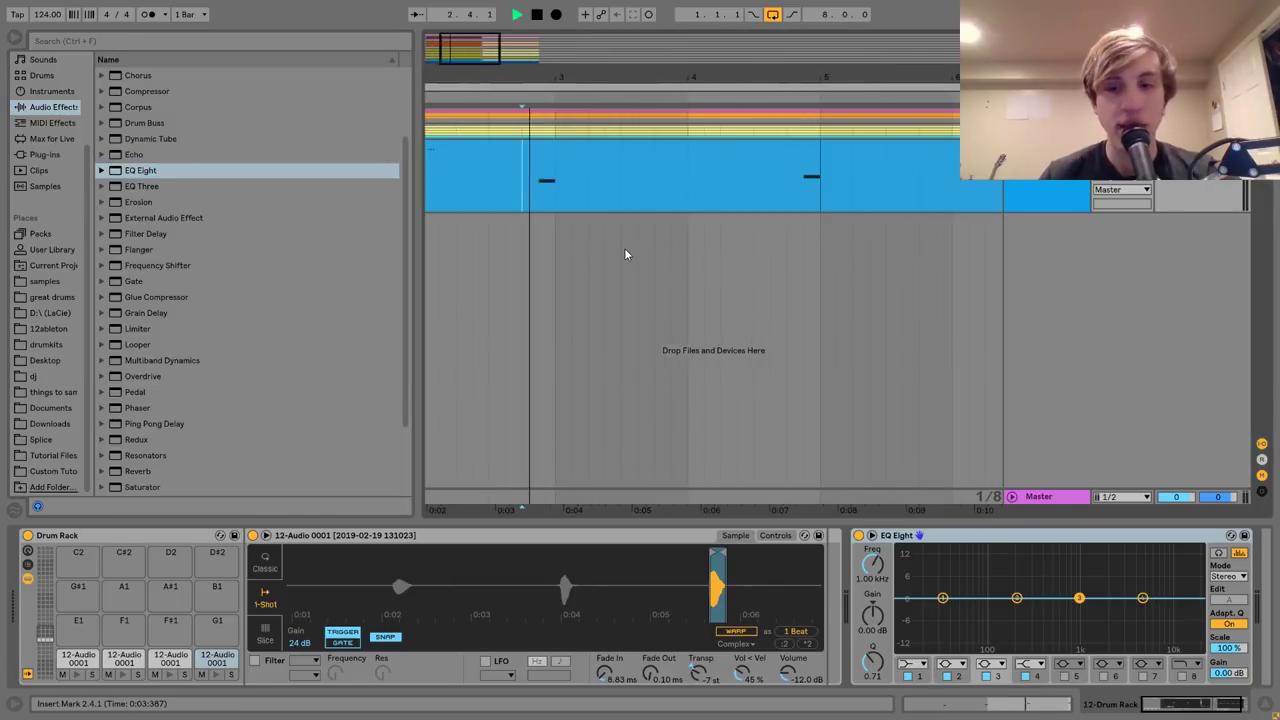
left_click(918, 664)
left_click(906, 577)
left_click_drag(878, 572, 878, 531)
left_click_drag(1142, 597, 1065, 571)
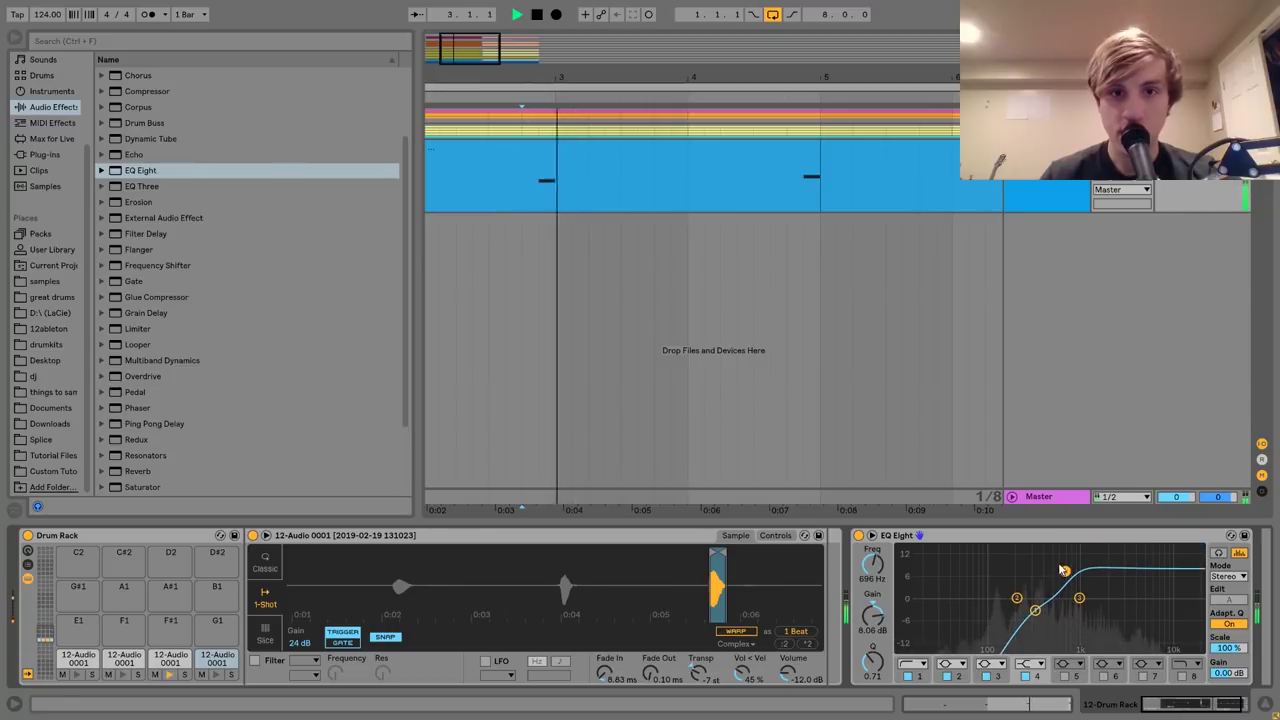
Audition the equalized Drum Rack hits from 4.4.1 and 2.4.1.
left_click(785, 181)
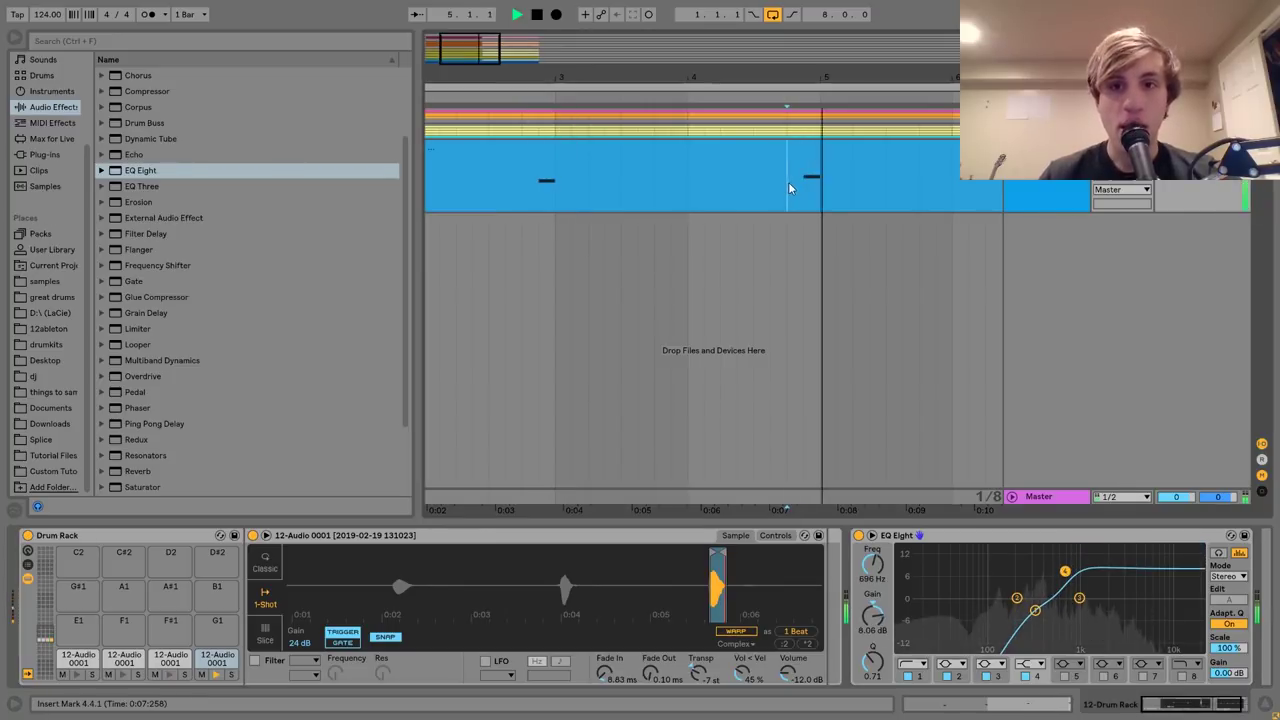
left_click_drag(638, 74, 778, 66)
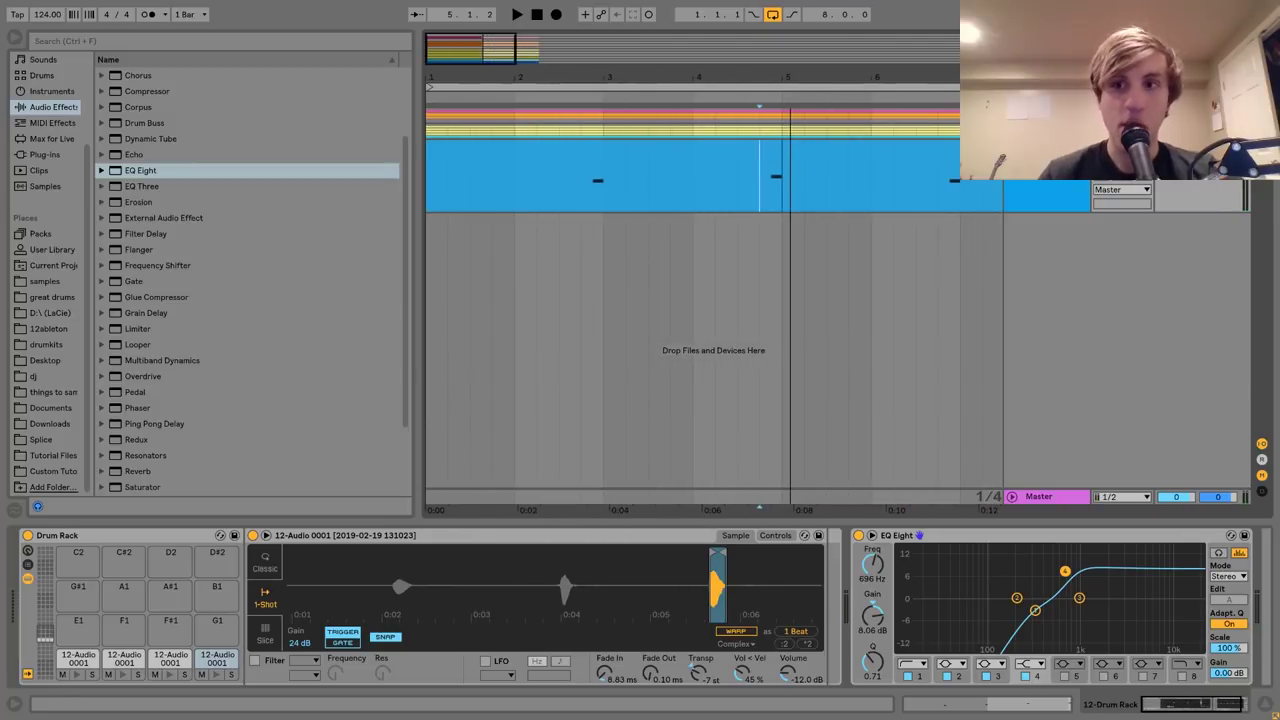
left_click(577, 204)
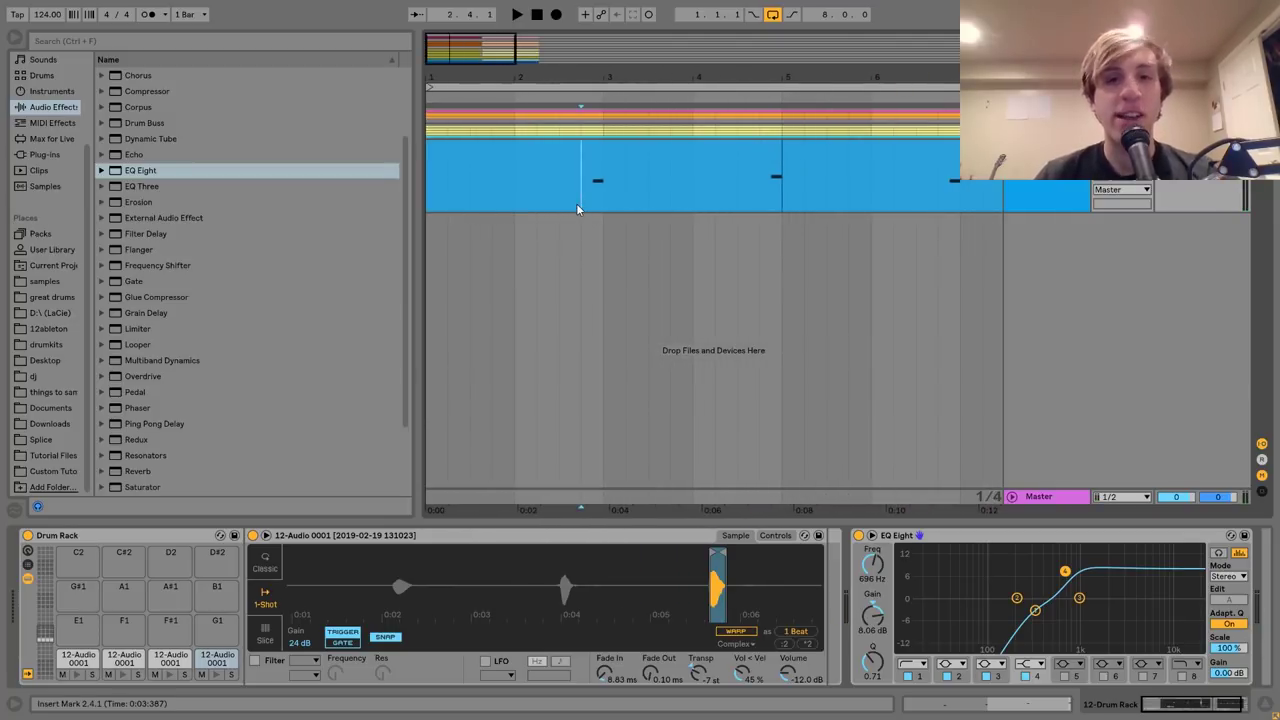
key("space")
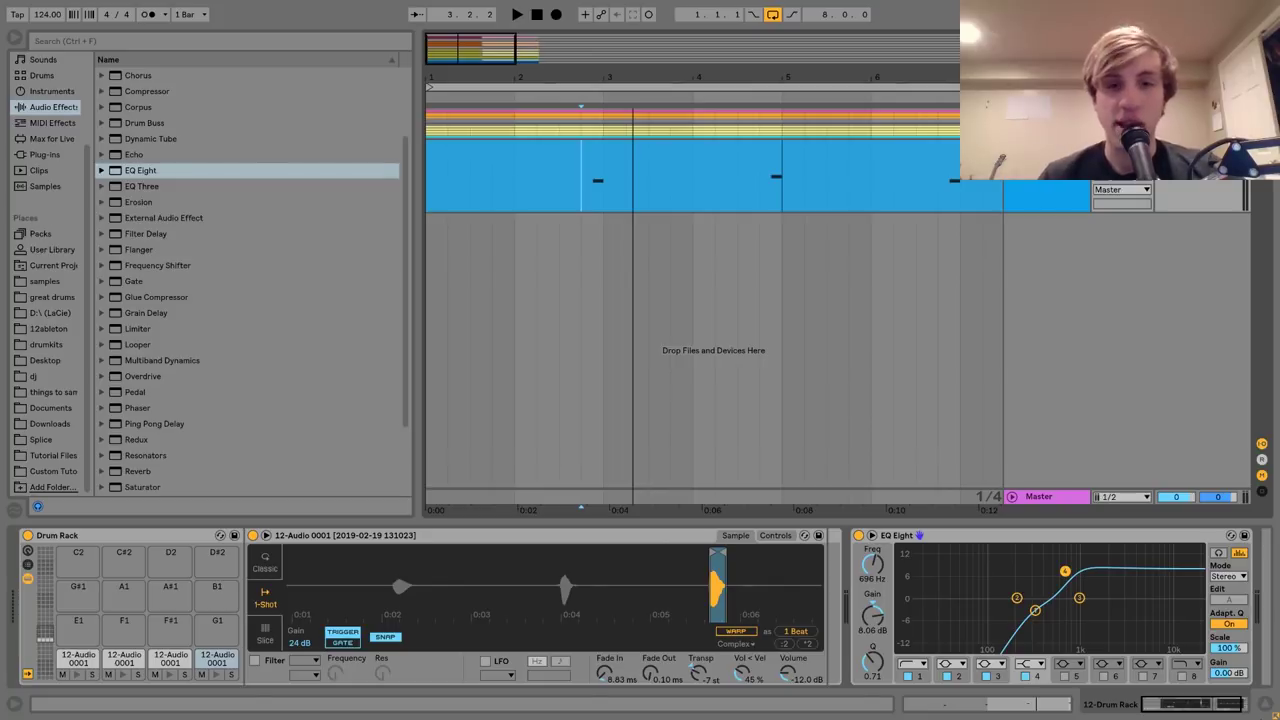
key("space")
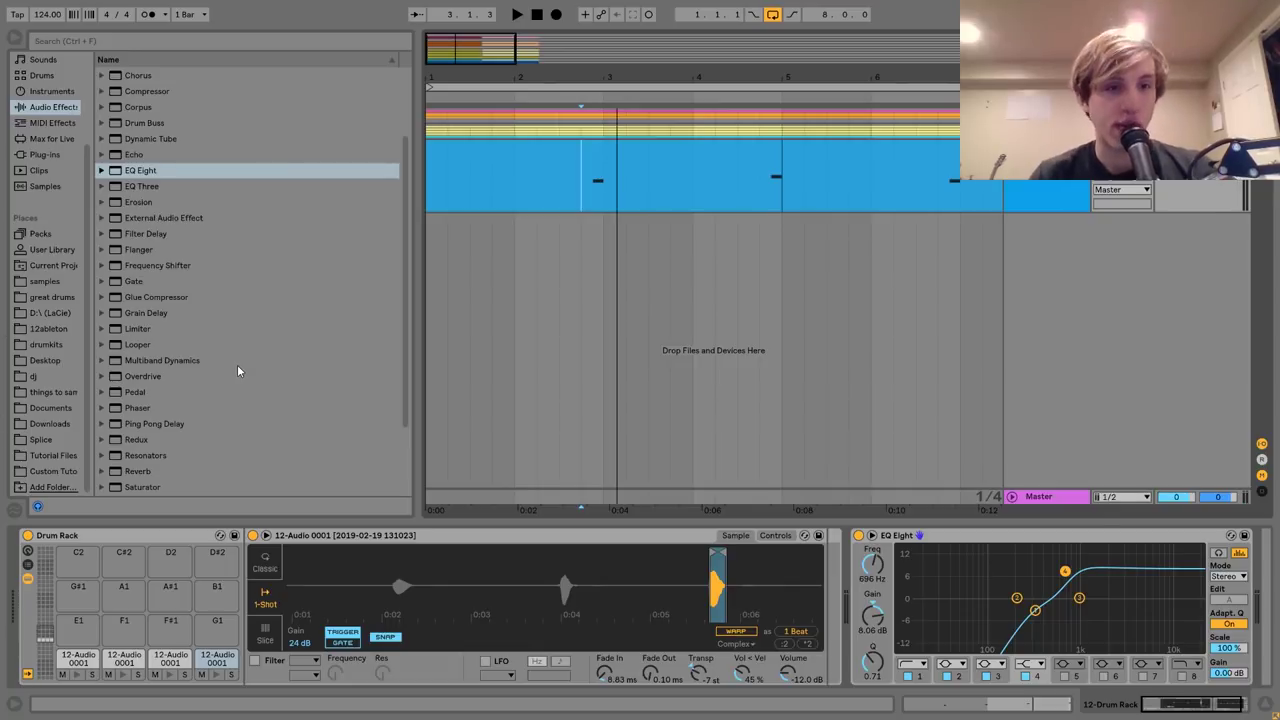
key("space")
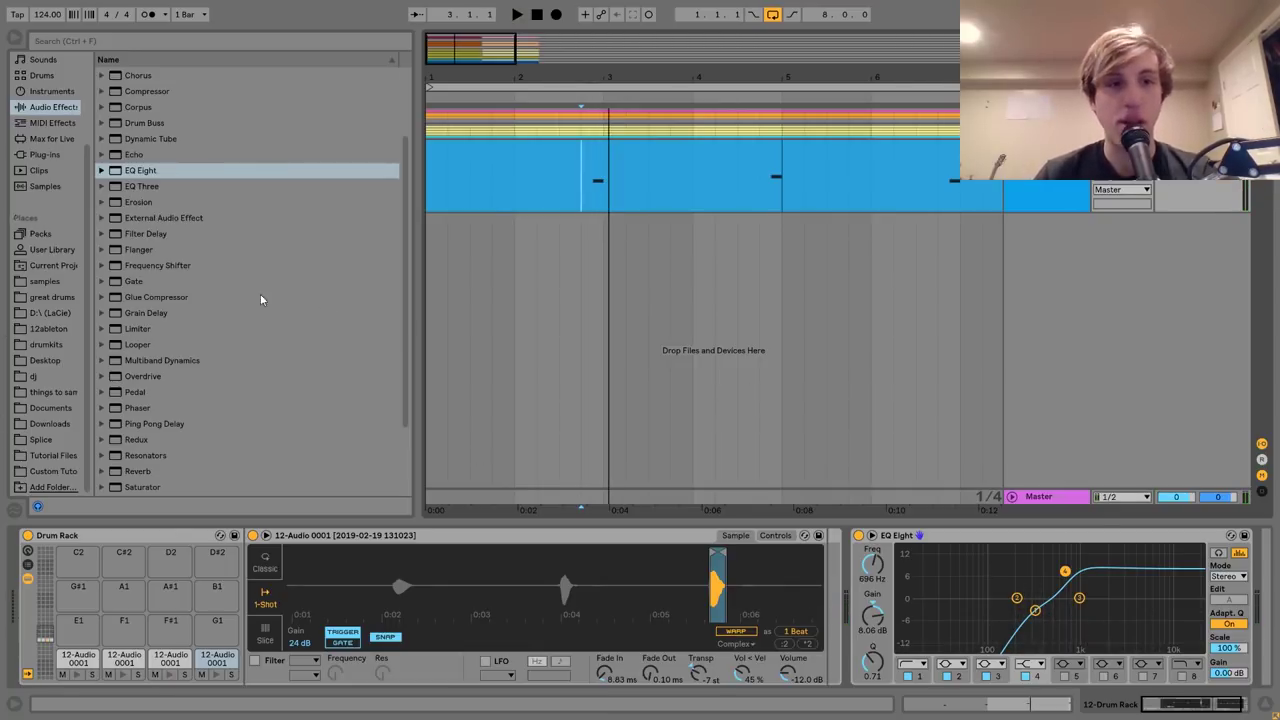
Add a Saturator after the EQ Eight with a Drive of 6.86 dB and play the result.
scroll(226, 312, "down", 3)
double_click(128, 394)
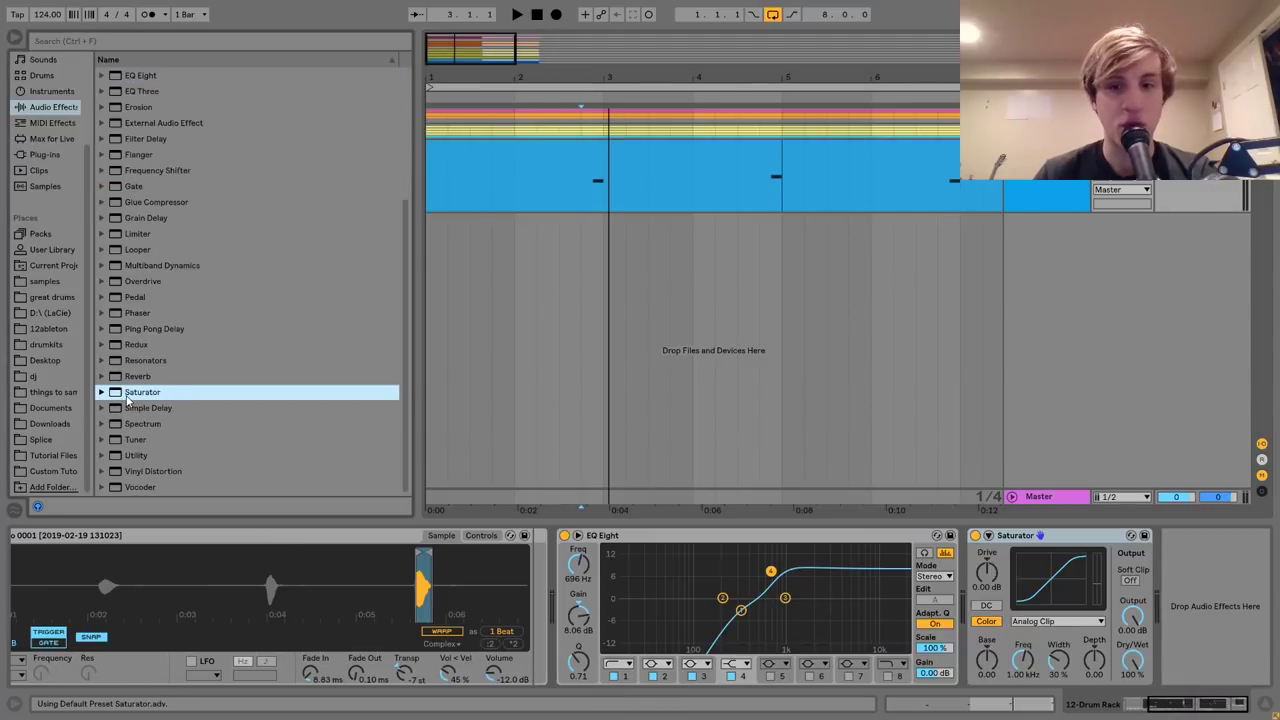
mouse_move(993, 585)
left_mouse_down()
mouse_move(993, 555)
mouse_move(987, 576)
left_mouse_up()
key("space")
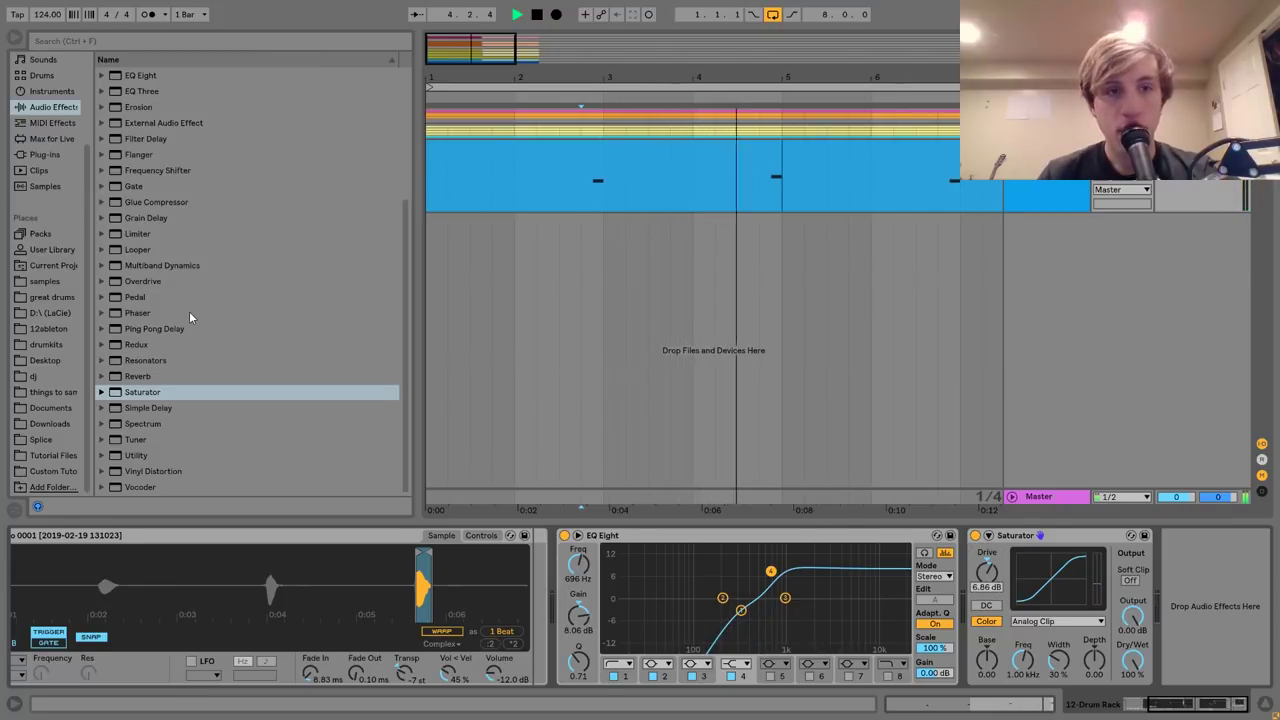
Add a Ping Pong Delay after the Saturator with beat division 2, 54% feedback and 29% dry/wet, checking it during playback.
scroll(189, 310, "up", 3)
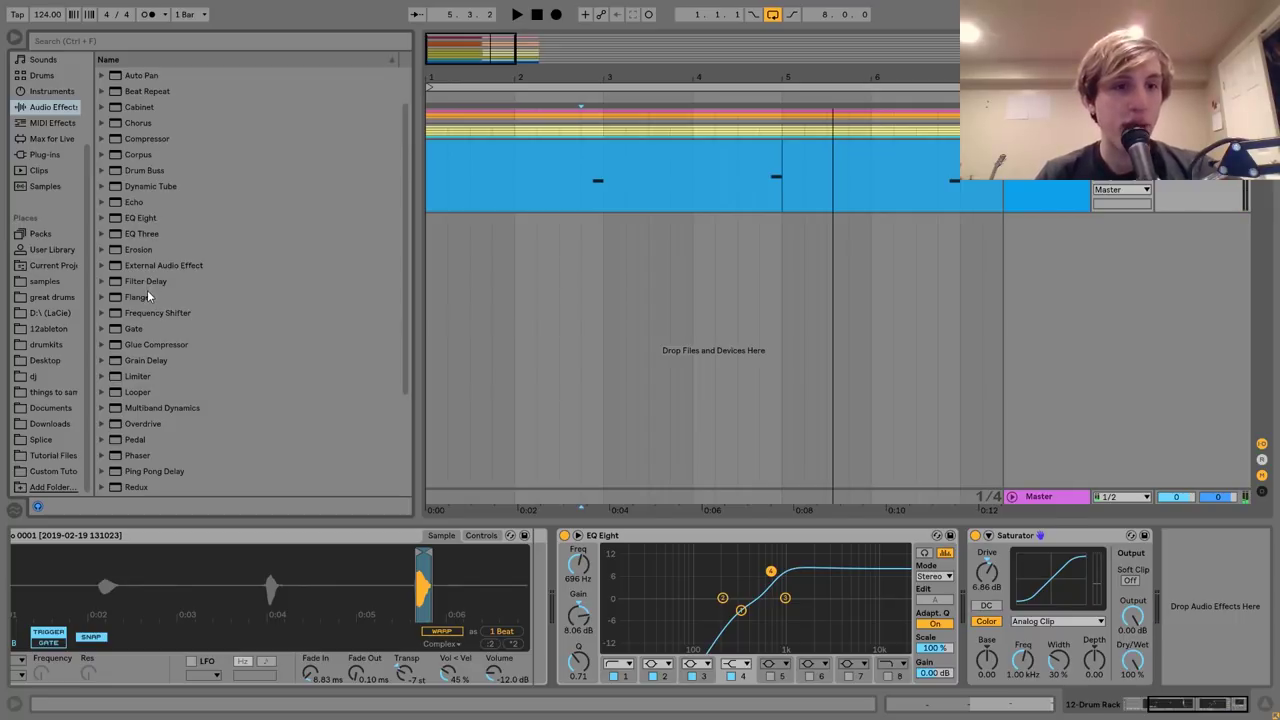
scroll(150, 279, "down", 3)
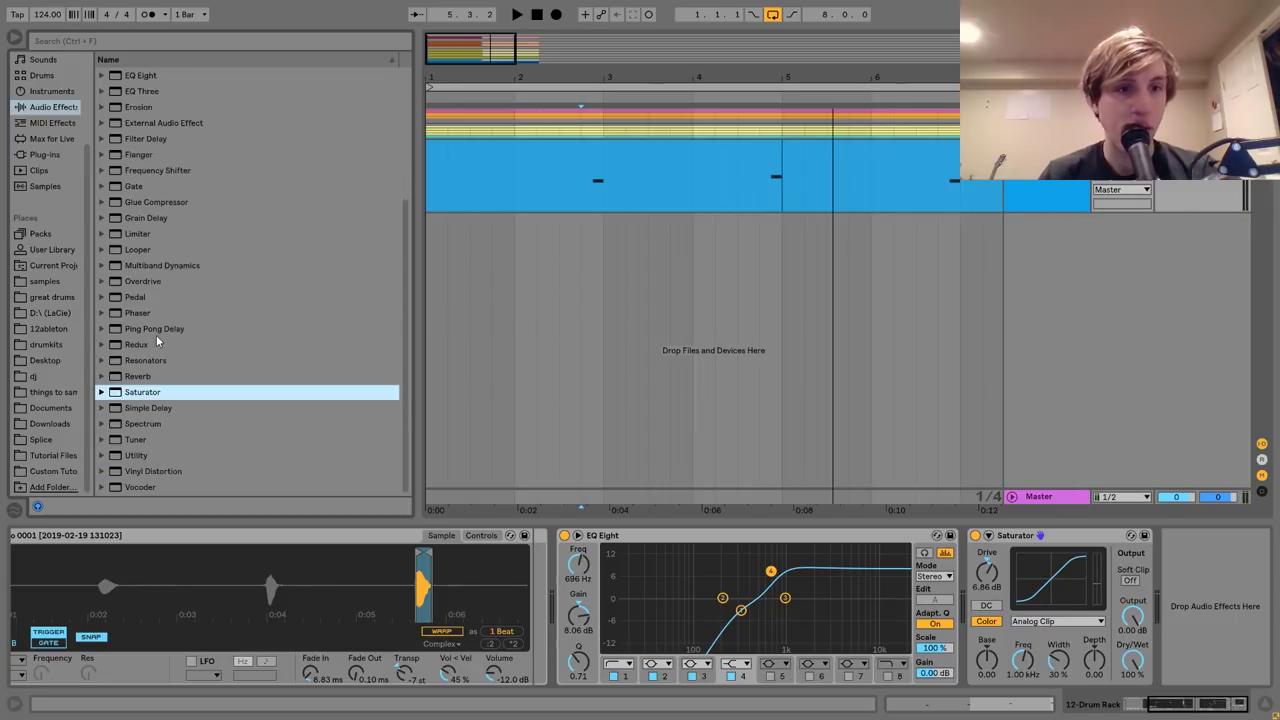
left_click(155, 329)
double_click(155, 329)
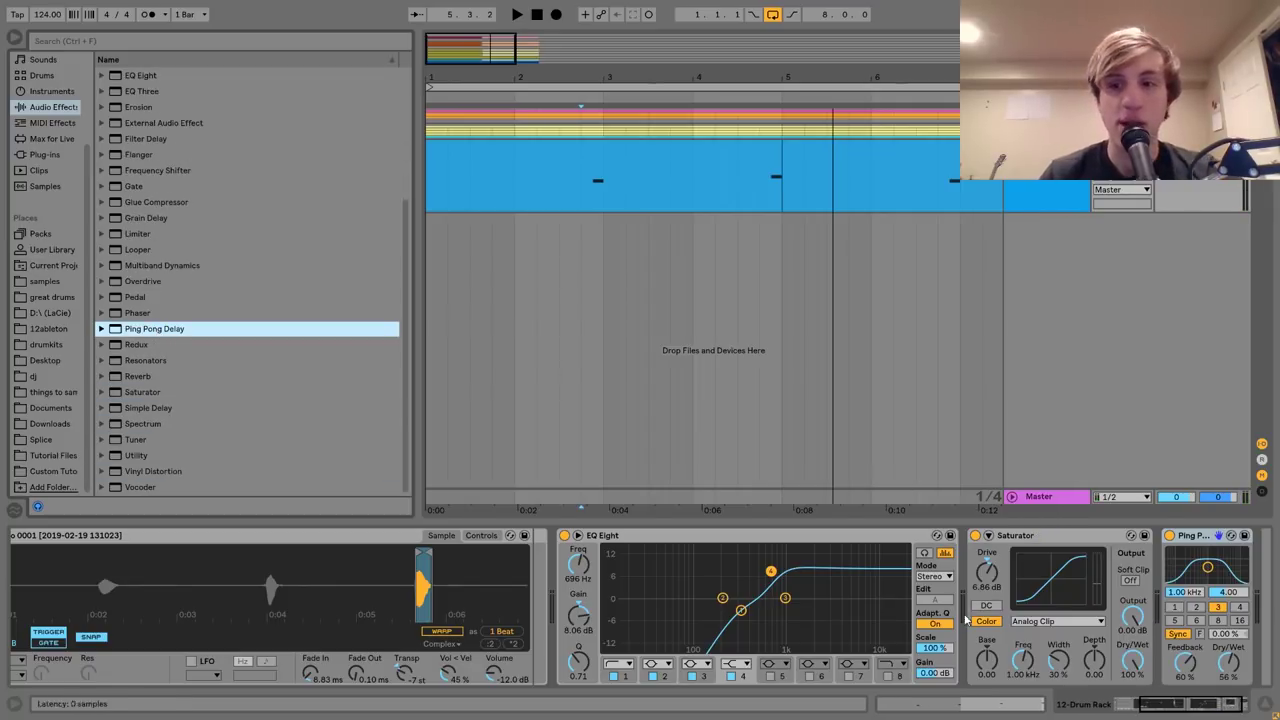
left_click(1176, 609)
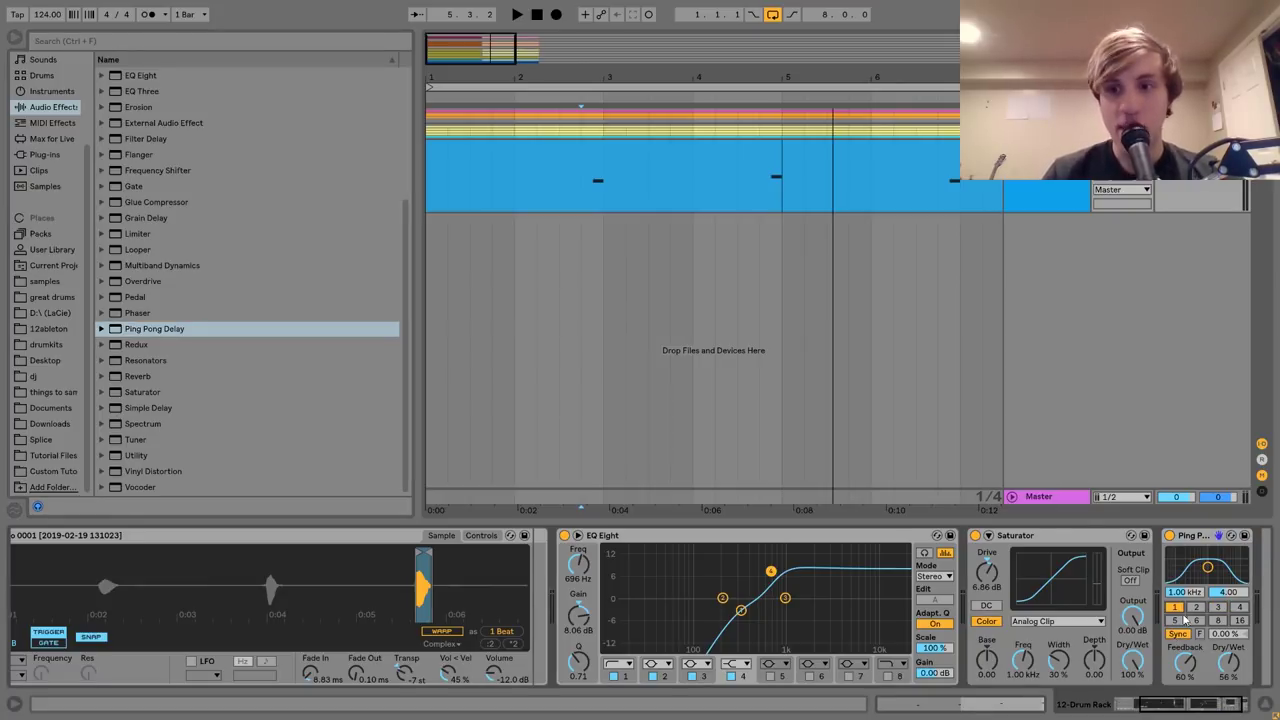
left_click_drag(1228, 662, 1226, 668)
key("space")
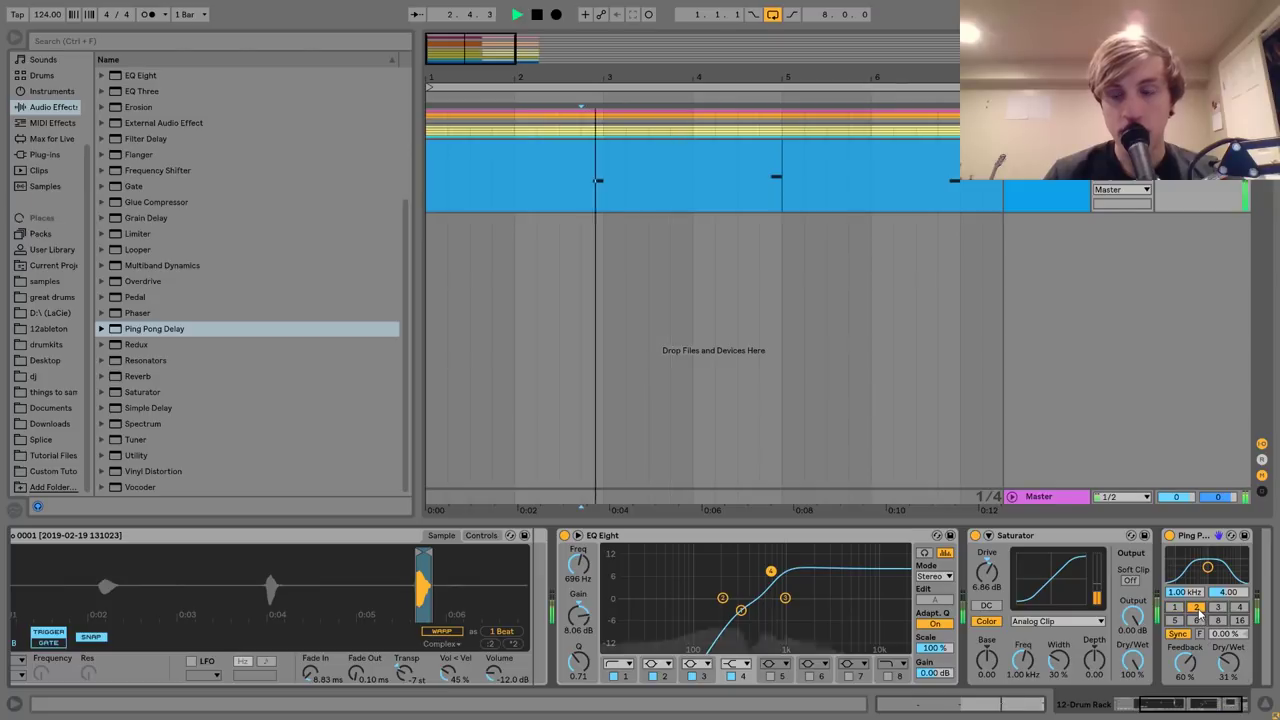
left_click(1195, 607)
left_click_drag(1228, 662, 1185, 668)
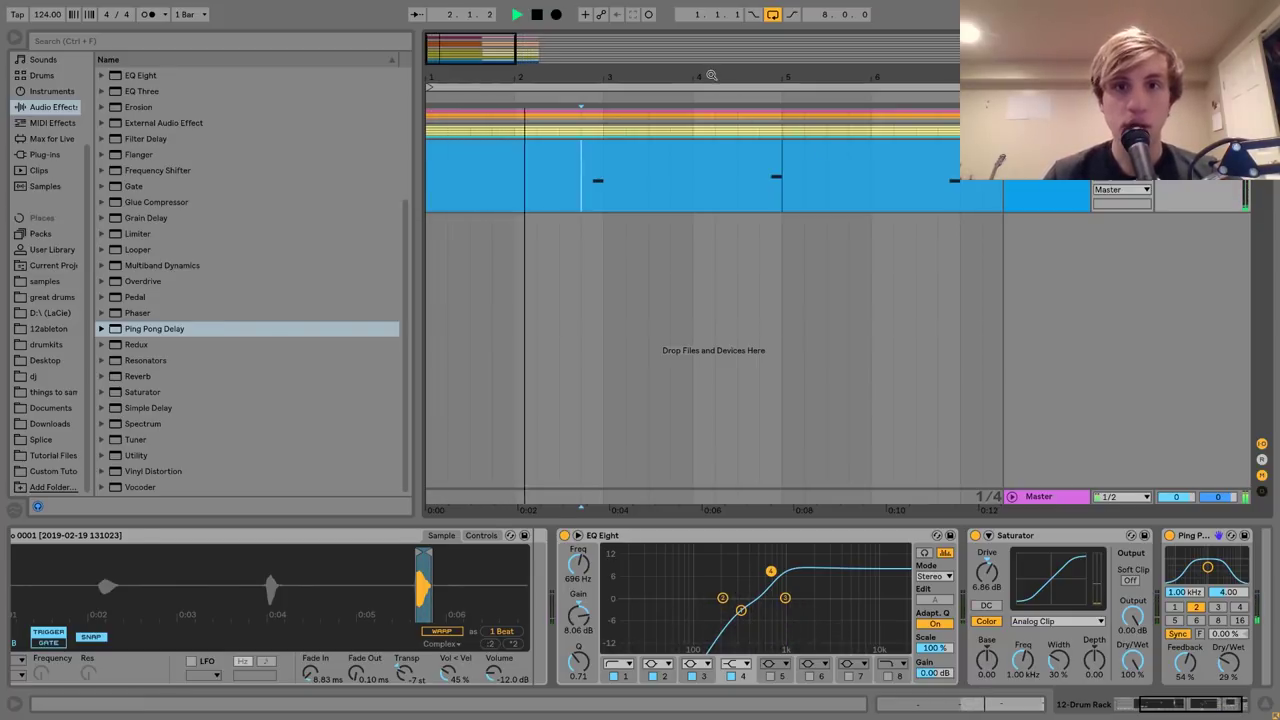
Set the Drum Rack track volume to -14.7 dB and replay the loop from the start.
left_click_drag(711, 75, 518, 75)
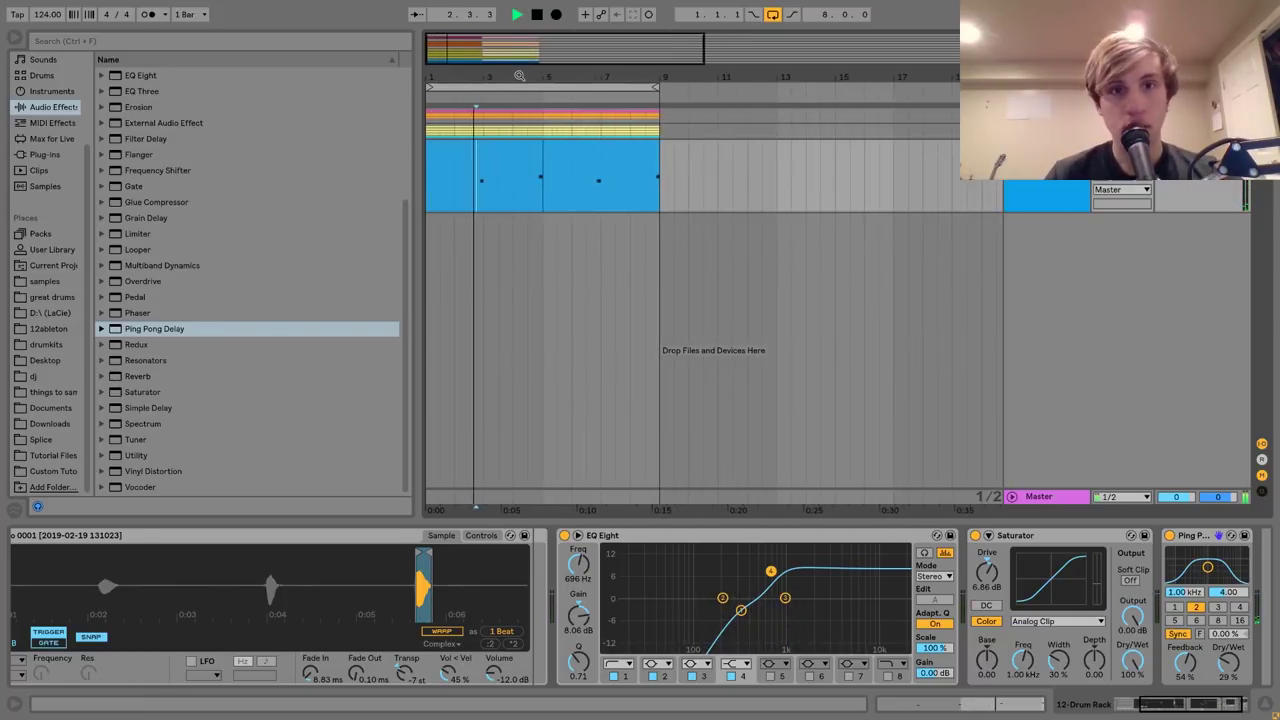
left_click(503, 146)
left_click(1176, 161)
key("space")
key("space")
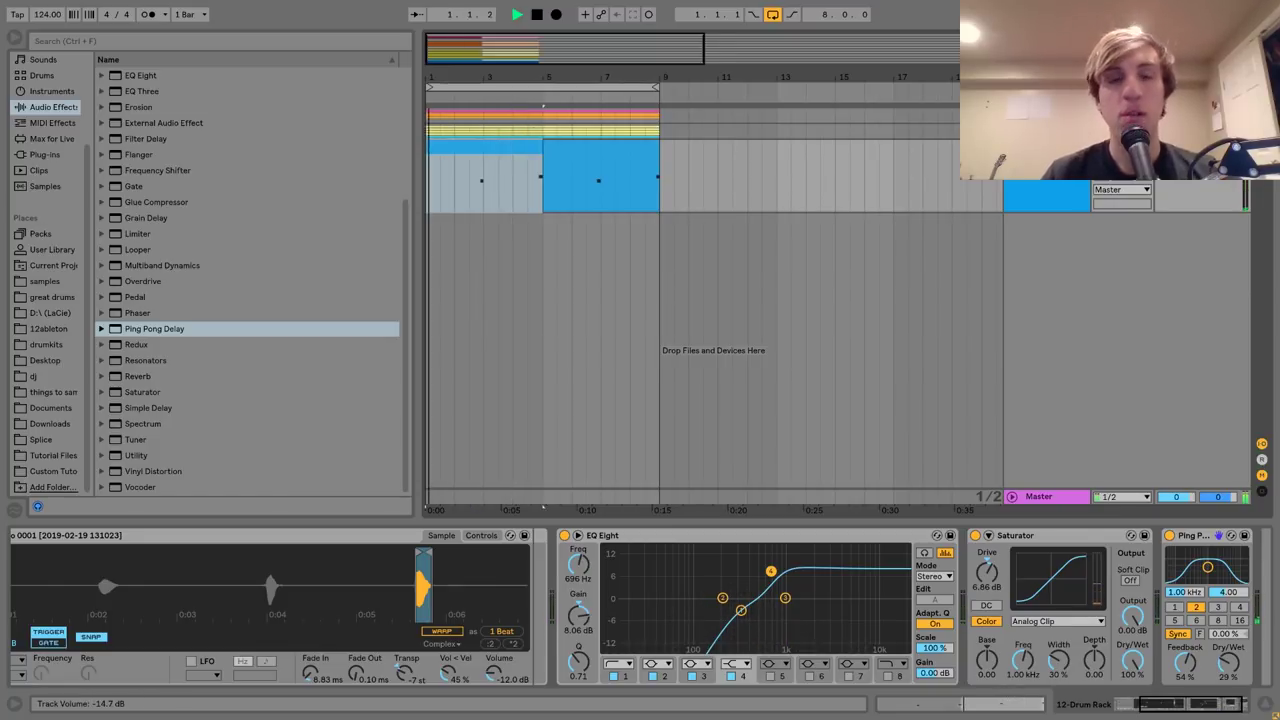
Insert a new audio track below the Drum Rack track.
left_click(1047, 161)
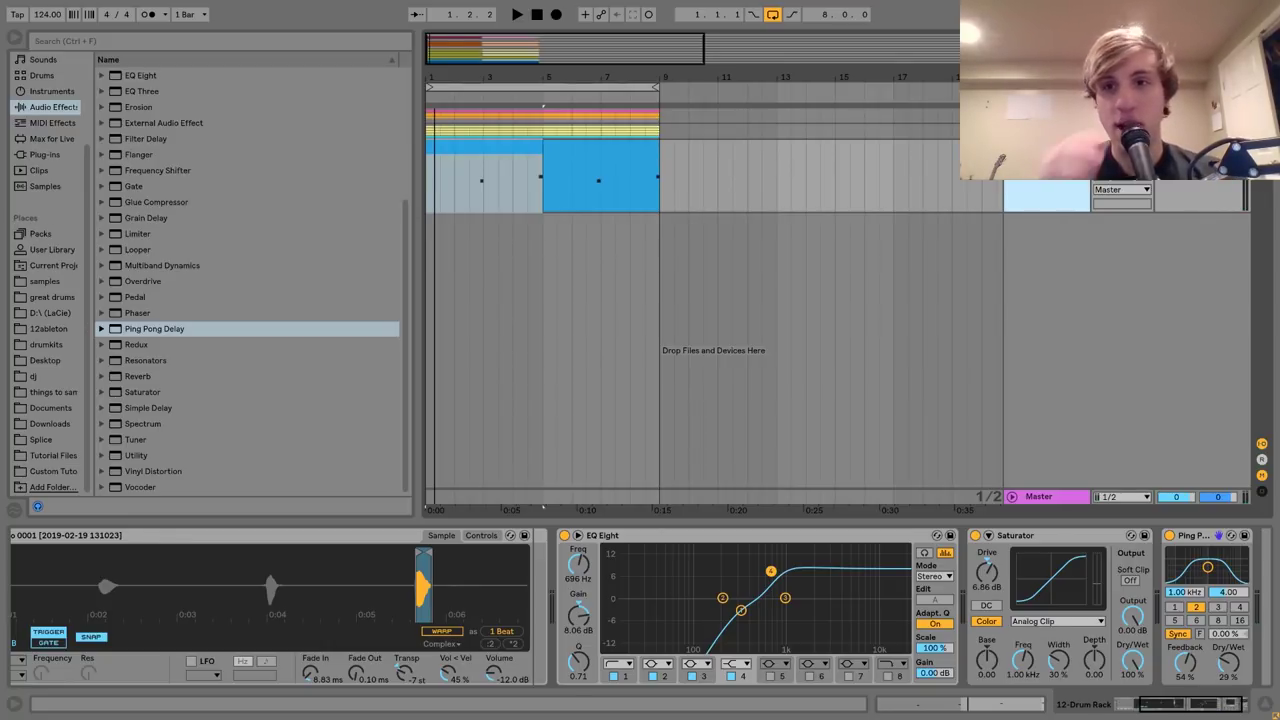
key("ctrl+t")
scroll(785, 162, "up", 3)
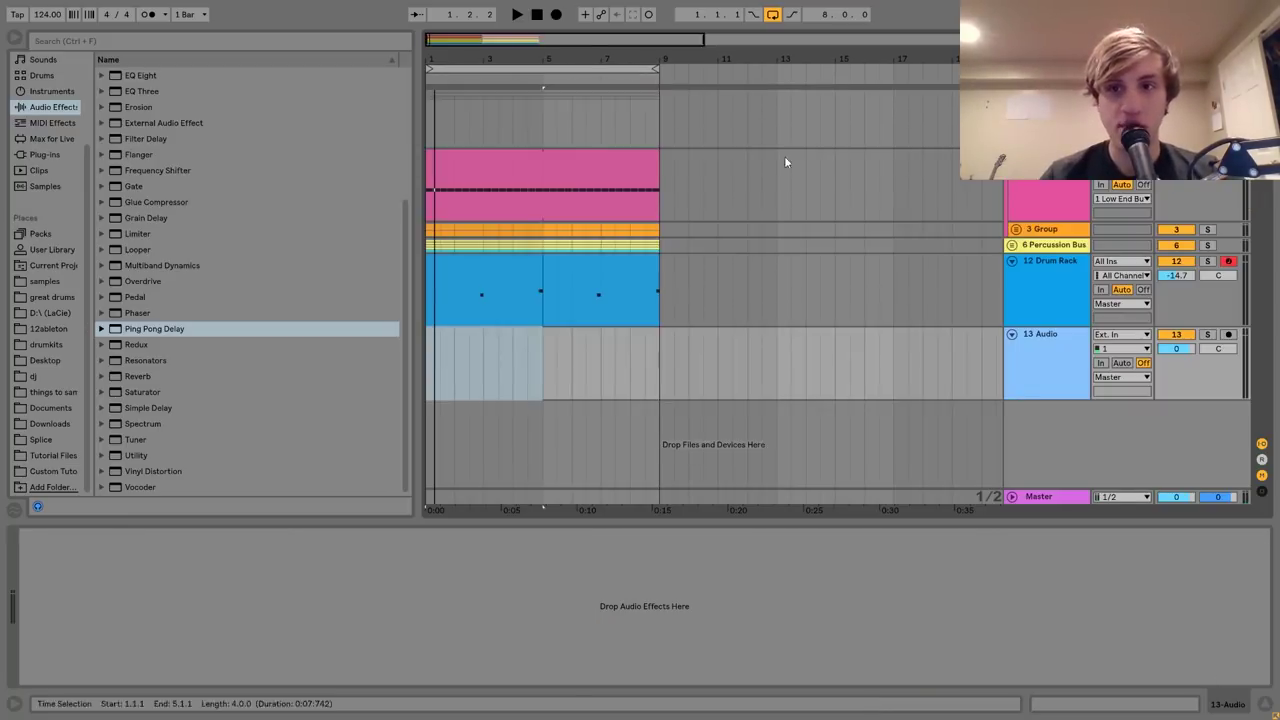
Unfold the 3 Group track and examine the upper Operator track's MIDI notes and device chain.
left_click(1009, 234)
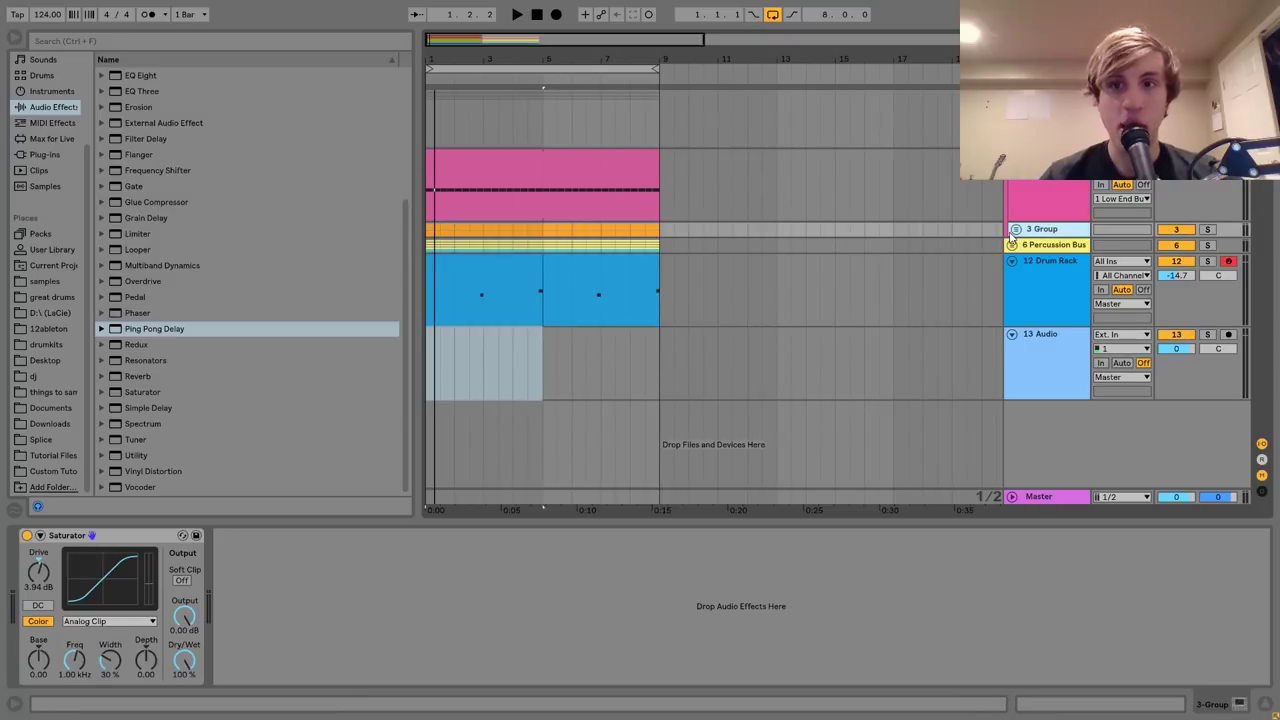
left_click(1016, 230)
double_click(608, 289)
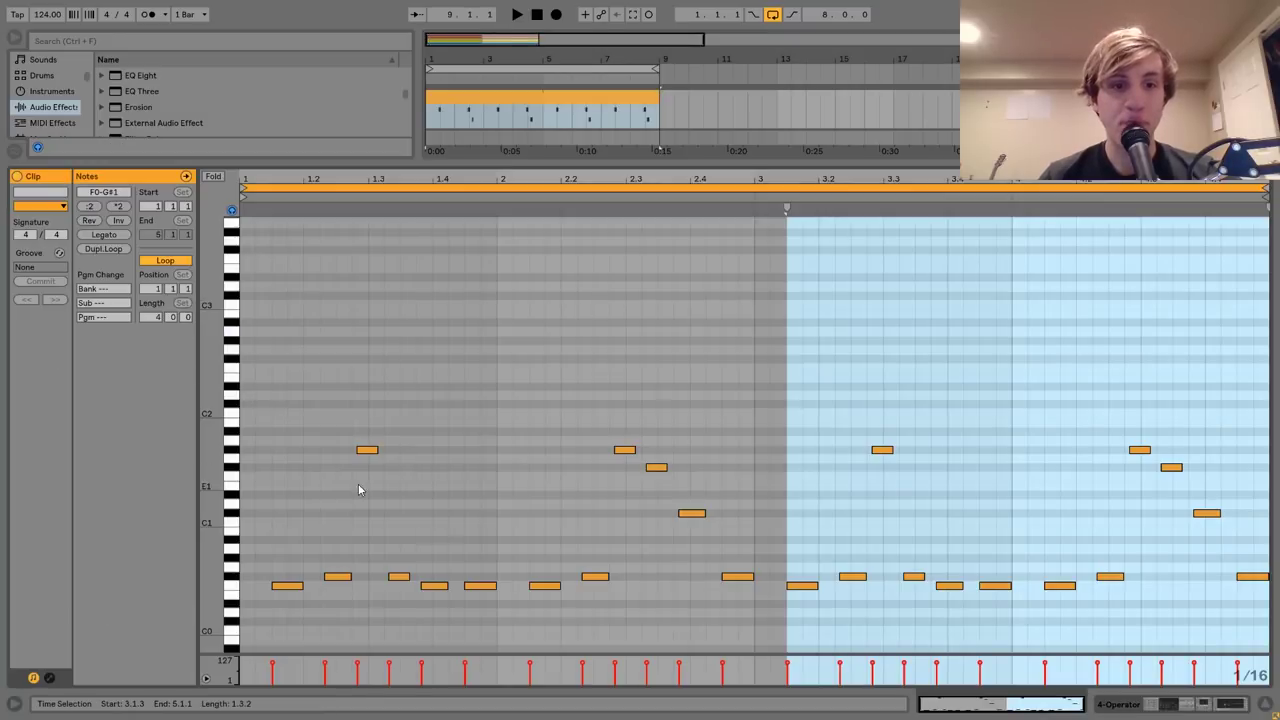
left_click(1203, 706)
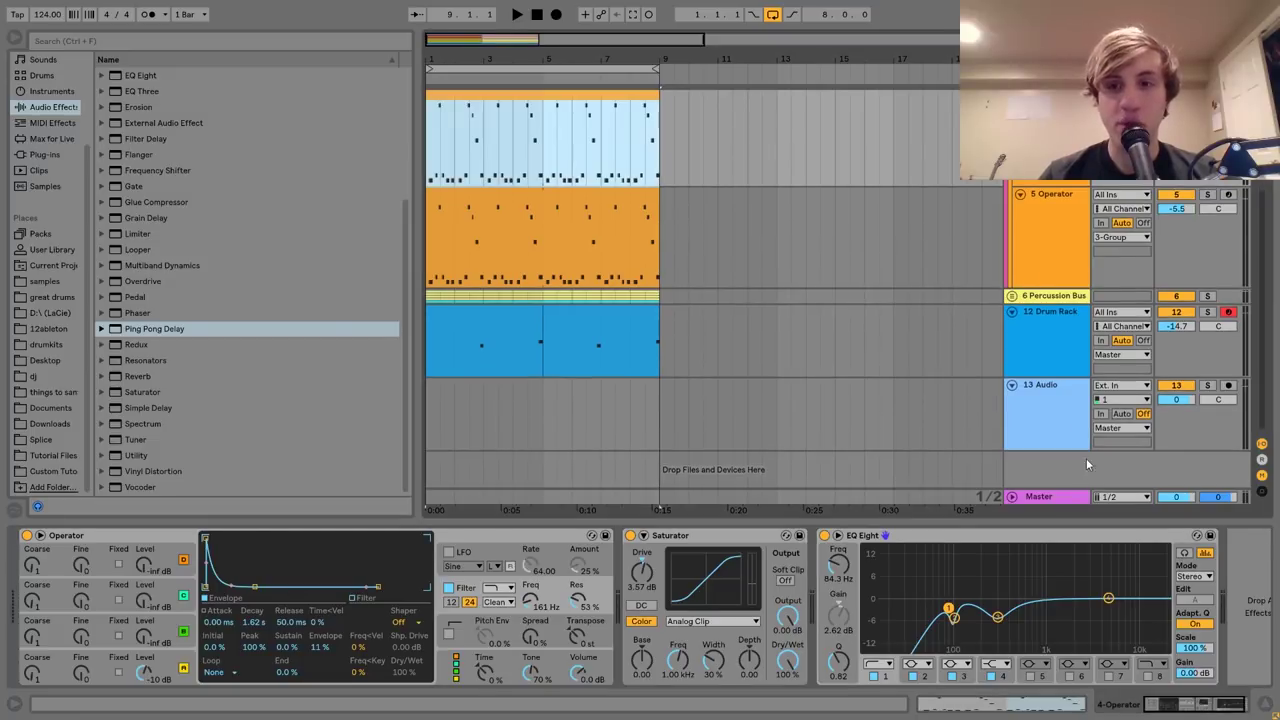
Replace the empty audio track with a new MIDI track below the Drum Rack track and load Operator on it.
left_click(1058, 400)
key("Delete")
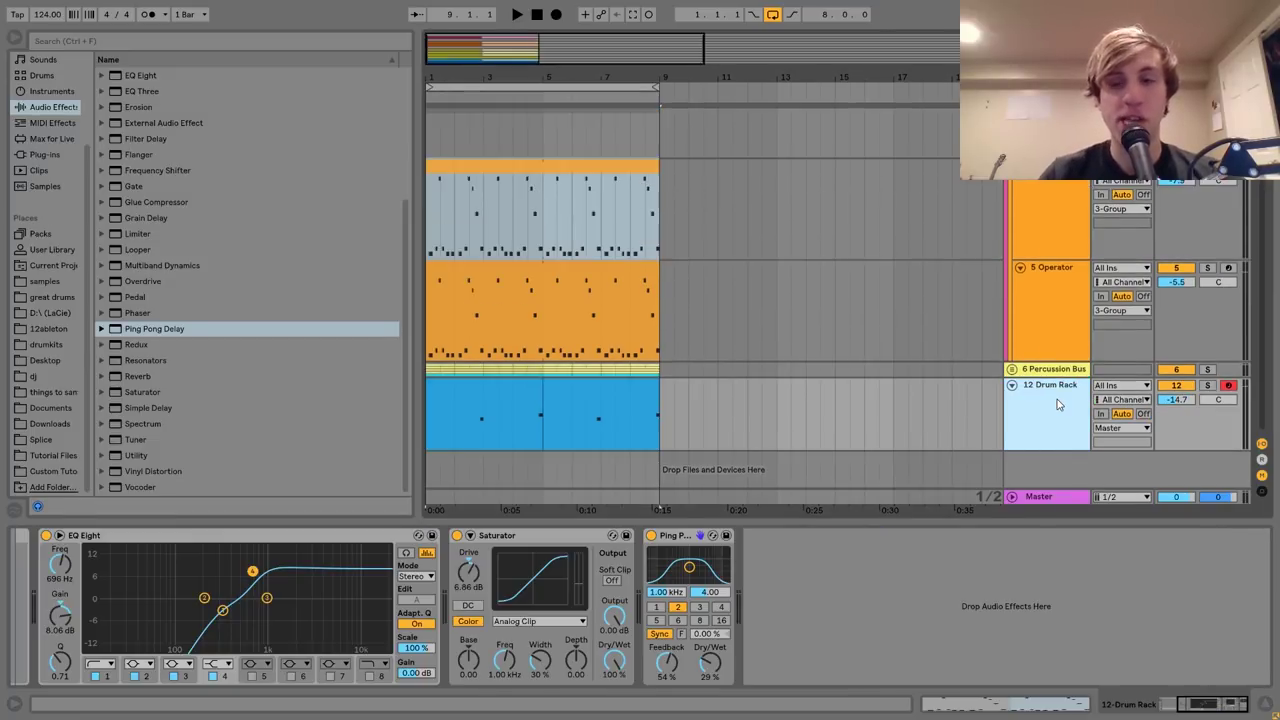
key("ctrl+shift+t")
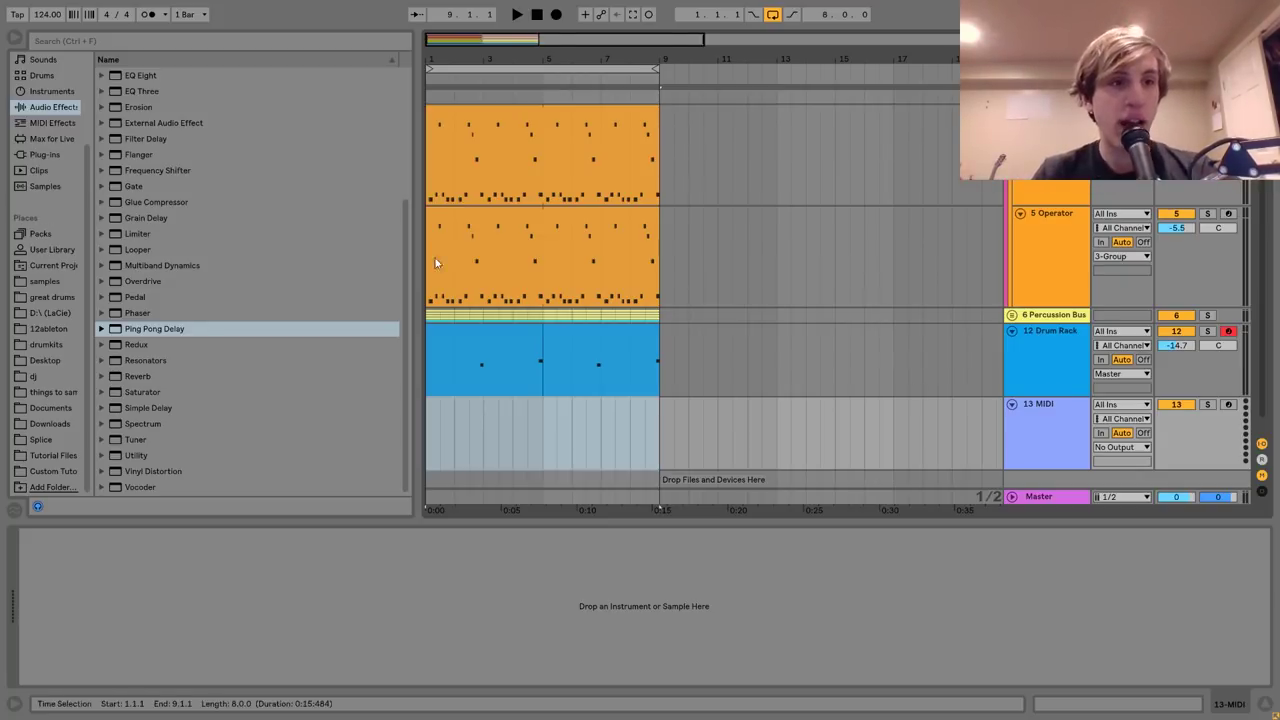
left_click(40, 92)
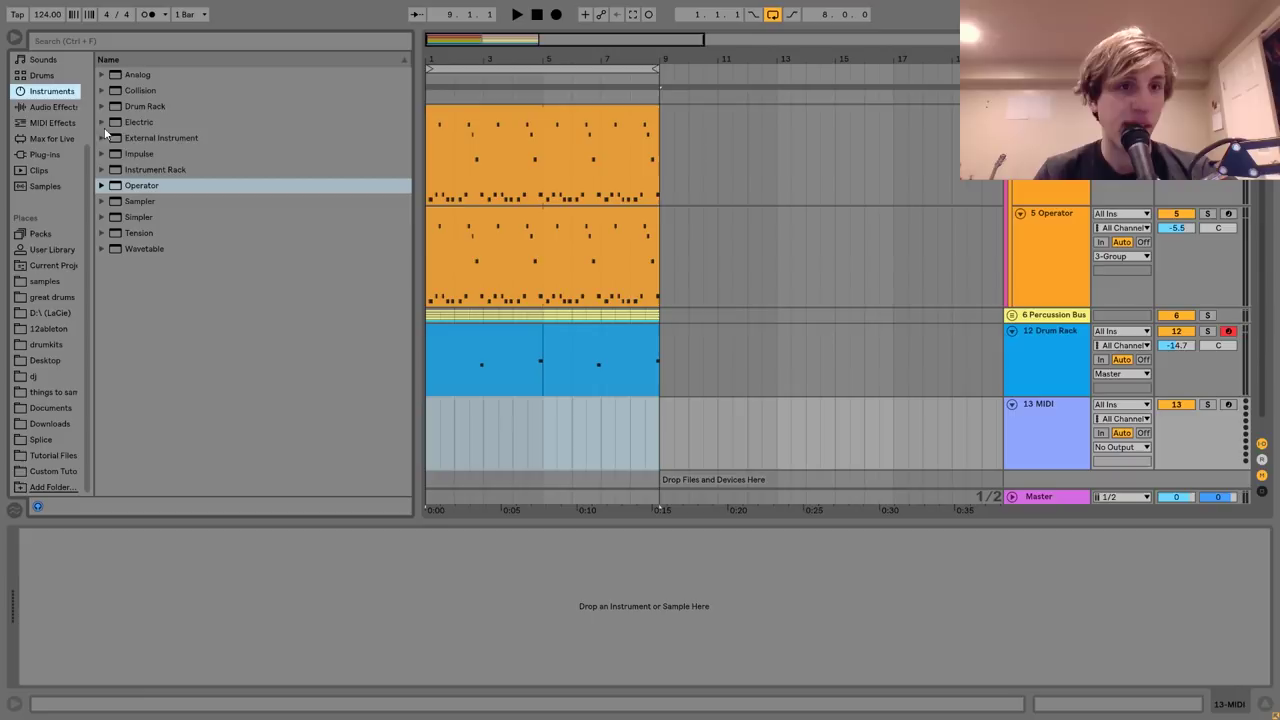
double_click(141, 187)
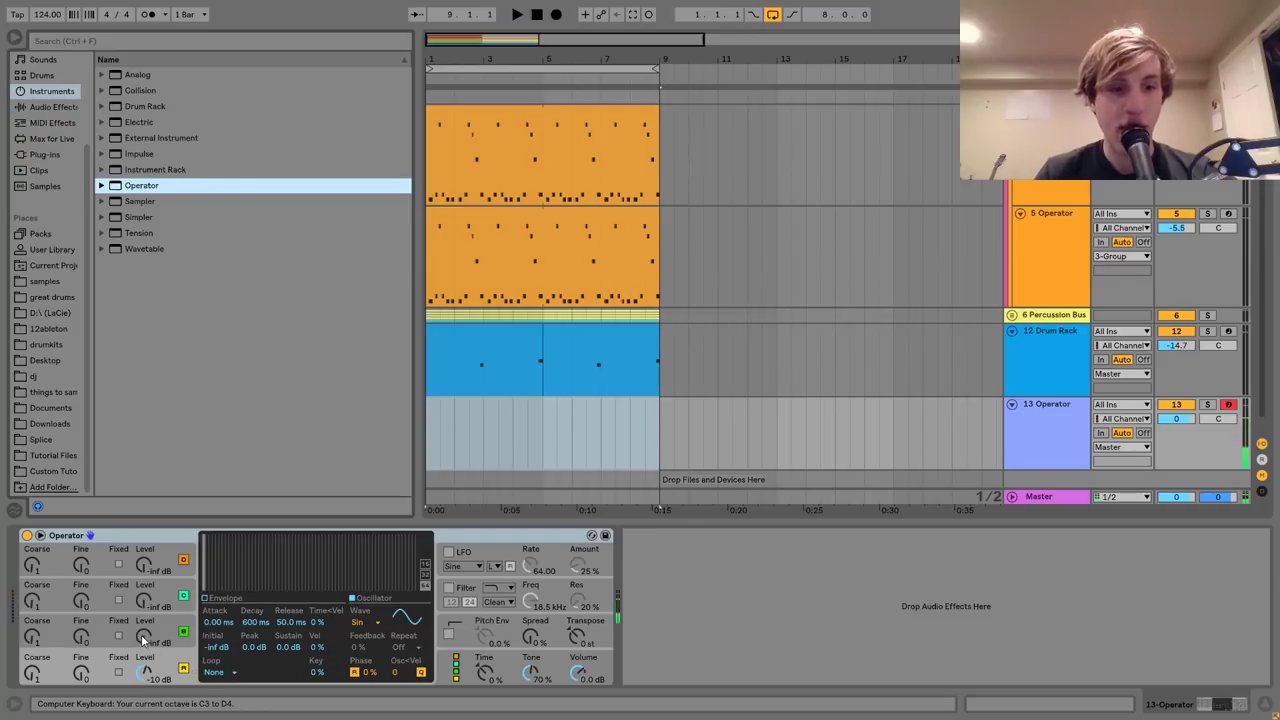
In the new Operator, set oscillator B's level to -17 dB and the number of voices to 1.
left_click_drag(143, 640, 143, 628)
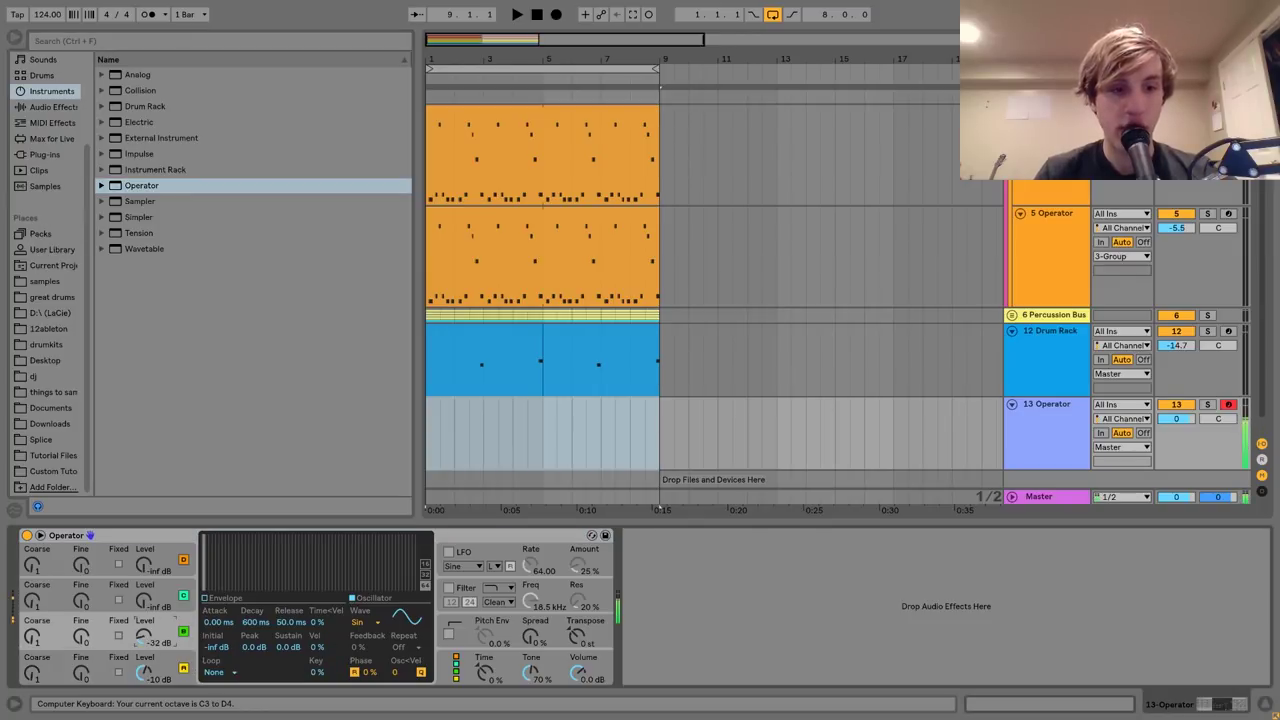
left_click(455, 678)
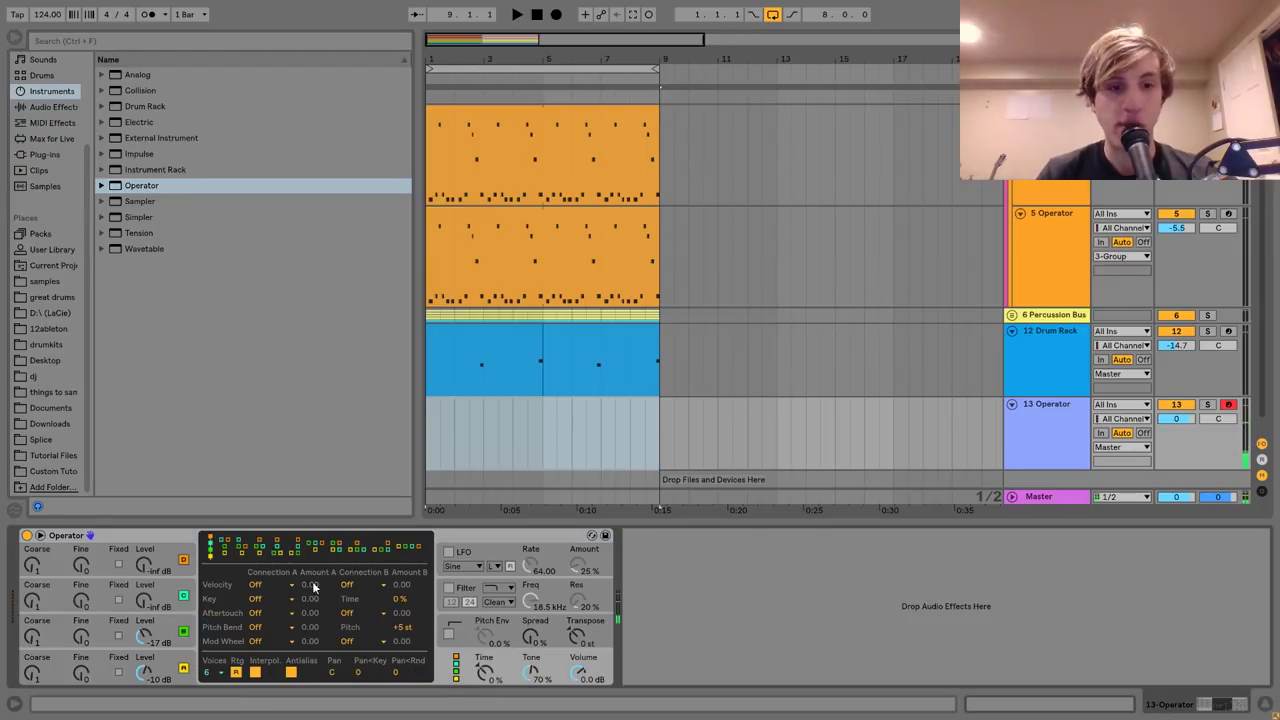
left_click(210, 674)
left_click(208, 511)
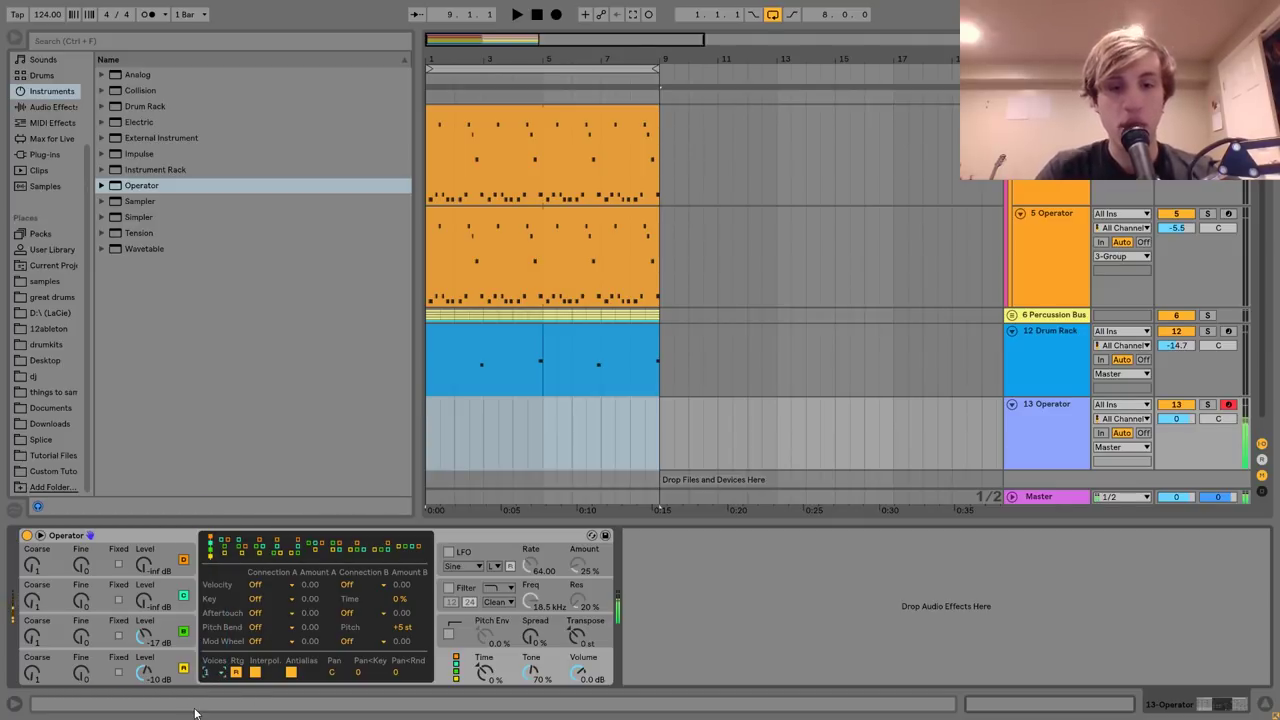
Turn on glide in Operator with a 191 ms time and insert an empty four-bar MIDI clip at bar 1 on its track.
left_click(460, 629)
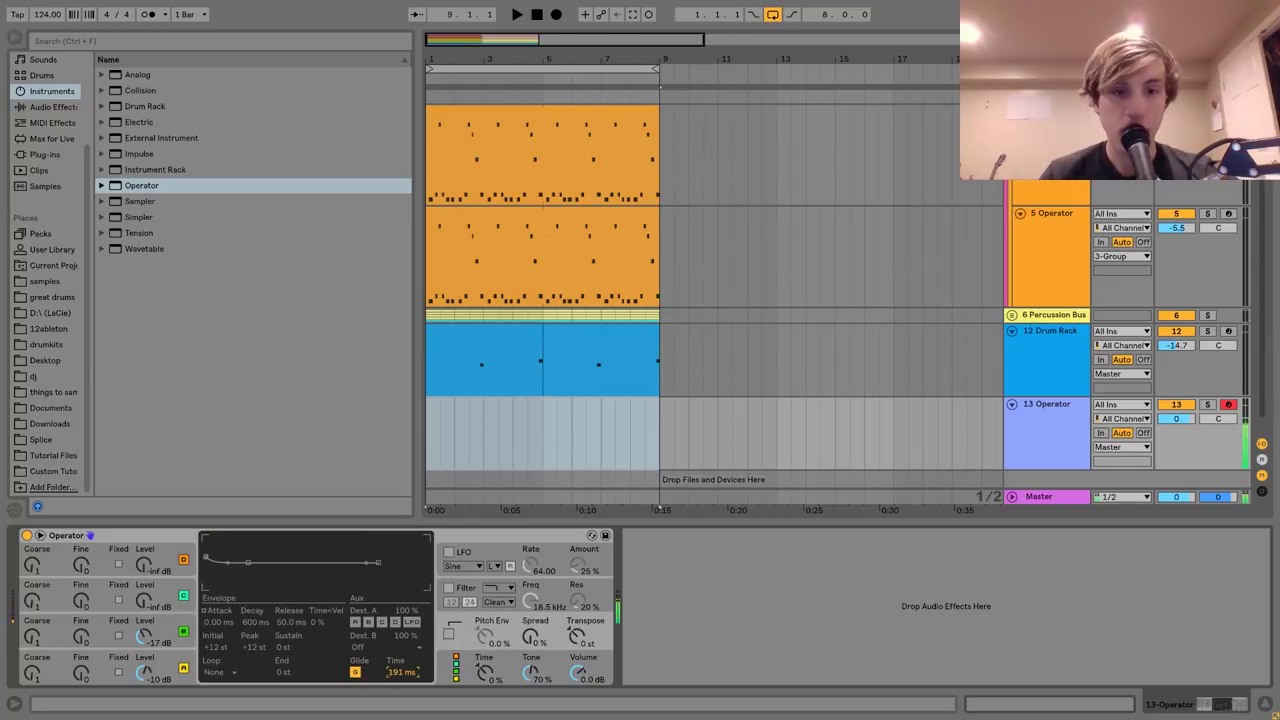
left_click(530, 458)
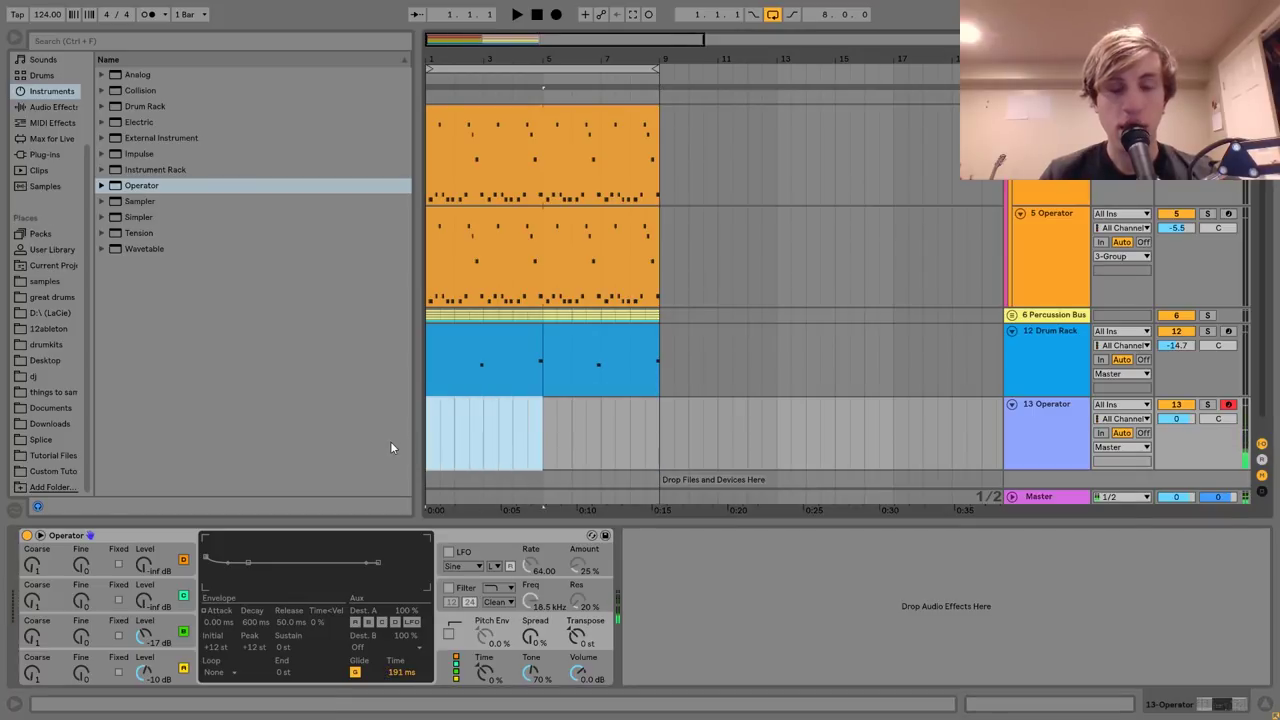
key("ctrl+shift+m")
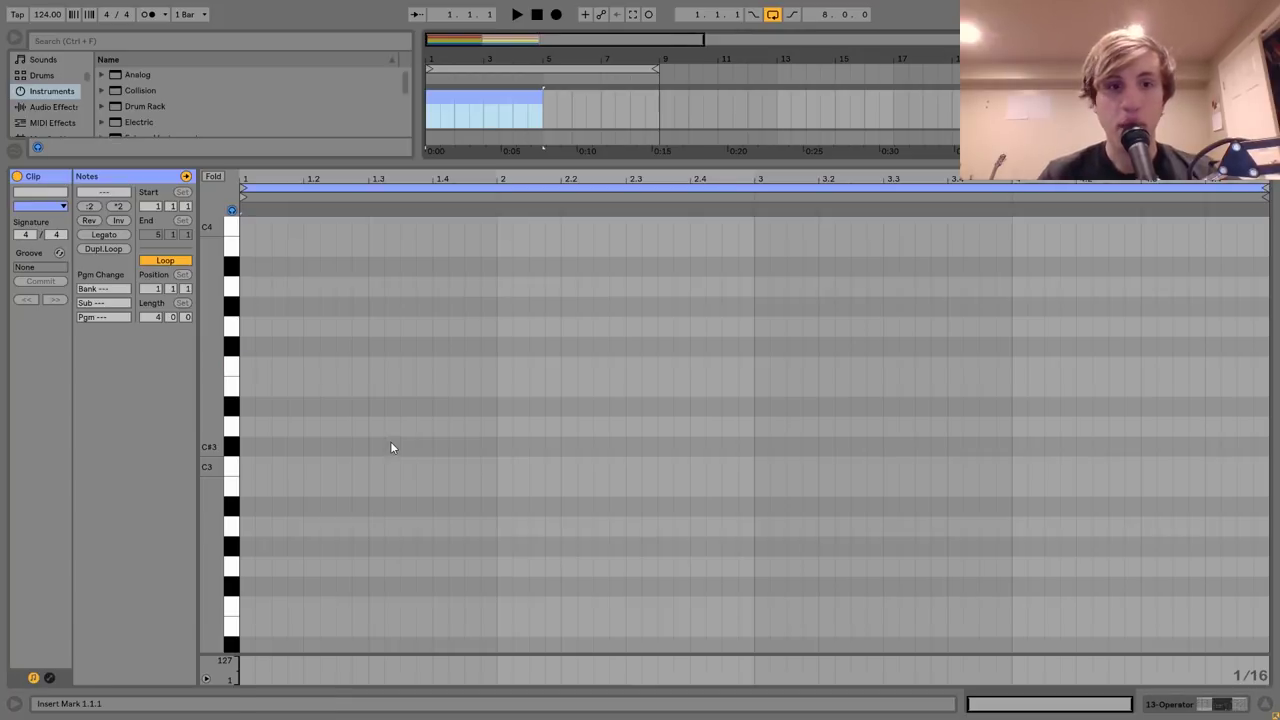
Place sixteenth-long F3 notes at 1.1.3 and 1.2.2 in the new clip and play them back.
double_click(279, 368)
key("space")
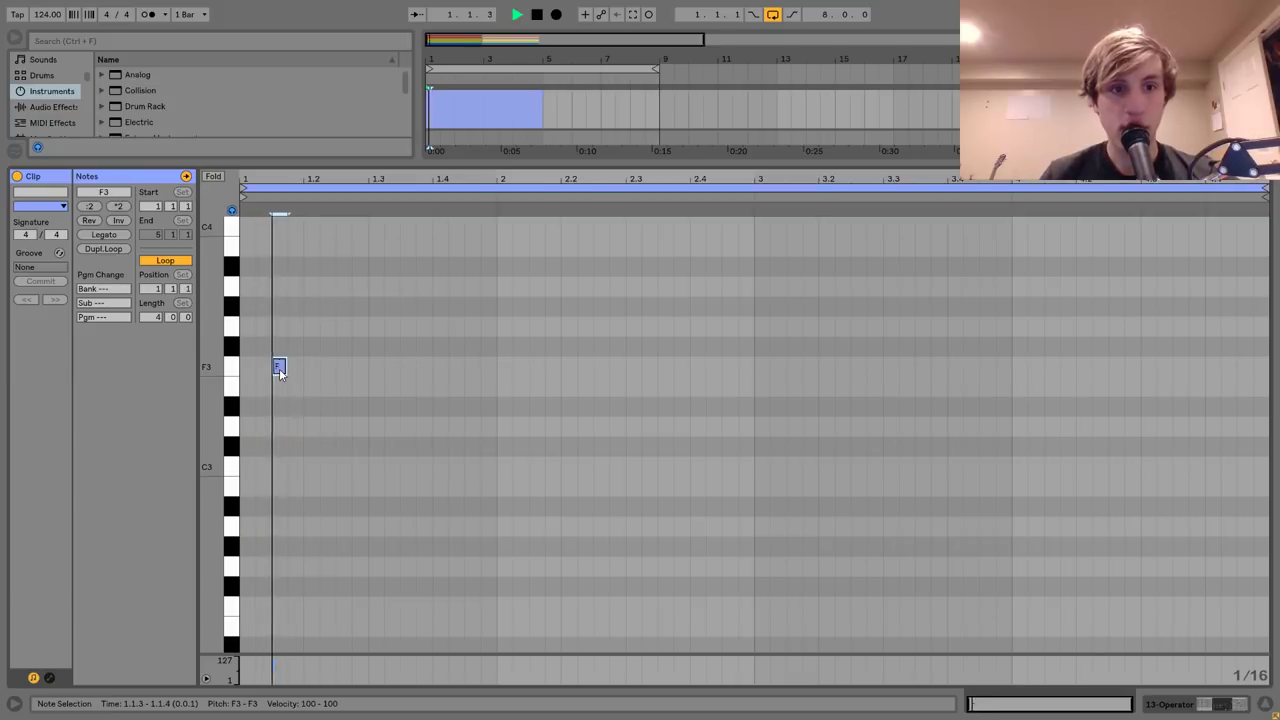
key("space")
key("ctrl+d")
key("Right")
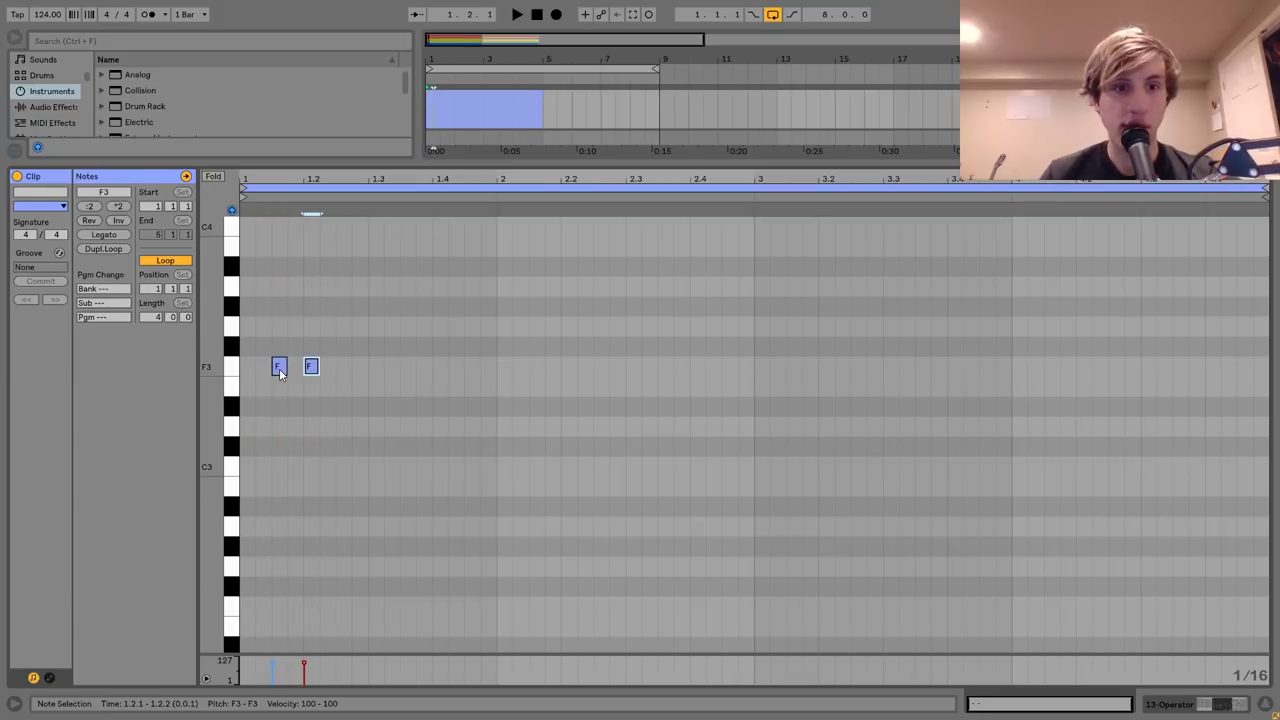
key("space")
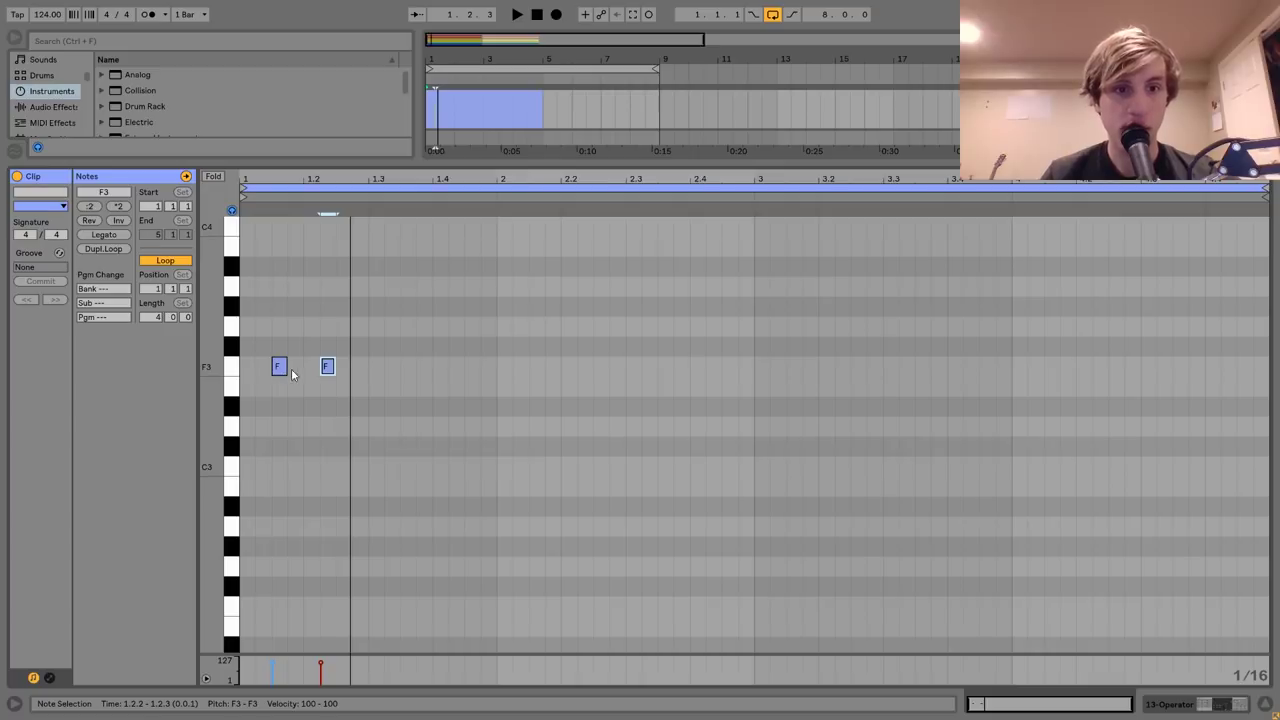
Add a longer F3 note at 1.2.4 with an overlapping F#3 at 1.3.1, and start the F3 slightly later.
double_click(359, 368)
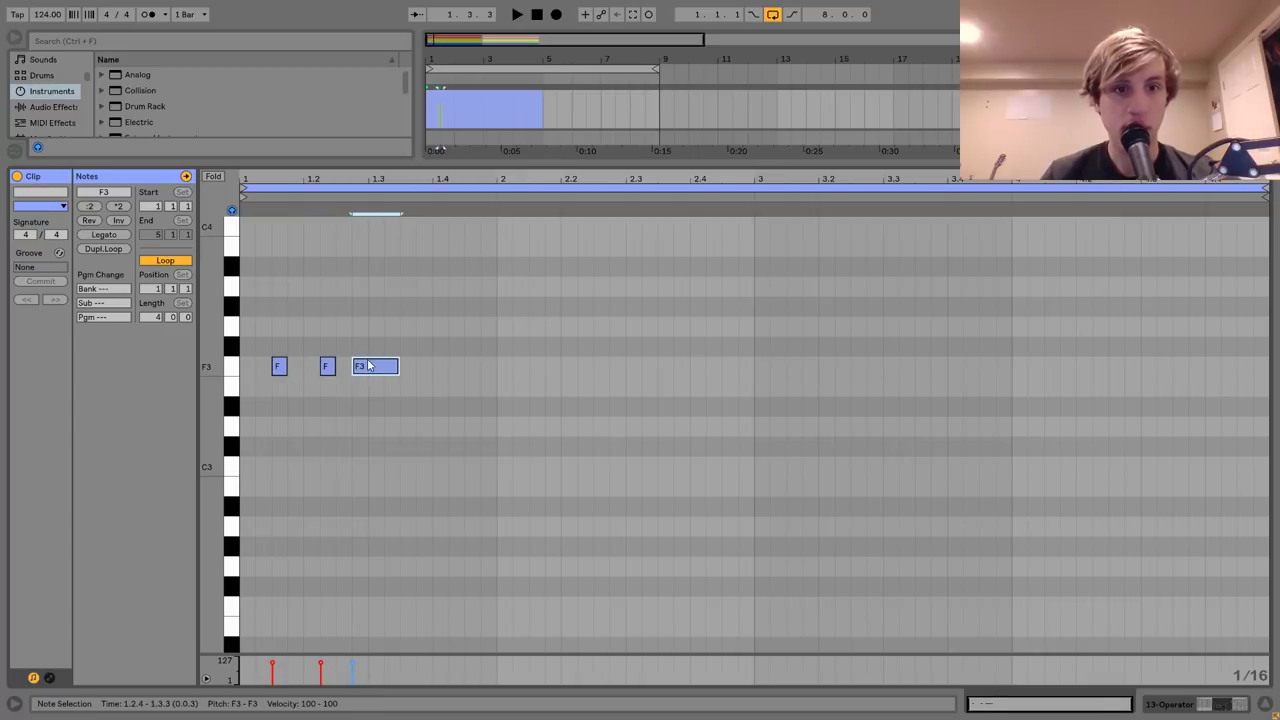
double_click(373, 347)
left_click_drag(357, 372, 358, 375)
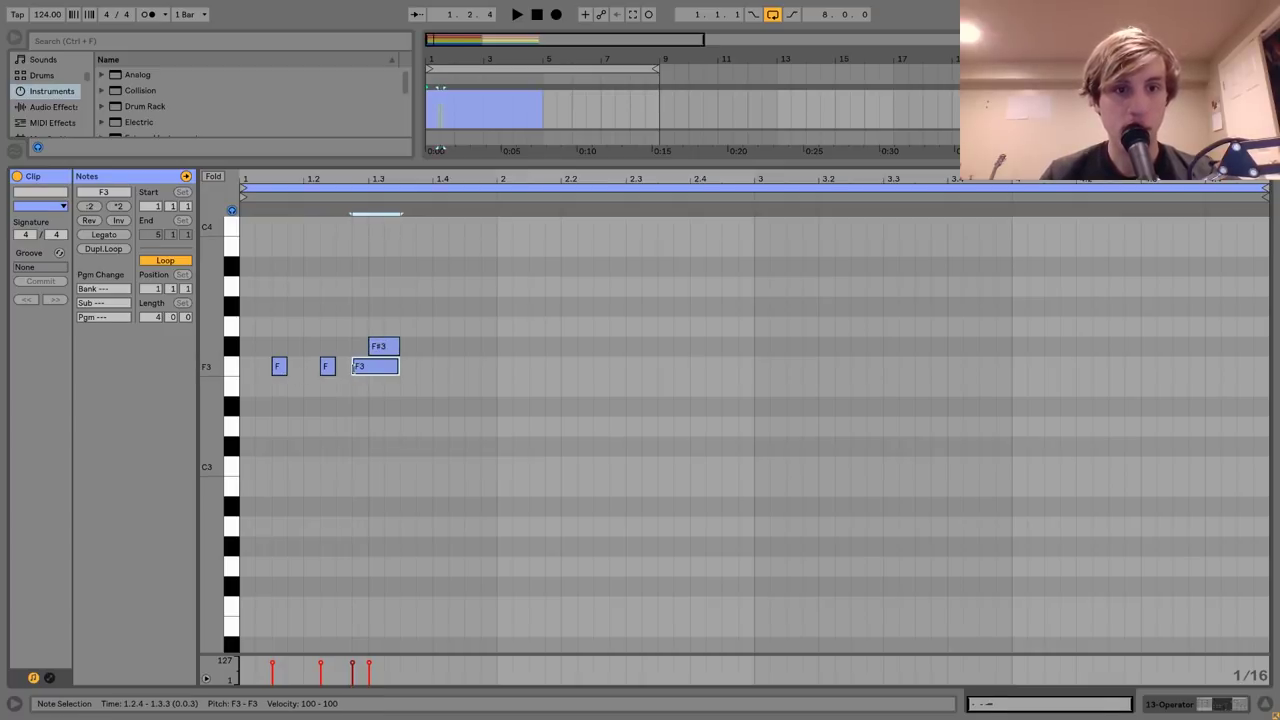
key("space")
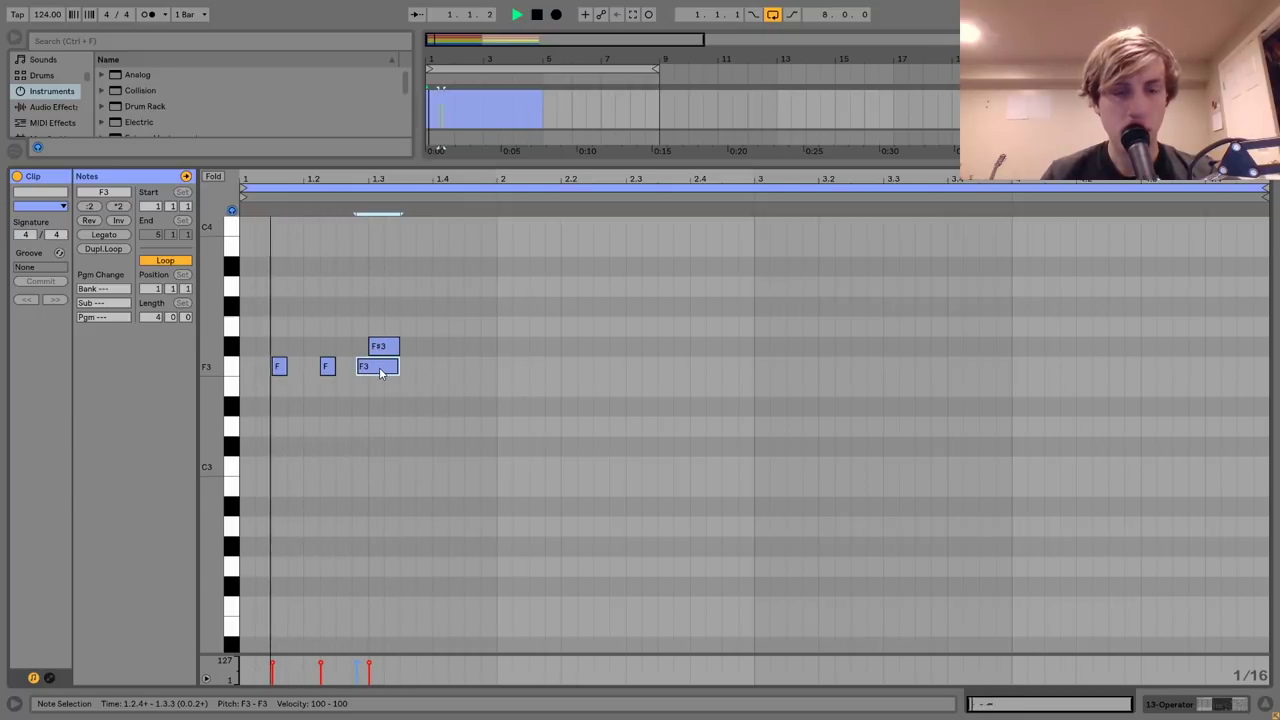
key("shift+Up")
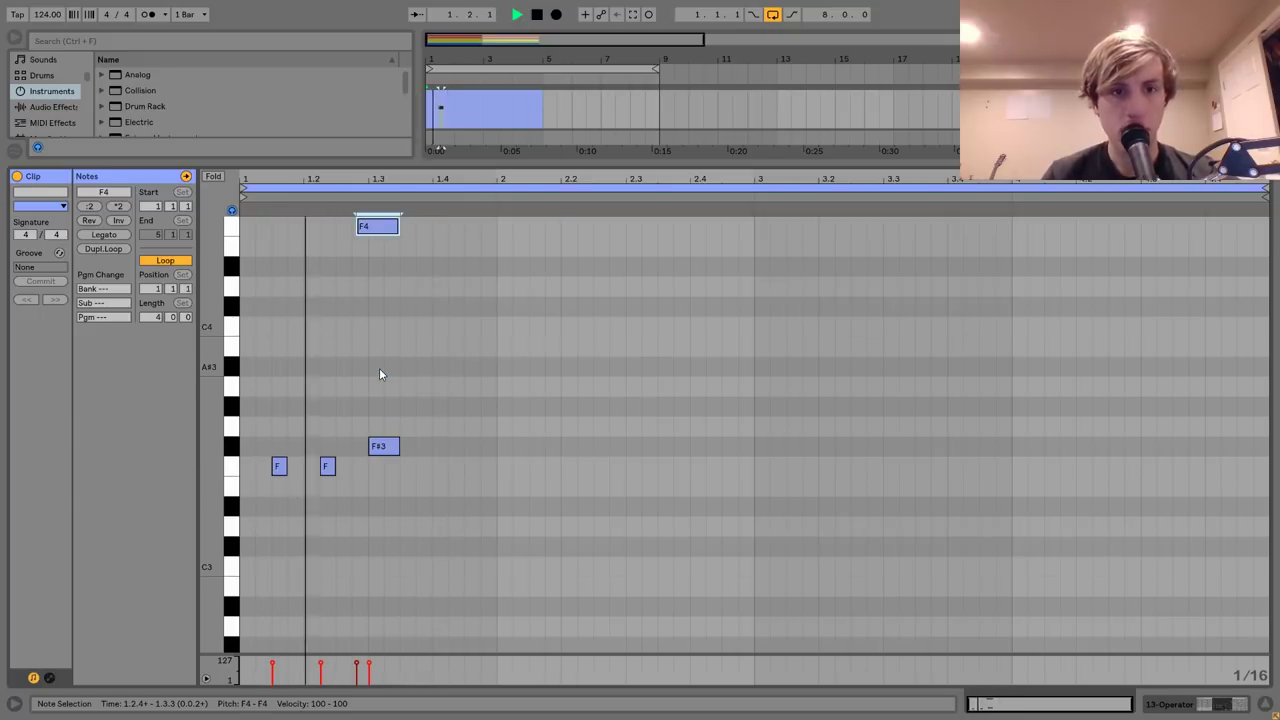
key("shift+Down")
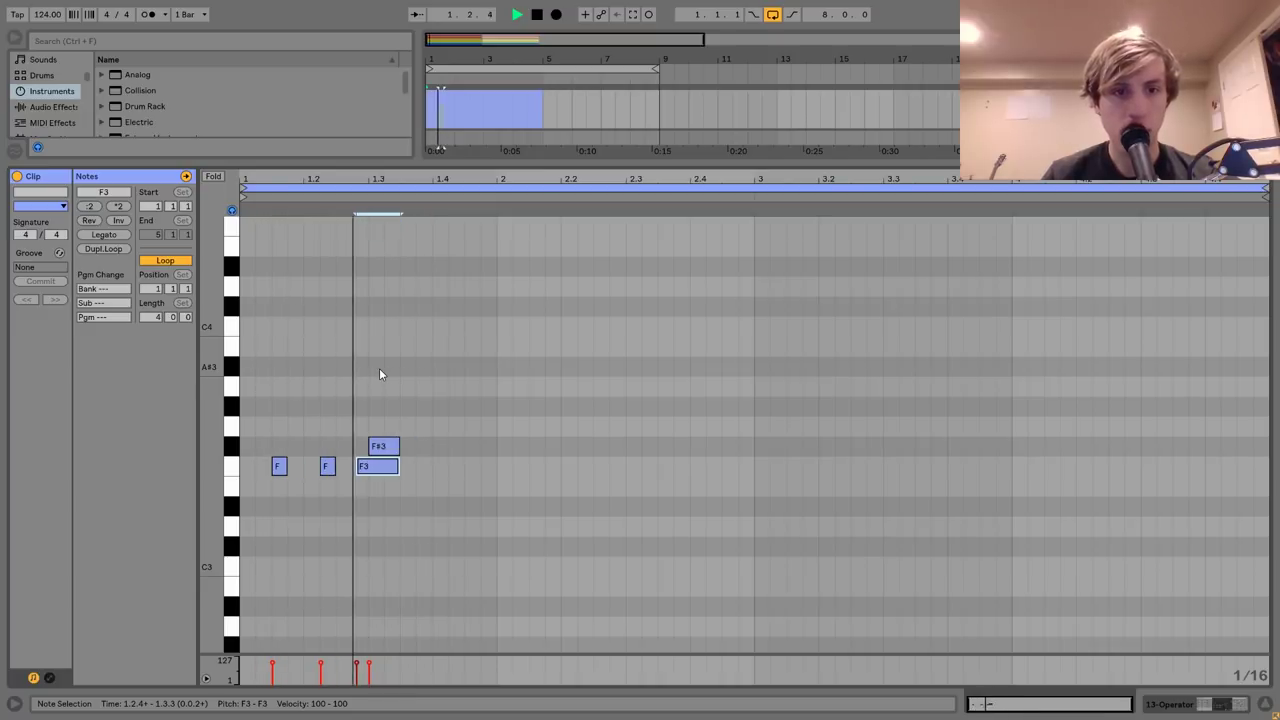
key("space")
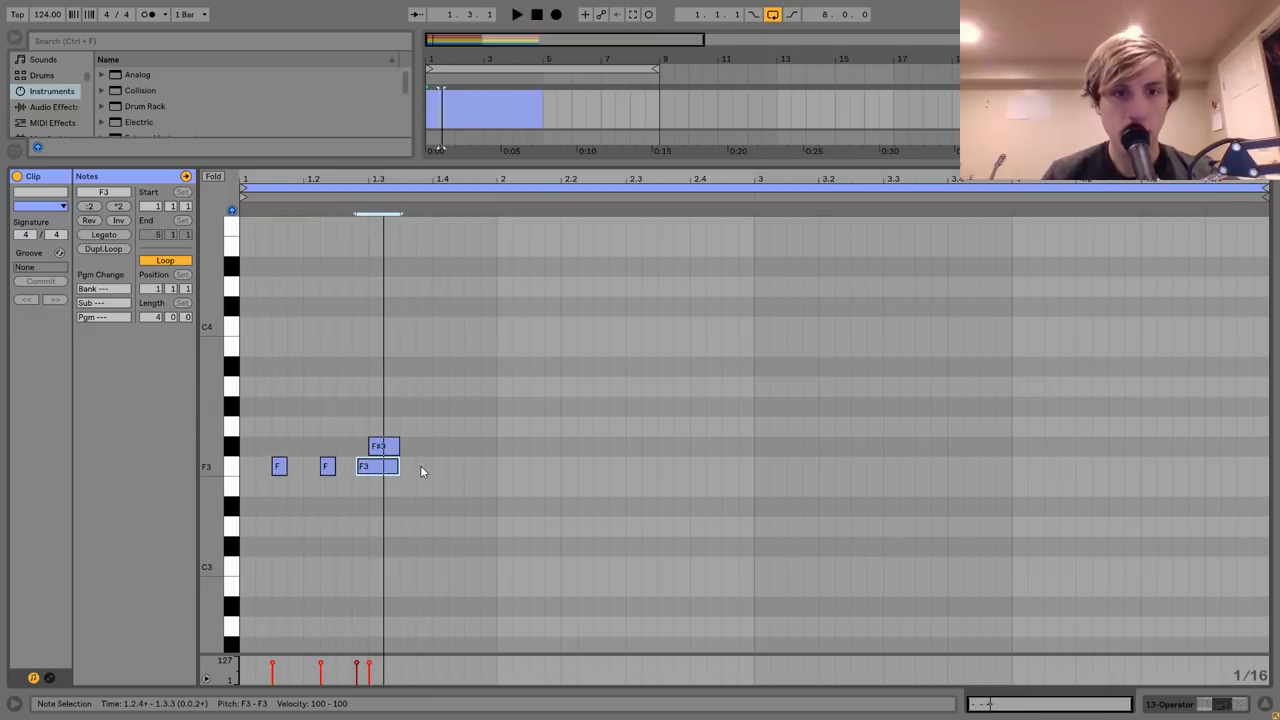
Add a short F3 note at 1.3.3 and shorten the overlapping F3 and F#3 so they end before it.
double_click(421, 467)
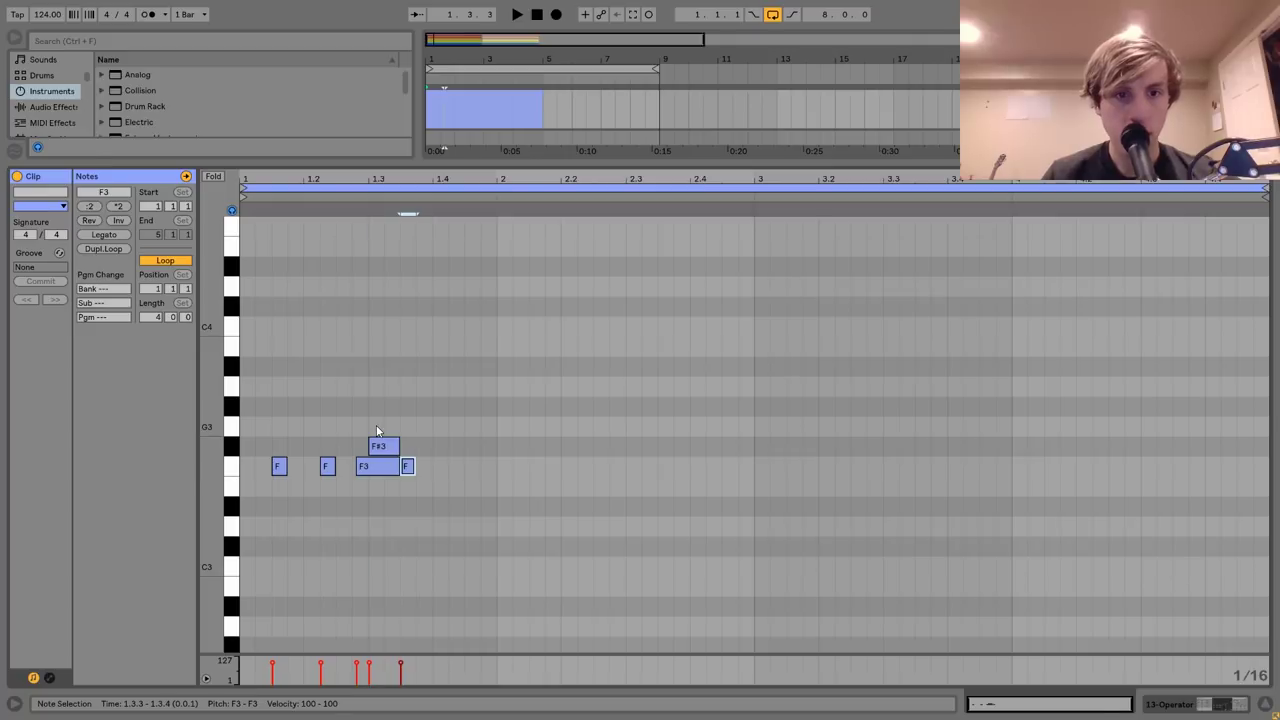
left_click_drag(377, 431, 391, 466)
key("space")
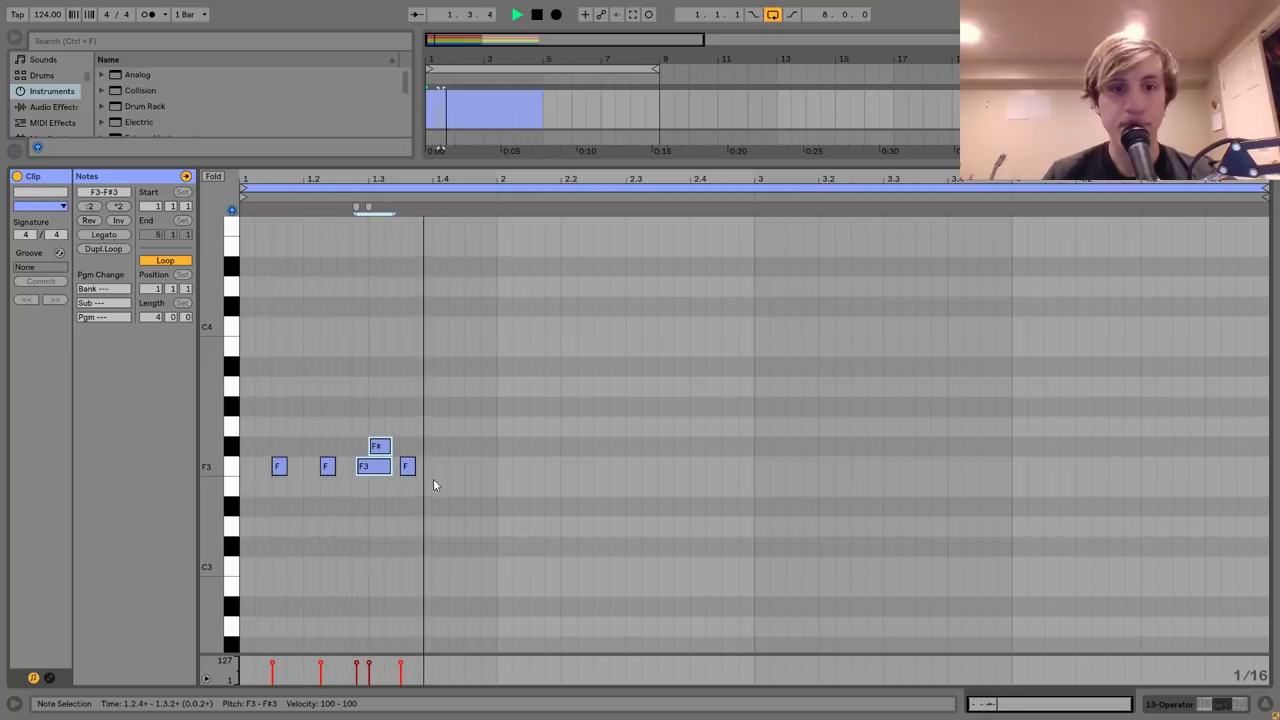
Duplicate the whole bar 1 phrase into bar 2 and shift the copy so it starts at 2.1.3.
key("ctrl+a")
key("ctrl+d")
key("space")
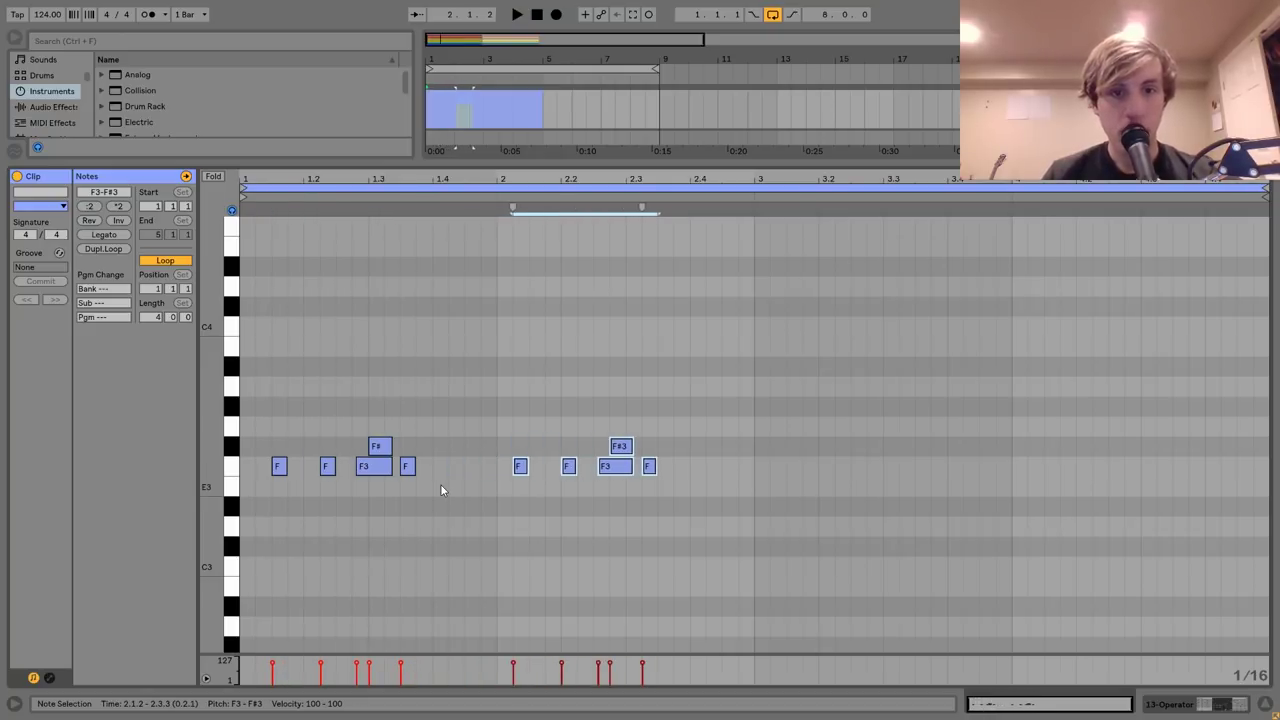
key("Right")
key("space")
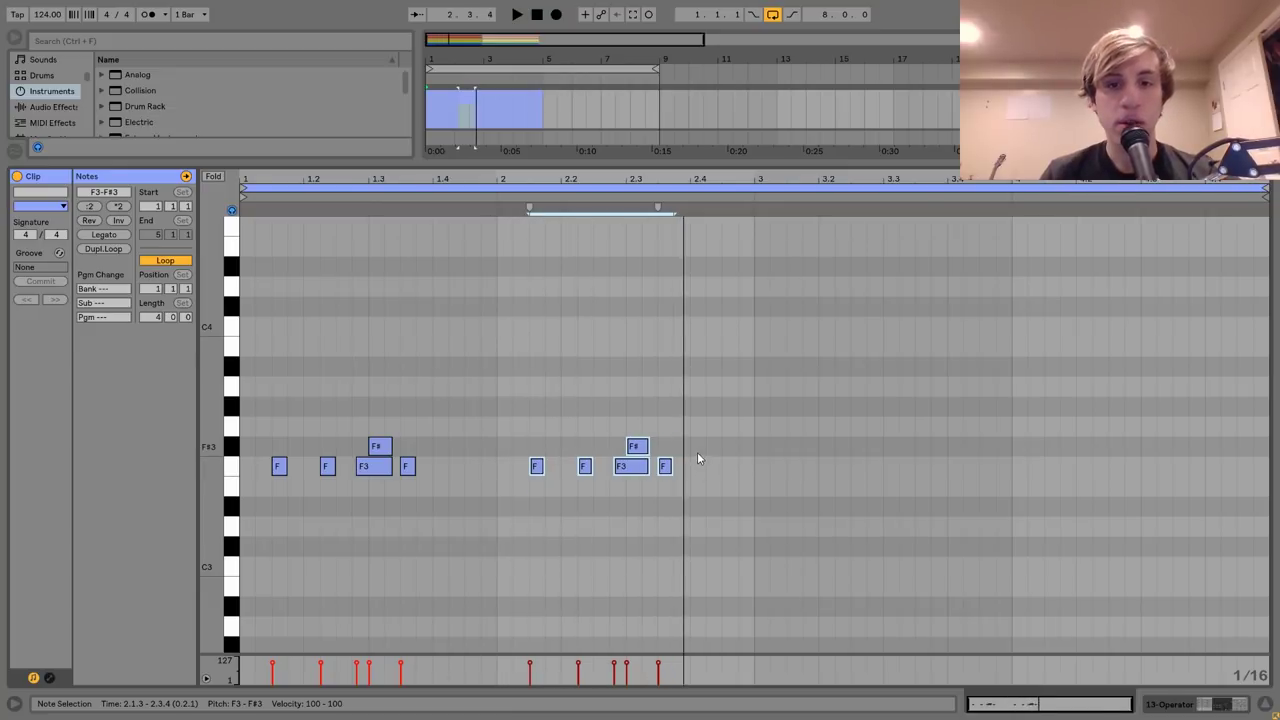
Add sixteenth notes at the end of bar 2: F#3 at 2.4.1 and G#3 at 2.4.3.
double_click(697, 447)
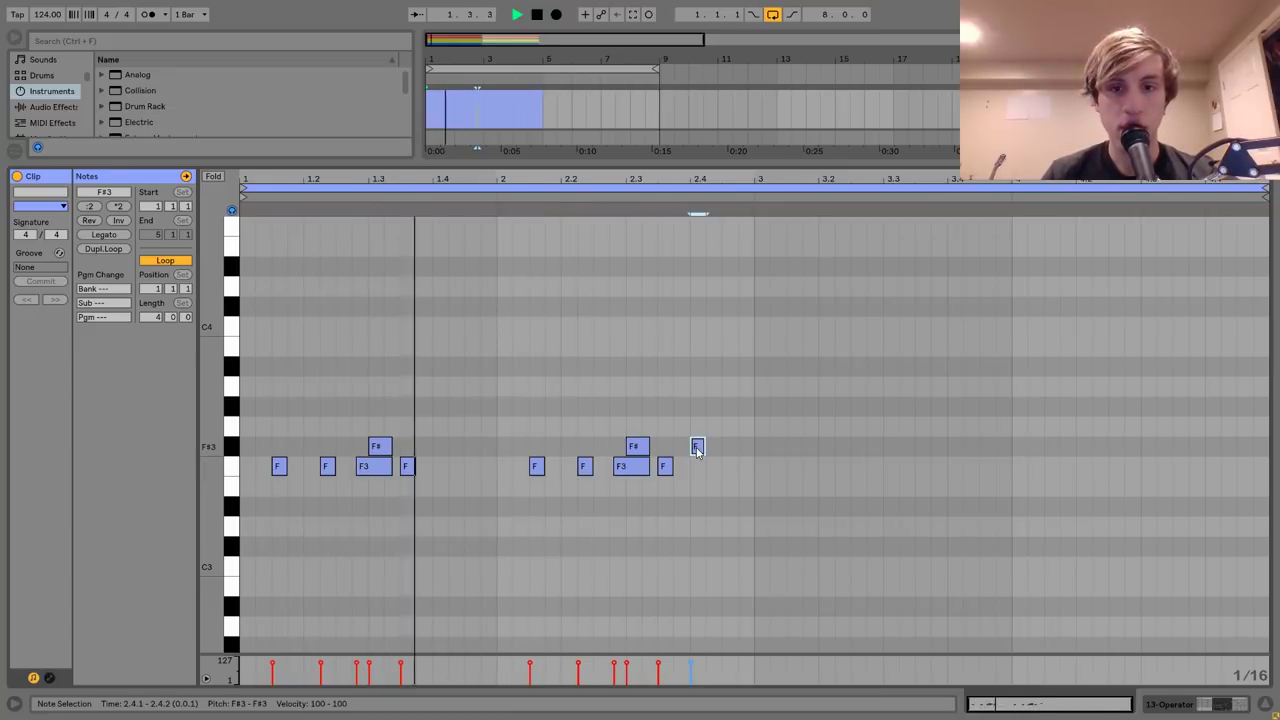
key("ctrl+d")
key("Right")
key("Up")
key("Up")
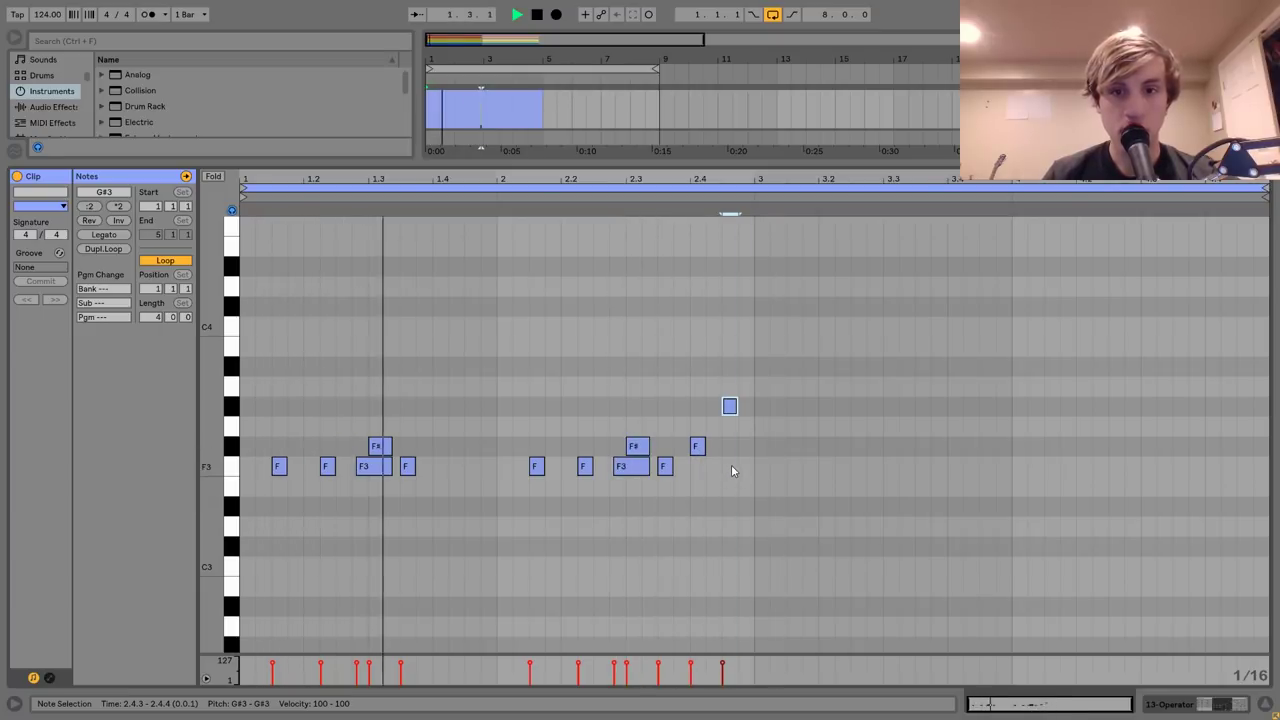
Add F3 notes beneath the last two notes of bar 2, with the one under G#3 starting slightly late.
double_click(731, 466)
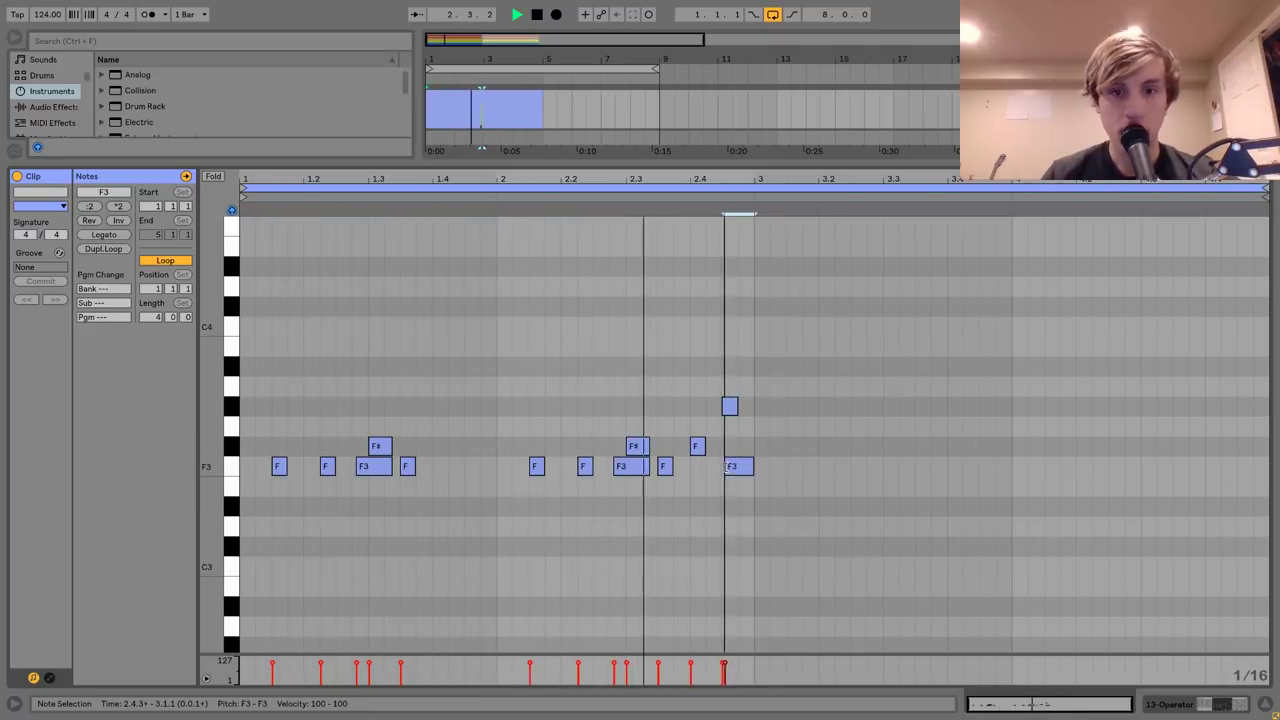
left_click_drag(728, 467, 731, 468)
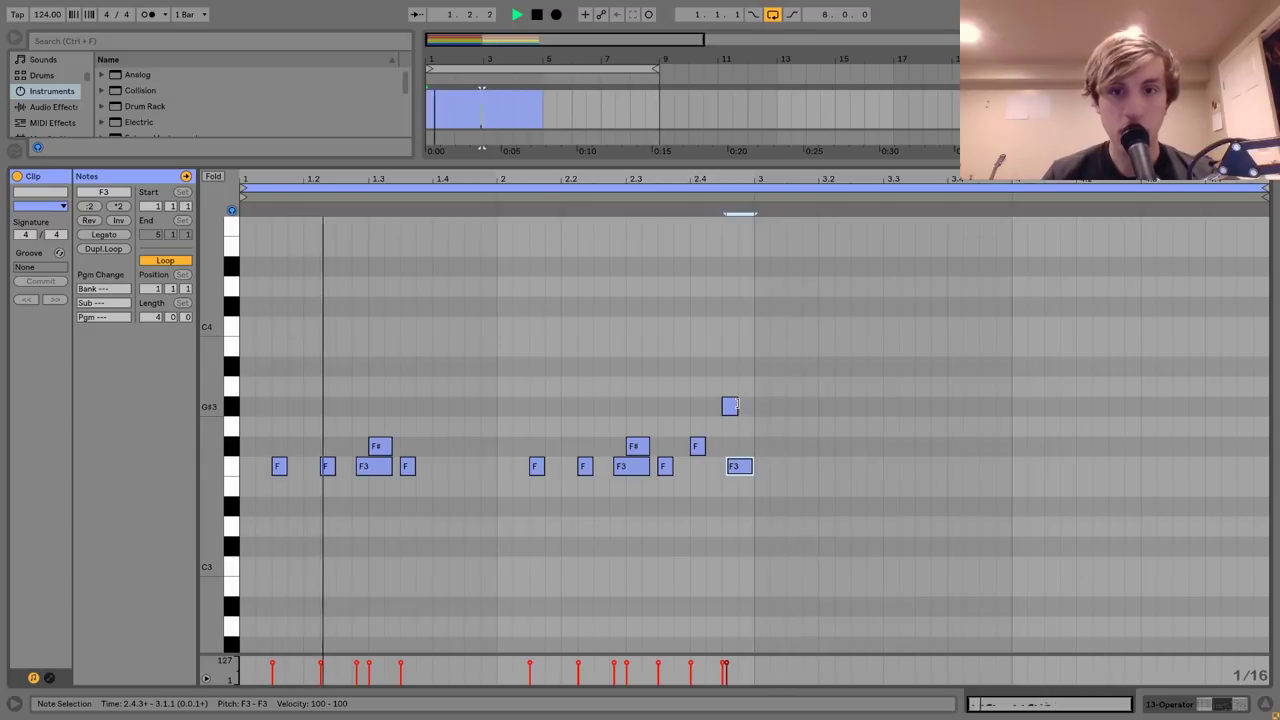
double_click(704, 468)
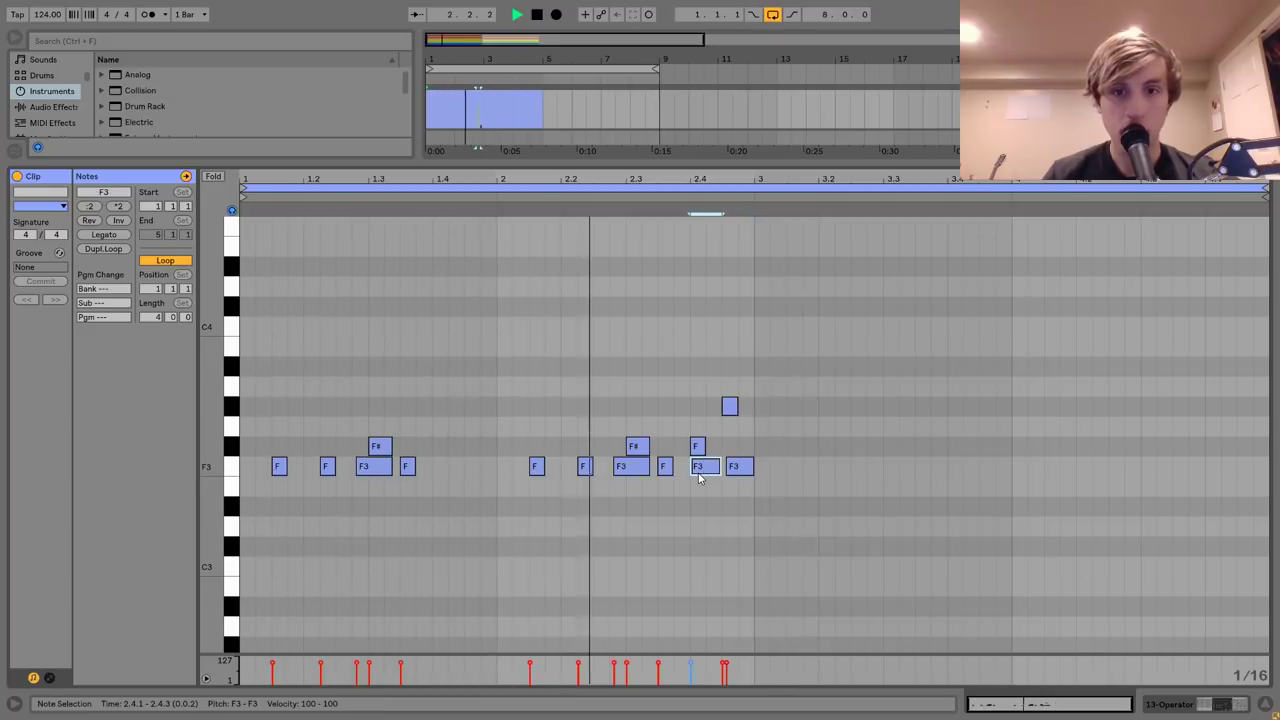
Move the F#3 at 2.4.1 slightly later, shorten the F3 beneath it, and extend the F#3 just past that F3's end.
left_click(697, 447)
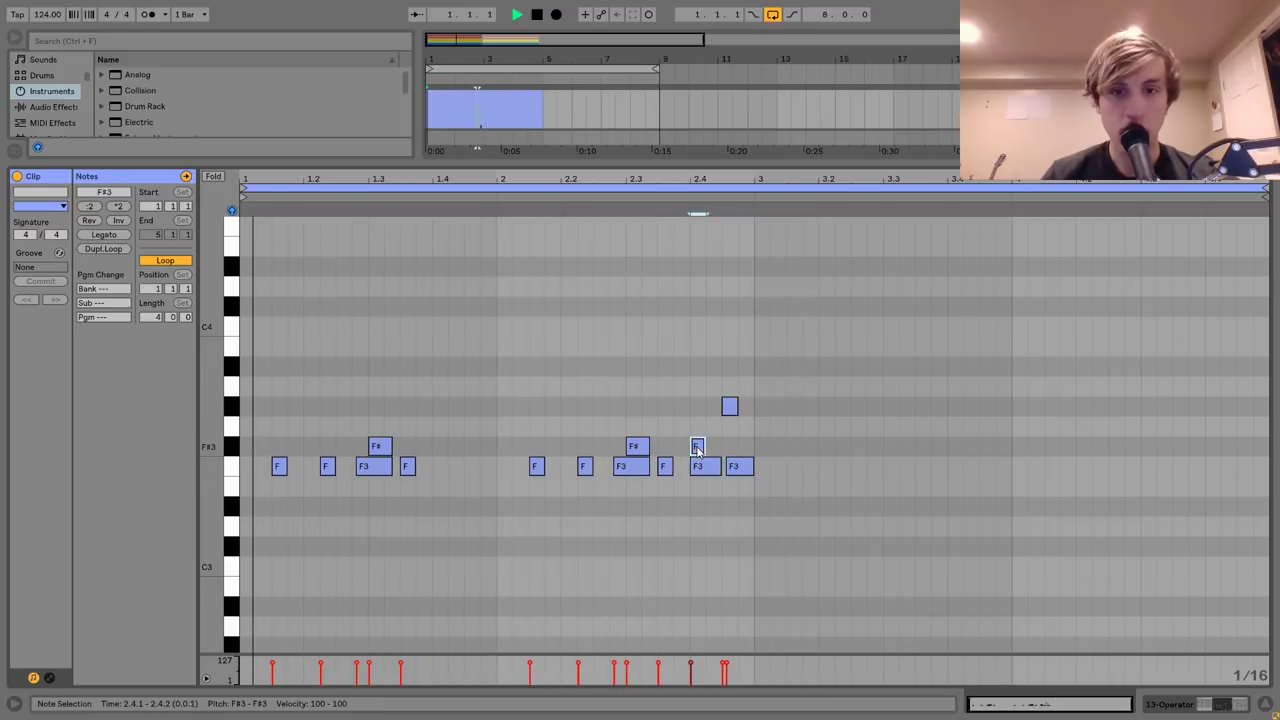
left_click_drag(697, 449, 702, 449)
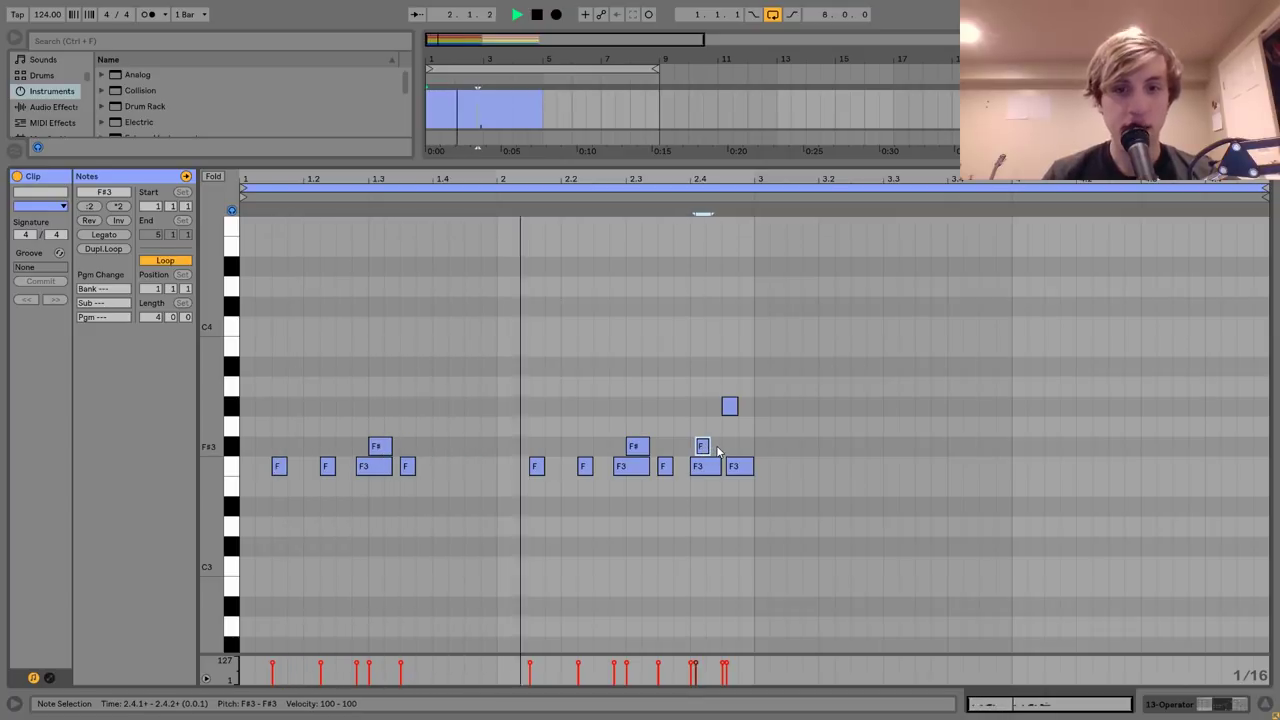
left_click(722, 449)
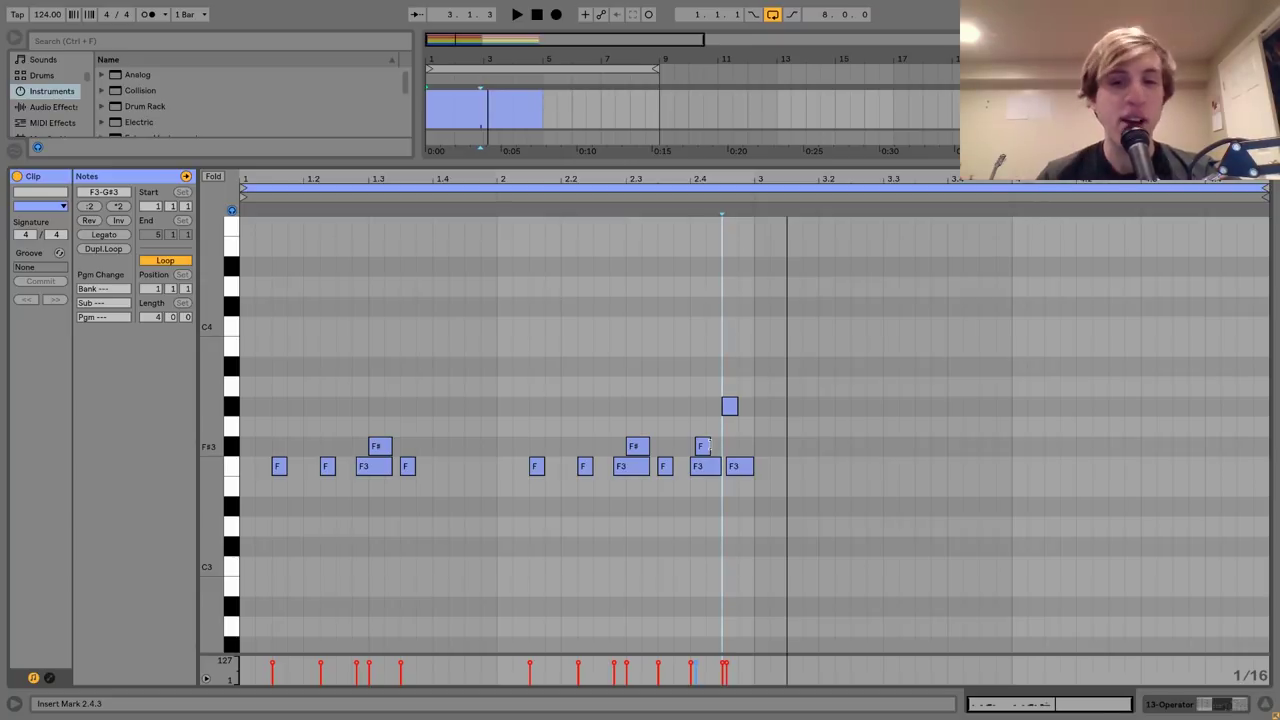
left_click(714, 466)
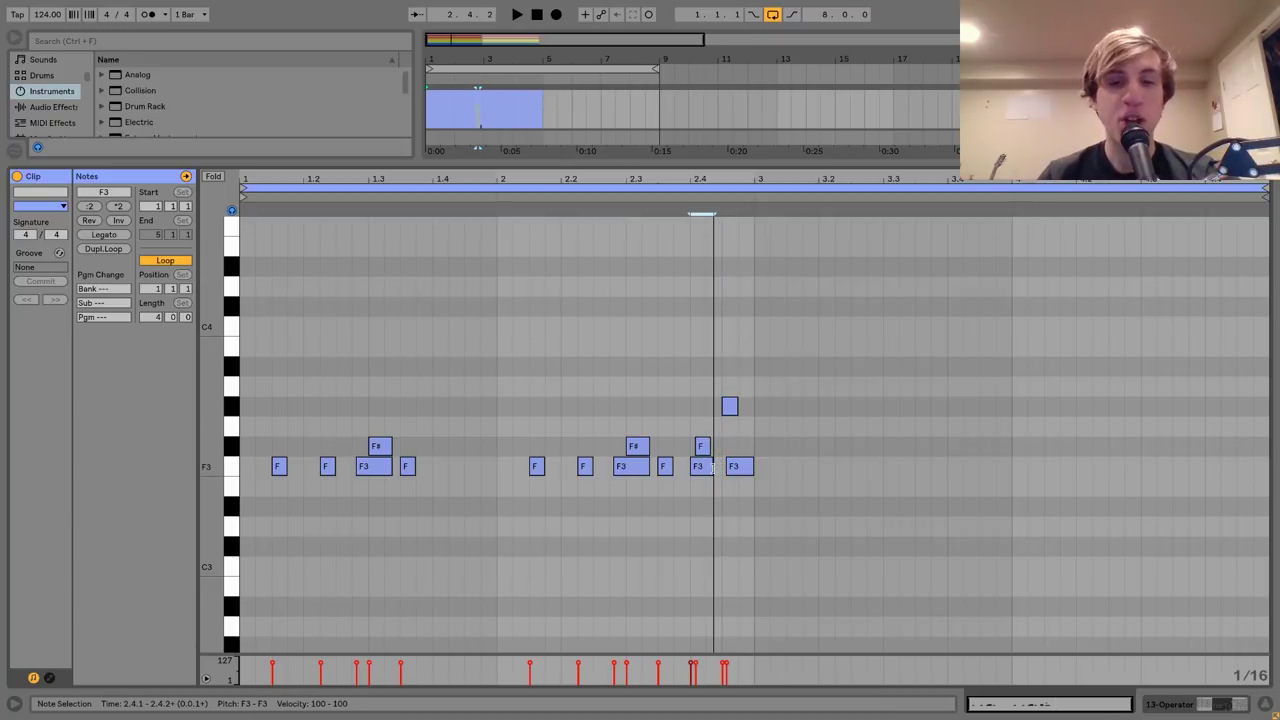
left_click(706, 446)
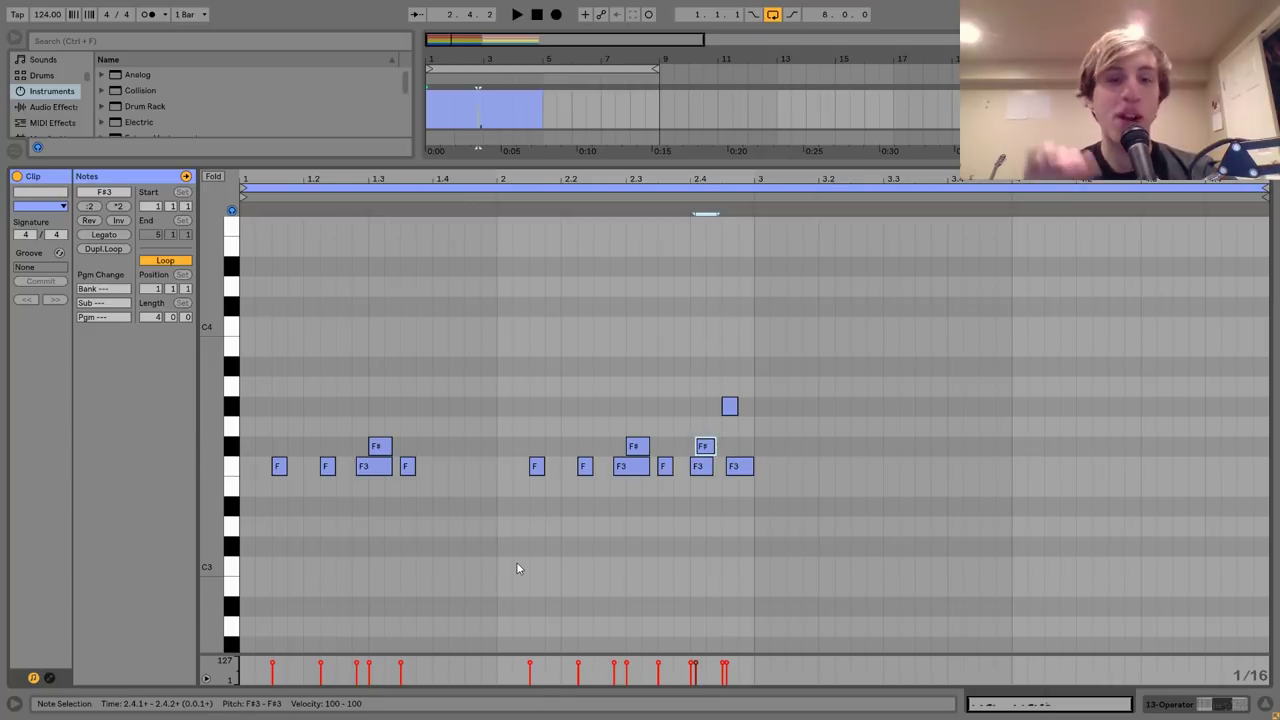
Shorten the longer F3 note in bar 1 slightly so it ends before the overlapping F#3, then play the phrase.
left_click(389, 466)
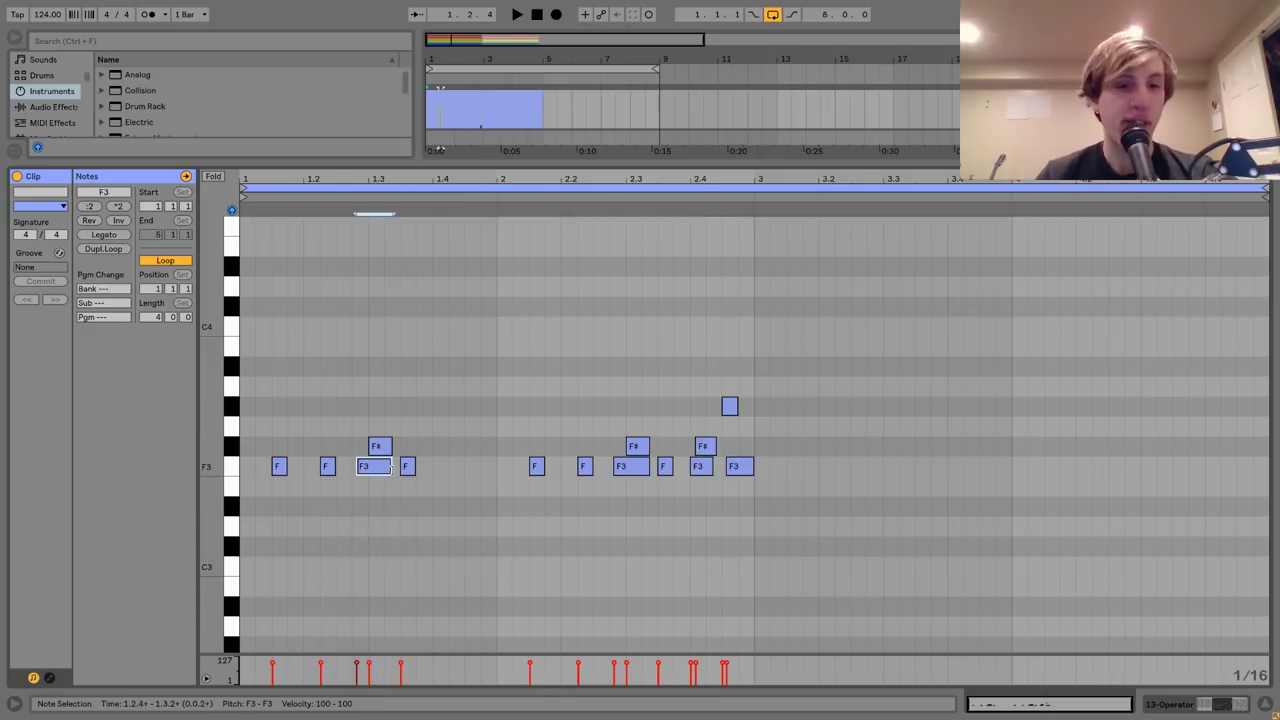
left_click(389, 466)
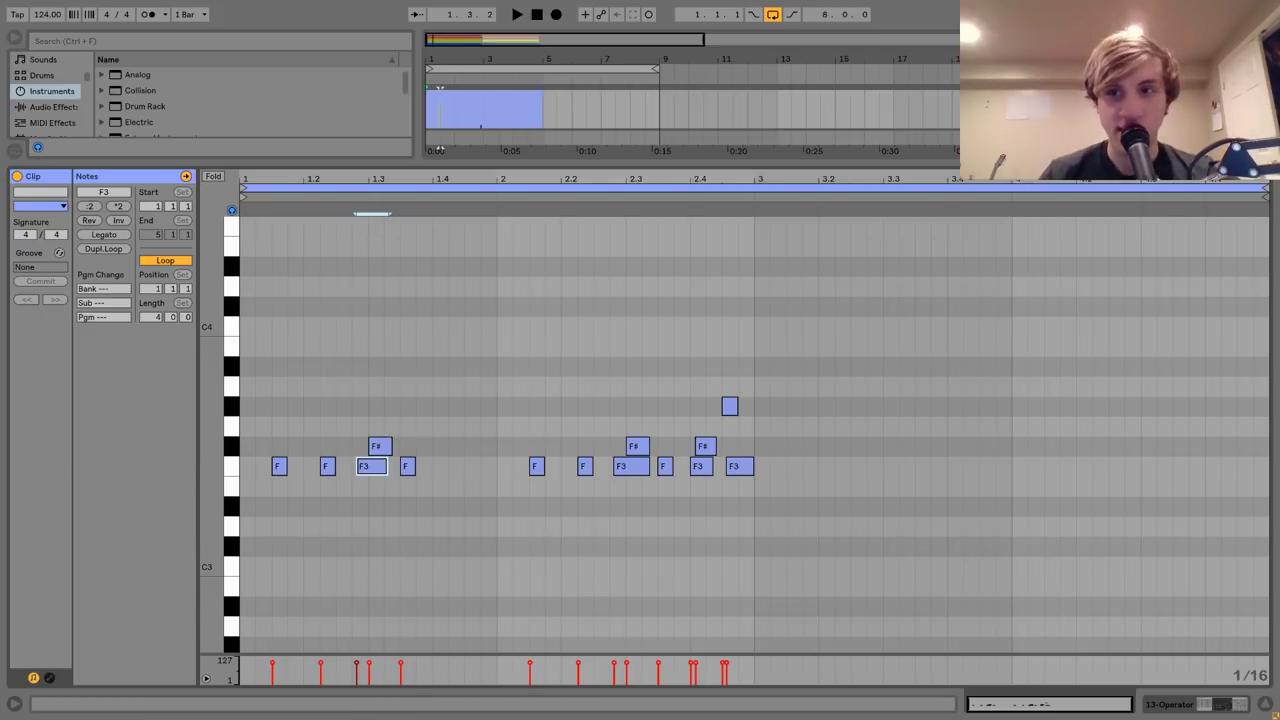
key("space")
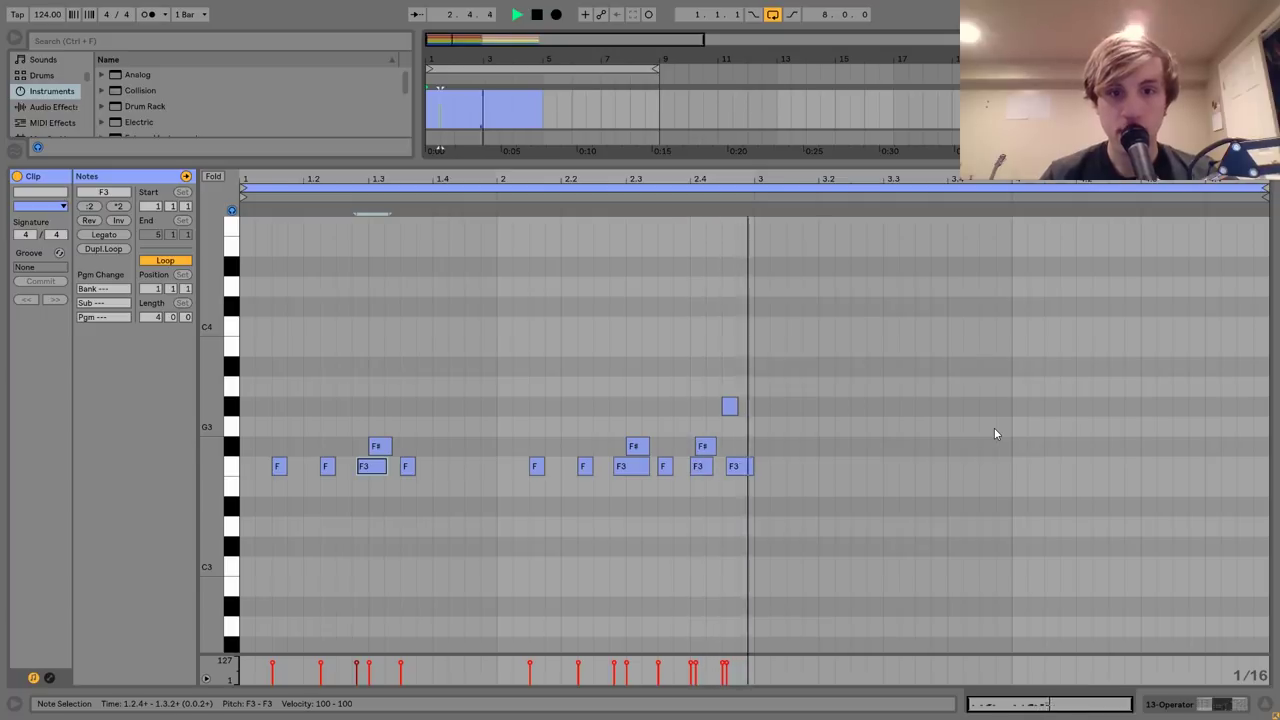
key("space")
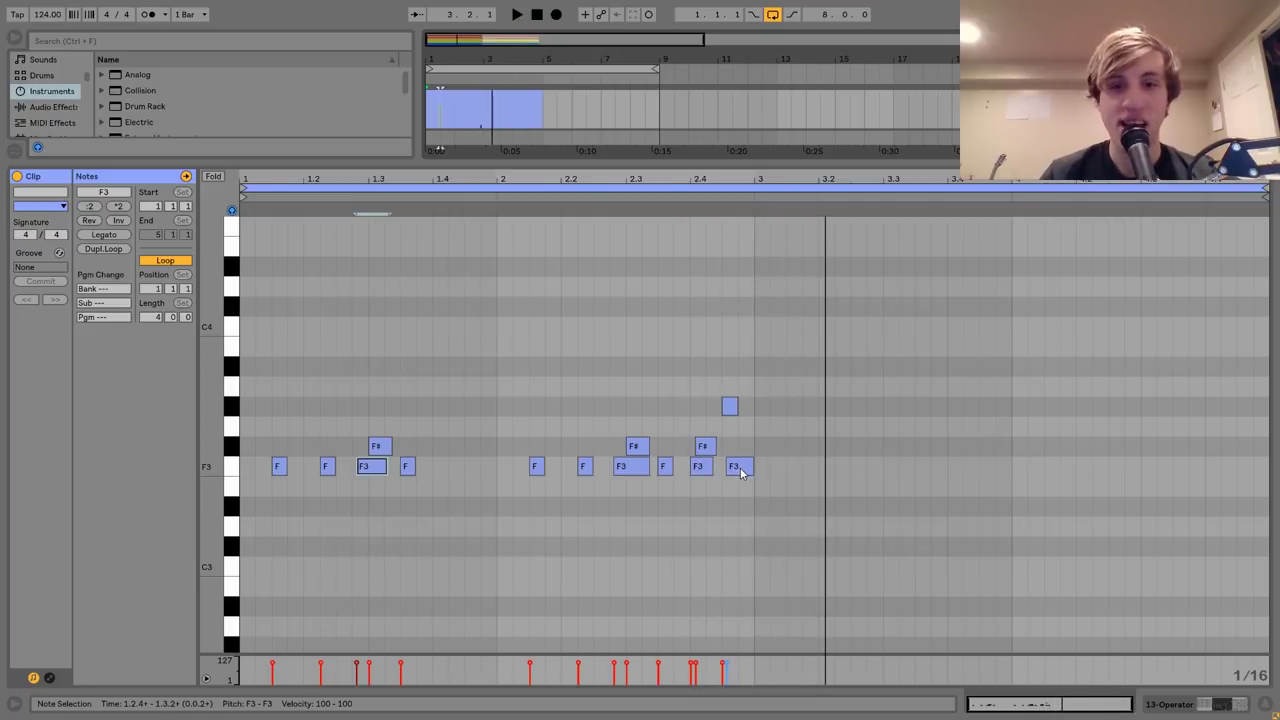
Nudge the second short F3 note in both bar 2 and bar 1 slightly later and play the clip.
left_click(585, 470)
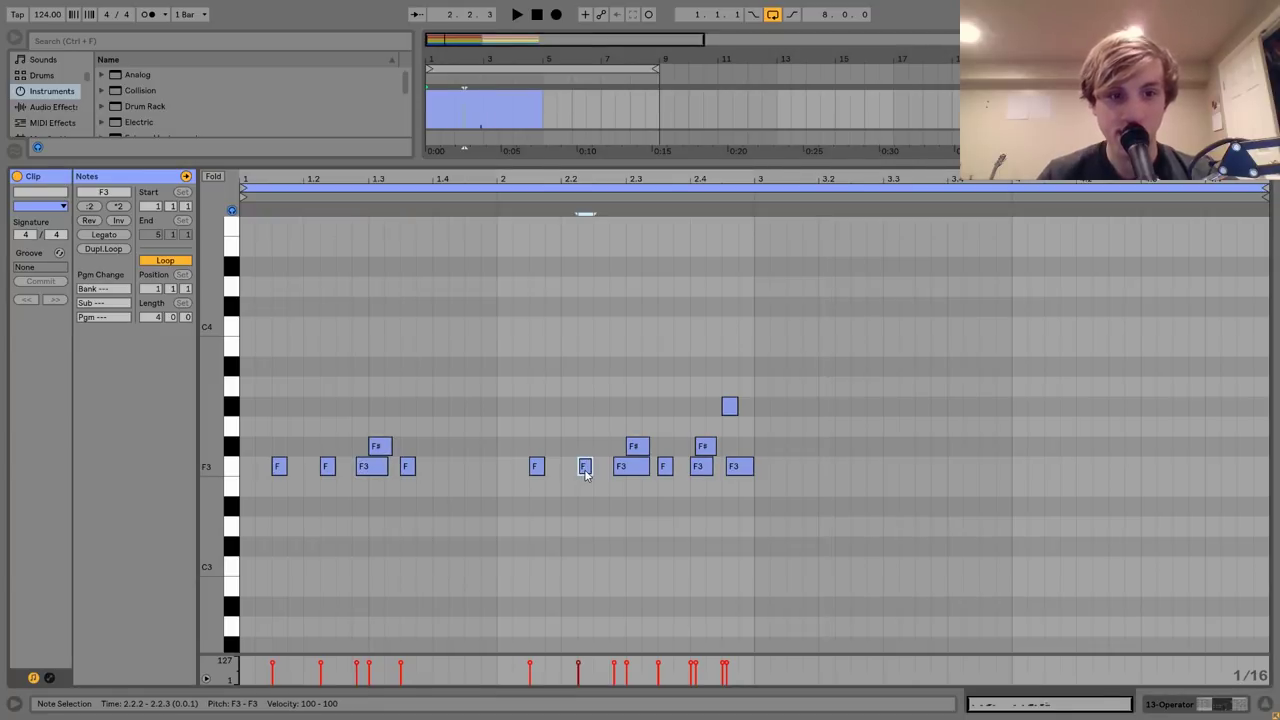
left_click_drag(585, 472, 591, 479)
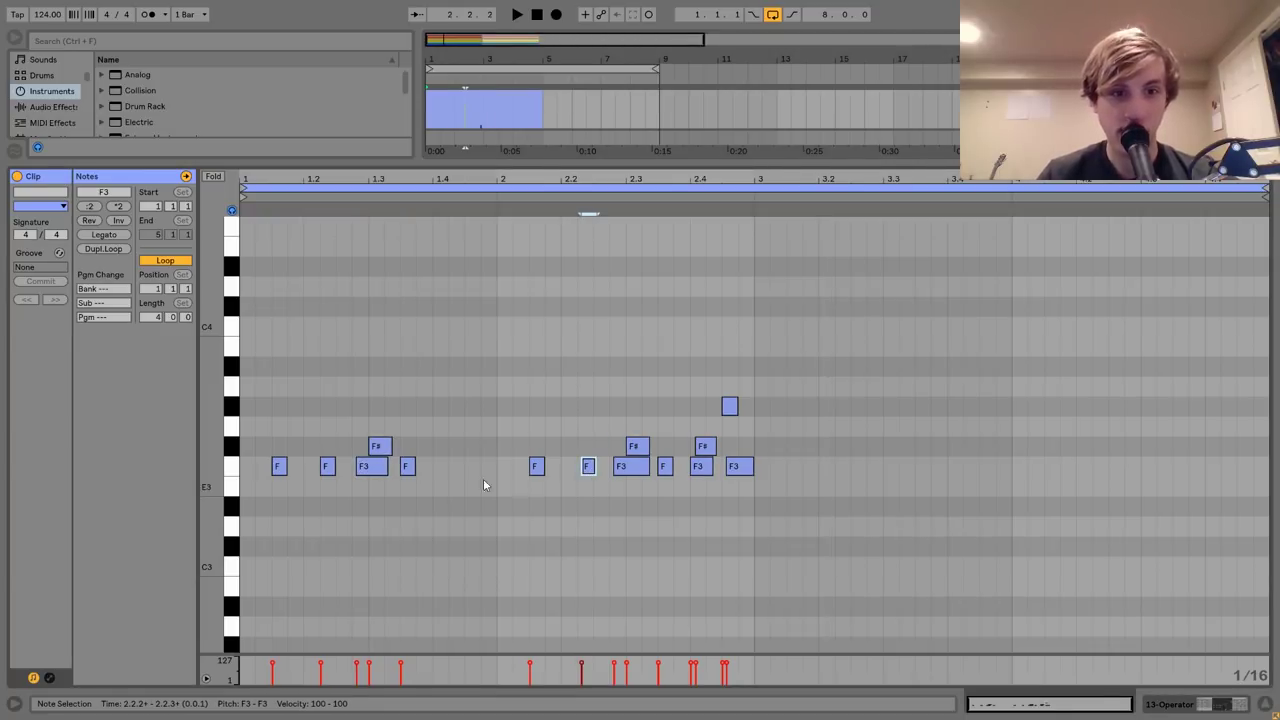
left_click_drag(328, 468, 333, 470)
key("space")
left_click(375, 491)
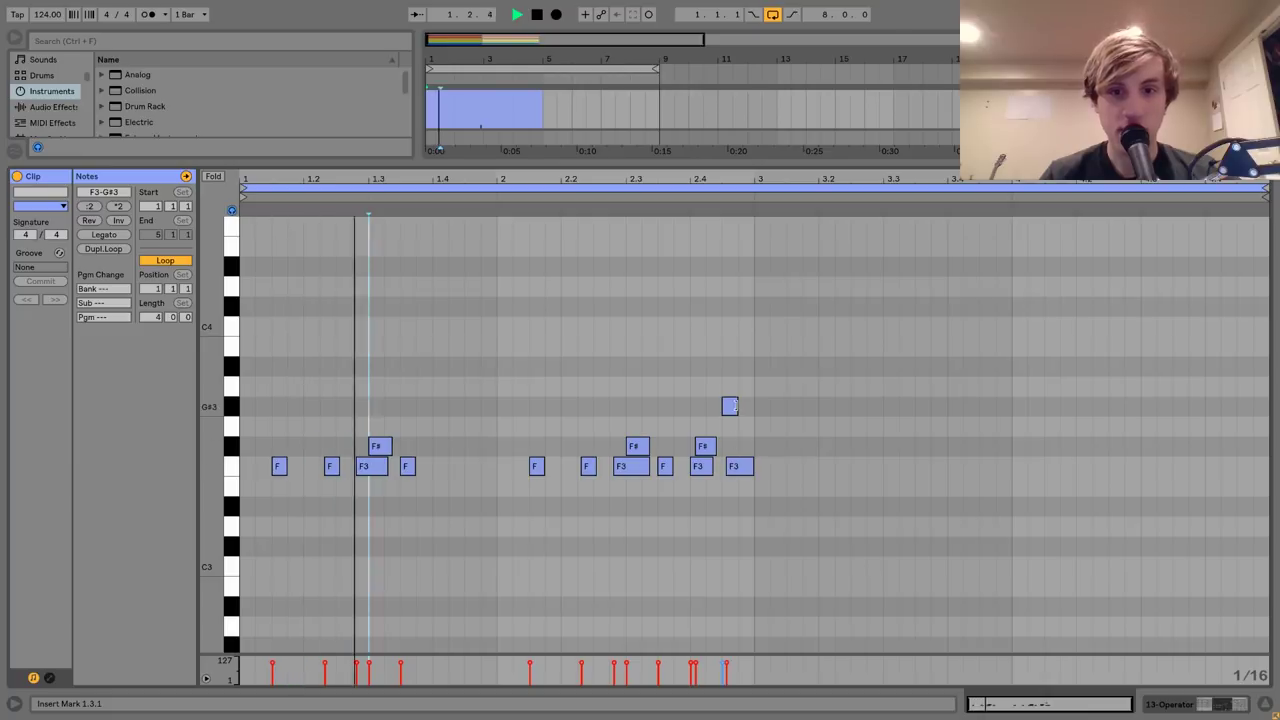
Delete the last F3 note of bar 2 and raise the G#3 at 2.4.3 to C4.
left_click(748, 471)
key("Delete")
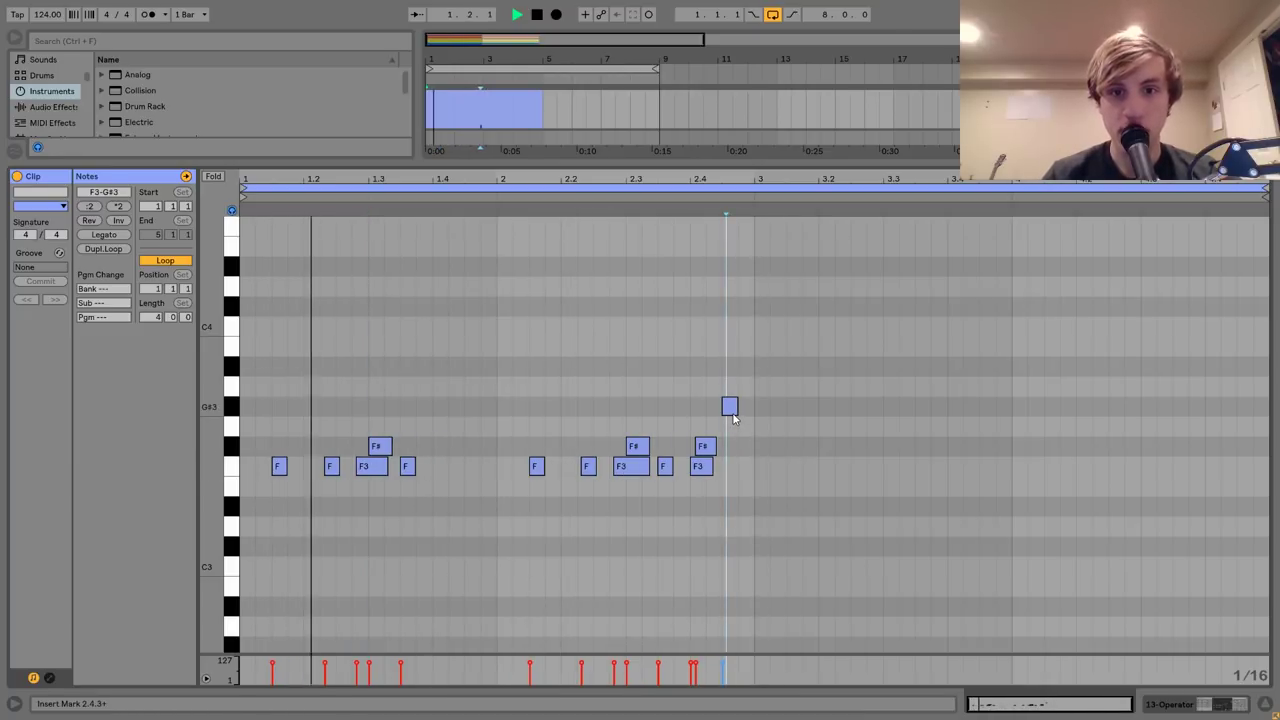
left_click(732, 413)
key("Up")
key("Up")
key("Up")
key("Up")
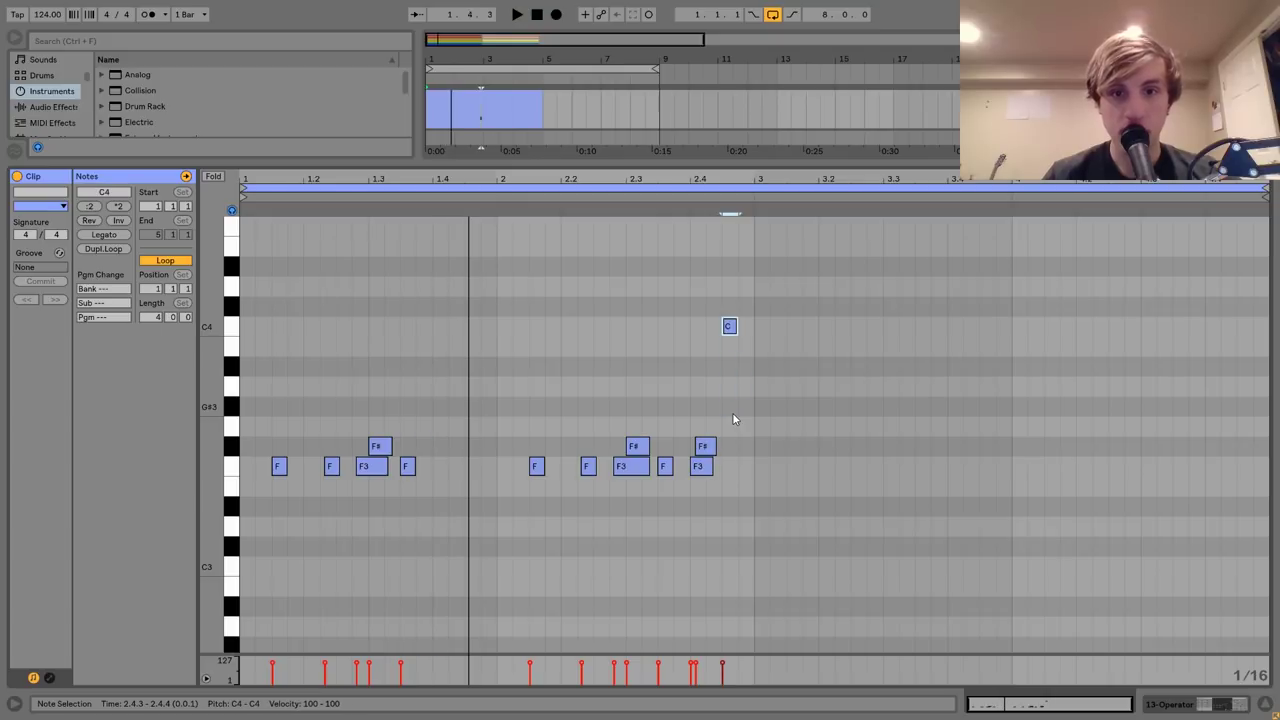
Raise the note at 2.4.3 to C#4 and duplicate the whole two-bar phrase into bars 3 and 4.
key("space")
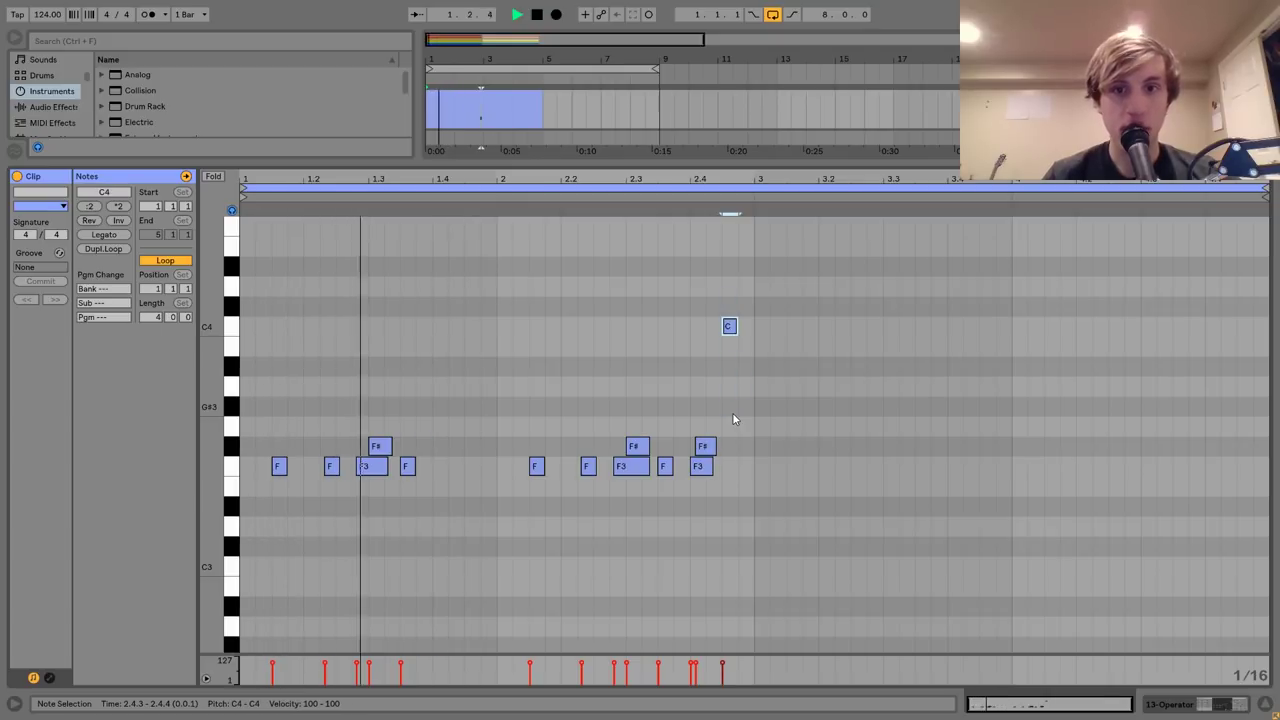
key("Up")
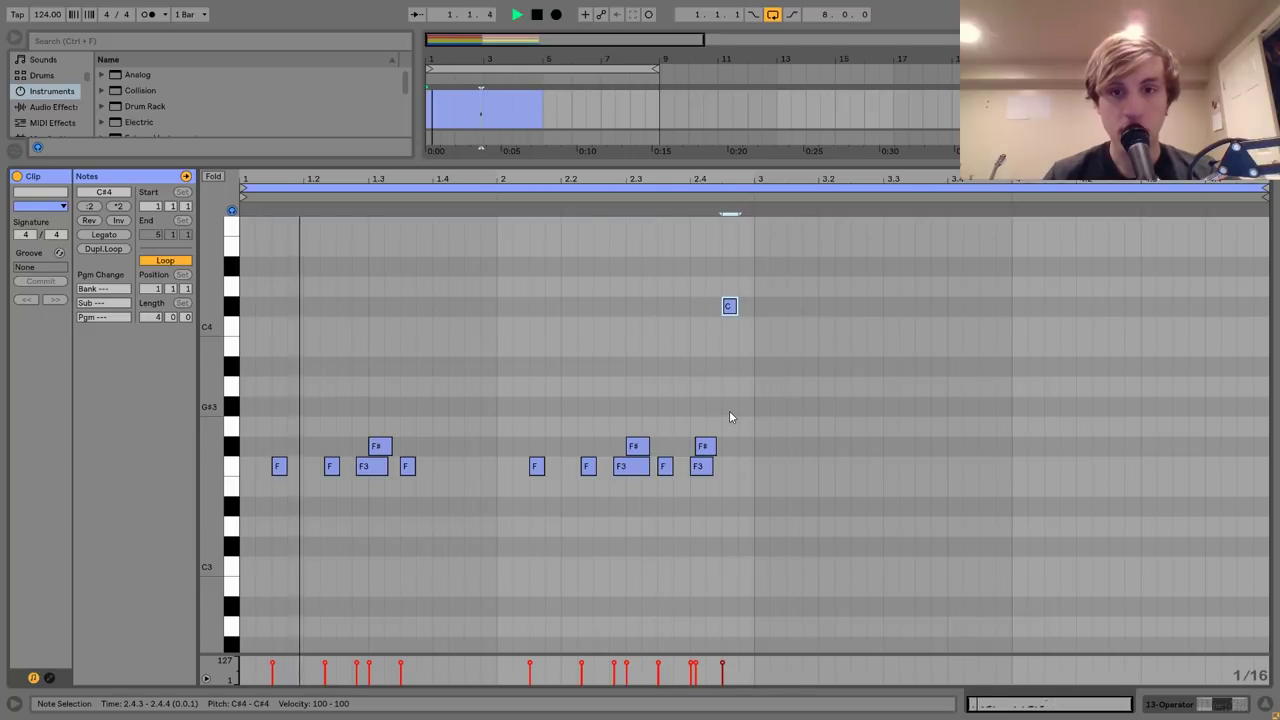
key("ctrl+a")
key("ctrl+d")
key("Right")
key("Right")
key("Right")
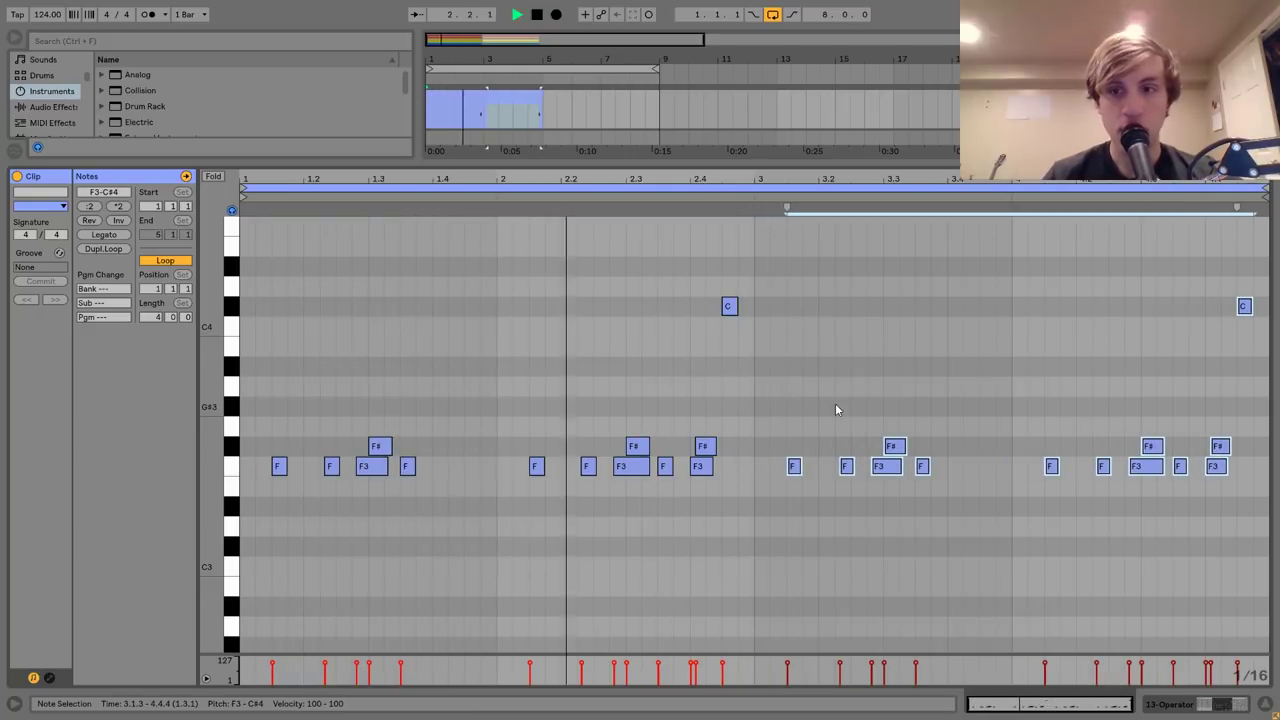
Lower the copied note at 4.4.3 to C4 and duplicate the four-bar Operator clip into bars 5 to 8.
left_click(1244, 305)
key("Down")
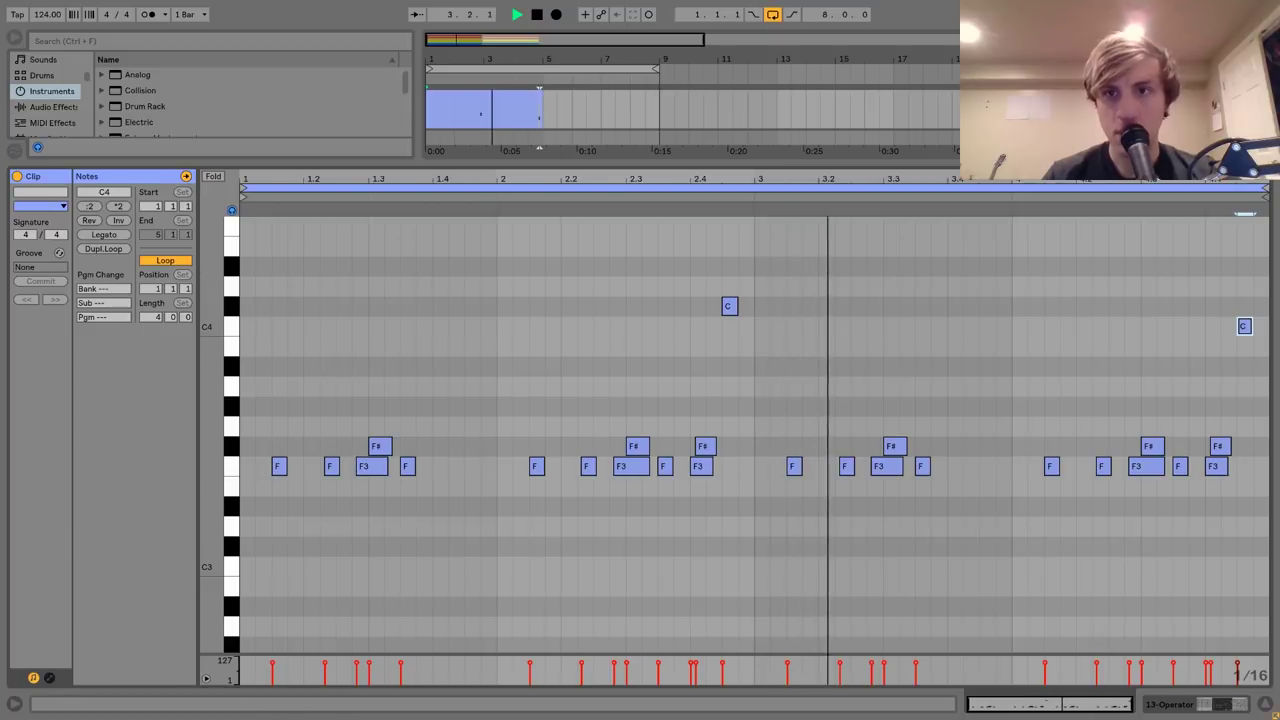
key("shift+Tab")
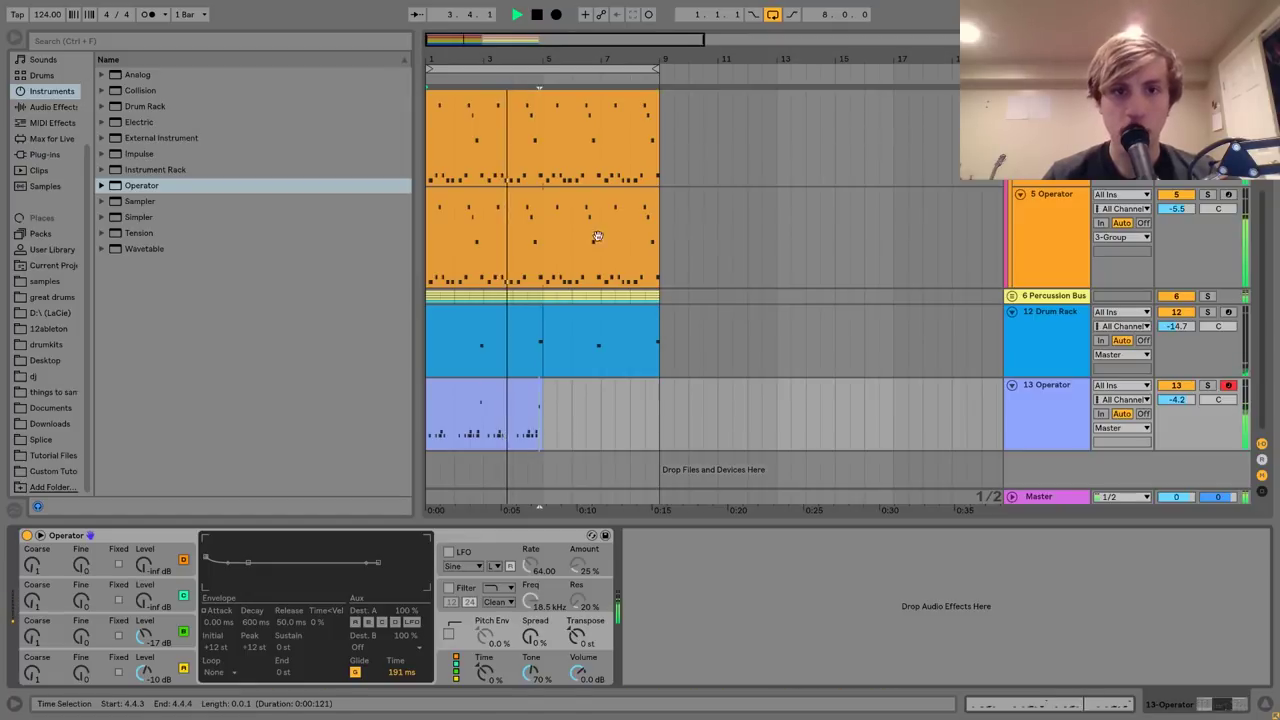
left_click(512, 398)
key("ctrl+d")
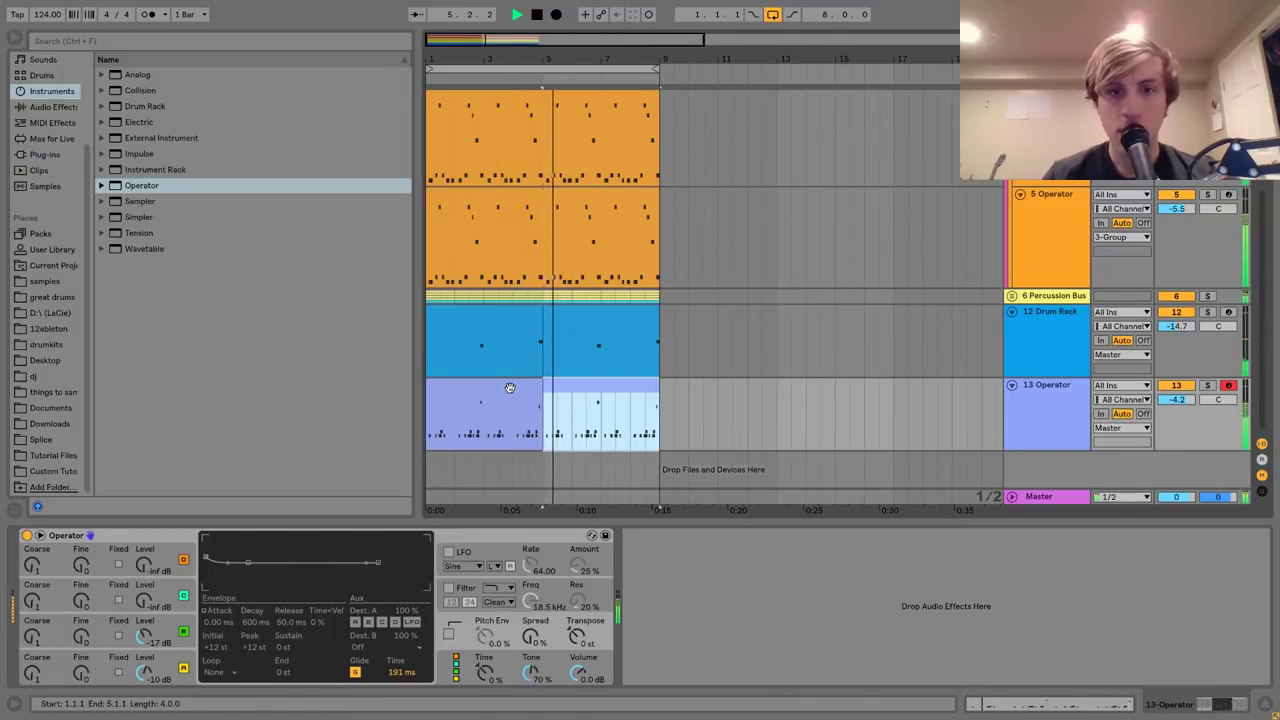
Review the devices on the 3 Group and 4 Operator tracks, return to 13 Operator and restart playback briefly.
scroll(963, 408, "up", 6)
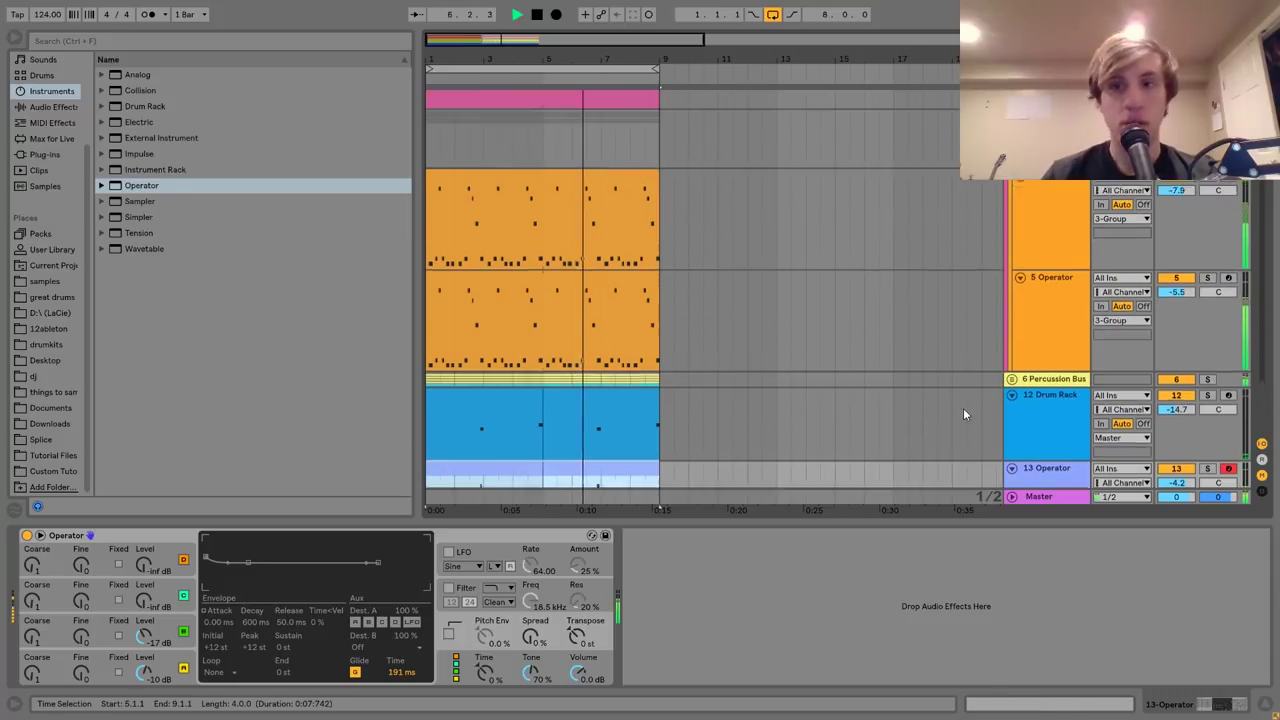
left_click(1062, 252)
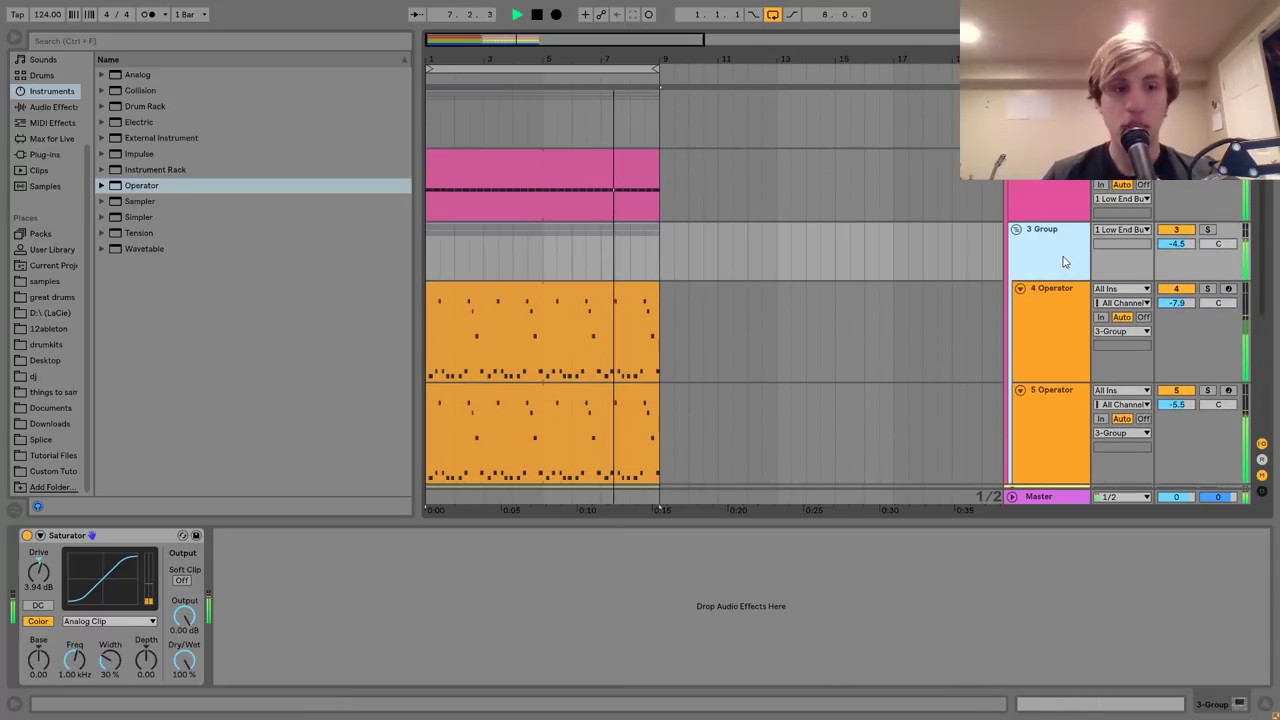
left_click(1063, 293)
scroll(1063, 293, "down", 5)
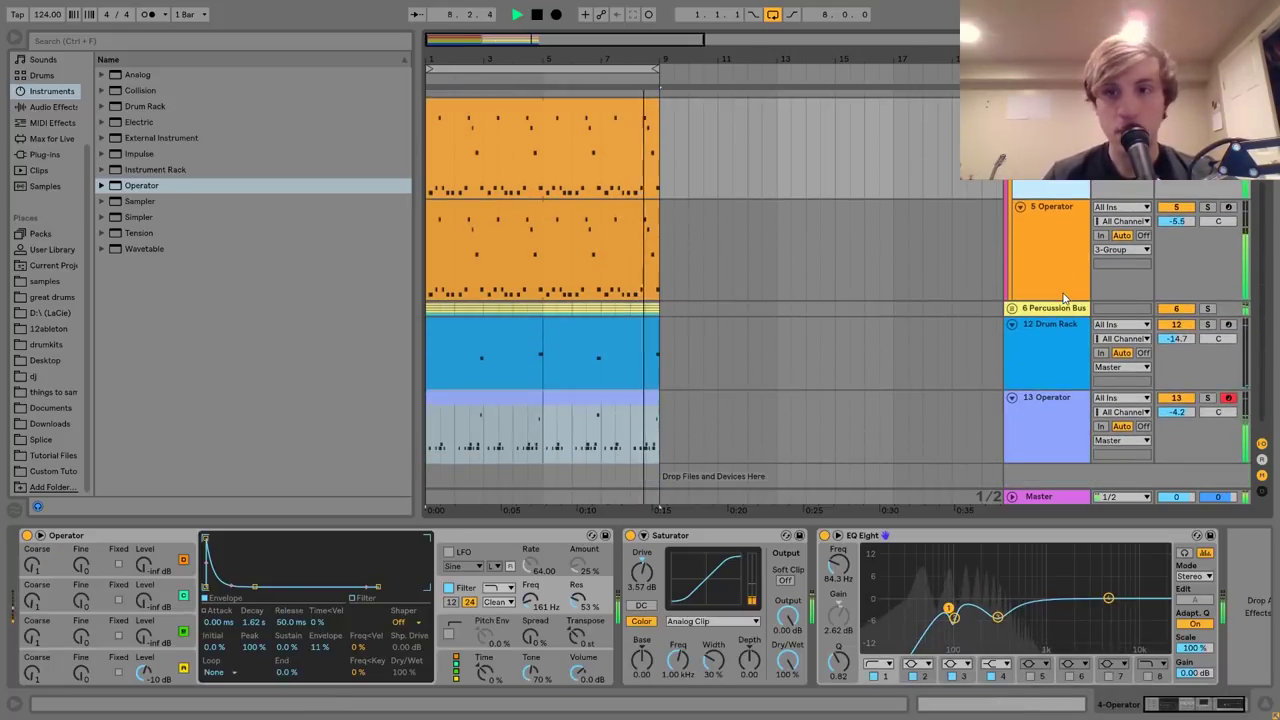
left_click(1062, 405)
key("space")
scroll(1064, 410, "up", 1)
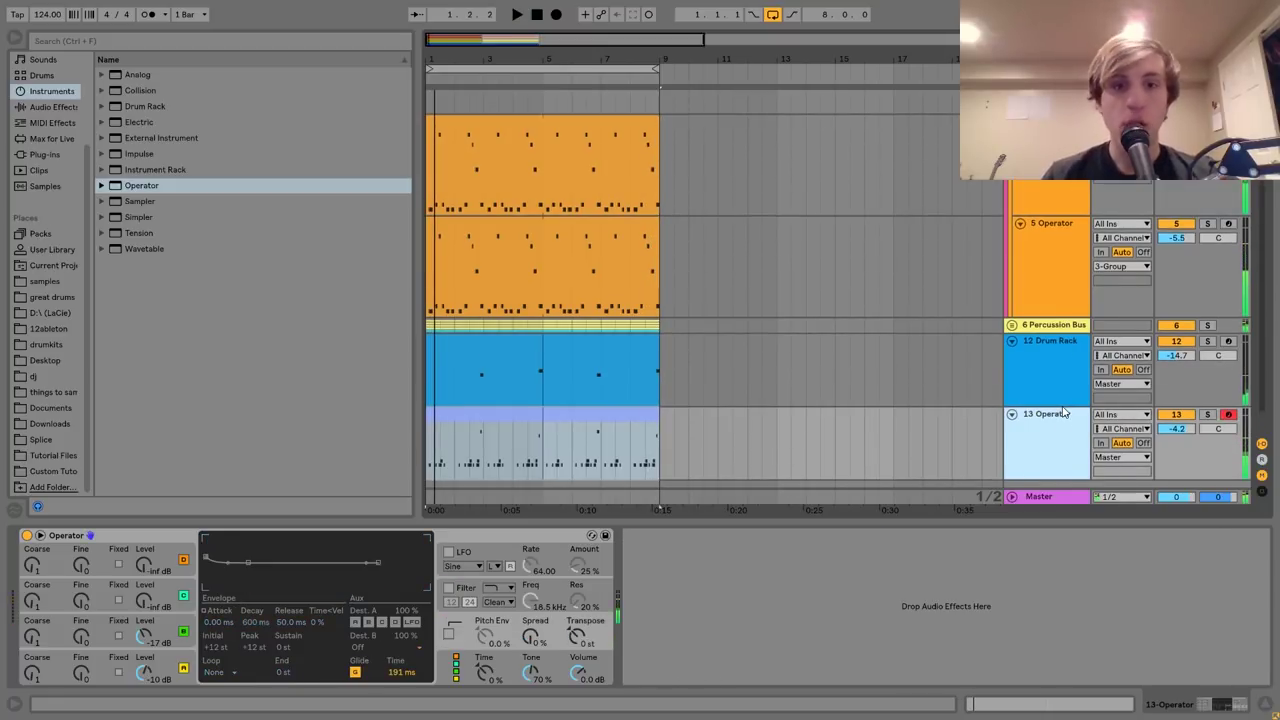
Play the beat and list the available audio effects in the browser.
left_click(476, 413)
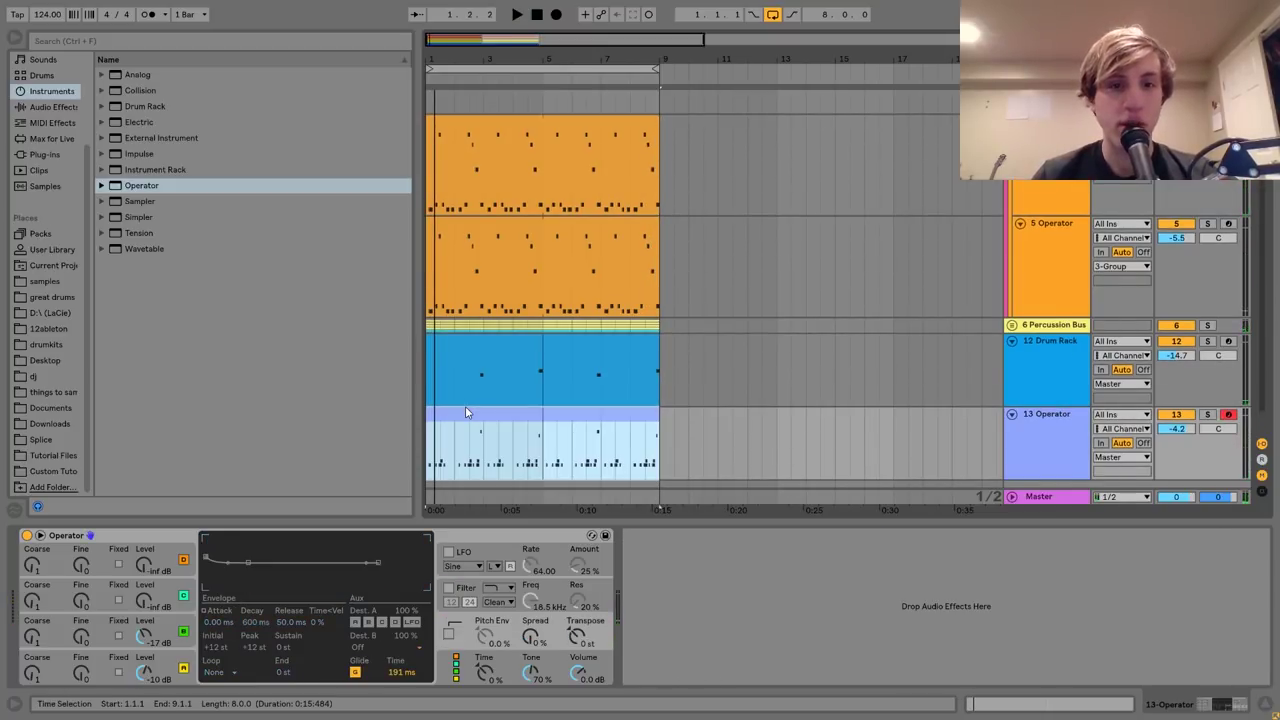
key("space")
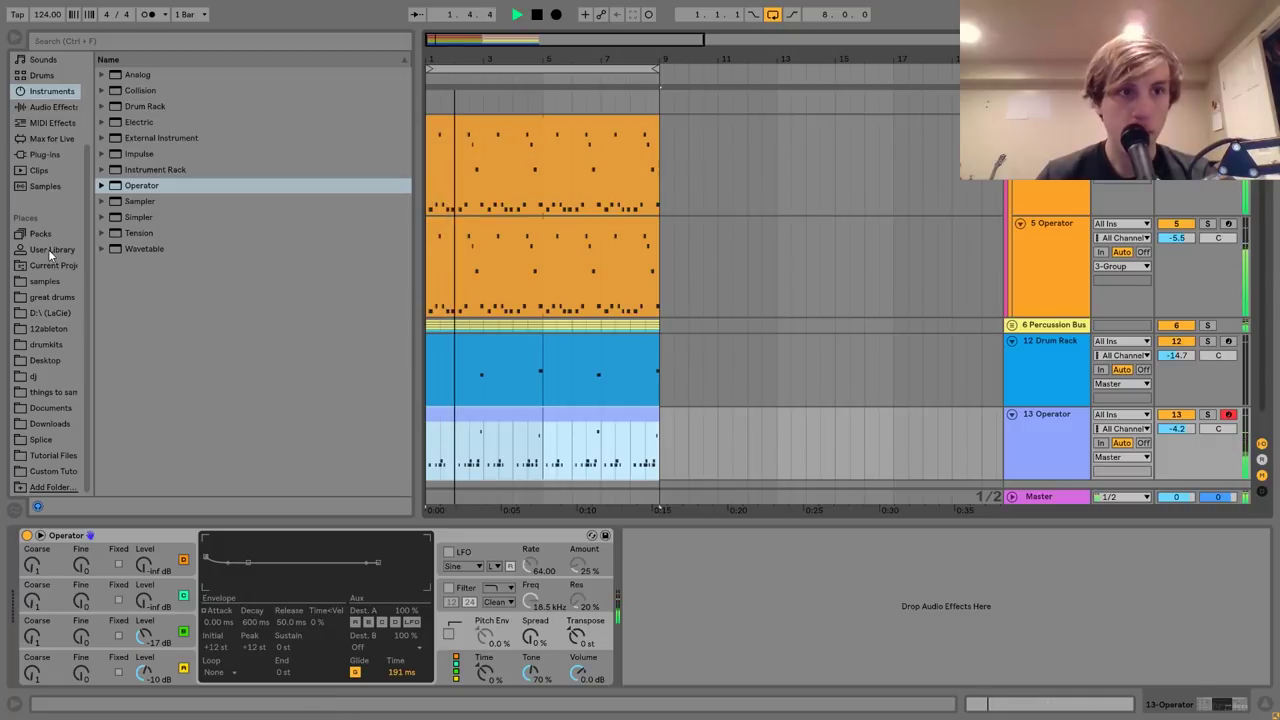
left_click(52, 107)
scroll(172, 203, "up", 4)
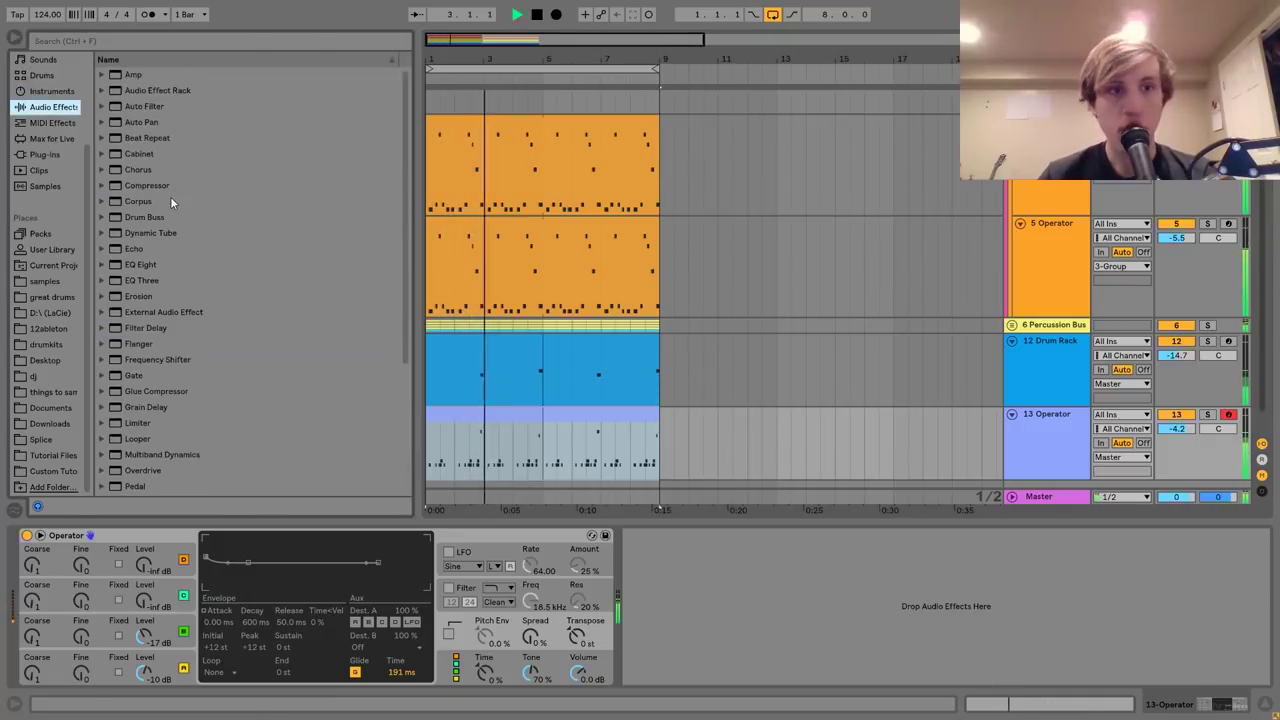
In the first 13 Operator clip, set the note at 2.4.3 to C4 and the one at 4.4.3 to C#4.
double_click(529, 417)
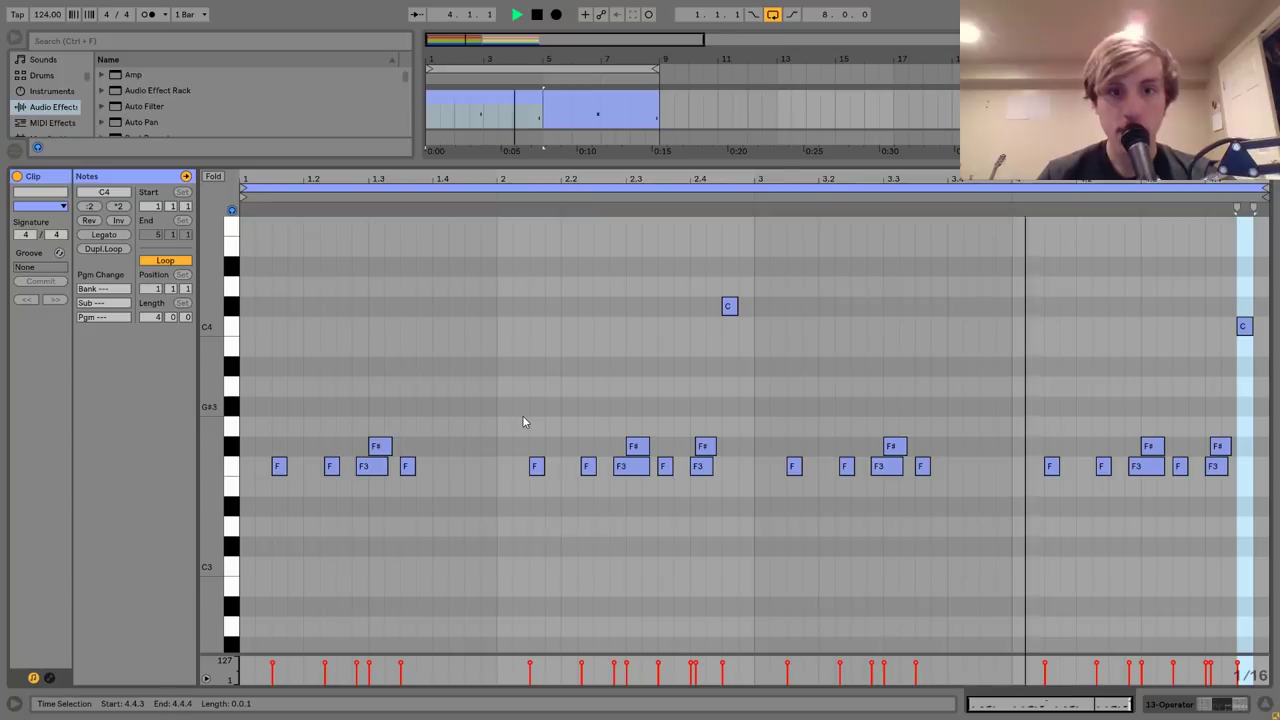
key("space")
left_click(725, 347)
left_click(728, 308)
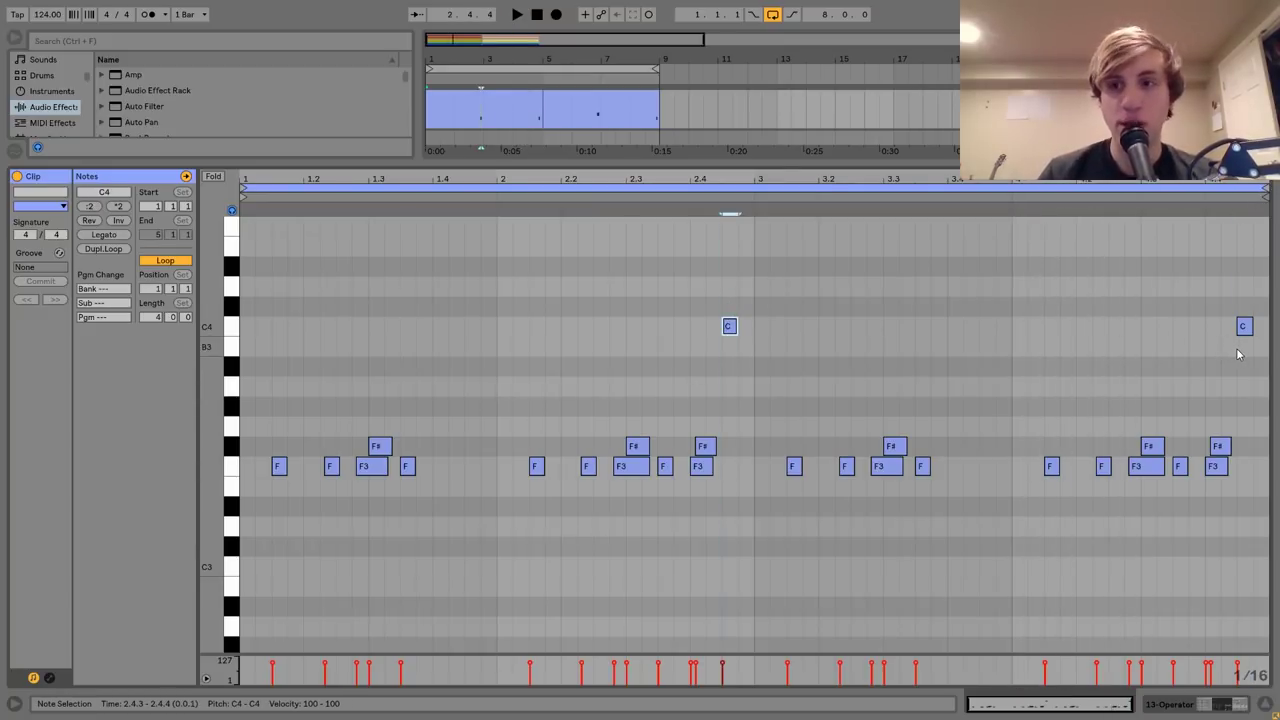
left_click_drag(1237, 354, 1248, 318)
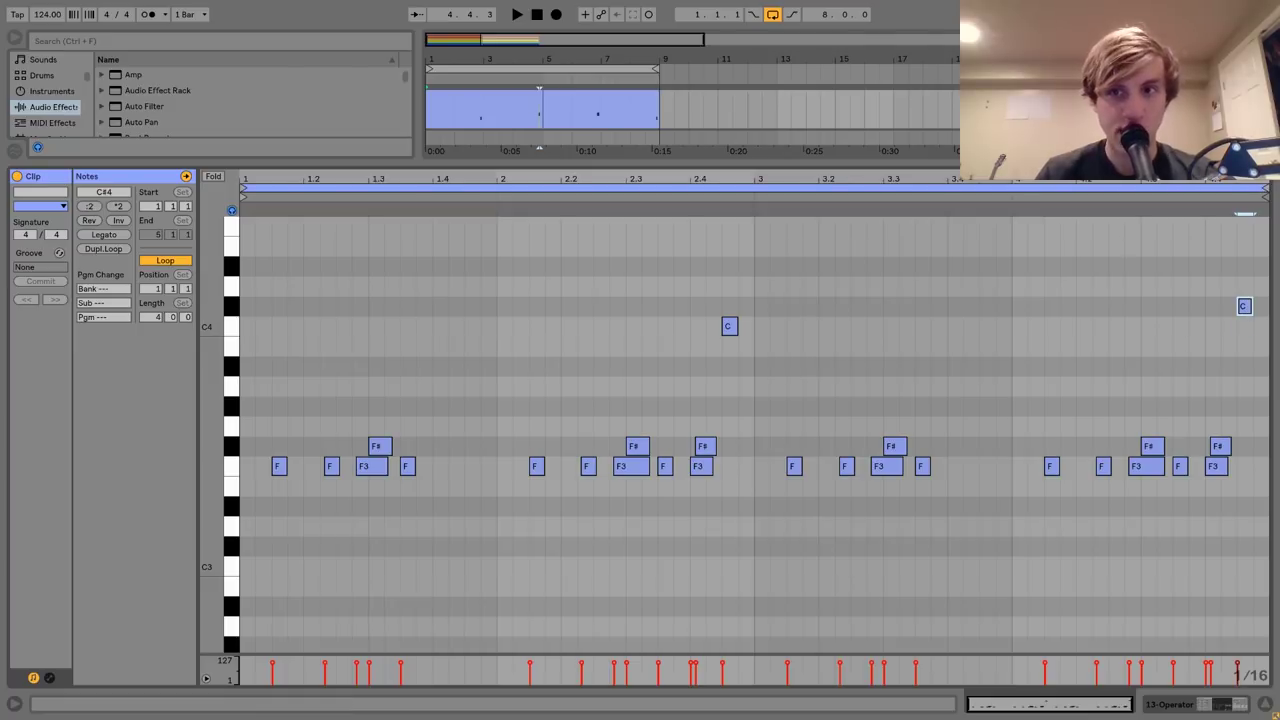
key("space")
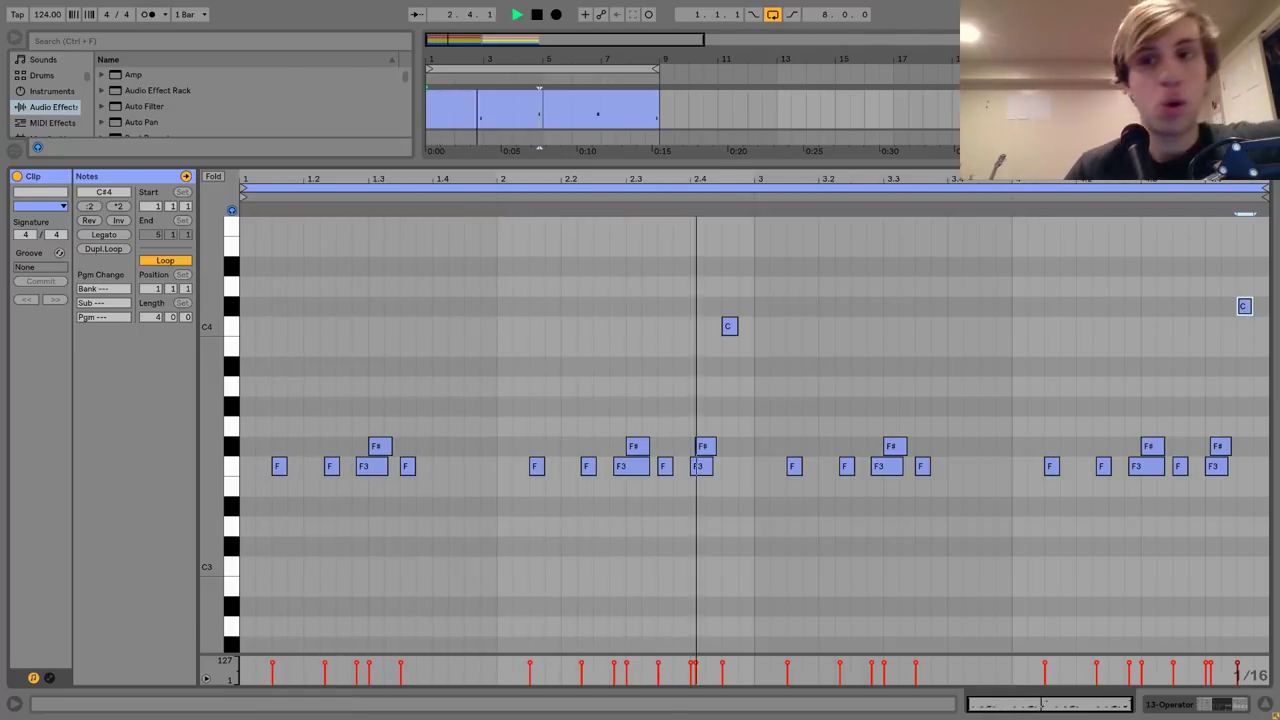
Back in the arrangement, lower the 13 Operator track volume to -4.4 dB and solo the track.
key("shift+Tab")
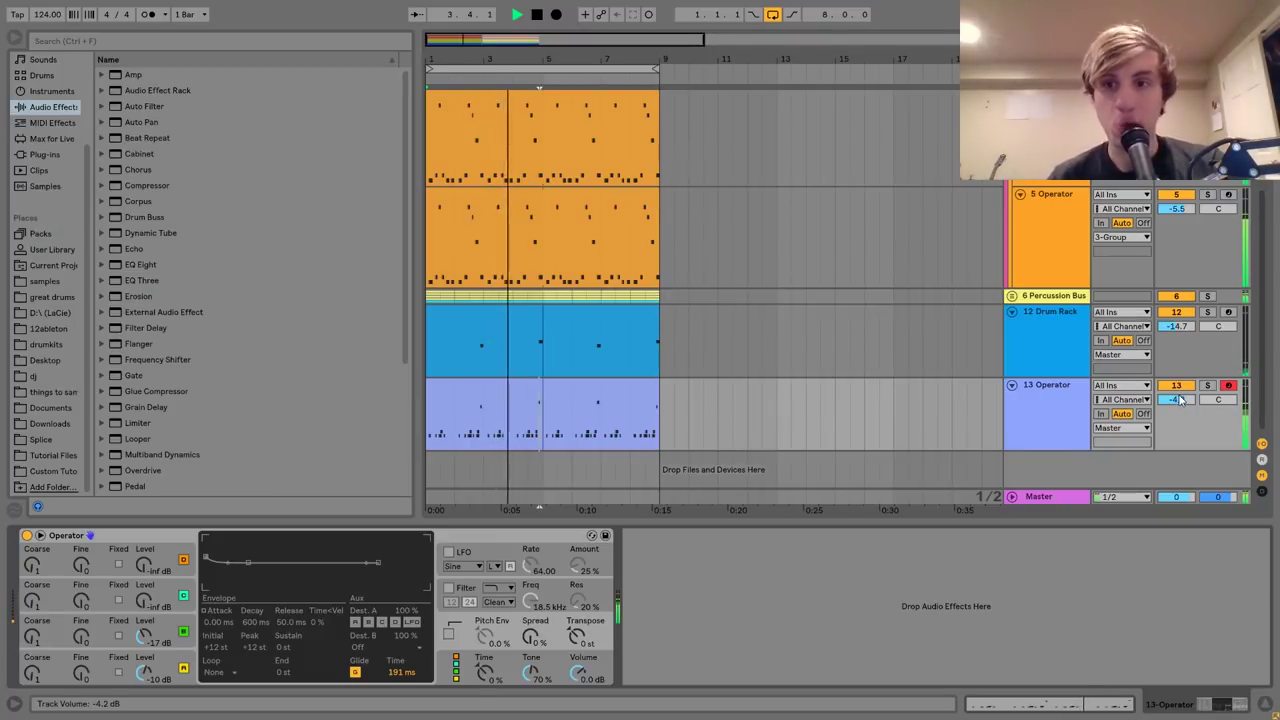
left_click(1067, 399)
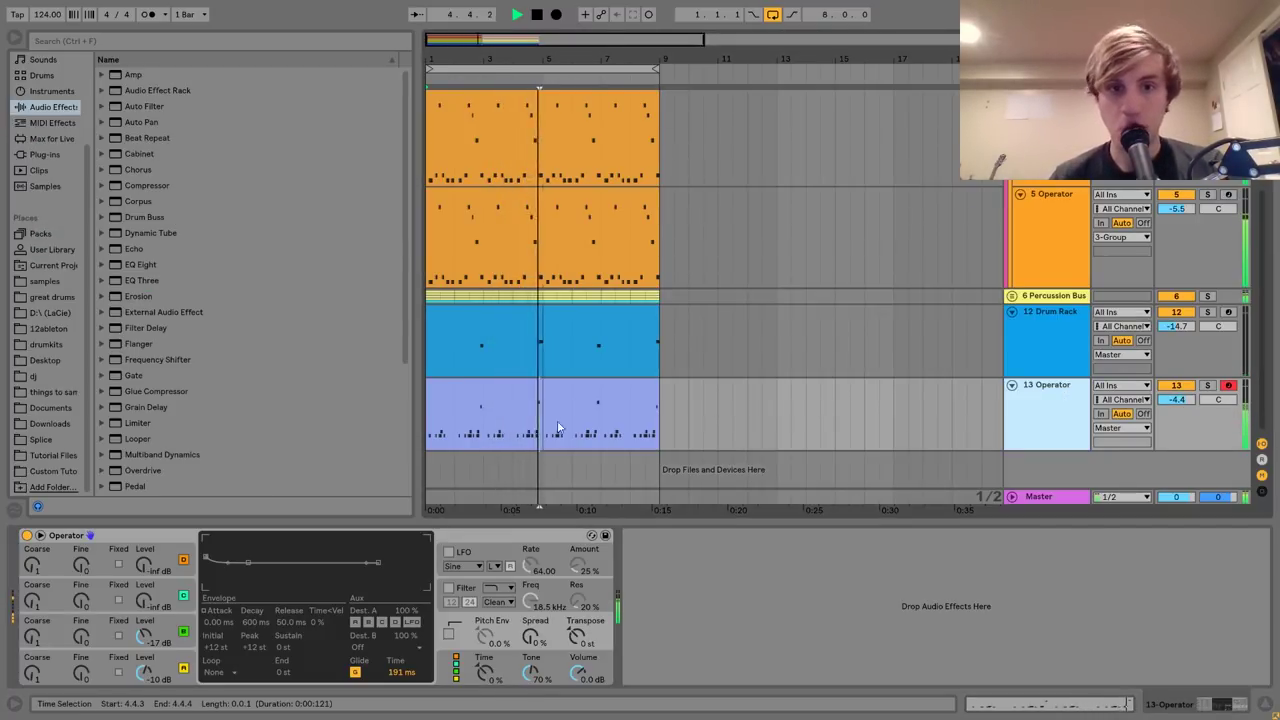
left_click(487, 387)
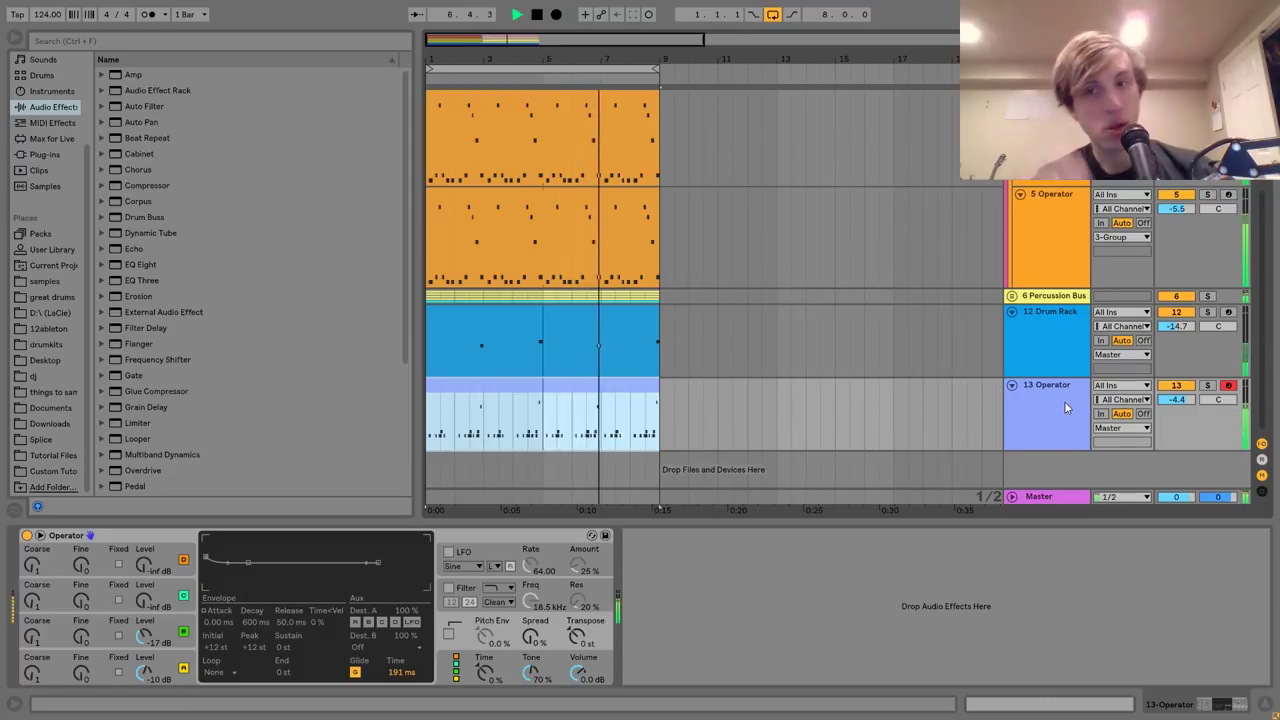
left_click(1208, 386)
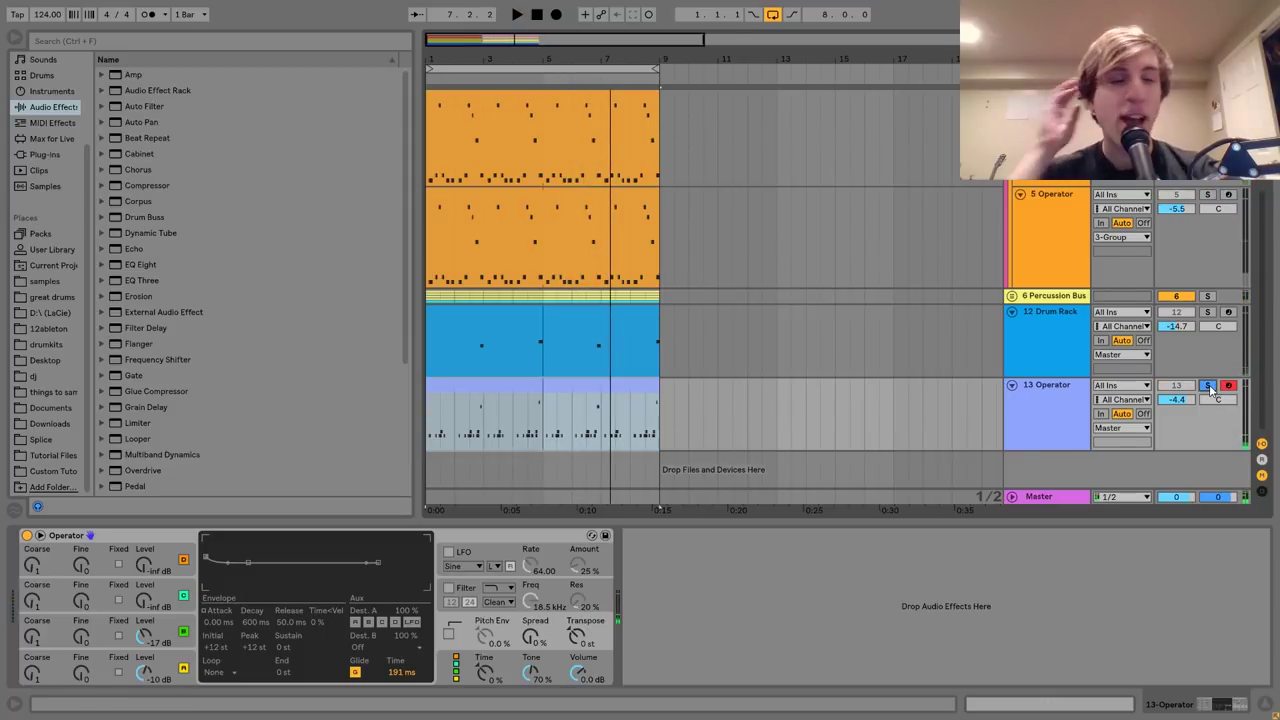
Switch off Operator's oscillator B, set oscillator A's waveform to SqD and play the riff.
left_click(184, 634)
left_click(180, 663)
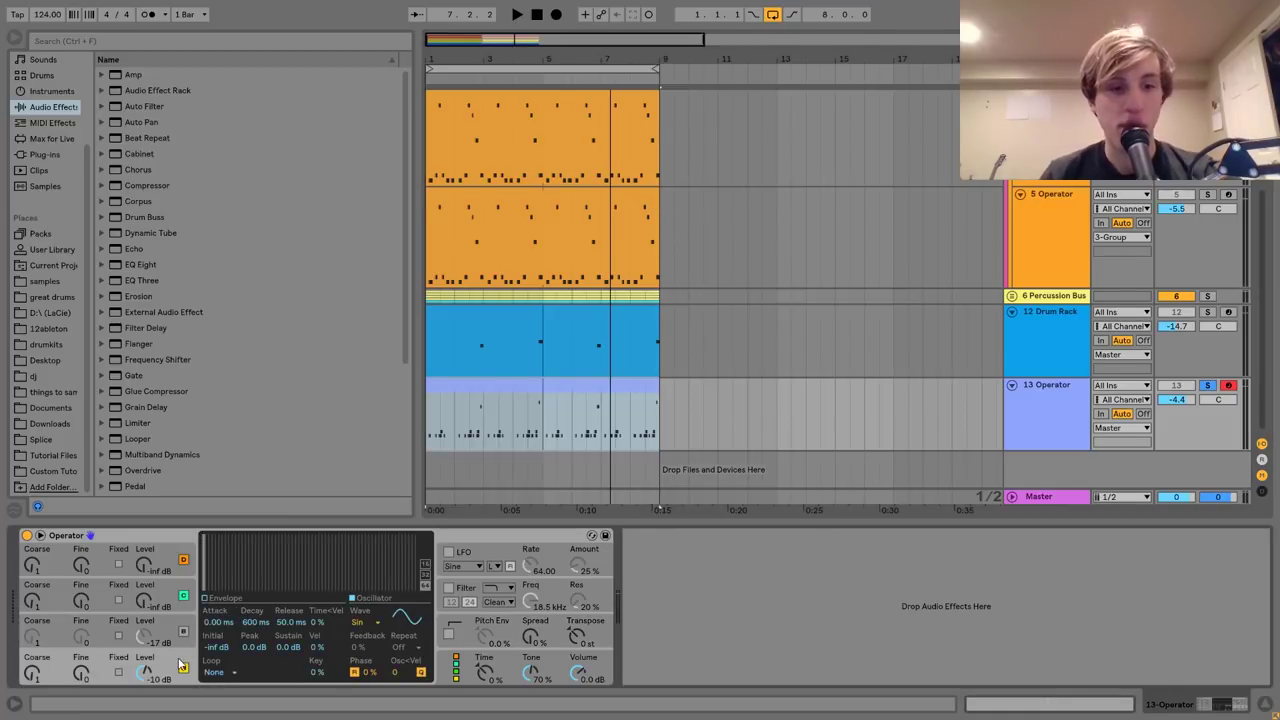
left_click(380, 622)
left_click(379, 565)
key("space")
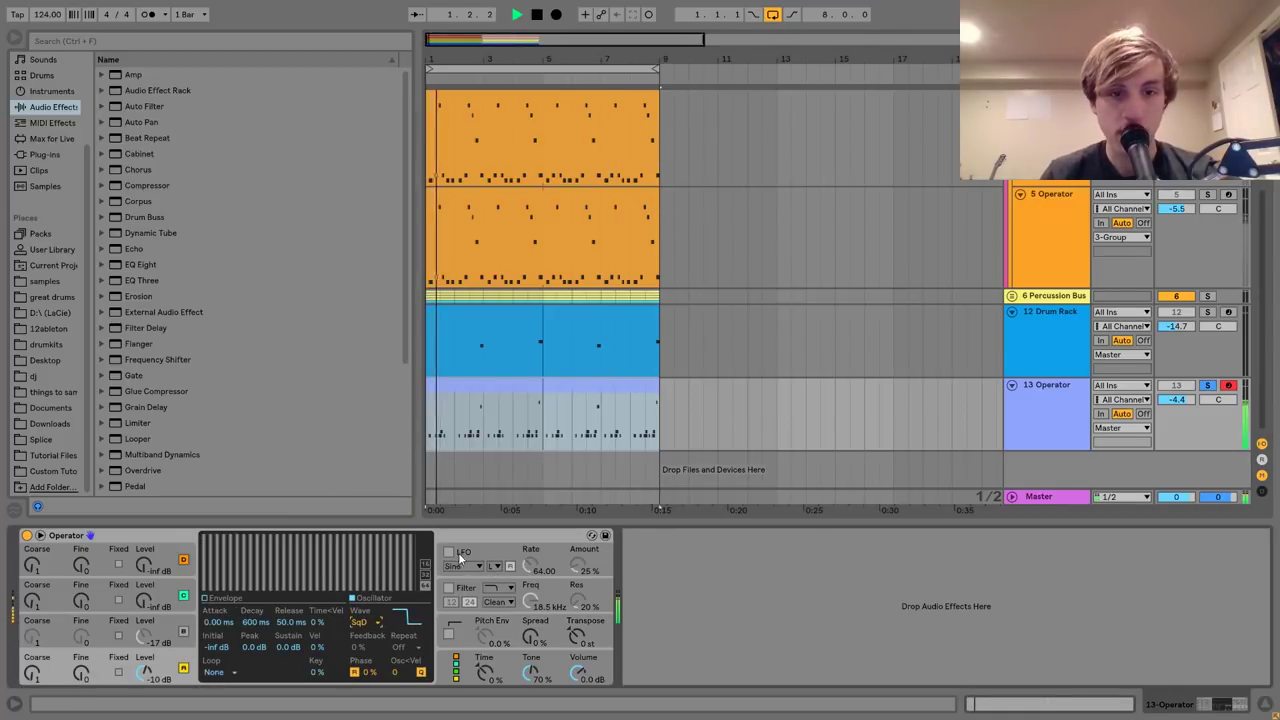
Lower the 13 Operator track volume to -8.2 dB and transpose Operator to +12 st.
left_click_drag(1188, 402, 1180, 402)
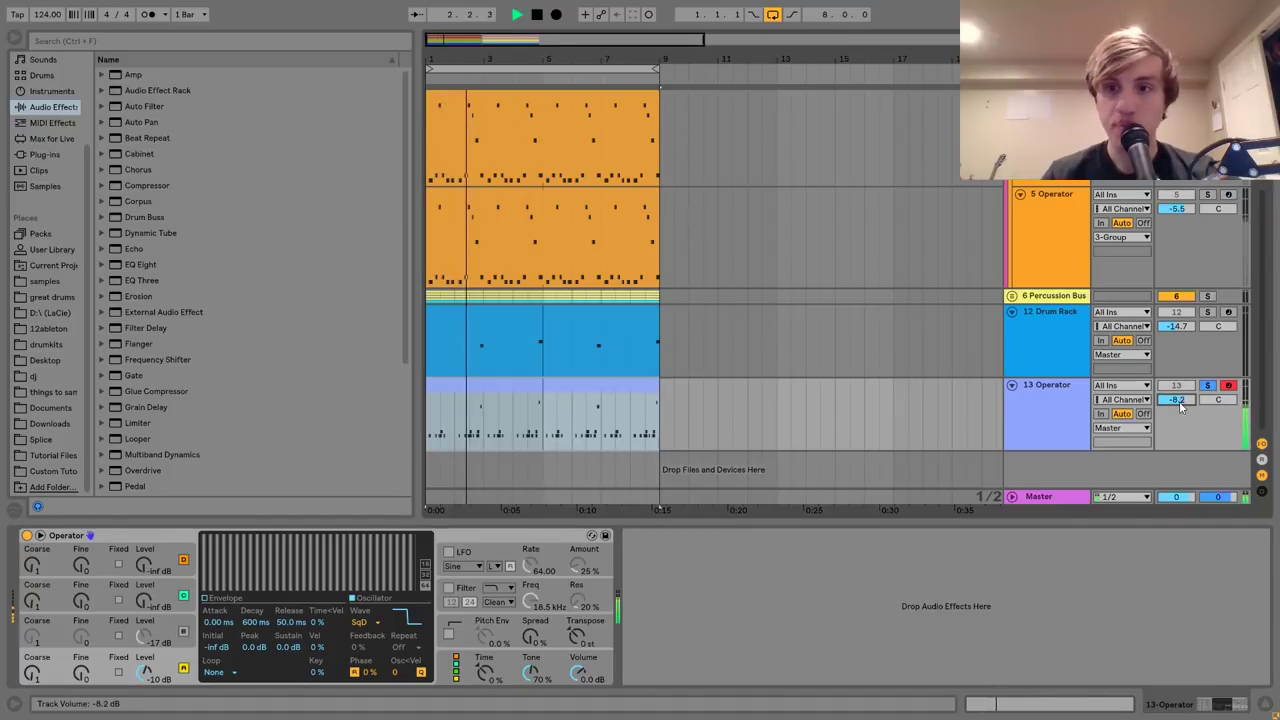
key("space")
left_click(581, 643)
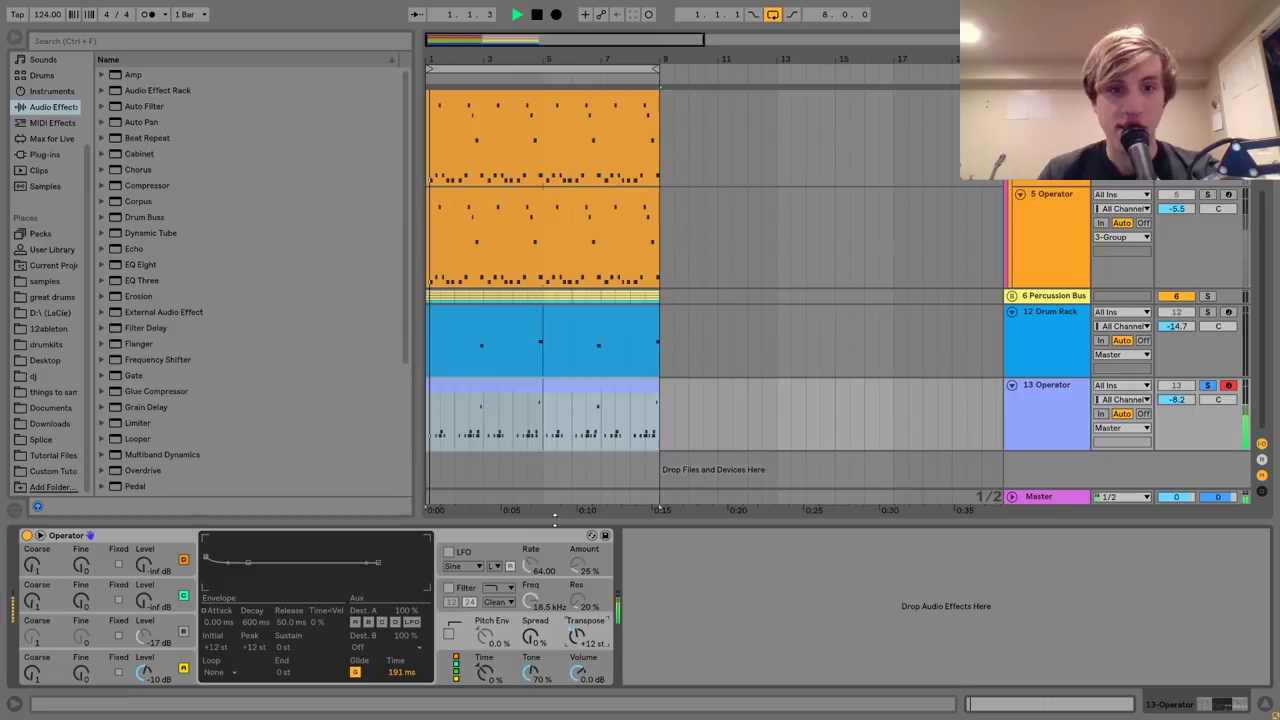
Enable Operator's LFO and set its rate to 118.07 and its amount to 7.1% during playback.
left_click(448, 551)
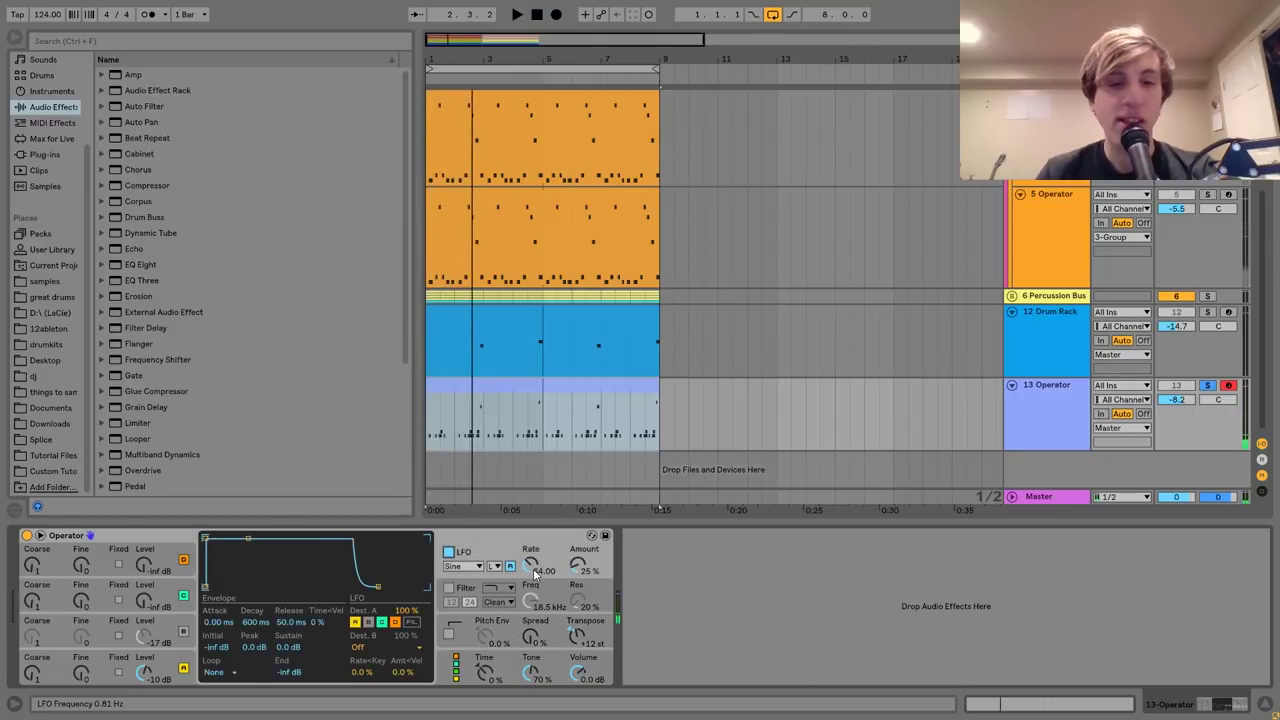
key("space")
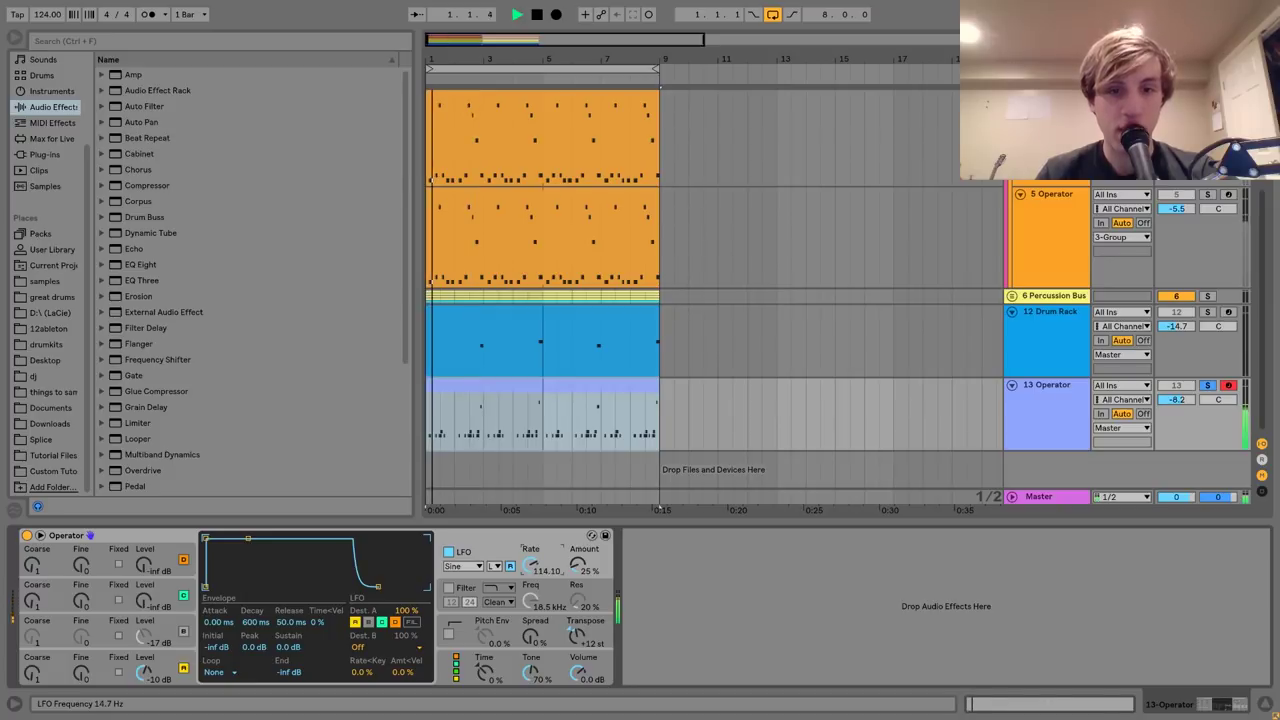
left_click_drag(533, 571, 533, 568)
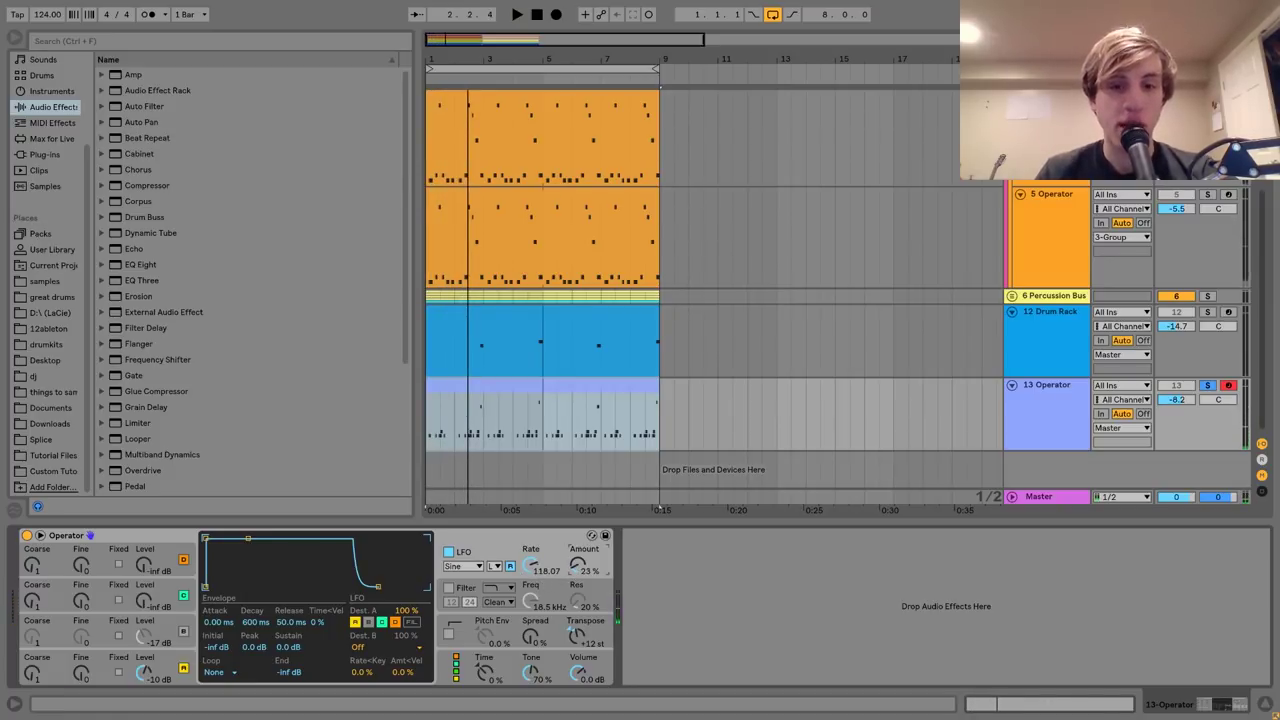
key("space")
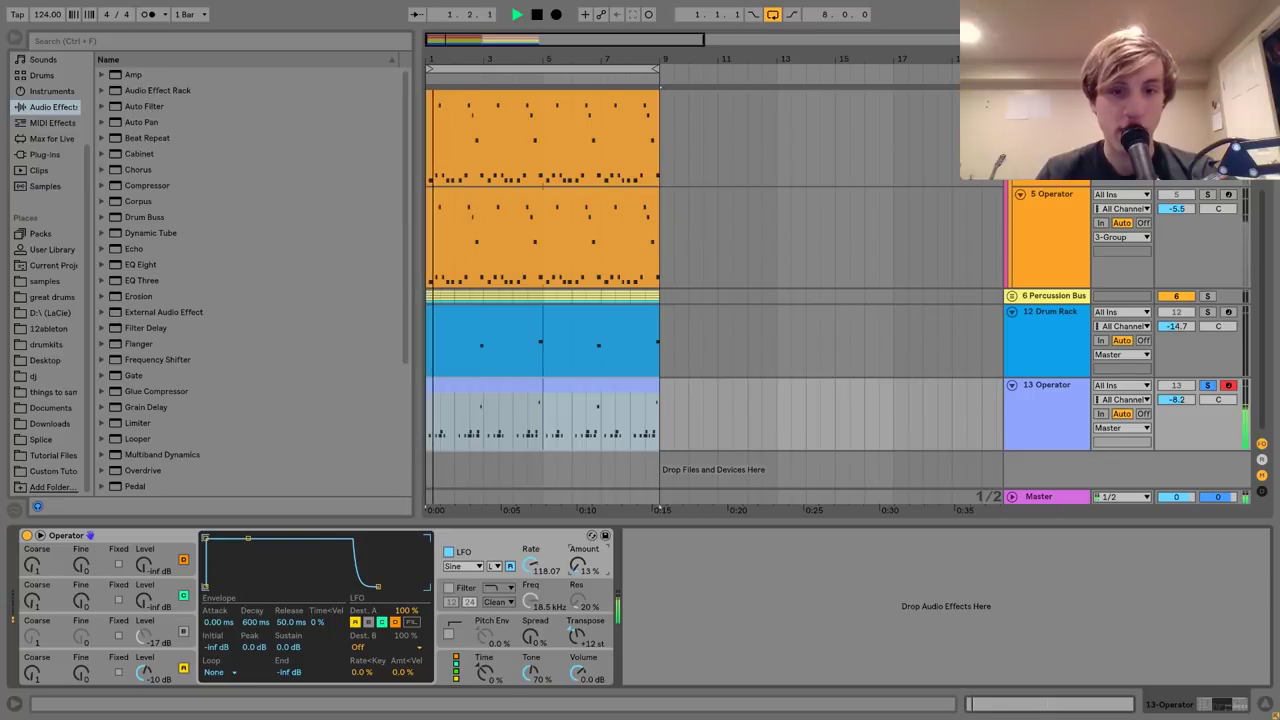
left_click_drag(578, 566, 577, 570)
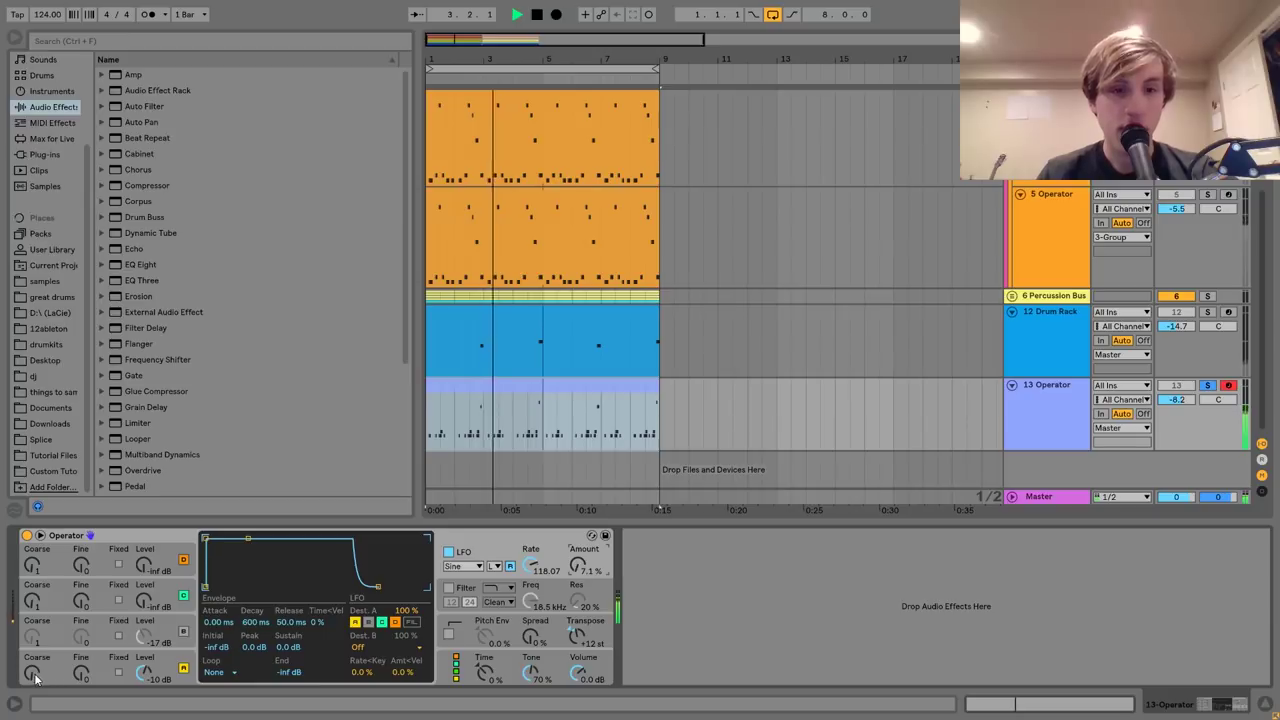
Reset Operator's transpose to 0 st and shape oscillator A's envelope with a short attack and a -18 dB sustain.
double_click(577, 637)
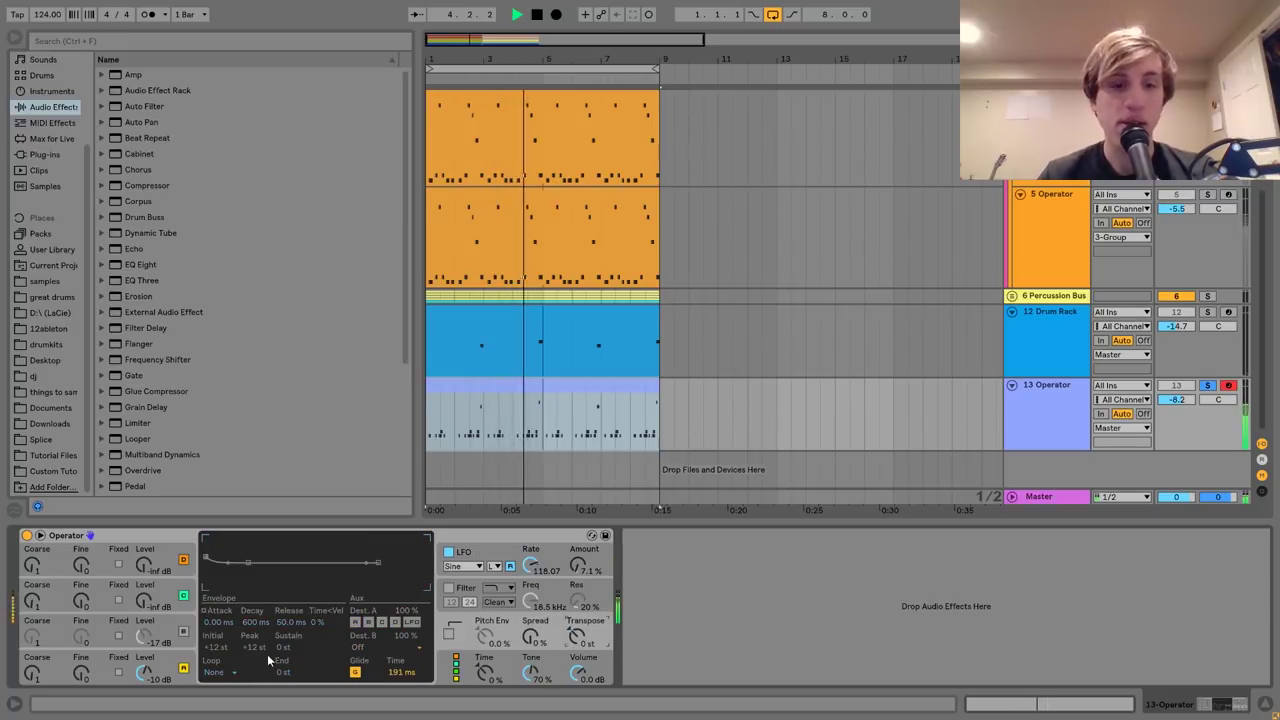
left_click(178, 662)
mouse_move(222, 624)
left_mouse_down()
mouse_move(222, 598)
mouse_move(222, 618)
left_mouse_up()
left_click_drag(296, 647, 296, 642)
key("space")
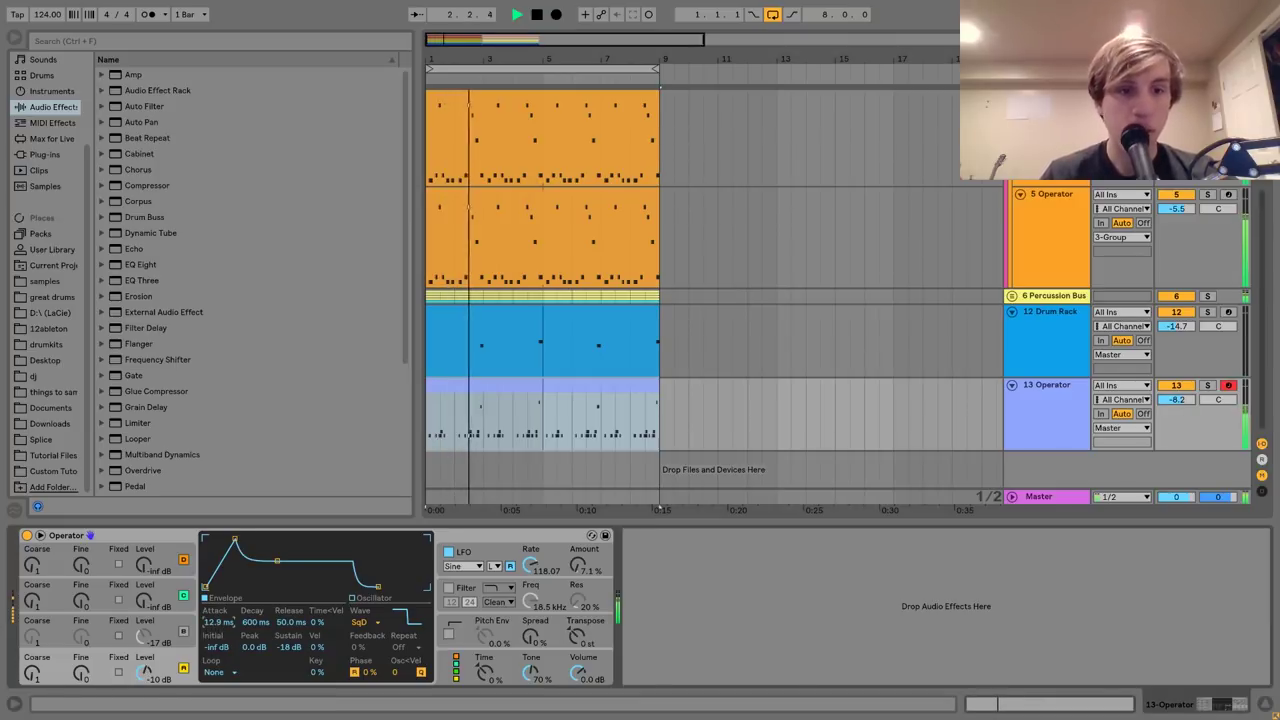
left_click_drag(218, 621, 216, 626)
Turn oscillator B back on with a coarse tuning of 4 and its level at -28 dB.
left_click(183, 631)
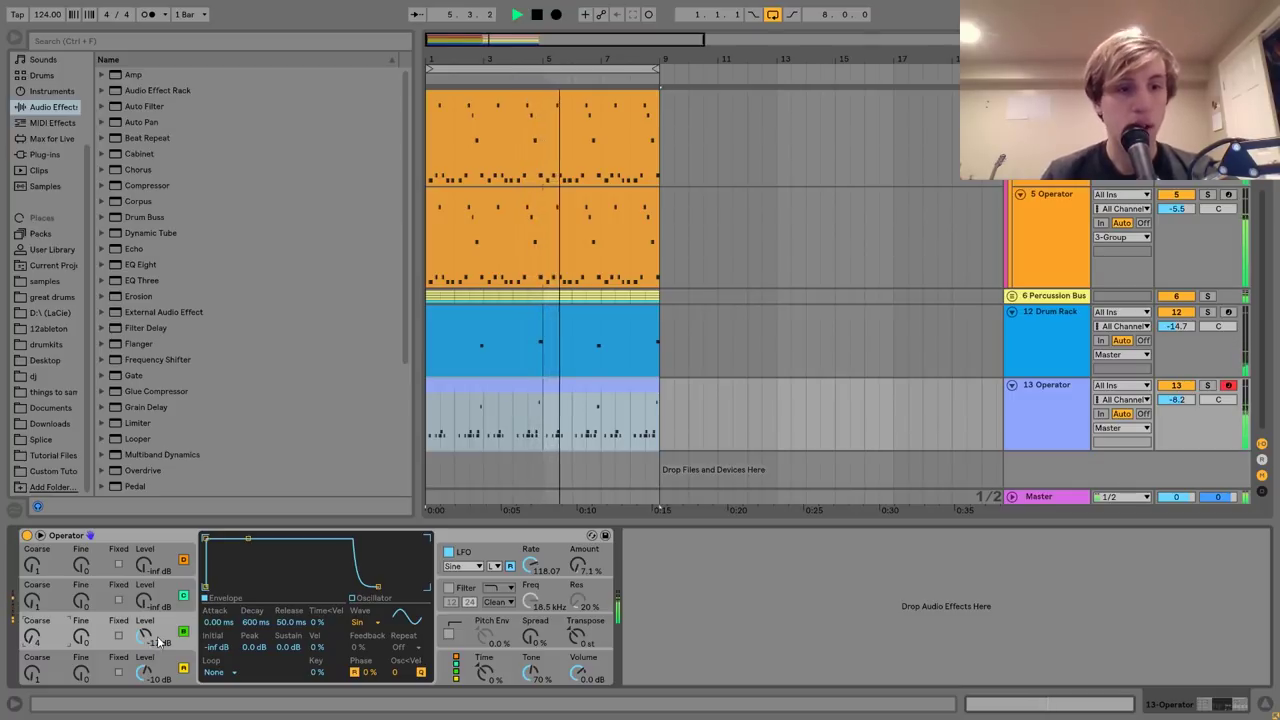
left_click_drag(145, 638, 145, 648)
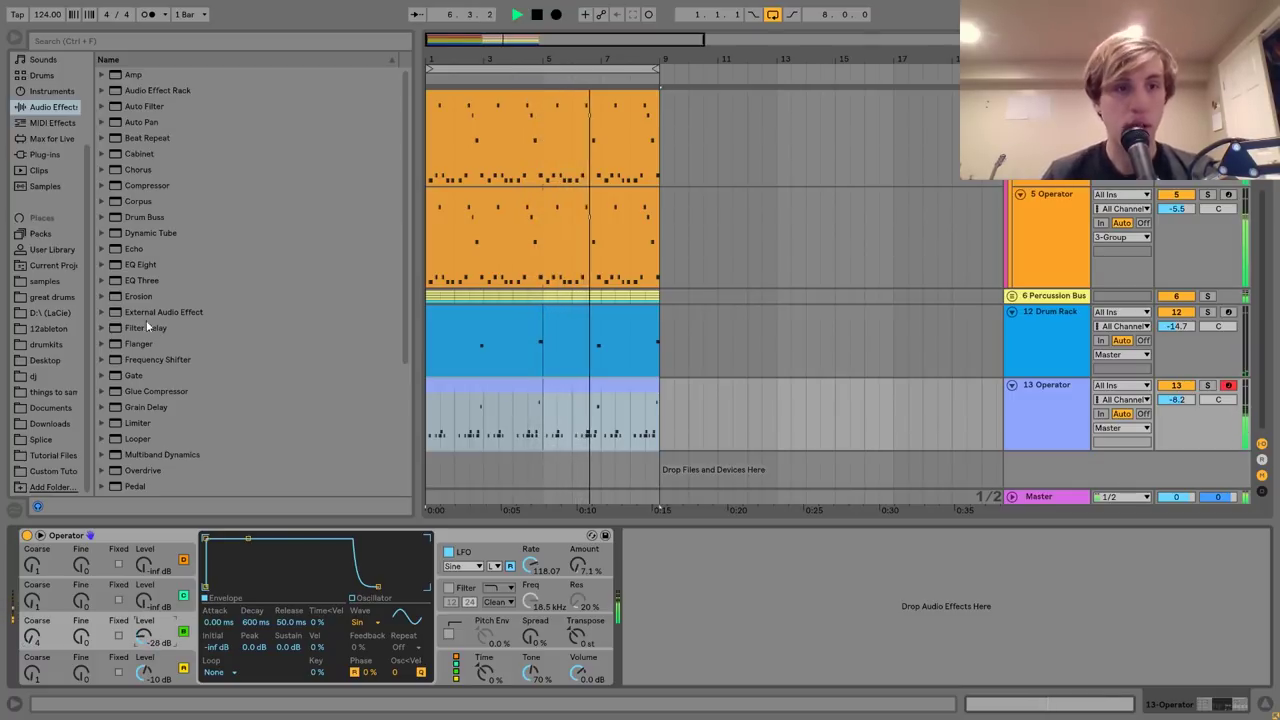
Add an Echo effect after Operator on track 13 and play the beat.
left_click(132, 249)
double_click(132, 249)
key("space")
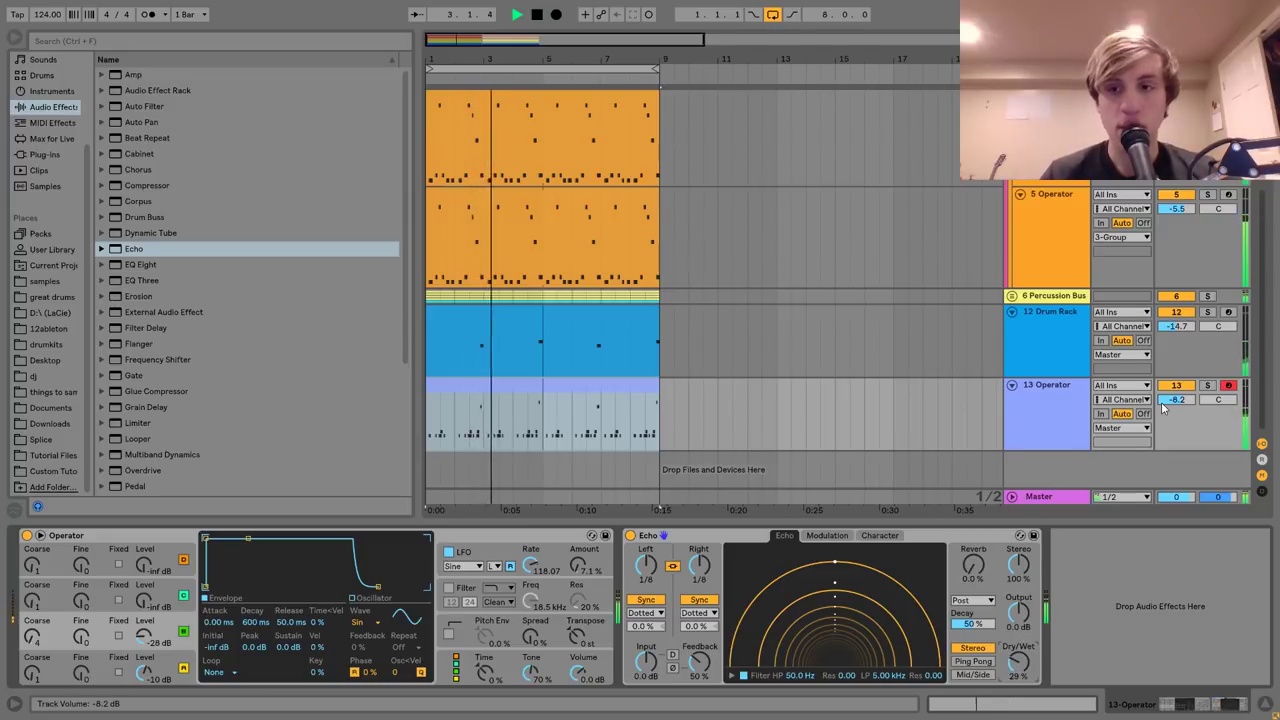
Set track 13's volume to -7.7 dB and retune Operator's oscillator B to coarse 6 at a level of -28 dB.
left_click_drag(1178, 404, 1184, 398)
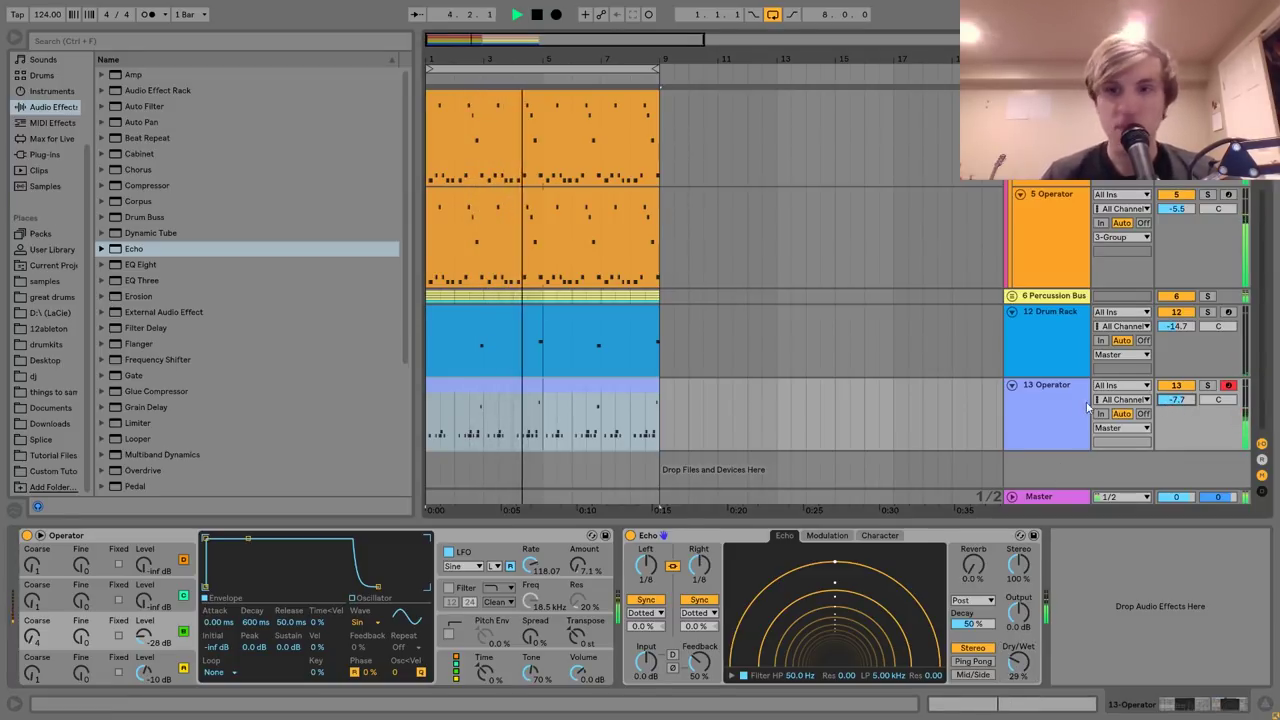
left_click(1064, 414)
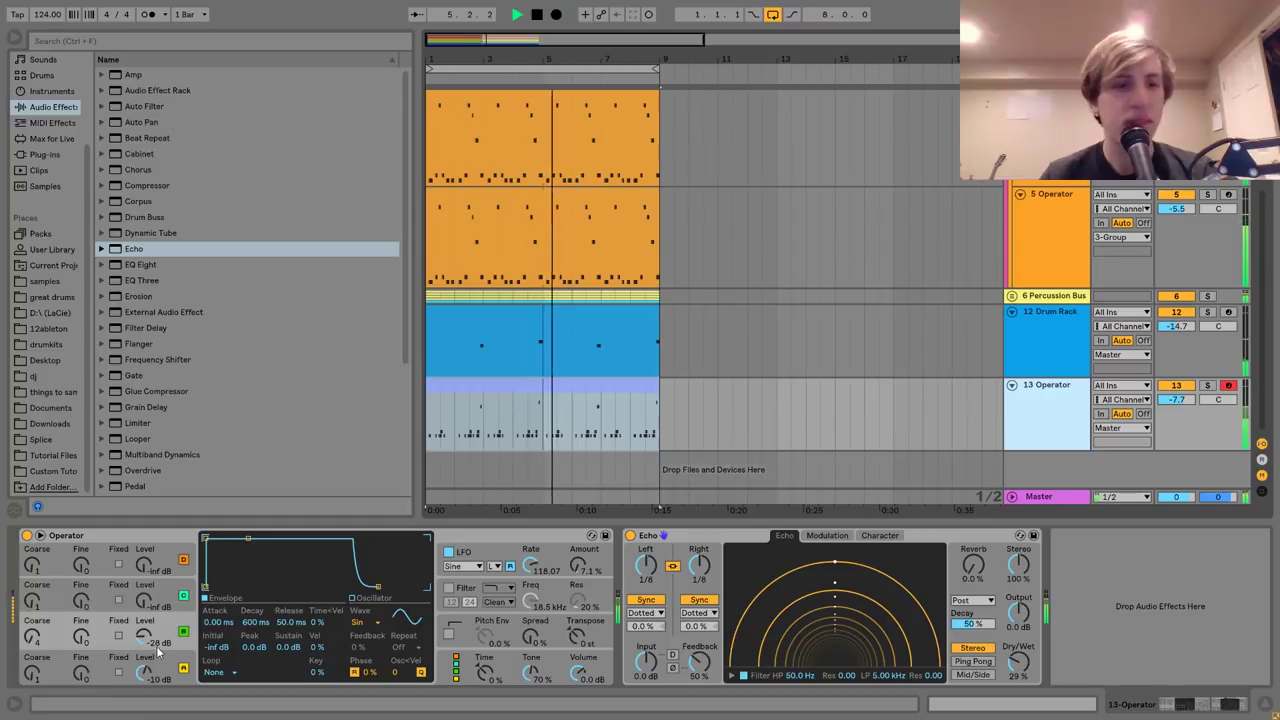
left_click_drag(144, 636, 144, 648)
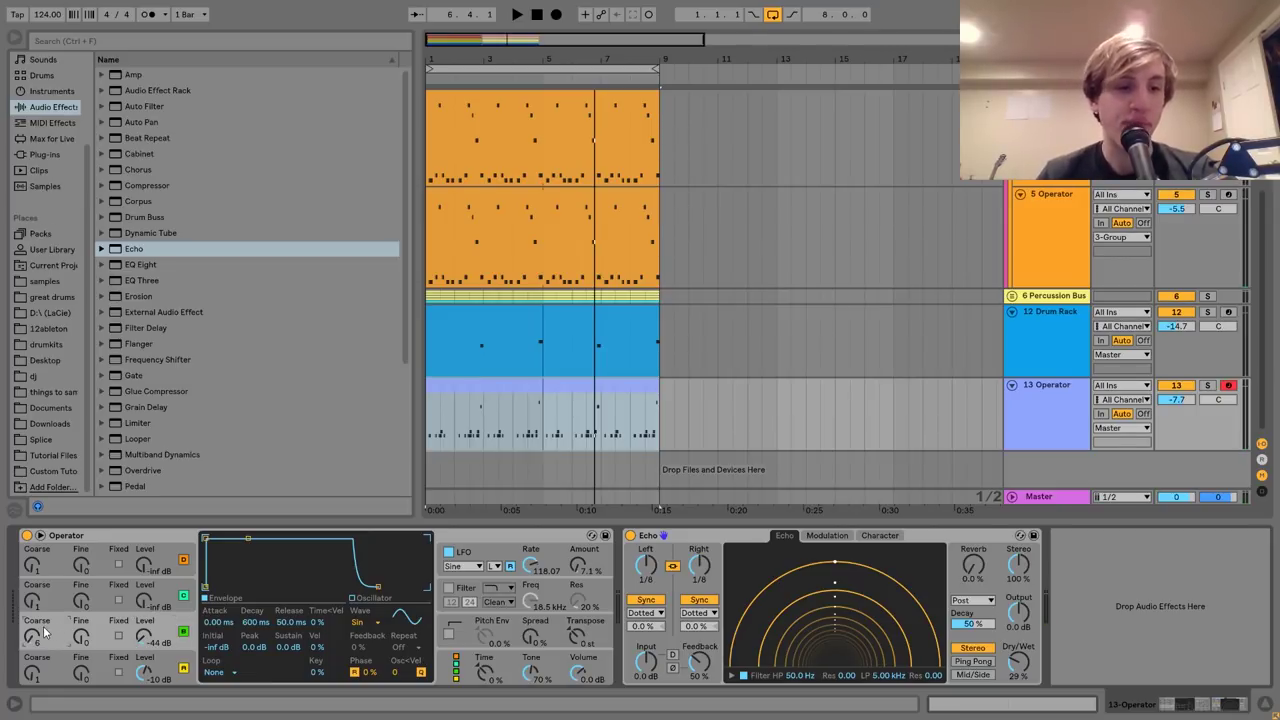
key("space")
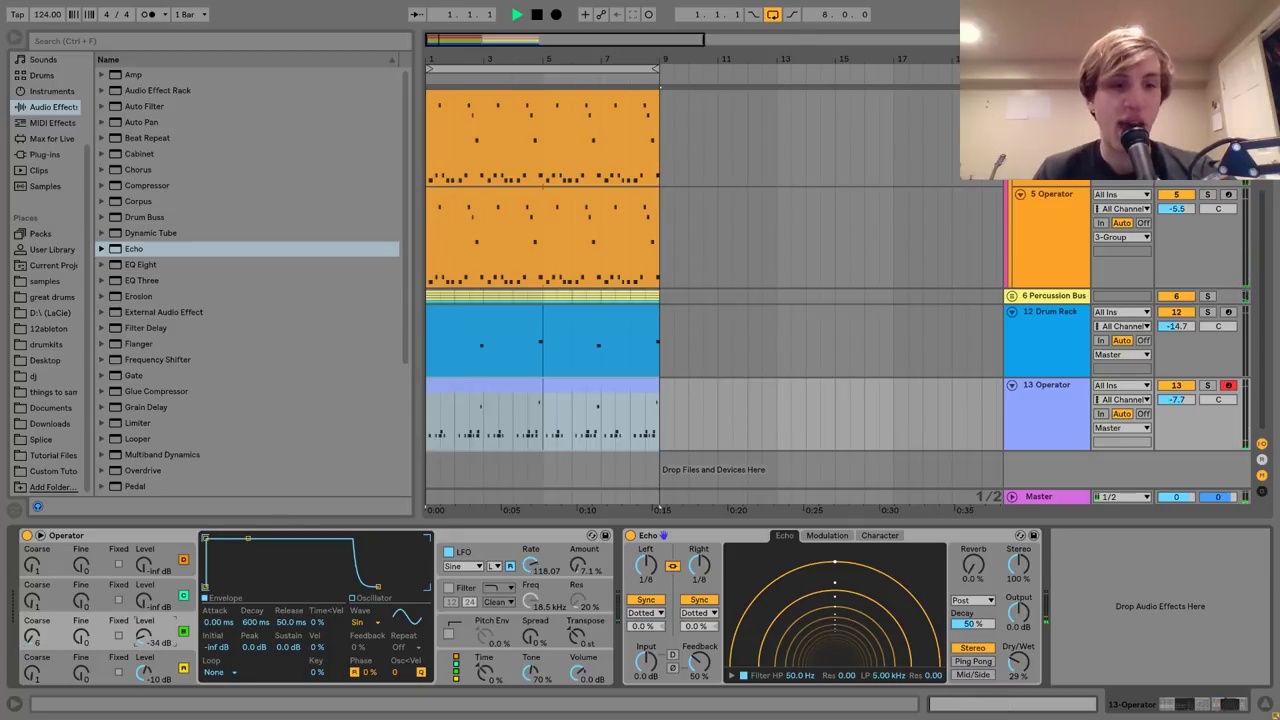
left_click_drag(144, 641, 144, 635)
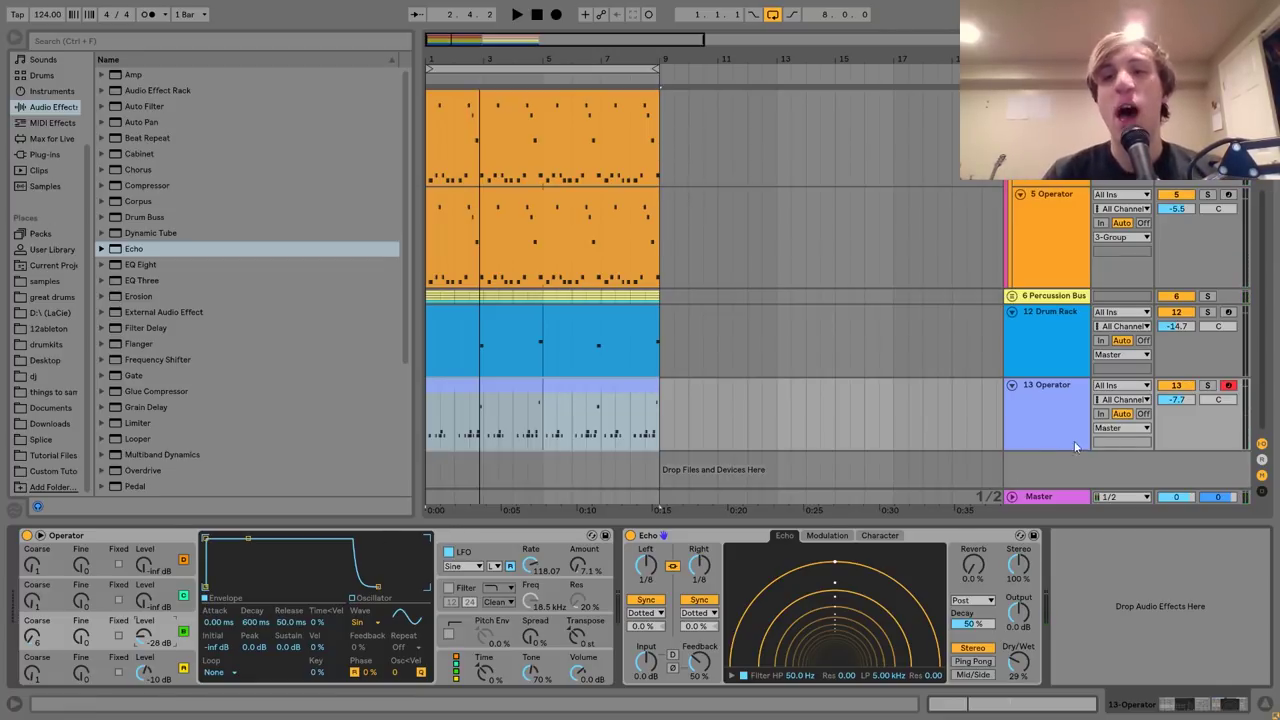
Play the beat and lower track 13's volume to -9.6 dB.
key("space")
left_click_drag(1182, 403, 1182, 425)
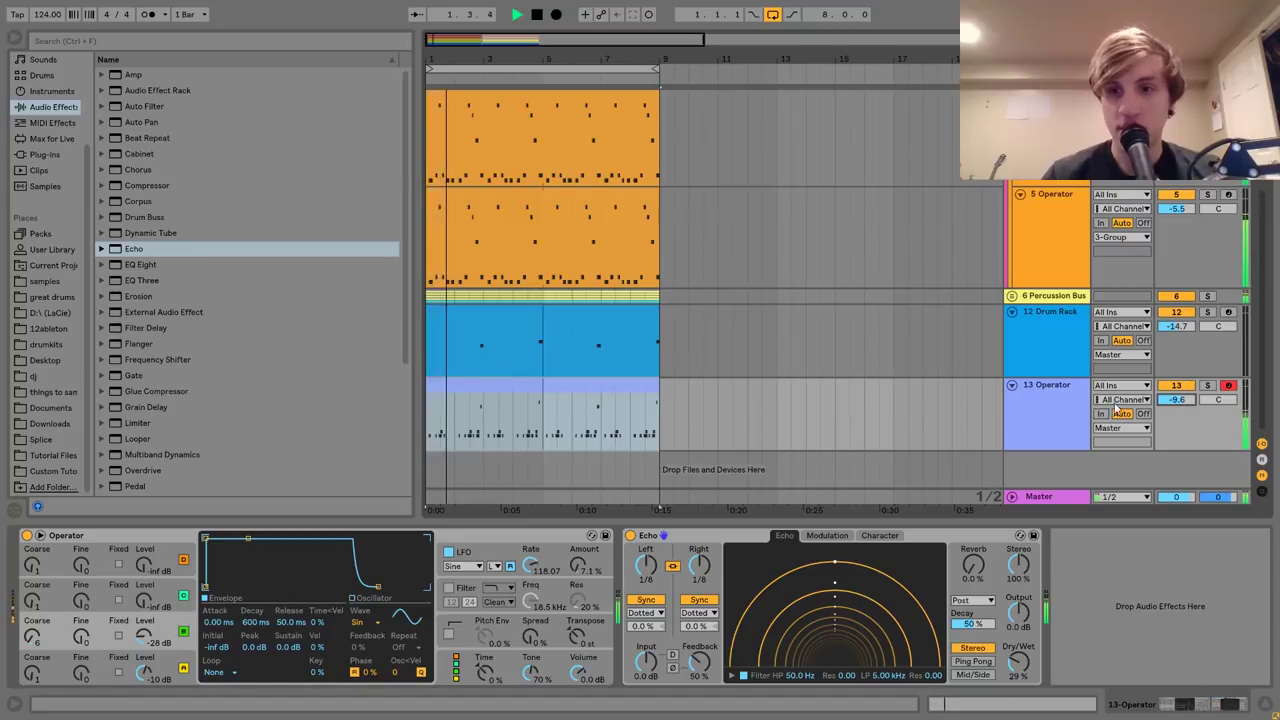
Add EQ Eight after Echo on track 13 and set its first band to a low cut at 199 Hz.
left_click(1038, 408)
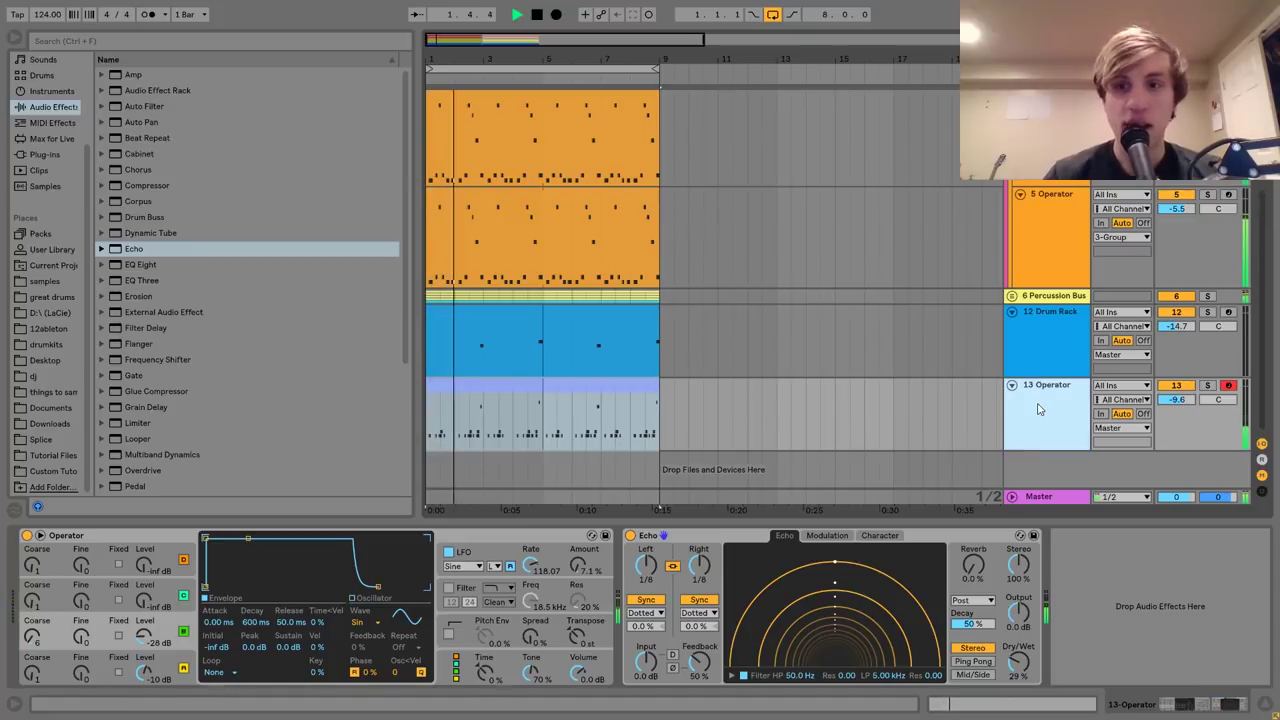
double_click(145, 266)
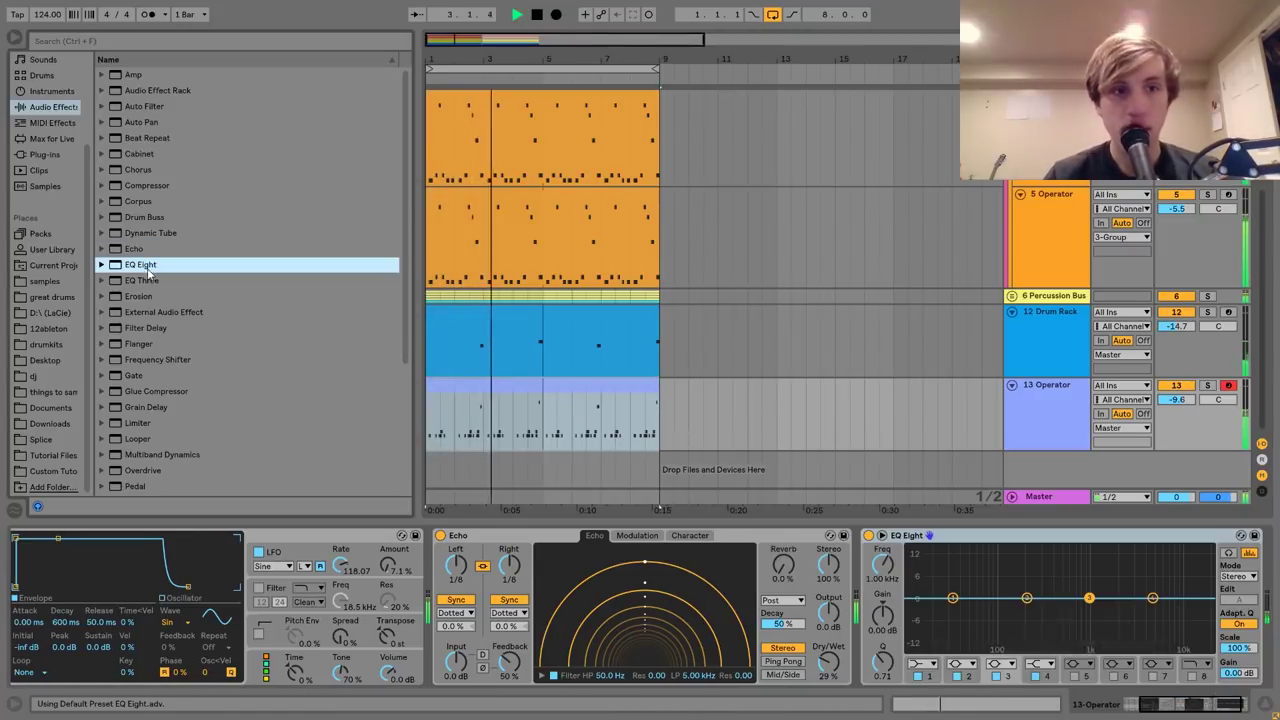
left_click(921, 663)
left_click(921, 578)
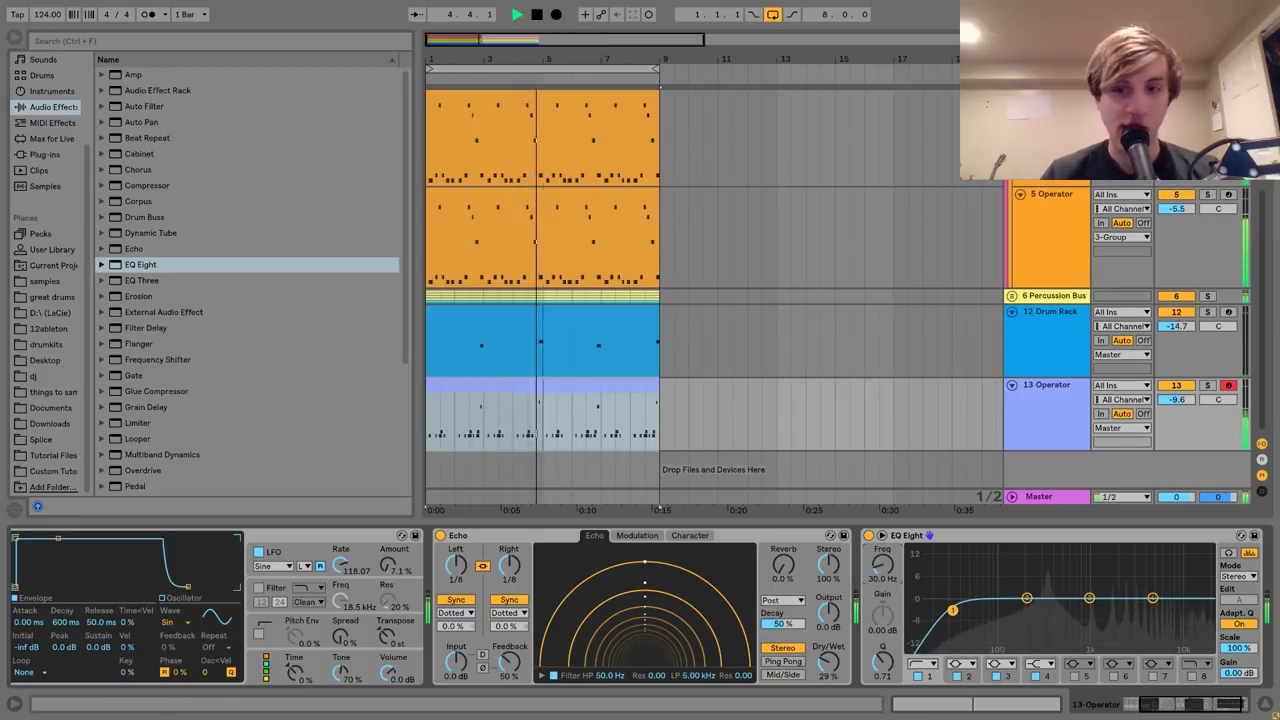
left_click_drag(882, 567, 882, 537)
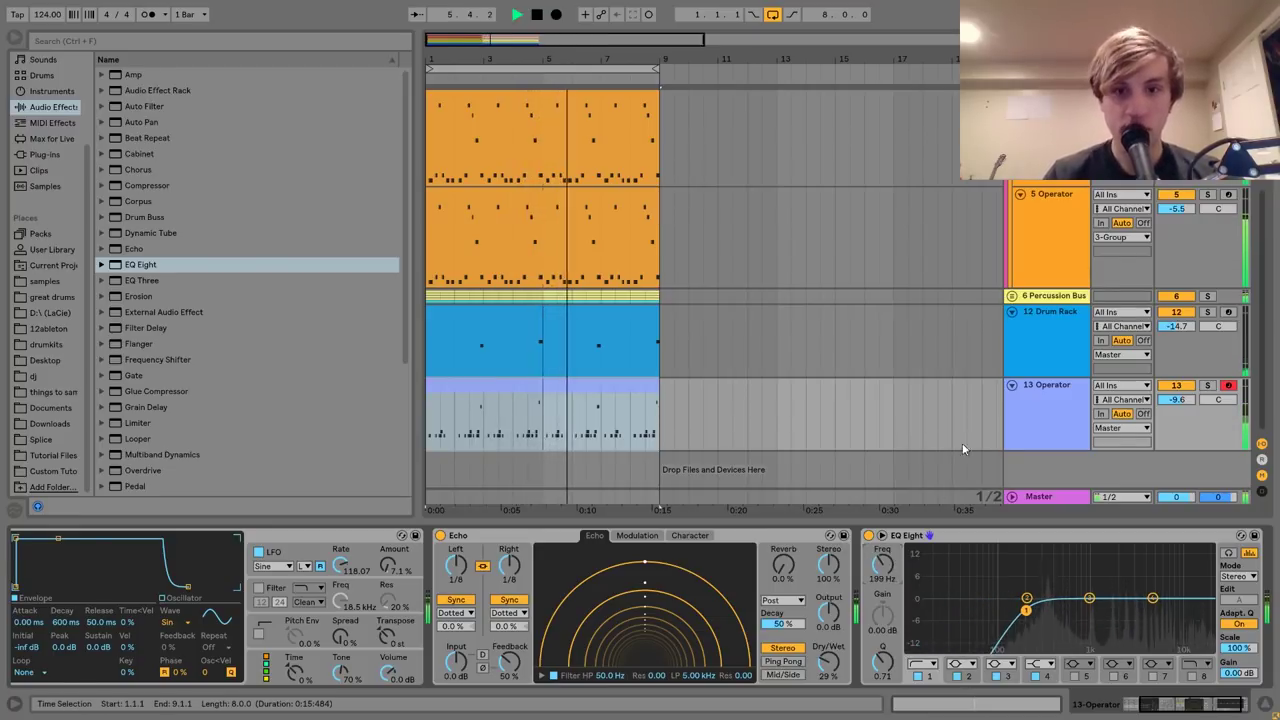
Lower track 13's volume to -10.7 dB and stop playback.
left_click(1022, 405)
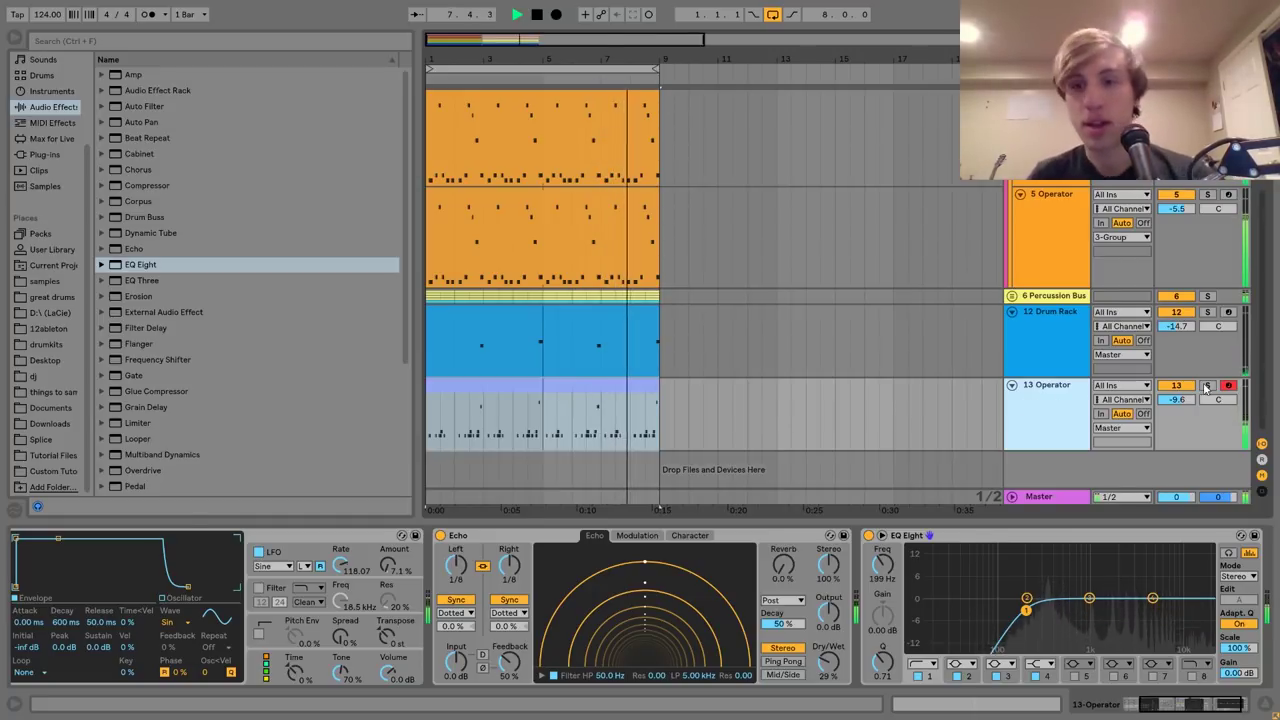
left_click_drag(1180, 397, 1183, 400)
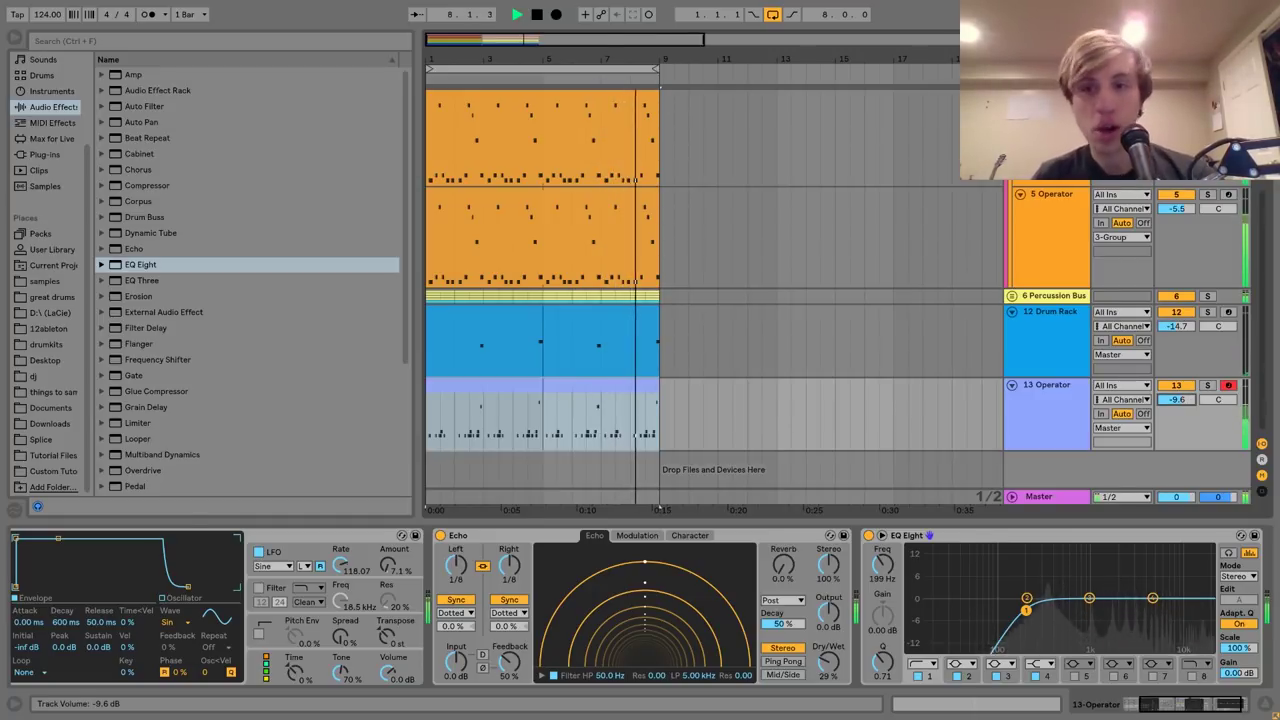
key("space")
Insert a new MIDI track below track 13, load Operator on it and create an empty eight-bar clip.
left_click(1040, 392)
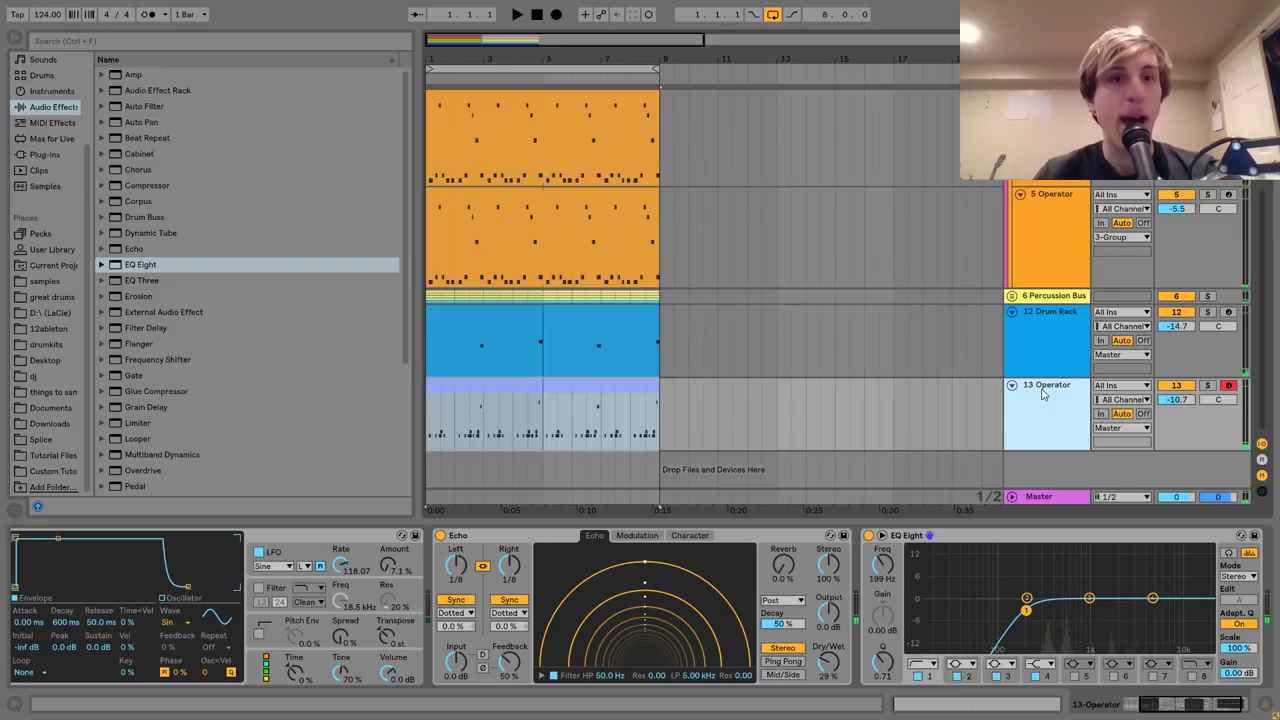
key("ctrl+shift+t")
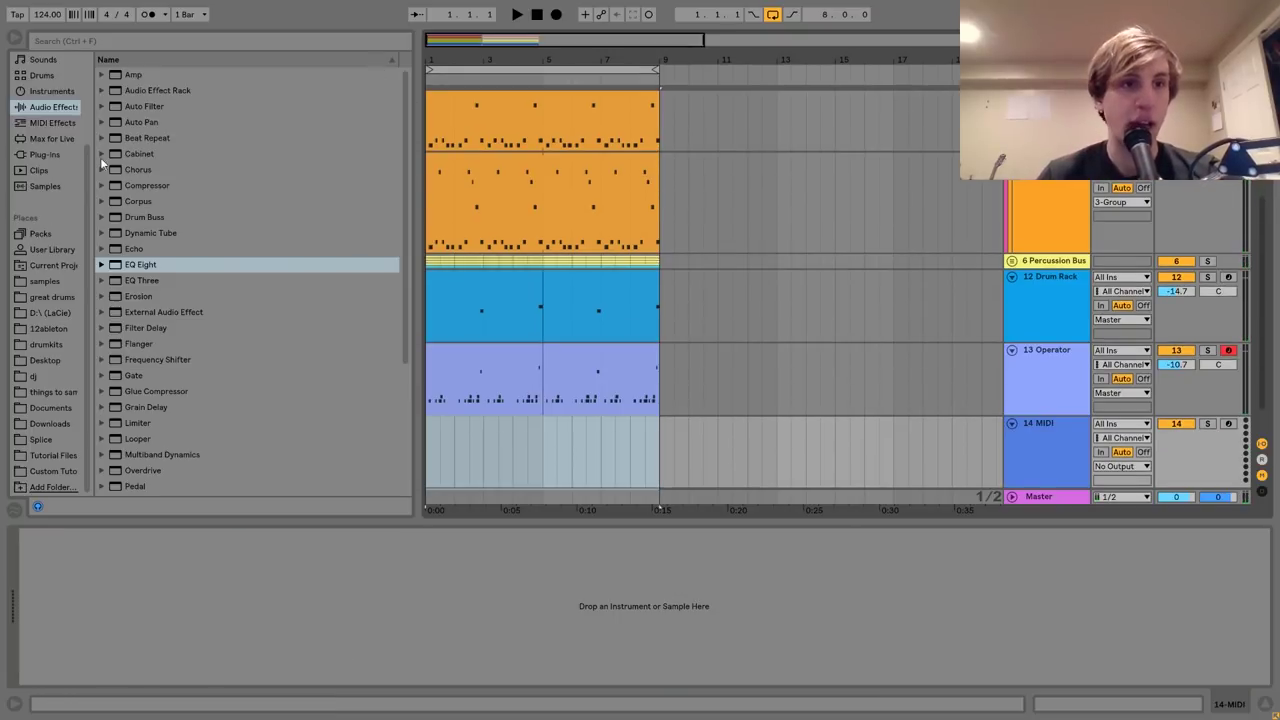
left_click(44, 92)
double_click(122, 185)
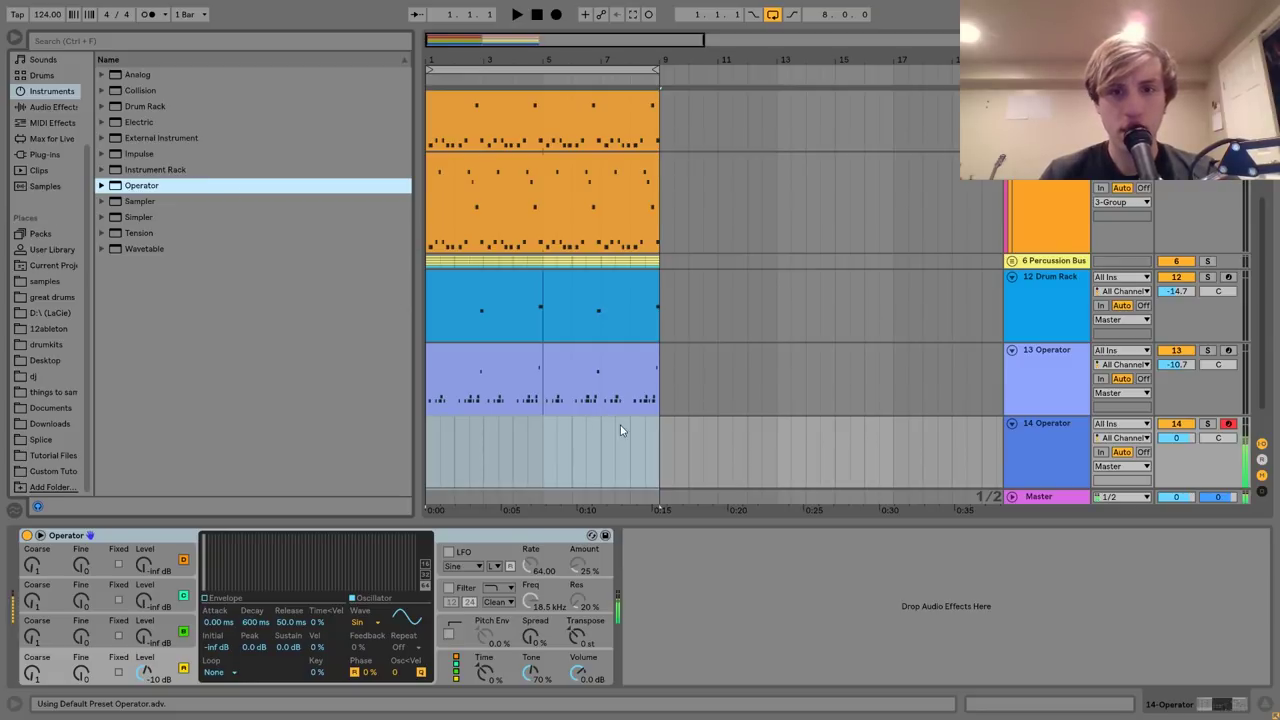
left_click(655, 450)
key("ctrl+shift+m")
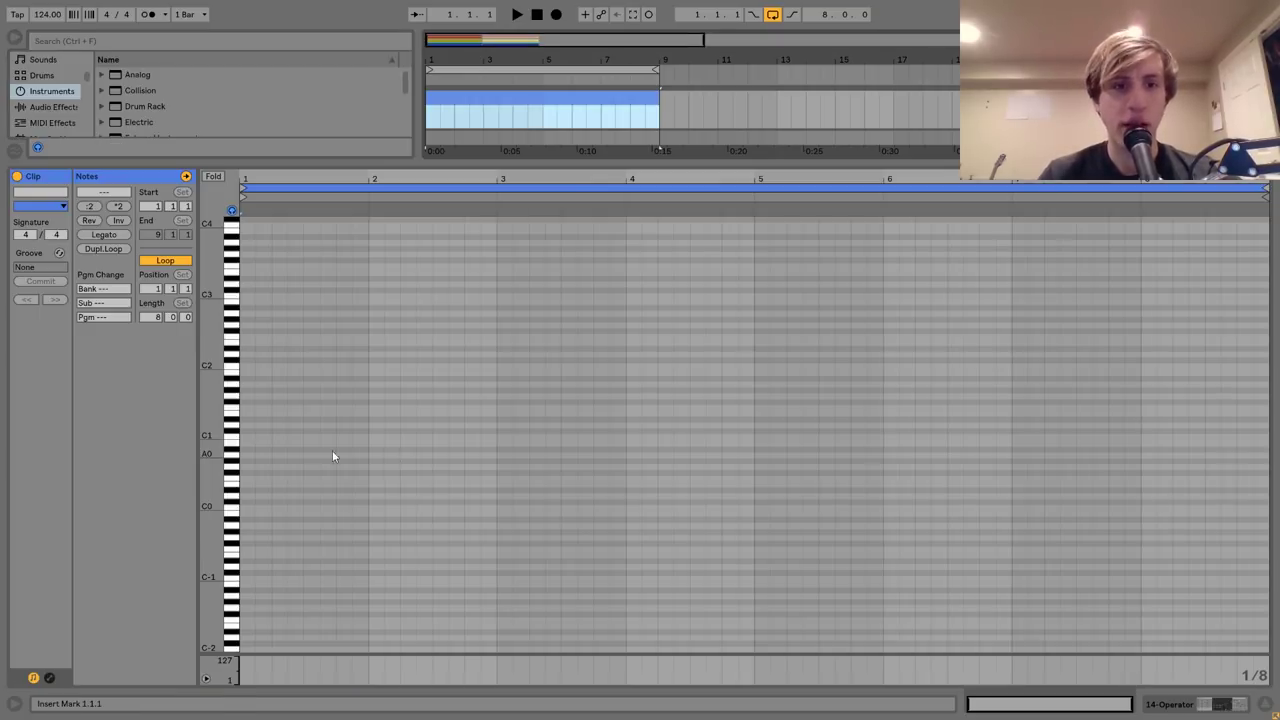
Place a quarter-note F4 at the clip's start and duplicate it to fill the first bar.
double_click(246, 337)
key("shift+Up")
key("shift+Up")
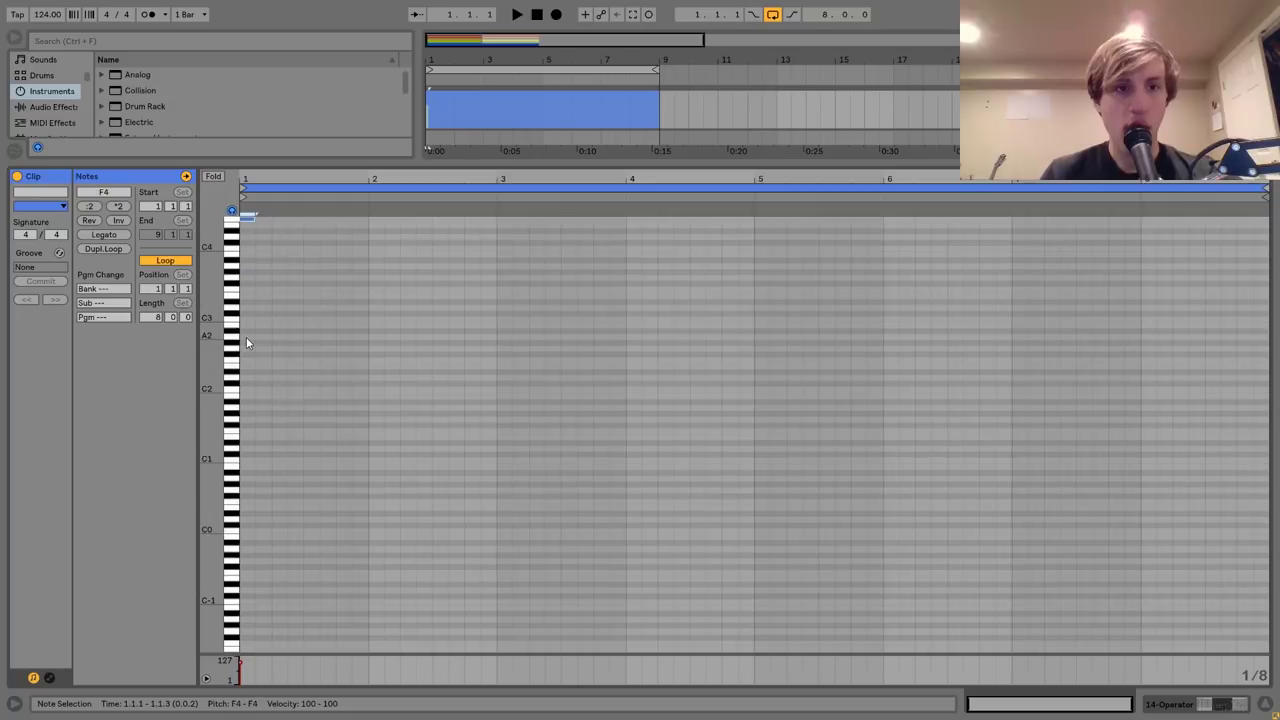
key("shift+Right")
key("ctrl+d")
key("ctrl+d")
key("ctrl+d")
Duplicate the bar of quarter notes until all eight bars are filled and transpose them down an octave to F3.
key("ctrl+a")
key("ctrl+d")
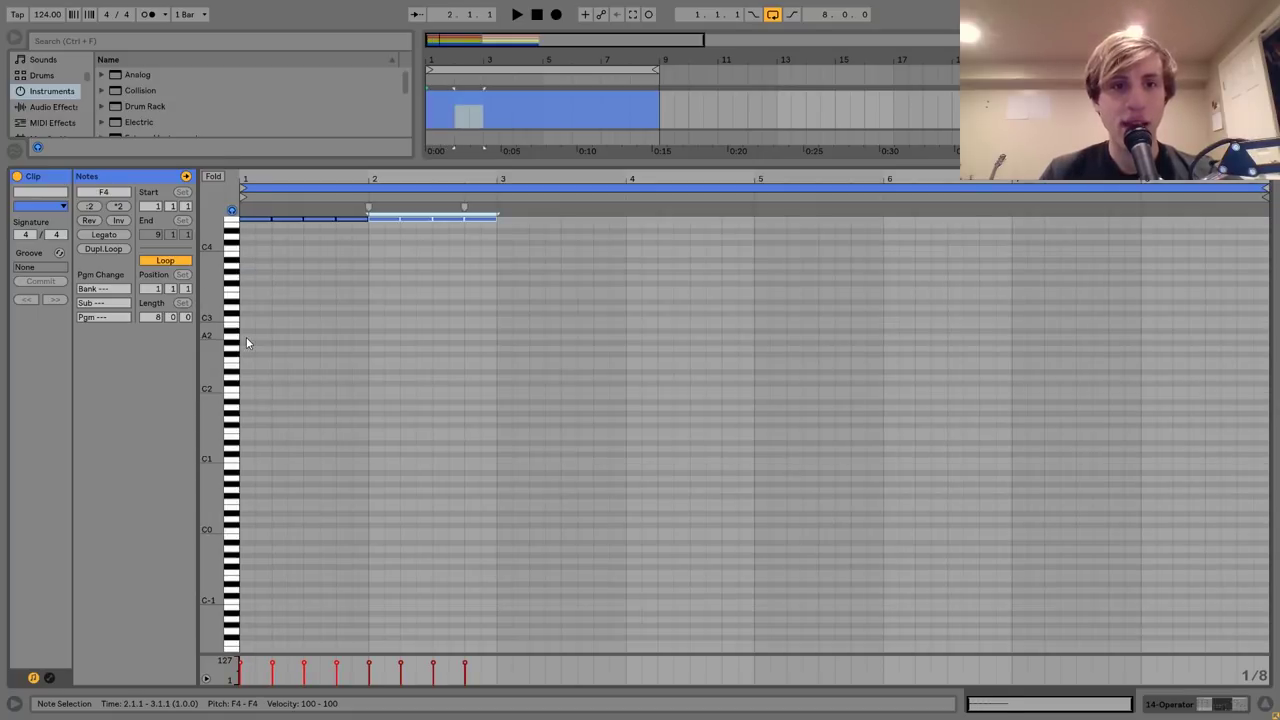
key("ctrl+a")
key("ctrl+d")
key("ctrl+a")
key("ctrl+d")
key("ctrl+a")
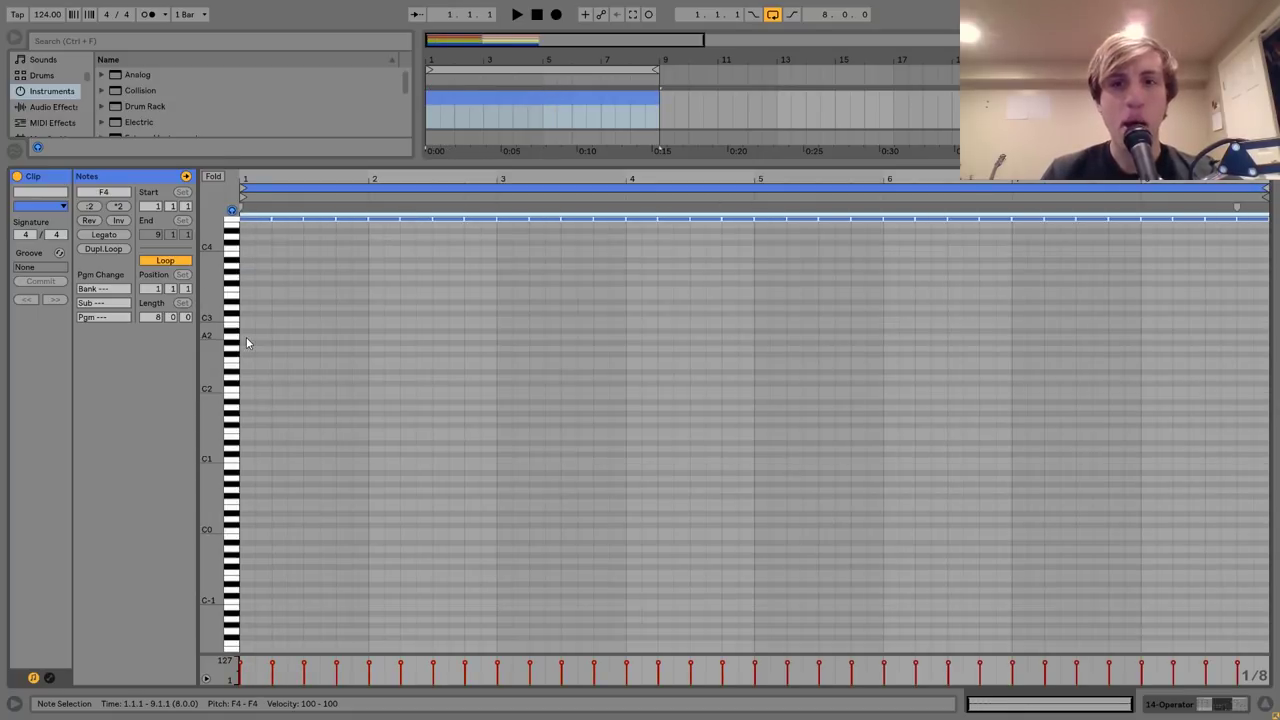
key("shift+Down")
key("shift+Tab")
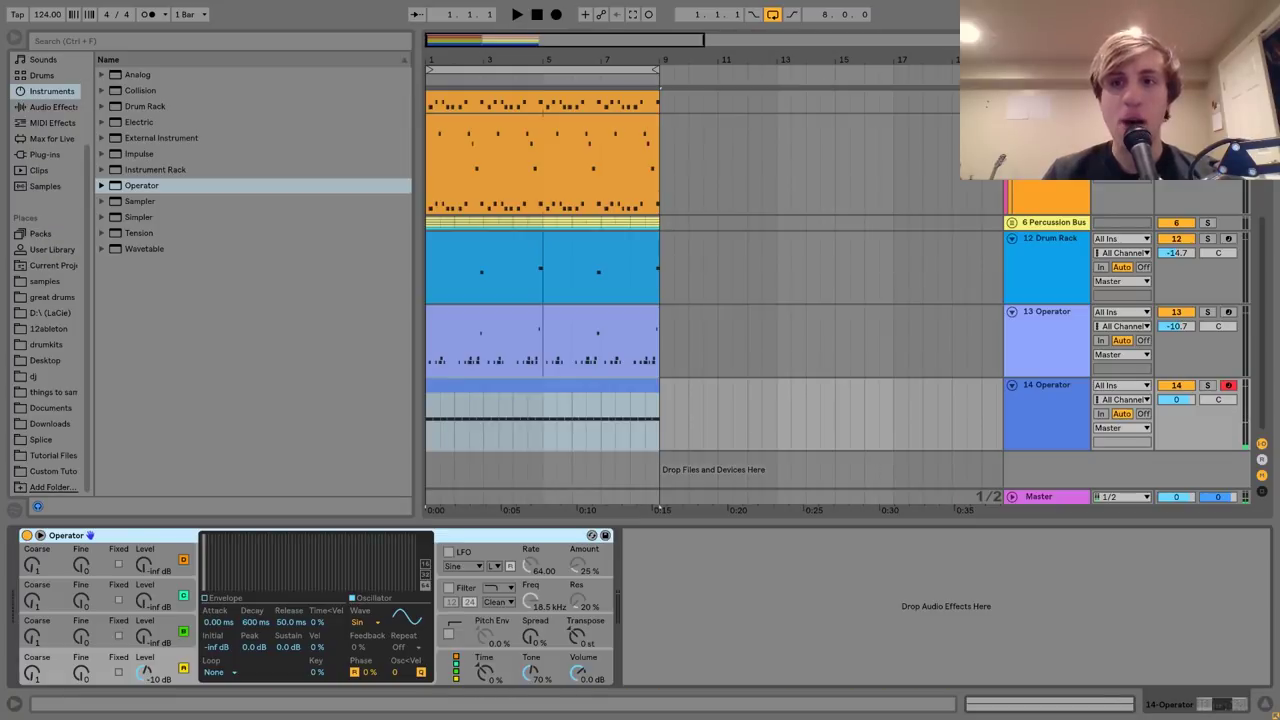
Play the beat with track 14 muted, then unmute it and set its volume to -9.3 dB.
left_click(1176, 389)
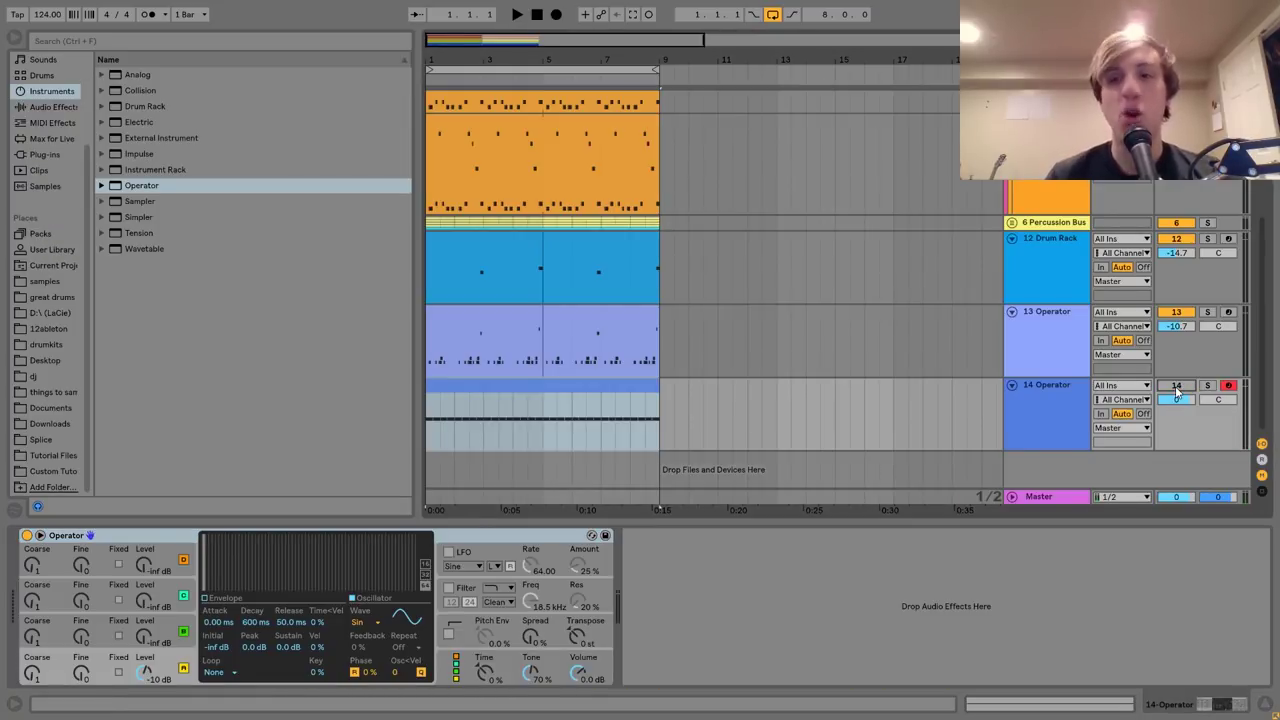
left_click(1062, 330)
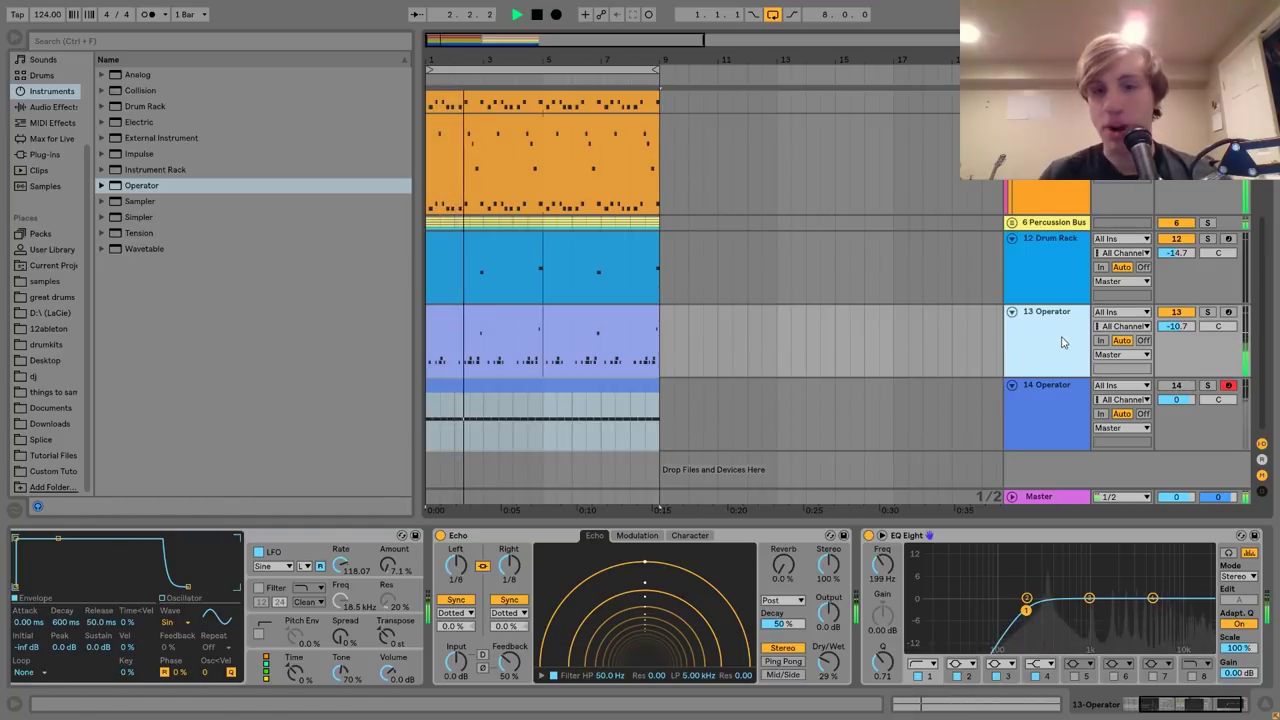
left_click(1176, 385)
left_click_drag(1176, 399, 1176, 417)
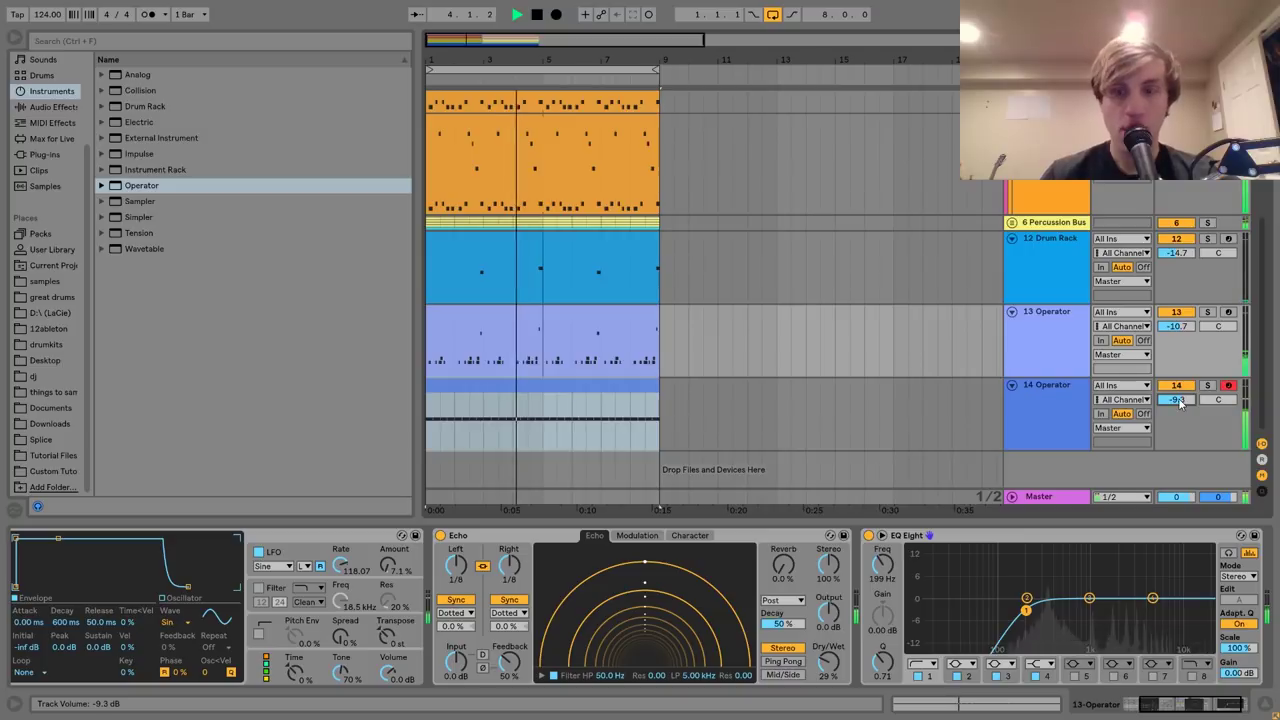
Solo track 14, play it briefly and check the notes in its clip.
left_click(1053, 410)
left_click(1207, 386)
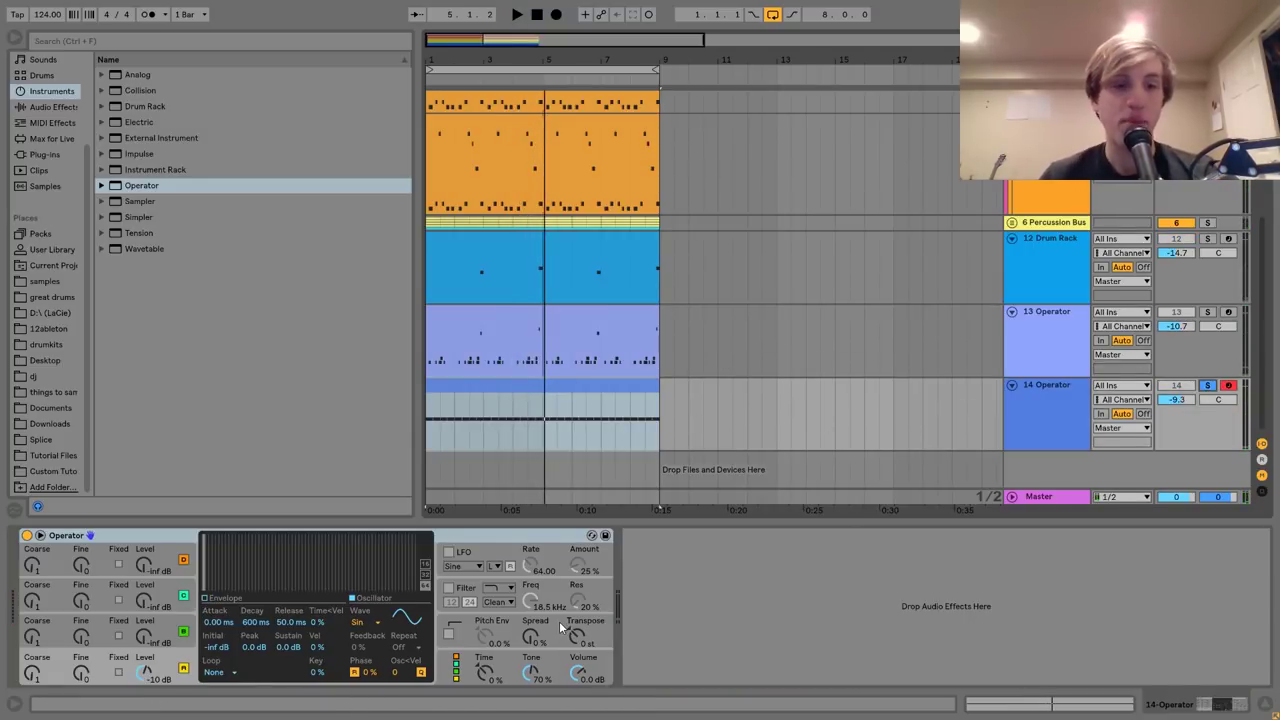
key("space")
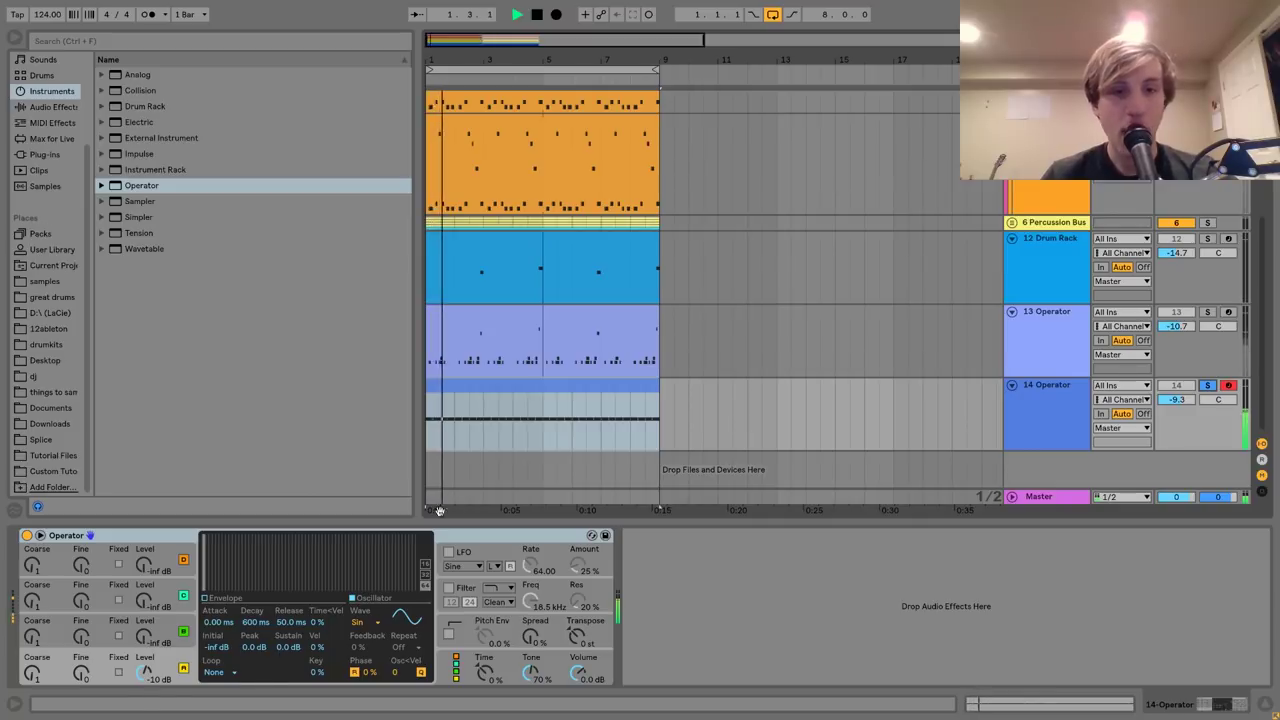
key("space")
double_click(495, 387)
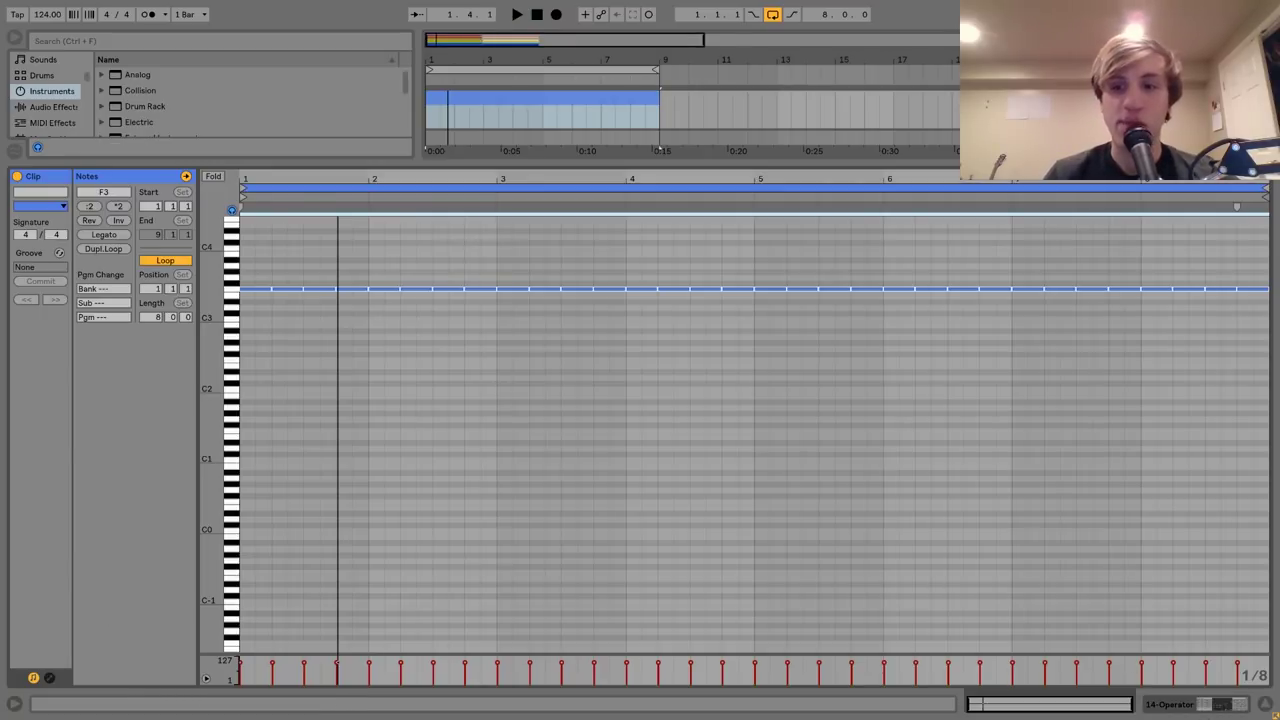
left_click(1214, 706)
During playback, set oscillator A's sustain to -12 dB and decay to 1.15 s, and oscillator B to coarse 4 at -21 dB.
key("space")
left_click_drag(290, 646, 278, 645)
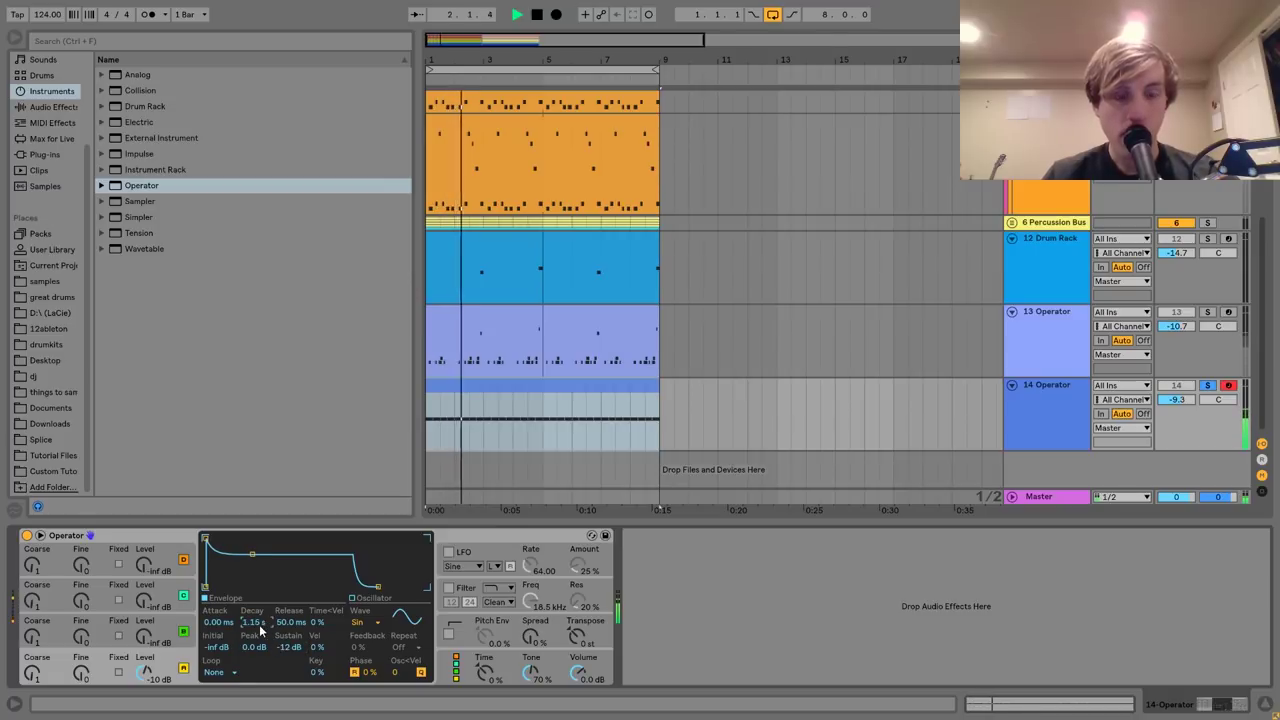
left_click_drag(146, 641, 146, 630)
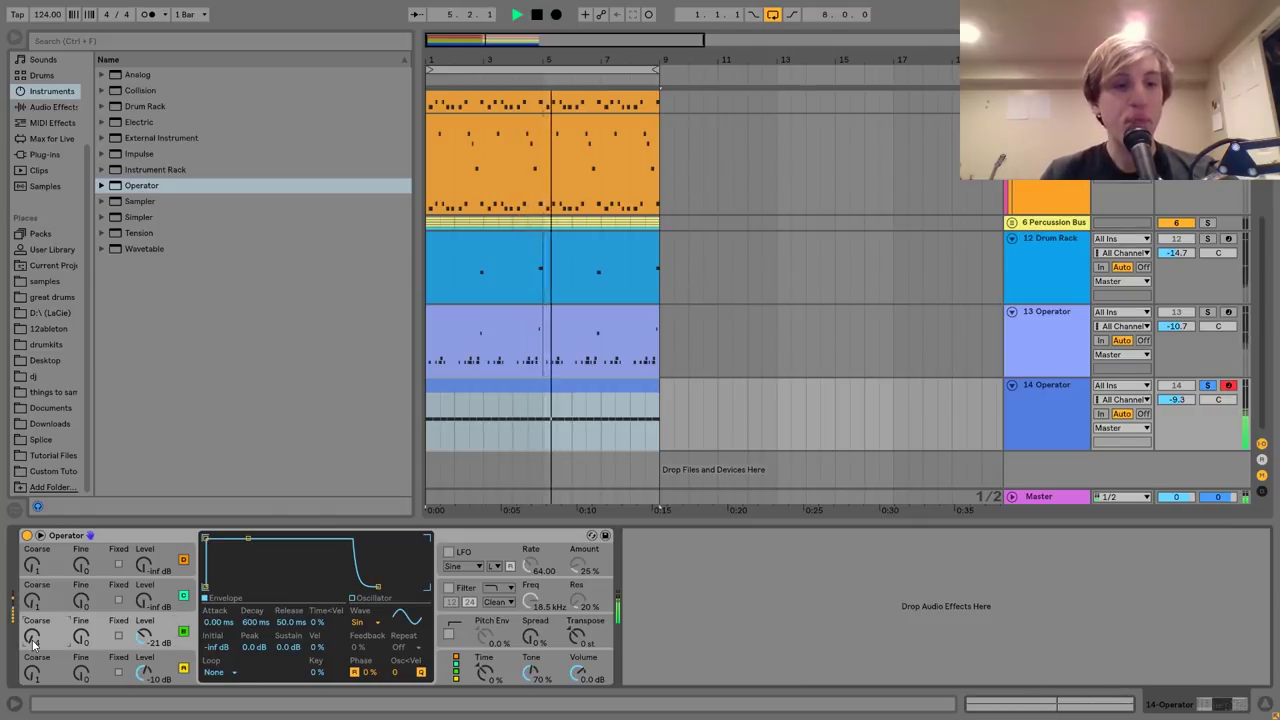
Bring in oscillator C at -8.3 dB with a 1.14 s attack and a coarse tuning of 6.
left_click_drag(144, 600, 144, 572)
left_click_drag(218, 623, 218, 570)
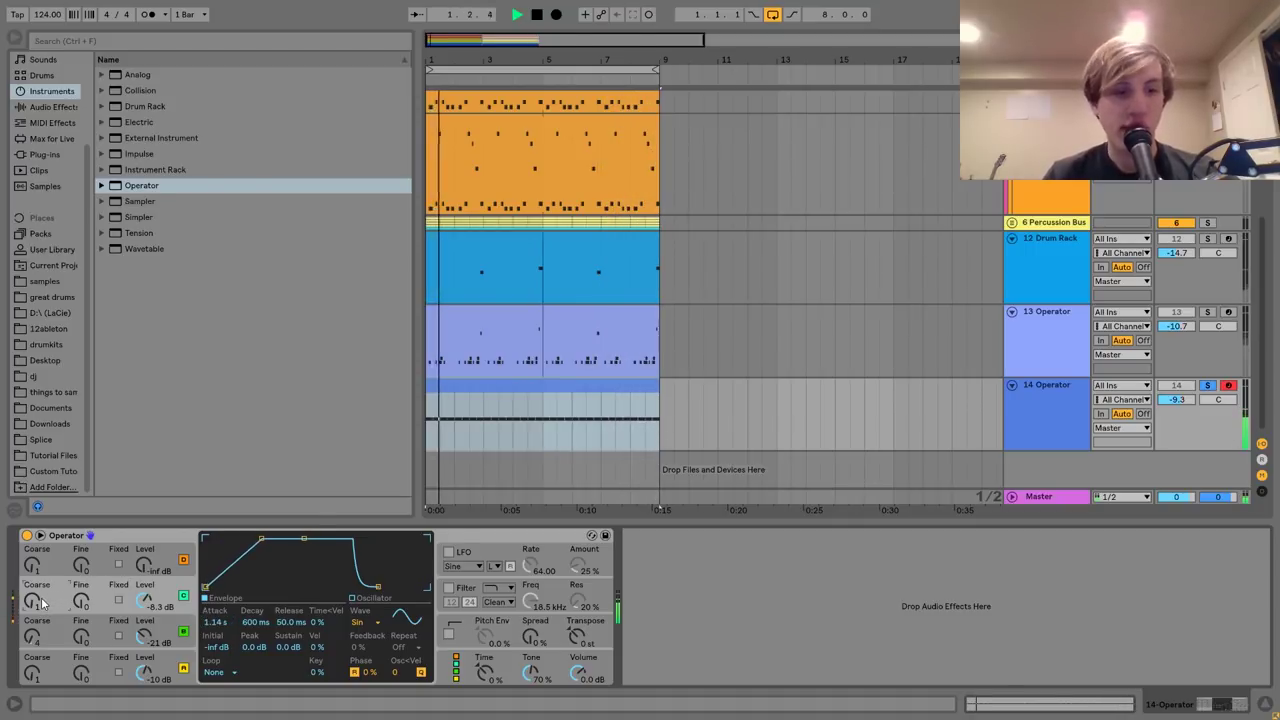
left_click_drag(37, 601, 43, 590)
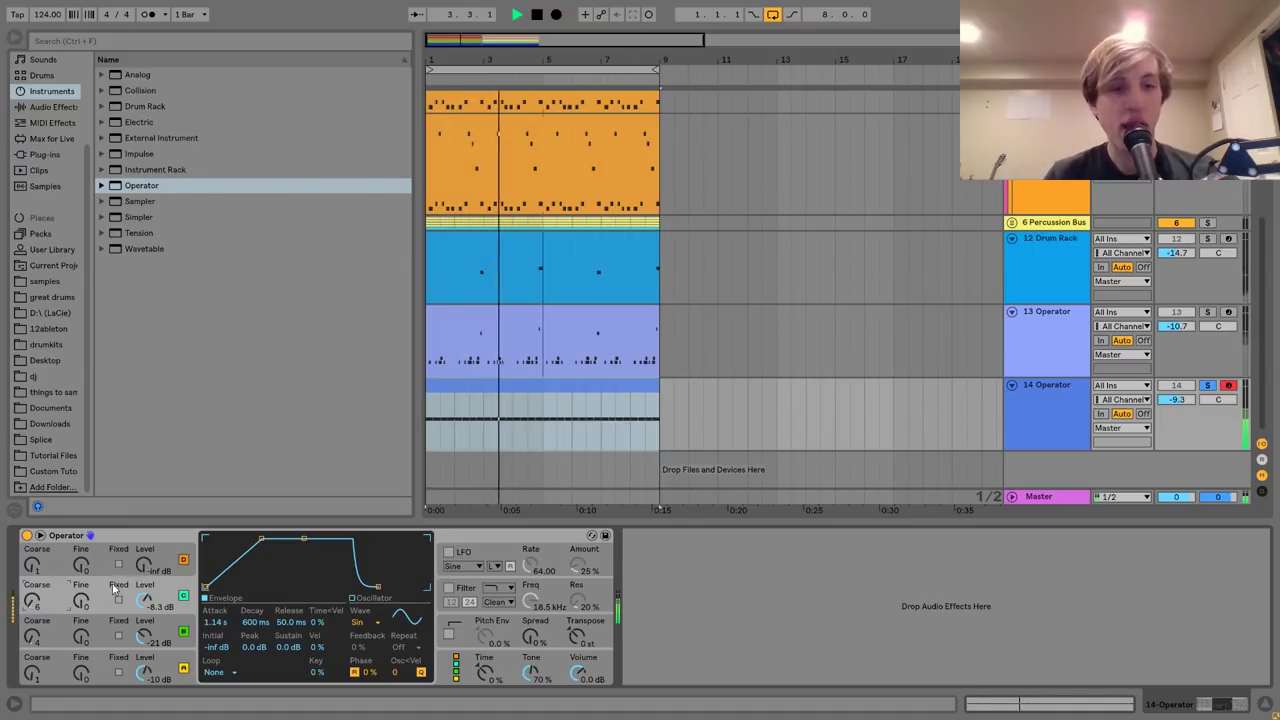
Try oscillator D at coarse 0.5, fine 5 and a level of -22 dB, and switch it off again.
left_click_drag(145, 563, 145, 545)
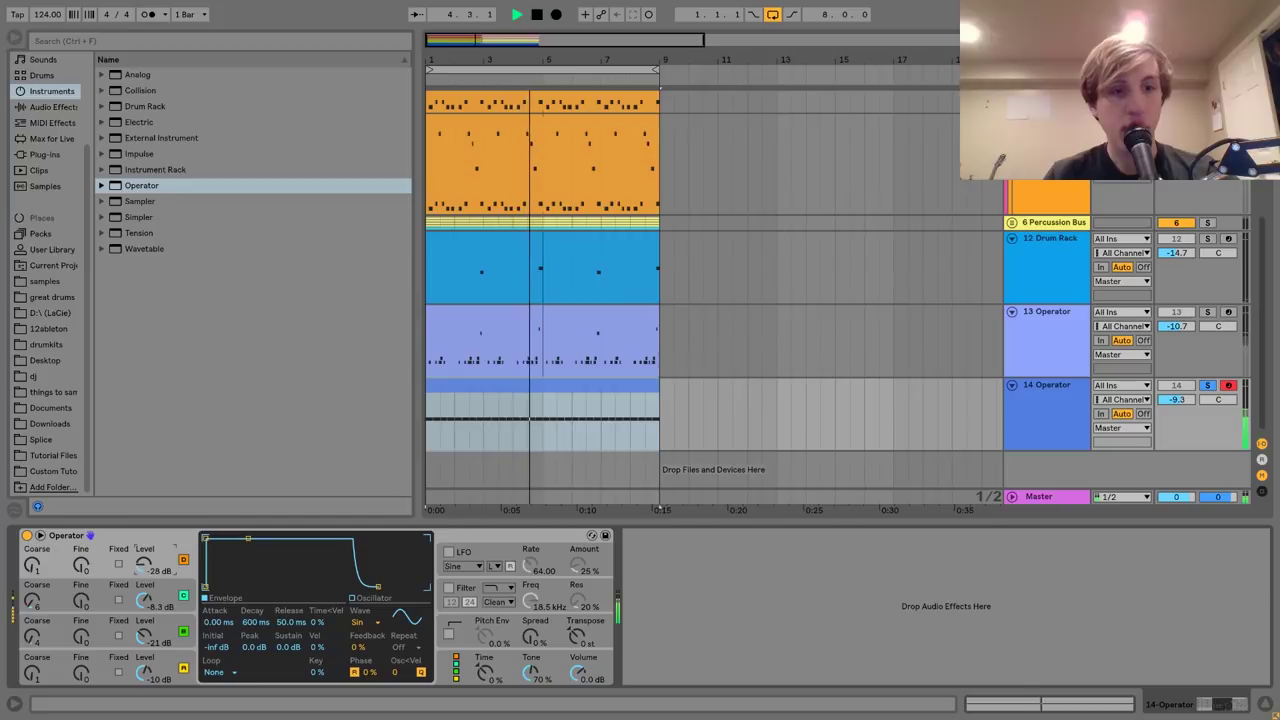
left_click_drag(33, 566, 33, 574)
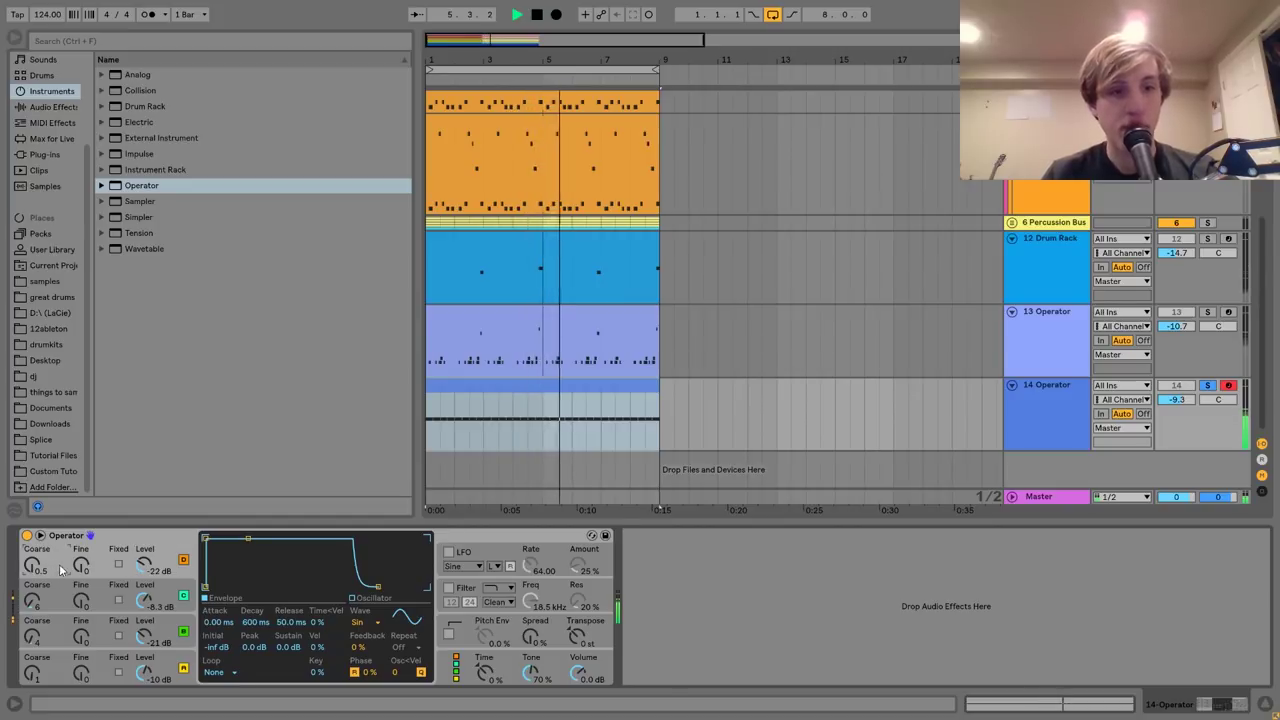
left_click(183, 559)
left_click(85, 639)
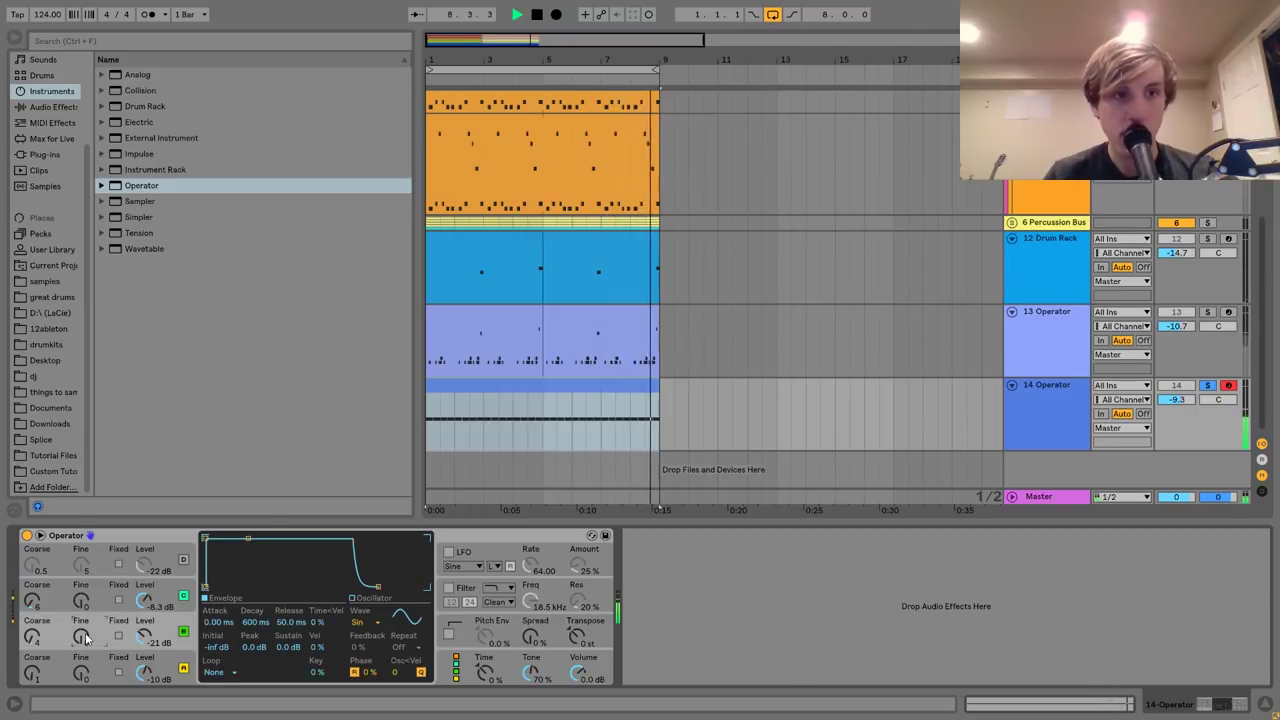
Add Reverb after Operator on track 14 and set its dry/wet to 80% and decay time to about 3.02 s.
left_click(52, 107)
scroll(199, 358, "down", 5)
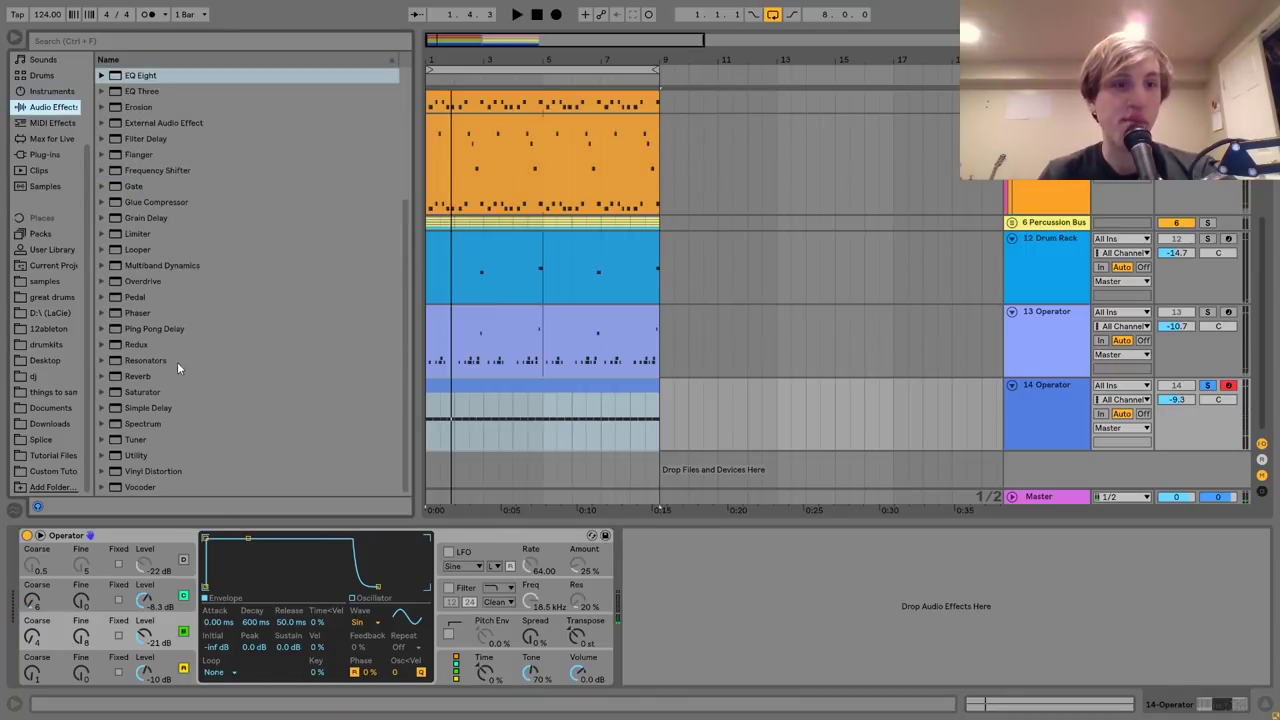
left_click_drag(160, 376, 886, 588)
key("space")
left_click_drag(1003, 665, 1003, 635)
left_click_drag(838, 668, 838, 640)
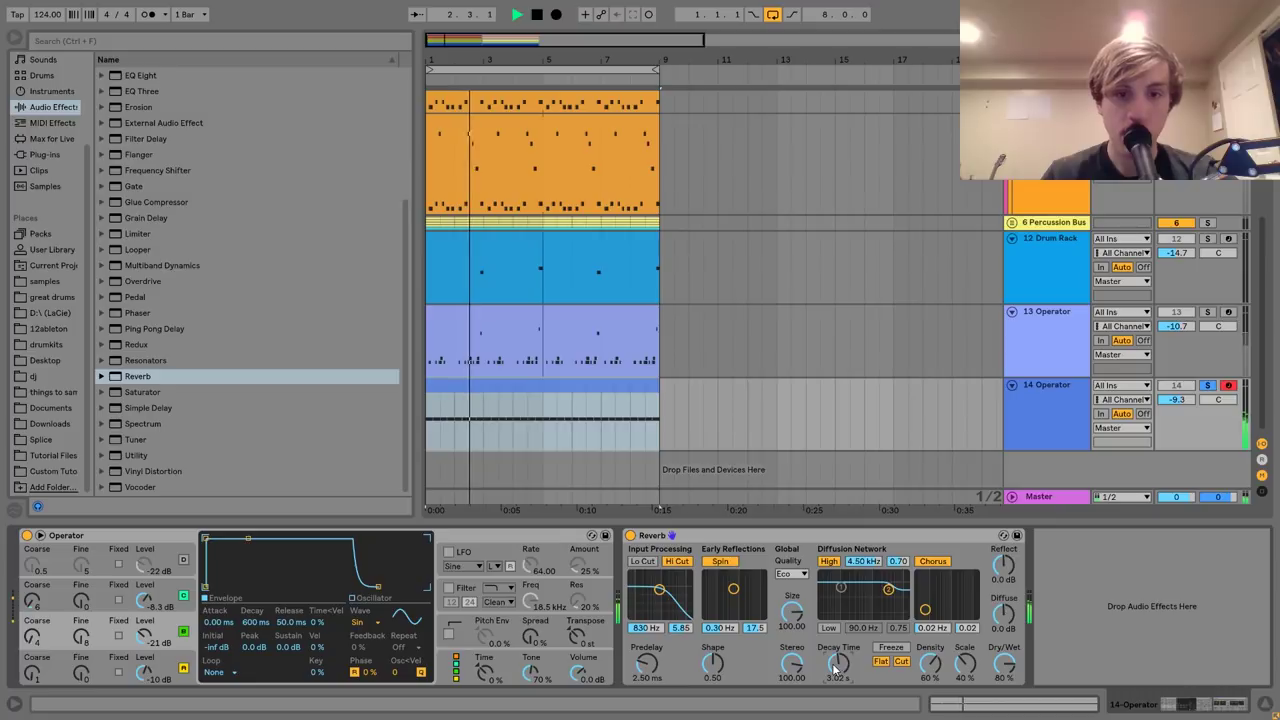
Add EQ Eight after the Reverb on track 14 and move its band 1 low cut to 415 Hz.
scroll(250, 300, "up", 5)
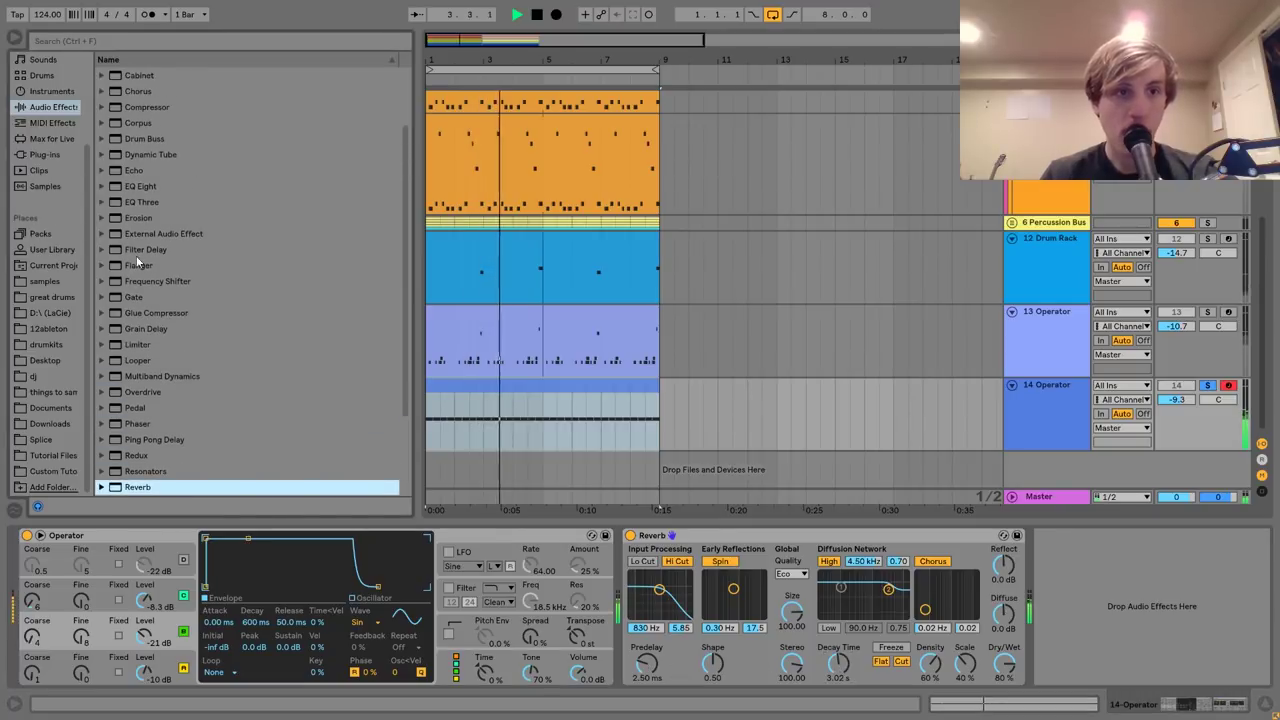
double_click(140, 186)
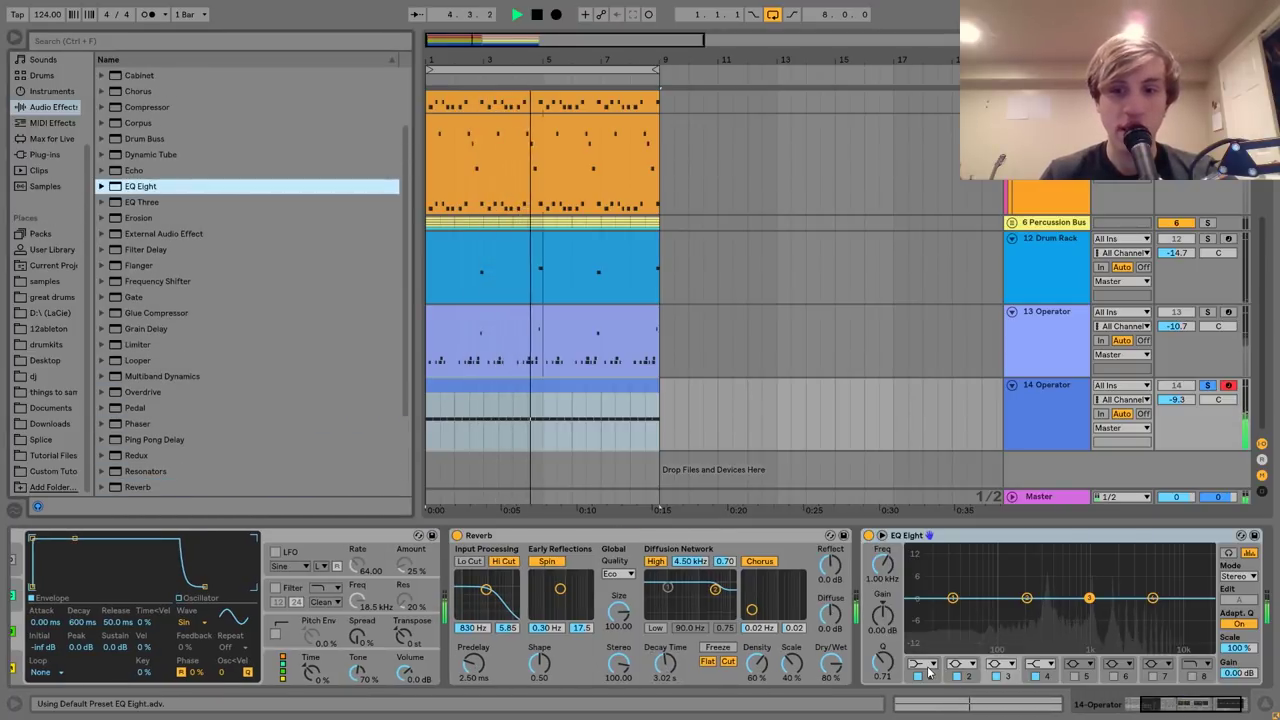
left_click_drag(952, 609, 1055, 610)
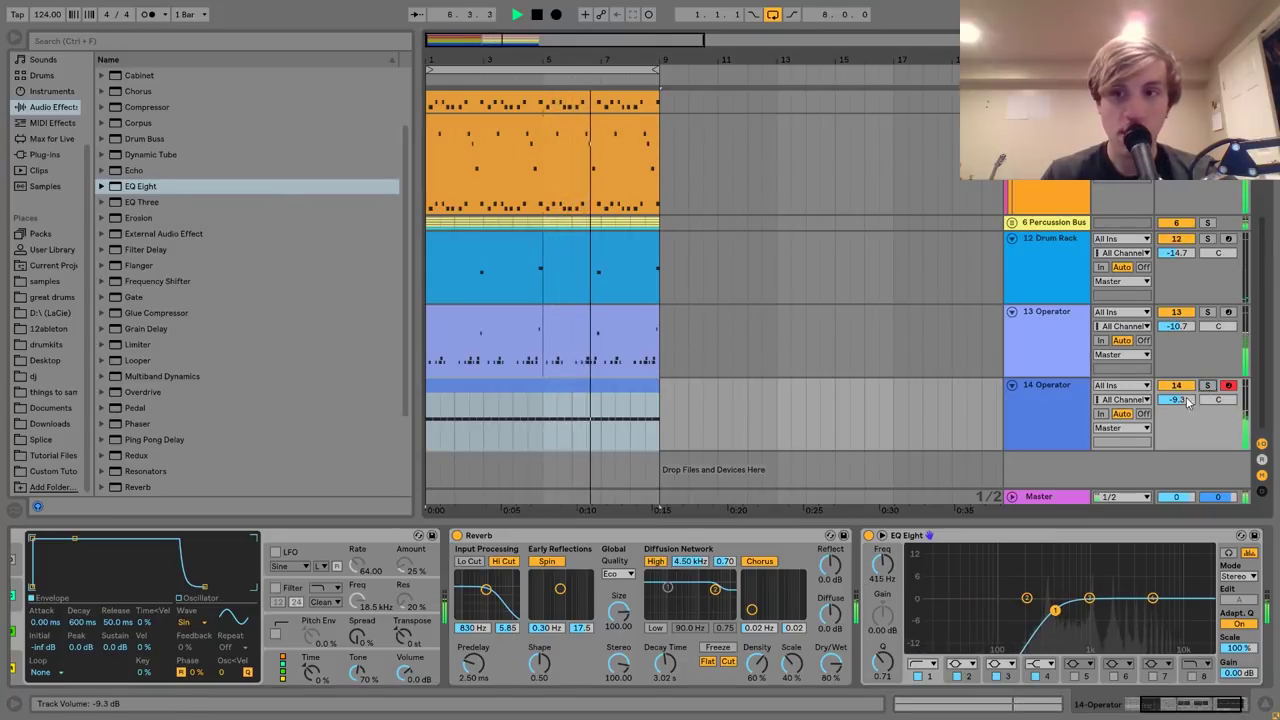
Mute track 13 and lower track 14's volume to -15.1 dB during playback.
left_click_drag(1177, 399, 1177, 440)
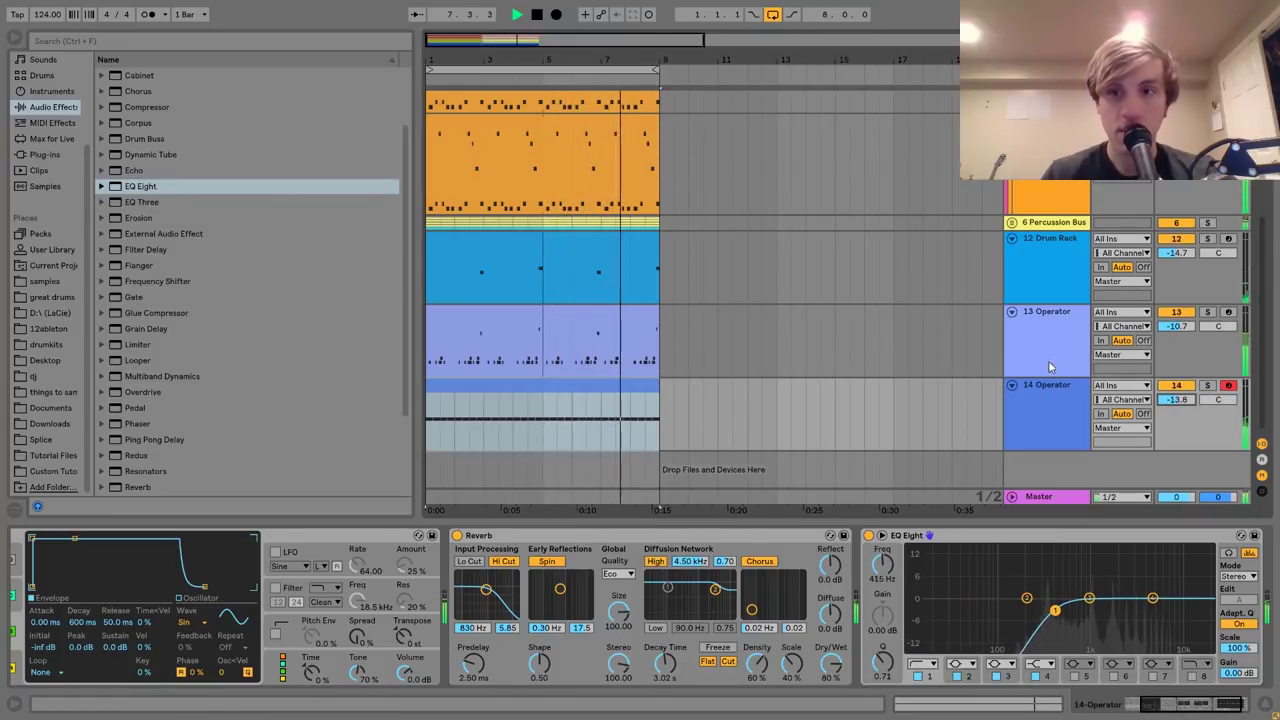
left_click(1052, 367)
left_click(1065, 400)
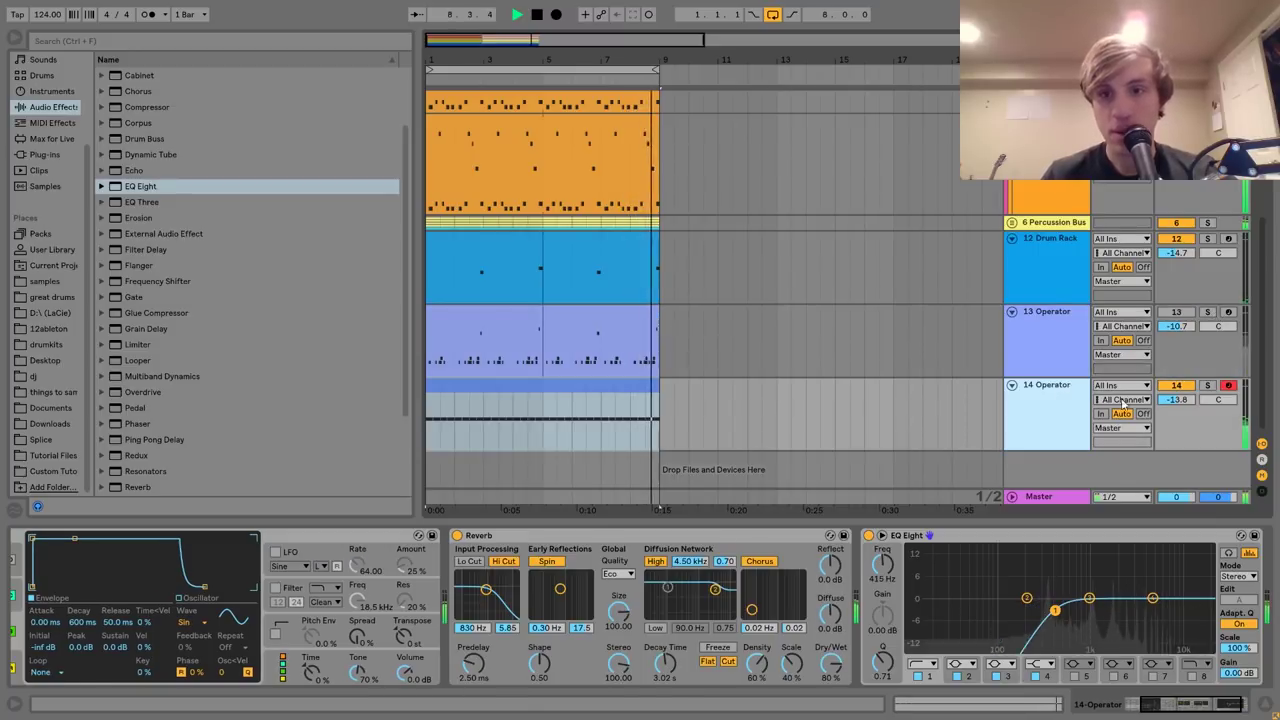
left_click_drag(1165, 399, 1165, 405)
Stop playback and add a Compressor after EQ Eight on track 14.
scroll(247, 213, "up", 2)
key("space")
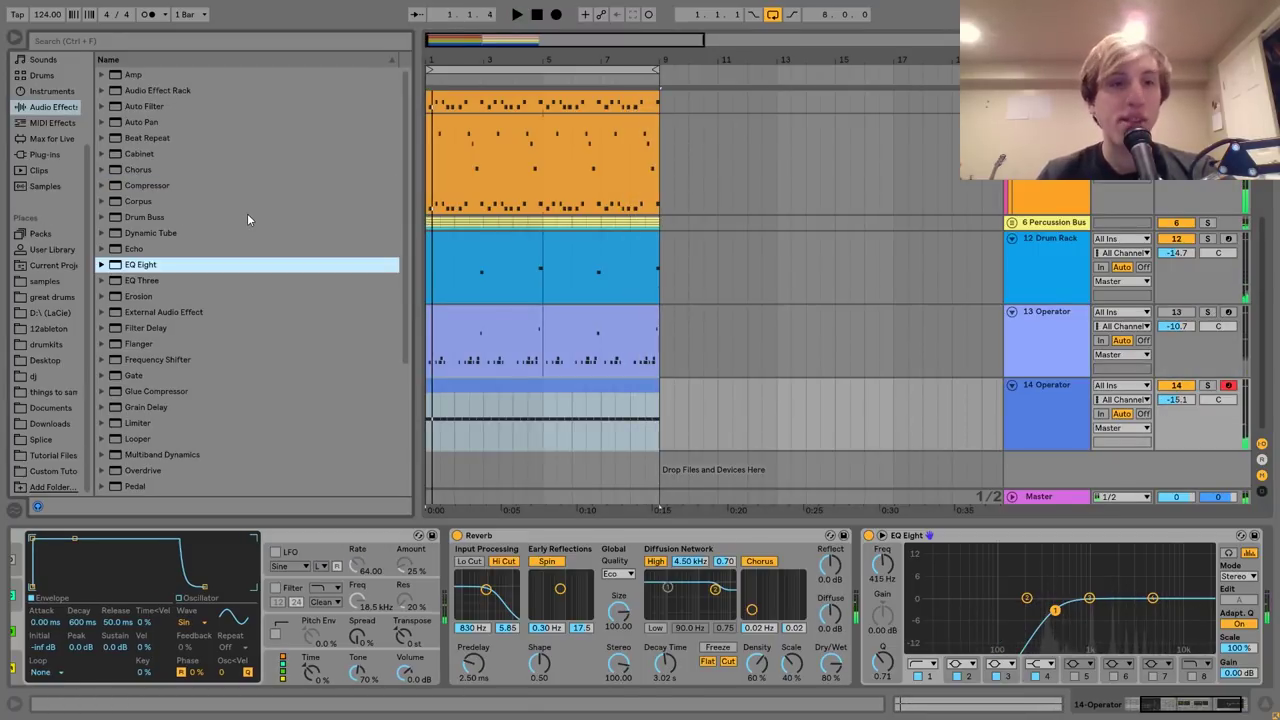
double_click(146, 185)
Transpose track 14's Operator up 12 semitones and lower the track's volume to -24.8 dB during playback.
left_click(197, 638)
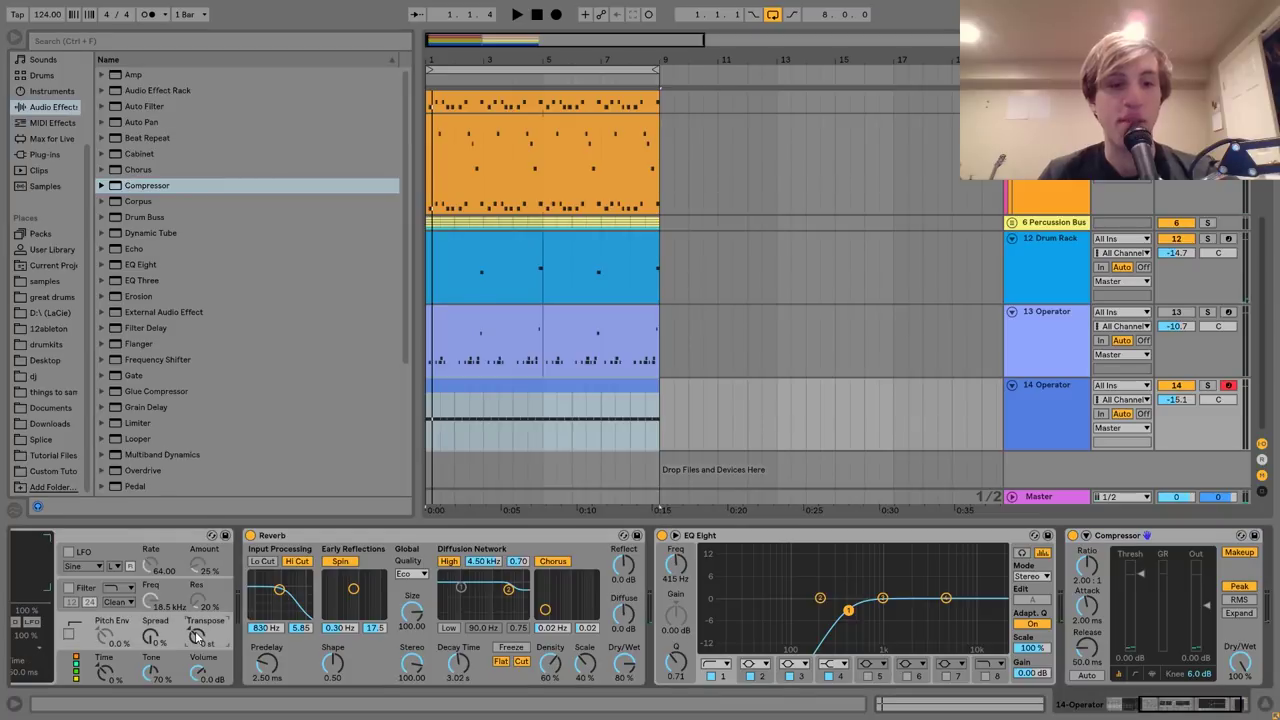
key("space")
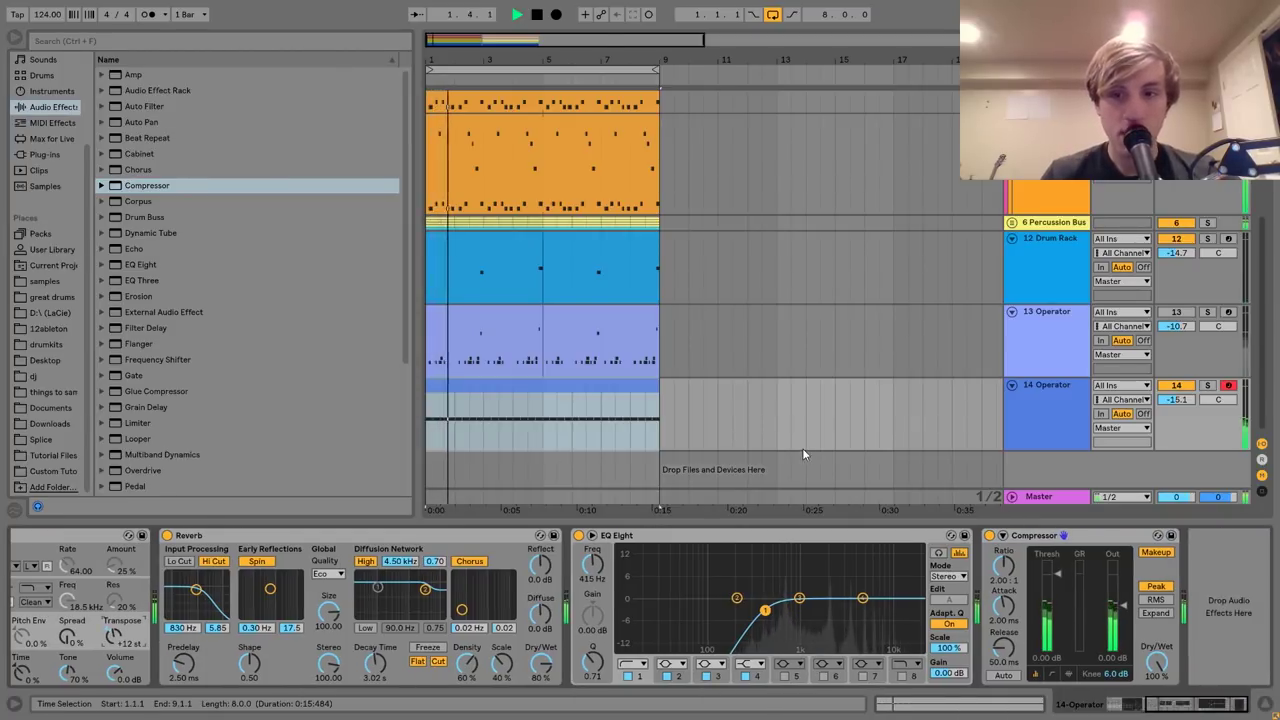
left_click_drag(1183, 400, 1183, 432)
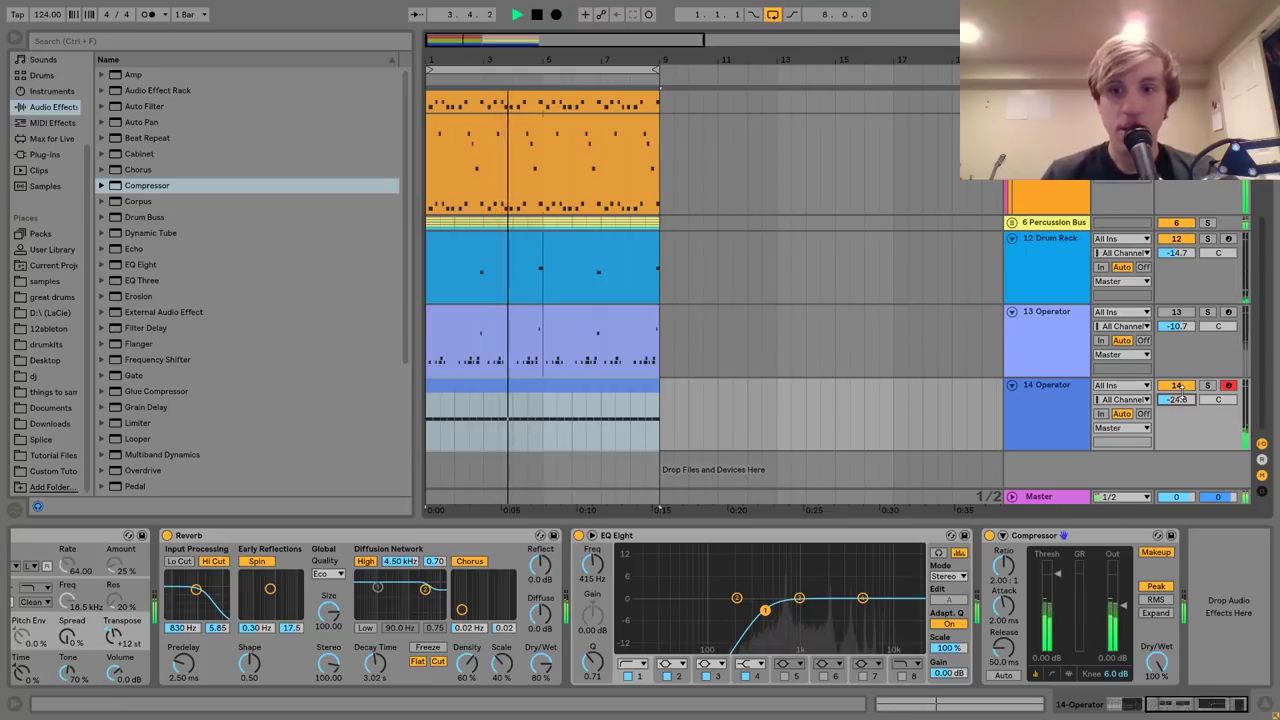
key("space")
Sidechain the Compressor on track 14 to 2-Kick and set its threshold to -23.2 dB.
left_click(1009, 552)
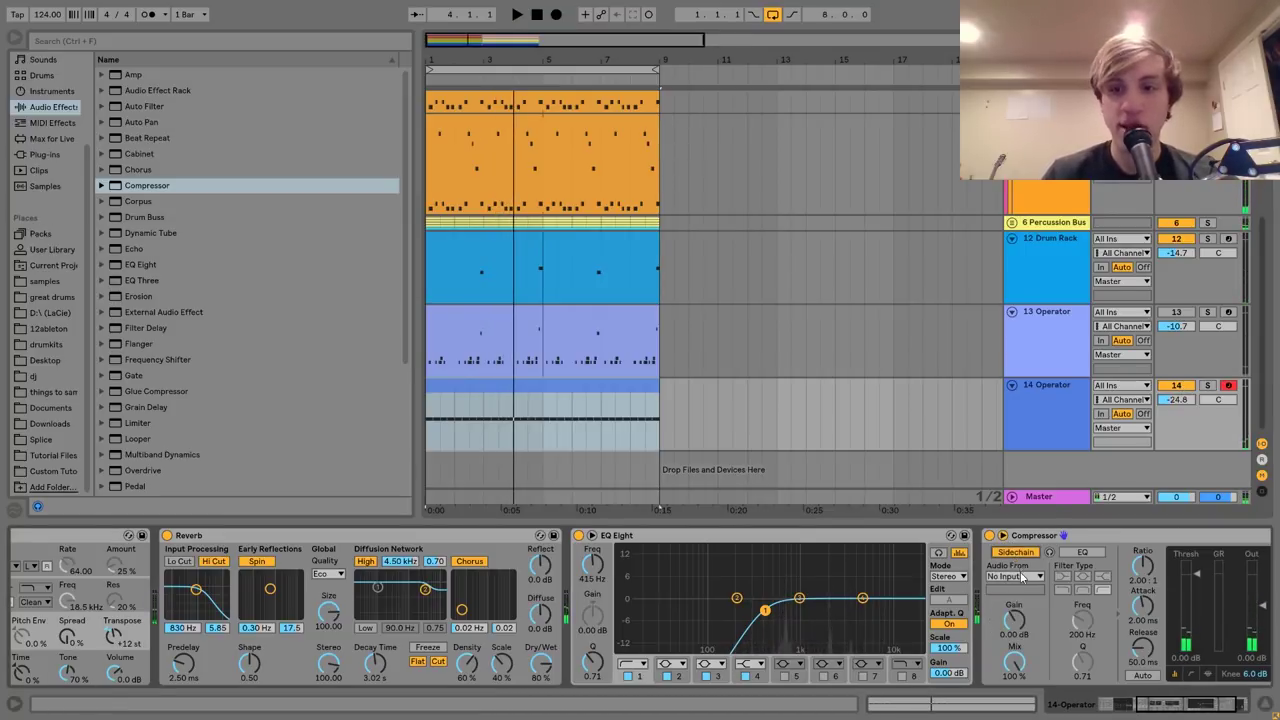
left_click(1020, 577)
left_click(1017, 385)
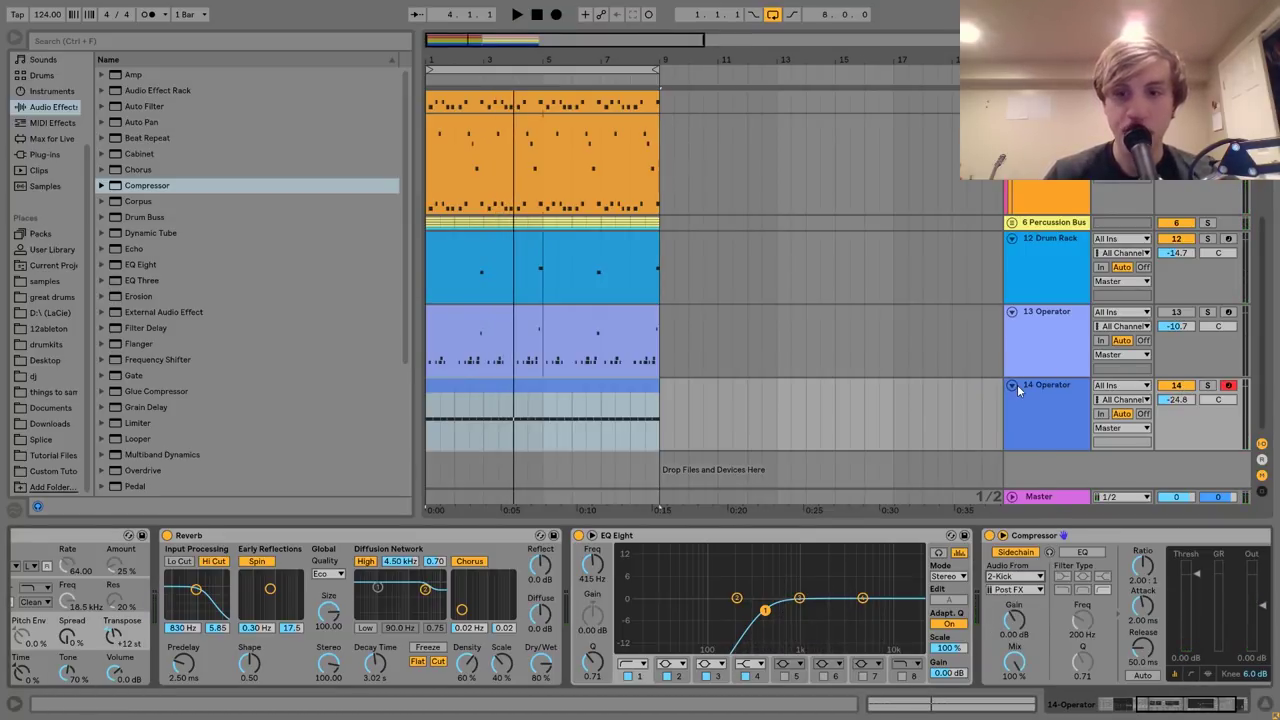
scroll(1118, 623, "down", 2)
key("space")
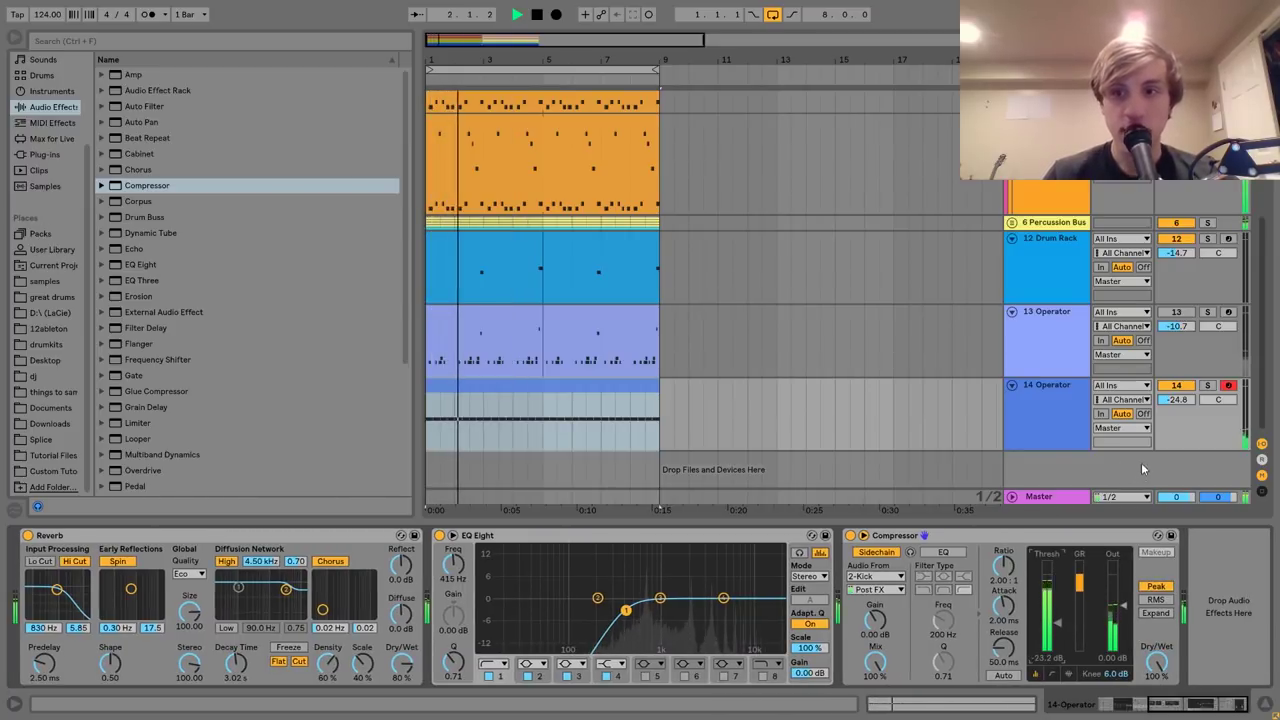
Set track 14's volume to -23.8 dB and play it together with the unmuted track 13.
left_click_drag(1176, 403, 1176, 393)
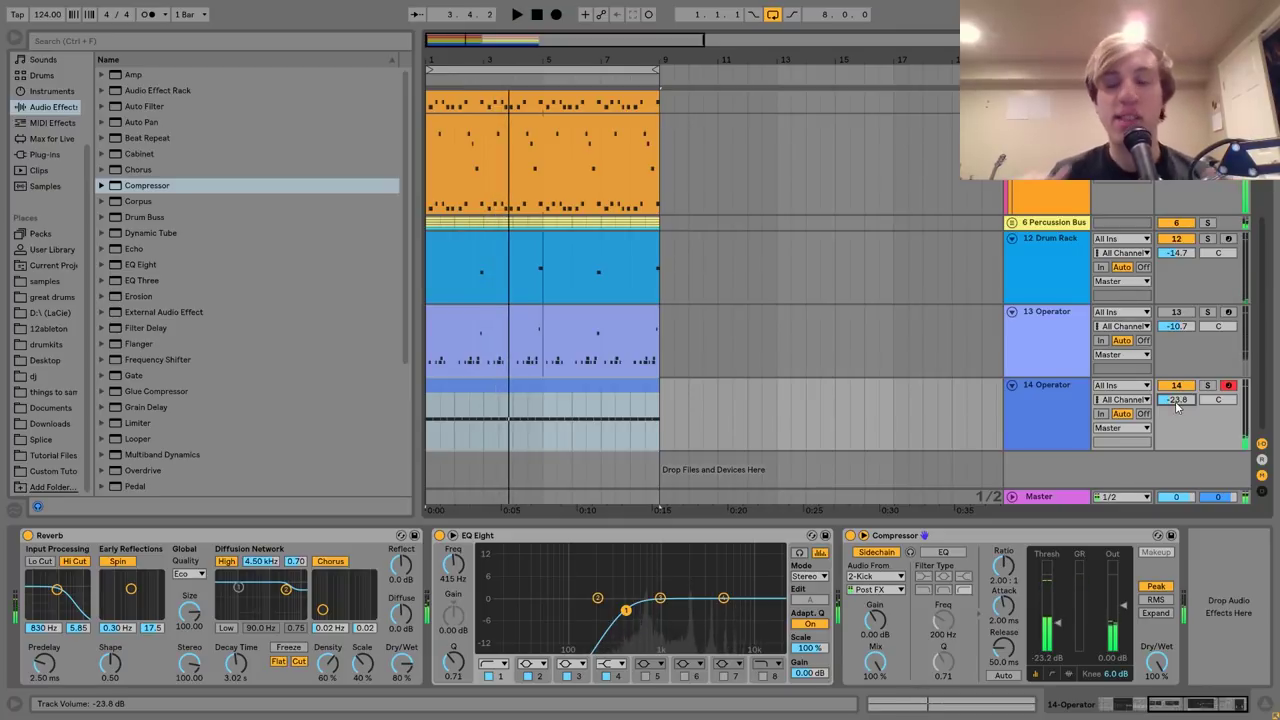
key("space")
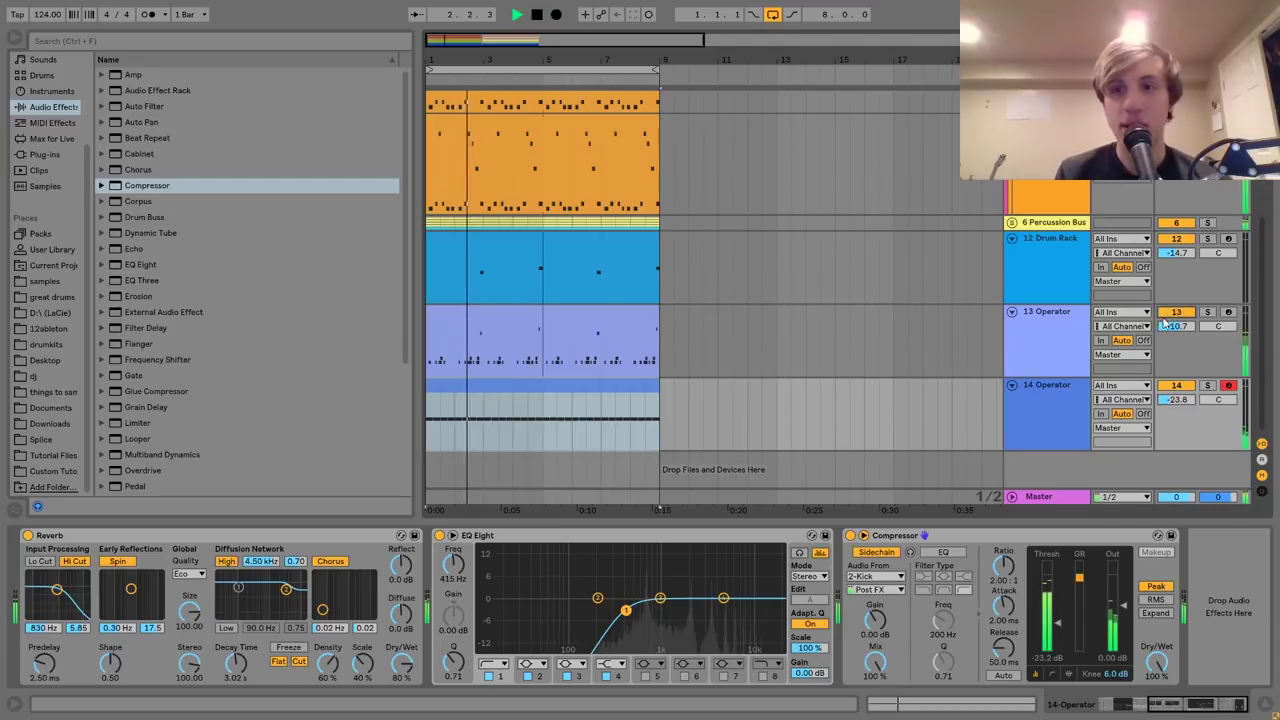
left_click(1099, 328)
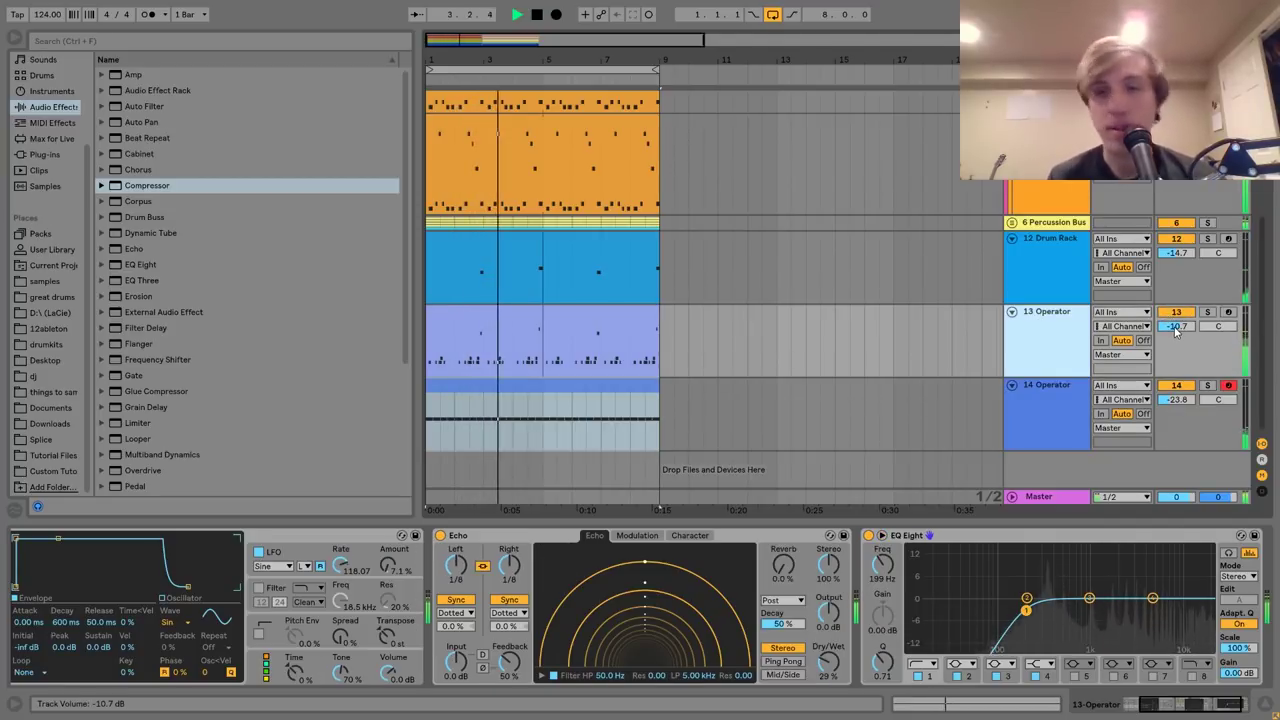
left_click(1024, 421)
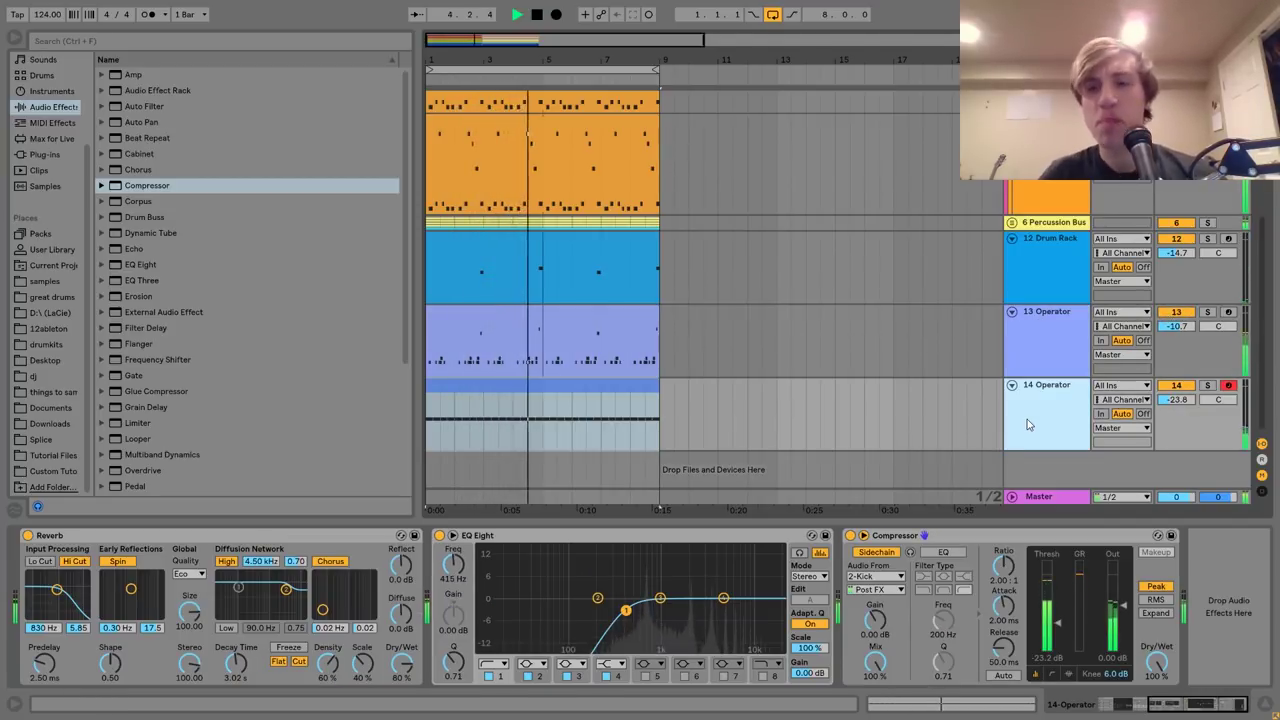
Lower the Kick track's volume to -2.6 dB during playback and check the levels in the Session View mixer.
scroll(1027, 419, "up", 10)
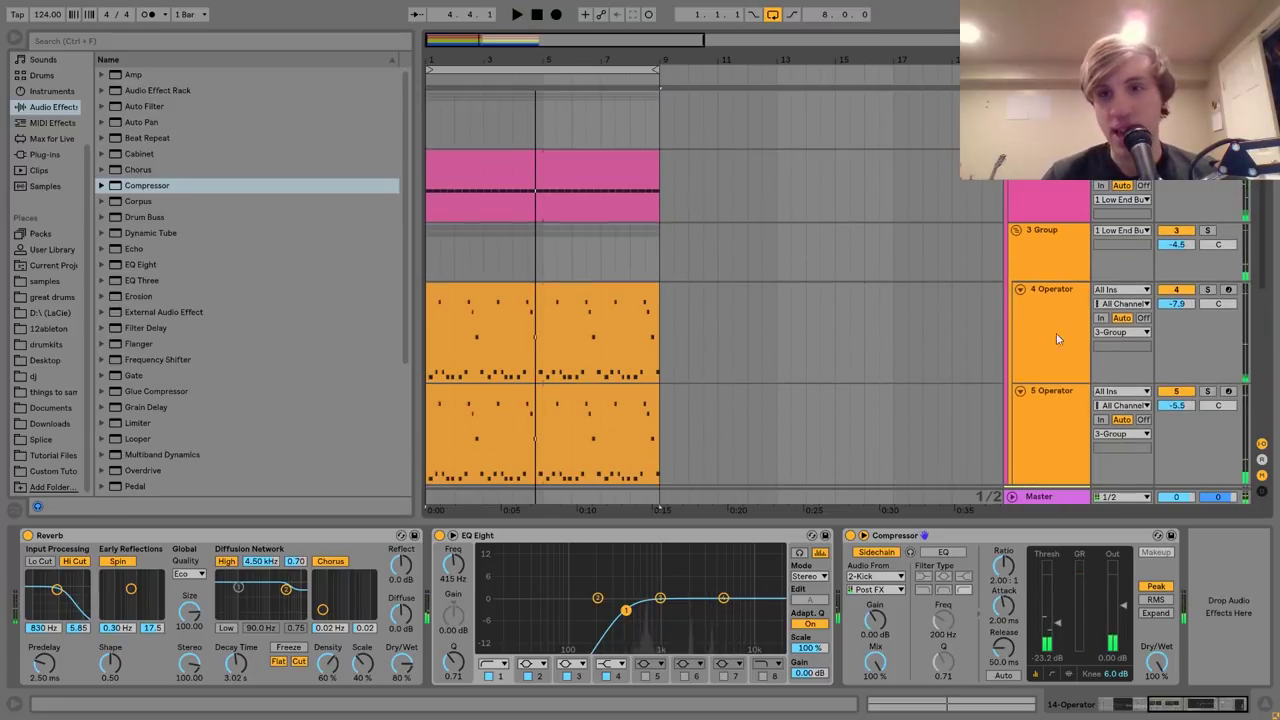
key("space")
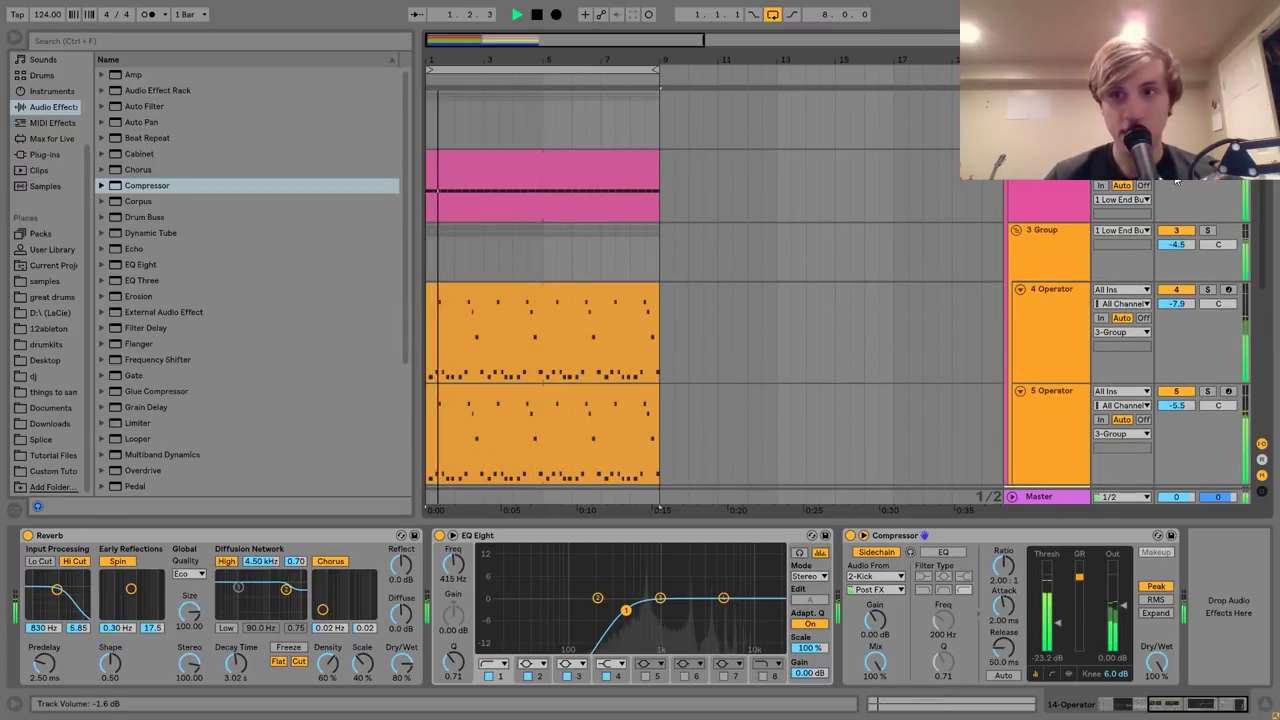
key("Tab")
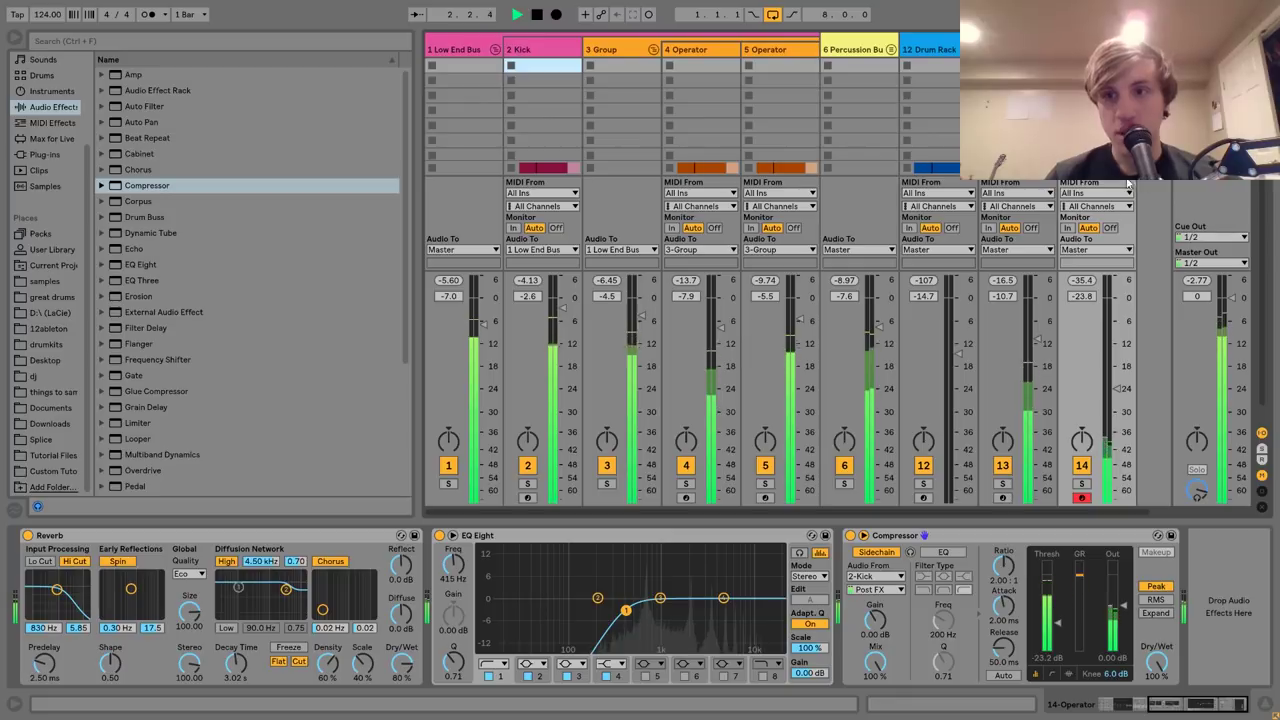
key("space")
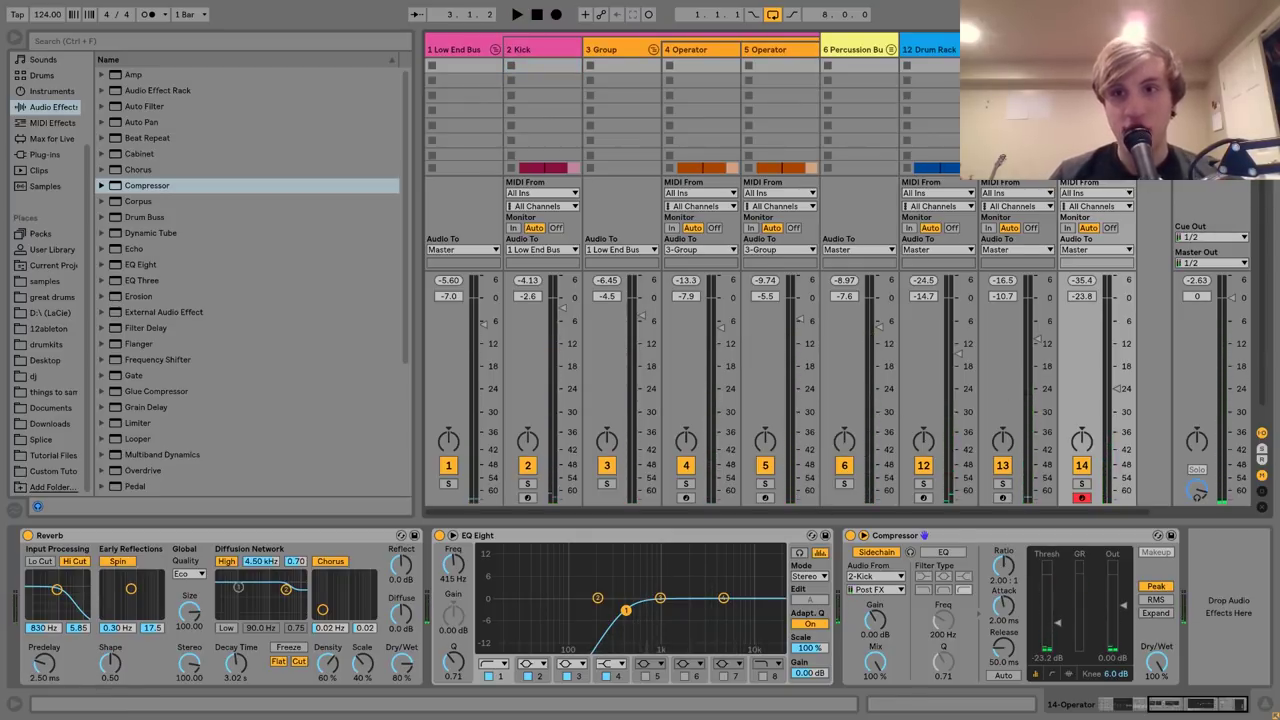
Select tracks 1, 6, 12, 13 and 14 and lower their volumes together until track 14 is at -27.0 dB.
key("ctrl+a")
key("space")
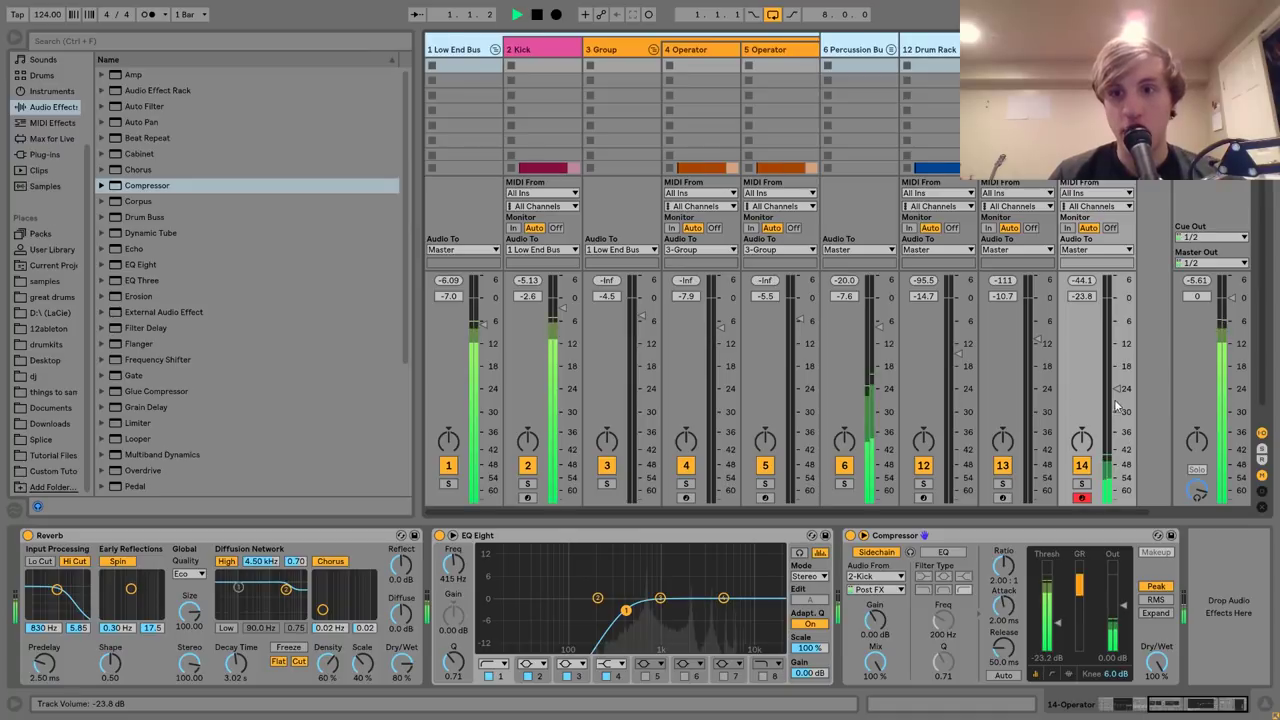
key("Down")
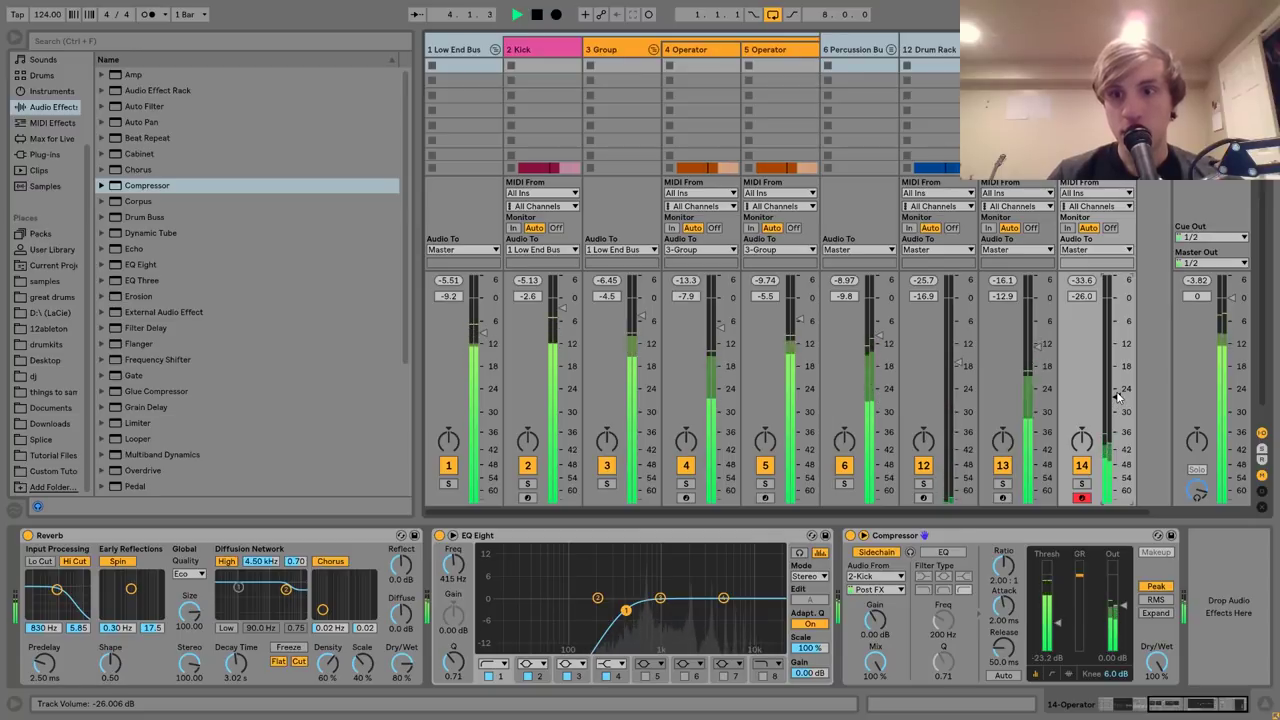
left_click(1198, 281)
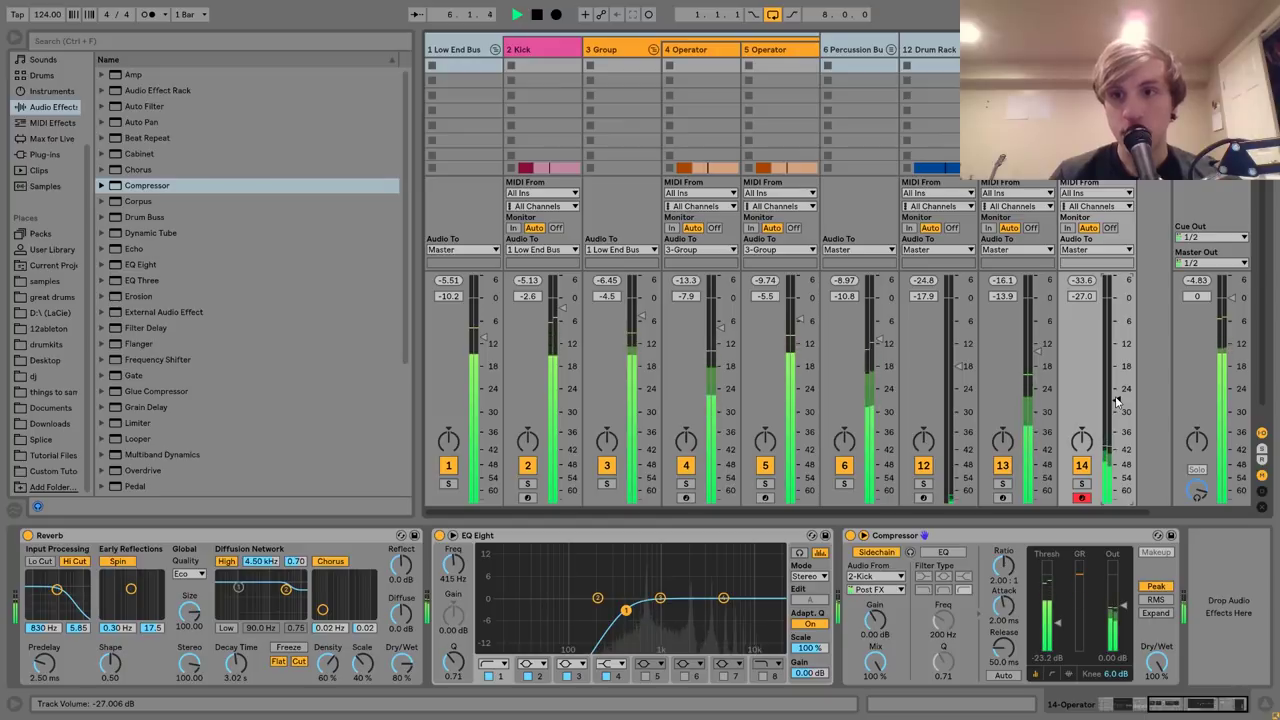
key("space")
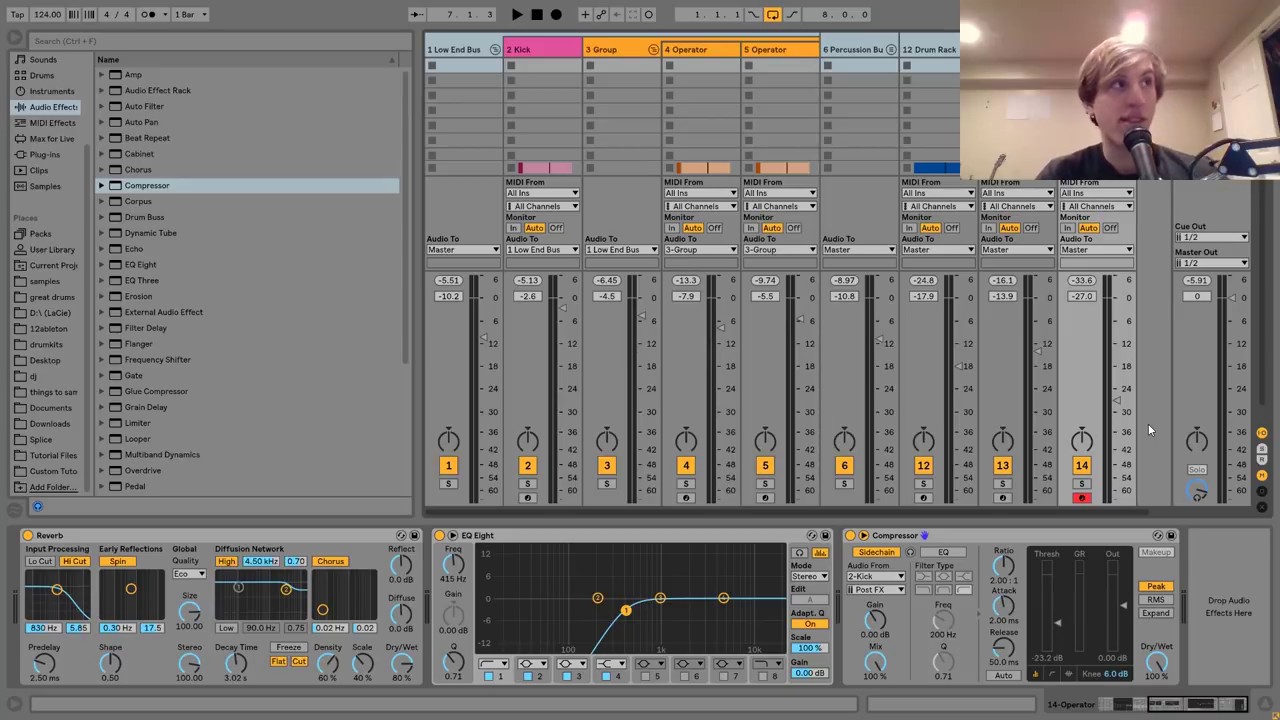
Raise the selected tracks' volumes together by 1 dB, bringing track 14 to -26.0 dB, and return to the Arrangement View.
key("space")
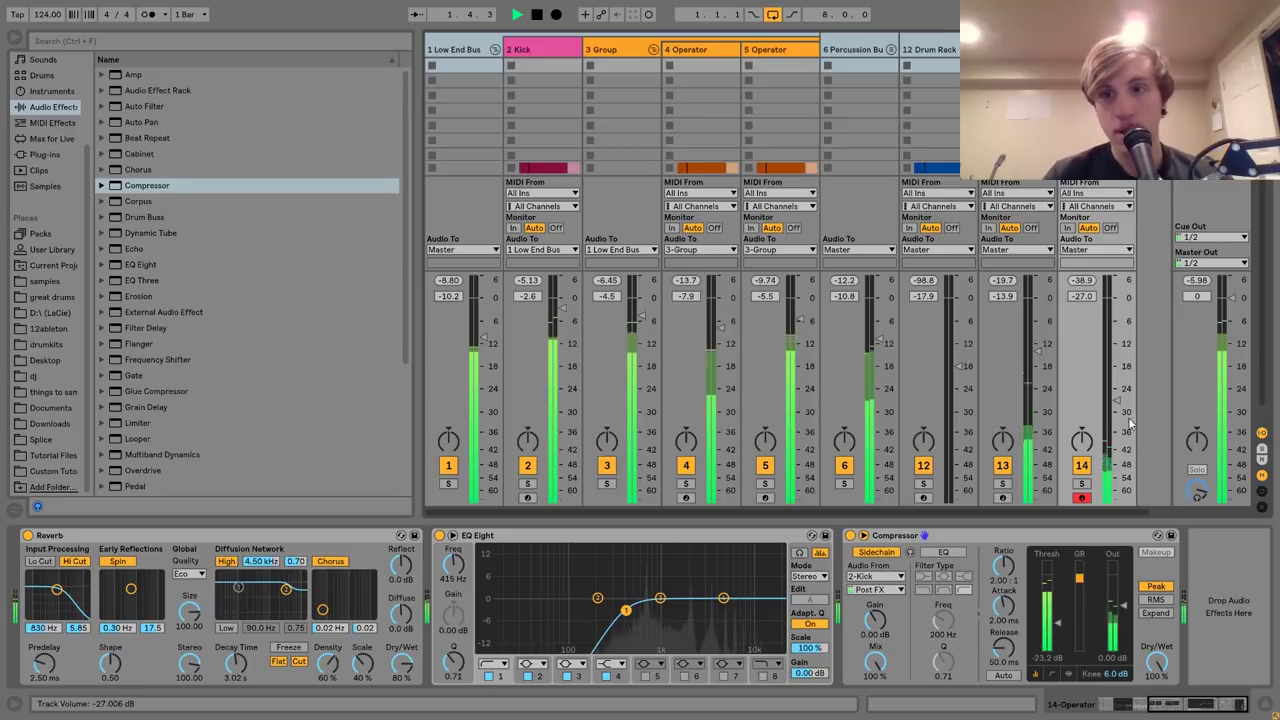
left_click_drag(1117, 401, 1117, 397)
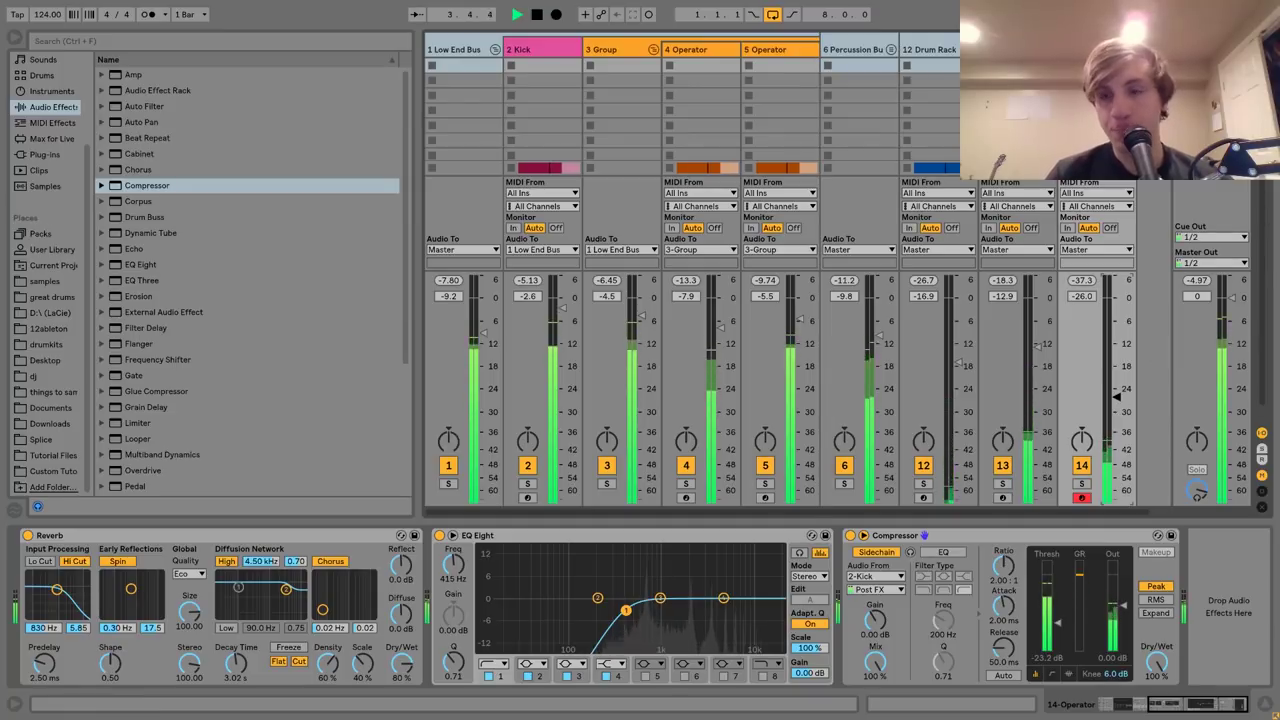
key("Tab")
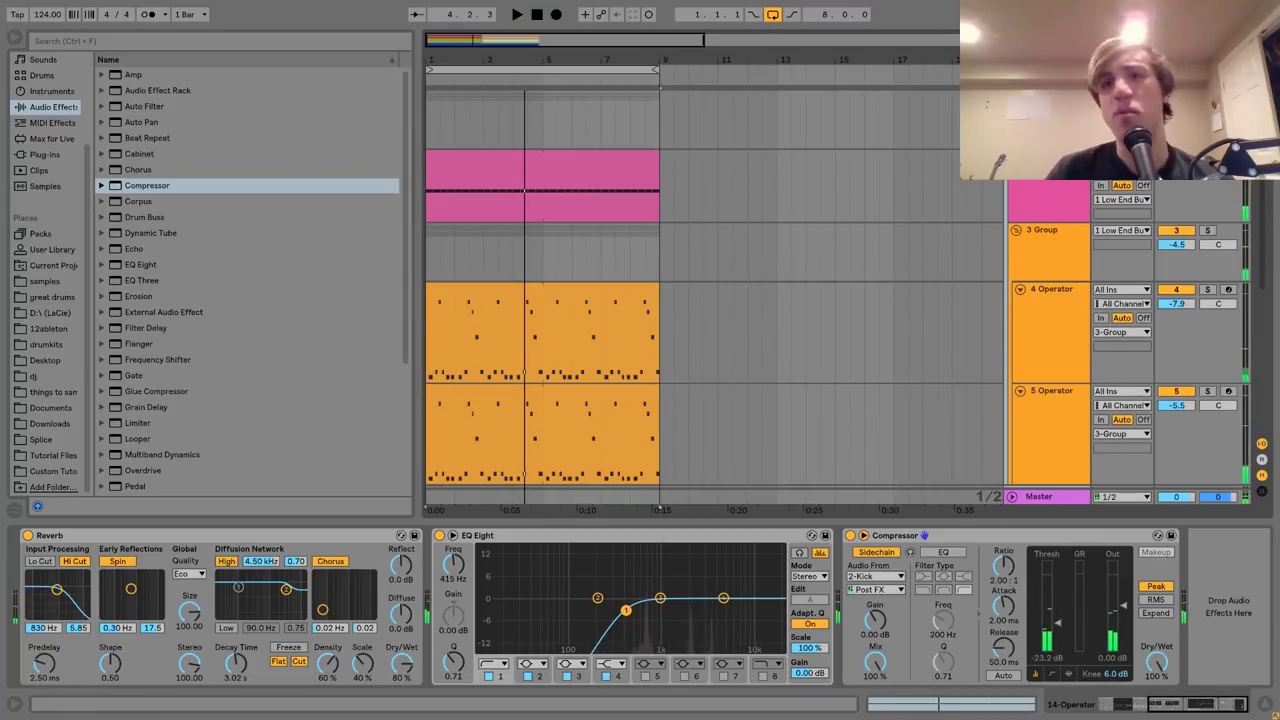
Collapse all tracks and move the eight-bar loop's clips from bar 1 to bar 49.
key("alt+u")
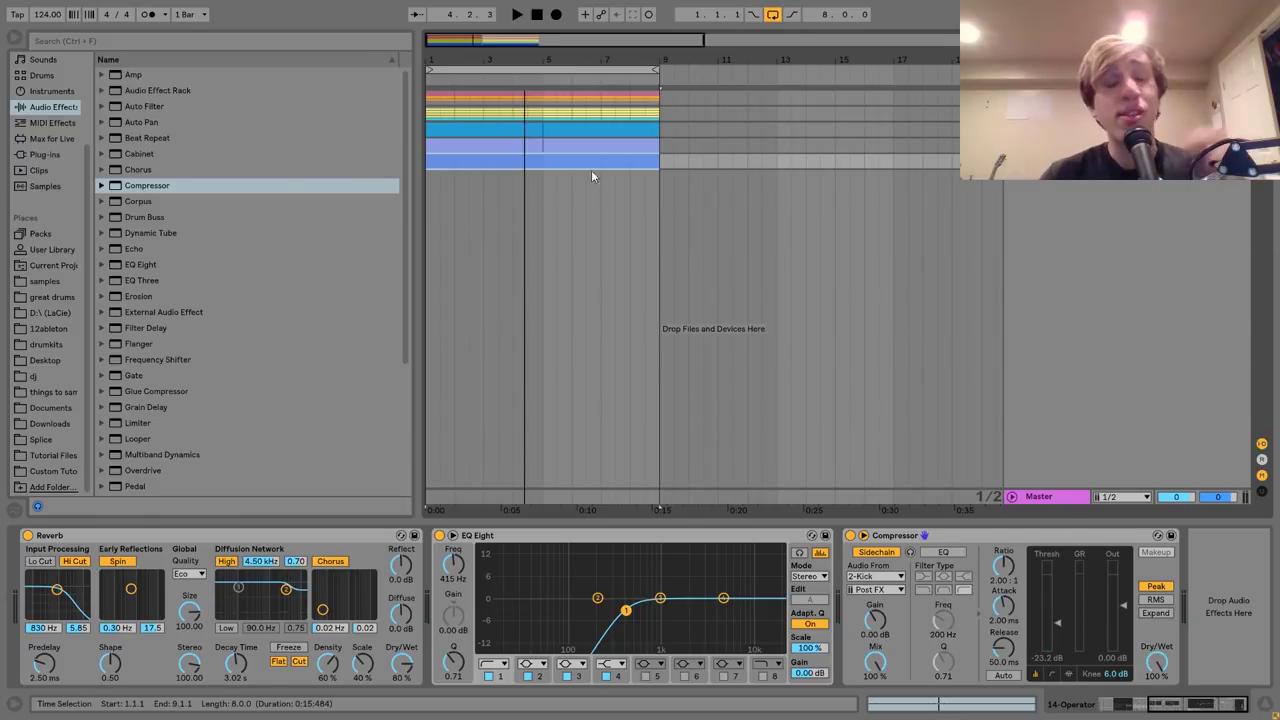
key("space")
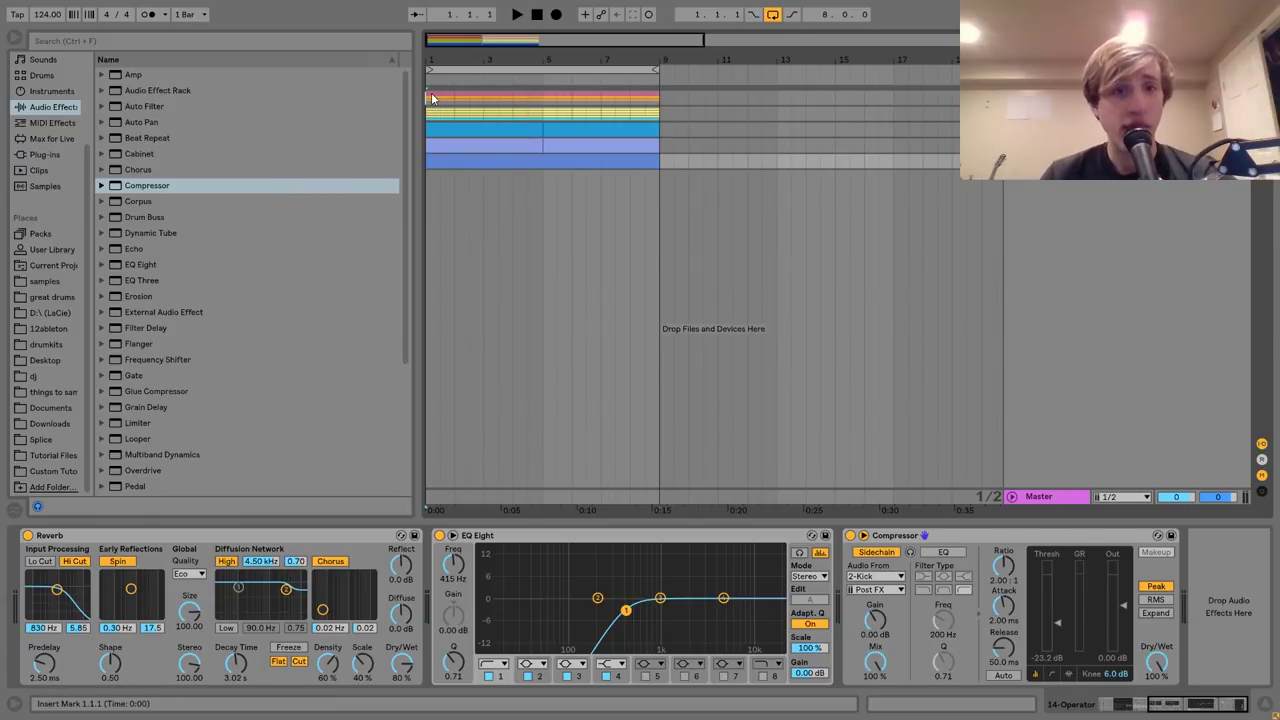
left_click(432, 98)
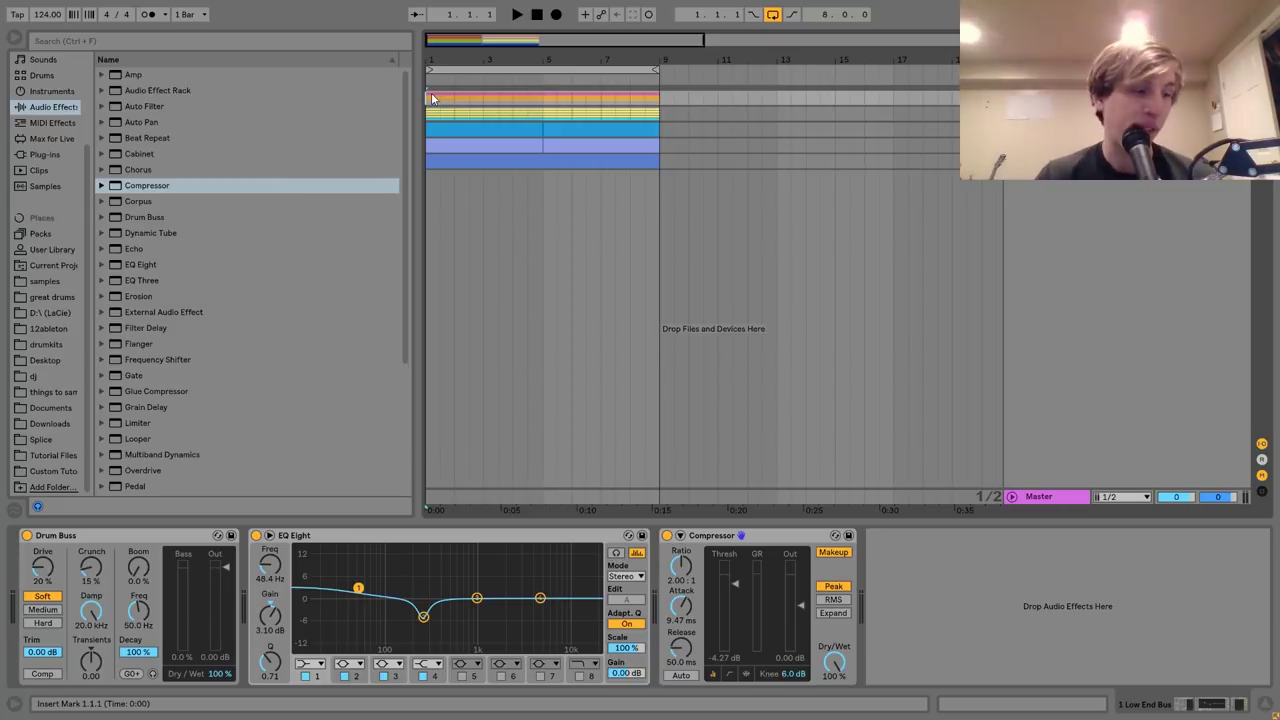
left_click_drag(490, 60, 447, 58)
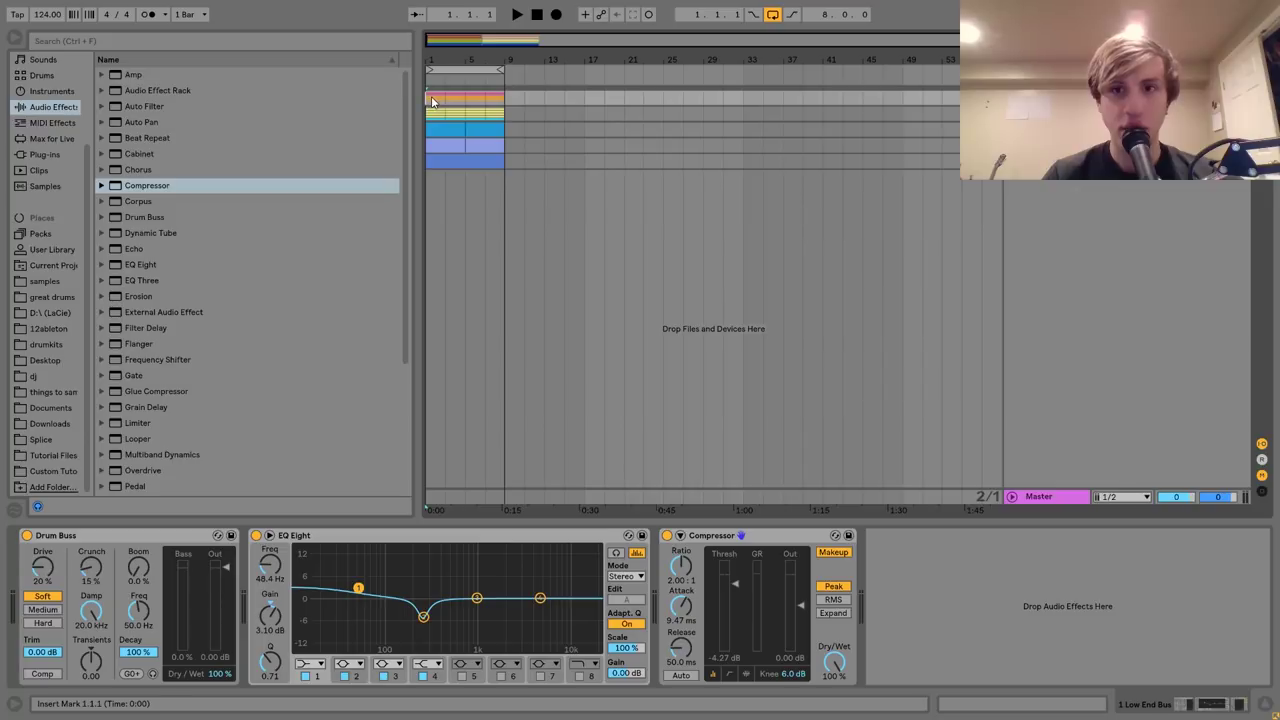
left_click_drag(432, 101, 510, 164)
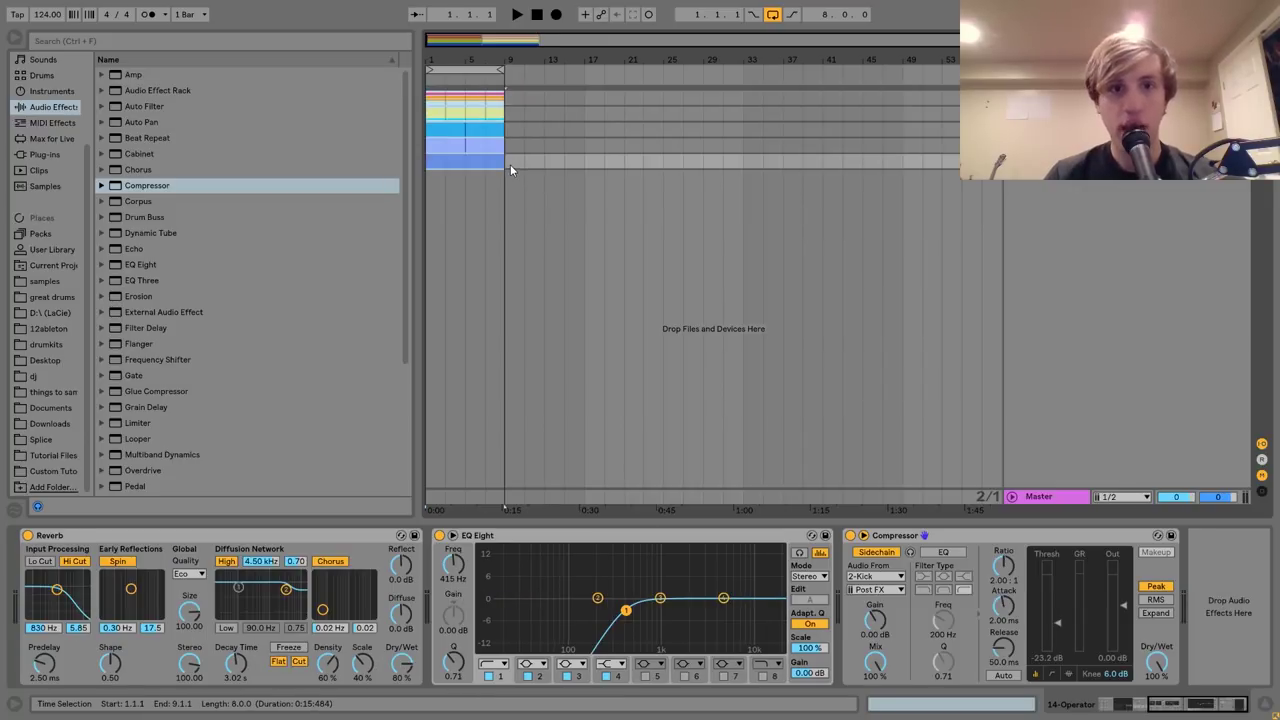
key("Delete")
left_click(901, 97)
key("ctrl+v")
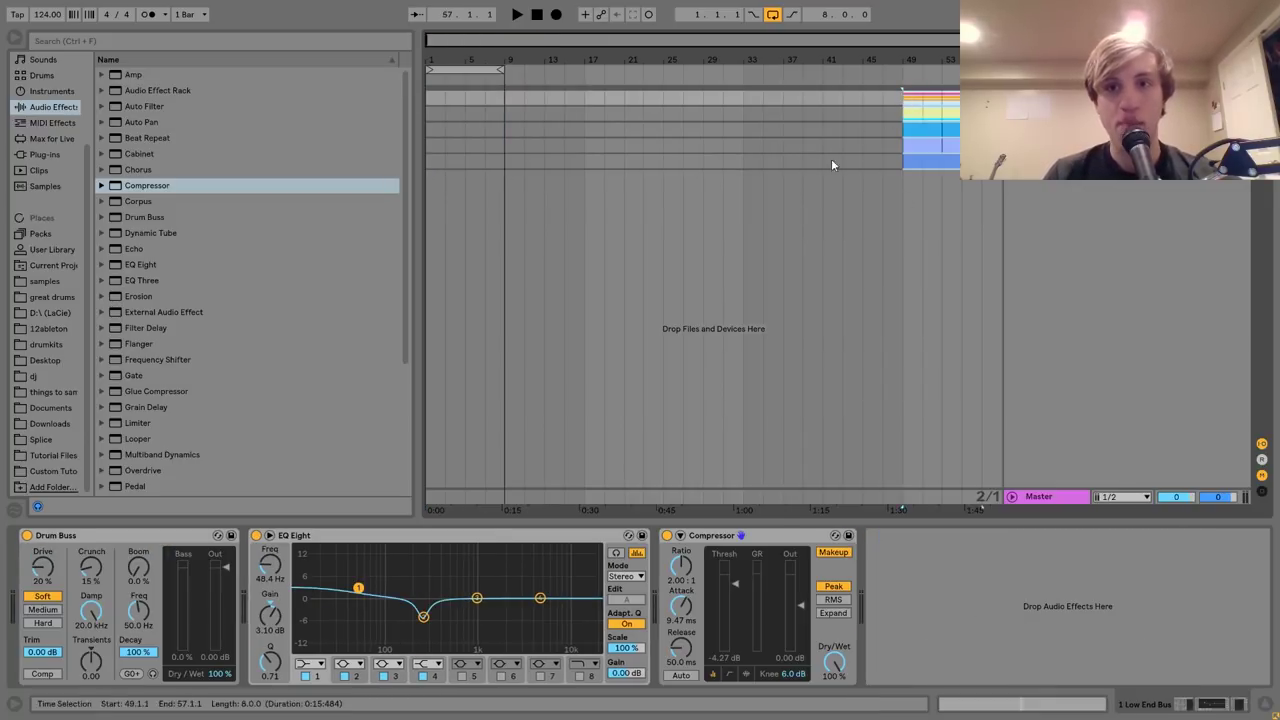
Unfold the Percussion Bus and Low End Bus tracks and select the Kick track.
left_click(1048, 114)
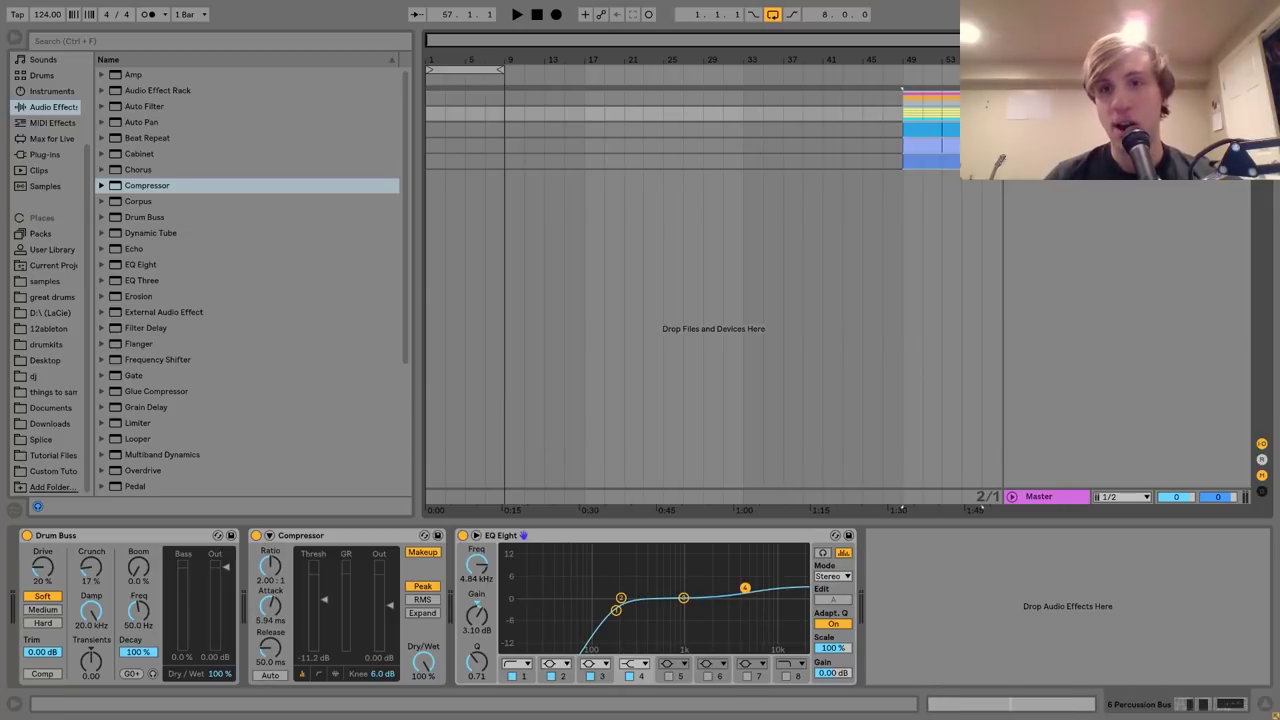
left_click(1013, 114)
left_click(1013, 98)
left_click(1040, 190)
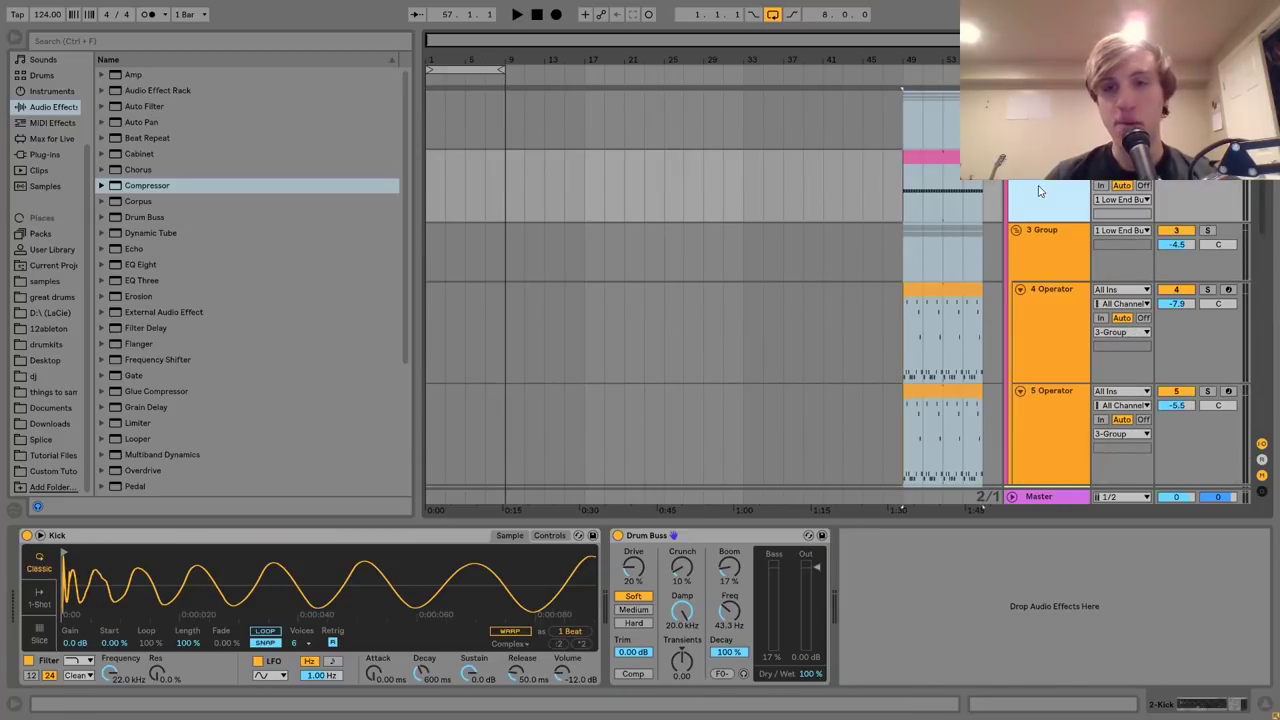
Collapse the individual Low End Bus and Percussion Bus tracks, and play the loop at bar 49.
left_click(1042, 232)
left_click(1016, 157)
left_click(1016, 172)
left_click(1042, 272)
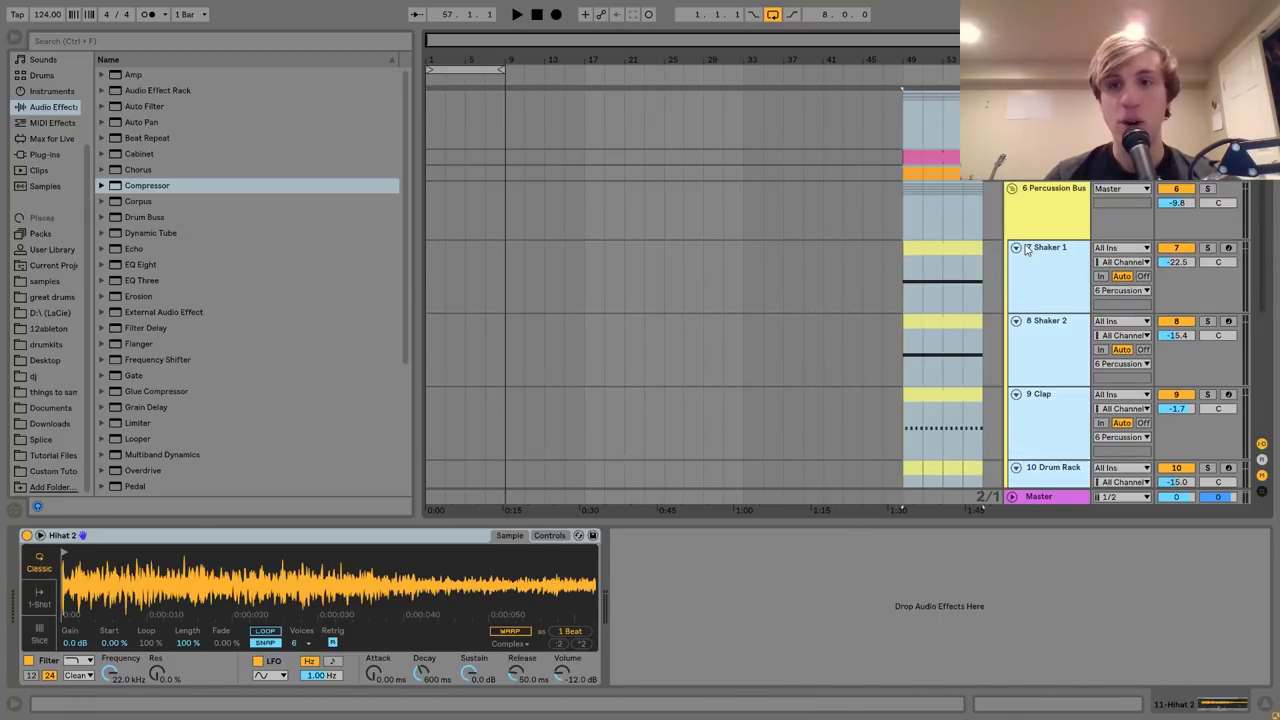
left_click(1016, 249, "alt")
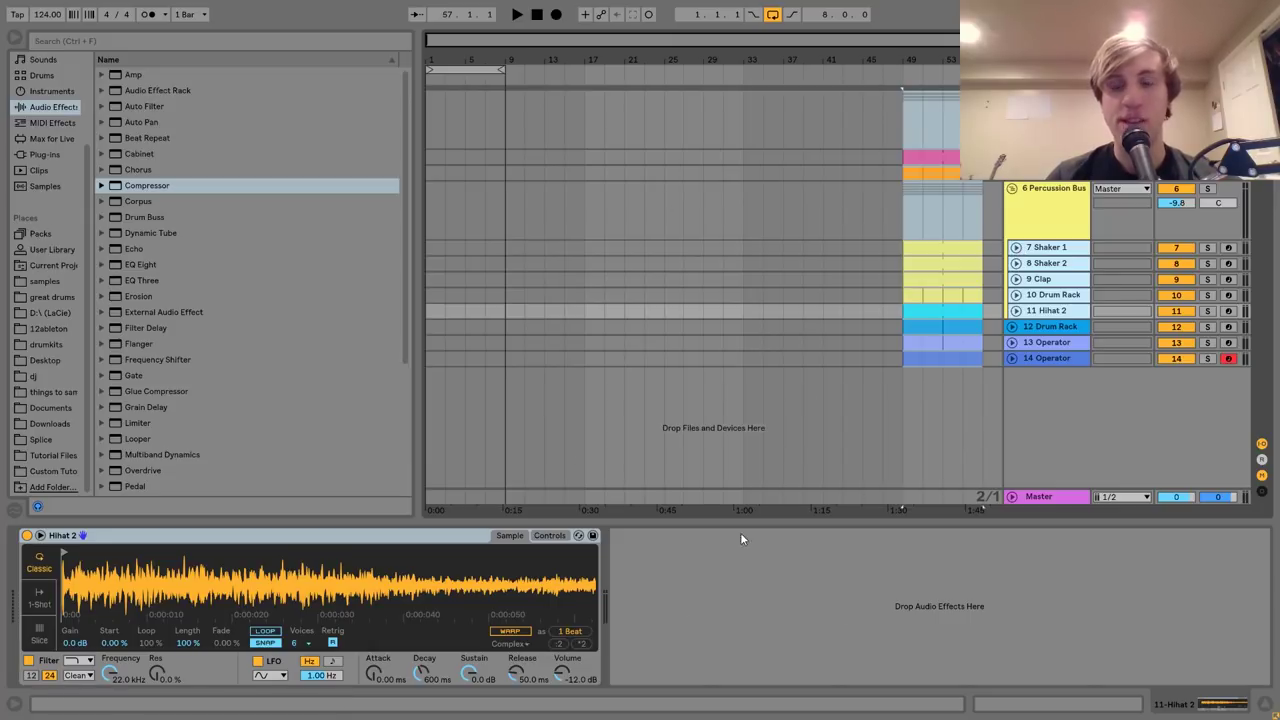
key("space")
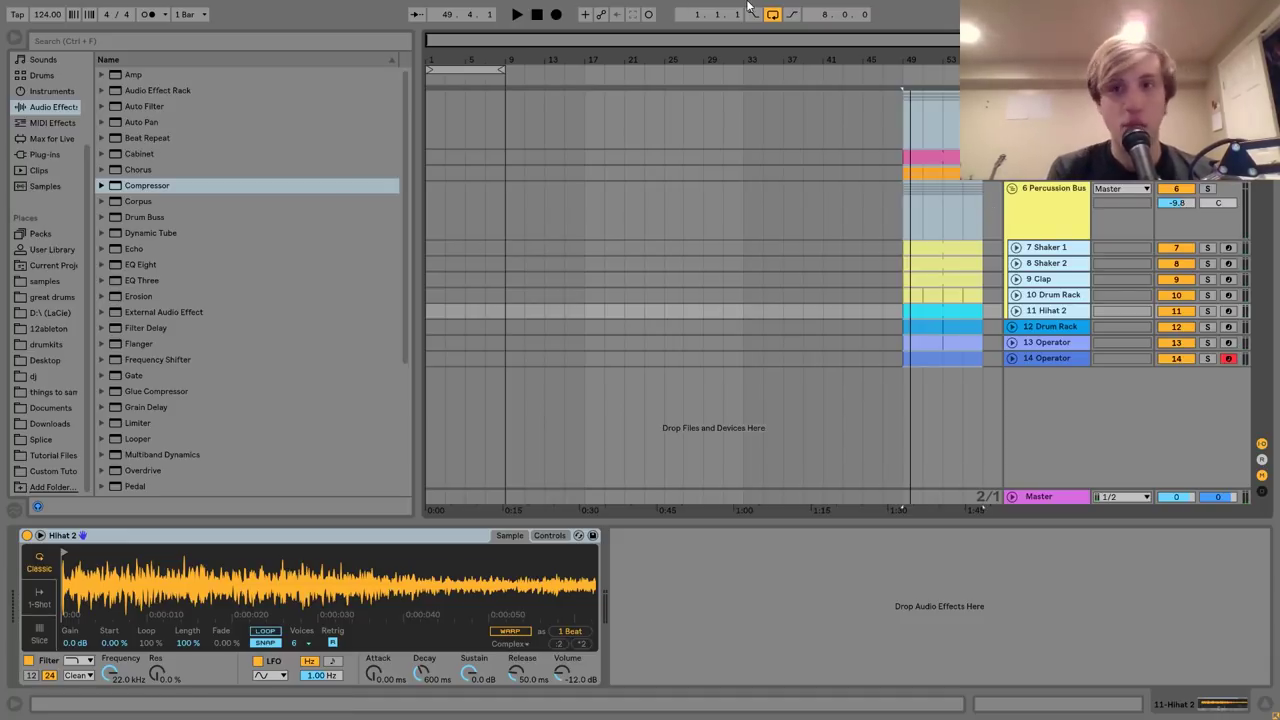
Copy the eight-bar Kick and Clap clips from bar 49 to bar 1 and play them.
left_click(957, 159)
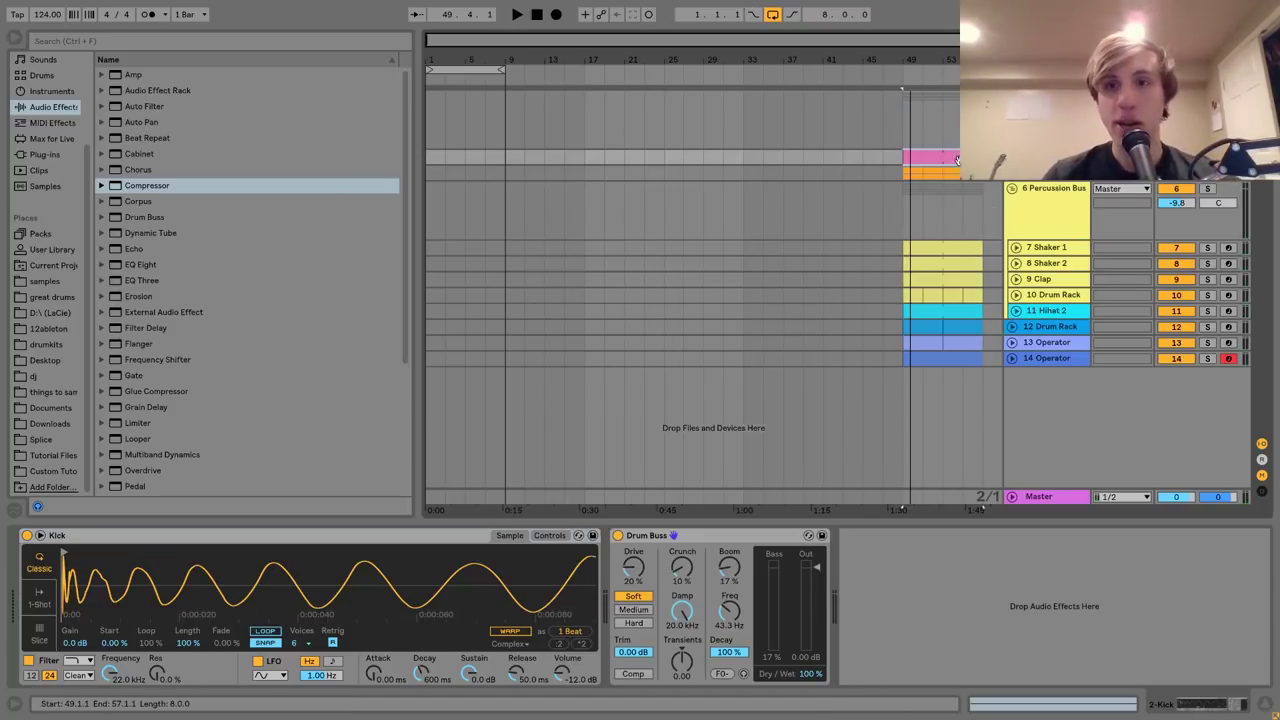
left_click_drag(955, 160, 463, 167)
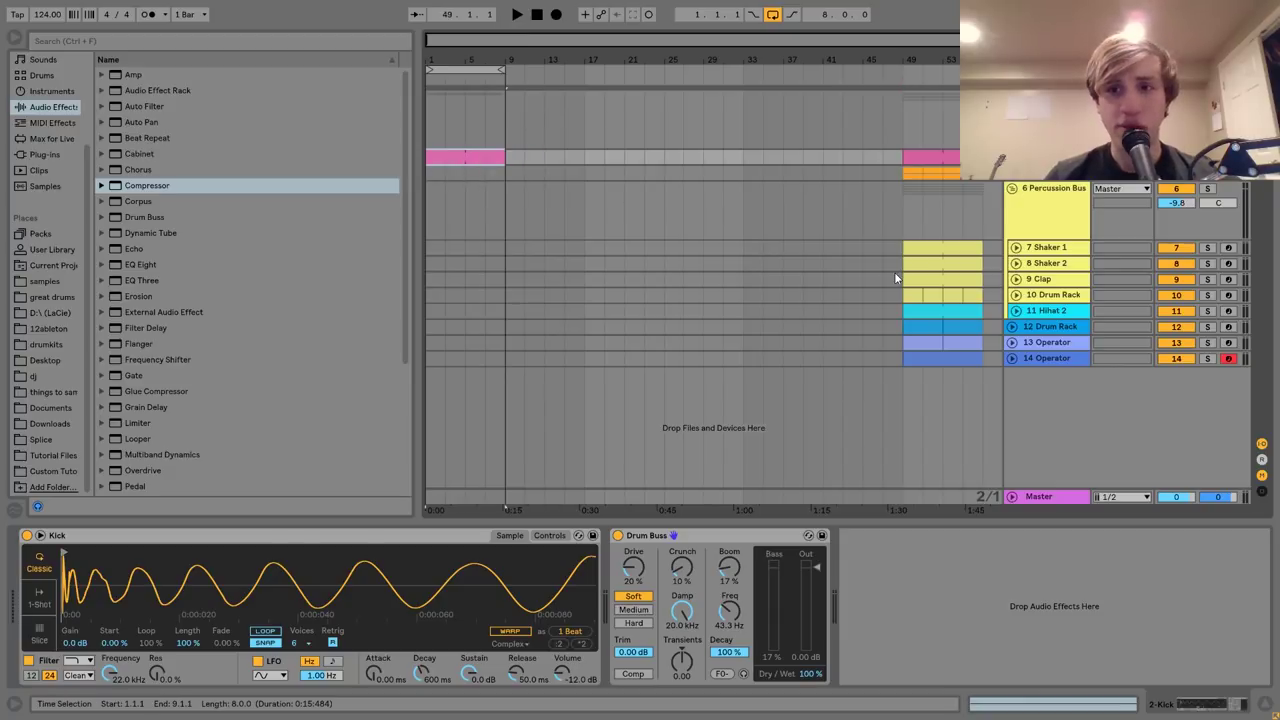
left_click(925, 280)
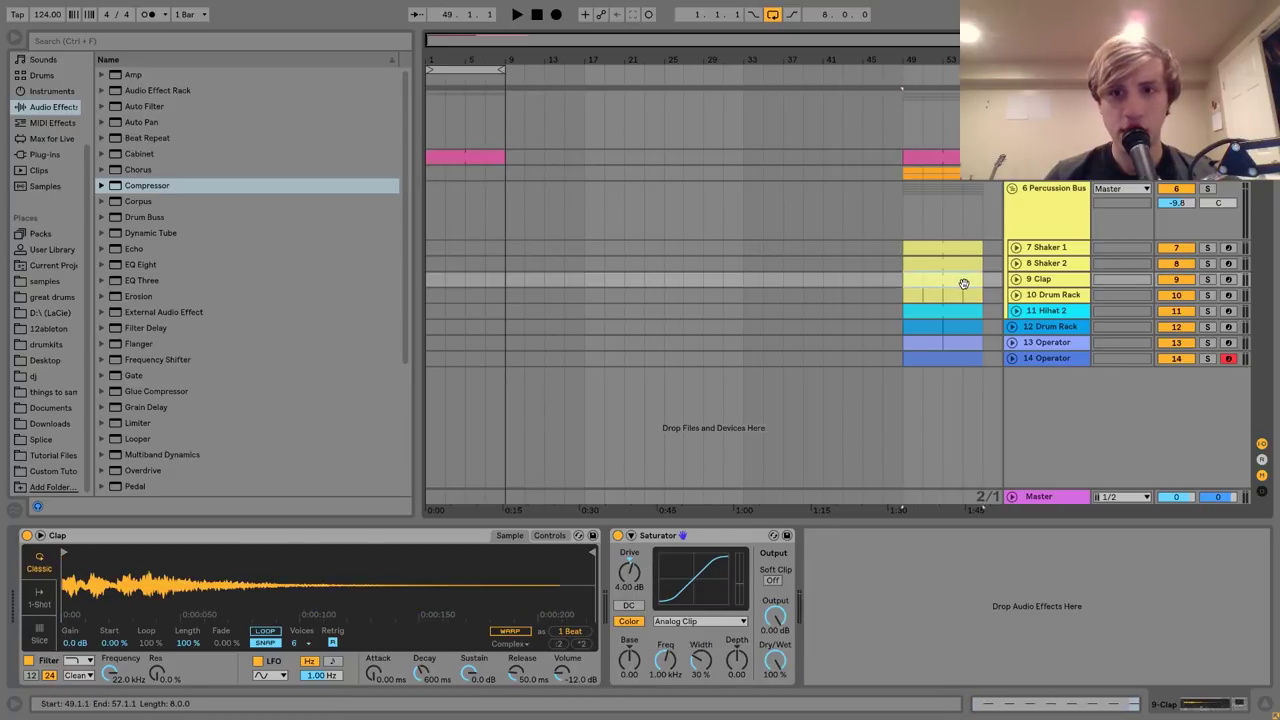
left_click_drag(963, 284, 461, 280)
key("space")
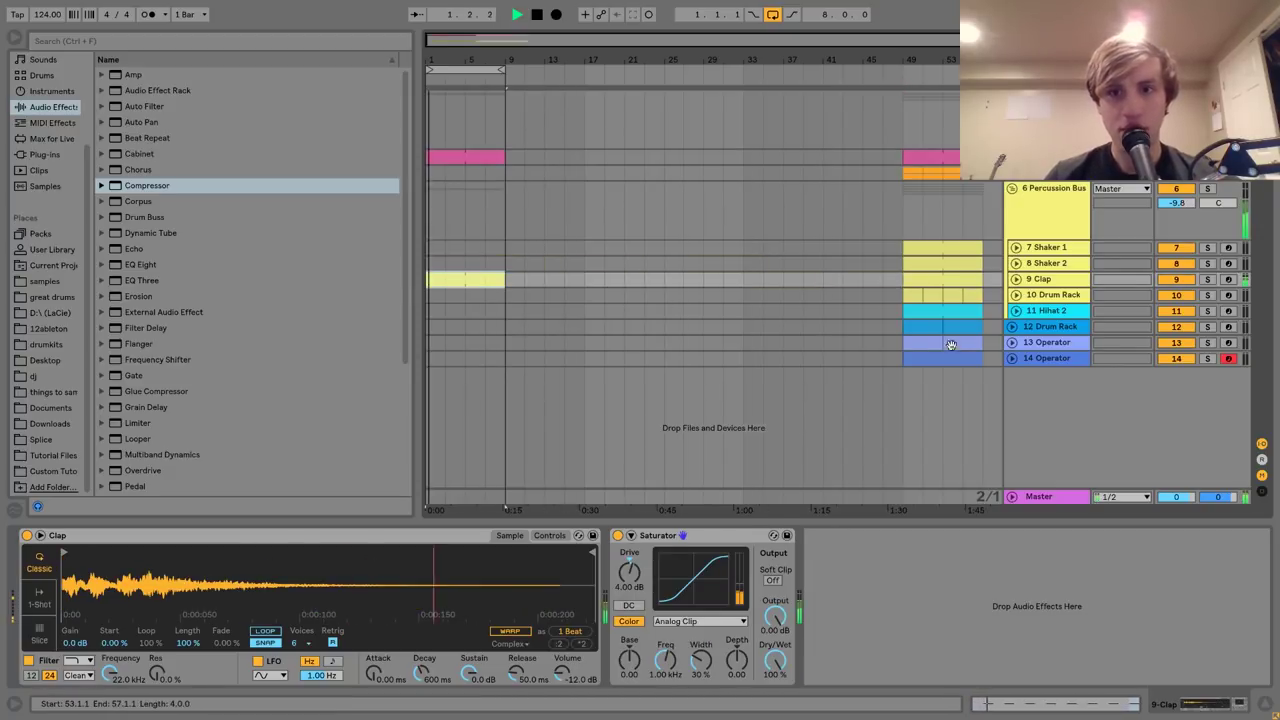
Copy the eight-bar Hihat 2 clips from bar 49 to bar 1 and play from there.
left_click(940, 312)
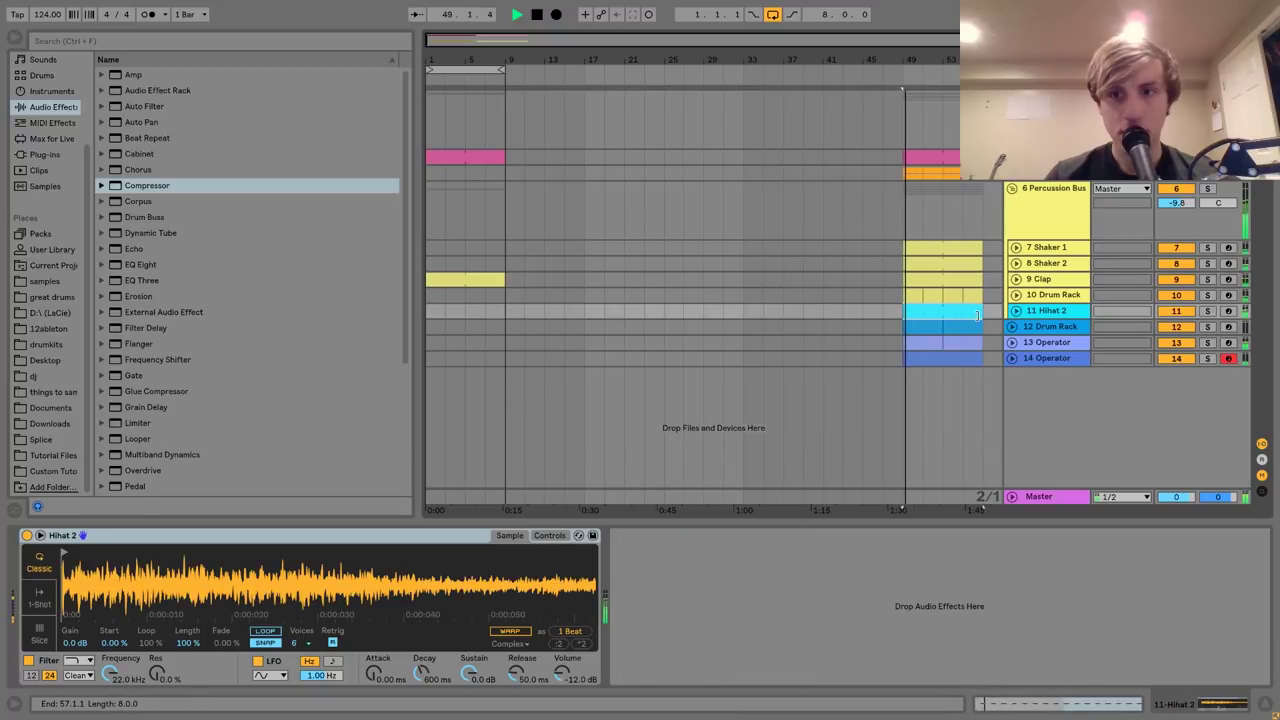
left_click_drag(962, 314, 490, 318)
key("space")
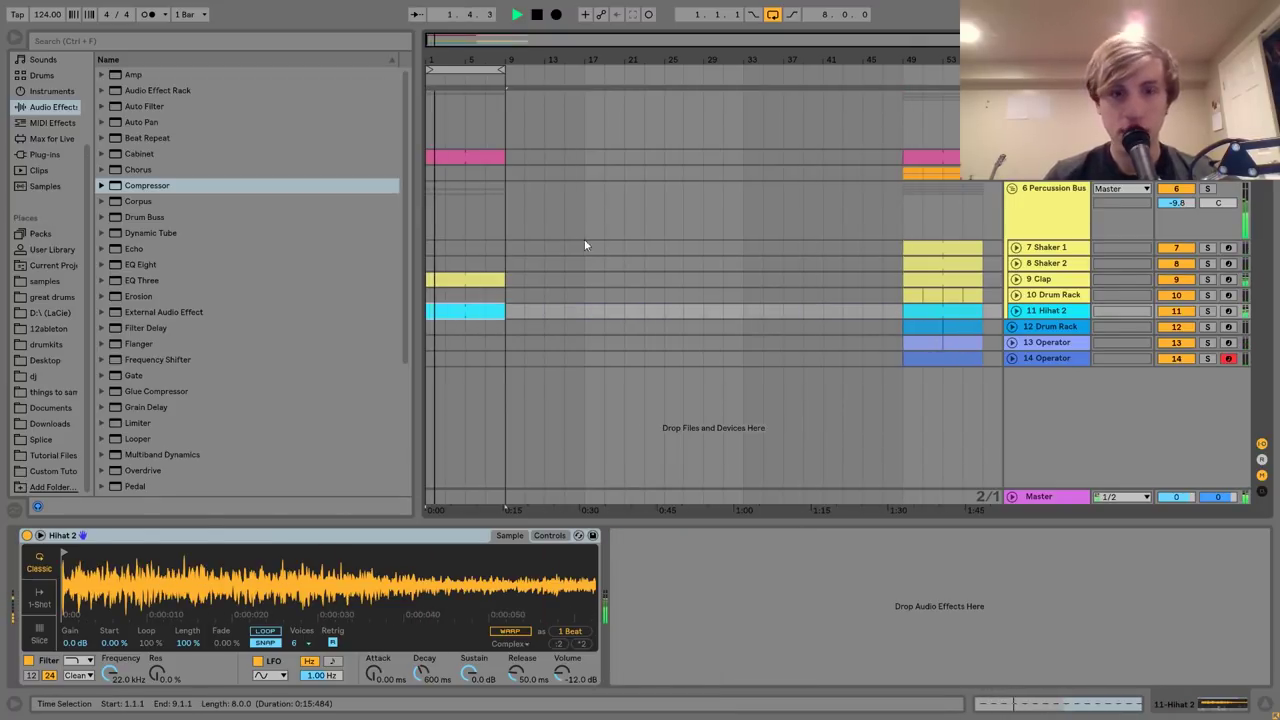
Duplicate the eight-bar section of Kick, Clap and Hihat 2 clips from bar 1 to bar 9.
left_click(450, 157)
left_click(475, 327, "shift")
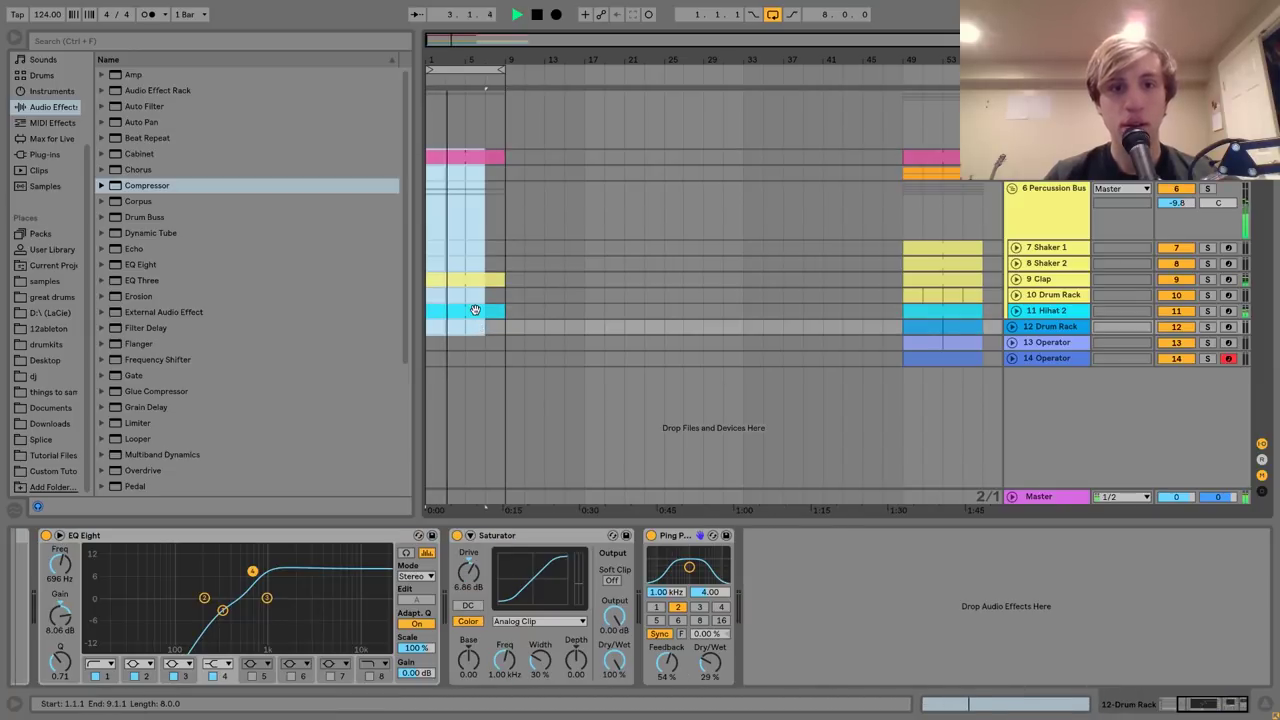
left_click(475, 310, "shift")
key("ctrl+d")
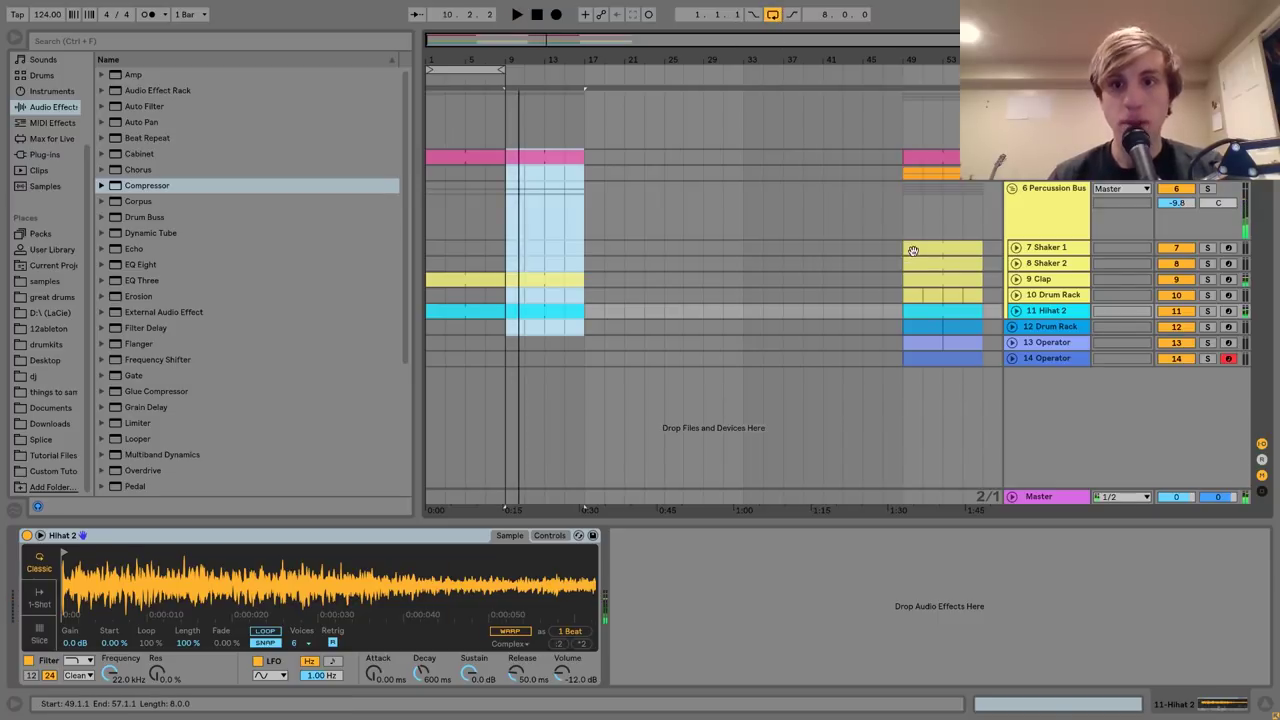
Copy the Shaker 1 and Shaker 2 clips from bar 49 to bar 9 and listen to the section.
left_click(953, 257)
left_click_drag(955, 249, 553, 251)
key("space")
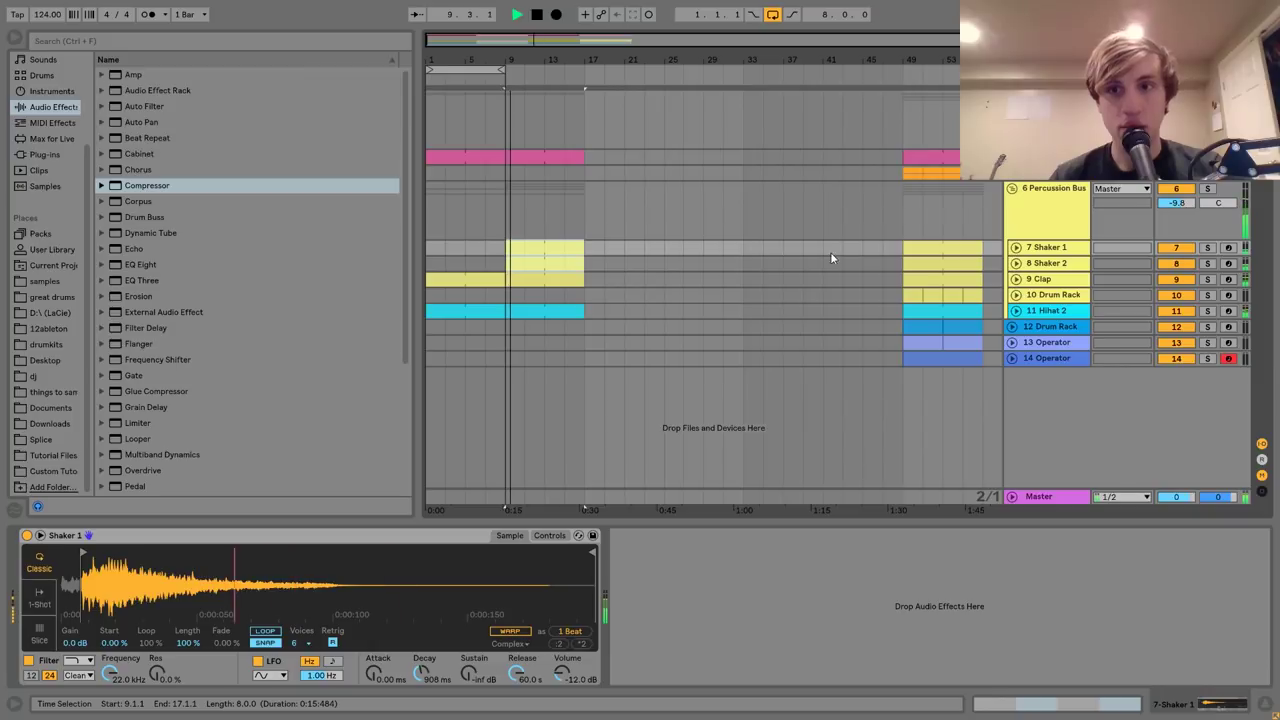
left_click(433, 247)
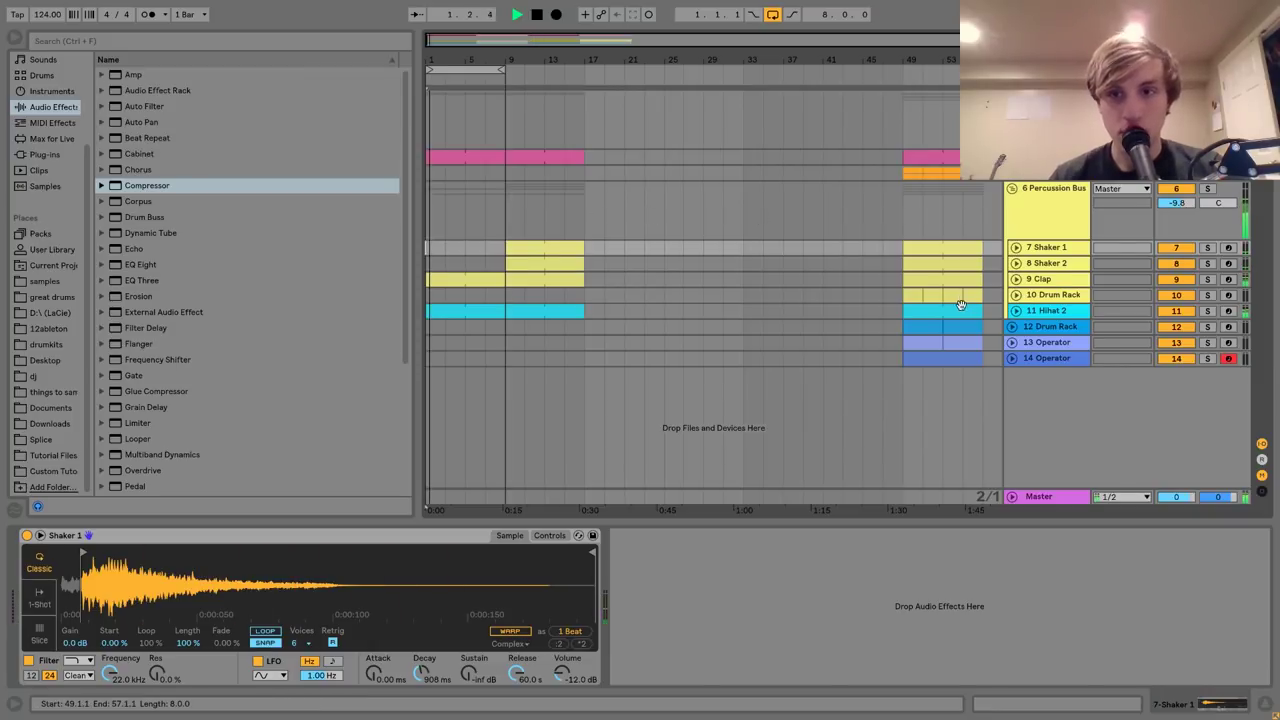
left_click(551, 249)
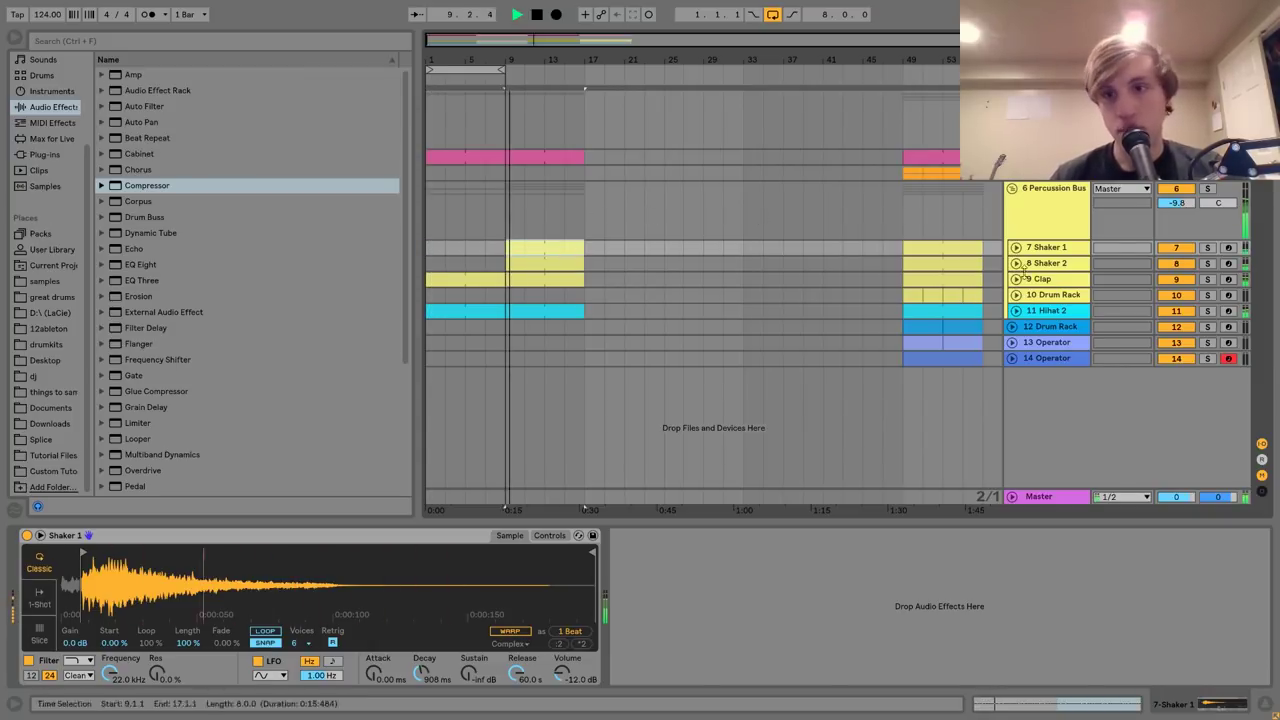
left_click(911, 296)
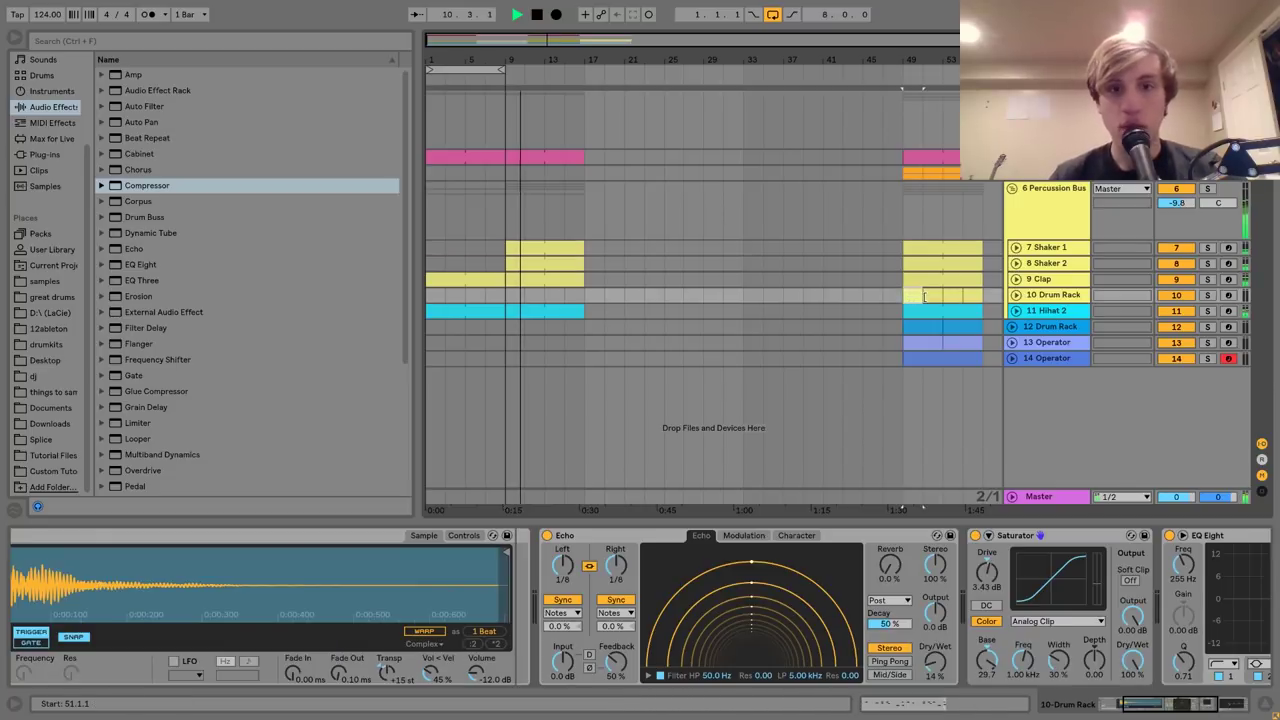
key("space")
Duplicate the Kick through Hihat 2 clips of bars 9 to 17 to the following eight bars.
left_click(544, 158)
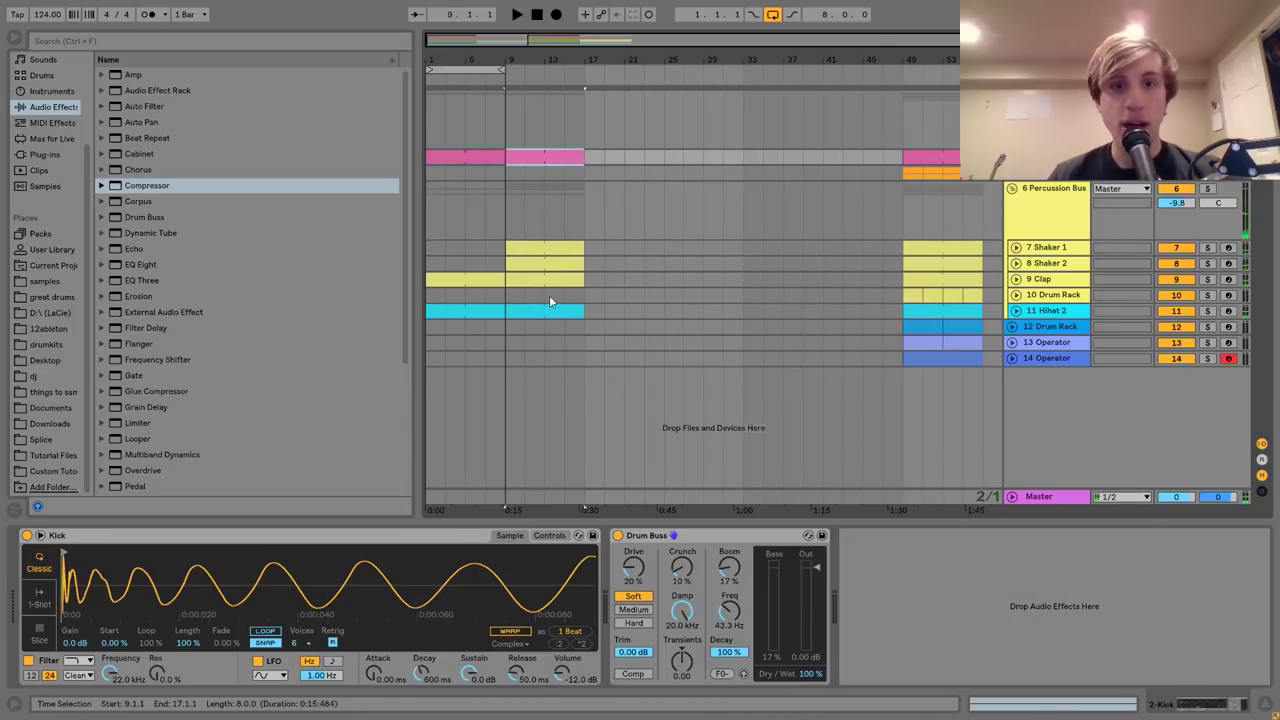
left_click(551, 311, "shift")
key("ctrl+d")
Copy the track 10 Drum Rack clips from bar 49 to bar 17.
left_click(908, 294)
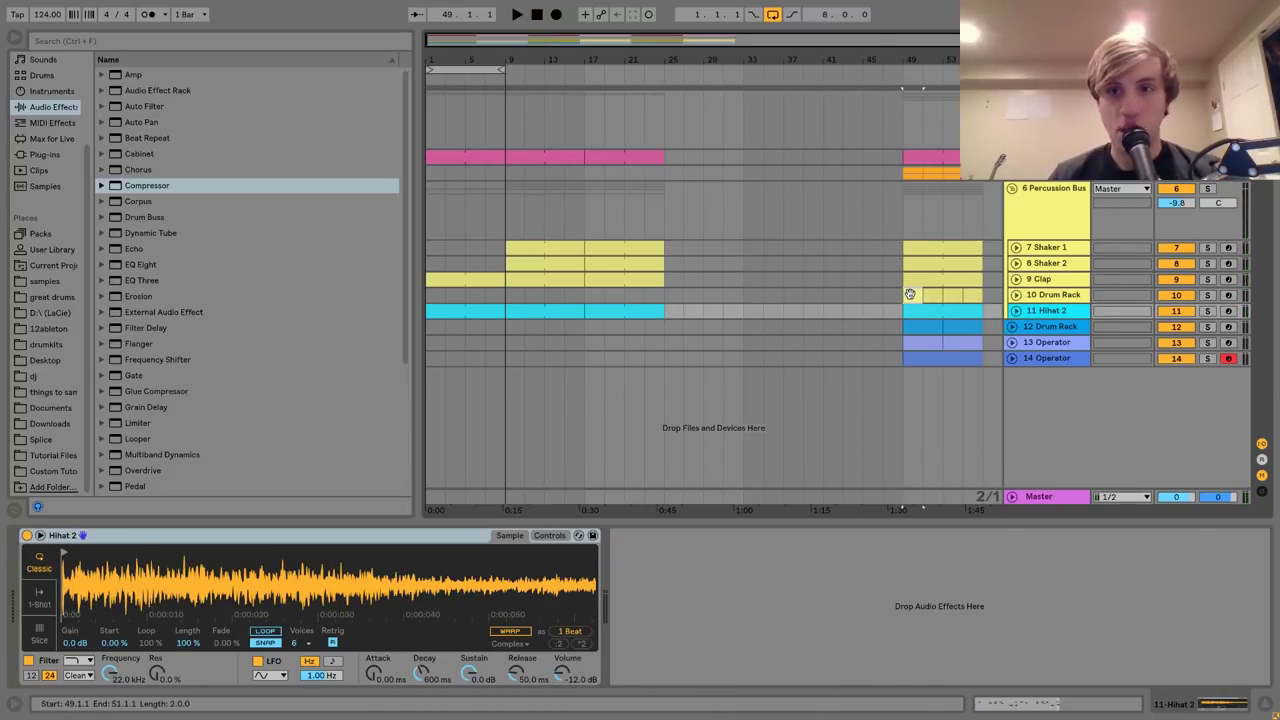
left_click(970, 296)
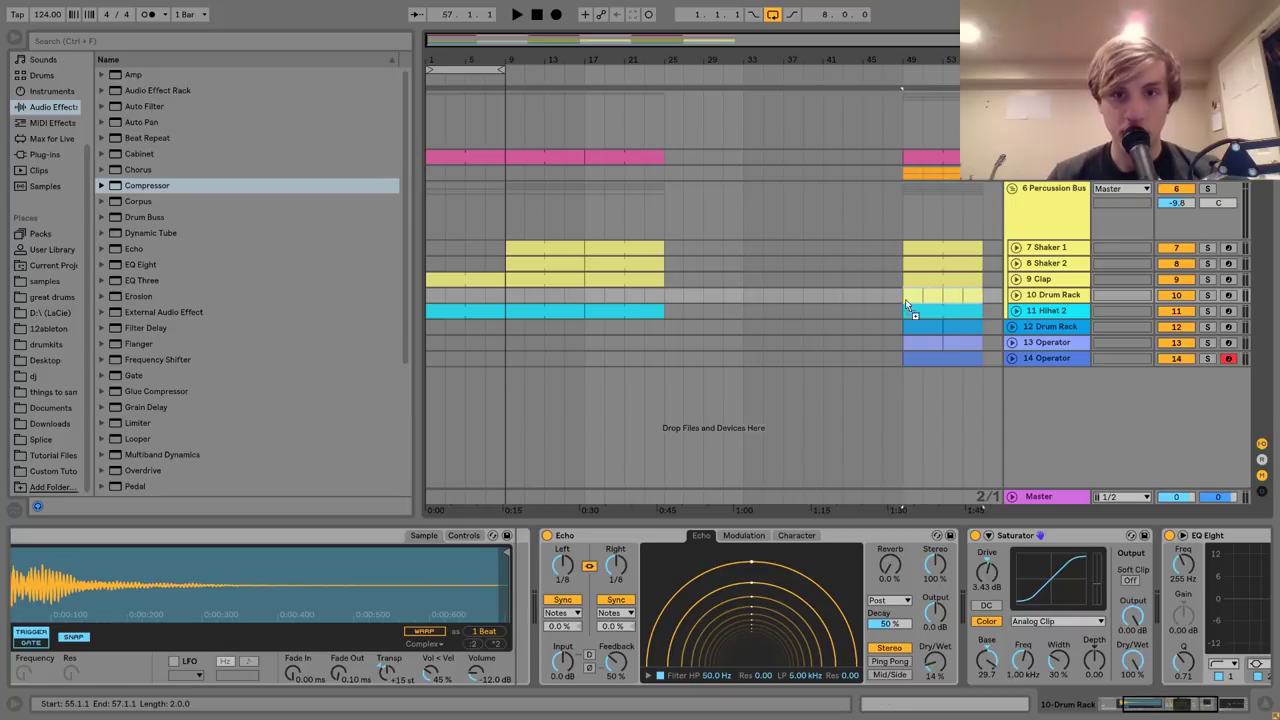
left_click_drag(584, 311, 659, 305)
Copy the track 12 Drum Rack clips from bar 49 so they fill bars 1 to 25.
left_click(967, 331)
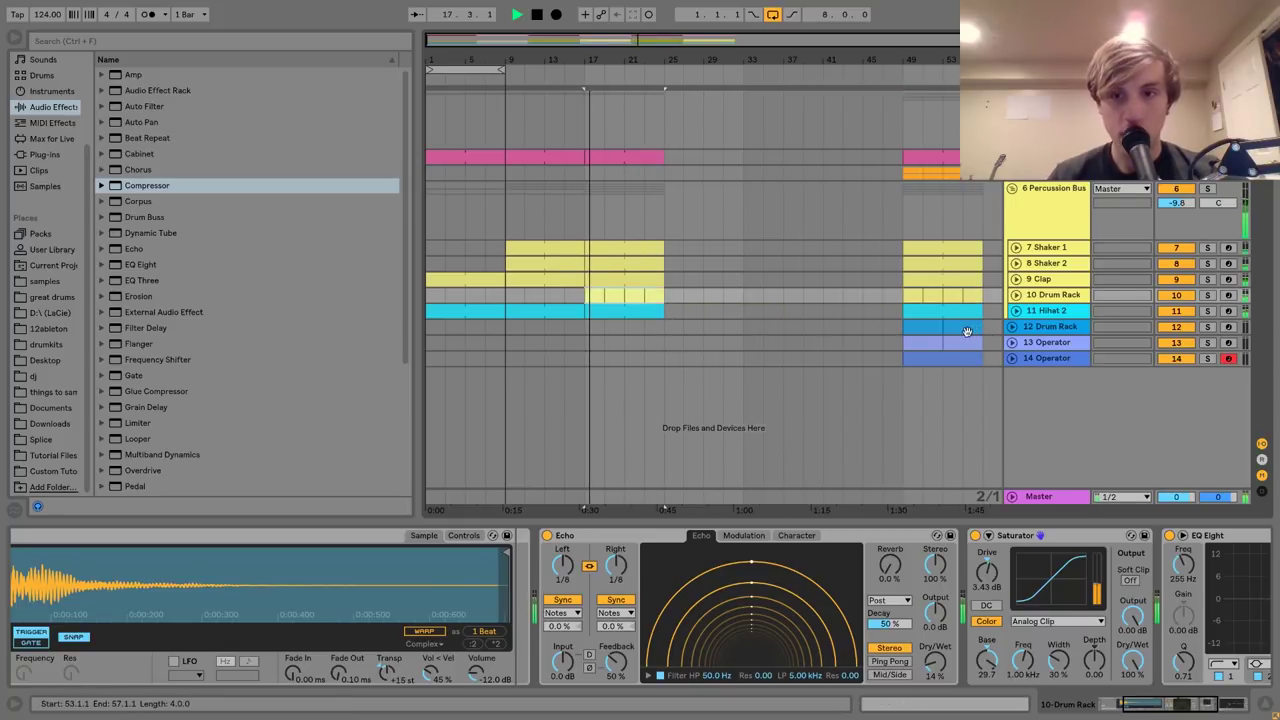
left_click(963, 329)
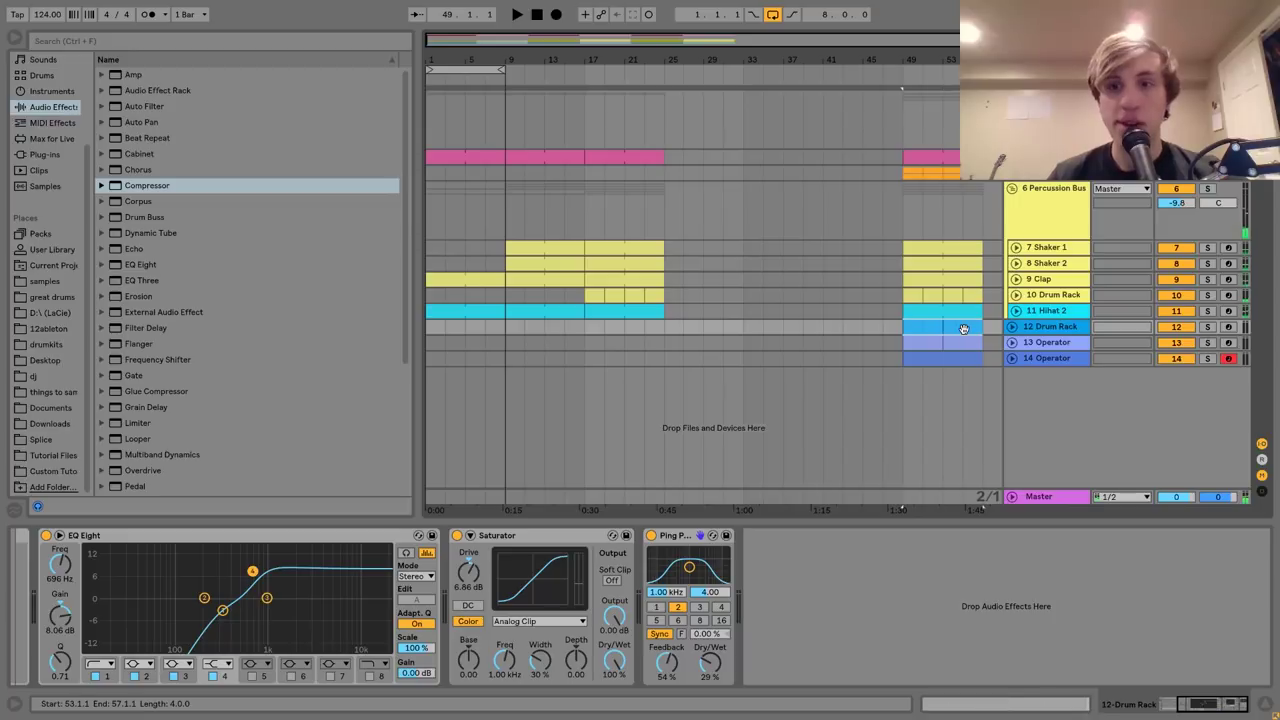
left_click_drag(952, 329, 549, 342)
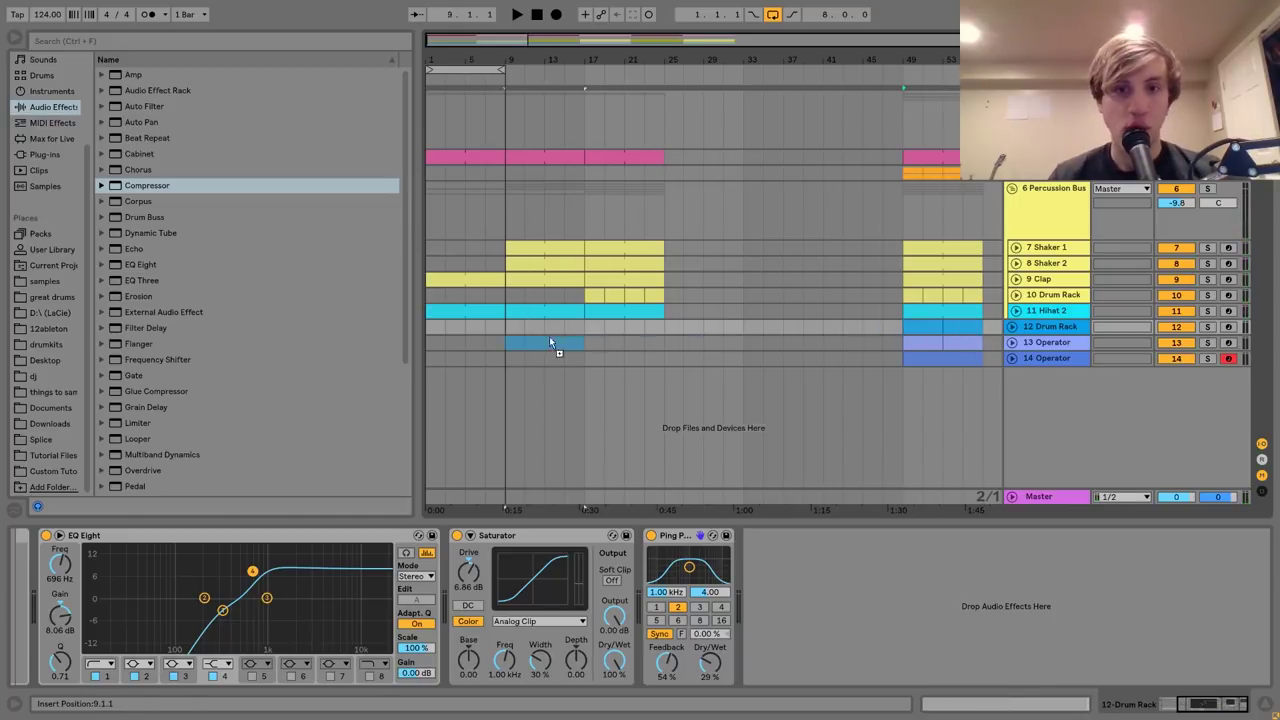
key("ctrl+d")
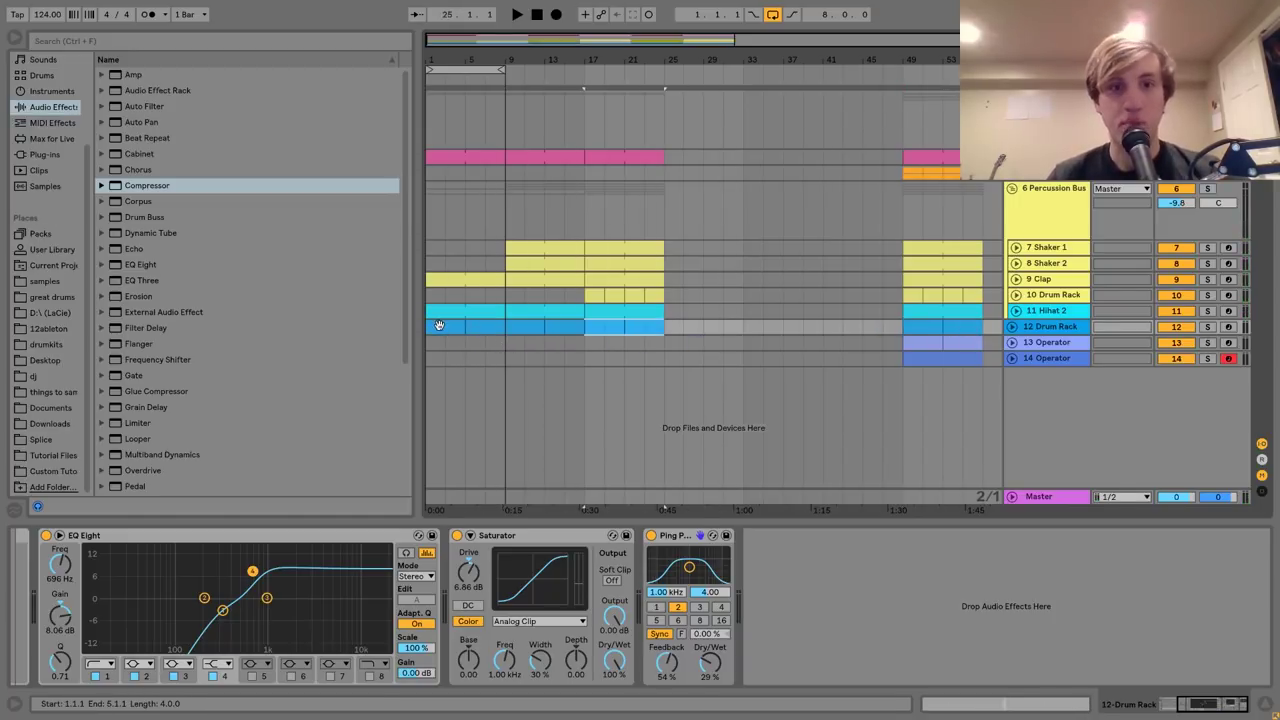
left_click(438, 326)
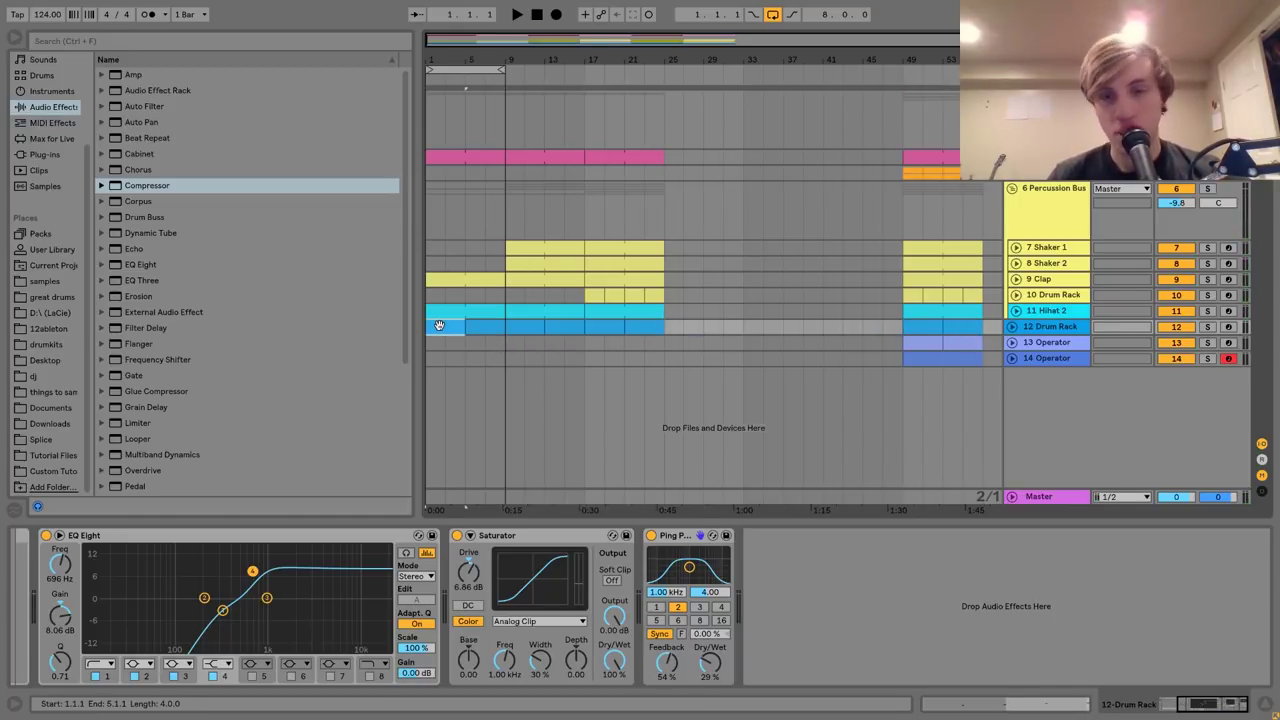
Turn off arrangement looping and, during playback, raise the track 12 Drum Rack volume to -12.3 dB.
left_click(773, 16)
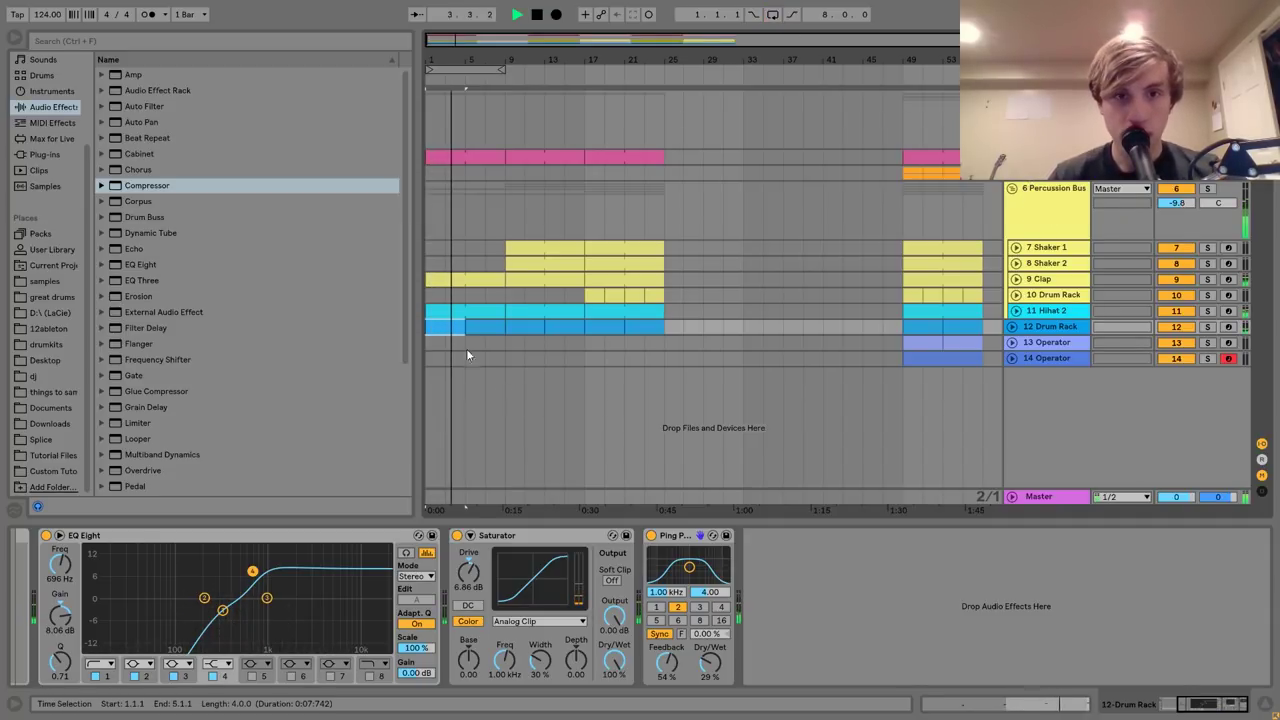
left_click(1013, 327)
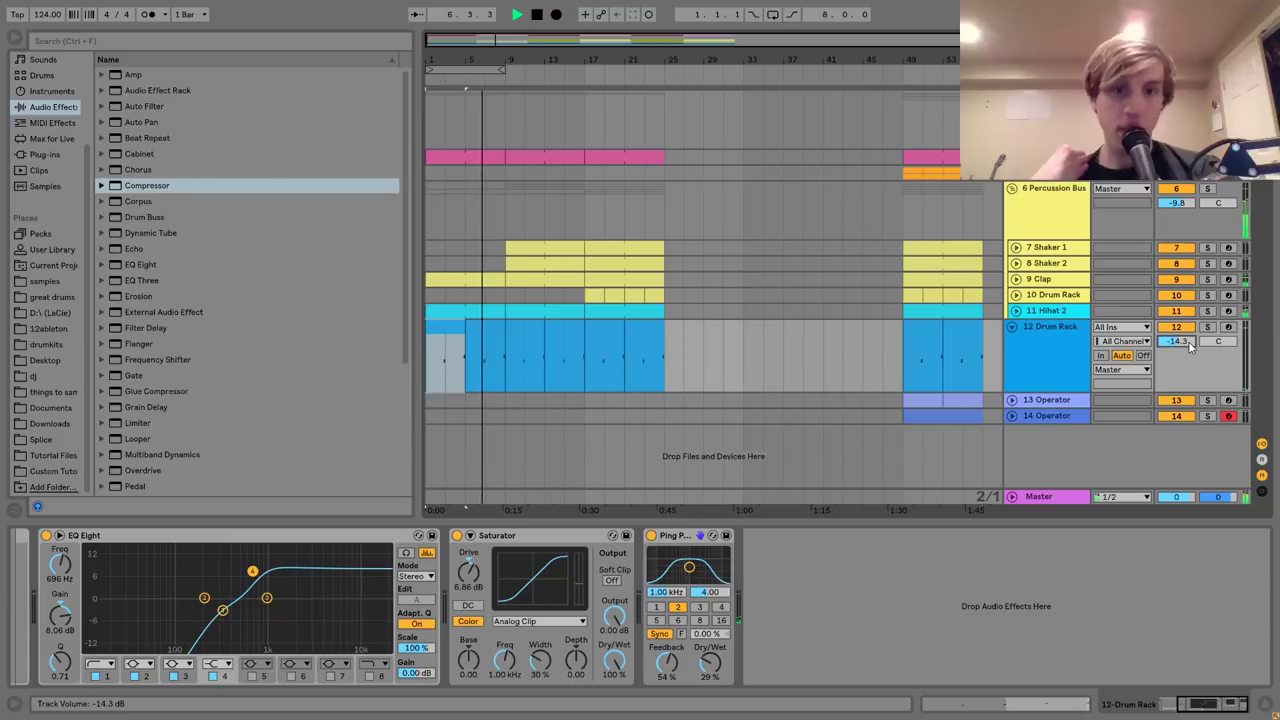
left_click_drag(1190, 346, 1190, 341)
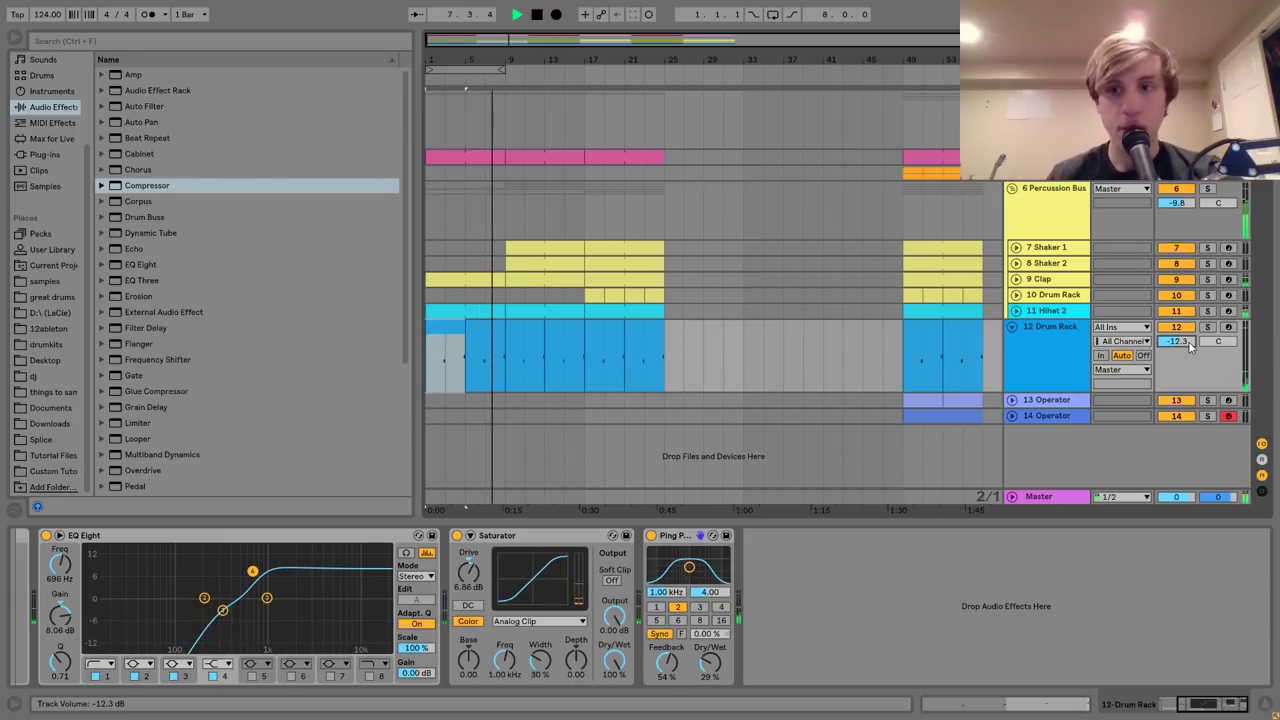
left_click(1013, 327)
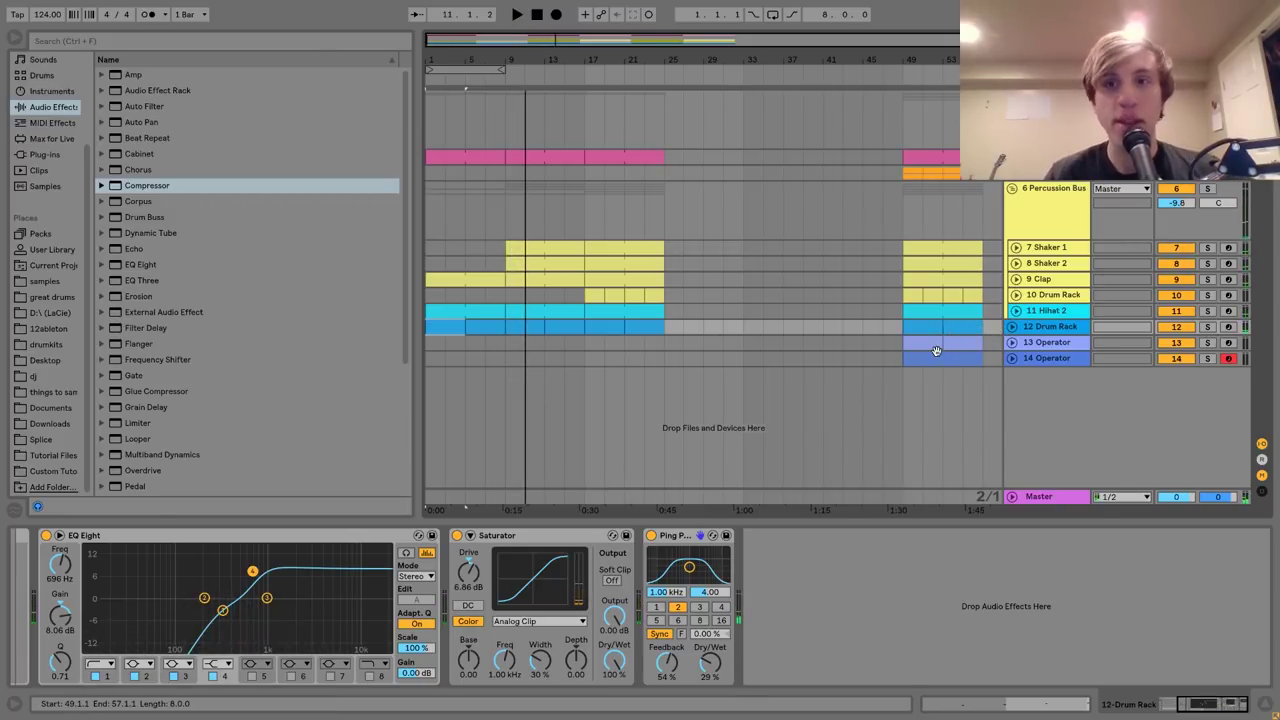
Copy the eight-bar track 4 Operator clips from bar 49 to bar 9 and open the copy's notes.
scroll(990, 192, "up", 5)
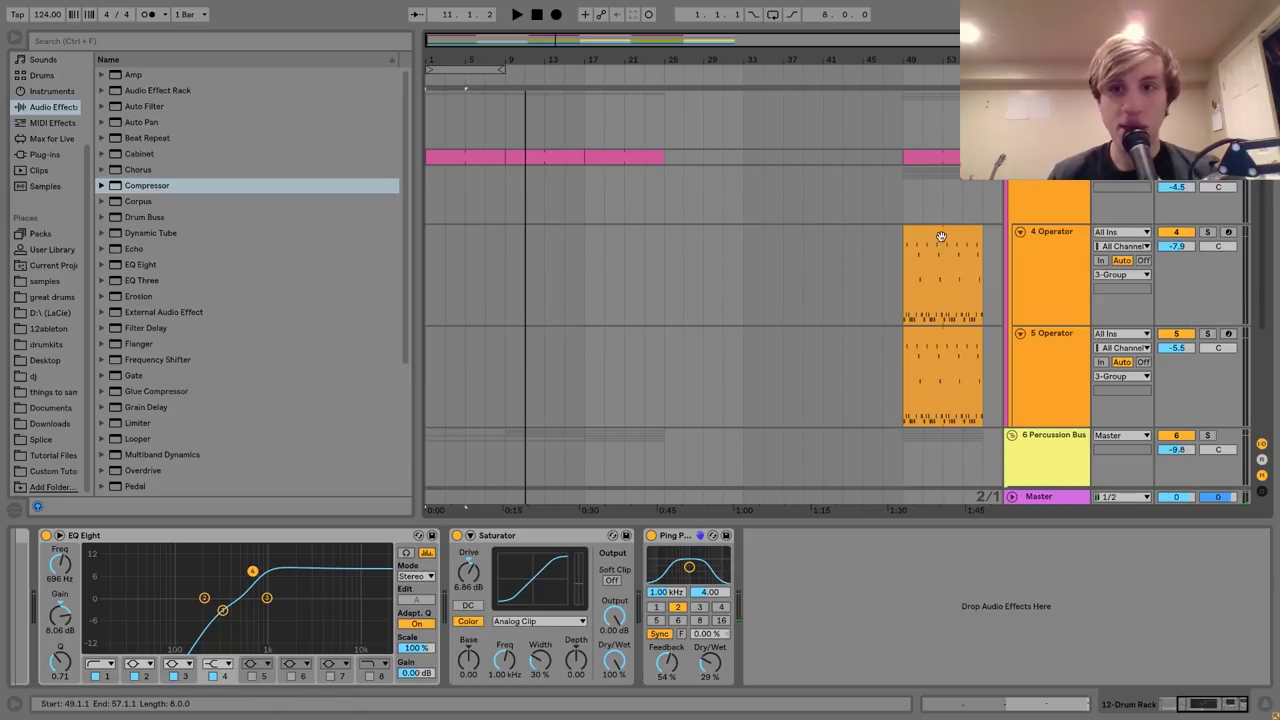
left_click_drag(941, 236, 548, 258)
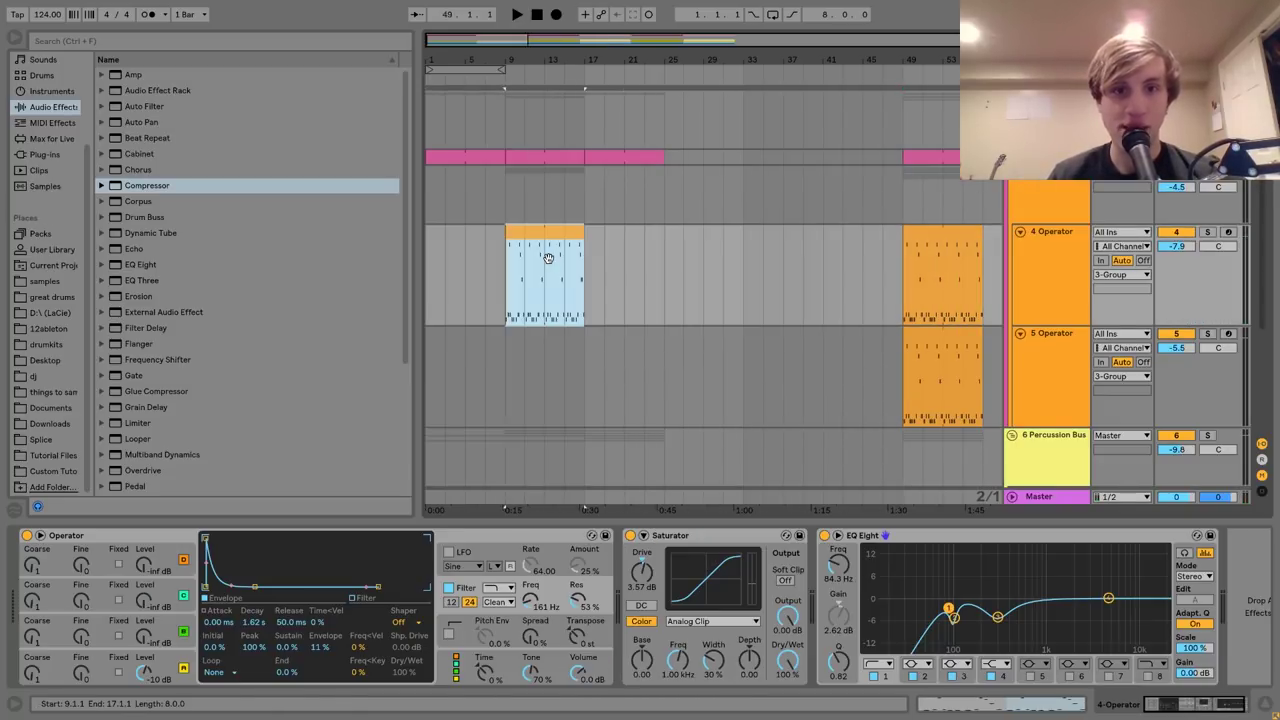
double_click(548, 258)
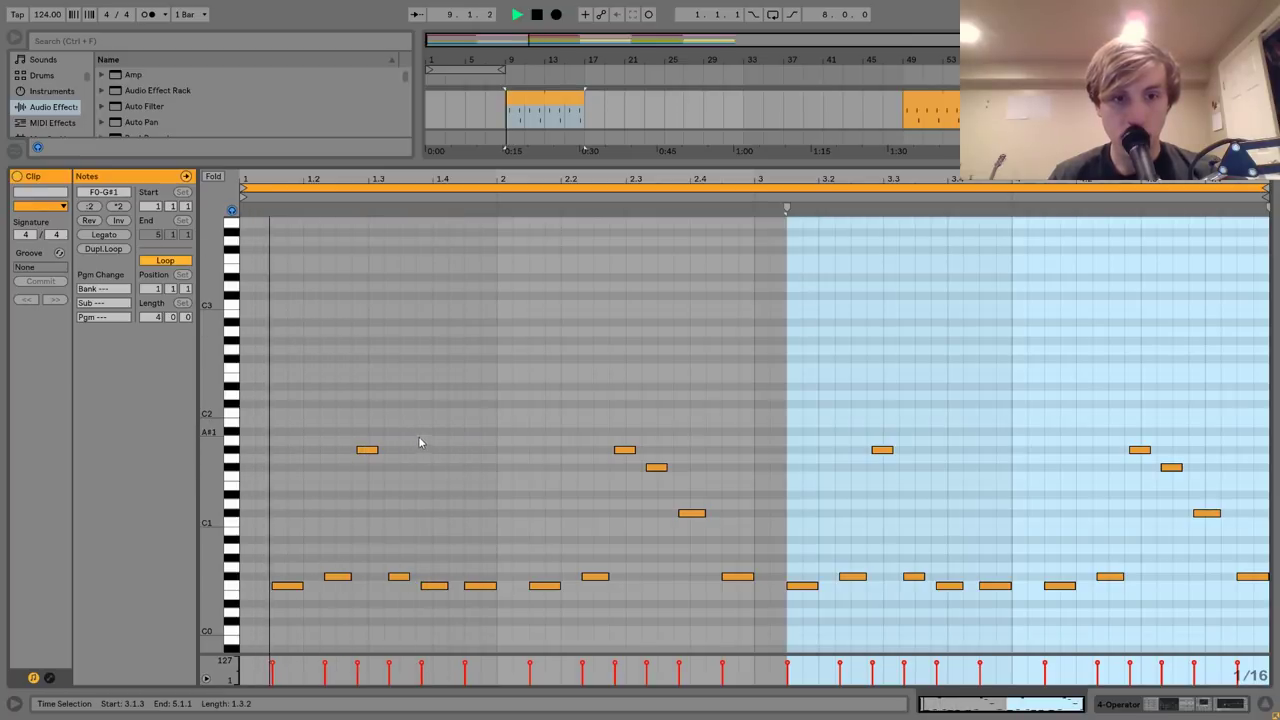
Delete the bass notes from 1.4.3 to the end of bar 2 in the copied clip and play it.
left_click_drag(459, 434, 589, 525)
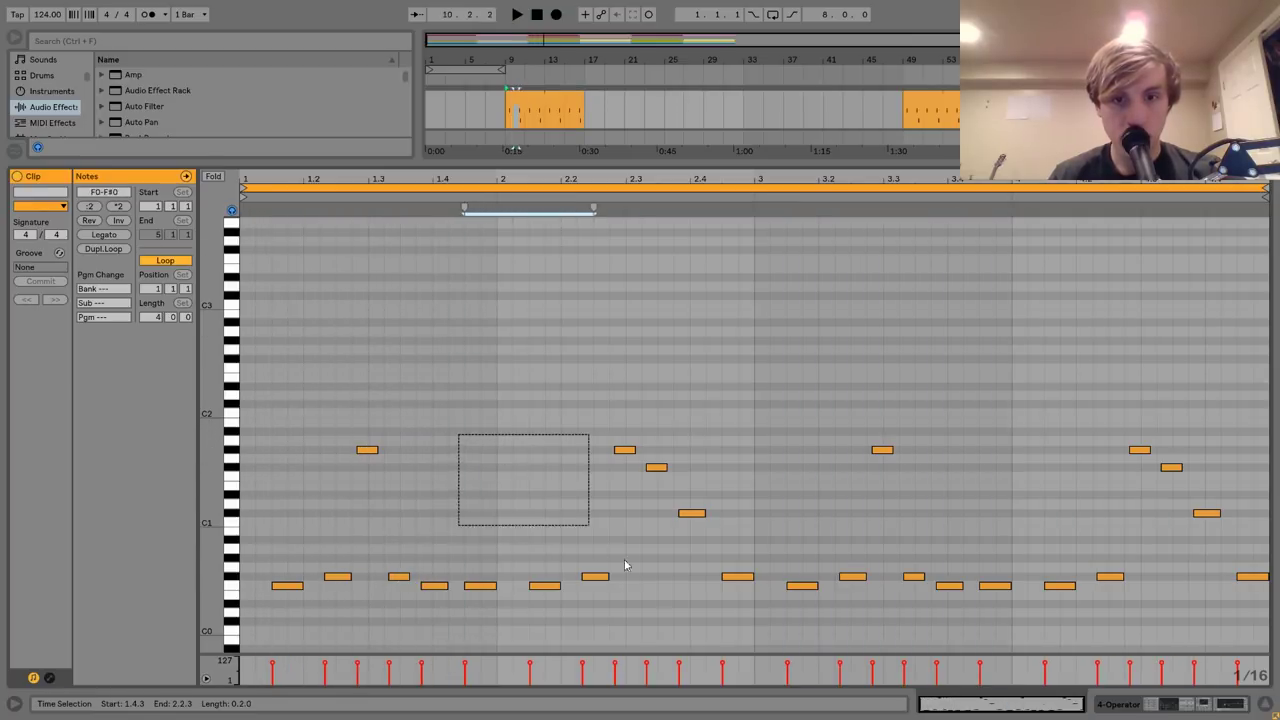
left_click_drag(625, 565, 742, 627)
key("Delete")
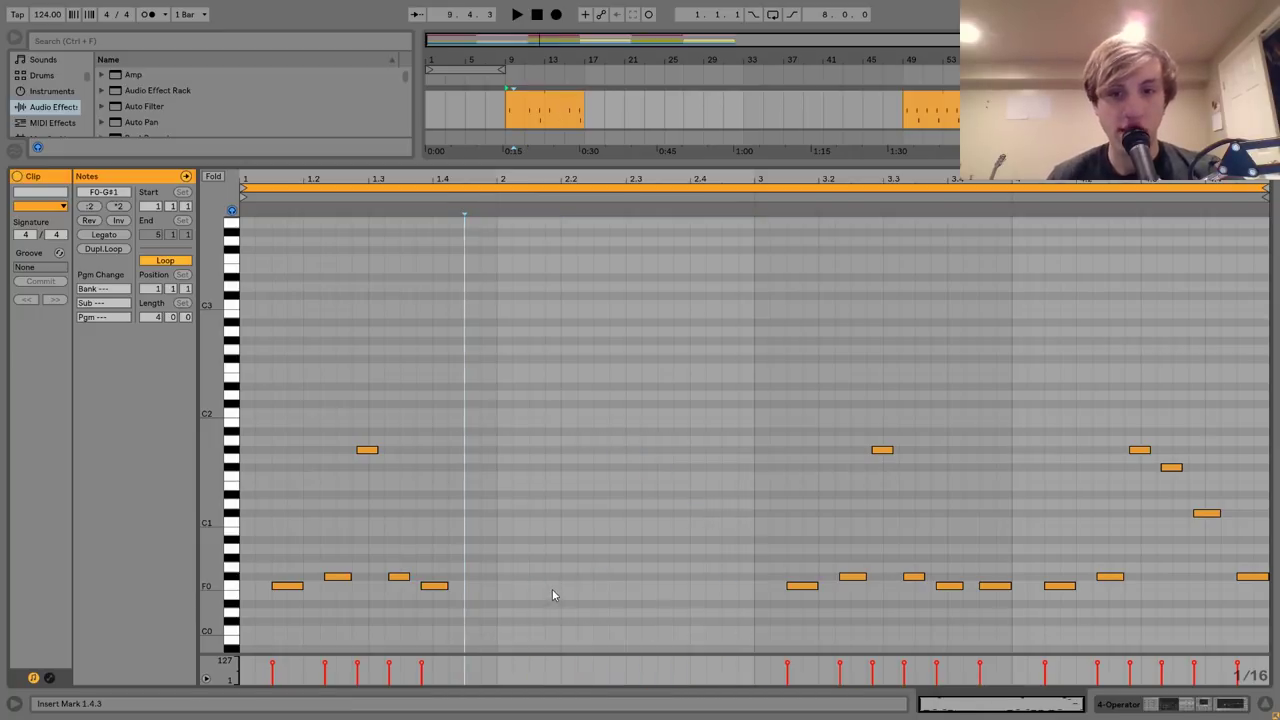
key("space")
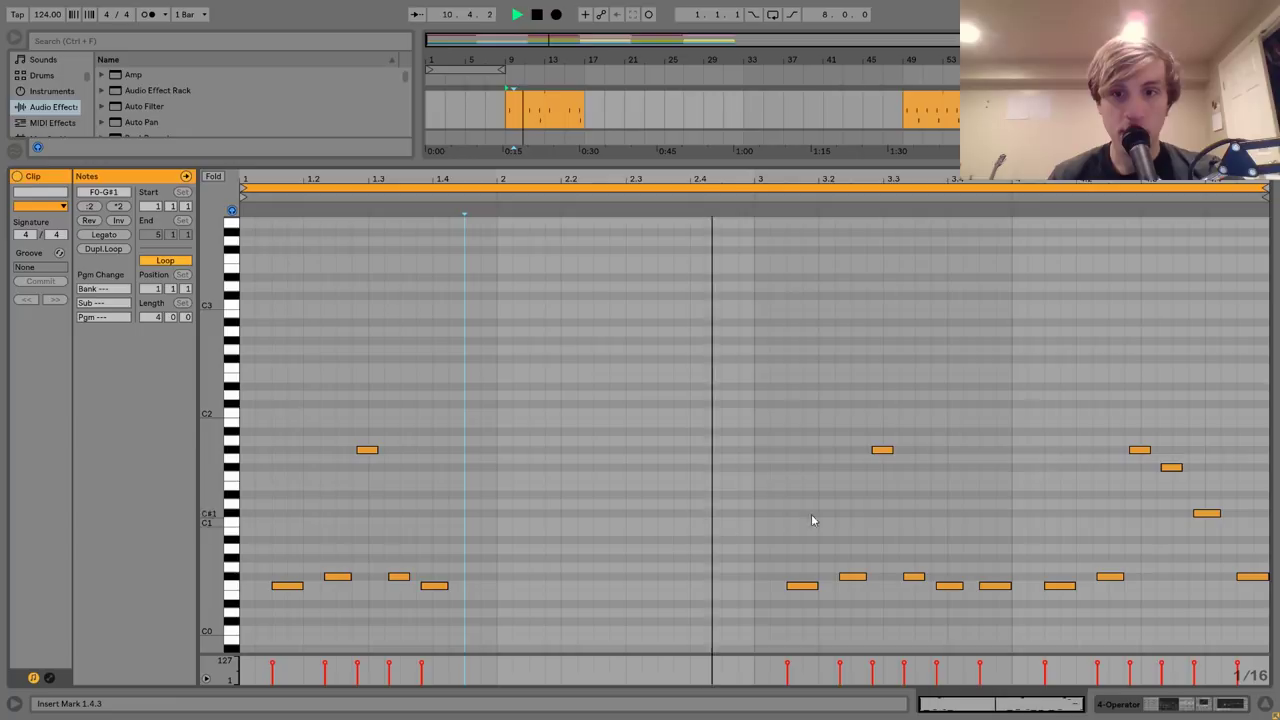
Stop playback and delete the bass notes from 3.1.3 to 4.2.4 in the copied Operator clip.
key("space")
left_click_drag(817, 375, 1104, 655)
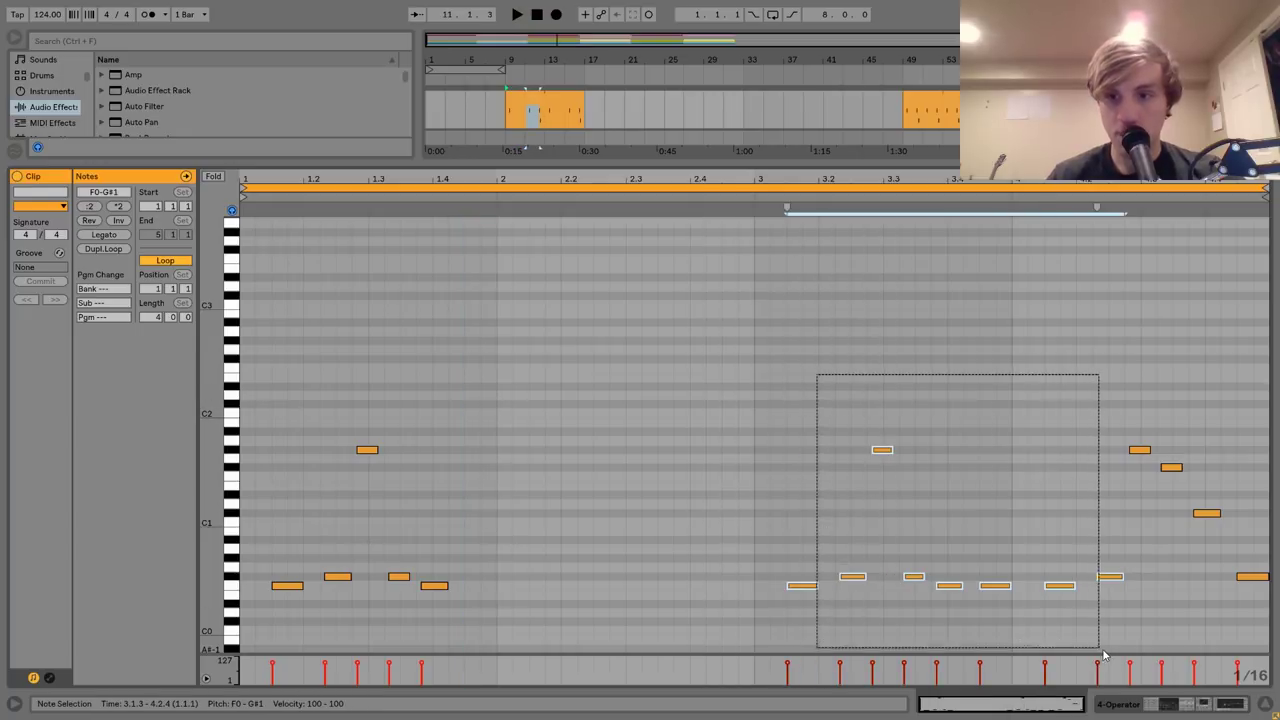
key("Delete")
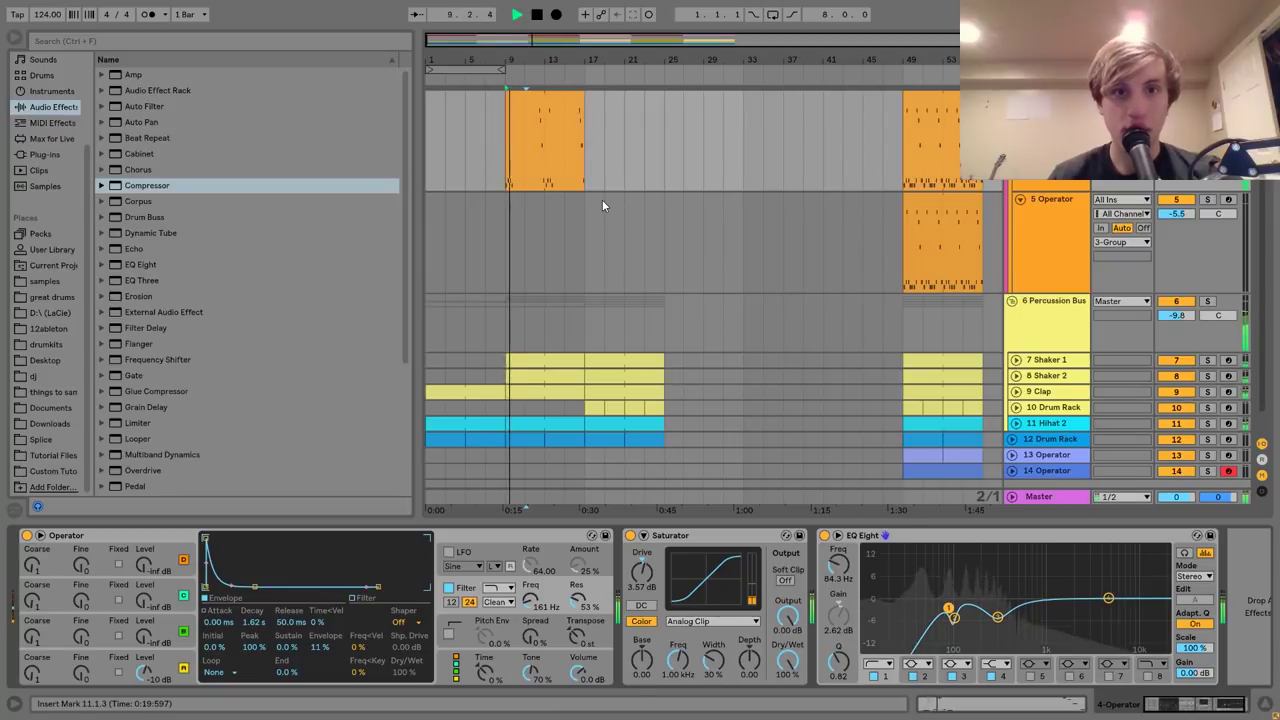
Copy the eight-bar track 4 and 5 Operator clips from bar 49 to bar 17 and fold both tracks.
scroll(602, 205, "up", 3)
left_click(562, 233)
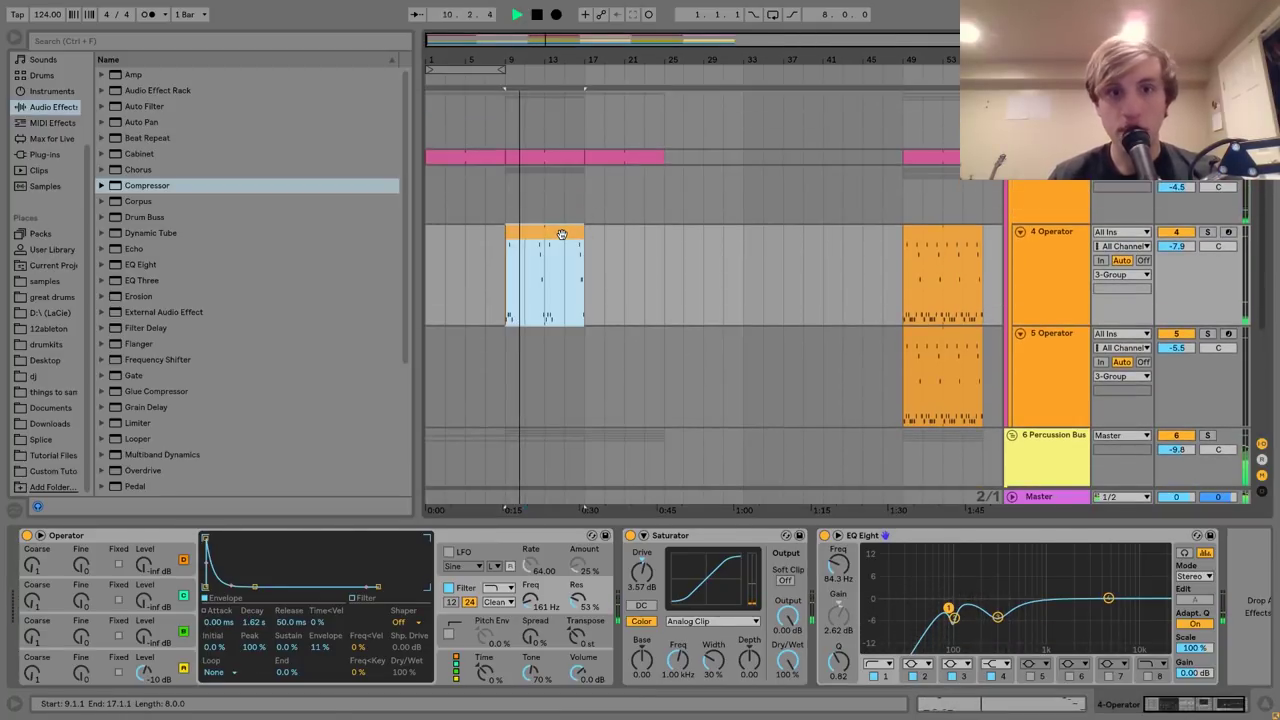
left_click(1020, 334)
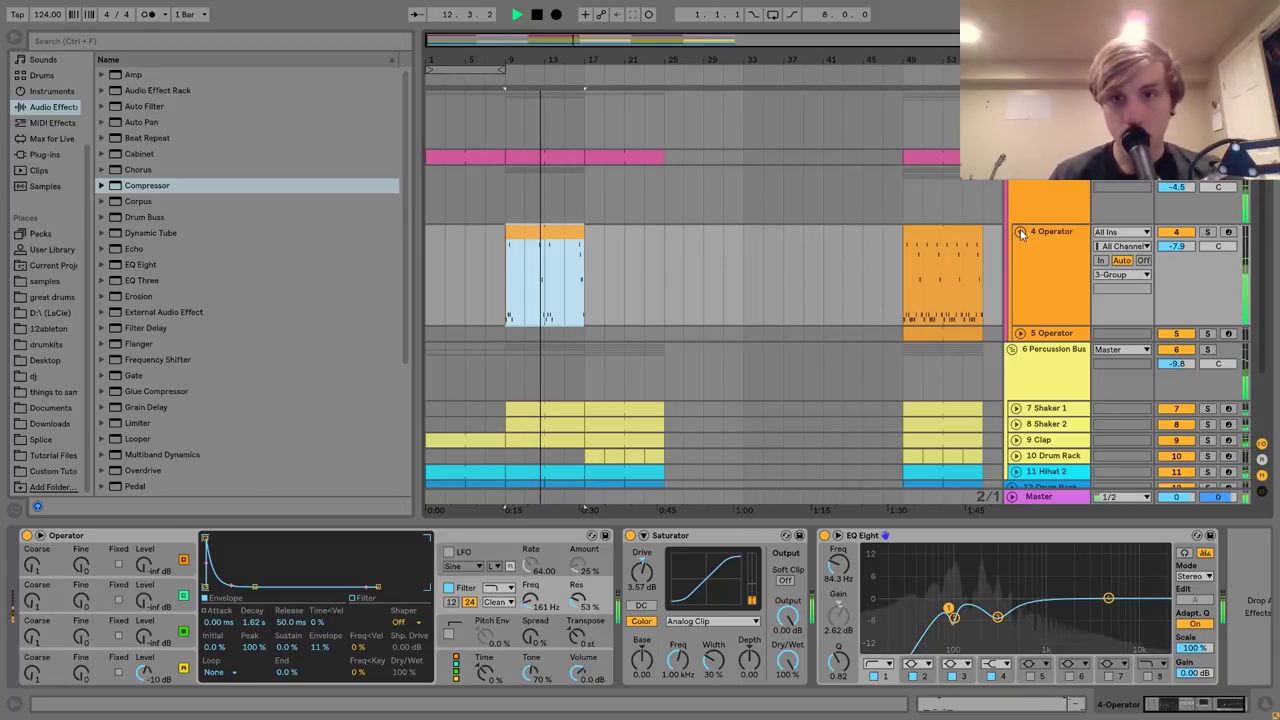
left_click(938, 235)
left_click(930, 333, "shift")
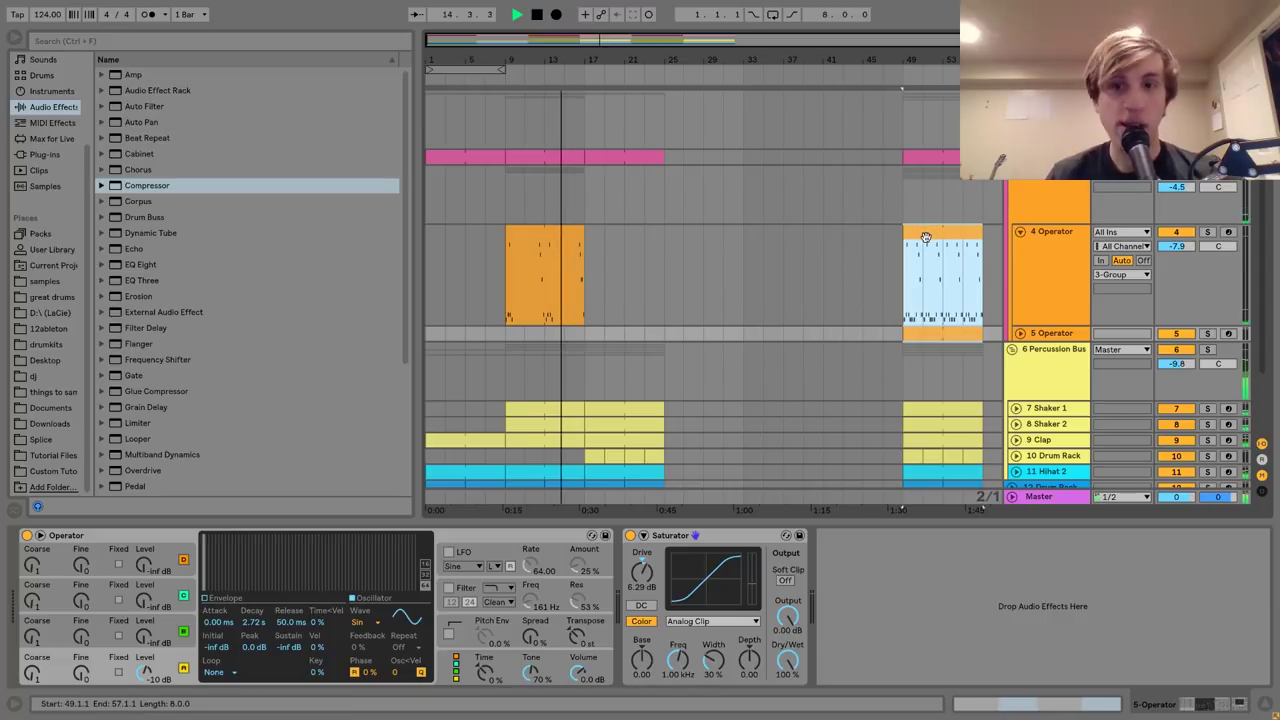
left_click_drag(914, 234, 613, 233)
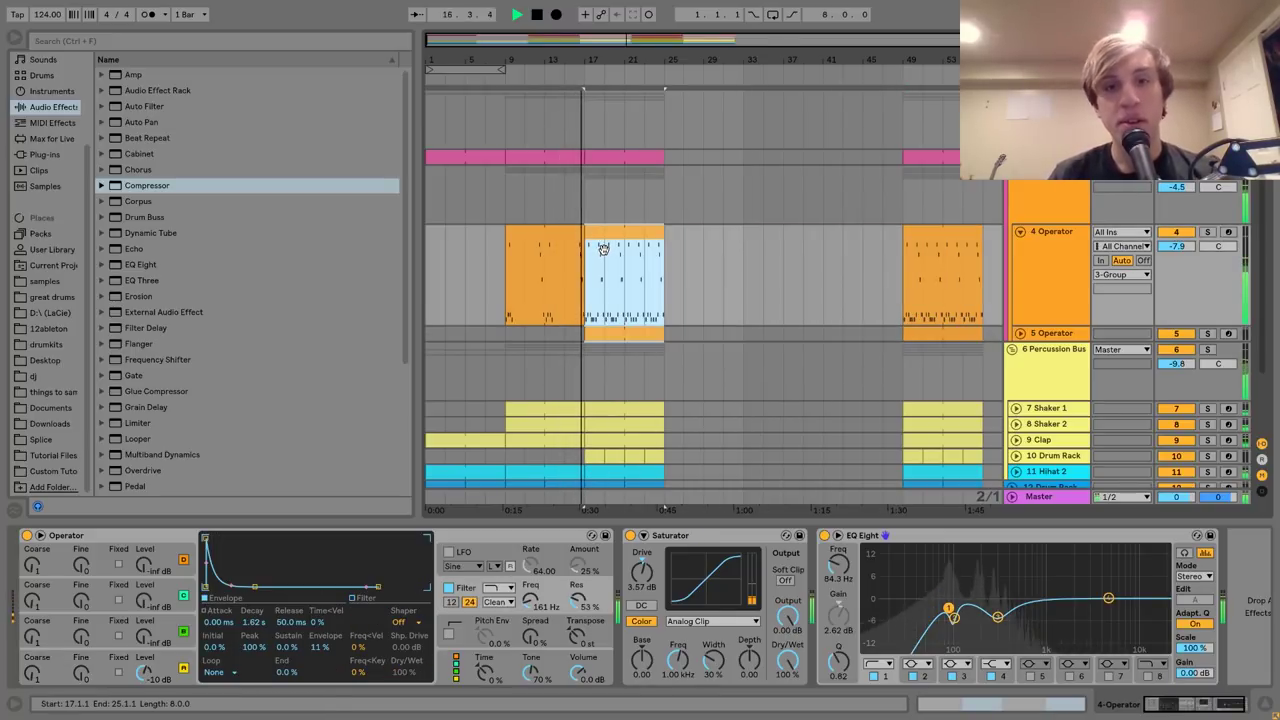
left_click(1020, 230)
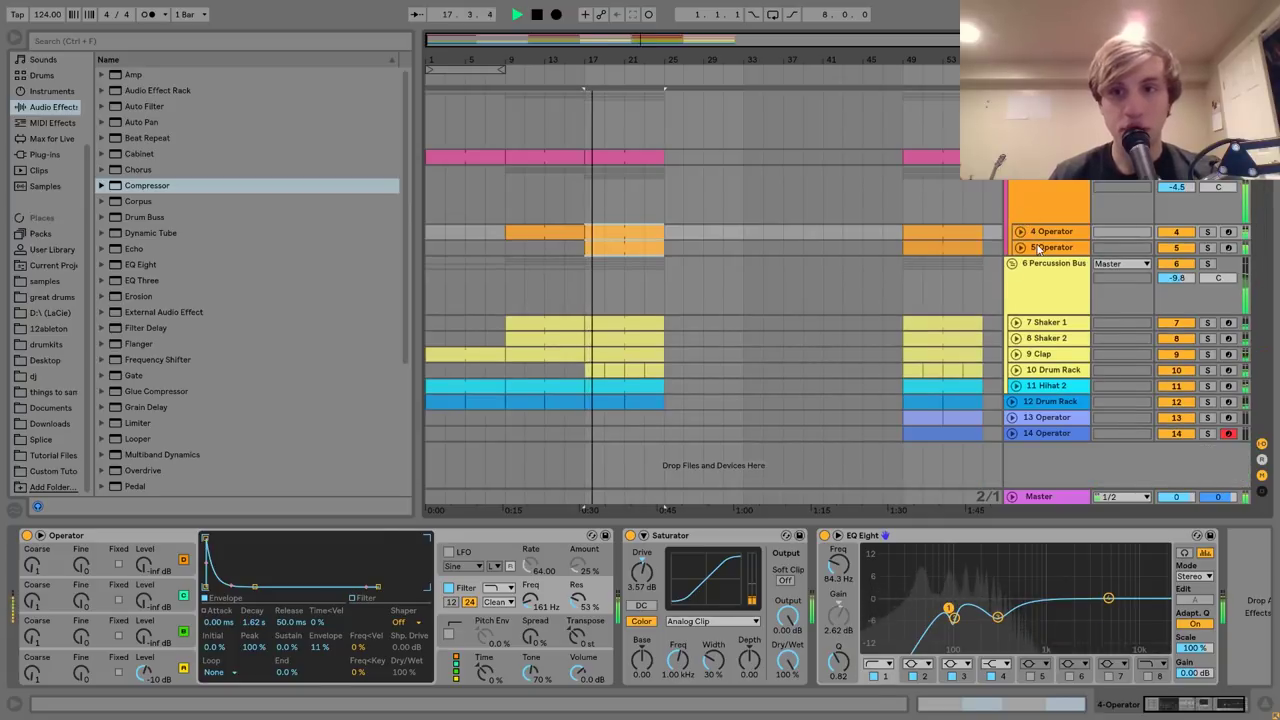
left_click(1039, 248)
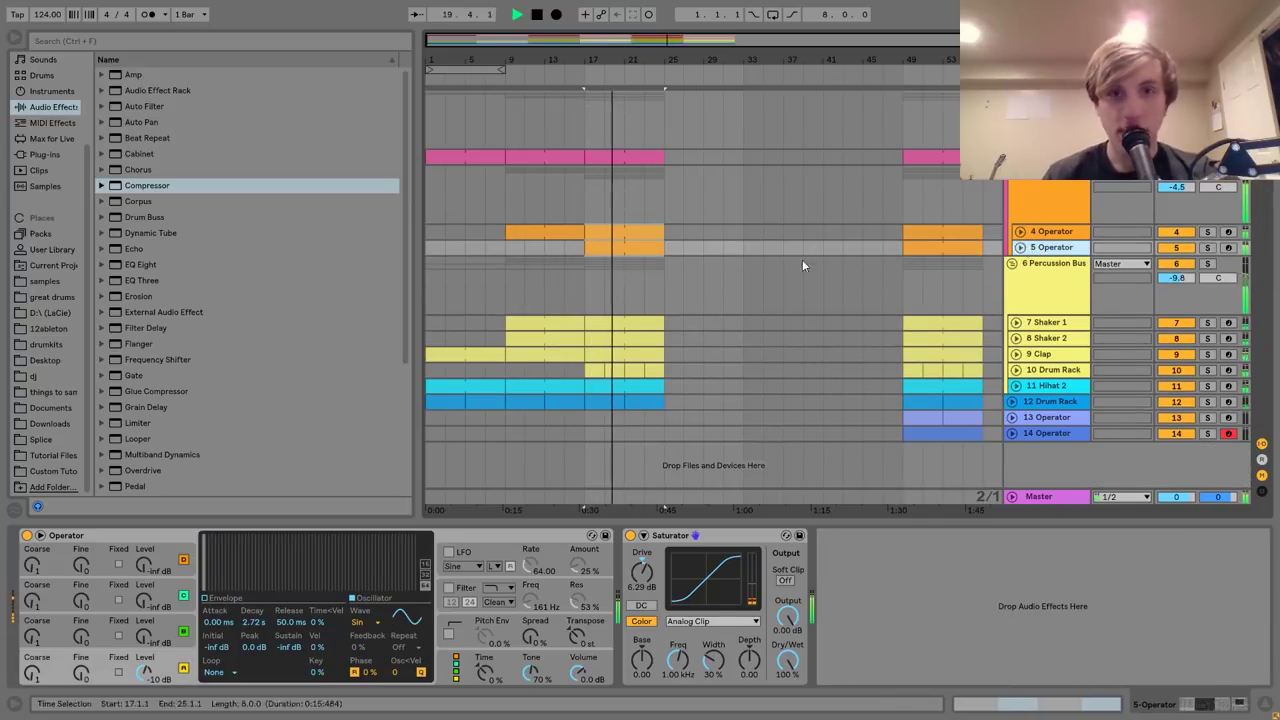
Move the thinned track 4 Operator clips from bar 9 to bar 1 and copy the full bassline from bar 17 to bar 9.
left_click(552, 234)
left_click_drag(559, 233, 457, 228)
key("space")
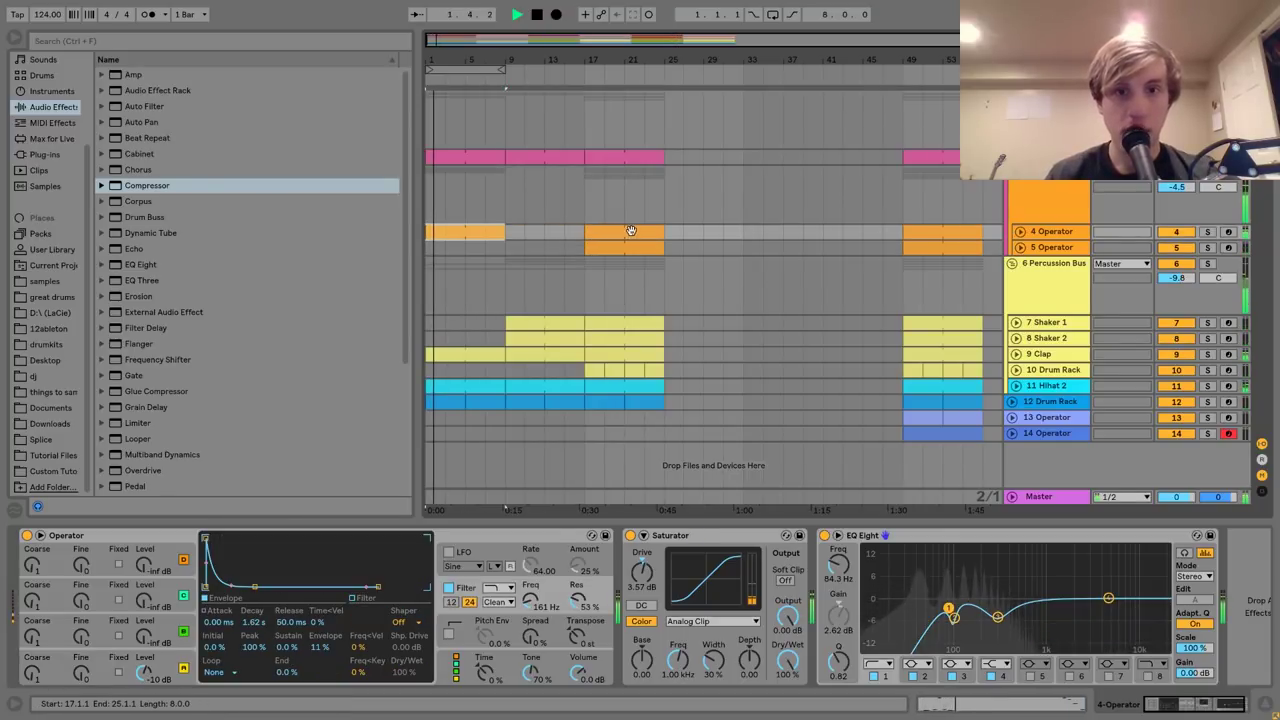
left_click_drag(612, 231, 552, 232)
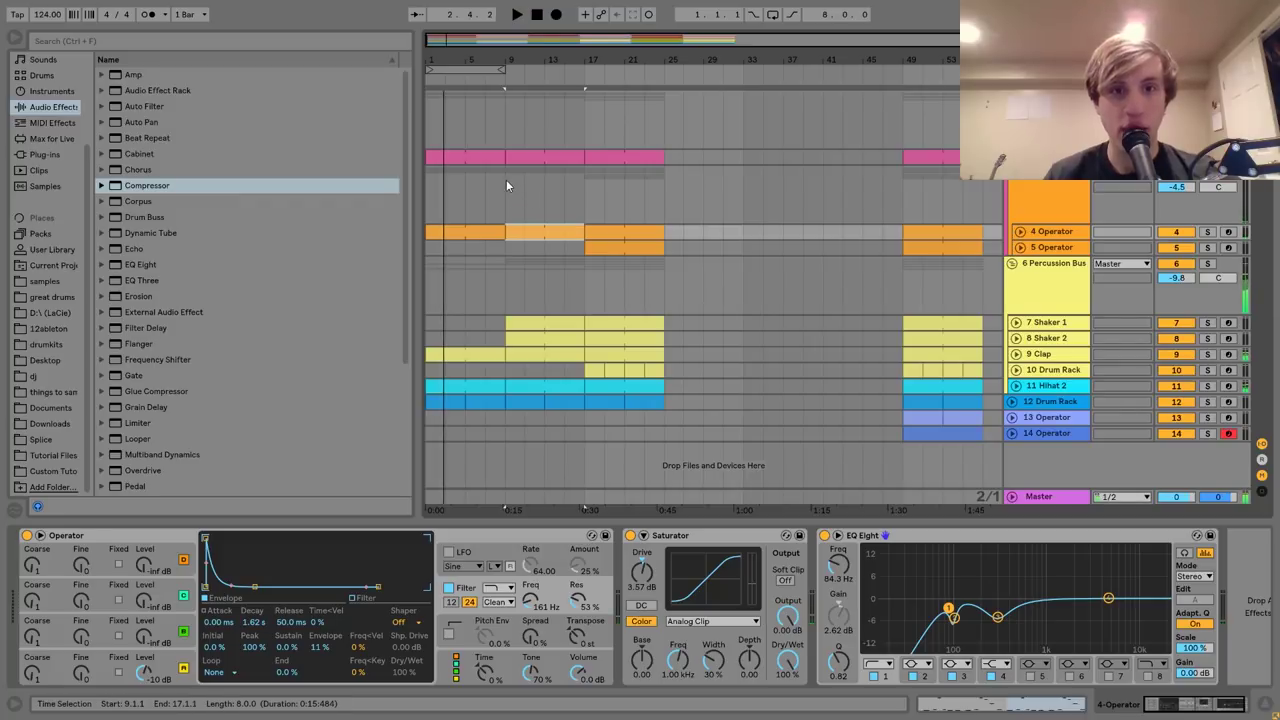
Add an EQ Eight to the track 3 bass group and set its first band to low shelf.
left_click(506, 179)
double_click(136, 264)
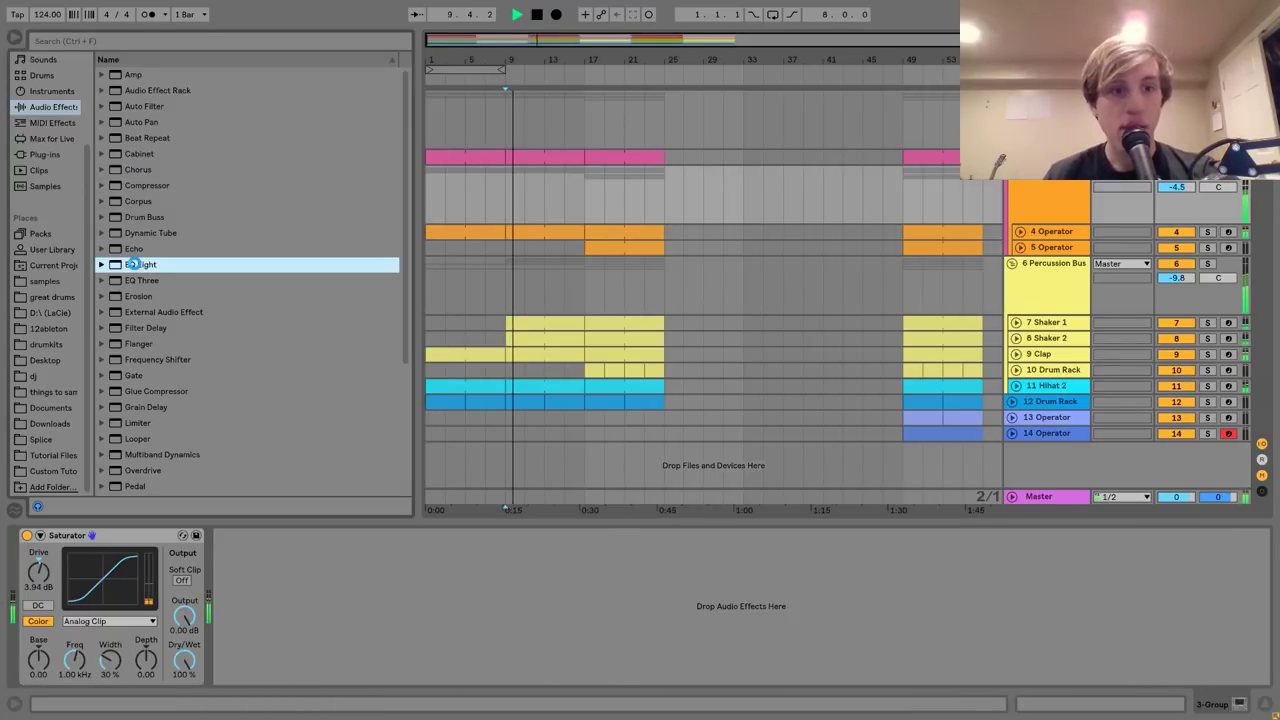
left_click(272, 664)
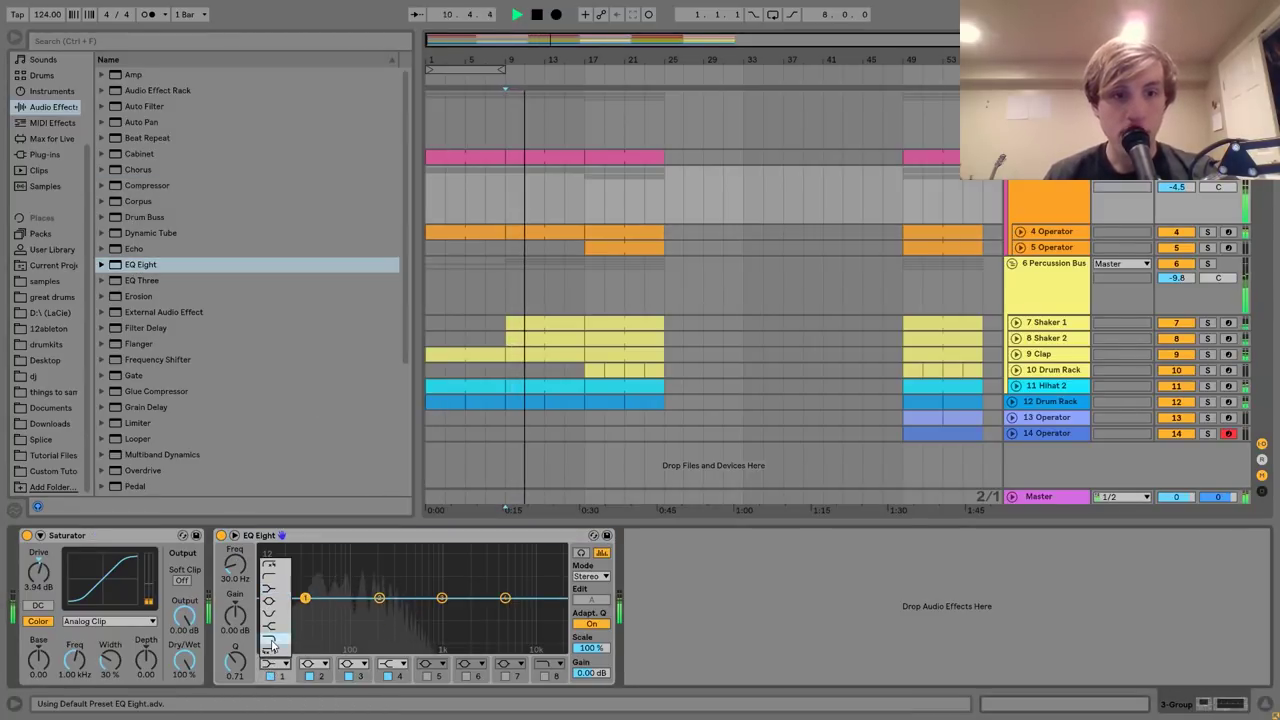
left_click(275, 589)
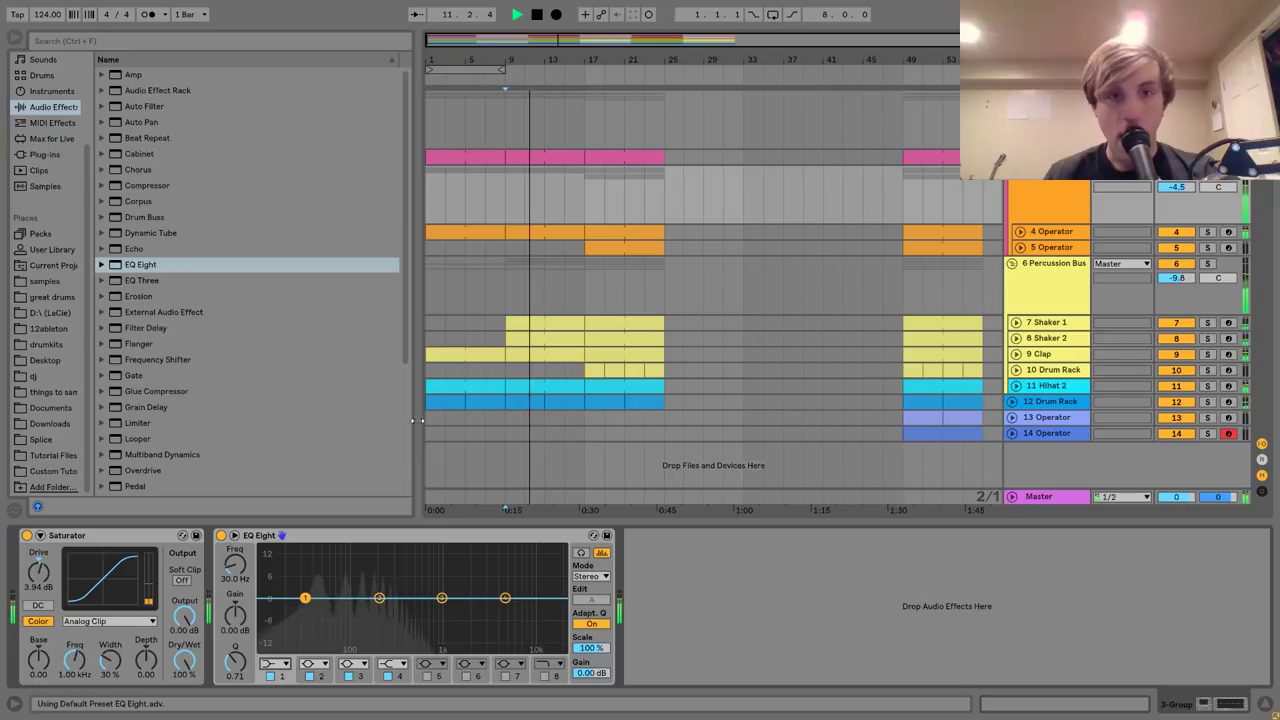
Play the arrangement from bar 17 and fold the track 3 bass group.
left_click(612, 248)
key("space")
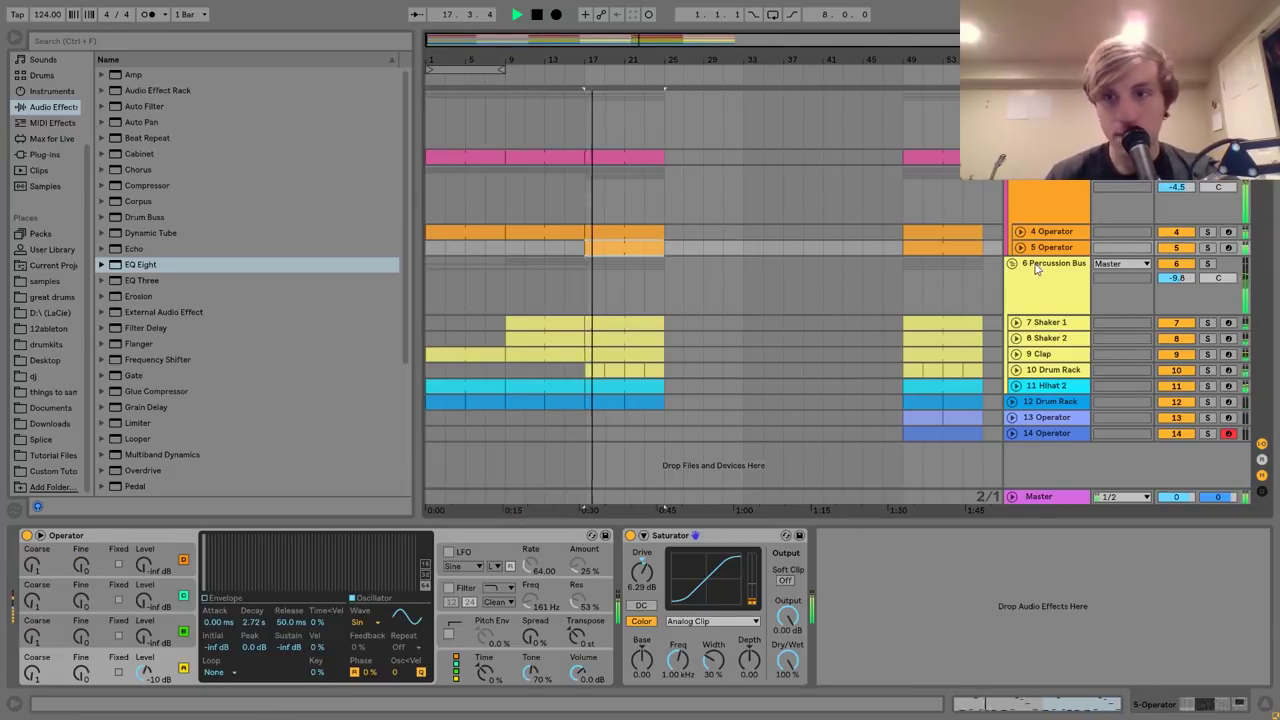
left_click(1016, 185)
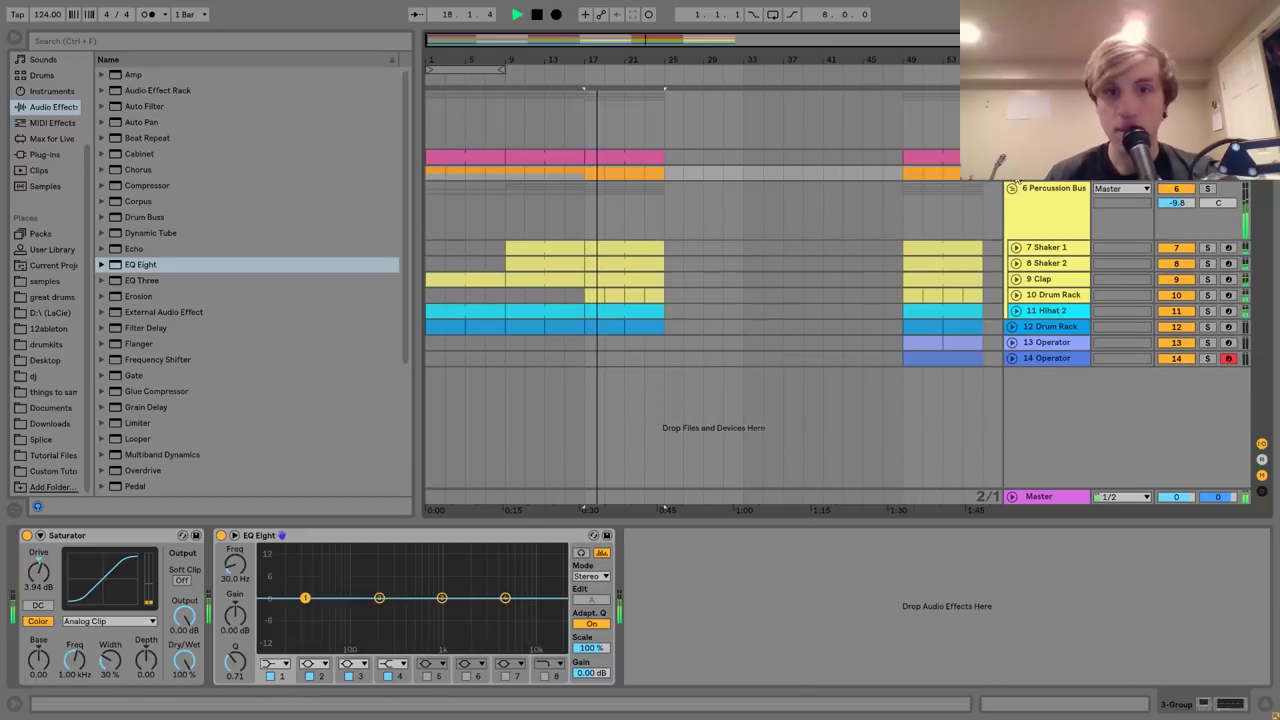
Unfold track 13, copy its eight-bar Operator clips from bar 49 to bar 9 and duplicate them to bar 17.
left_click(1012, 342)
key("space")
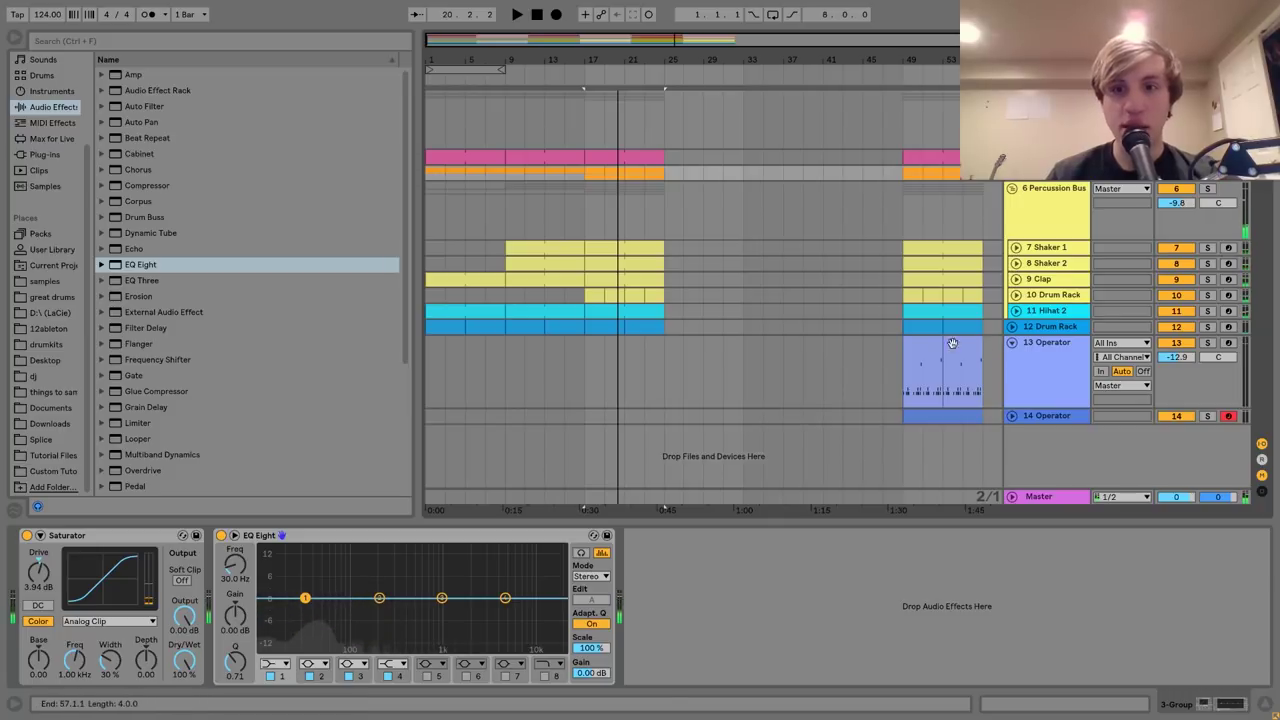
left_click(908, 355)
left_click(956, 348, "shift")
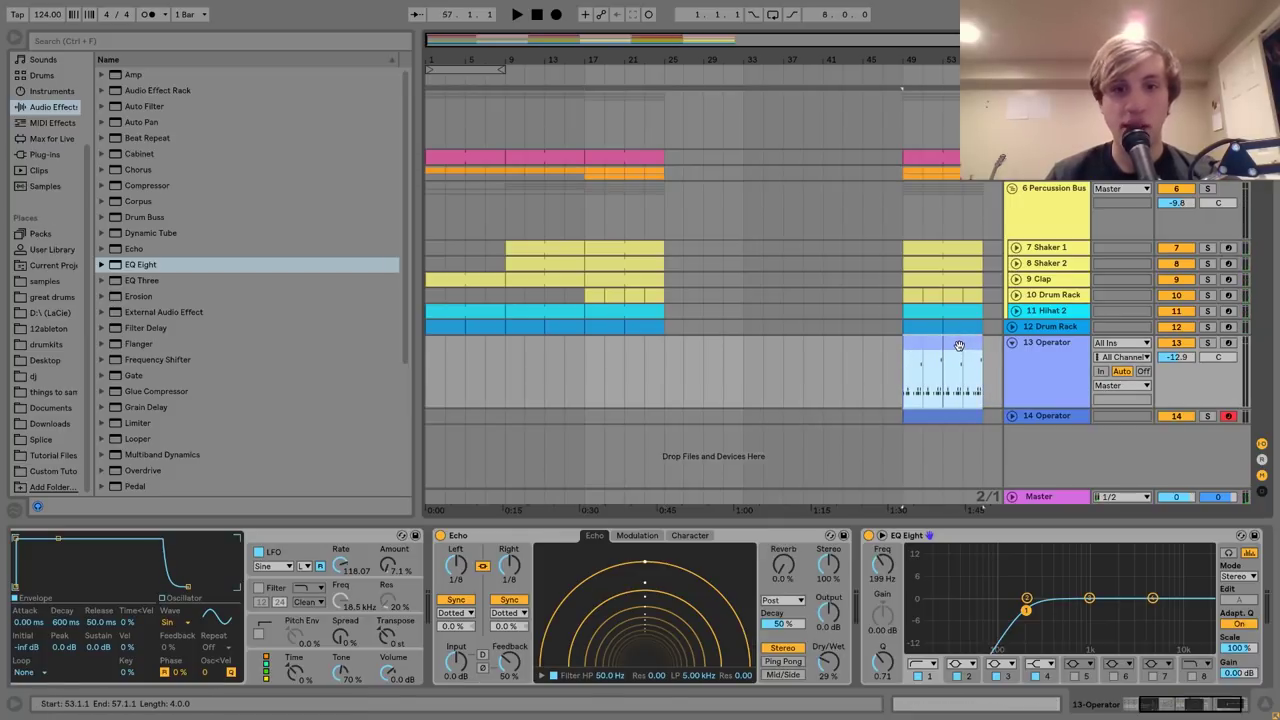
left_click_drag(958, 345, 564, 372)
key("space")
key("ctrl+d")
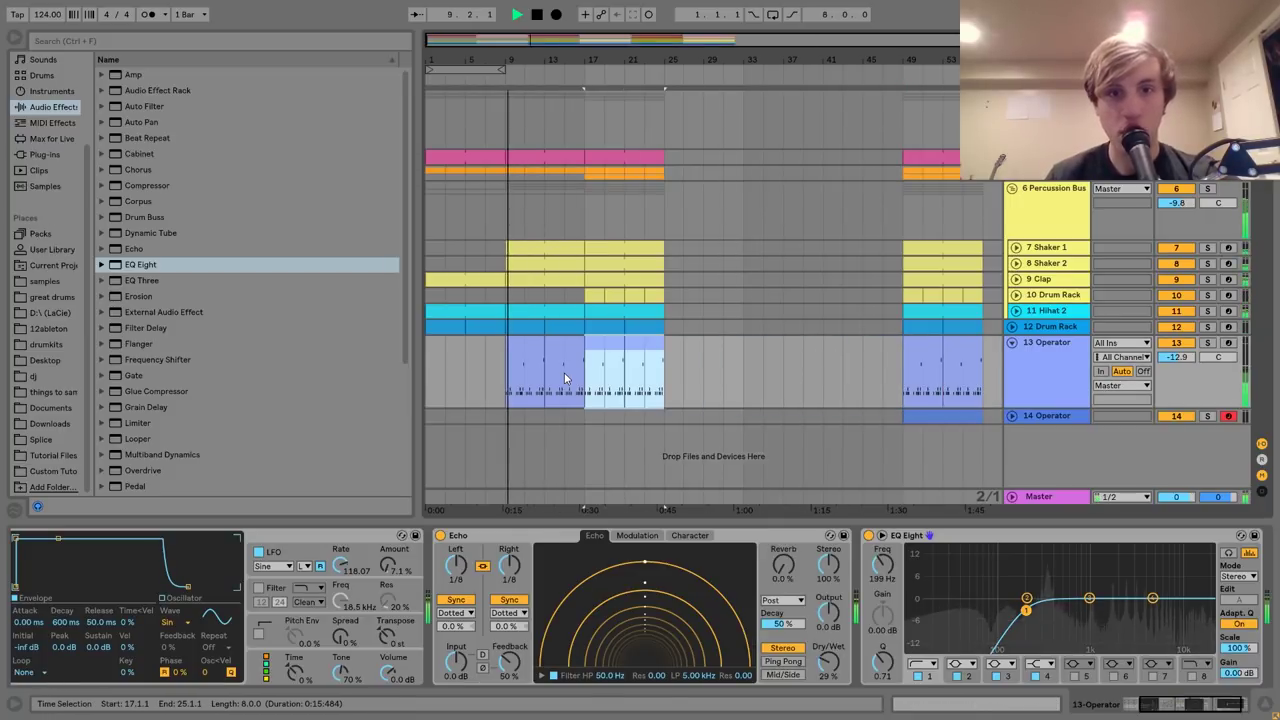
Add an Auto Filter to track 13 Operator with its frequency at 80.0 Hz and replay from bar 9.
left_click(519, 344)
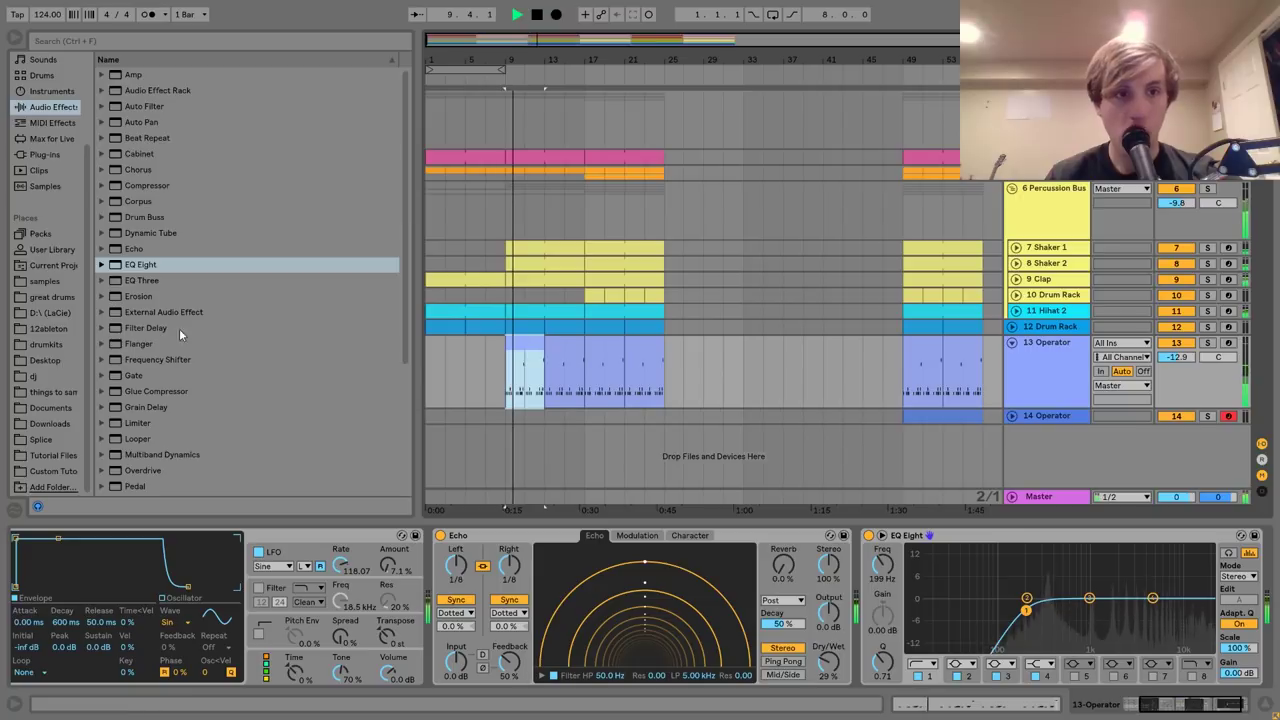
left_click(143, 105)
key("Return")
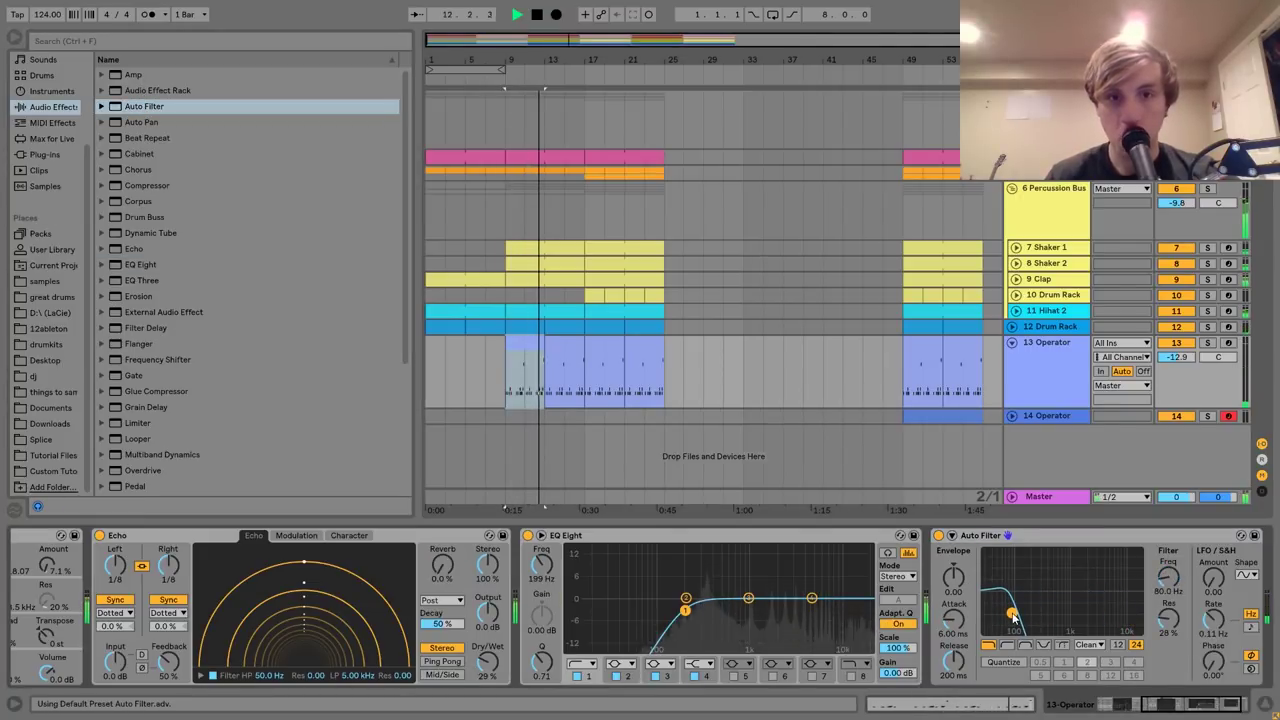
key("space")
key("space")
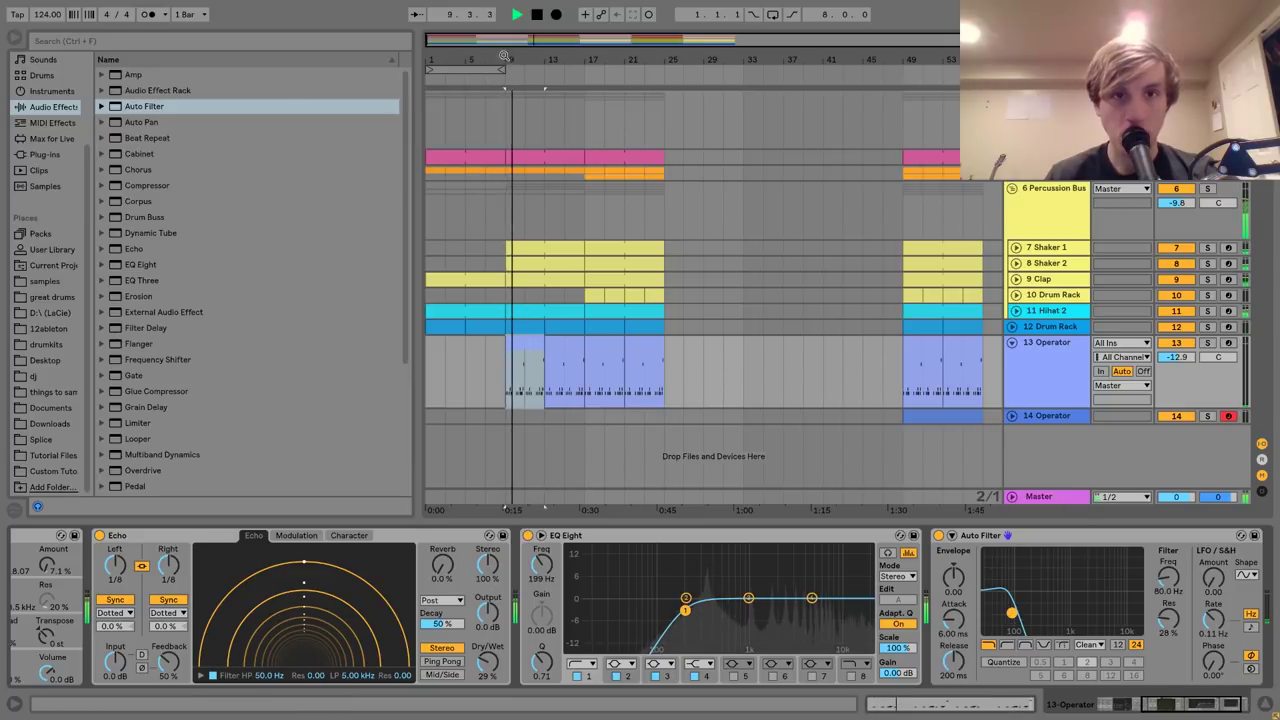
Trim the first track 13 Operator clip to start at bar 10 and delete its bar 11.
key("z")
key("space")
left_click(516, 352)
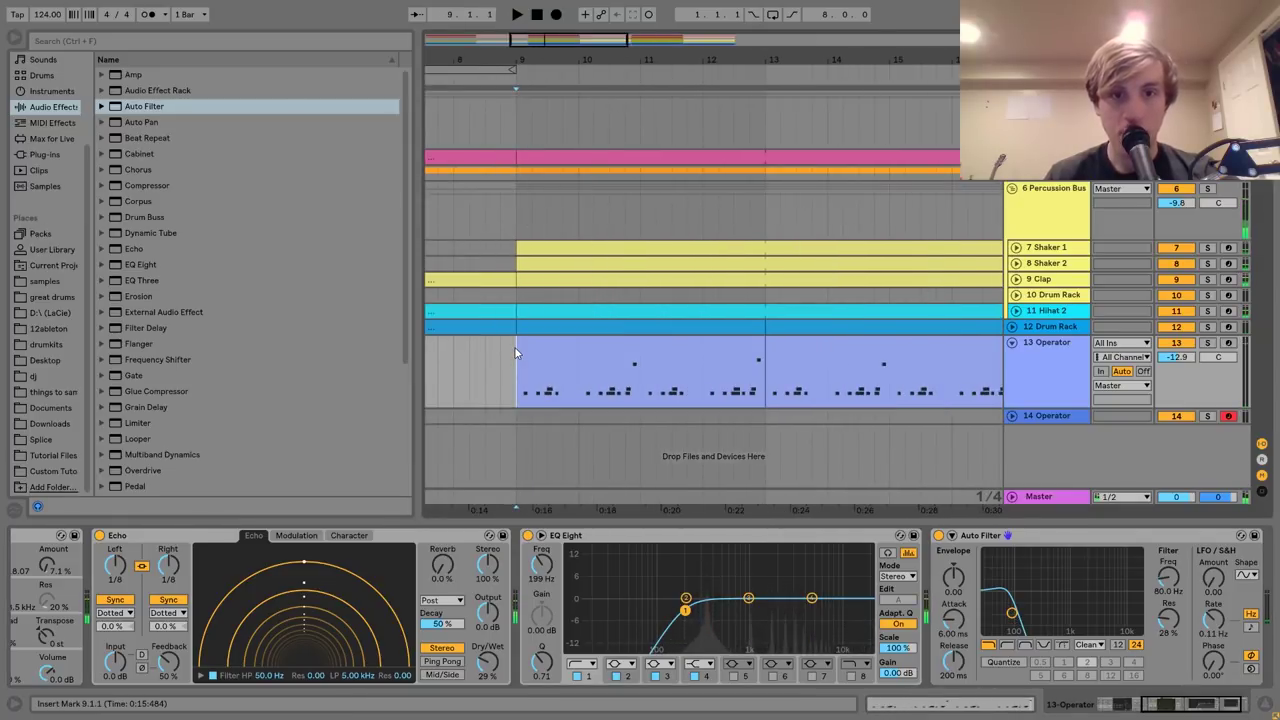
left_click_drag(518, 345, 573, 349)
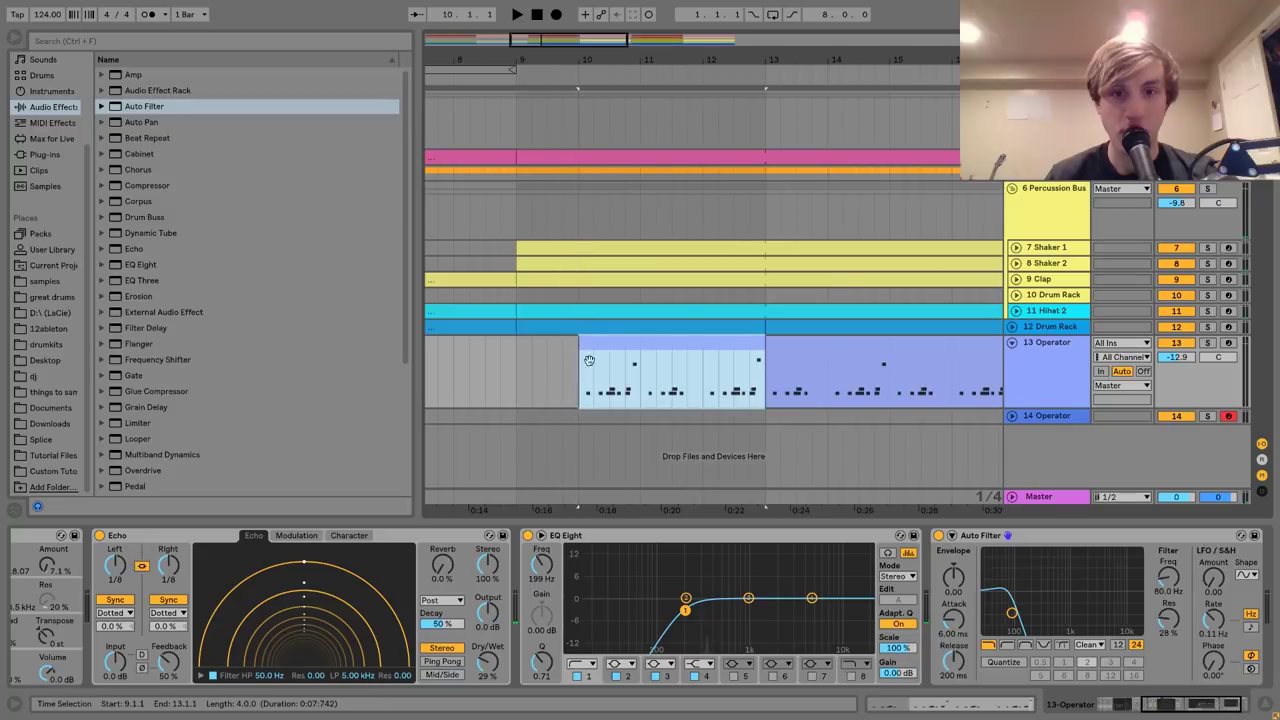
left_click_drag(645, 400, 704, 368)
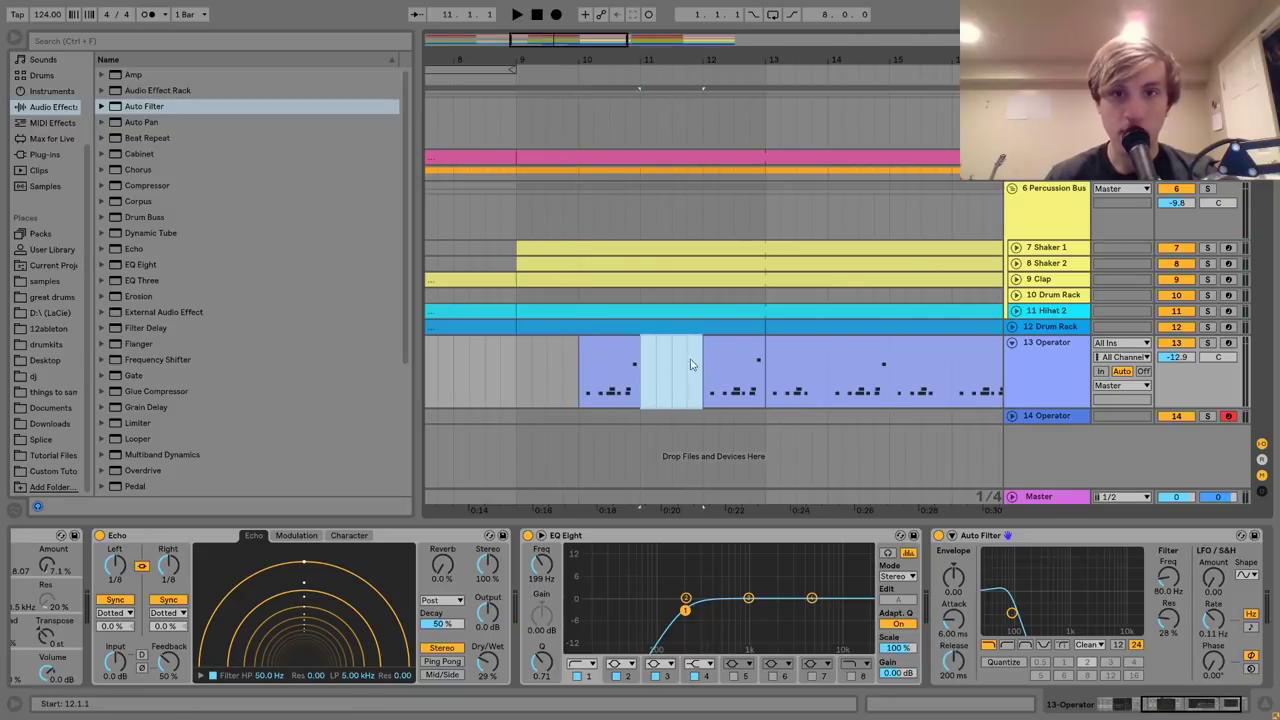
key("Delete")
key("space")
Delete bars 13 and 15 from the track 13 Operator clips, leaving one-bar gaps.
left_click_drag(780, 59, 637, 38)
left_click_drag(632, 351, 750, 383)
left_click(713, 390)
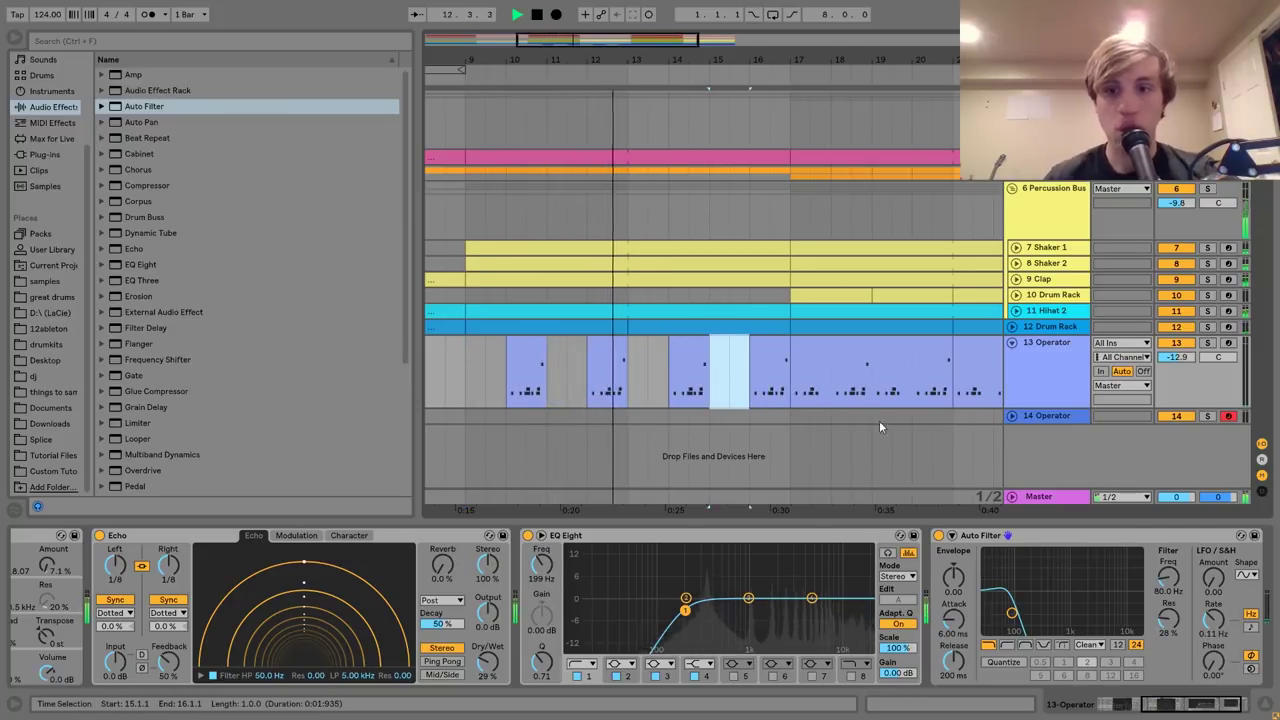
key("space")
key("Delete")
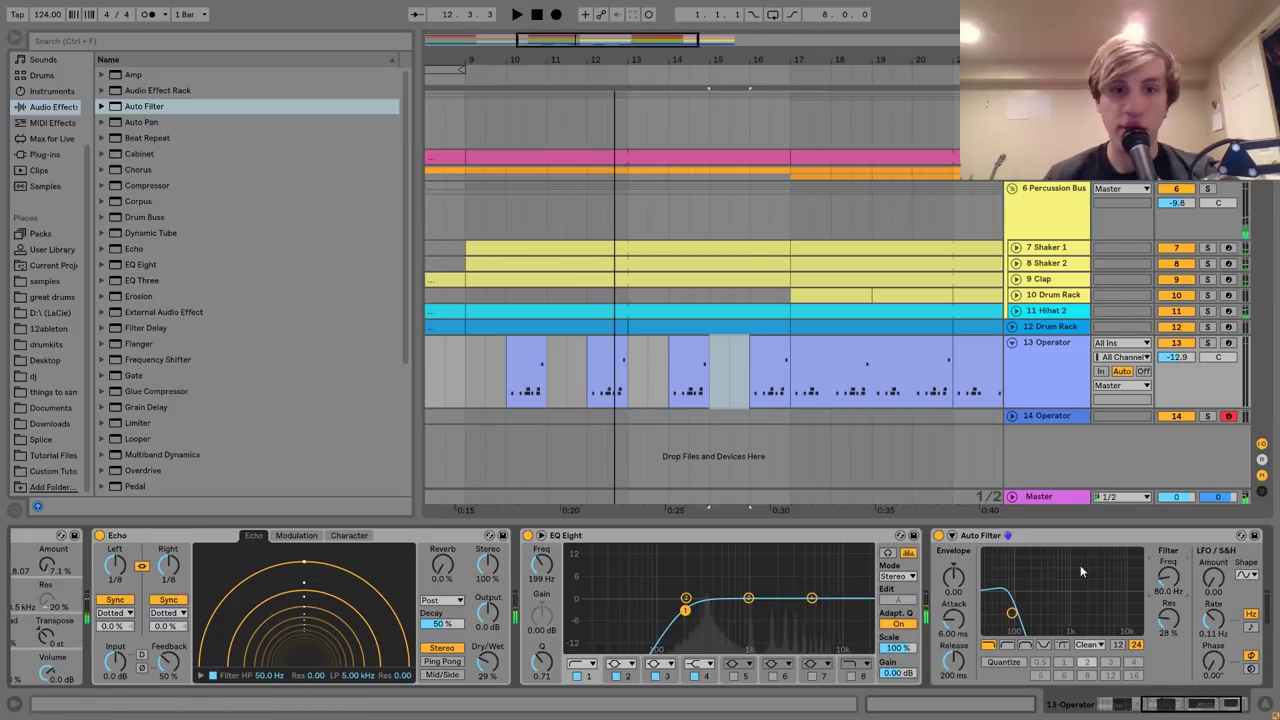
Show track 13's Auto Filter frequency automation, draw a rise from bar 10 to bar 11 and play it from bar 10.
right_click(1177, 580)
left_click(1149, 588)
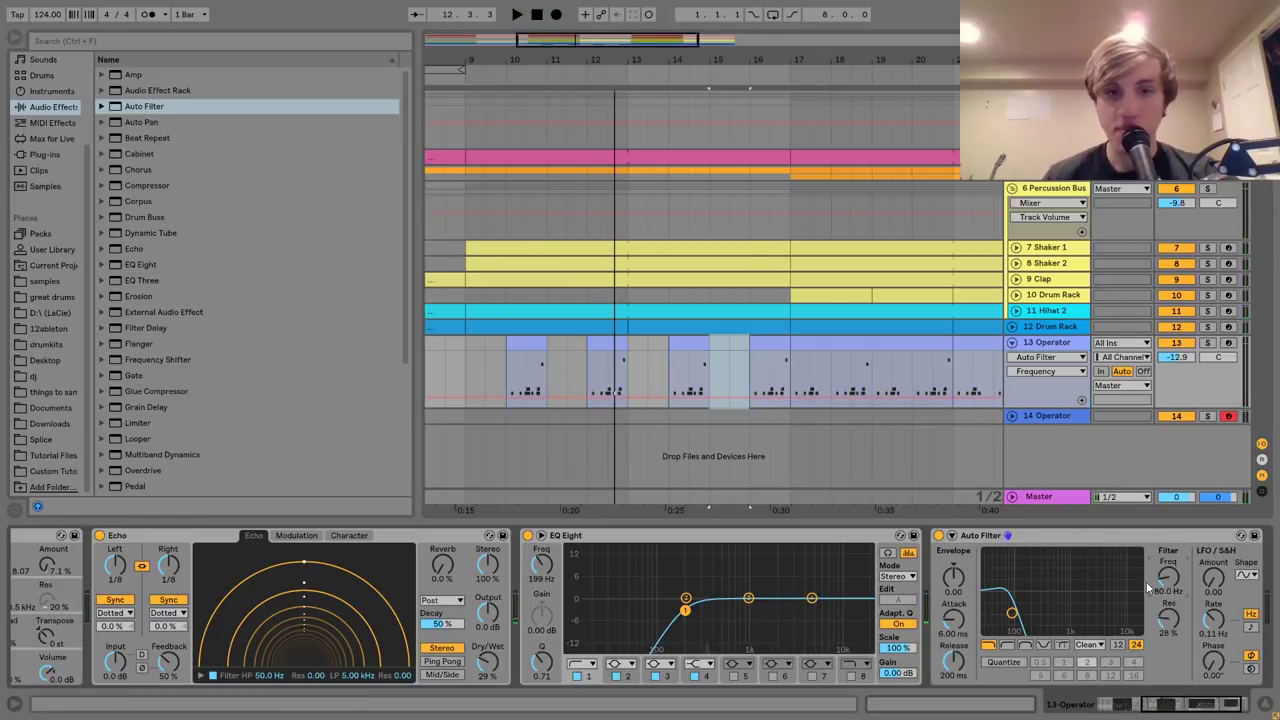
left_click(507, 397)
left_click_drag(544, 397, 545, 377)
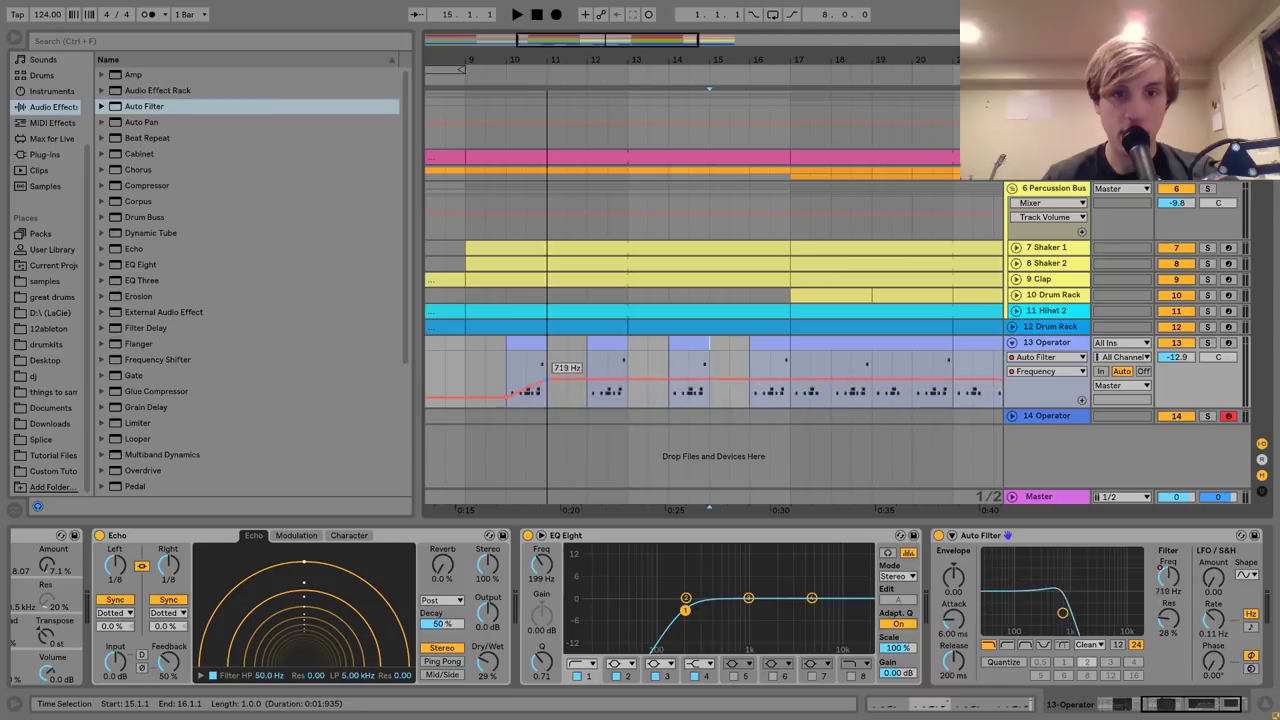
left_click(505, 372)
key("space")
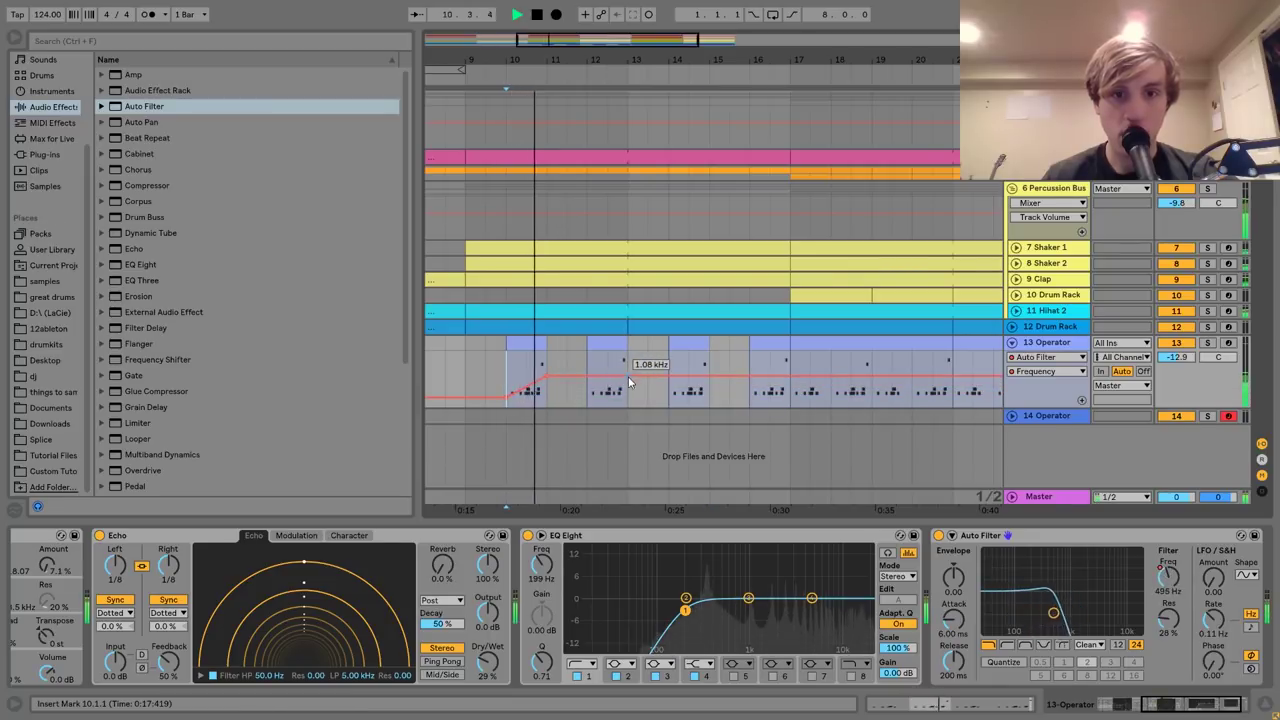
Raise the filter frequency automation to 19.9 kHz at bar 17 and remove the intermediate breakpoints for a straight ramp from bar 10.
left_click_drag(628, 377, 628, 365)
left_click_drag(792, 365, 792, 352)
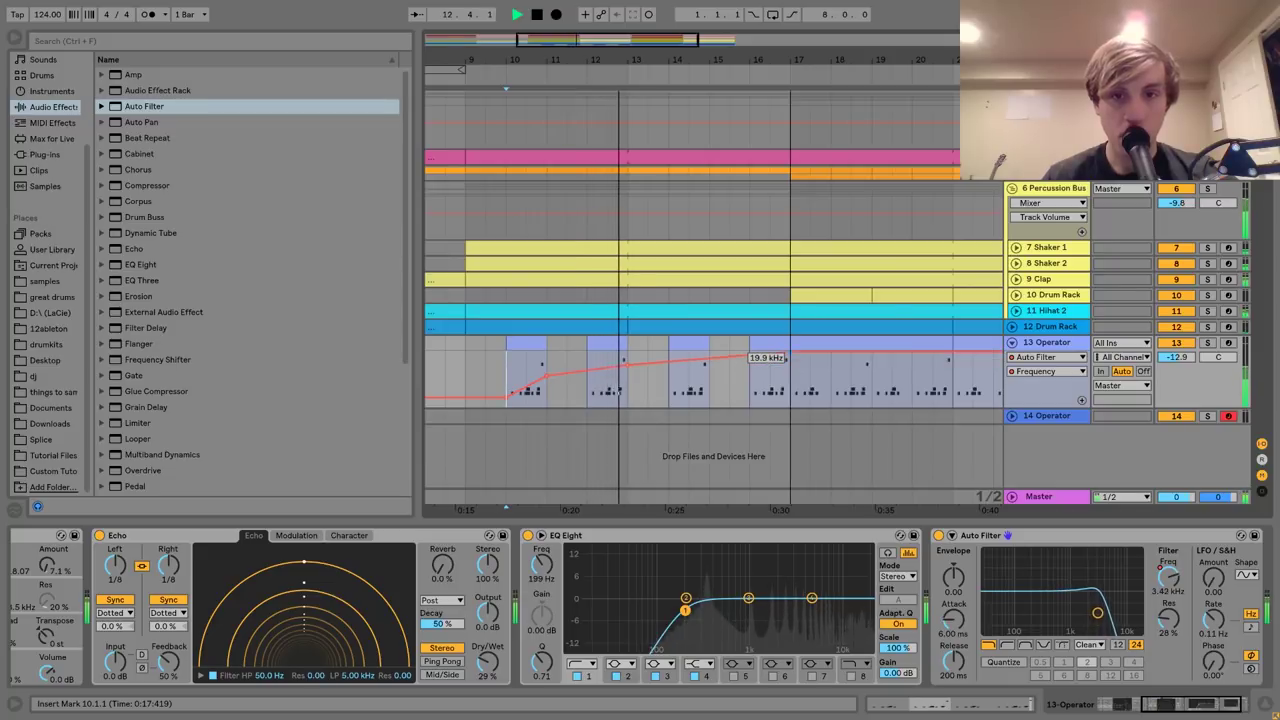
left_click(627, 361)
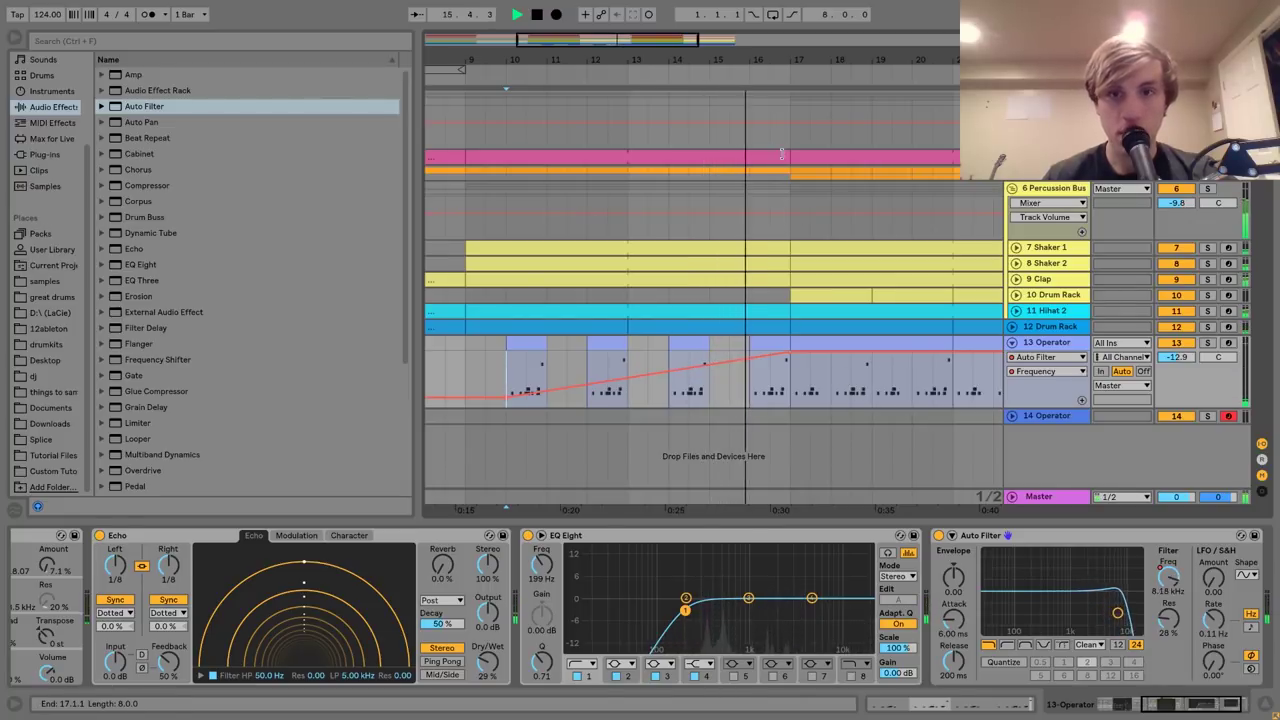
Shorten the Kick clip before the bar 17 section so that it ends at bar 15.
left_click_drag(788, 156, 750, 156)
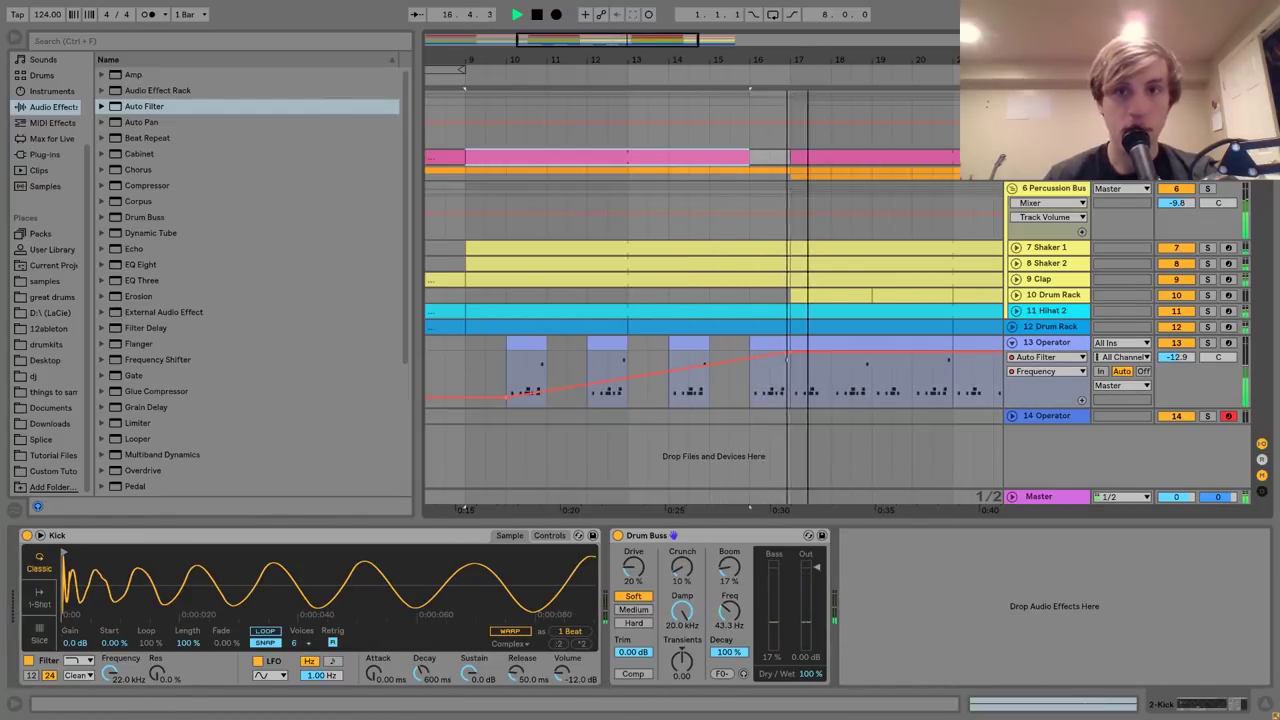
left_click_drag(811, 52, 601, 20)
key("space")
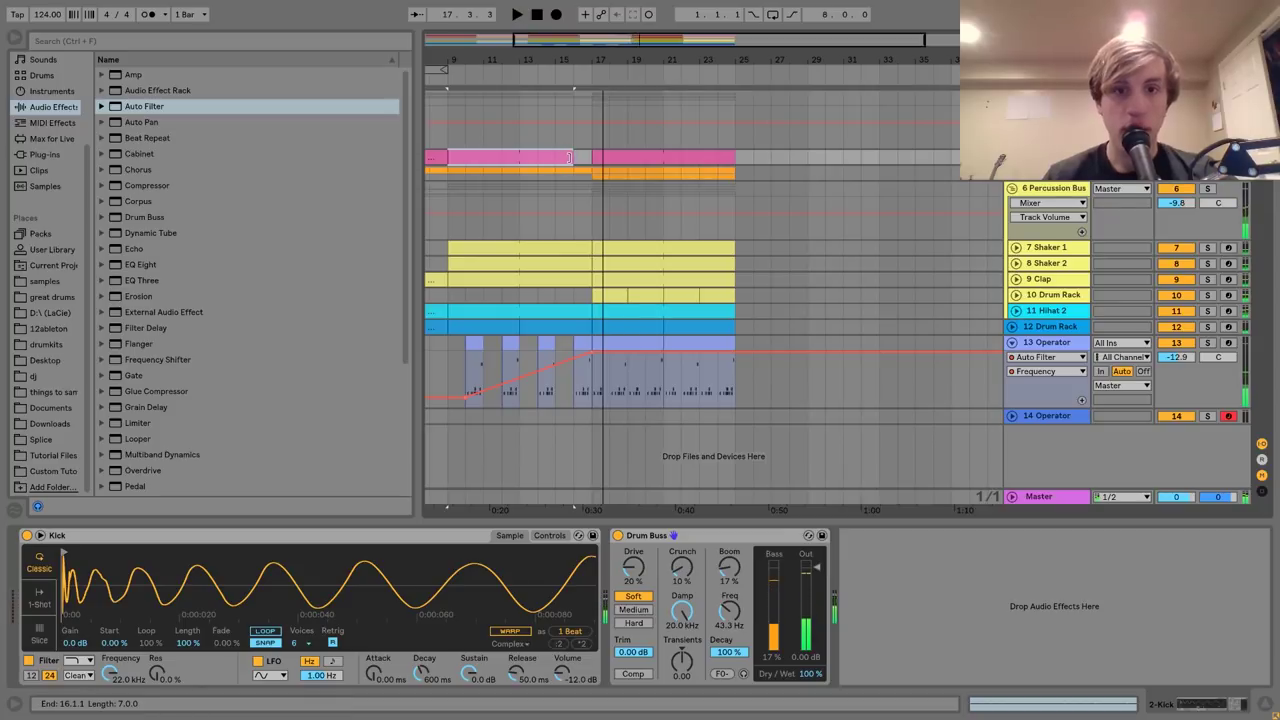
Play the transition from bar 14 and fold the track 13 Operator and Percussion Bus tracks.
left_click(536, 174)
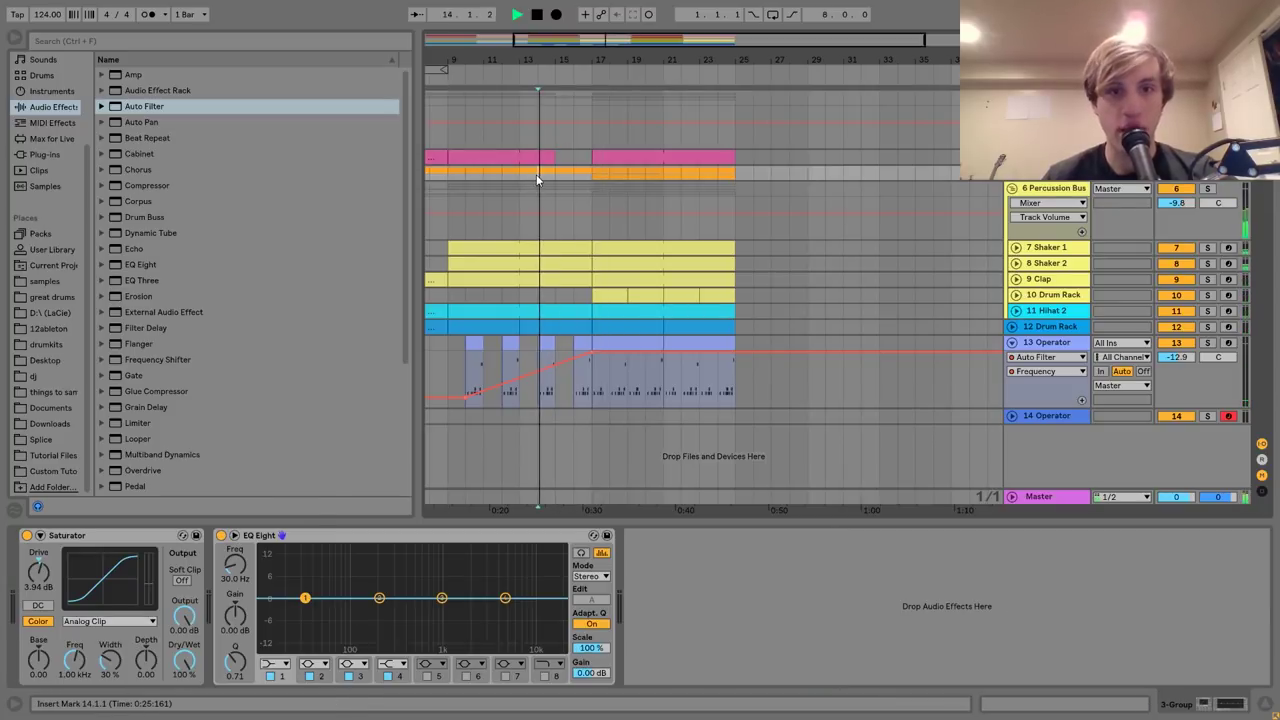
key("space")
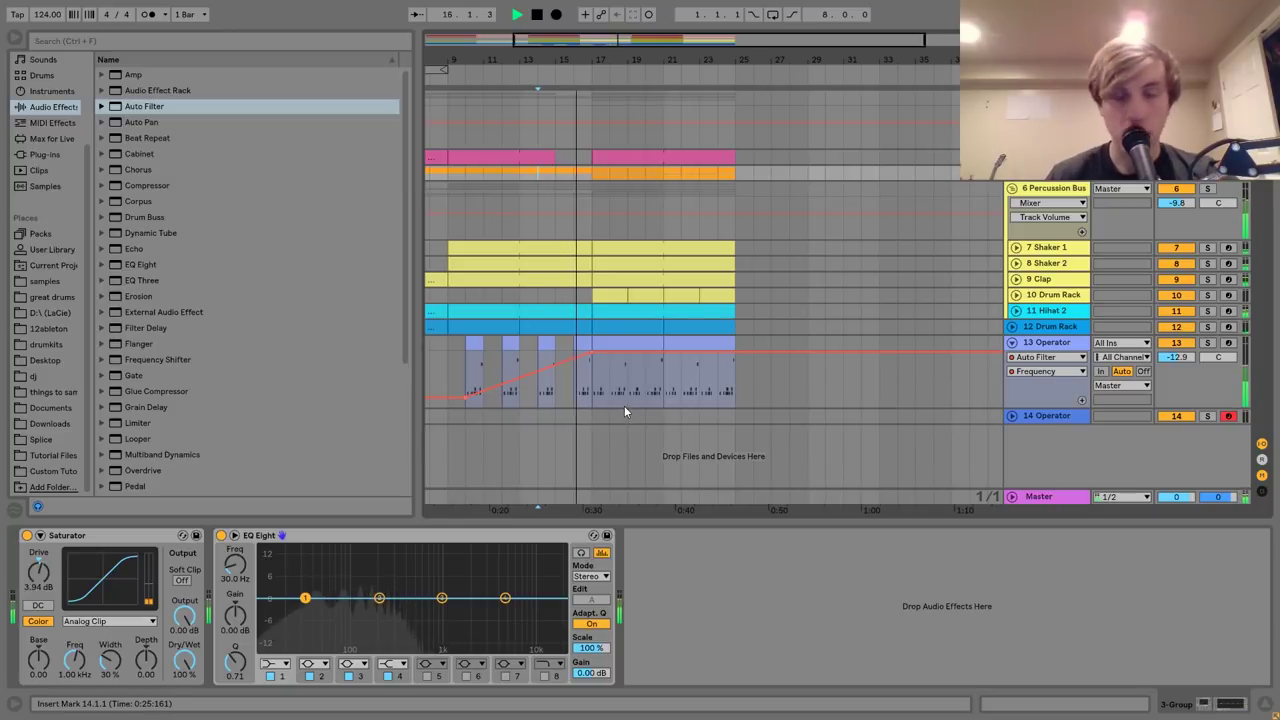
left_click(1013, 343)
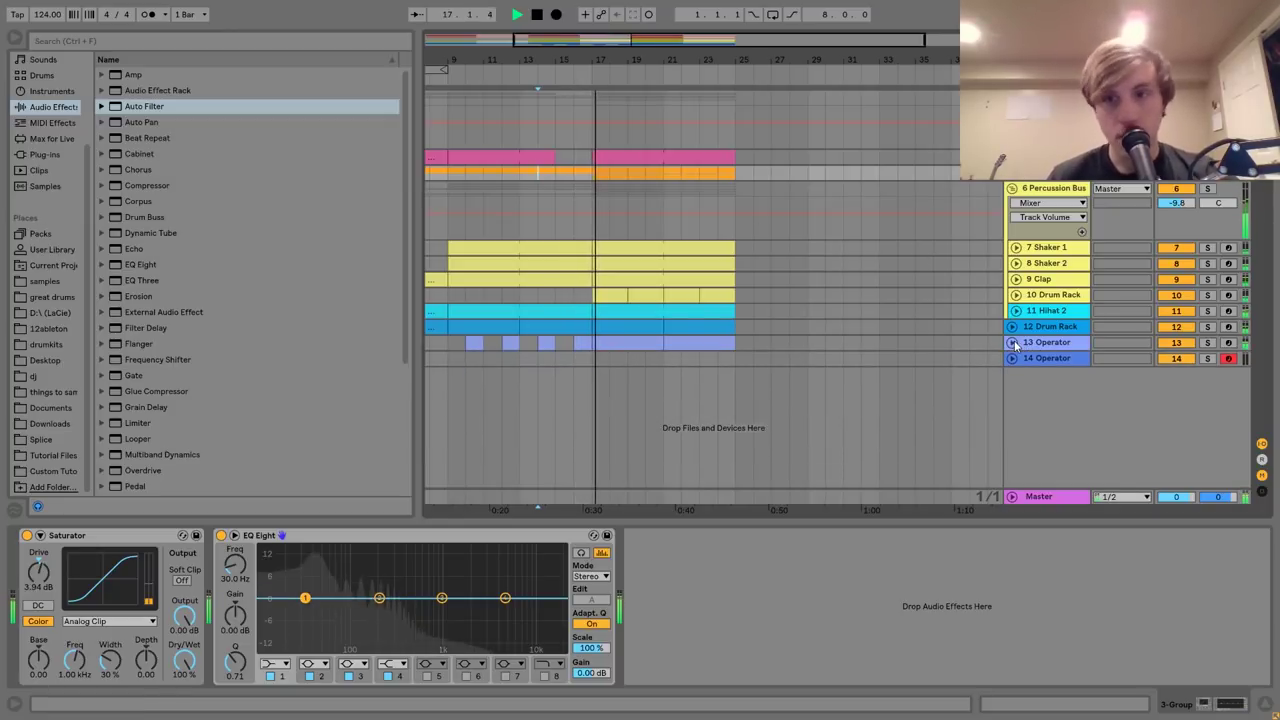
left_click(1011, 188)
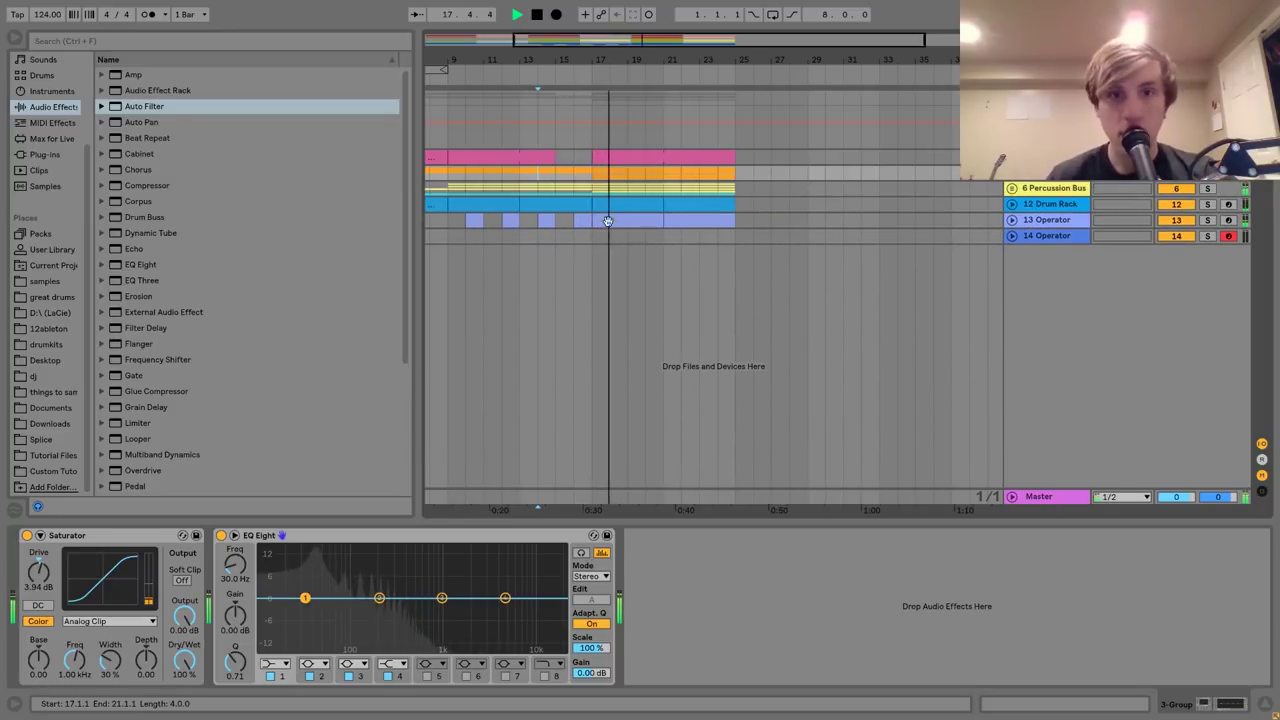
Unfold track 13 Operator and remove its clip portions in bars 17, 19, 21 and 23, keeping every other bar.
left_click(1012, 220)
left_click(596, 218)
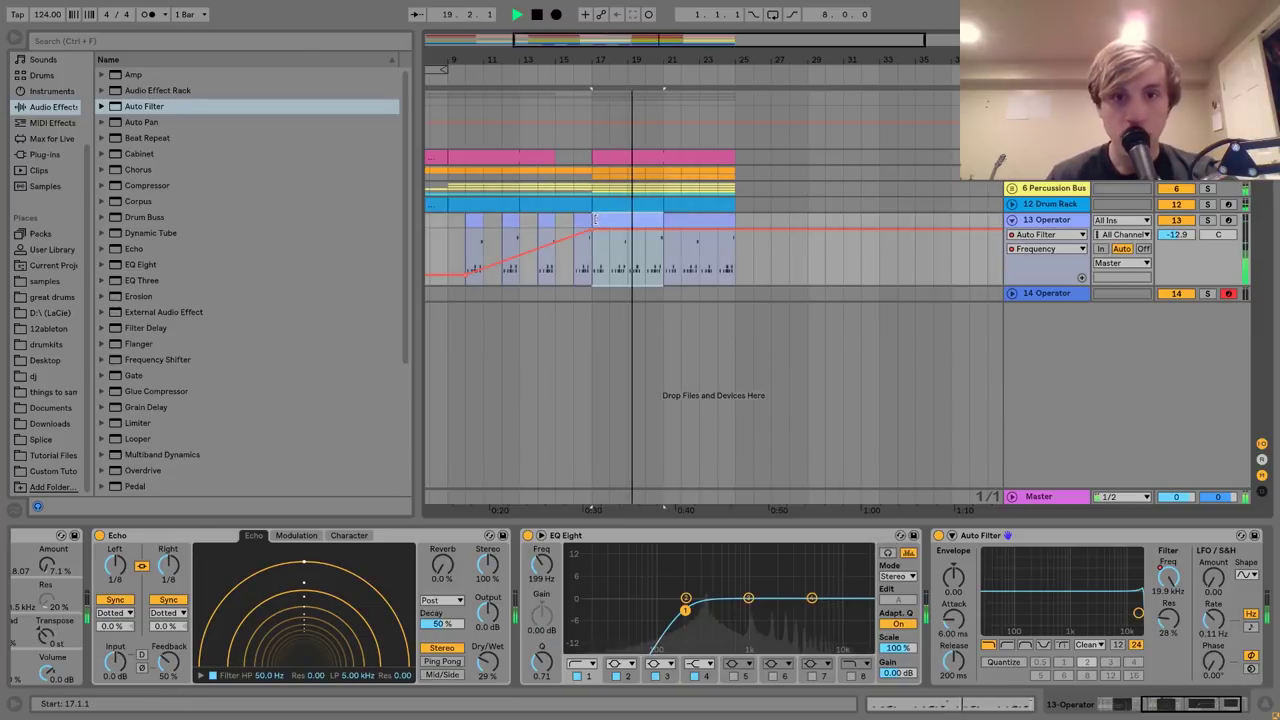
left_click_drag(630, 272, 683, 220)
left_click(645, 219)
left_click_drag(701, 268, 718, 222)
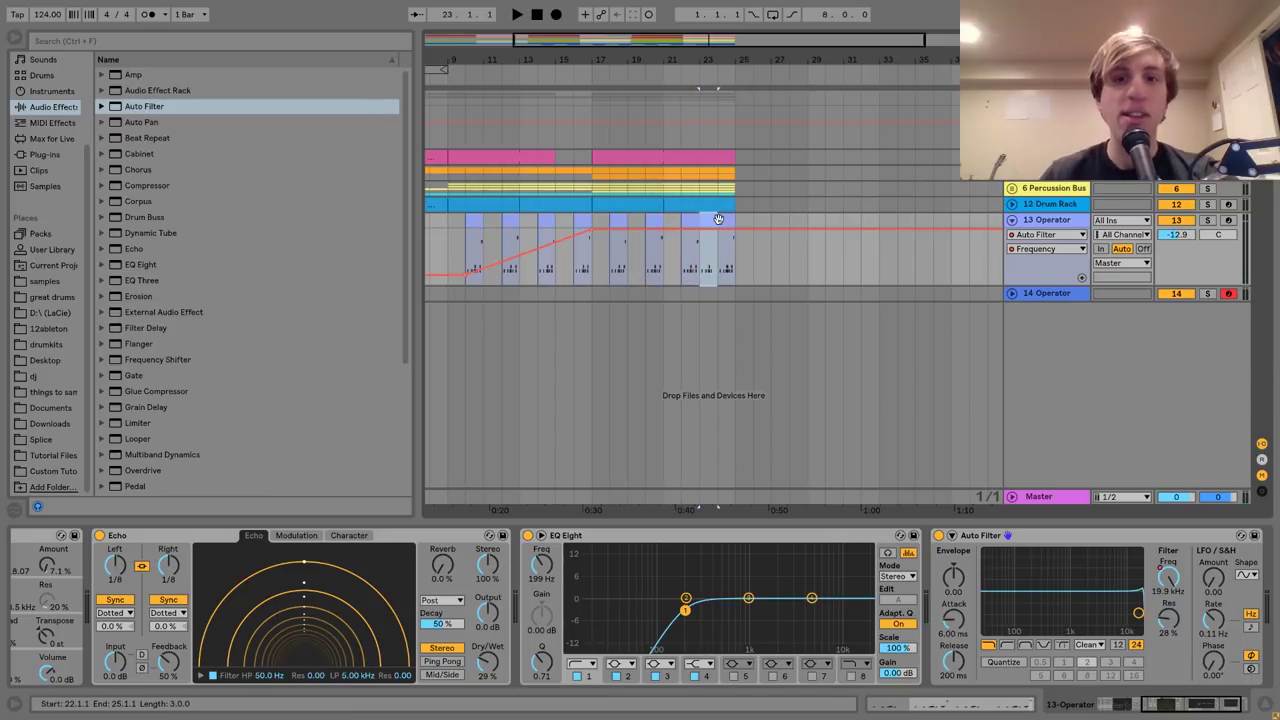
left_click(712, 219)
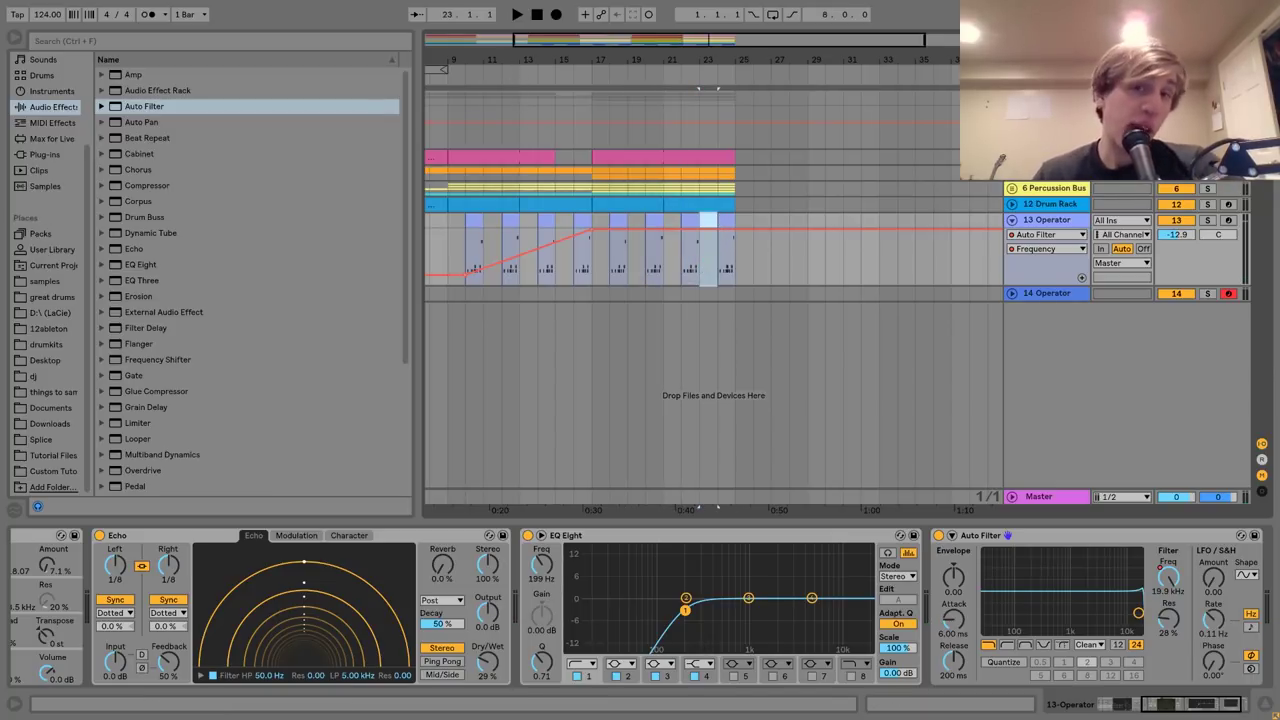
Move the track 14 Operator clip from bar 49 to bar 25 and duplicate it to fill bars 25 to 41.
left_click_drag(543, 50, 543, 20)
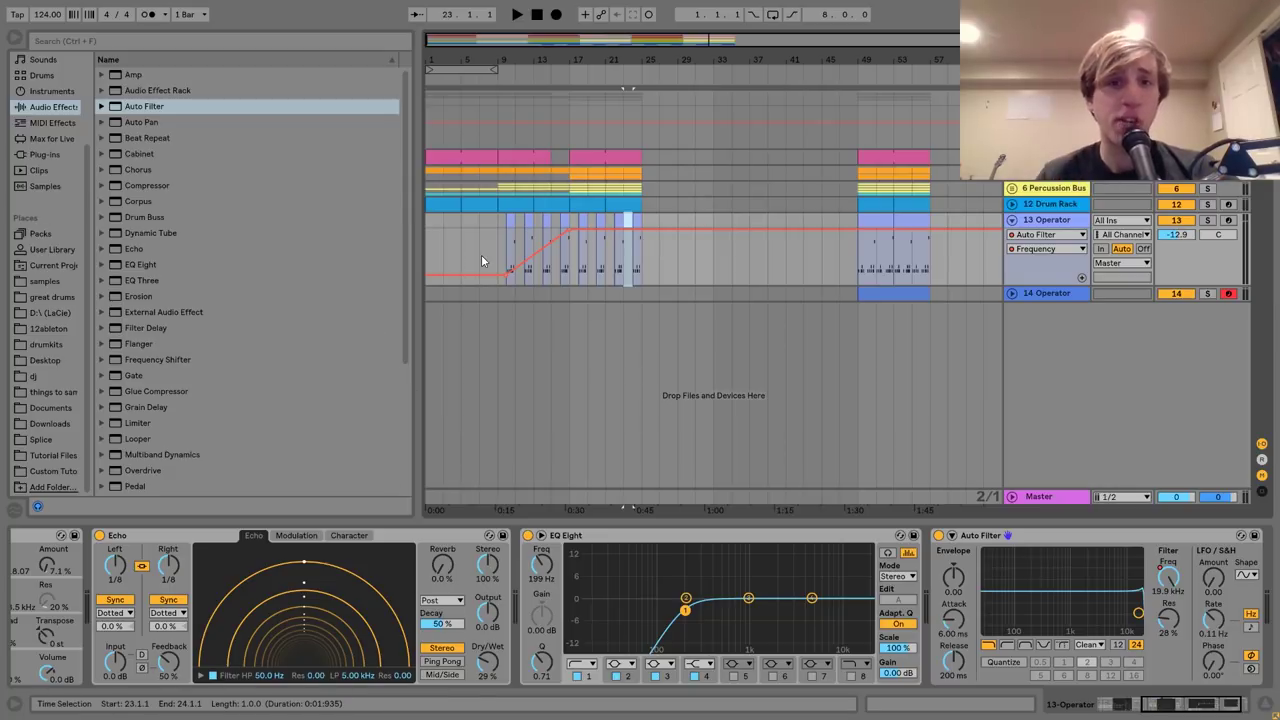
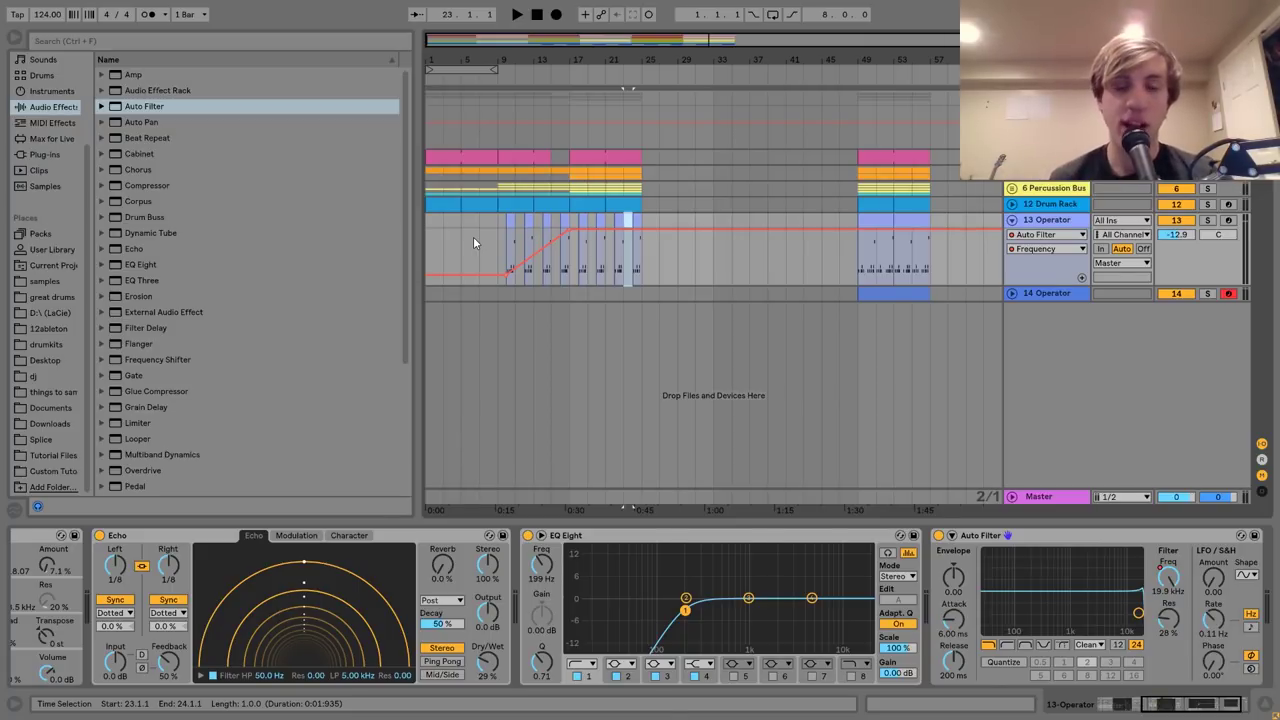
key("space")
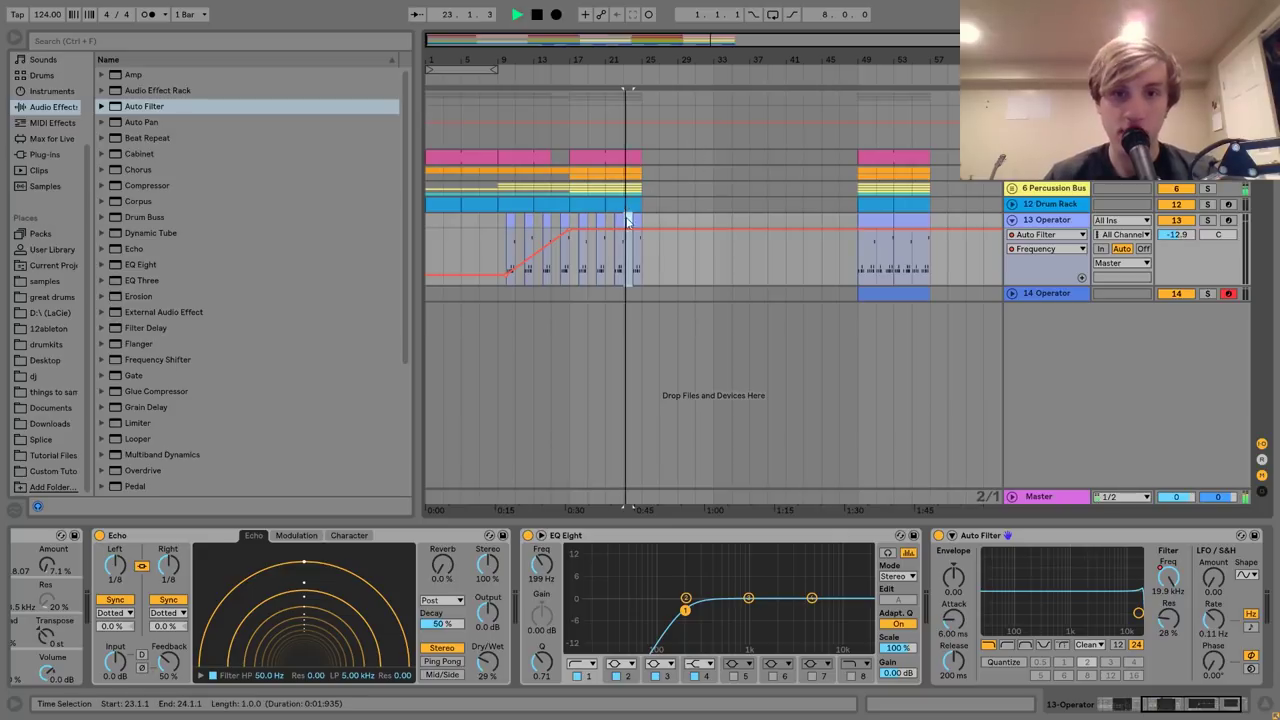
left_click(905, 296)
left_click_drag(905, 296, 688, 293)
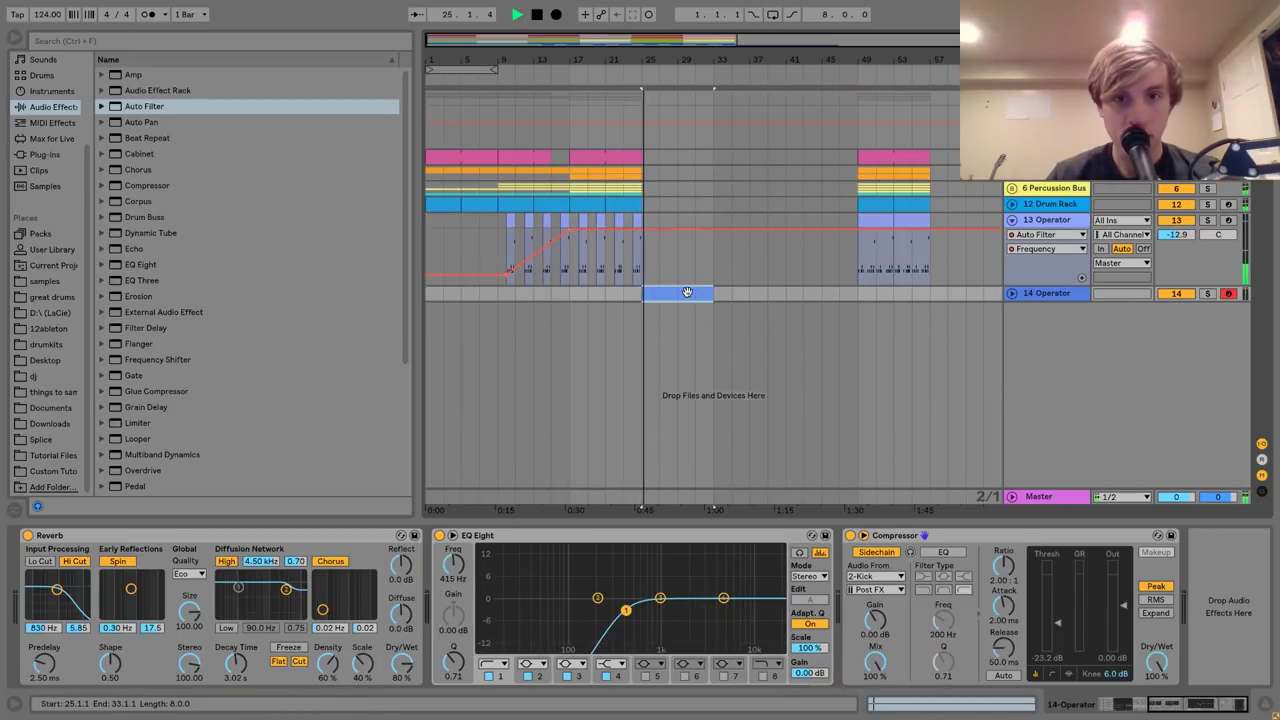
key("ctrl+d")
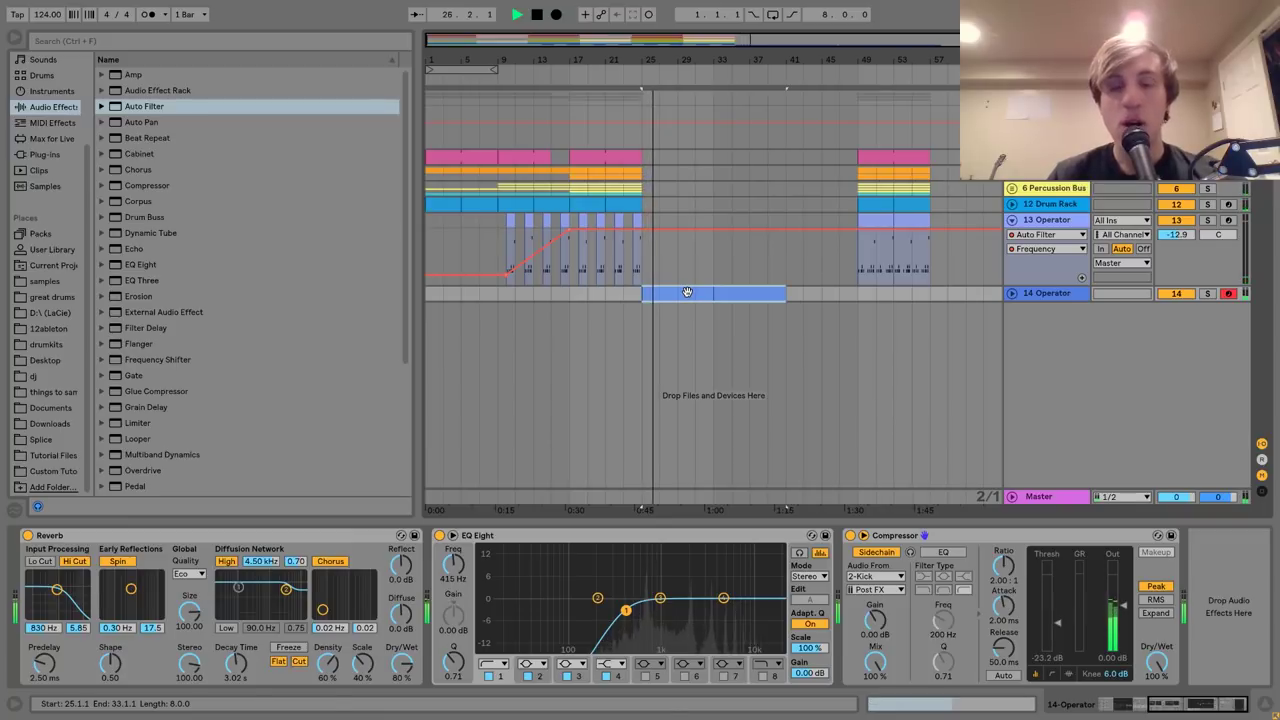
Cut the last bar off the Kick clip so that it ends at bar 24, and play from there.
left_click(631, 270)
key("space")
left_click_drag(640, 65, 668, 137)
key("space")
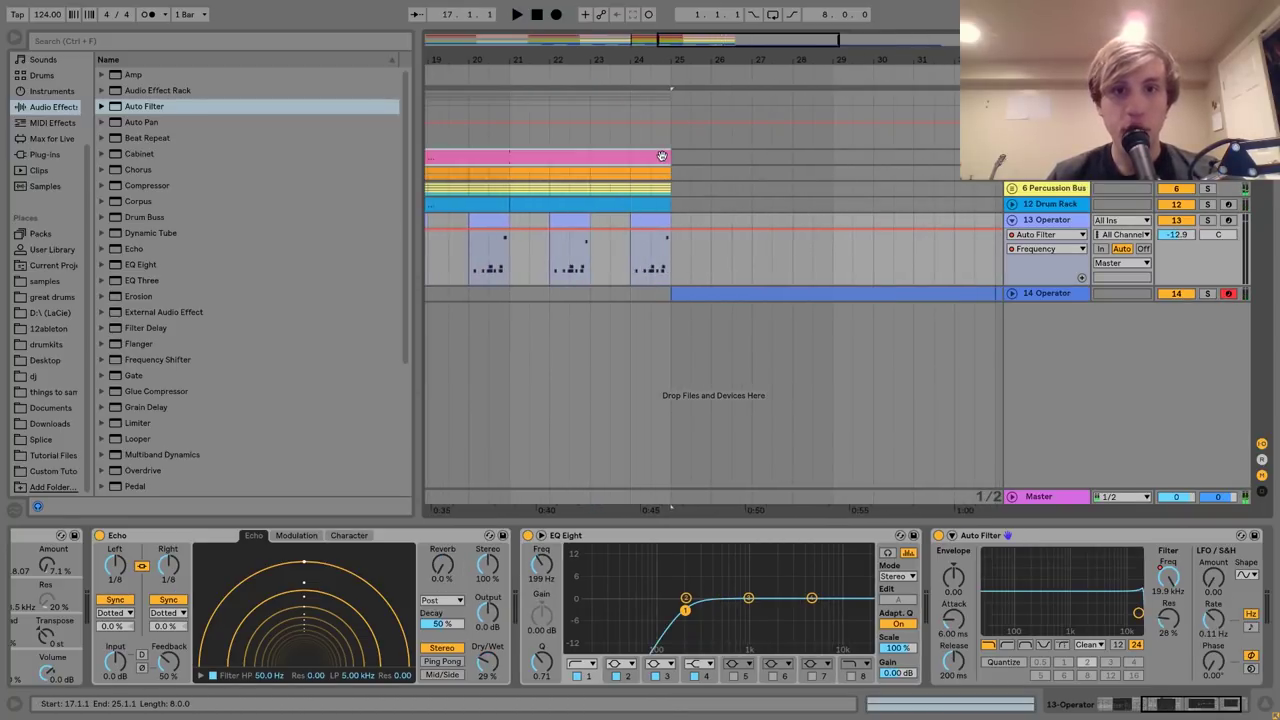
left_click(668, 155)
left_click(635, 158)
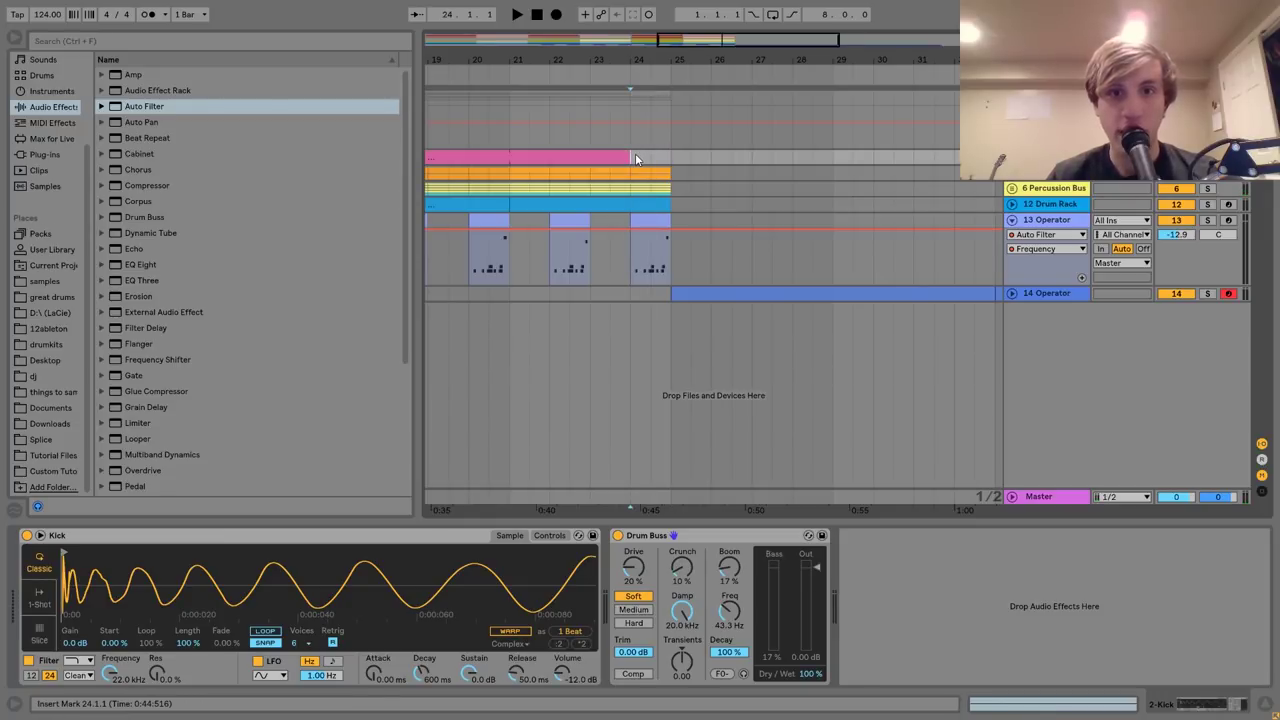
key("space")
Duplicate the Percussion Bus and 12 Drum Rack clips into bars 25 to 33.
left_click_drag(530, 190, 671, 185)
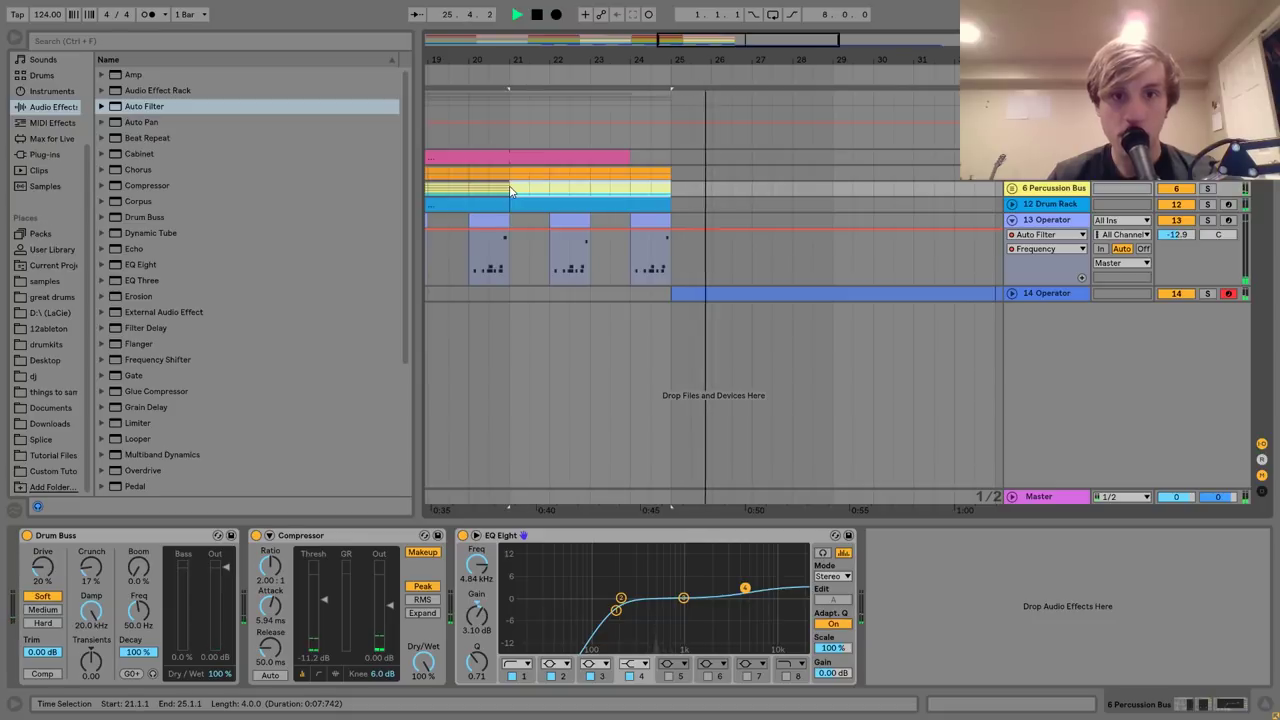
left_click_drag(797, 88, 792, 52)
left_click(697, 202)
left_click(638, 203, "shift")
key("ctrl+d")
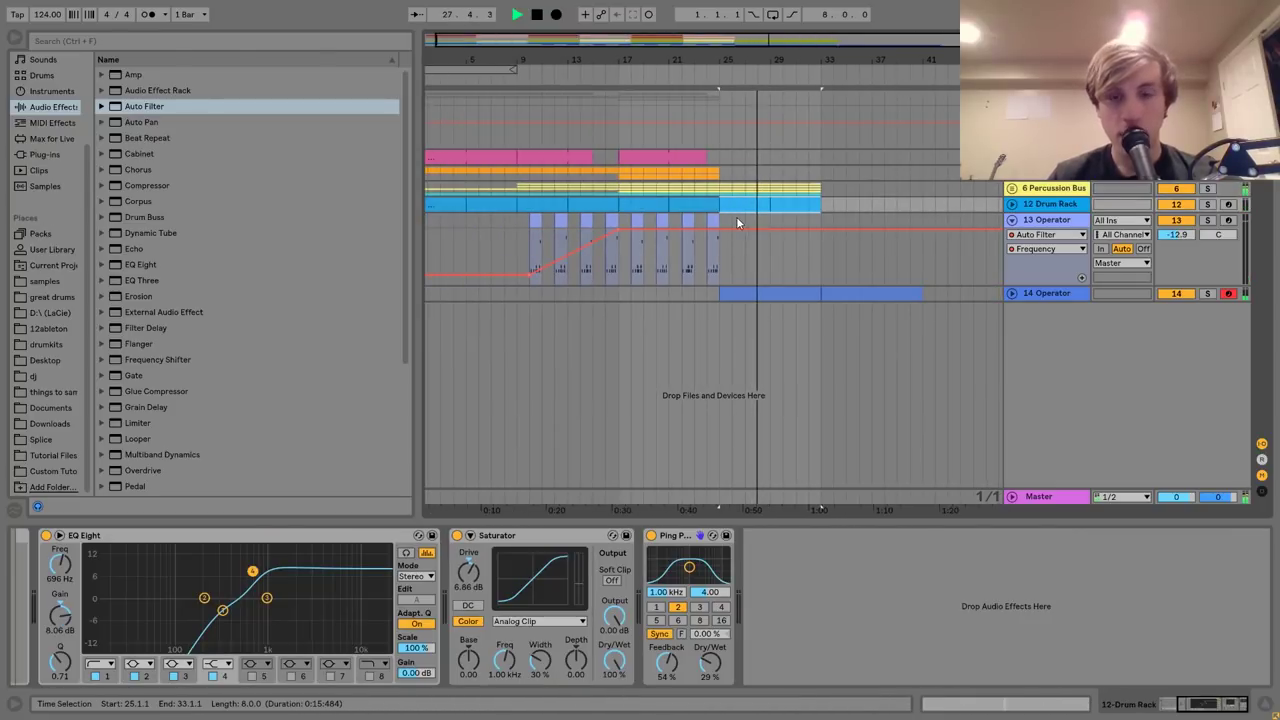
Duplicate the track 4 Operator clip into bars 25 to 33, fold its group and loop that eight-bar range.
key("space")
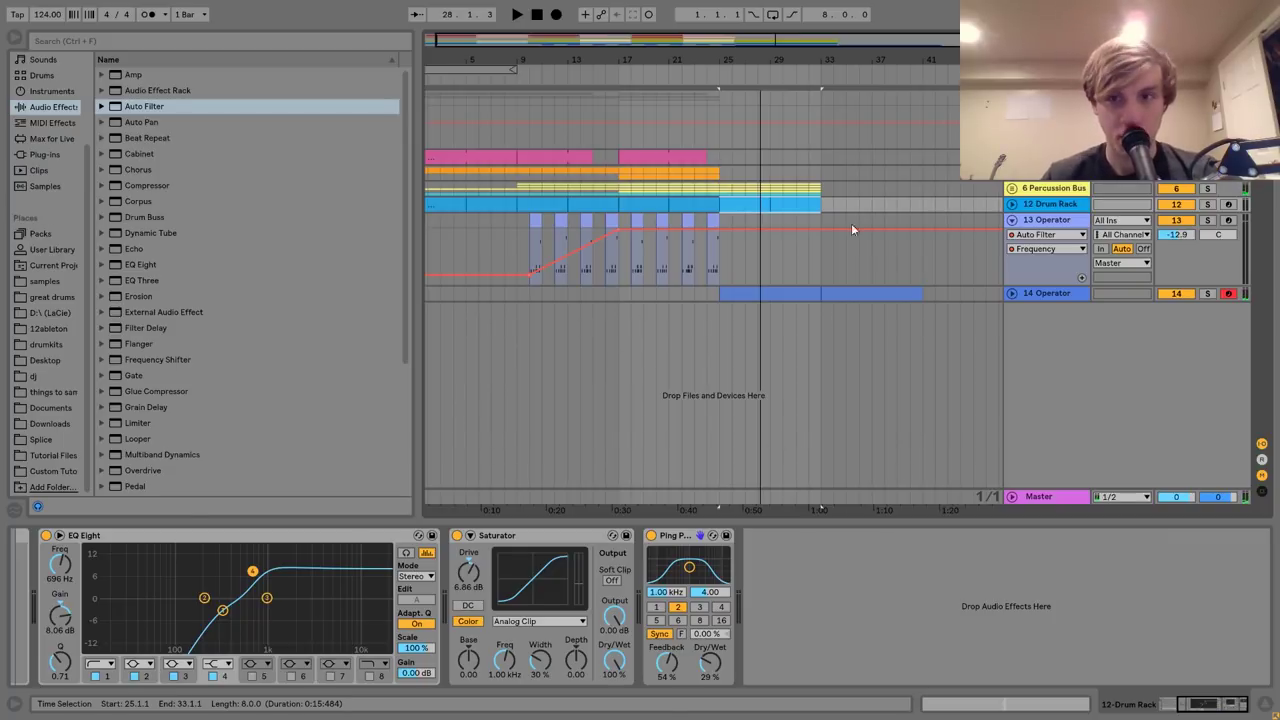
key("space")
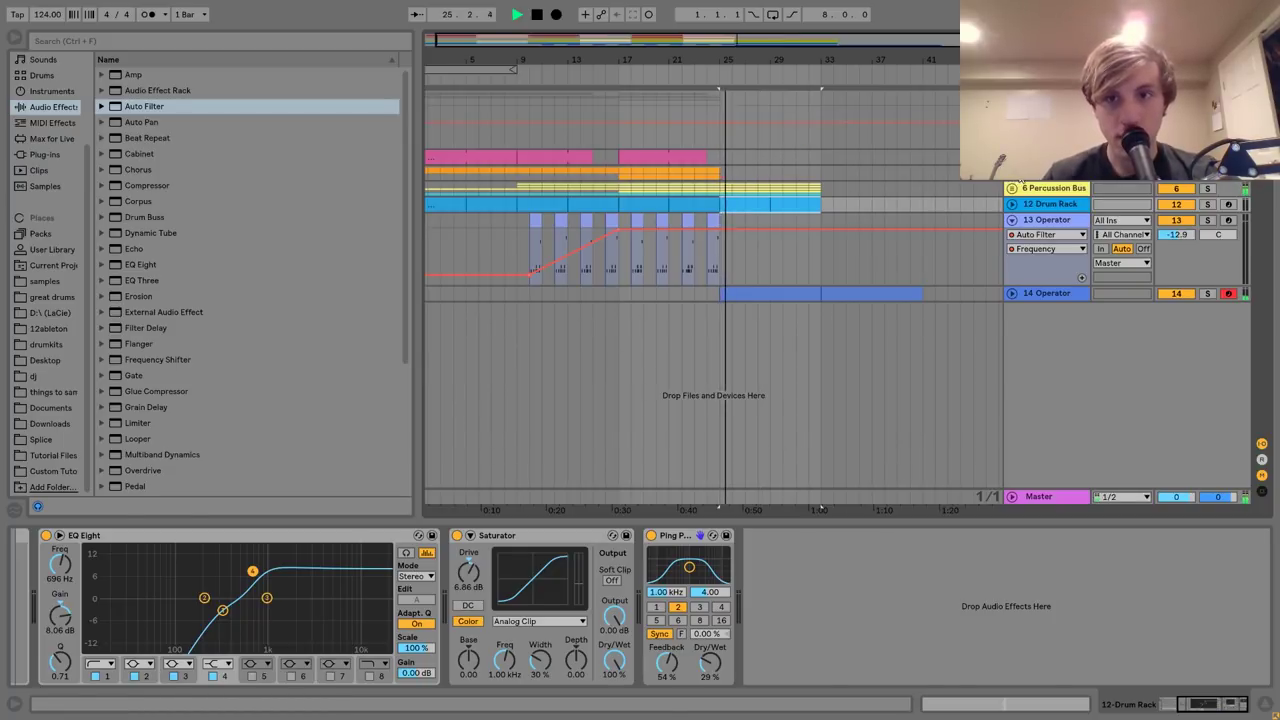
scroll(750, 238, "up", 3)
key("space")
key("space")
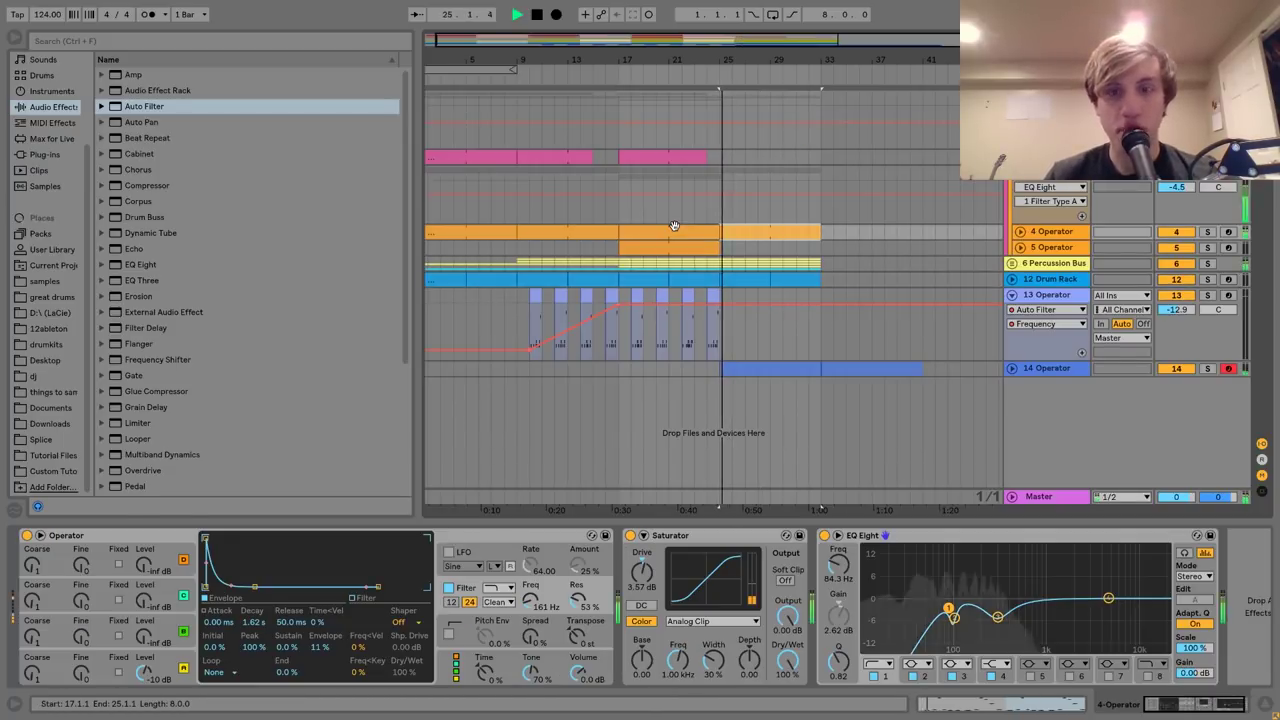
left_click(1013, 174)
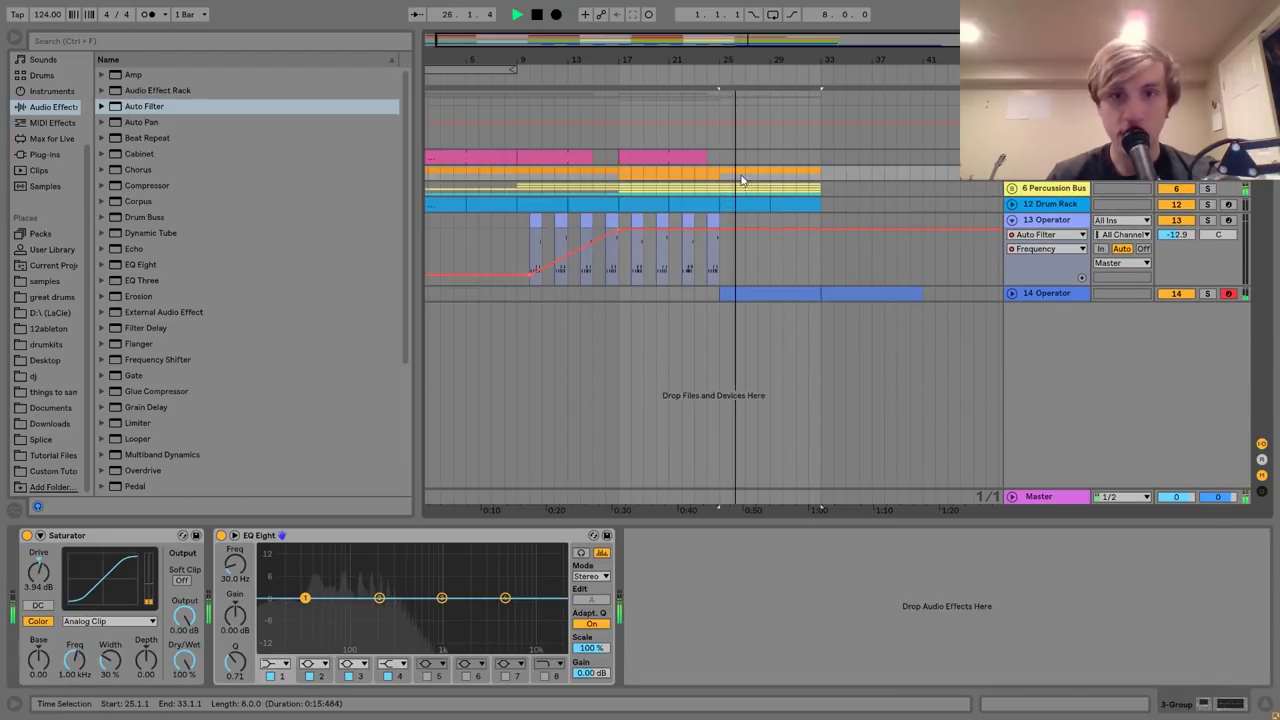
left_click_drag(719, 177, 820, 177)
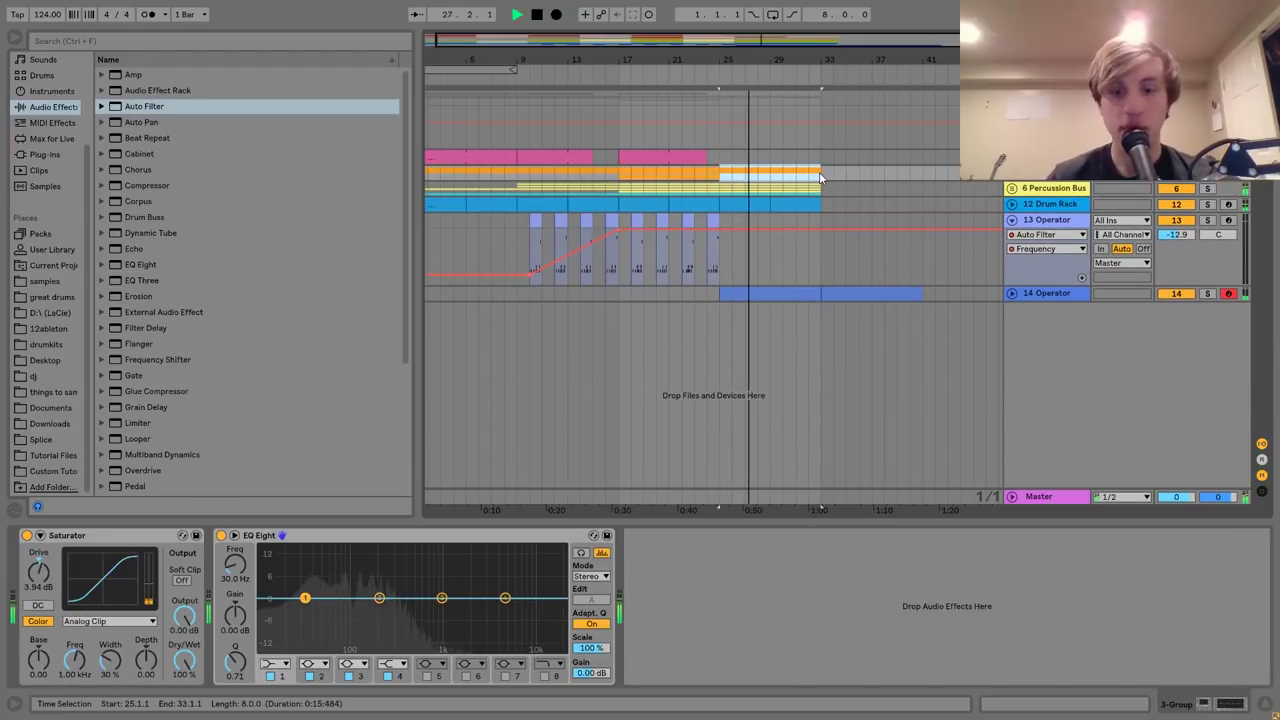
key("ctrl+l")
Duplicate track 13's thinned clips from bar 17 into bars 25 to 33 and delete the copies at bars 26 and 30.
left_click(710, 222)
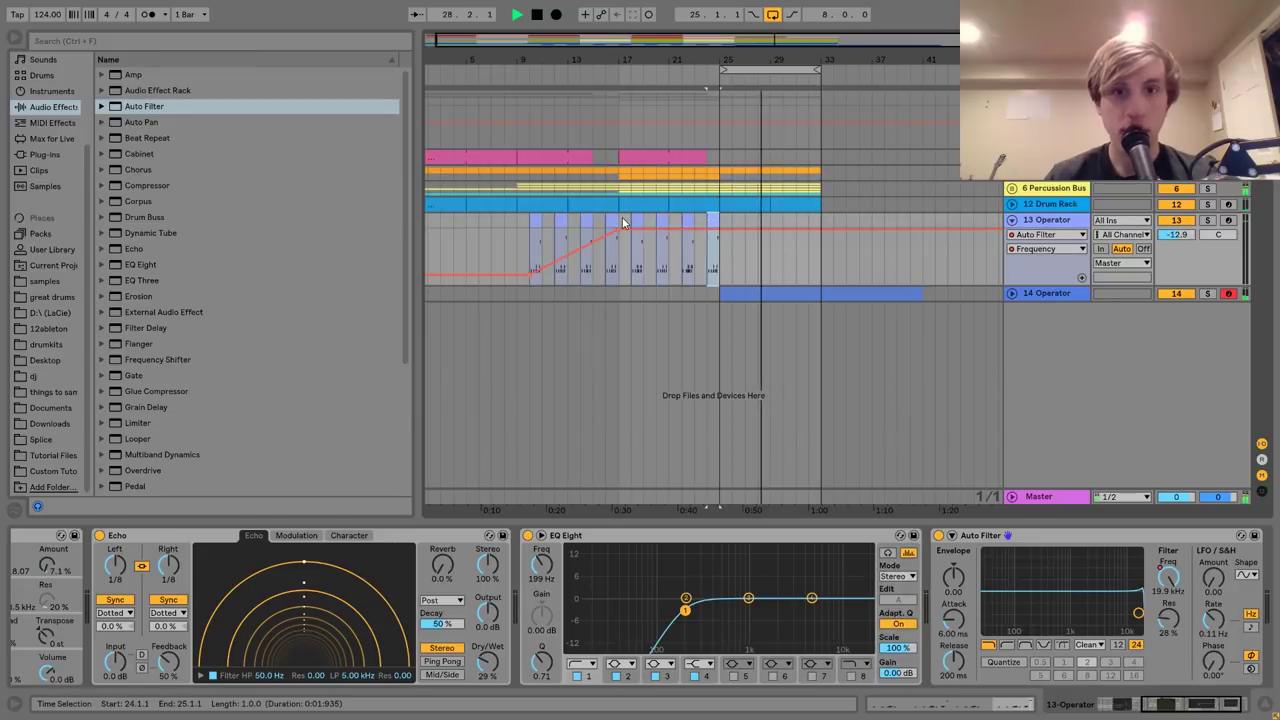
left_click(622, 217, "shift")
key("ctrl+d")
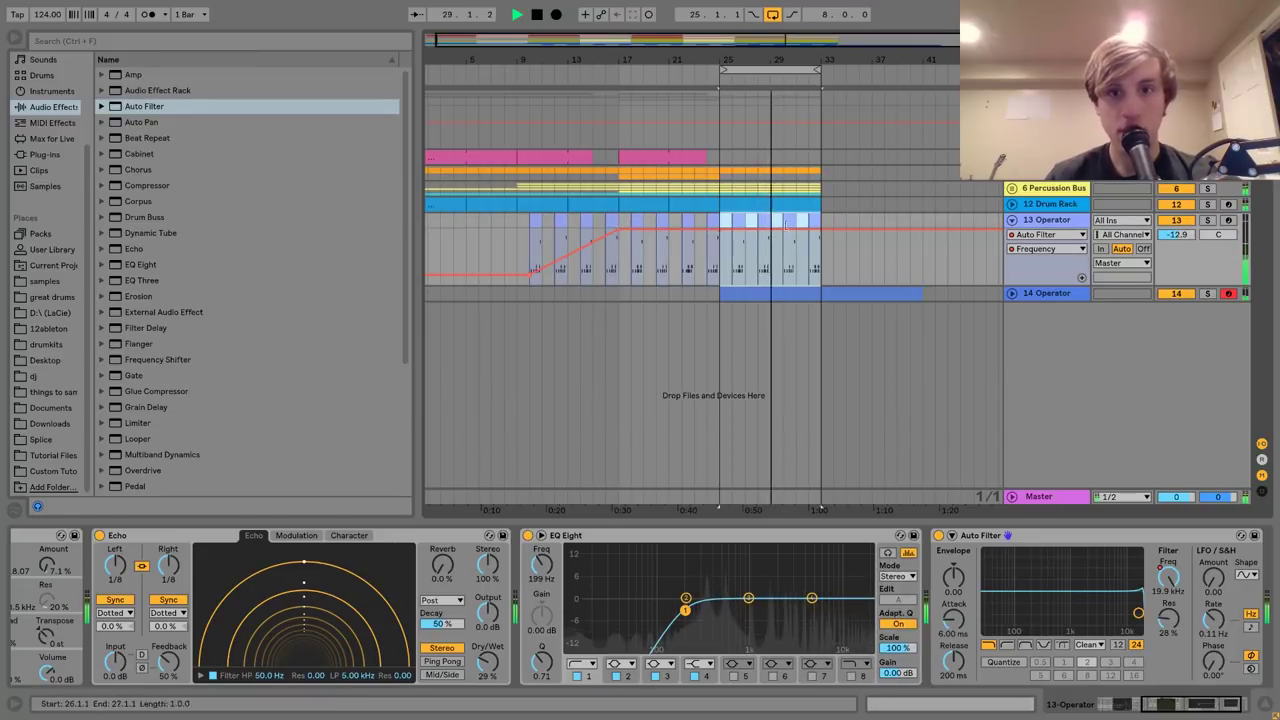
left_click(738, 220)
key("Delete")
left_click(785, 223)
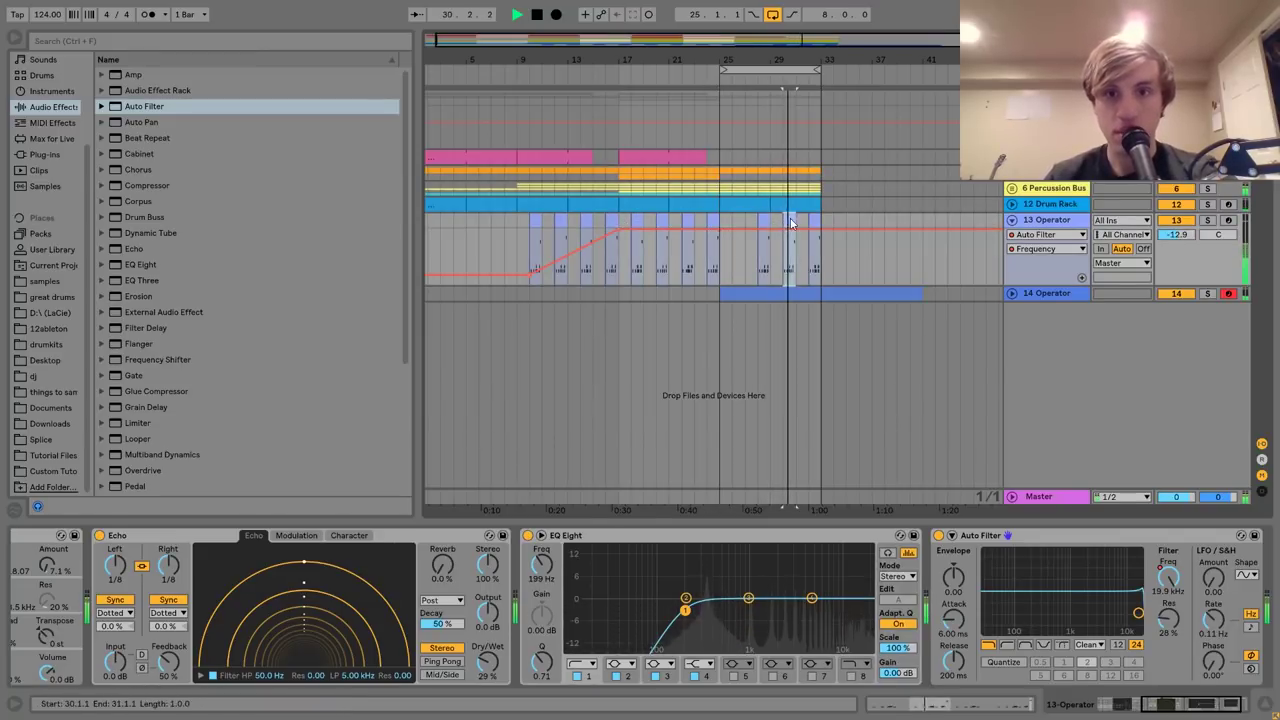
key("Delete")
Turn looping off and duplicate the bass group, Percussion Bus and Drum Rack clips from bars 25–33 into bars 33–41.
scroll(793, 223, "right", 4)
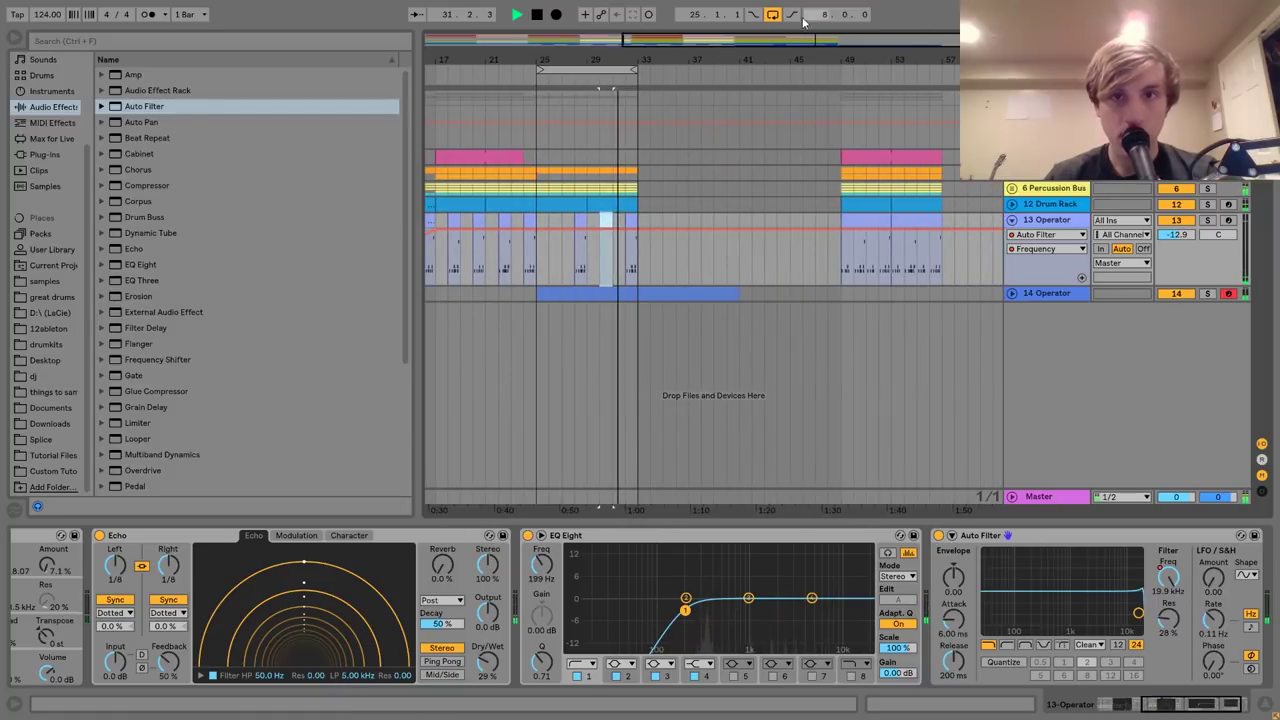
left_click(772, 14)
left_click_drag(536, 174, 637, 206)
key("ctrl+d")
key("space")
Fill bars 33 to 41 of track 13 with its bar 49 clip, and move the full bar 49 section to bar 41.
left_click_drag(873, 226, 666, 221)
key("space")
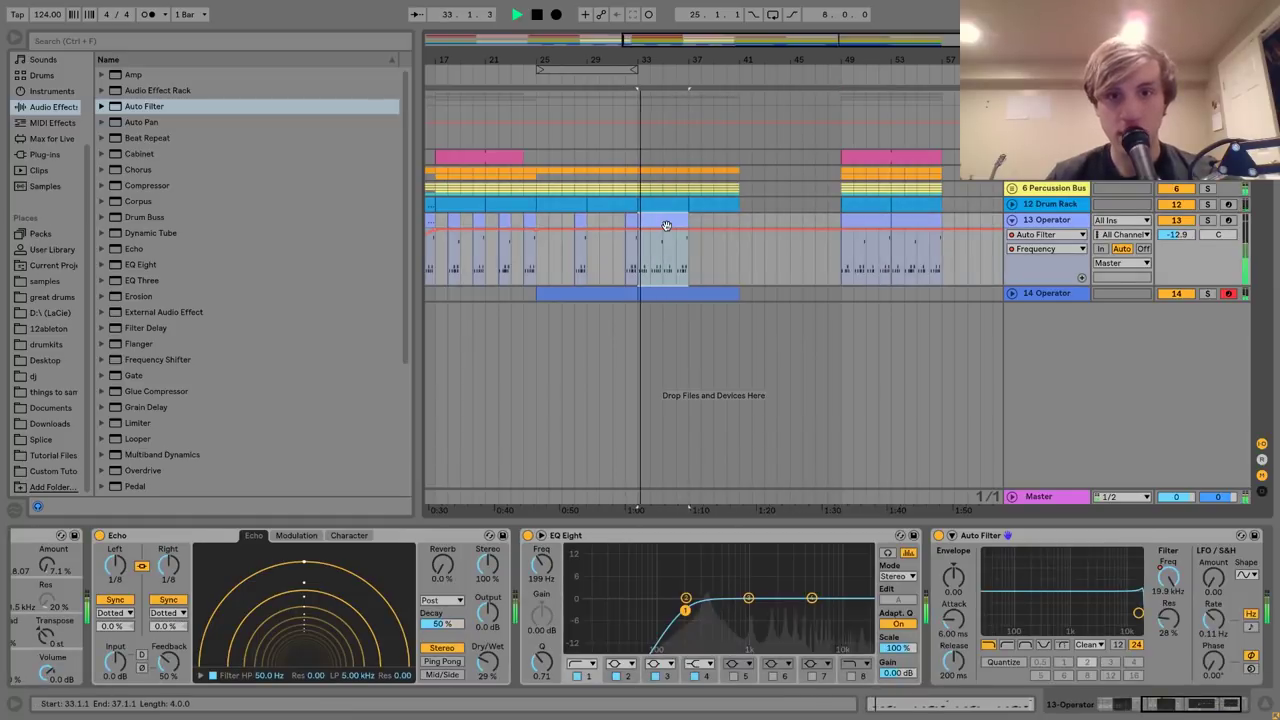
left_click(861, 154)
left_click(966, 298, "shift")
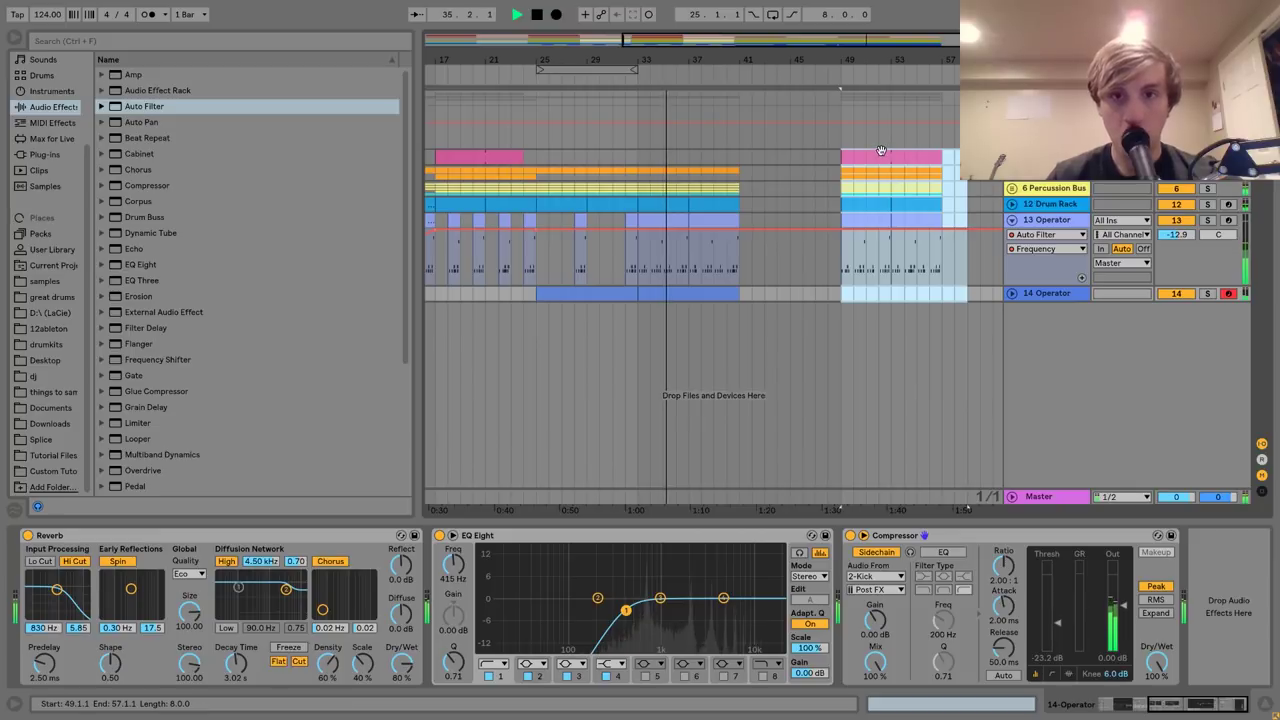
left_click_drag(888, 157, 782, 155)
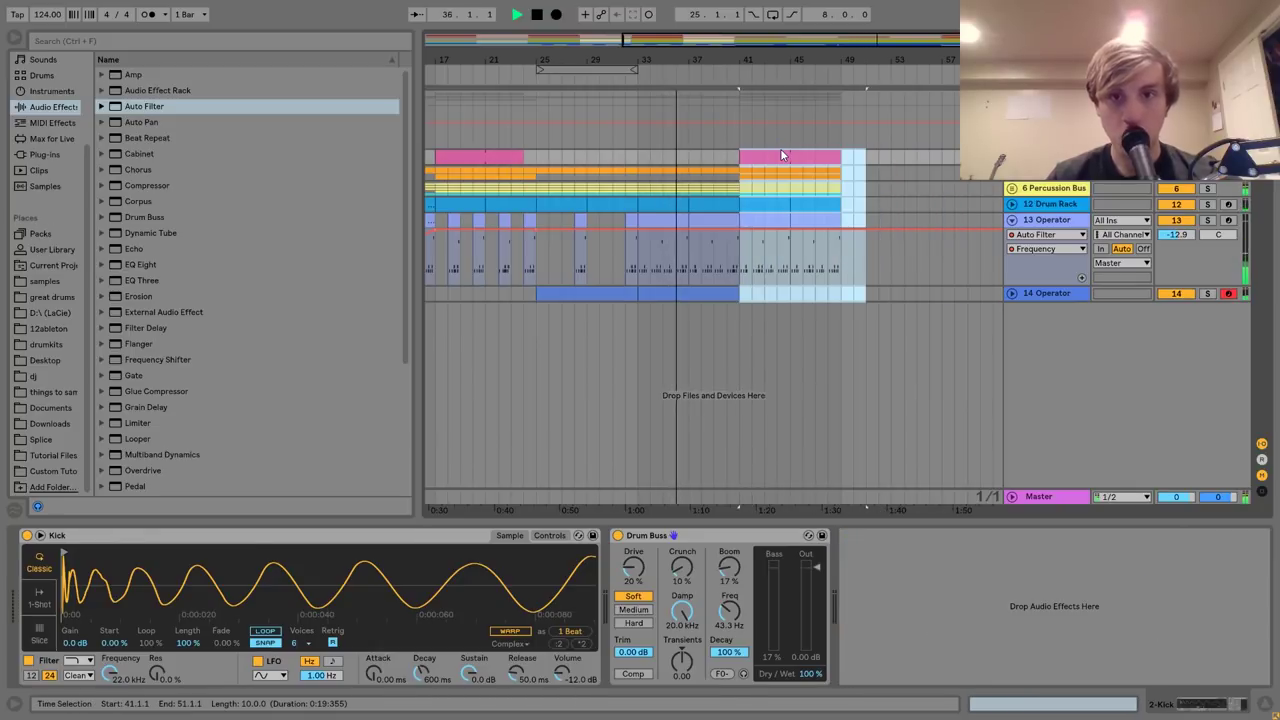
Clear the Percussion Bus in bar 40, shorten the track 14 Operator clip to end at bar 40, and fold track 13.
left_click(698, 188)
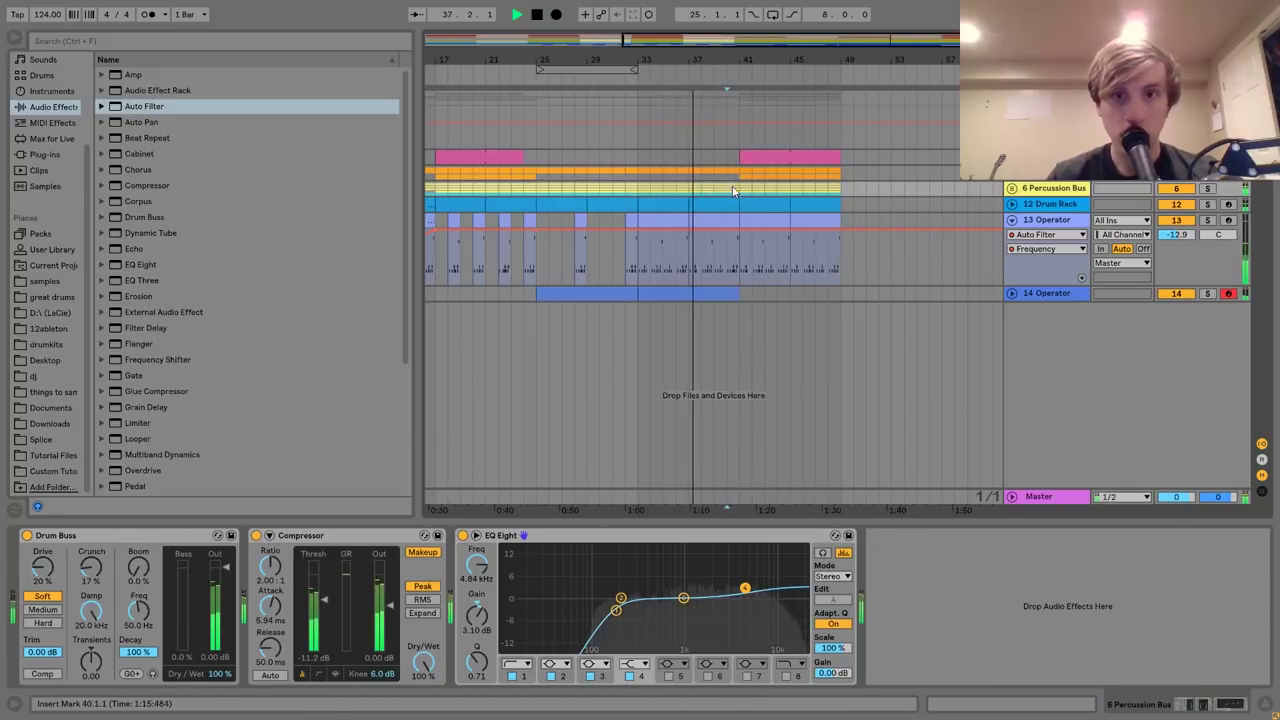
left_click_drag(728, 192, 740, 190)
left_click_drag(731, 290, 724, 291)
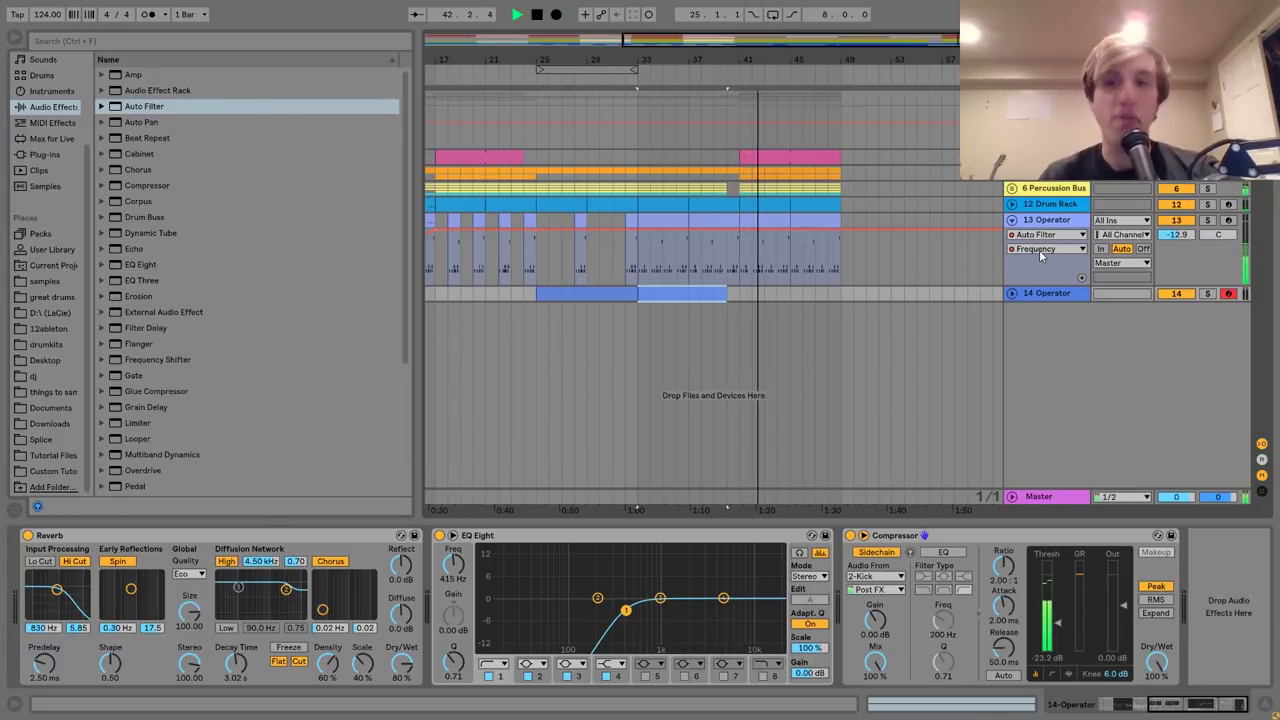
left_click(1012, 220)
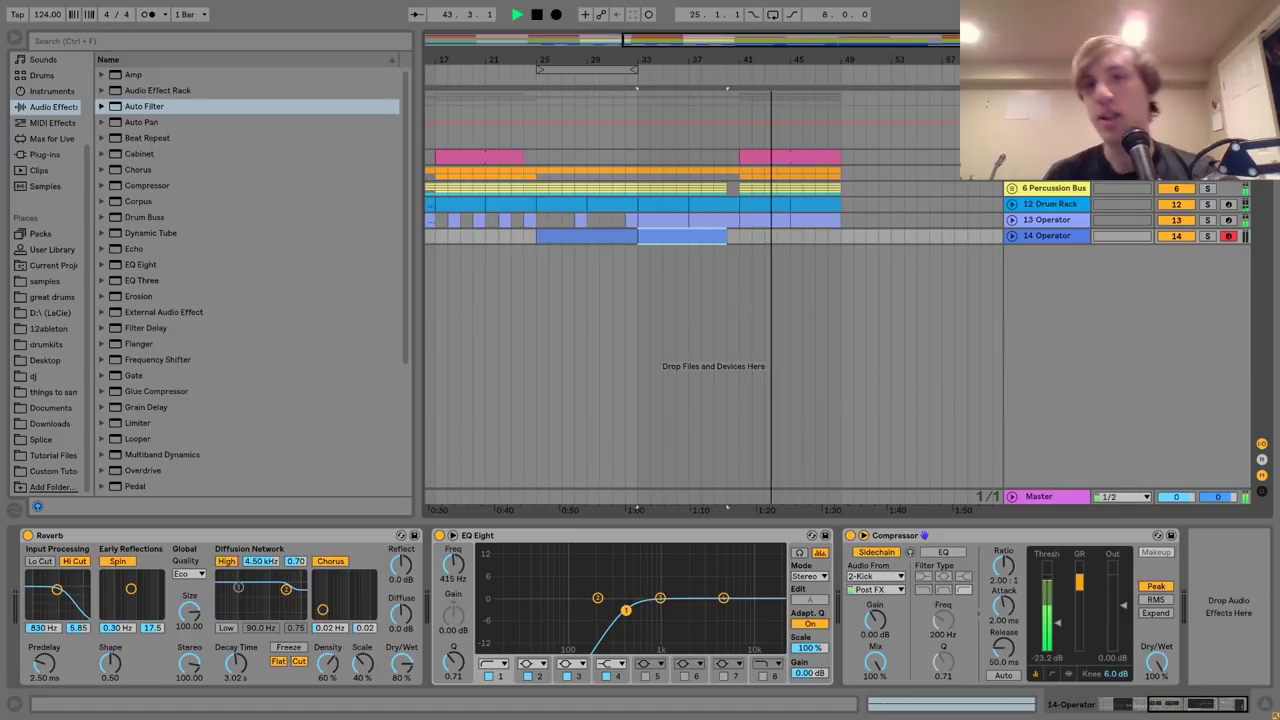
Duplicate the full section of all tracks from bars 41–49 into bars 49–57.
left_click(1045, 98)
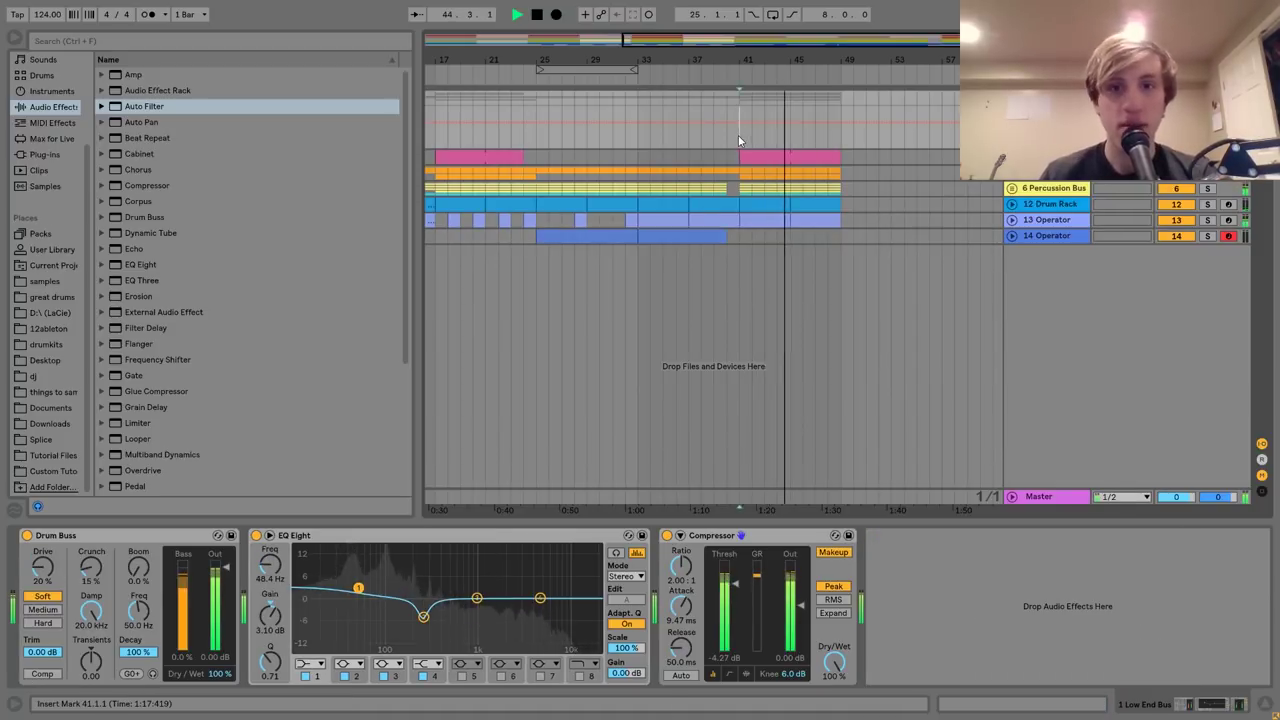
left_click_drag(739, 155, 842, 240)
key("ctrl+d")
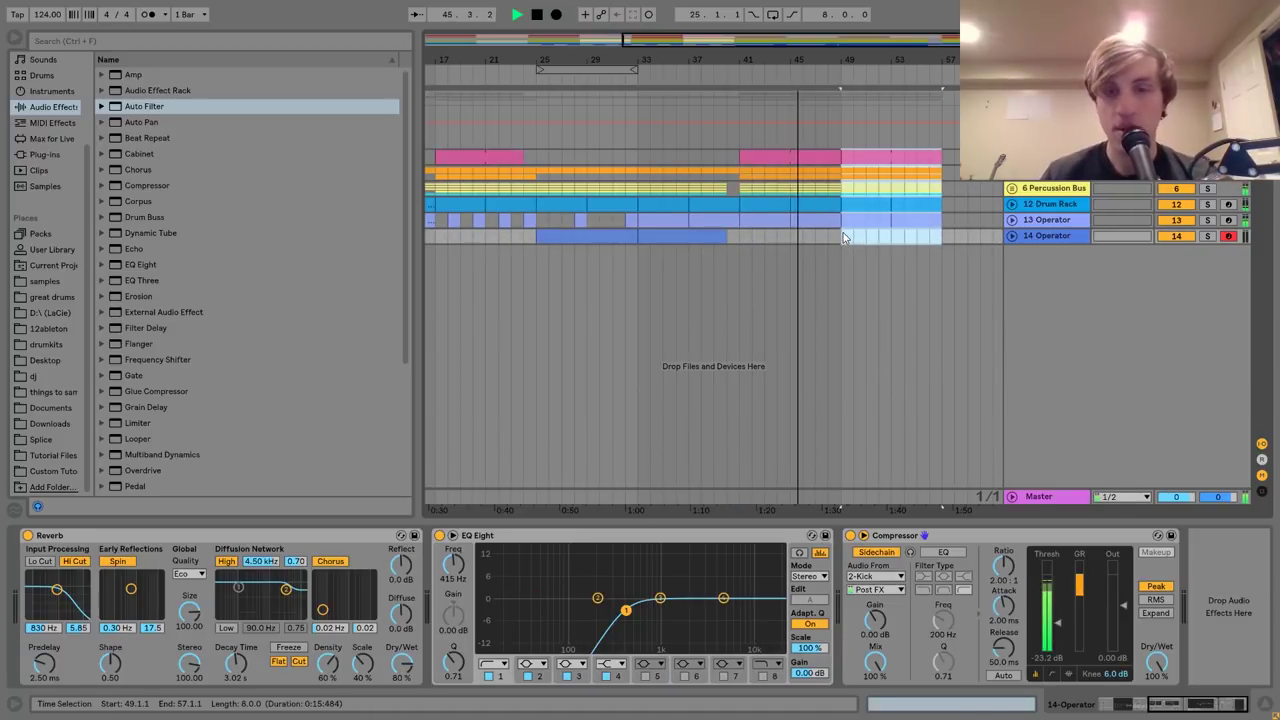
Insert a new MIDI track below 13 Operator and create a one-bar MIDI clip on it at bar 48.
left_click_drag(845, 42, 820, 62)
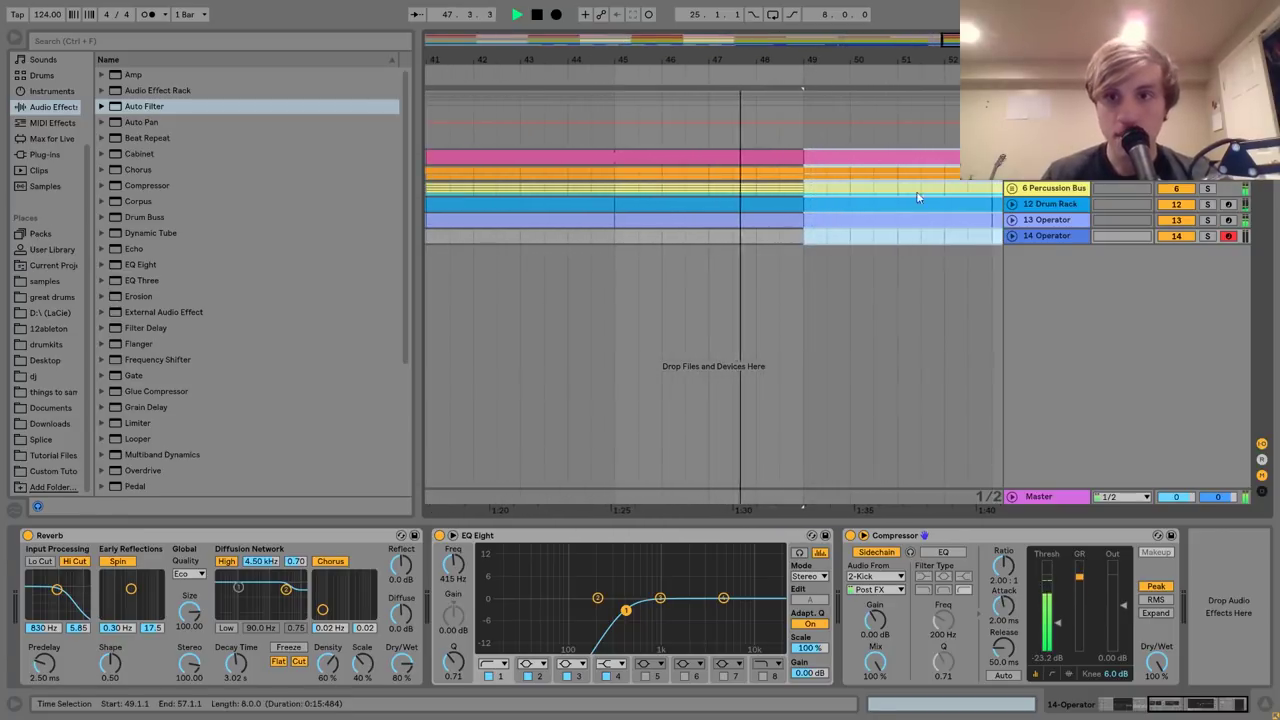
left_click(1046, 220)
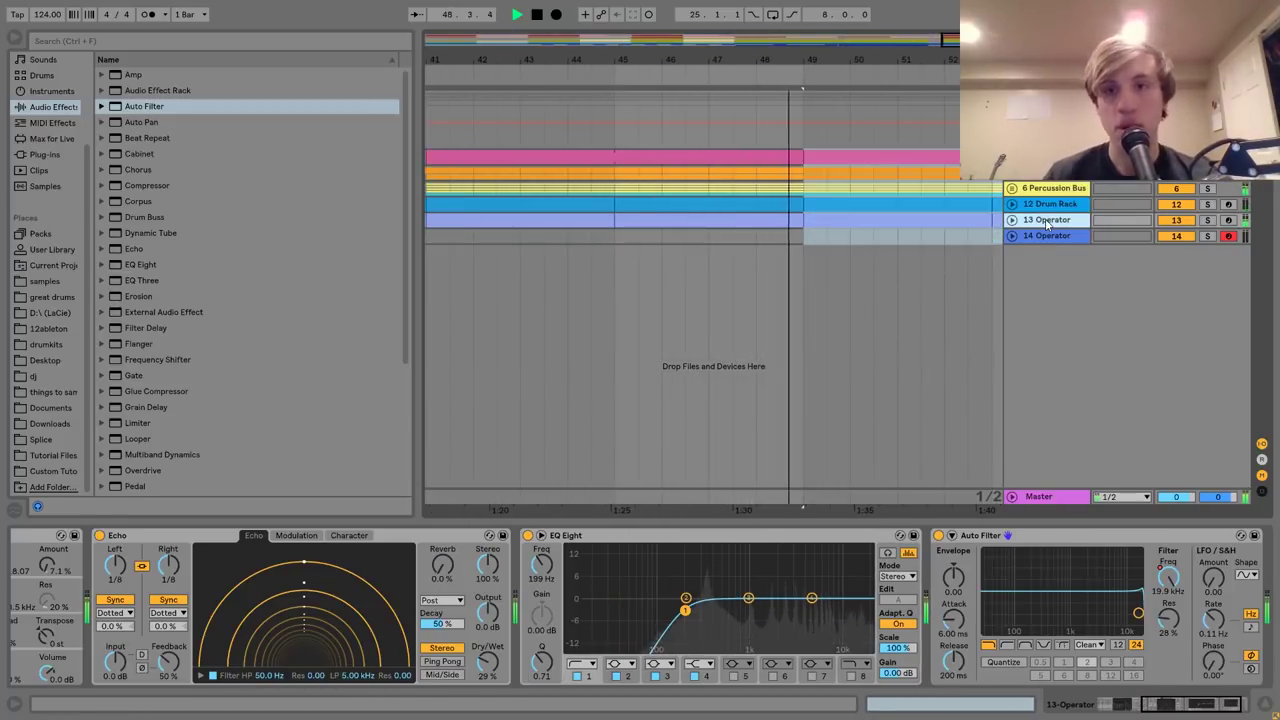
key("ctrl+shift+t")
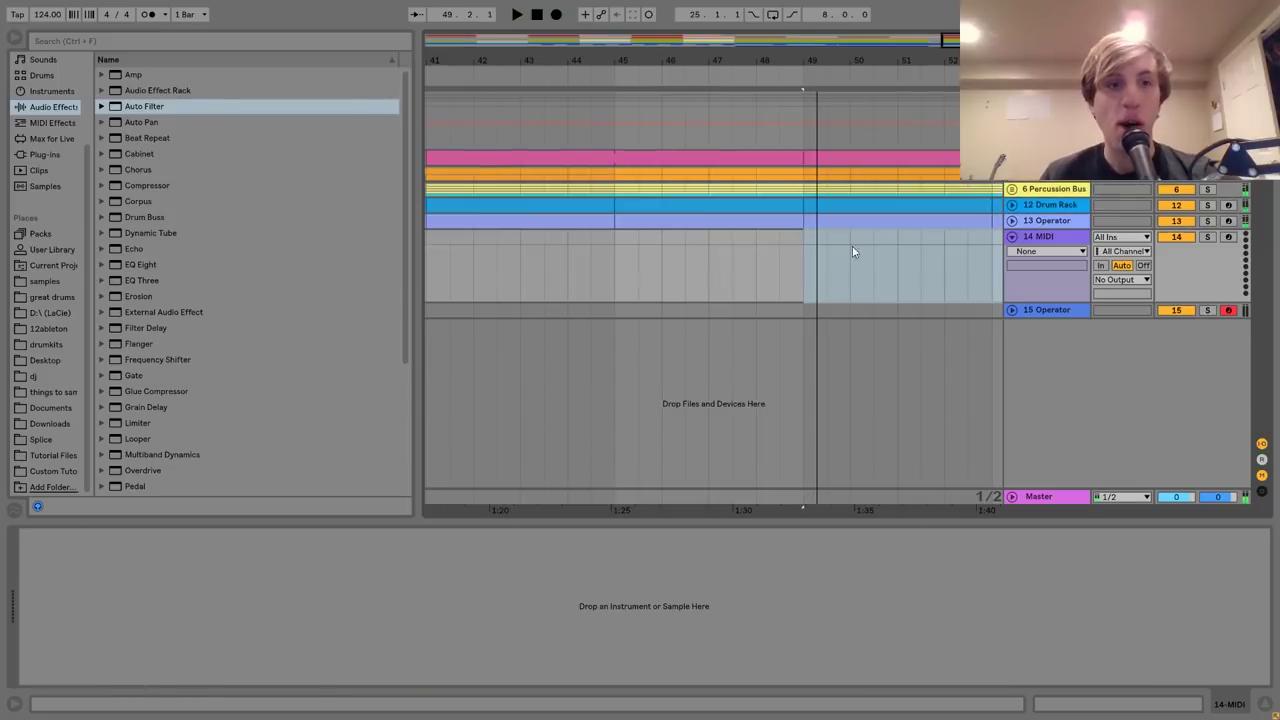
left_click(756, 247)
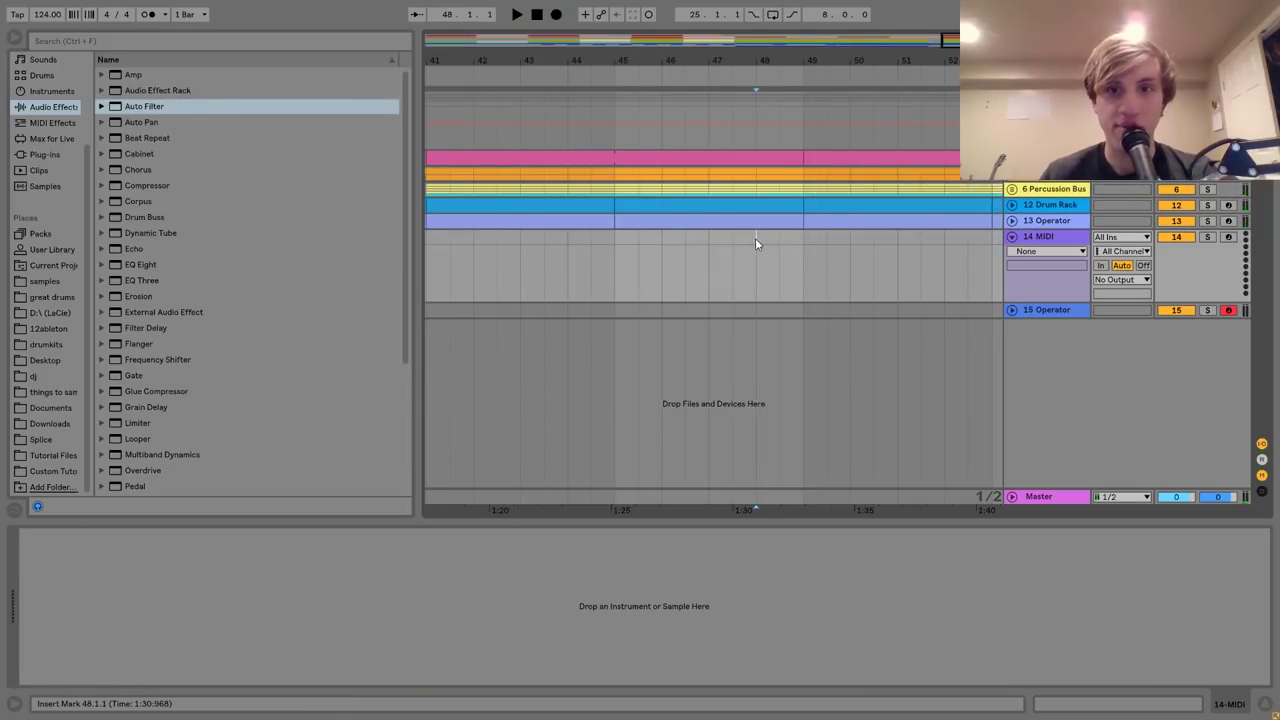
left_click_drag(755, 245, 801, 245)
key("ctrl+shift+m")
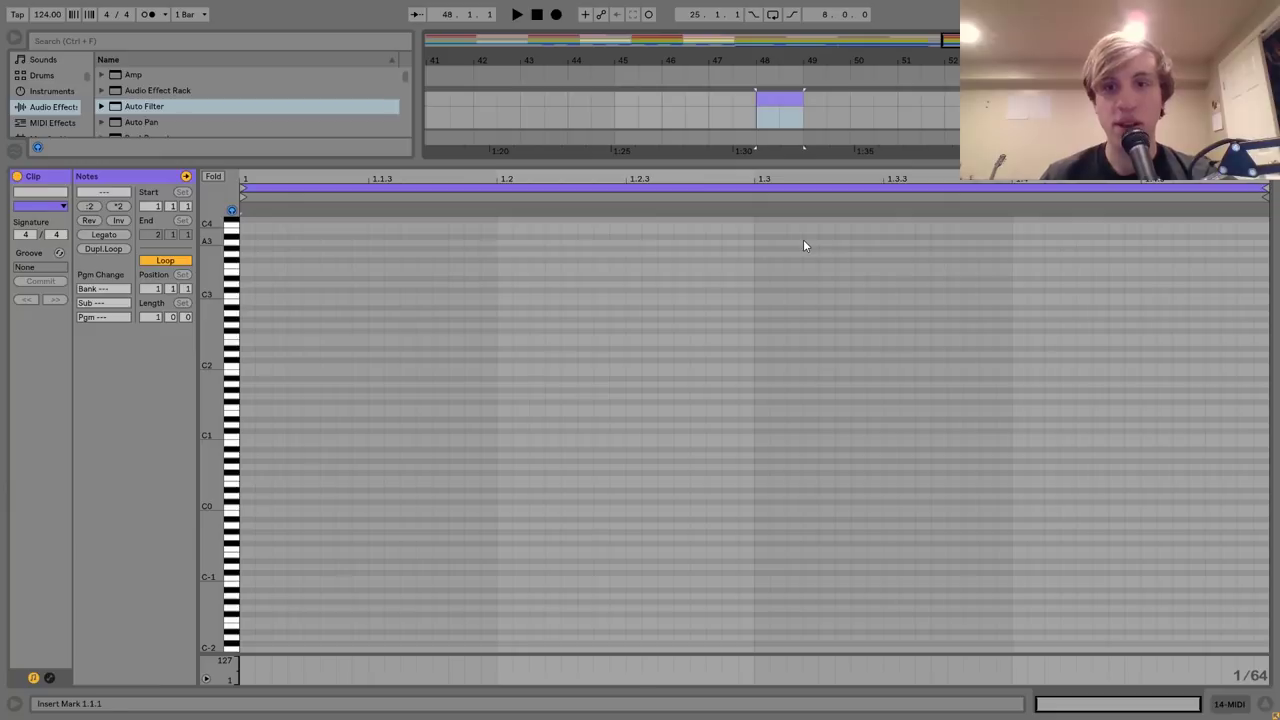
Add two short C3 notes at 1.4.1 and 1.4.2 and a longer C3 note at 1.4.3 in the new clip.
double_click(1017, 296)
key("shift+Right")
key("ctrl+d")
key("Right")
key("Right")
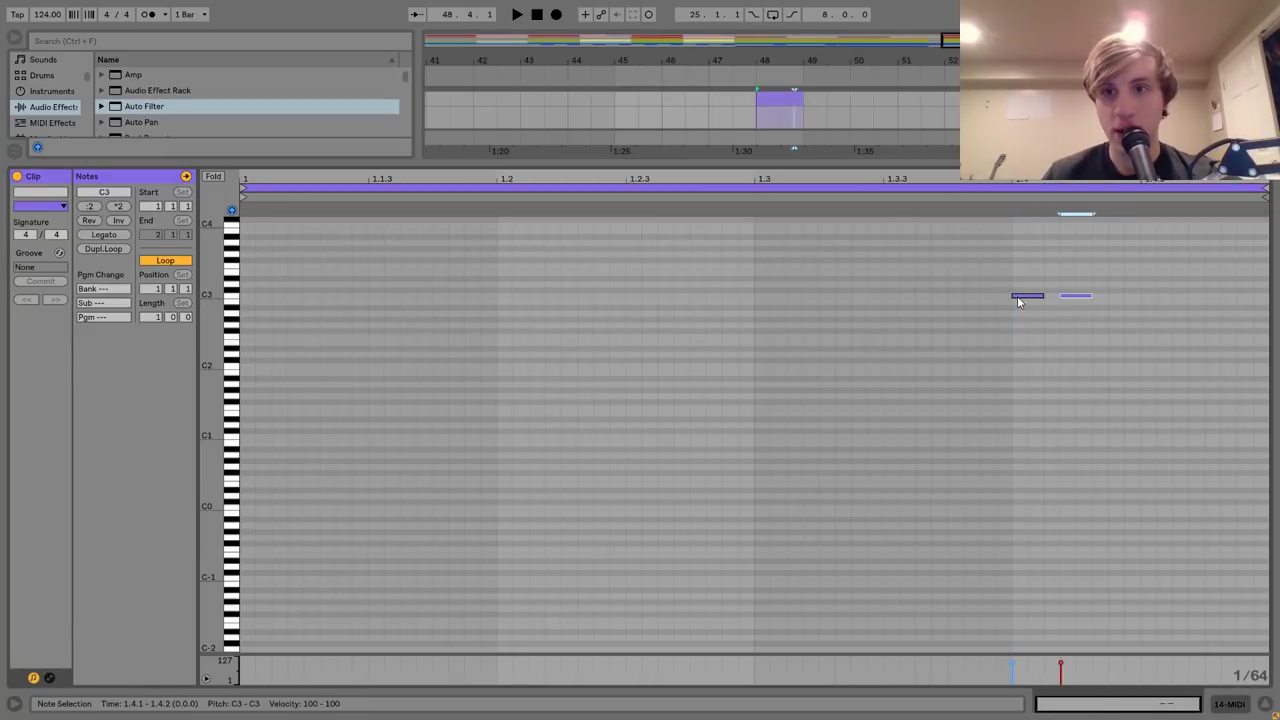
key("ctrl+d")
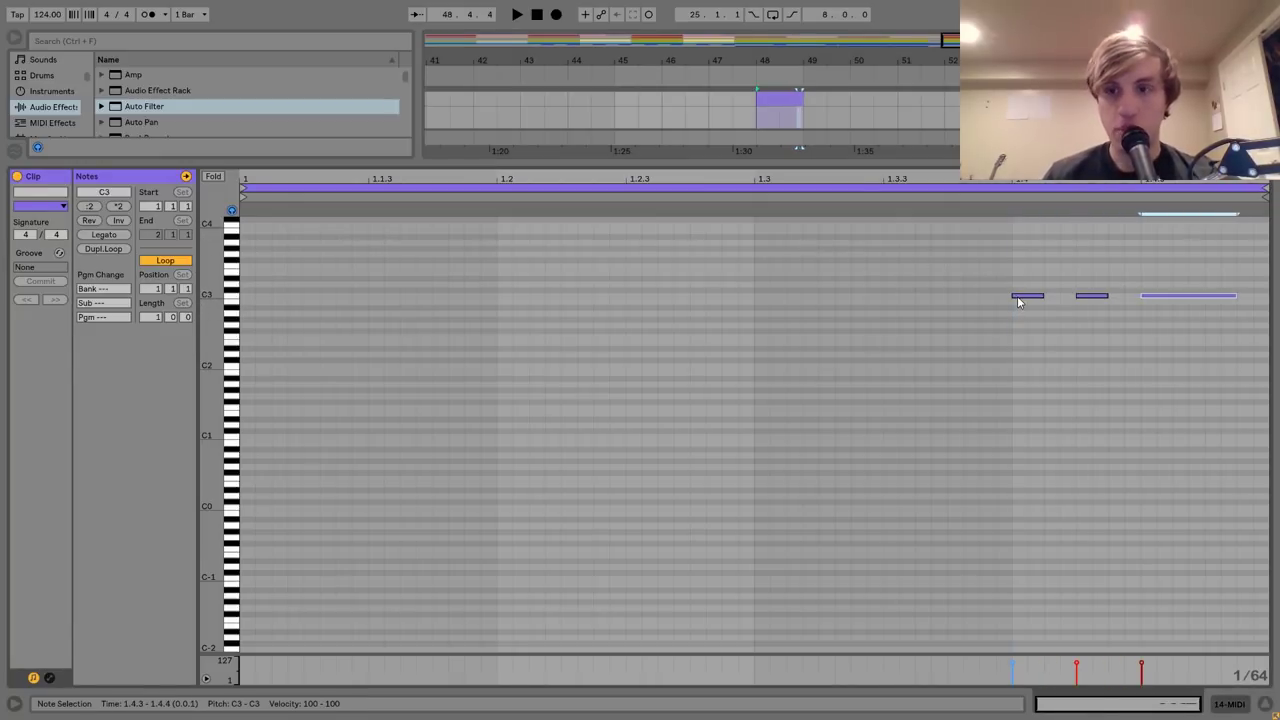
Load Operator onto the new MIDI track and set oscillator A's wave to Noise White.
key("shift+Tab")
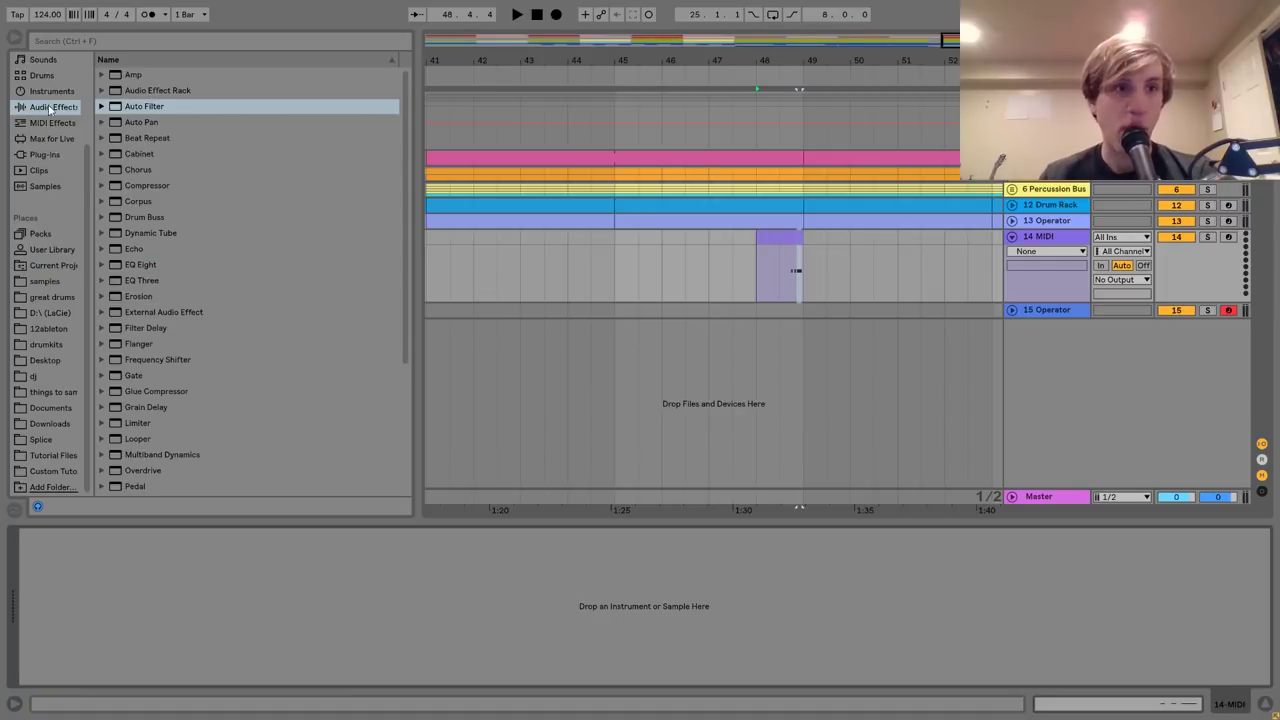
left_click(45, 91)
double_click(131, 185)
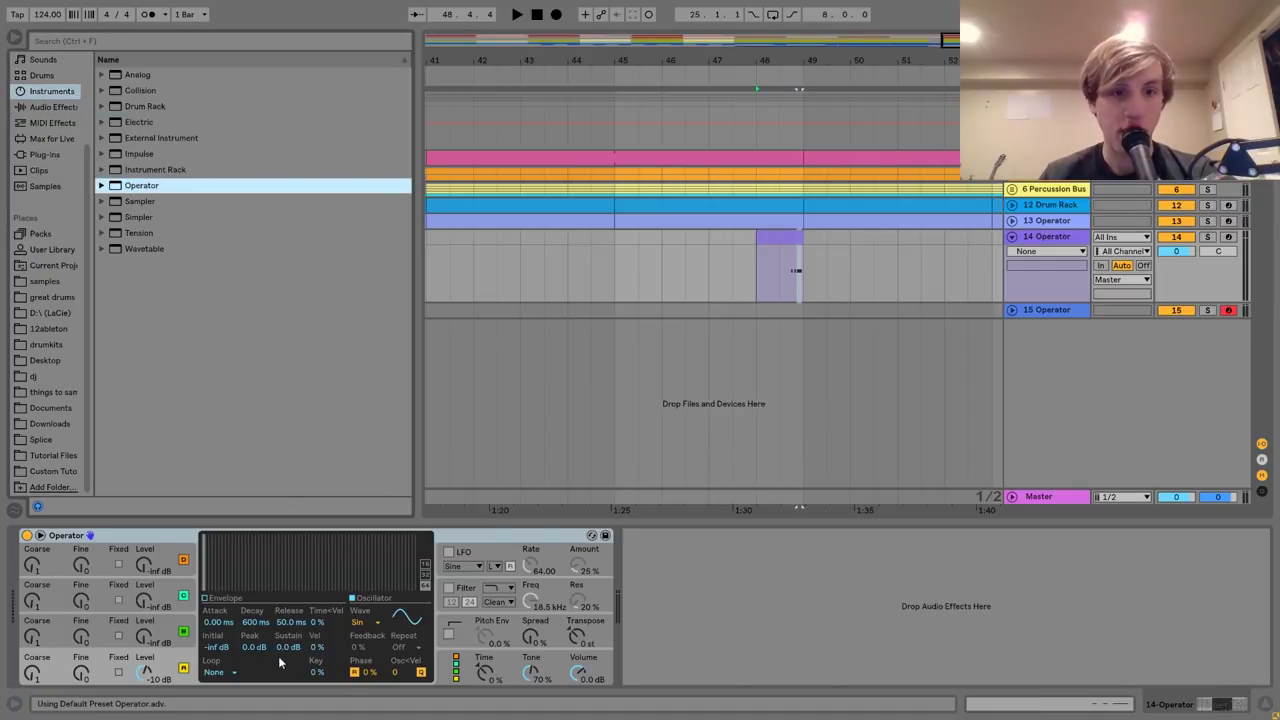
left_click(449, 590)
left_click(189, 658)
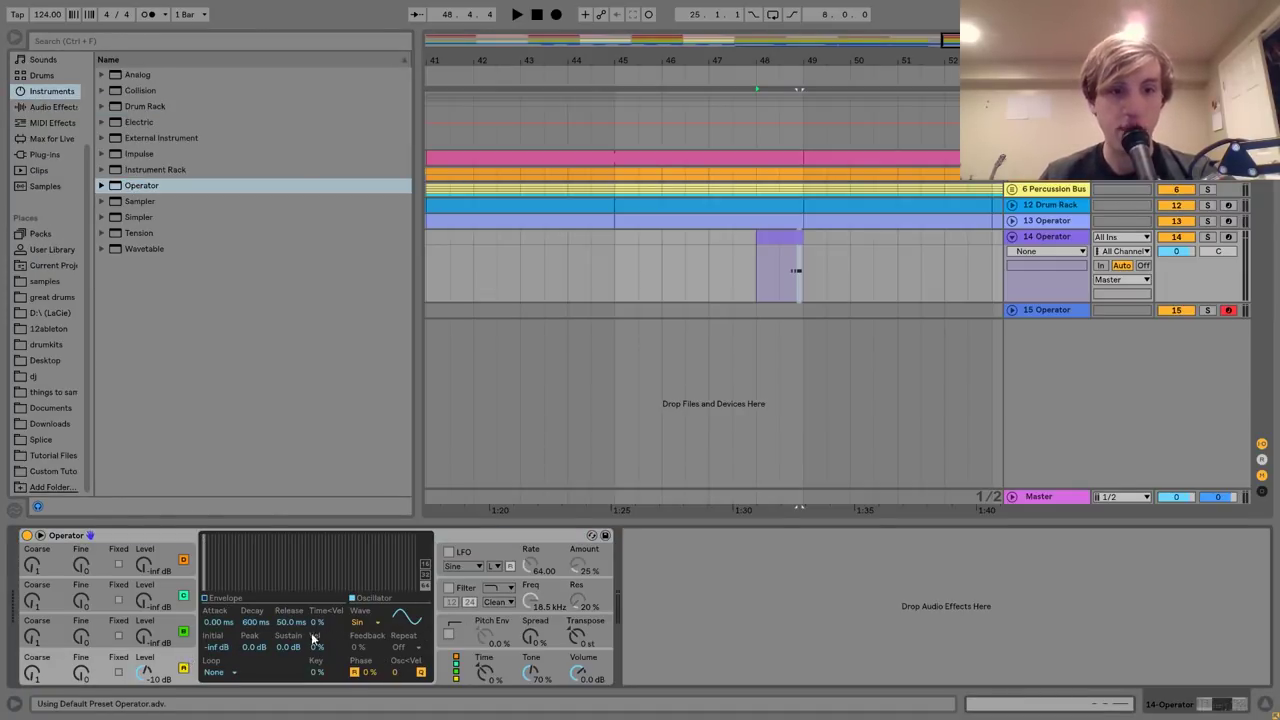
left_click(362, 622)
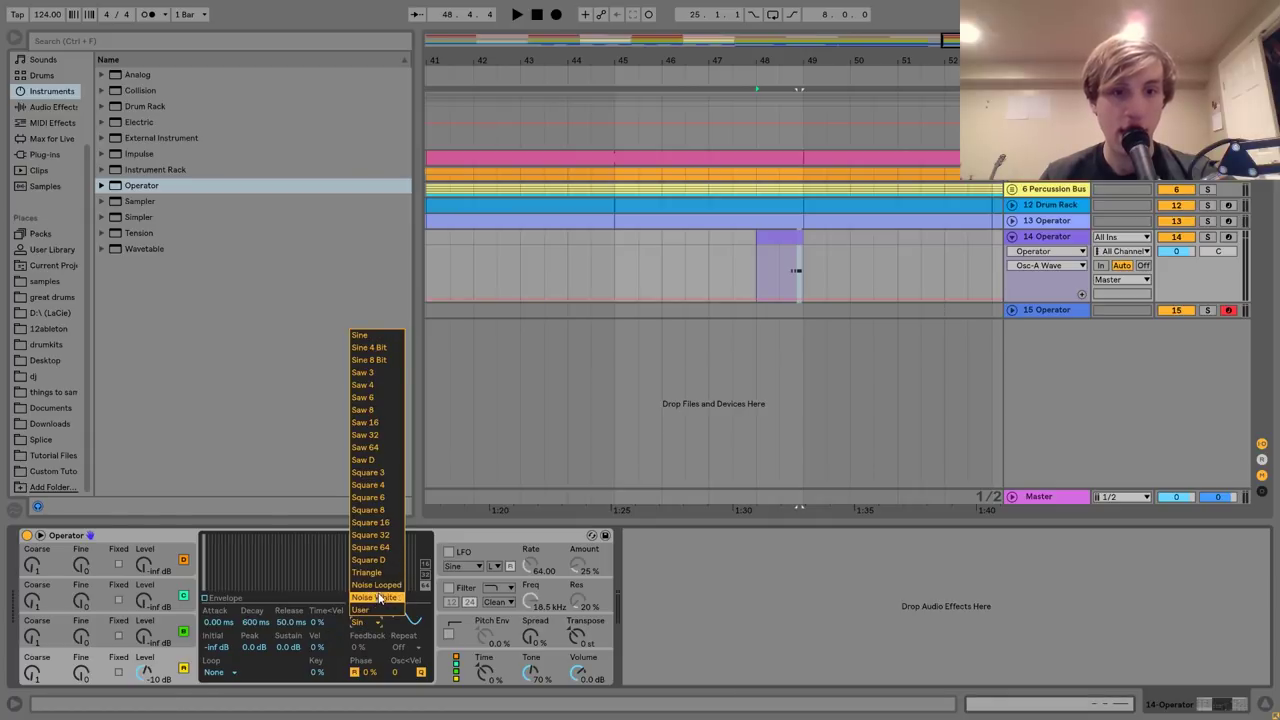
left_click(375, 597)
Enable Operator's filter as a high-pass and set its frequency to 1.18 kHz.
left_click(449, 592)
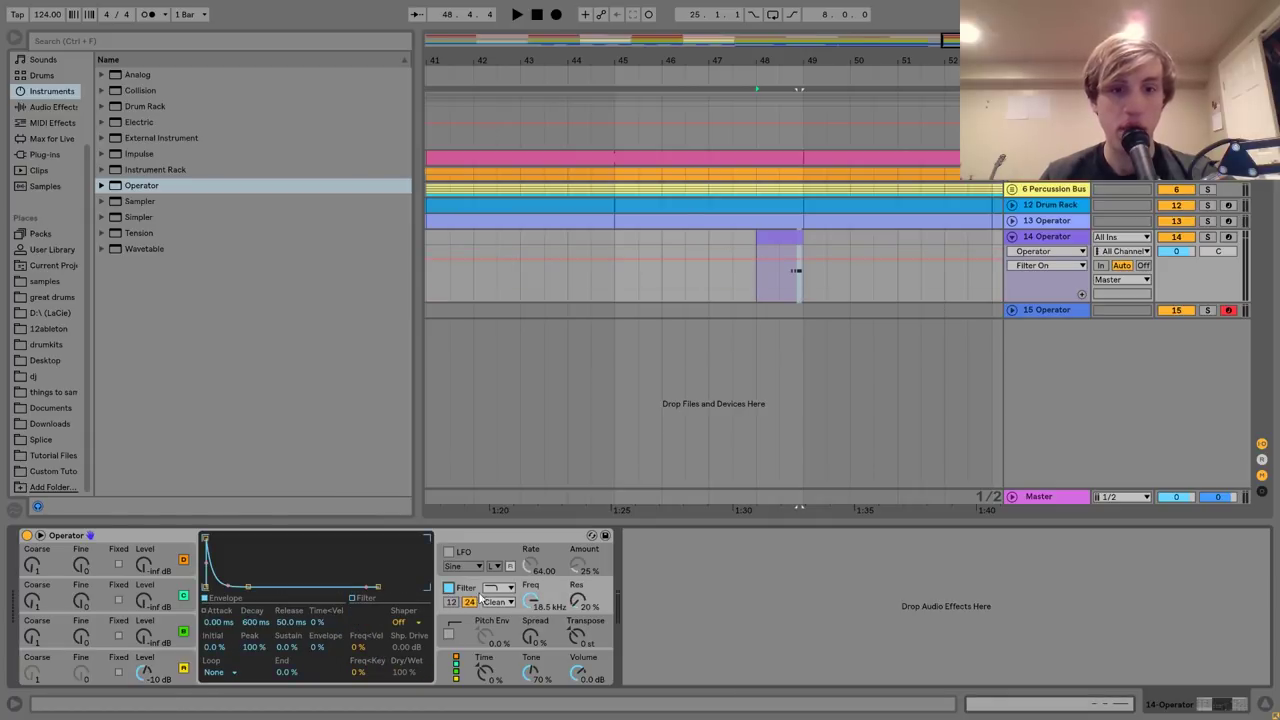
left_click(498, 589)
left_click(499, 617)
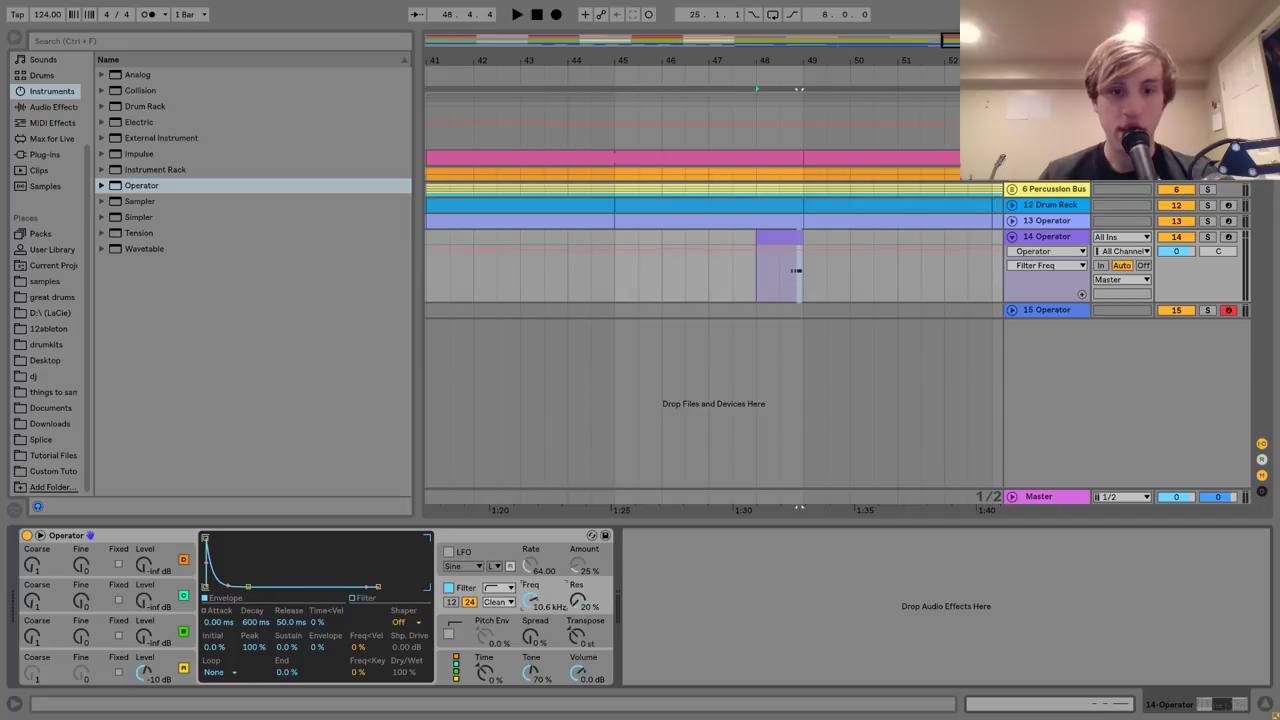
Add an Echo after Operator with Dry/Wet at 35% and set its sync mode to Notes.
left_click(41, 107)
left_click_drag(134, 247, 911, 637)
left_click_drag(1010, 675, 1010, 660)
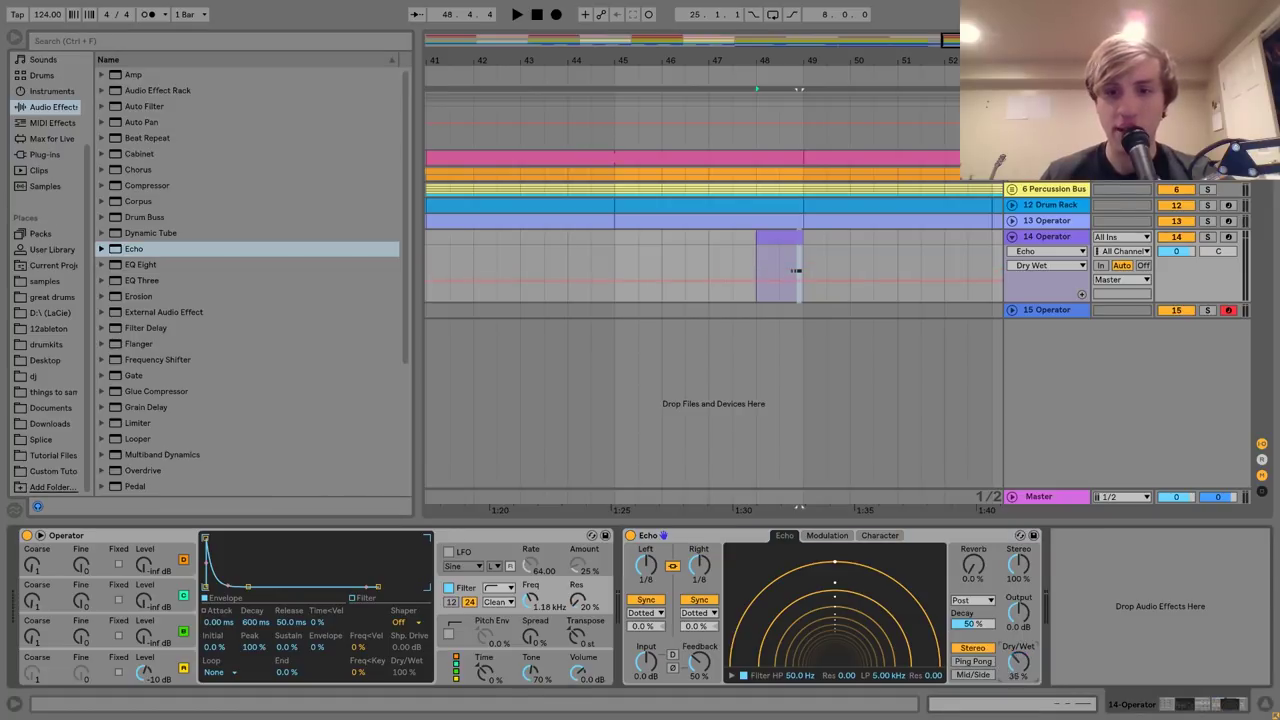
left_click(702, 614)
left_click(695, 628)
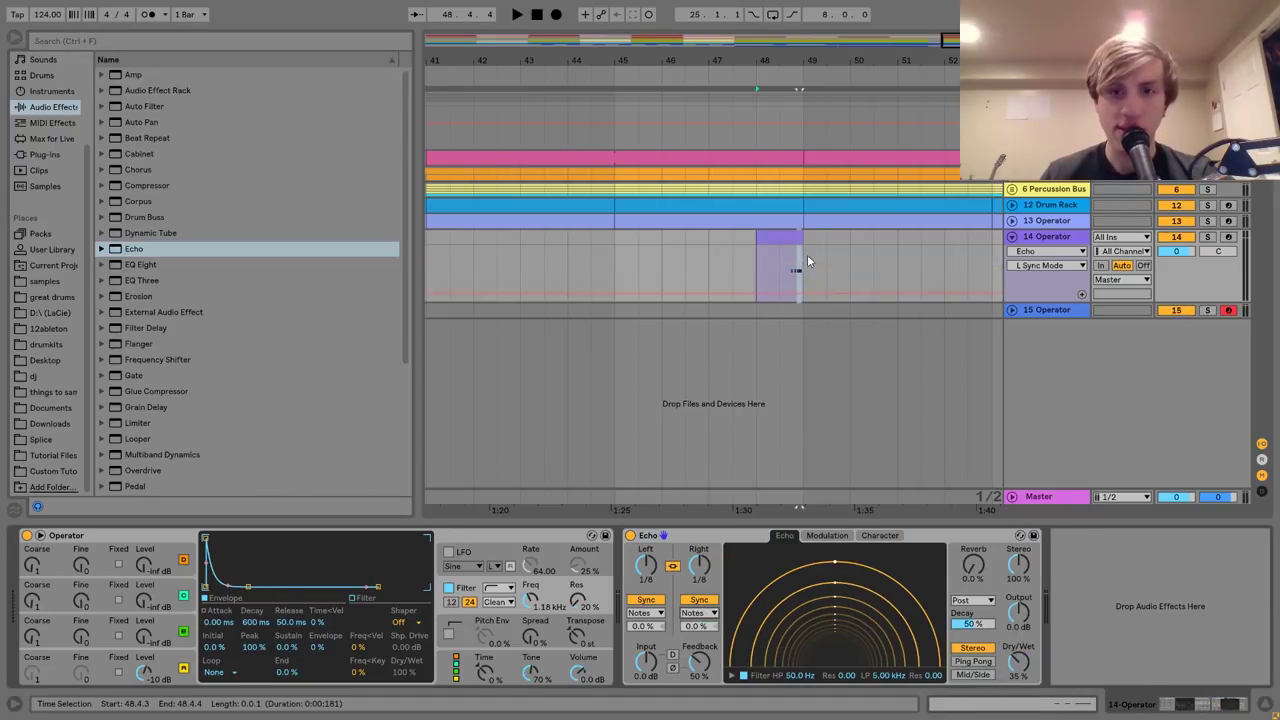
Inspect the middle C3 note of the bar 48 clip and return to the track's devices.
double_click(790, 262)
left_click(1077, 303)
left_click(1077, 297)
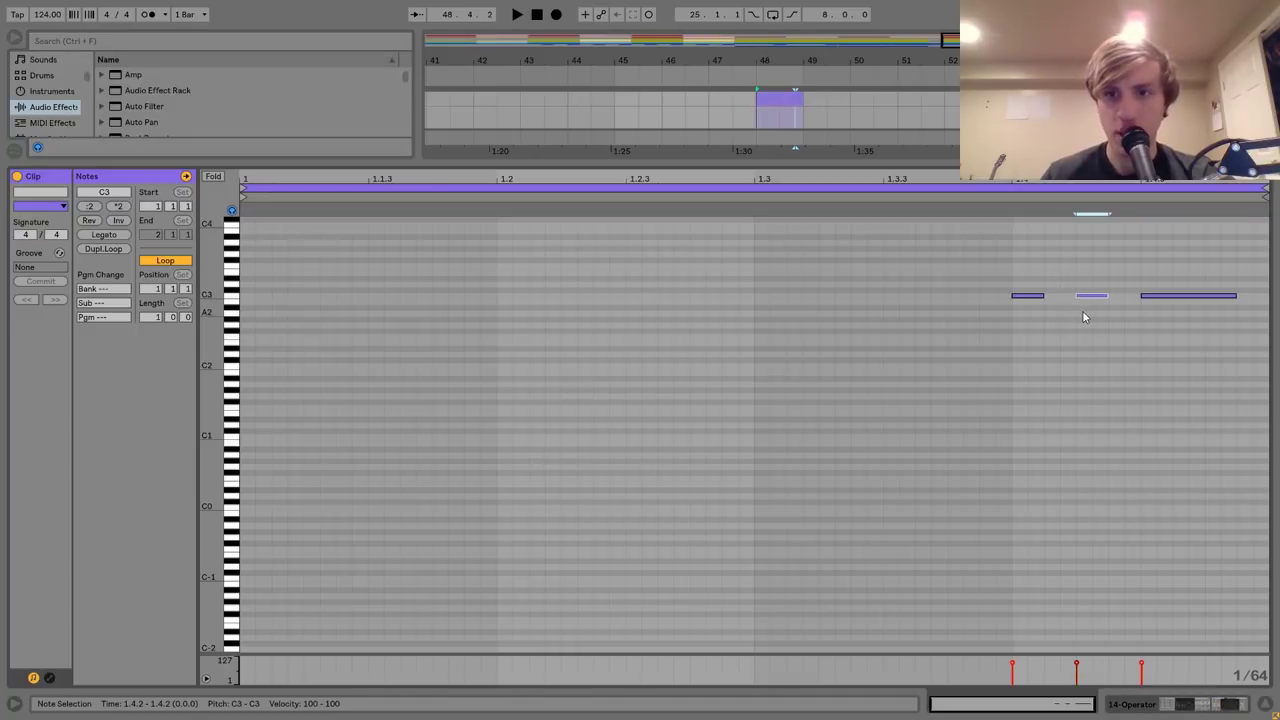
key("shift+Tab")
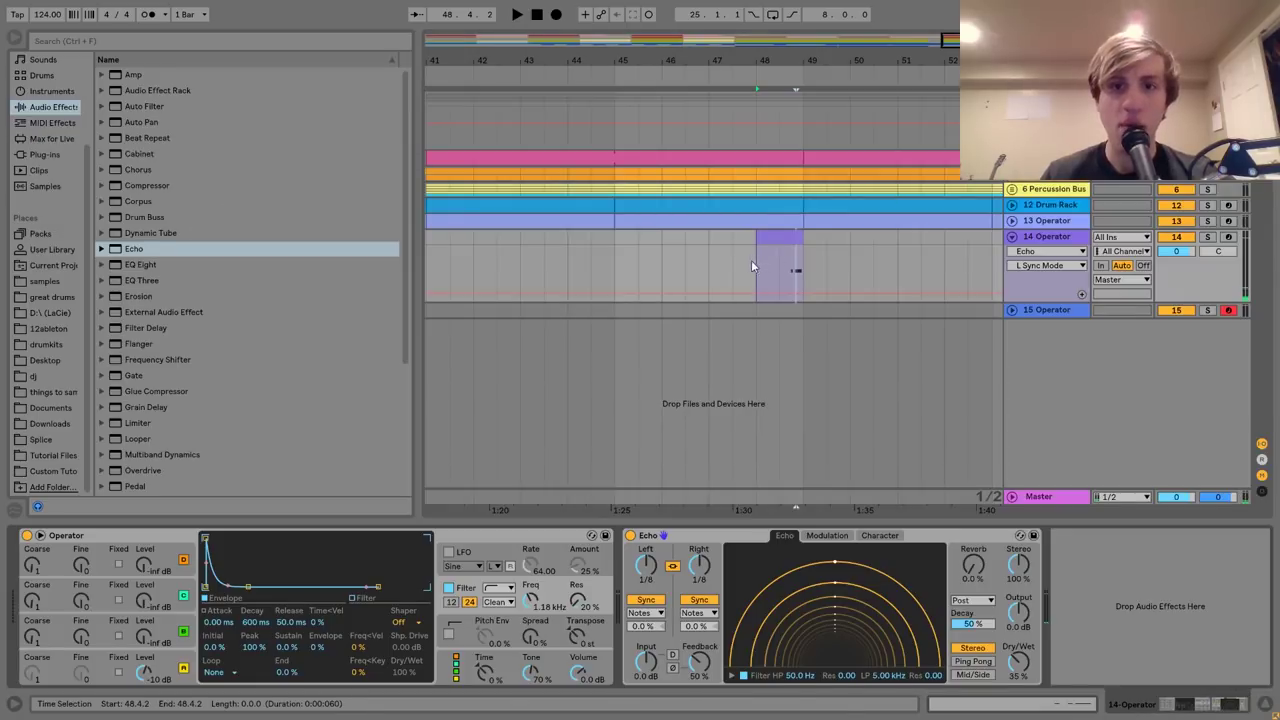
Set the 14 Operator track's volume to -8.3 dB and its Echo feedback to 81% while auditioning the fill before bar 49.
left_click(735, 239)
key("space")
left_click_drag(1175, 251, 1176, 260)
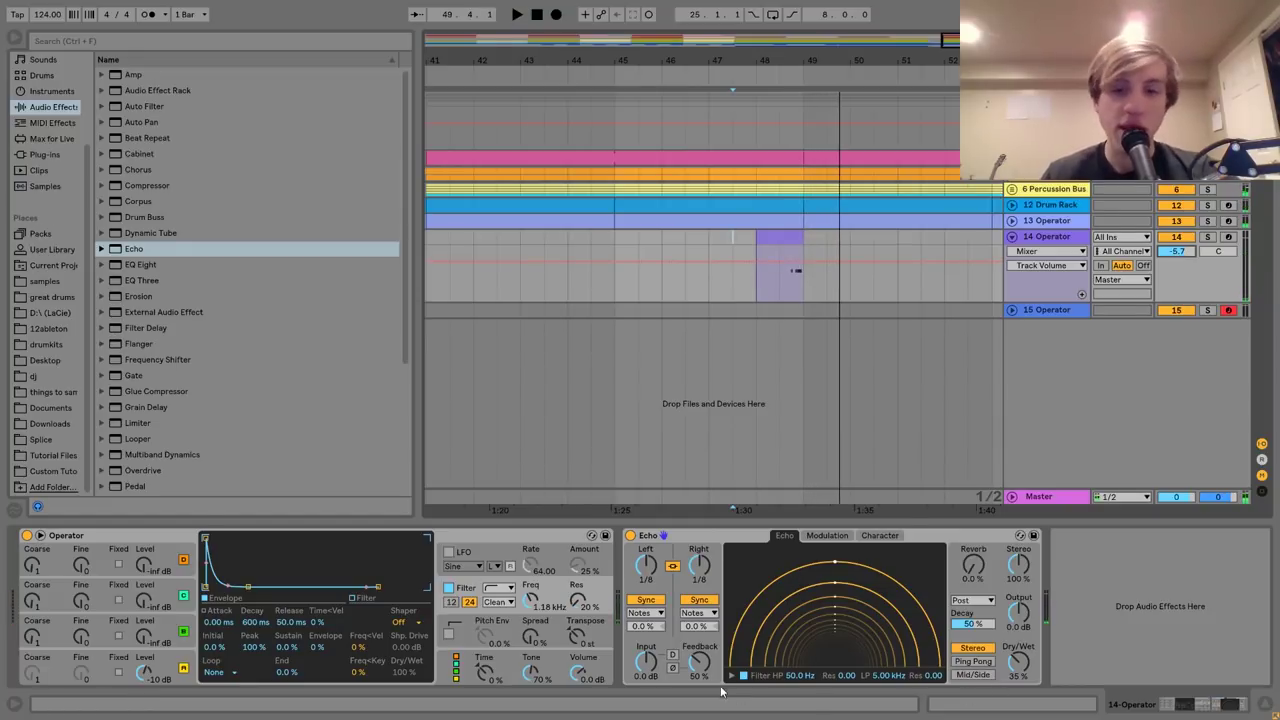
left_click_drag(699, 662, 699, 605)
key("space")
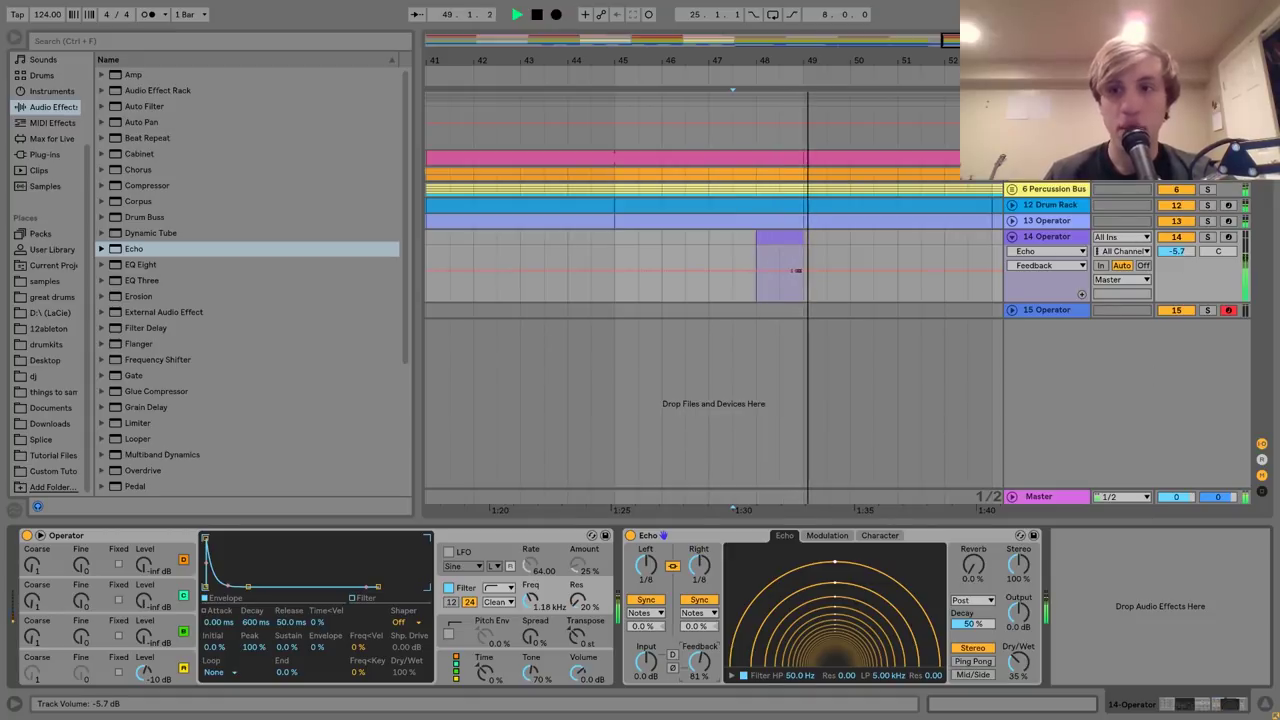
left_click_drag(1176, 251, 1176, 262)
Duplicate bars 41 to 49 of the 14 Operator track into bars 49 to 57.
left_click_drag(828, 60, 828, 20)
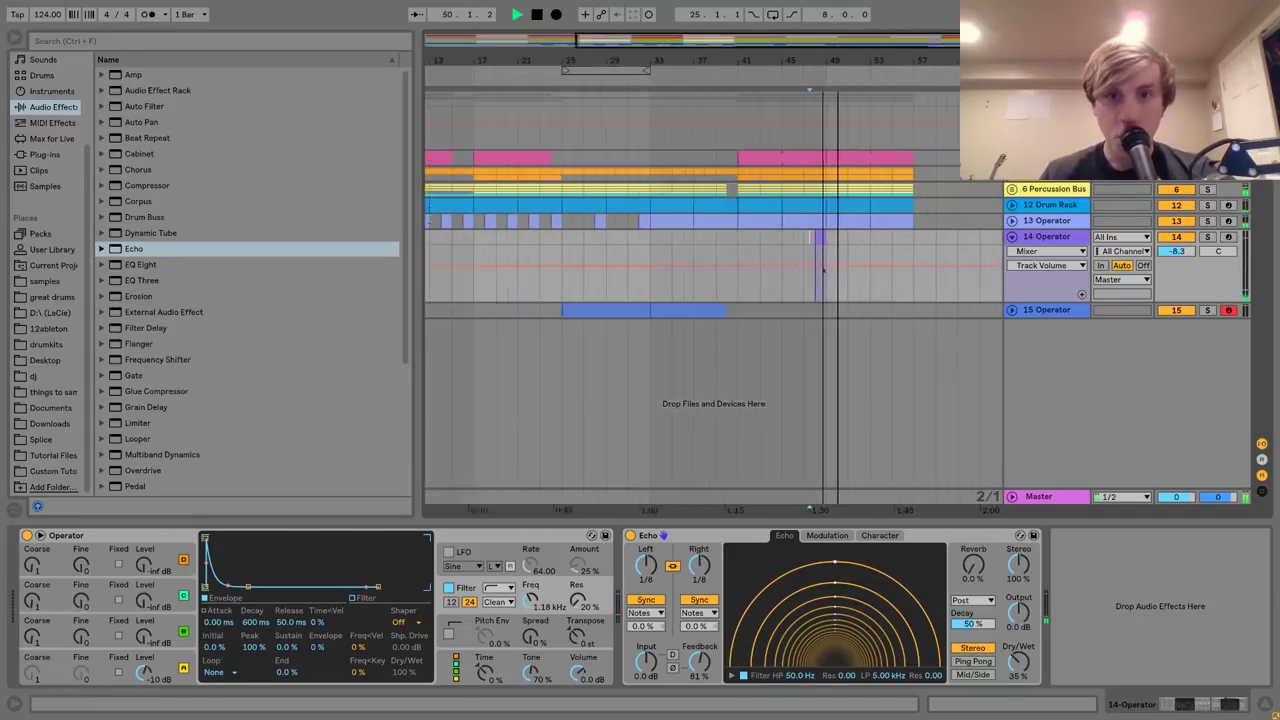
left_click_drag(760, 238, 819, 239)
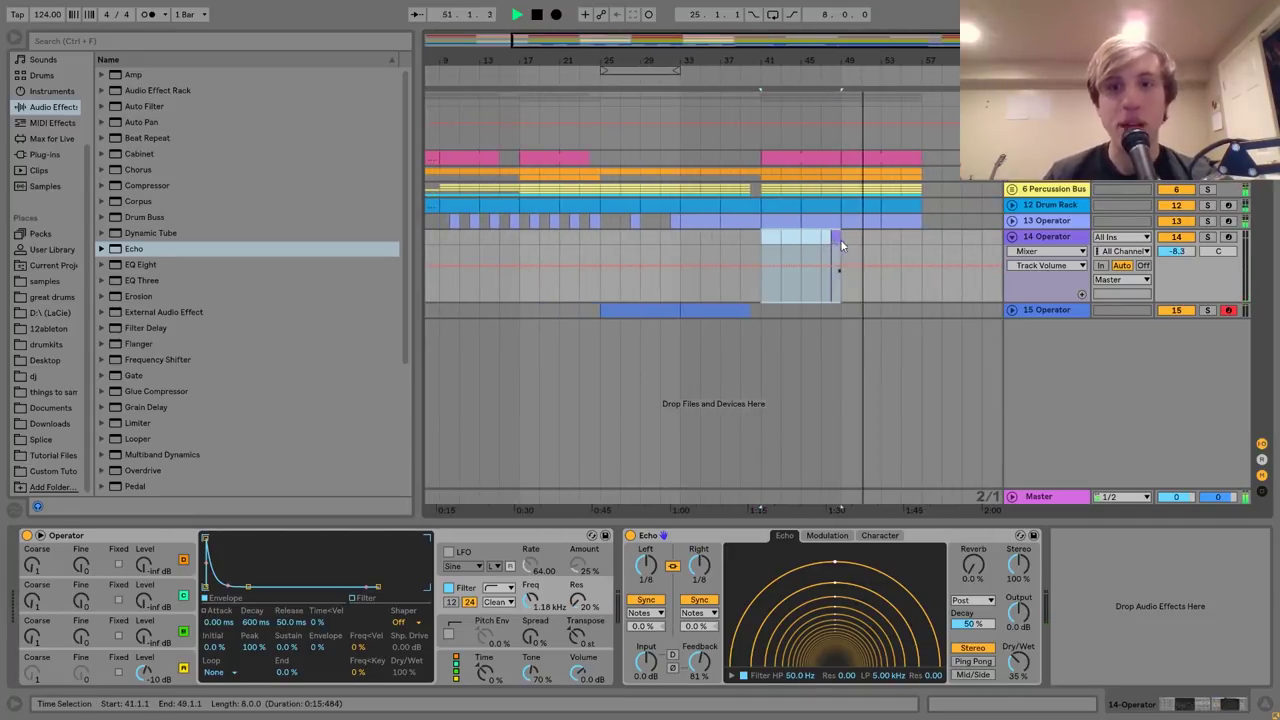
key("ctrl+d")
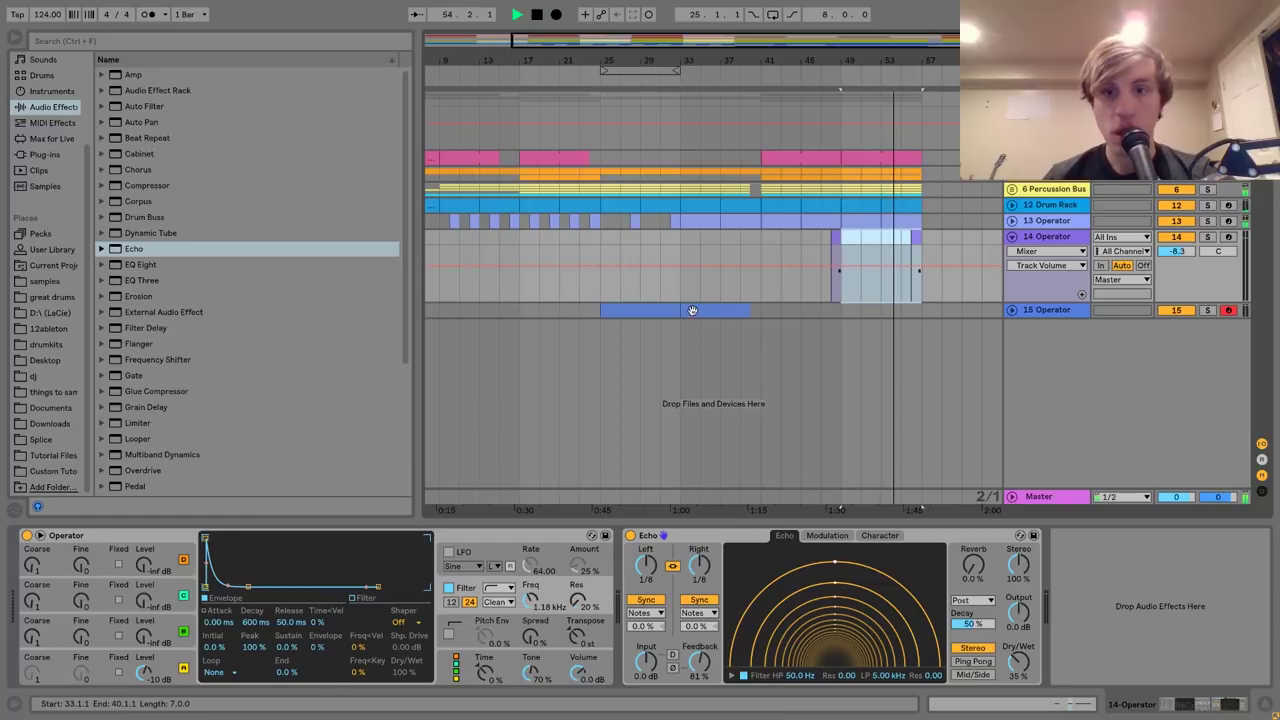
Duplicate bars 41 to 57 of the kick through 14 Operator tracks into bars 57 to 73.
left_click(794, 157)
key("space")
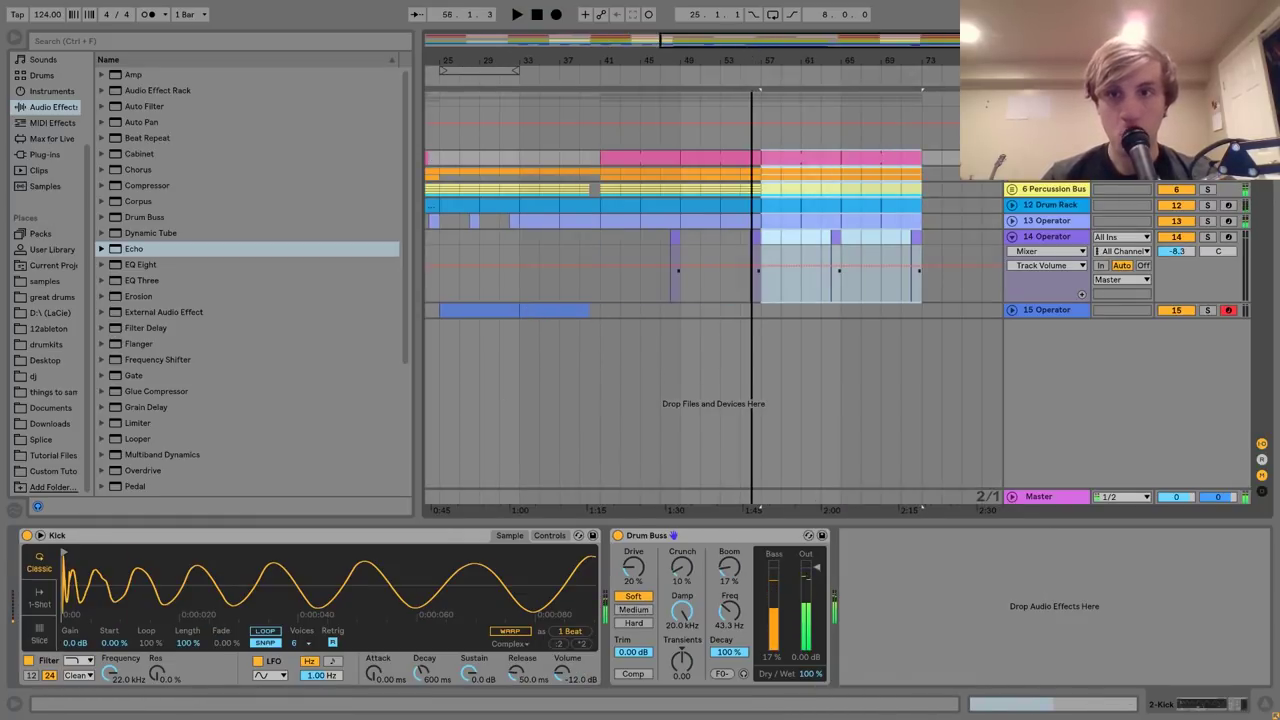
Shorten the kick clip starting at bar 49 so it ends at bar 55, and play back from there.
left_click_drag(750, 61, 749, 90)
left_click(760, 166)
left_click(771, 157)
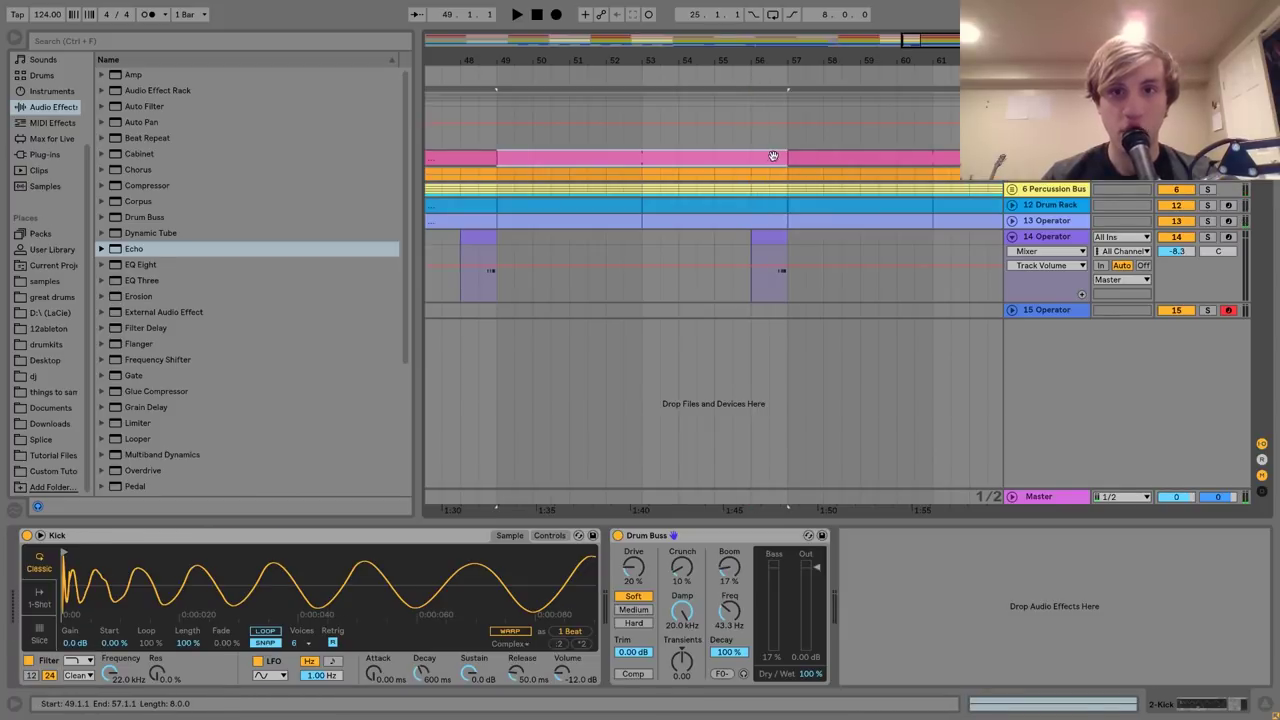
left_click_drag(783, 157, 716, 157)
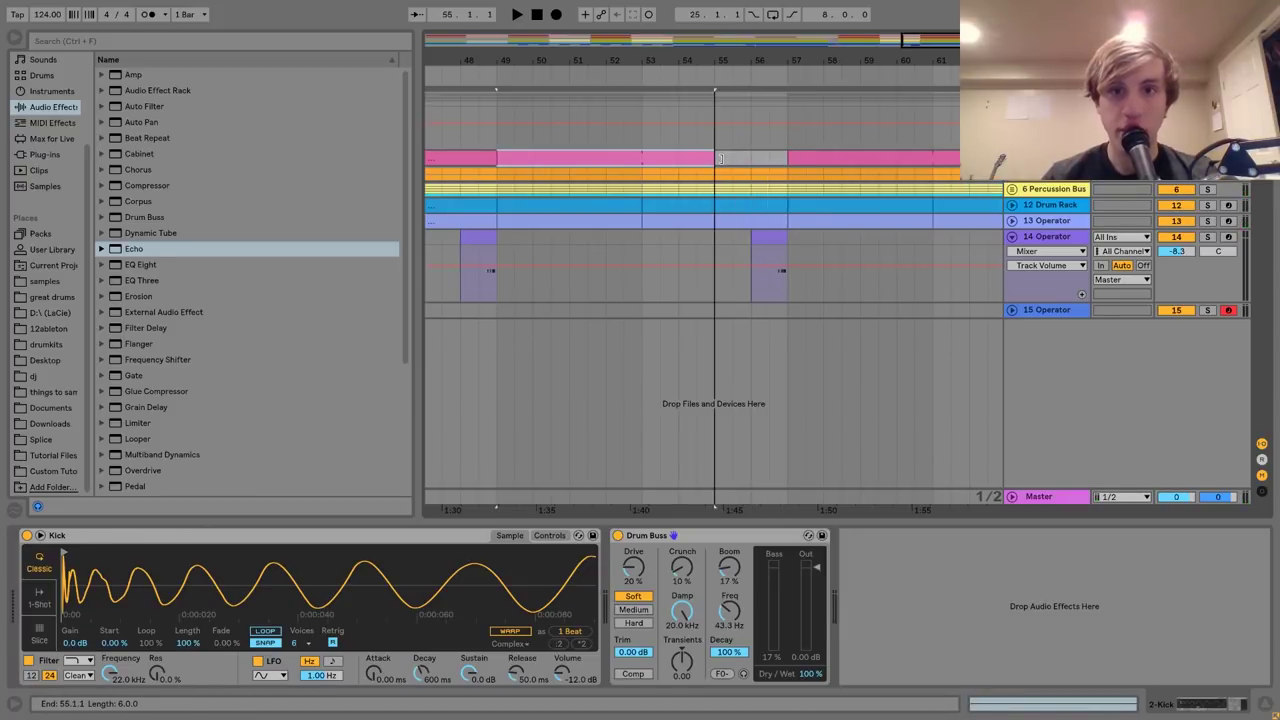
left_click(711, 242)
key("space")
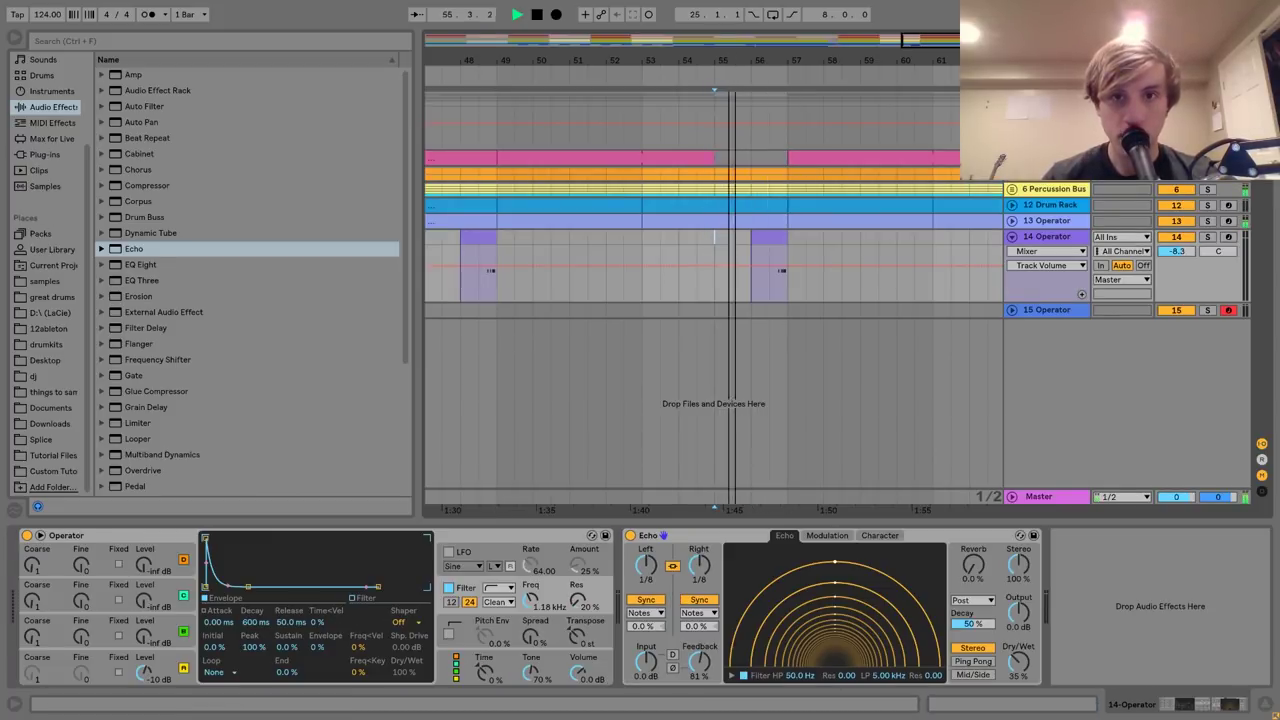
Copy the eight-bar 15 Operator clip from bar 25 to bar 57 and duplicate it once to fill through bar 73.
left_click_drag(715, 62, 733, 22)
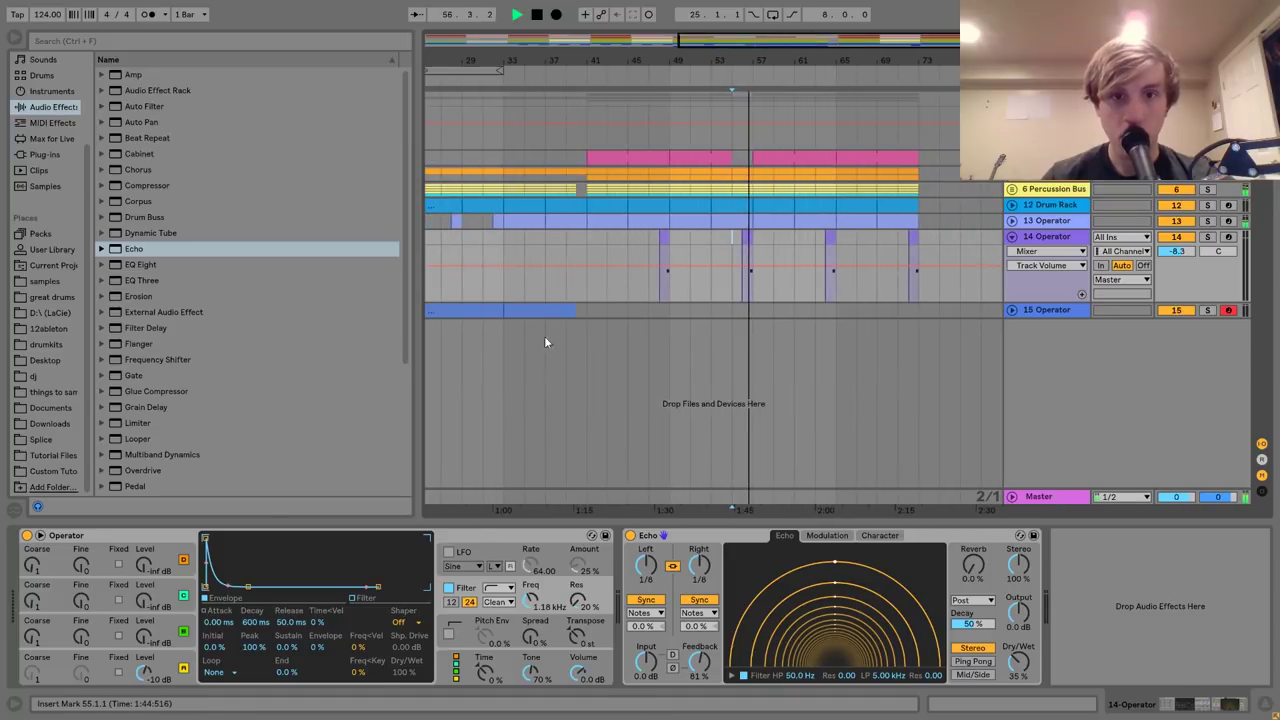
left_click(471, 307)
key("space")
left_click(752, 311)
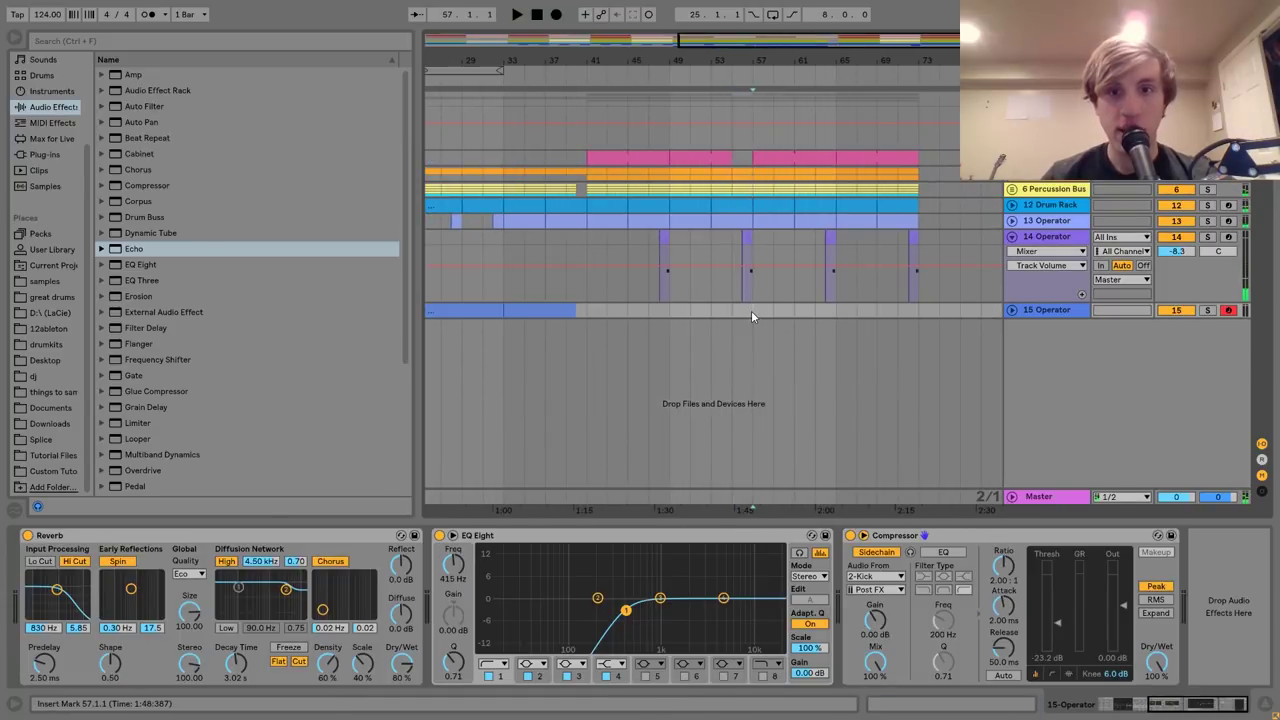
key("ctrl+v")
key("space")
key("ctrl+d")
left_click(766, 310, "shift")
scroll(767, 310, "left", 6)
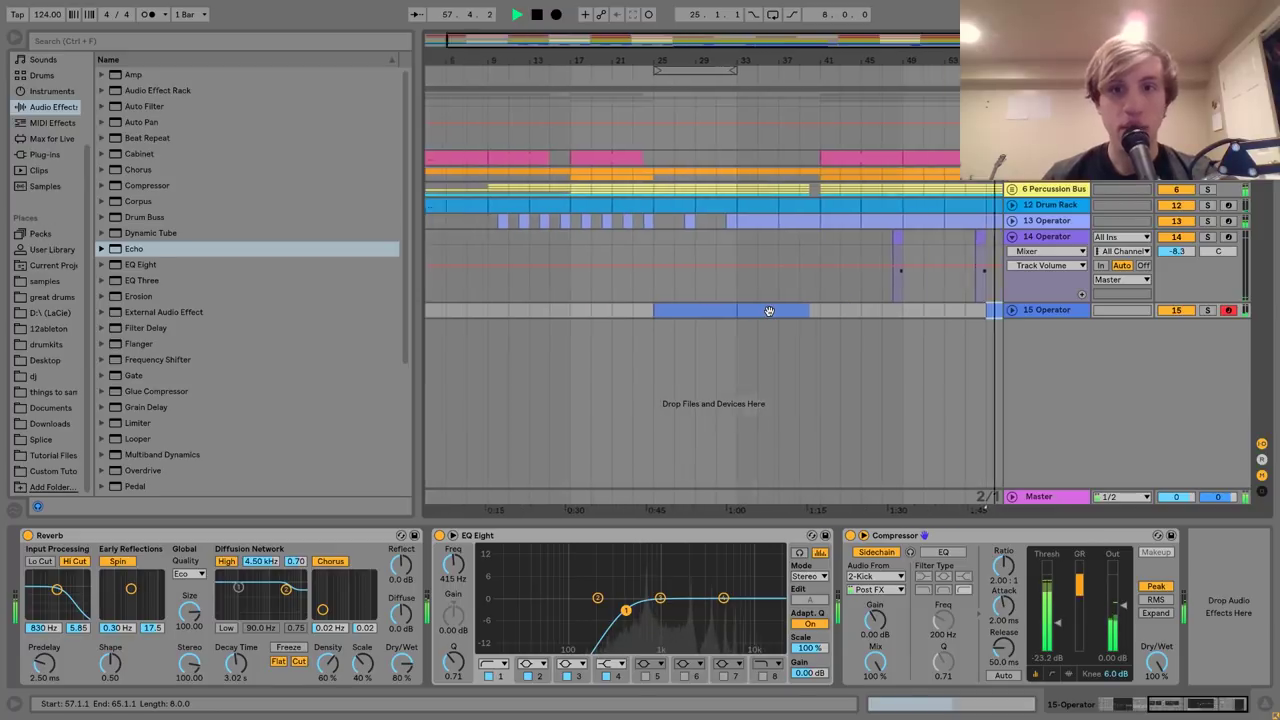
scroll(769, 310, "right", 6)
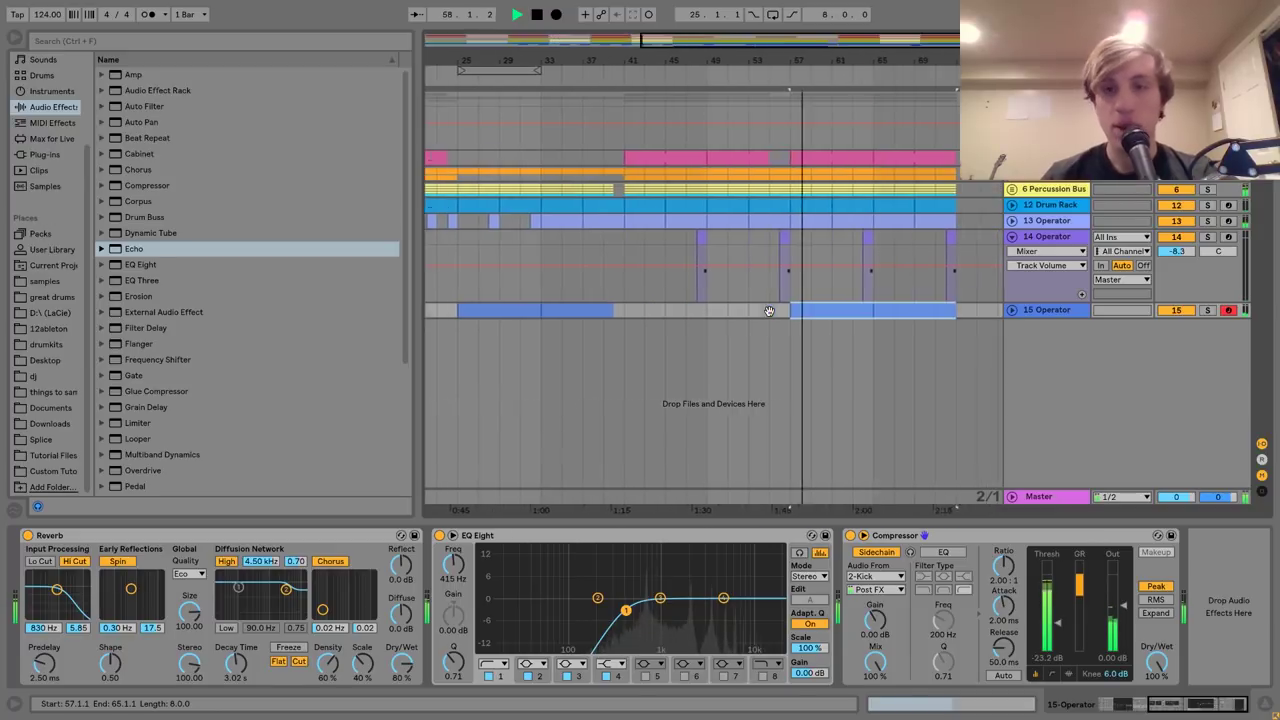
Collapse the 14 Operator track and expand the Percussion Bus group while playing the full arrangement.
left_click(1062, 311)
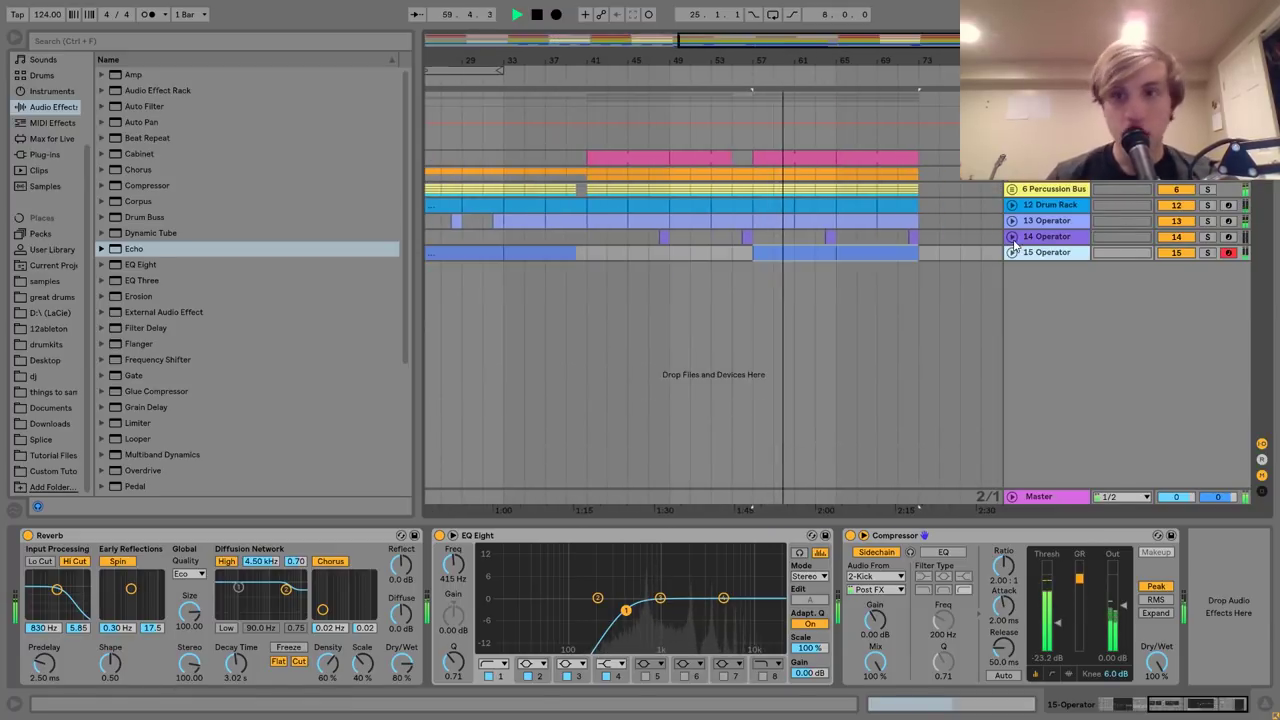
left_click(1012, 236)
left_click_drag(784, 58, 788, 28)
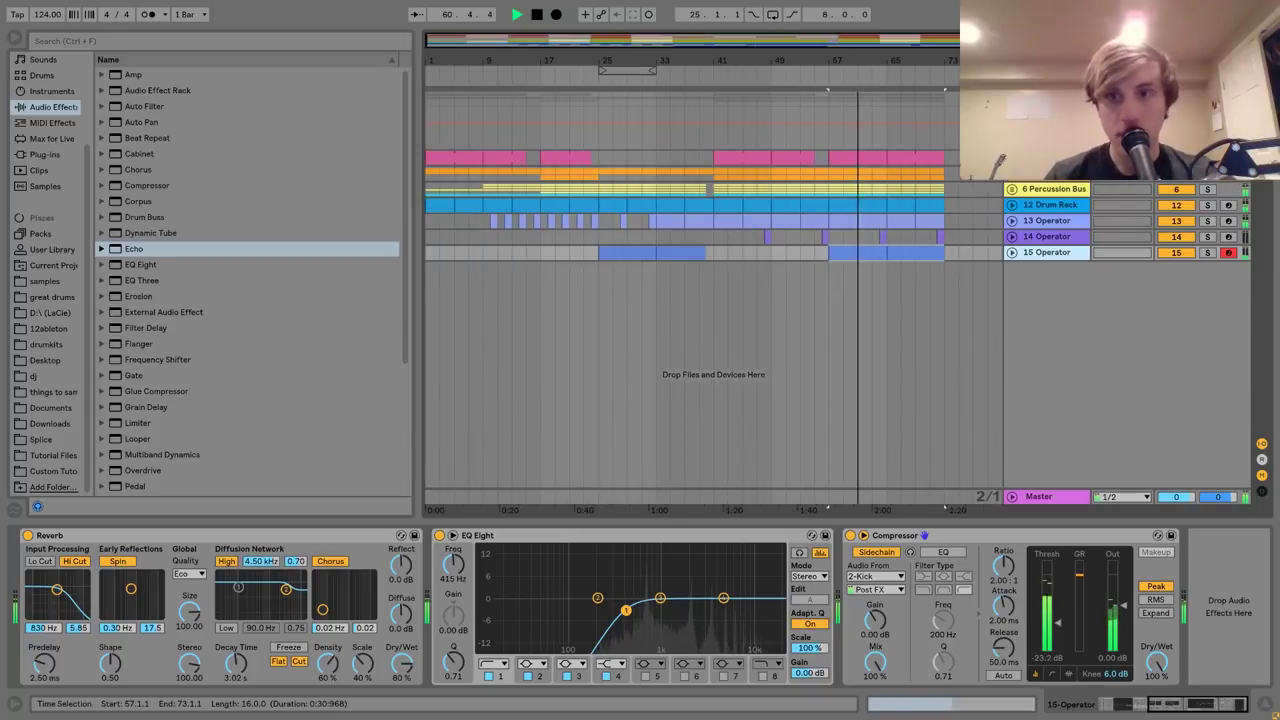
left_click(1012, 98)
left_click(1012, 98)
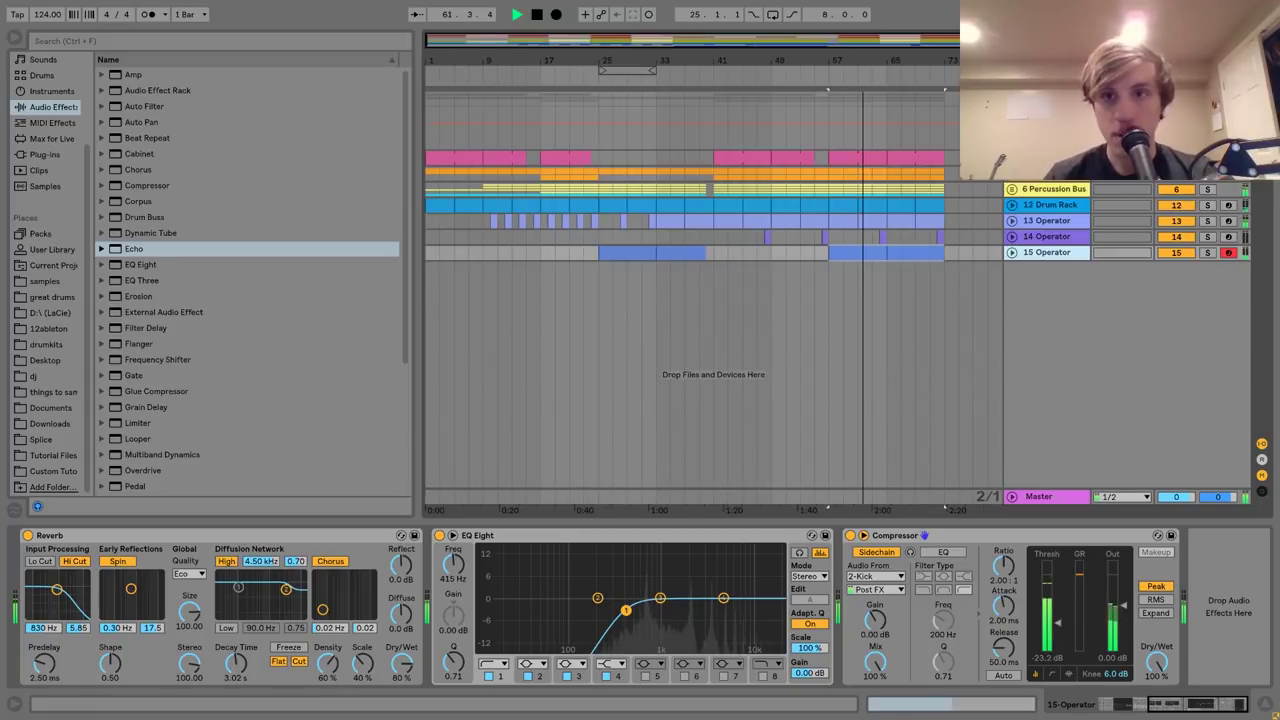
left_click(1012, 190)
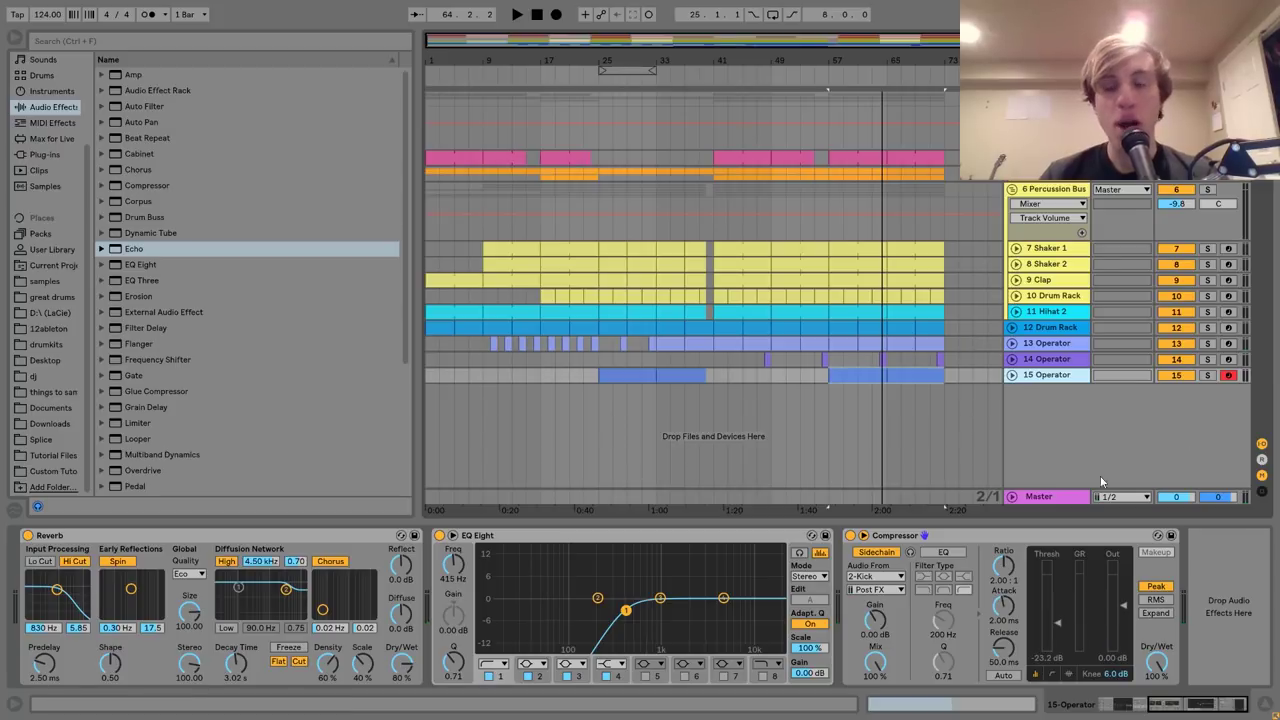
Insert a new MIDI track below 15 Operator and load the Analog instrument on it.
key("ctrl+shift+t")
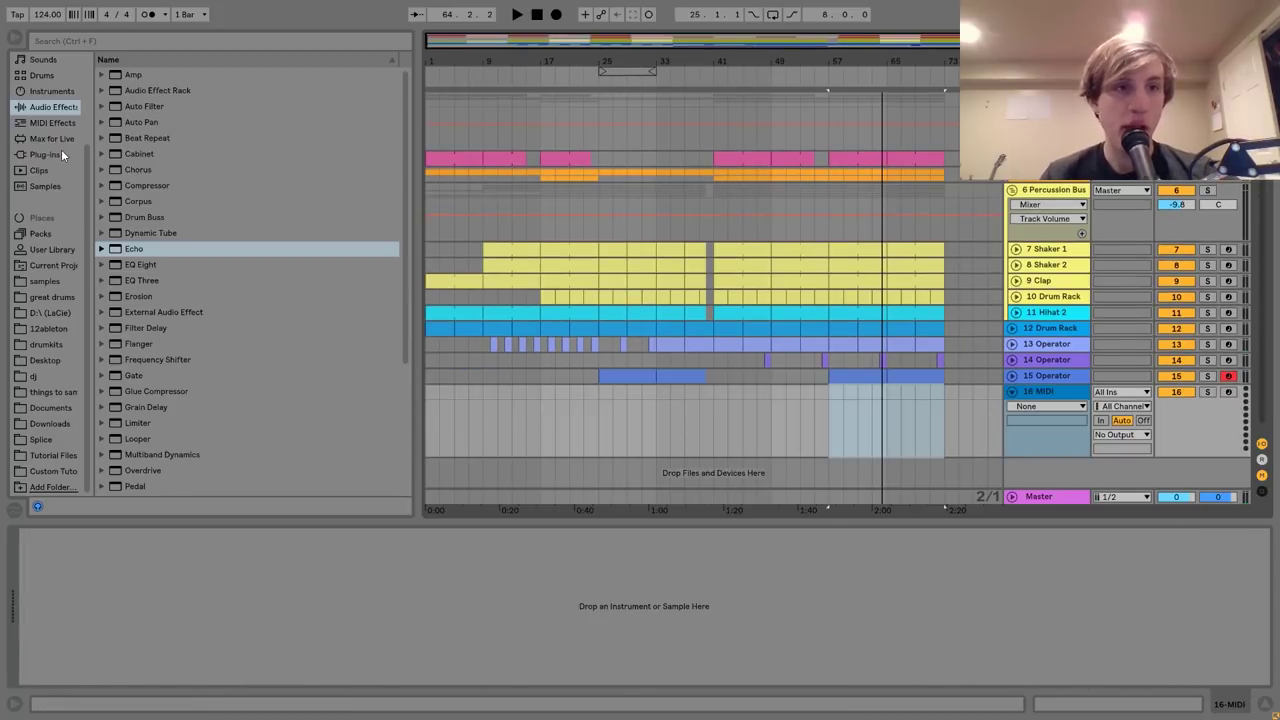
left_click(48, 92)
double_click(124, 75)
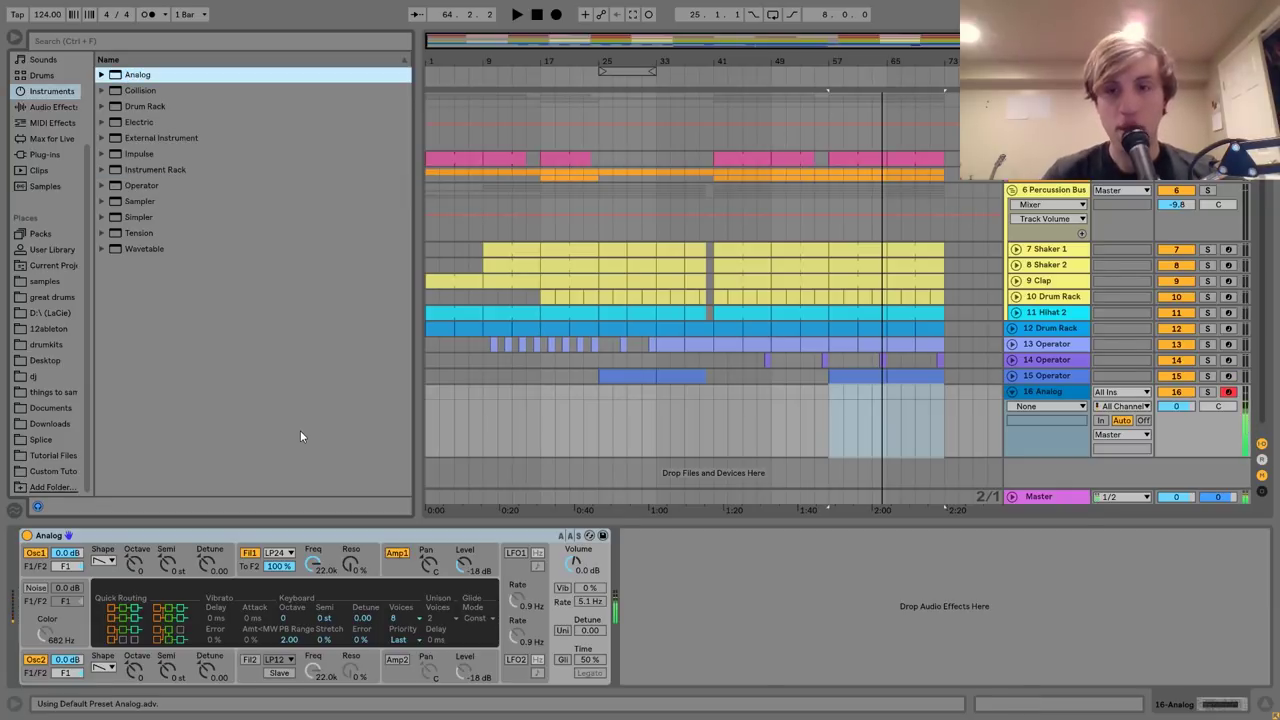
Give Analog's Osc1 a square wave with 67% pulse width and switch off Osc2.
left_click(106, 563)
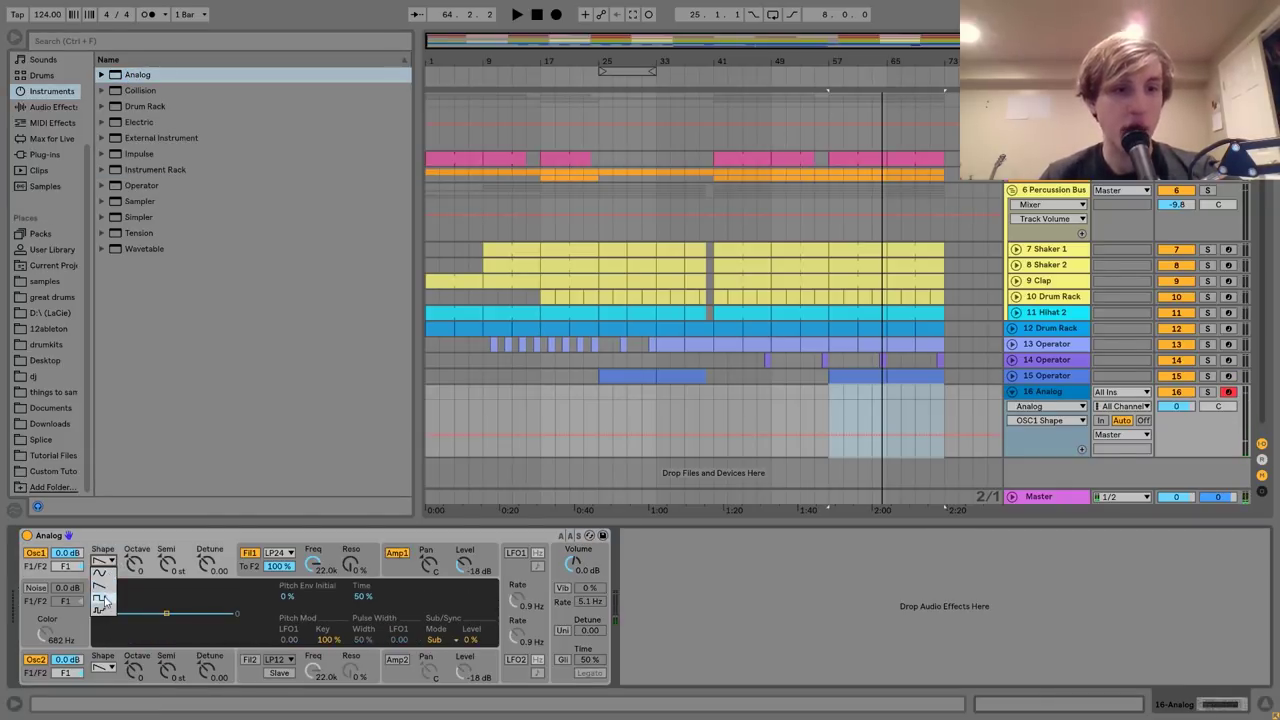
left_click(102, 599)
left_click(35, 661)
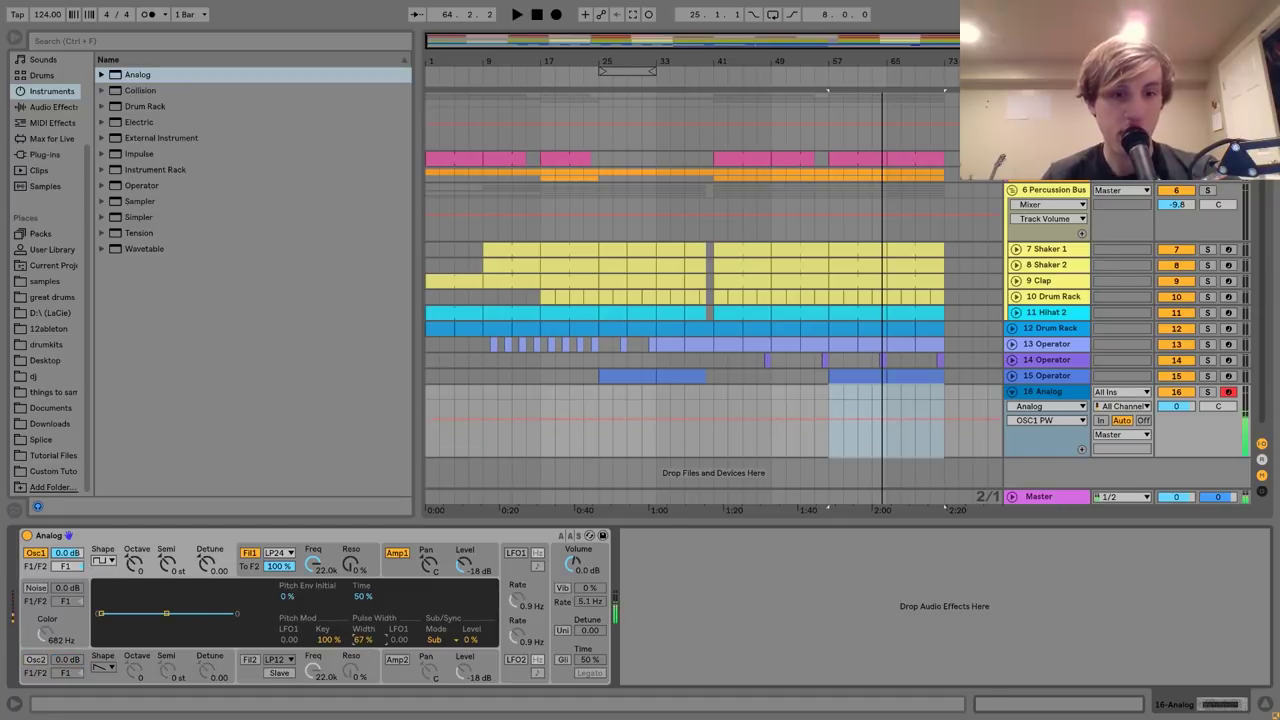
Shape Analog's plucky envelopes without sustain: filter frequency 248, filter envelope amount 5.12 and decay 1.61 s, amp decay 723 ms.
left_click(316, 565)
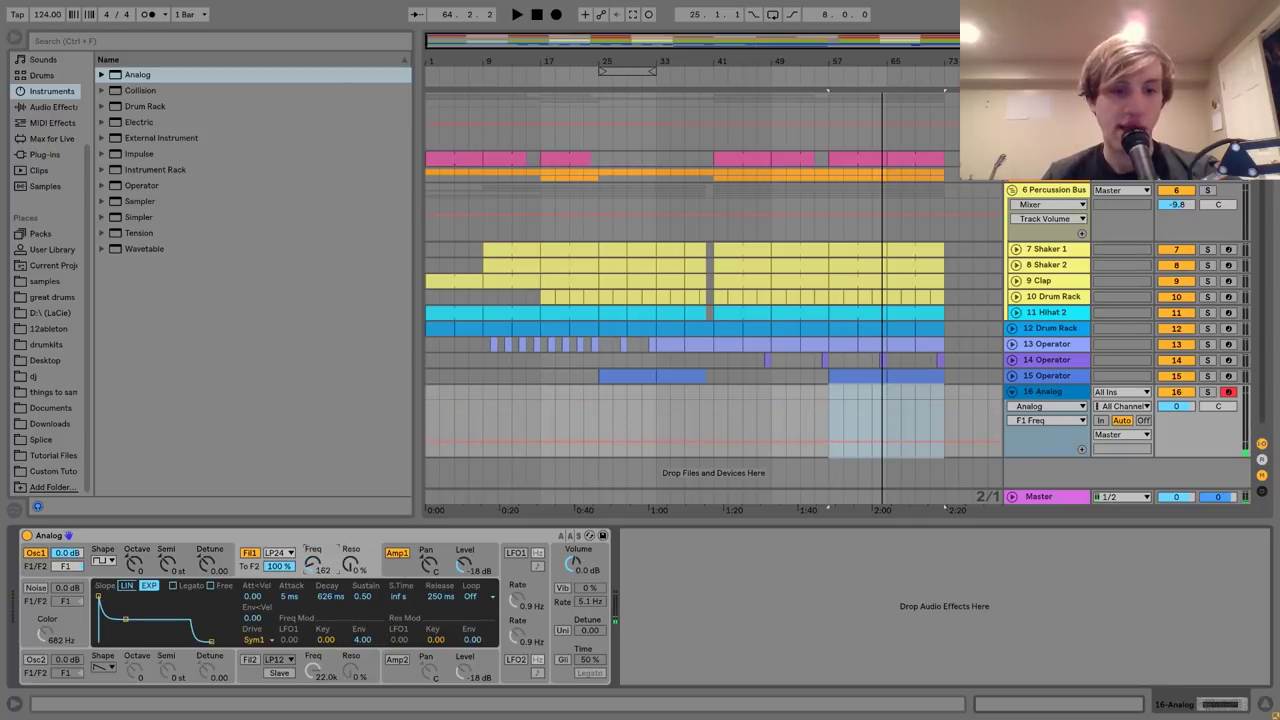
left_click(395, 577)
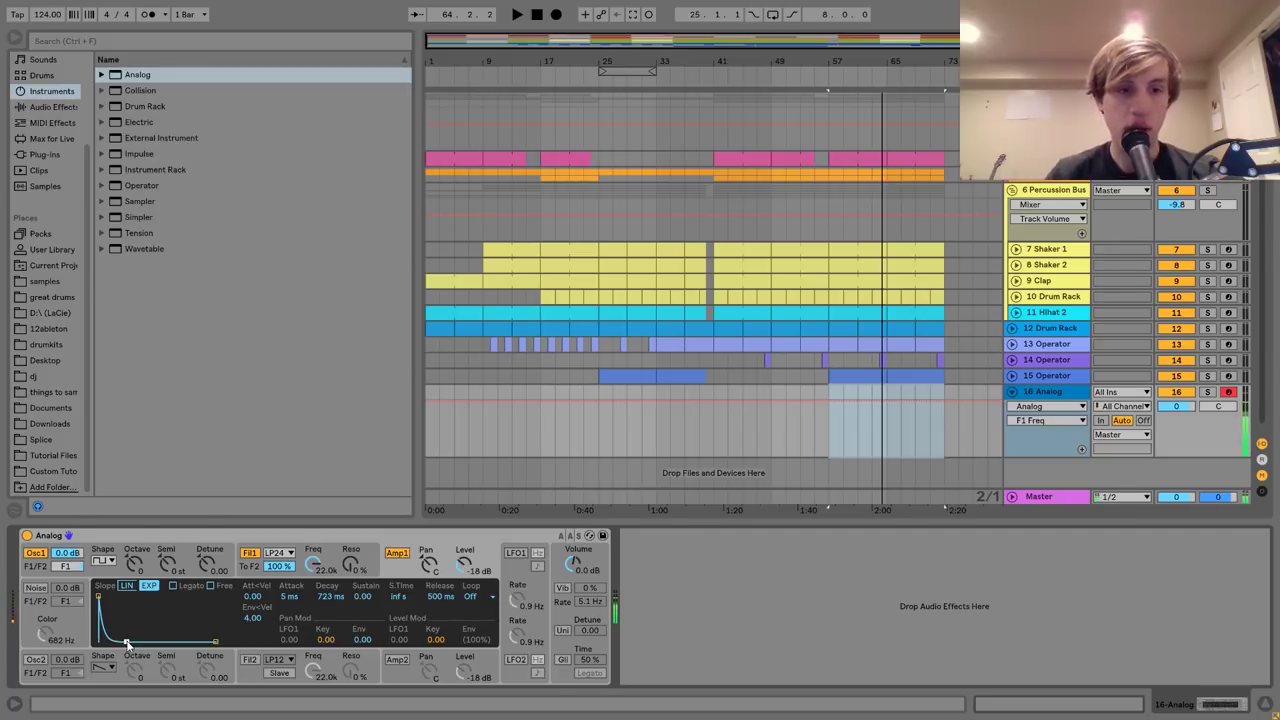
left_click(250, 570)
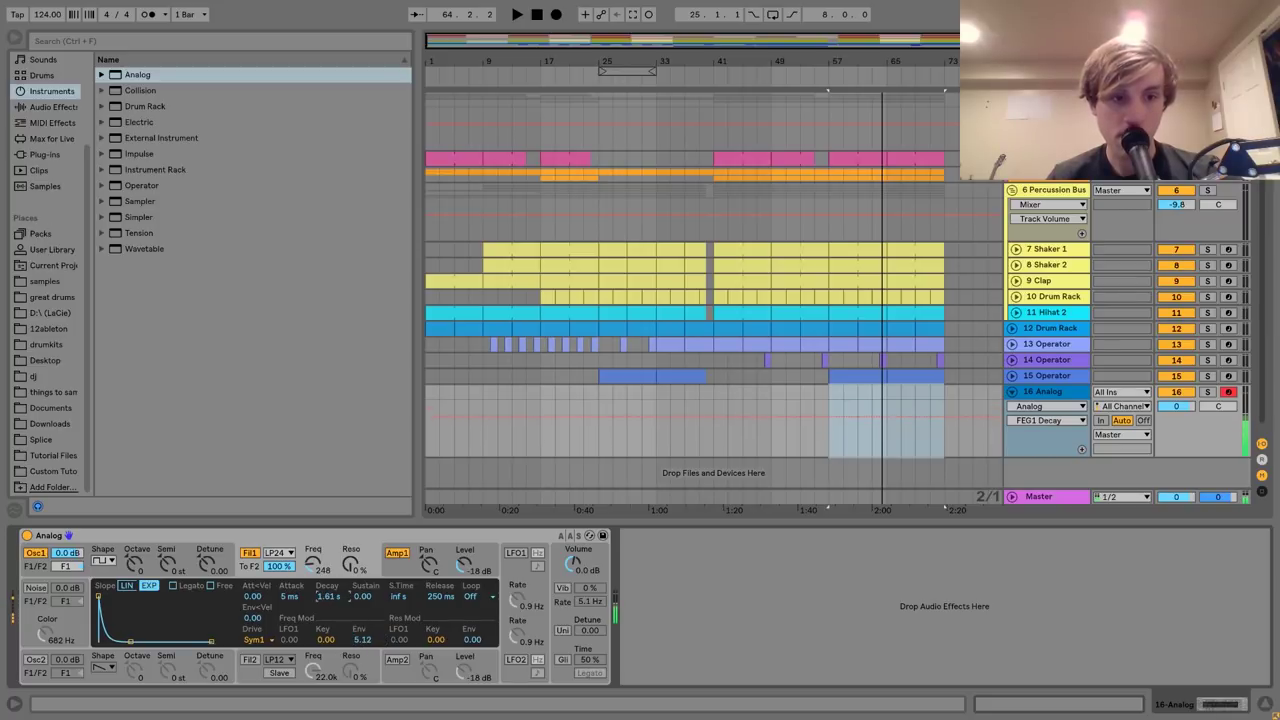
Insert an empty MIDI clip from bar 57 to bar 65 on the Analog track.
key("space")
left_click_drag(832, 393, 884, 396)
key("space")
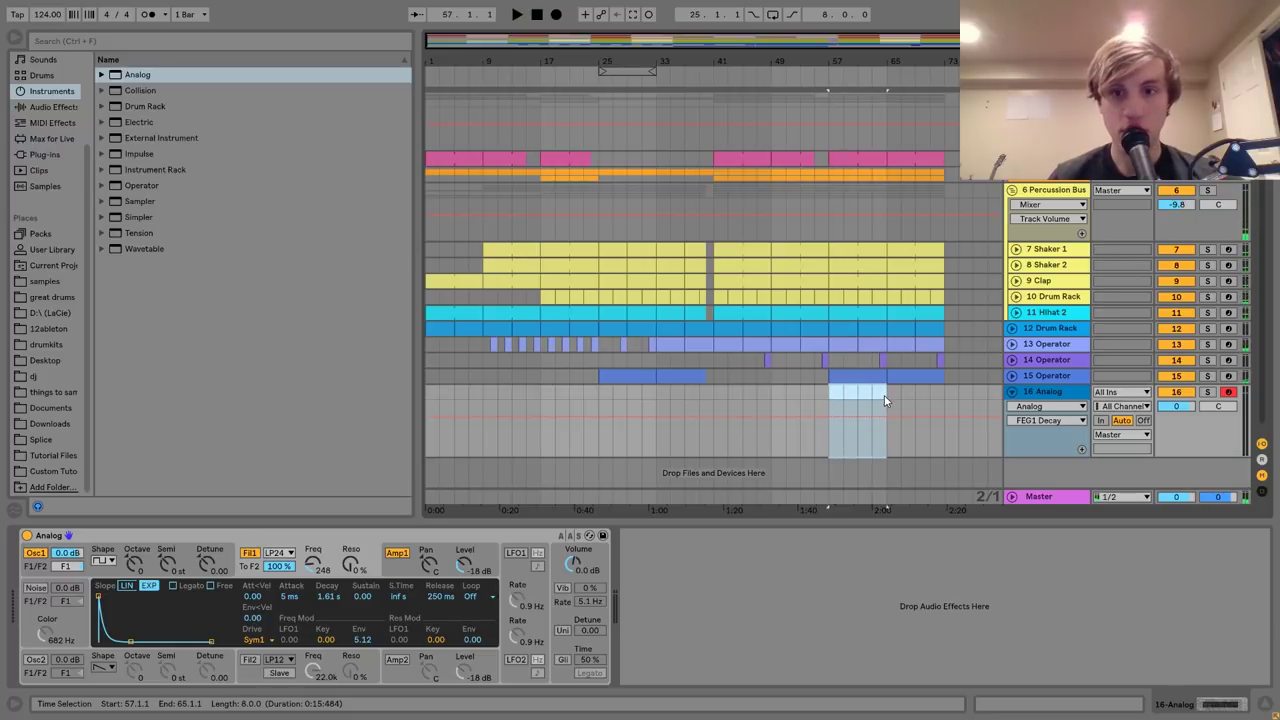
key("ctrl+shift+m")
Build a short chord of F2, G#2, C3 and G#3 from 1.3.4 to 1.4.2 and nudge it slightly later.
key("space")
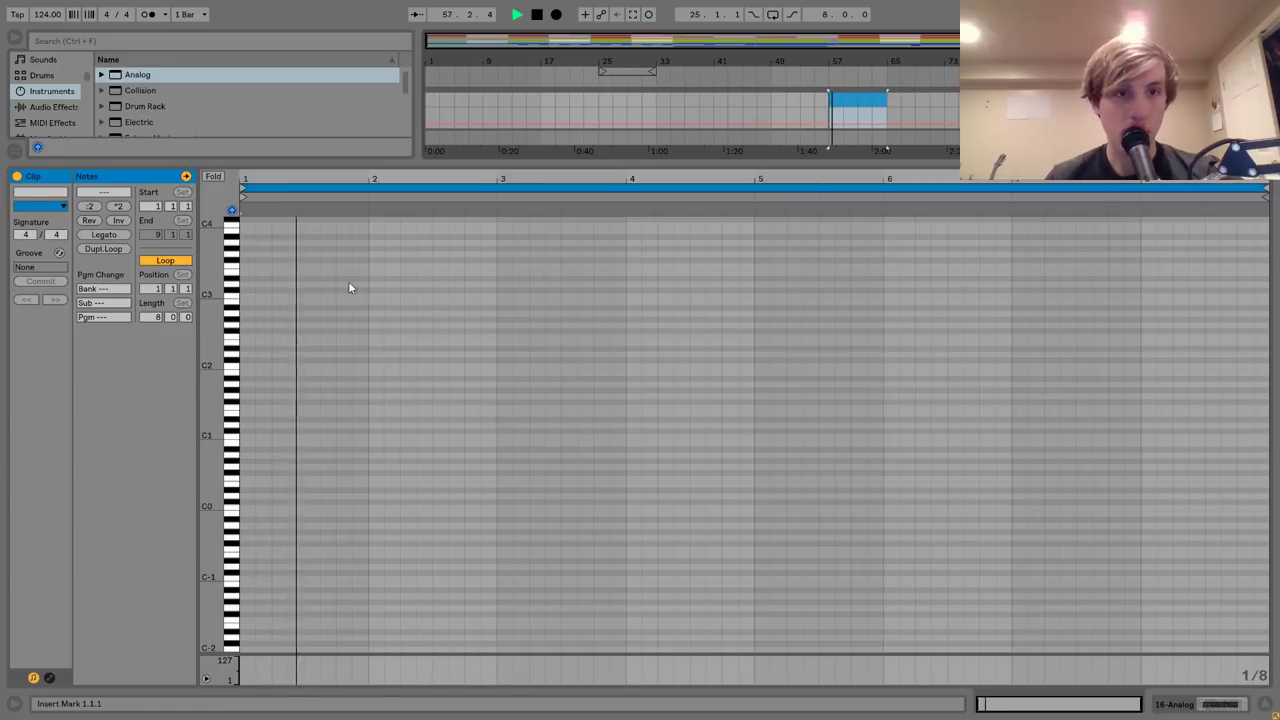
left_click_drag(352, 172, 506, 213)
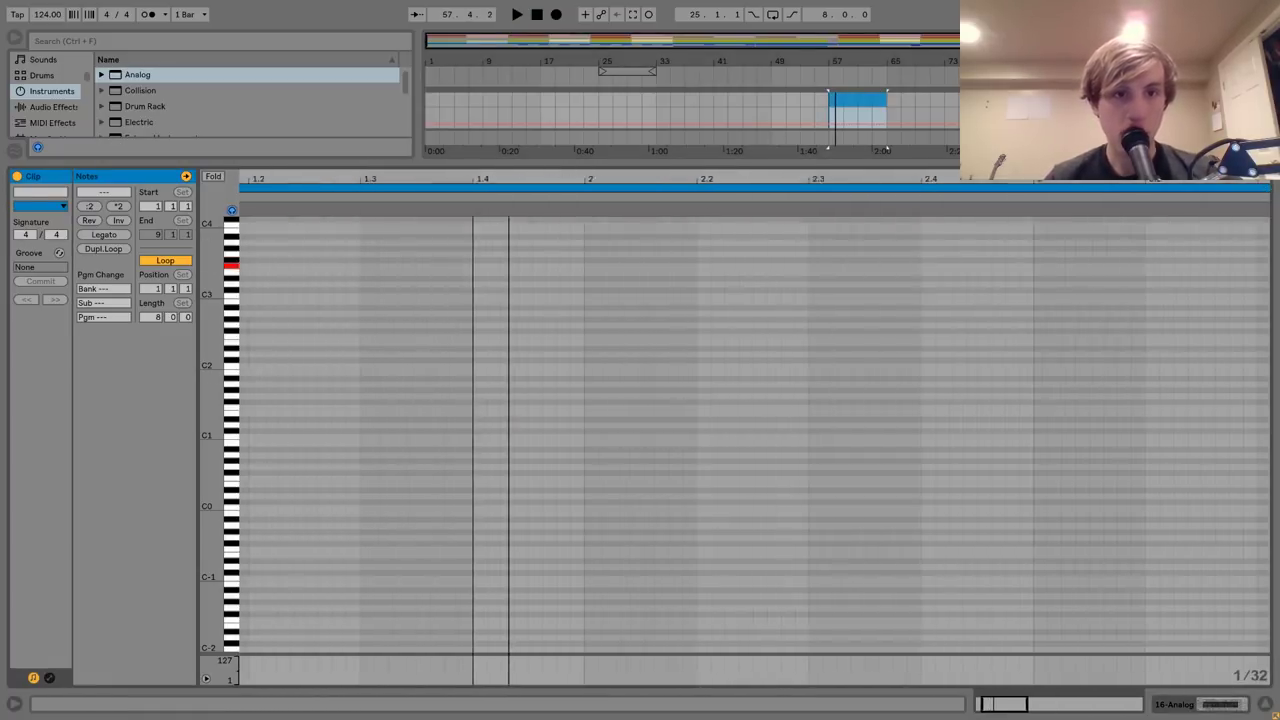
double_click(505, 338)
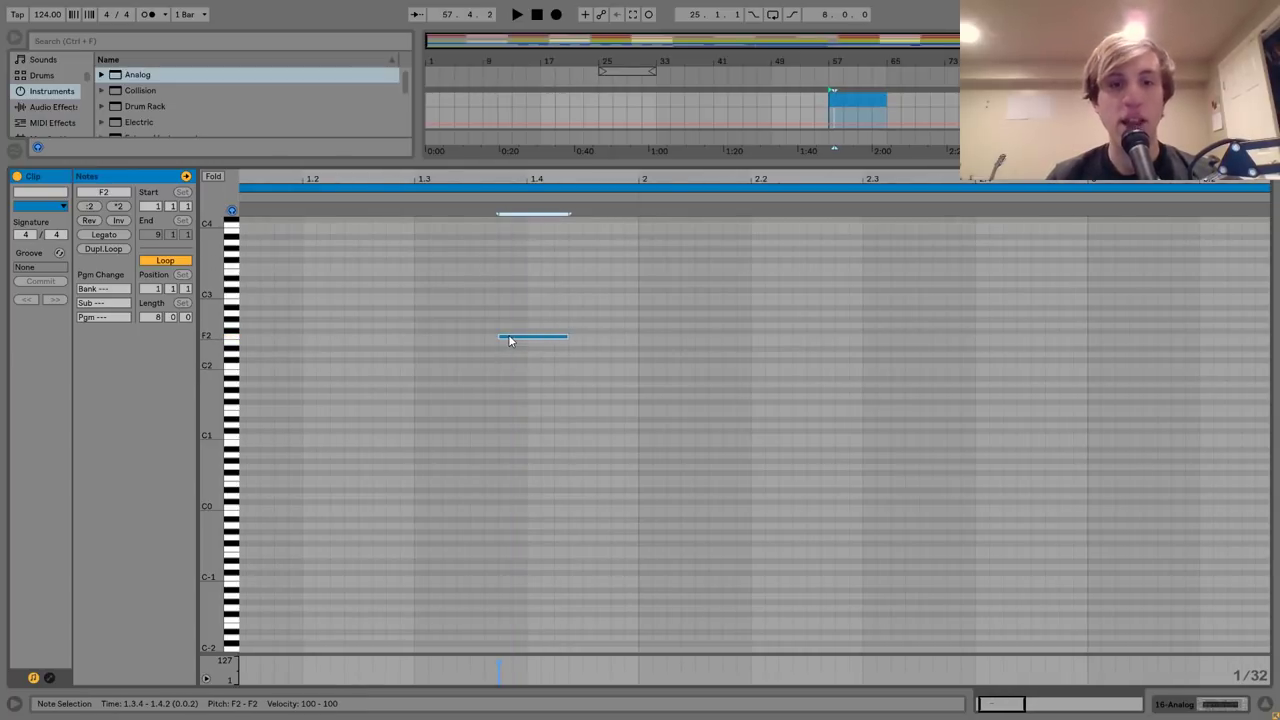
left_click_drag(516, 341, 519, 303)
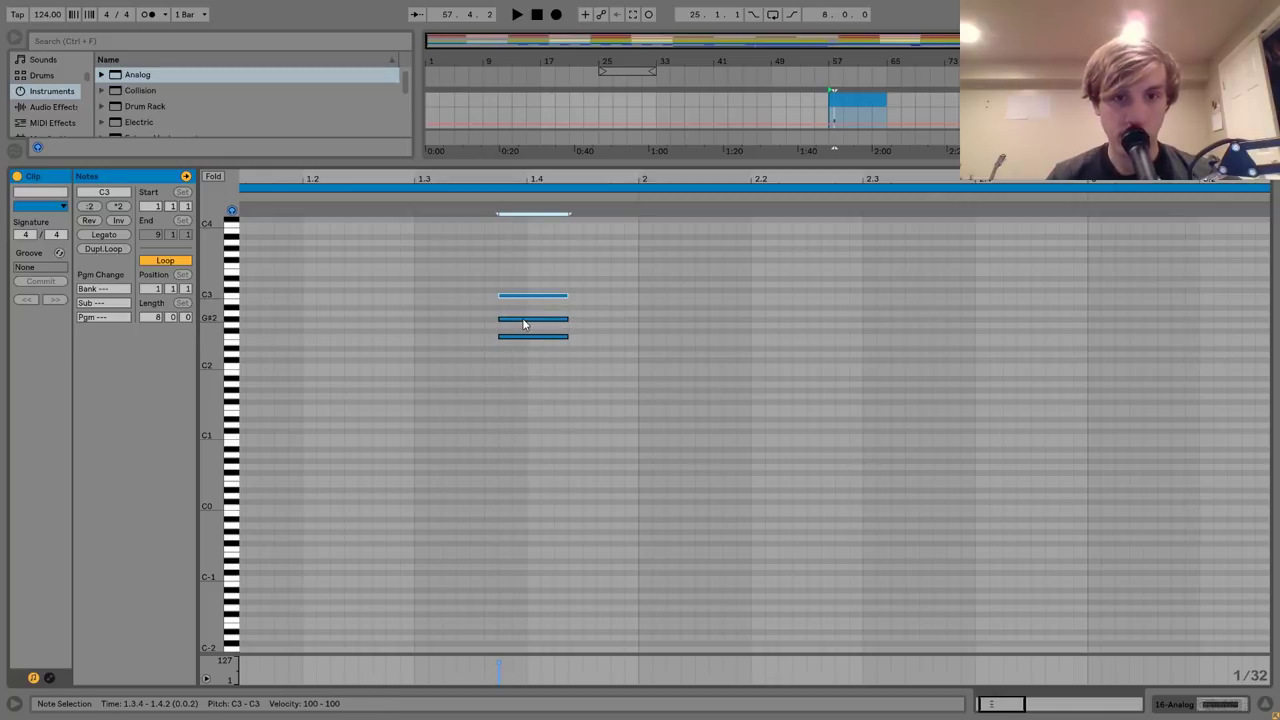
left_click(522, 323)
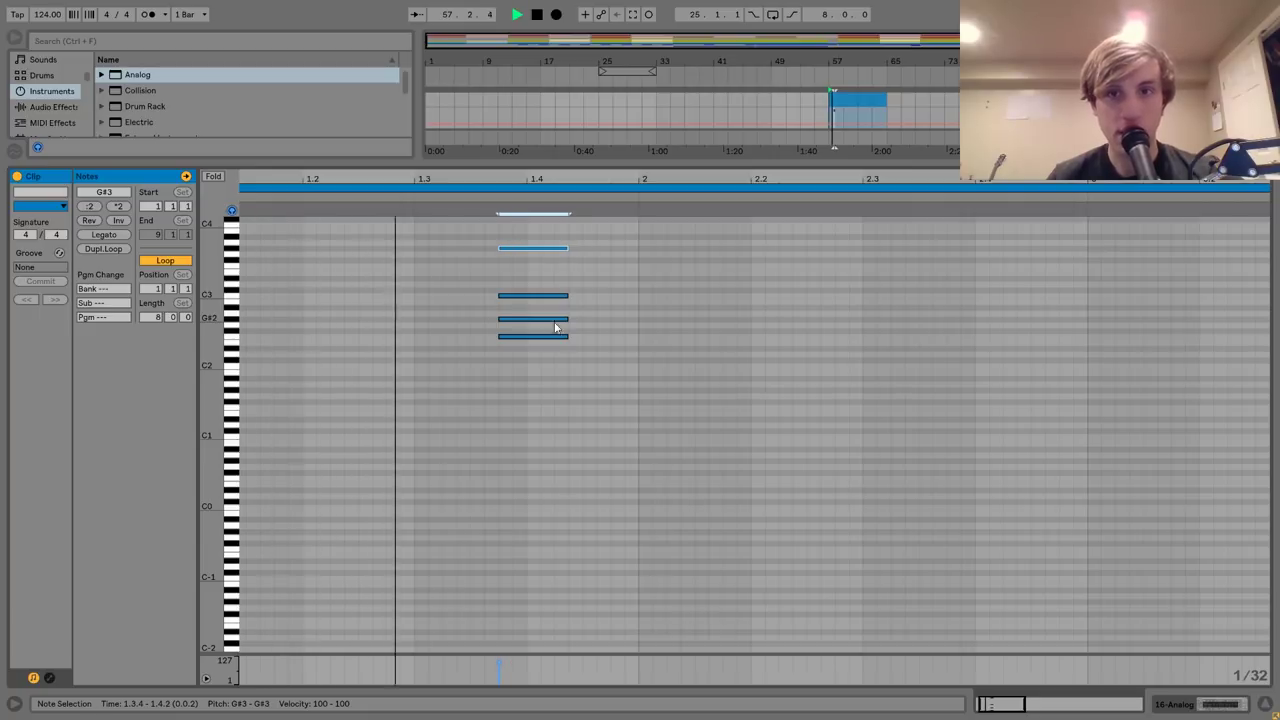
key("space")
left_click_drag(527, 374, 522, 196)
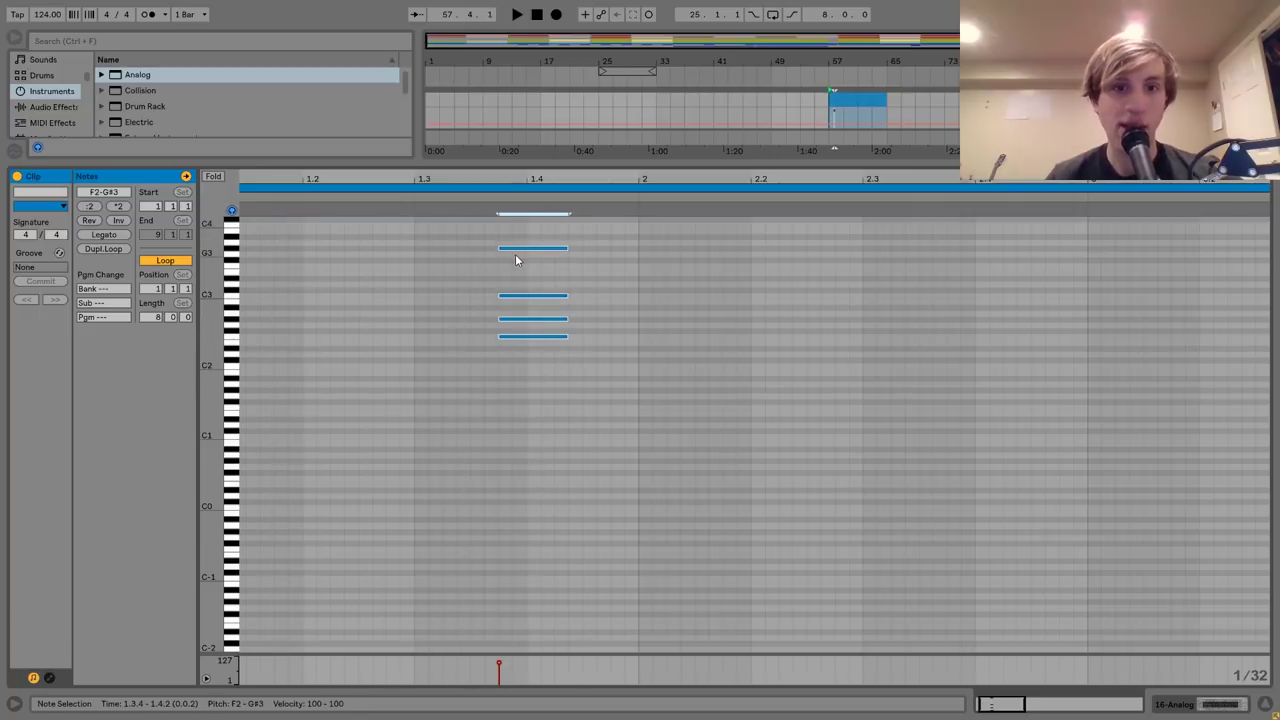
left_click_drag(511, 254, 518, 254)
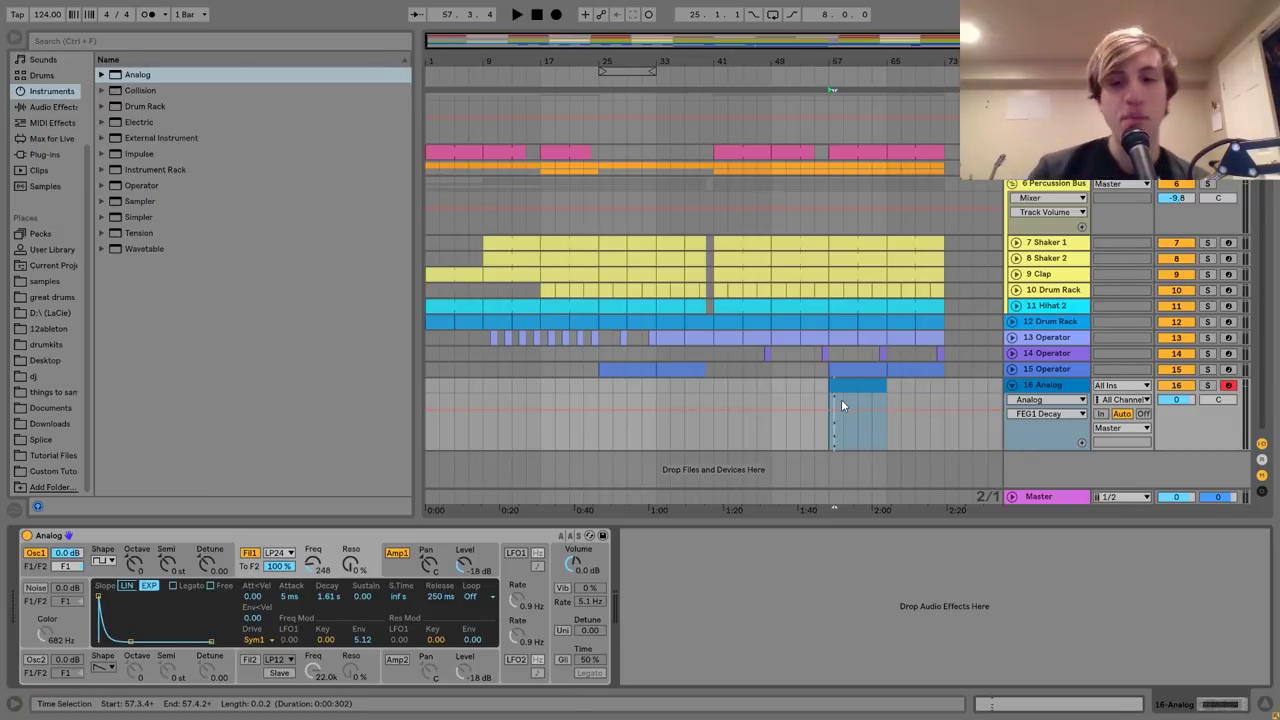
Duplicate the Analog clip's first two bars, 57 to 59, six times in a row through bar 71.
left_click(850, 383)
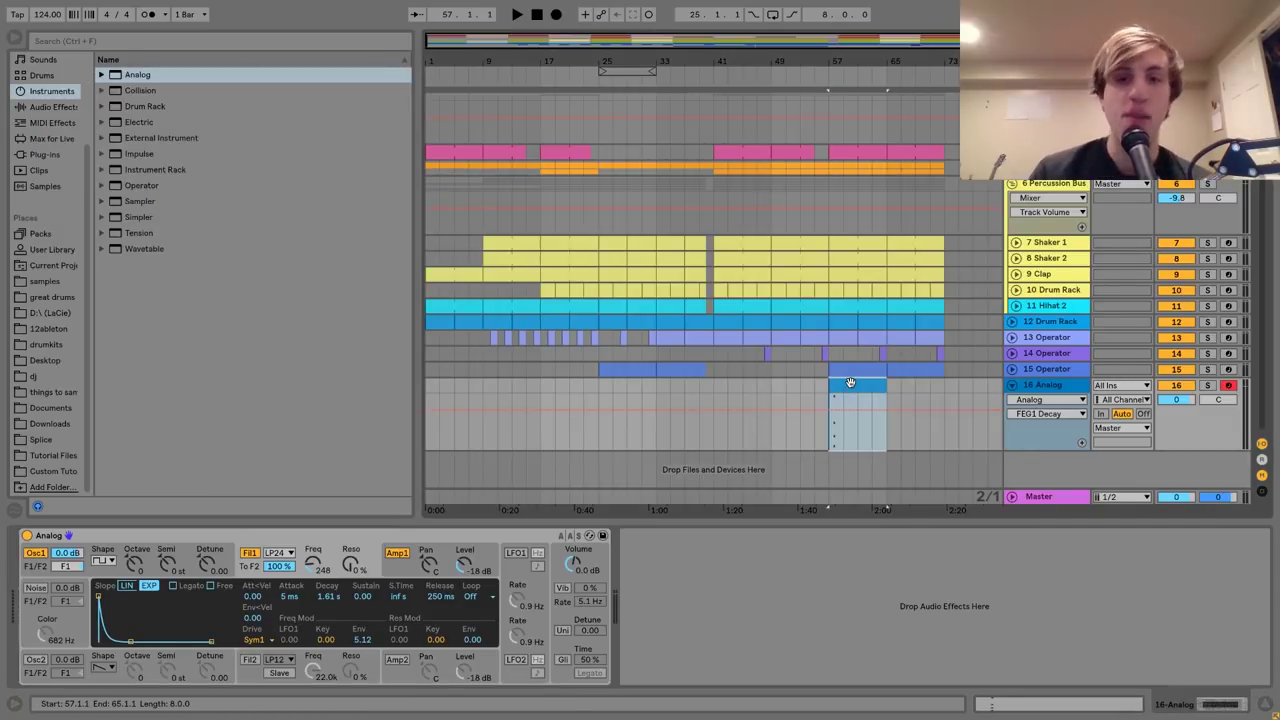
left_click_drag(847, 439, 829, 436)
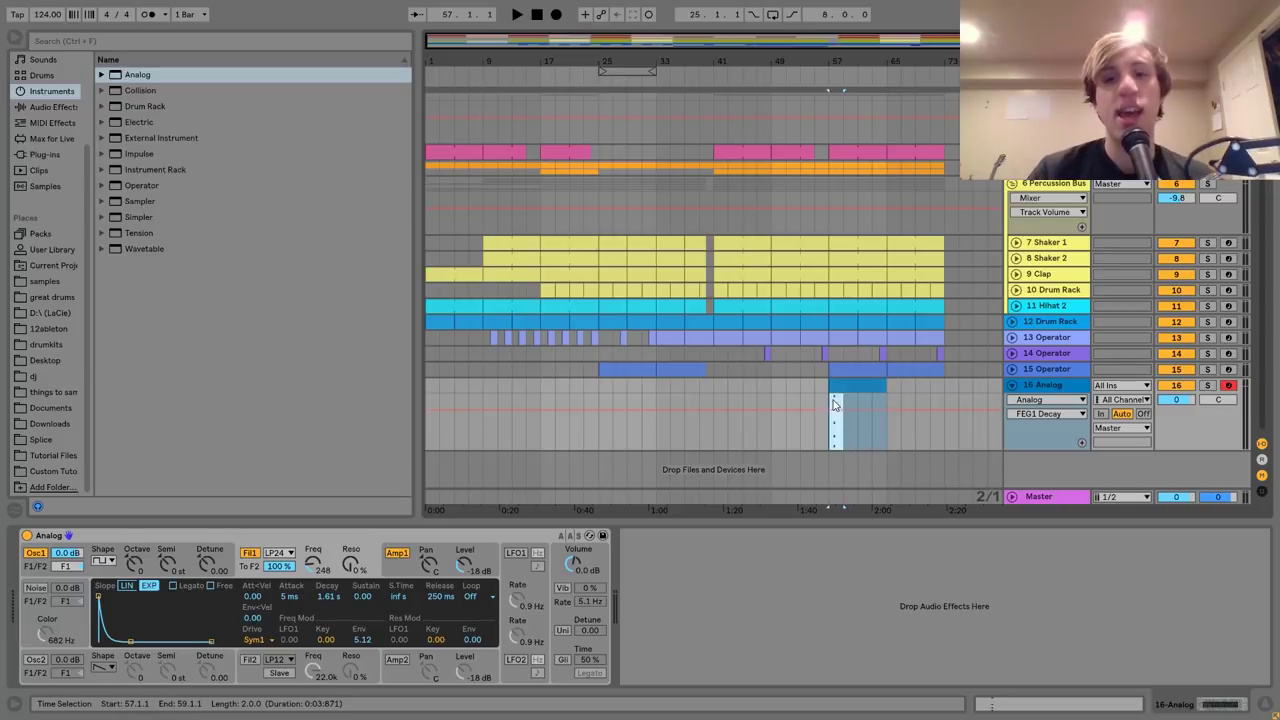
key("ctrl+d")
key("ctrl+d")
key("ctrl+d")
key("ctrl+d")
key("ctrl+d")
key("ctrl+d")
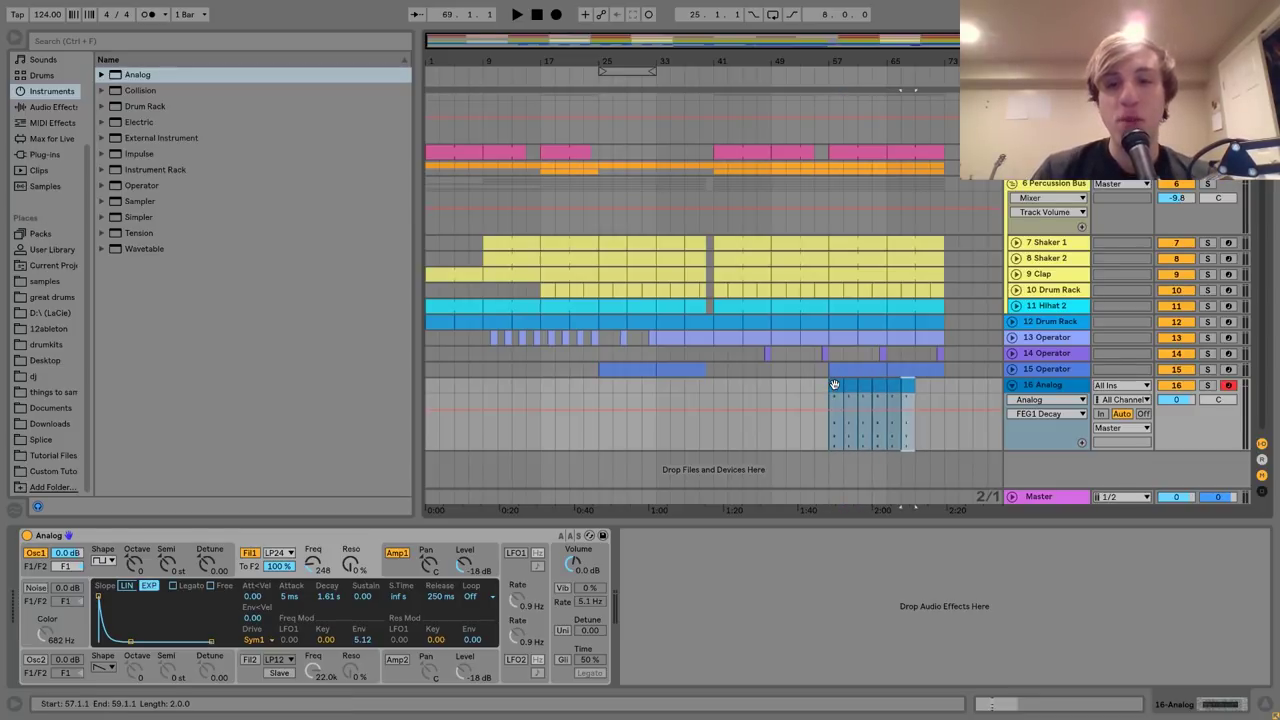
Duplicate the Analog chord clip through bar 73 and consolidate bars 57 to 73 into one clip.
key("ctrl+d")
left_click(834, 385)
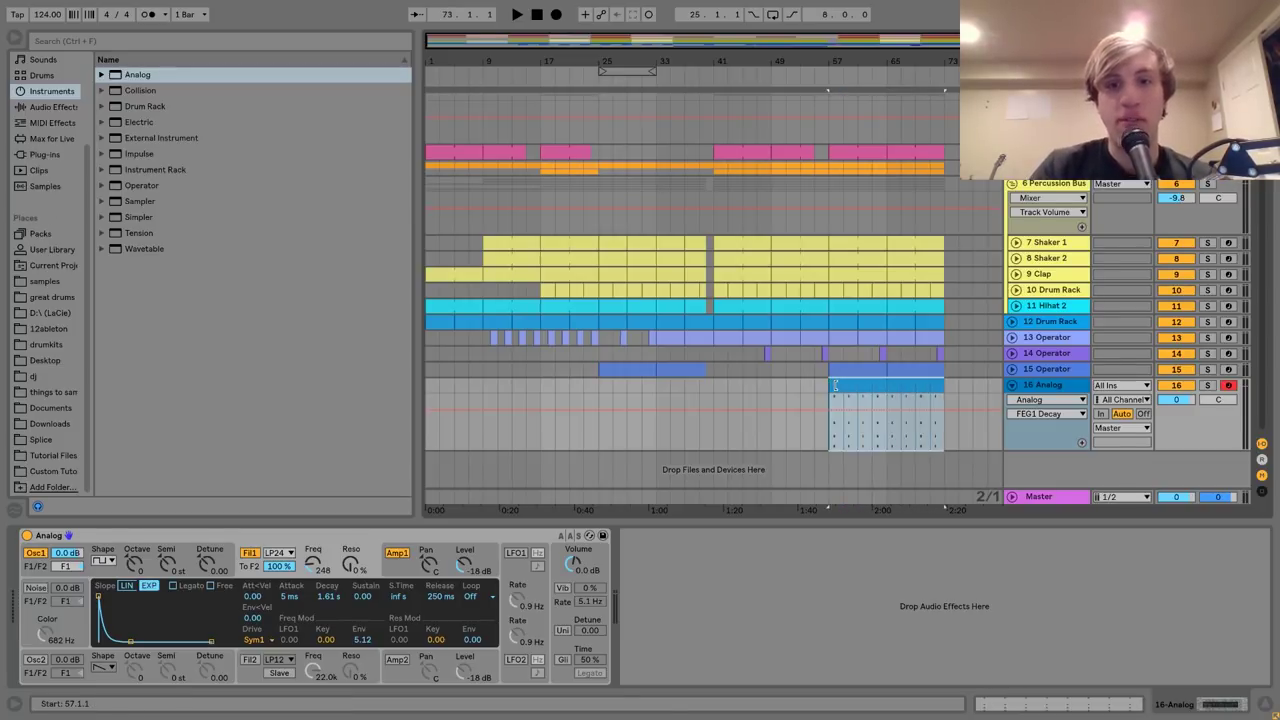
left_click(1036, 389)
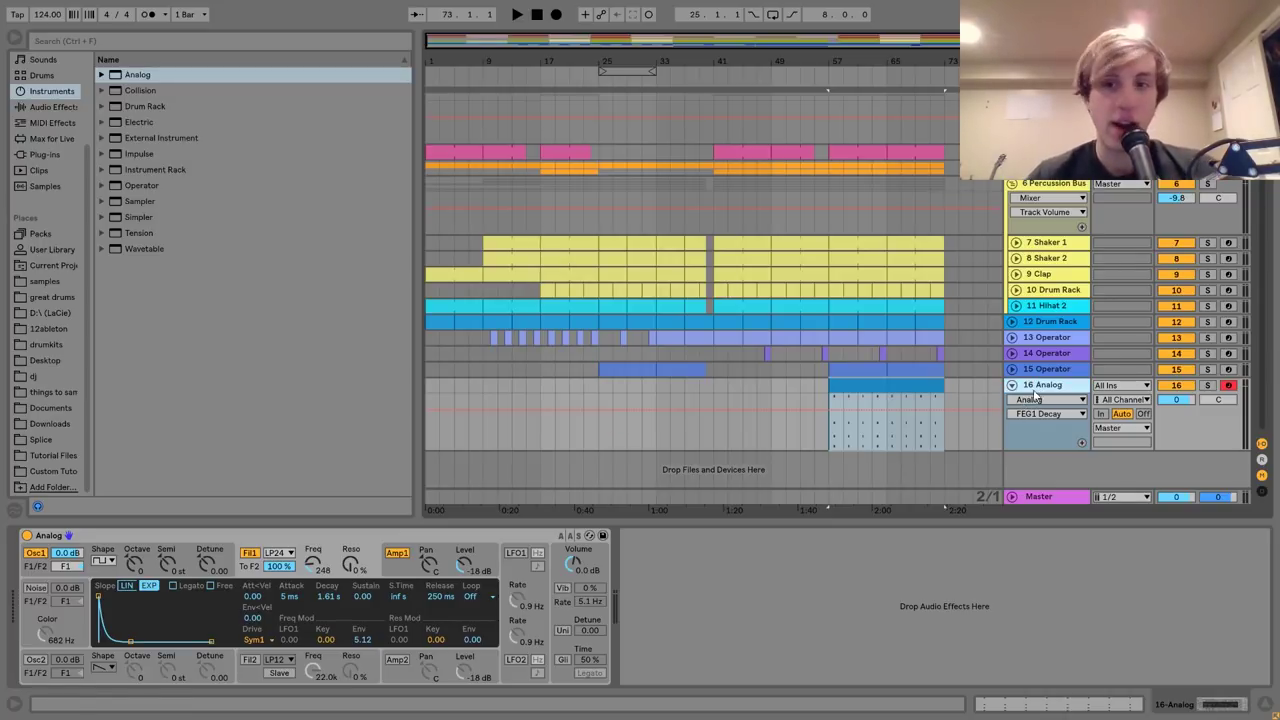
Try raising the G#3 note of every Analog chord to C4, audition it, and move the notes back to G#3.
double_click(907, 386)
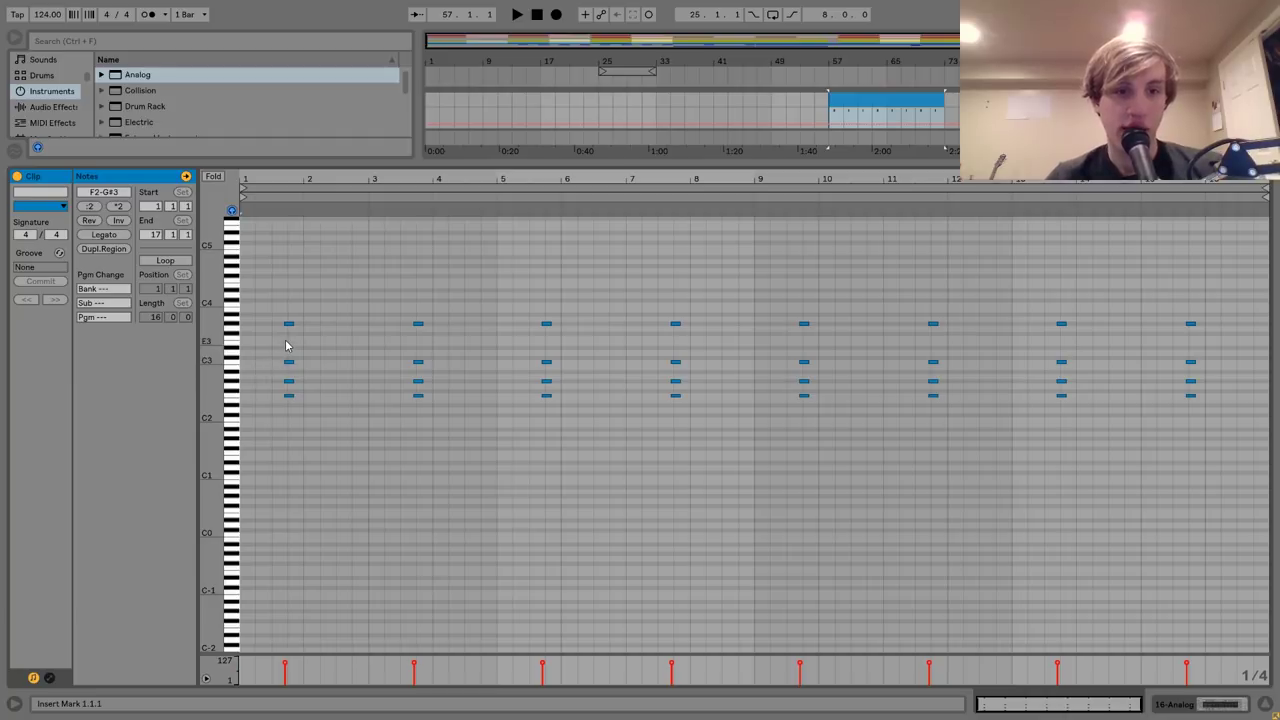
left_click_drag(286, 346, 1204, 242)
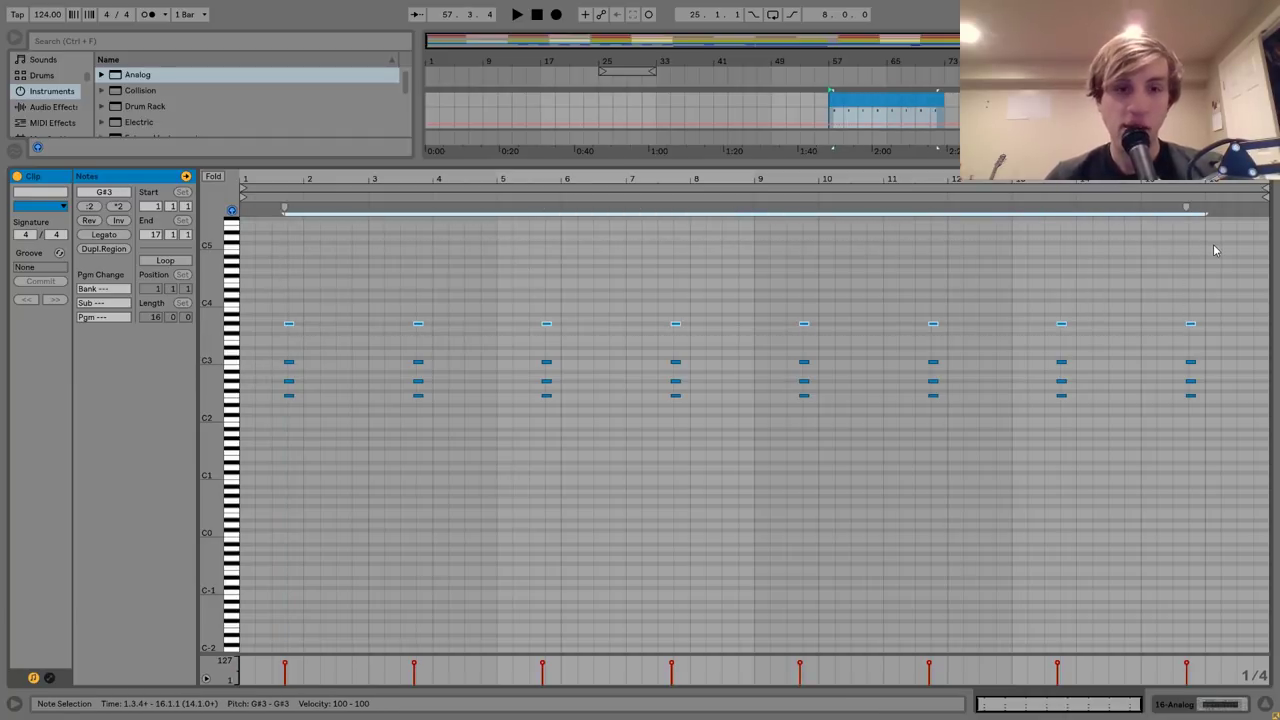
key("space")
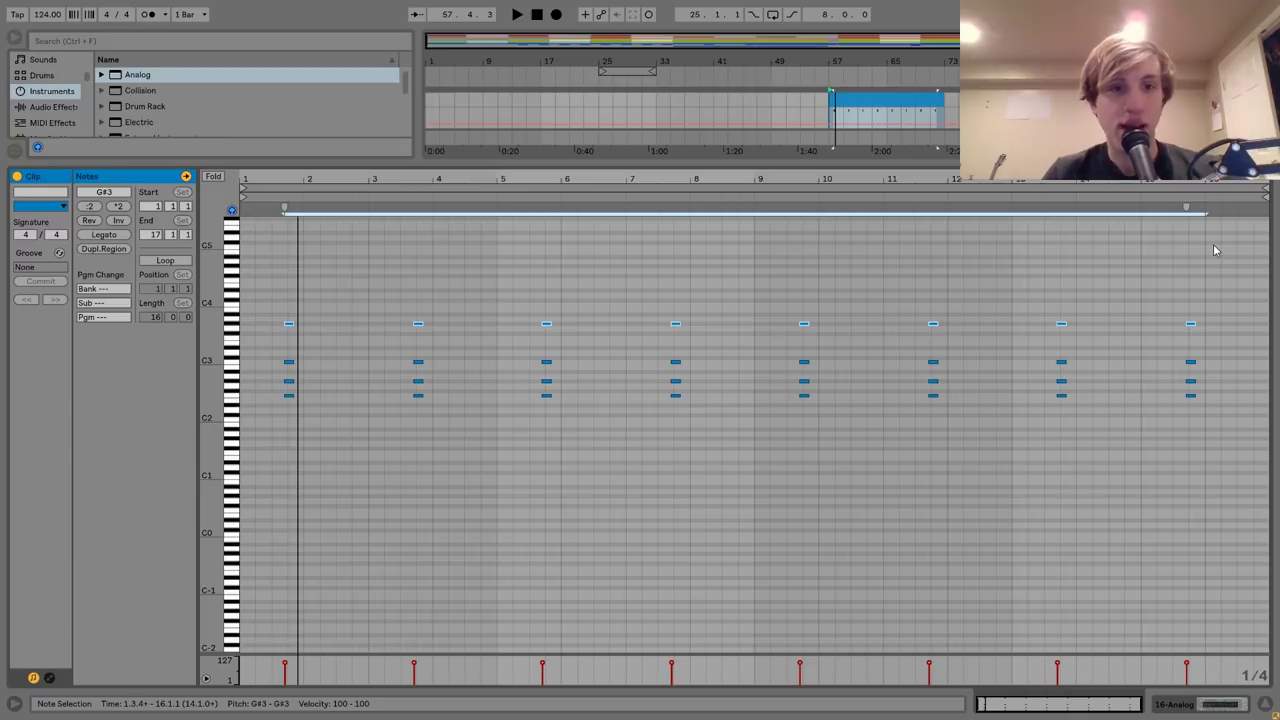
key("Up")
key("Up")
key("Up")
key("Up")
key("space")
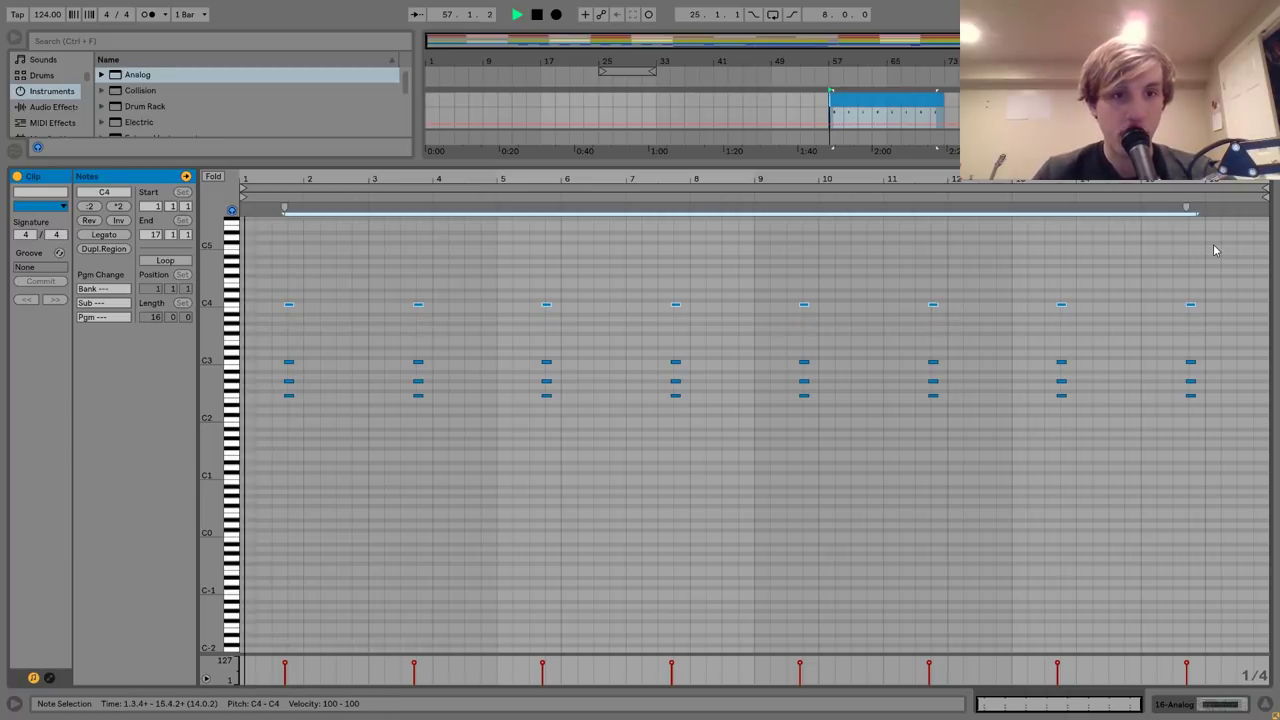
key("space")
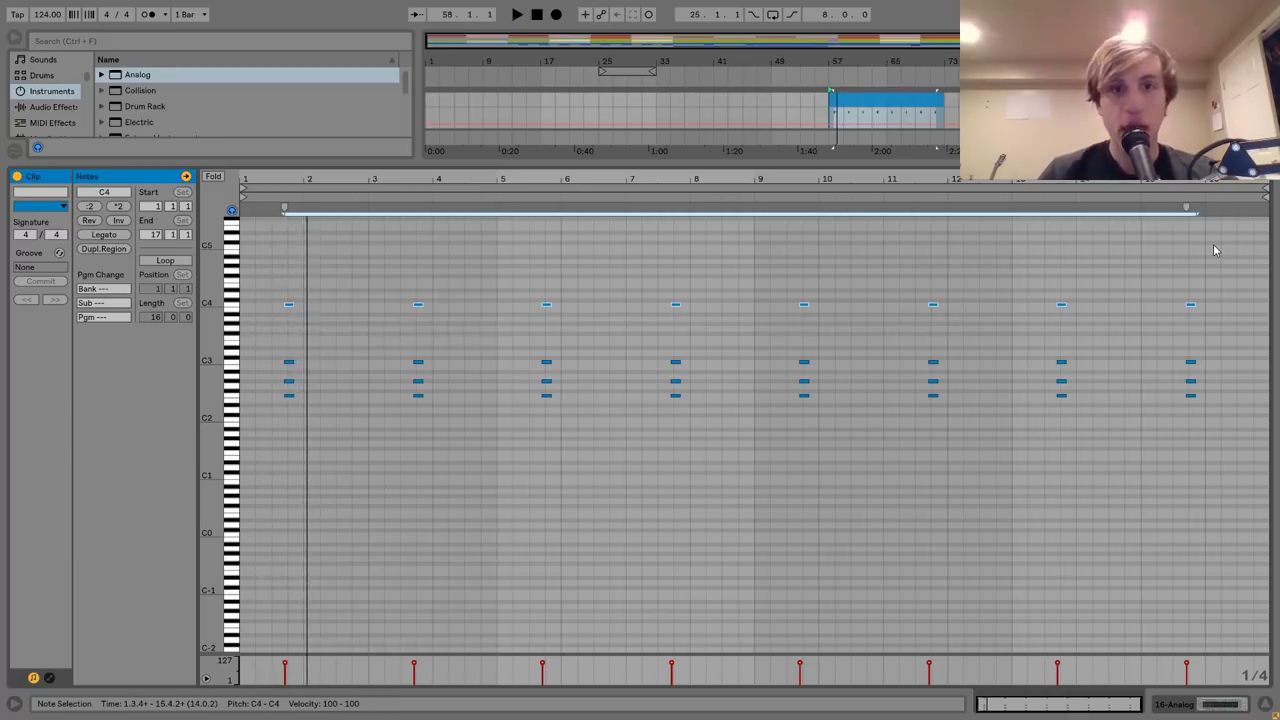
key("Down")
key("Down")
key("Down")
key("Down")
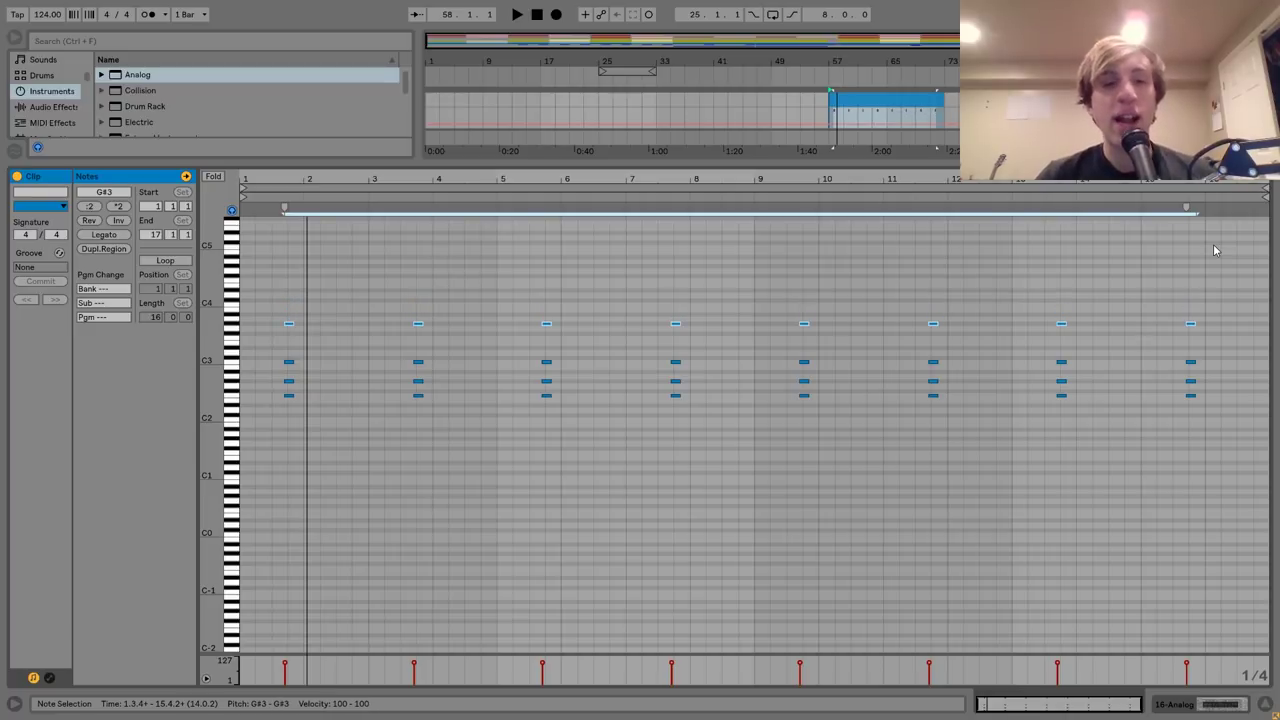
left_click(274, 314)
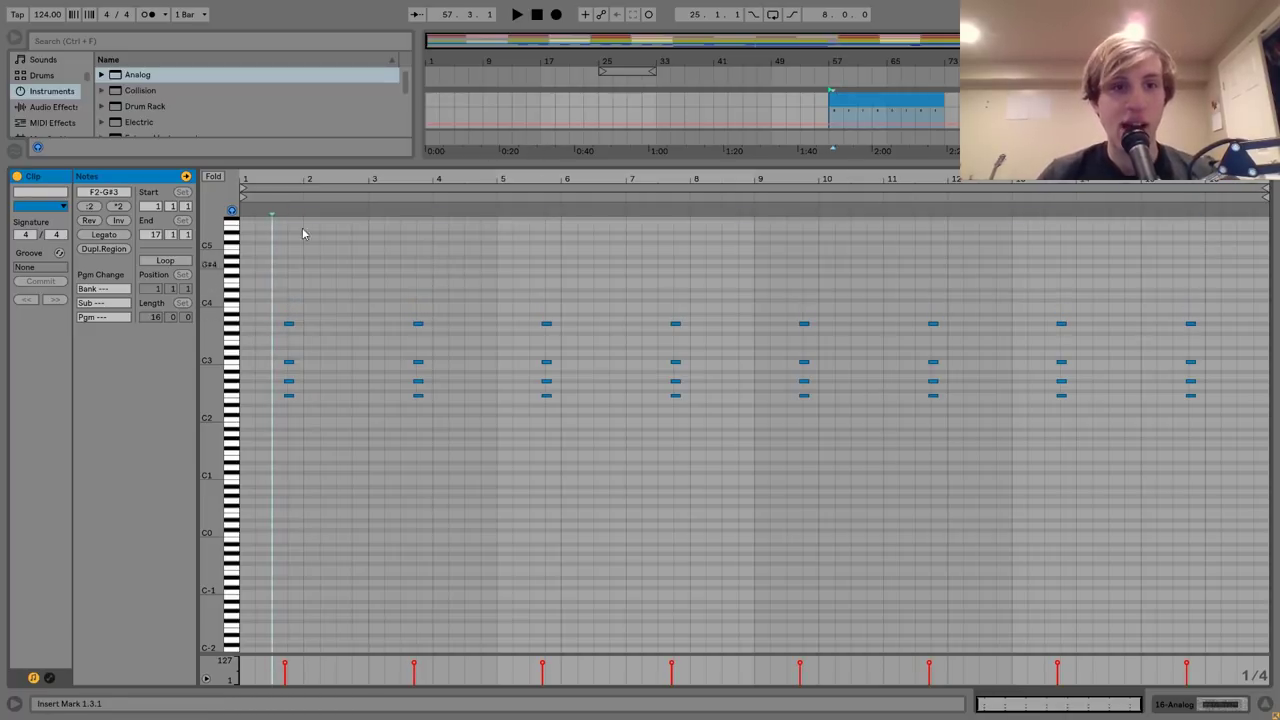
left_click_drag(287, 180, 494, 308)
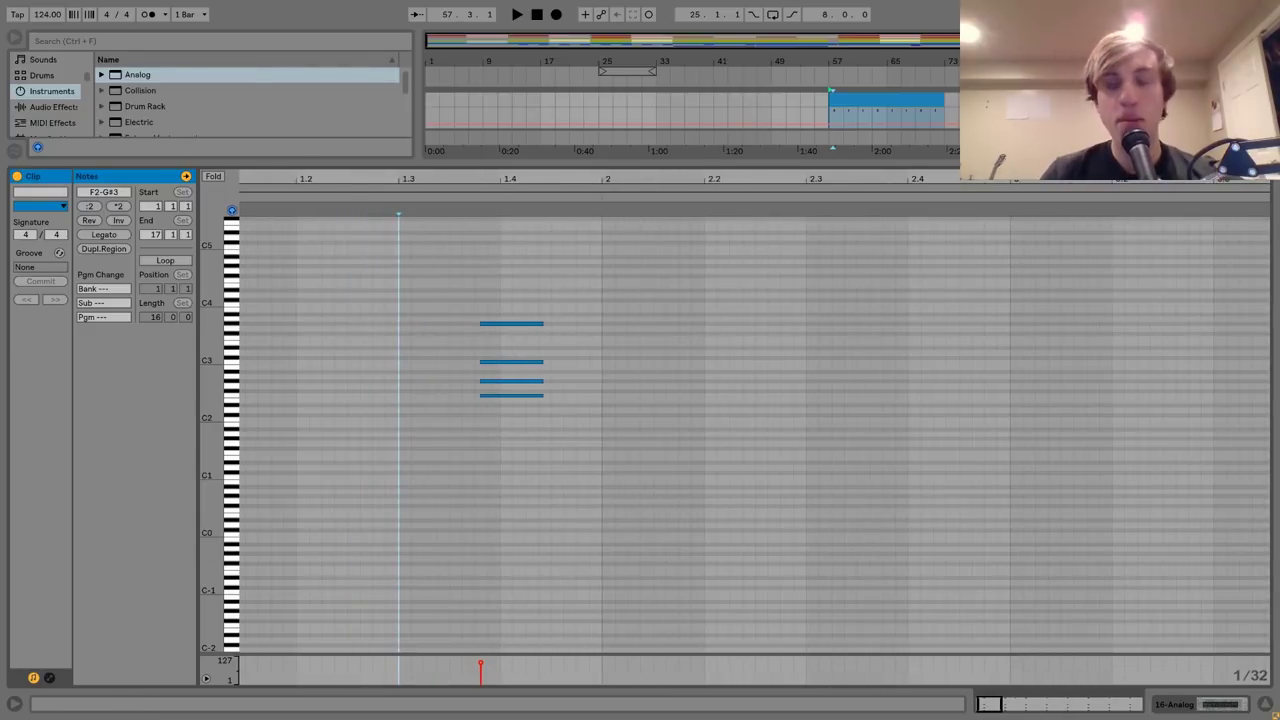
key("shift+Tab")
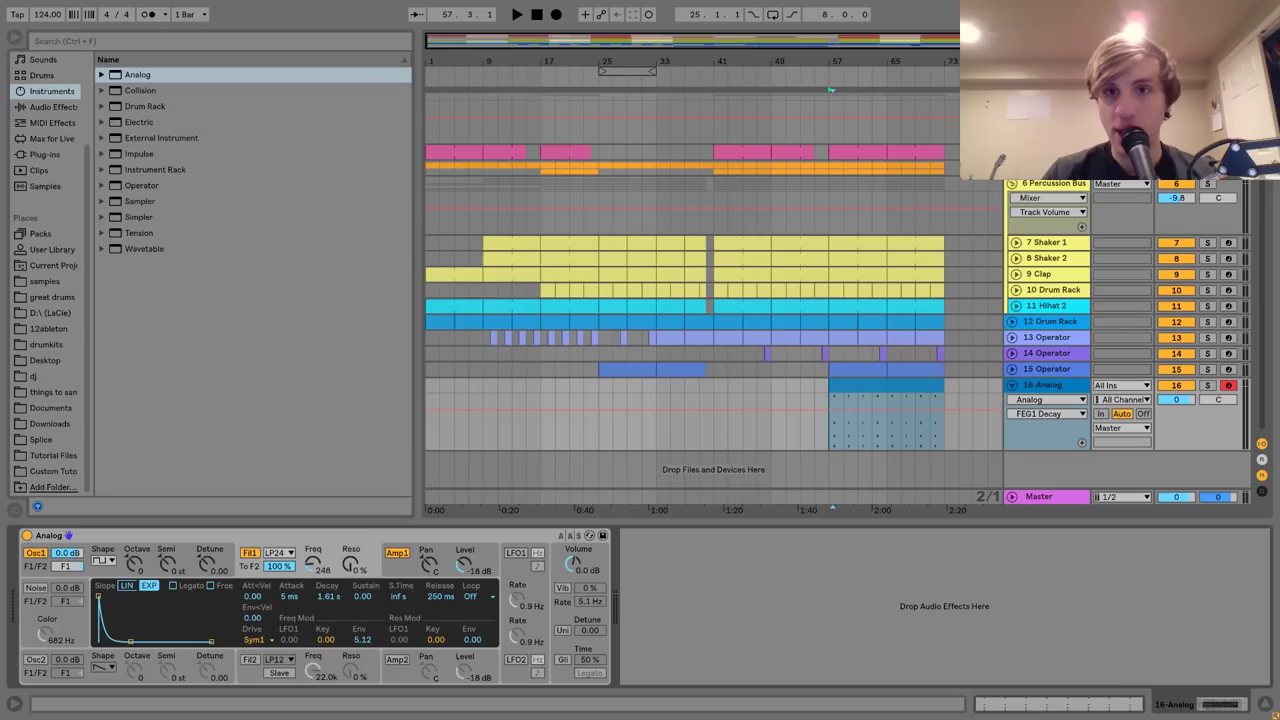
While playing from bar 57, set the Analog track's volume to -3.1 dB and its filter resonance to 16%.
left_click(900, 386)
key("space")
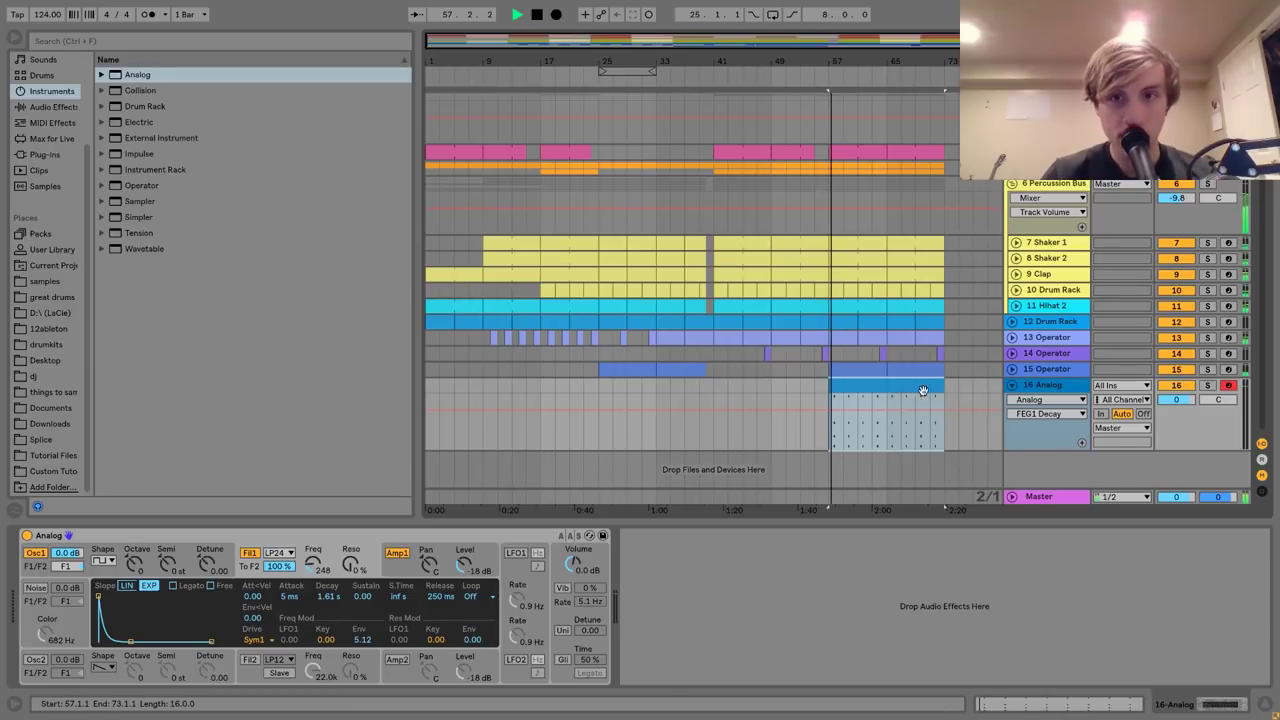
left_click(1180, 399)
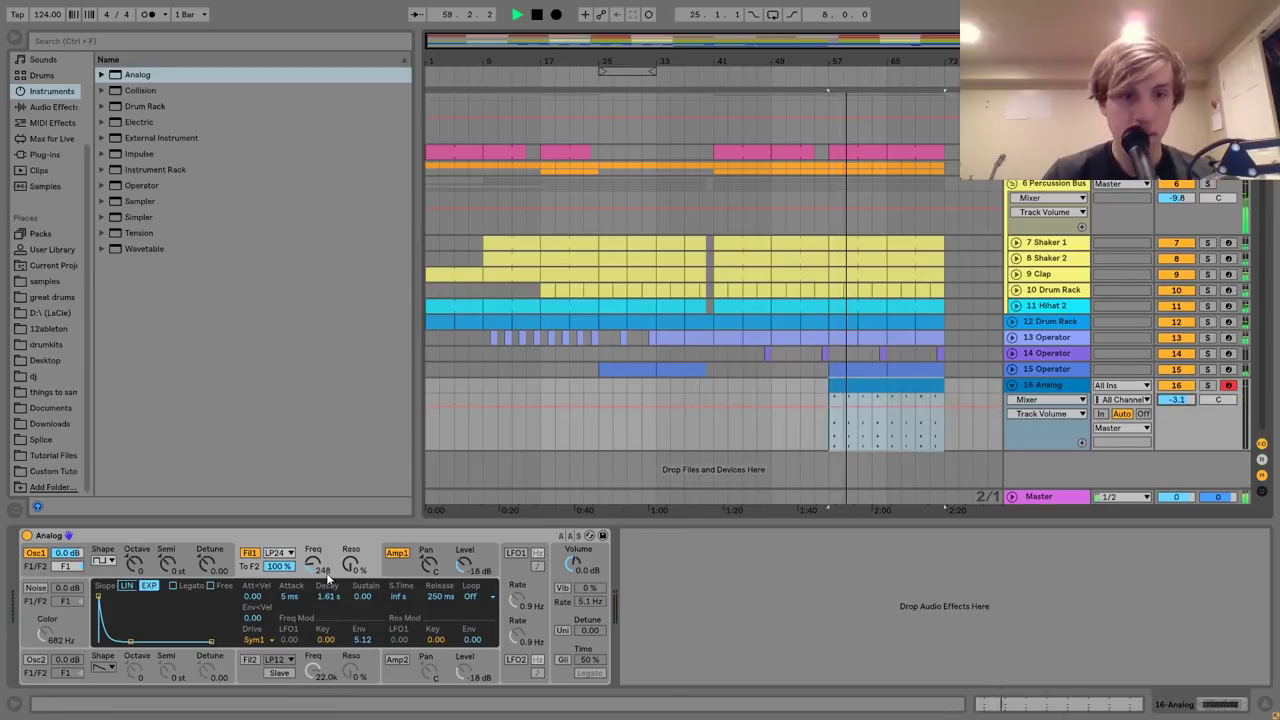
left_click_drag(351, 563, 351, 552)
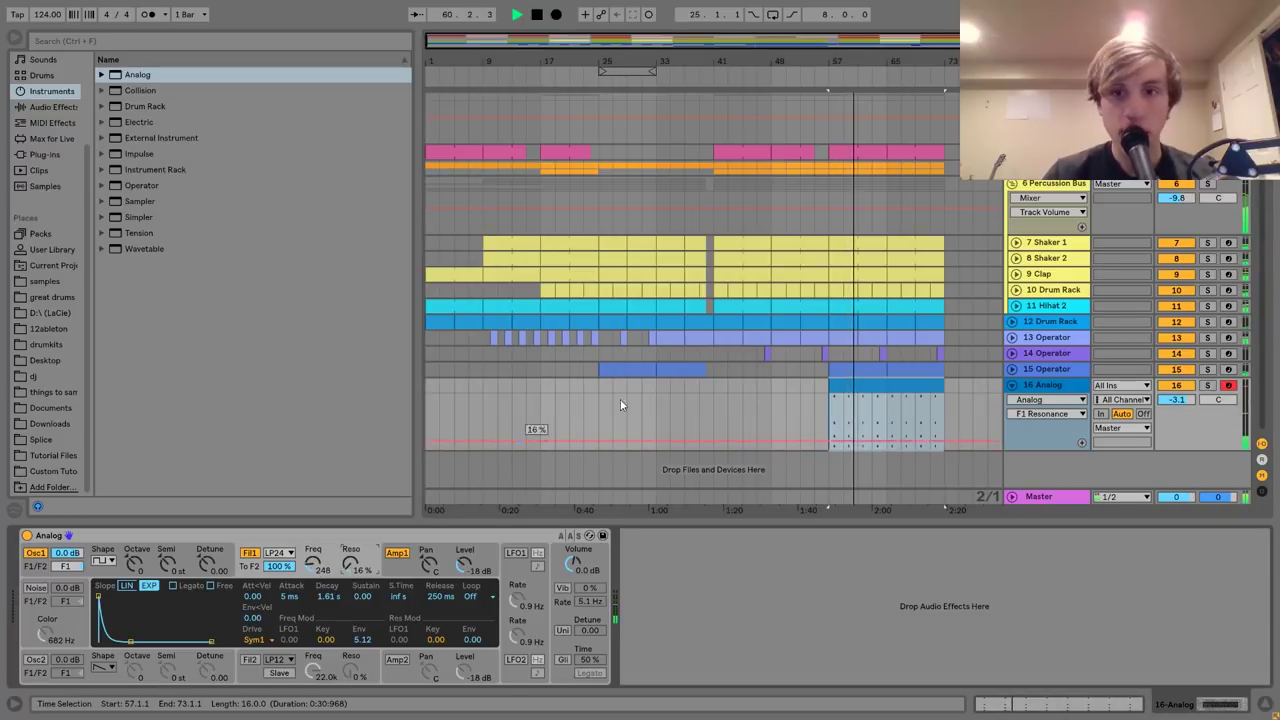
Duplicate the four-note chord in bar 3 of the Analog clip and move the copy to 4.4.1.
double_click(857, 388)
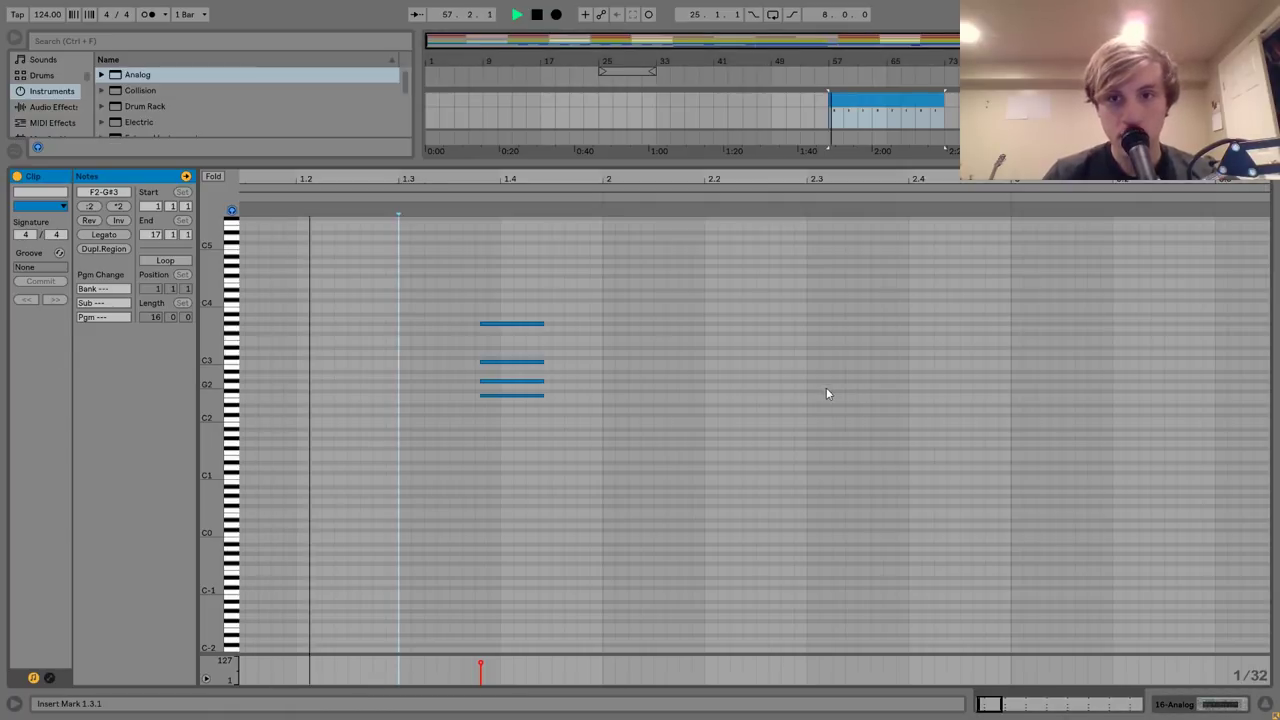
left_click_drag(826, 179, 826, 92)
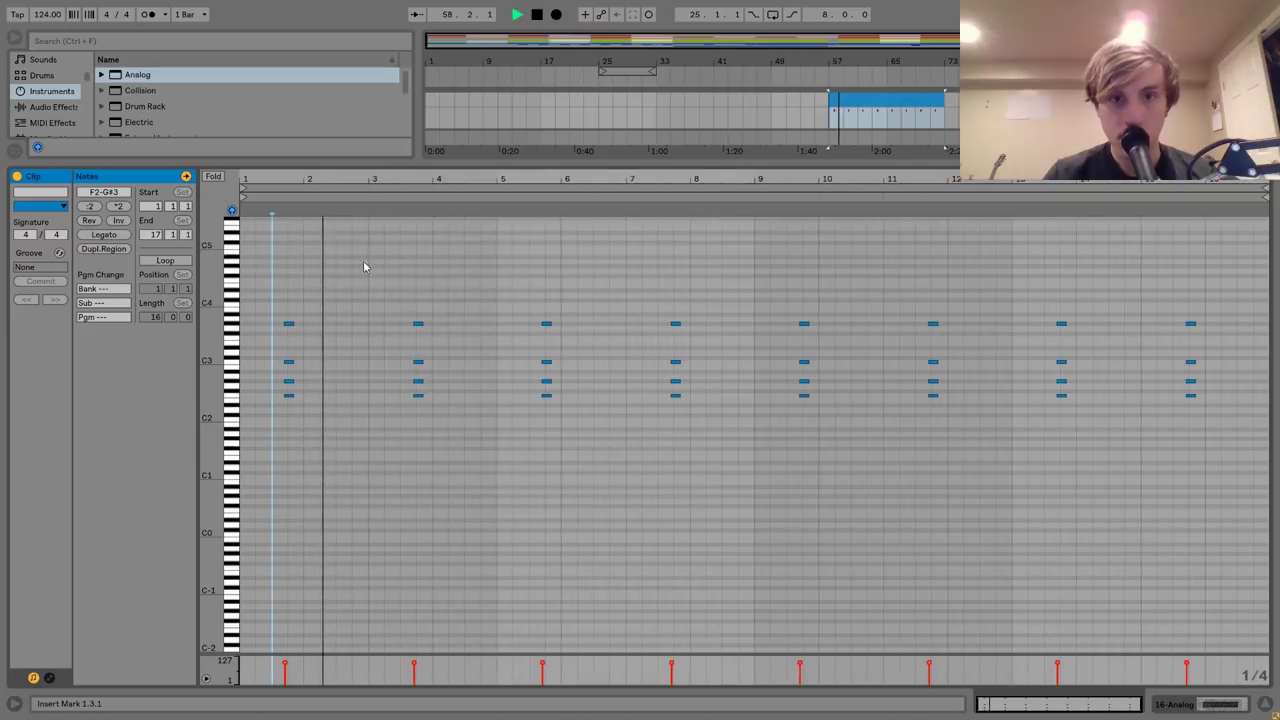
key("space")
left_click_drag(417, 304, 427, 465)
key("ctrl+d")
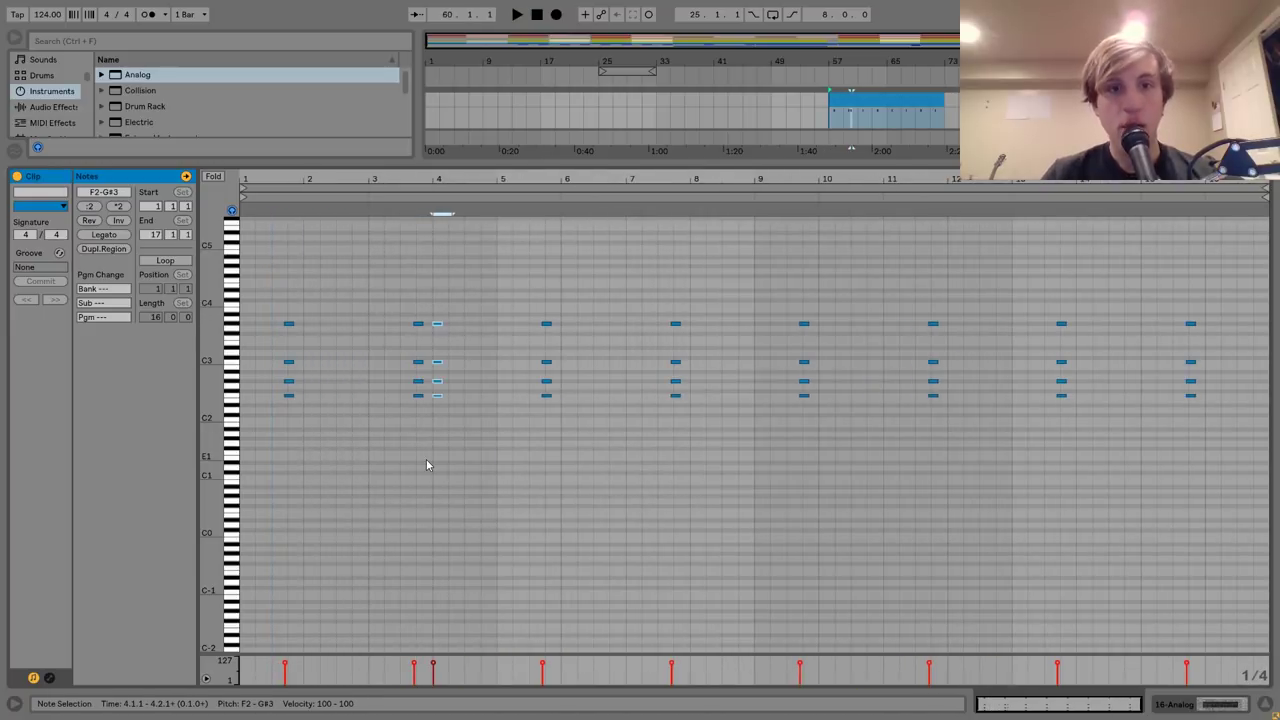
key("Right")
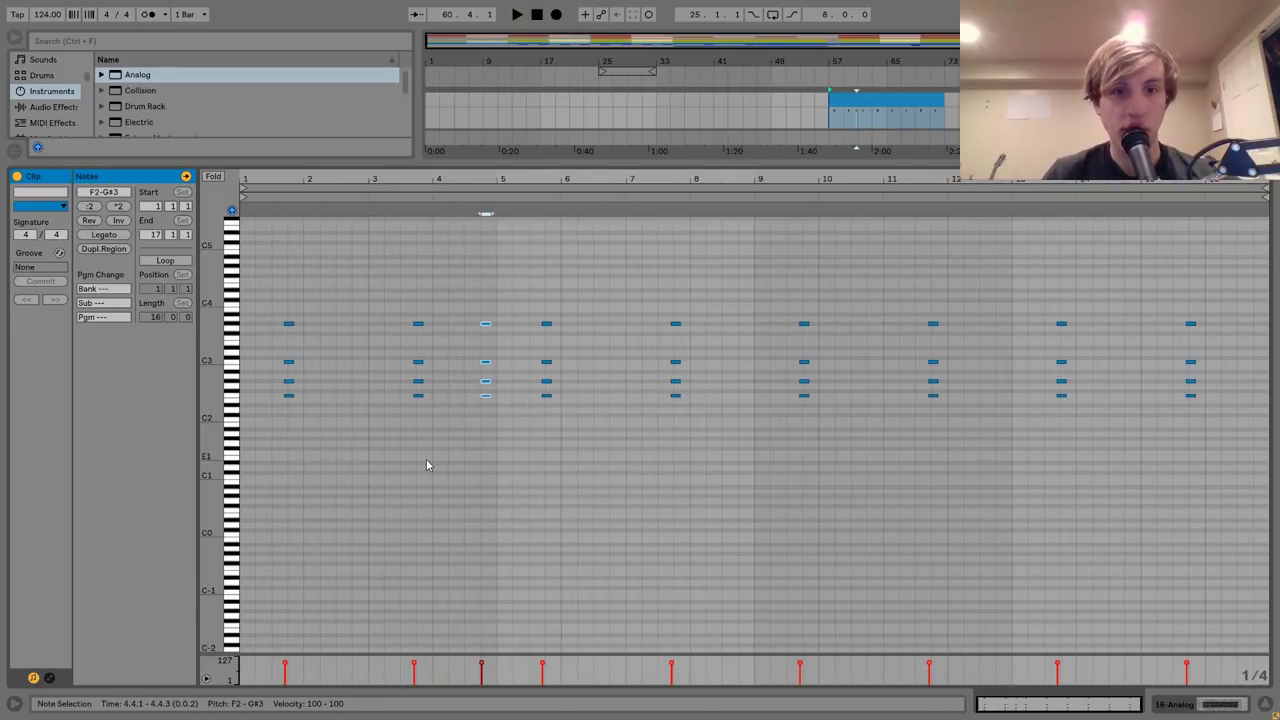
Raise the copied chord an octave to F3-G#4, place it slightly after 4.4.2, and audition it from 4.3.1.
left_click_drag(486, 178, 477, 178)
key("Right")
key("Left")
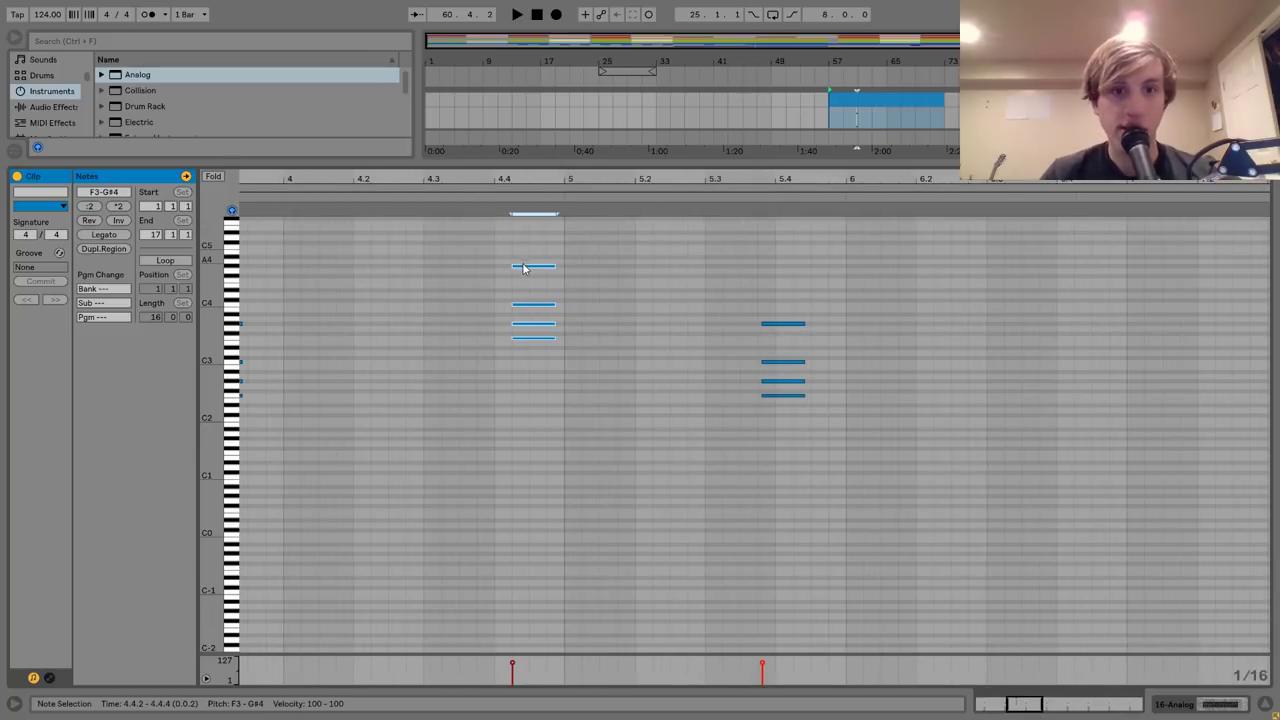
left_click_drag(525, 273, 532, 272)
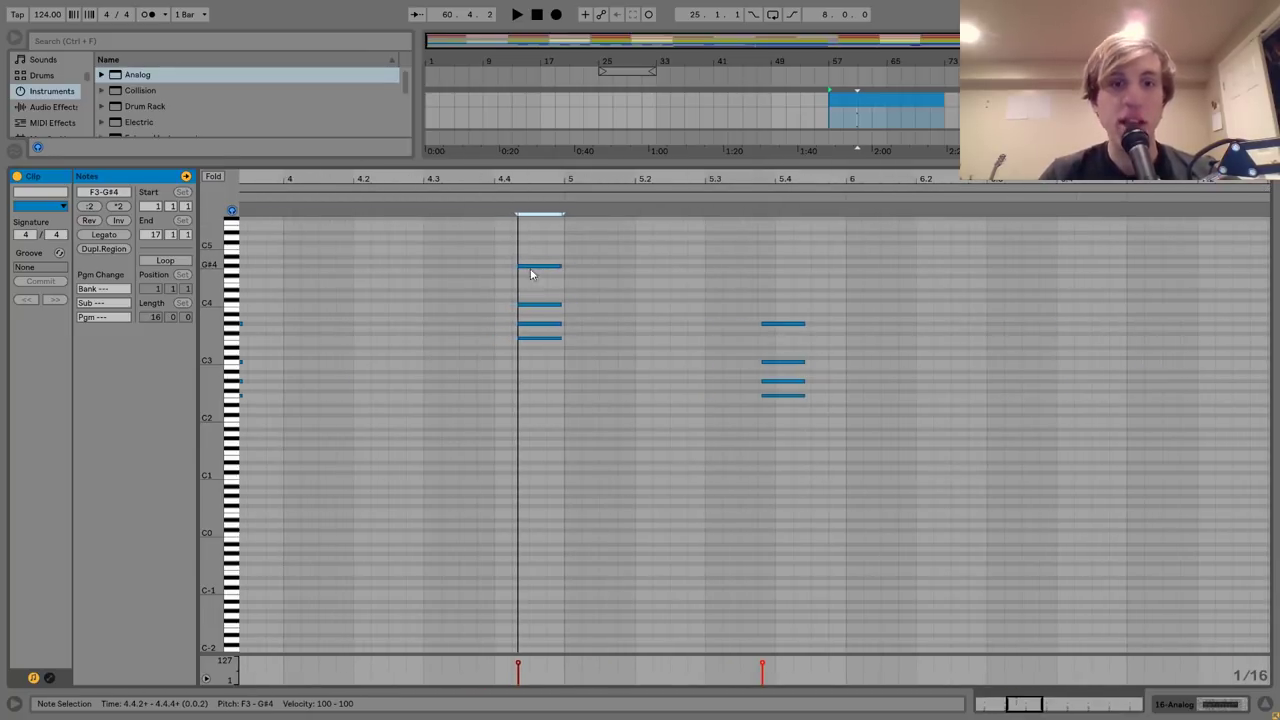
left_click(422, 274)
key("space")
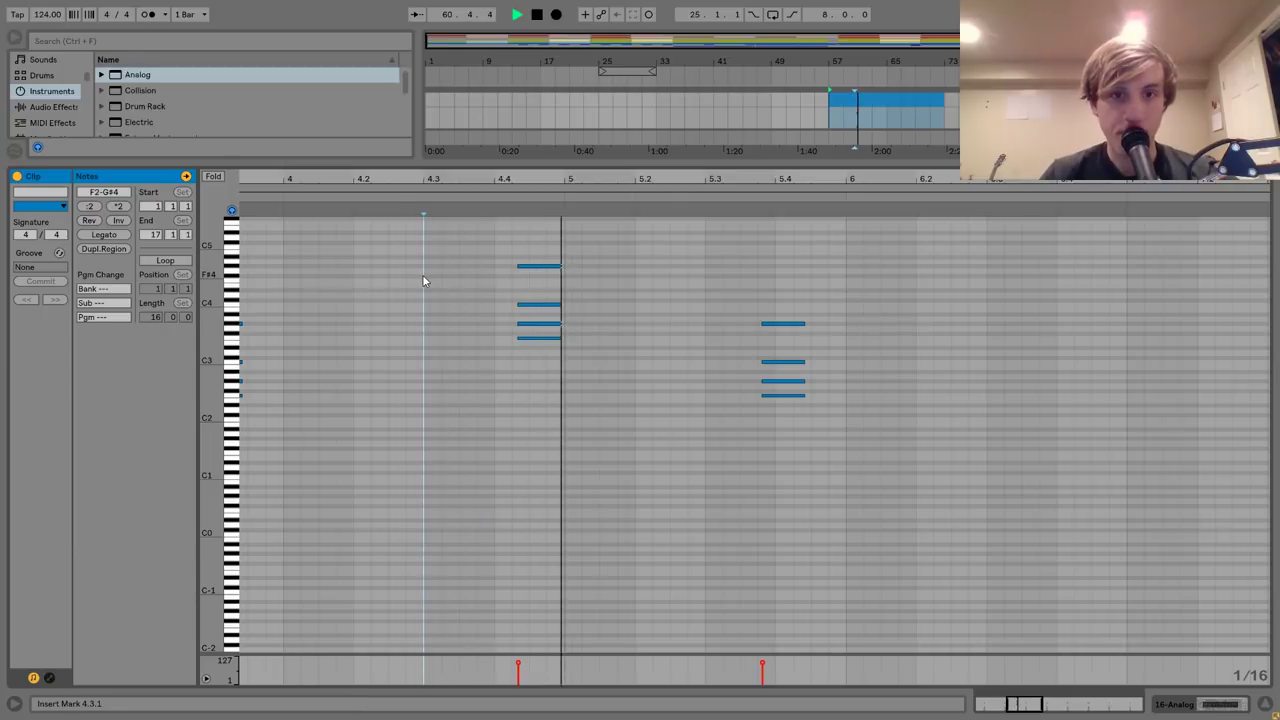
left_click_drag(565, 179, 565, 110)
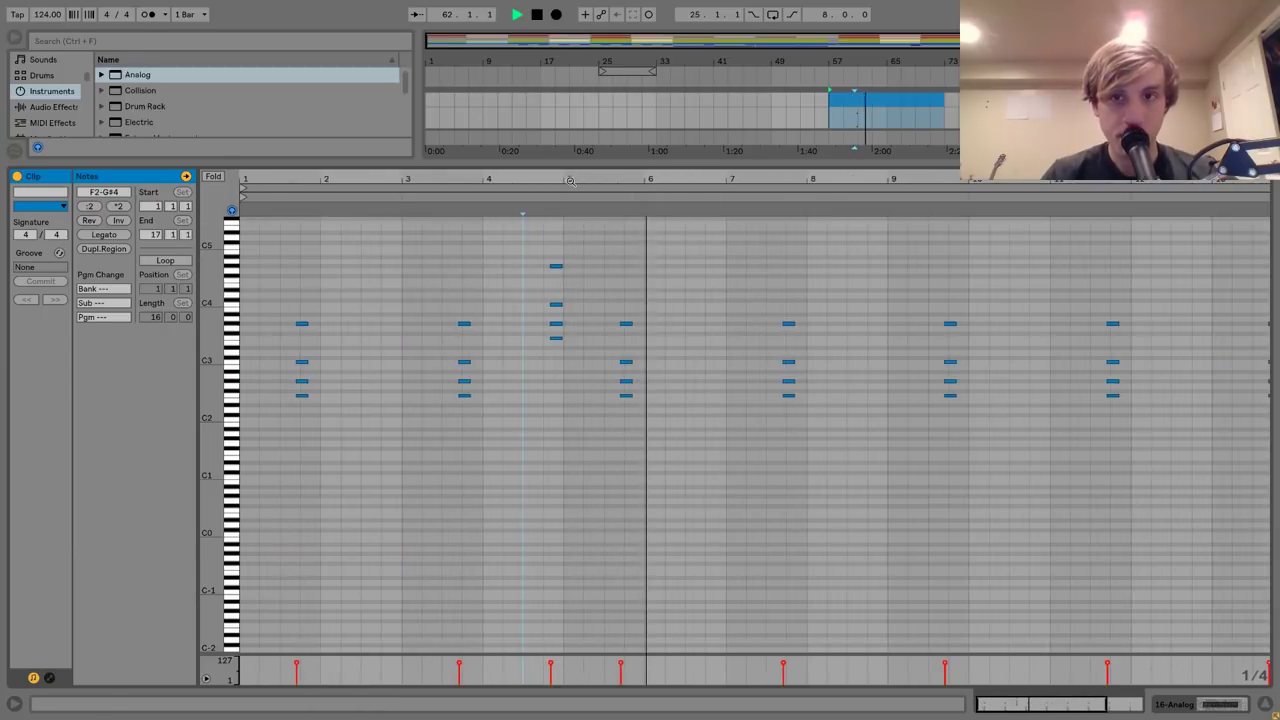
Duplicate the first four bars of the Analog clip, 57 to 61, three times through bar 73.
key("shift+Tab")
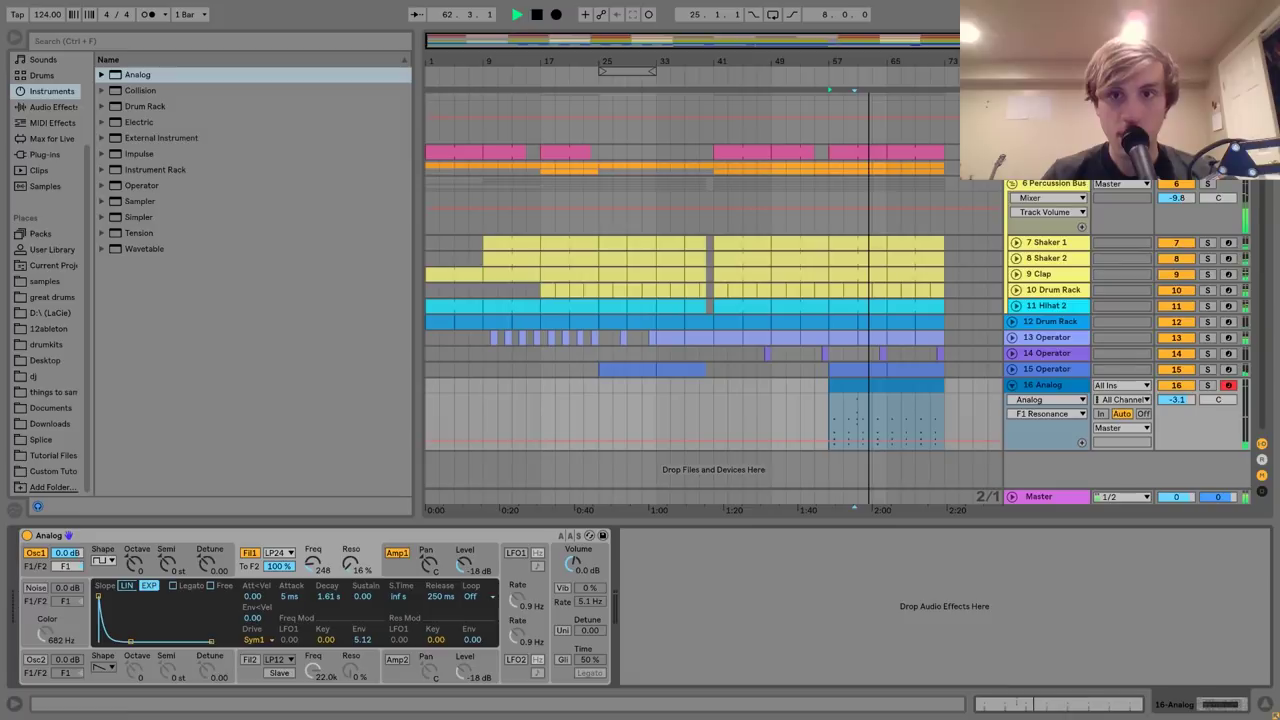
left_click(860, 406)
left_click_drag(860, 406, 834, 384)
key("ctrl+d")
key("ctrl+d")
key("ctrl+d")
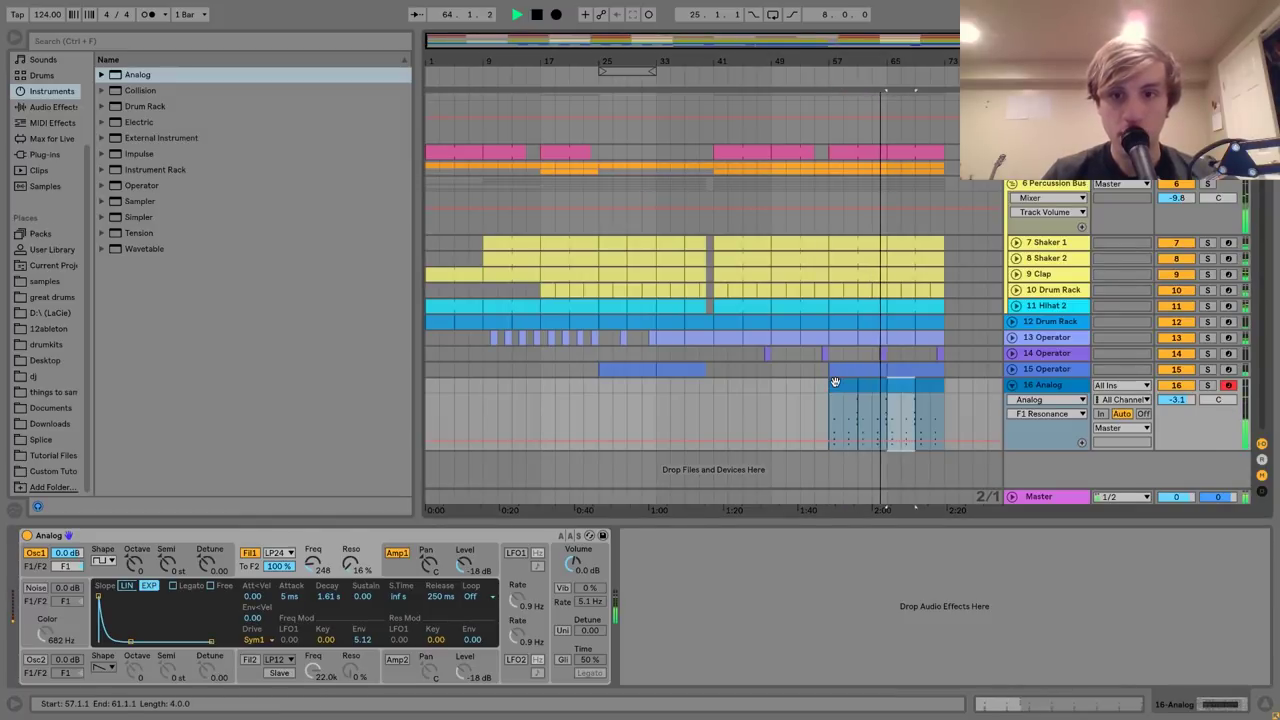
left_click(836, 382, "shift")
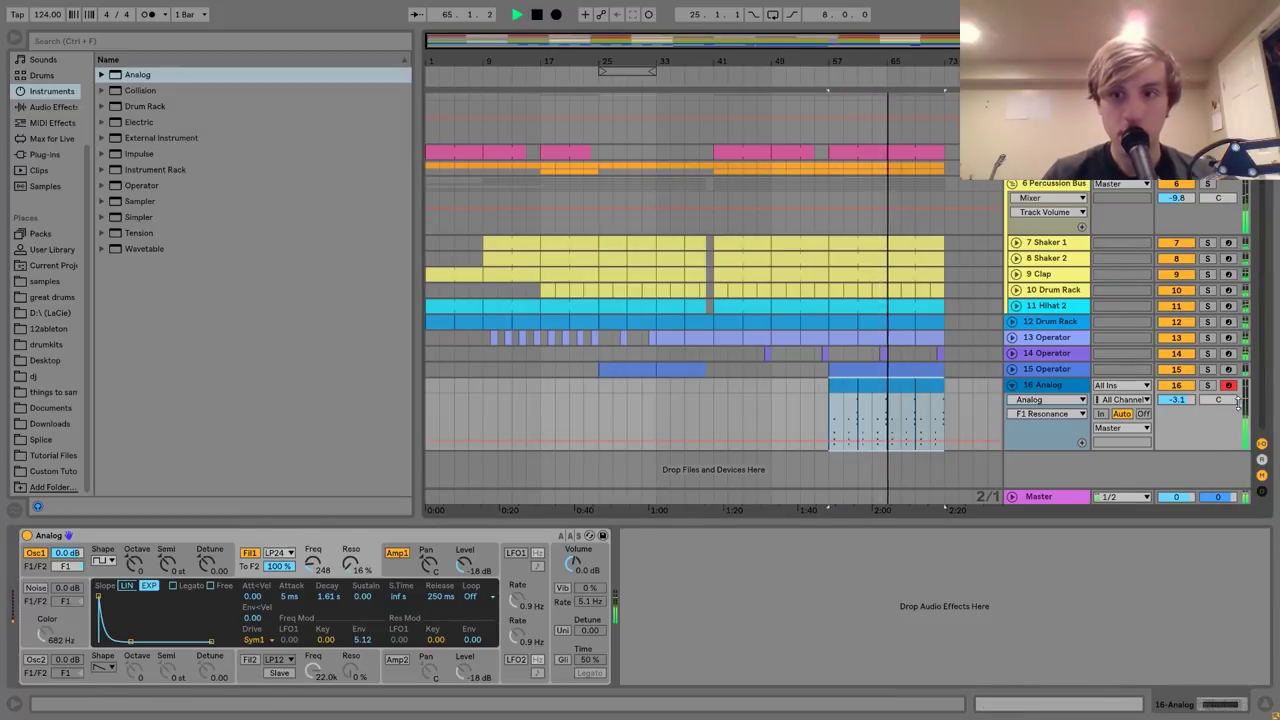
Lower the Analog track's volume to -4.2 dB and stop playback.
left_click(1176, 400)
left_click_drag(1176, 400, 1176, 406)
key("space")
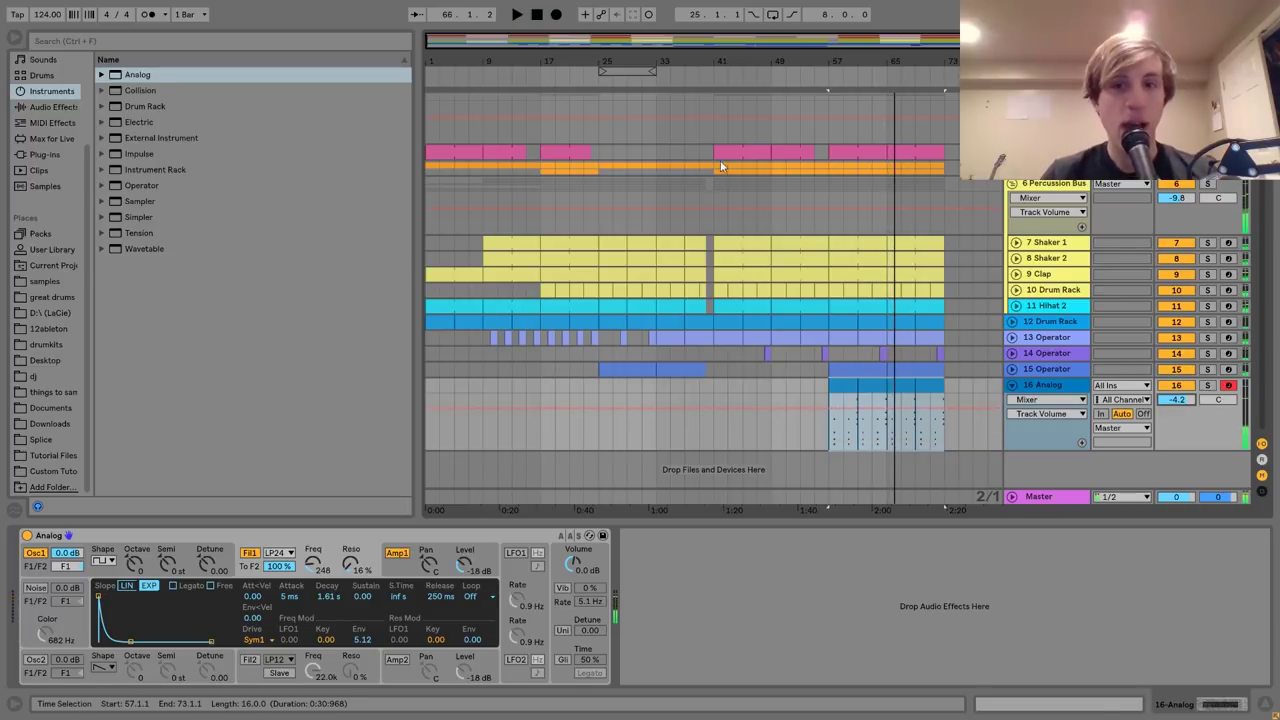
Cut the Analog part out of bars 64 and 72, leaving gaps where the Operator fills of track 14 play.
left_click_drag(894, 74, 843, 386)
left_click(863, 388)
scroll(872, 388, "right", 2)
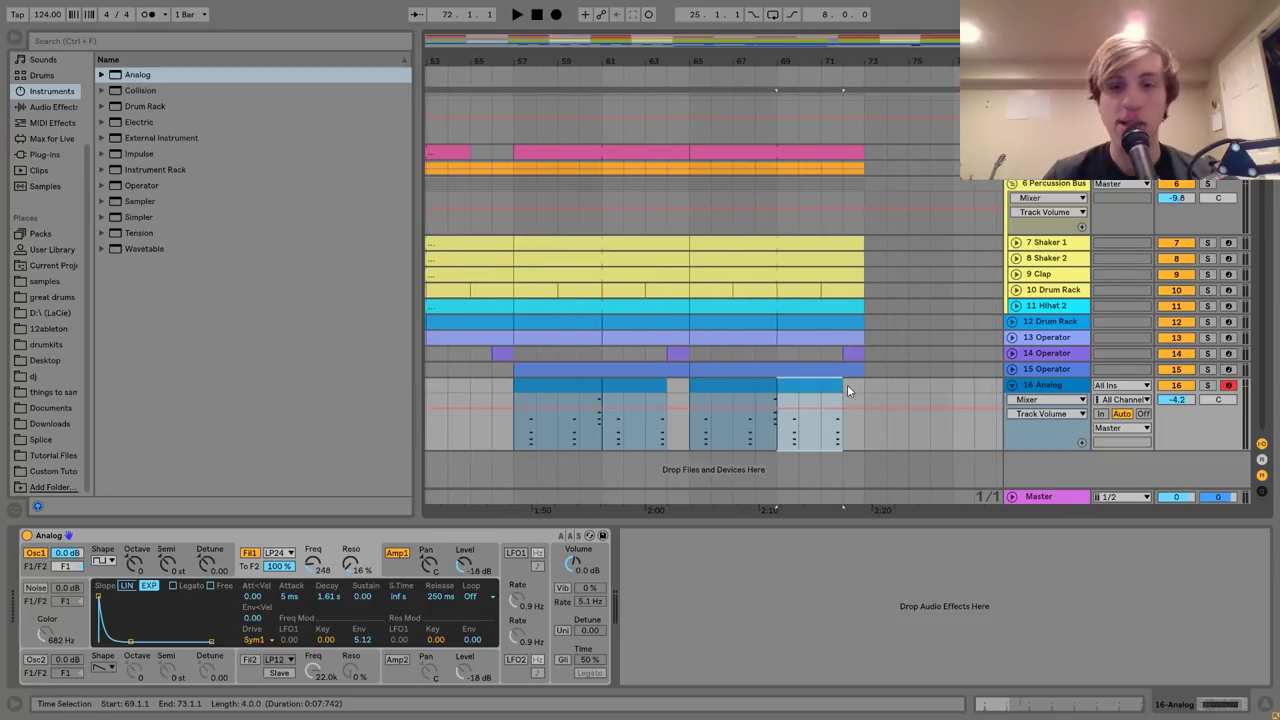
left_click(555, 387)
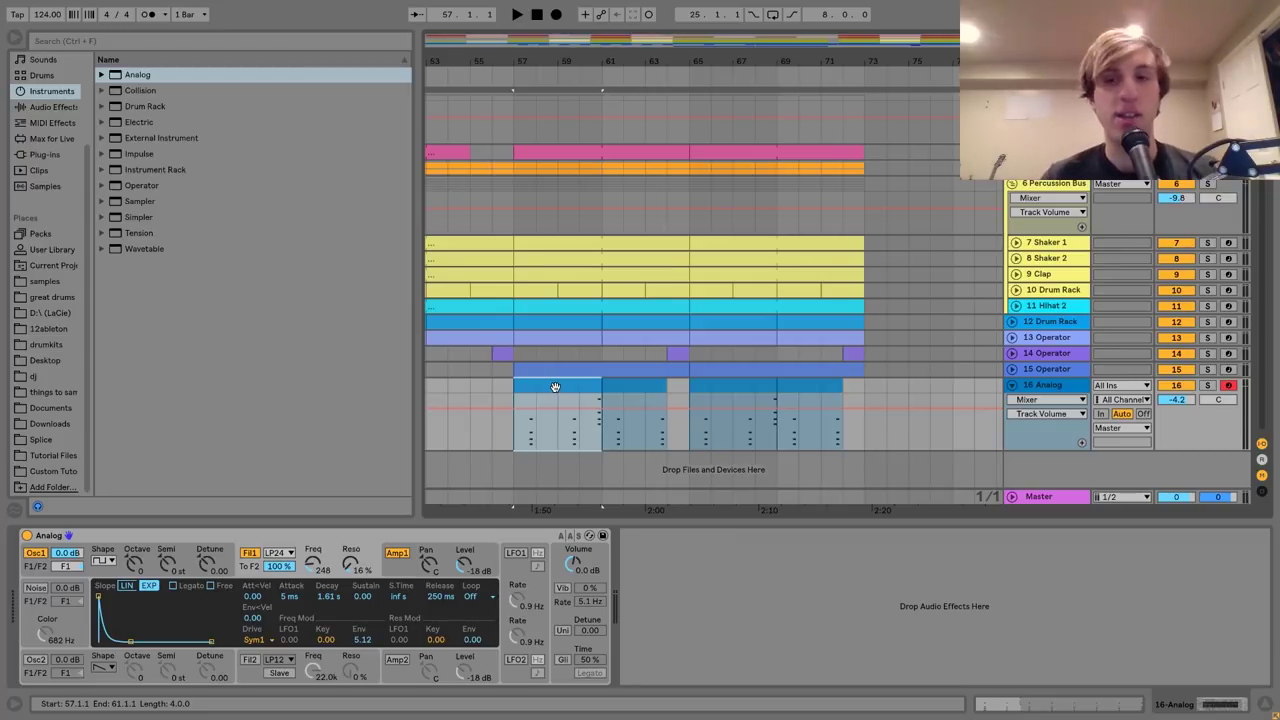
left_click_drag(591, 64, 594, 6)
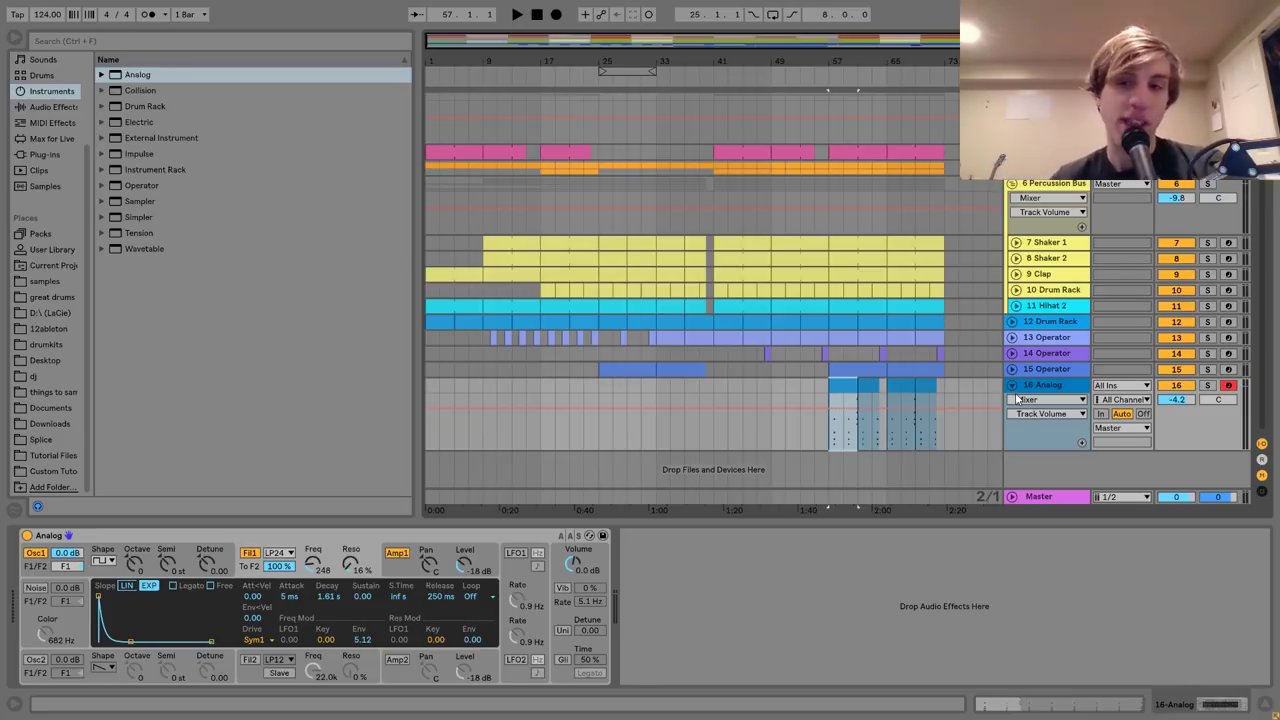
Enable Analog's vibrato with an amount of 60% and a rate of 8.0 Hz, and switch on Unison.
key("space")
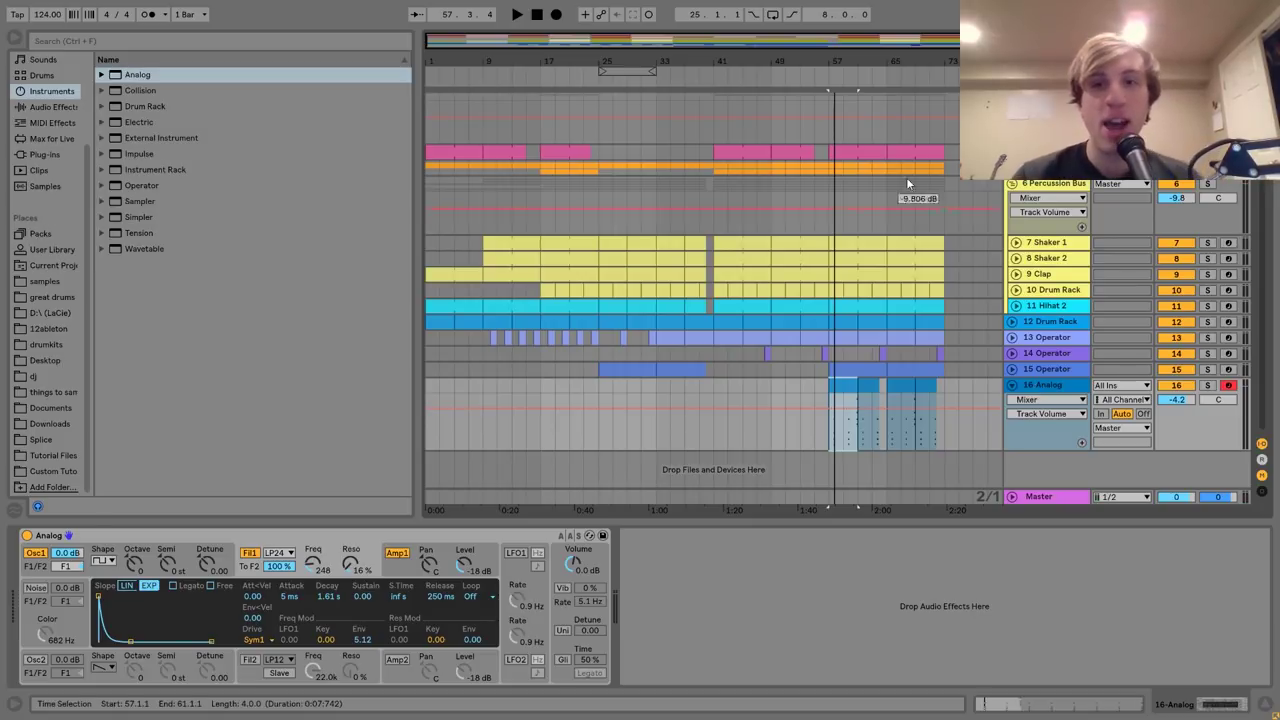
left_click_drag(846, 57, 811, 54)
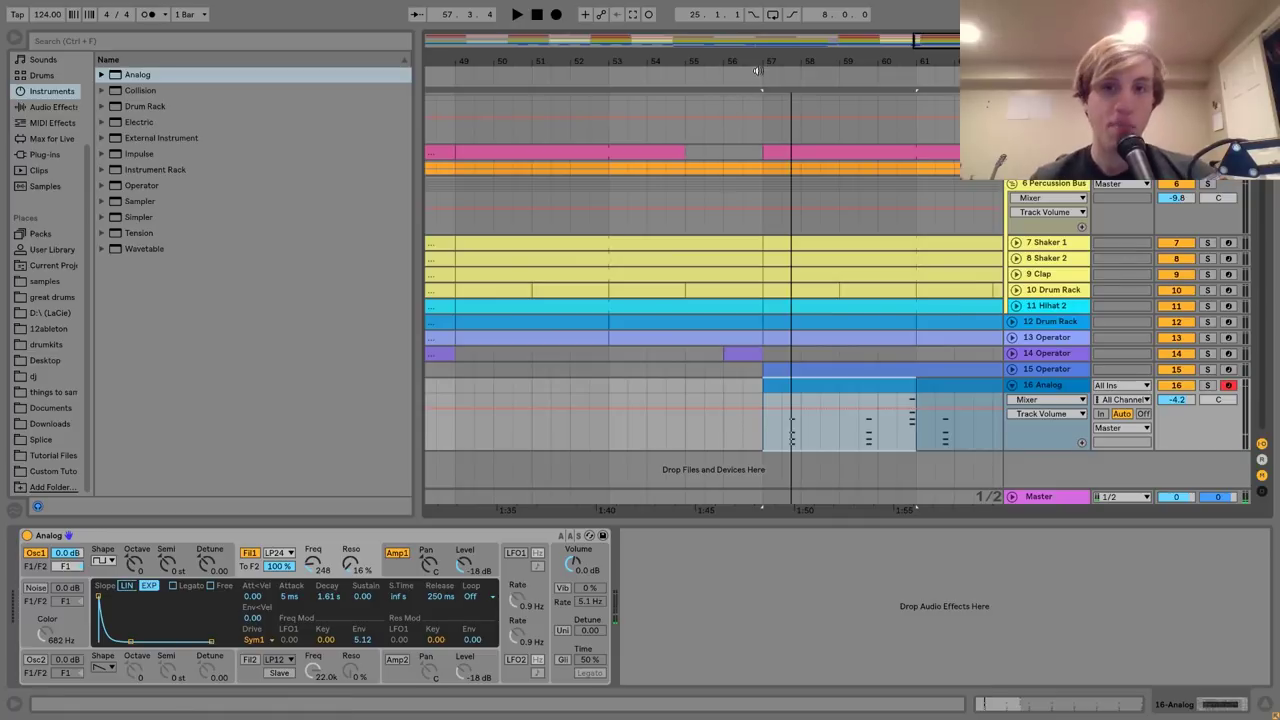
left_click_drag(769, 61, 681, 110)
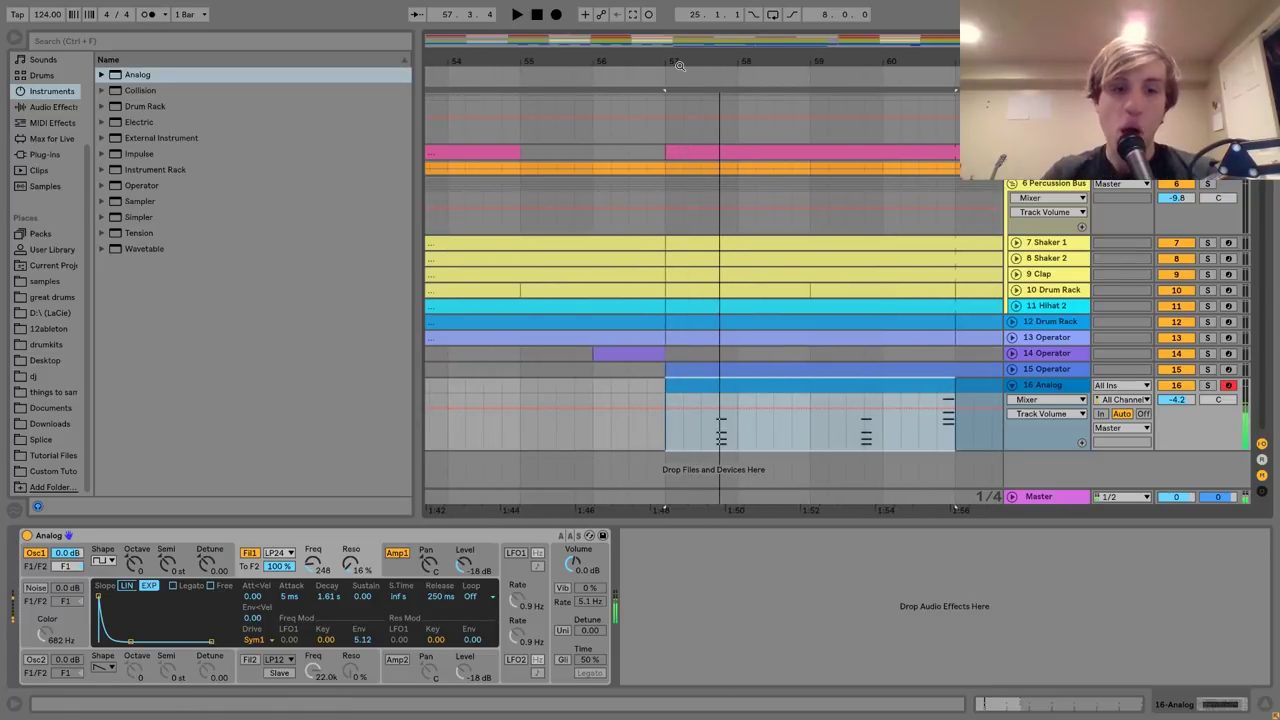
left_click(563, 588)
left_click(590, 589)
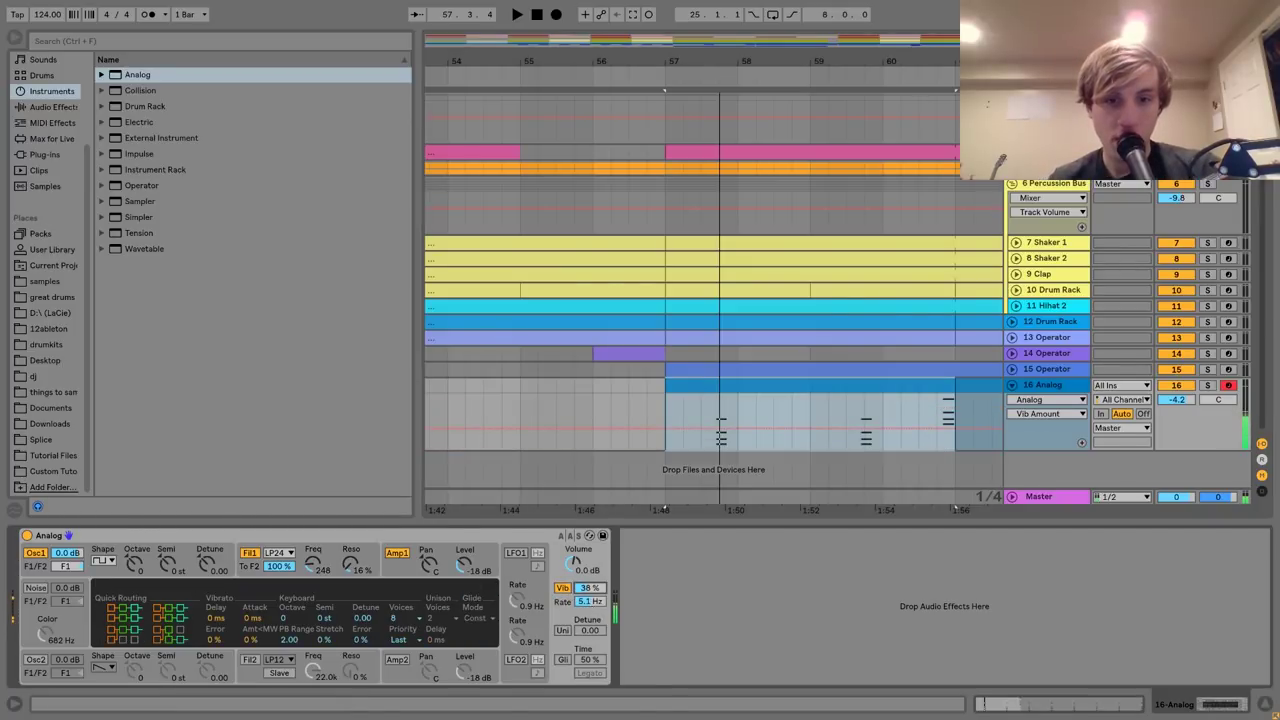
mouse_move(590, 602)
left_mouse_down()
mouse_move(590, 560)
mouse_move(590, 596)
left_mouse_up()
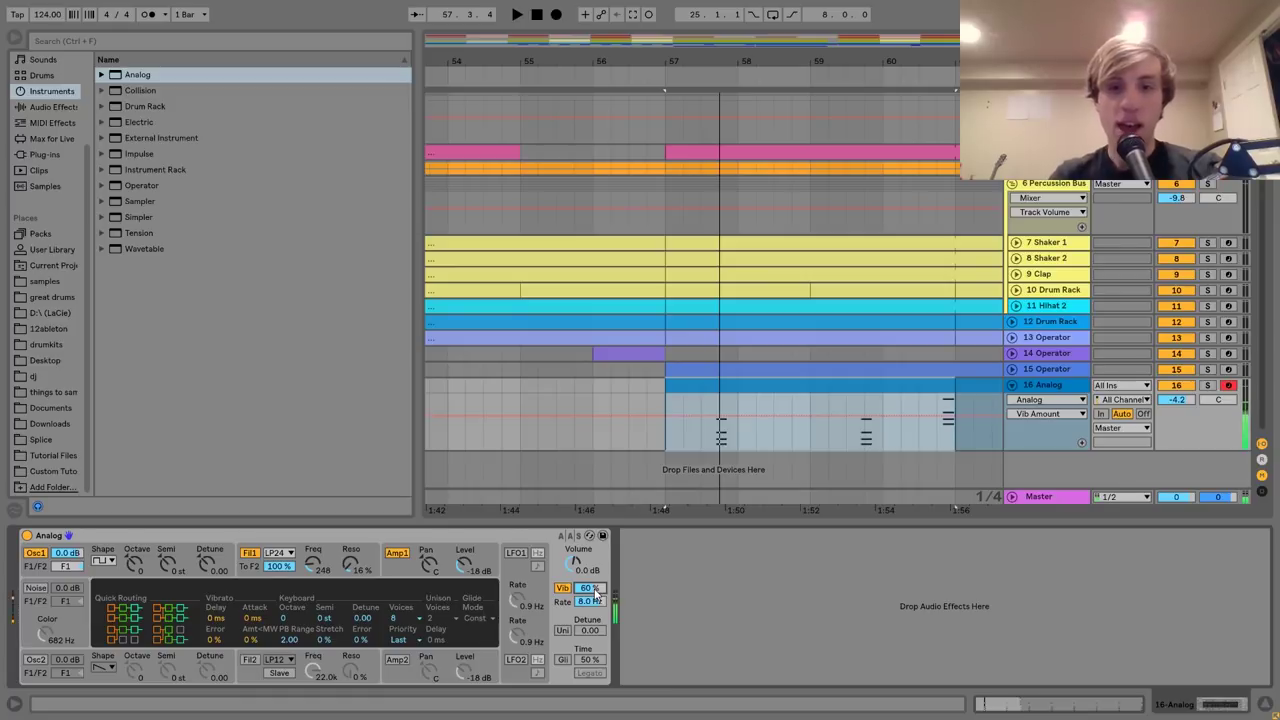
left_click(562, 631)
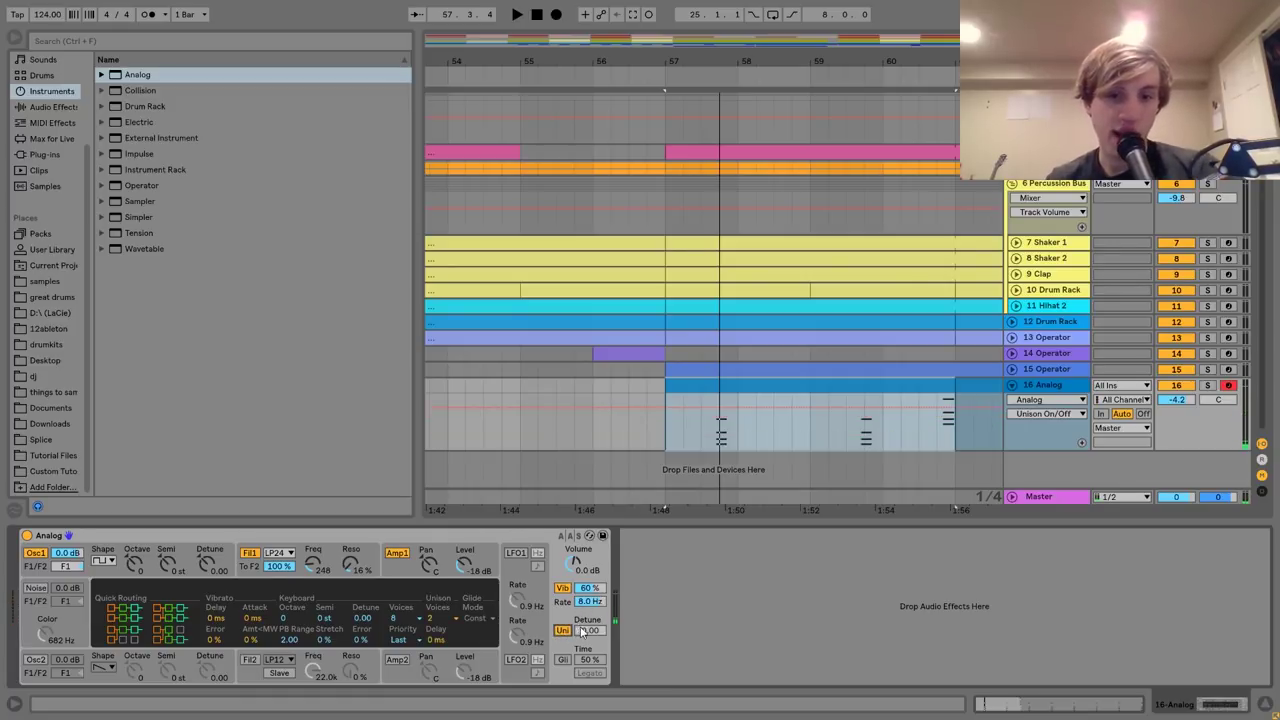
Set Analog's Unison detune to 26.56, enable Osc2 at octave 1, and audition the sound.
left_click_drag(590, 631, 594, 626)
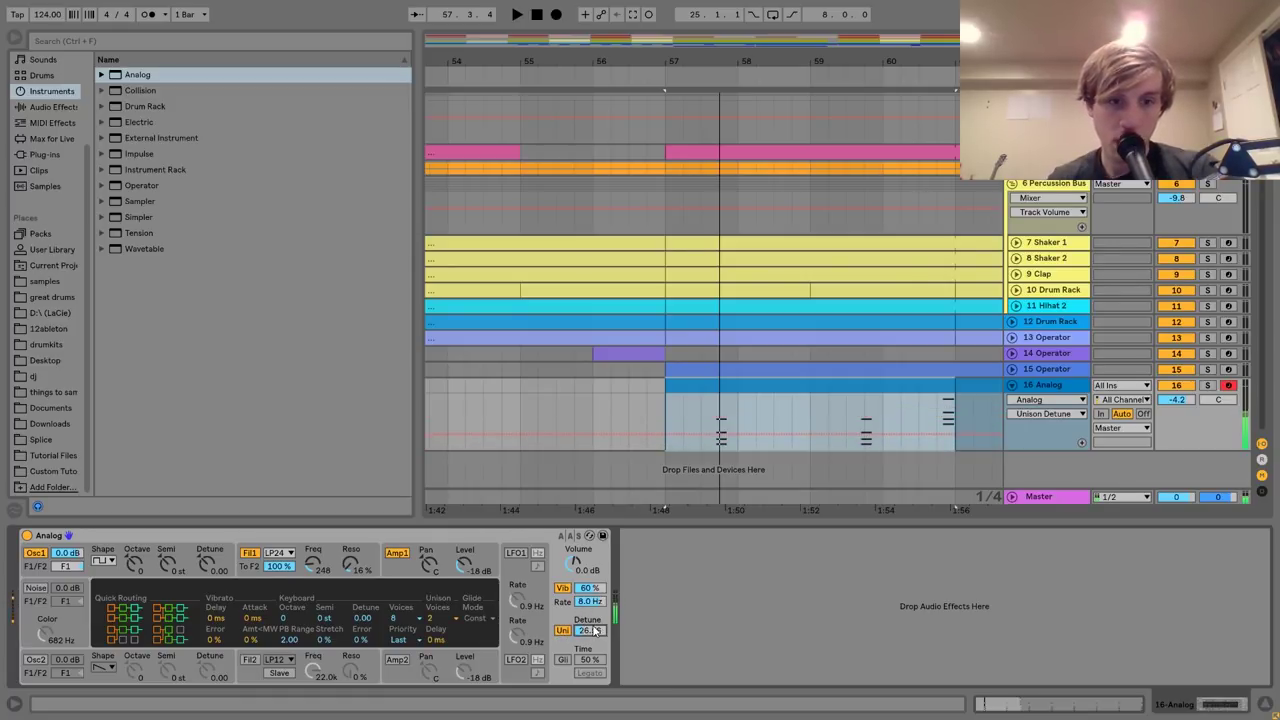
left_click(35, 661)
left_click(37, 660)
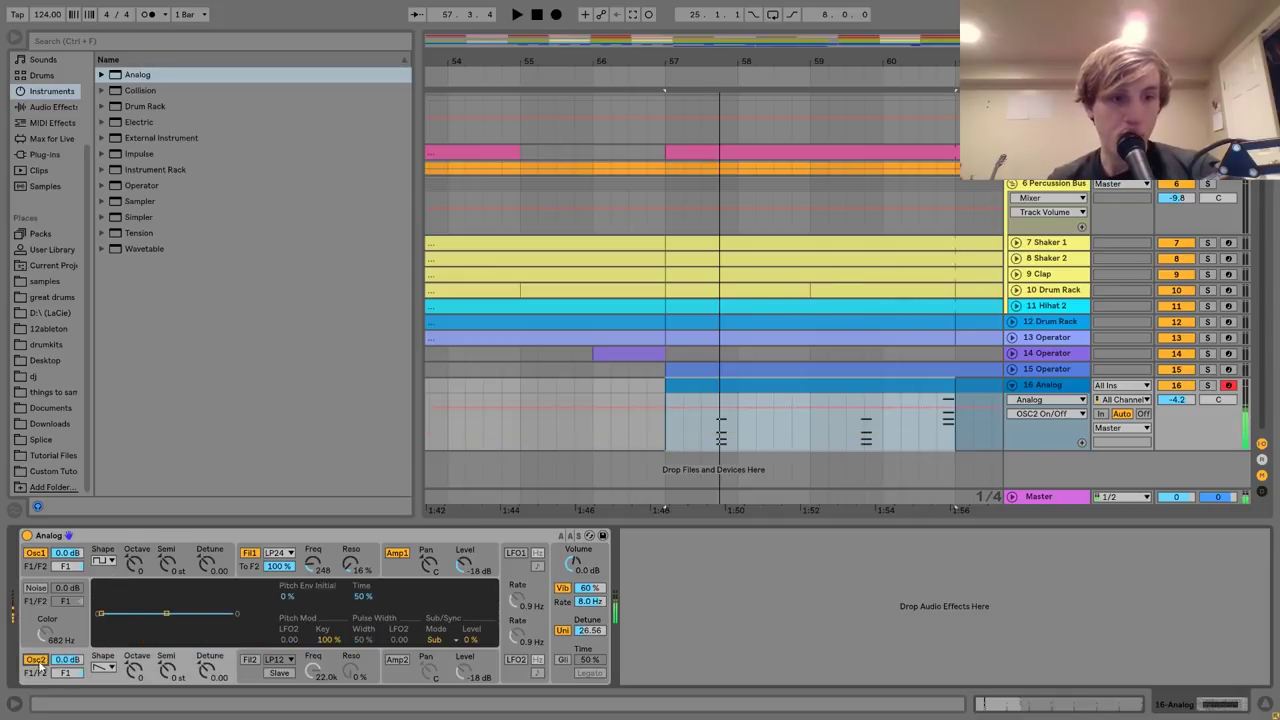
left_click(129, 677)
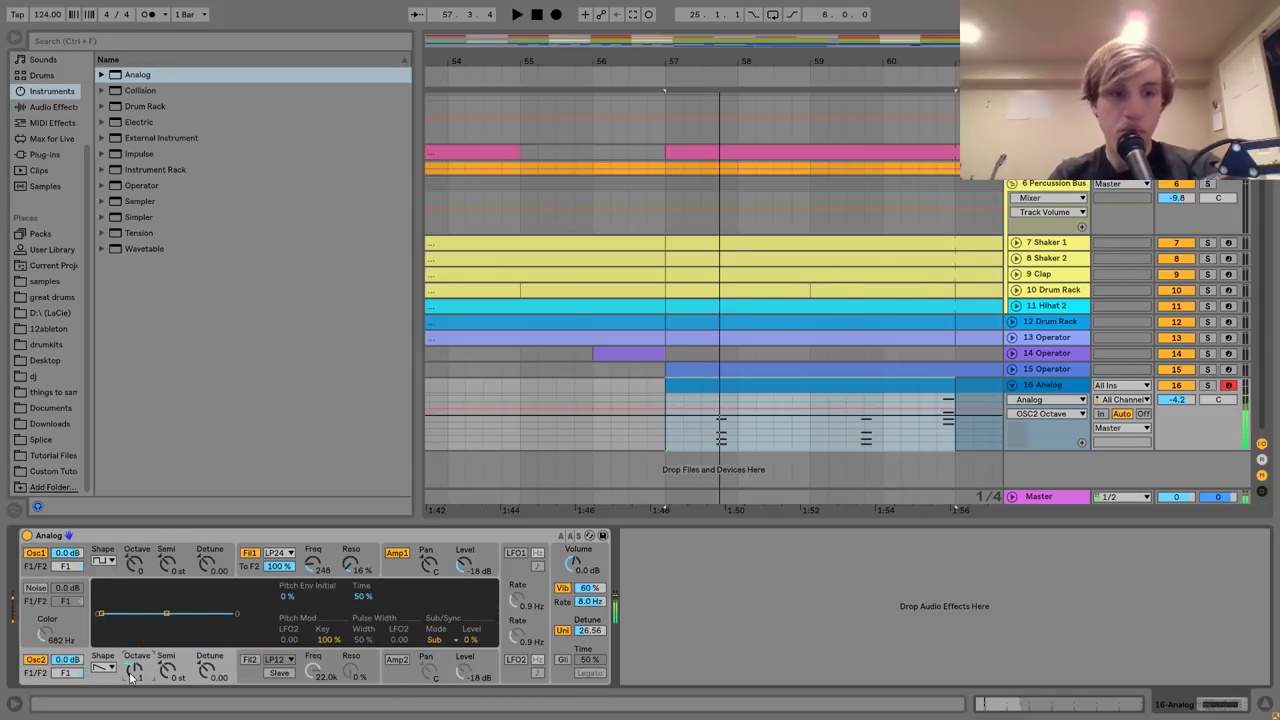
key("space")
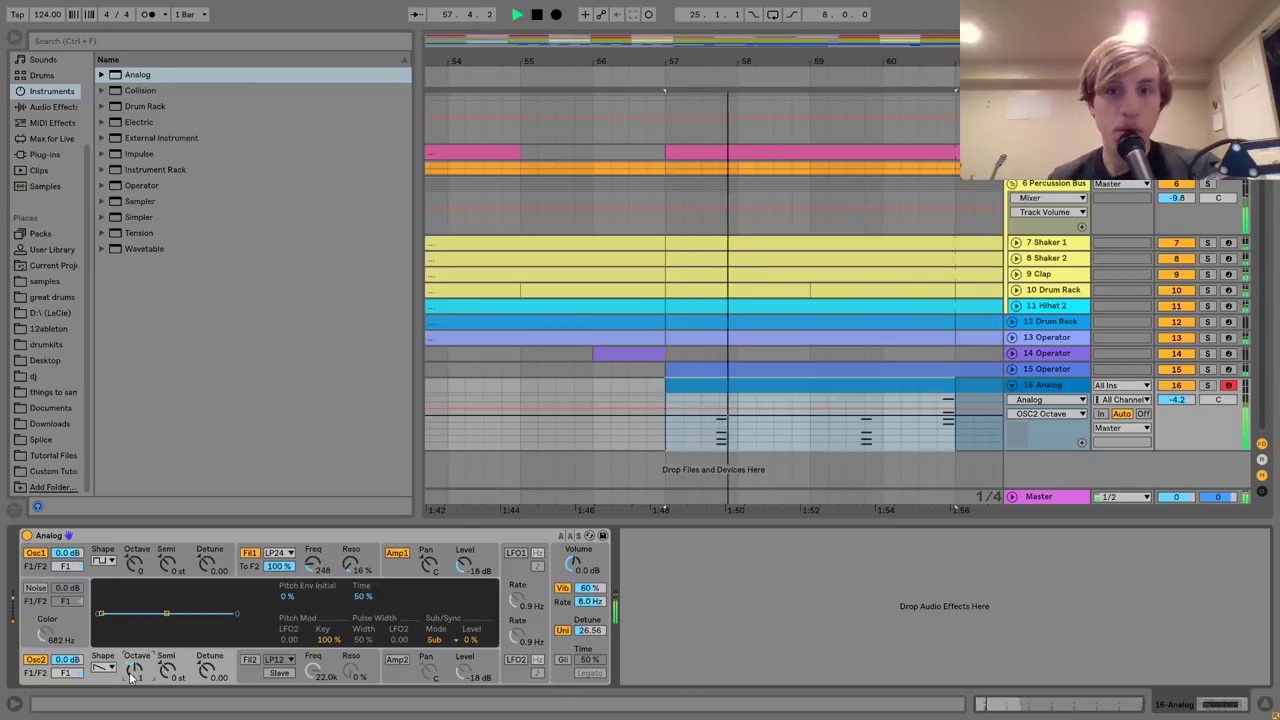
key("space")
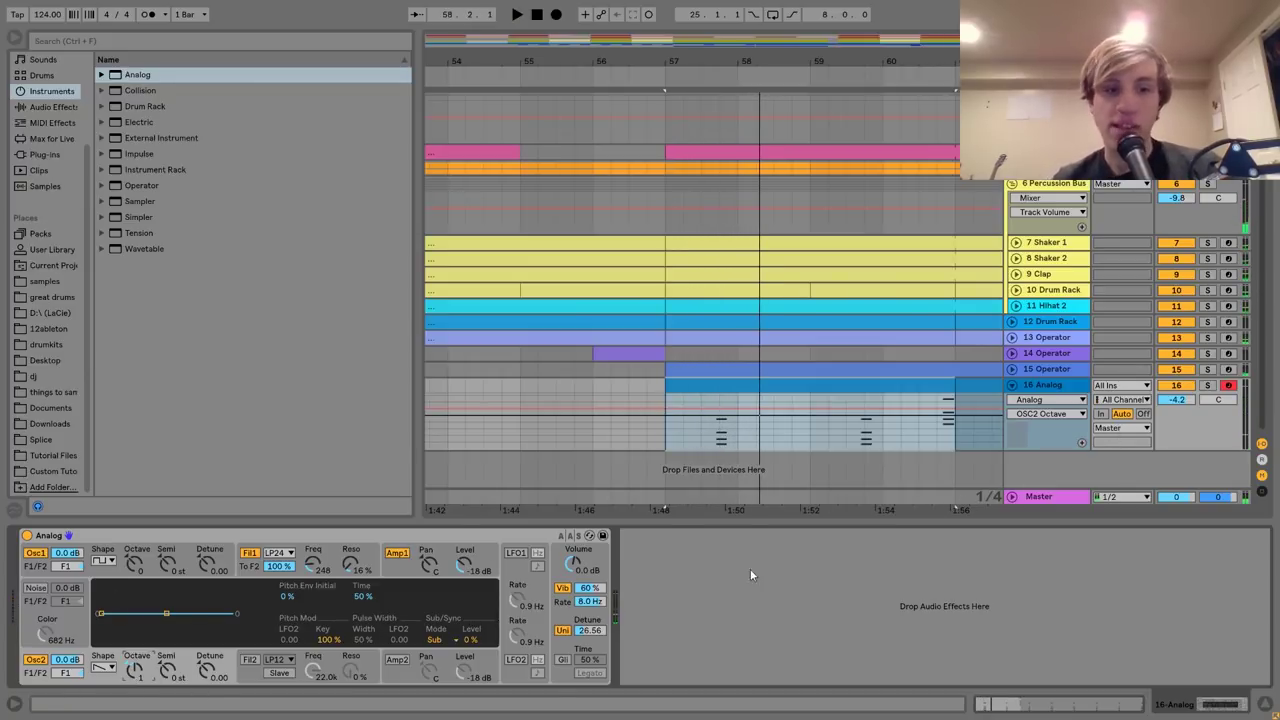
Lower the Analog track's volume to -10.4 dB while listening to the stabs in context.
left_click(1172, 399)
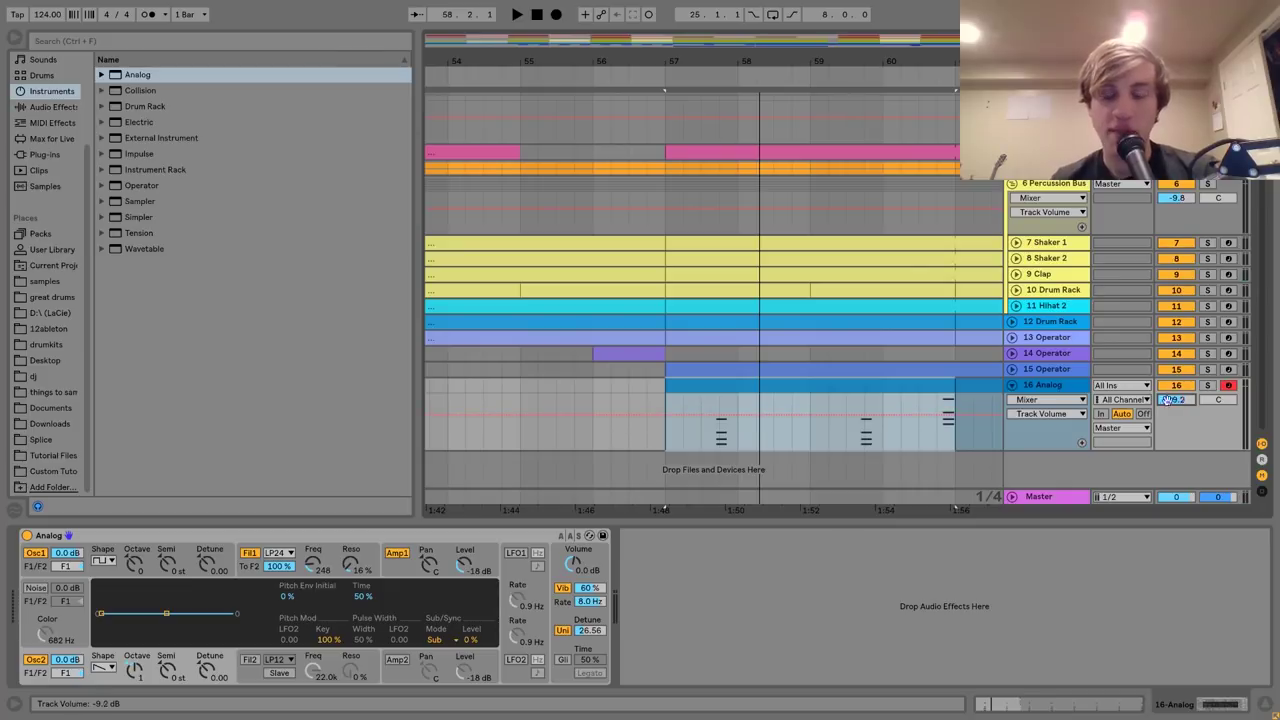
key("space")
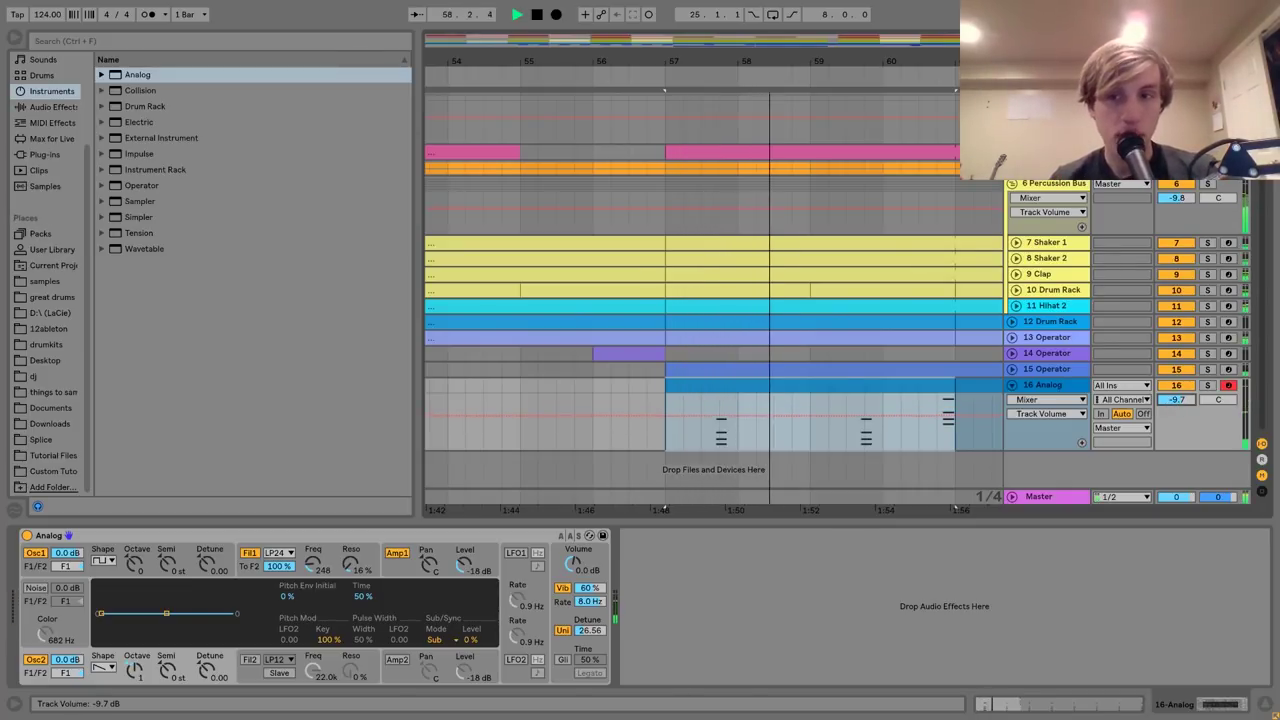
left_click_drag(1172, 399, 1172, 406)
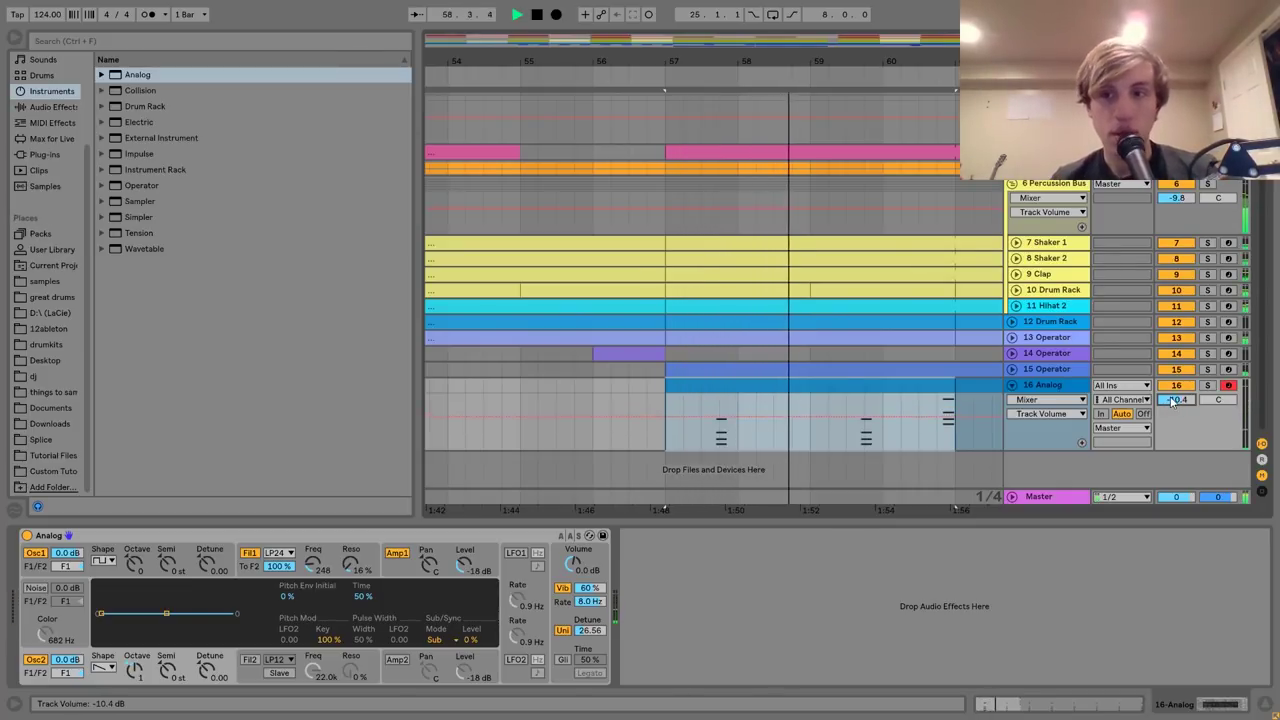
Add an Echo effect to the Analog track with its linked delay times synced to 1/4 in Notes mode.
left_click(52, 106)
double_click(135, 249)
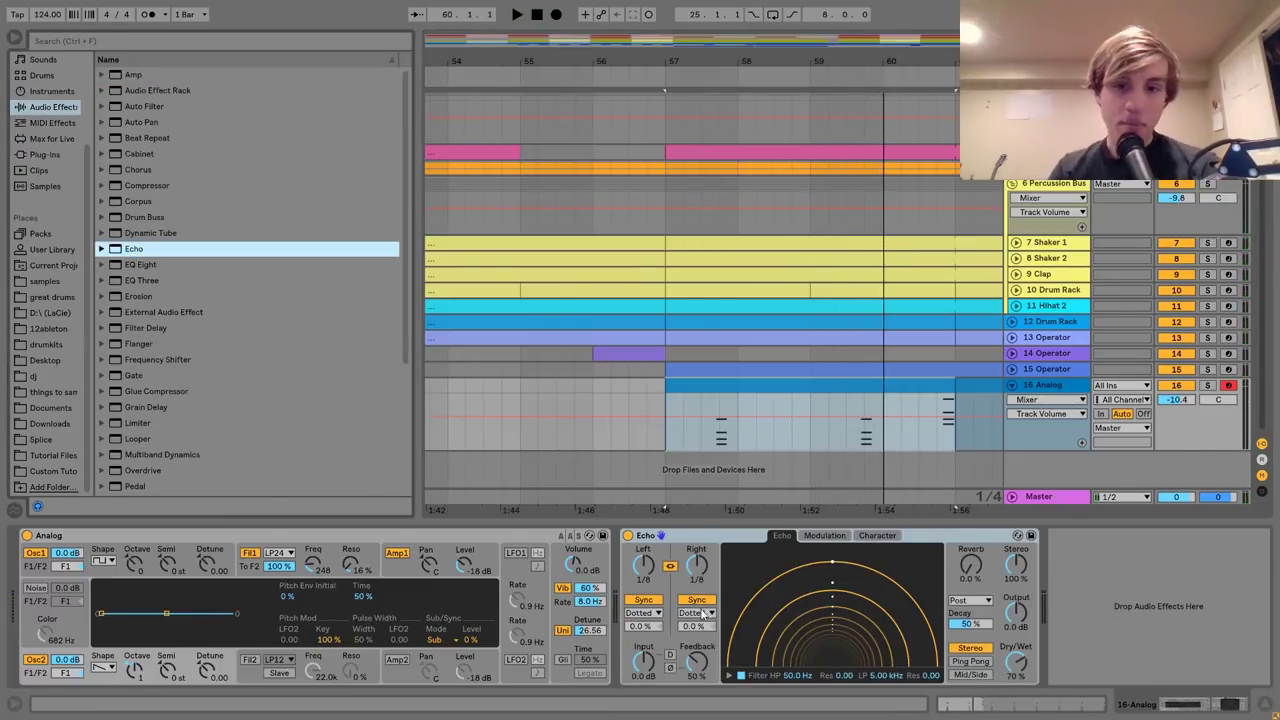
left_click(704, 570)
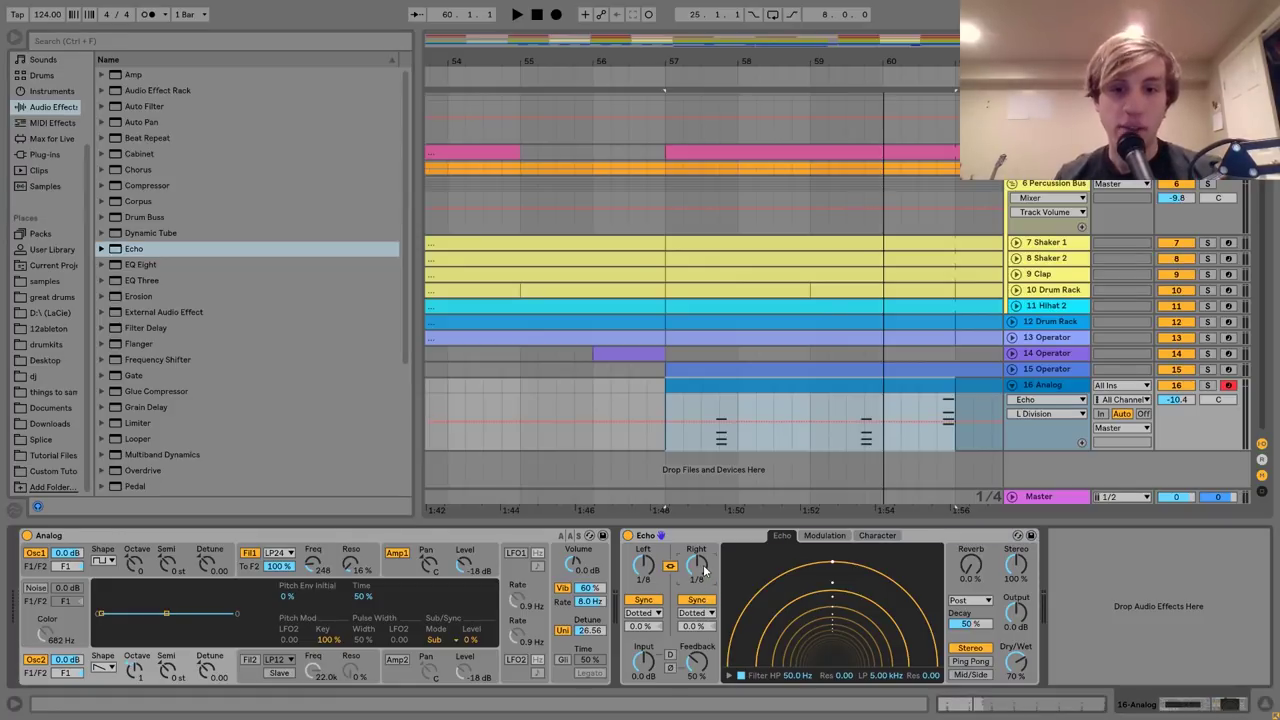
left_click_drag(704, 570, 704, 574)
left_click(695, 613)
left_click(700, 628)
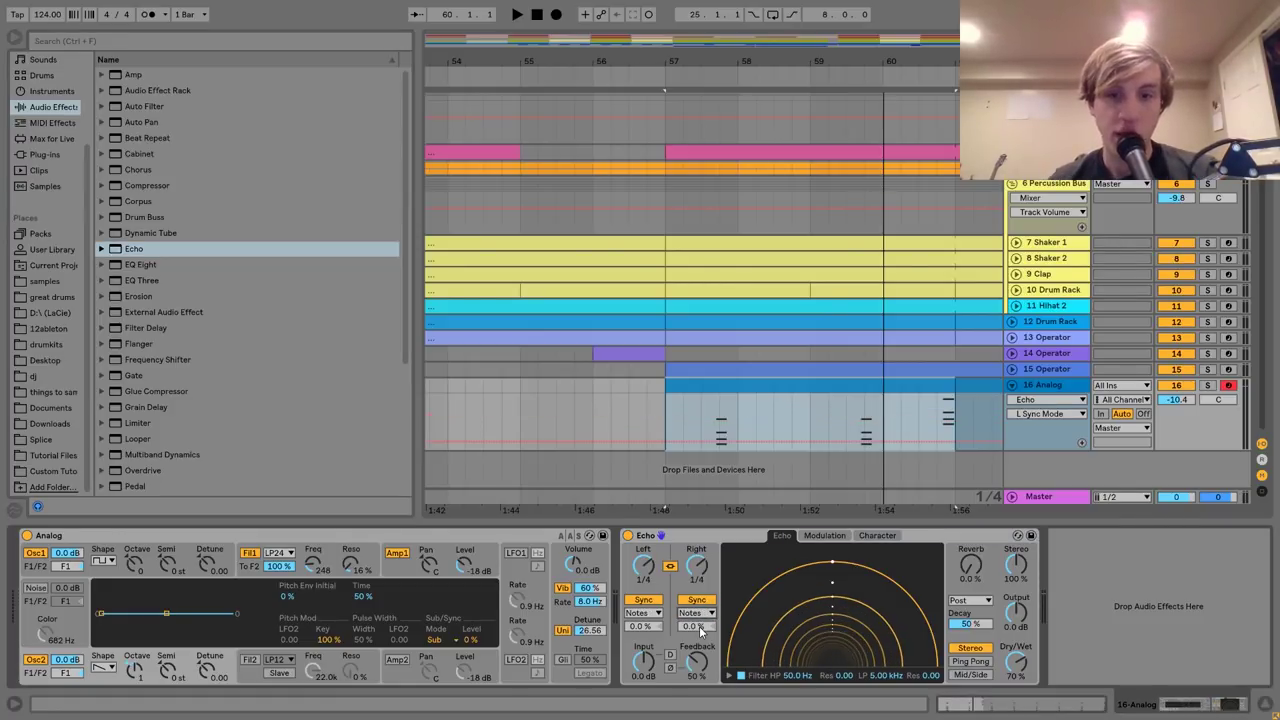
Set Echo's feedback to 83% and its dry/wet to 48% while auditioning the delay.
mouse_move(1015, 680)
left_mouse_down()
mouse_move(1015, 700)
mouse_move(1022, 673)
mouse_move(1008, 669)
left_mouse_up()
left_click_drag(697, 668, 697, 630)
key("space")
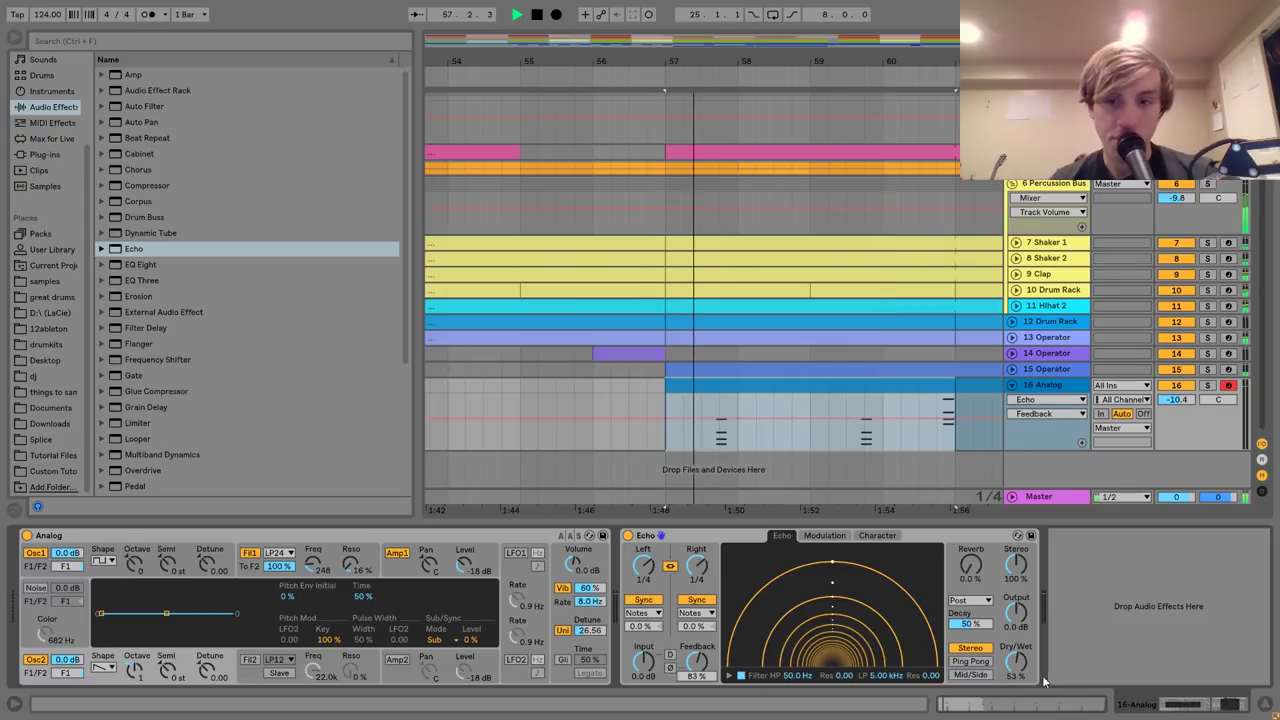
left_click_drag(1030, 672, 1032, 678)
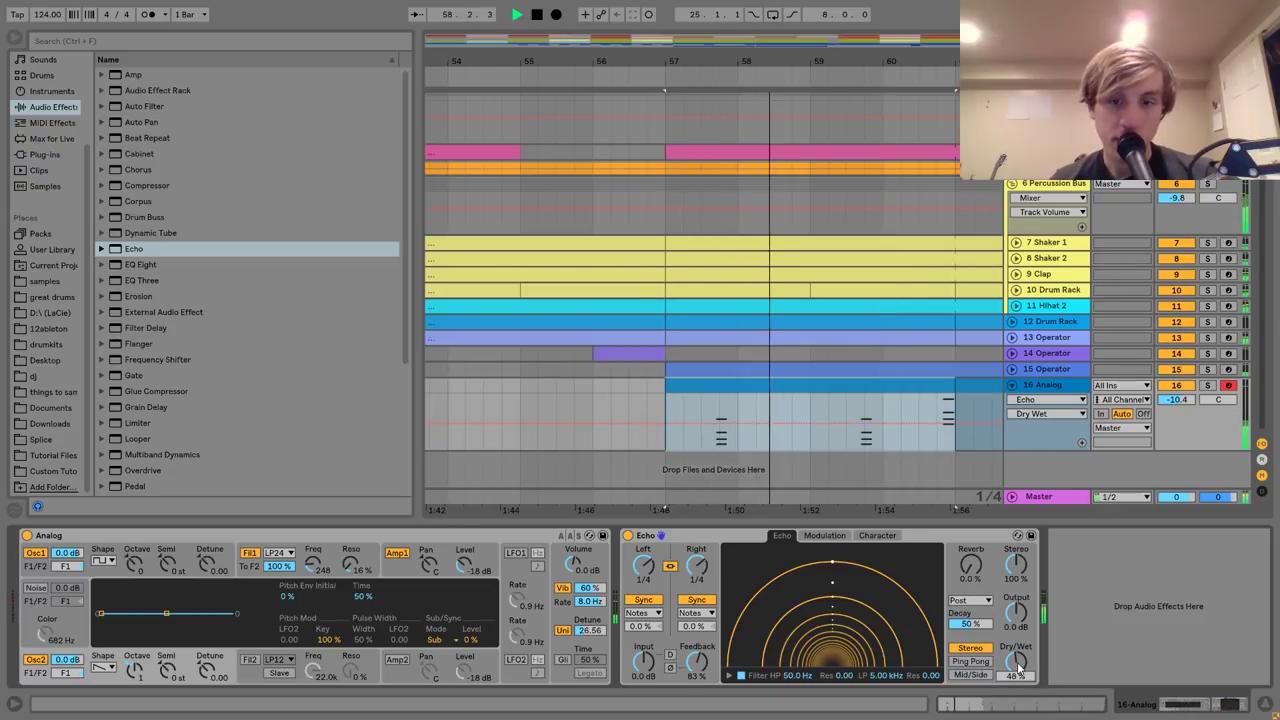
key("space")
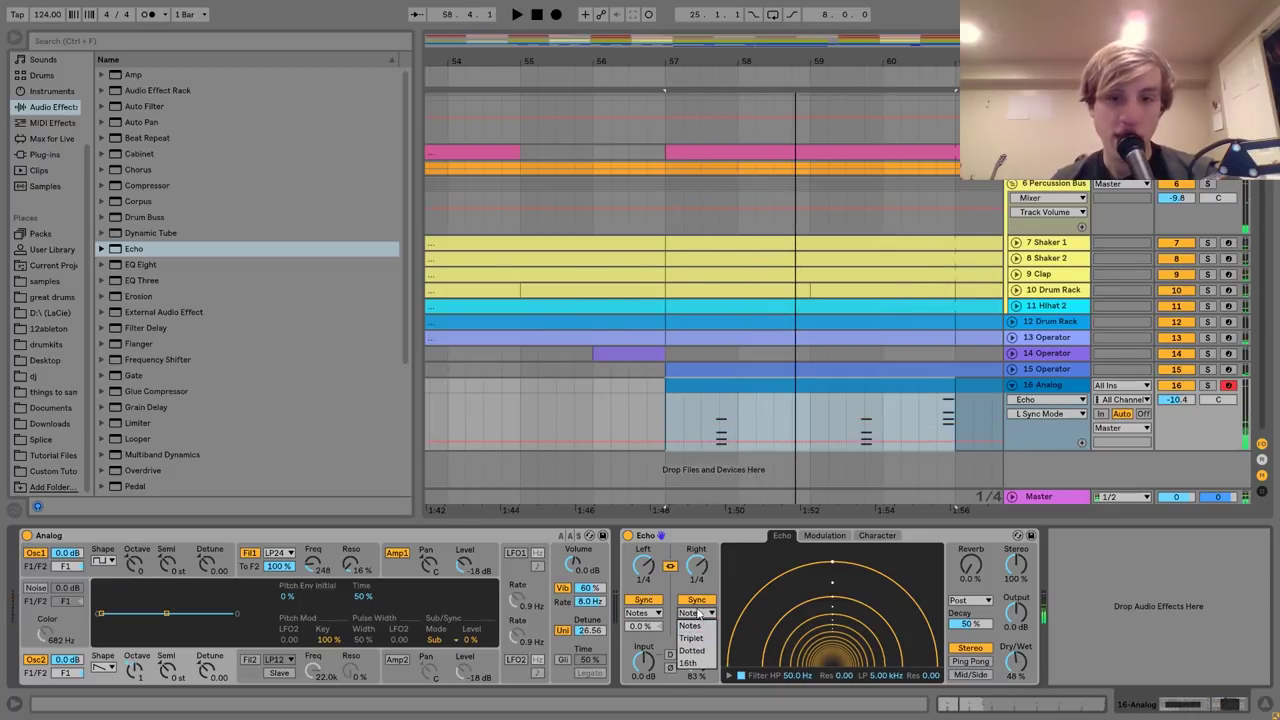
Set Echo's linked delay times to 1/8 and resume playback.
left_click(697, 567)
left_click_drag(697, 567, 697, 572)
key("space")
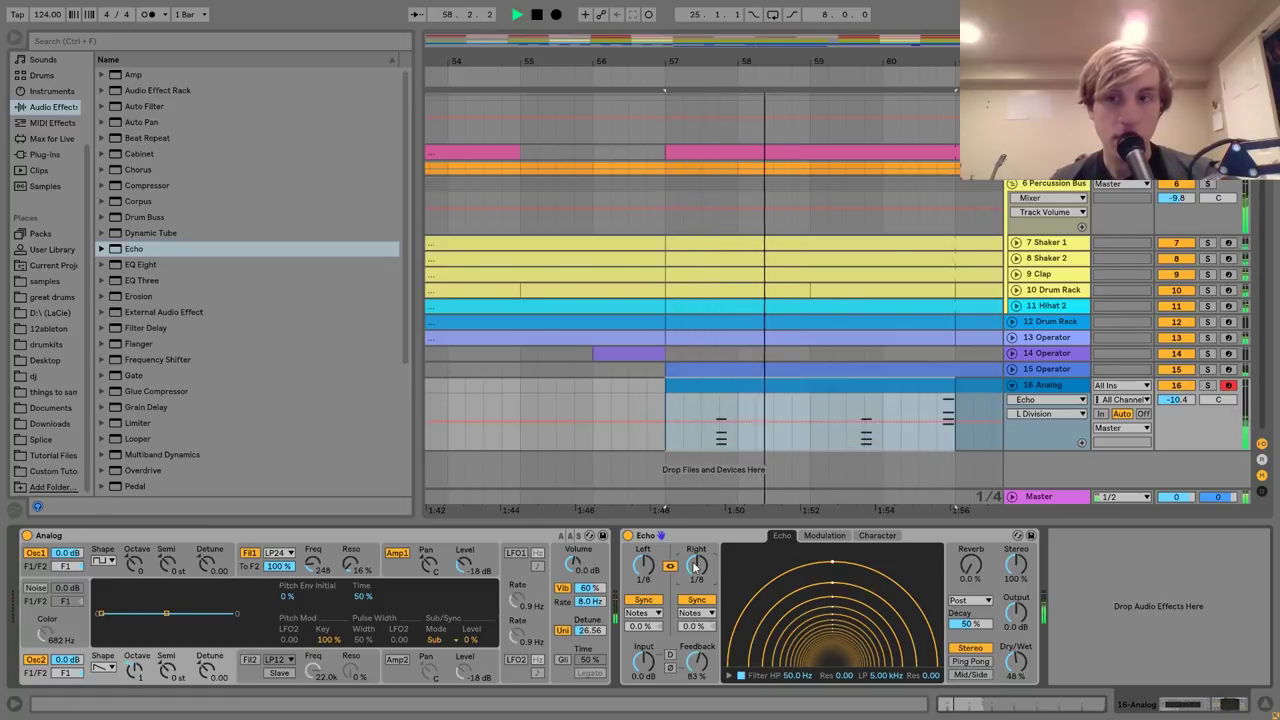
Set Echo's dry/wet to 42% and lower the Analog track's volume to -15.1 dB.
left_click(1176, 400)
left_click_drag(1176, 400, 1176, 411)
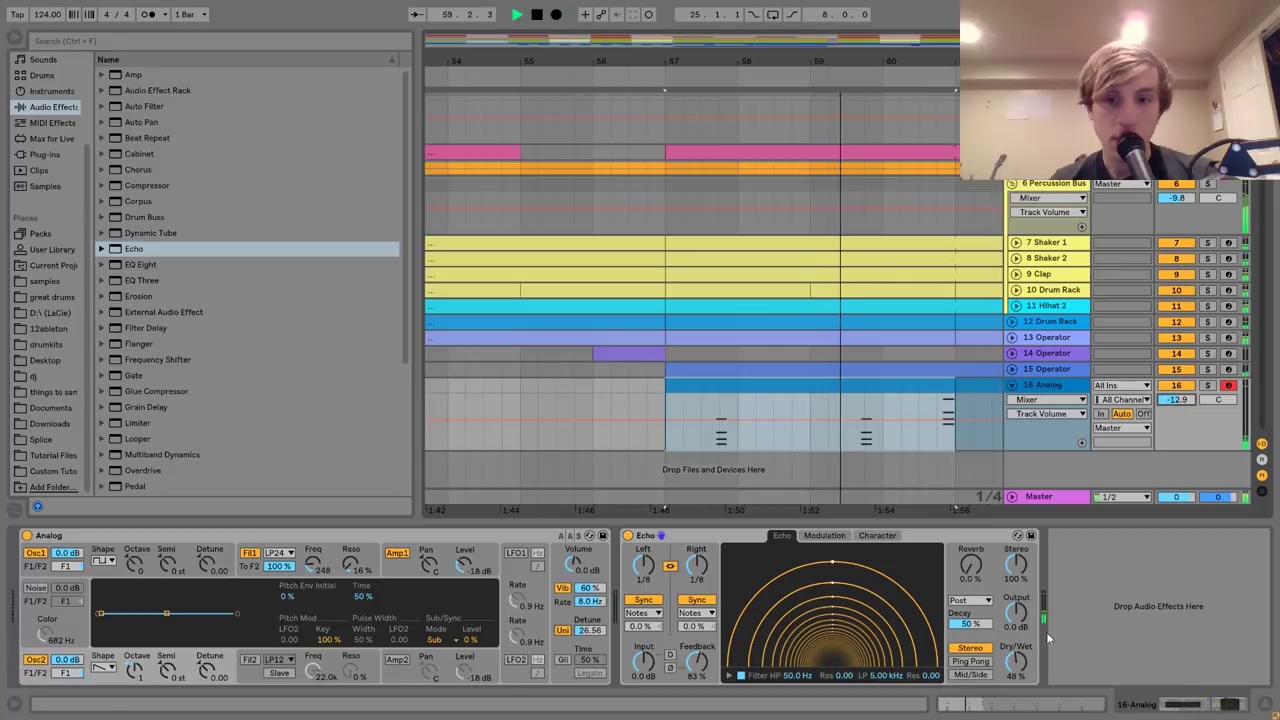
left_click(1016, 662)
left_click_drag(1016, 662, 1016, 668)
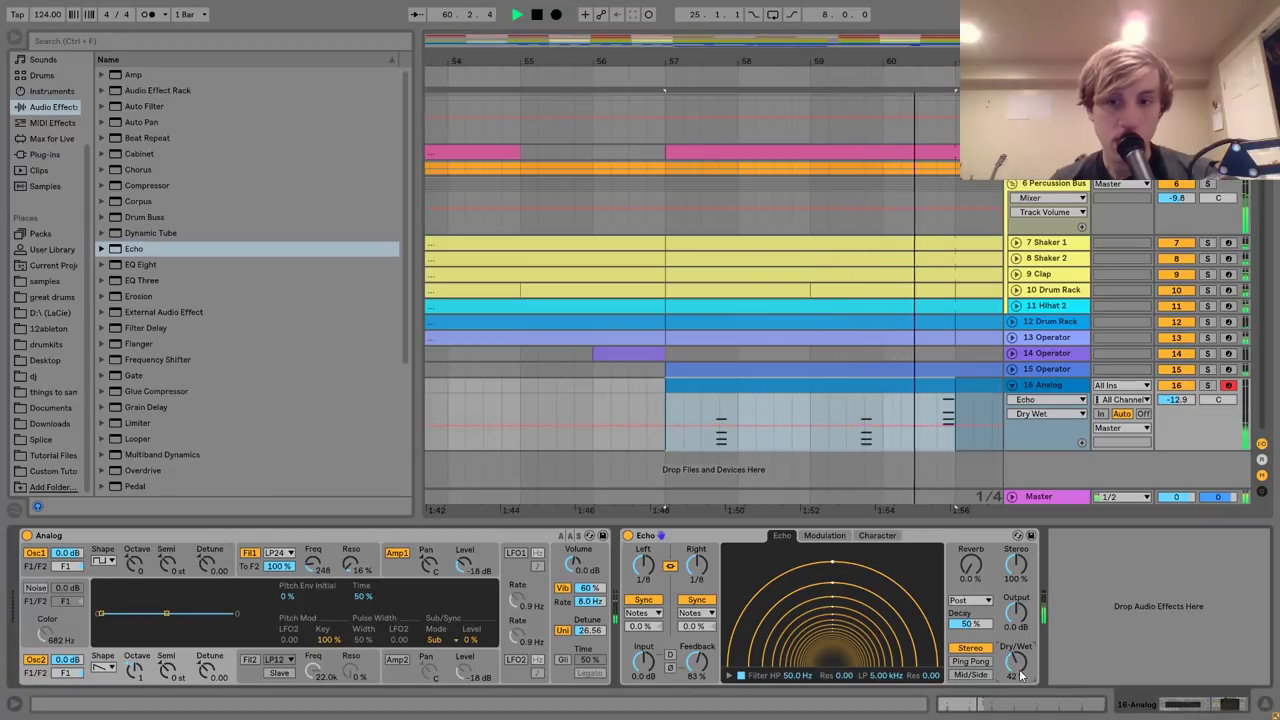
left_click_drag(1176, 400, 1182, 403)
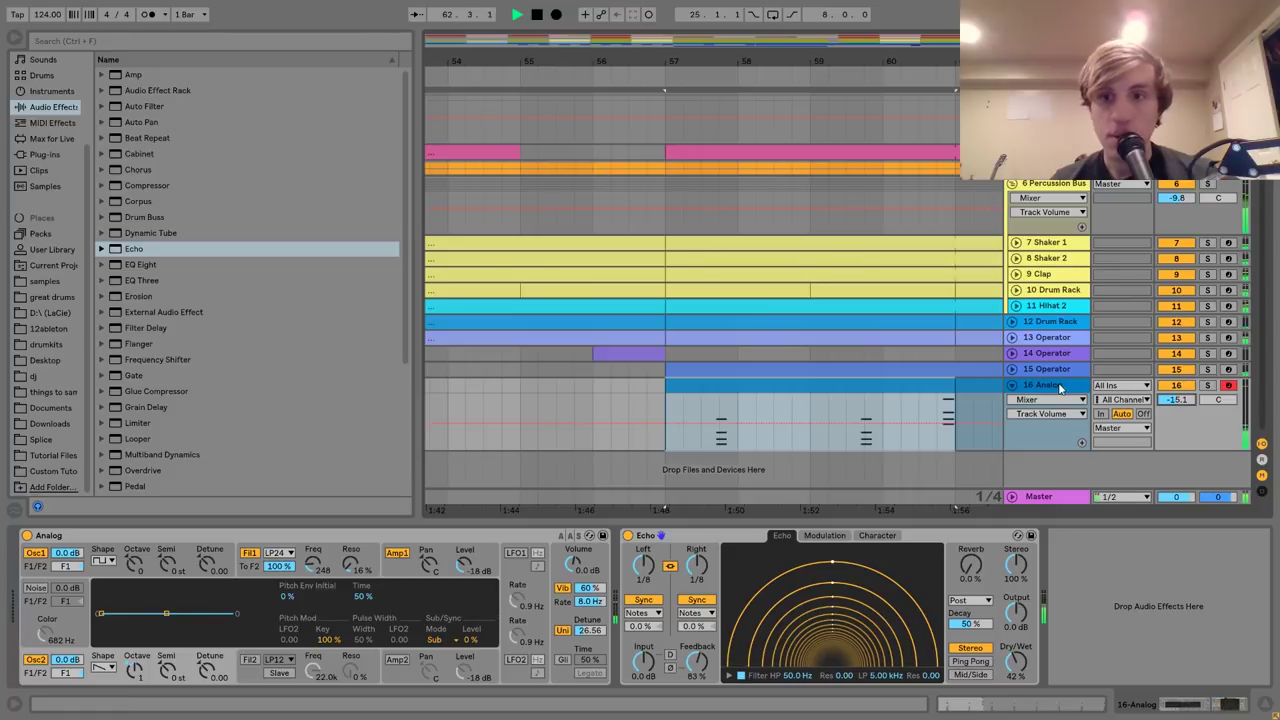
Reduce Echo's feedback to 68% and Analog's Filter 1 frequency to 162.
left_click_drag(697, 660, 697, 675)
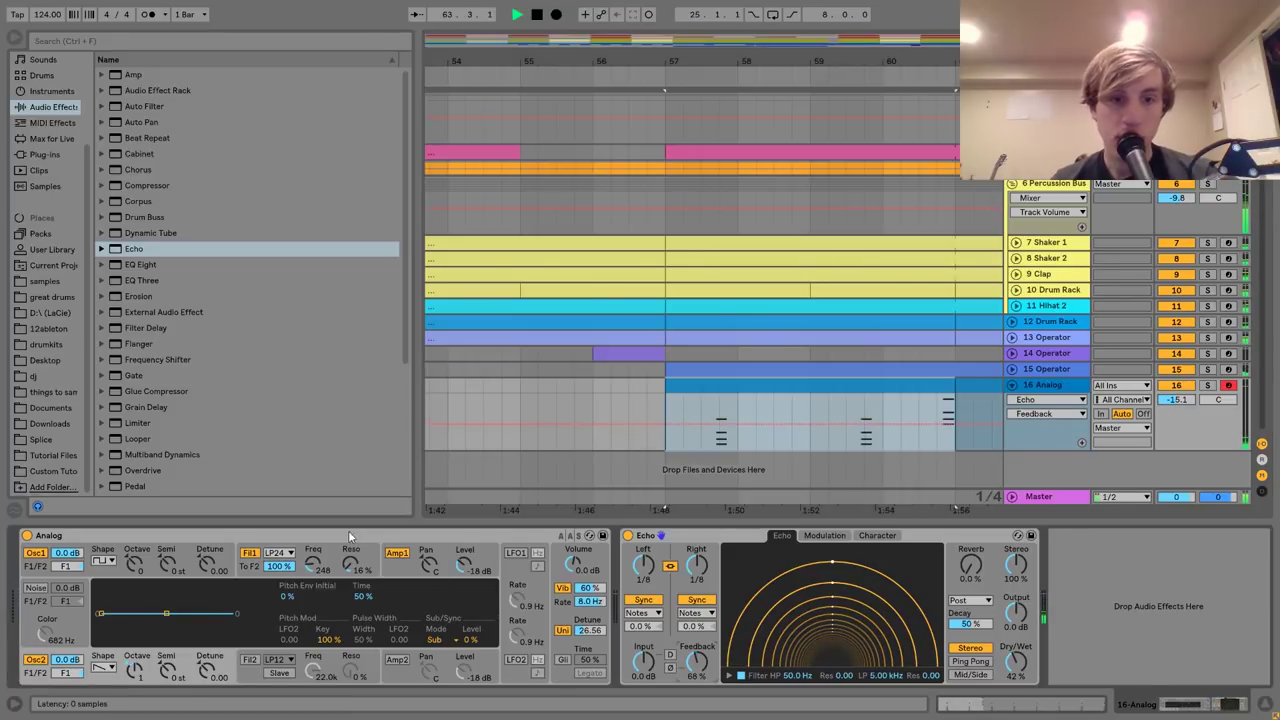
left_click_drag(310, 570, 310, 579)
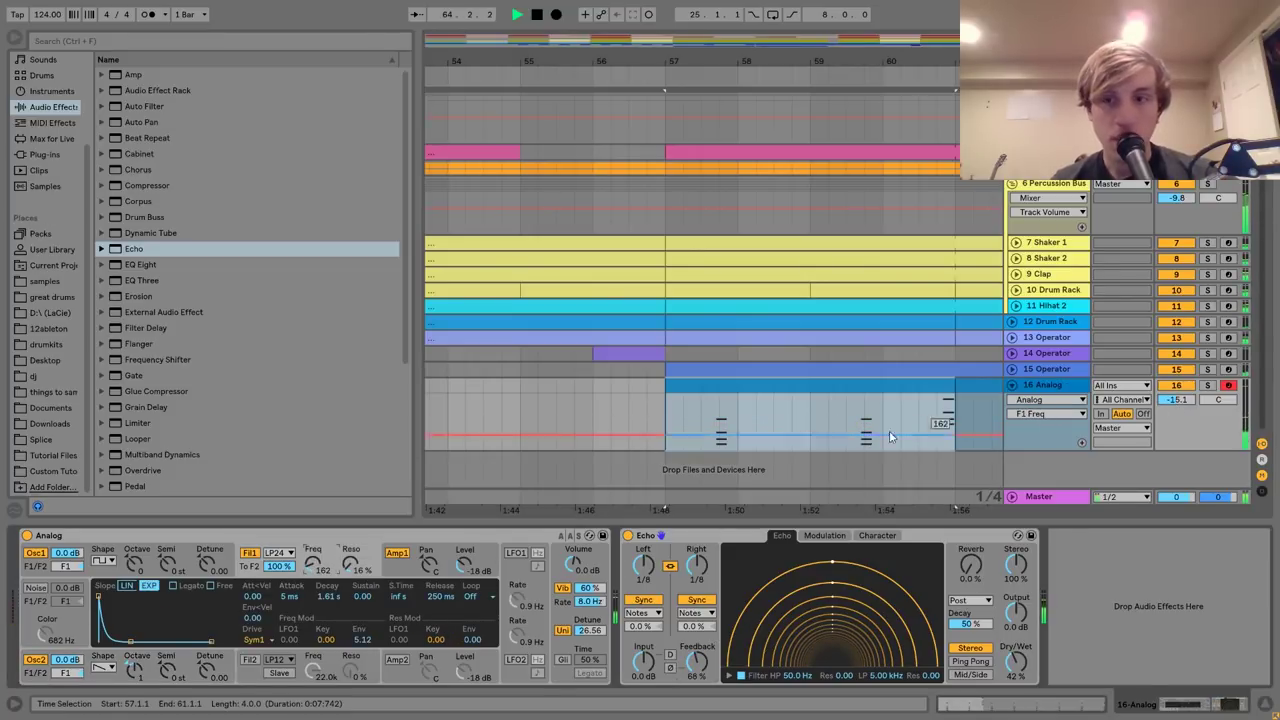
Unfold track 14 Operator and raise the Analog track's volume to -9.9 dB during playback.
left_click(1172, 400)
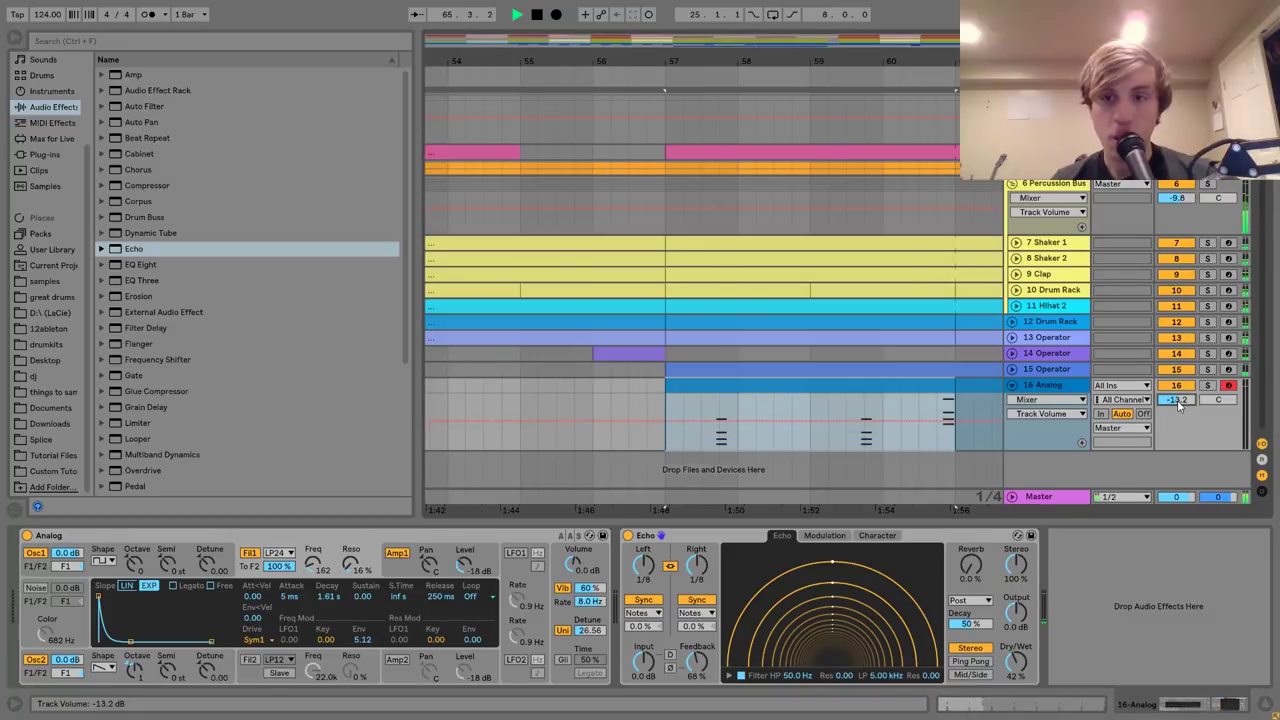
left_click_drag(1176, 402, 1176, 397)
key("space")
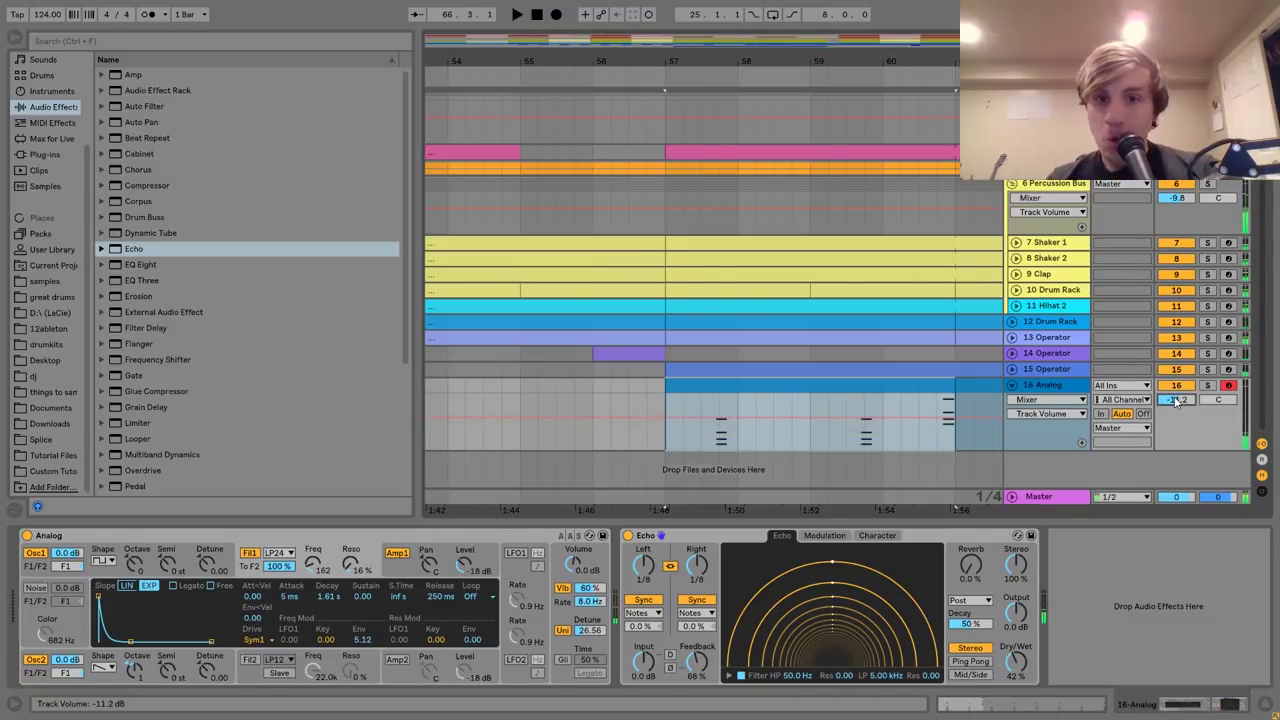
key("space")
left_click(1012, 353)
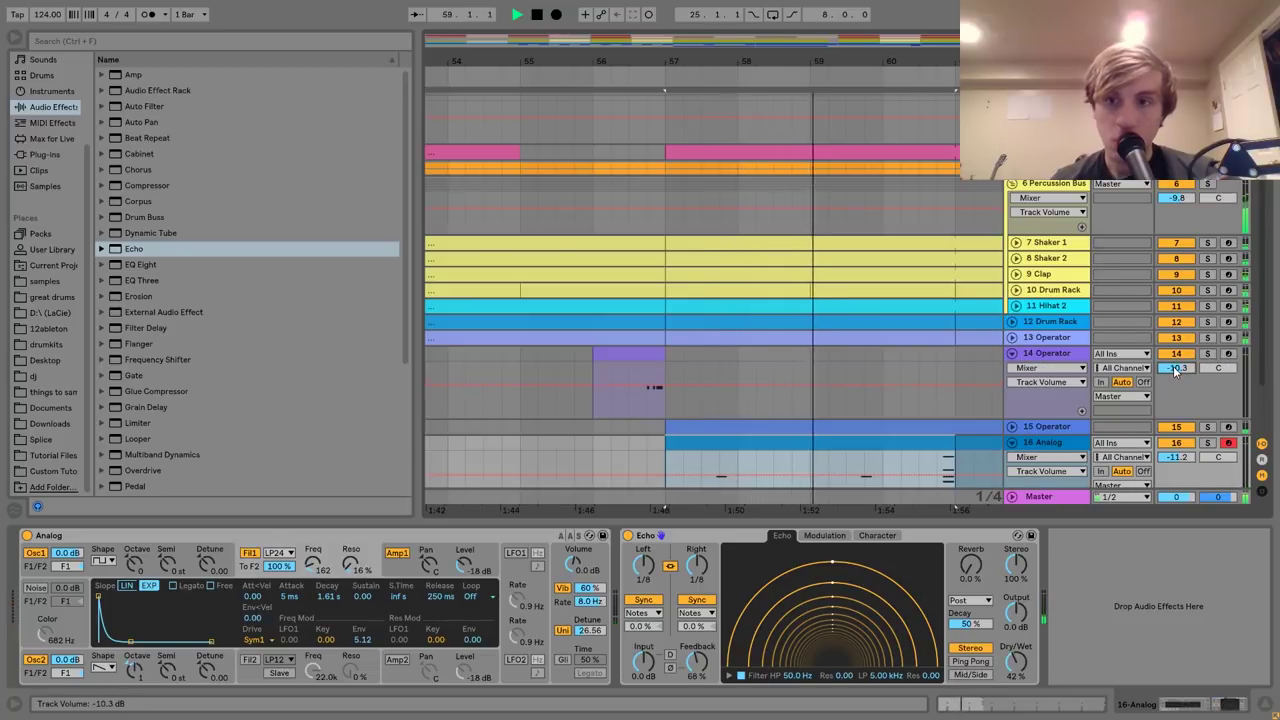
scroll(1083, 385, "down", 1)
left_click_drag(1176, 370, 1176, 417)
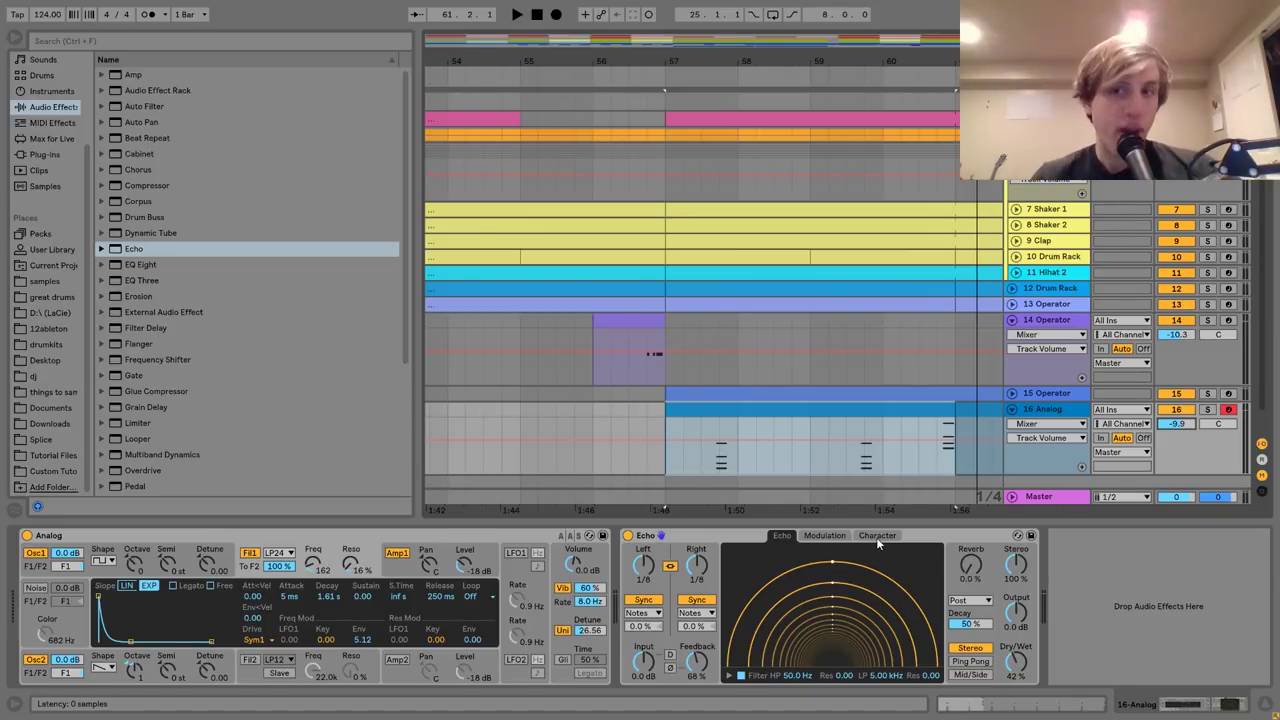
Play the section from bar 57 and check the effects chain of track 15 Operator, returning to the Analog track.
scroll(908, 332, "up", 2)
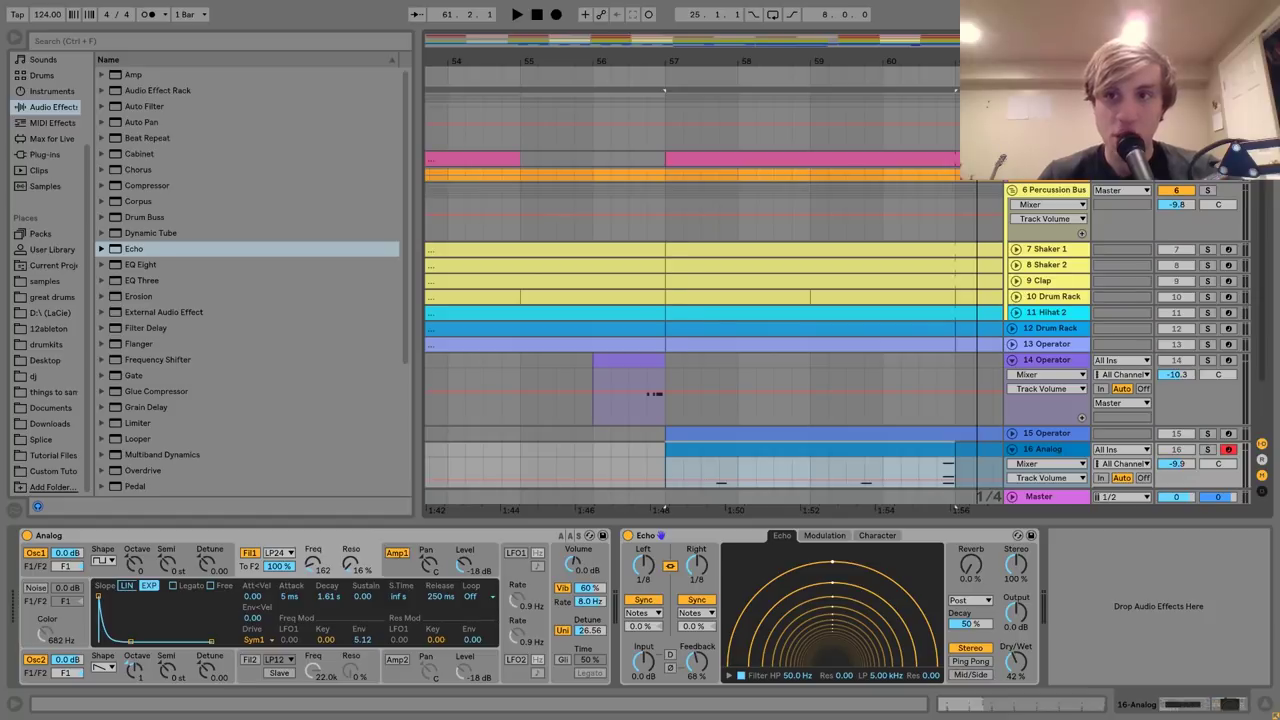
key("space")
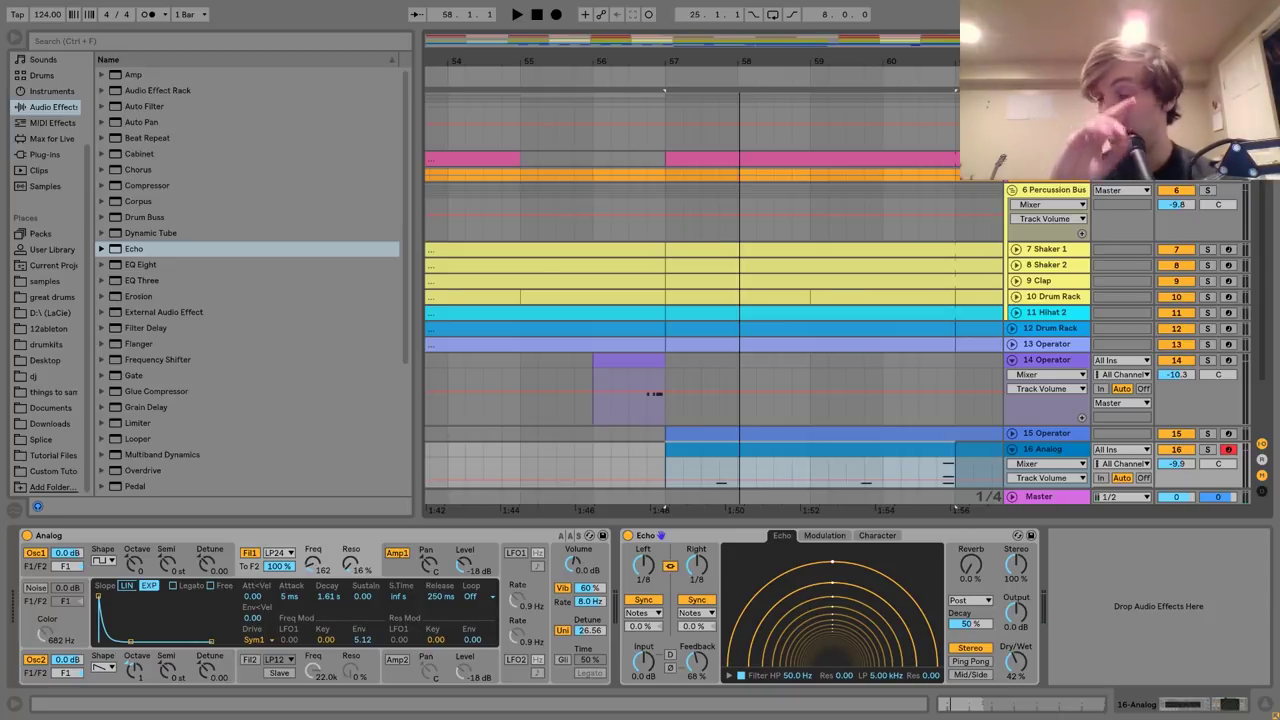
left_click(1051, 432)
key("space")
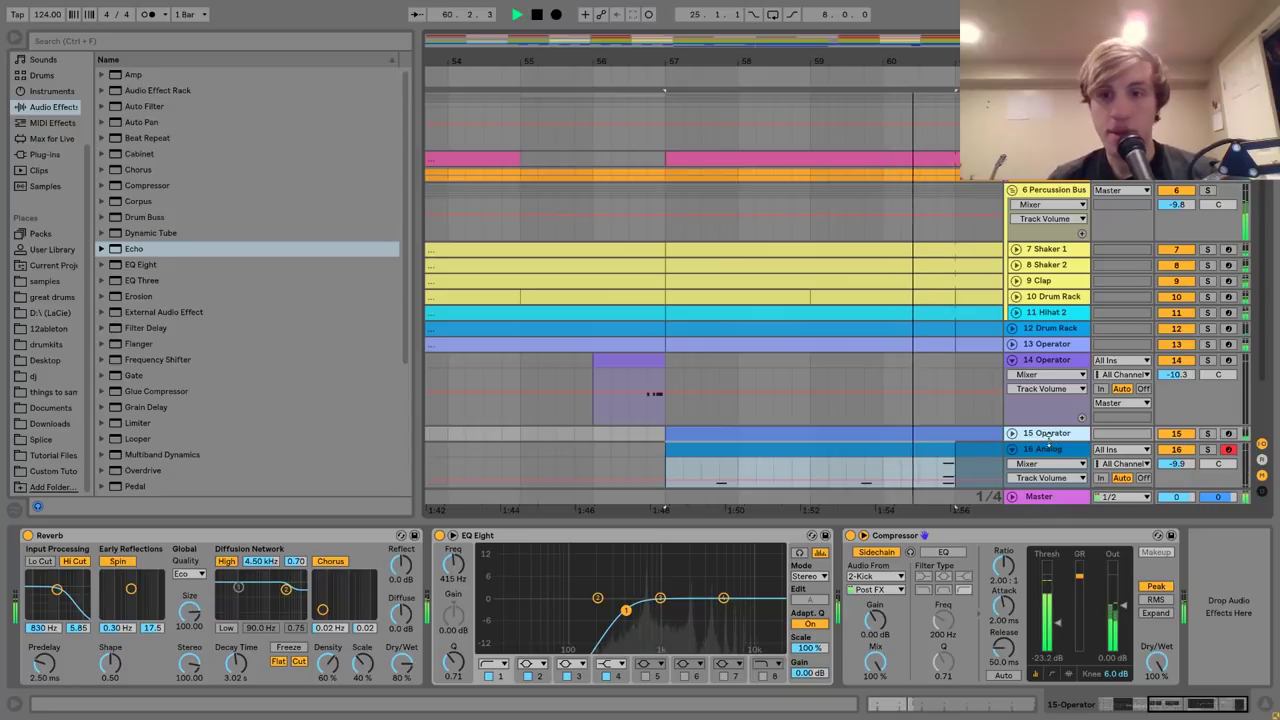
left_click(1140, 466)
key("space")
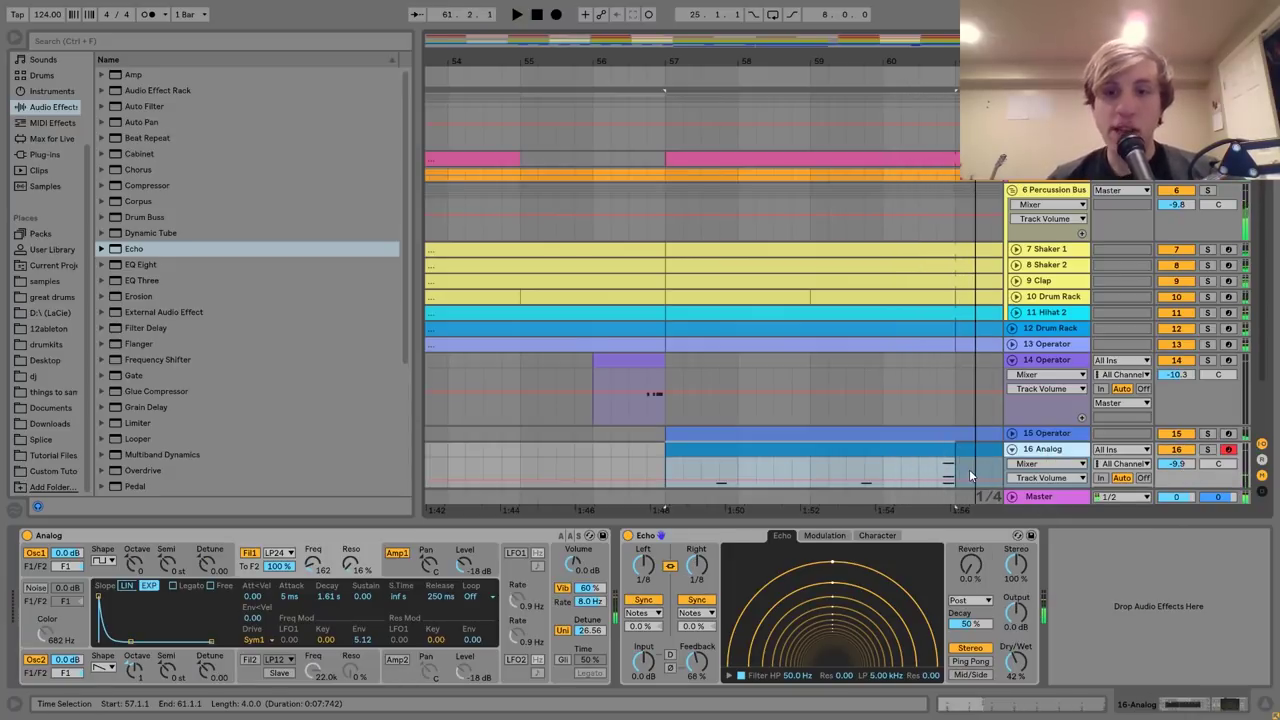
Play the section from bar 57 again and set the Analog track's volume to -10.1 dB.
scroll(640, 458, "down", 2)
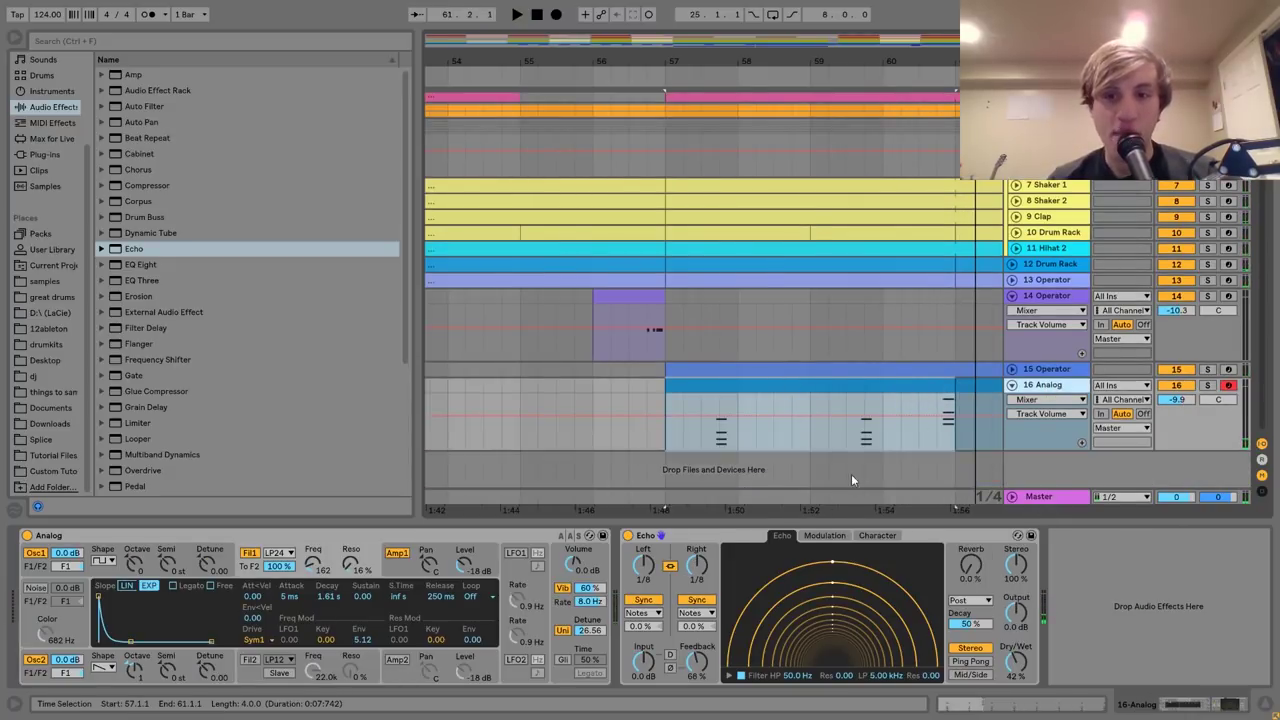
scroll(855, 470, "right", 5)
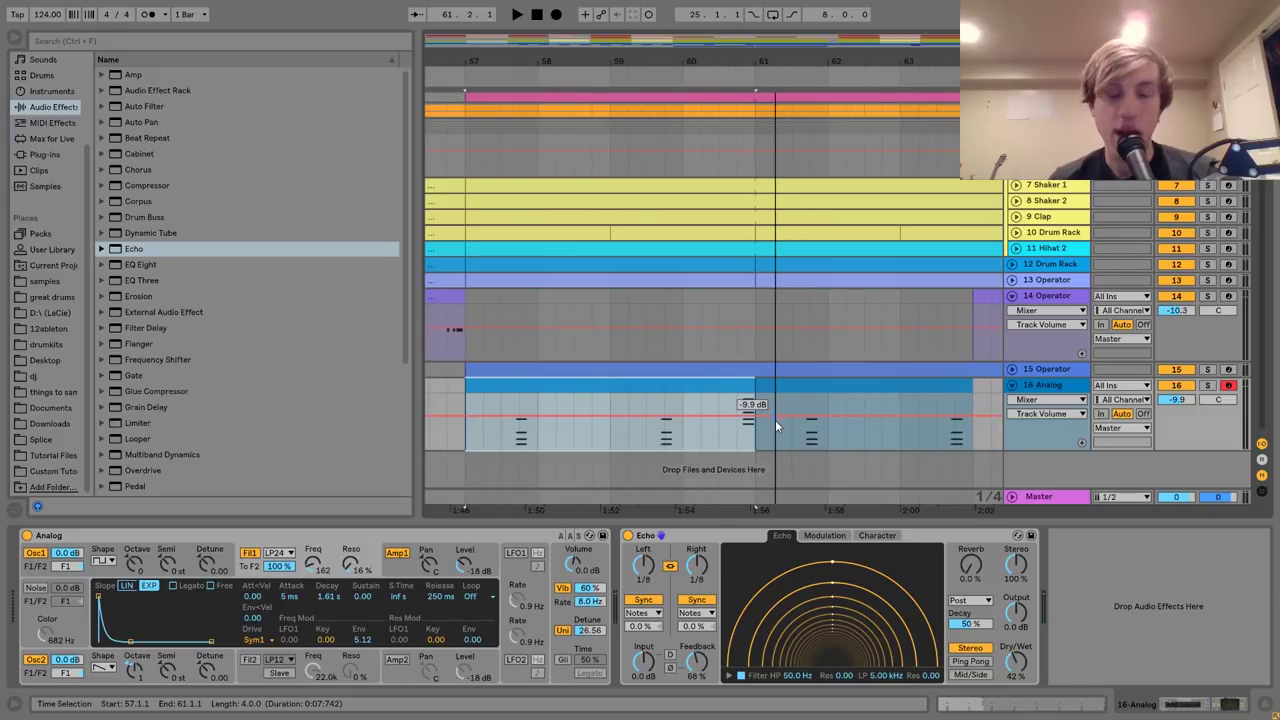
key("space")
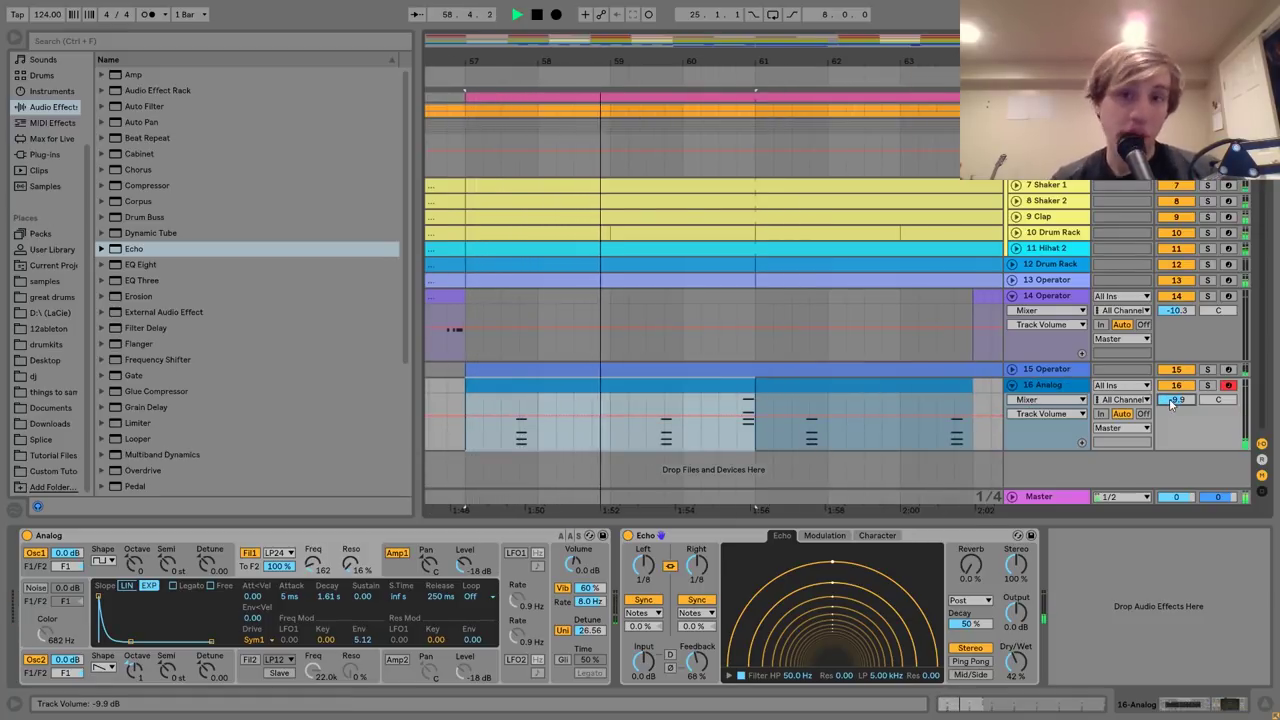
key("Tab")
key("Tab")
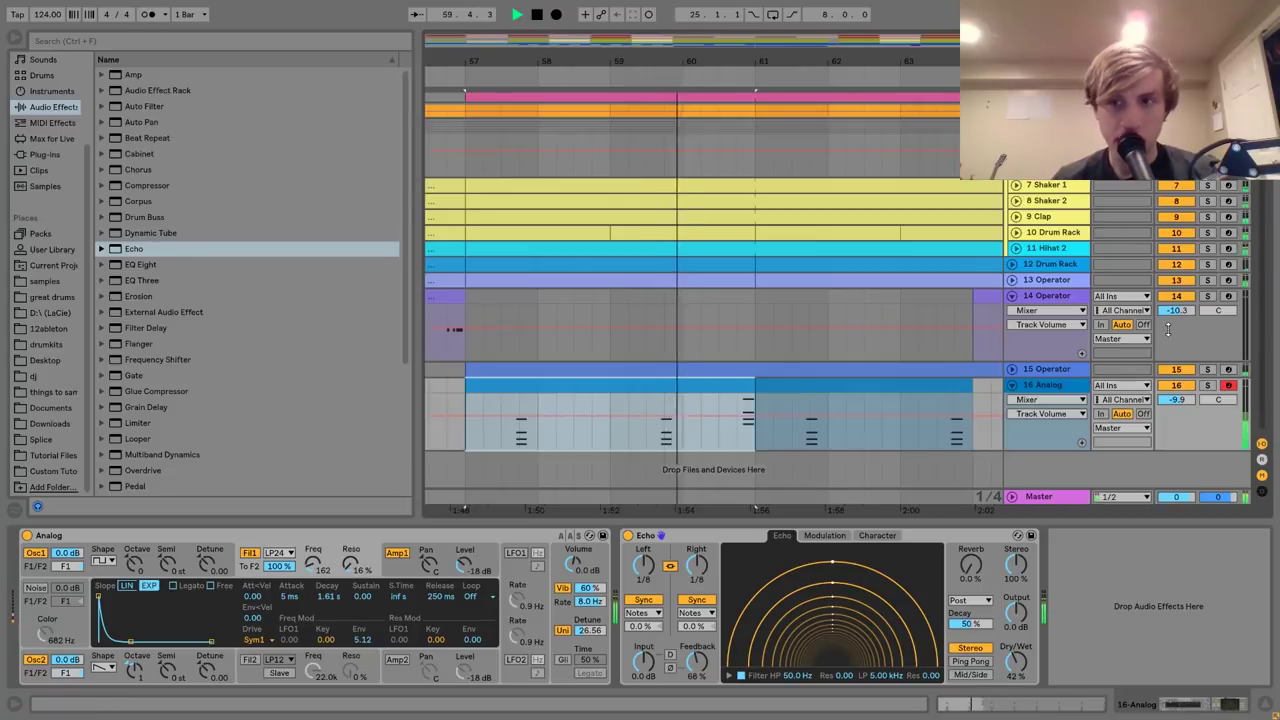
left_click(1180, 400)
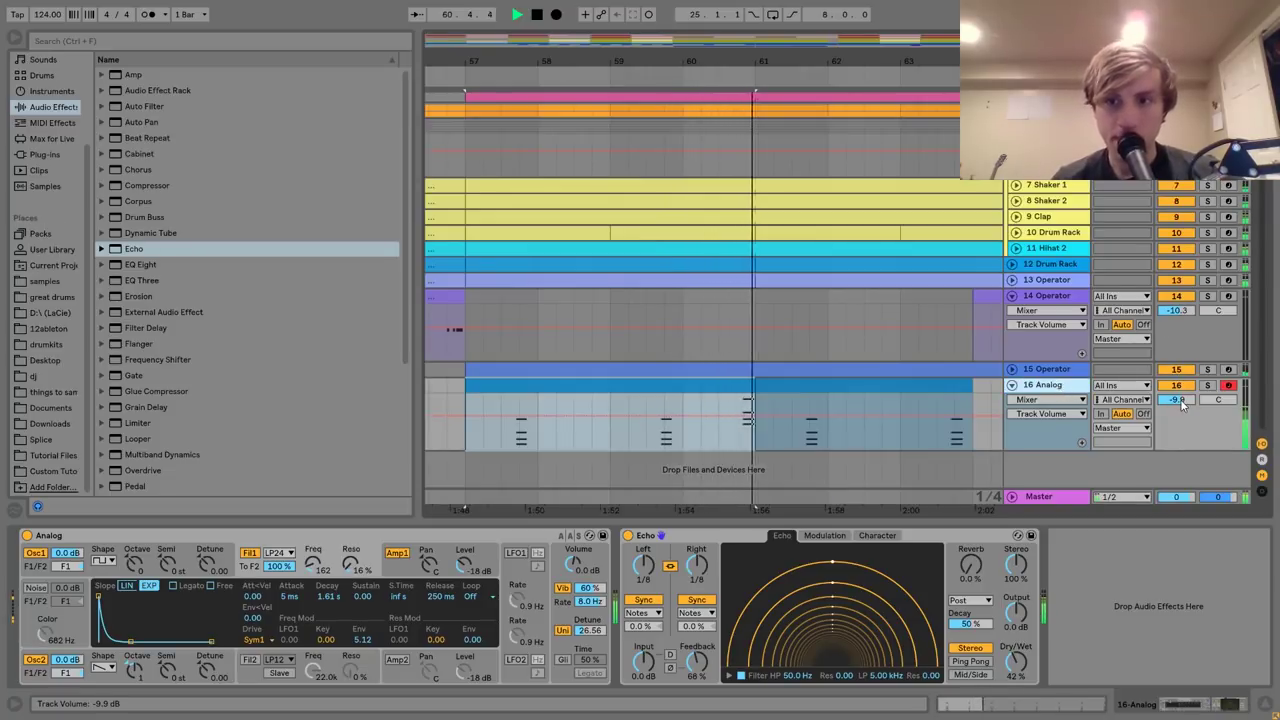
left_click_drag(1181, 401, 1181, 404)
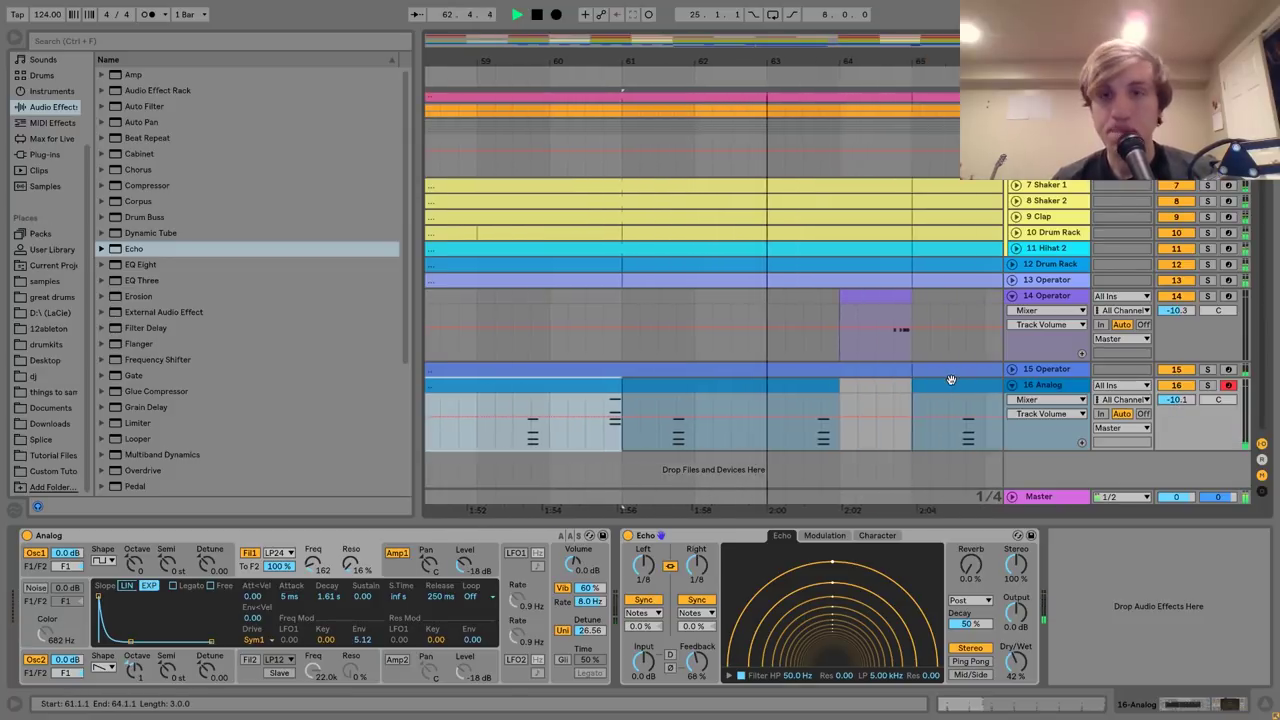
scroll(951, 380, "right", 1)
left_click_drag(791, 58, 786, 10)
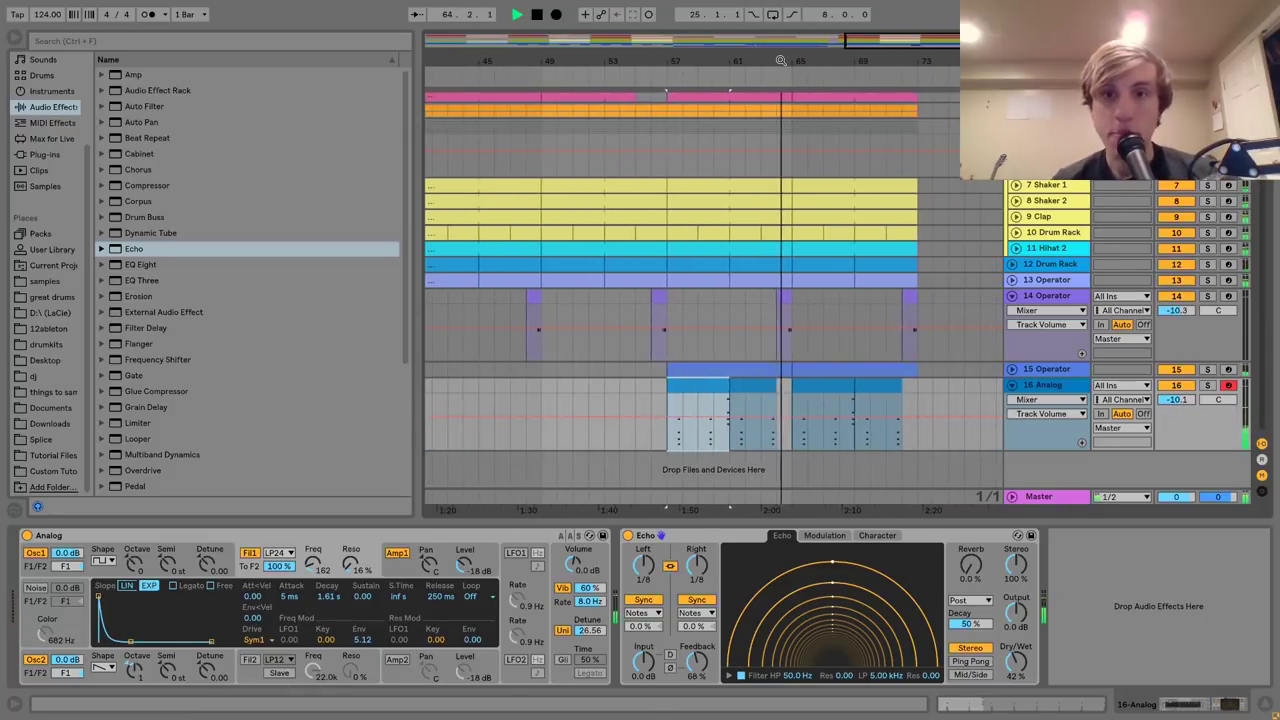
Play the arrangement from bar 33 and examine the Percussion Bus group's effects, its tracks and the Shaker 2 instrument.
left_click(793, 389)
key("space")
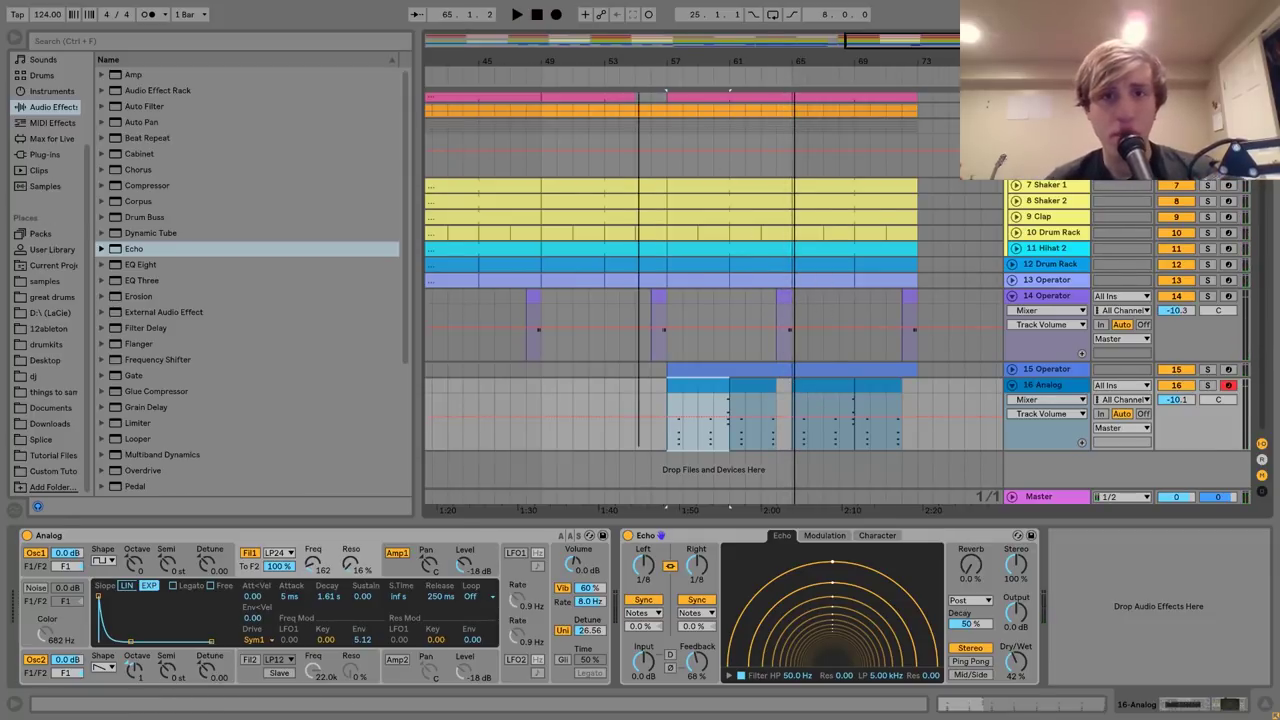
left_click_drag(639, 61, 642, 20)
left_click(656, 137)
key("space")
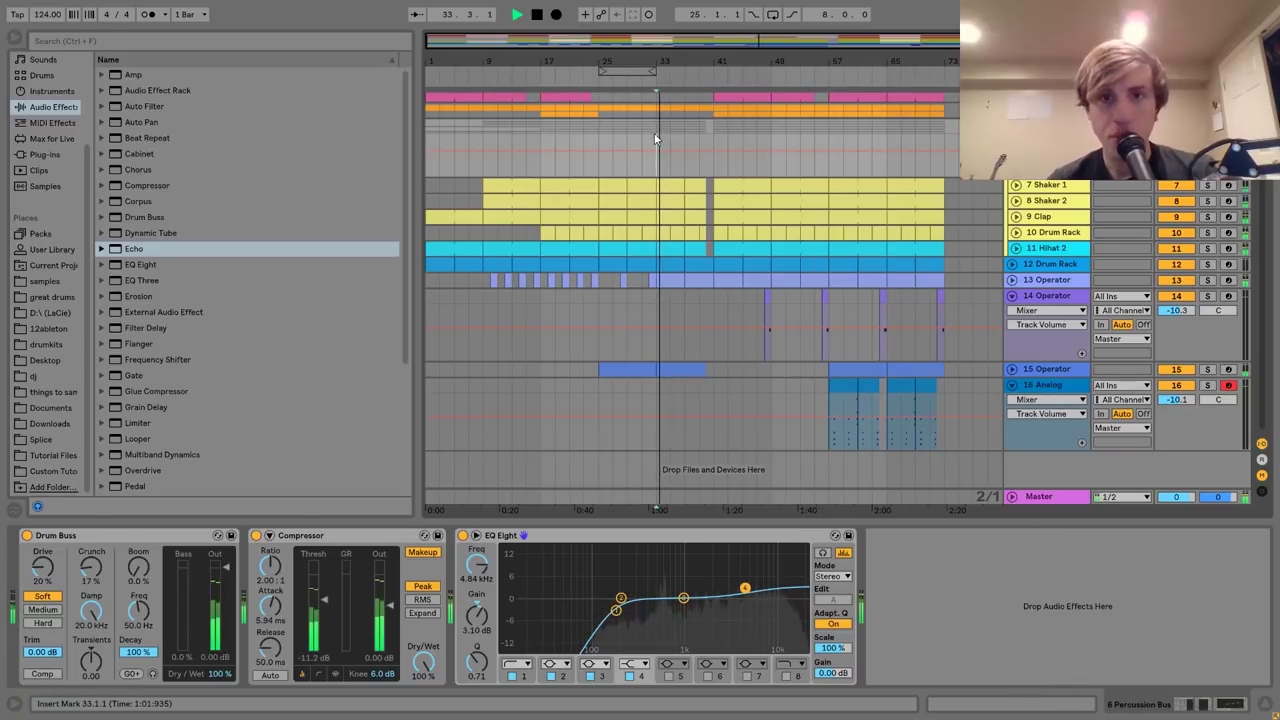
left_click(1012, 127)
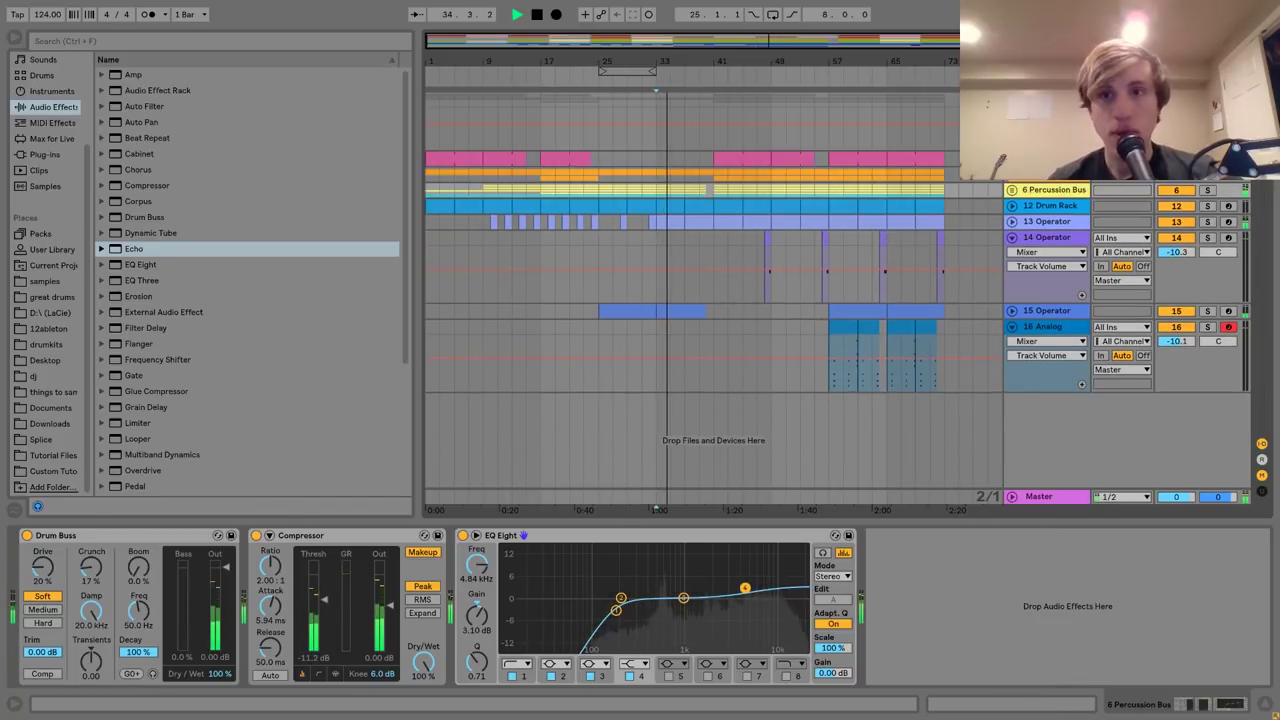
left_click(1012, 189)
key("space")
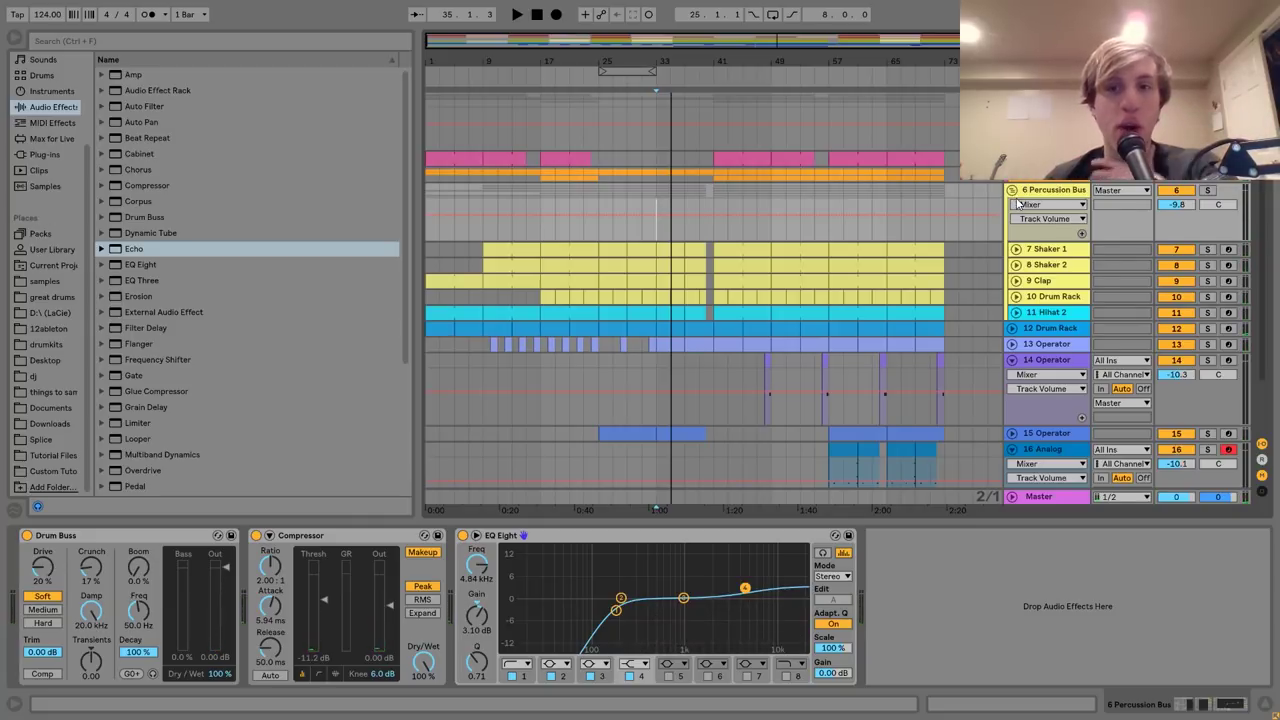
left_click(1063, 272)
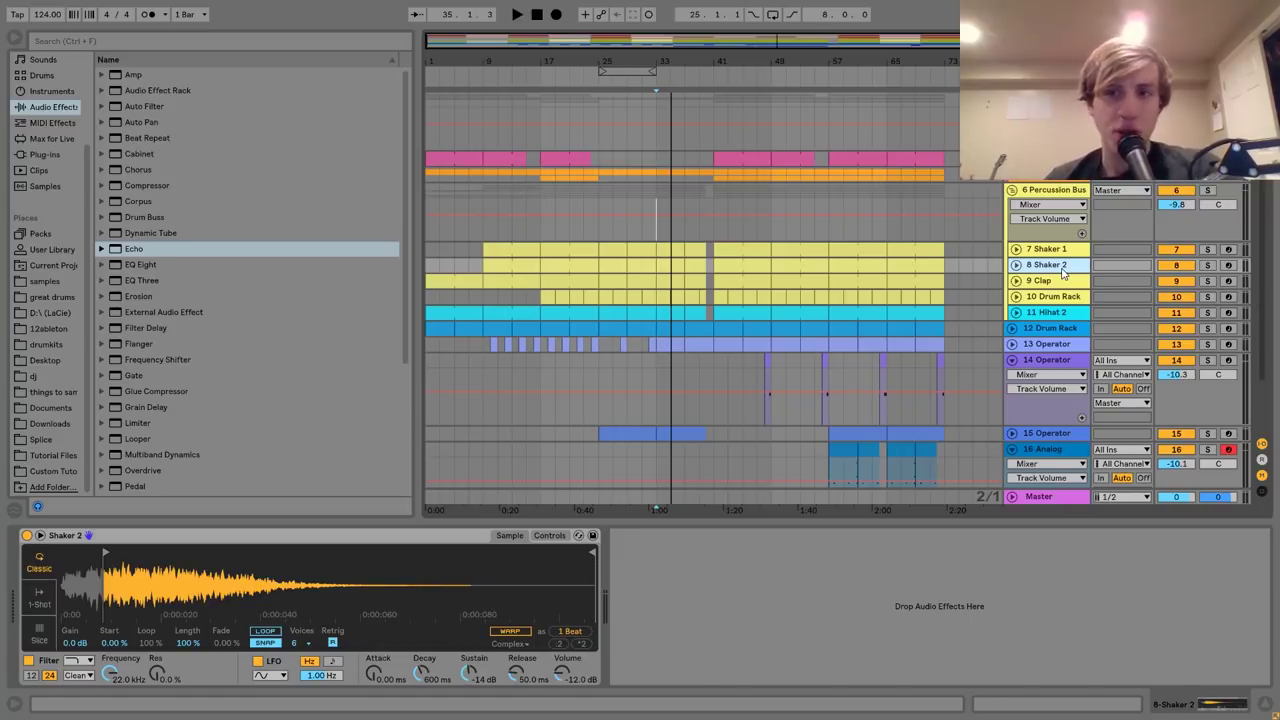
key("space")
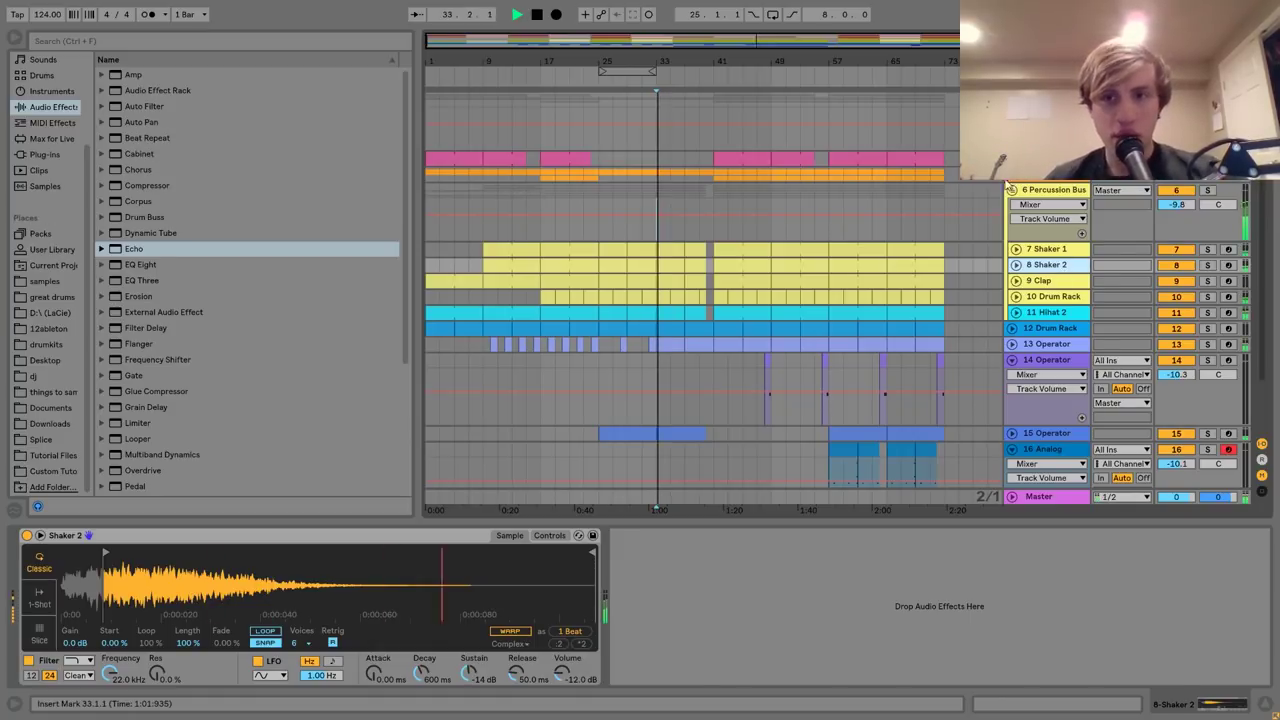
left_click(1013, 191)
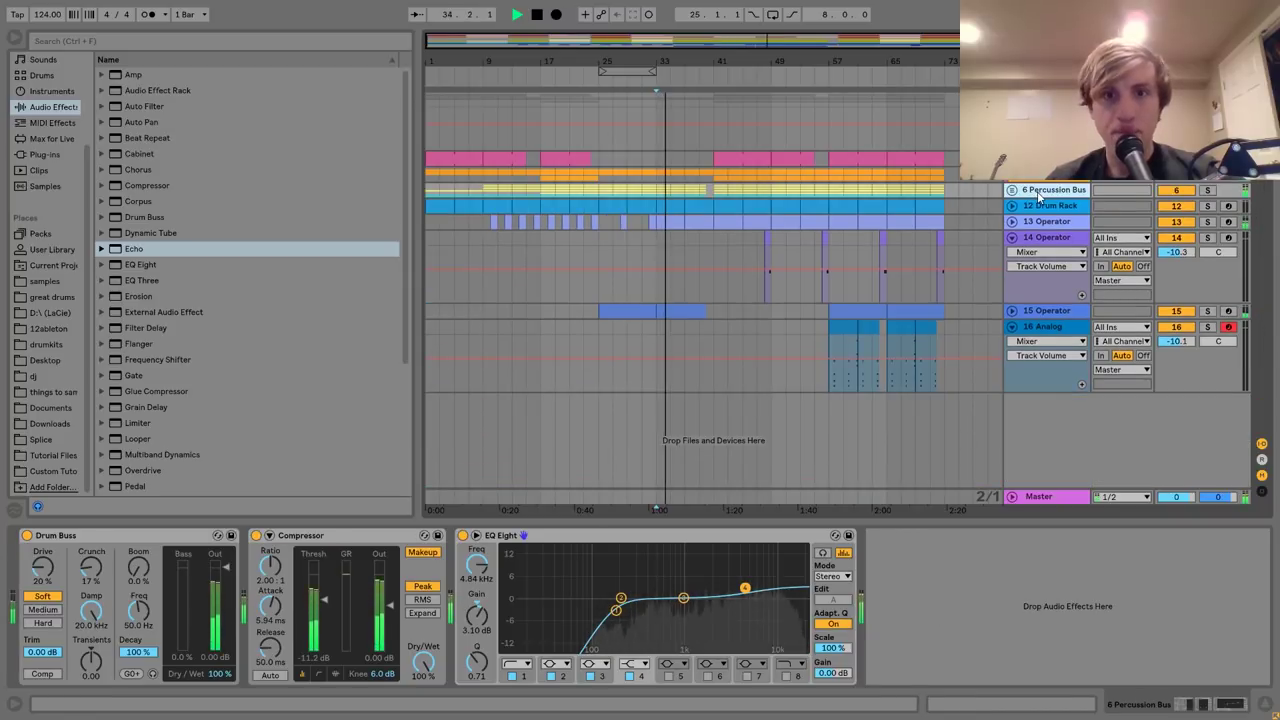
key("space")
Insert a MIDI track below the Percussion Bus and load 909 Snare.wav from the Tech House From Scratch tutorial files.
key("ctrl+shift+t")
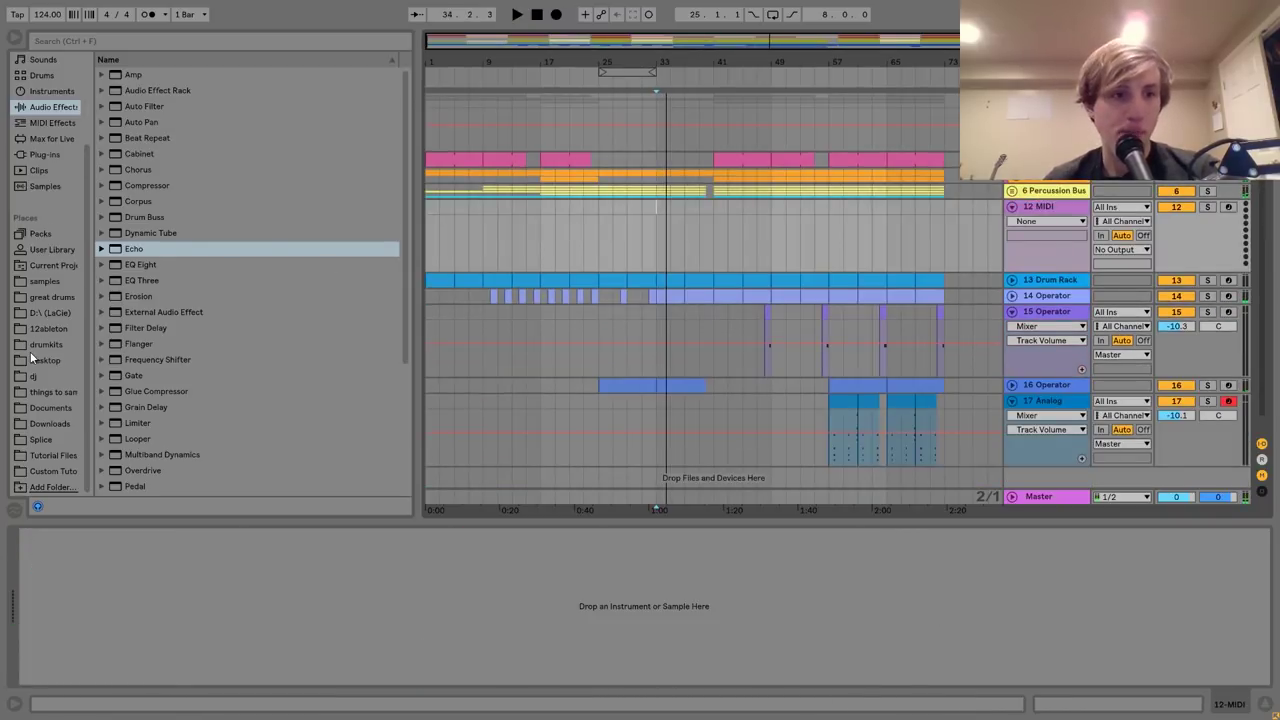
left_click(53, 455)
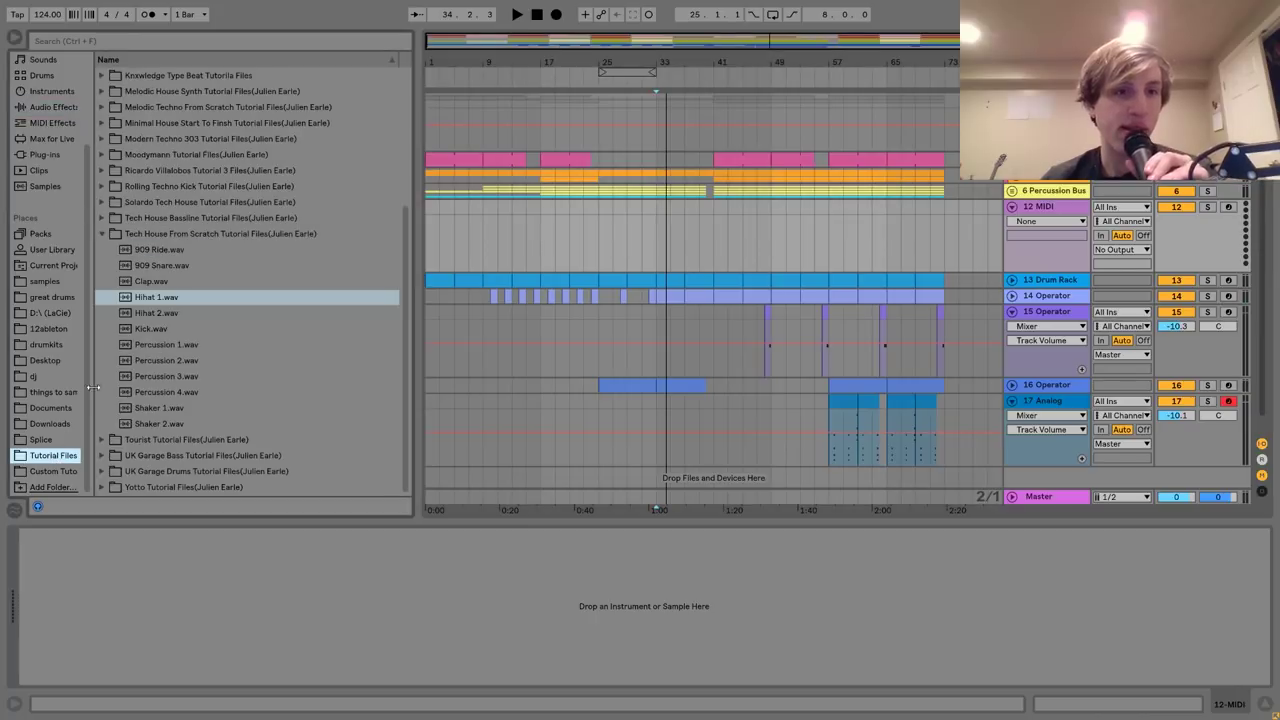
left_click(150, 265)
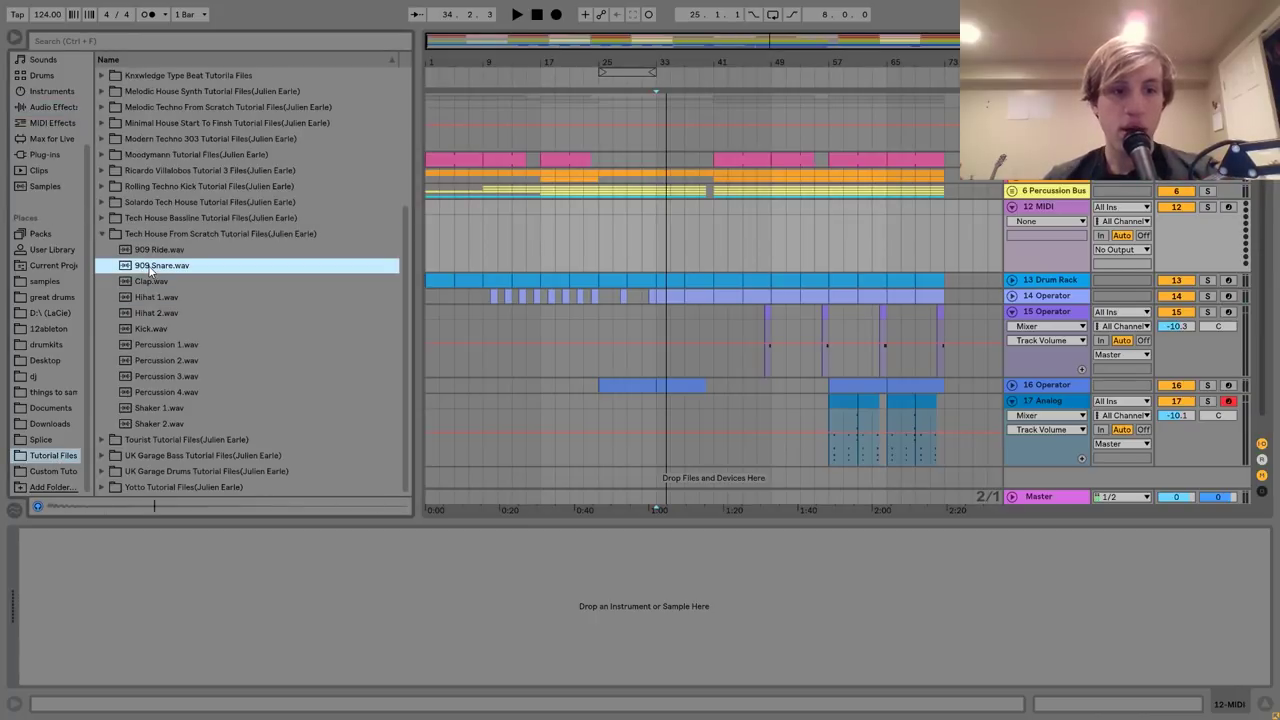
double_click(150, 265)
Normalize the 909 Snare sample's volume and raise the computer keyboard's octave range to C3 to D4.
right_click(228, 566)
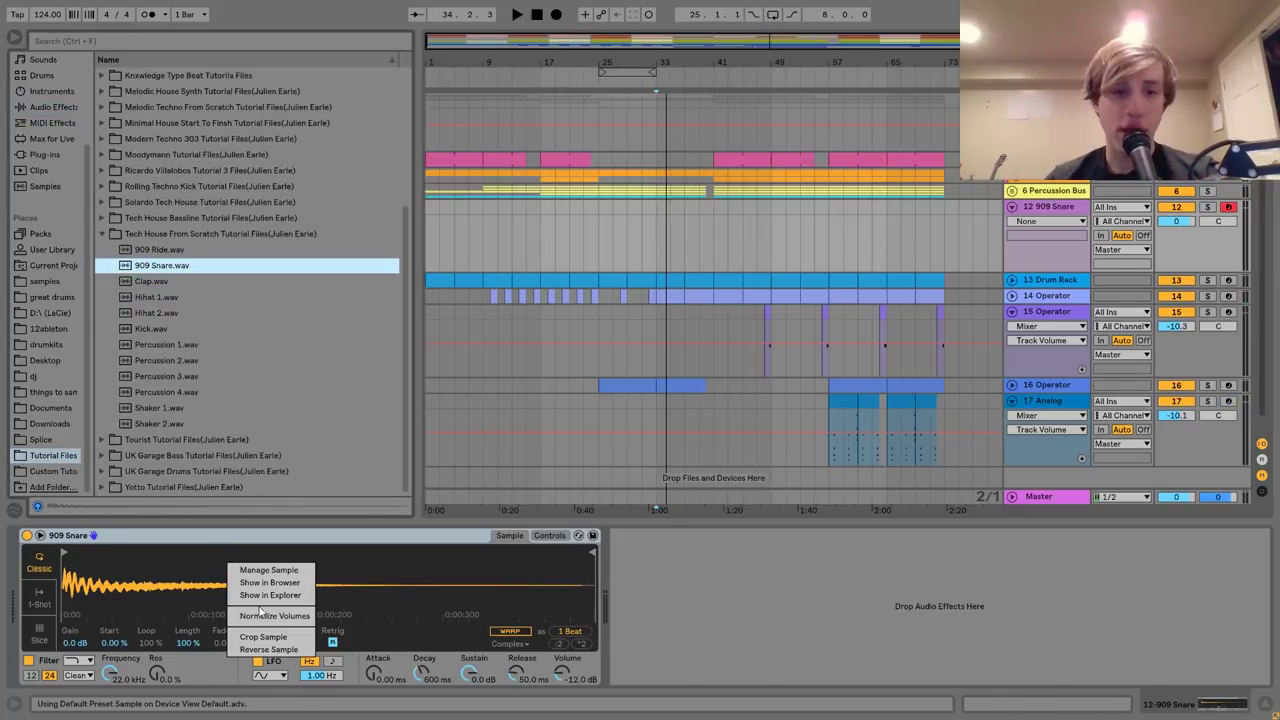
left_click(274, 616)
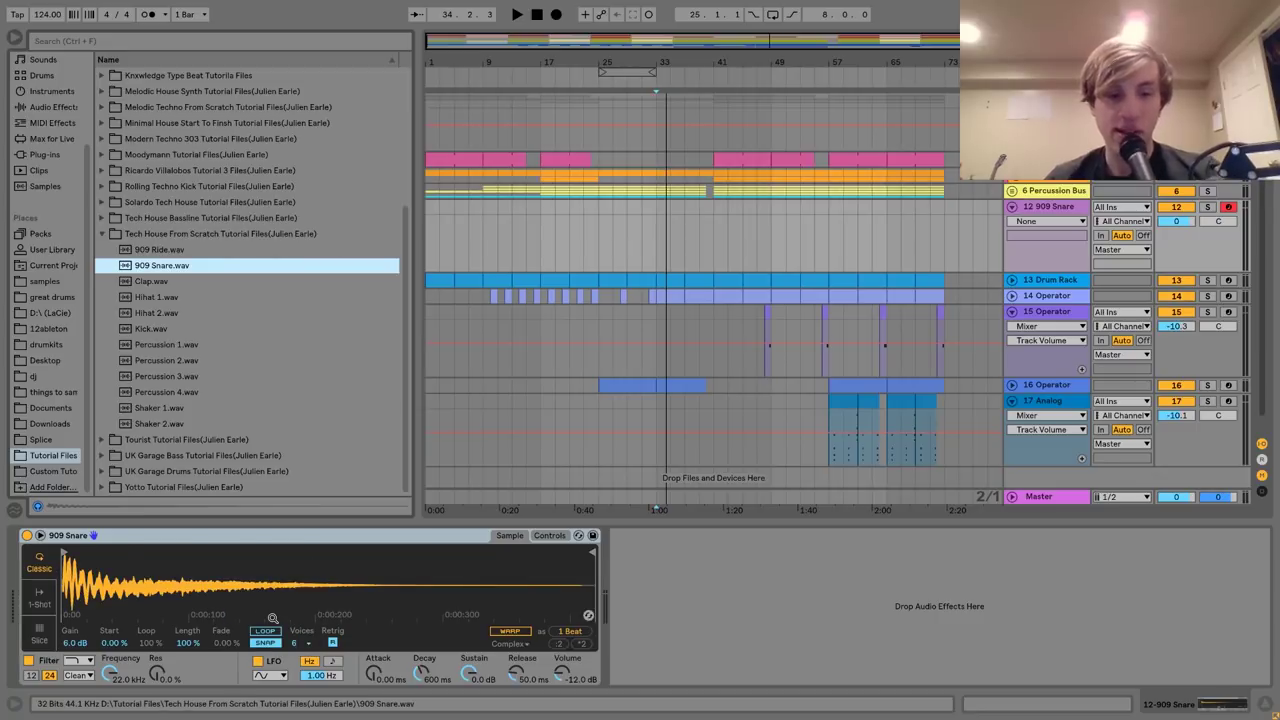
key("x")
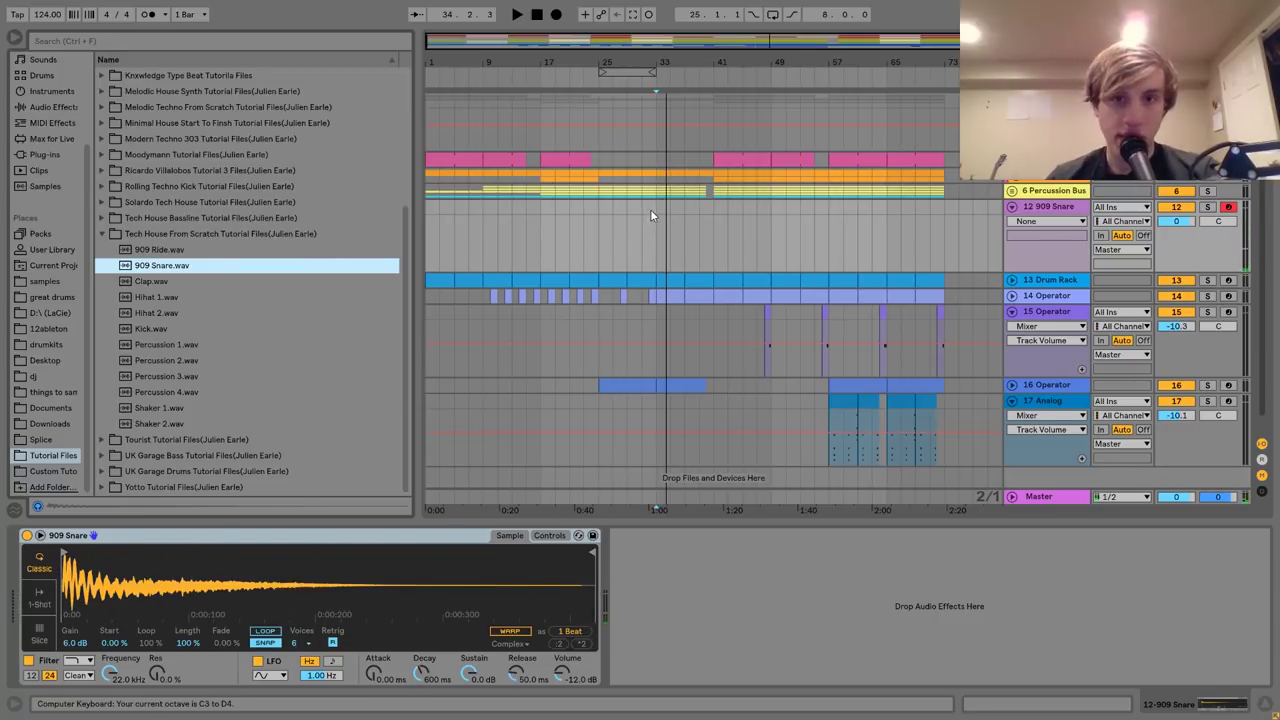
Create an eight-bar MIDI clip from bar 33 to bar 41 on the 909 Snare track and add a C3 note at its start.
left_click_drag(652, 209, 701, 211)
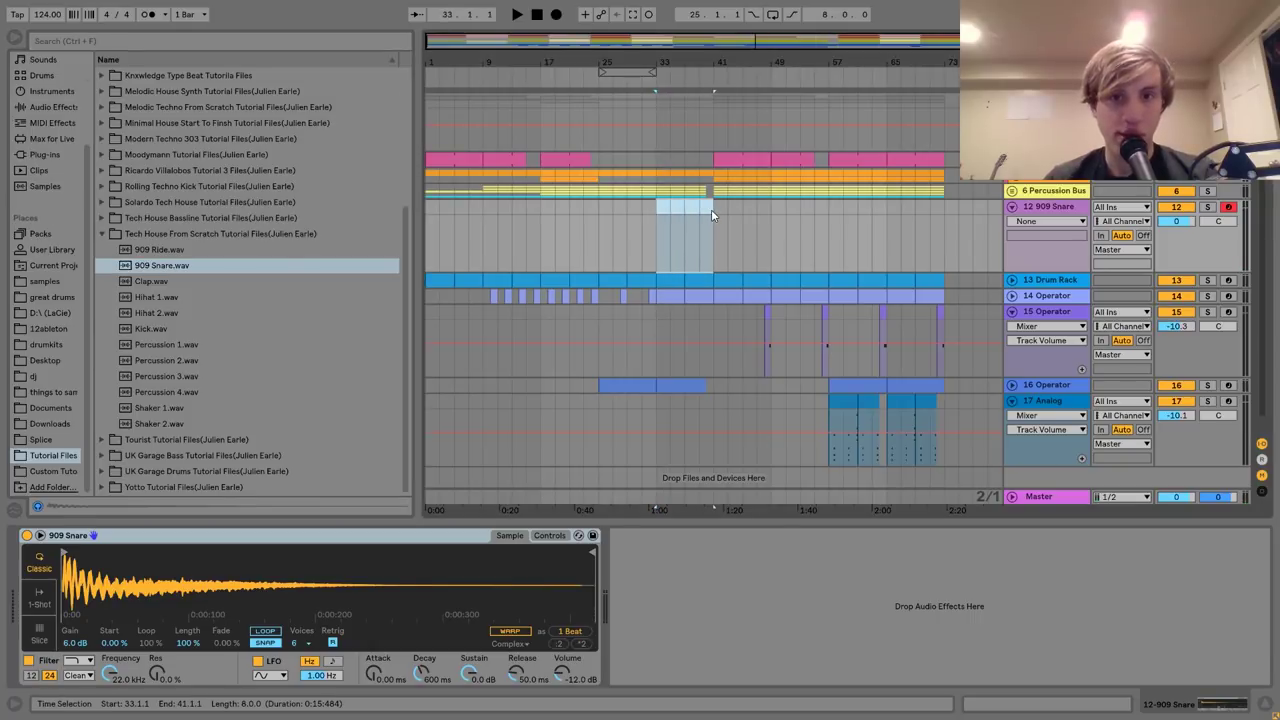
key("ctrl+shift+m")
left_click(250, 304)
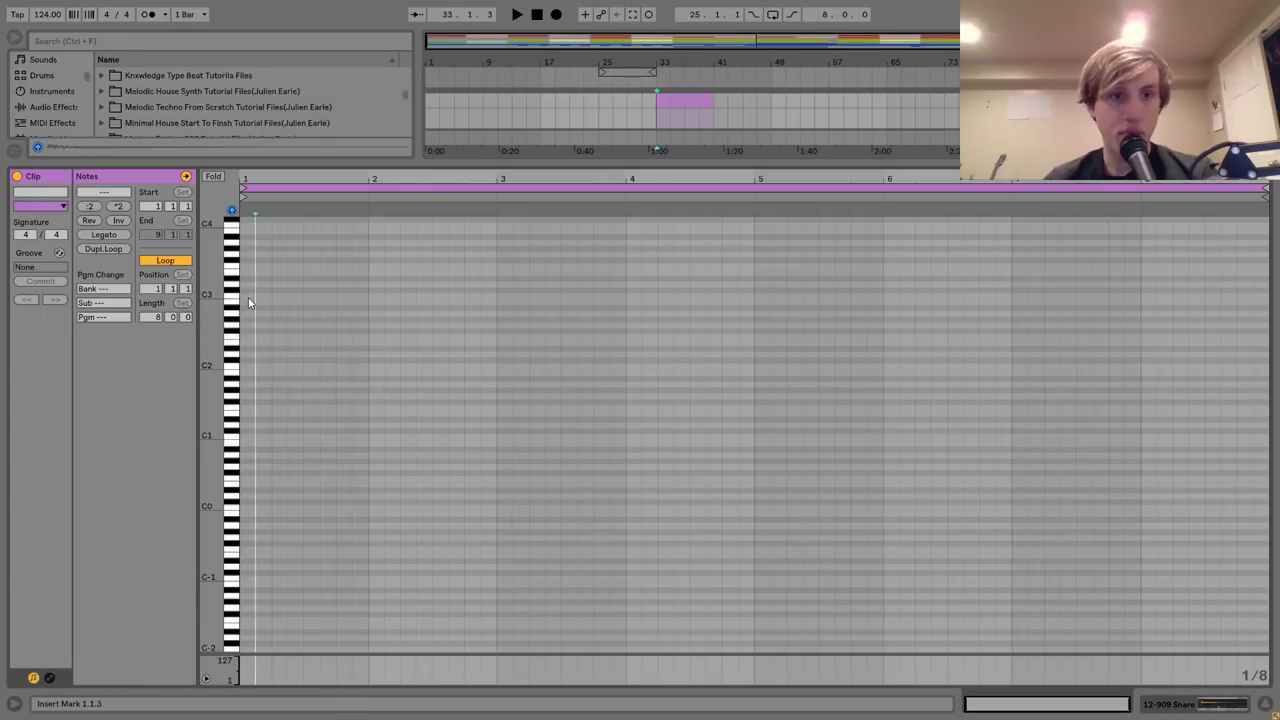
double_click(249, 296)
Fill the clip's first beat with four sixteenth C3 notes and trim the starts of the second and fourth slightly later.
left_click_drag(251, 176, 241, 176)
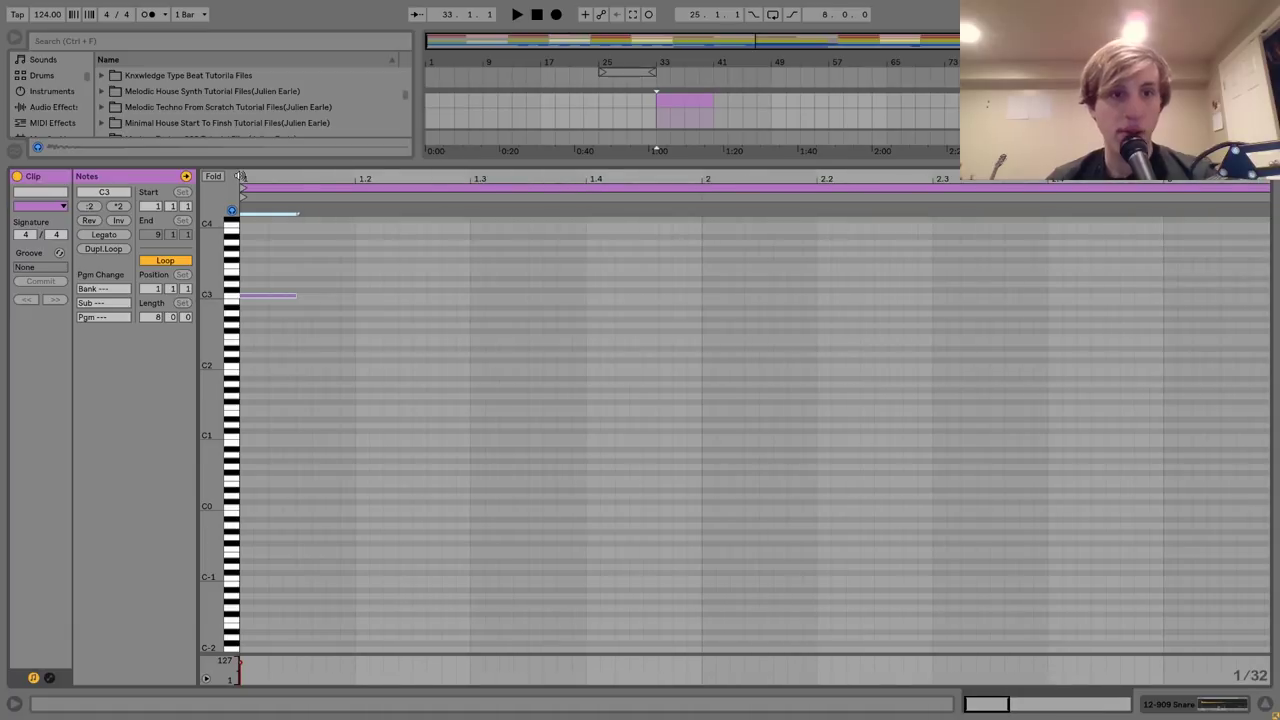
key("ctrl+d")
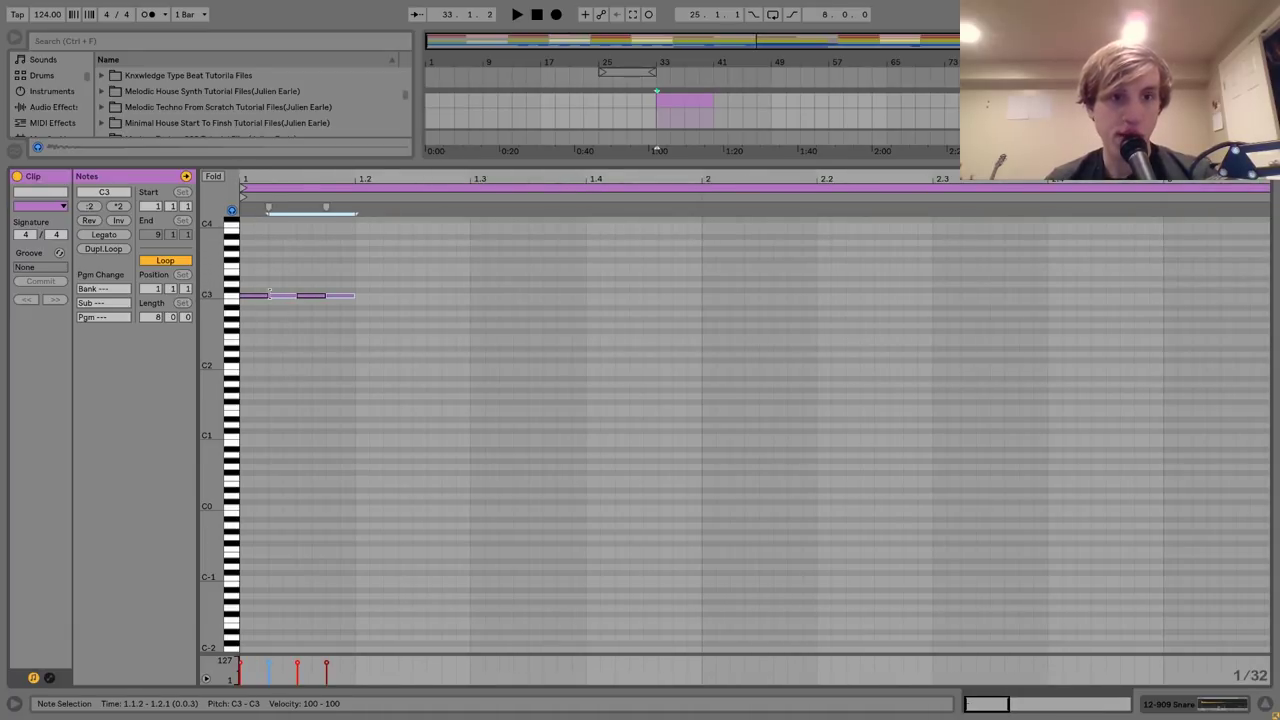
left_click_drag(269, 297, 275, 297)
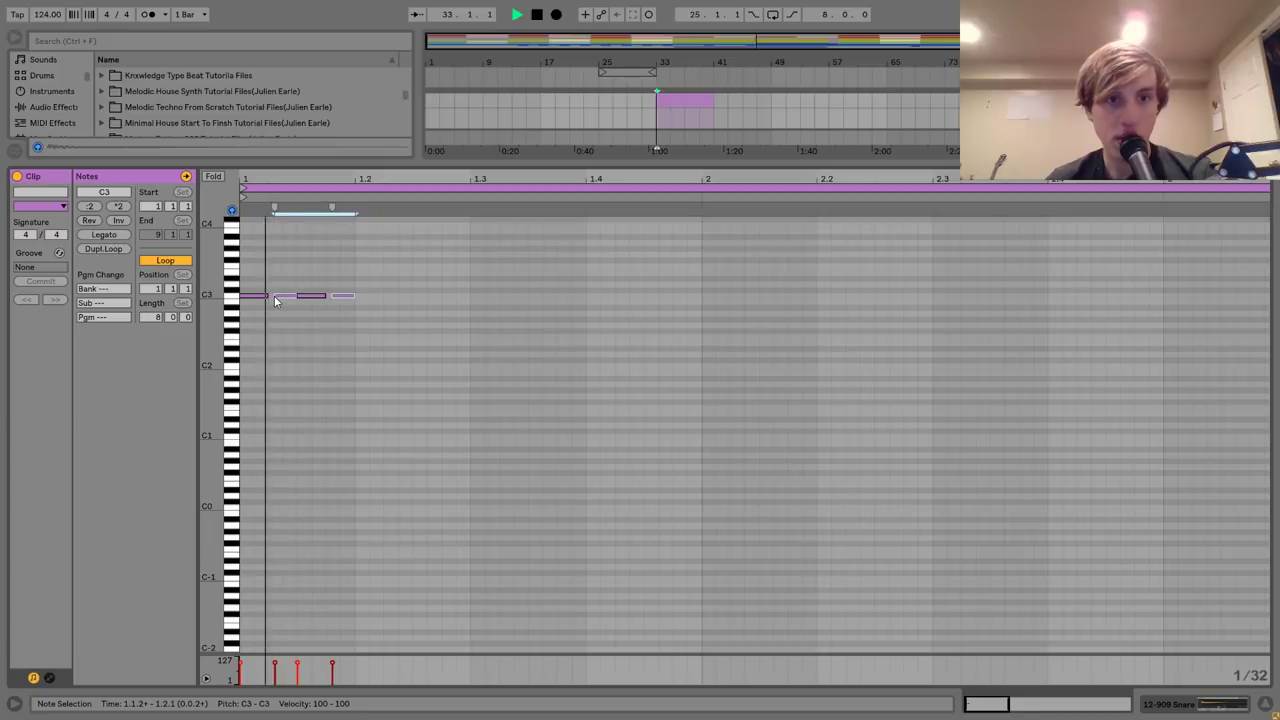
Duplicate the one-beat snare pattern until it fills all eight bars of the clip, and return to the snare's device view.
key("ctrl+a")
key("ctrl+d")
key("ctrl+d")
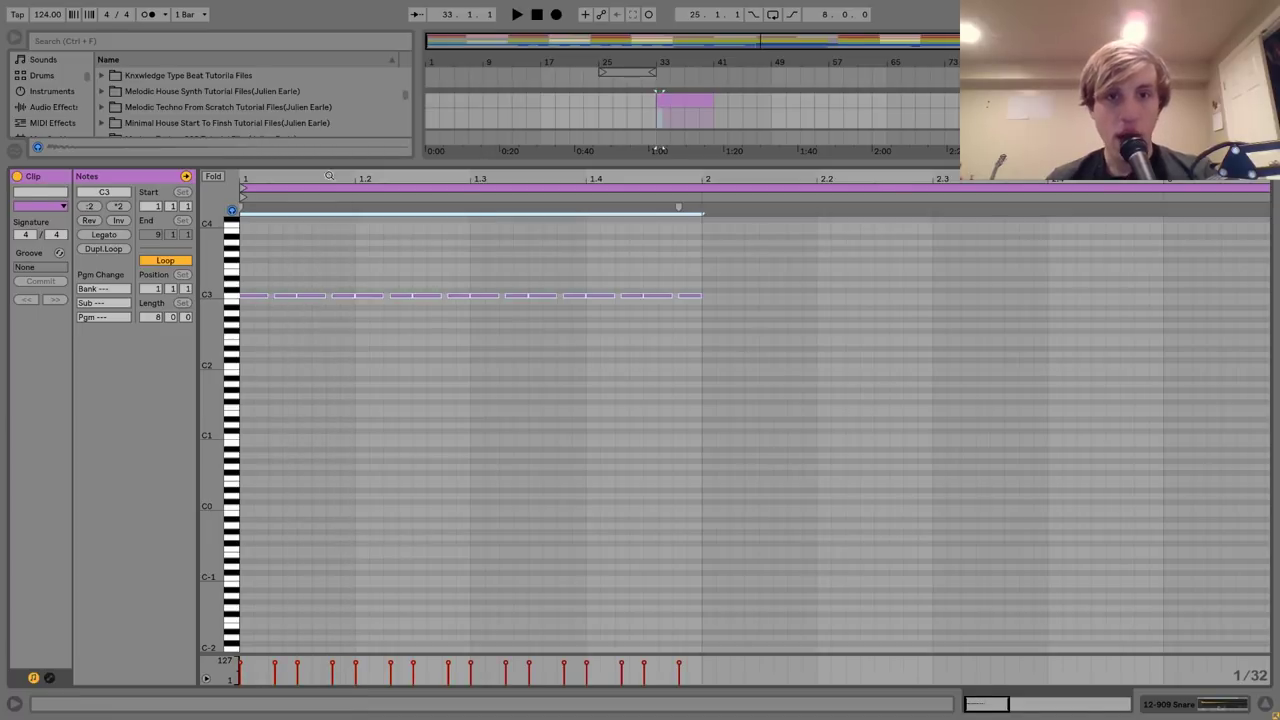
key("ctrl+d")
left_click_drag(515, 178, 515, 110)
key("ctrl+d")
key("ctrl+d")
key("ctrl+d")
key("ctrl+d")
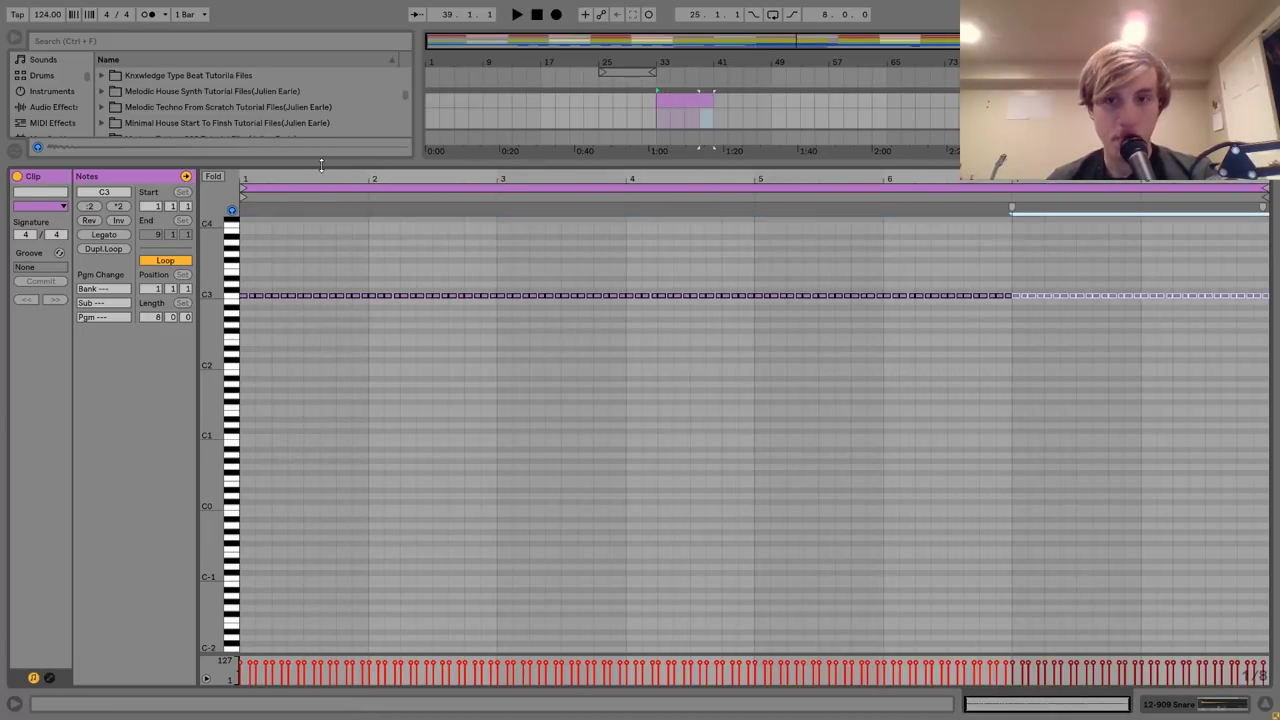
key("ctrl+z")
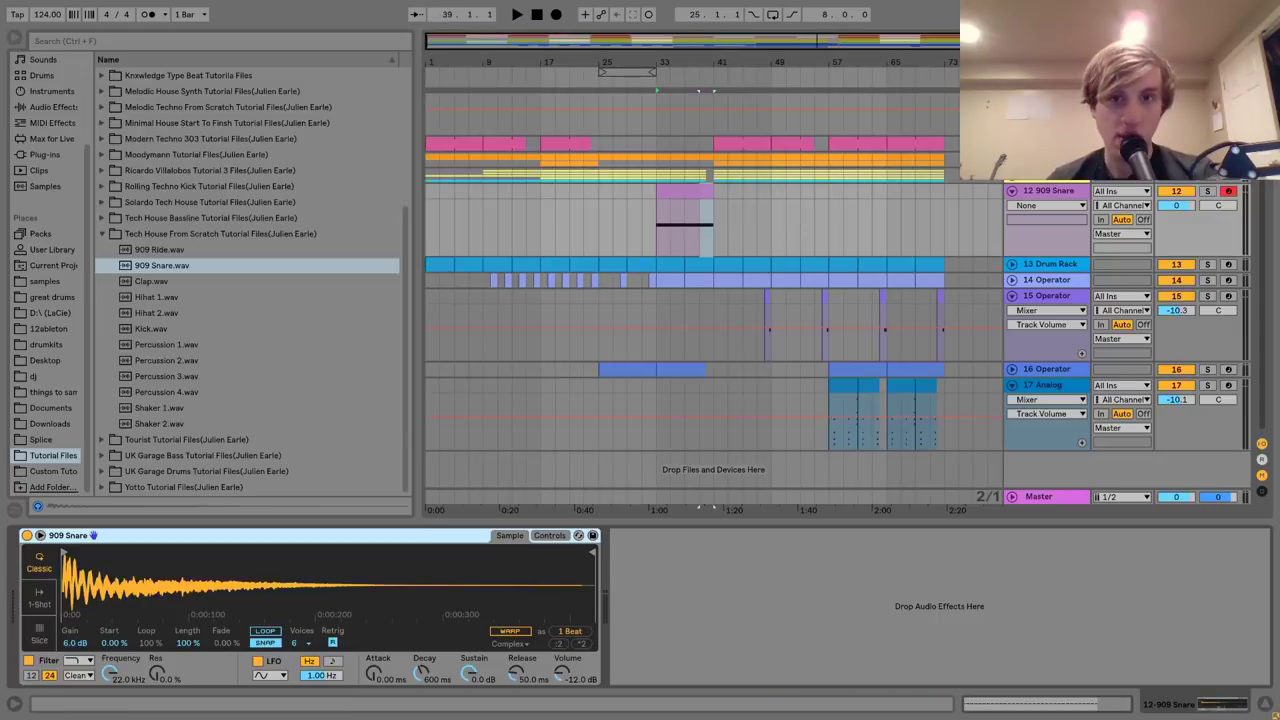
Add a Utility audio effect after the sampler on the 909 Snare track.
left_click(685, 192)
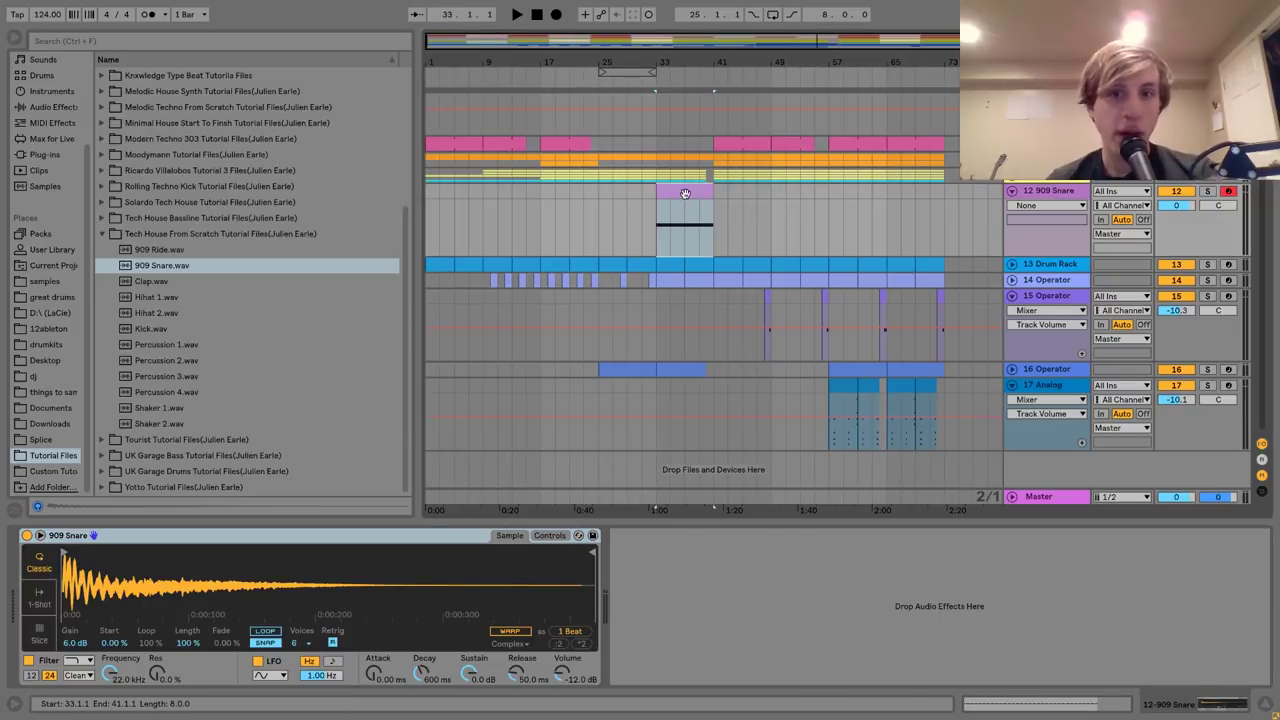
left_click(42, 109)
scroll(211, 316, "down", 5)
left_click(135, 455)
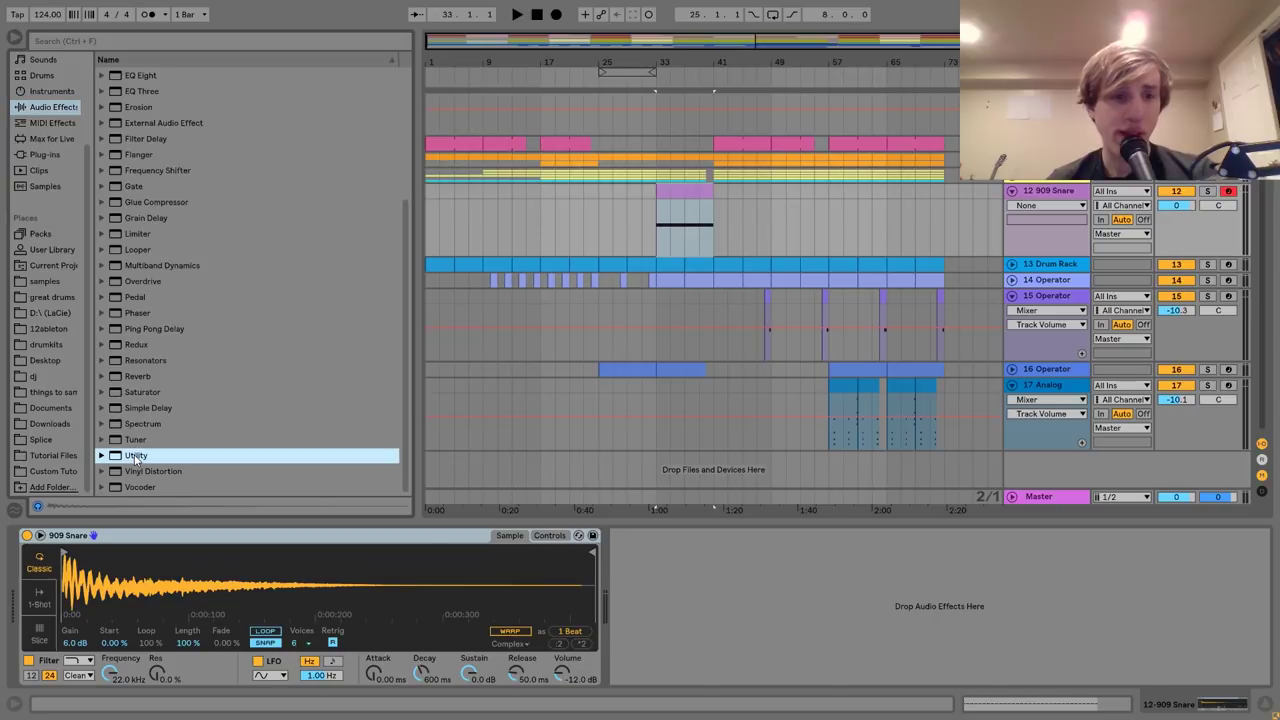
left_click_drag(135, 455, 543, 567)
Automate Utility's Gain to rise from -17.0 dB at bar 33 to 0 dB at bar 41.
left_click(702, 611)
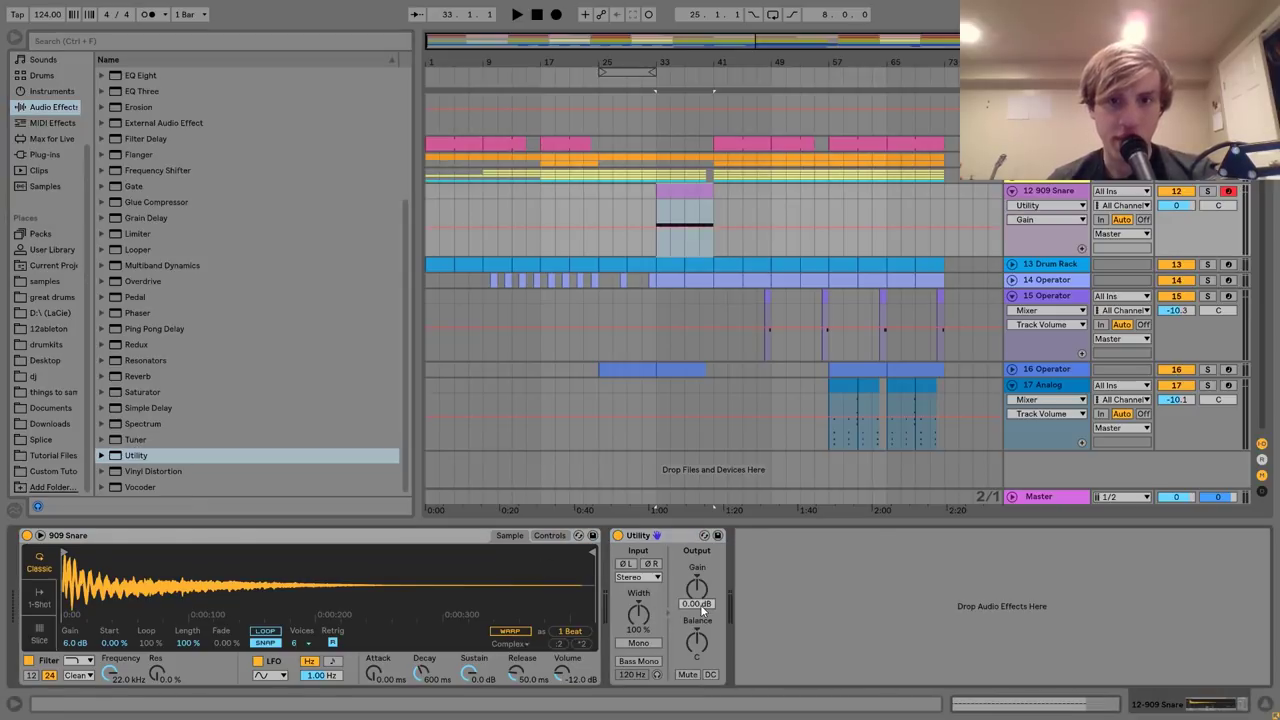
left_click(697, 228)
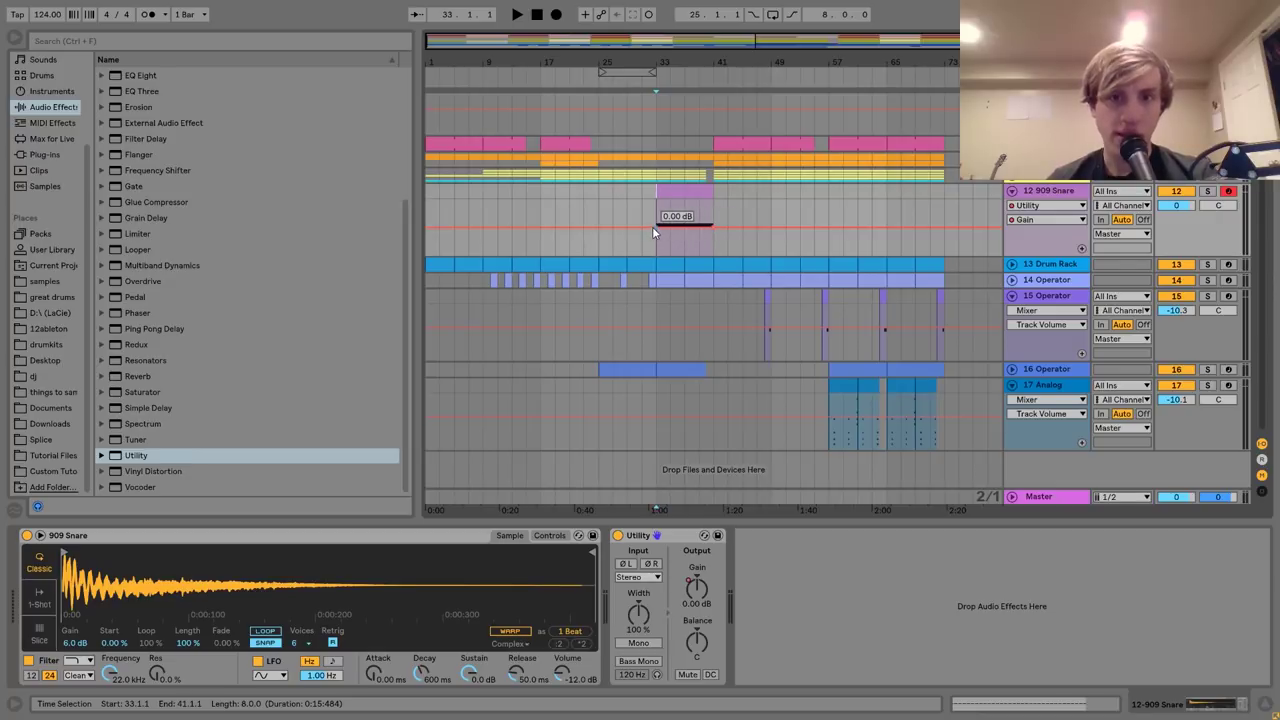
left_click_drag(655, 227, 655, 241)
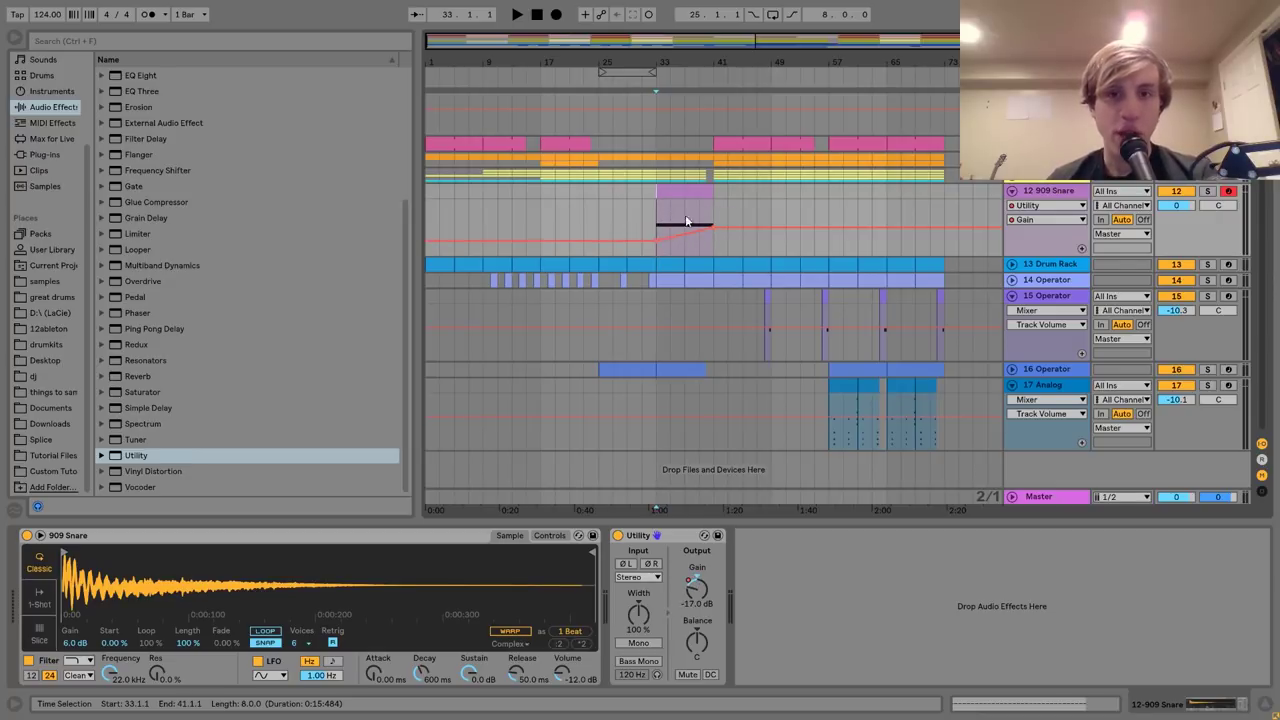
Play the end of the snare roll from bar 40 and lower the 909 Snare track's volume to -6.4 dB.
left_click_drag(716, 62, 716, 224)
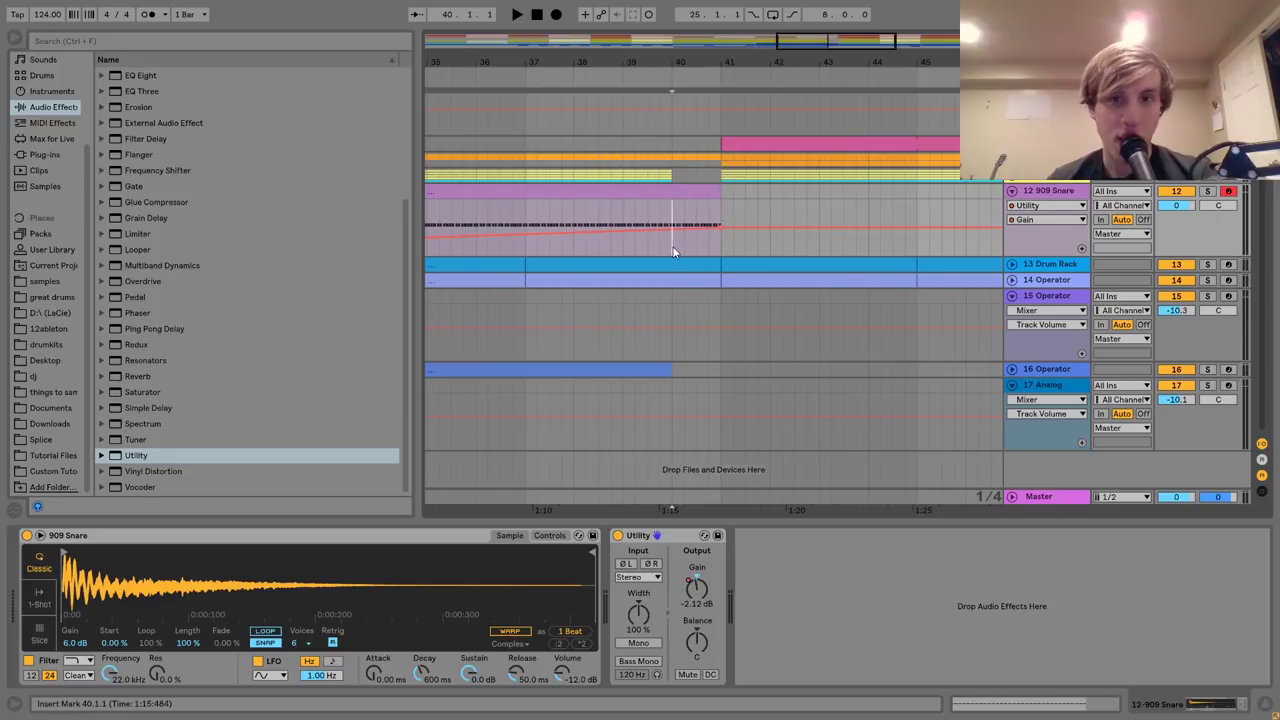
key("space")
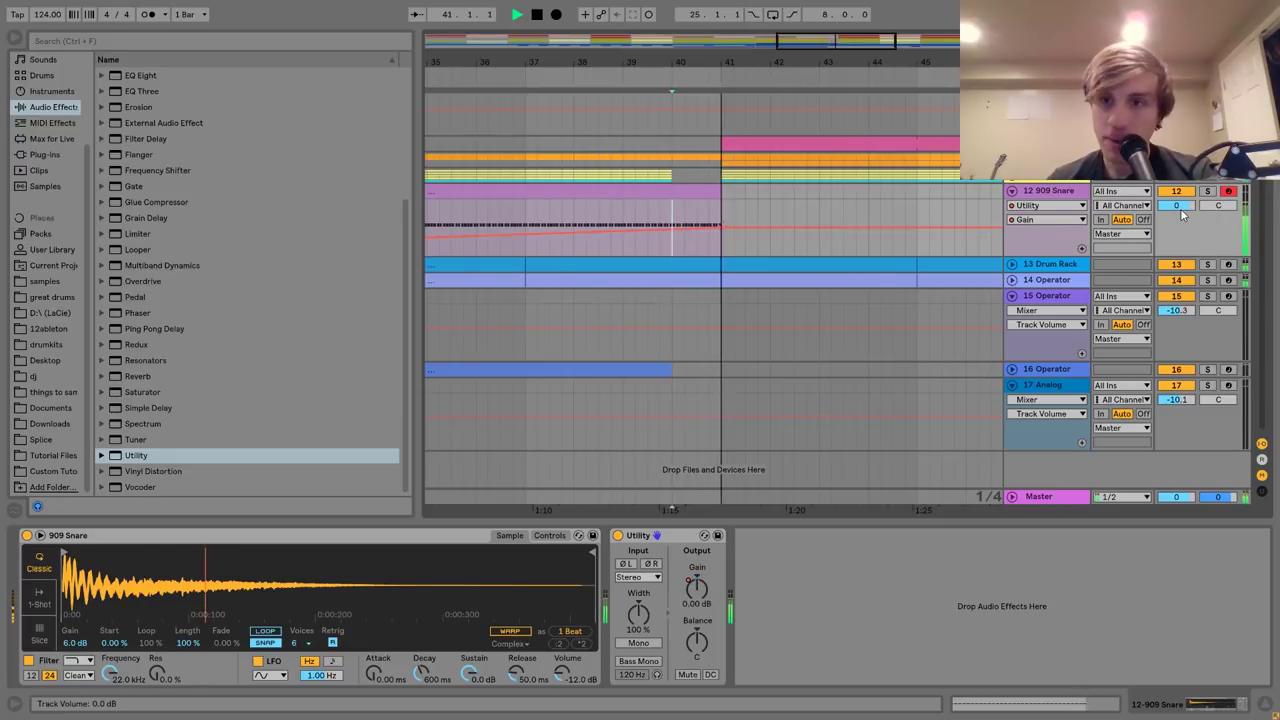
key("space")
left_click_drag(1181, 208, 1181, 217)
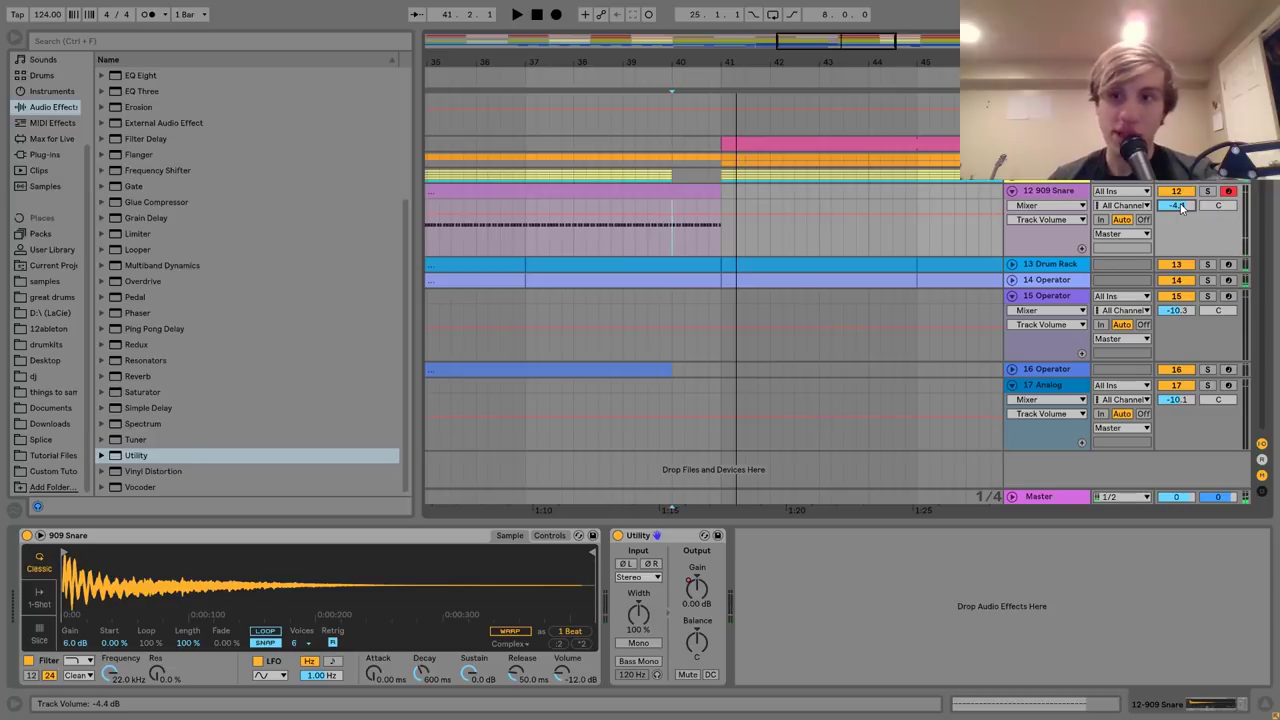
key("space")
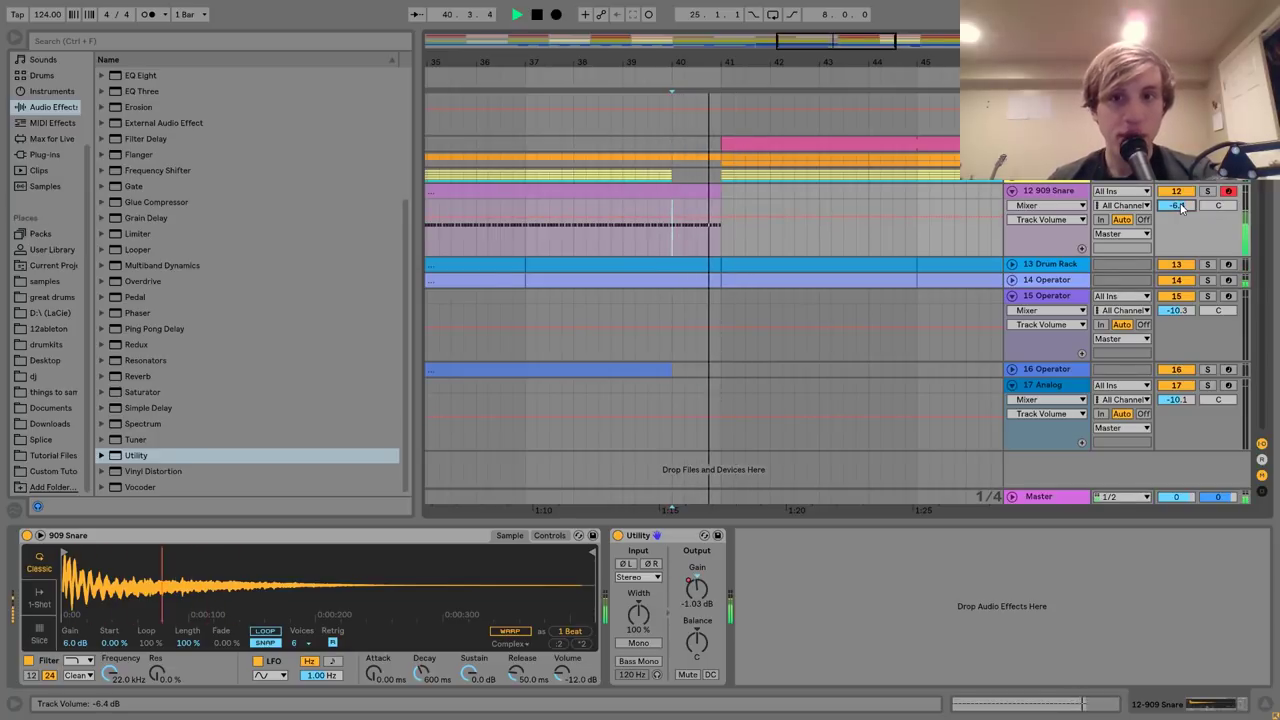
key("space")
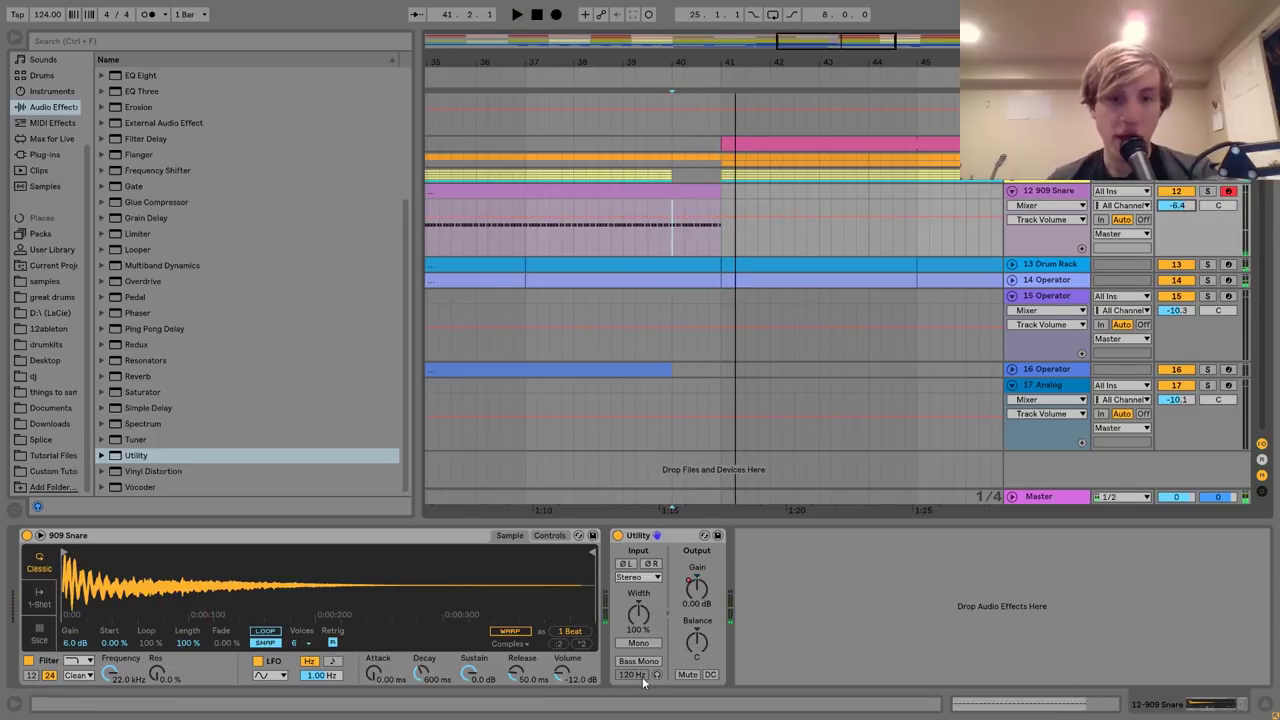
Set the snare sampler's Release to 60.0 ms and the 909 Snare track's volume to -4.4 dB during playback from bar 40.
left_click_drag(518, 686, 520, 678)
key("space")
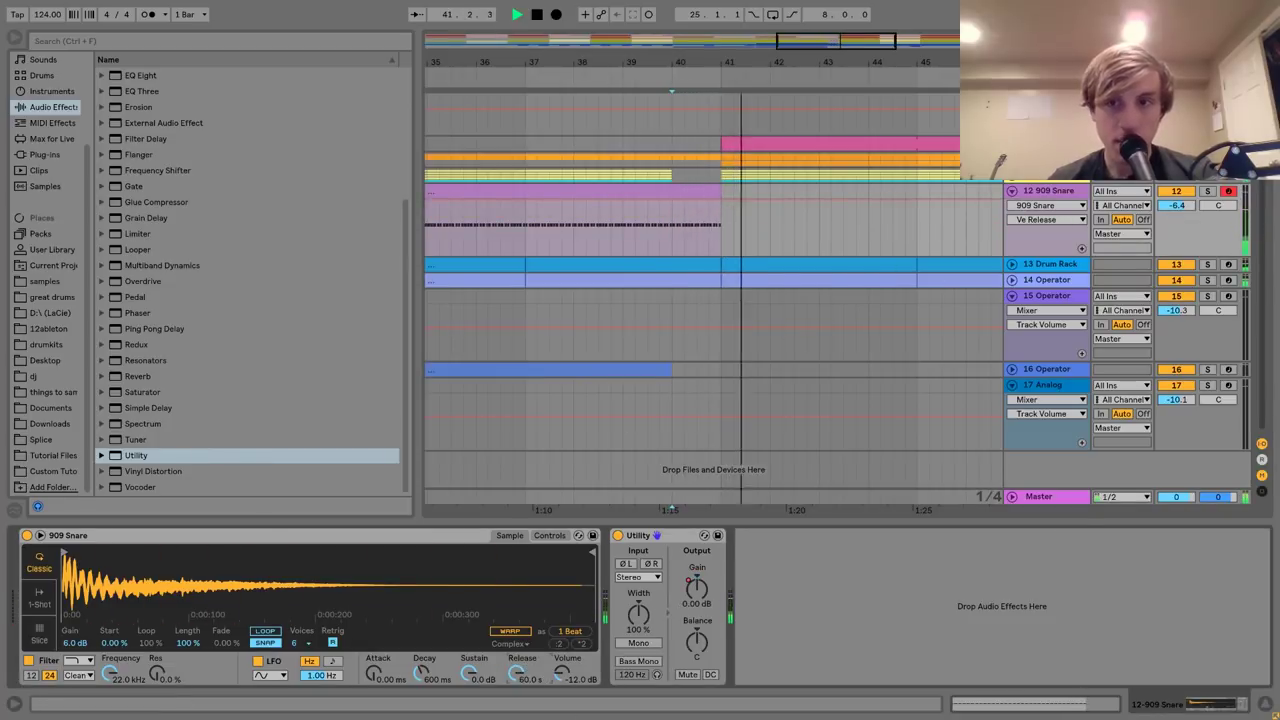
left_click_drag(1187, 205, 1187, 199)
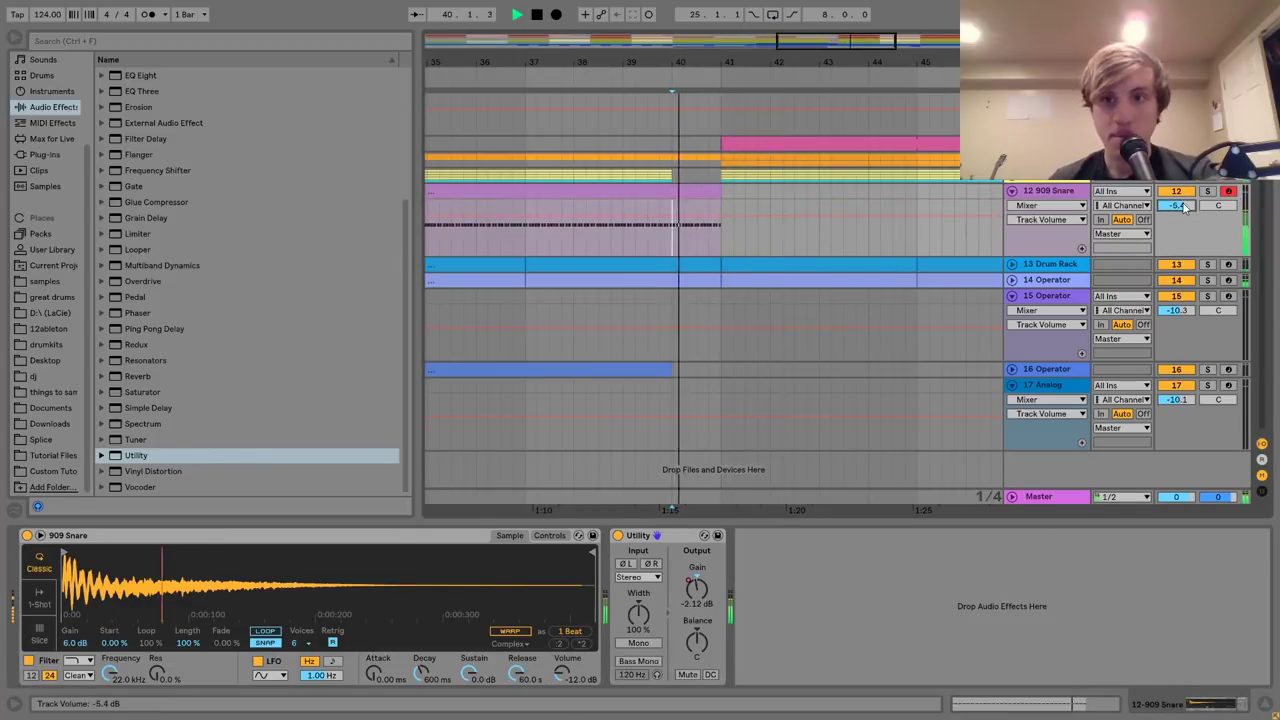
key("Up")
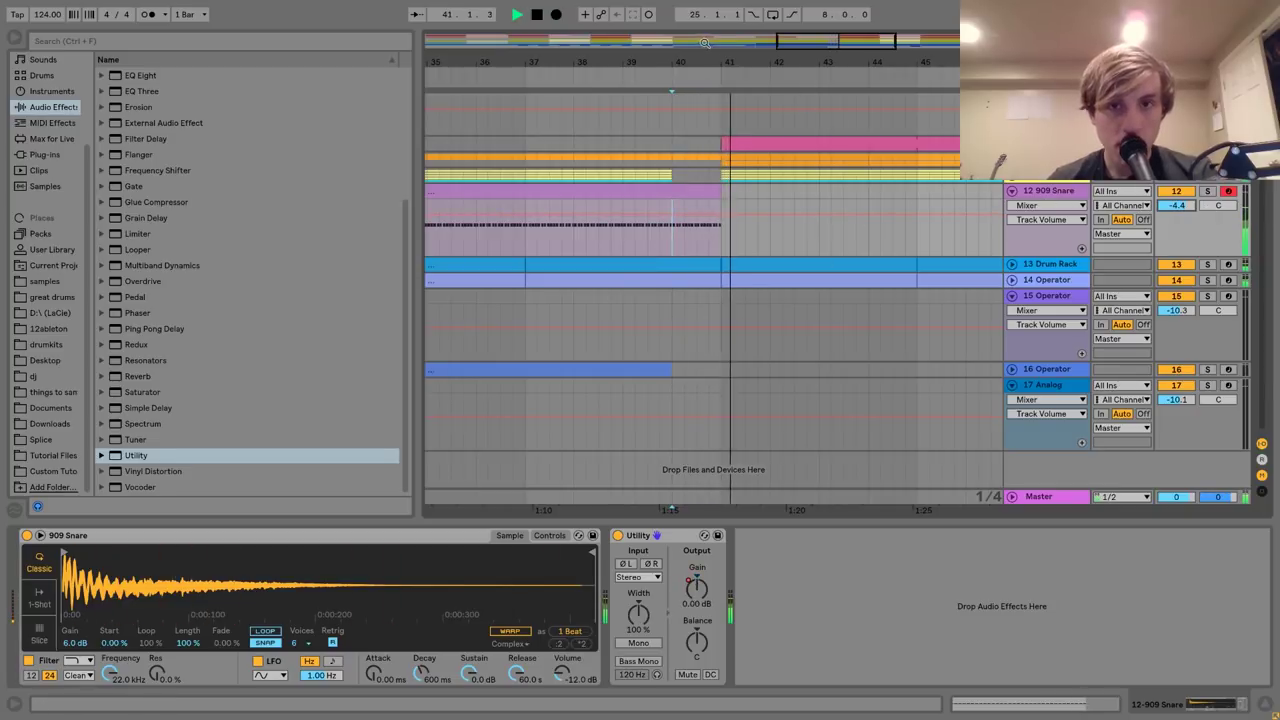
Play the snare roll from bar 33 and raise the 909 Snare track's volume to -2.2 dB.
key("space")
left_click_drag(695, 62, 695, 28)
left_click(617, 191)
key("space")
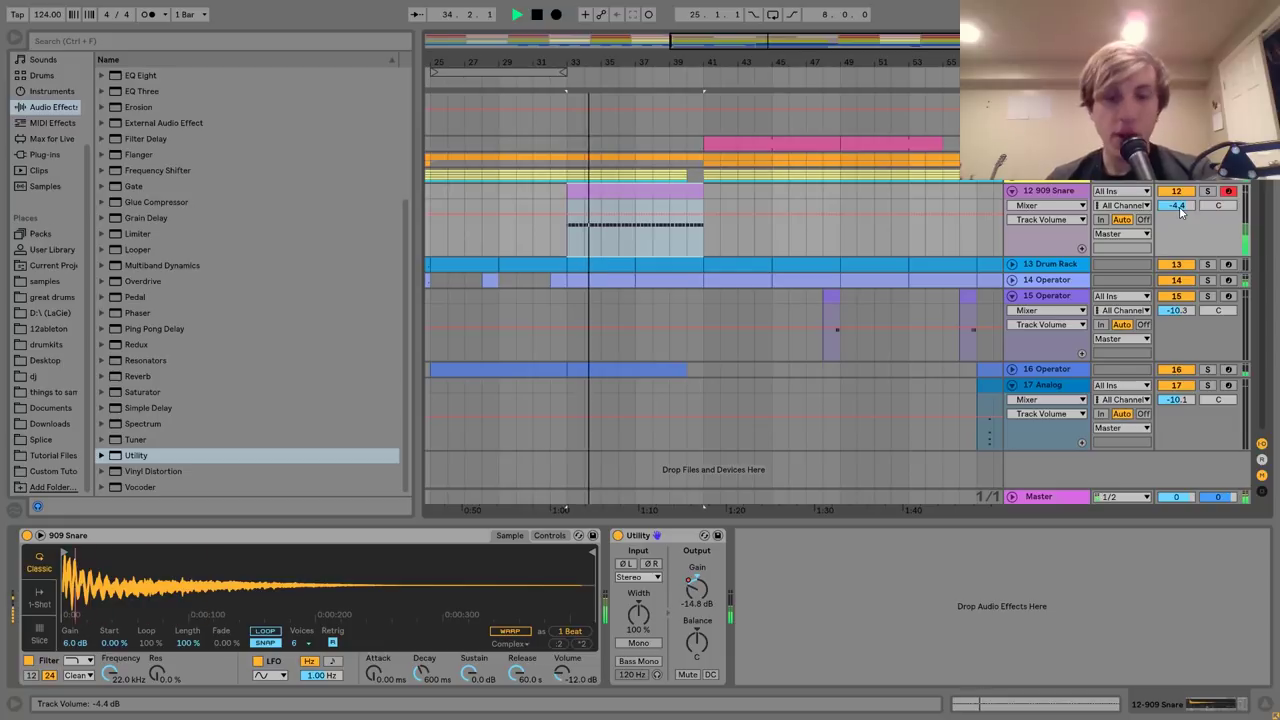
left_click(706, 594)
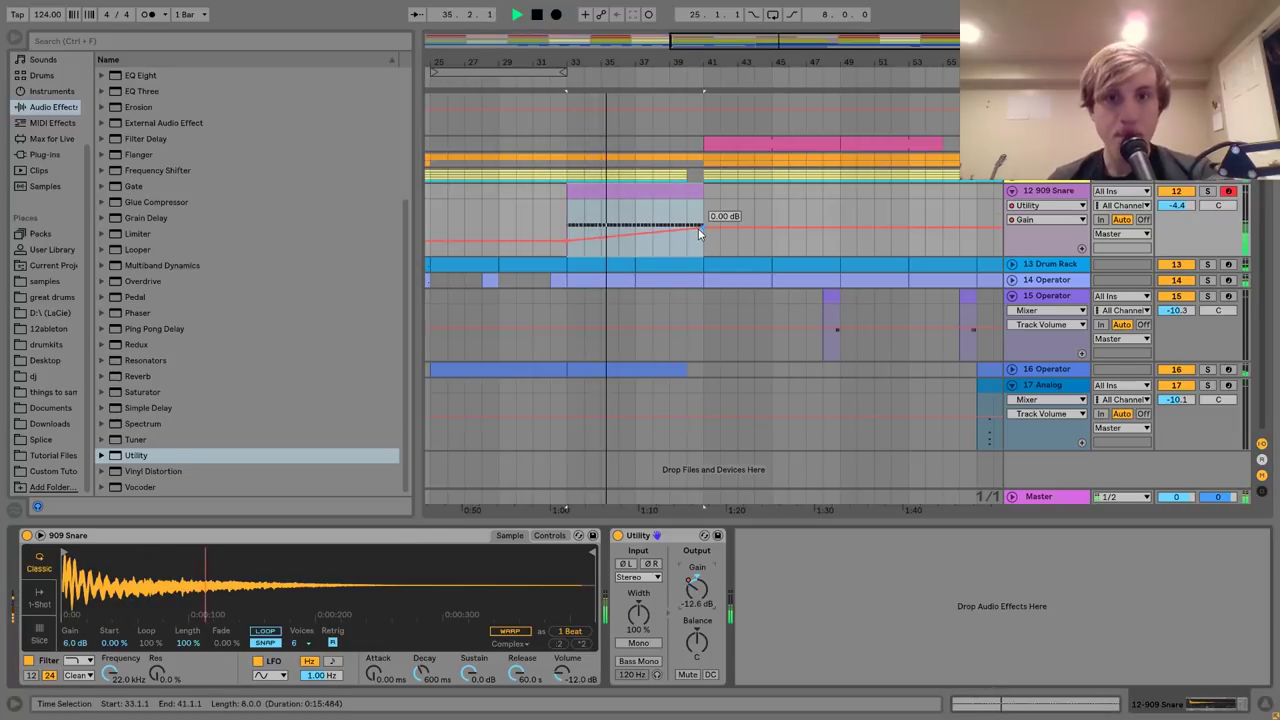
left_click_drag(1177, 209, 1177, 198)
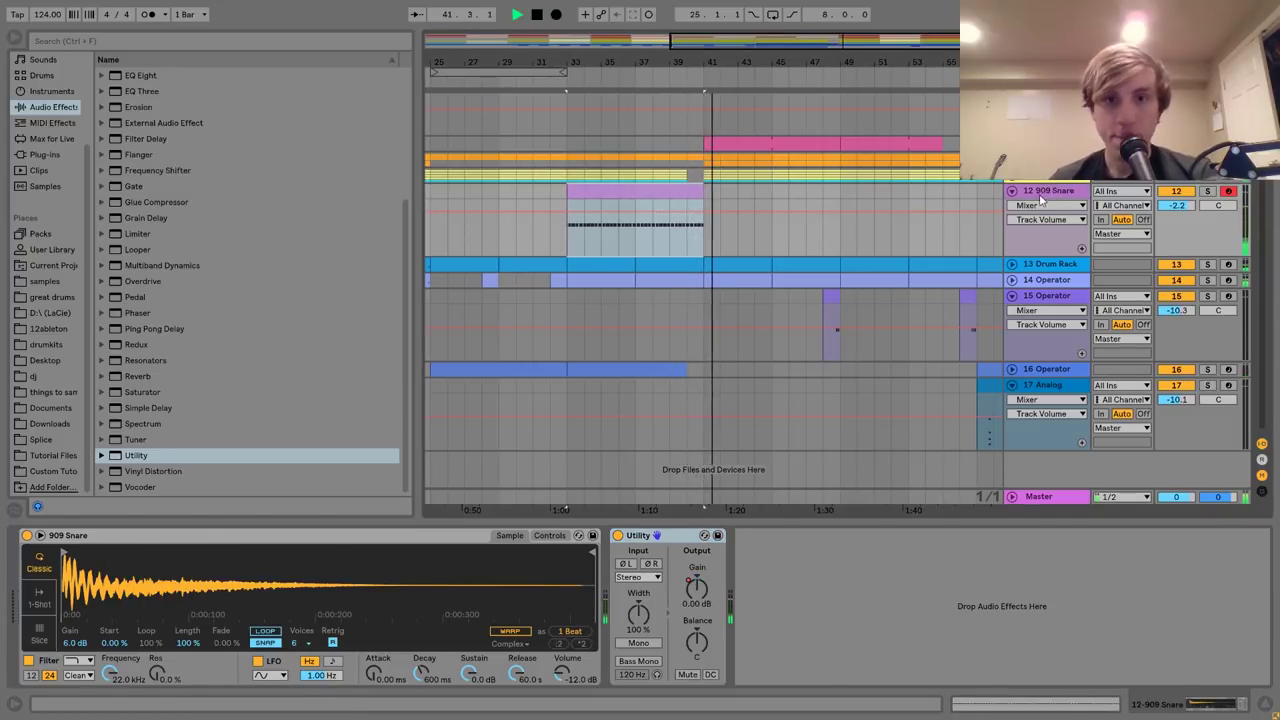
Extend the 16 Operator clip's end to bar 41 and play the transition from bar 39.
left_click_drag(680, 368, 693, 352)
left_click(669, 296)
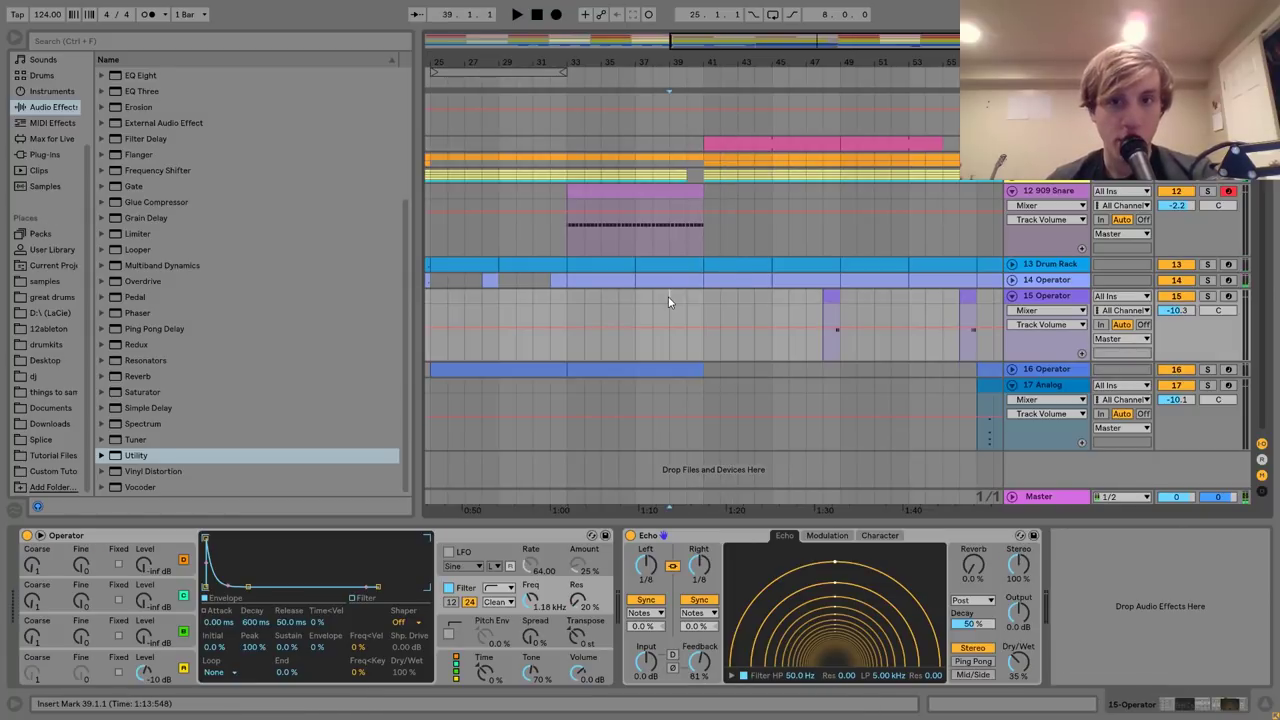
key("space")
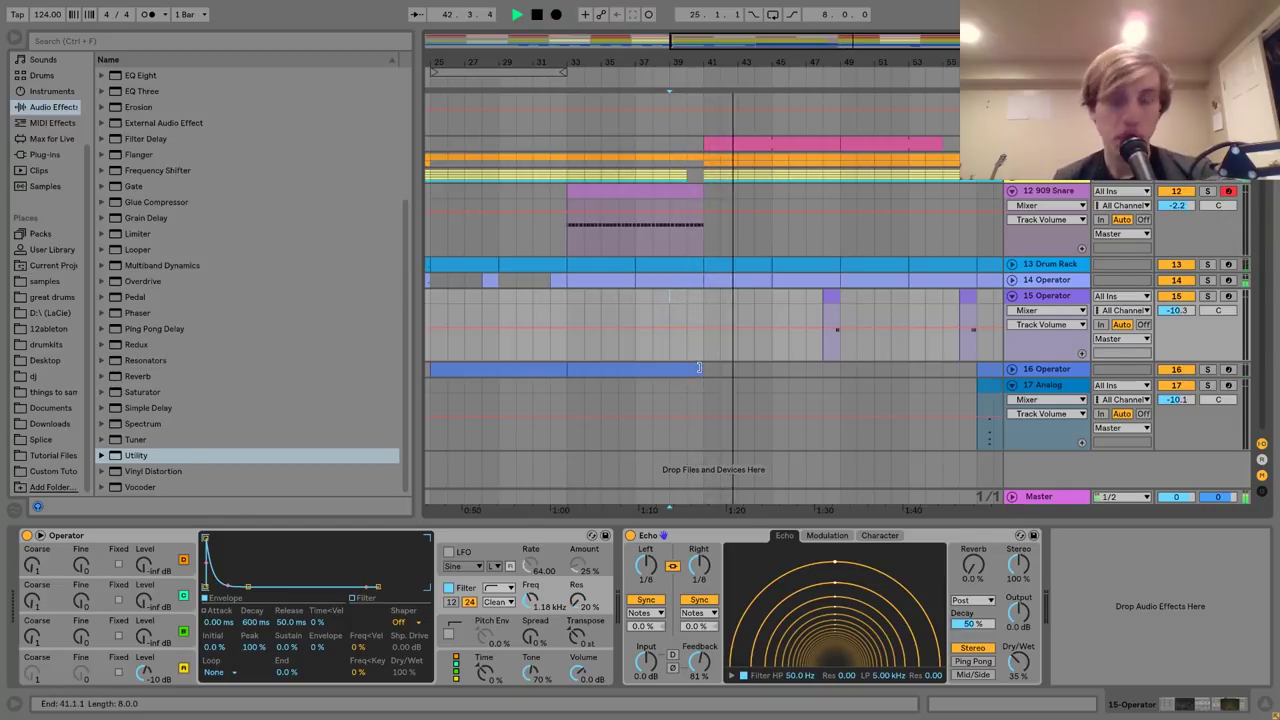
left_click(888, 218)
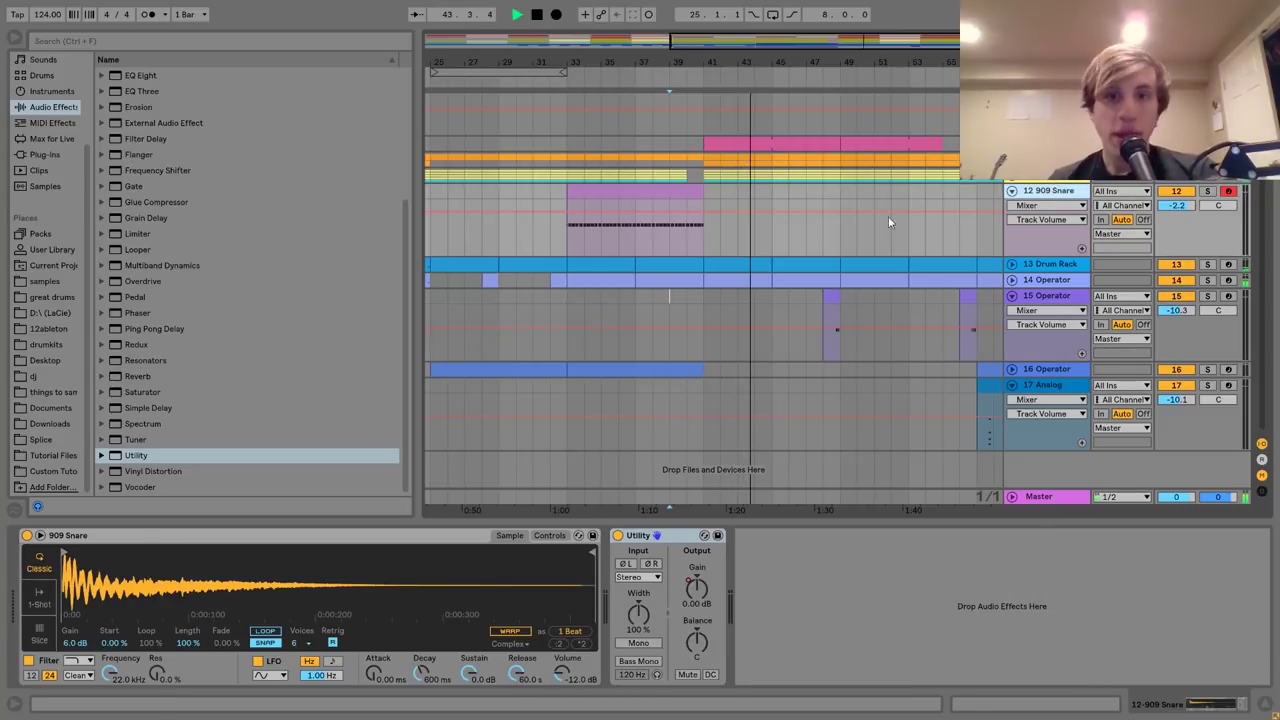
Solo the 909 Snare track, bypass Utility and shape the sampler's amplitude envelope with Sustain at -inf dB and Decay at 1.36 s.
left_click(665, 193)
key("space")
left_click(1207, 192)
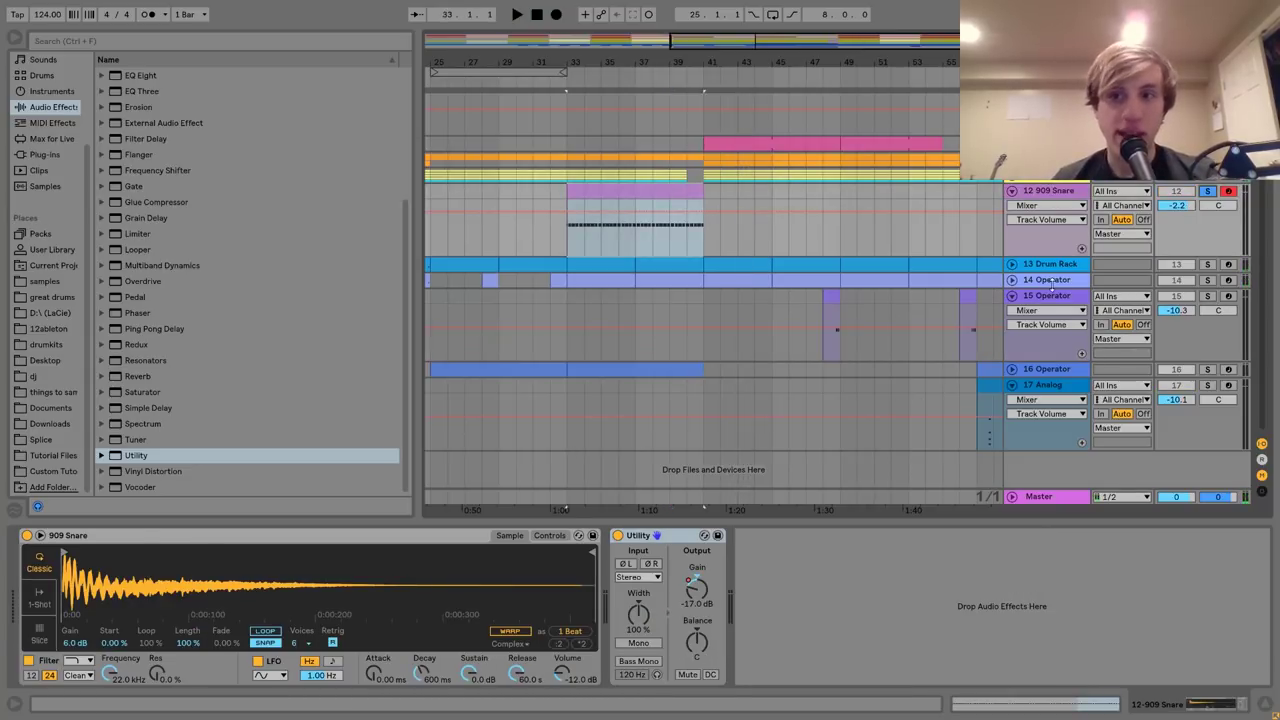
left_click(617, 536)
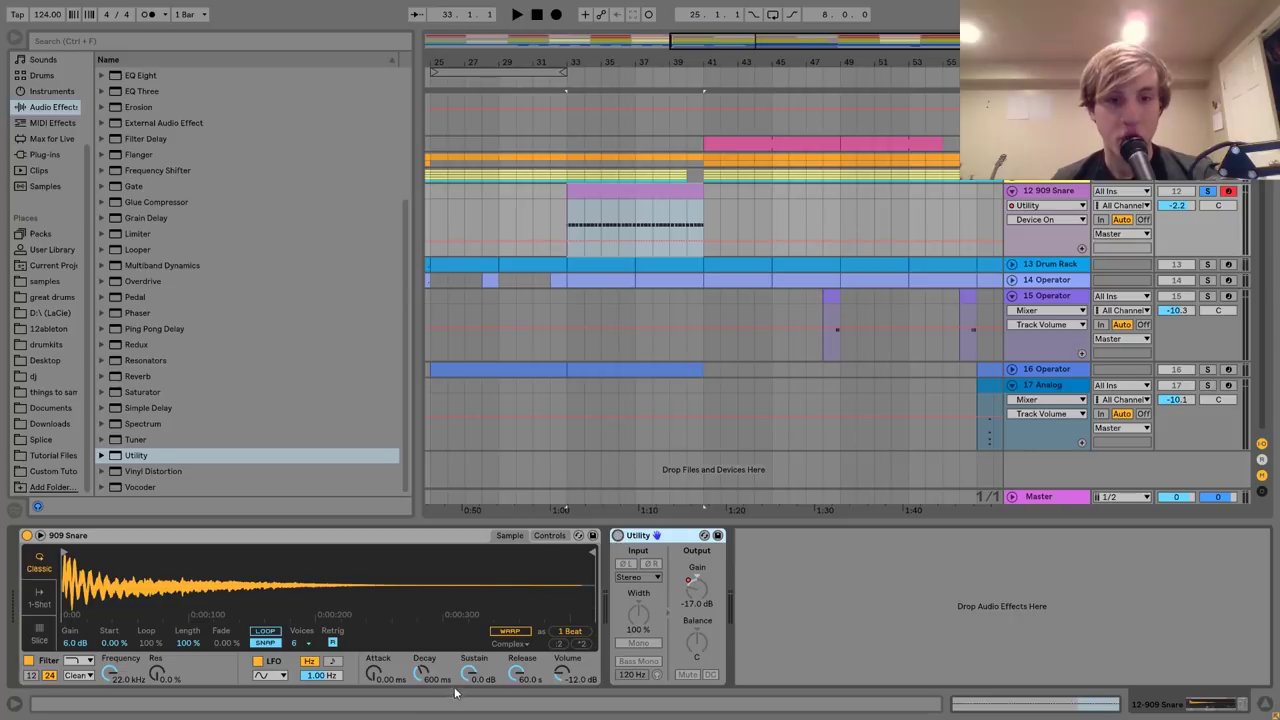
key("space")
left_click(549, 535)
left_click_drag(424, 561, 419, 609)
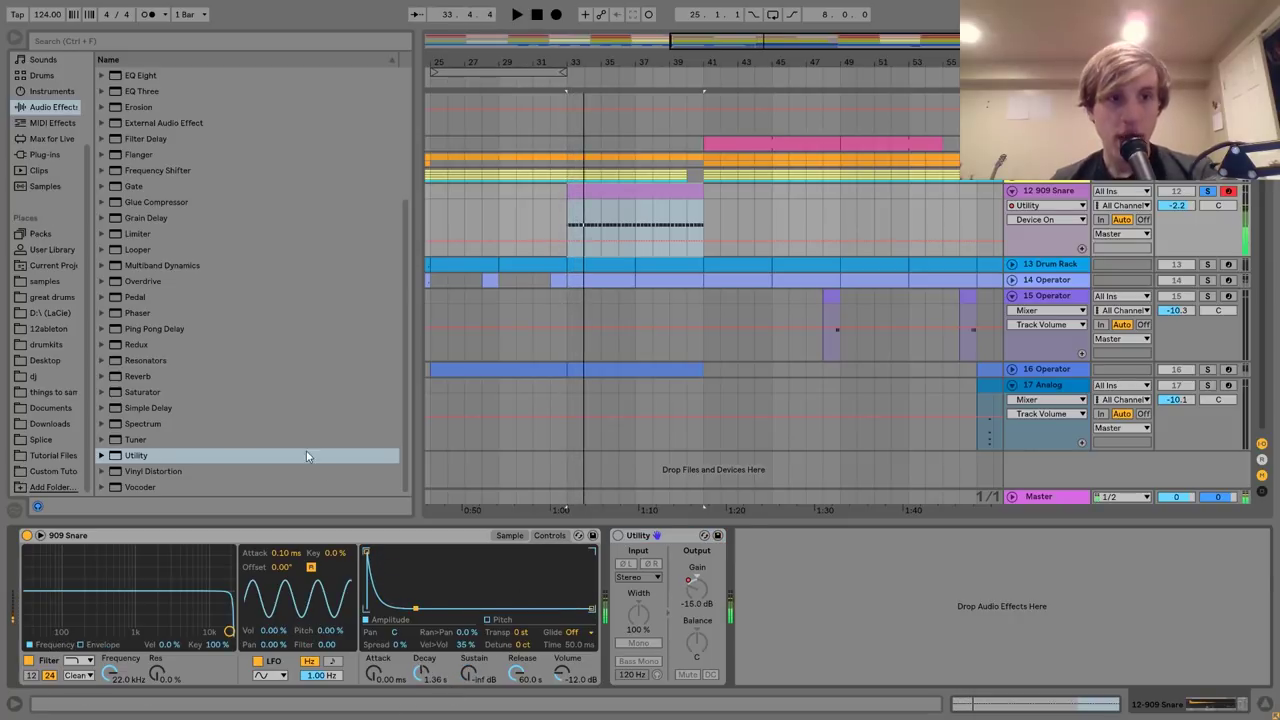
Insert a Saturator with 8.57 dB Drive and an EQ Eight with a 177 Hz low cut between the snare sampler and Utility.
left_click_drag(130, 392, 612, 612)
key("space")
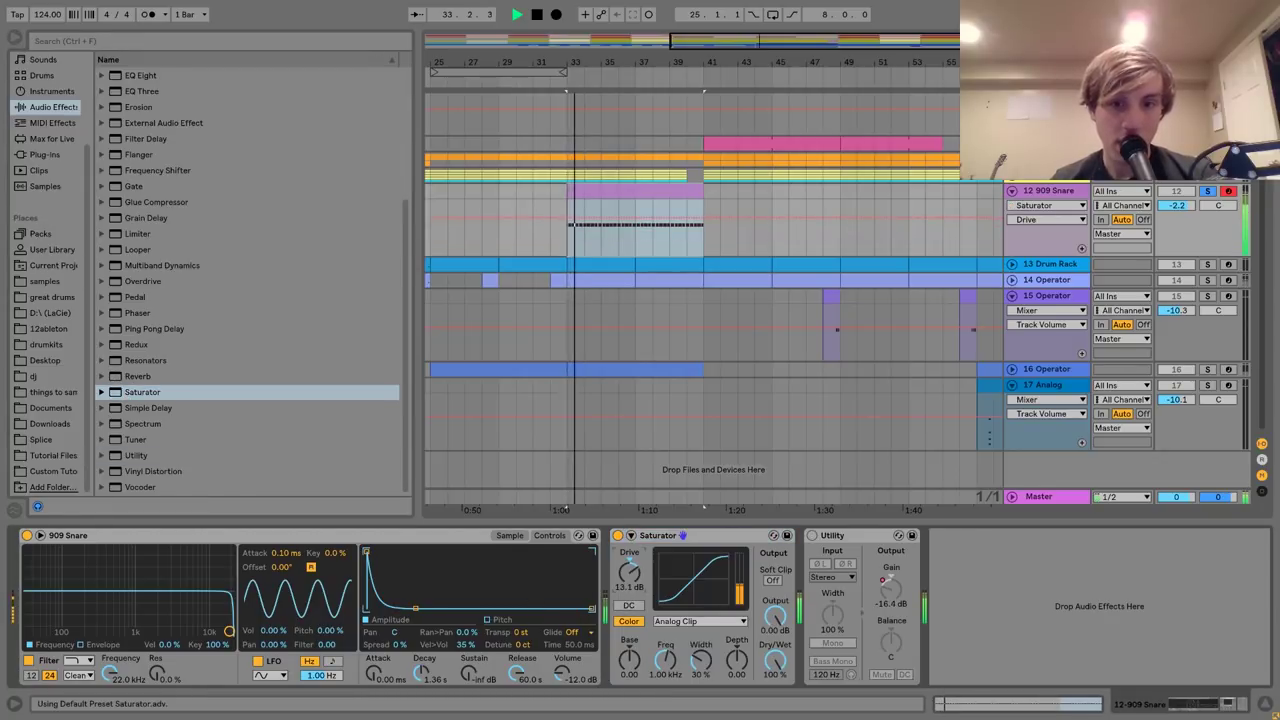
left_click_drag(202, 74, 783, 588)
left_click_drag(806, 630, 812, 610)
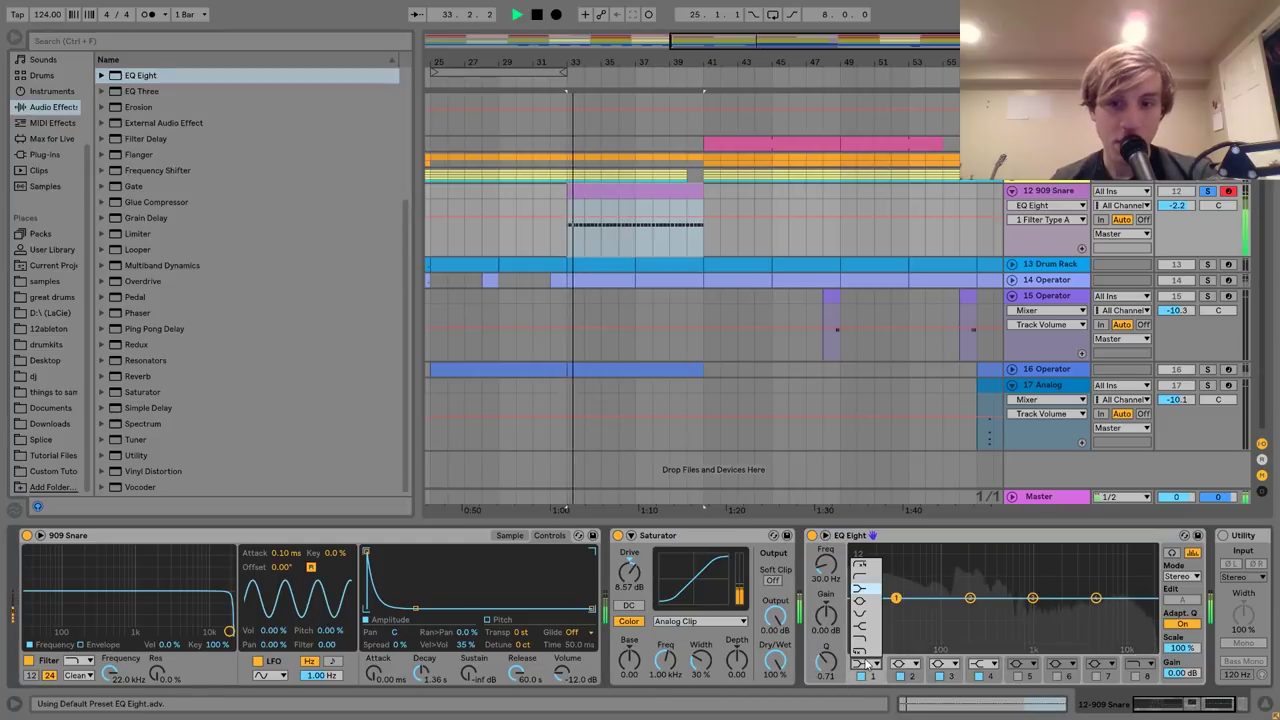
left_click_drag(896, 610, 965, 609)
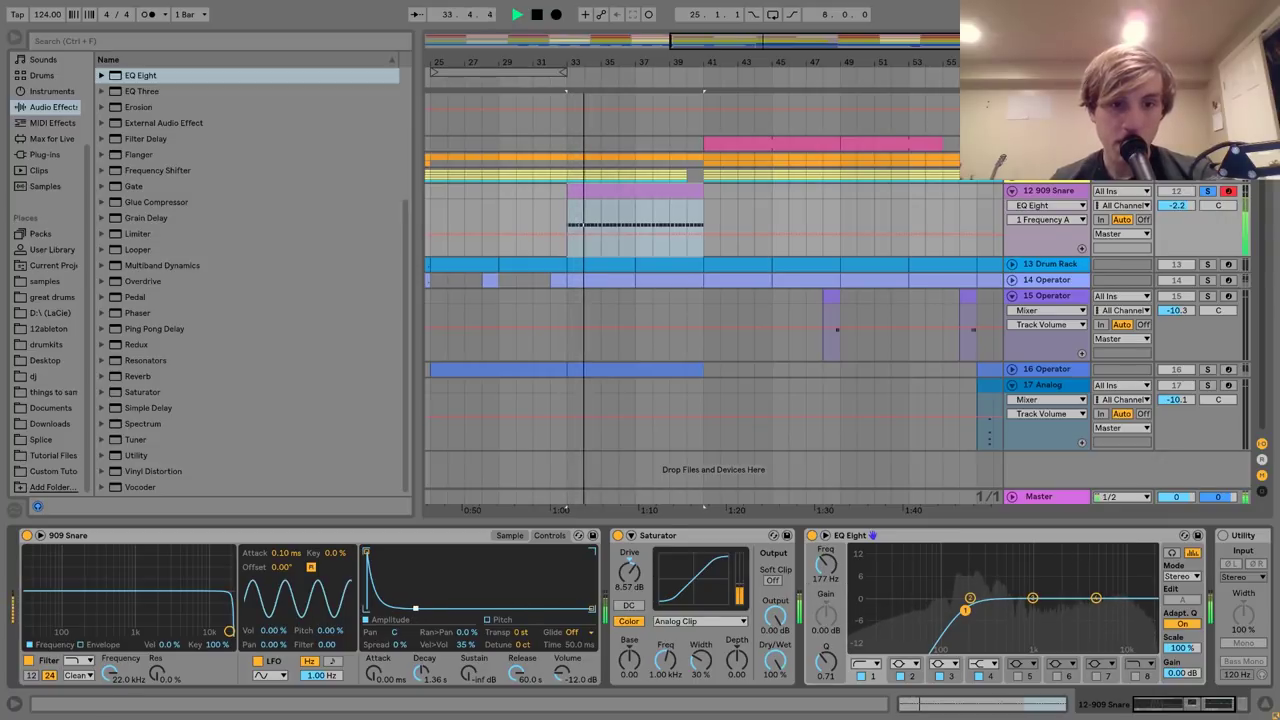
Unsolo the 909 Snare track, turn Utility back on and play the snare roll in the full mix.
key("space")
left_click(1207, 191)
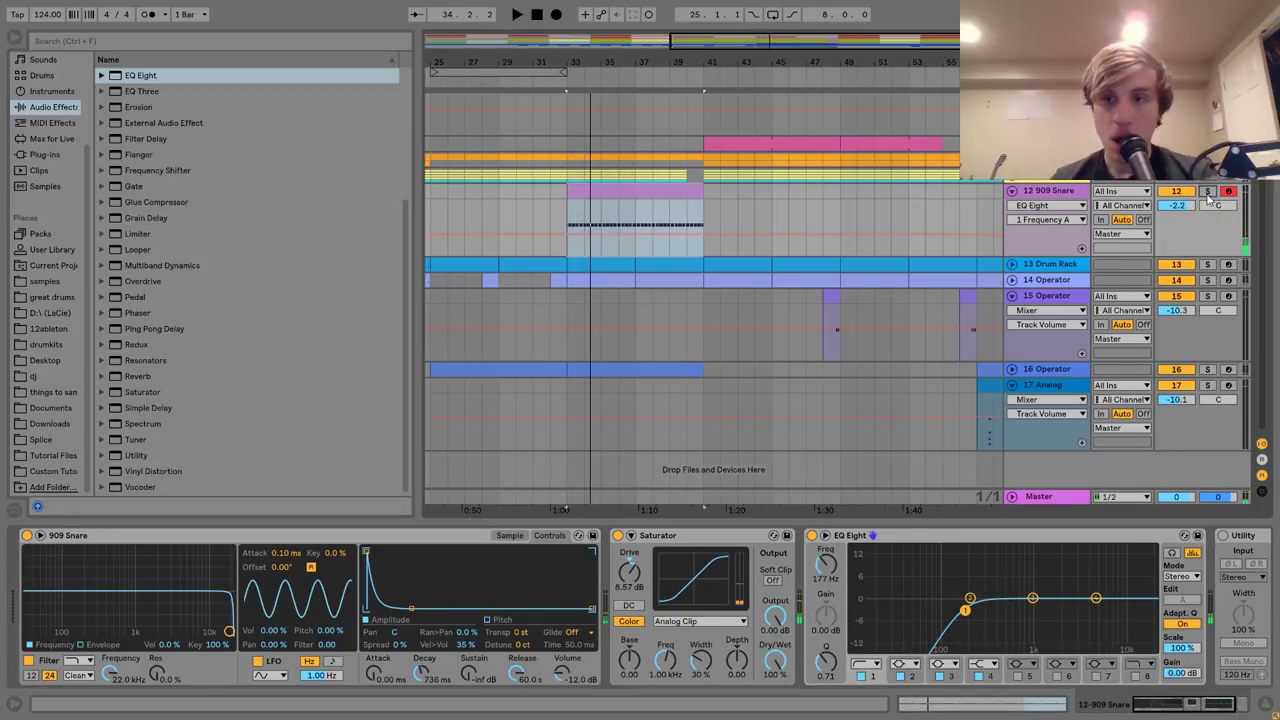
left_click(1222, 535)
key("space")
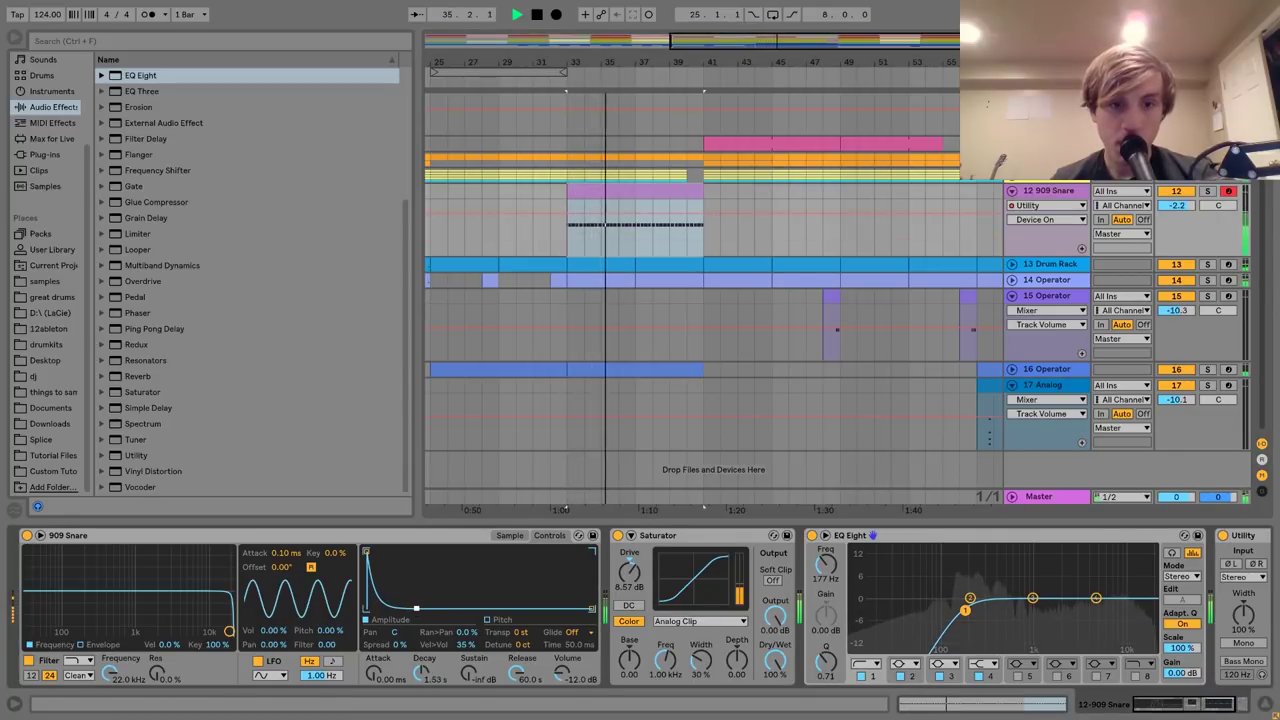
Set the snare sampler's Decay to 1.73 s, try 762 ms and undo that last change.
left_click_drag(414, 609, 417, 610)
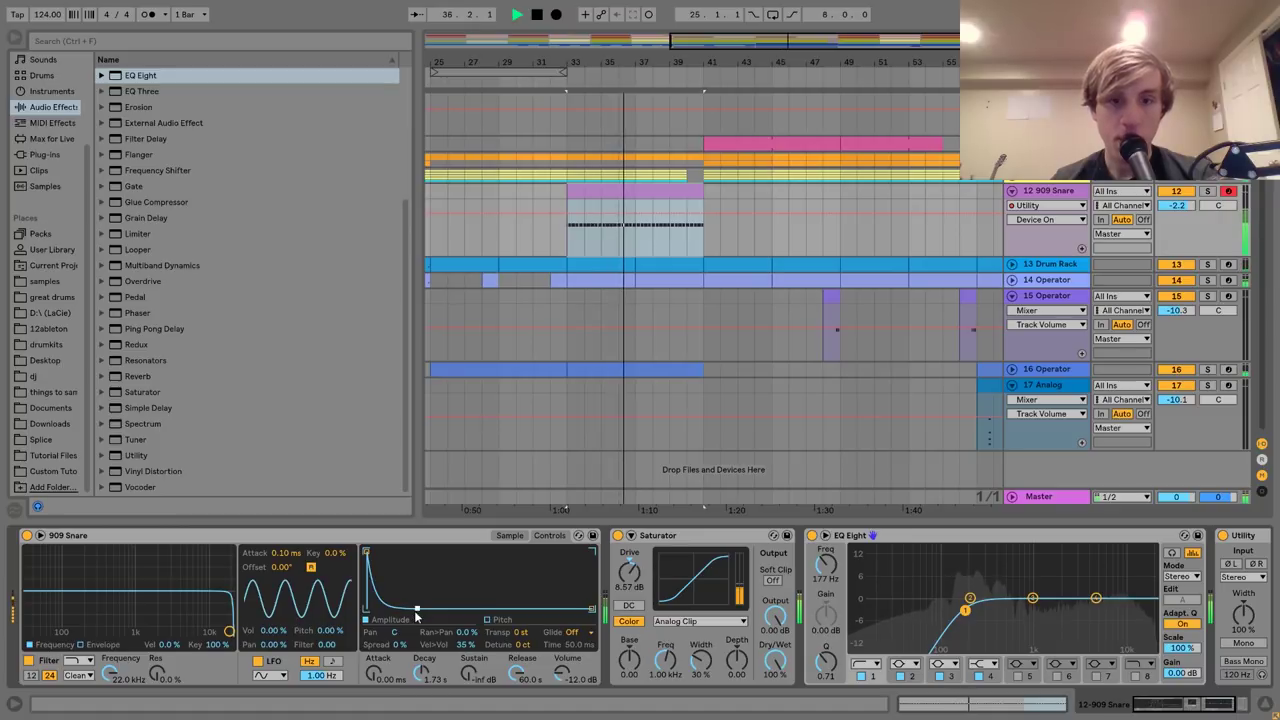
left_click_drag(421, 676, 421, 678)
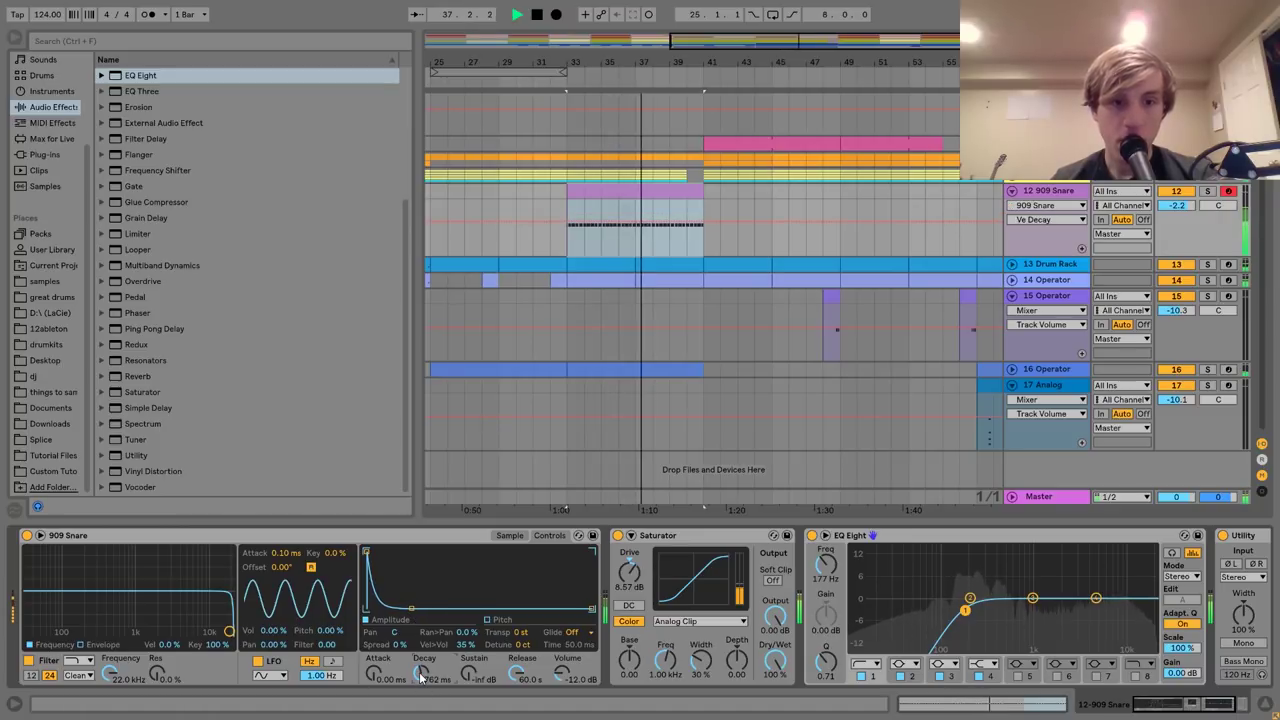
key("ctrl+z")
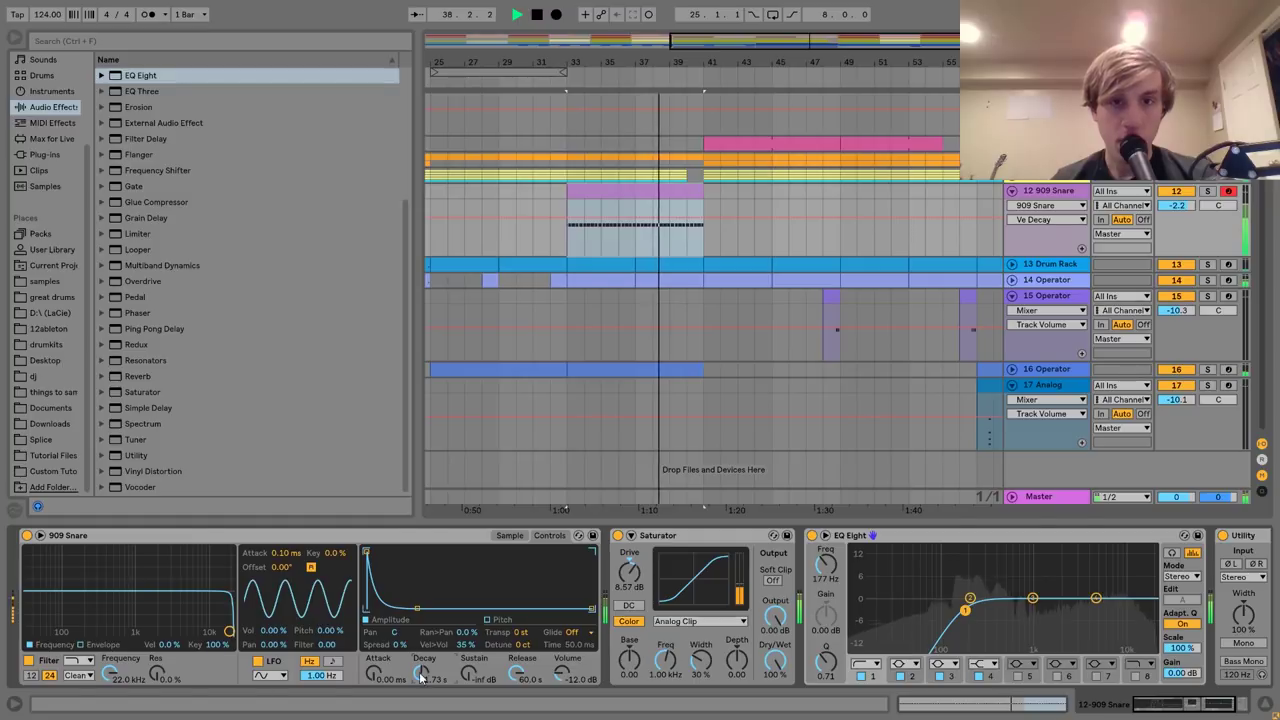
Automate the snare sampler's Decay to rise from bar 37 to 60.0 s at bar 41 and lower the track's volume to -7.8 dB.
left_click(648, 224)
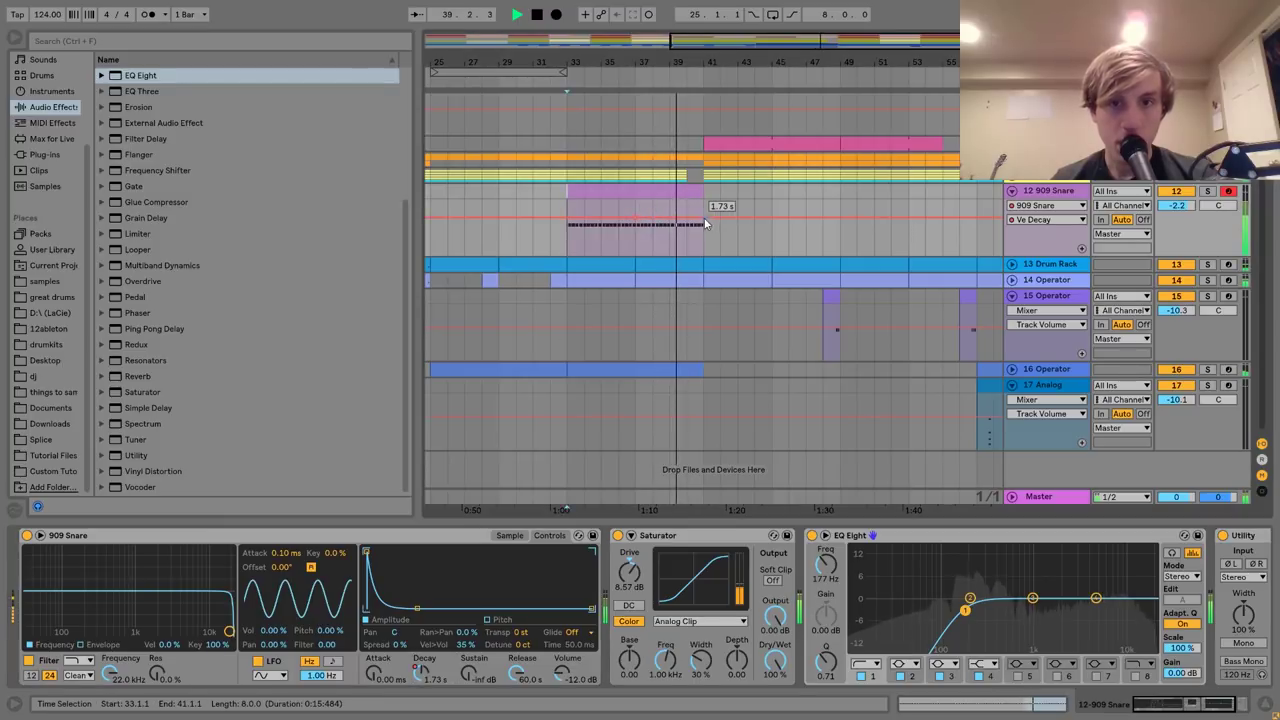
left_click_drag(704, 219, 704, 201)
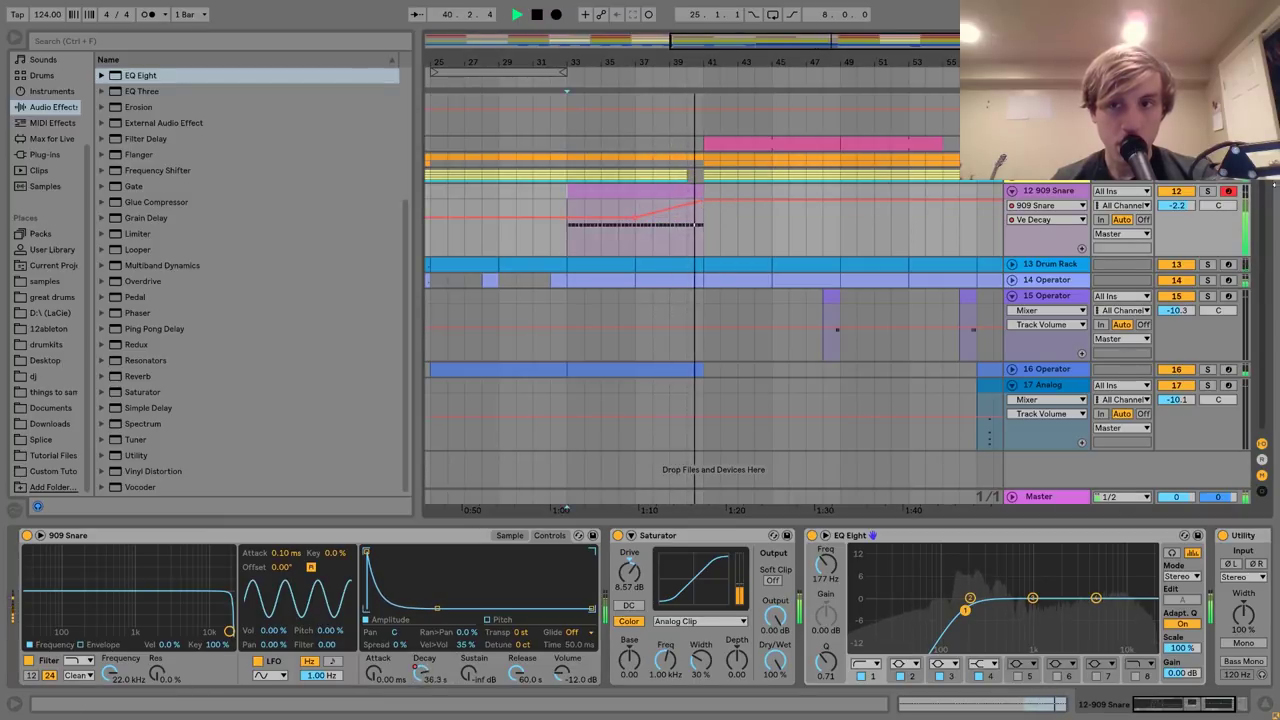
left_click_drag(1178, 206, 1178, 214)
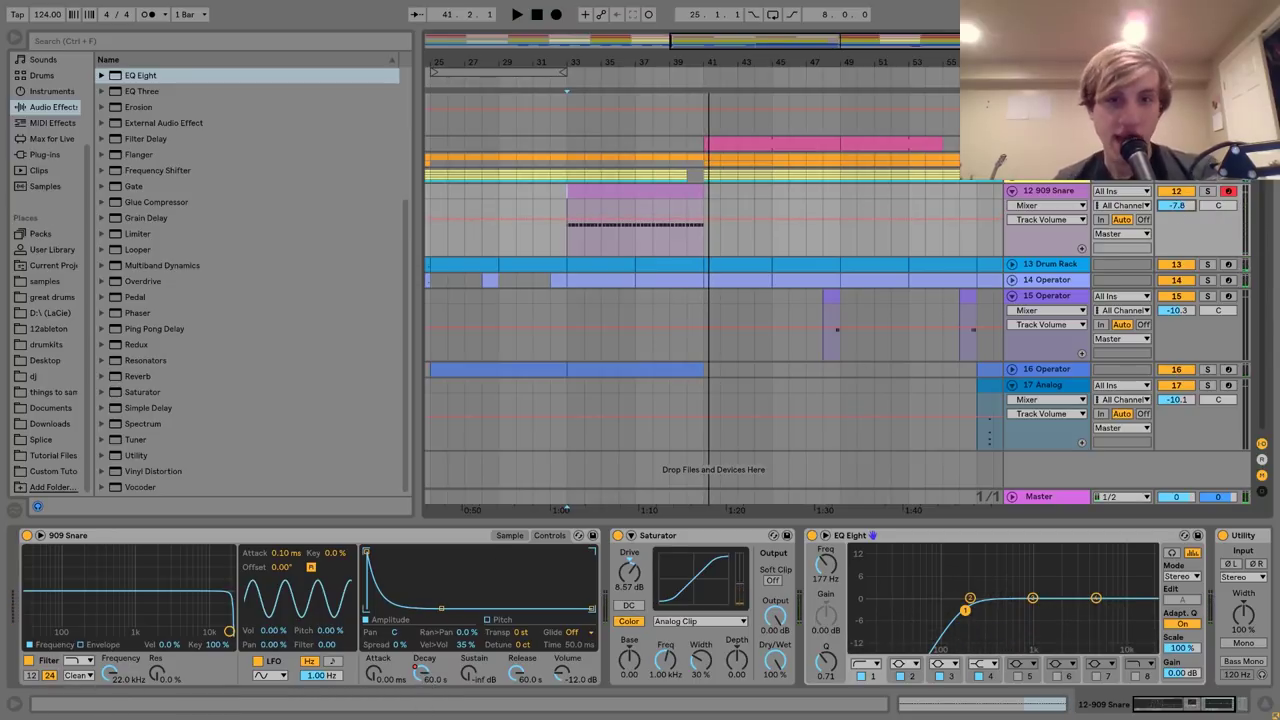
Move the start of the Decay automation ramp to 342 ms at bar 33 and play from there.
left_click(431, 674)
left_click_drag(568, 220, 568, 223)
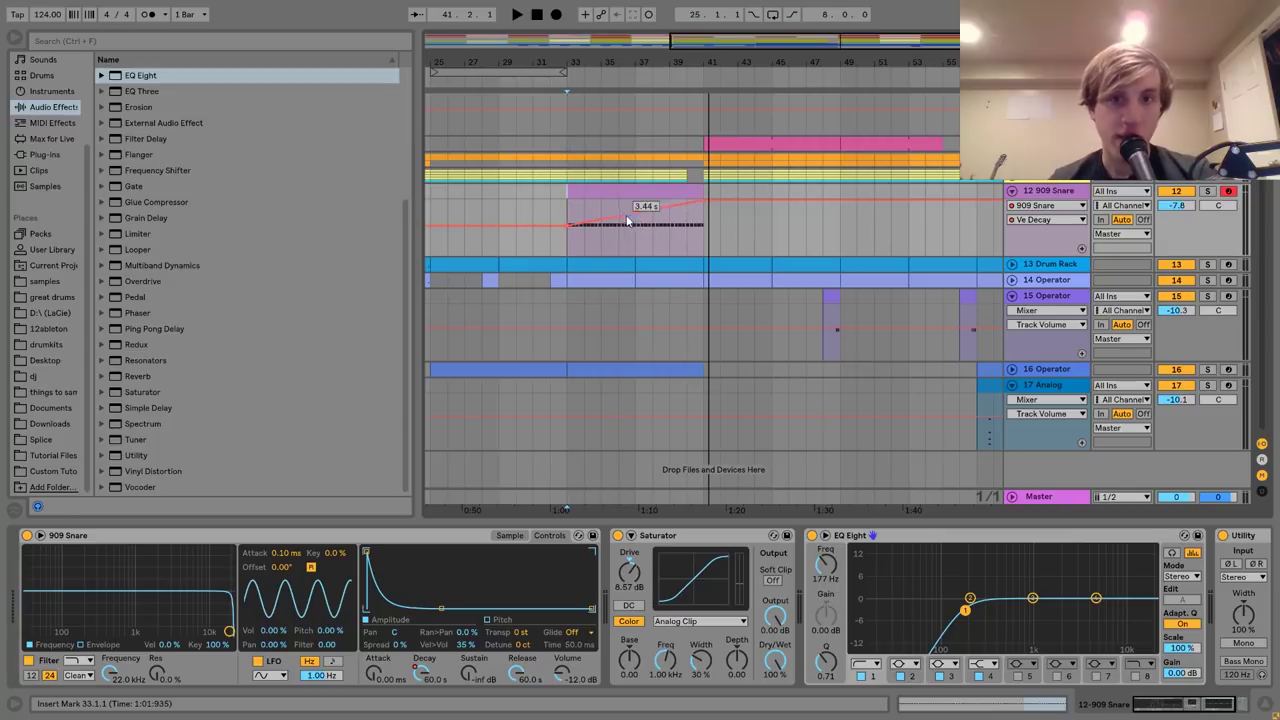
key("space")
Briefly solo the 909 Snare track during playback and set its volume to -6.8 dB.
left_click(1208, 192)
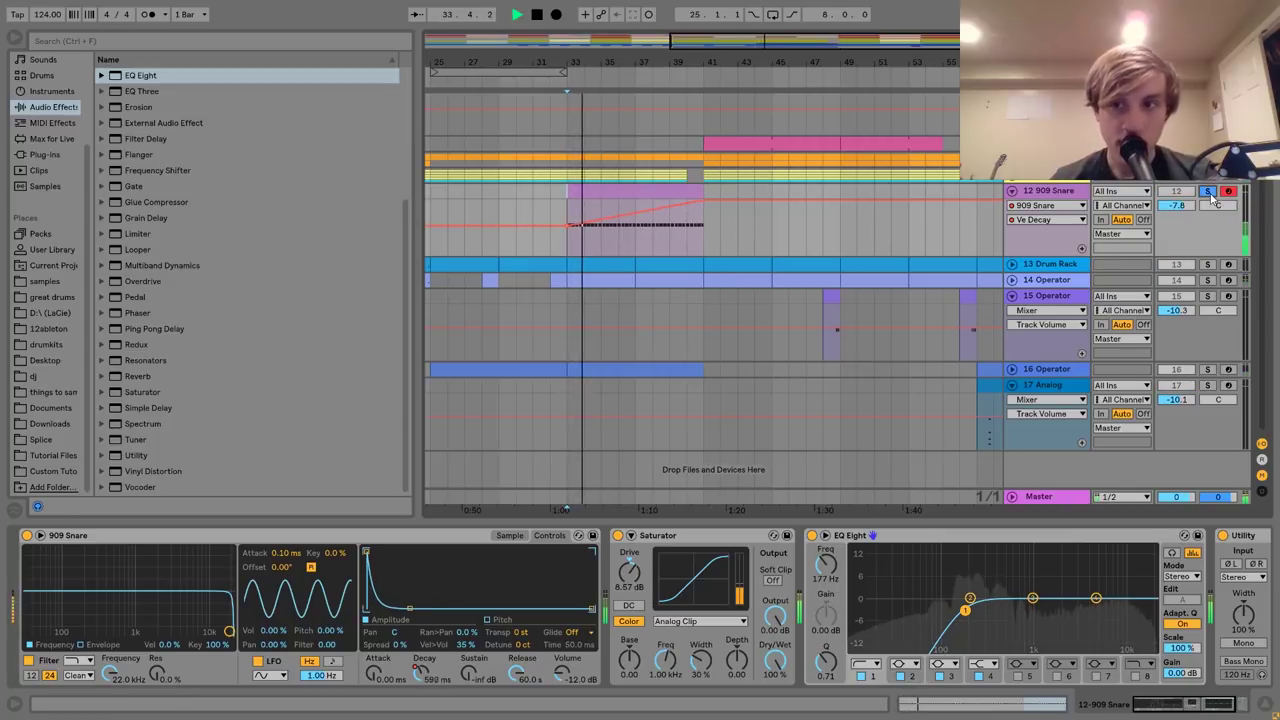
left_click(1208, 192)
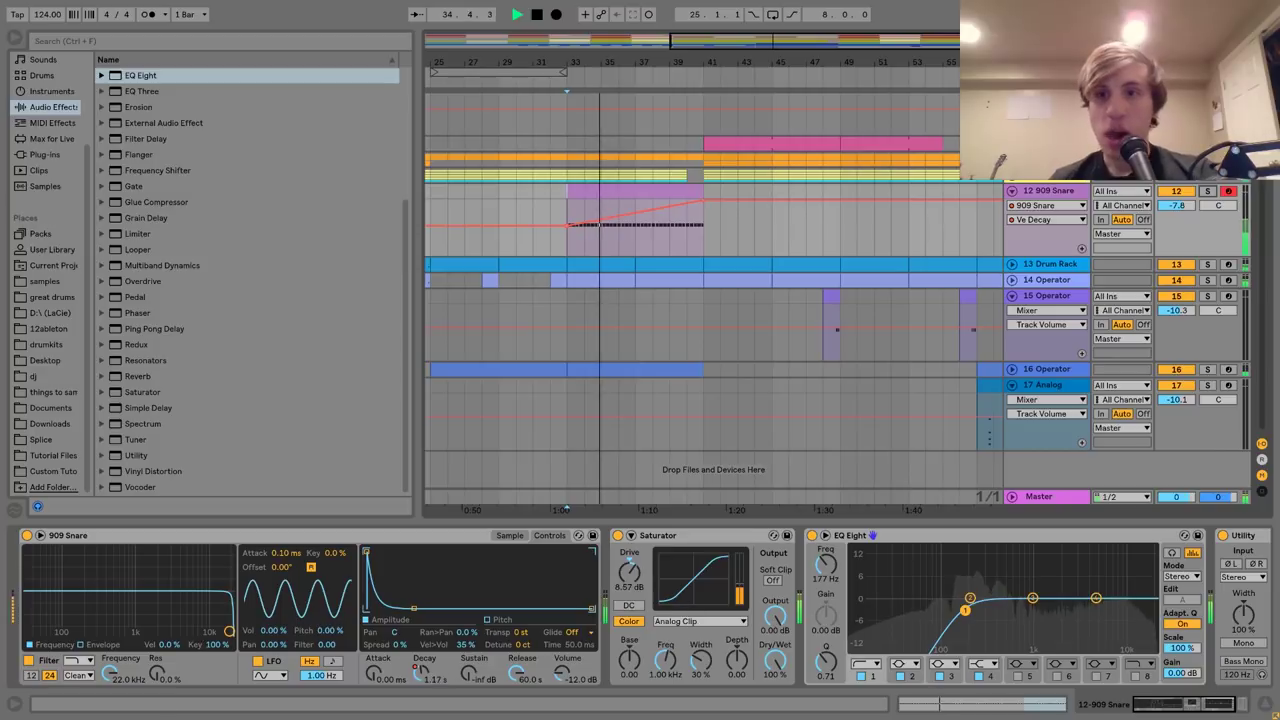
left_click(1178, 206)
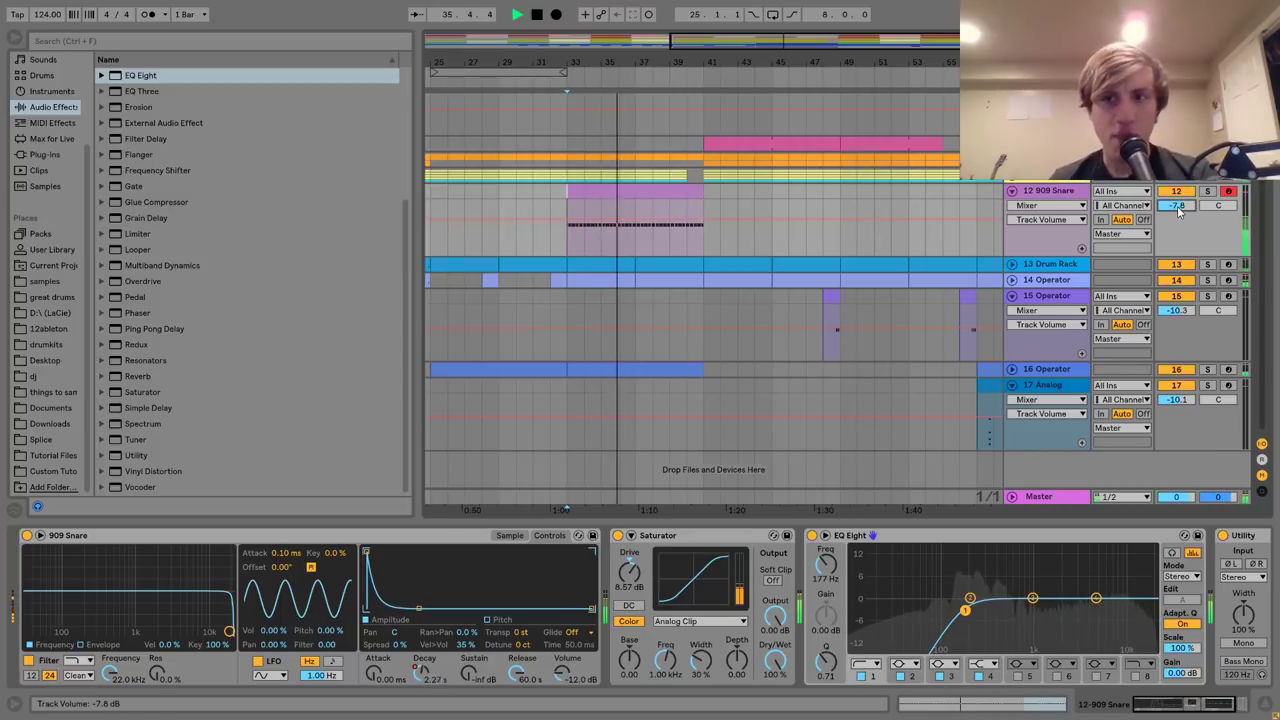
left_click_drag(1178, 208, 1178, 203)
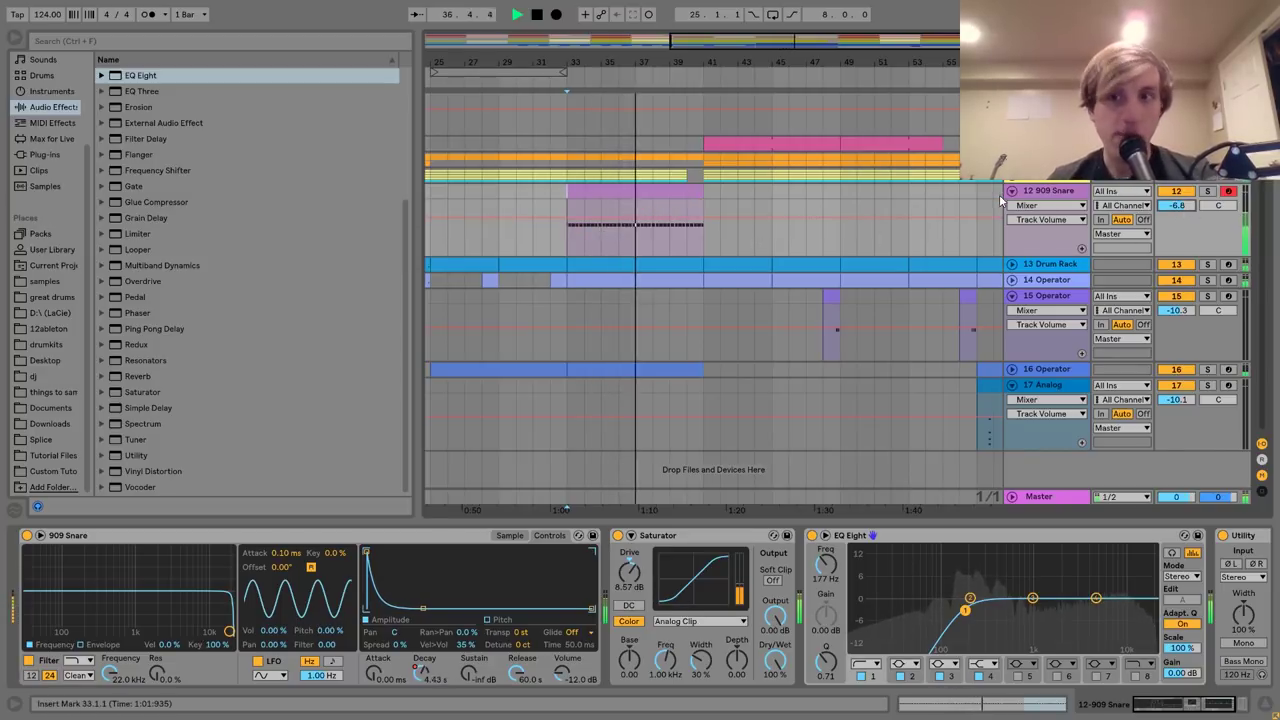
Insert a new MIDI track below the 909 Snare track and browse the available instruments.
left_click(1045, 197)
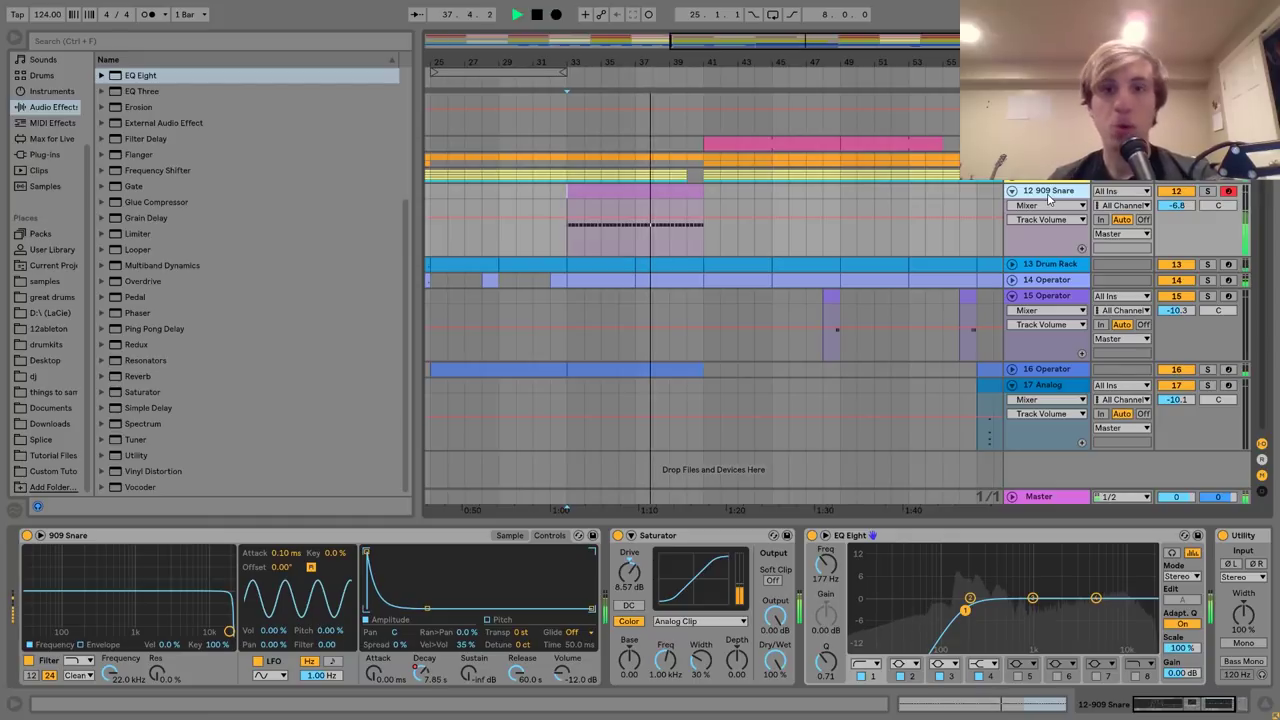
key("ctrl+shift+t")
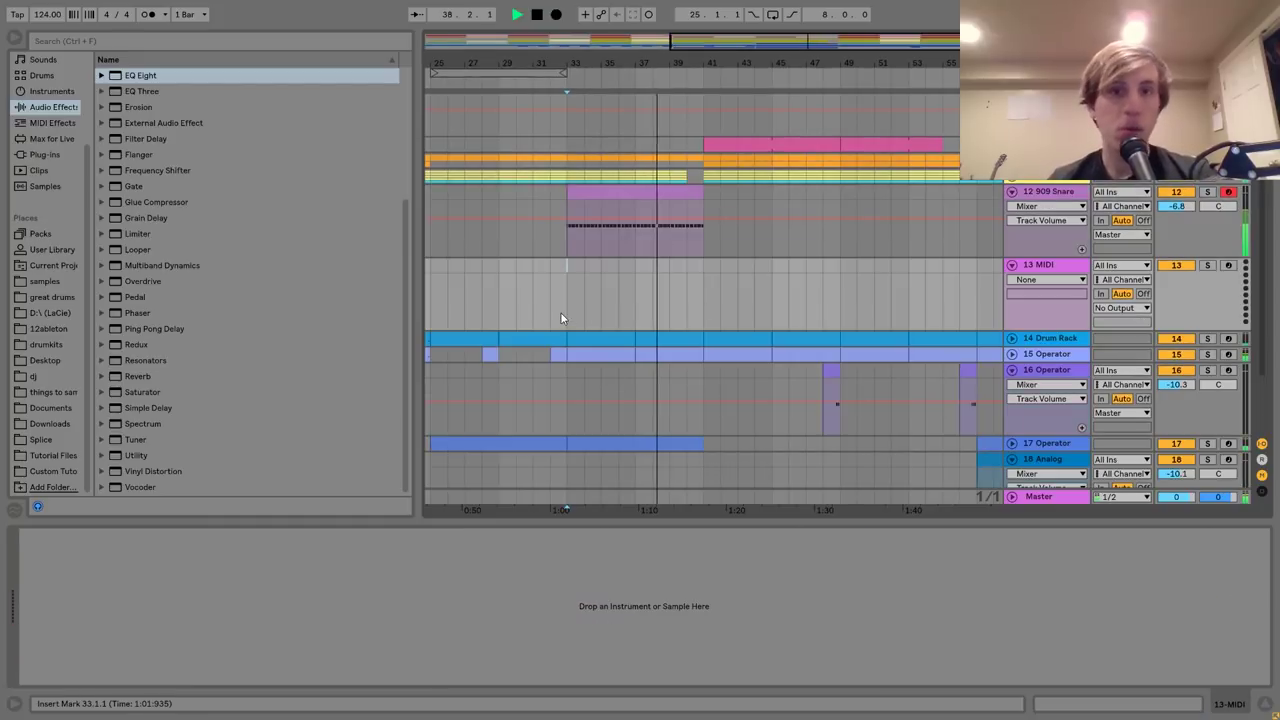
left_click(40, 91)
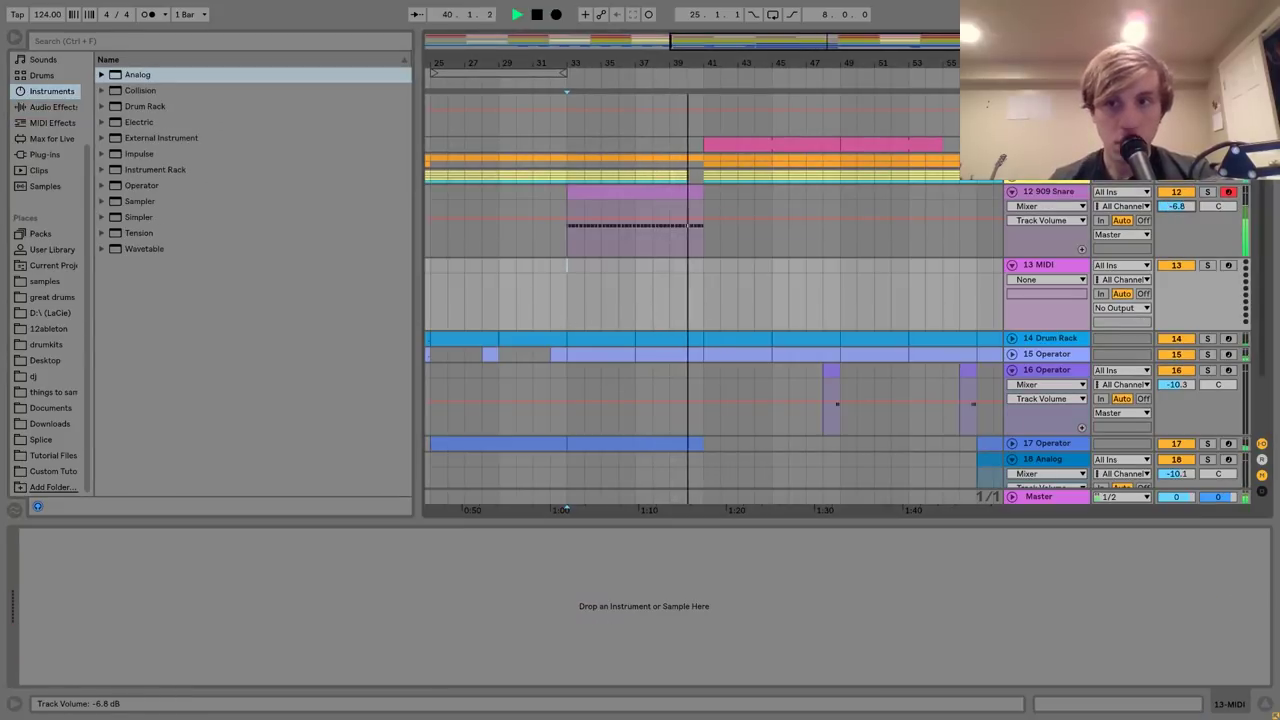
Lower the 909 Snare track's volume to -12.2 dB and replay the roll from bar 38.
left_click_drag(1176, 206, 1176, 230)
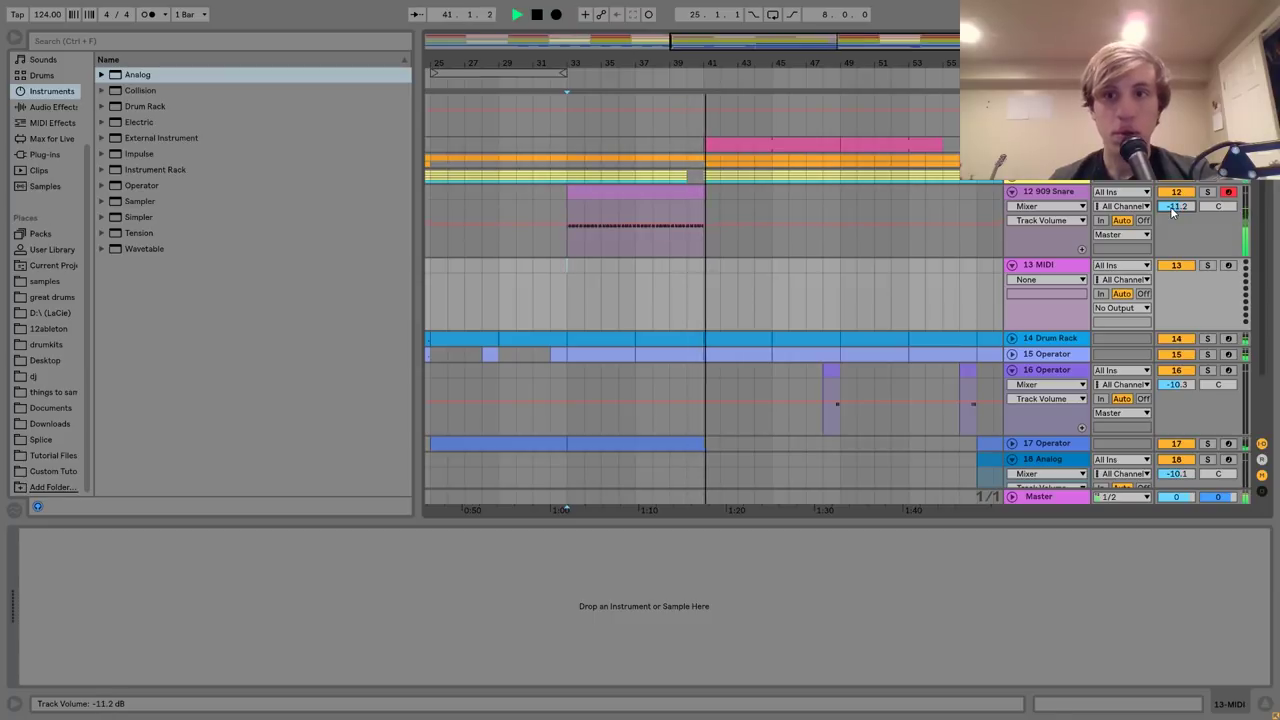
key("space")
left_click(659, 247)
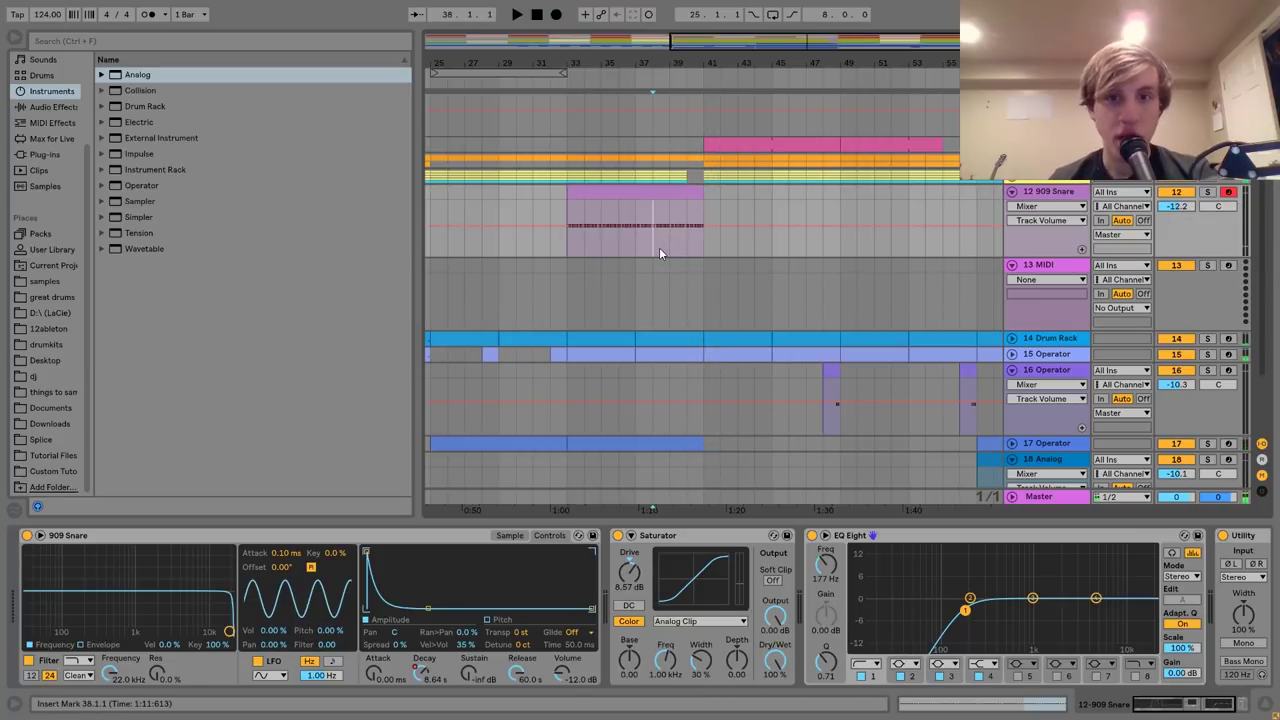
key("space")
Load Operator onto the new MIDI track, reselect the 909 Snare track and stop playback.
left_click(1020, 265)
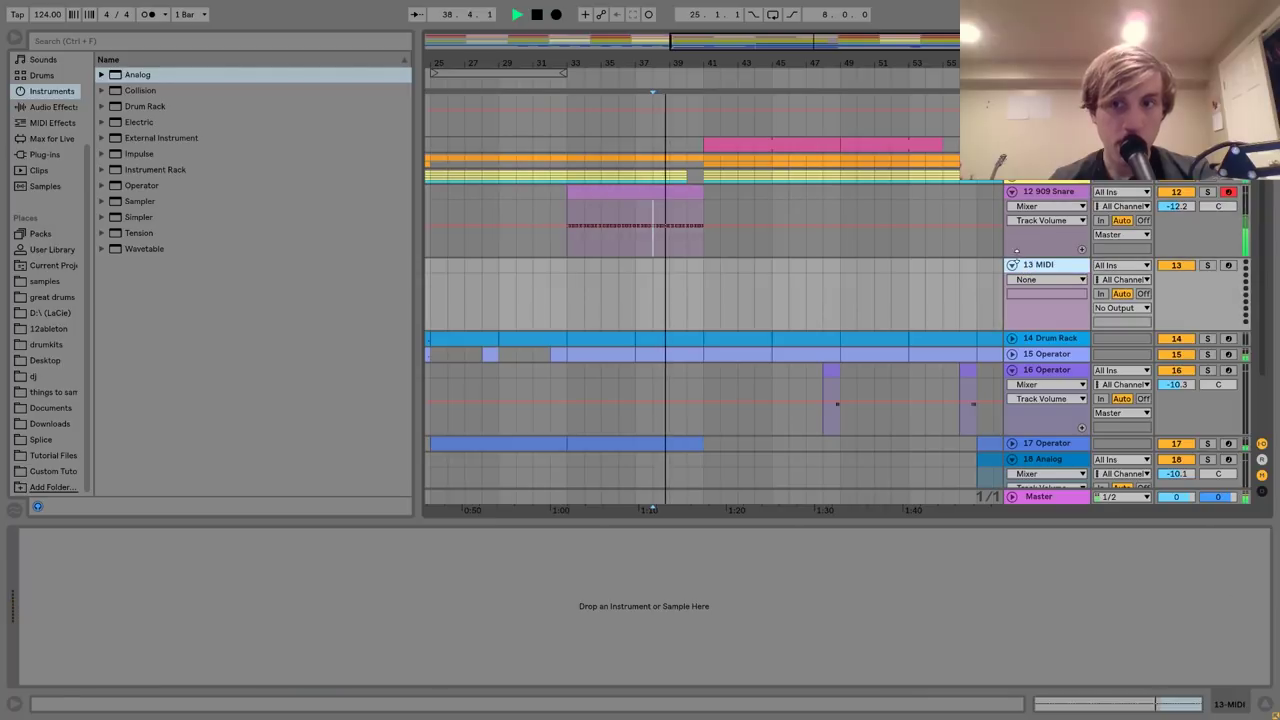
left_click(141, 186)
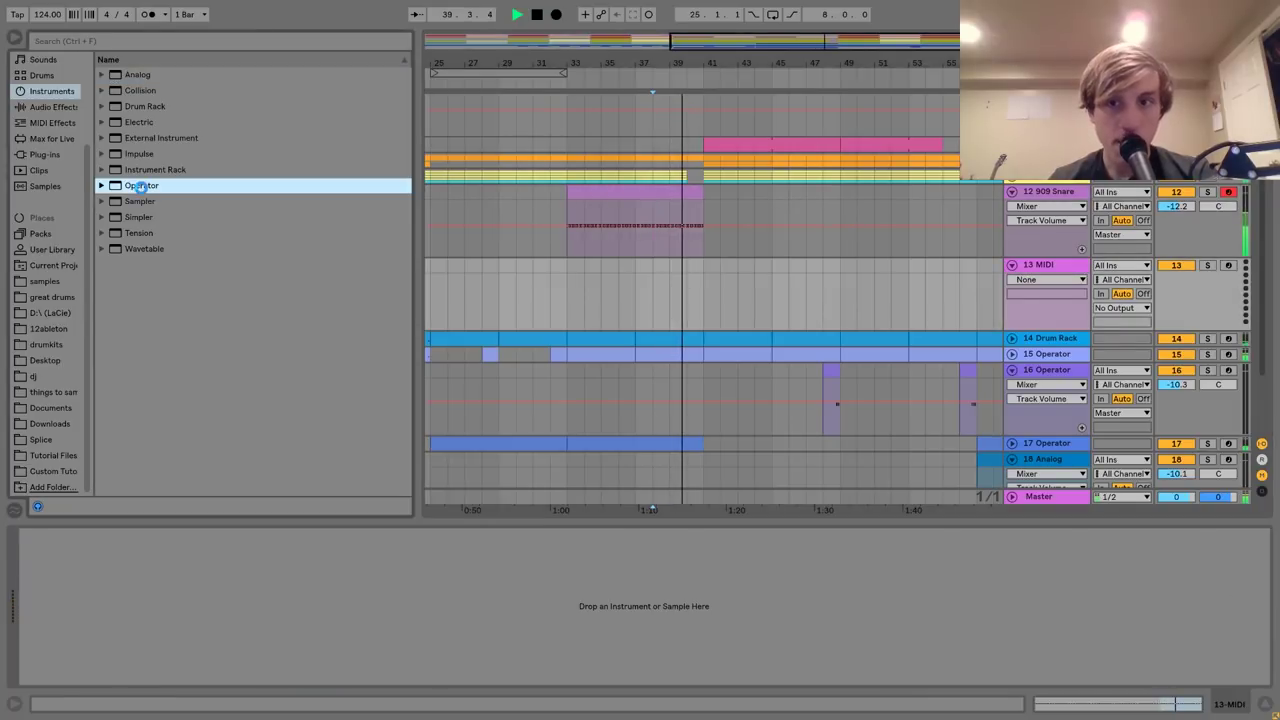
left_click(1046, 192)
key("space")
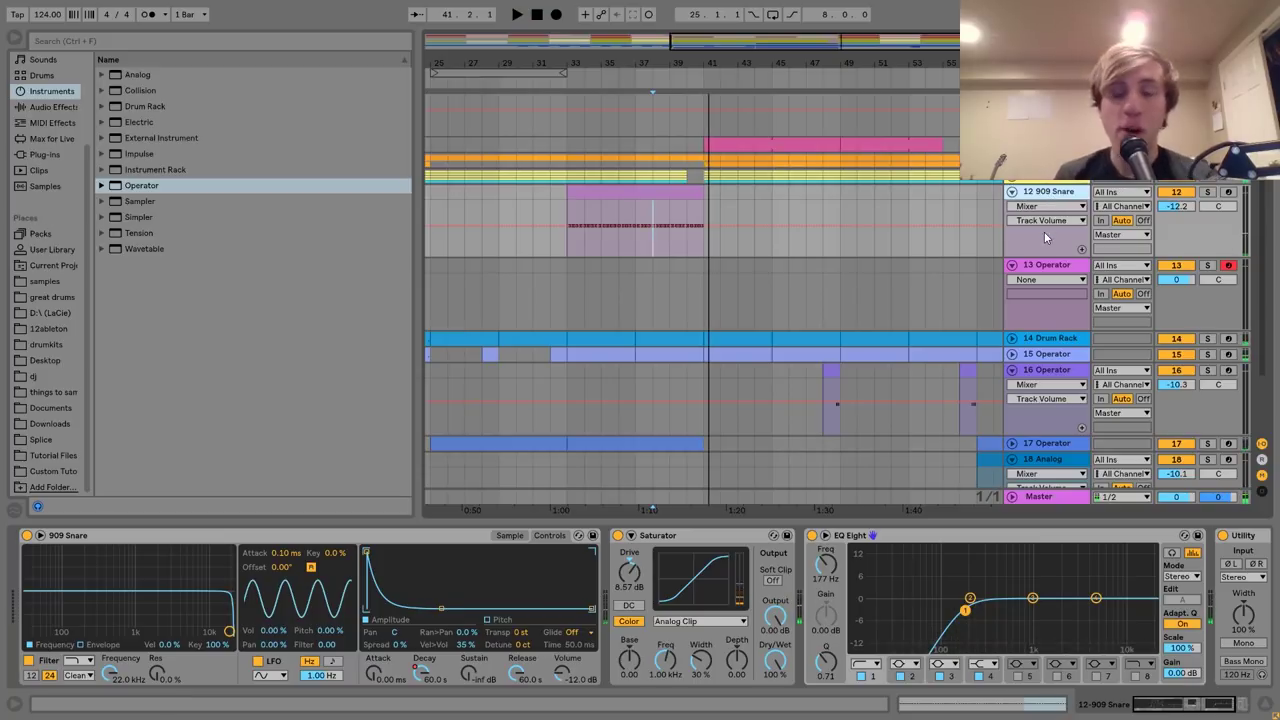
Create an empty 16-bar MIDI clip on the new Operator track from bar 33 to bar 49.
left_click(568, 265)
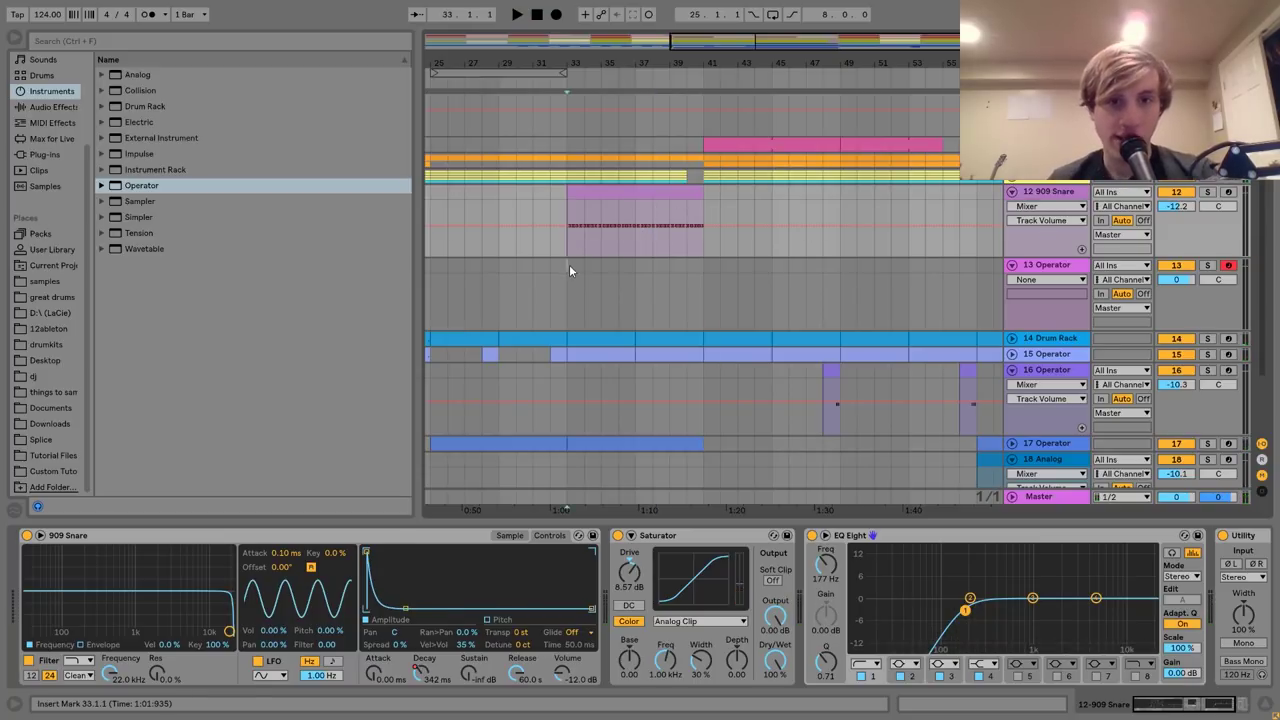
left_click_drag(569, 264, 840, 267)
key("ctrl+shift+m")
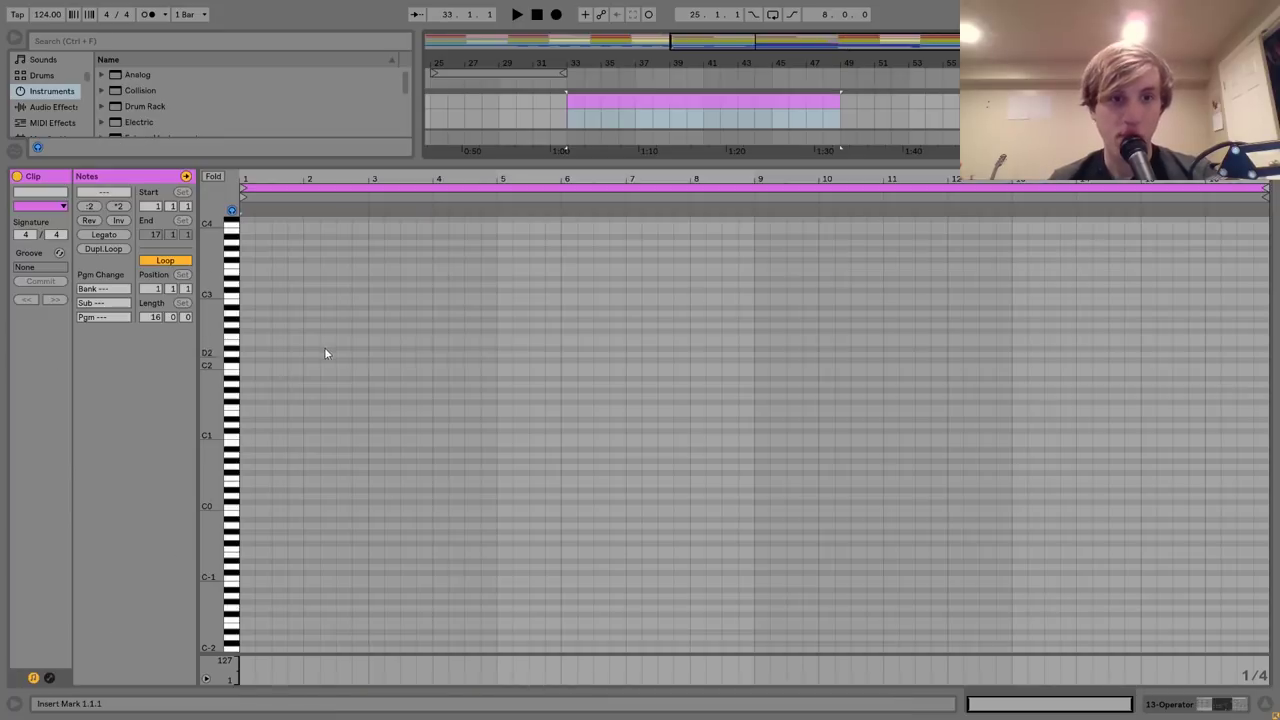
Draw a C3 note at the start of the new clip and stretch it across all 16 bars with Legato.
double_click(247, 297)
left_click(104, 234)
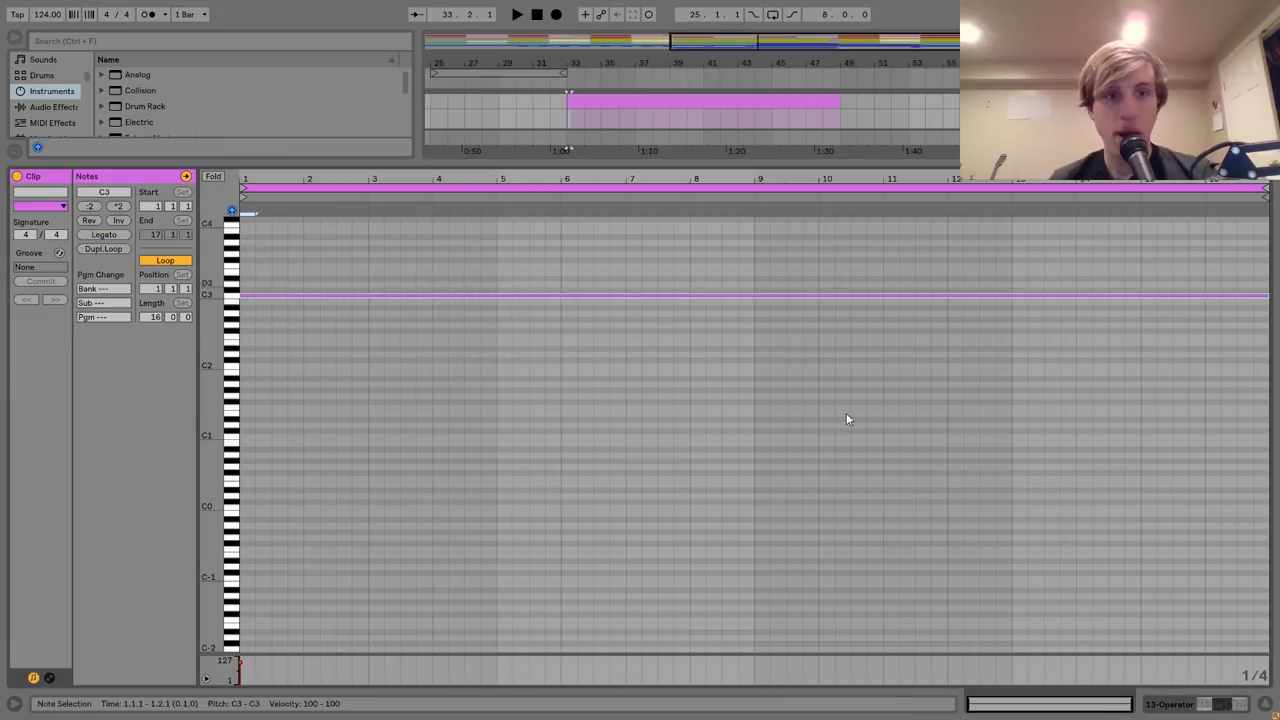
left_click(1215, 706)
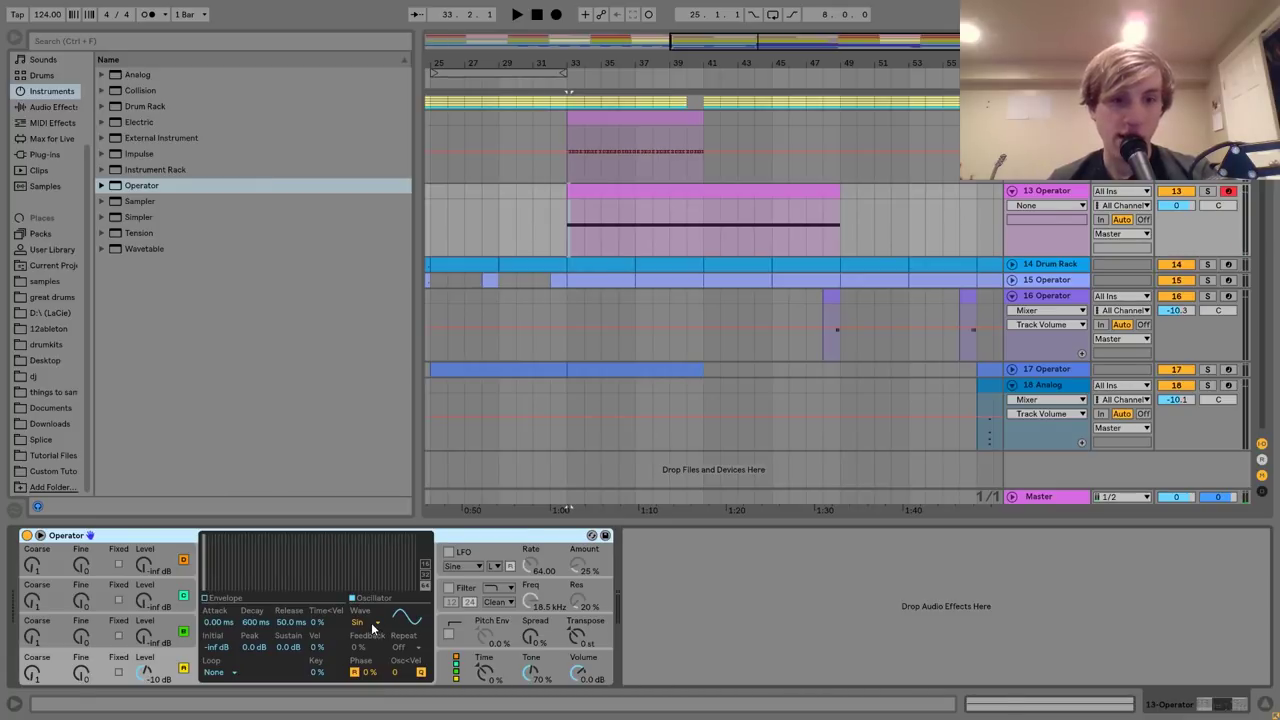
Change Operator's oscillator waveform, enable its filter and lower the filter frequency to 67.8 Hz.
left_click(373, 624)
left_click(381, 598)
left_click(448, 588)
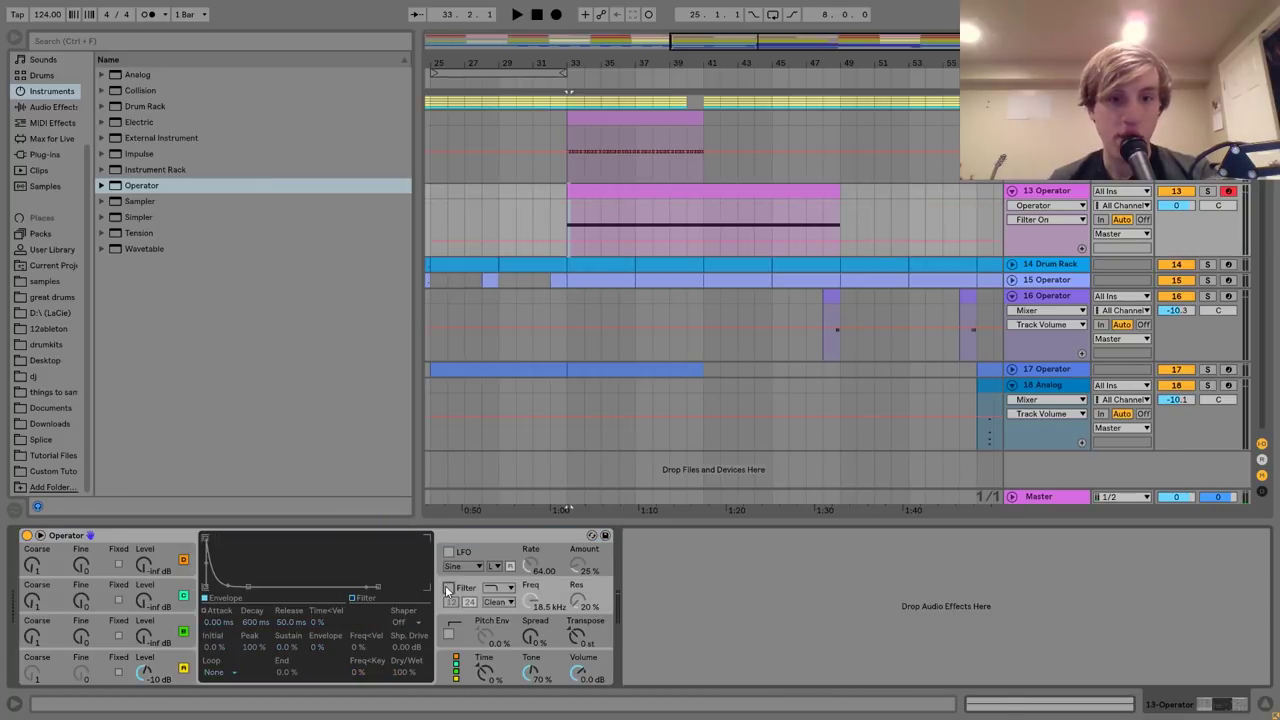
left_click(495, 589)
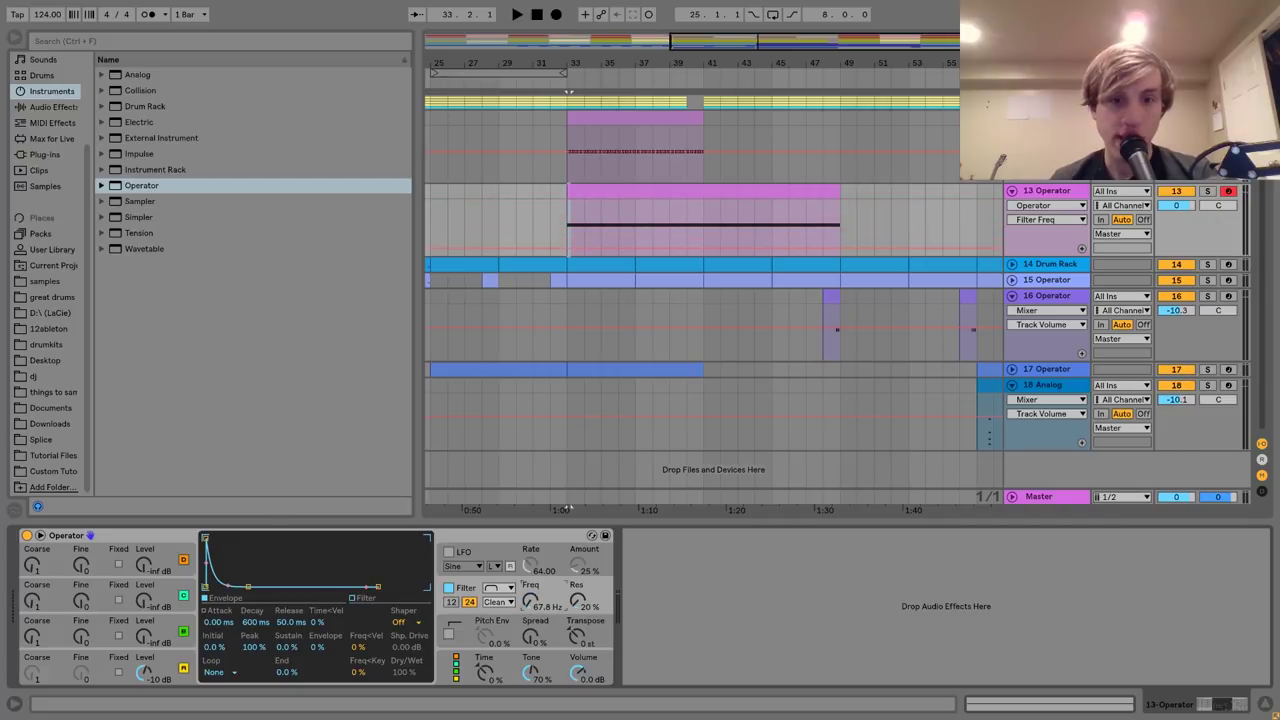
Automate Operator's filter frequency to rise from 59.3 Hz at bar 33 to about 10 kHz at bar 41.
left_click_drag(566, 251, 686, 255)
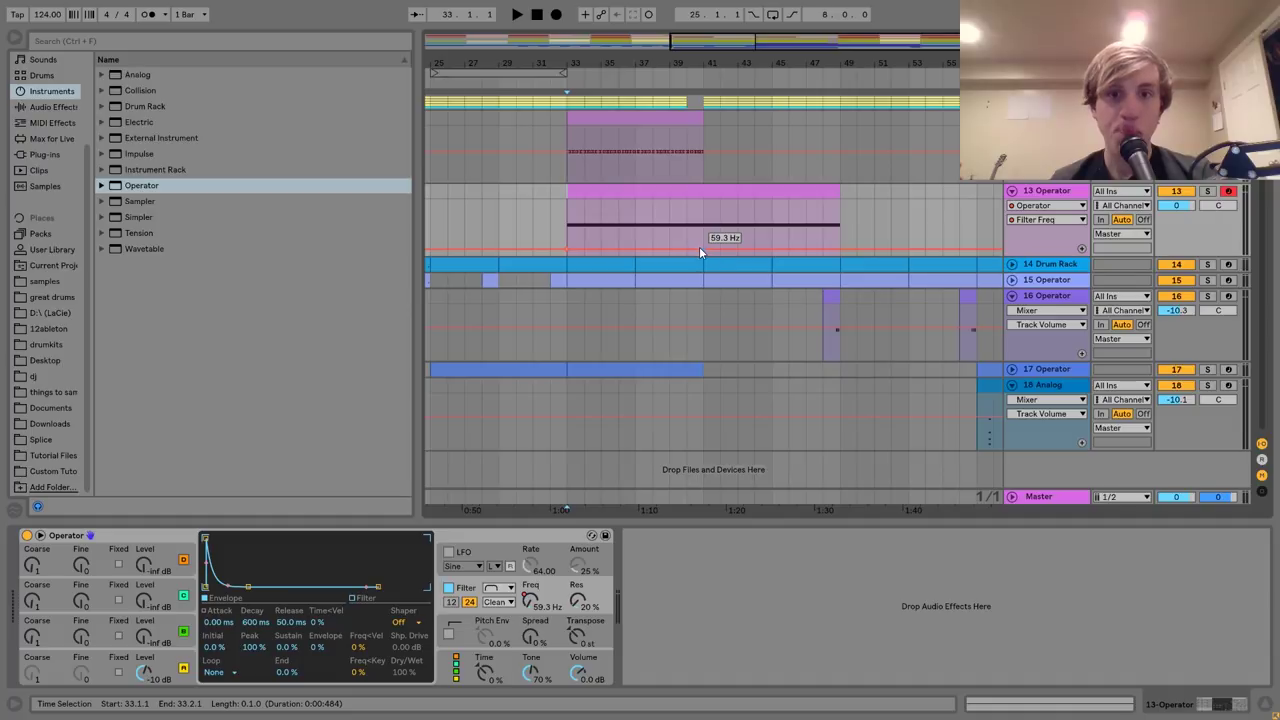
left_click_drag(700, 249, 702, 207)
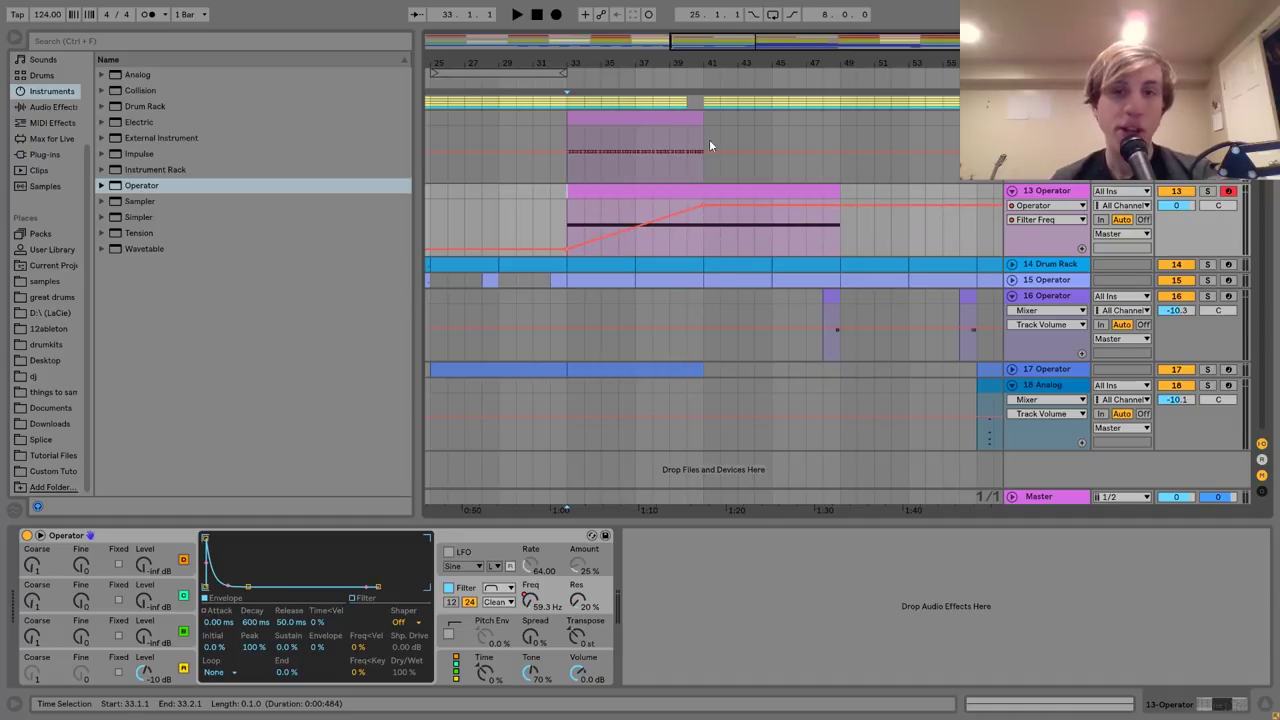
left_click_drag(710, 58, 710, 105)
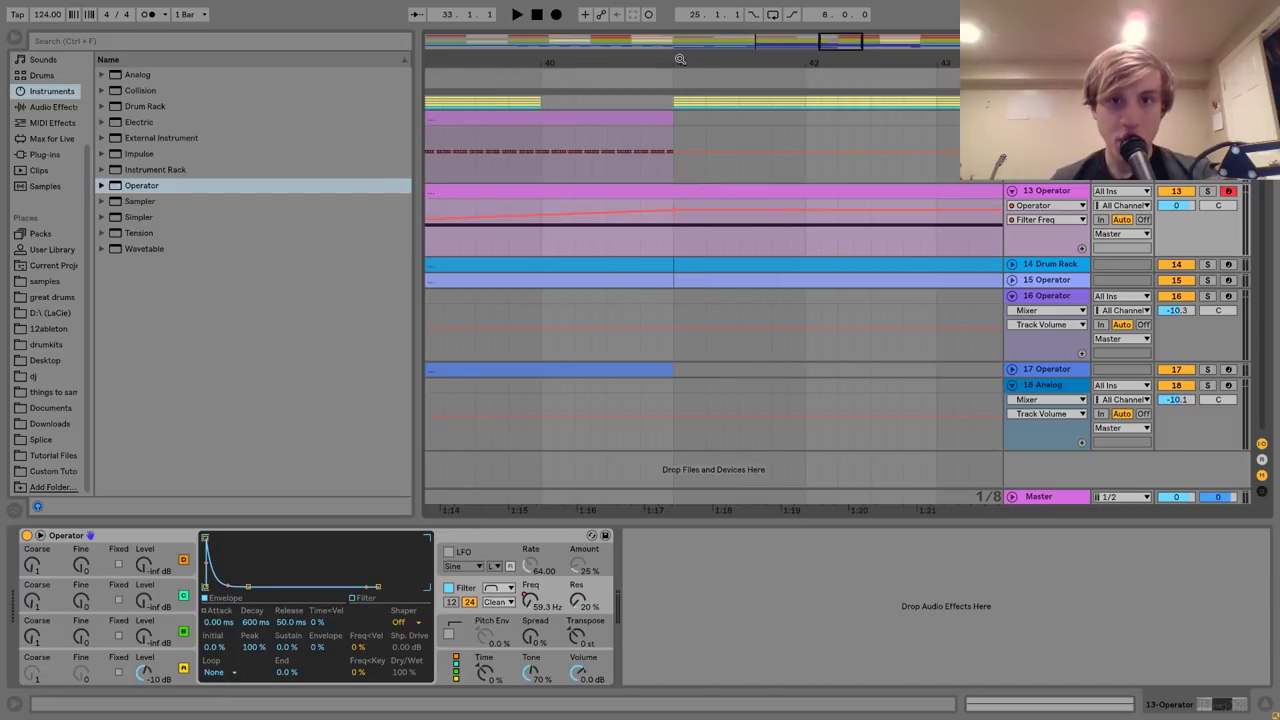
left_click_drag(680, 59, 677, 63)
left_click_drag(675, 206, 675, 200)
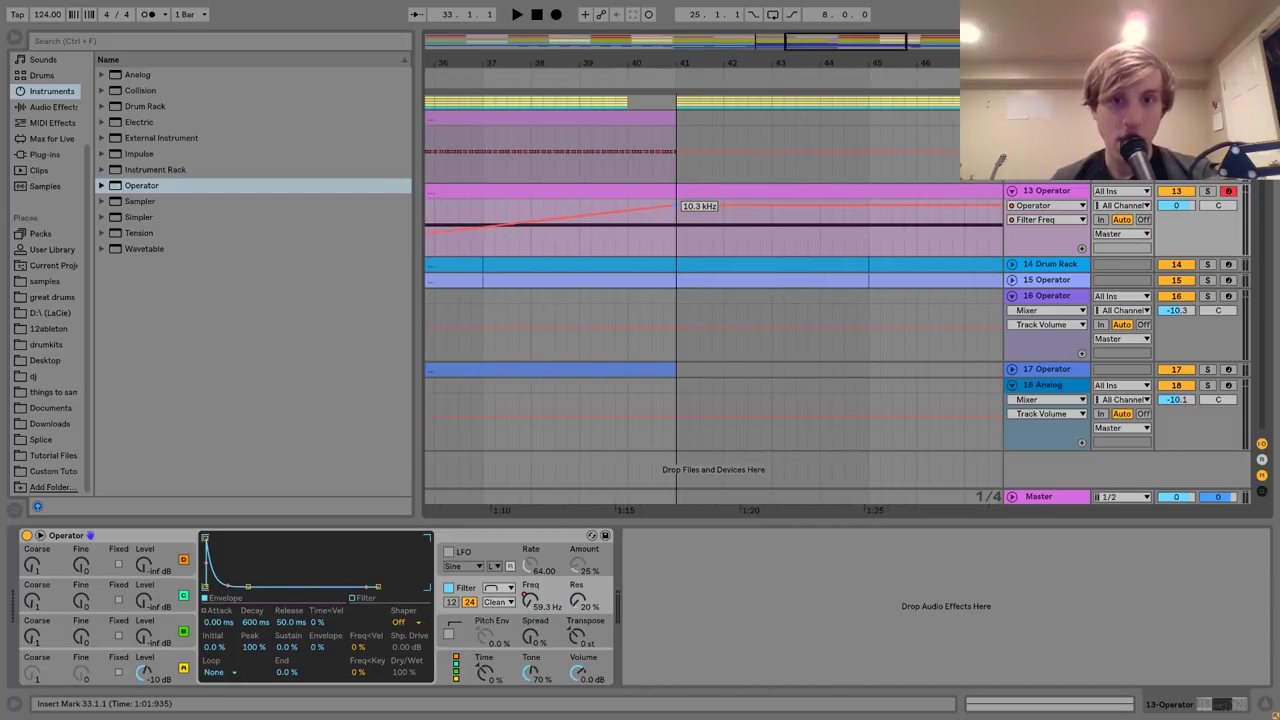
Bring the filter frequency automation back down to its low starting level at bar 49, forming a rise and fall.
scroll(680, 223, "right", 5)
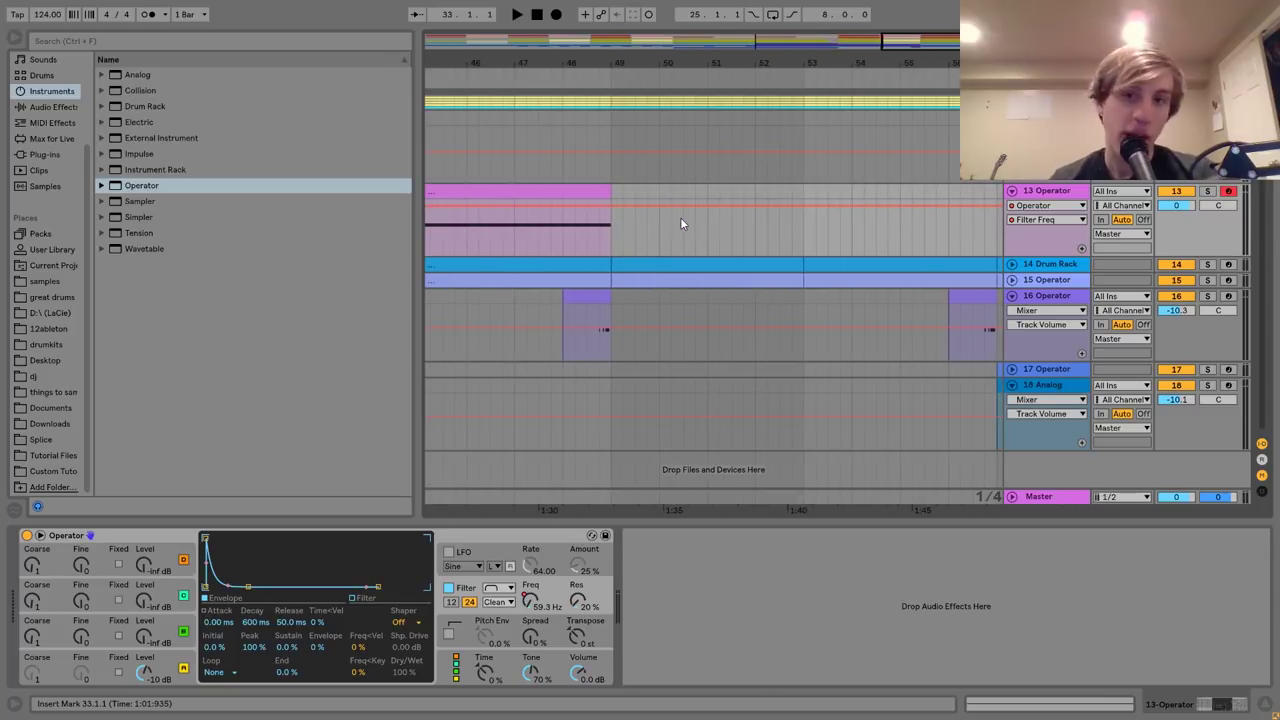
left_click_drag(607, 205, 608, 250)
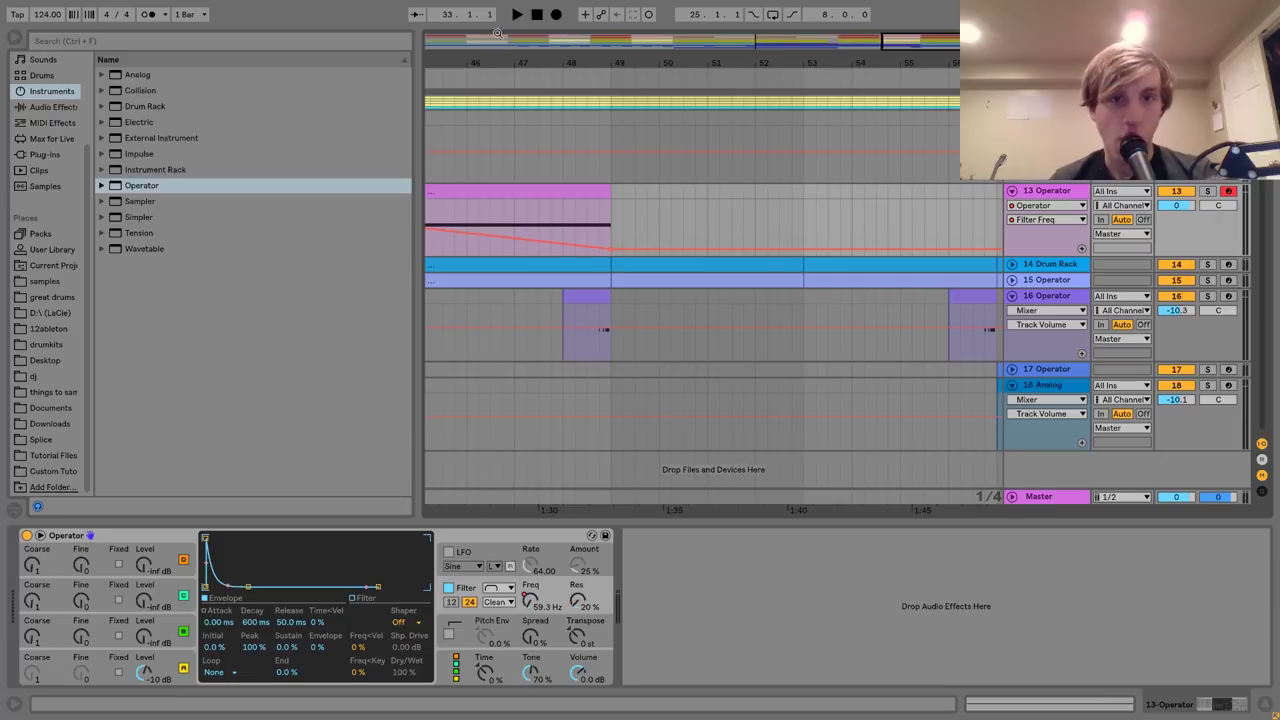
left_click_drag(502, 58, 712, 14)
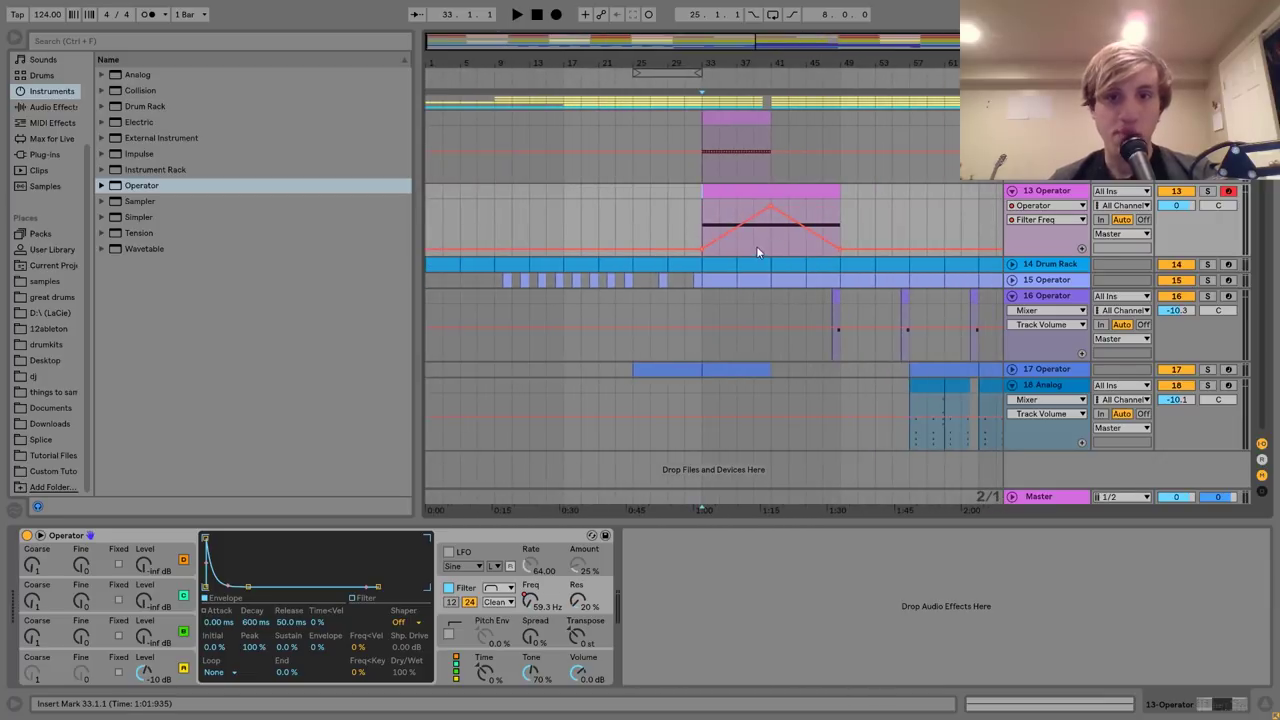
Play from bar 41 and lower the new Operator track's volume to -12.0 dB.
left_click(770, 247)
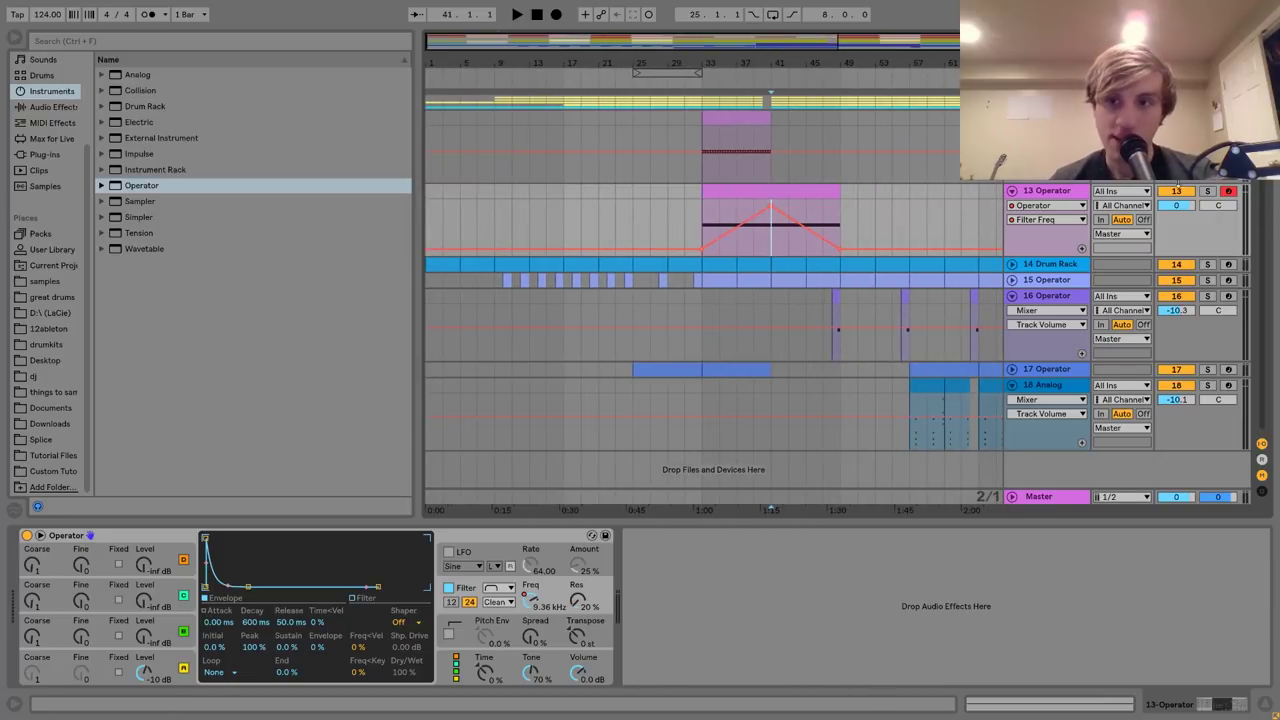
key("space")
left_click_drag(1174, 209, 1170, 213)
key("space")
Copy the kick-sidechained Compressor from track 17 Operator onto track 13 Operator.
left_click(1040, 370)
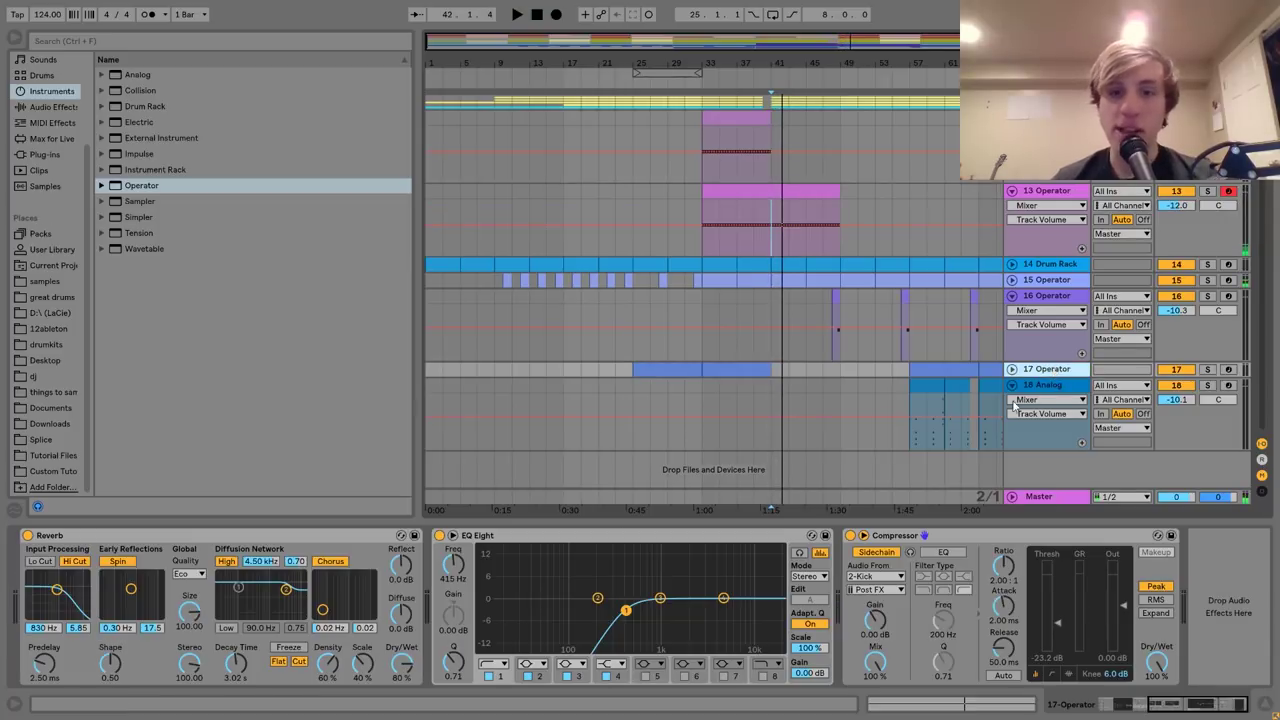
left_click(984, 538)
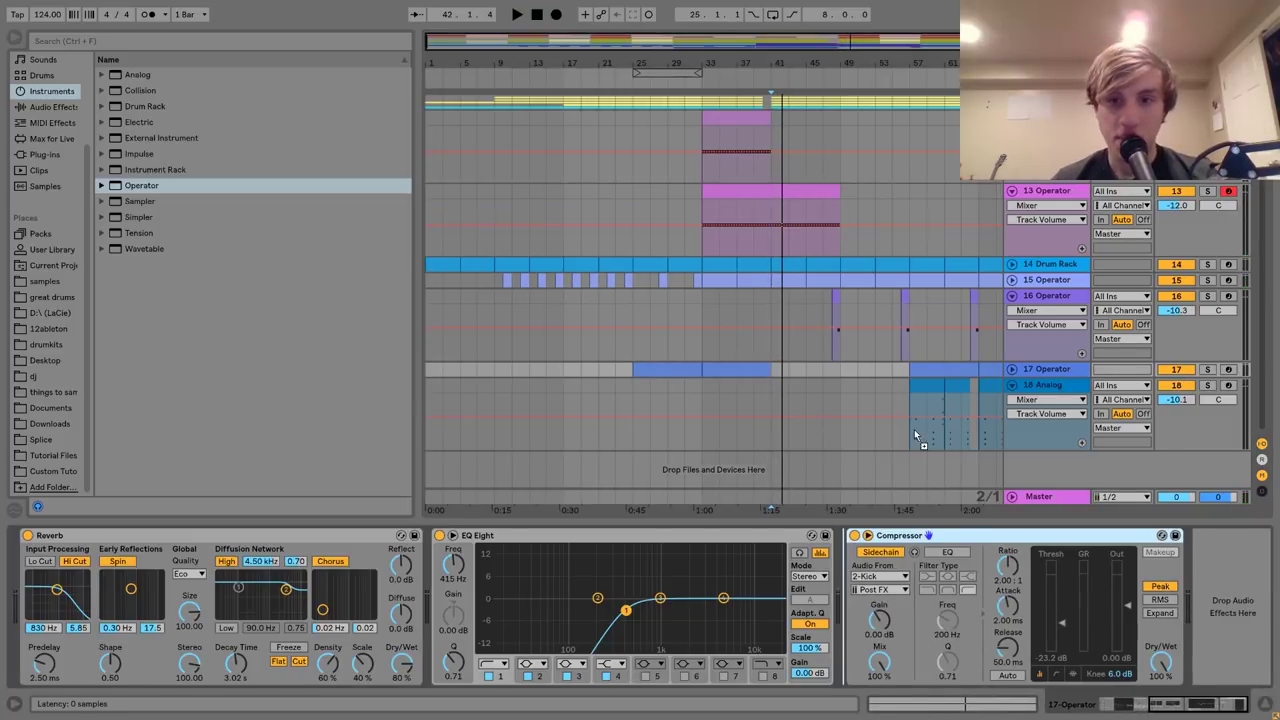
left_click(786, 194)
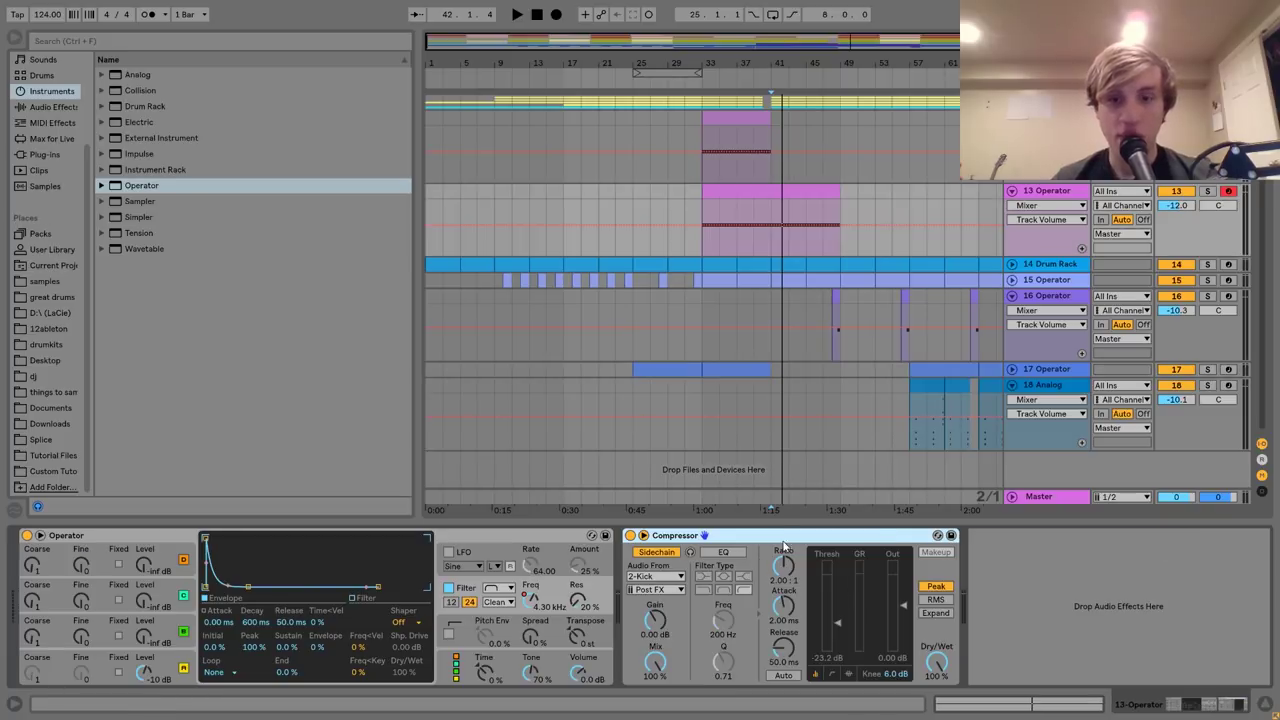
Set the copied Compressor's threshold to -18.7 dB and solo track 13 to hear the ducking.
left_click_drag(836, 622, 834, 620)
key("space")
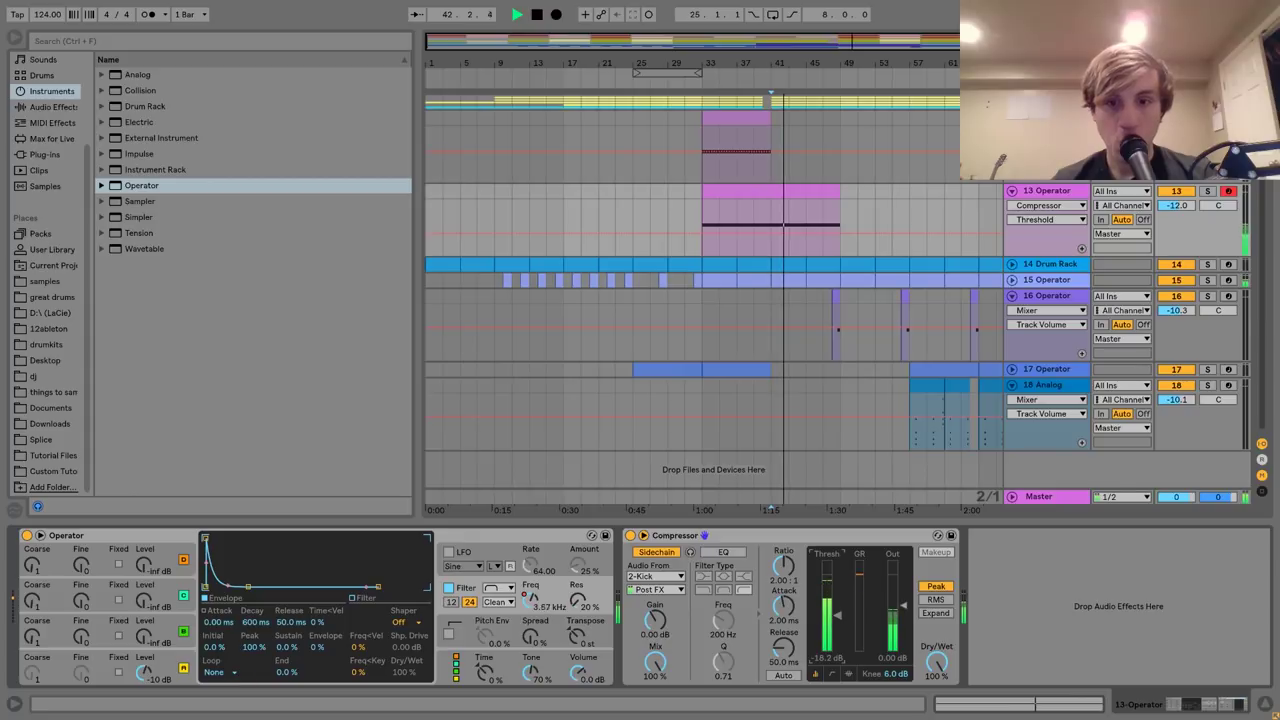
left_click(1207, 191)
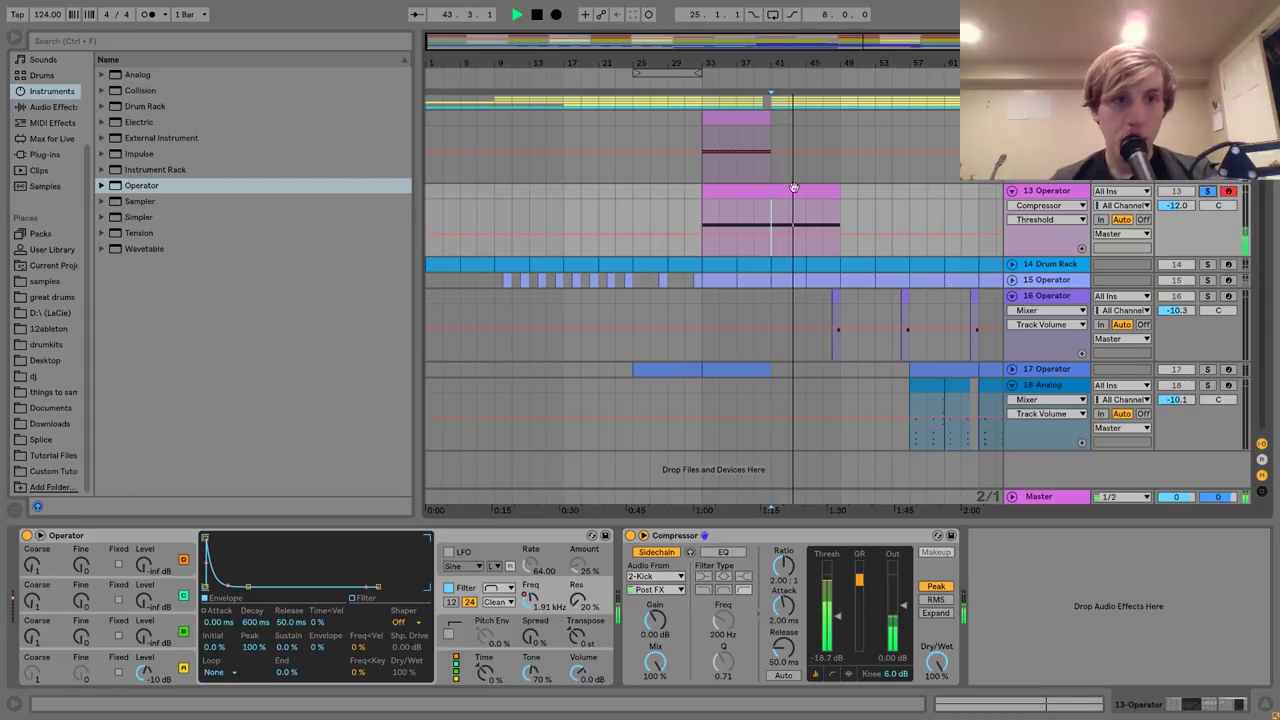
key("space")
Add an EQ Eight after the Compressor on track 13 and make its first band a low cut.
left_click(51, 107)
left_click_drag(135, 75, 996, 558)
key("space")
left_click(920, 663)
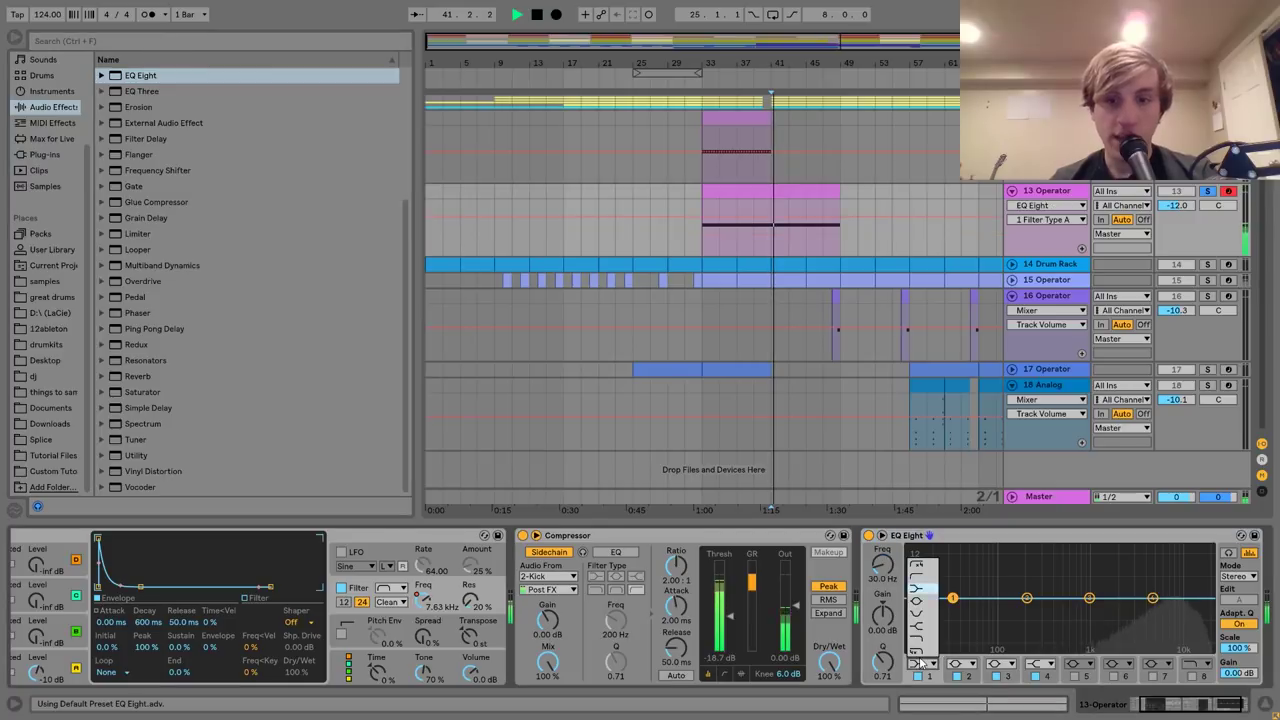
left_click(918, 588)
Raise the EQ Eight low-cut frequency to 415 Hz while playing the soloed part from bar 45.
left_click(808, 240)
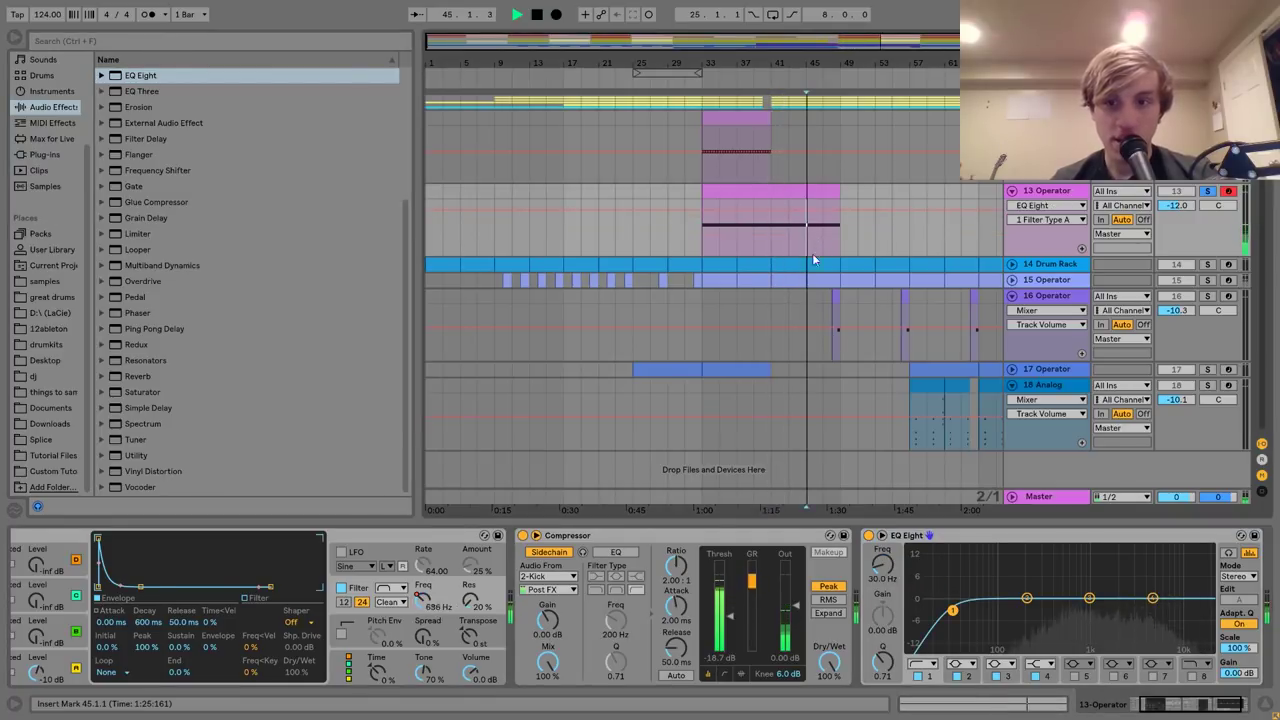
left_click_drag(952, 610, 1047, 610)
left_click_drag(877, 573, 877, 567)
key("space")
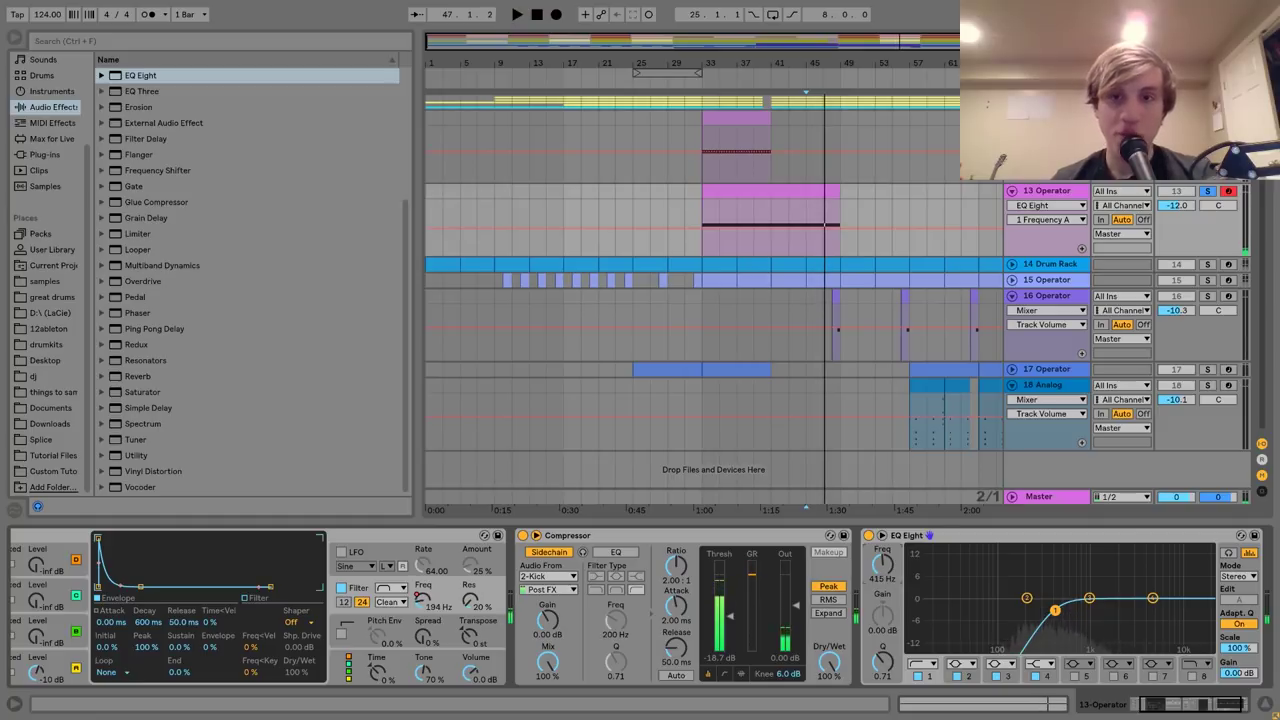
Play track 13 in the full mix from bar 37 and set its volume to -11.9 dB.
left_click(737, 214)
key("space")
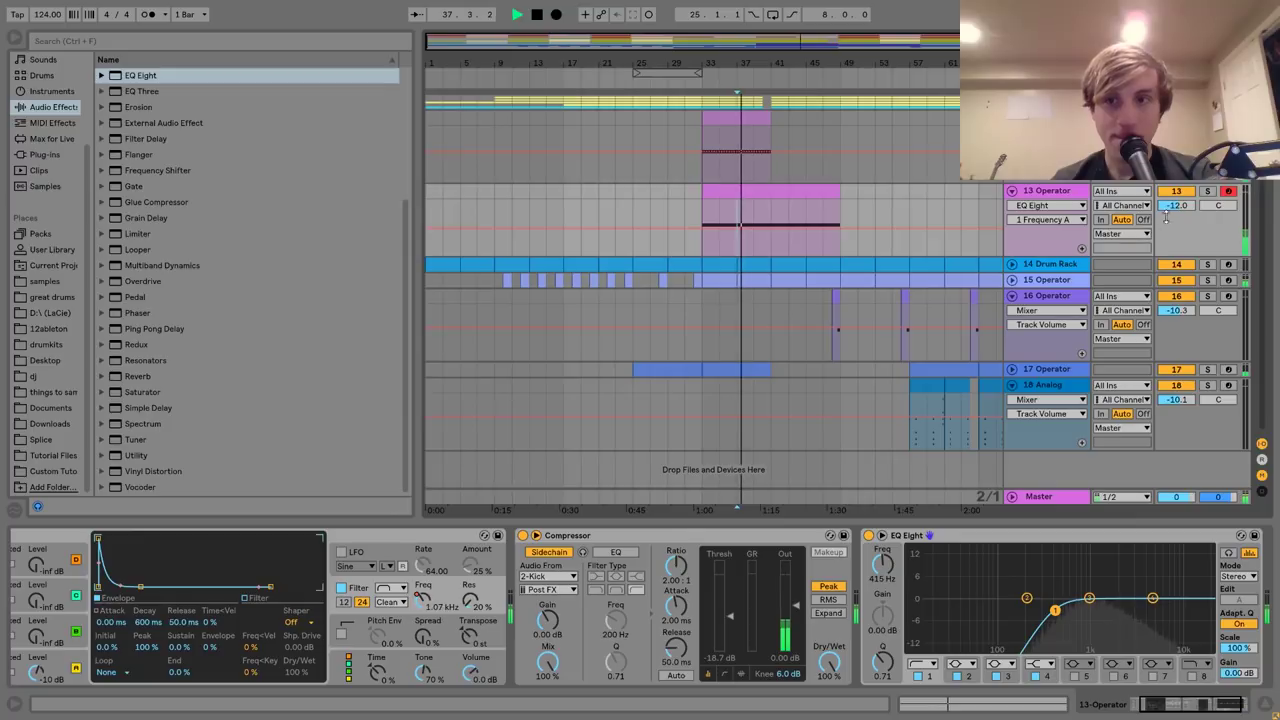
left_click_drag(1177, 205, 1178, 215)
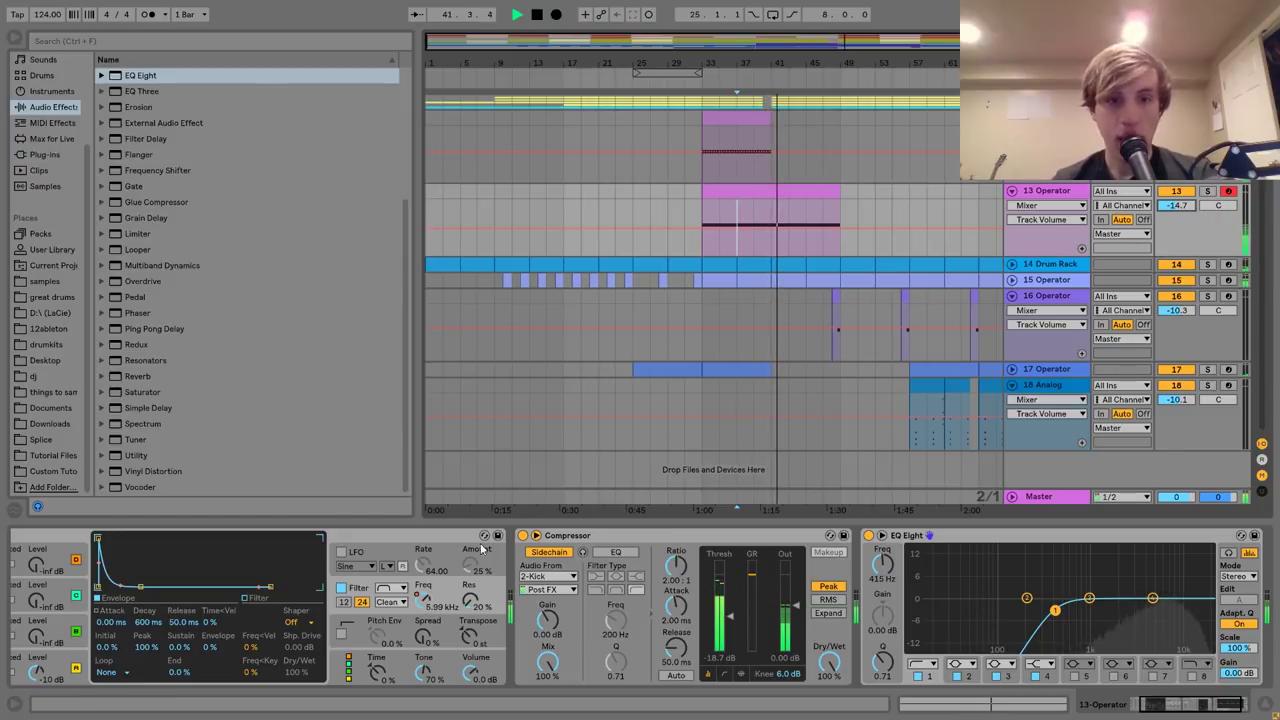
left_click_drag(1187, 207, 1187, 197)
key("space")
key("space")
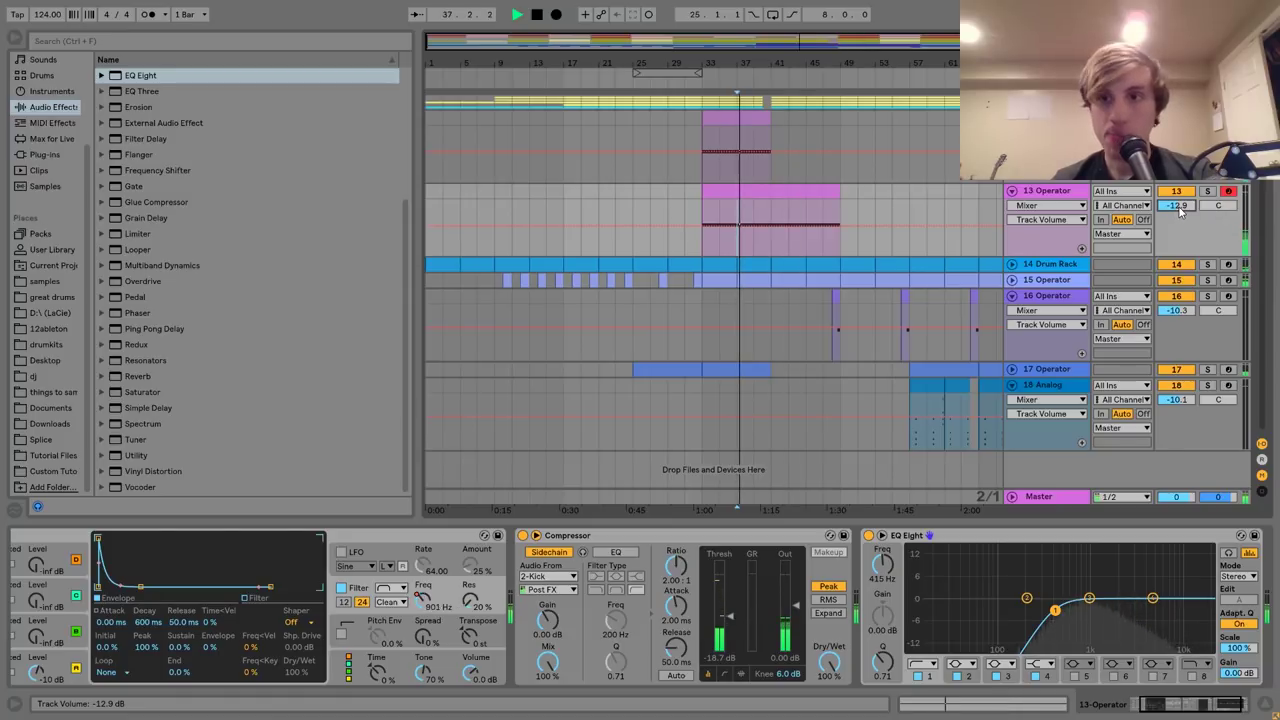
left_click_drag(1178, 211, 1179, 208)
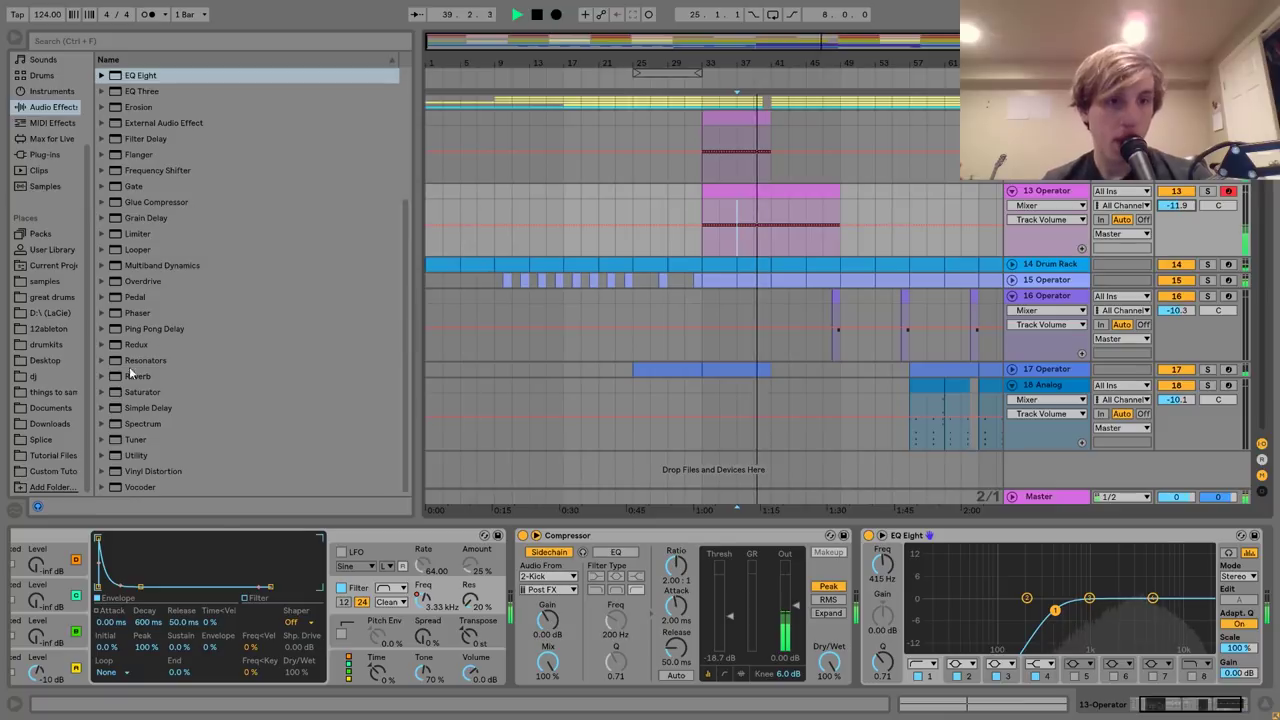
Insert a Reverb before the Compressor at 48% dry/wet and raise track 13's volume to -10.9 dB.
left_click_drag(129, 376, 731, 647)
left_click_drag(897, 664, 897, 670)
left_click(1176, 205)
left_click_drag(1176, 205, 1179, 210)
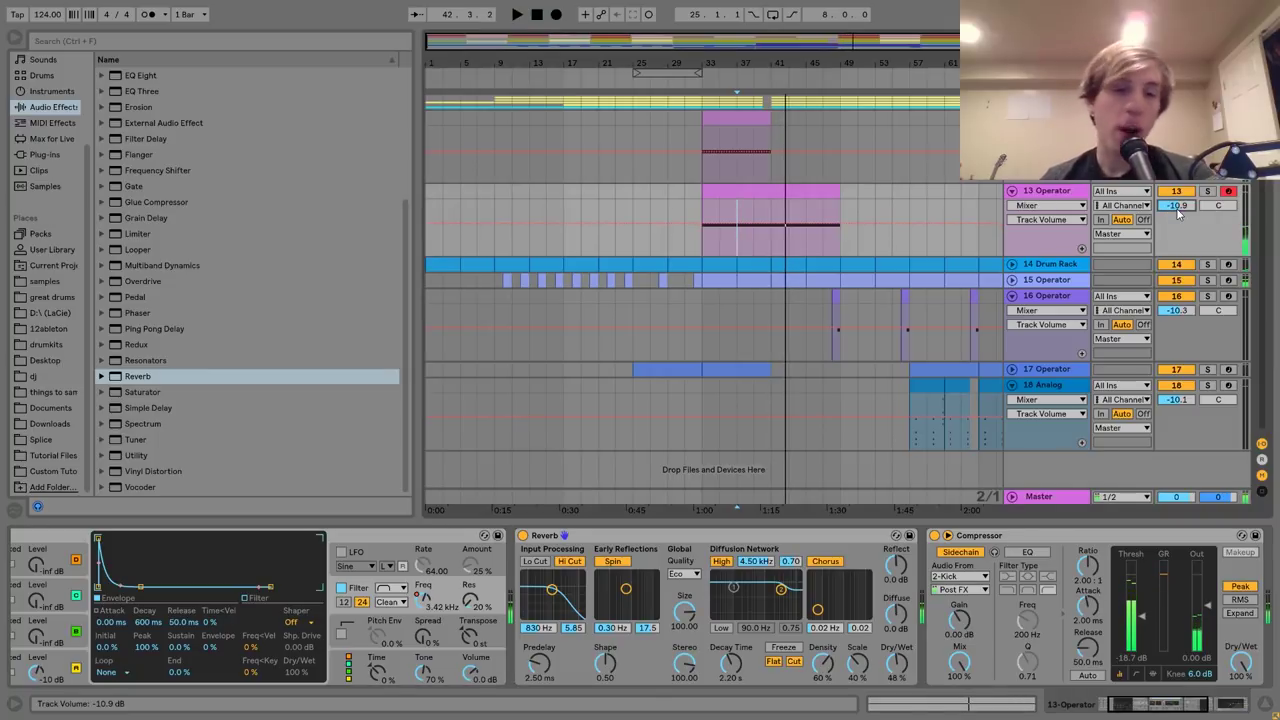
Raise the filter frequency automation peak at bar 41 and audition the soloed part from bar 40.
left_click(423, 602)
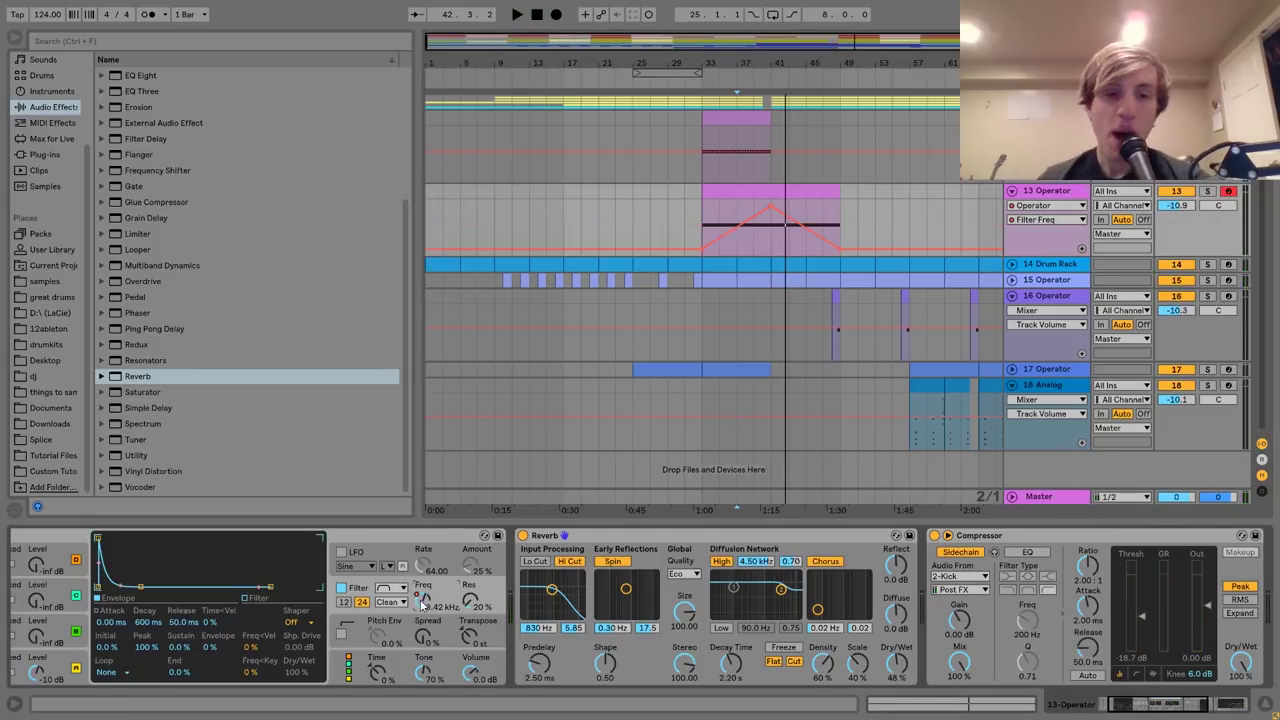
left_click(768, 240)
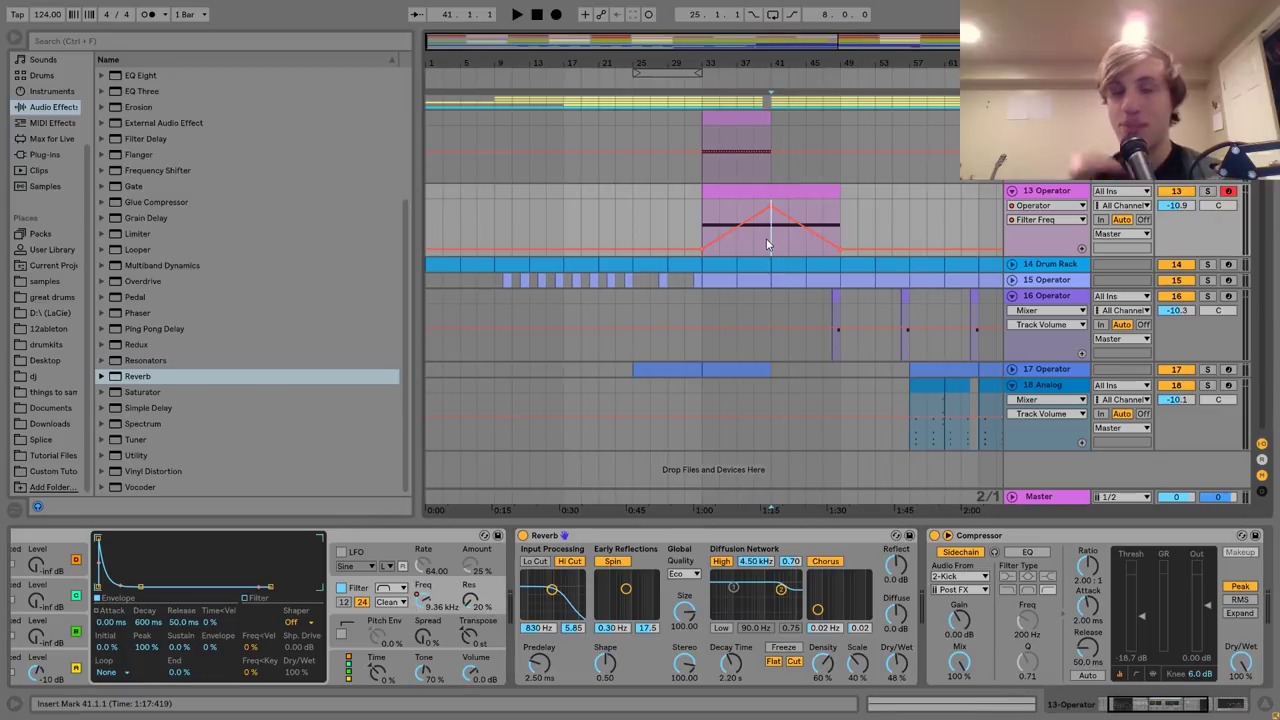
left_click_drag(775, 61, 743, 205)
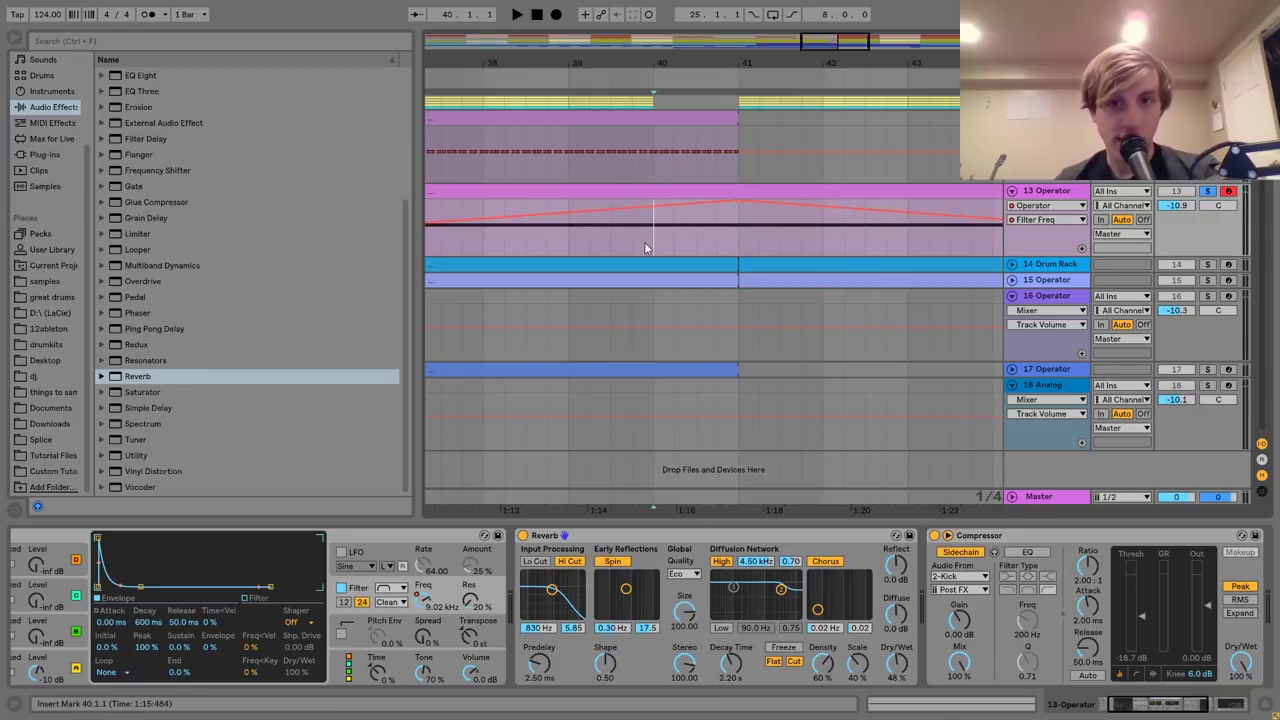
key("space")
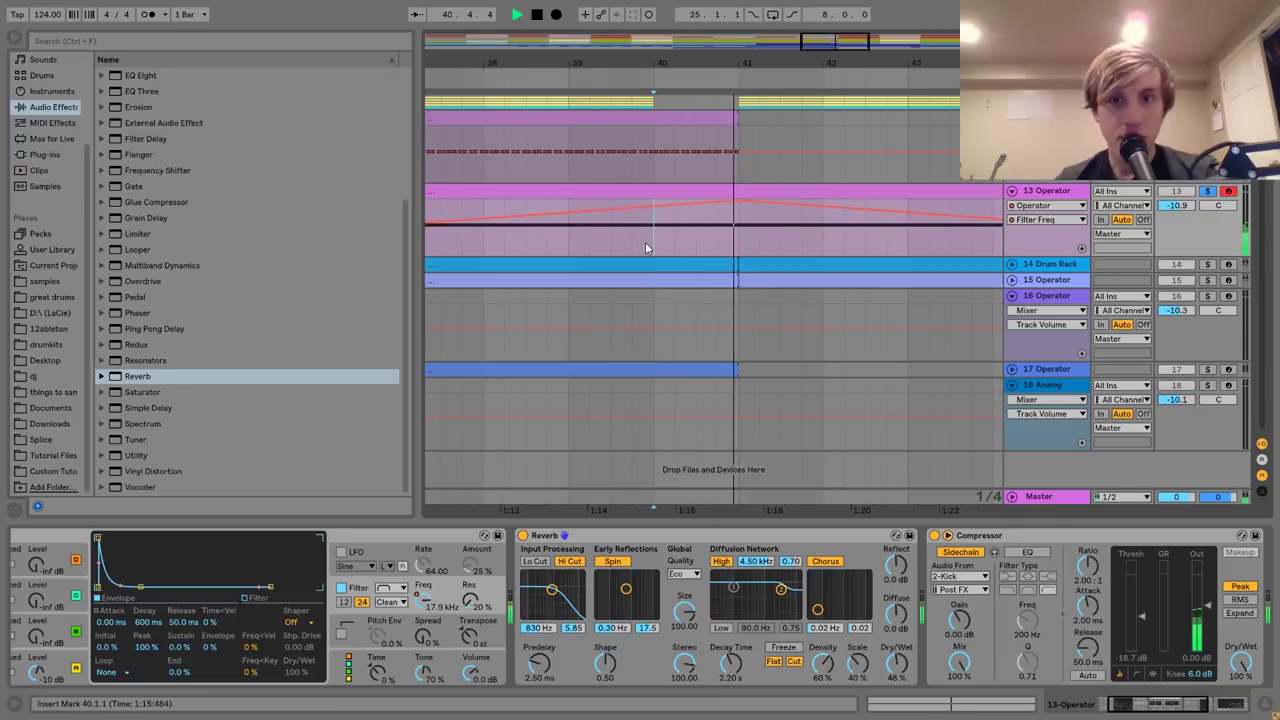
key("space")
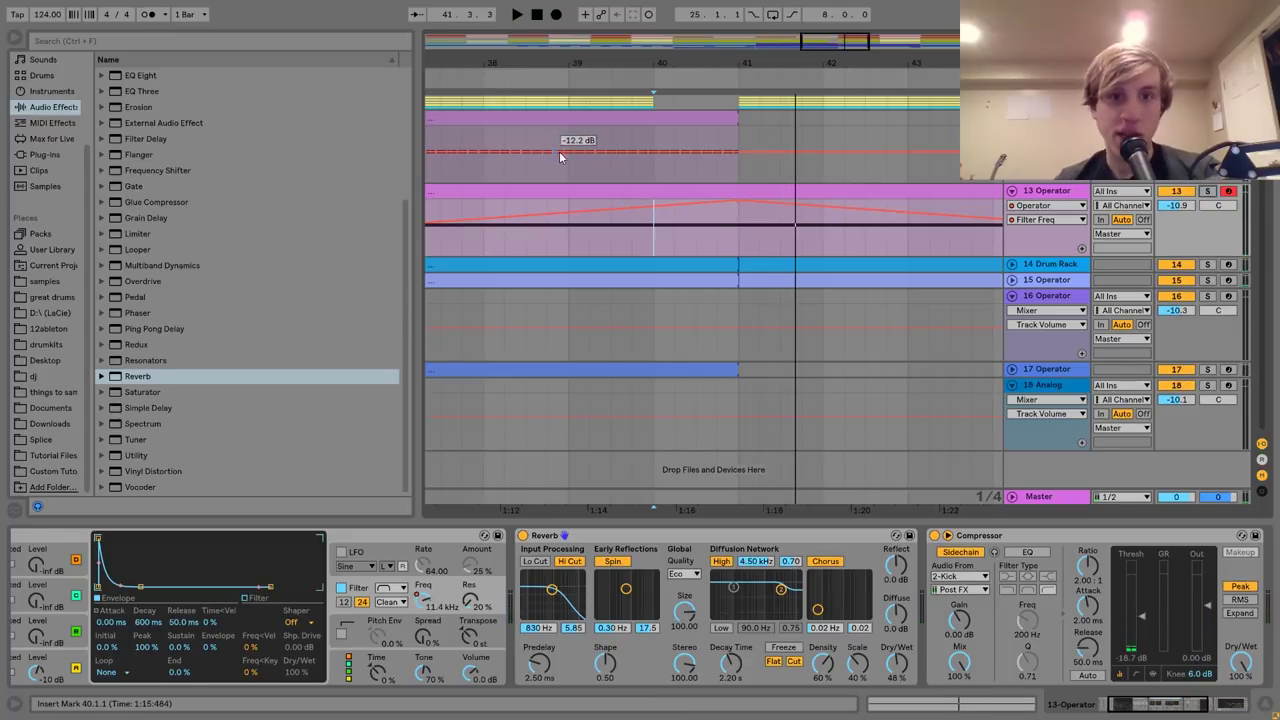
Audition the mix from bar 39, lower the filter frequency peak at bar 41 to about 5 kHz and replay.
left_click(571, 239)
key("space")
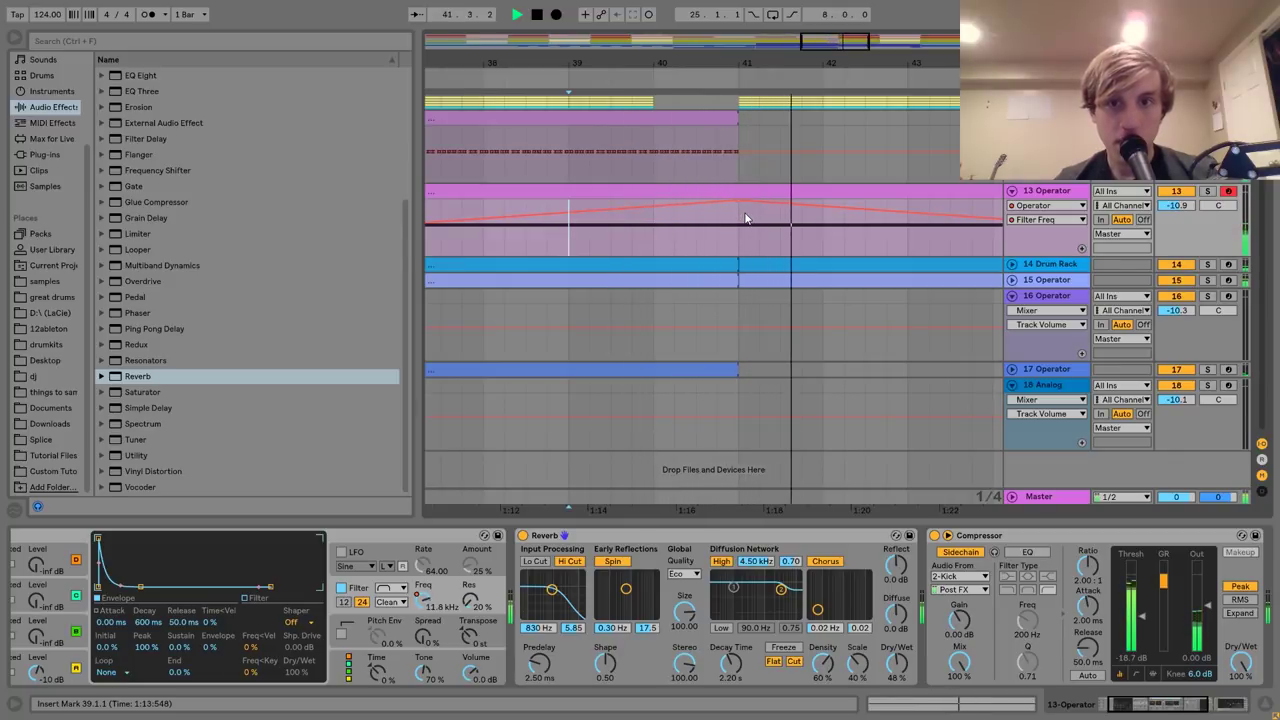
key("space")
left_click_drag(738, 201, 739, 211)
key("space")
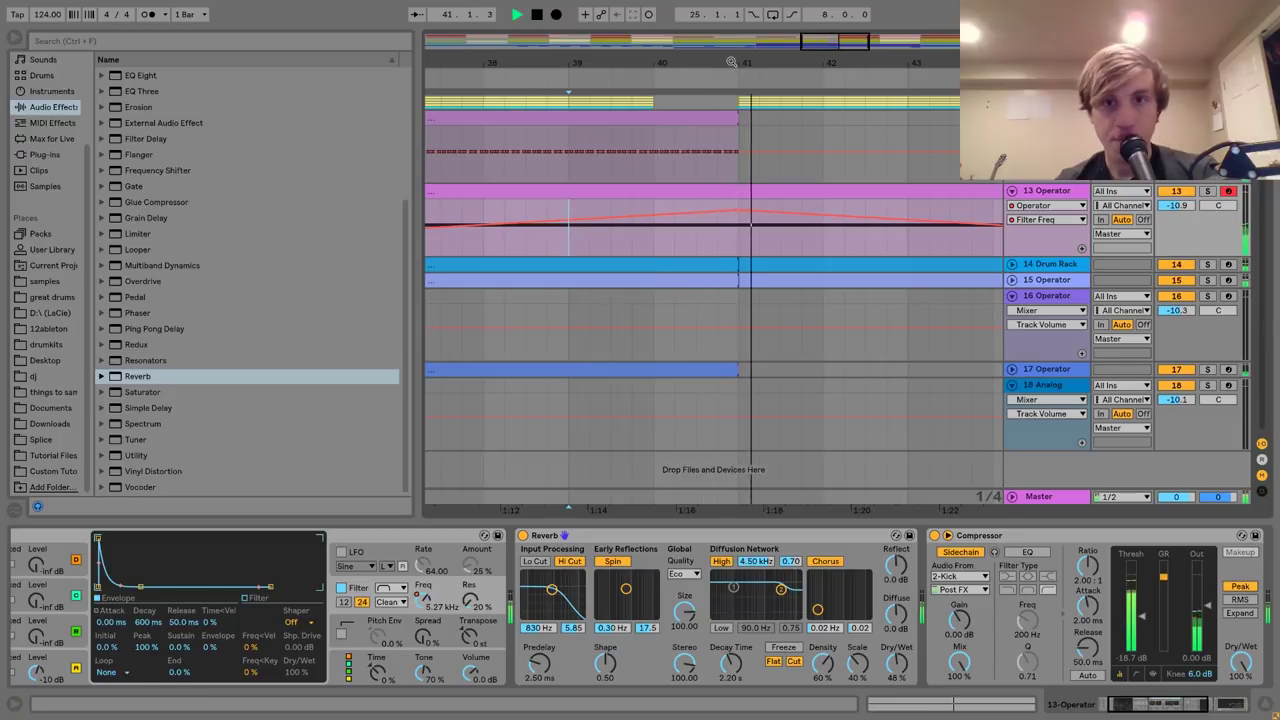
Unfold track 15 Operator, check its volume and switch to the Session View mixer to compare track levels.
left_click_drag(732, 86, 714, 62)
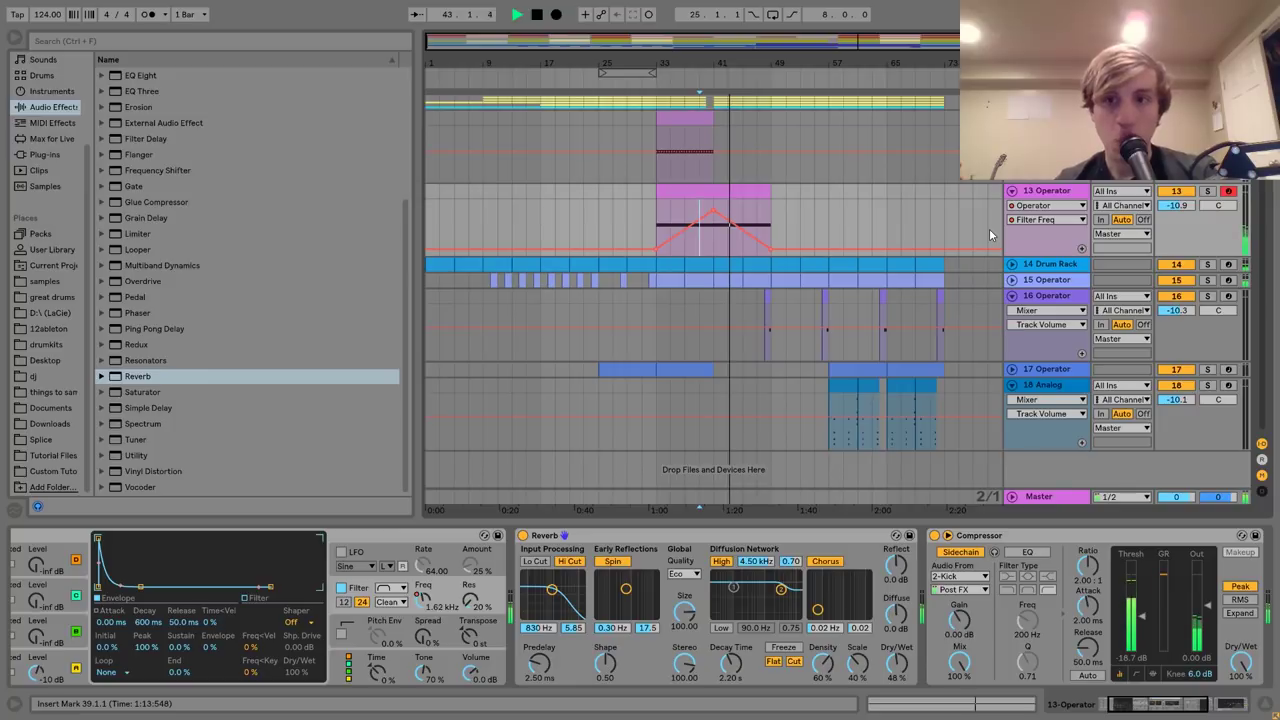
left_click(1013, 280)
left_click(1180, 310)
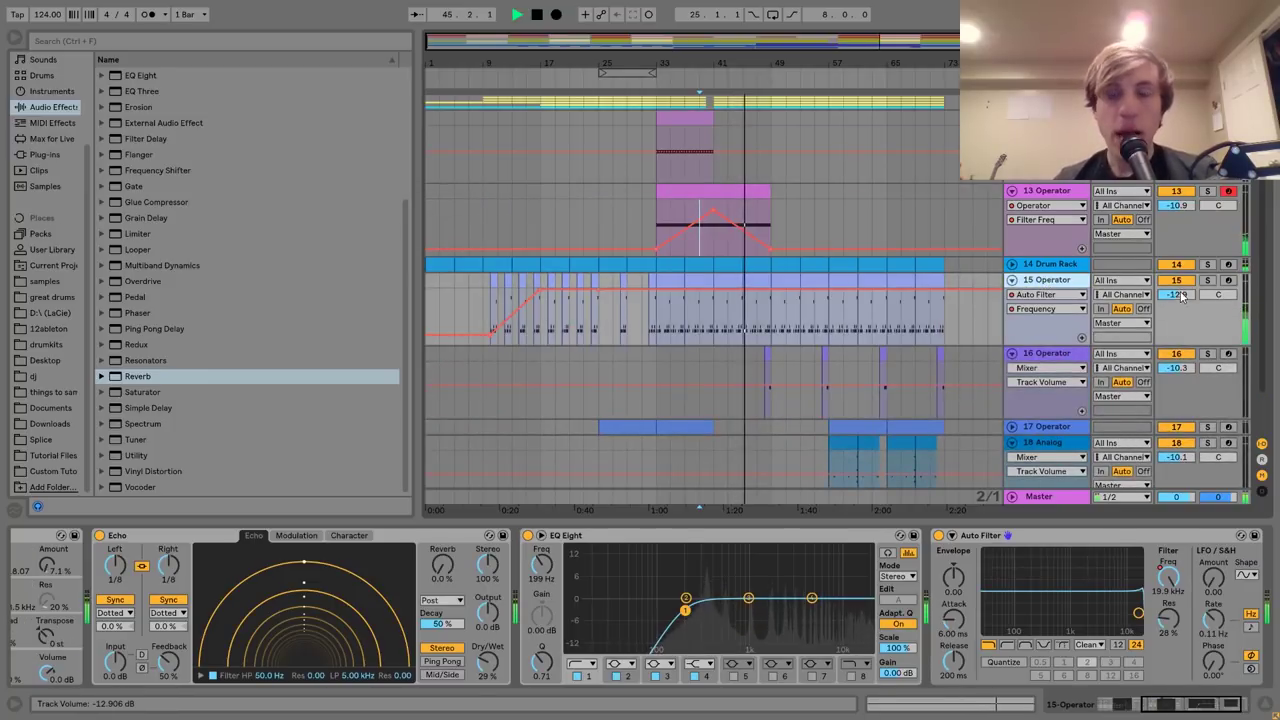
key("Tab")
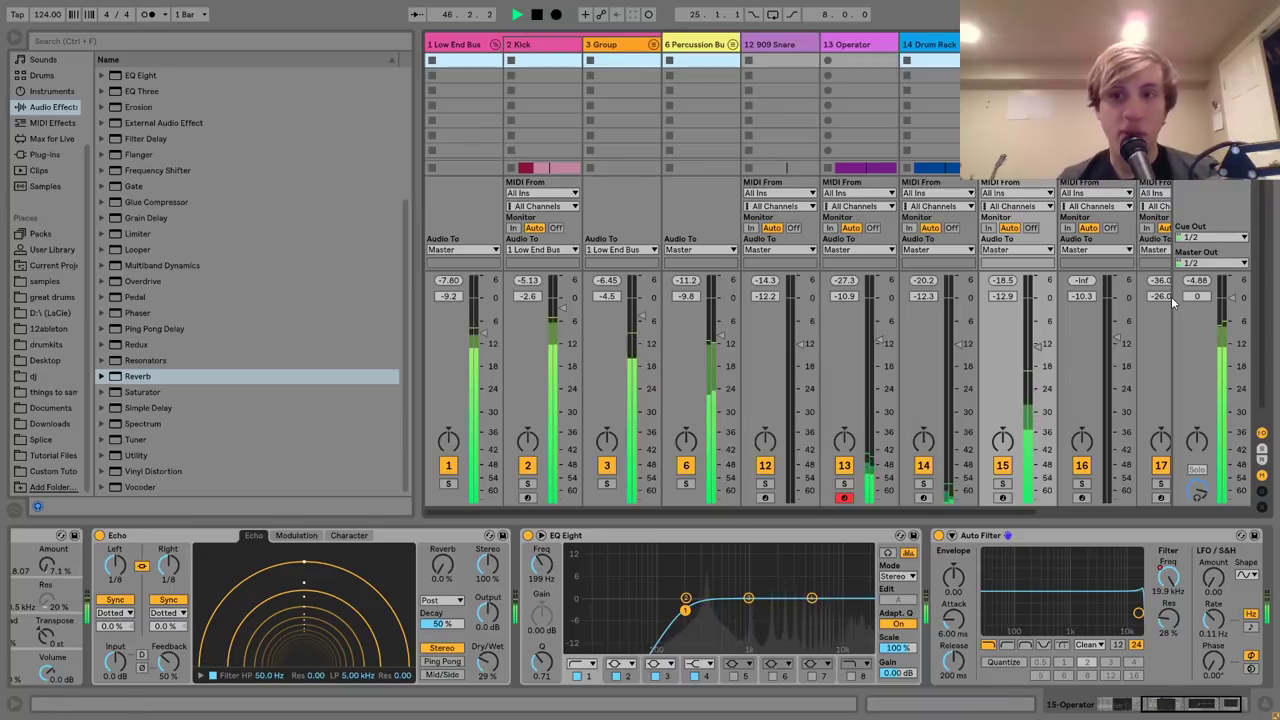
Return to the Arrangement View and examine the device chains of track 15 Operator, the Kick and the Low End Bus.
key("Tab")
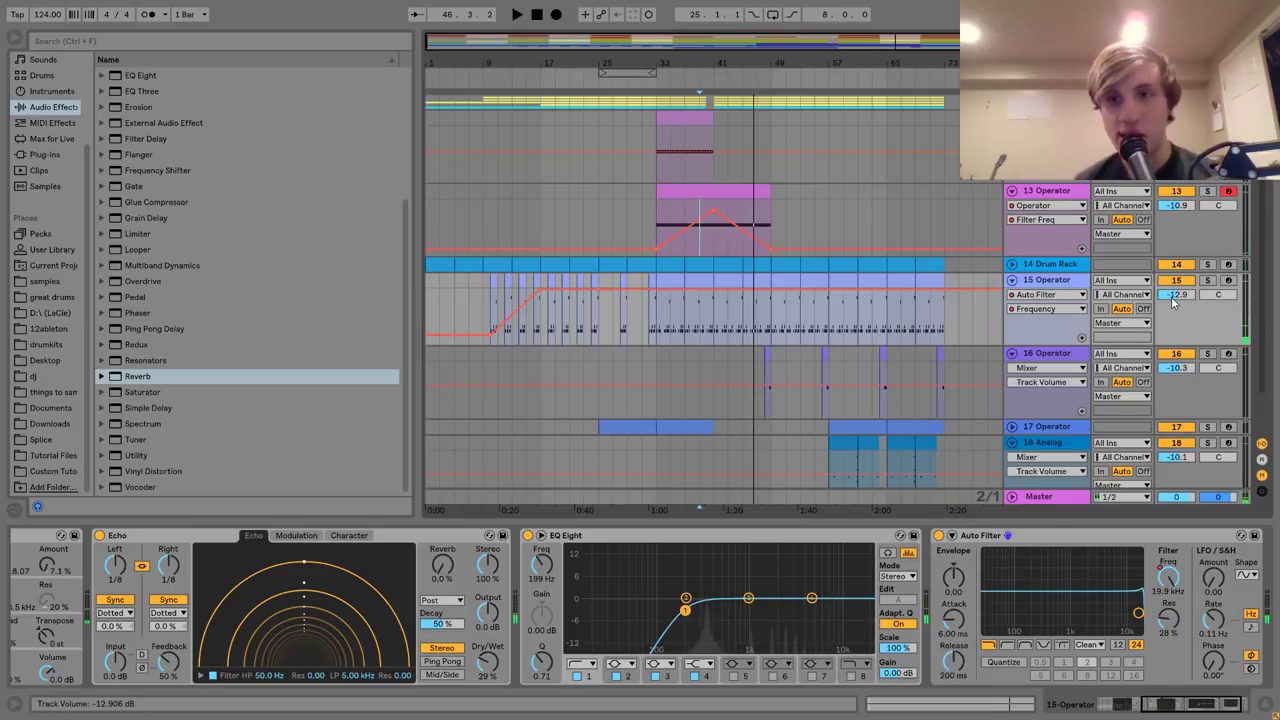
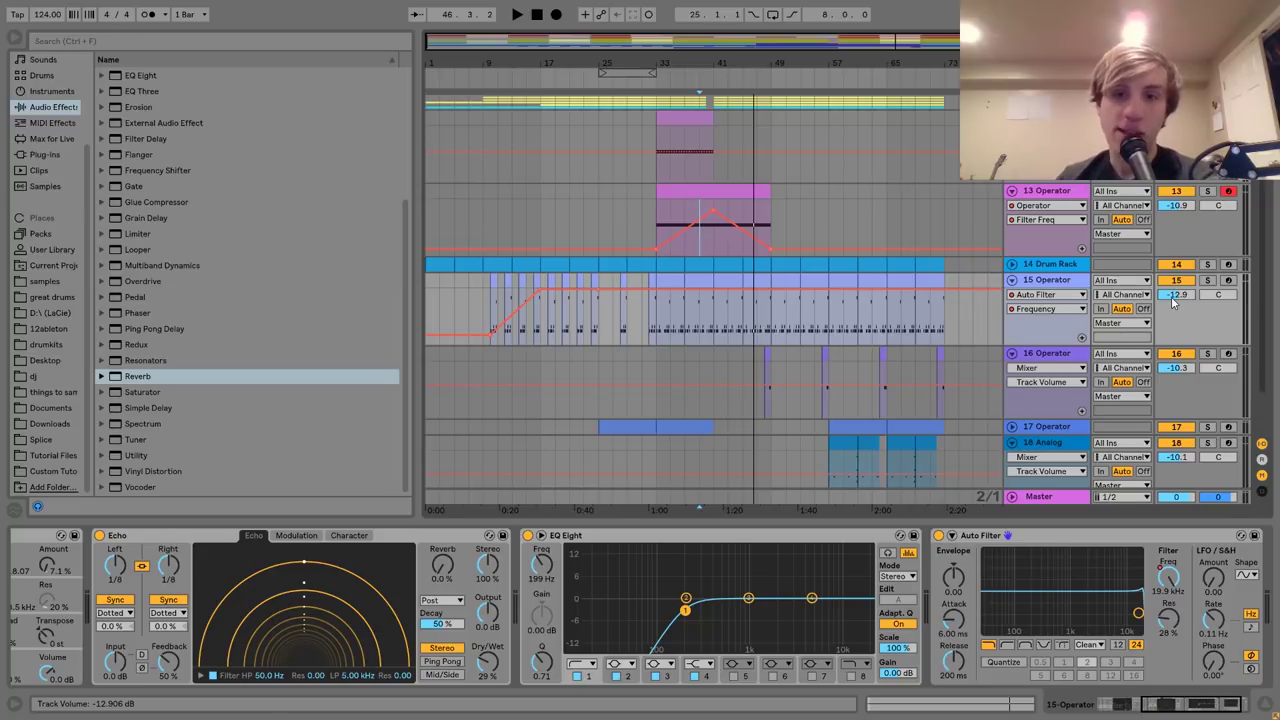
left_click(1048, 283)
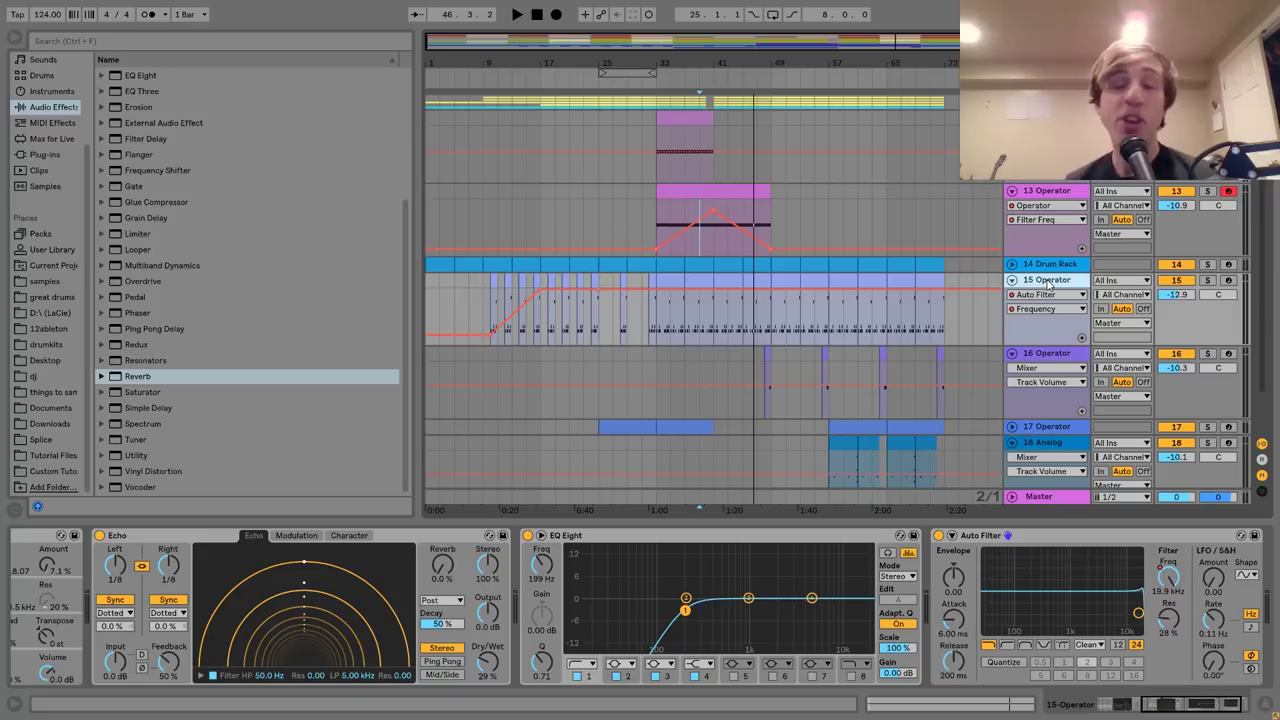
scroll(714, 320, "up", 3)
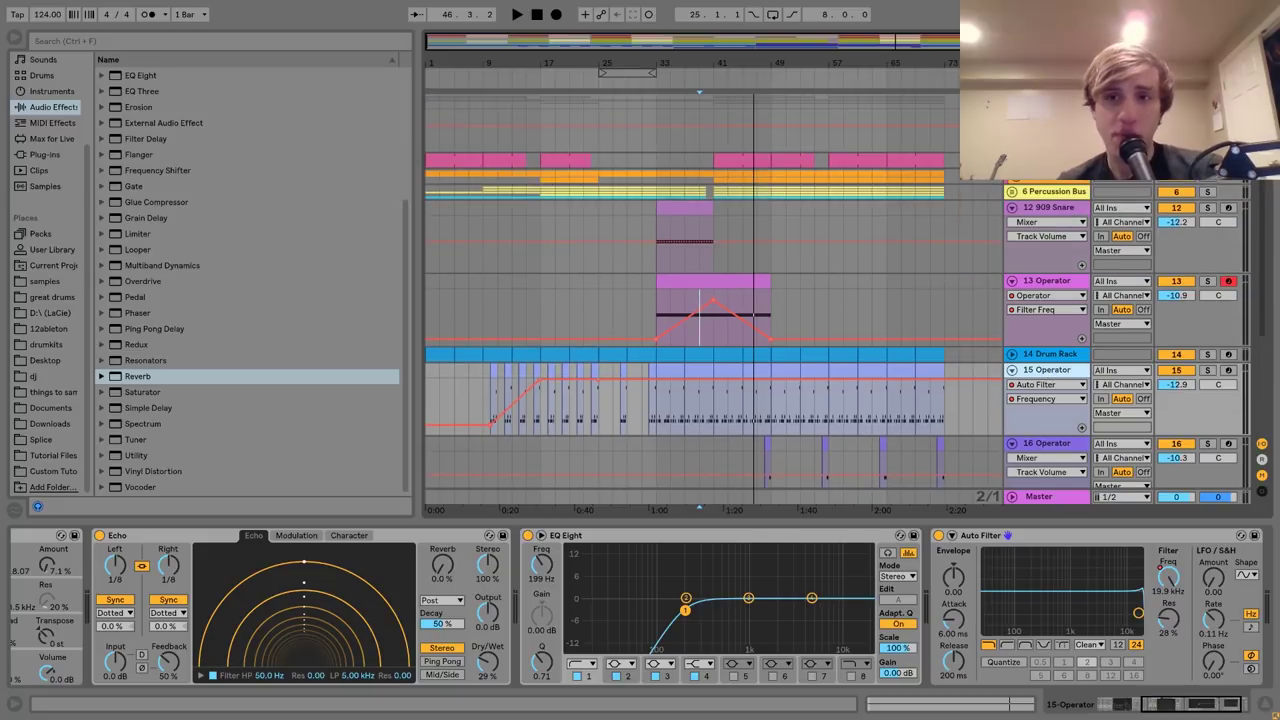
left_click(743, 158)
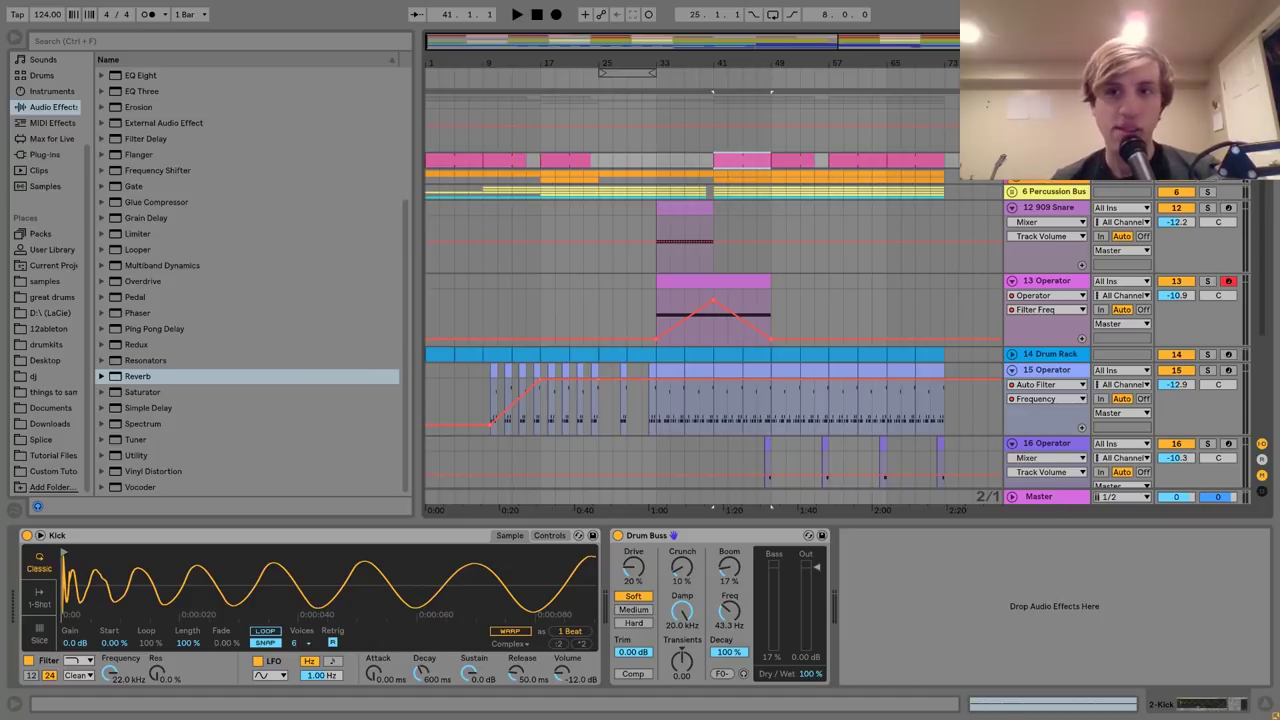
left_click(1046, 104)
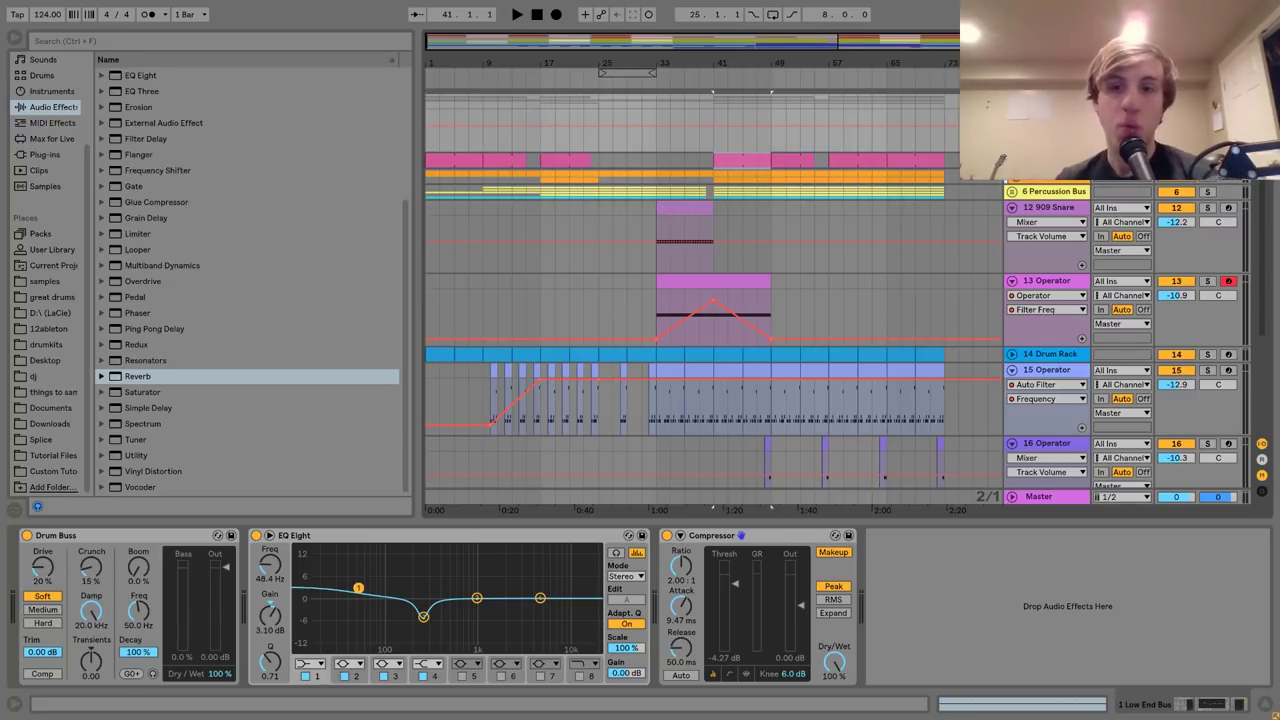
Audition the end of the arrangement from bar 72.
left_click_drag(945, 63, 924, 160)
left_click(924, 160)
key("space")
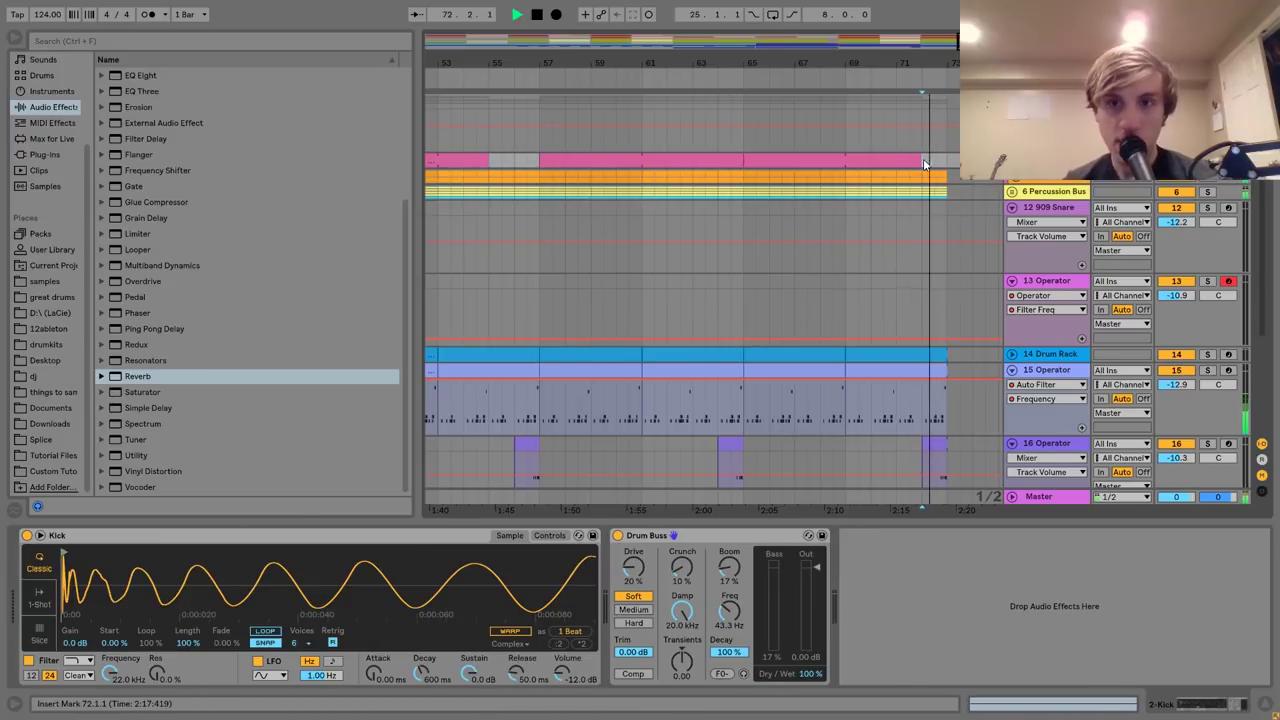
key("space")
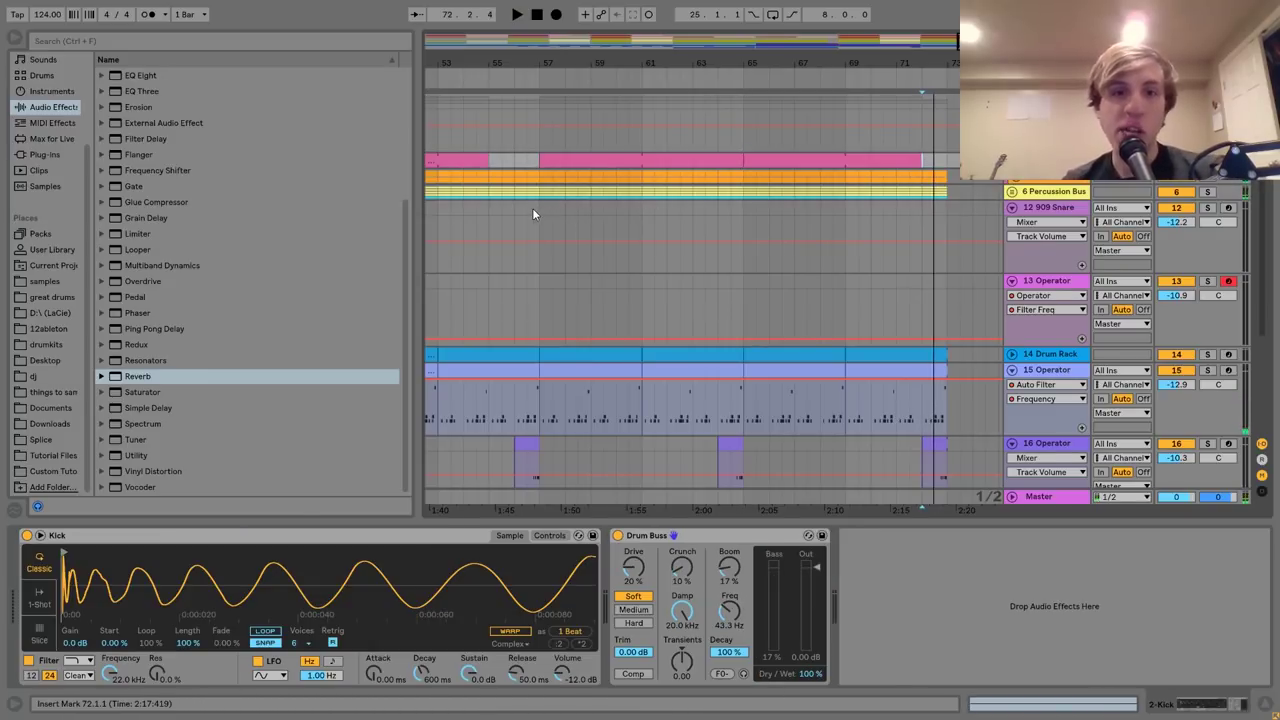
Loop bars 57 to 65 and start playback of the looped section.
left_click_drag(535, 210, 739, 211)
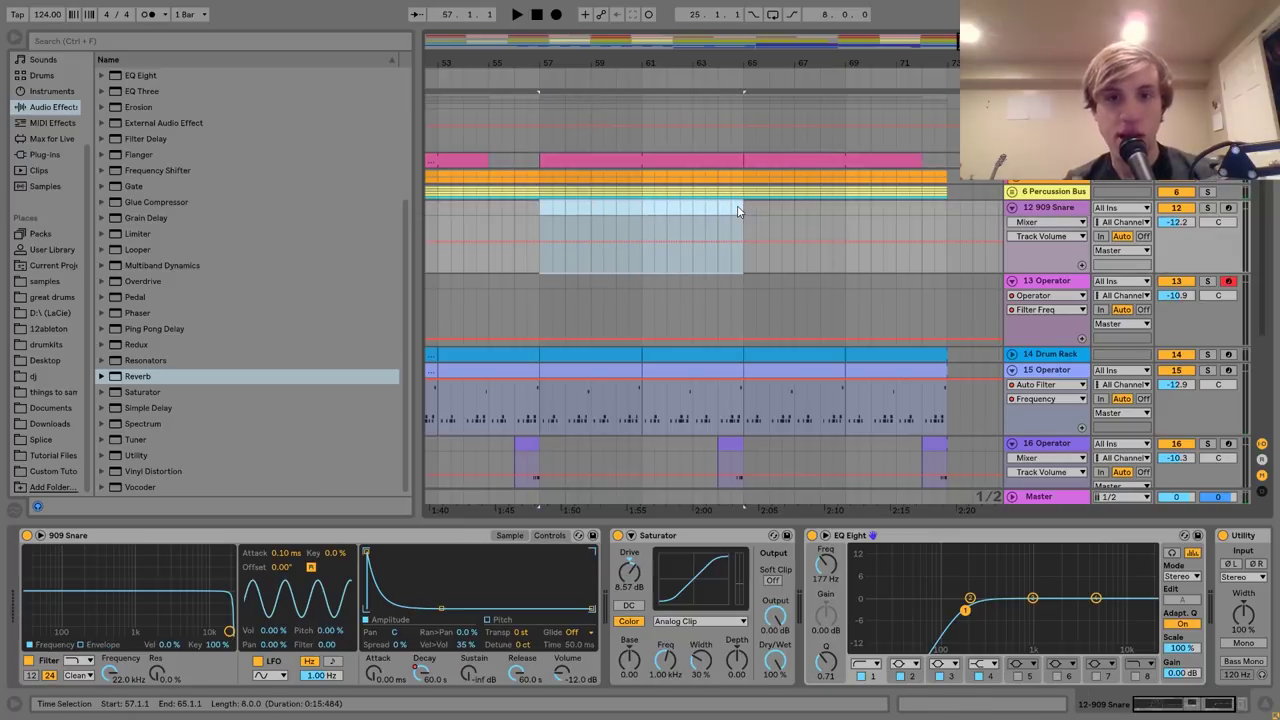
key("ctrl+l")
key("space")
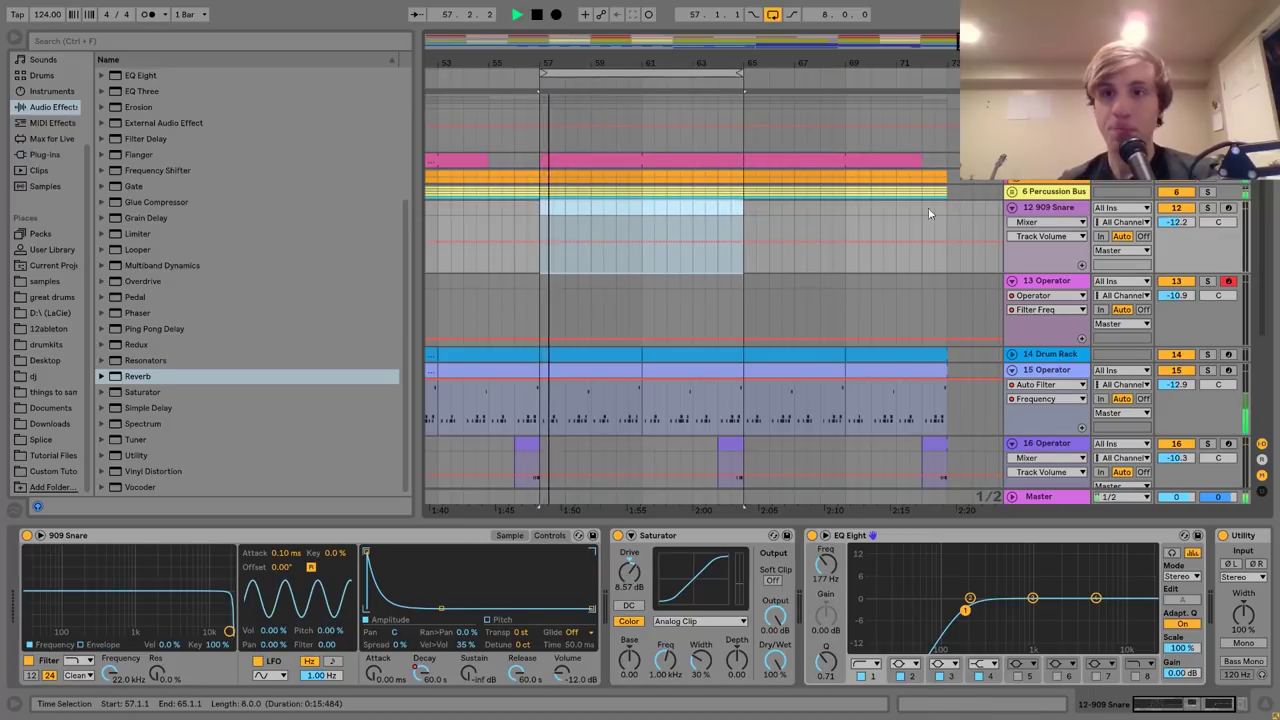
Check the mixer levels and lower track 18 Analog's volume to -13.1 dB in the Arrangement View.
key("Tab")
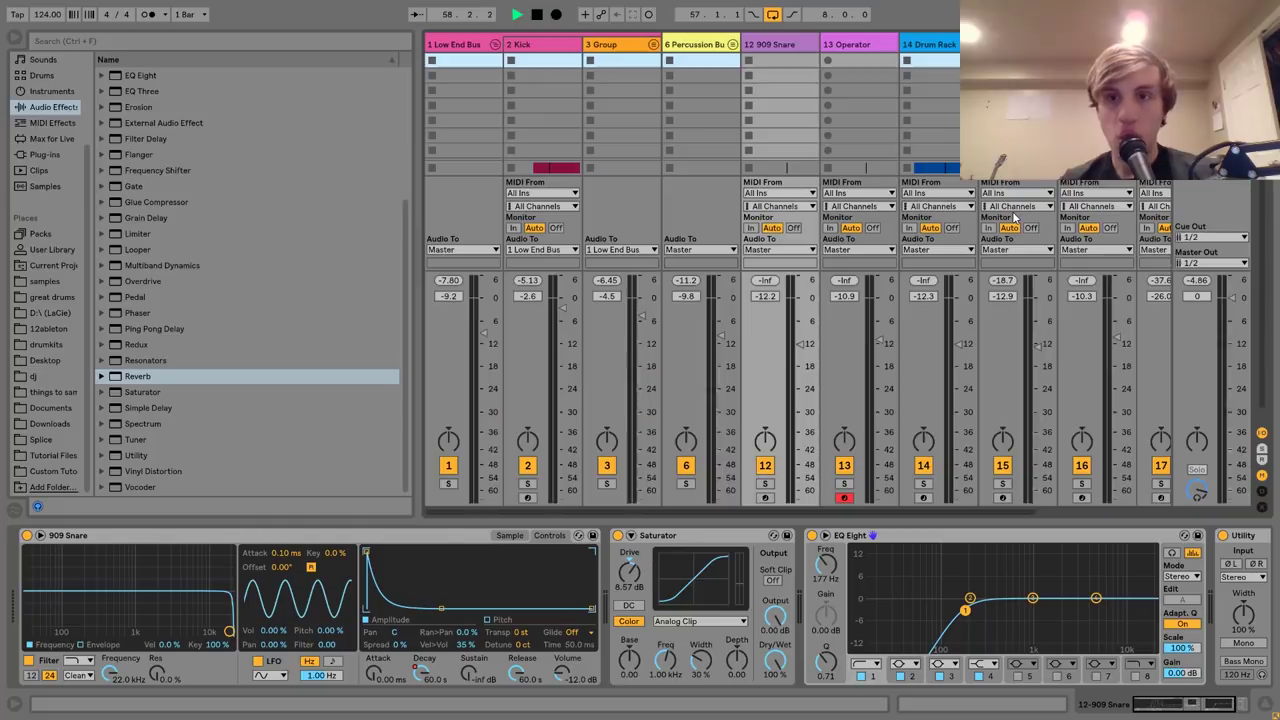
key("Tab")
scroll(1210, 405, "down", 4)
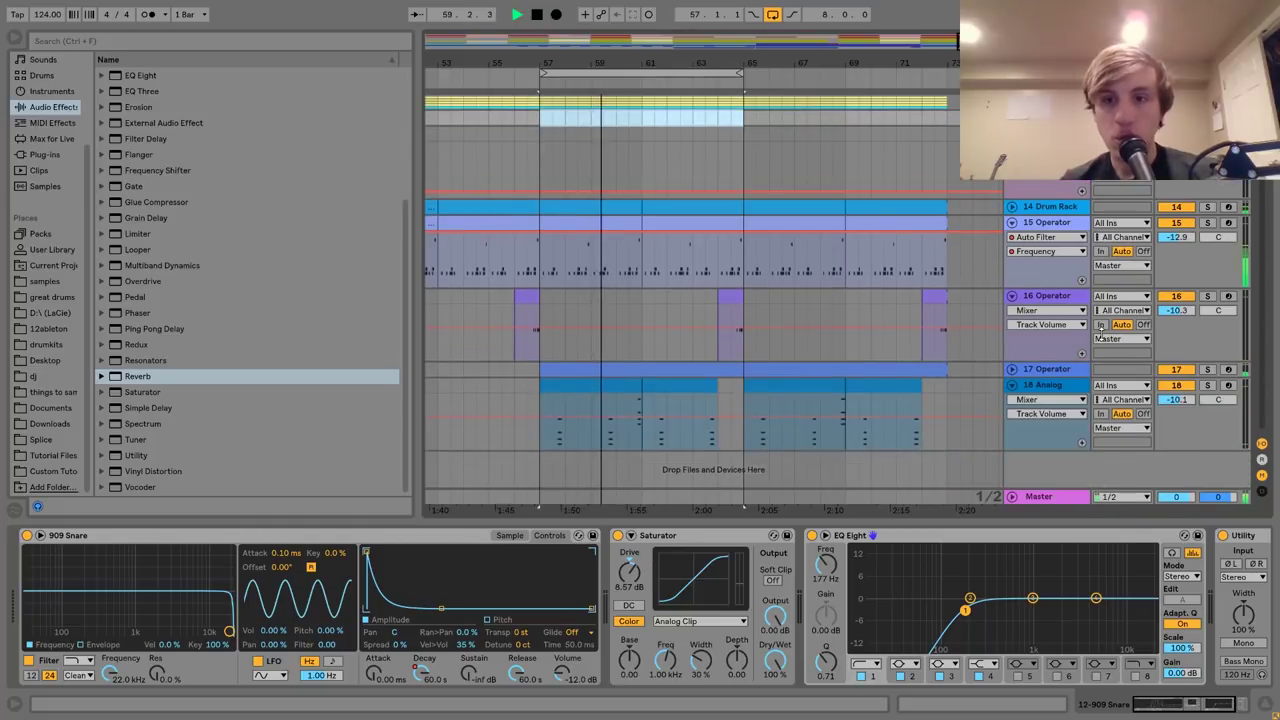
left_click_drag(1187, 400, 1187, 406)
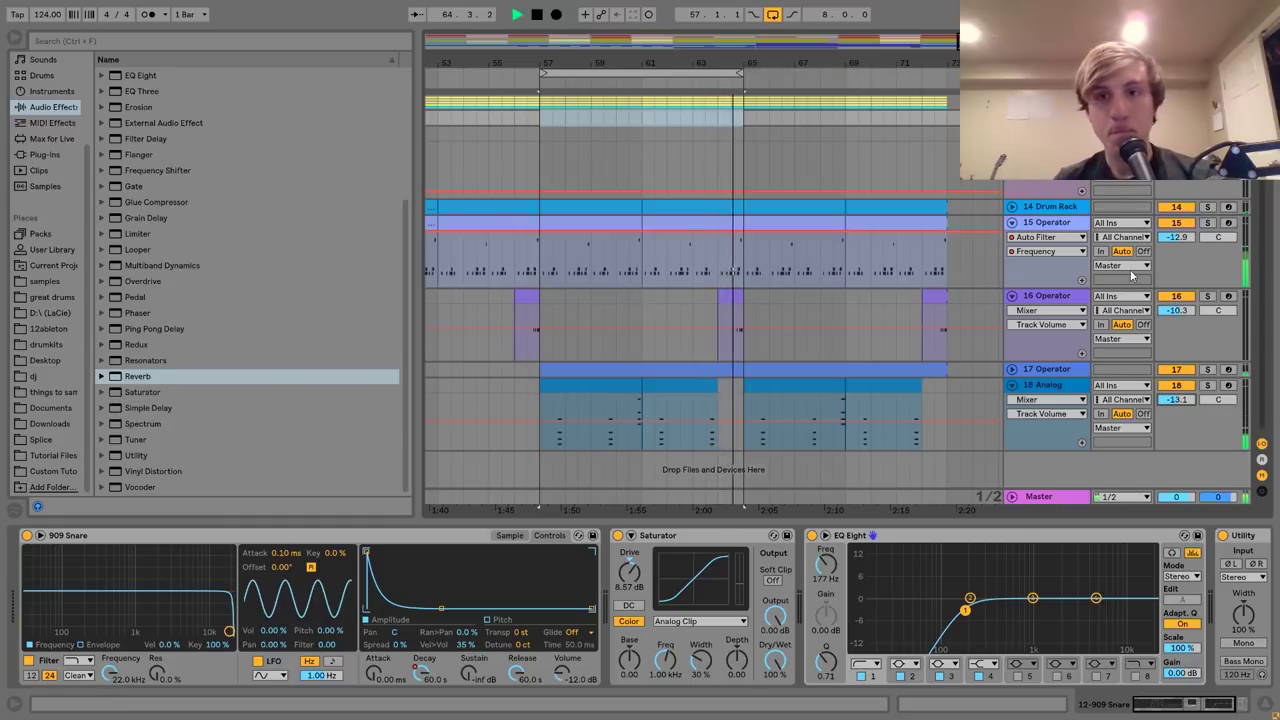
Unfold track 14 Drum Rack and compare the track levels in the Session View mixer.
left_click(1013, 207)
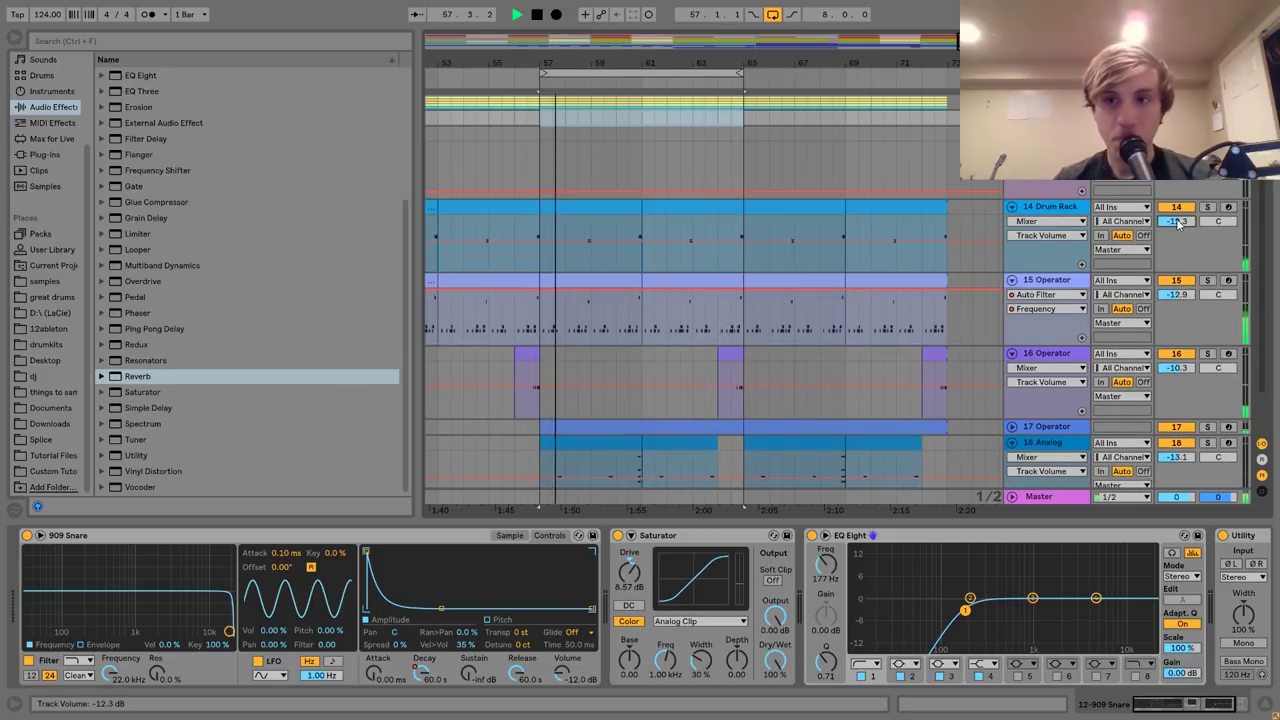
key("Tab")
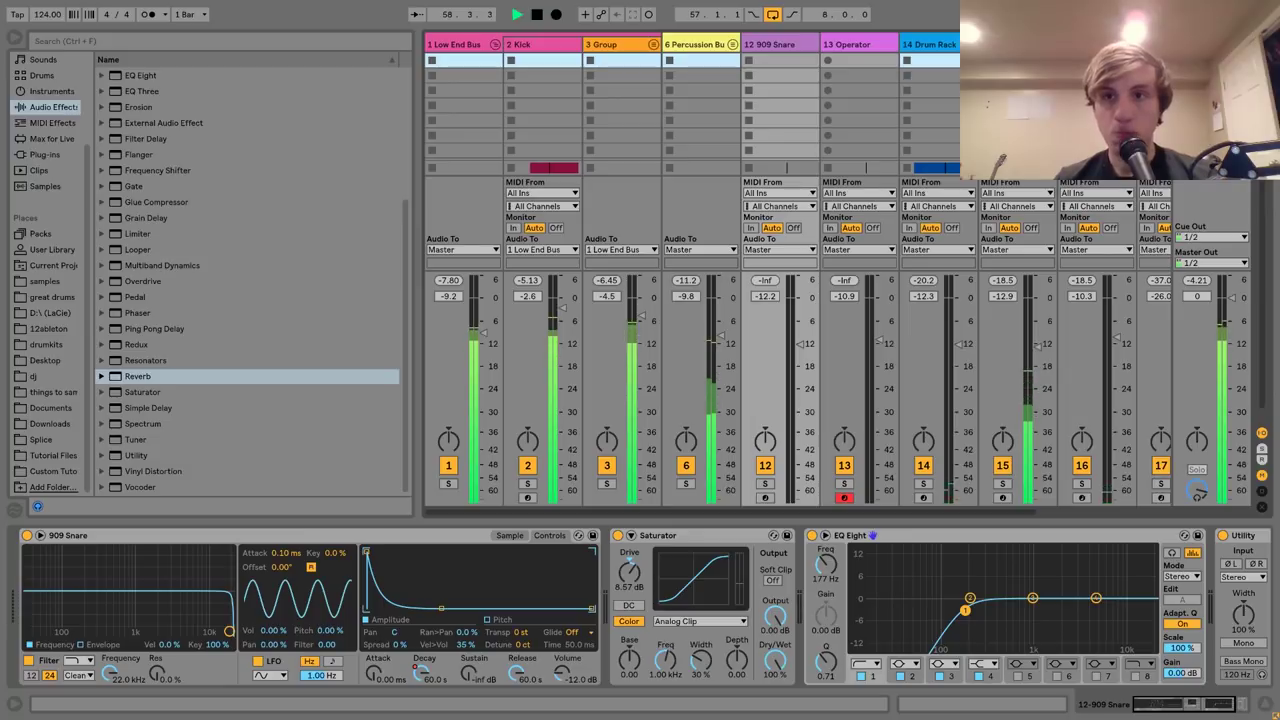
left_click(1077, 330)
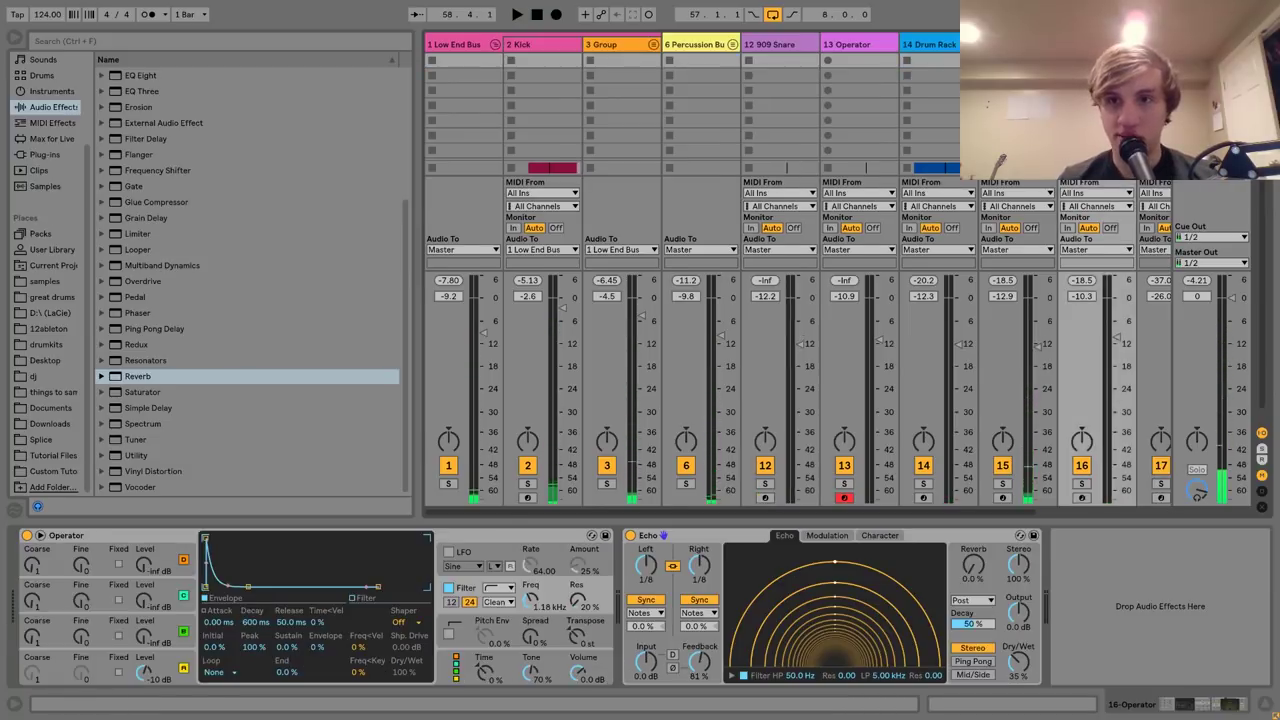
key("ctrl+a")
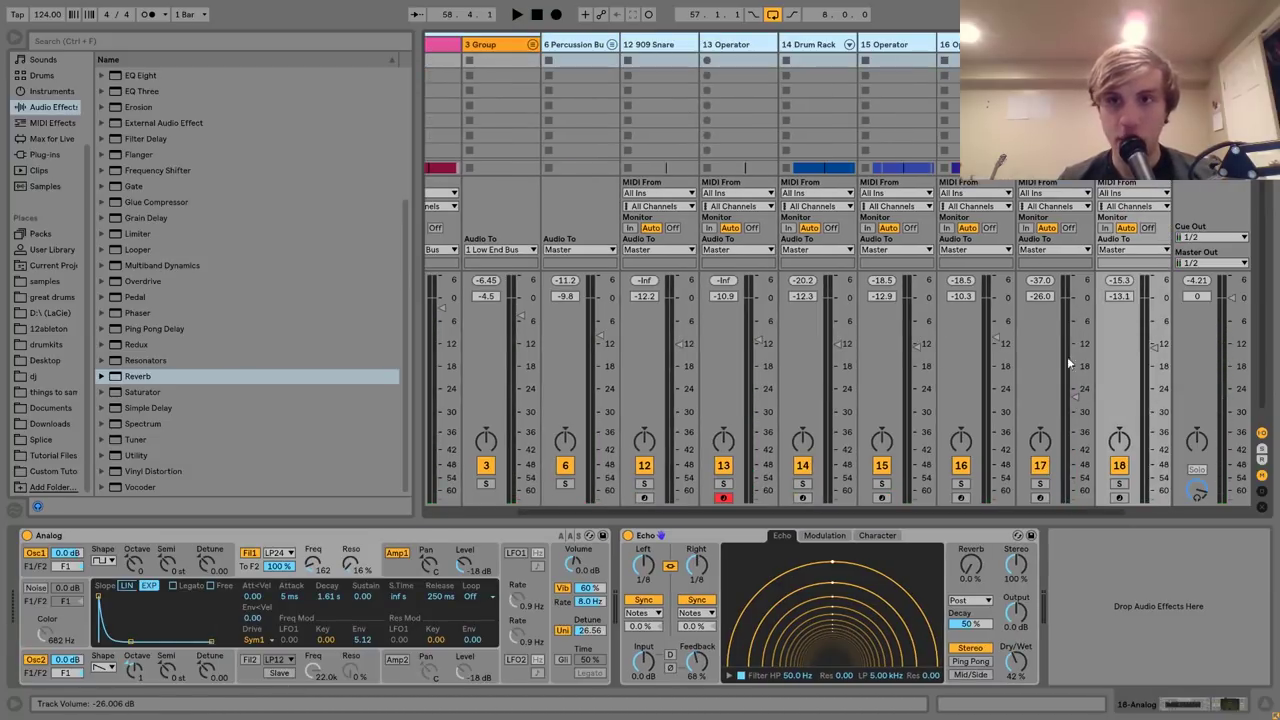
left_click(885, 51)
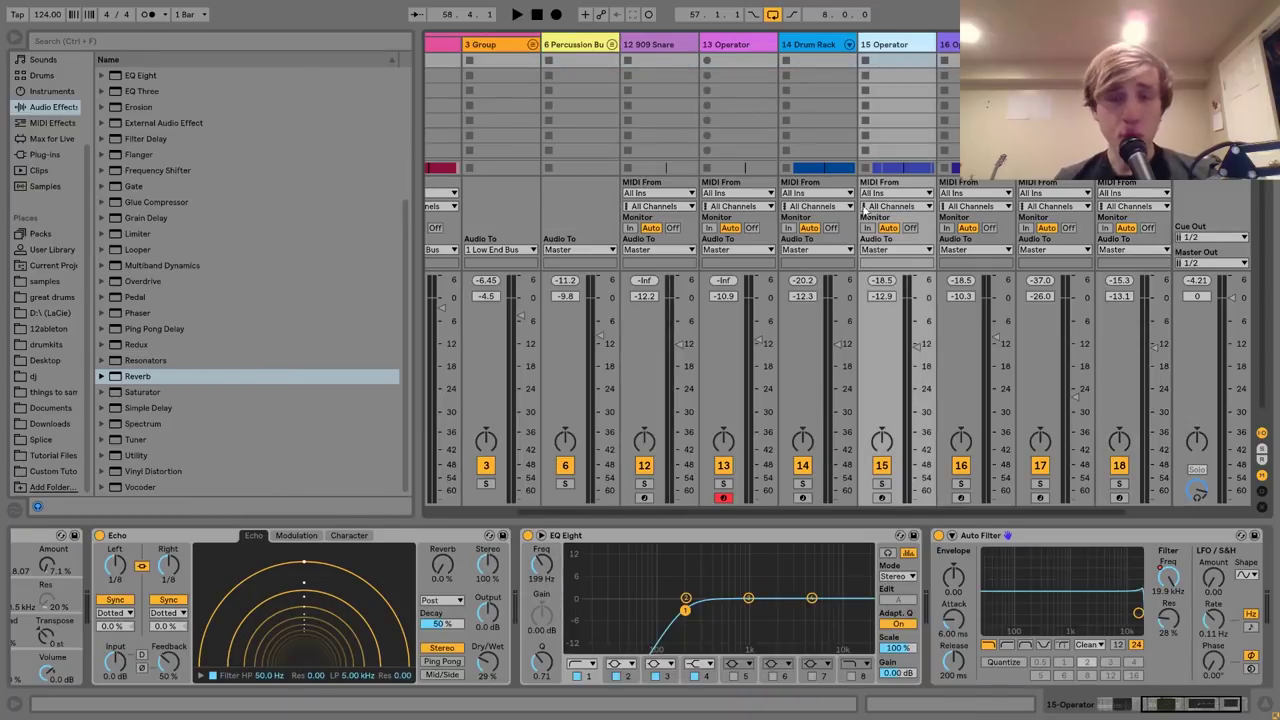
left_click(805, 45)
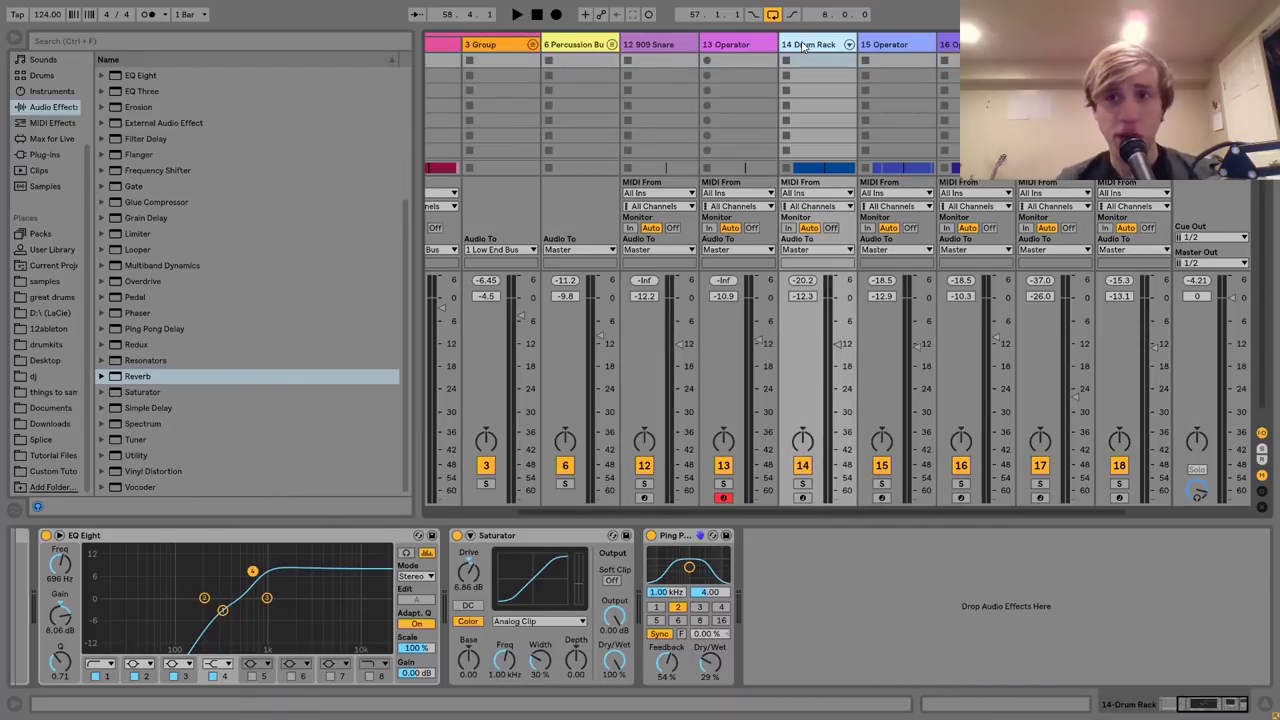
key("Tab")
key("Tab")
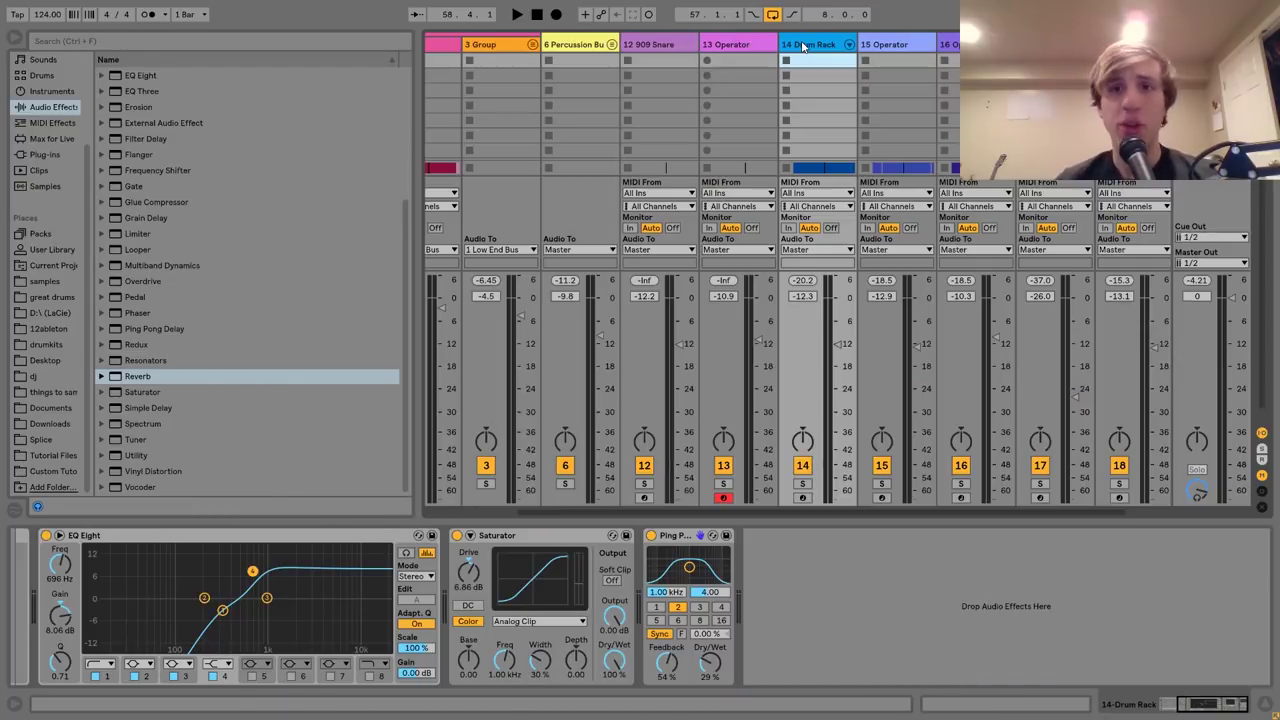
left_click(802, 47)
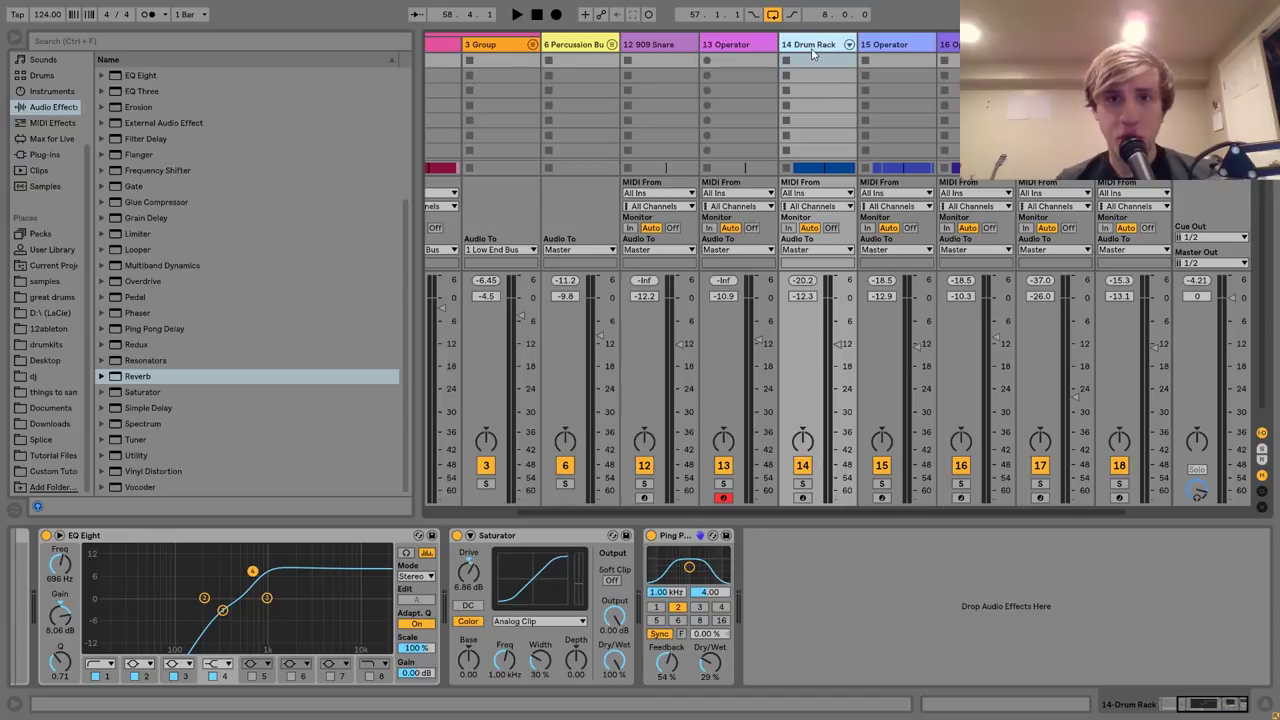
Select tracks 6 through 18 and lower their volumes together, bringing track 14 to -24.0 dB, with a brief audition.
key("ctrl+a")
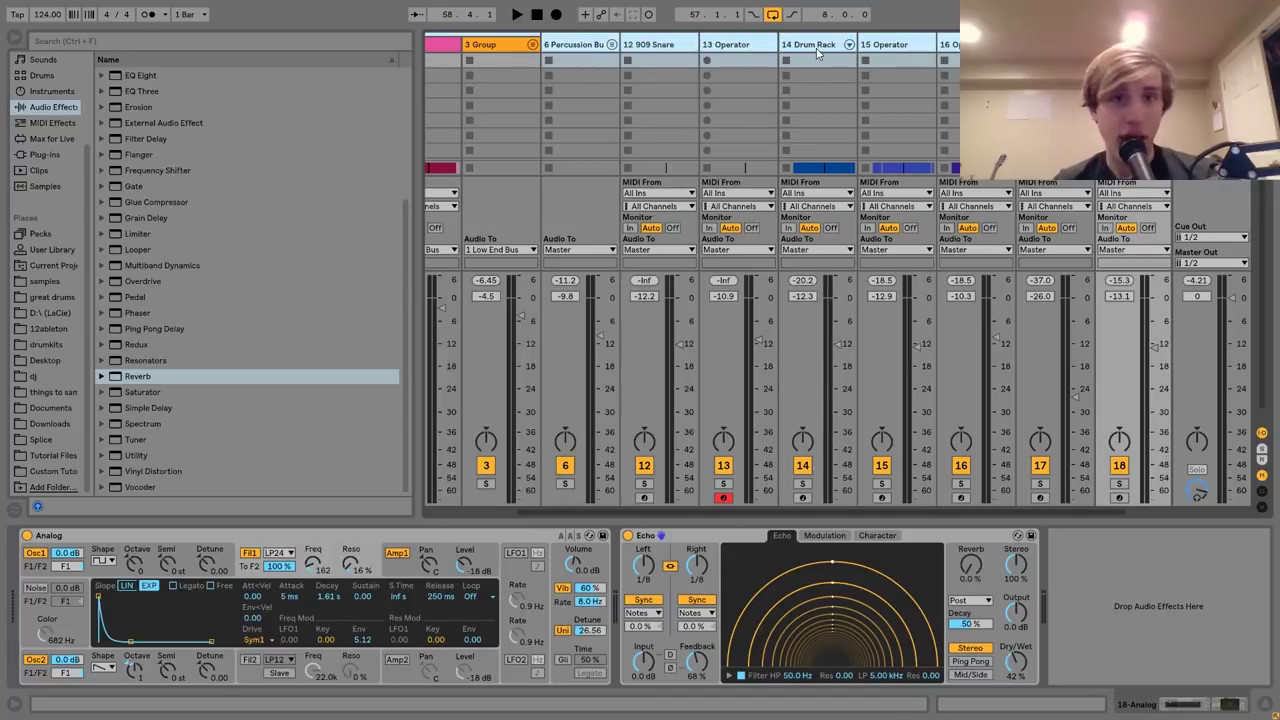
left_click(838, 343)
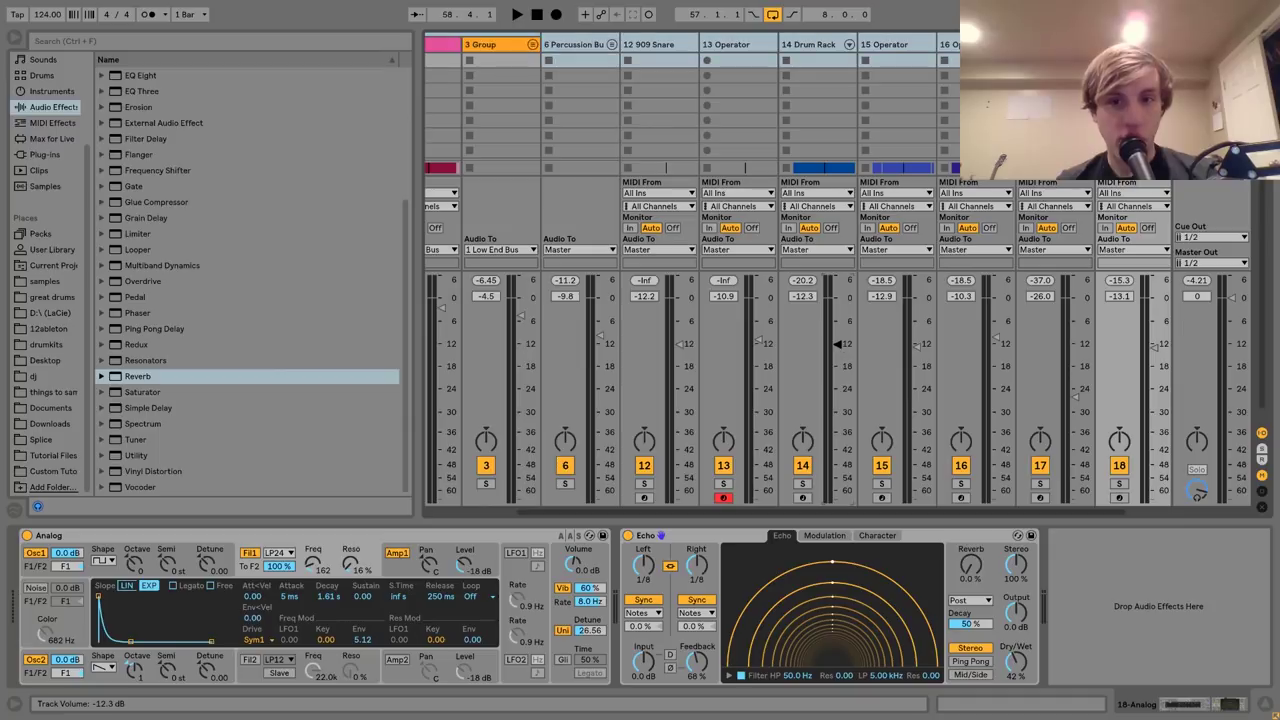
left_click_drag(838, 349, 841, 384)
key("space")
key("space")
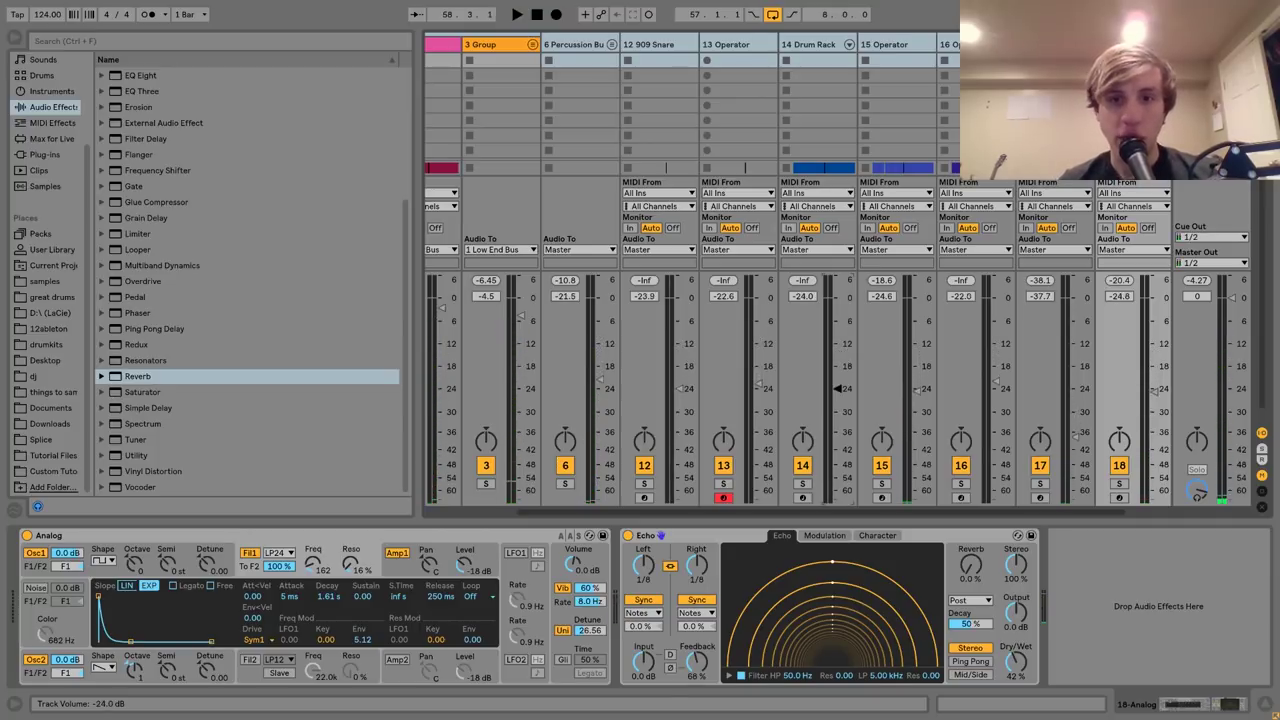
Raise the selected tracks' volumes together during playback until track 14 is at -12.5 dB, and reset the master peak level.
key("Up")
key("space")
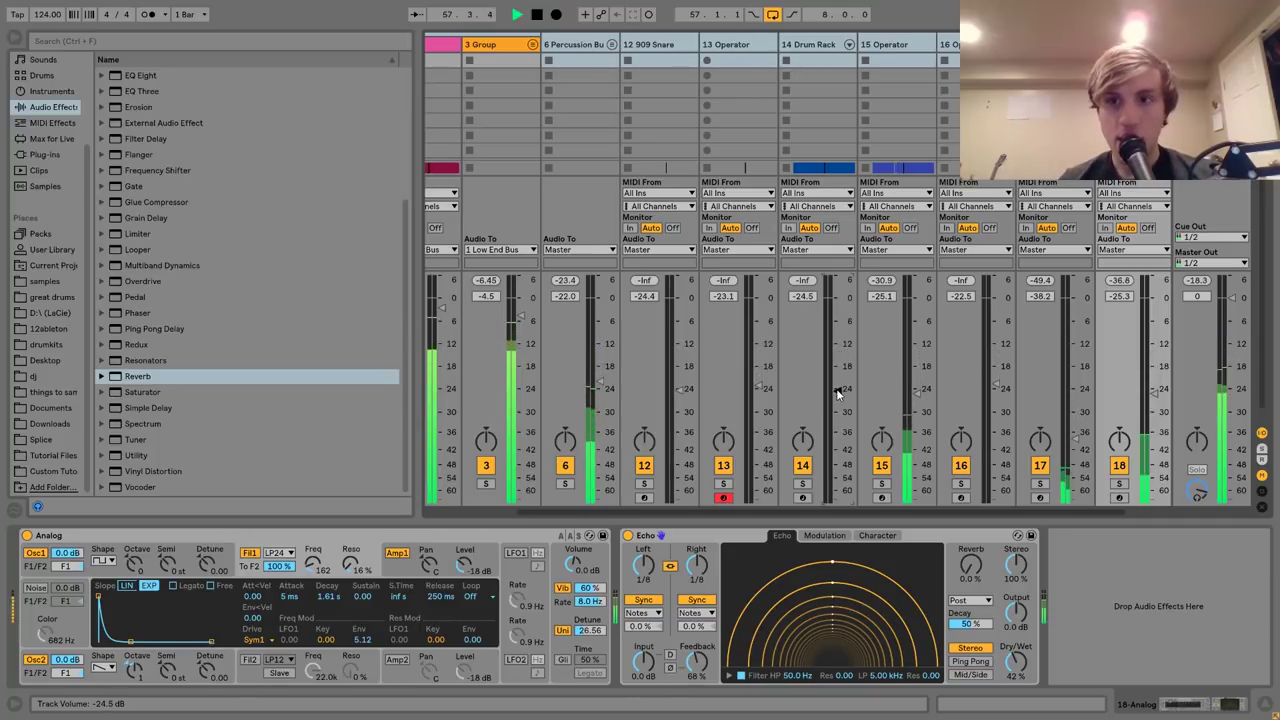
key("Up")
key("Up")
key("Up")
key("Up")
key("Up")
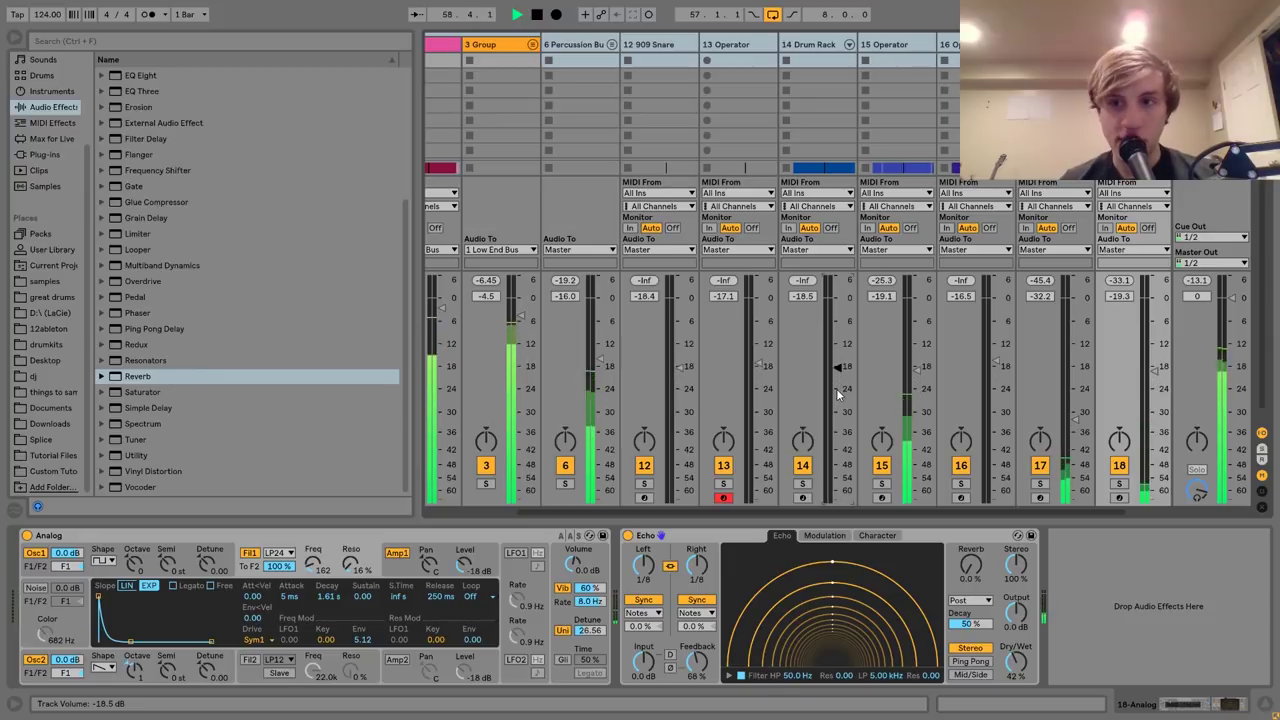
key("Up")
key("Up")
key("Up")
key("Up")
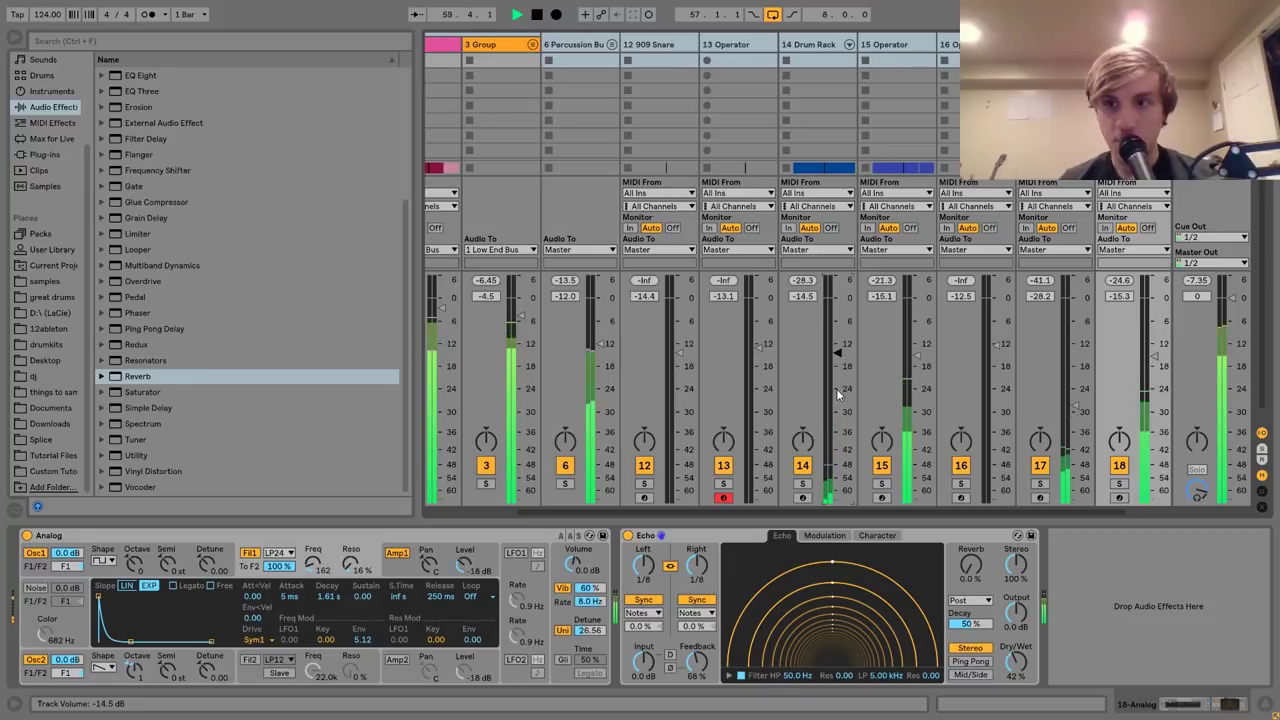
key("Up")
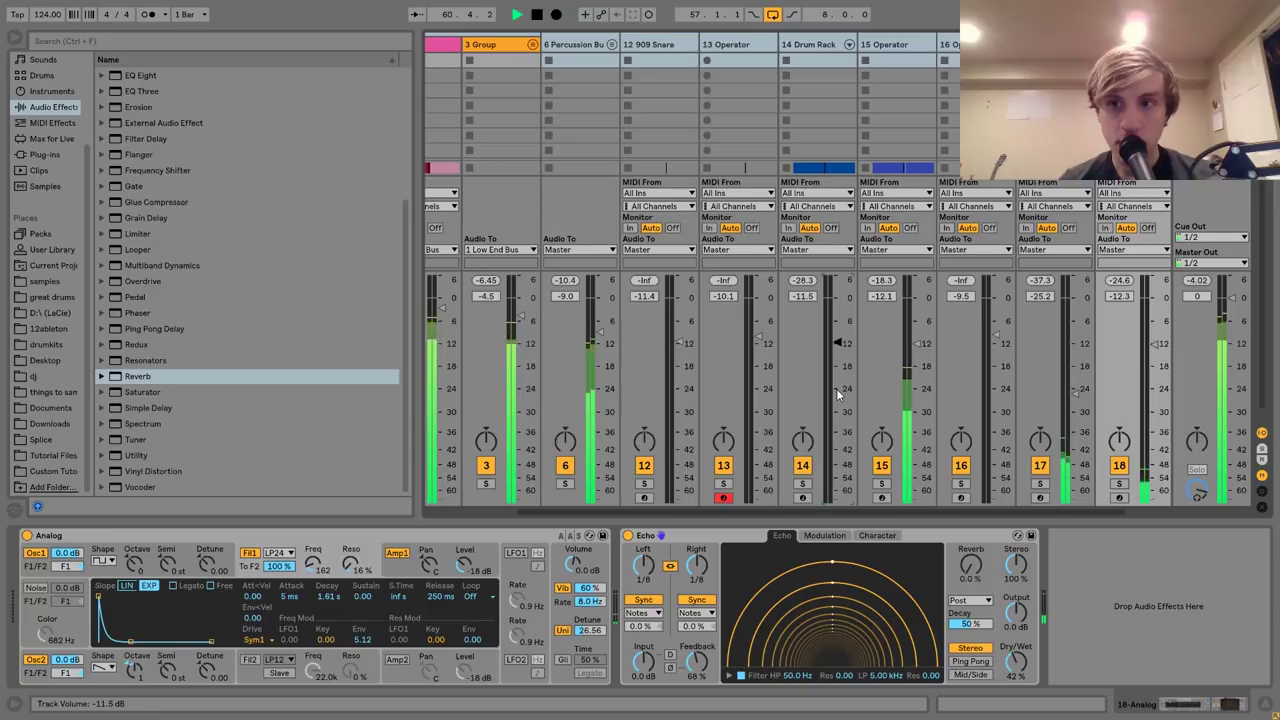
key("Down")
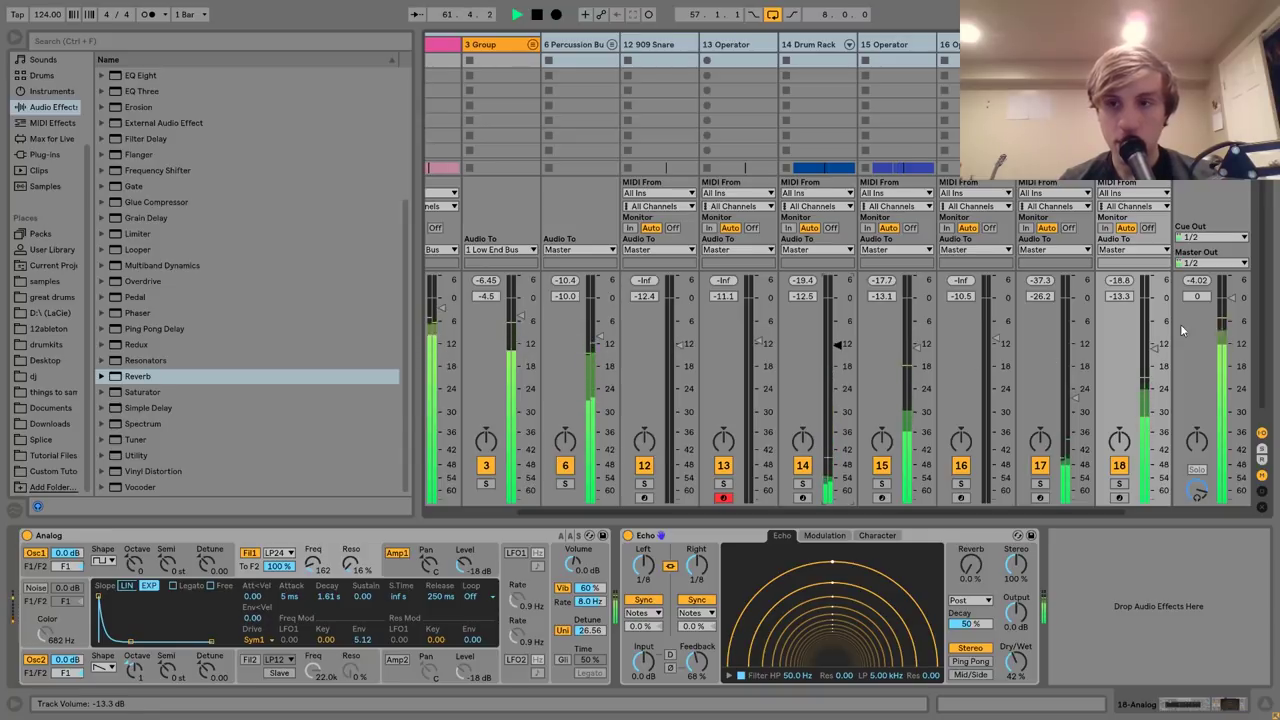
left_click(1200, 281)
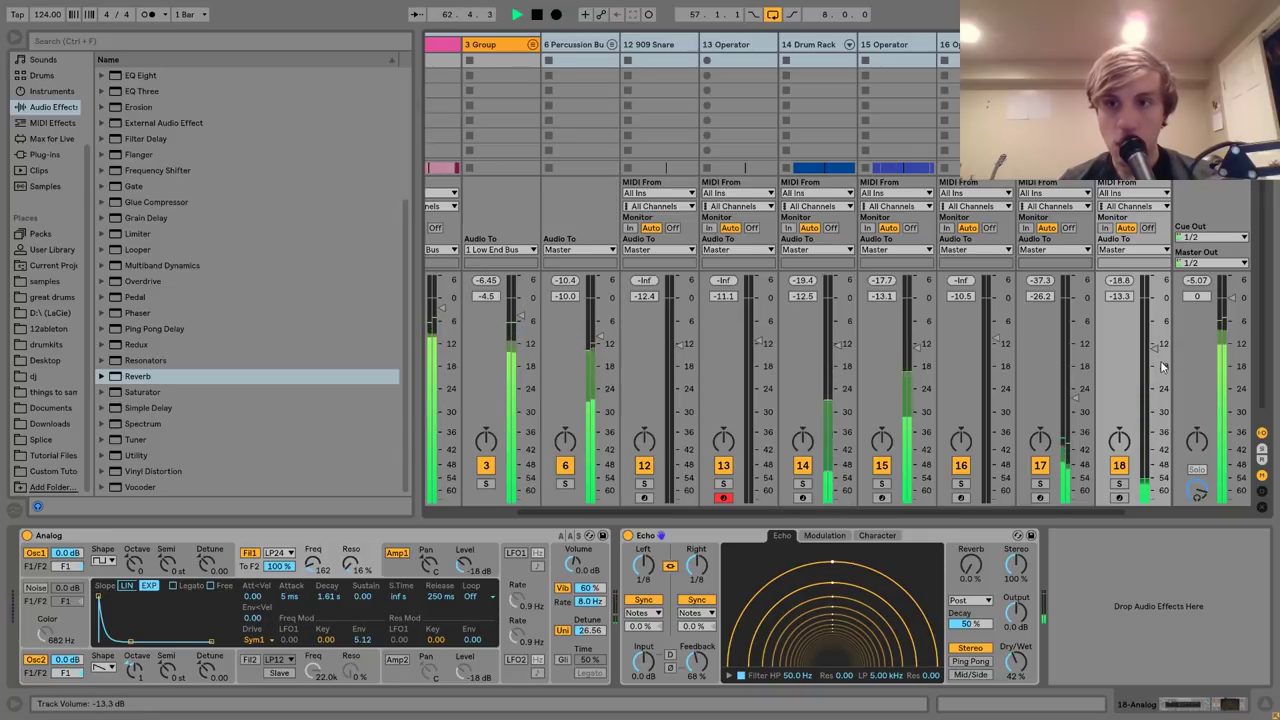
Try raising the selected tracks' volumes together, with track 13 at -9.2 dB, and audition the loop.
key("space")
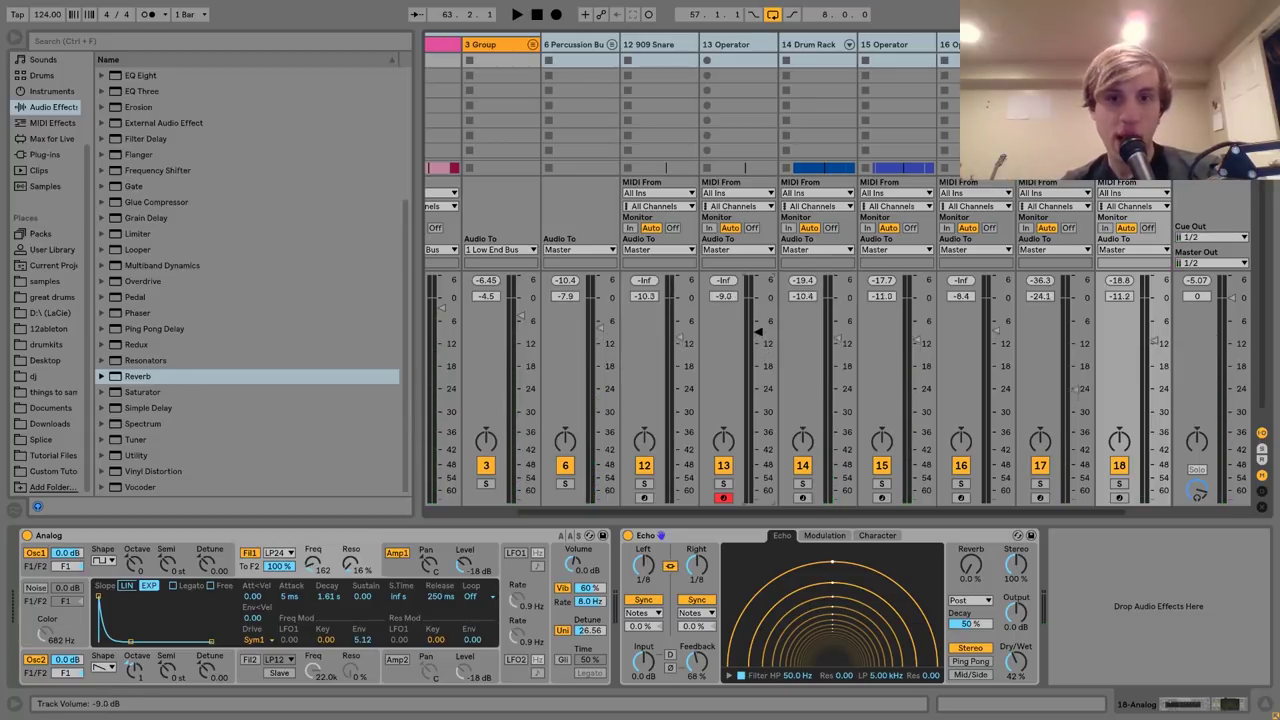
mouse_move(757, 331)
left_mouse_down()
mouse_move(757, 317)
mouse_move(760, 334)
left_mouse_up()
key("space")
key("space")
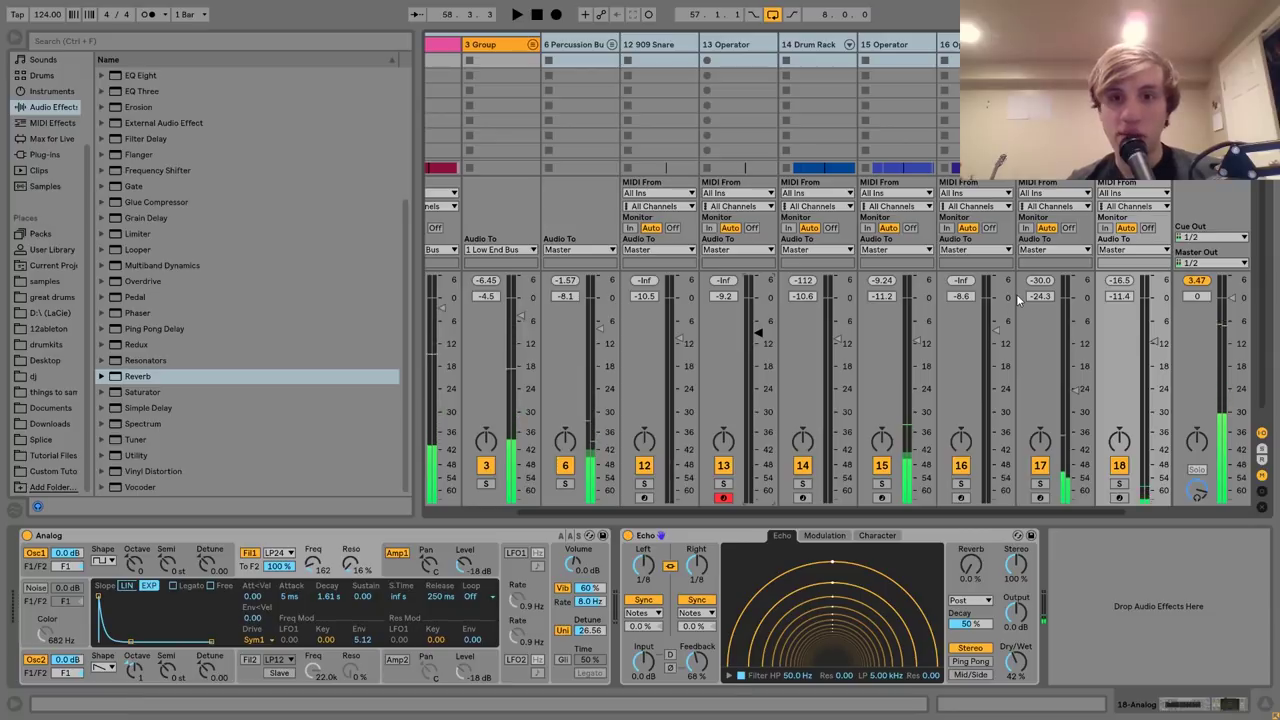
Lower the selected tracks' volumes together until track 13 is at -11.1 dB, reset the master peak level and replay the loop.
key("Down")
key("Down")
left_click(1198, 281)
key("space")
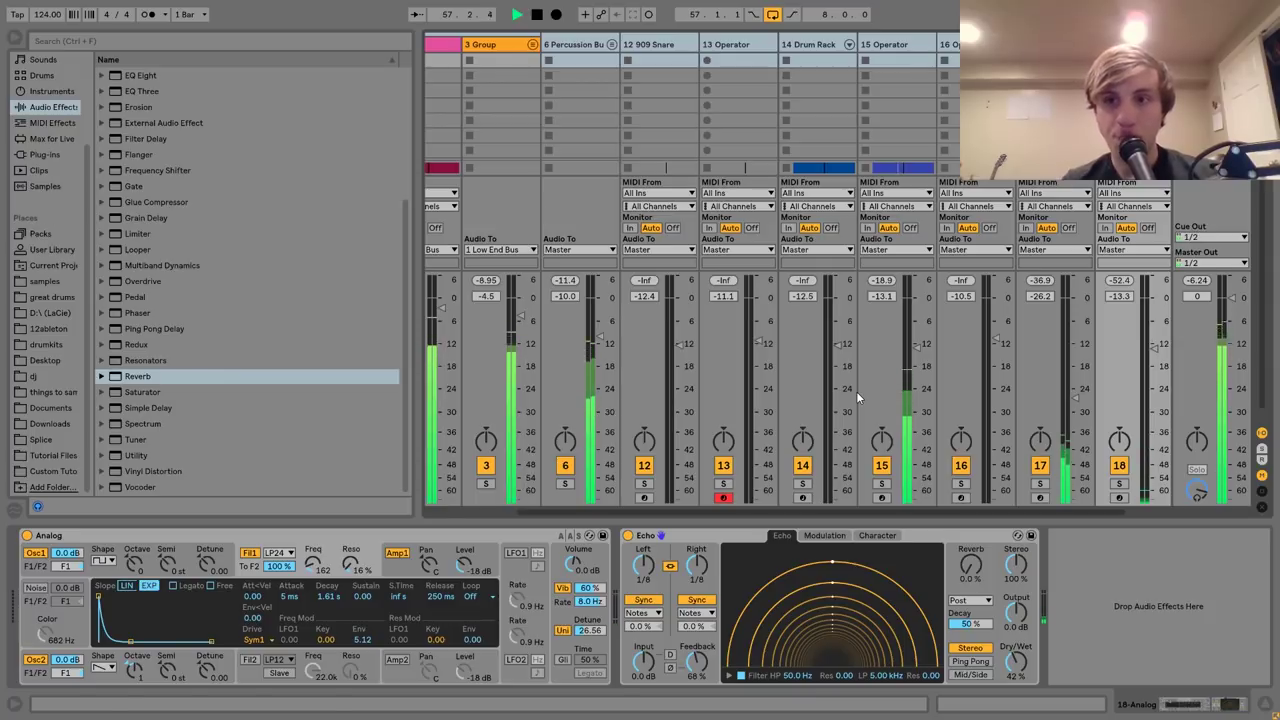
Return to the arrangement, select the Master track and add an EQ Eight to it.
key("Tab")
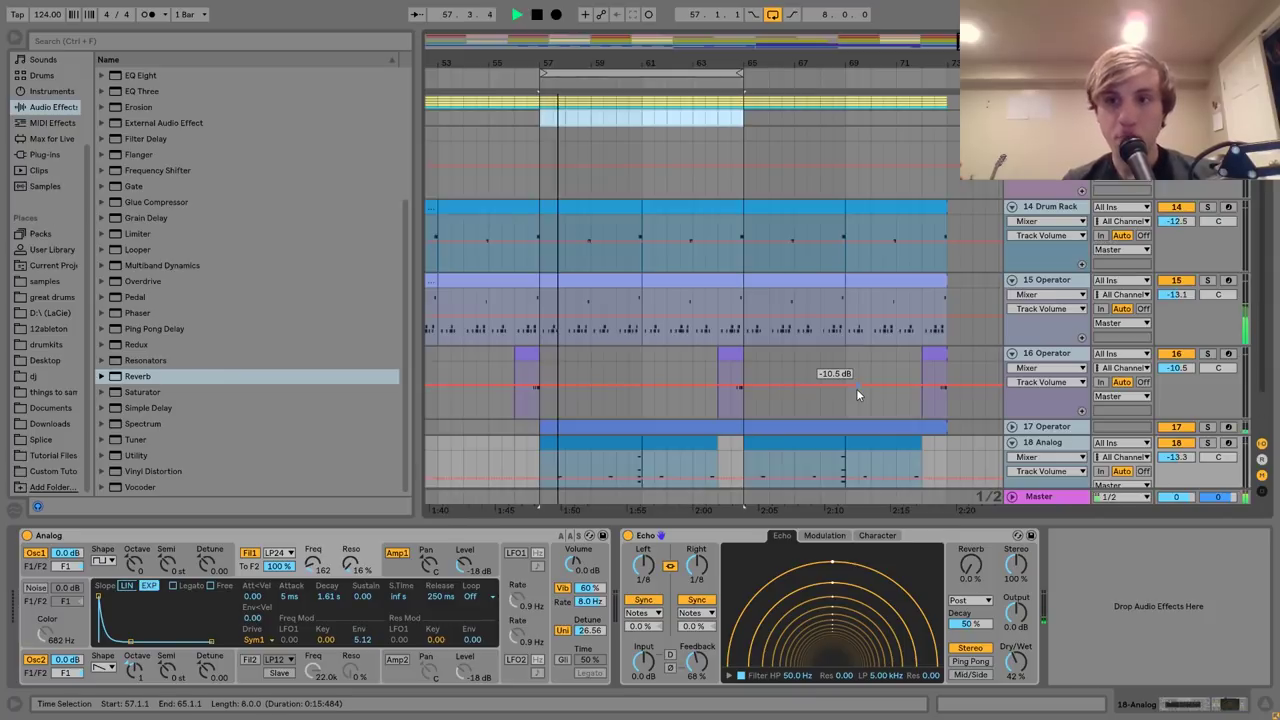
left_click(1040, 500)
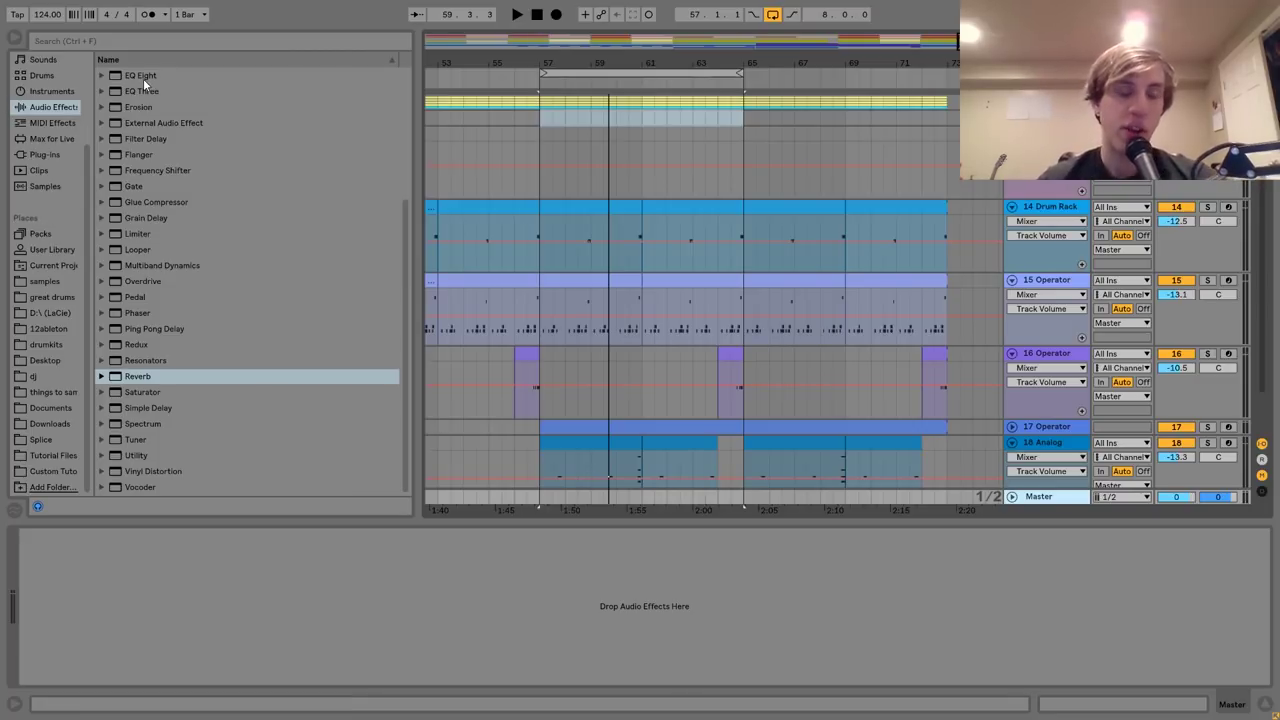
left_click_drag(143, 78, 804, 625)
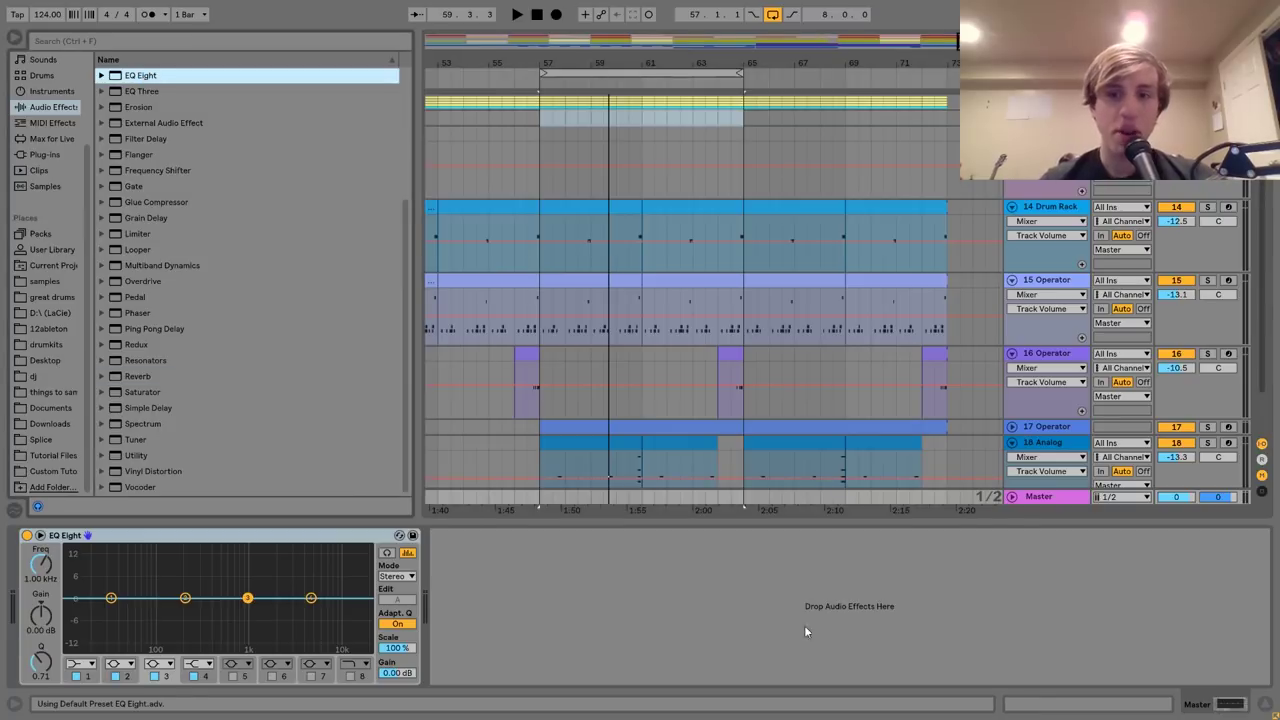
Shape the Master EQ Eight: band 2 to -6.19 dB at 255 Hz, band 1 to 3.10 dB at 82.5 Hz, band 4 to 3.35 dB at 3.52 kHz.
left_click_drag(185, 598, 194, 603)
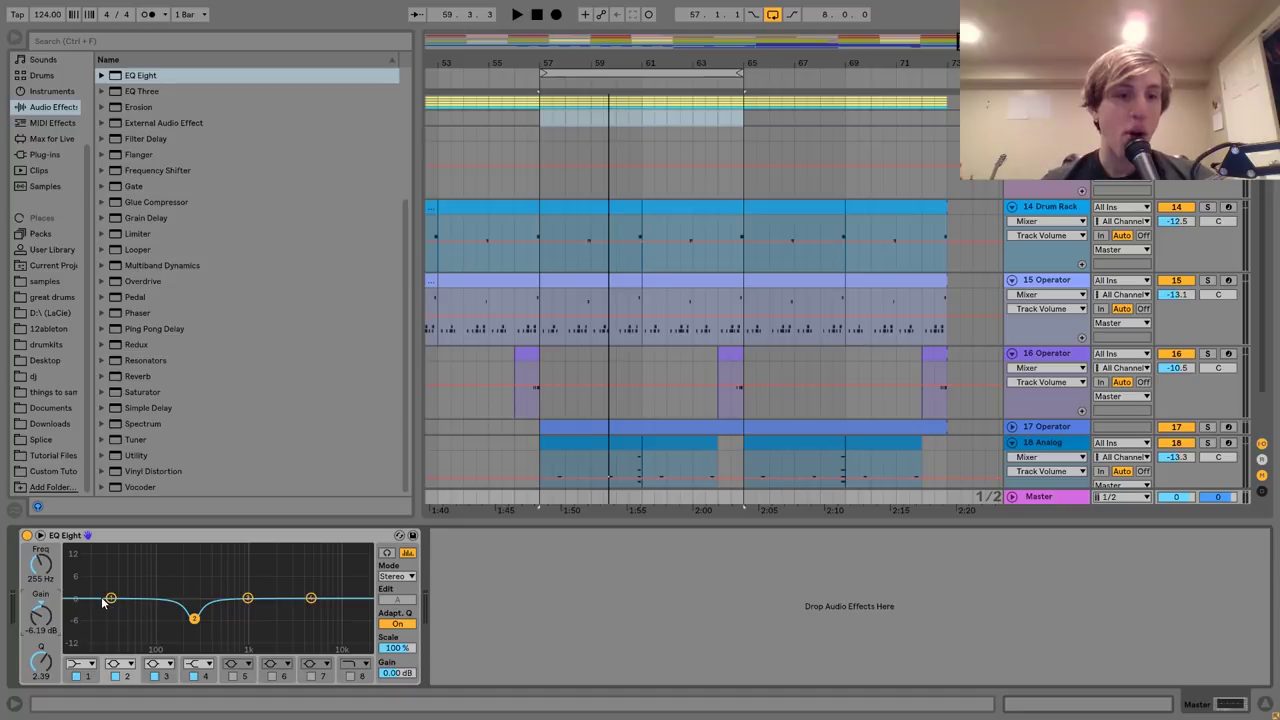
left_click_drag(112, 601, 150, 590)
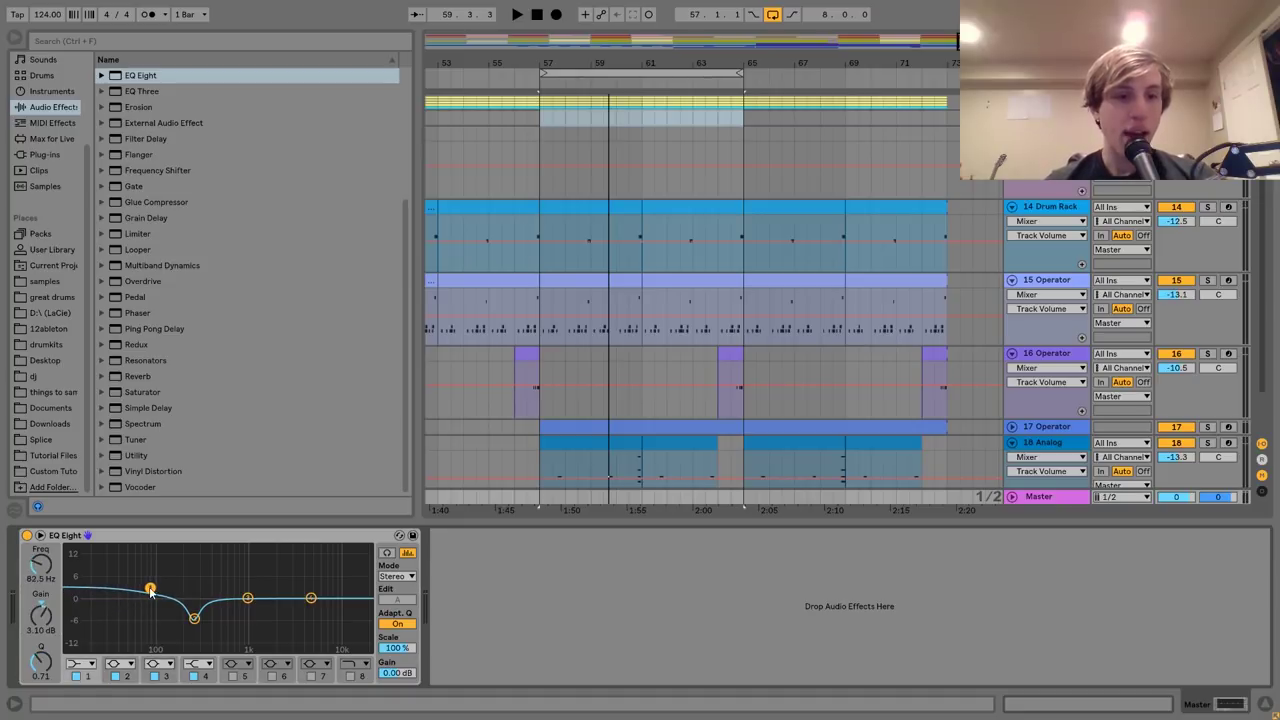
left_click(311, 598)
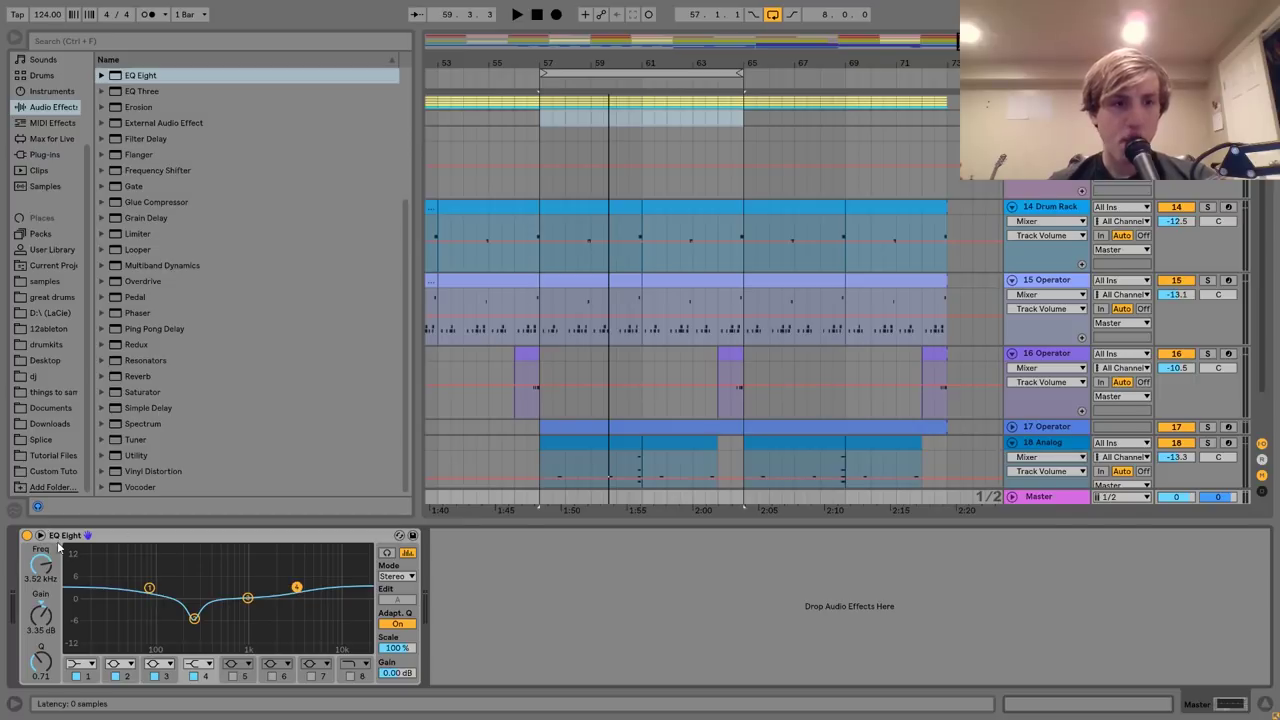
Play the loop with the Master's EQ Eight bypassed and re-enabled to compare the sound.
left_click(27, 536)
key("space")
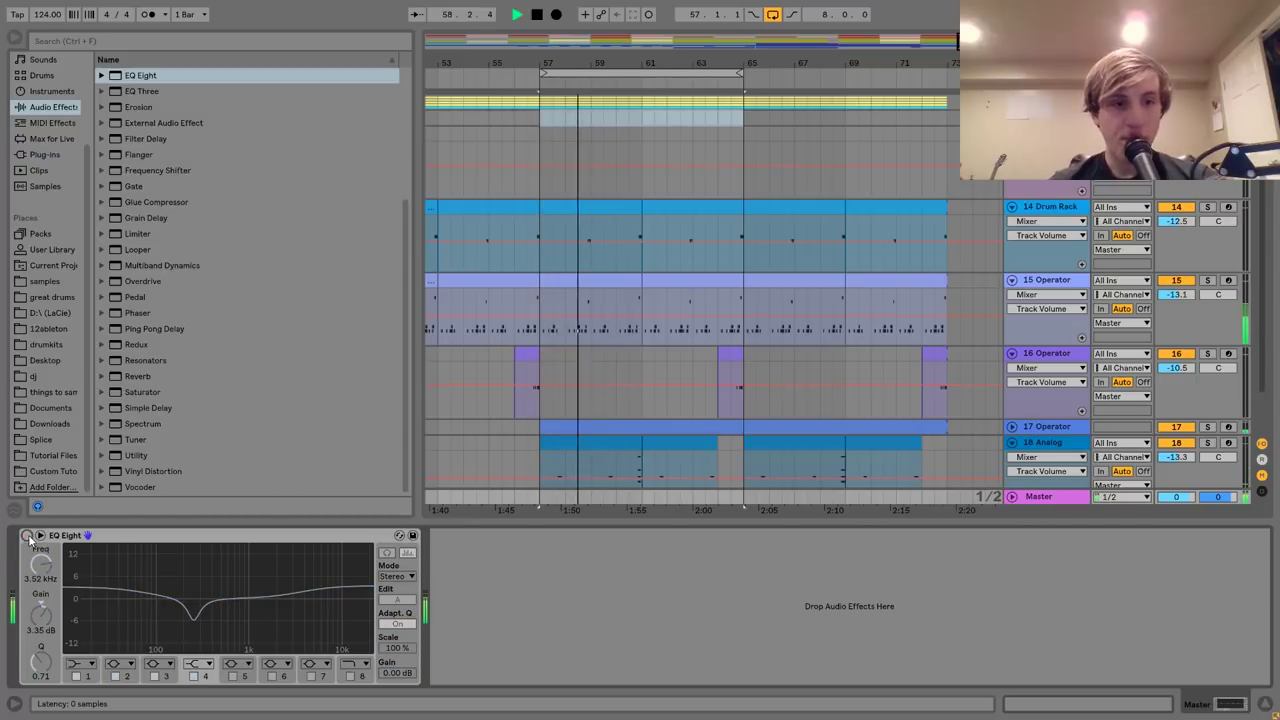
left_click(27, 536)
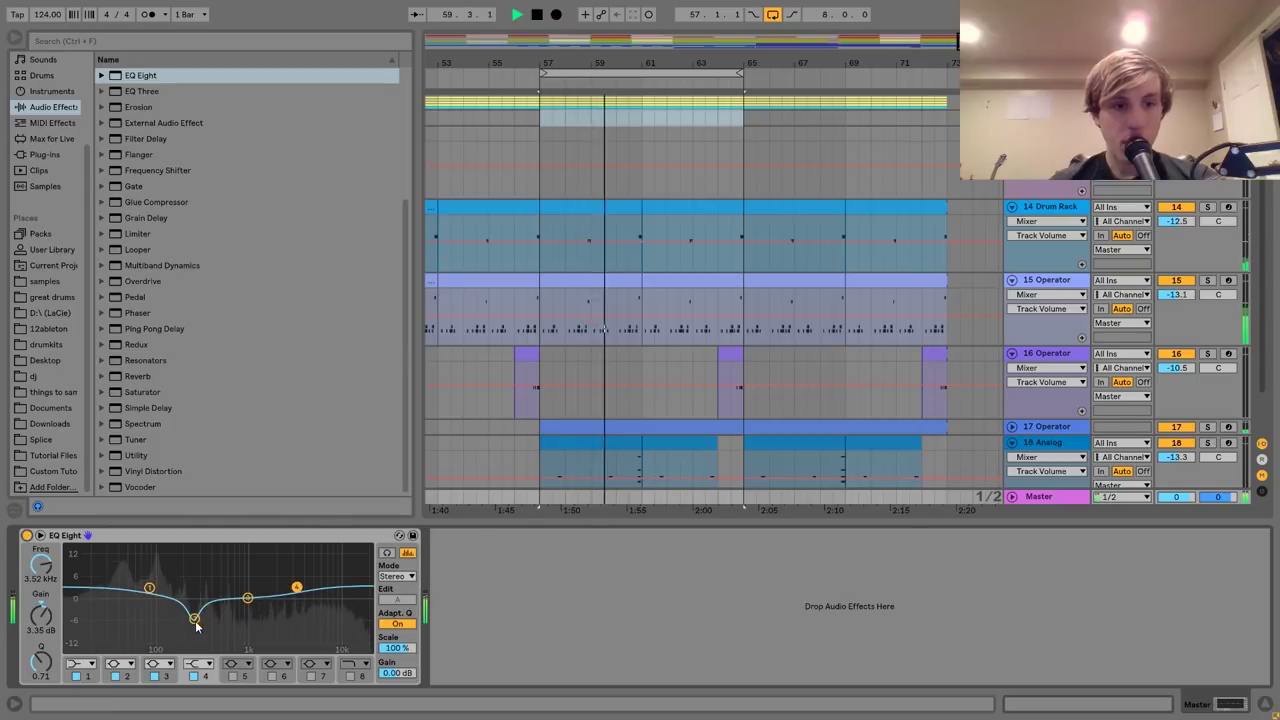
Soften the EQ's band 2 cut, set band 4 to 2.36 dB and band 1 to 2.60 dB at 80.8 Hz, and replay the loop.
left_click_drag(194, 611, 196, 616)
left_click_drag(297, 588, 297, 591)
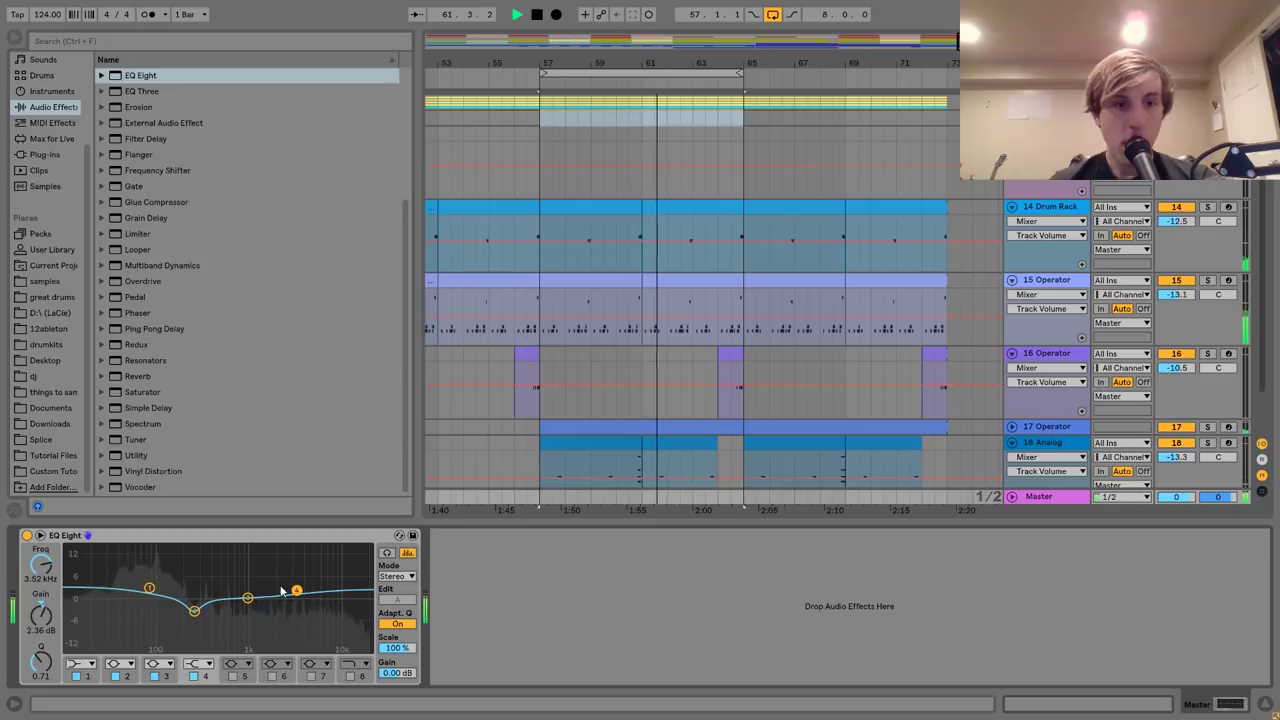
key("space")
left_click(150, 589)
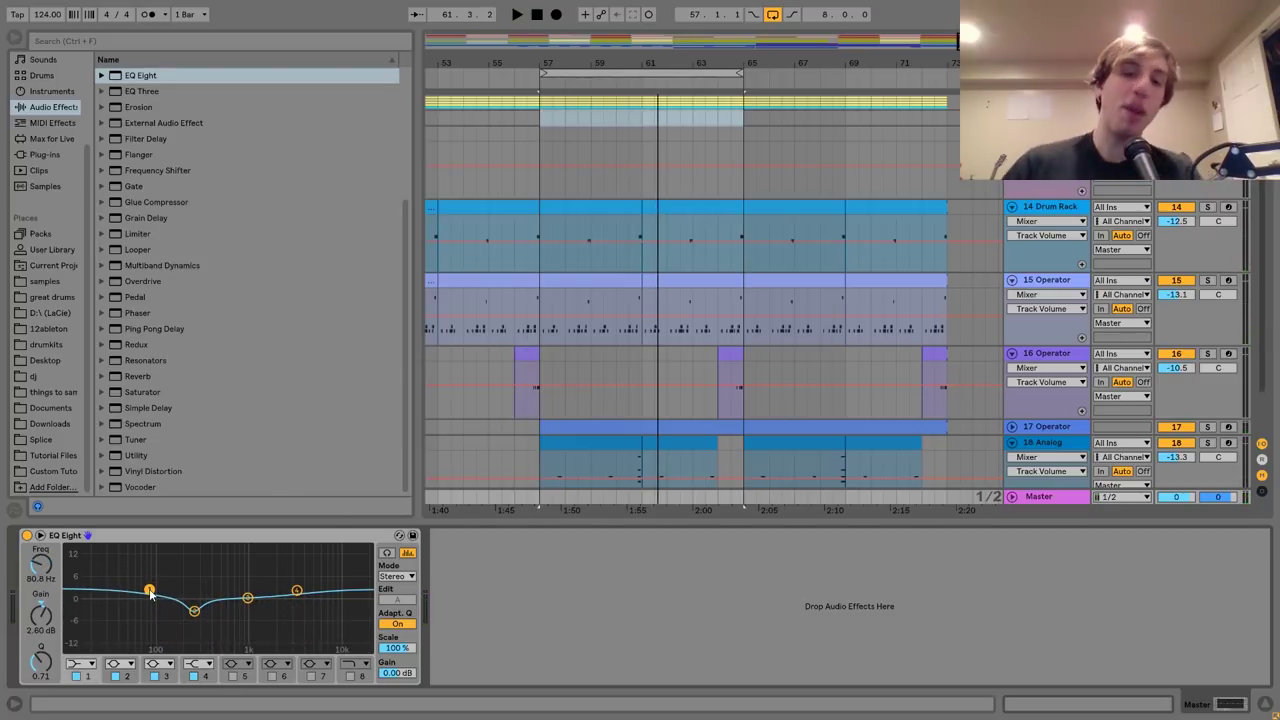
key("space")
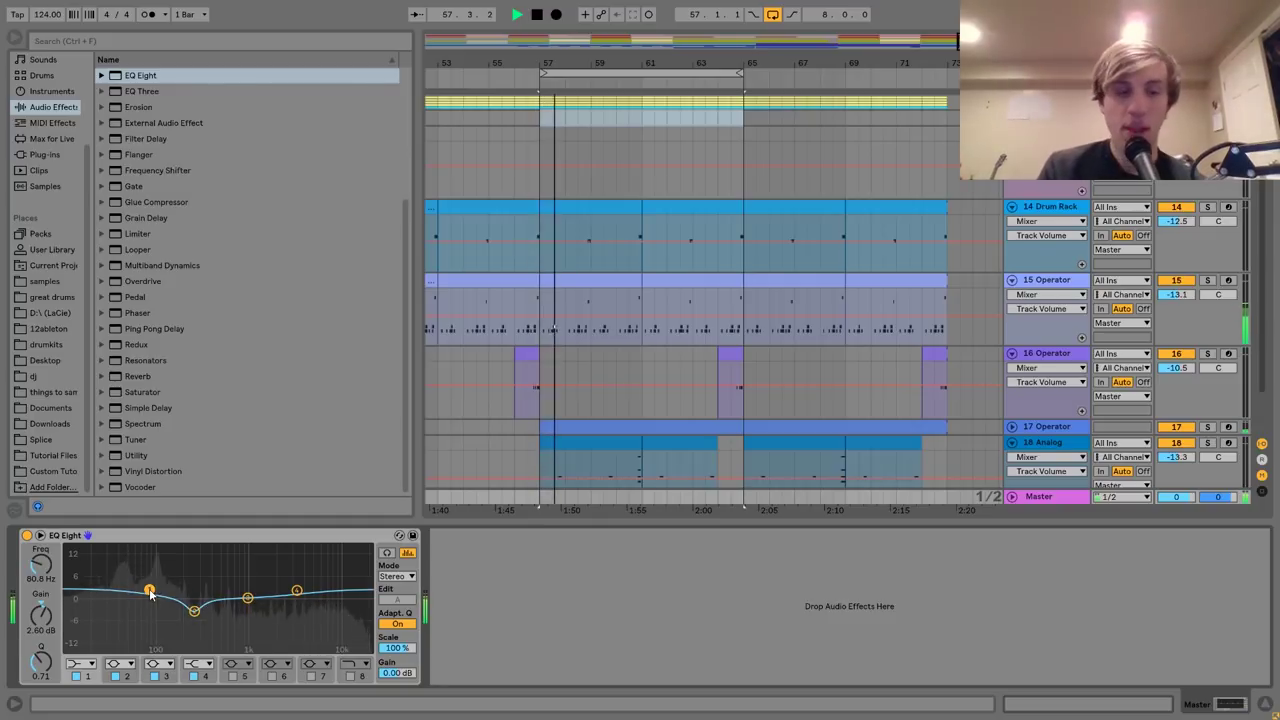
key("space")
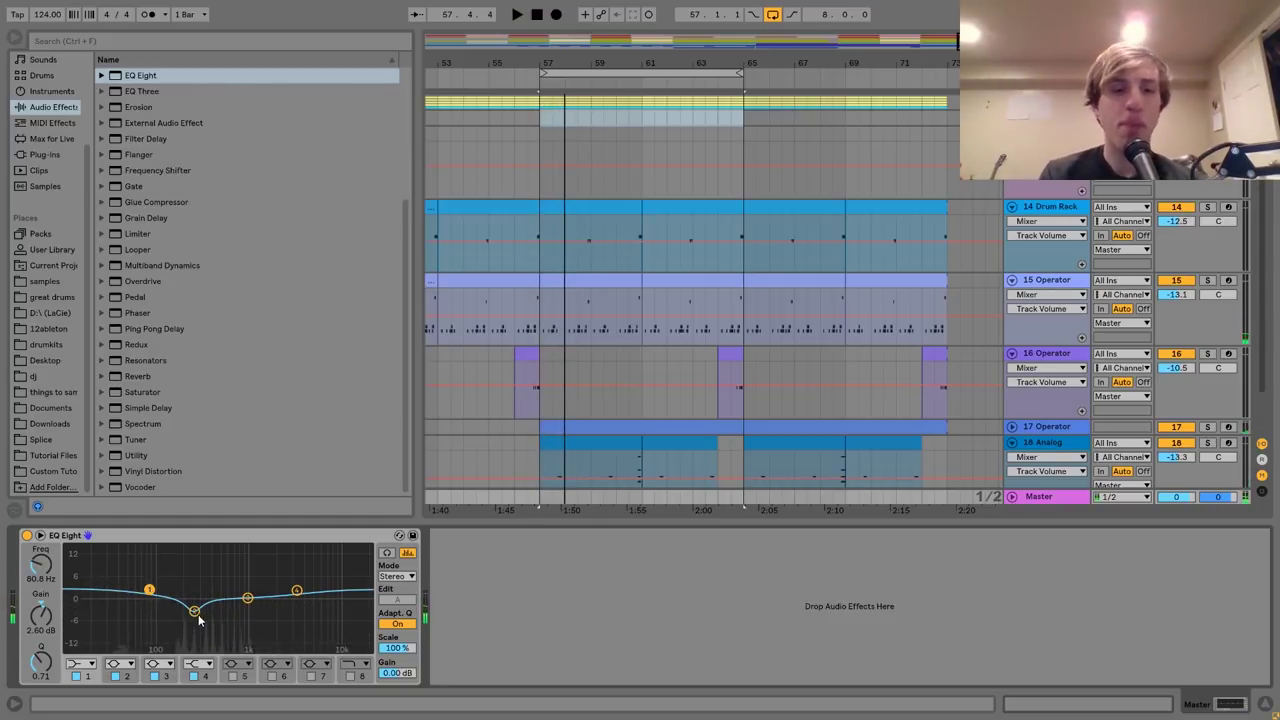
Set the EQ's band 2 to -4.09 dB at 284 Hz while playing the loop in band audition mode.
left_click(194, 610)
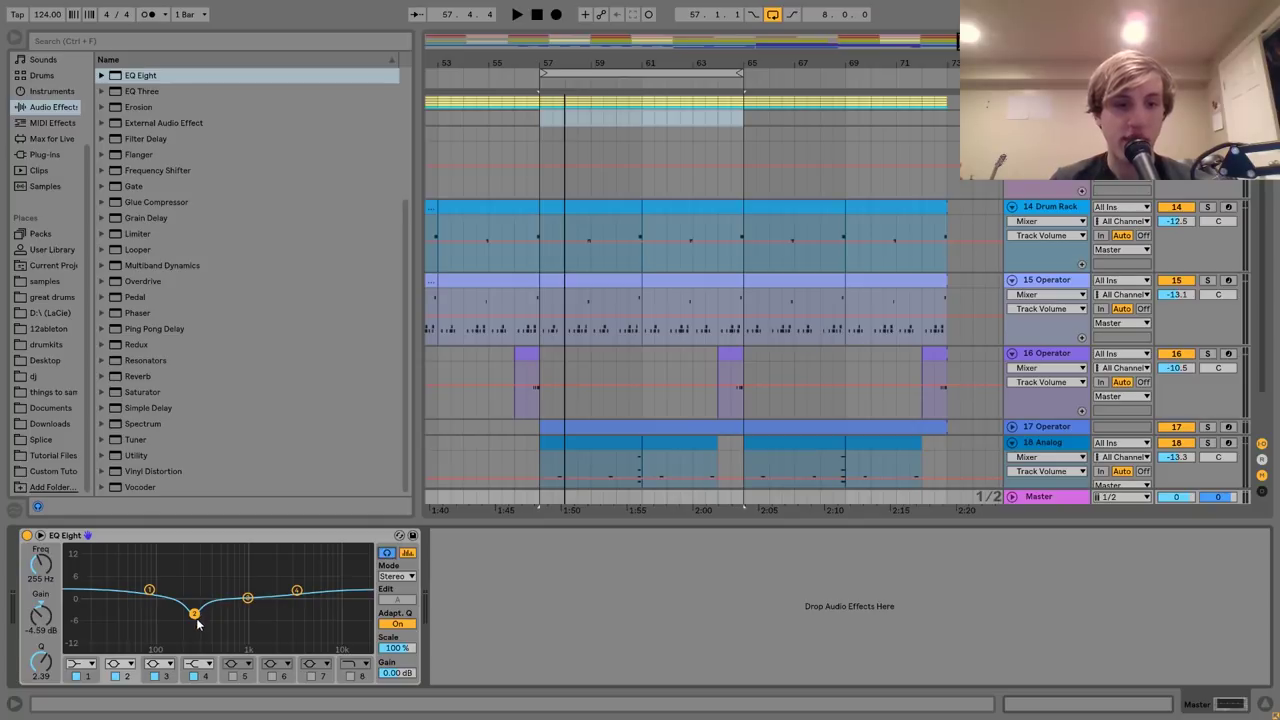
key("space")
mouse_move(194, 614)
left_mouse_down()
mouse_move(195, 549)
mouse_move(198, 611)
left_mouse_up()
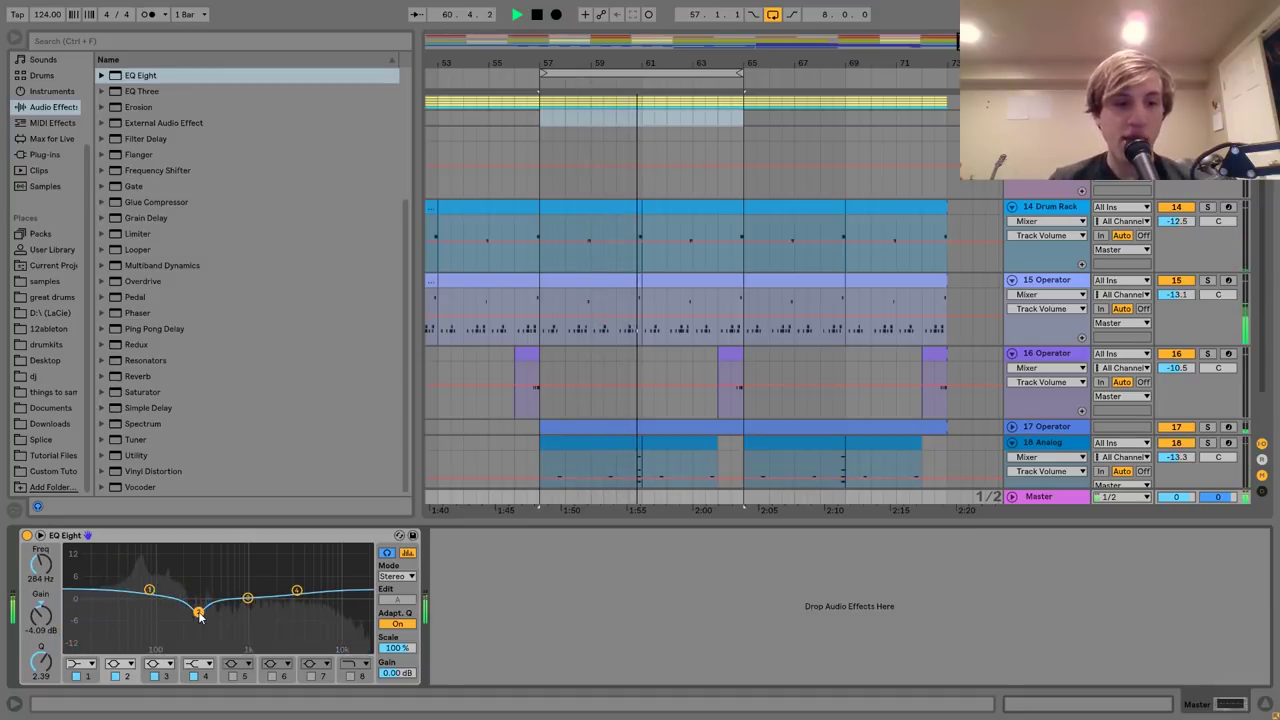
key("space")
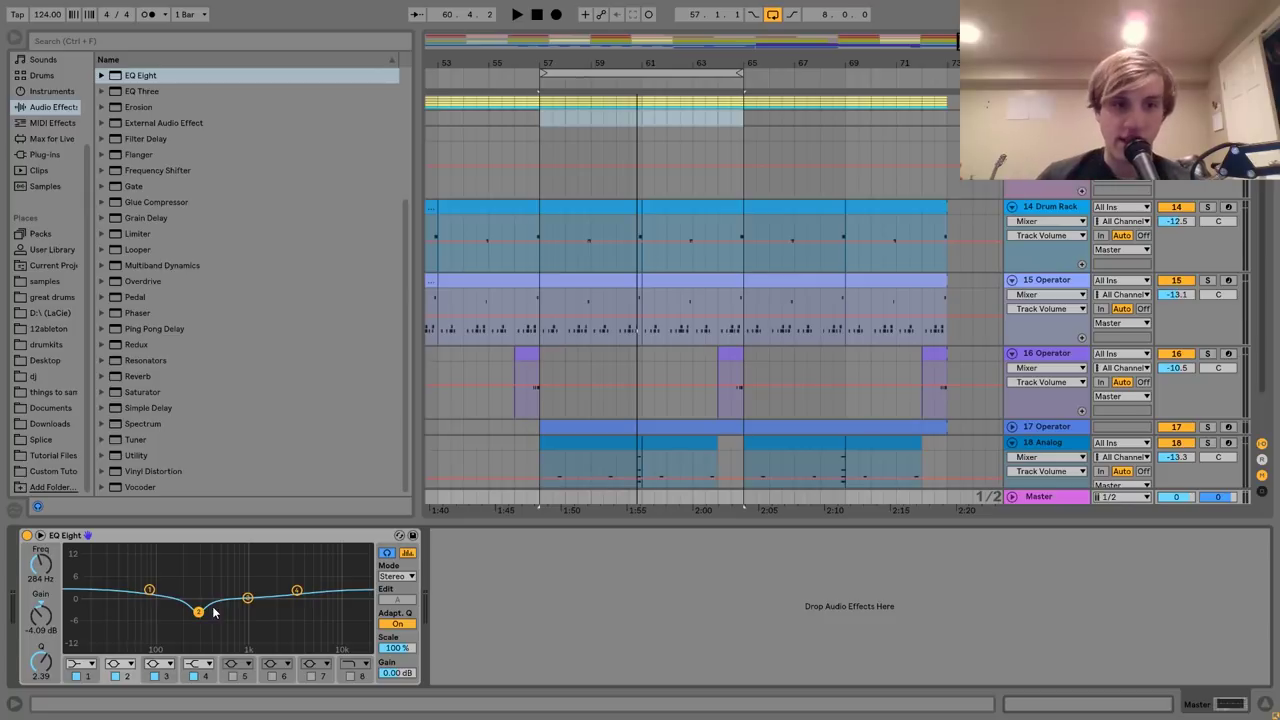
Listen to EQ band 1 in isolation during playback, turn off audition mode and select band 4.
key("space")
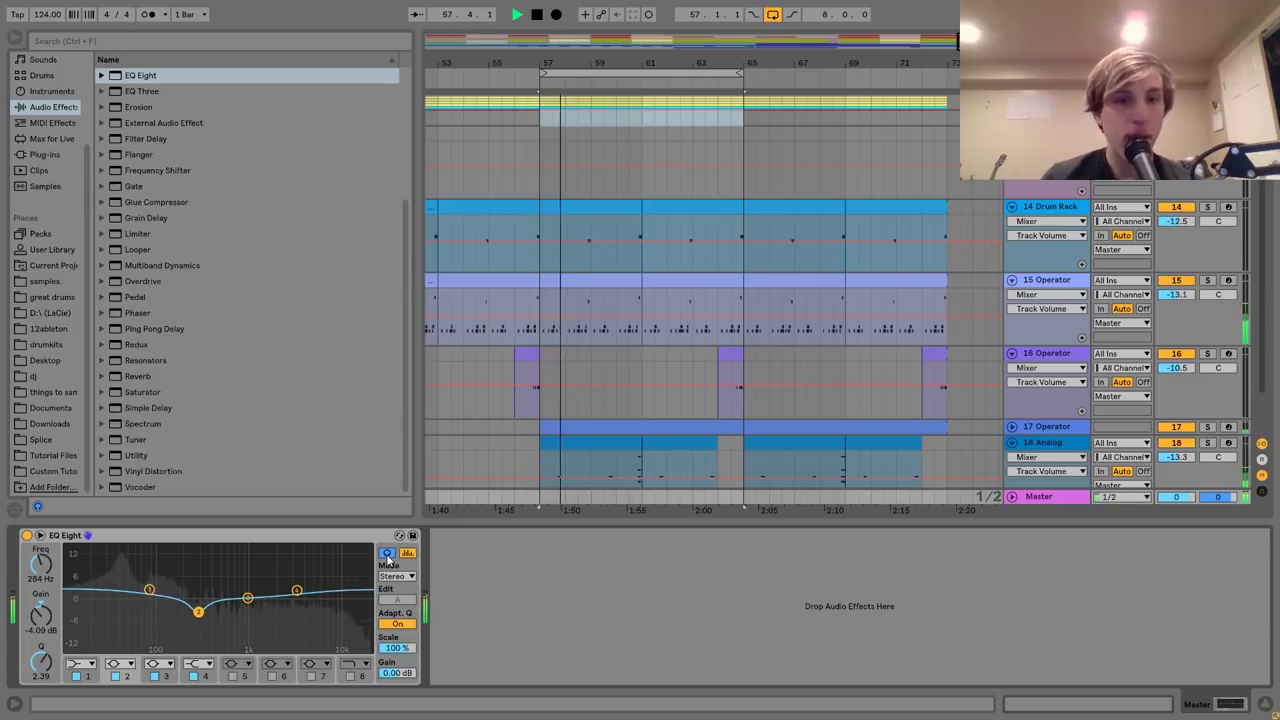
left_click(150, 591)
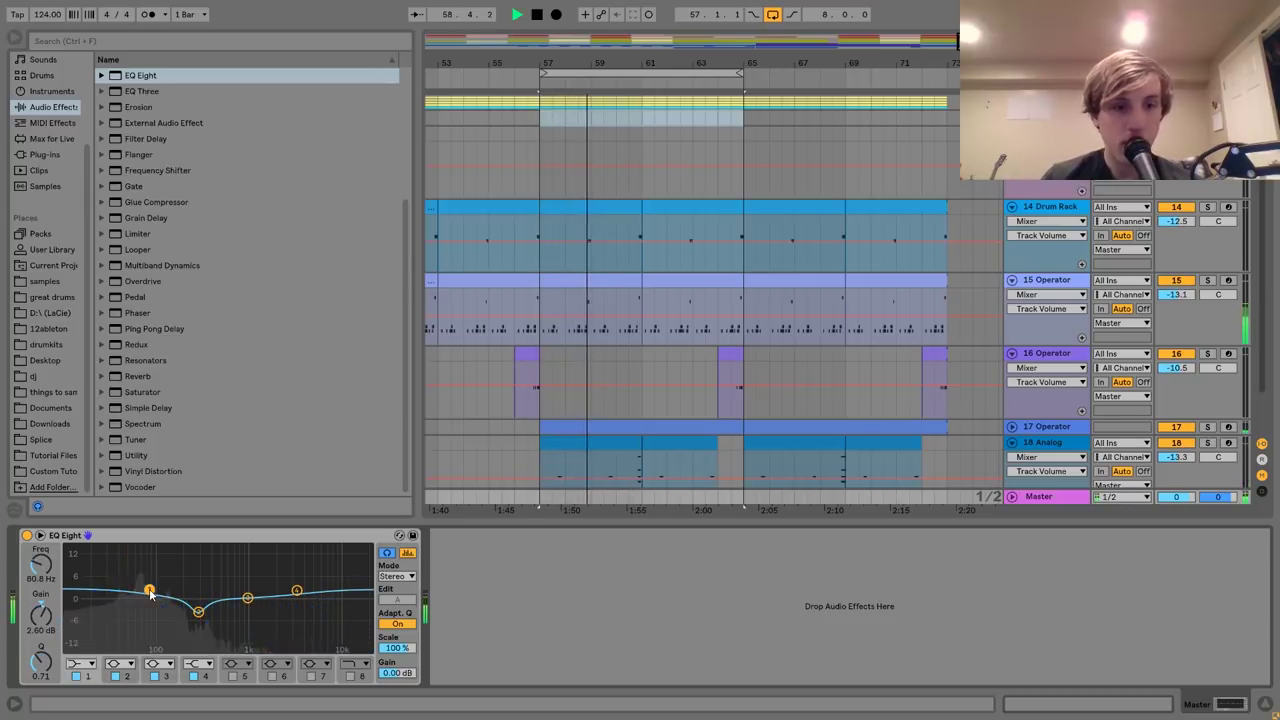
left_click(296, 590)
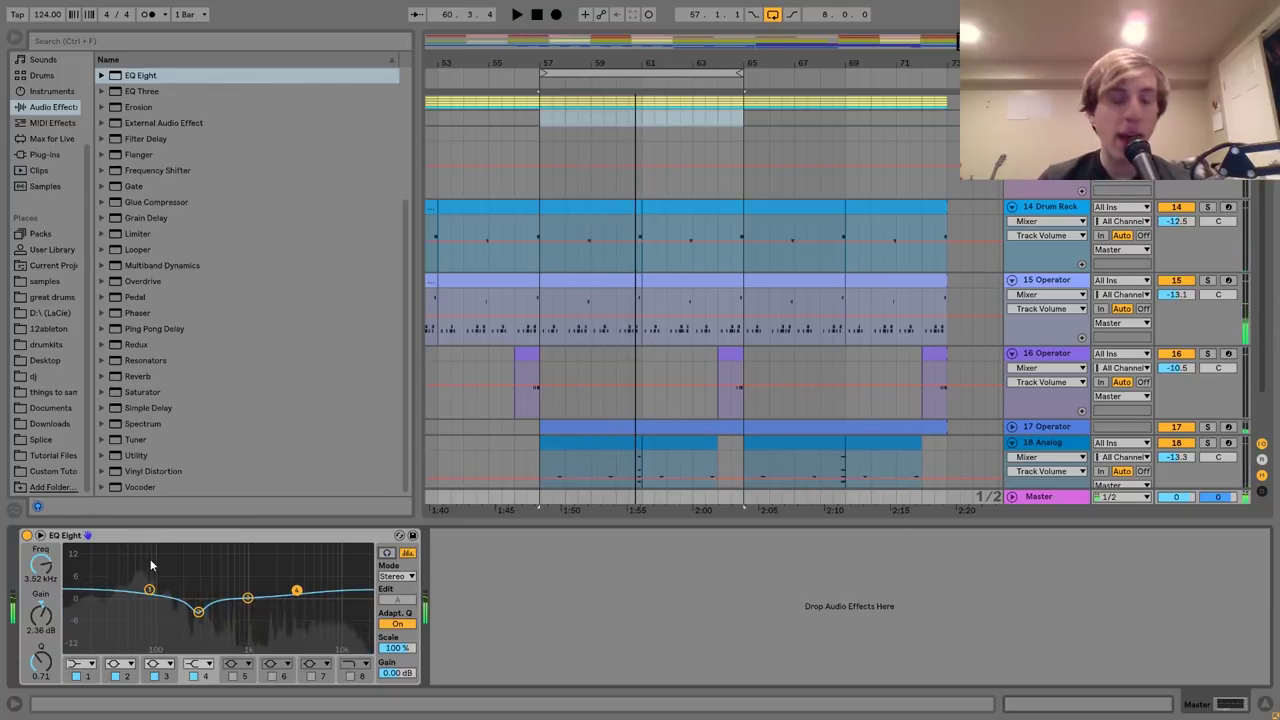
Compare the loop again with the Master's EQ Eight bypassed and enabled.
left_click(26, 535)
key("space")
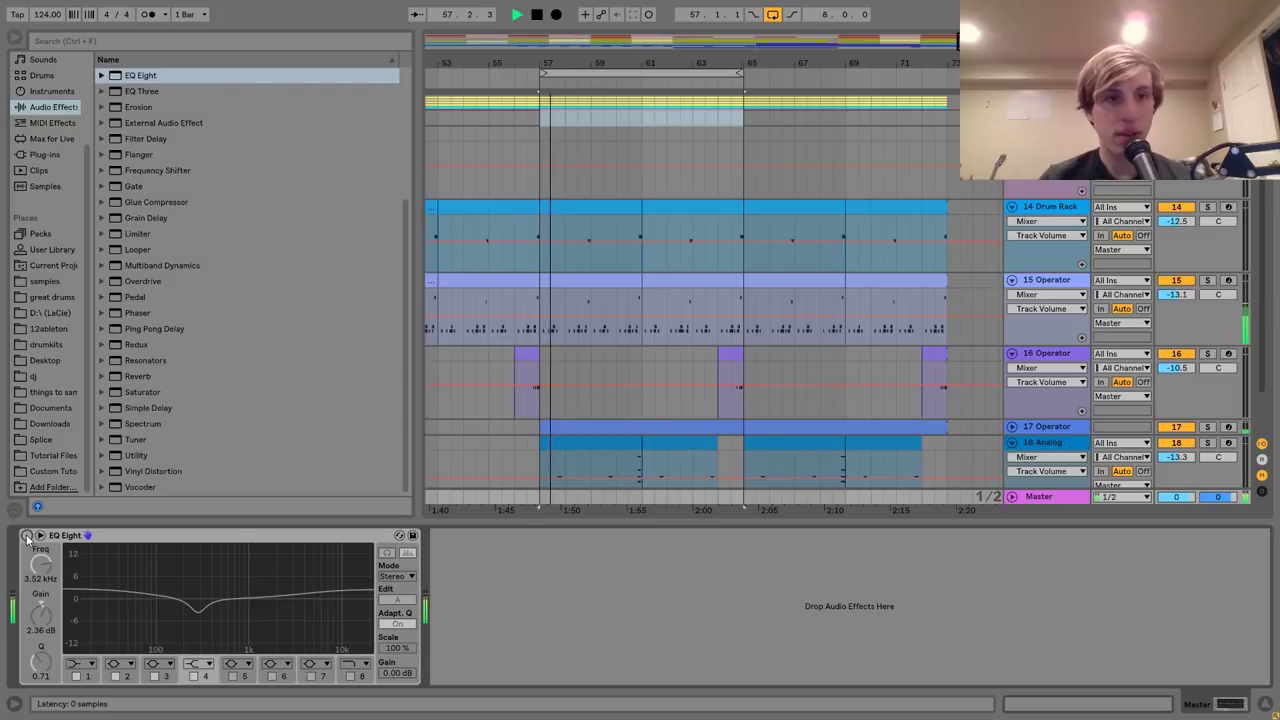
left_click(26, 535)
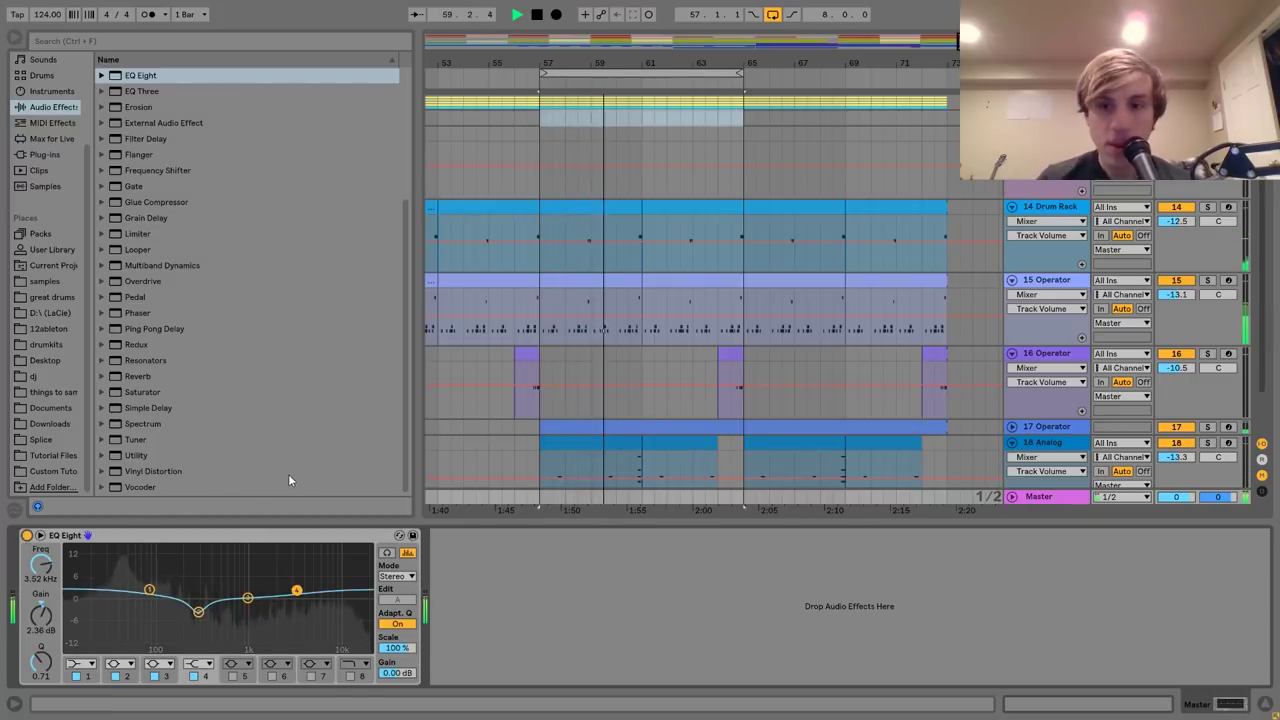
key("space")
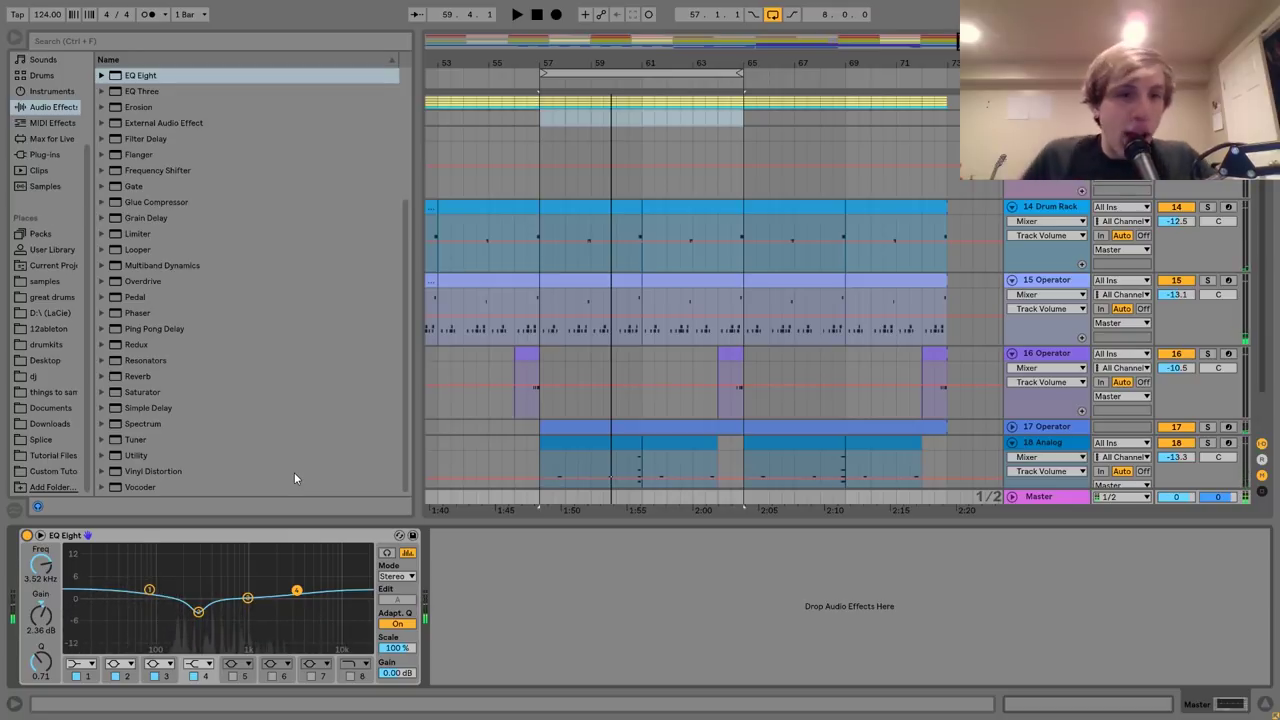
key("space")
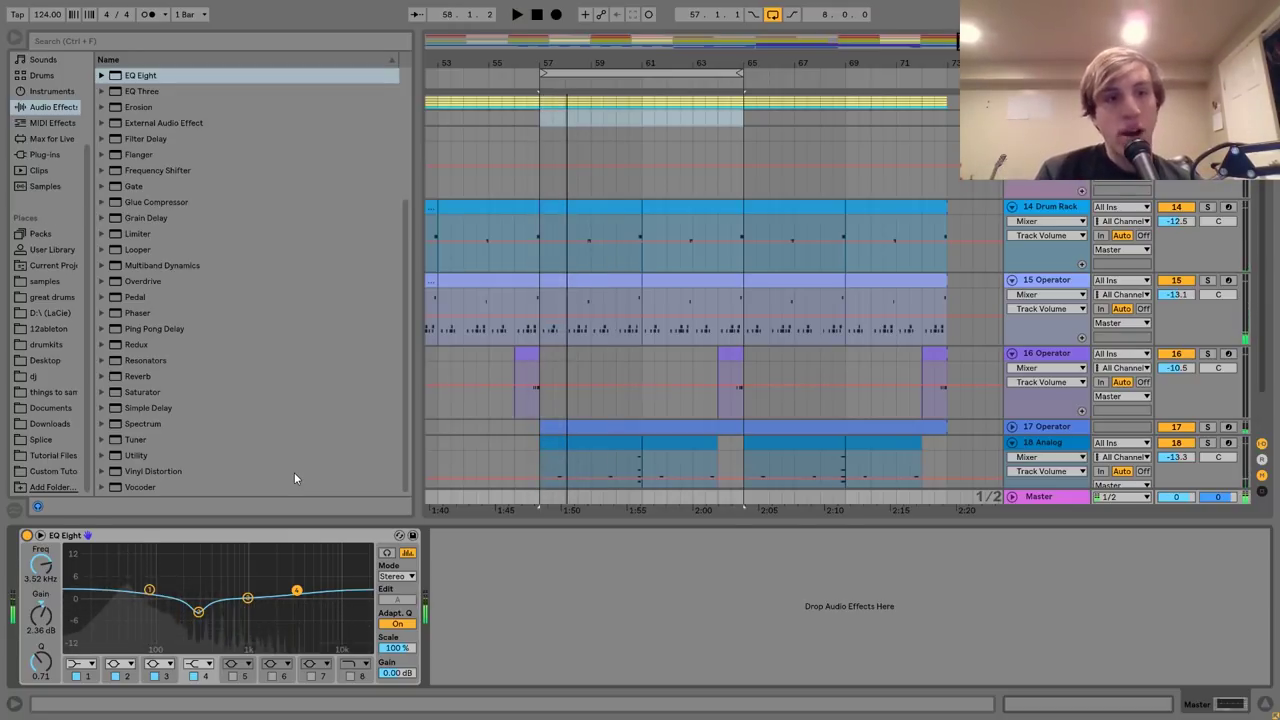
Add a Saturator after the Master's EQ Eight and review the 6 Percussion Bus device chain against the Master's.
left_click(144, 393)
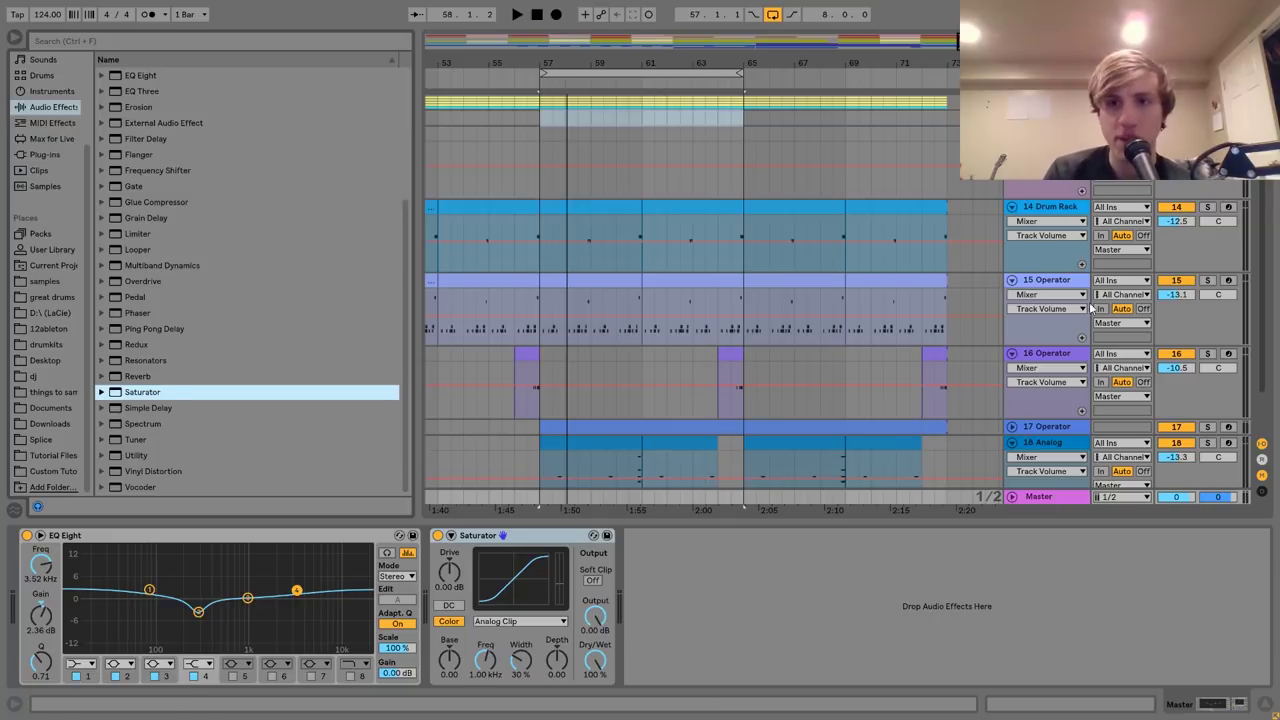
left_click(1047, 102)
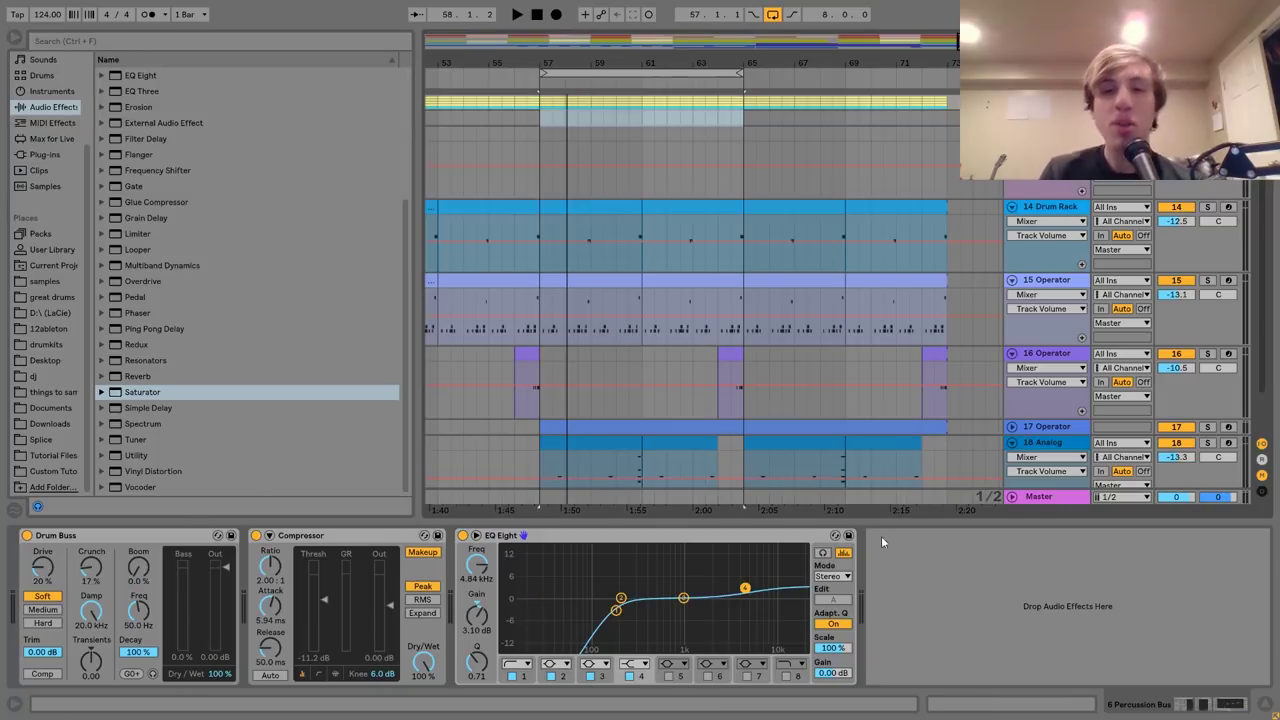
left_click(1031, 500)
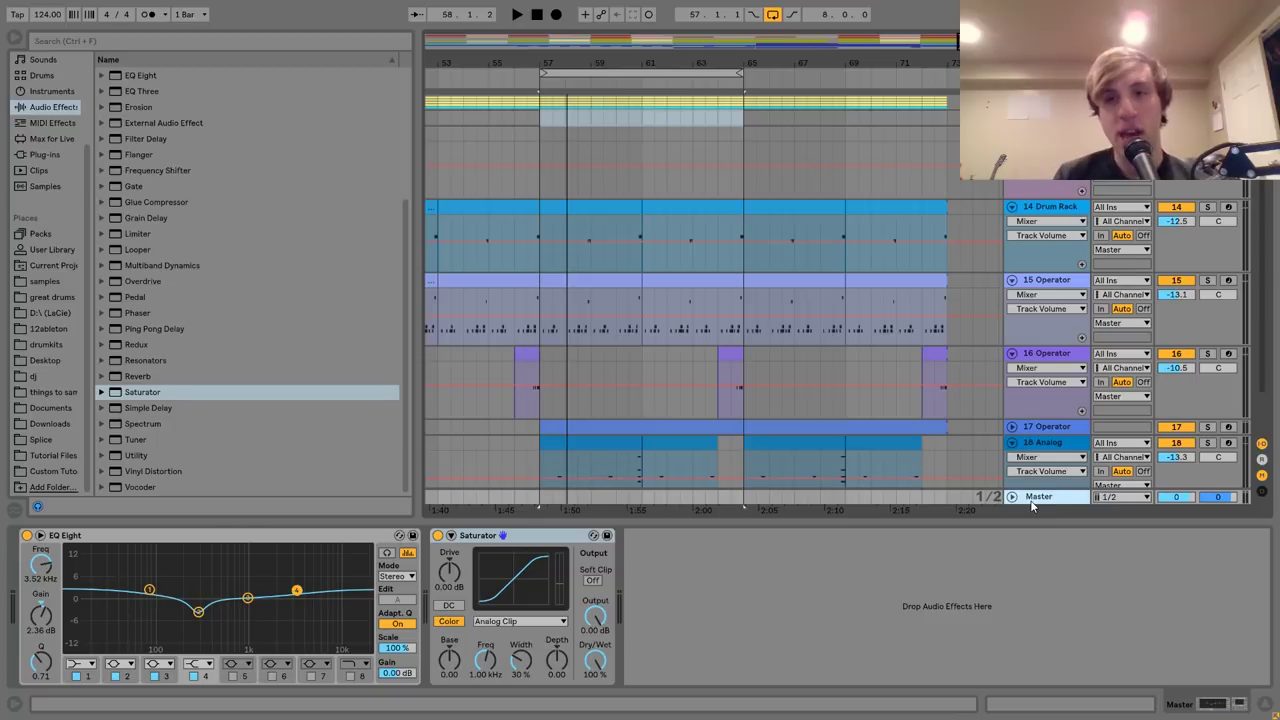
left_click(1047, 102)
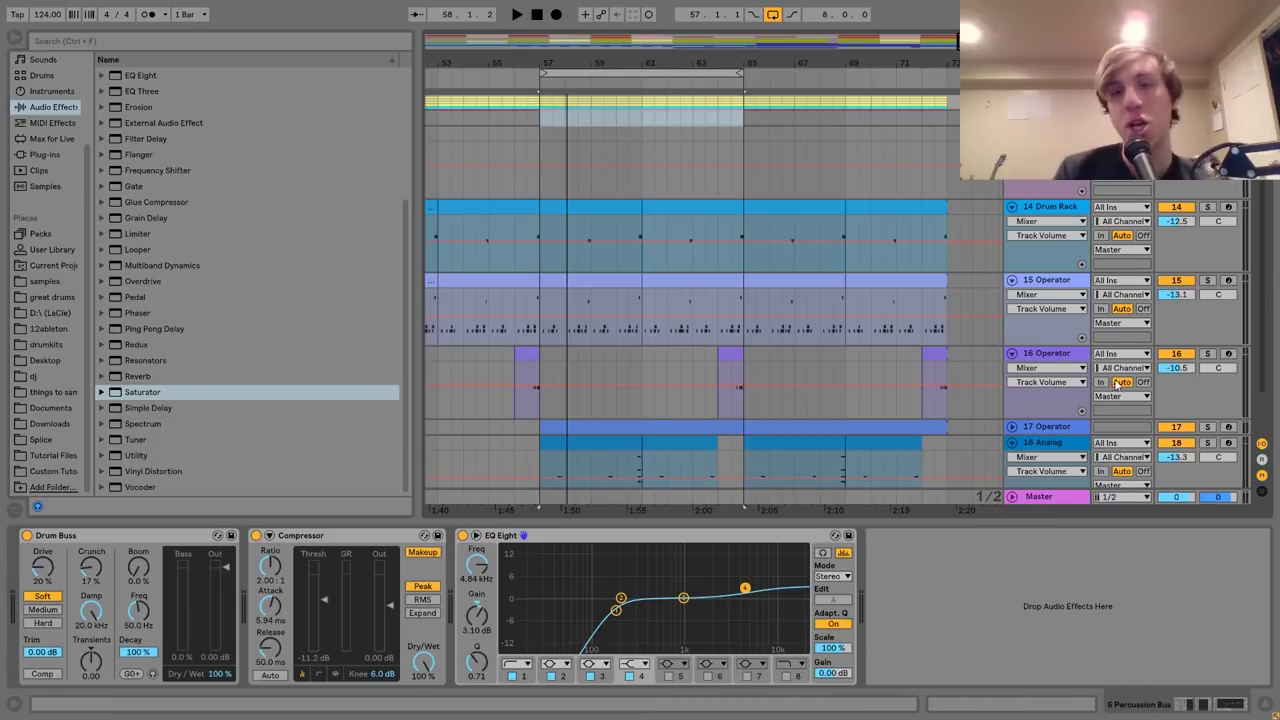
left_click(1063, 499)
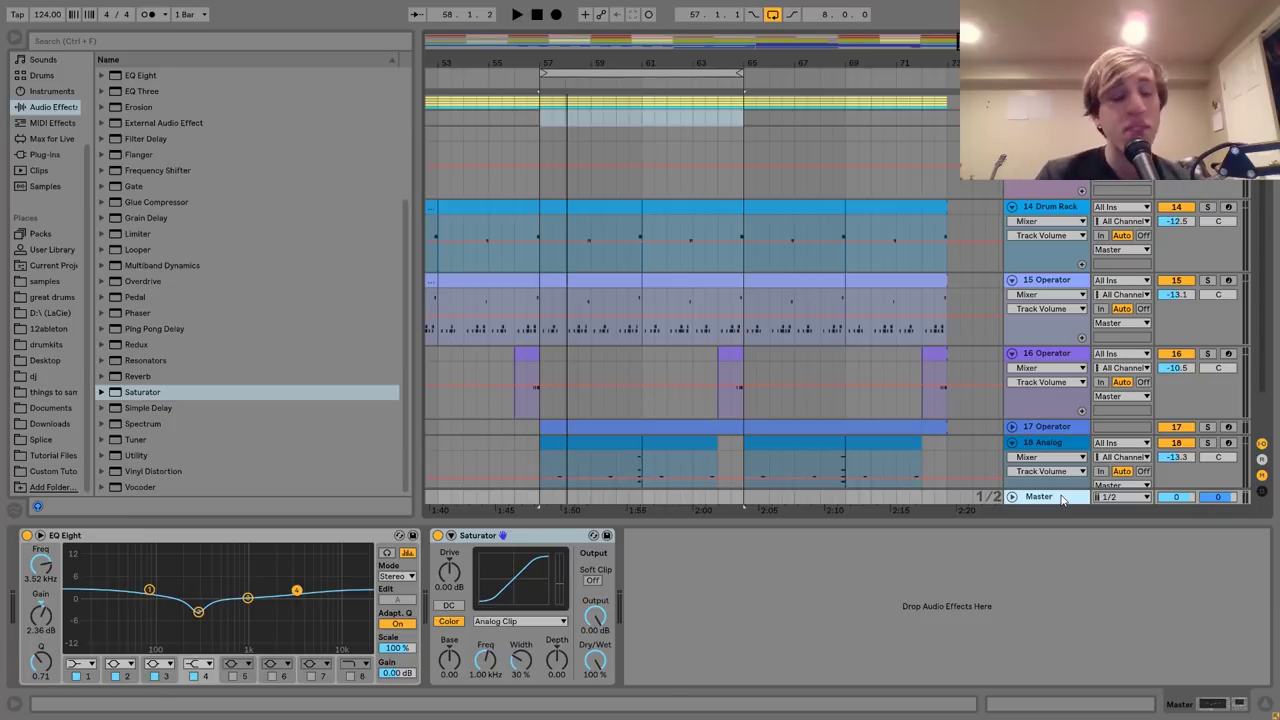
Audition the loop with the Master's EQ Eight and Saturator bypassed, and re-enable the EQ Eight.
key("space")
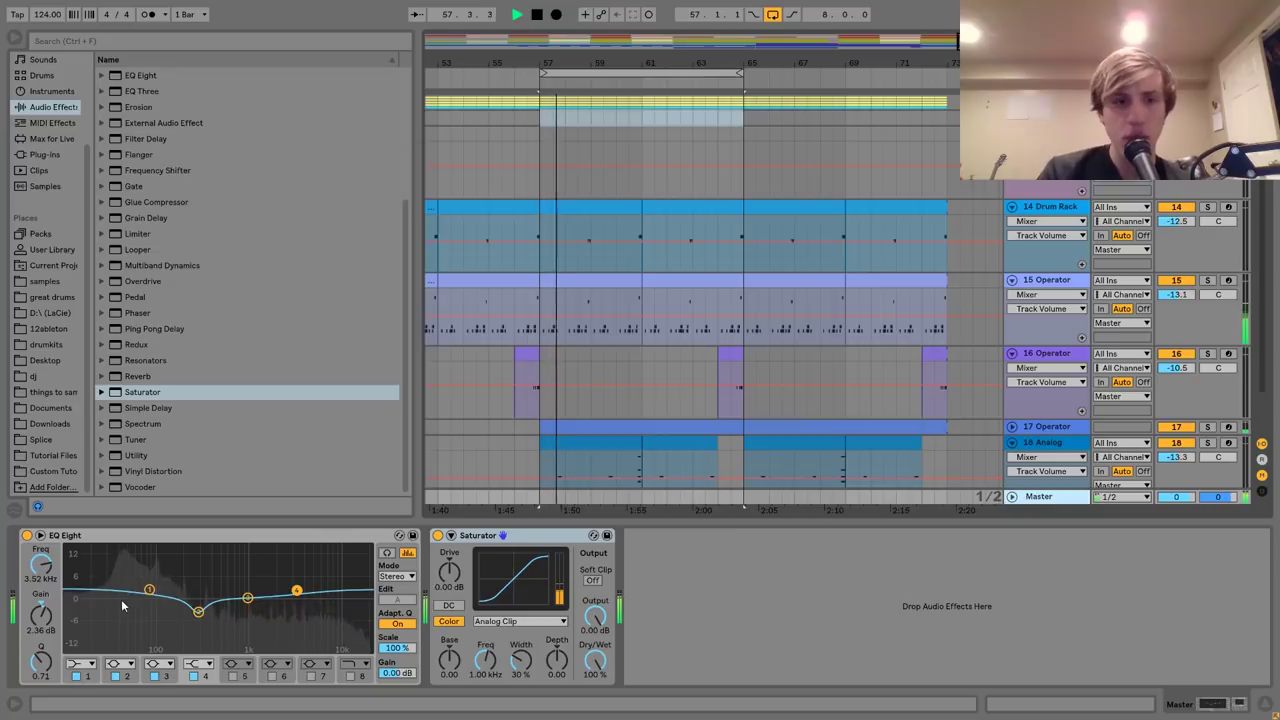
left_click(26, 535)
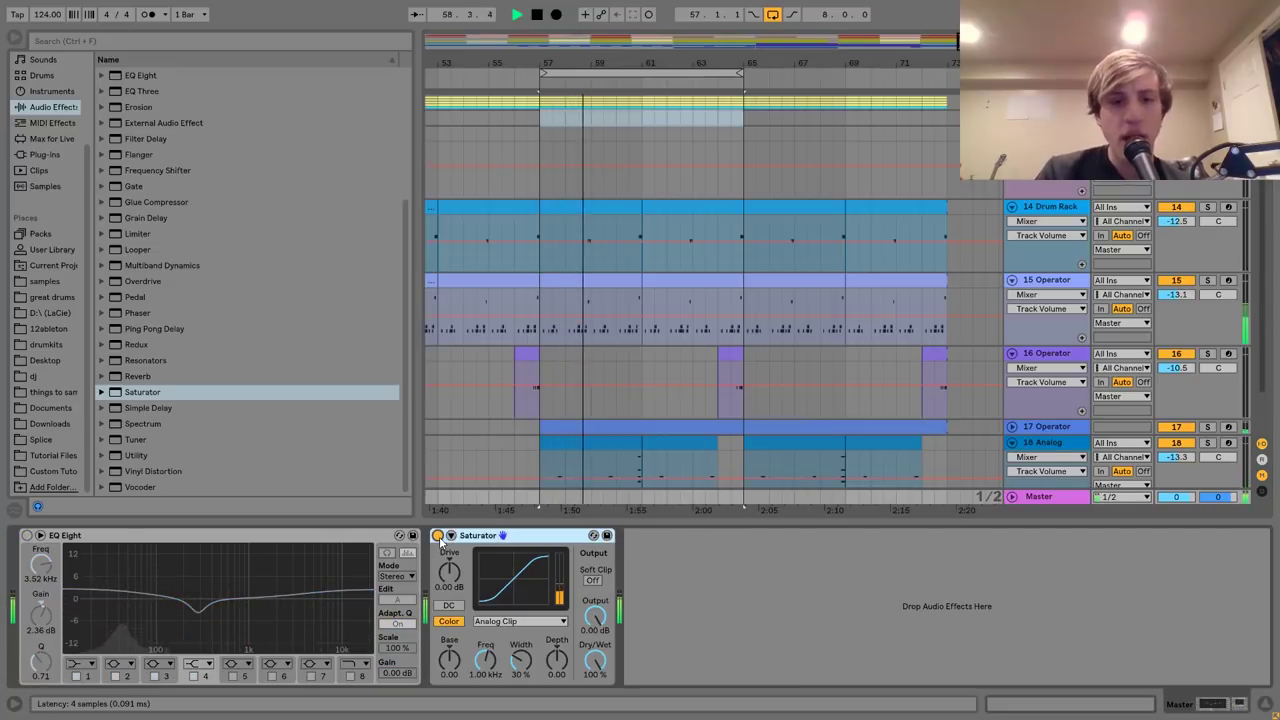
left_click(437, 535)
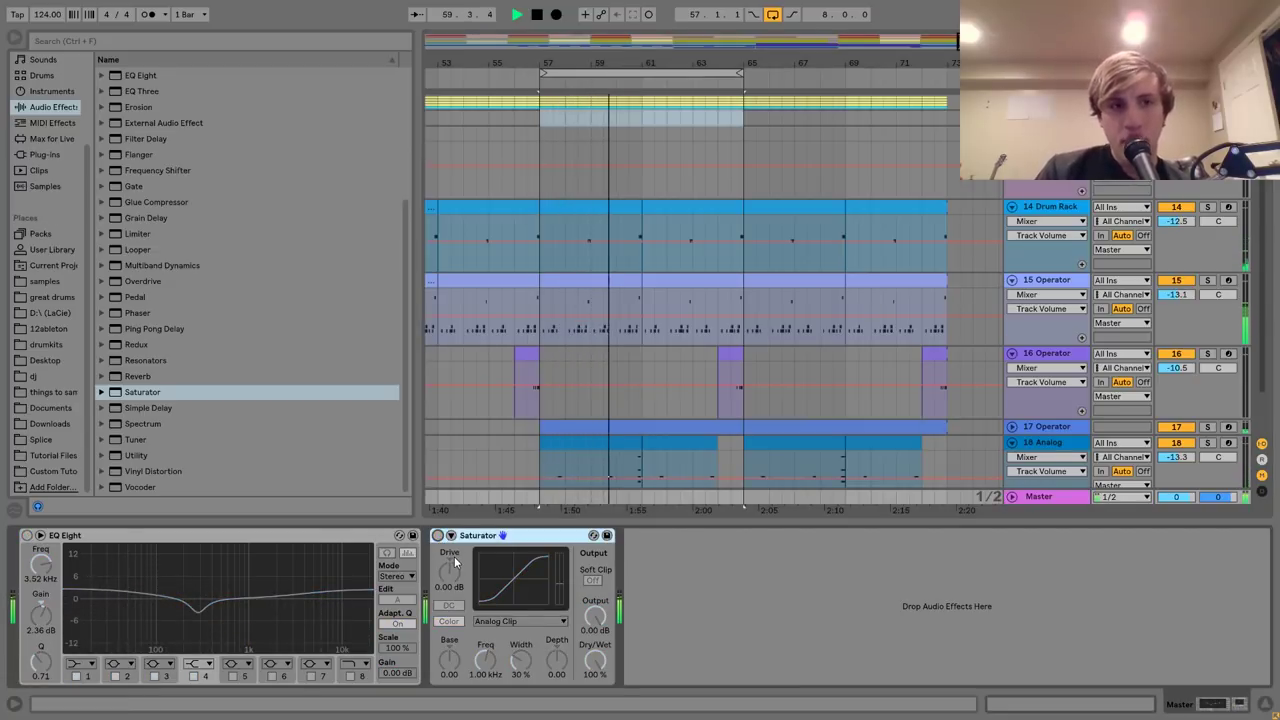
key("space")
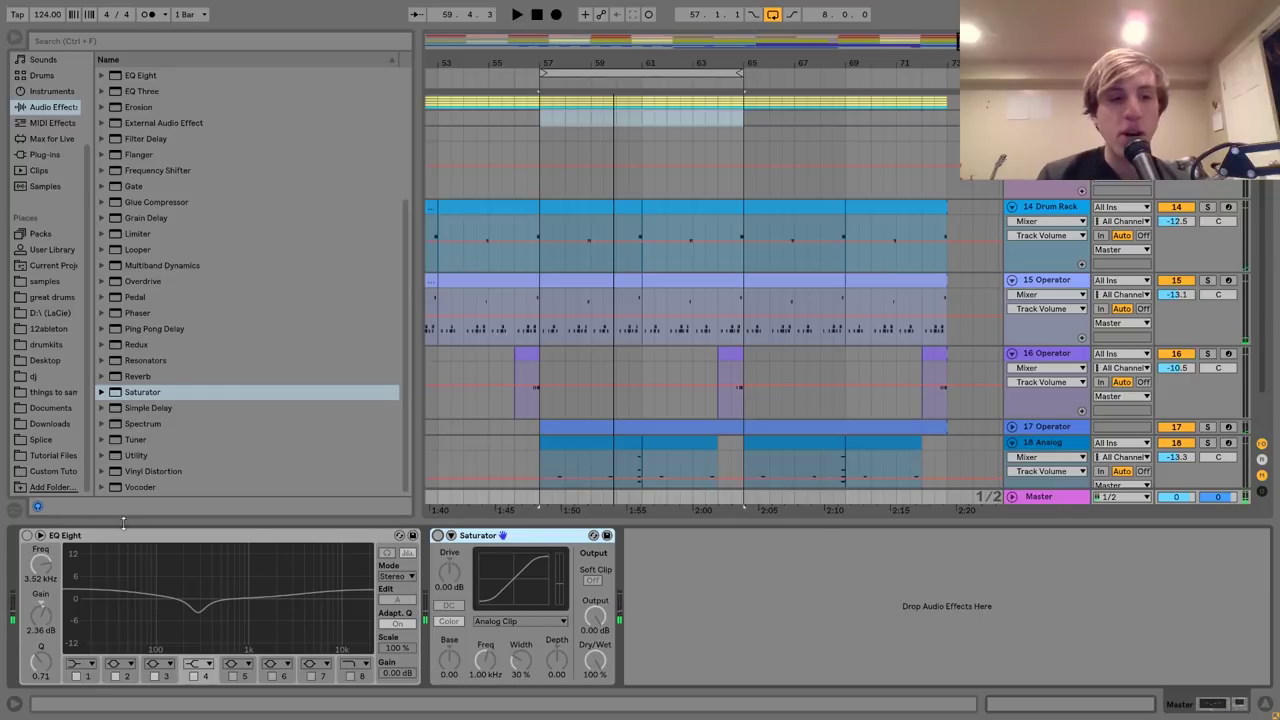
left_click(25, 536)
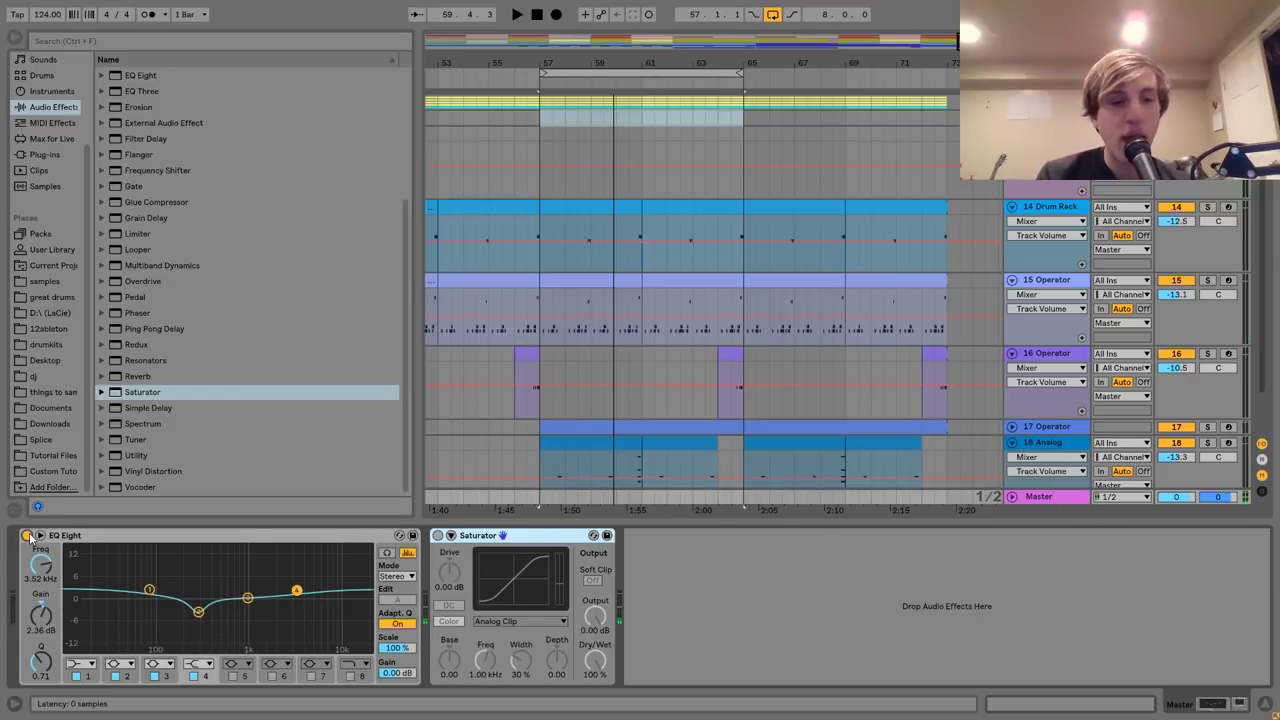
Set the EQ's band 1 to 57.4 Hz with 1.35 dB gain, auditioning the loop, and re-enable the Saturator.
key("space")
left_click_drag(149, 590, 136, 587)
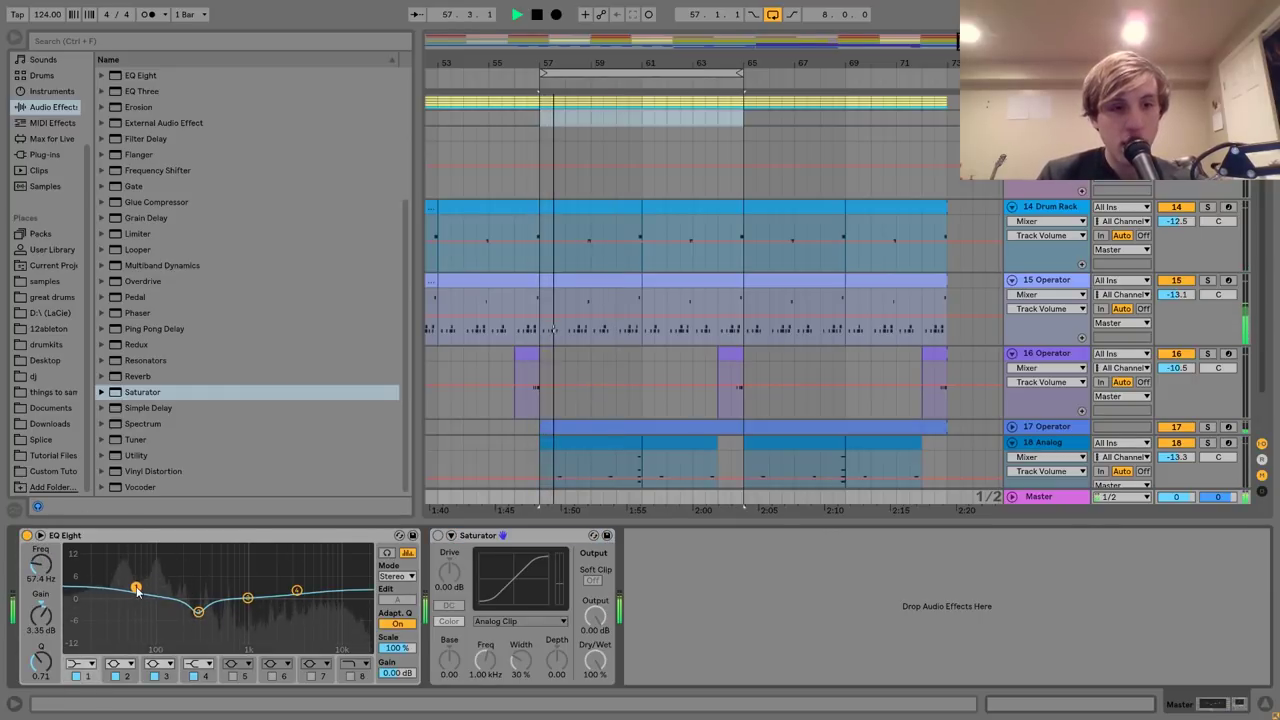
left_click(438, 536)
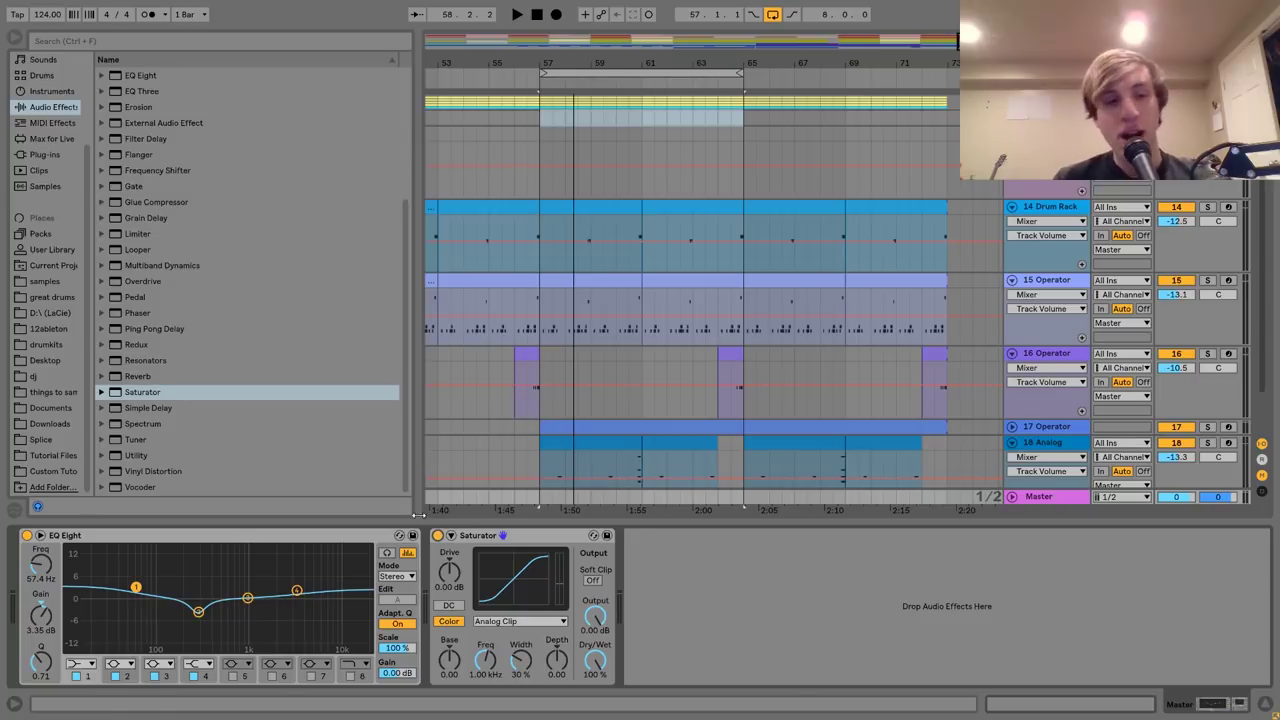
left_click_drag(43, 617, 43, 627)
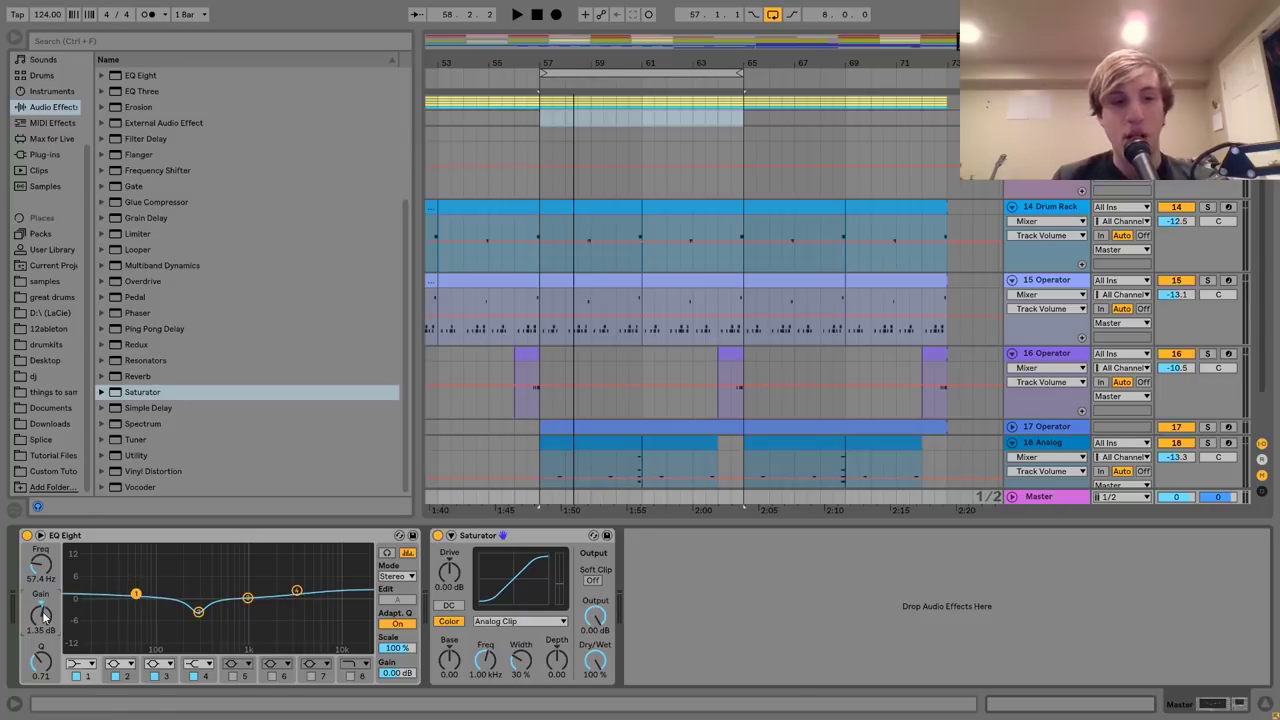
Set the Master EQ Eight's band 1 gain to 2.35 dB, and the Saturator's Drive to 3 dB and Output to -3 dB.
key("space")
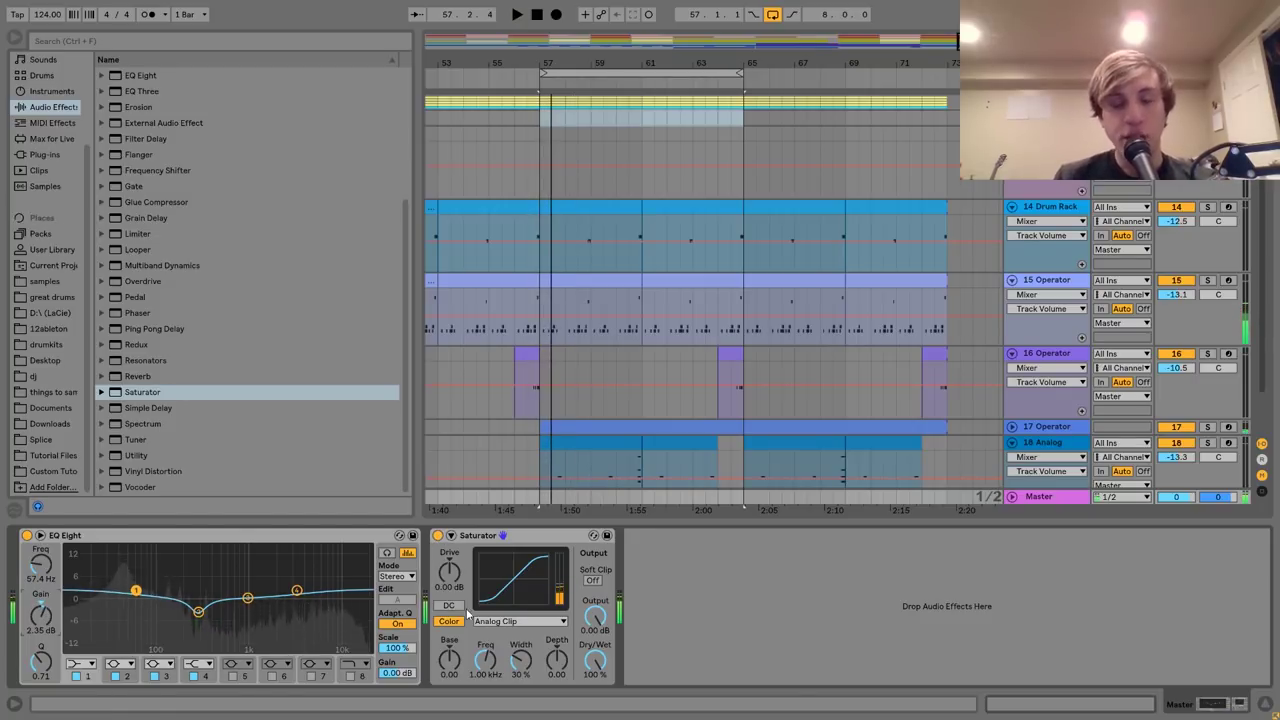
left_click(452, 588)
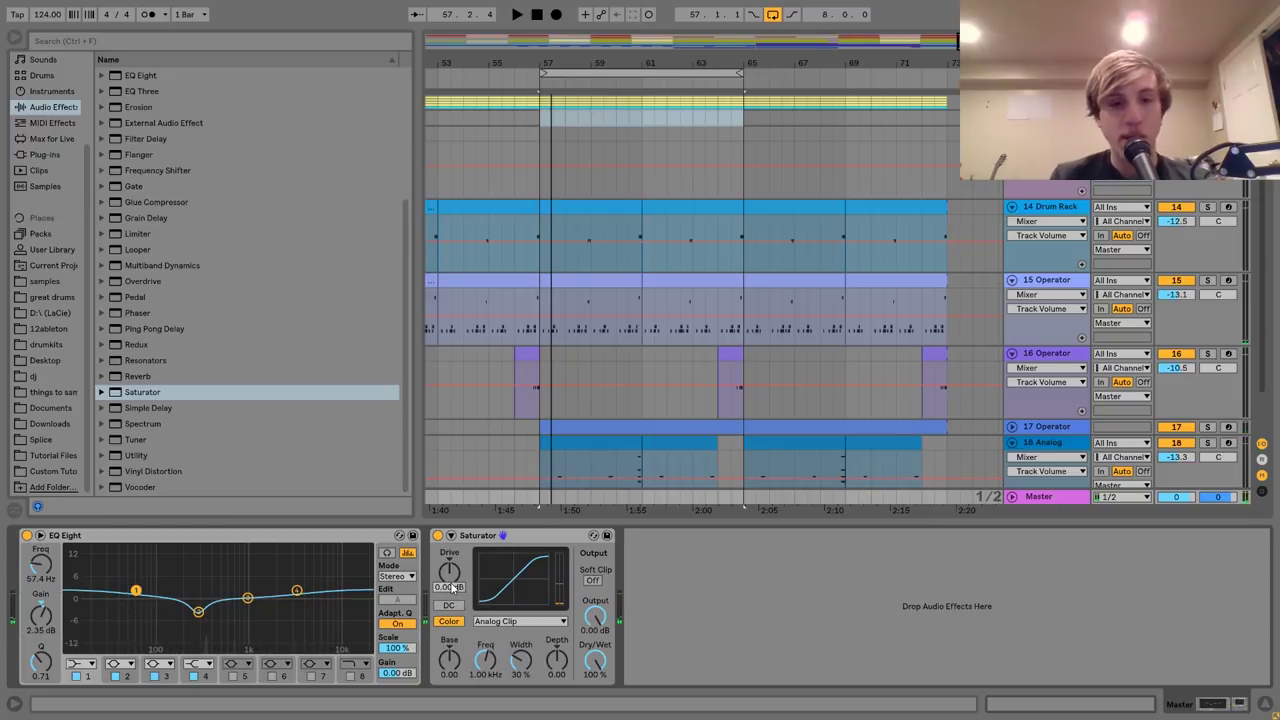
type("3")
key("Return")
key("space")
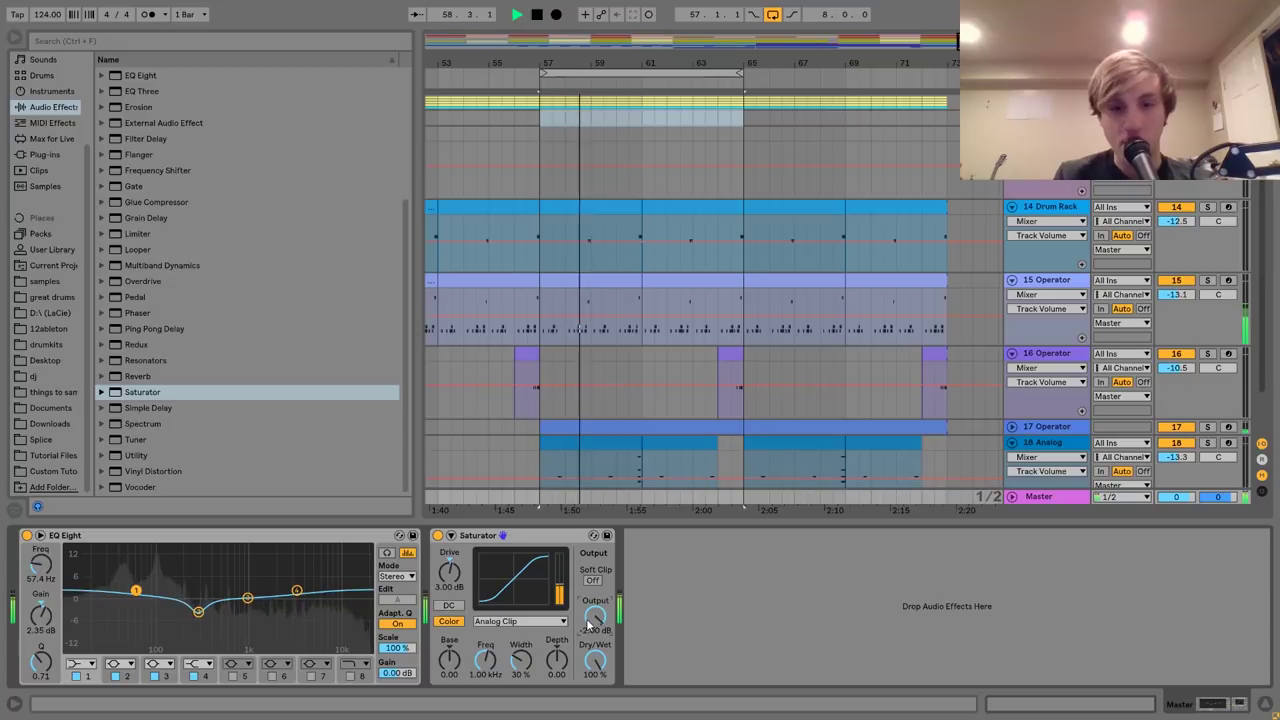
type("-3")
key("Return")
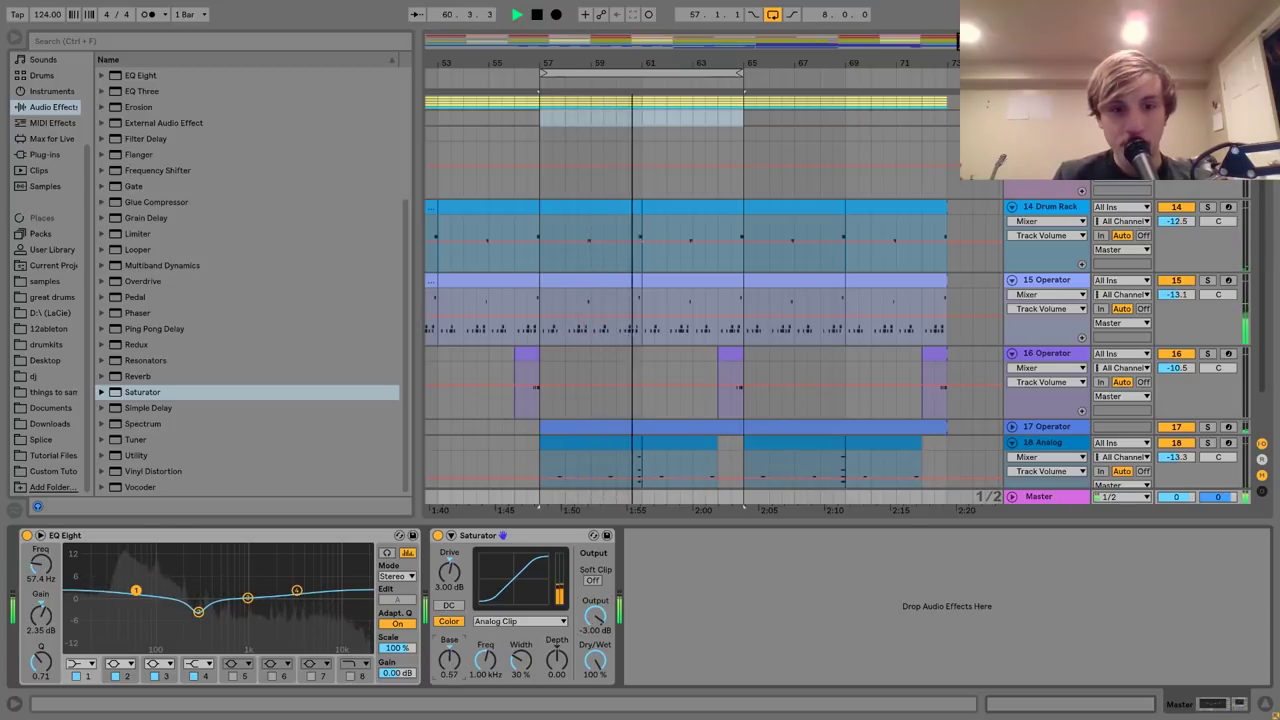
Set the Saturator's Base to 2.43 and reset its Output to 0 dB while auditioning the loop.
left_click_drag(449, 661, 449, 653)
left_click(595, 617)
double_click(595, 617)
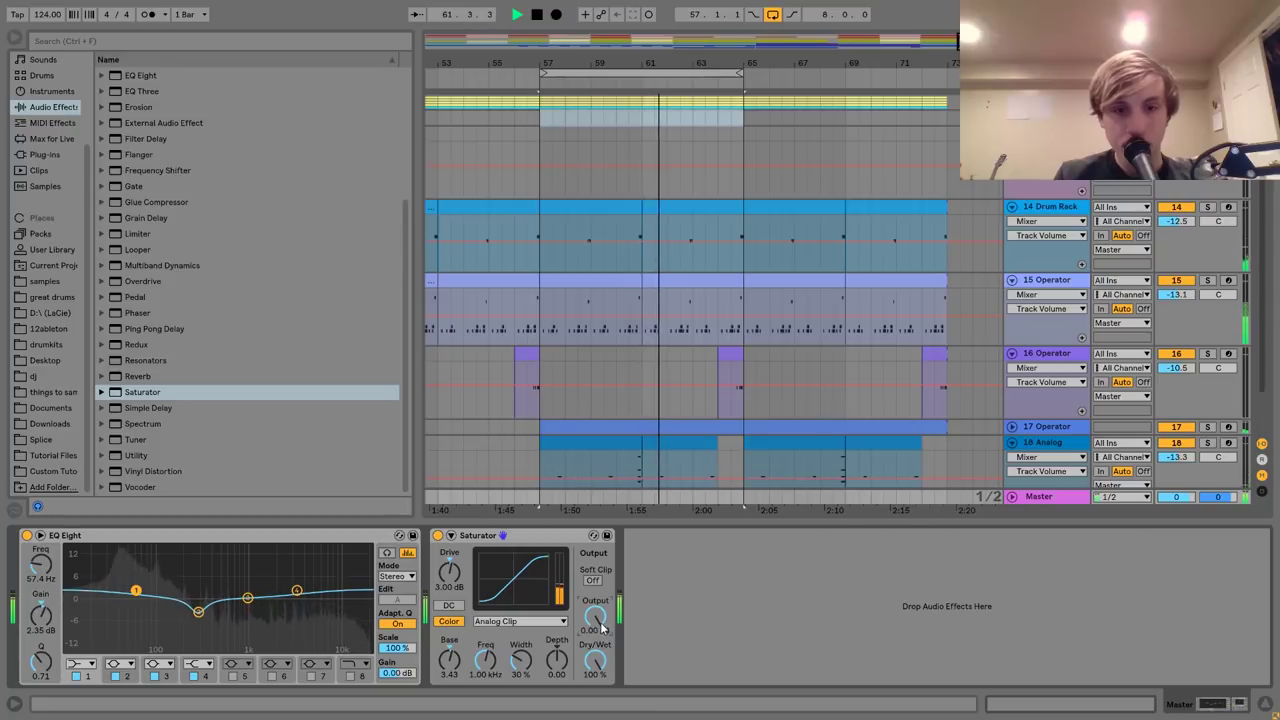
left_click_drag(449, 675, 449, 677)
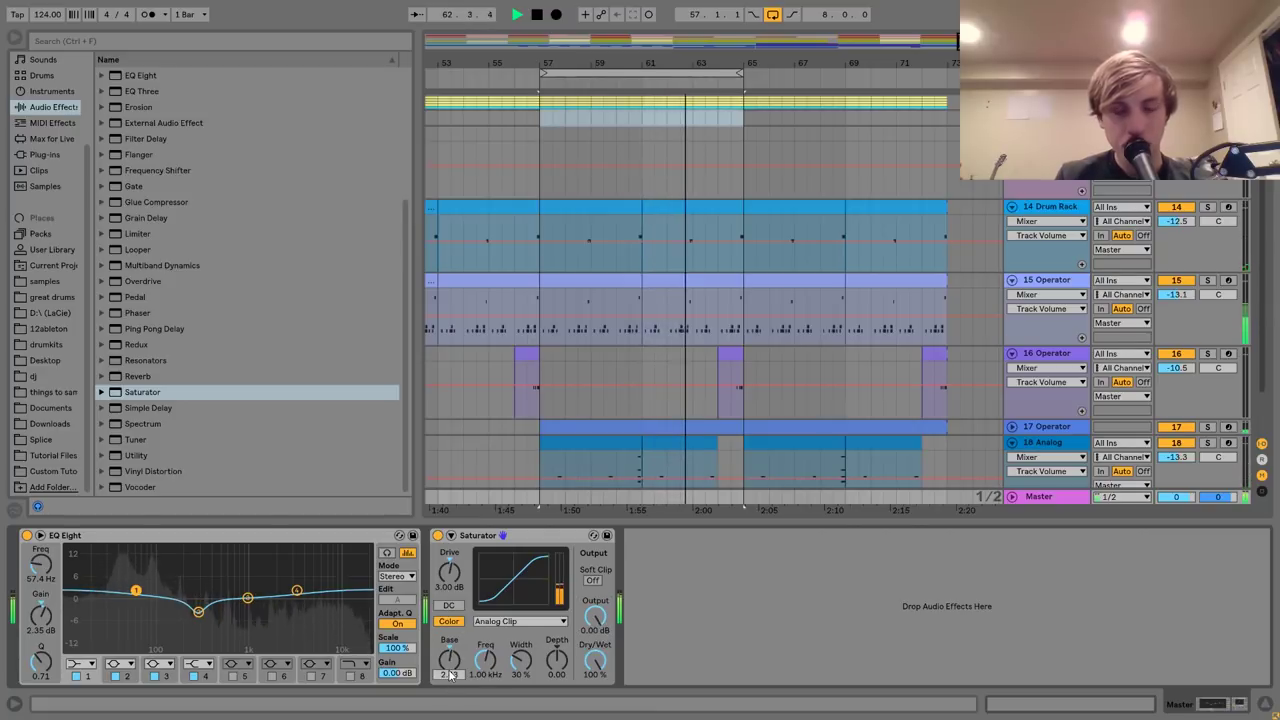
key("space")
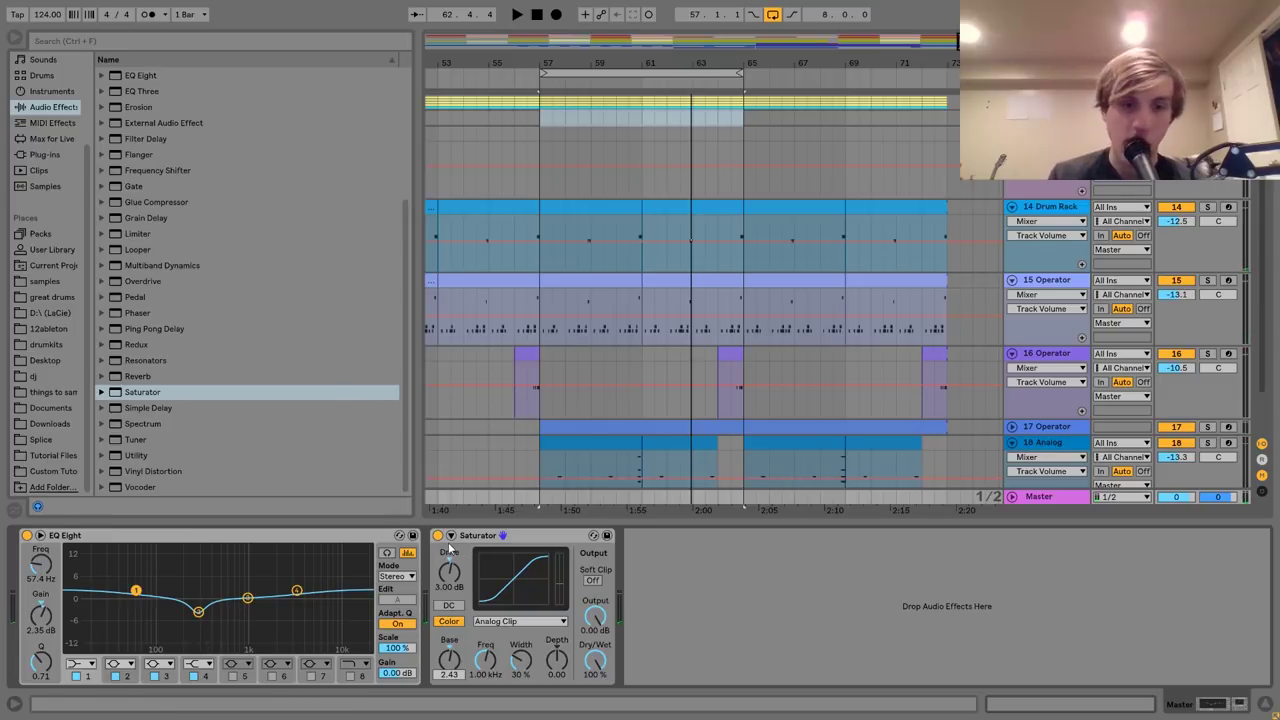
Audition the loop with the Saturator's Base raised to about 36, and return it to 2.43.
left_click_drag(453, 672, 453, 620)
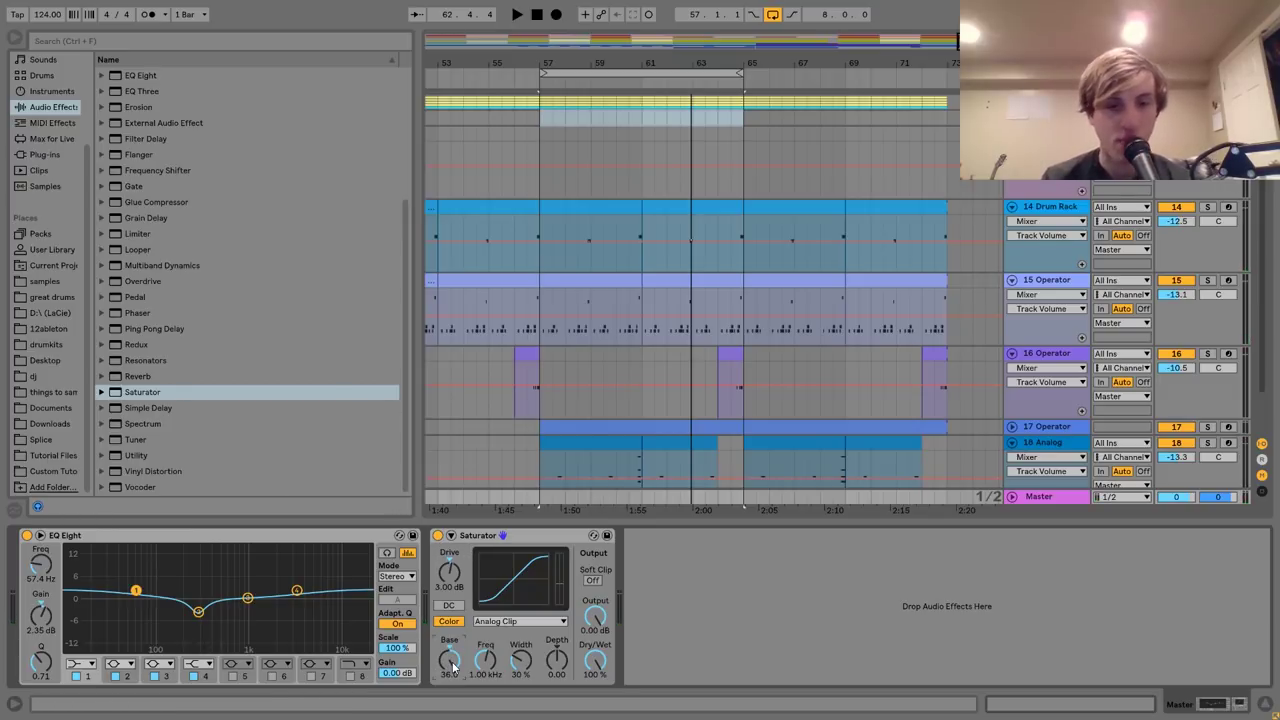
key("space")
left_click_drag(452, 668, 452, 682)
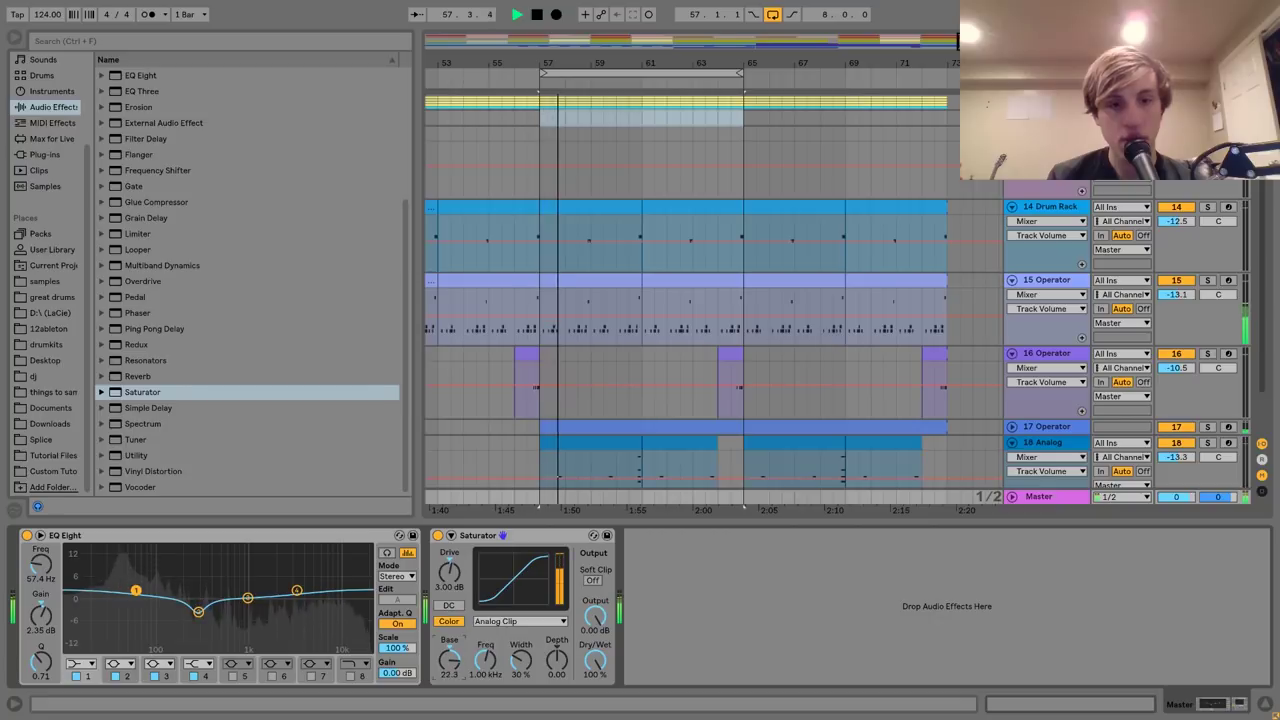
key("space")
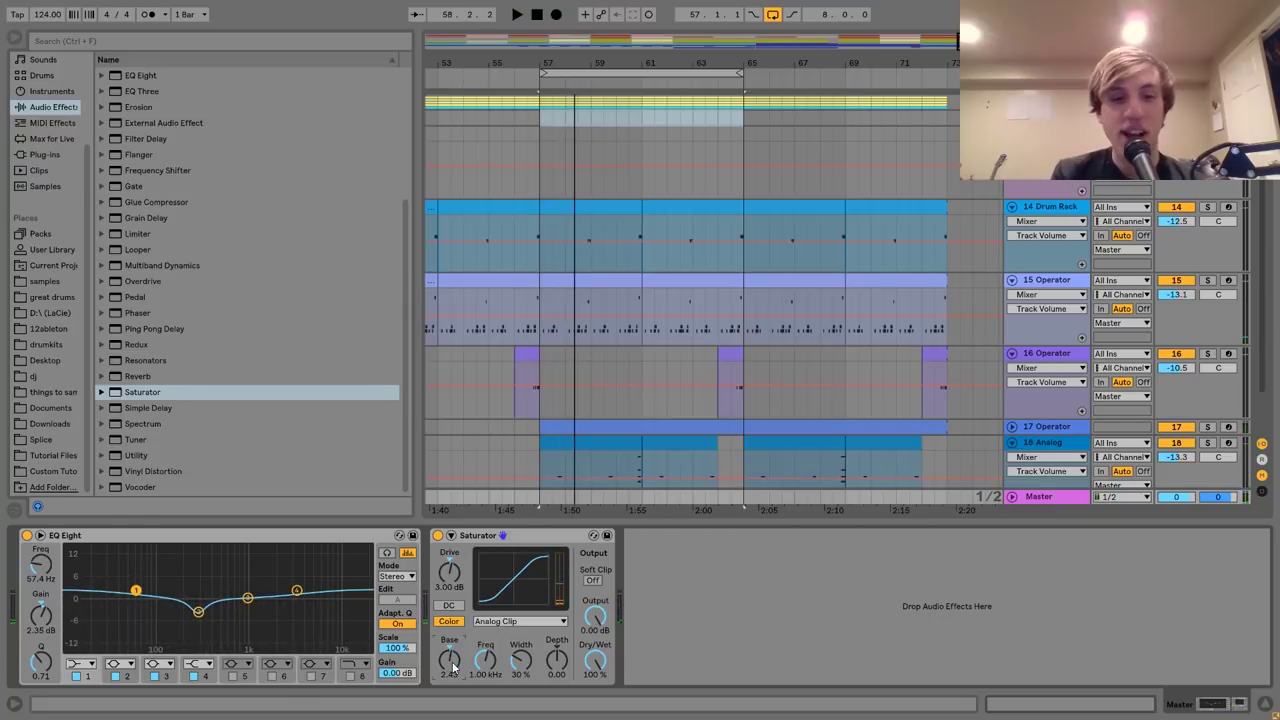
Compare the loop with the Master's Saturator enabled and bypassed, and re-enable it.
key("space")
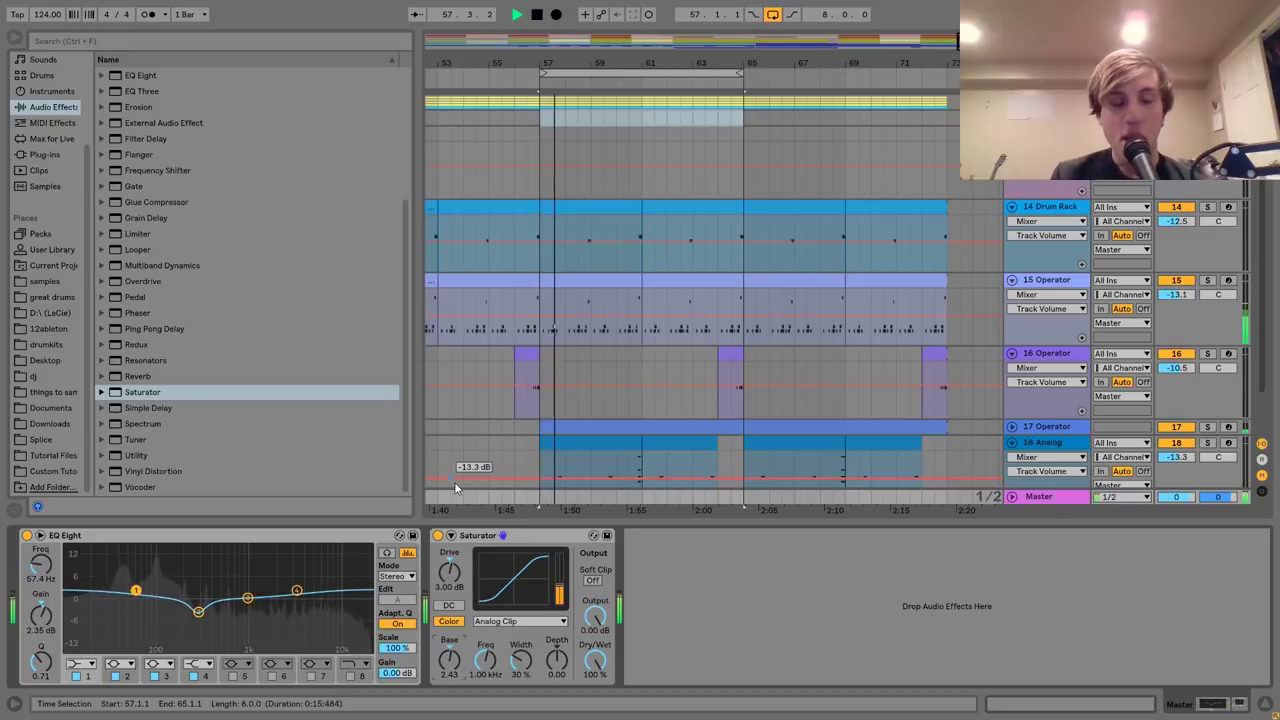
key("space")
left_click(437, 535)
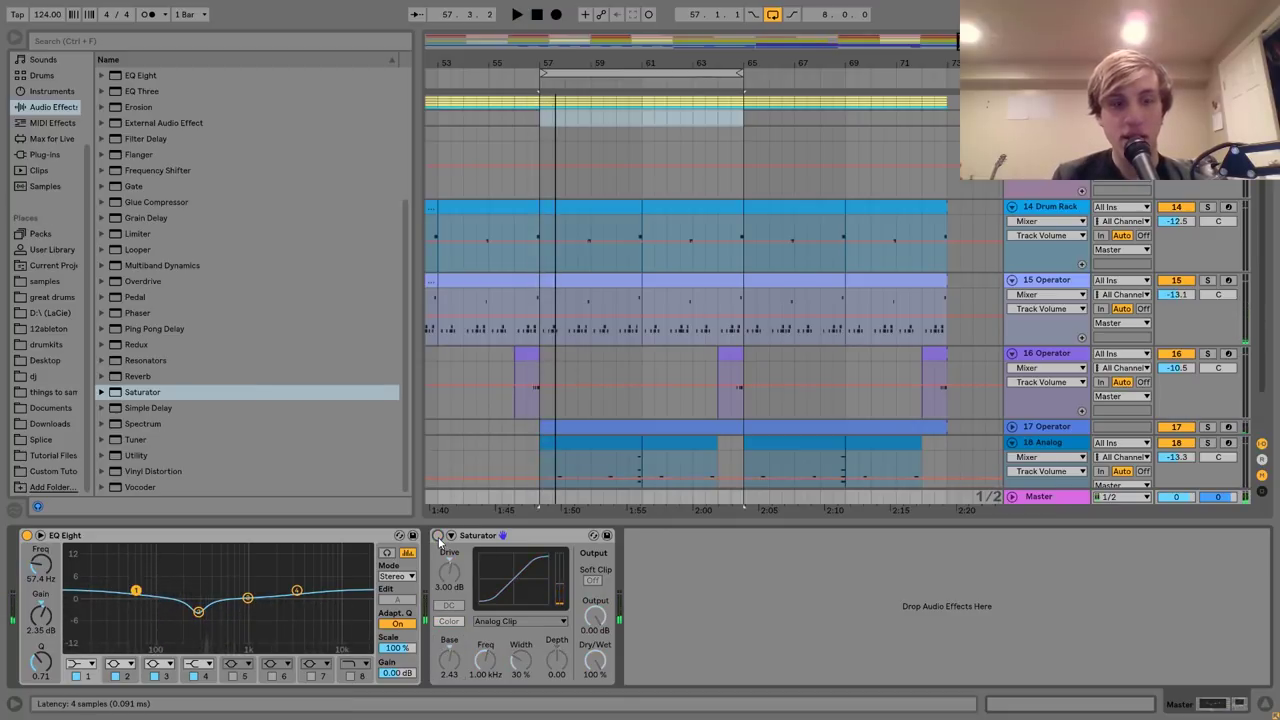
key("space")
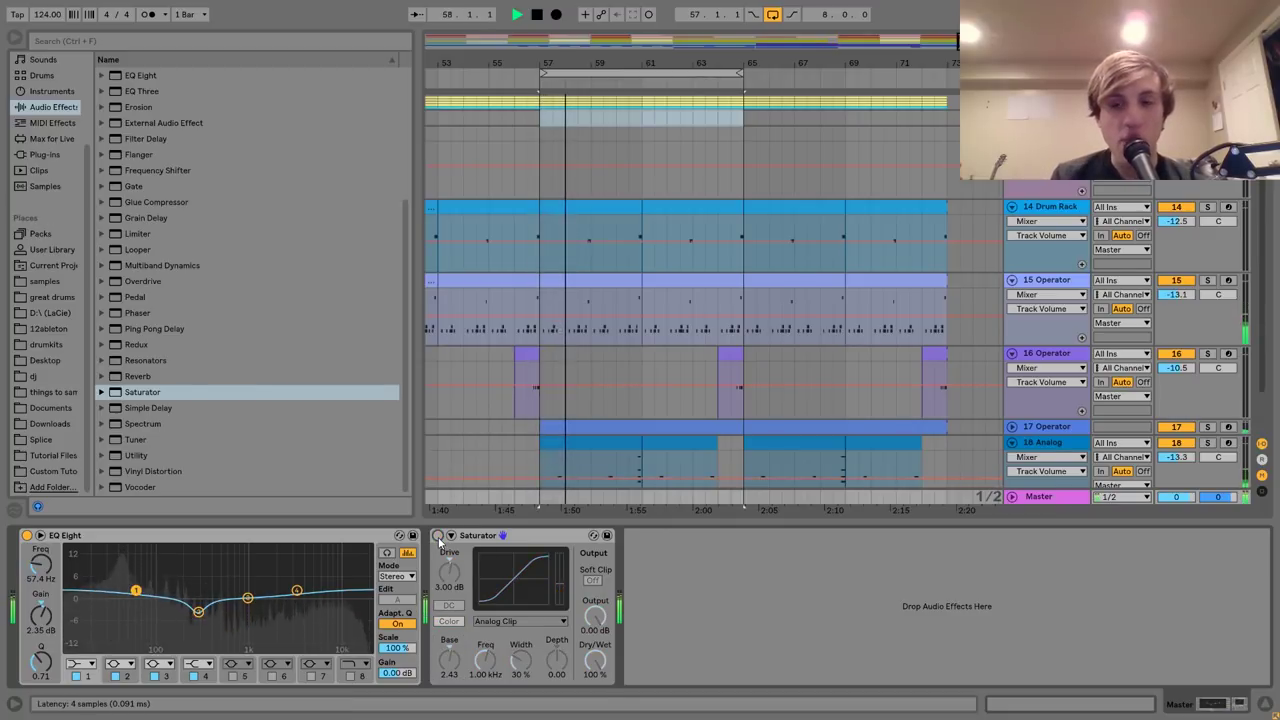
left_click(437, 535)
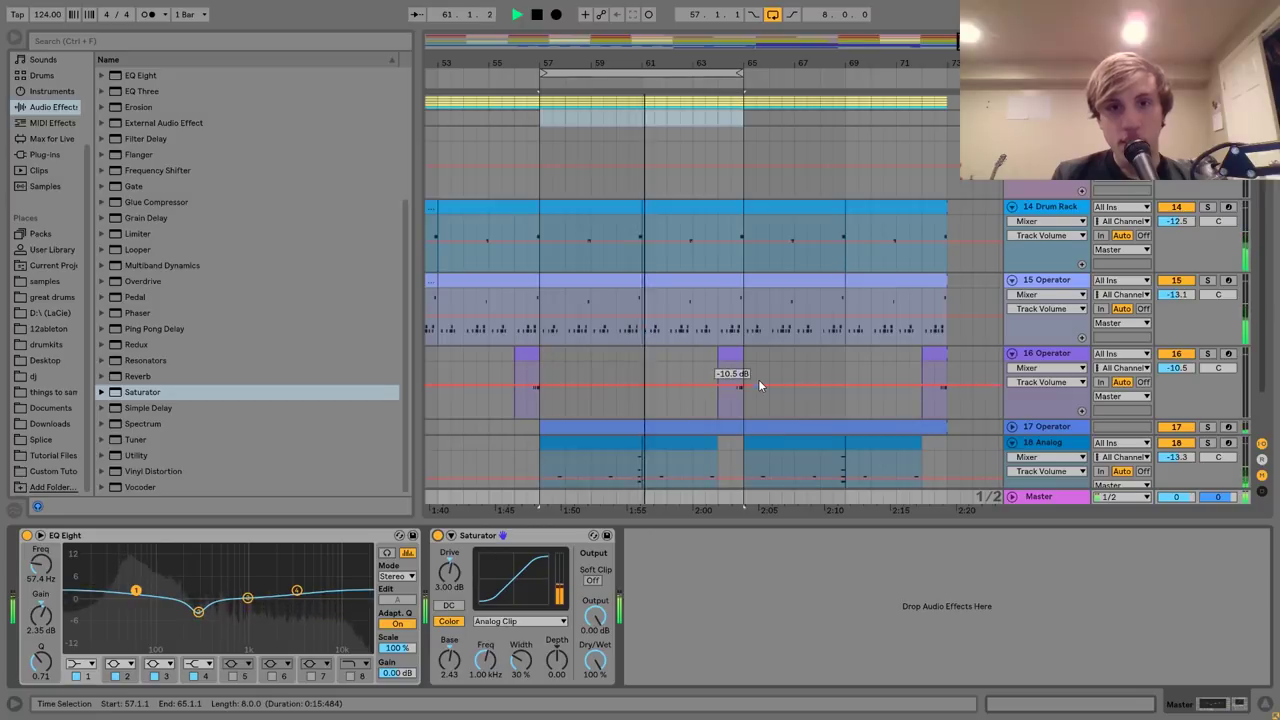
Unfold the low end tracks and lower the 3 Group track's volume to -6.5 dB while auditioning the loop.
scroll(758, 379, "up", 3)
key("space")
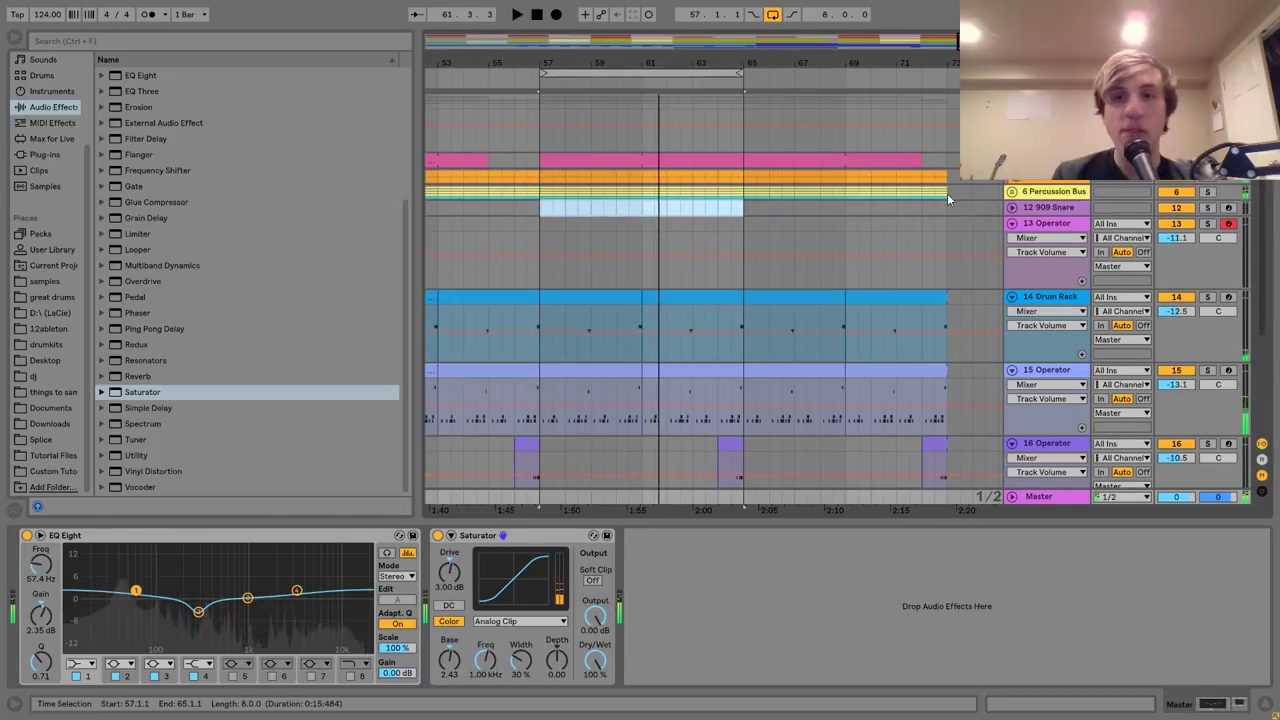
left_click(1012, 190)
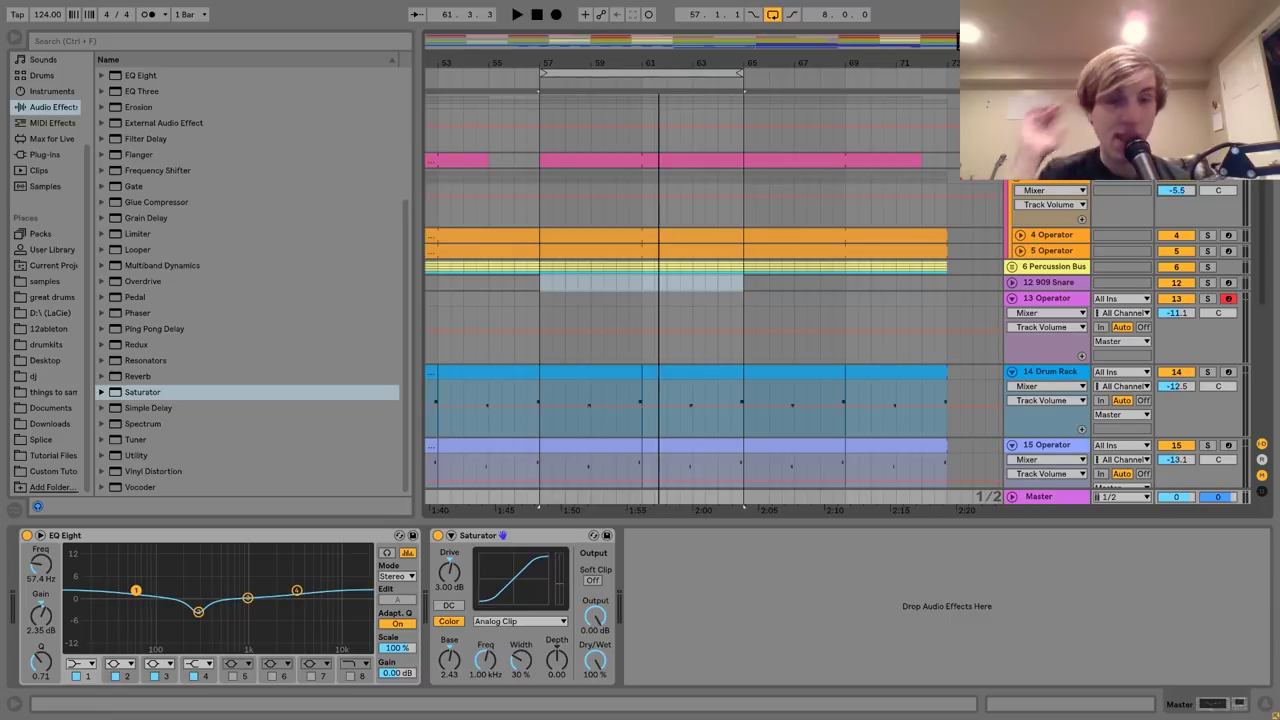
key("space")
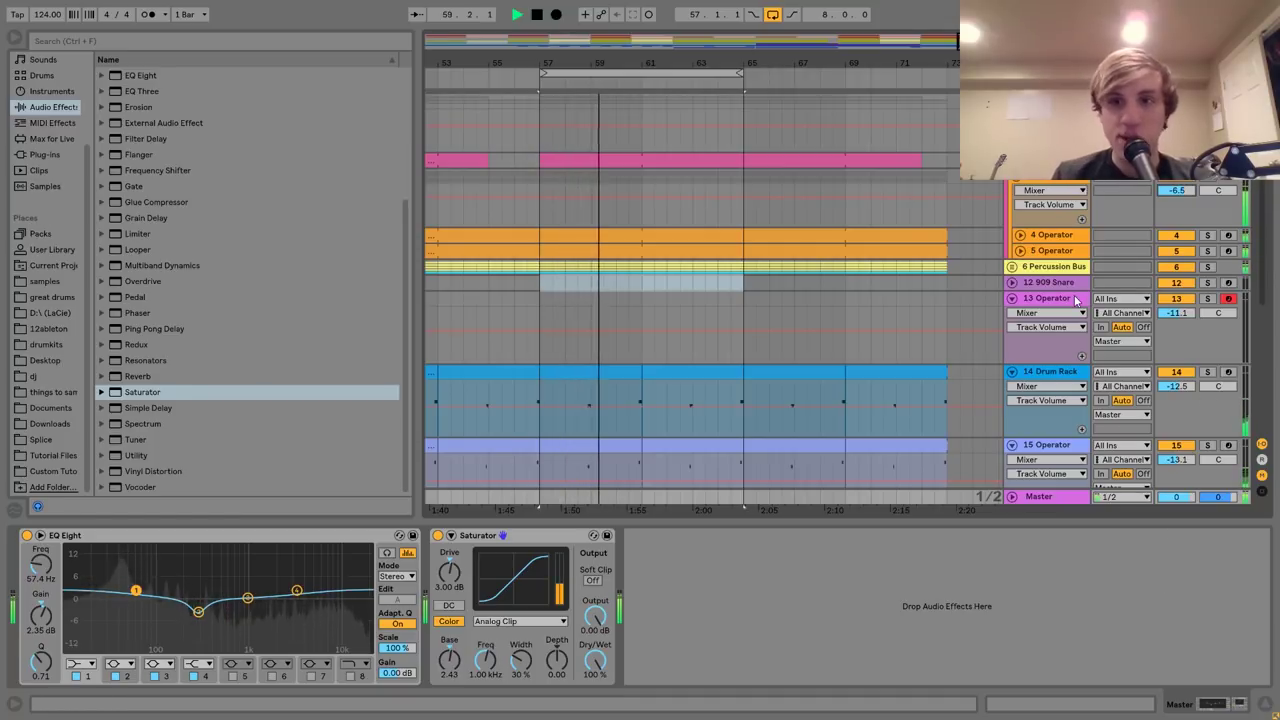
scroll(1125, 185, "up", 2)
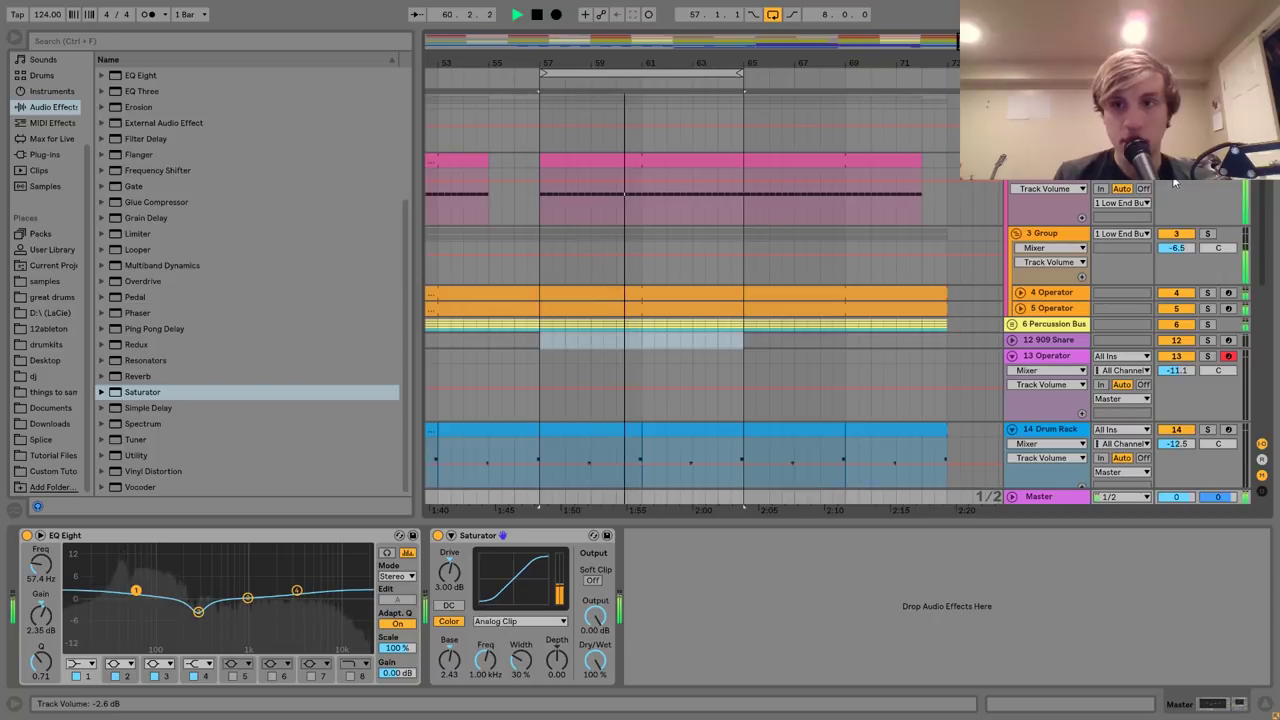
Audition the loop with the Master Saturator's Color option turned off and back on.
left_click(1029, 497)
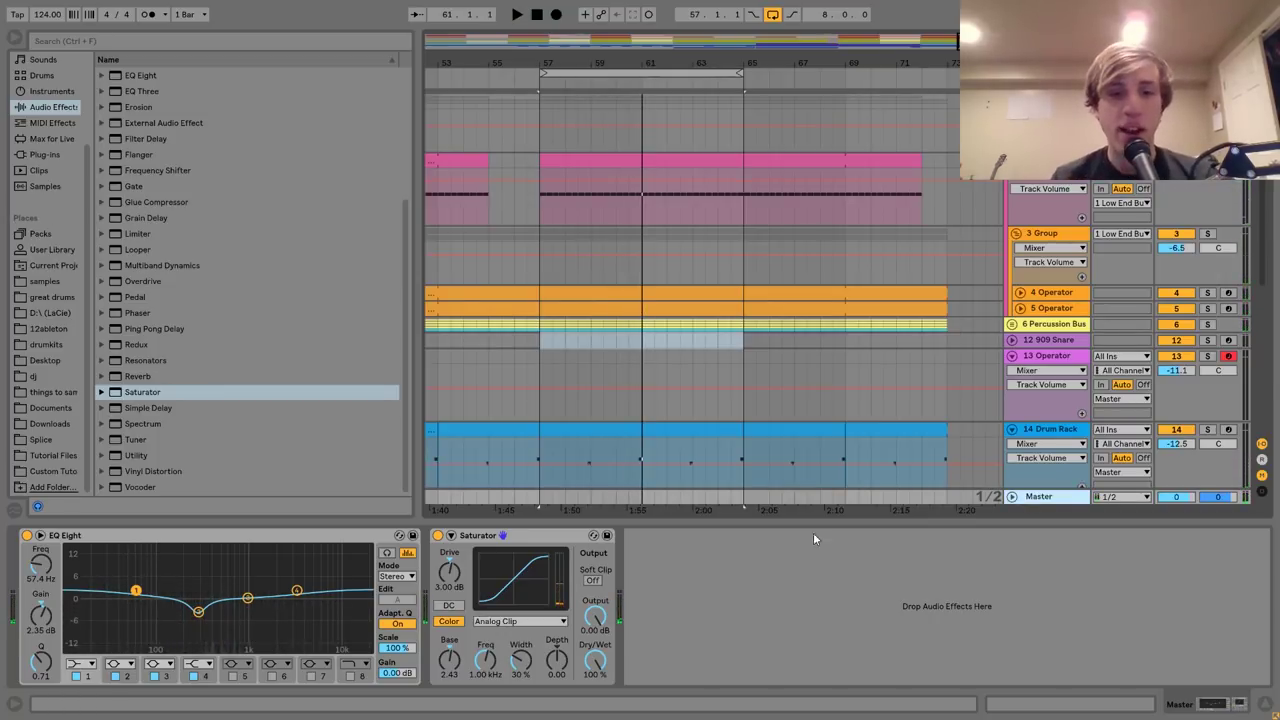
left_click(448, 621)
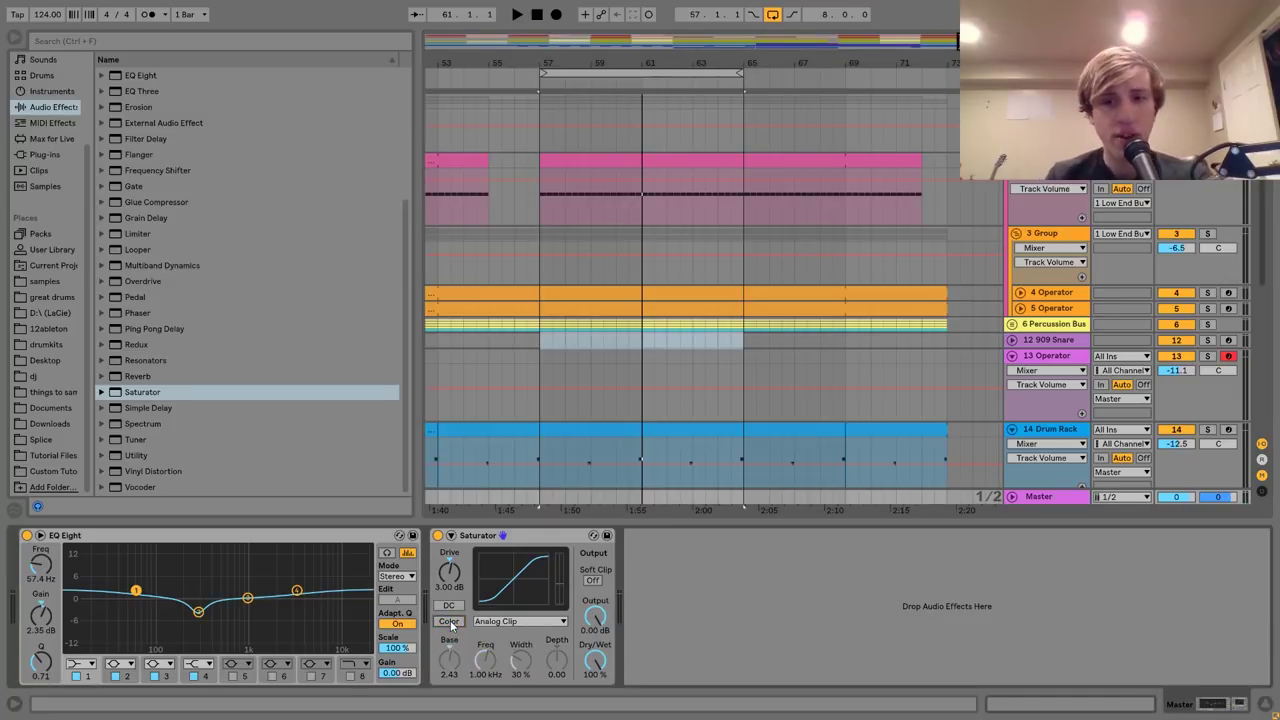
key("space")
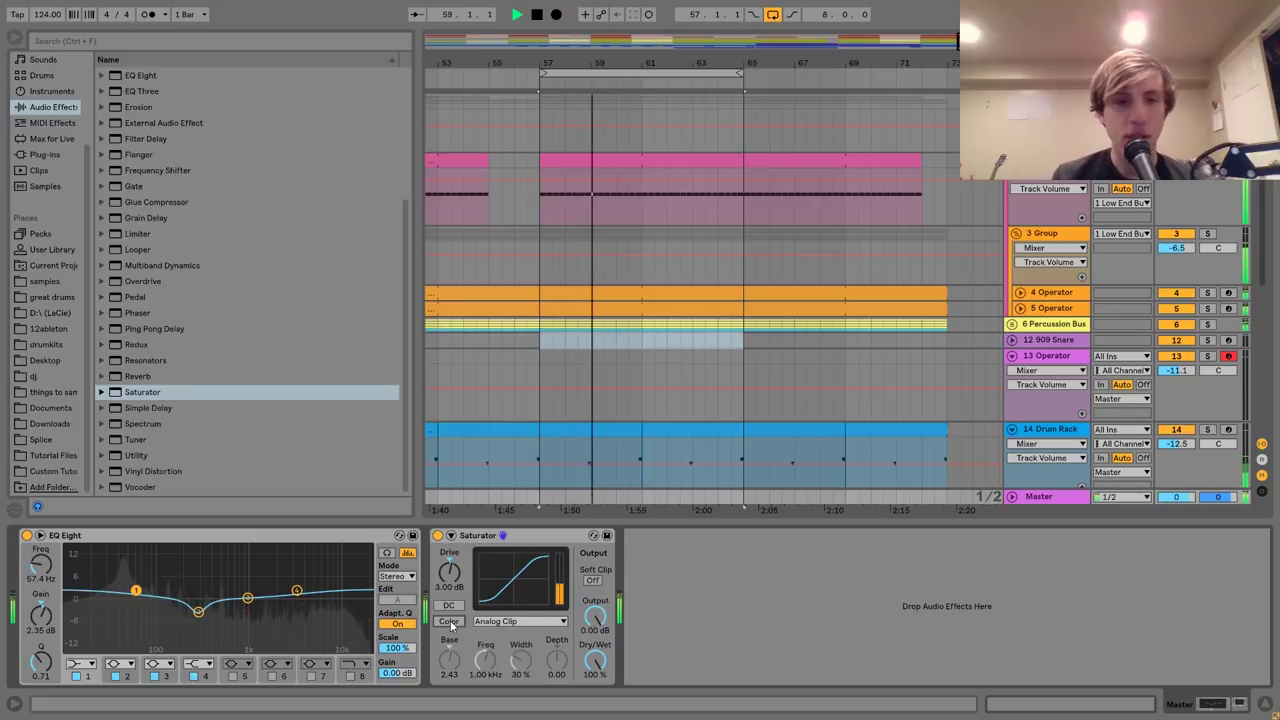
left_click(448, 621)
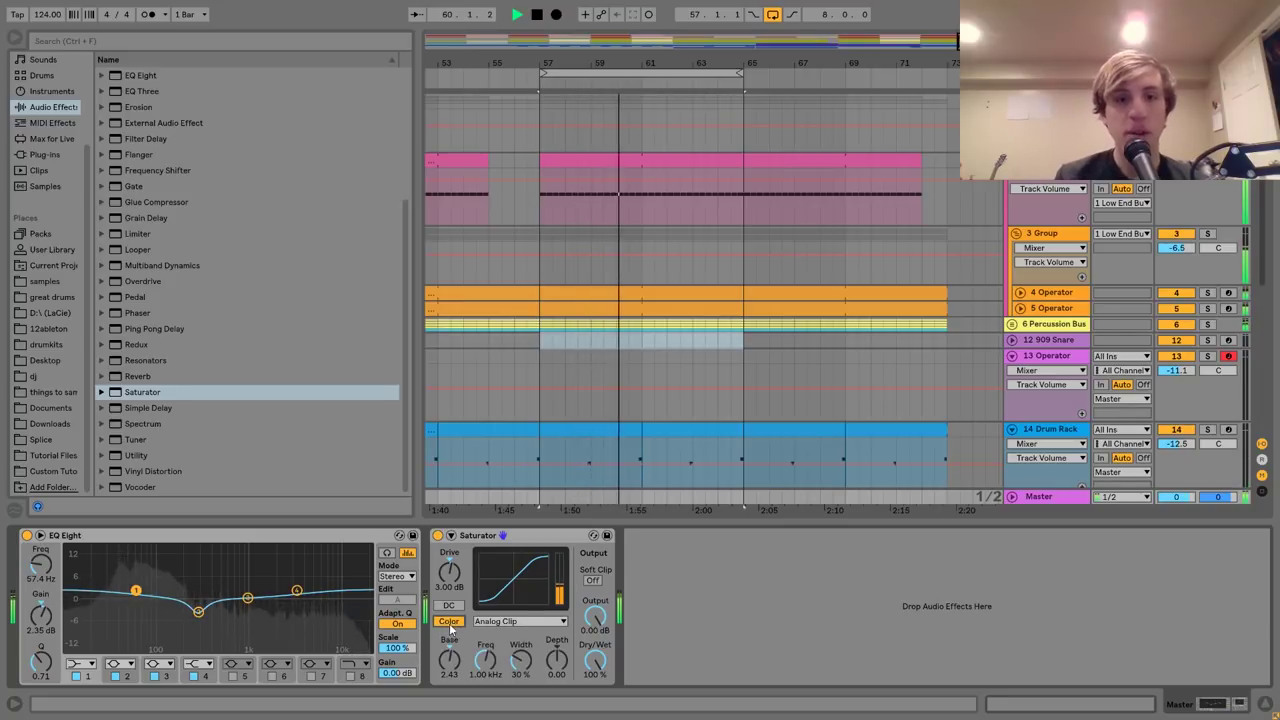
key("space")
Set the Saturator's Output to -4 dB and raise it to -3 dB while checking the Master level in the Session View mixer.
key("Tab")
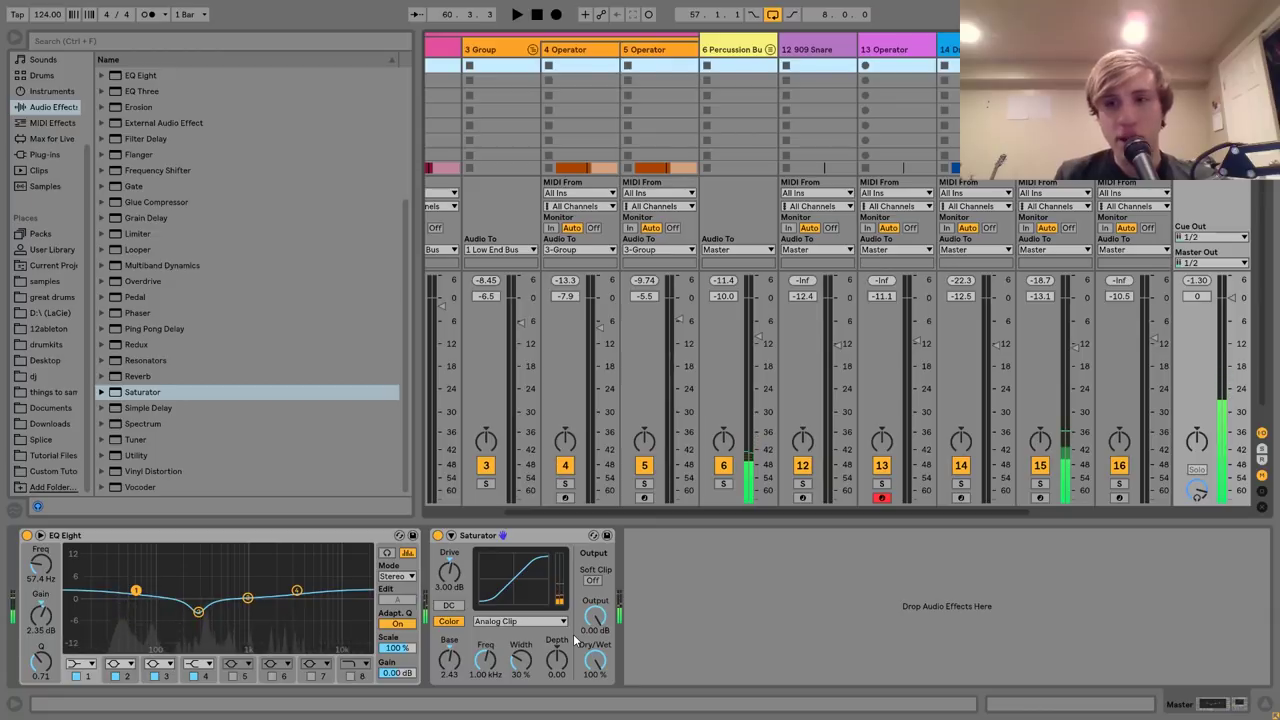
key("space")
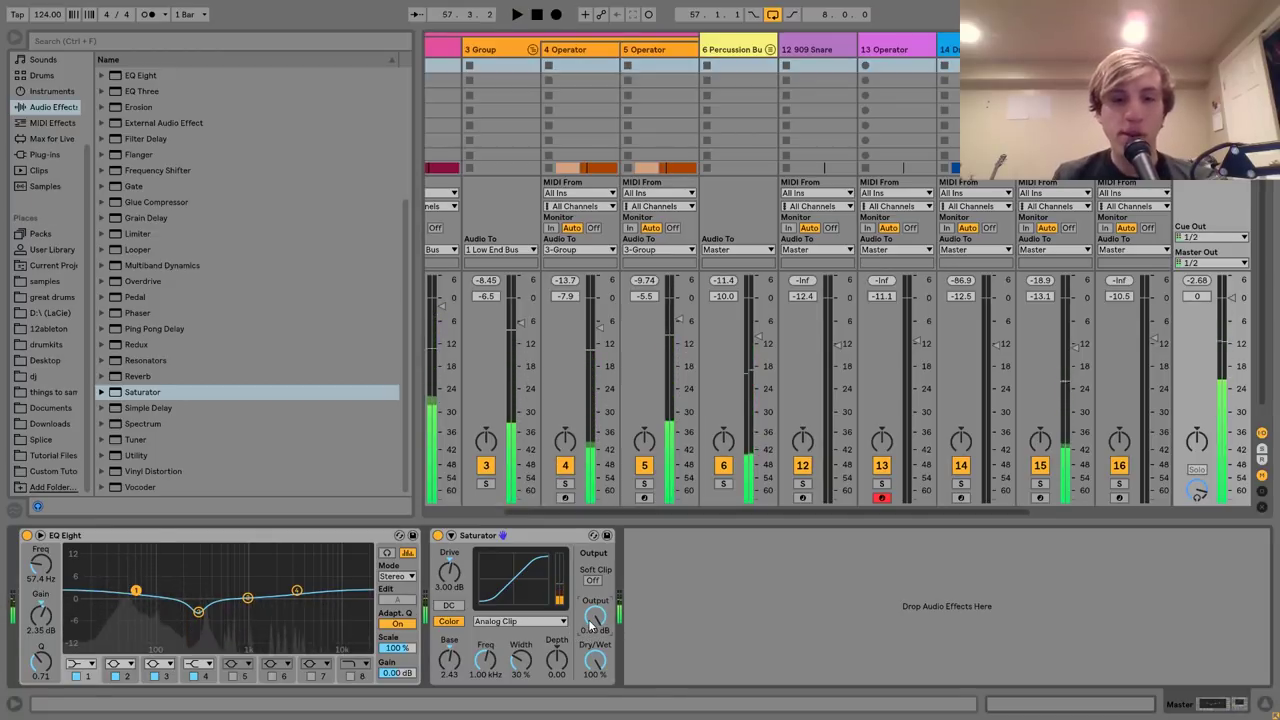
type("-4")
key("Return")
key("space")
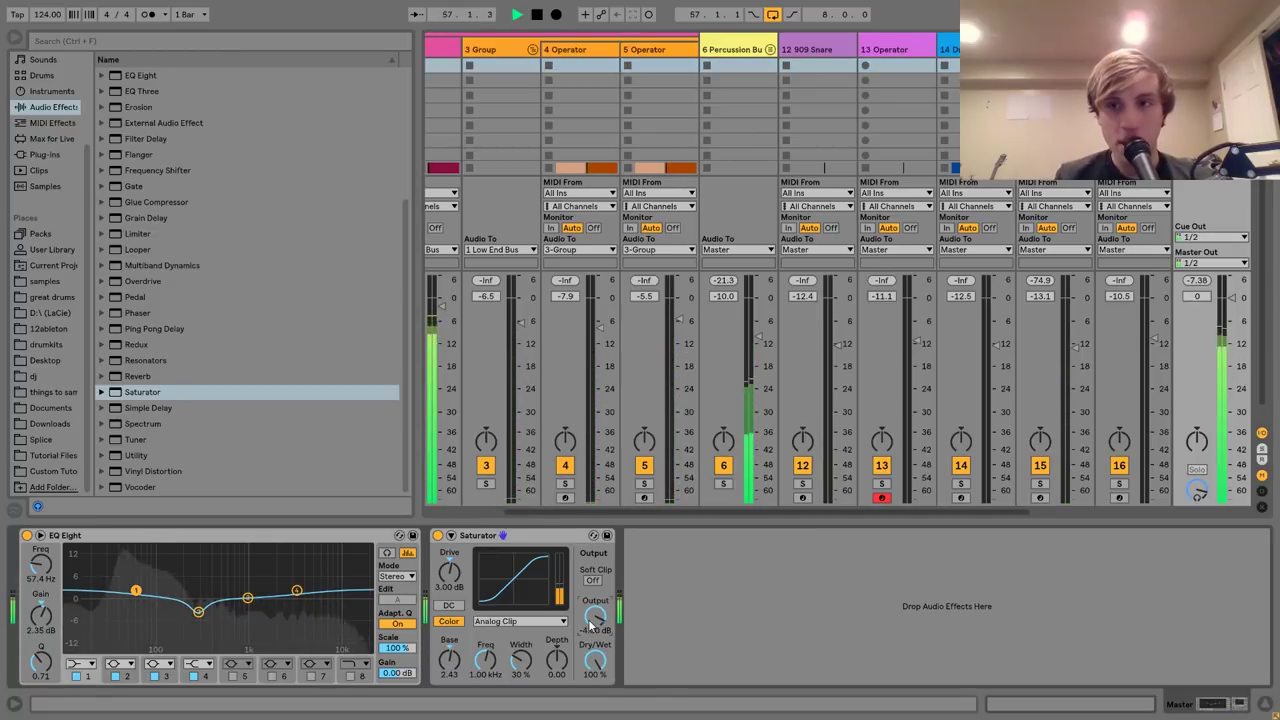
key("Up")
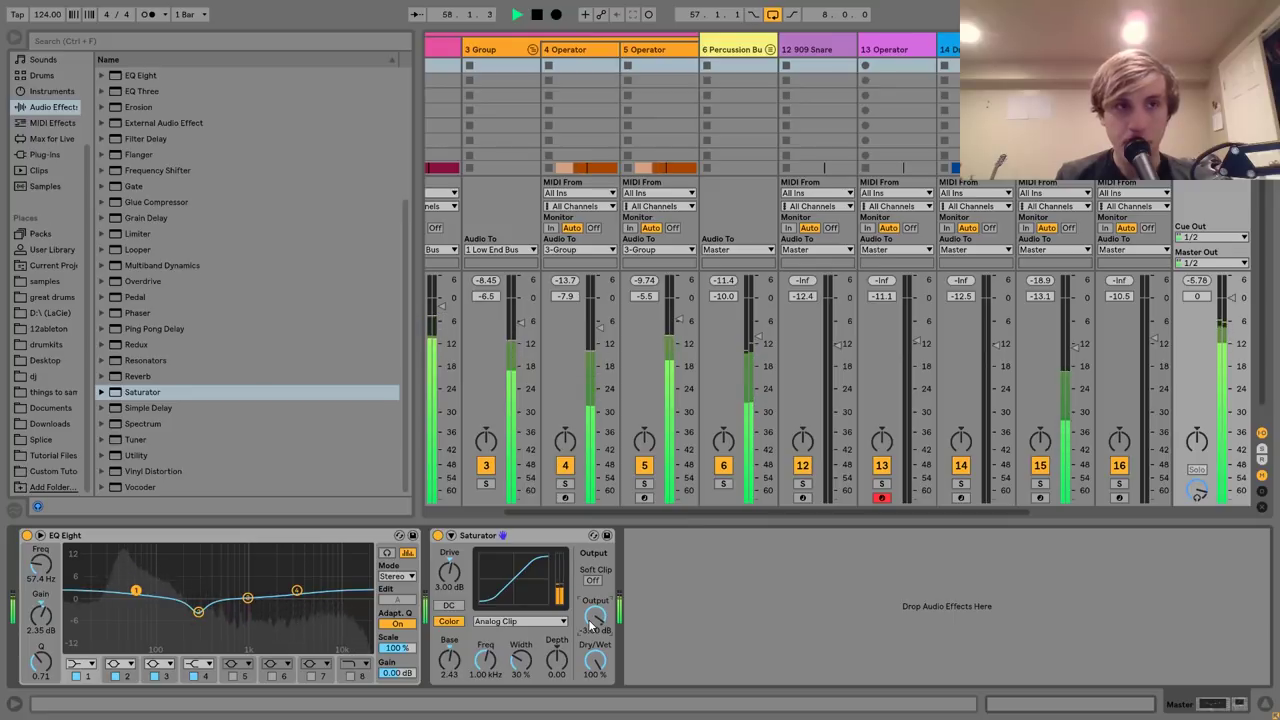
key("Tab")
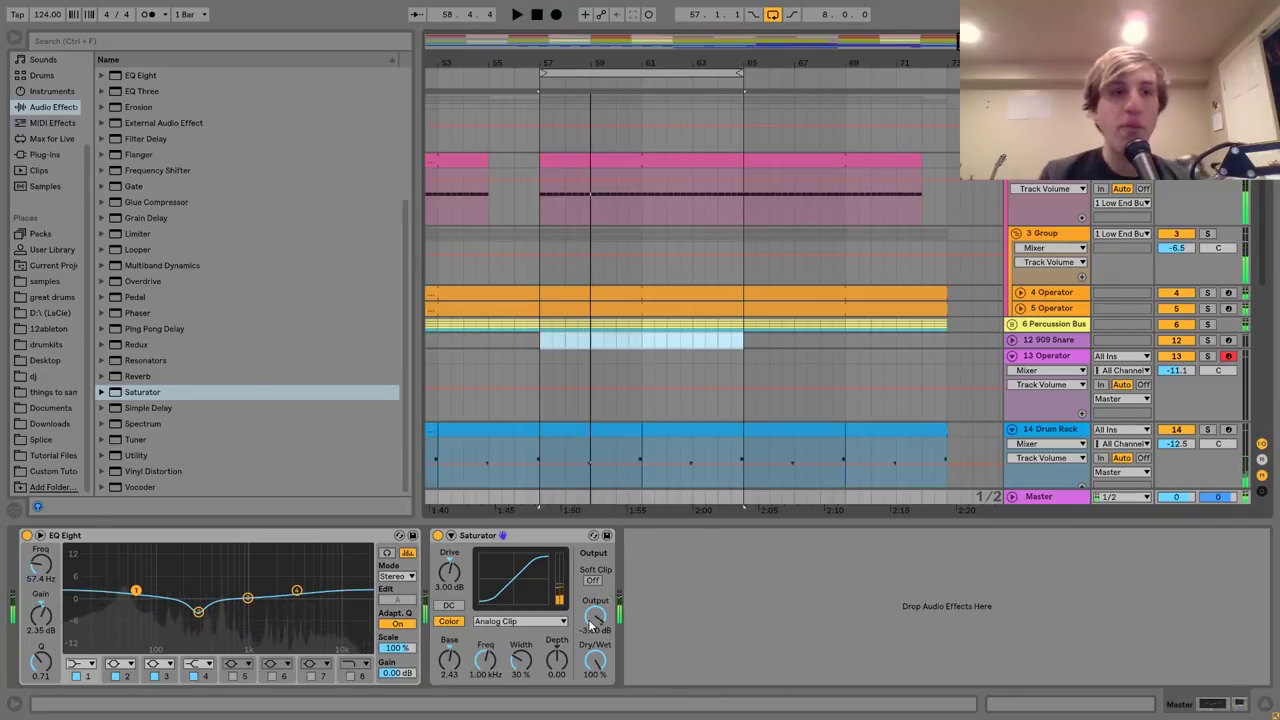
Add a Compressor after the Master's Saturator and review the 1 Low End Bus and 6 Percussion Bus device chains against the Master's.
scroll(339, 344, "up", 4)
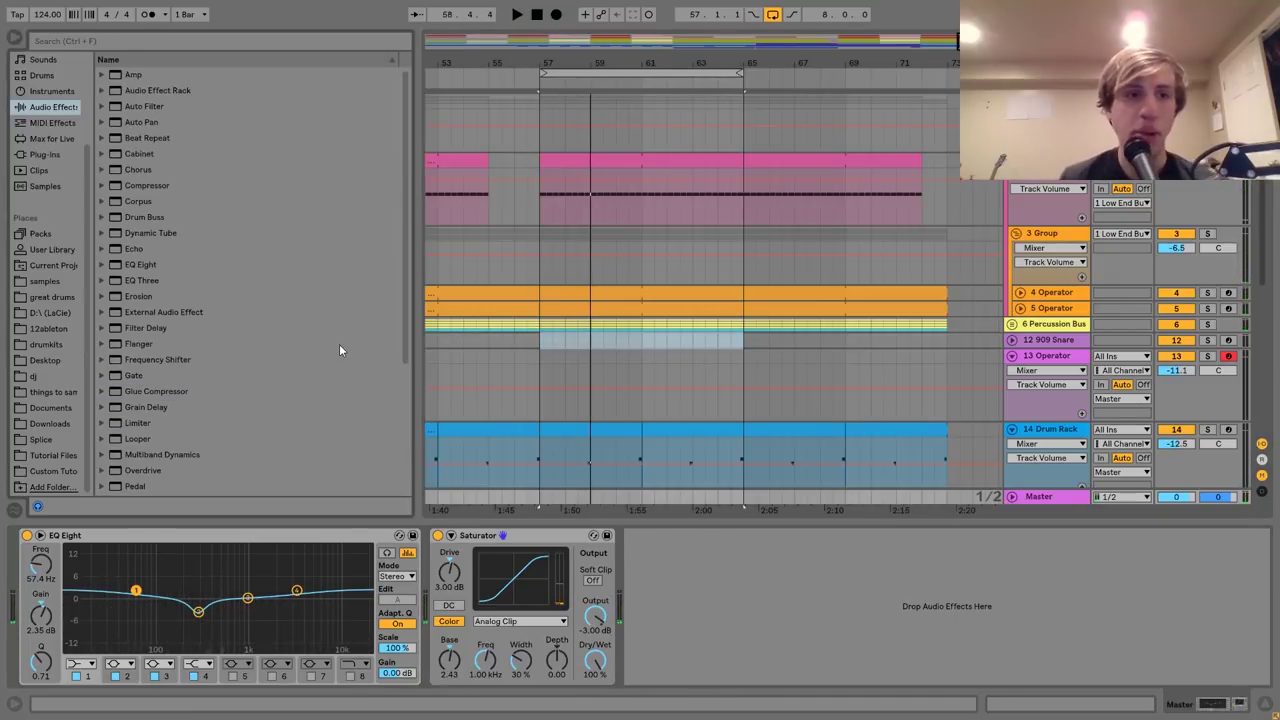
double_click(148, 188)
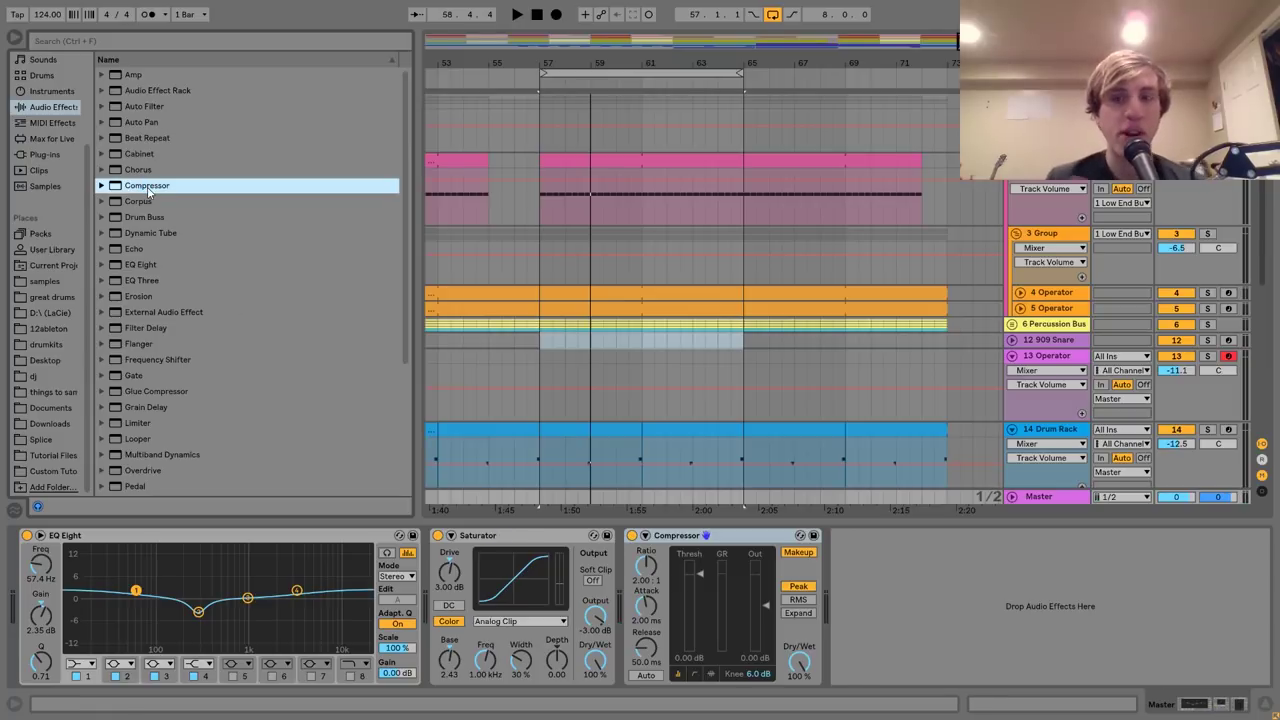
left_click(1046, 102)
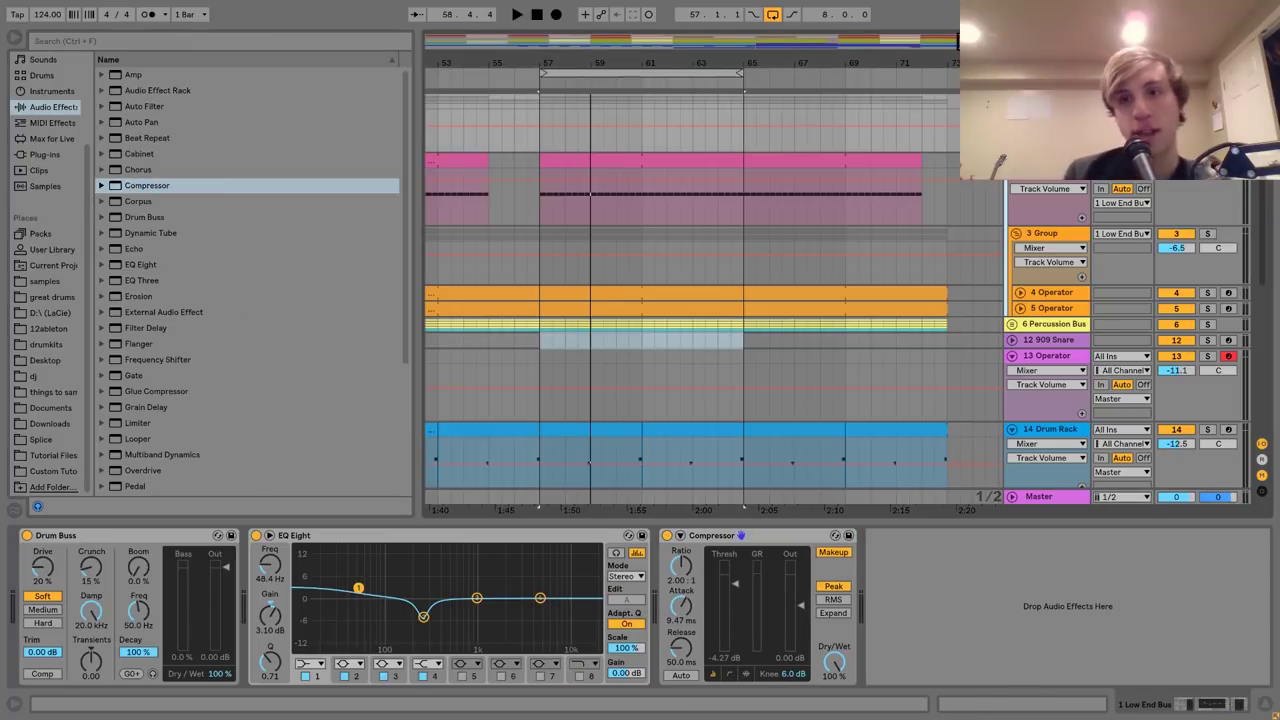
left_click(1045, 320)
scroll(1045, 325, "down", 5)
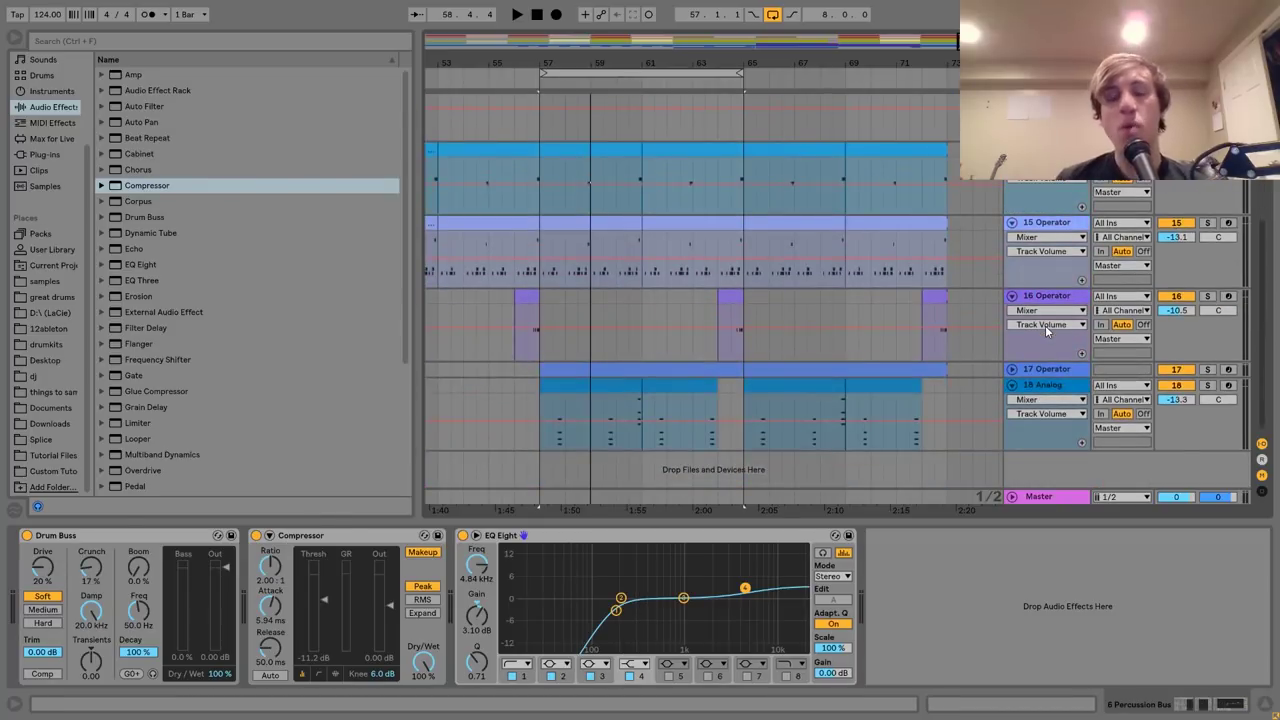
left_click(1044, 500)
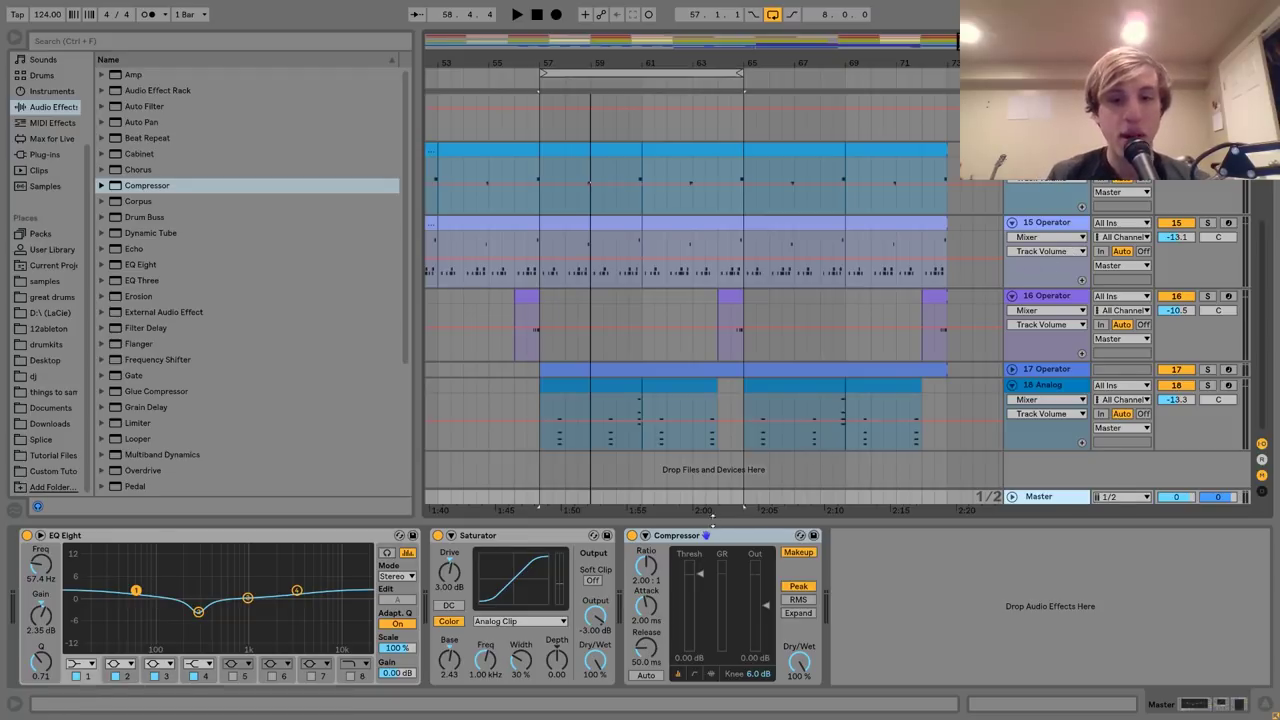
Set the Master Compressor's ratio to 1.54:1 and attack to 10.4 ms, and show the 2-Kick track's devices.
left_click(650, 570)
left_click_drag(653, 573, 653, 579)
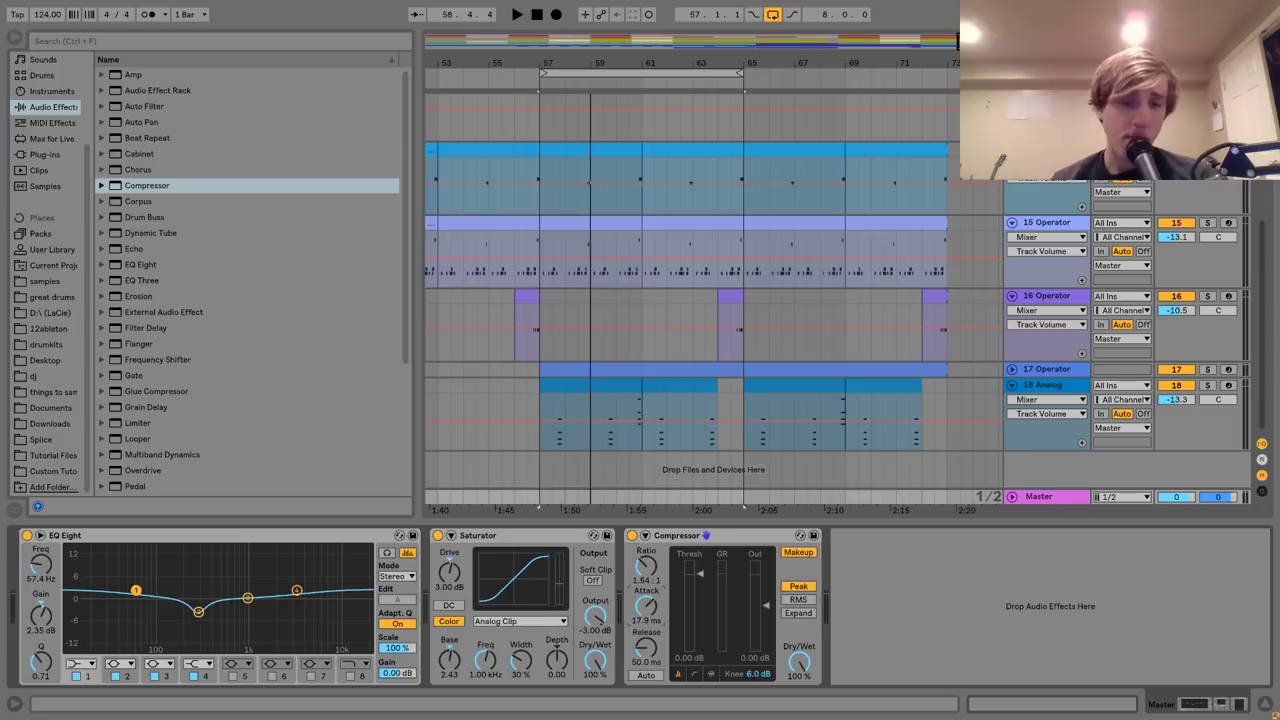
left_click_drag(647, 606, 647, 616)
scroll(714, 377, "up", 5)
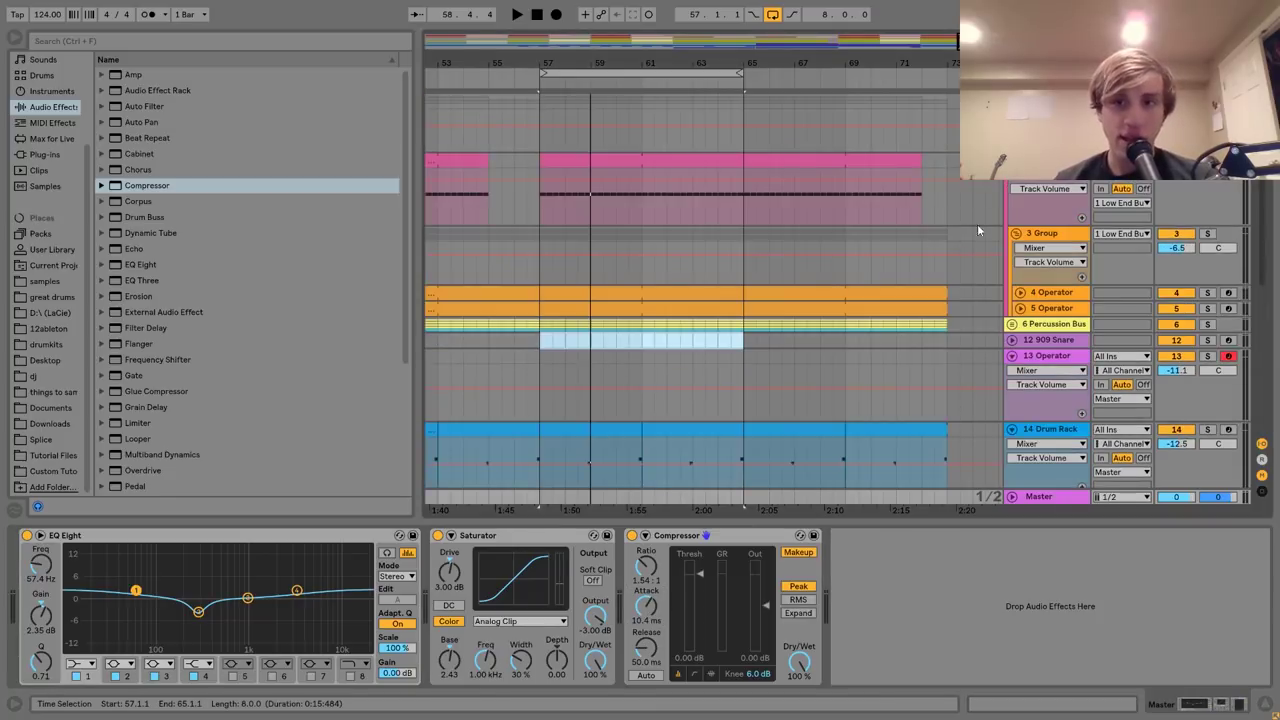
left_click(1040, 211)
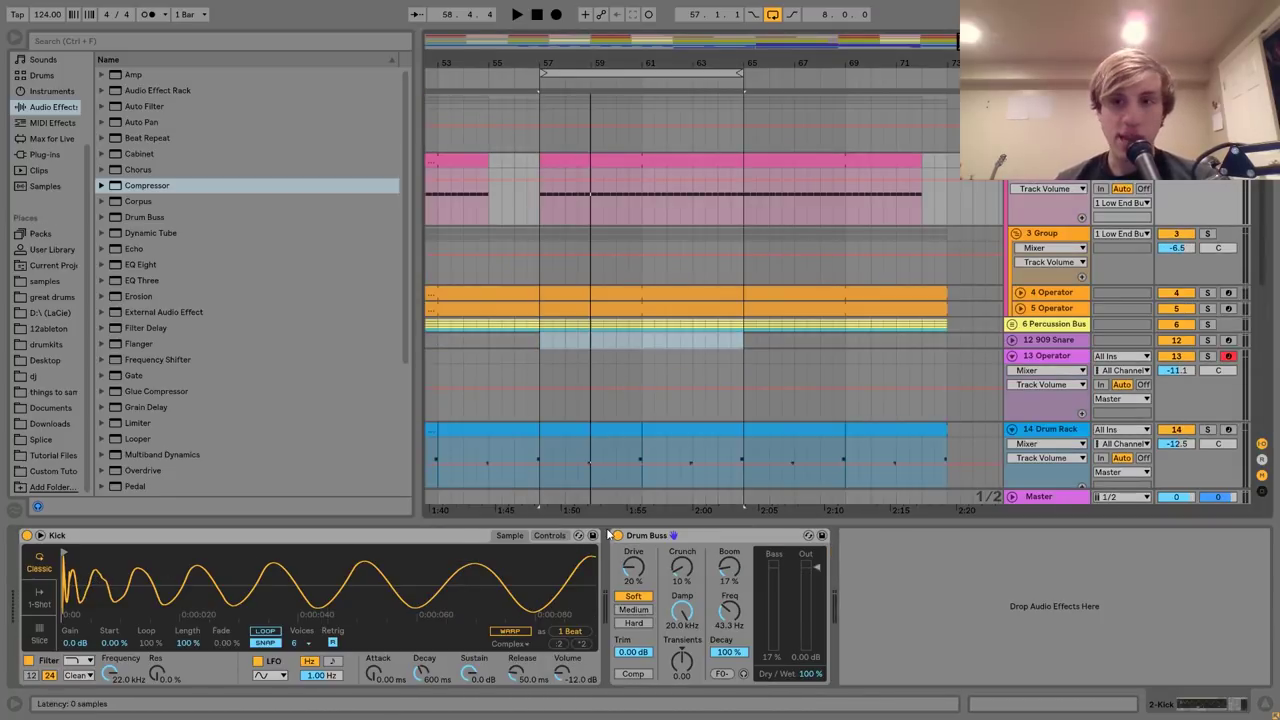
Show the Master track's devices and lower its Compressor's threshold to -8.31 dB while the loop plays.
scroll(904, 378, "down", 1)
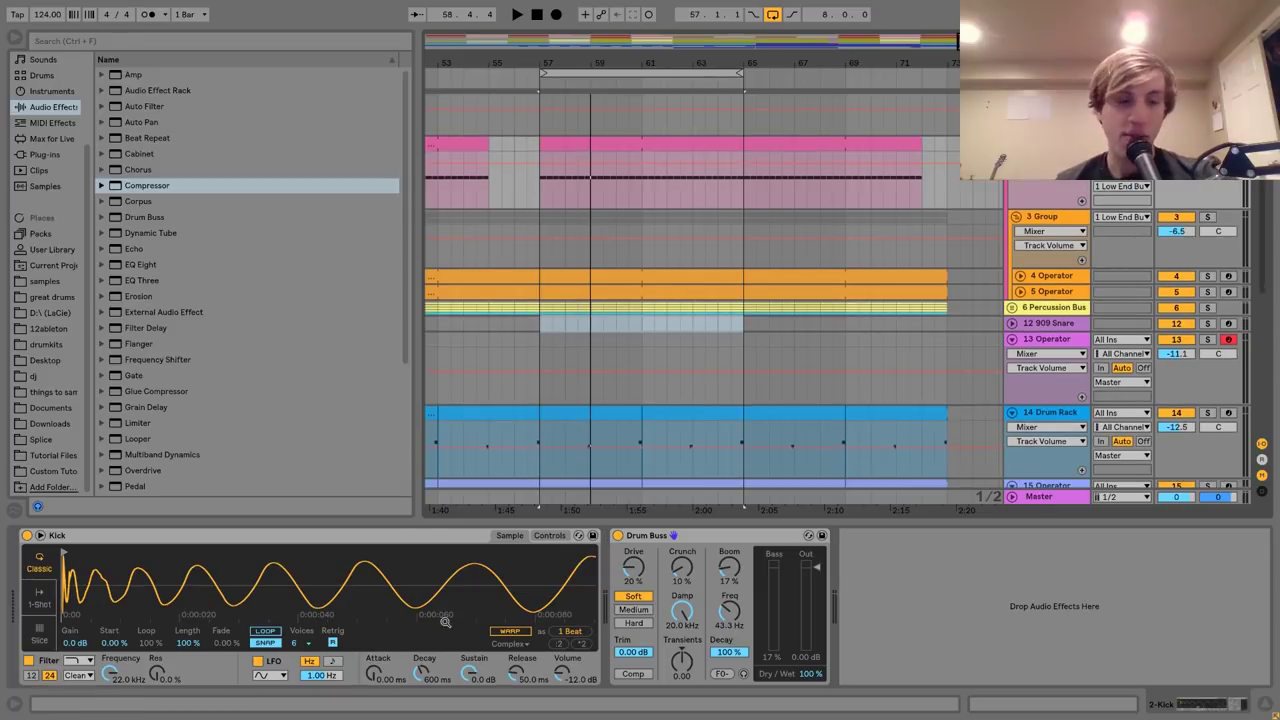
scroll(843, 230, "down", 5)
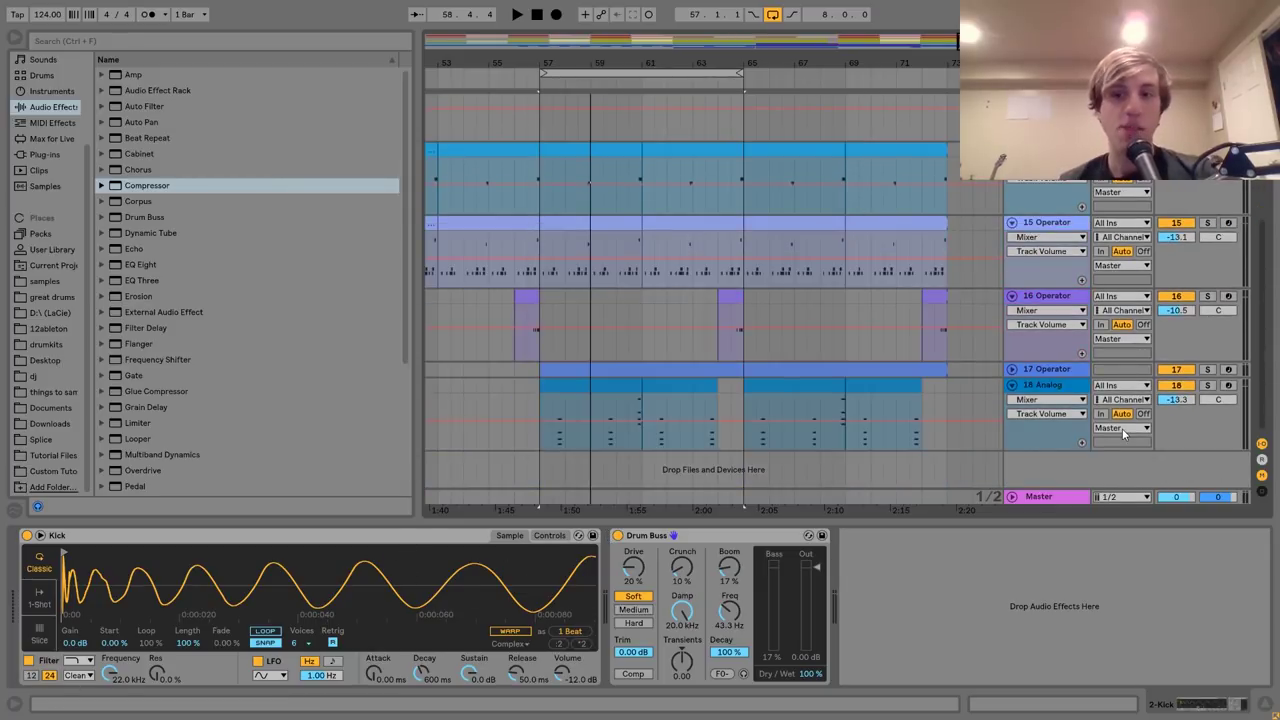
left_click(1038, 498)
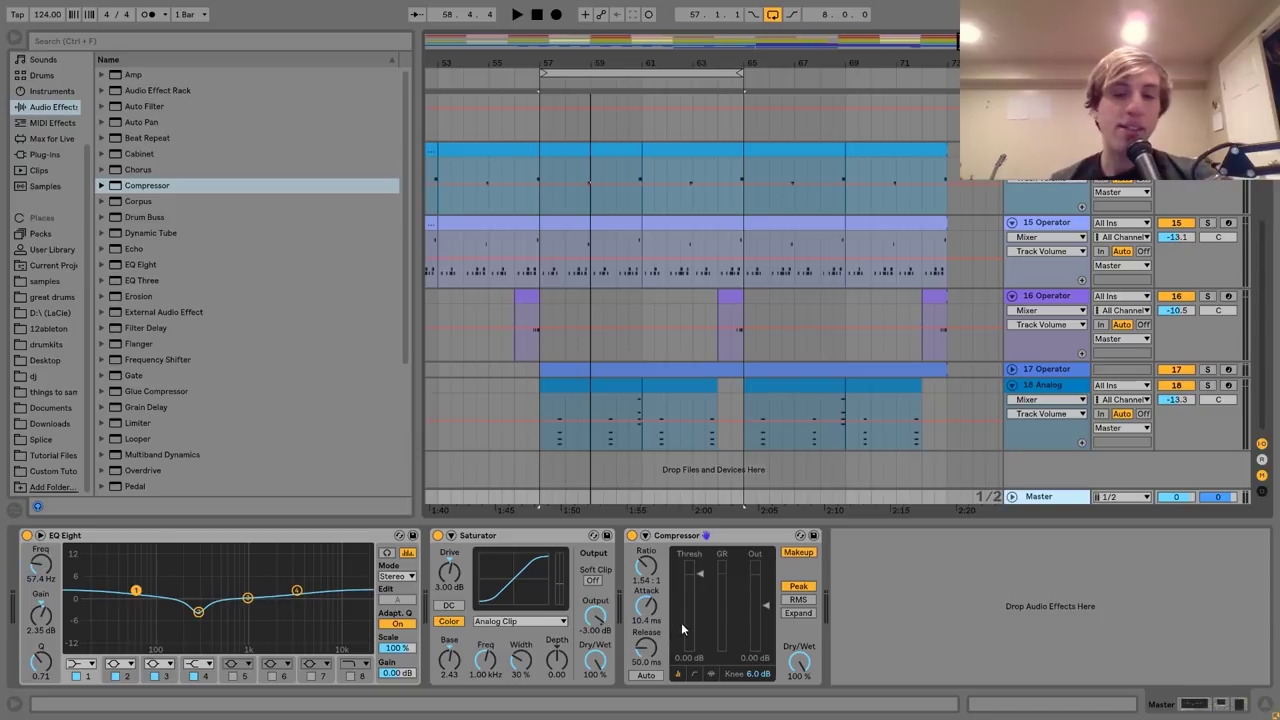
key("space")
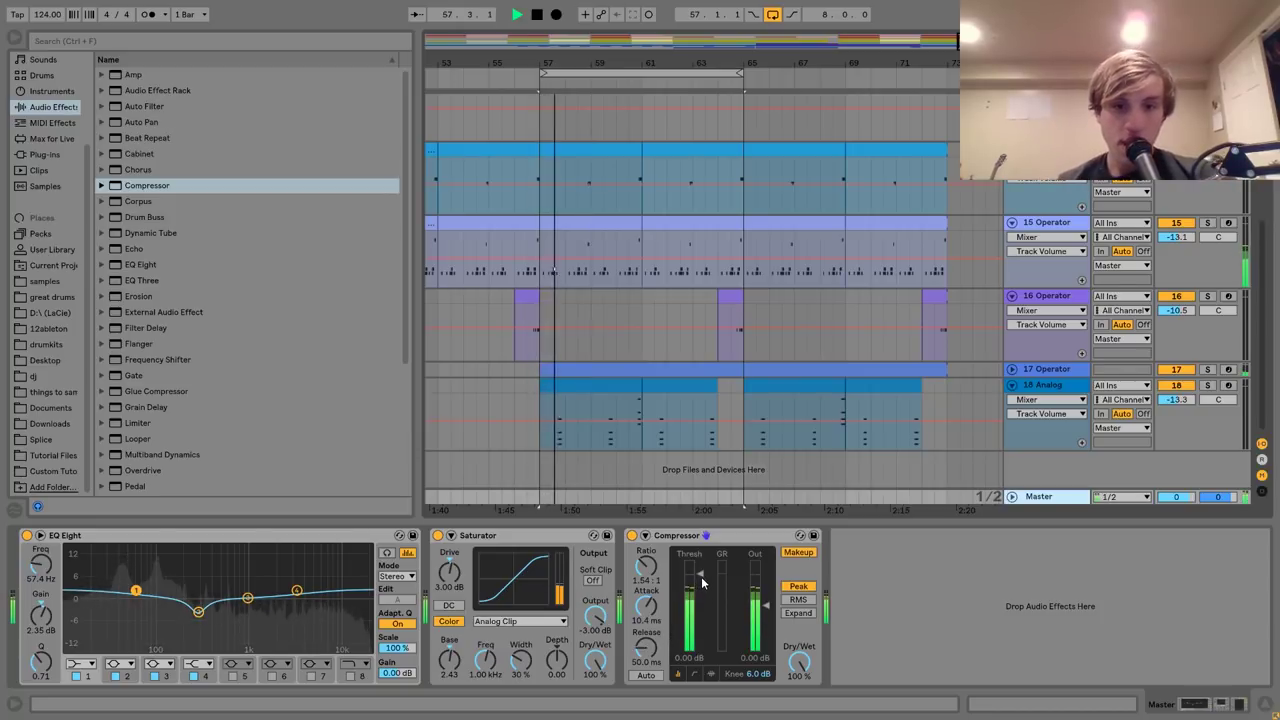
left_click(701, 576)
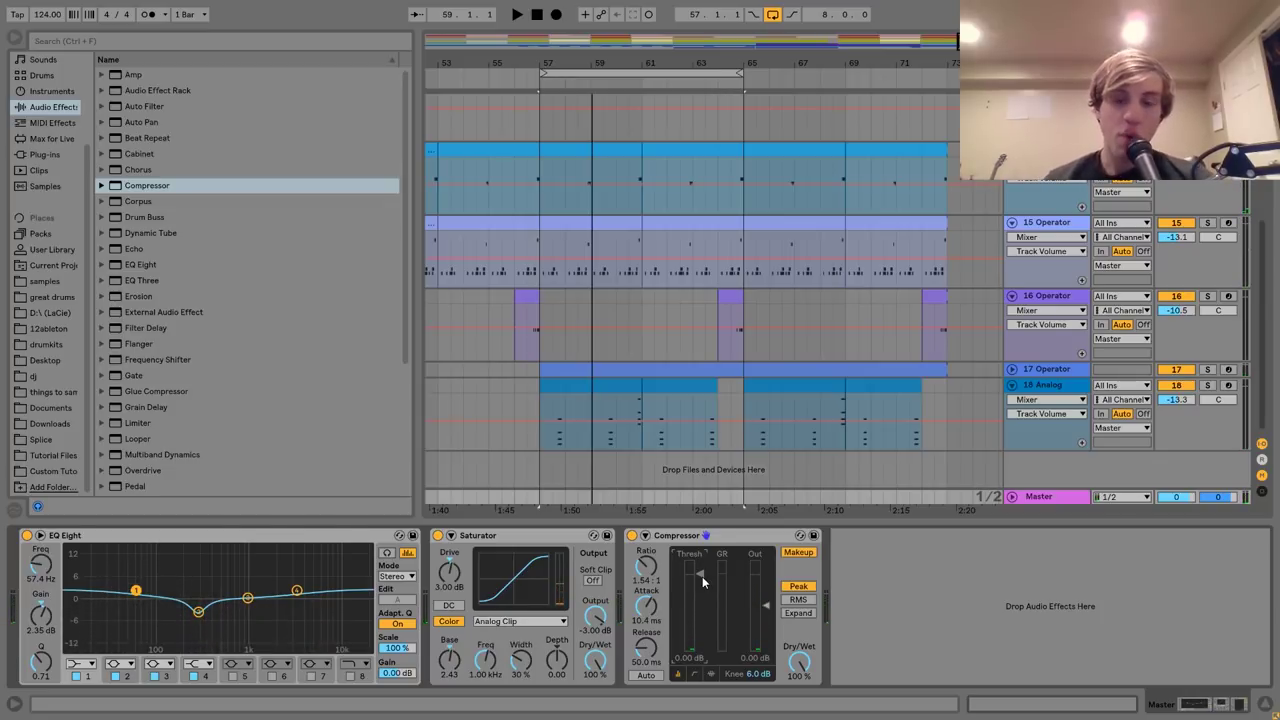
key("space")
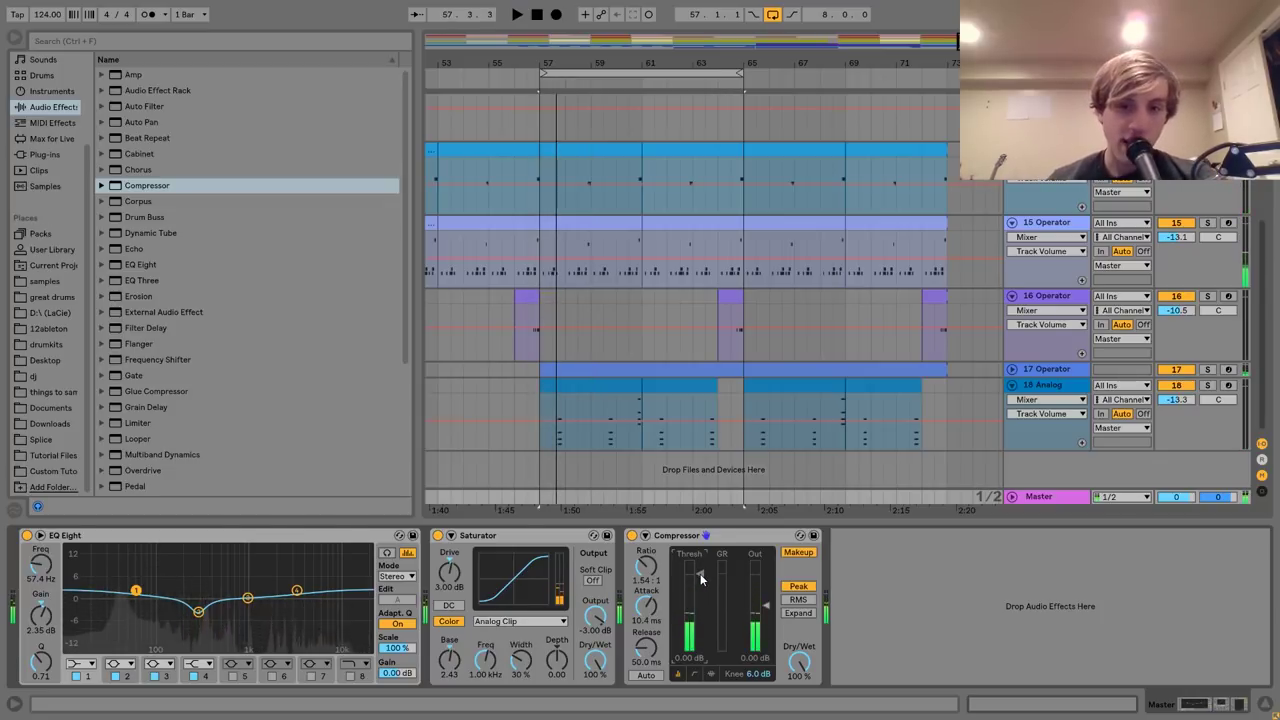
key("space")
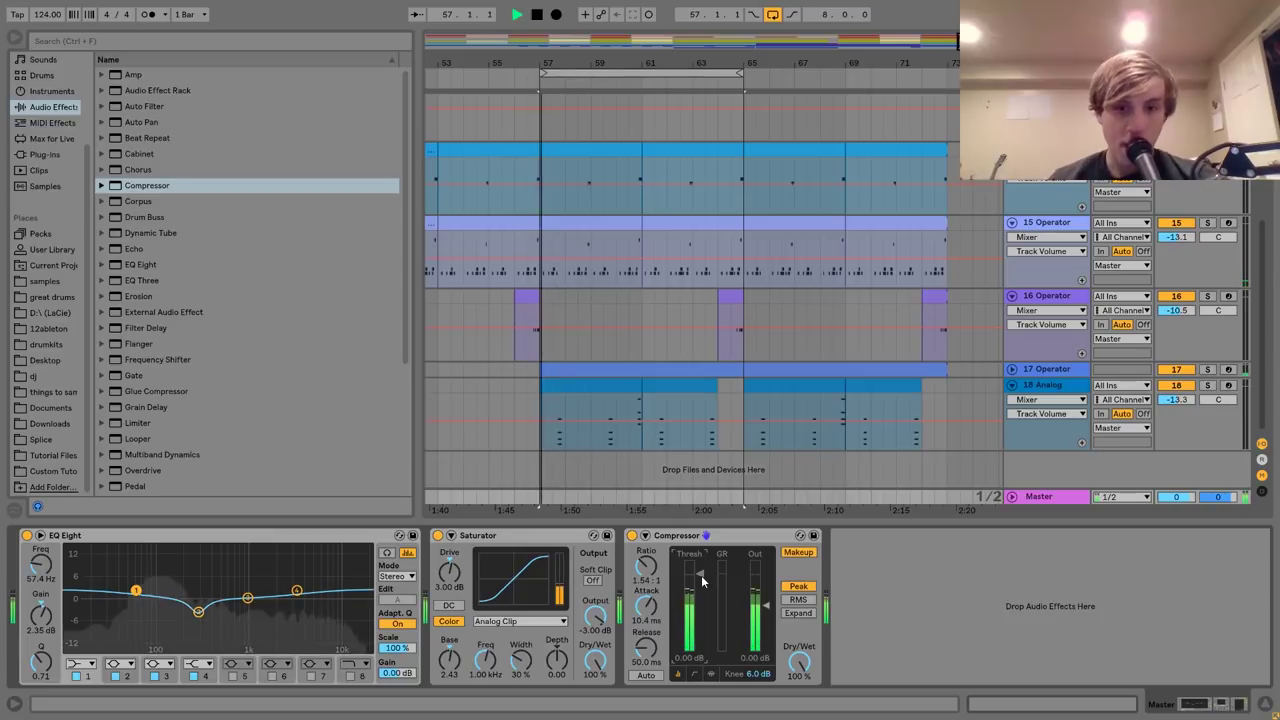
left_click_drag(701, 575, 701, 593)
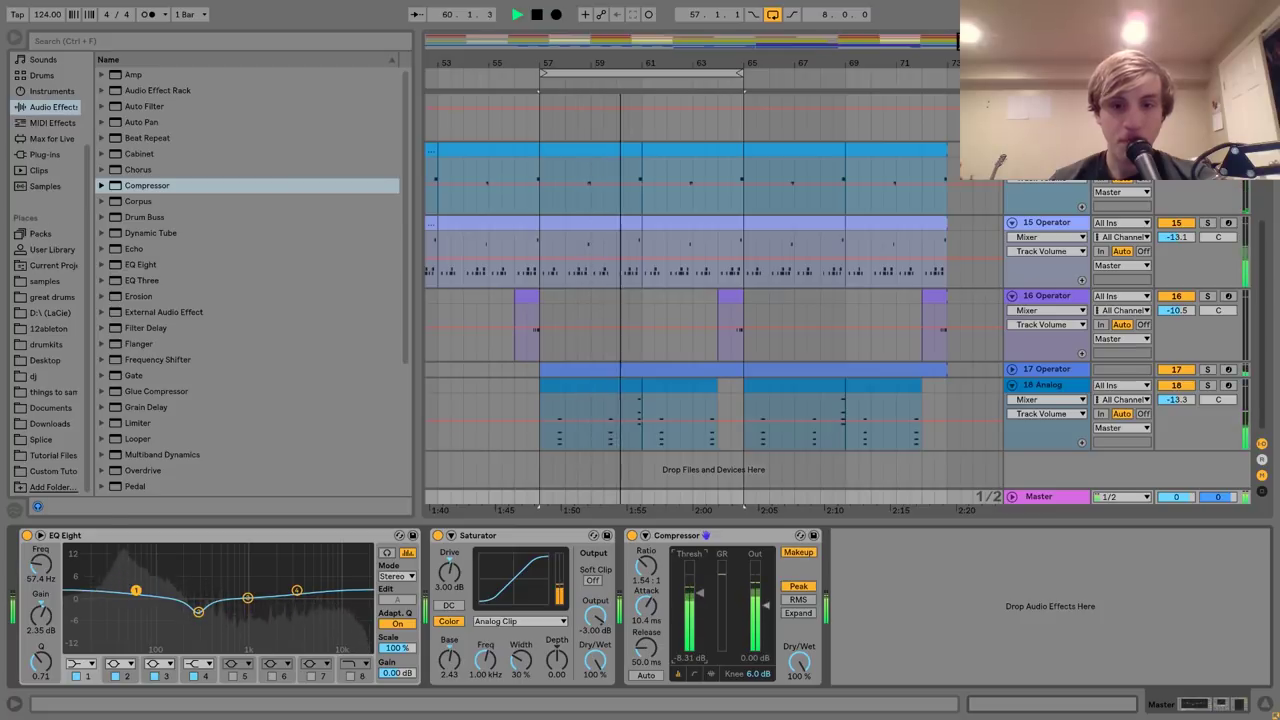
Check the Master level in the Session View mixer during playback and return to the Master's devices in the arrangement.
key("Tab")
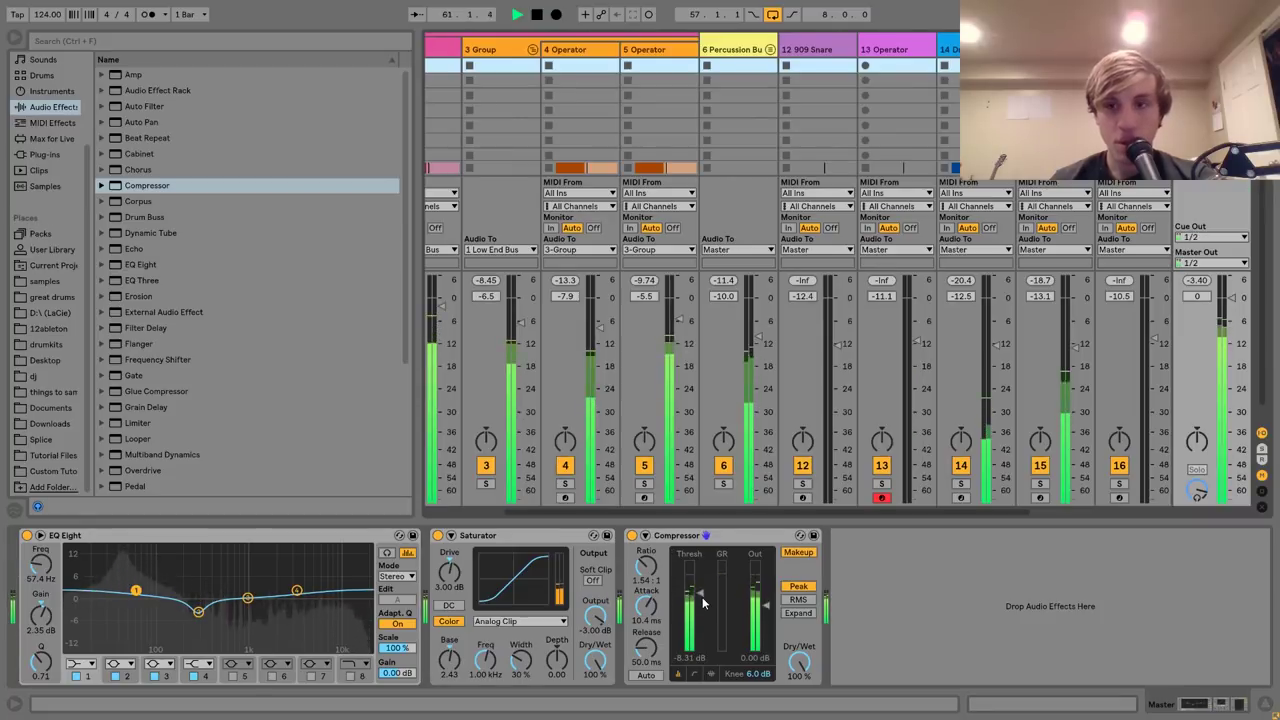
key("Tab")
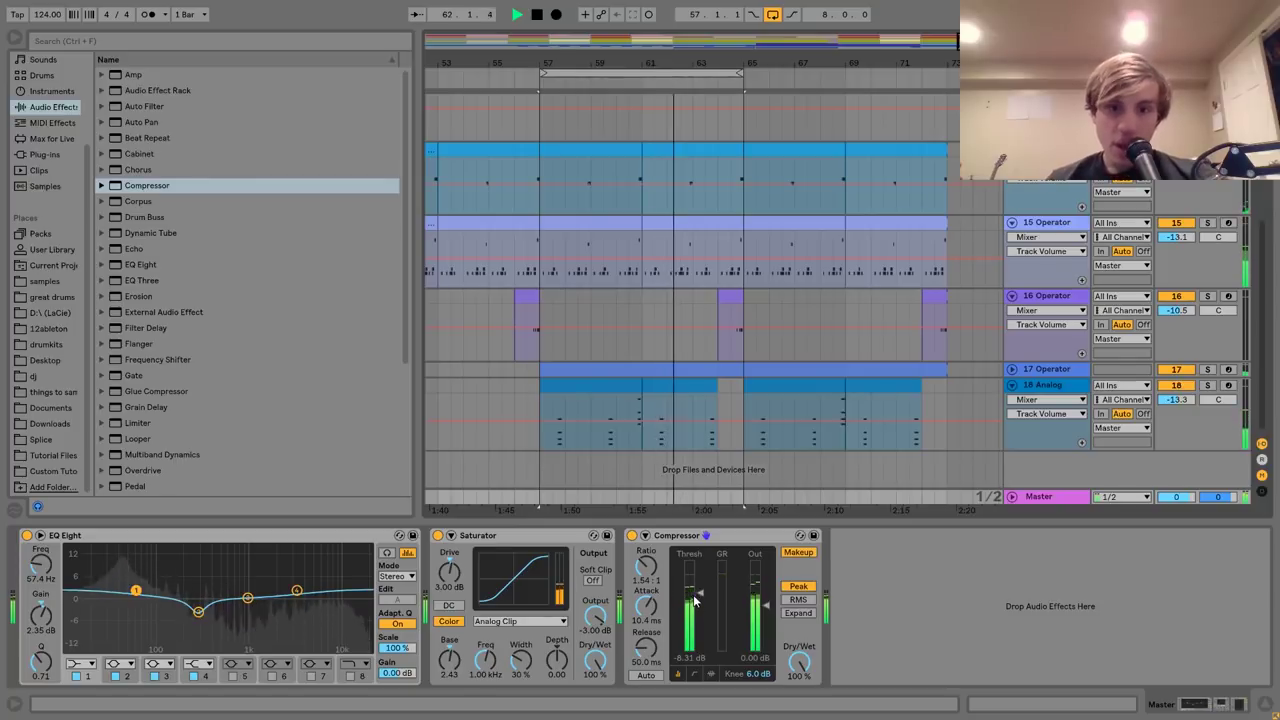
key("Up")
key("Up")
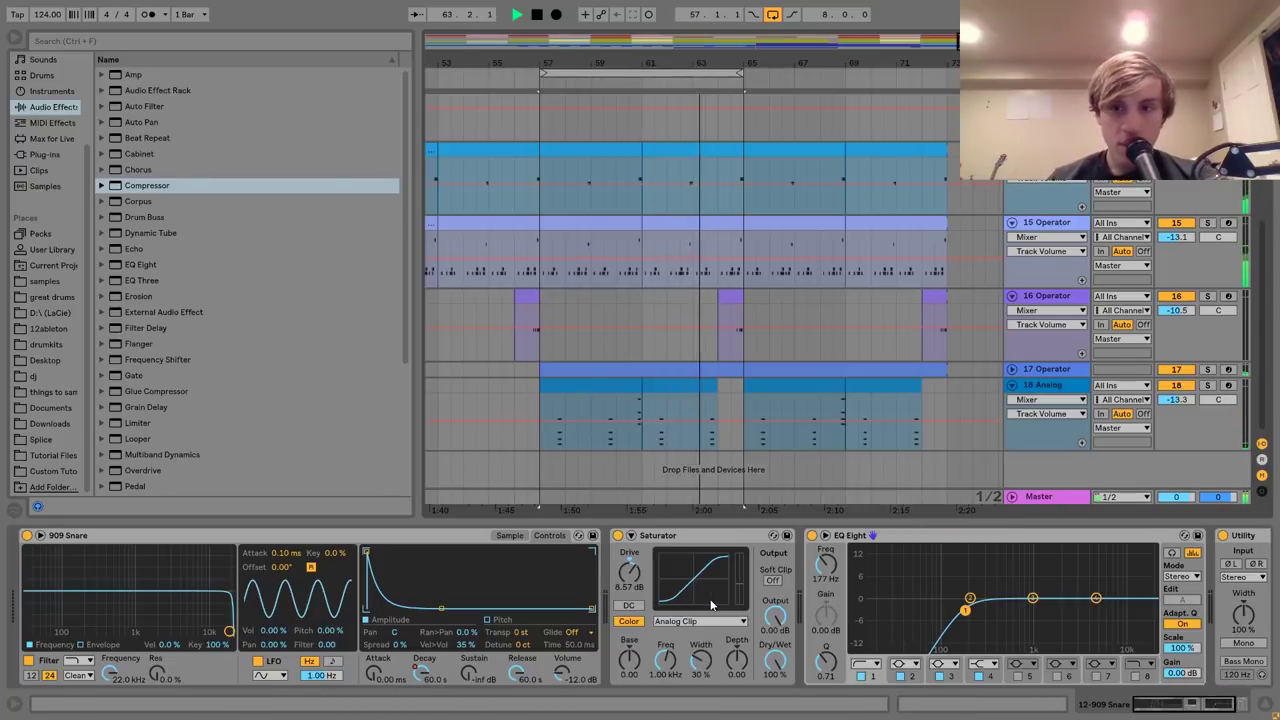
key("Down")
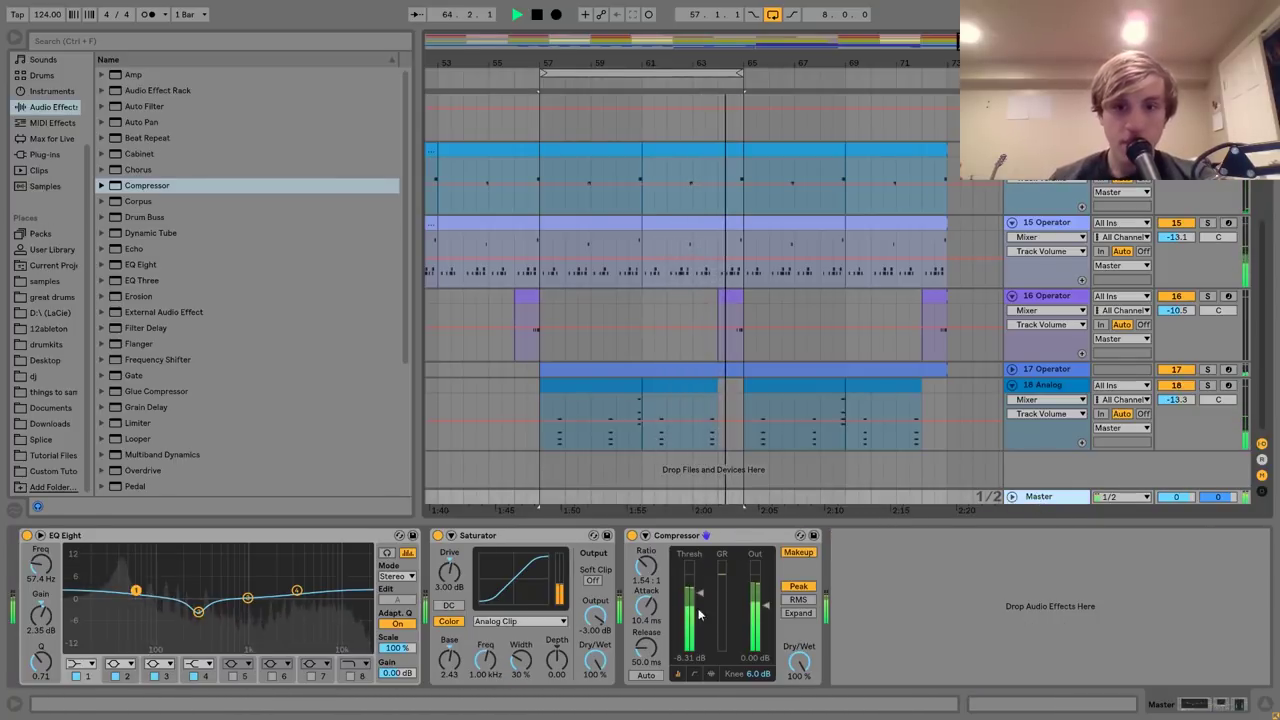
Fine-tune the Master Compressor's threshold to -8.93 dB while checking the Master level in the Session View mixer.
left_click_drag(702, 593, 702, 595)
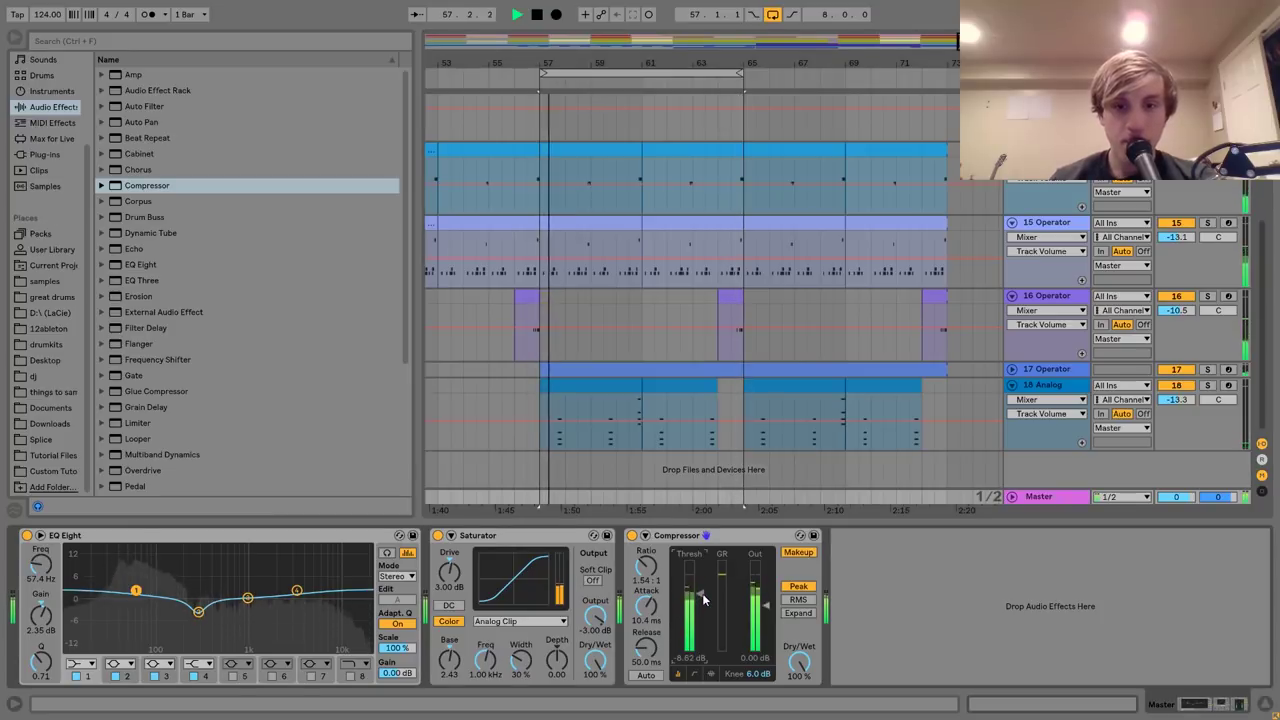
key("Tab")
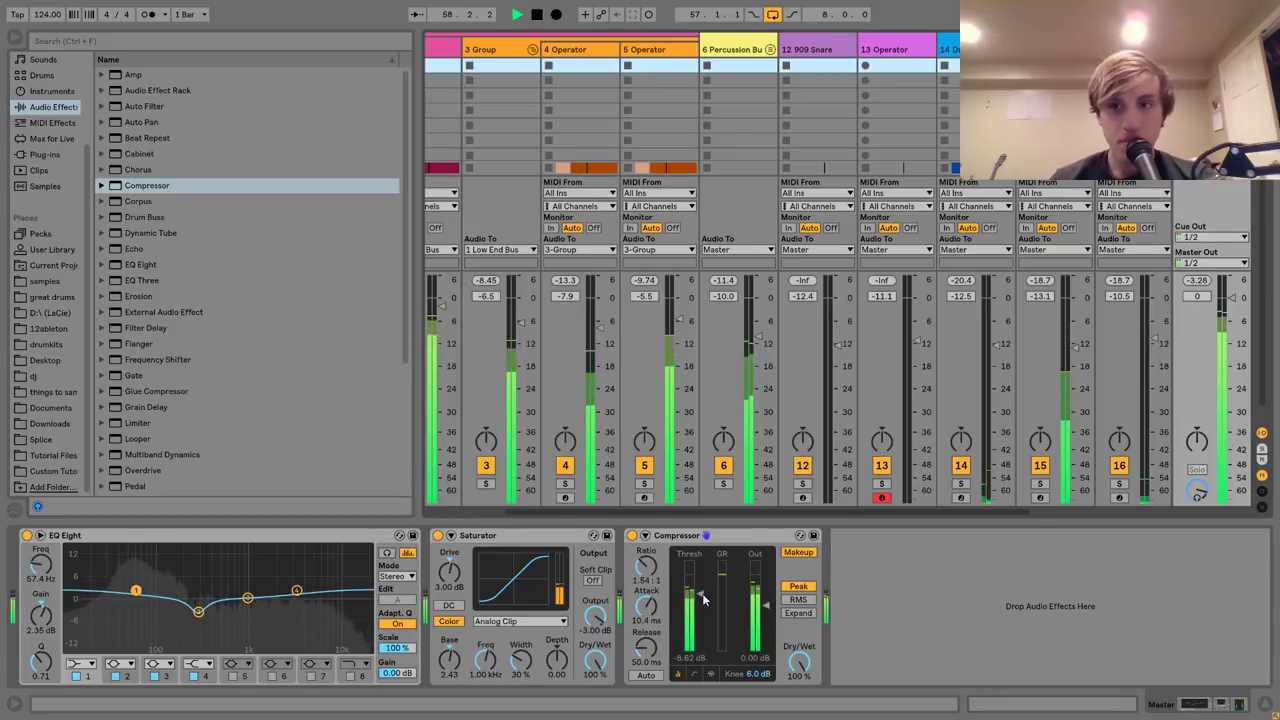
key("Tab")
key("Down")
key("Up")
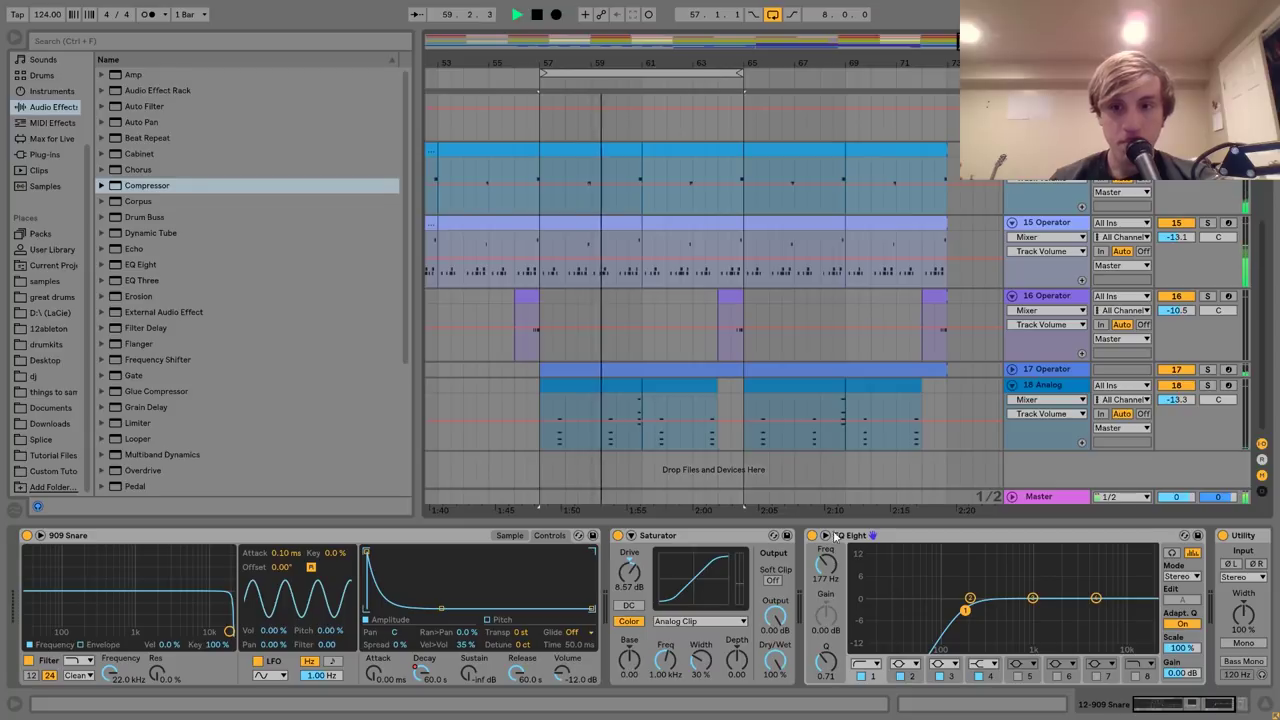
left_click(1040, 497)
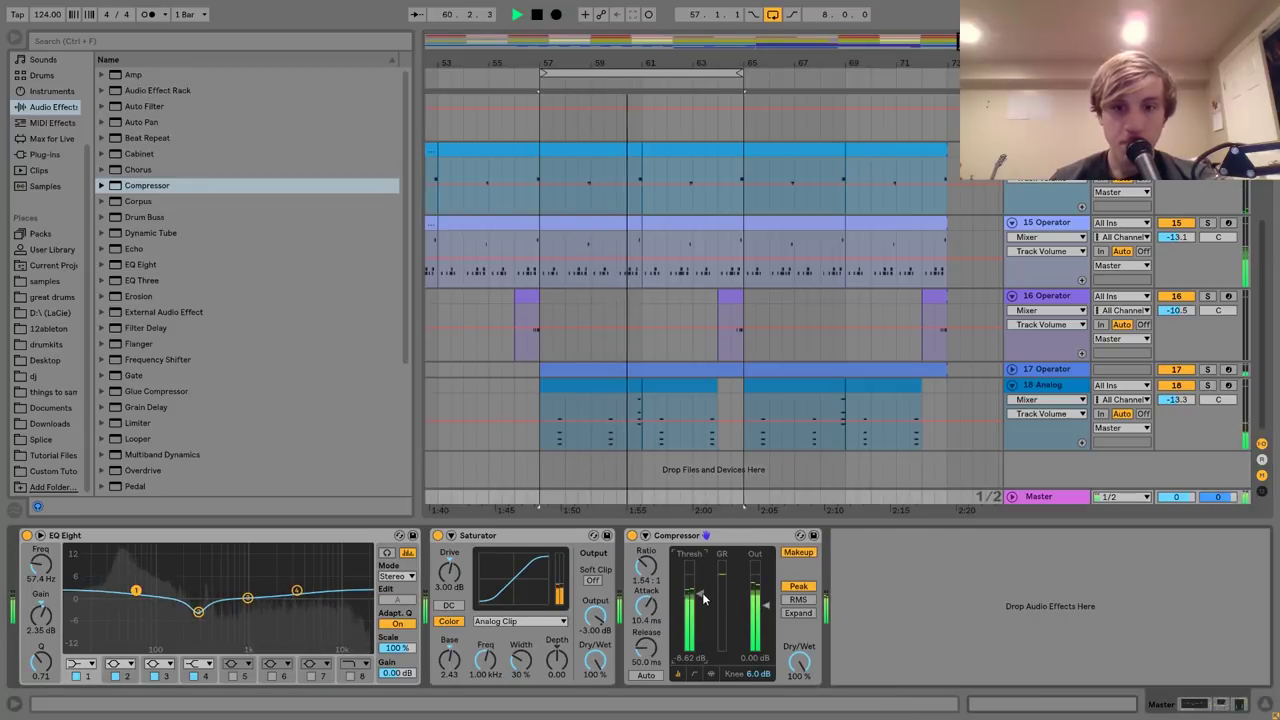
left_click_drag(703, 595, 702, 592)
key("space")
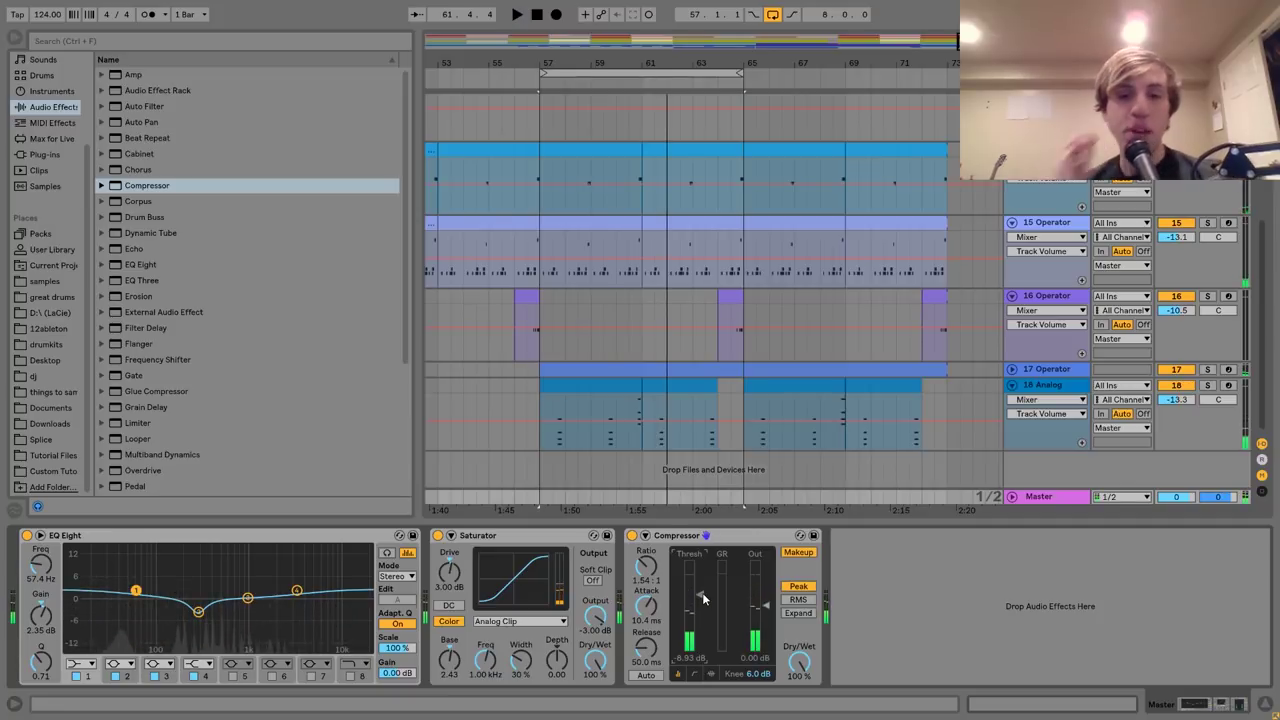
Audition the loop with the Master Compressor turned off and back on.
left_click(631, 536)
key("space")
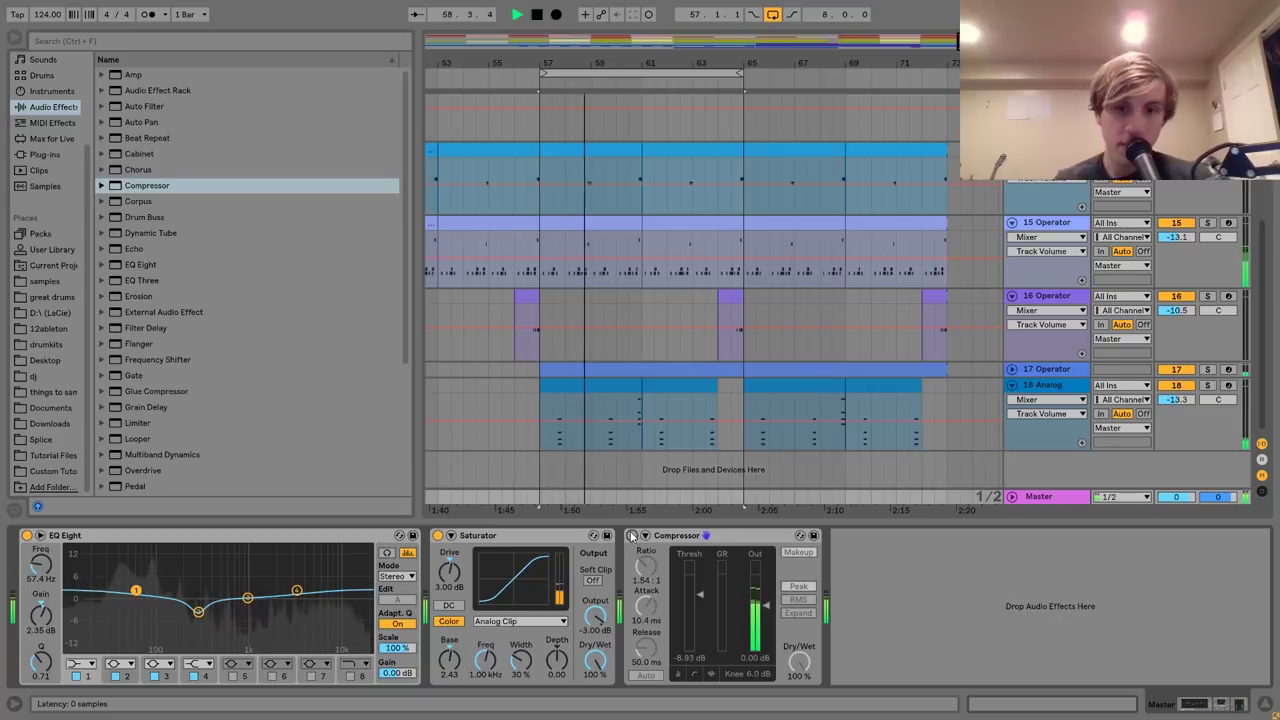
left_click(631, 536)
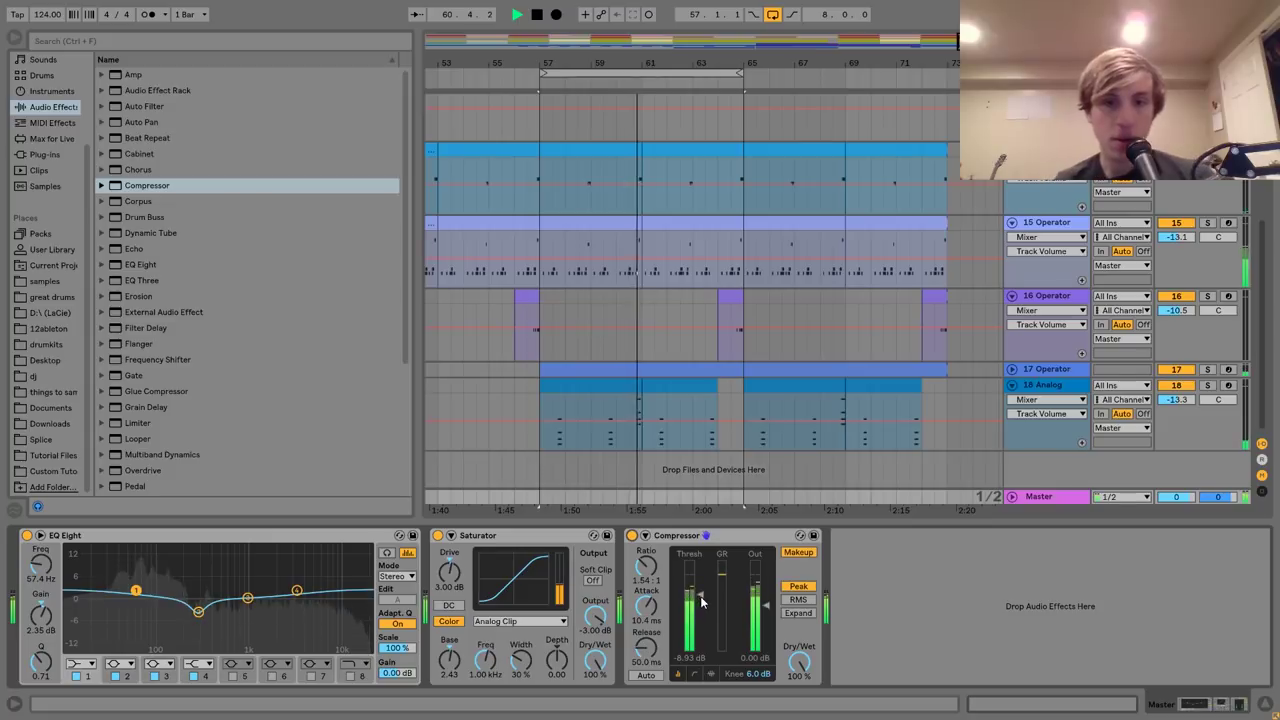
key("space")
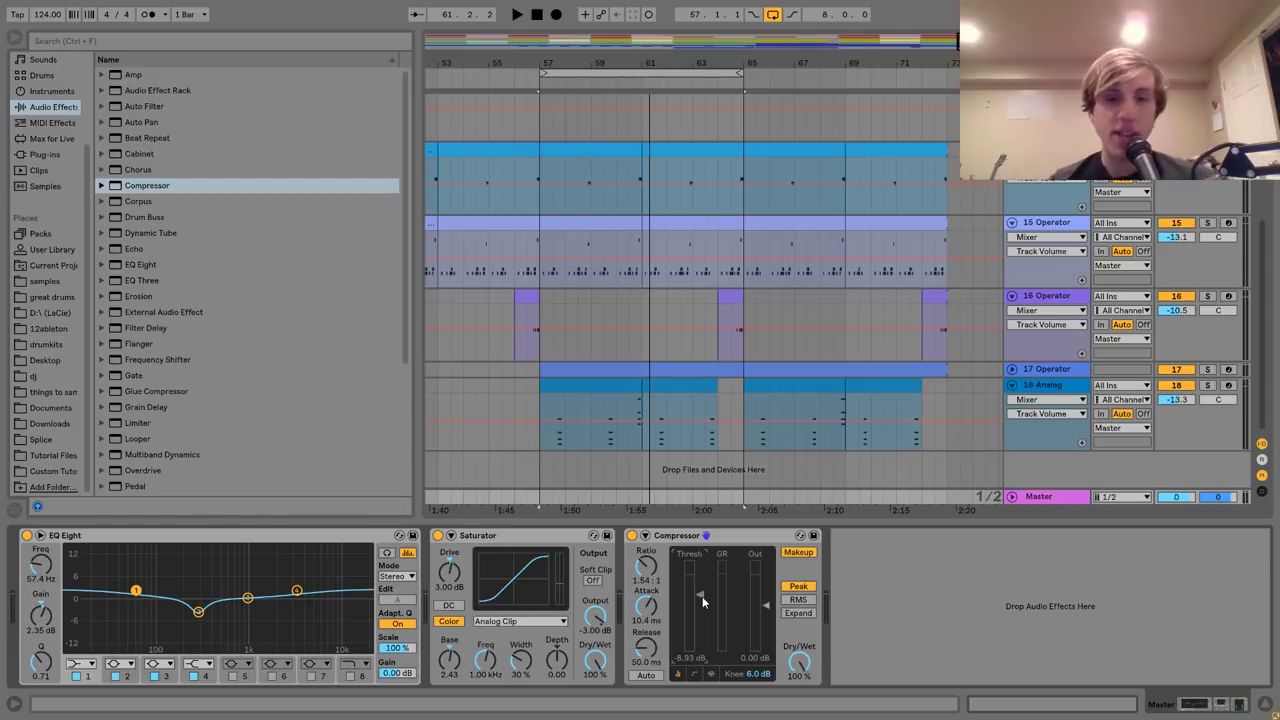
Exaggerate the Master Compressor's threshold to -26.3 dB, raise it to -21.3 dB and settle on -12.7 dB while auditioning the loop.
left_click_drag(702, 596, 700, 632)
key("space")
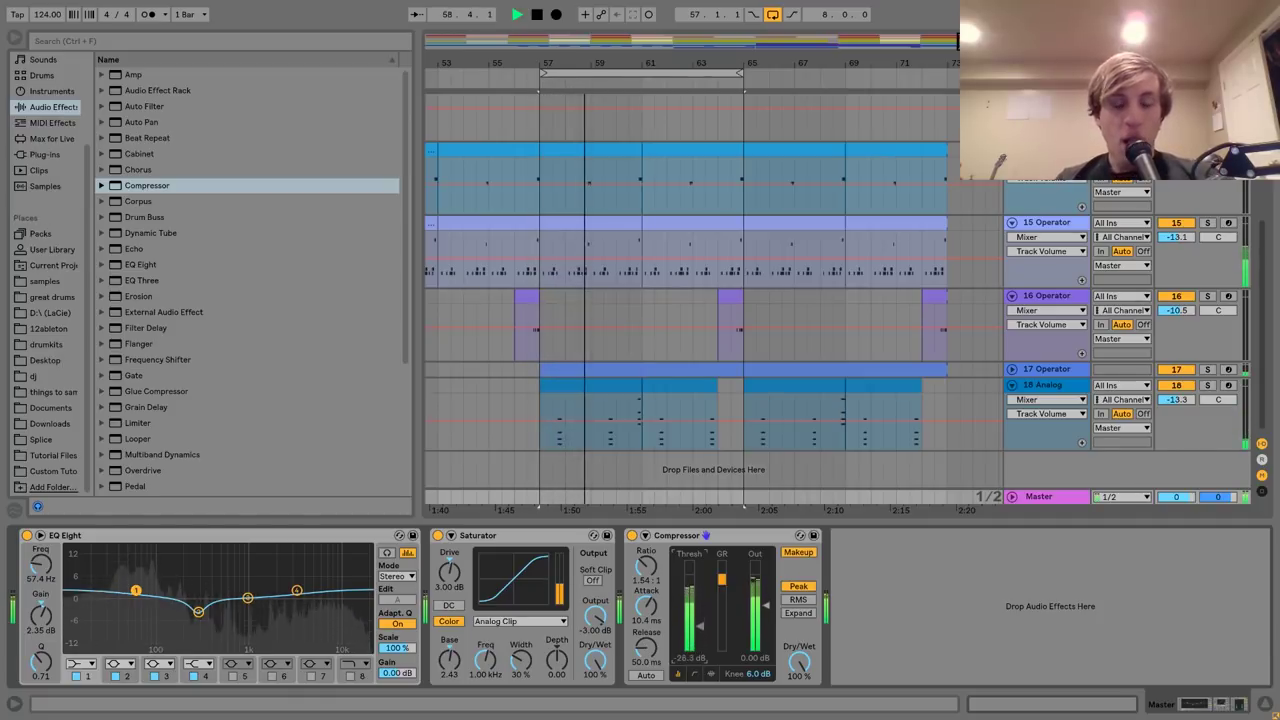
key("space")
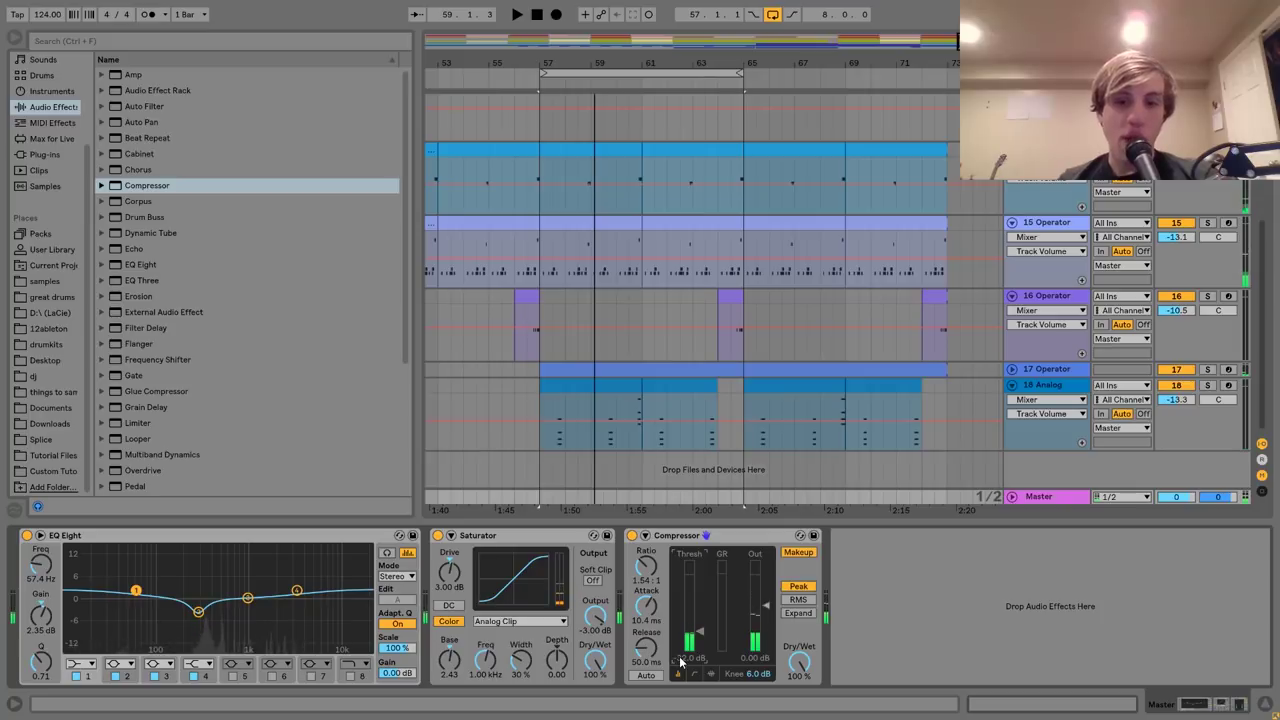
left_click_drag(699, 626, 697, 622)
key("space")
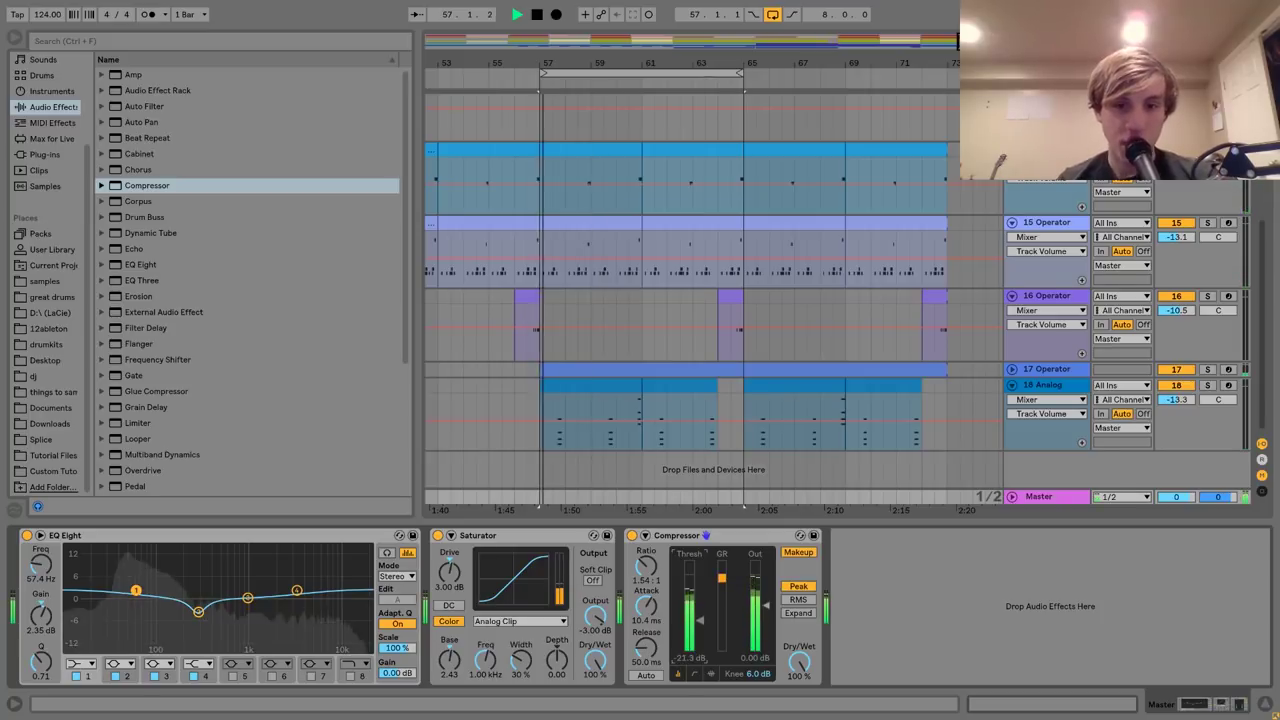
key("space")
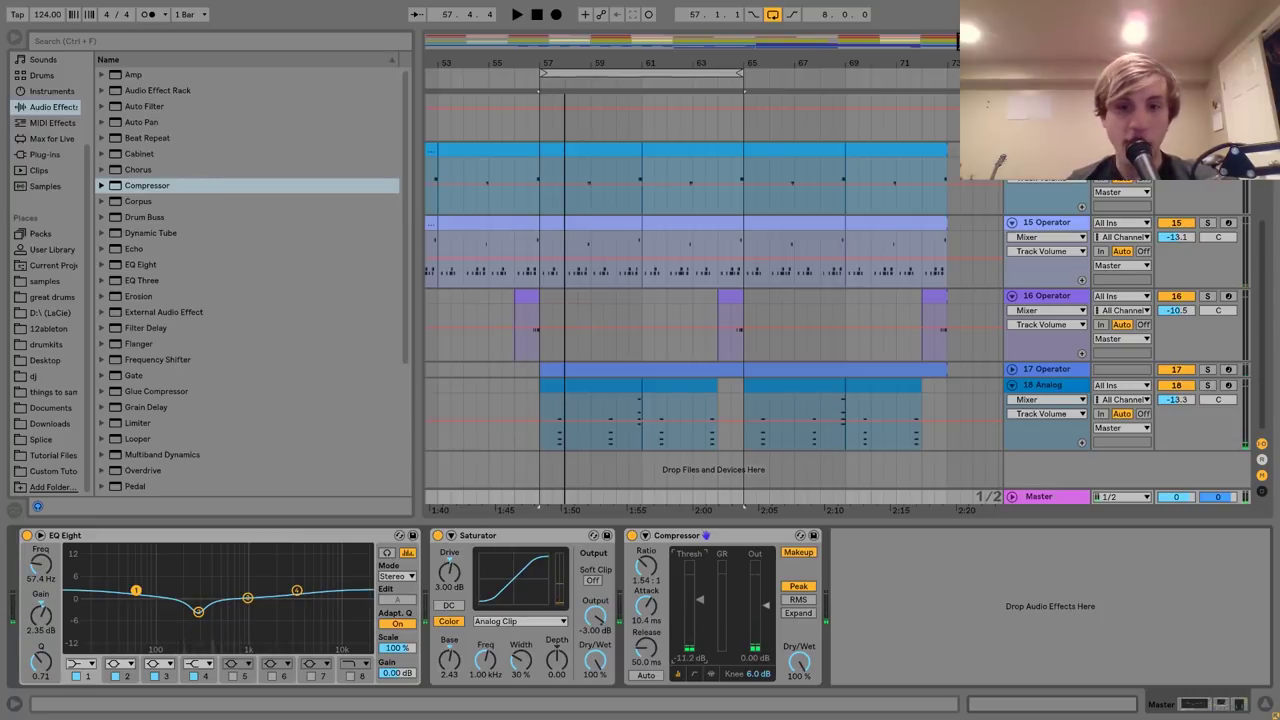
key("space")
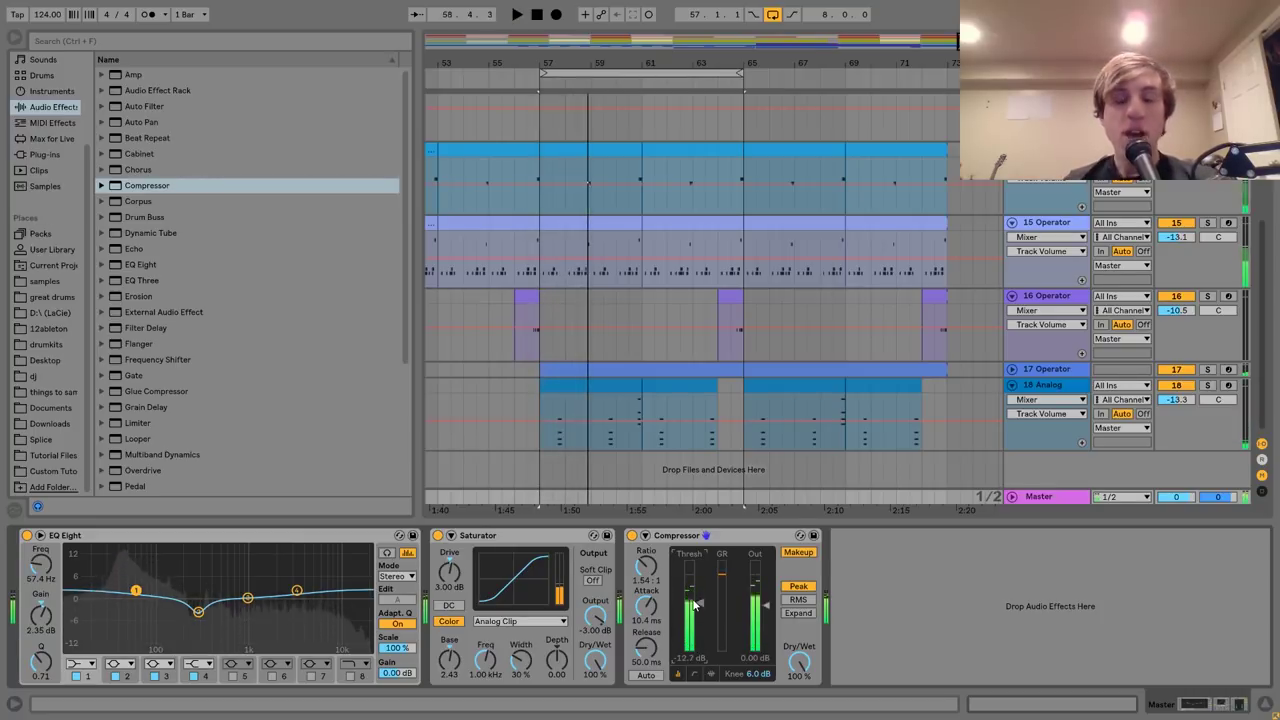
Compare the loop with the Master Compressor bypassed and re-enabled, and show the Session View mixer.
left_click(631, 536)
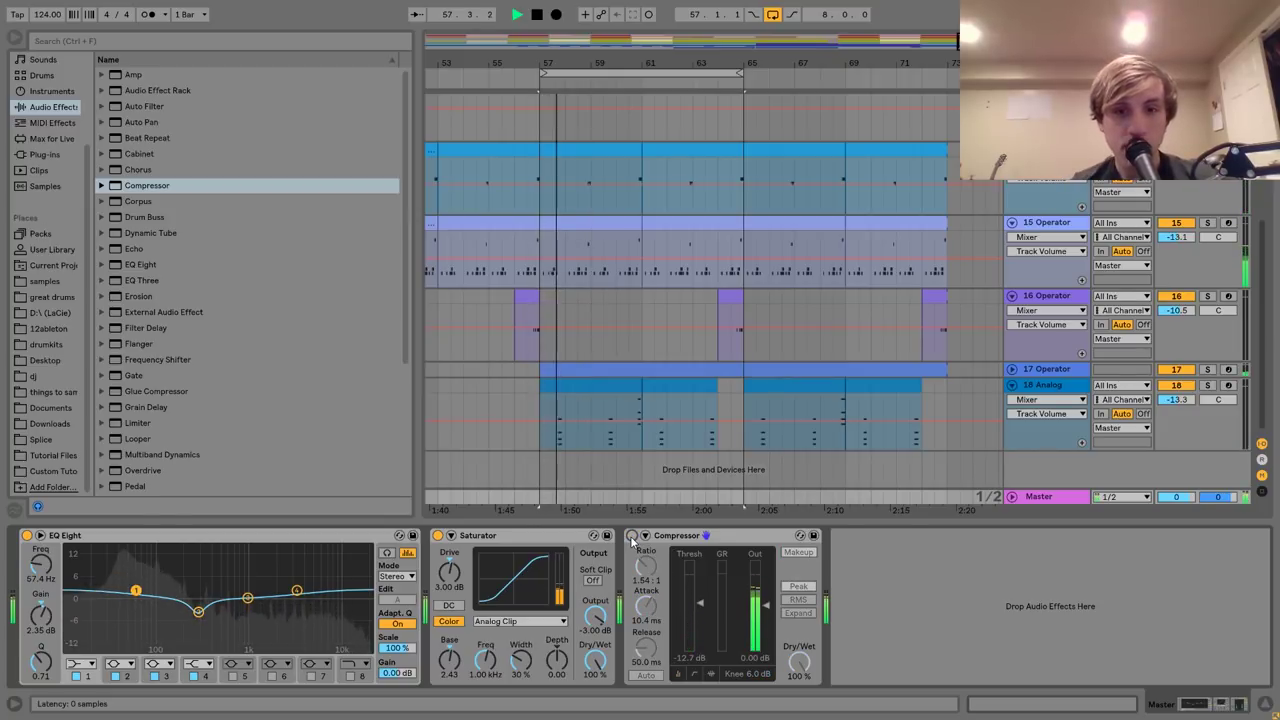
left_click(631, 536)
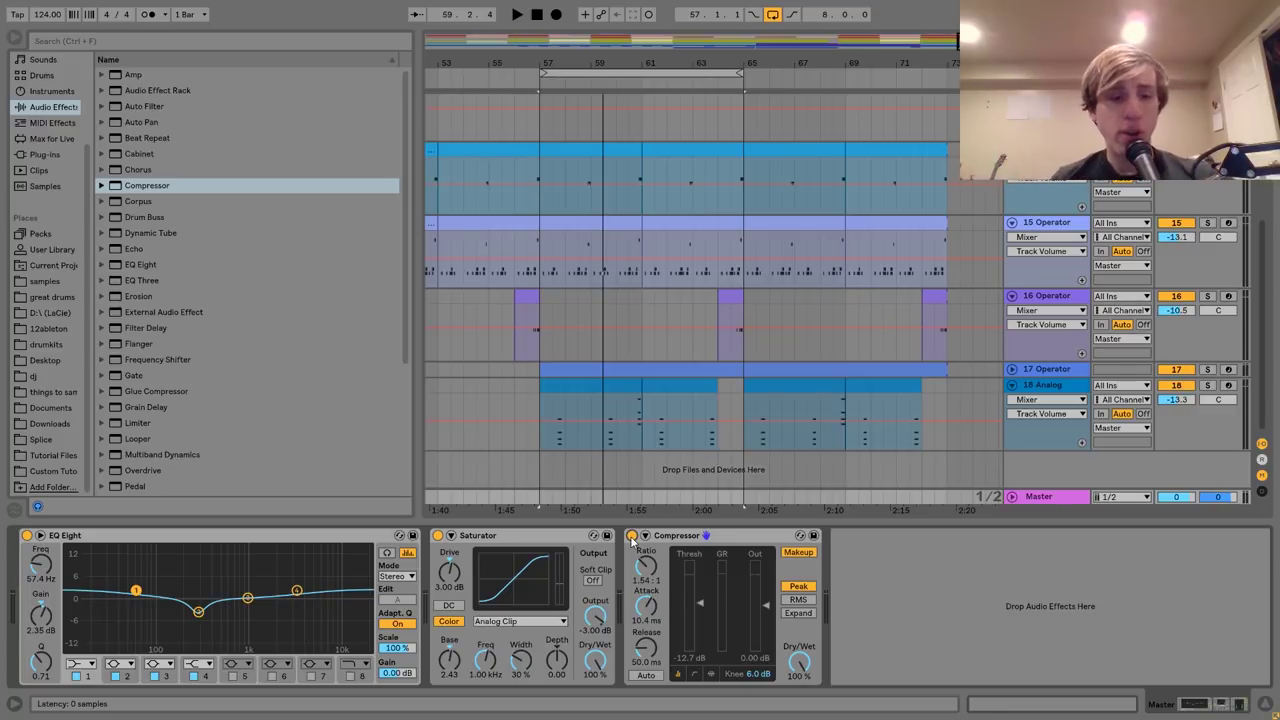
key("Tab")
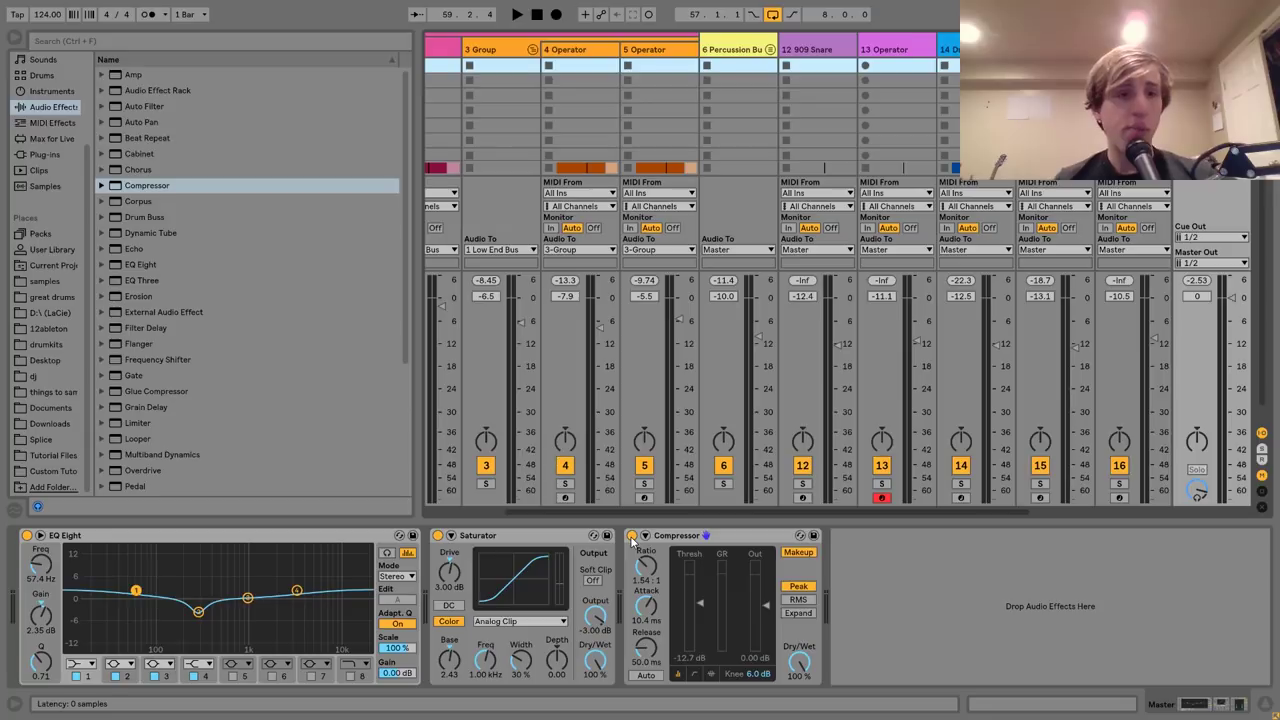
Add a Limiter after the Master's Compressor and turn off the Compressor, Saturator and EQ Eight.
double_click(142, 424)
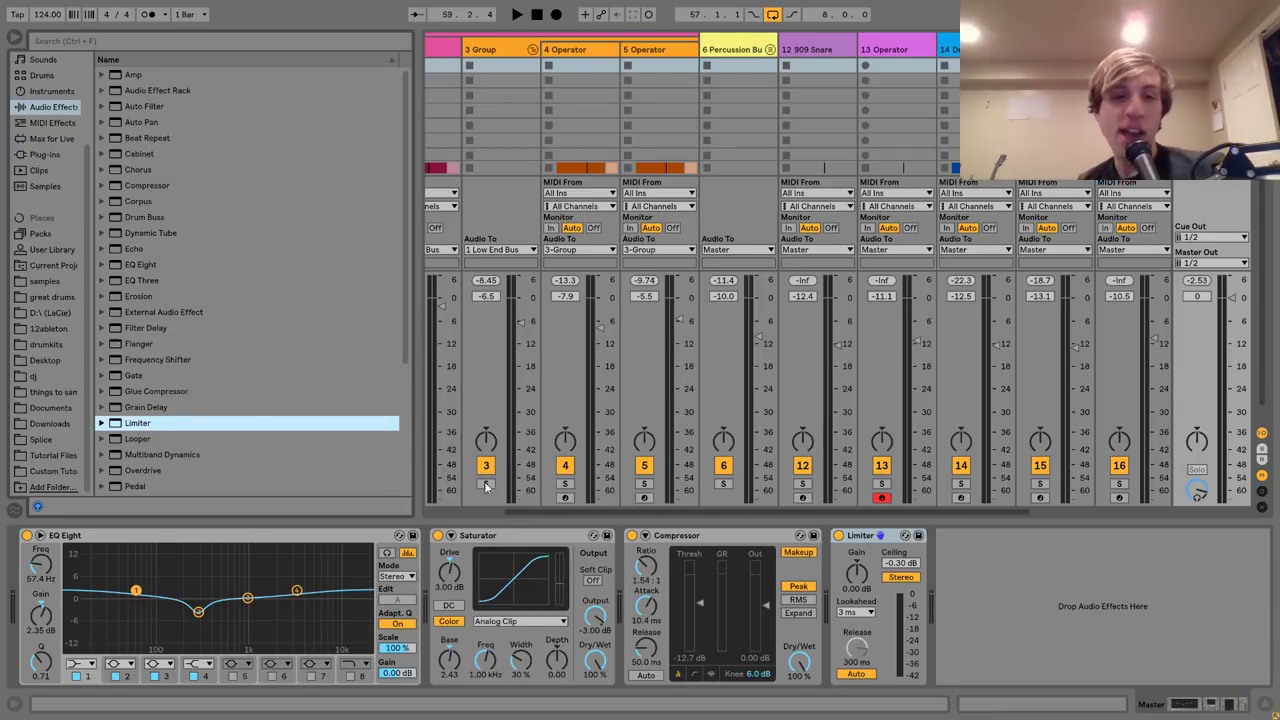
left_click(631, 536)
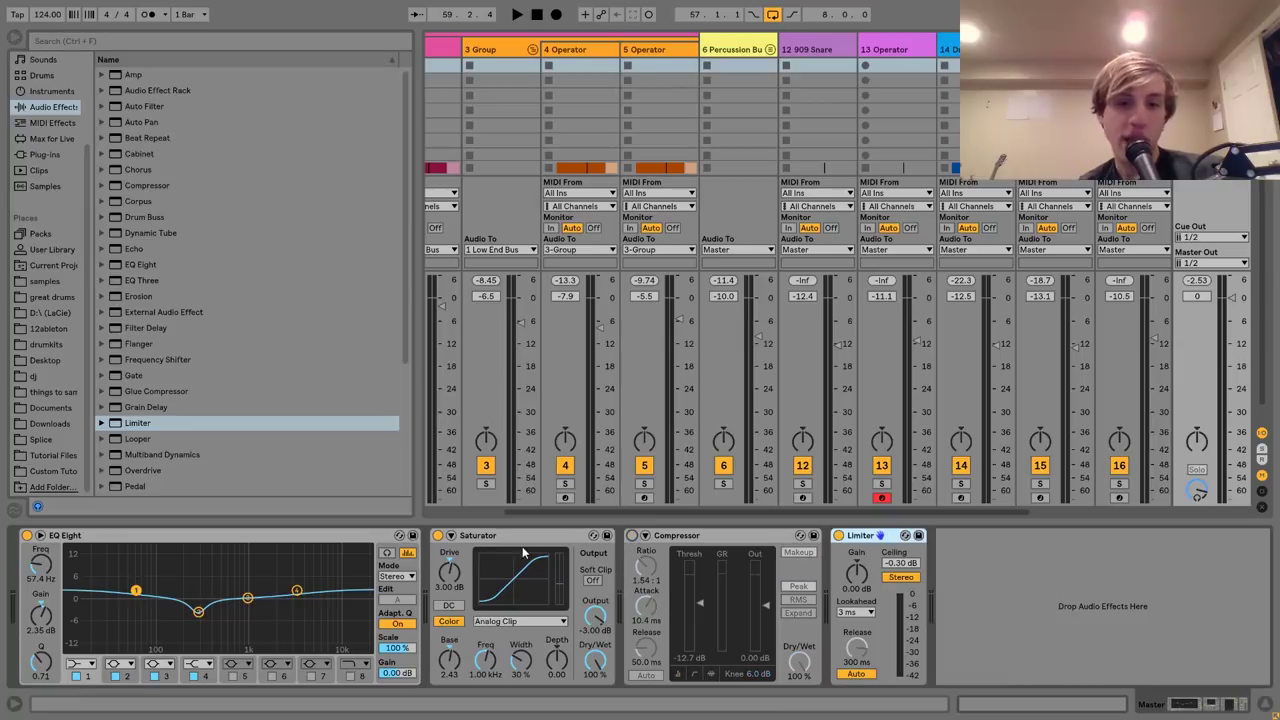
left_click(437, 536)
left_click(27, 536)
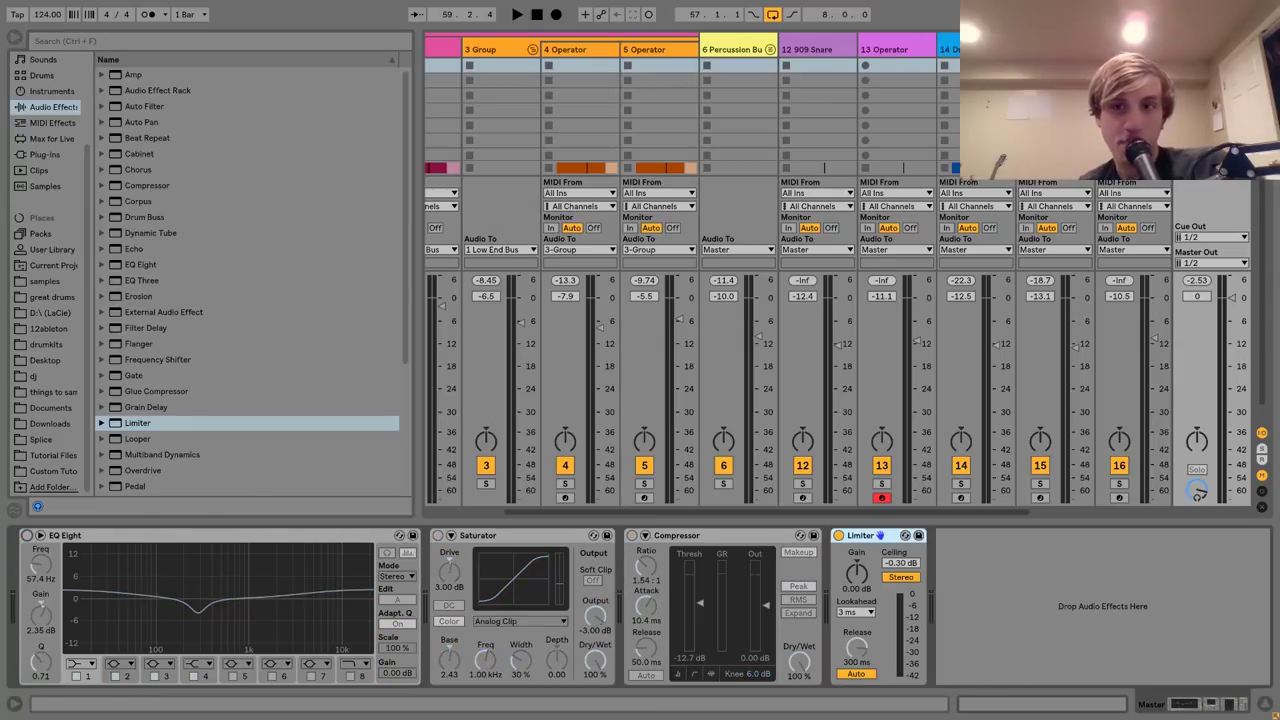
Raise the volumes of all top-level tracks together, bringing 18 Analog to 1.2 dB, and play the loop with the Master's devices shown.
left_click(1143, 50)
key("ctrl+a")
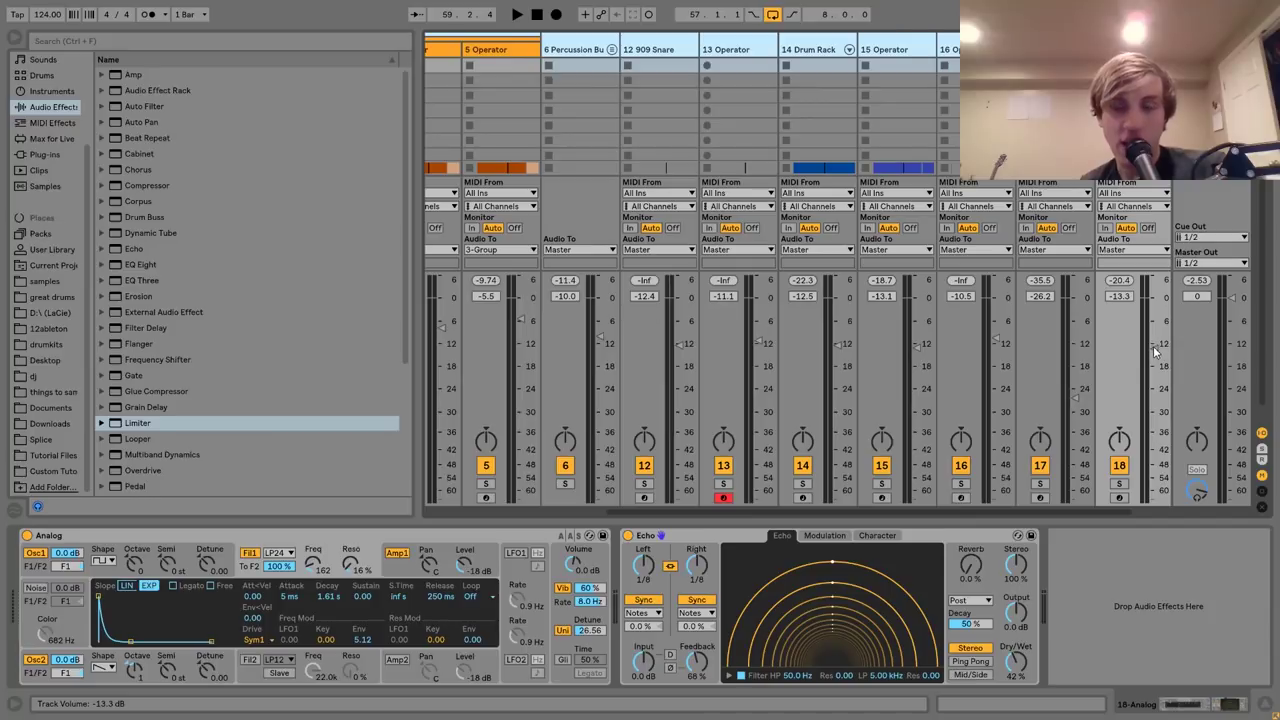
left_click(1198, 490)
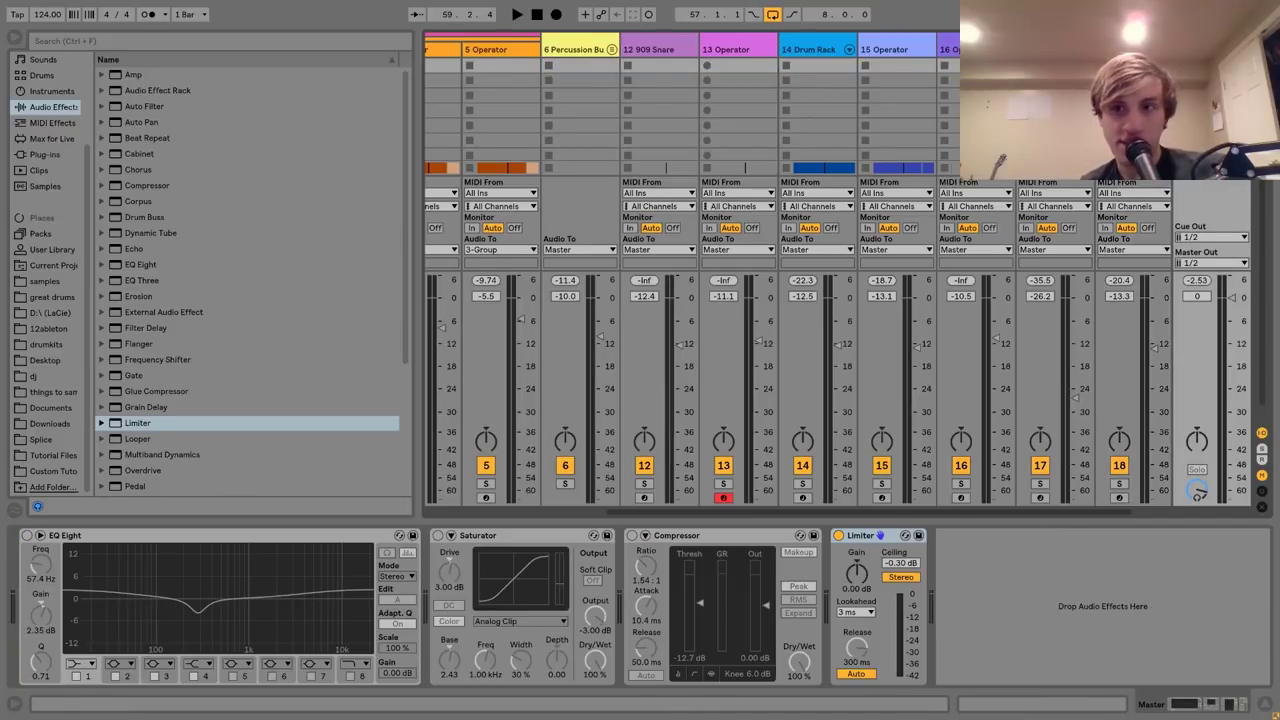
left_click(1166, 346)
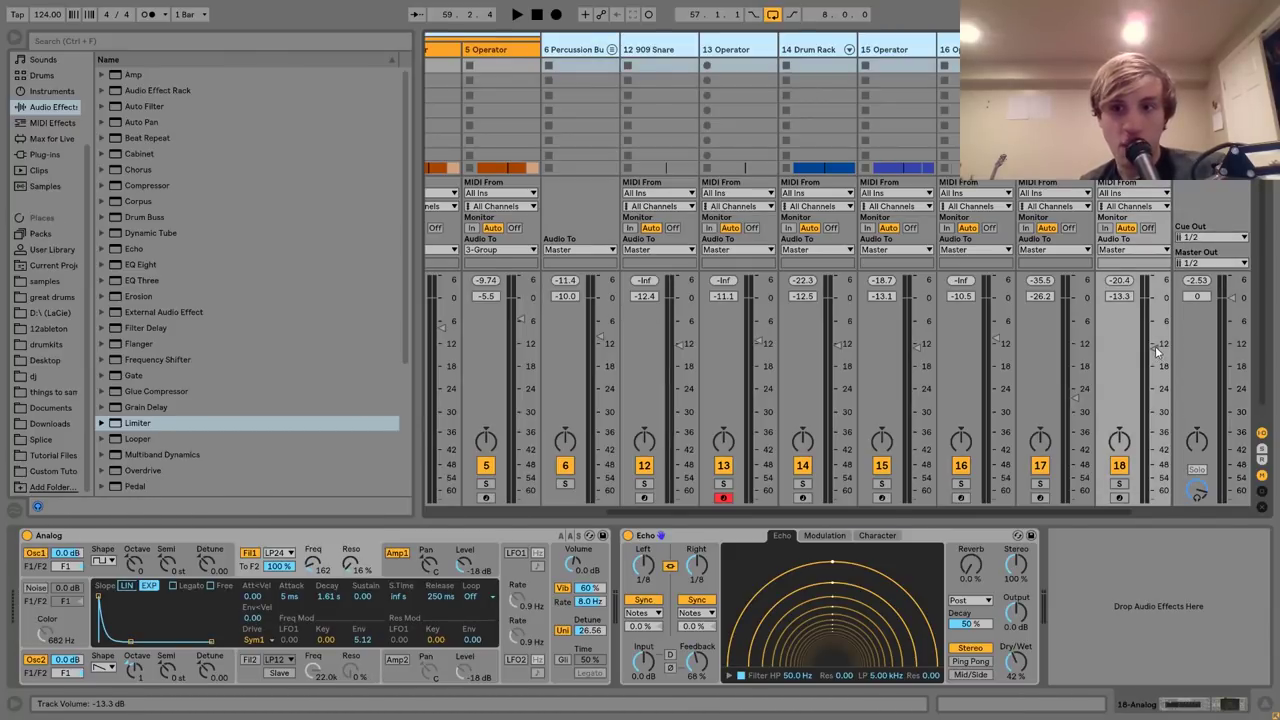
key("ctrl+a")
left_click_drag(1157, 350, 1154, 294)
key("space")
left_click(1198, 360)
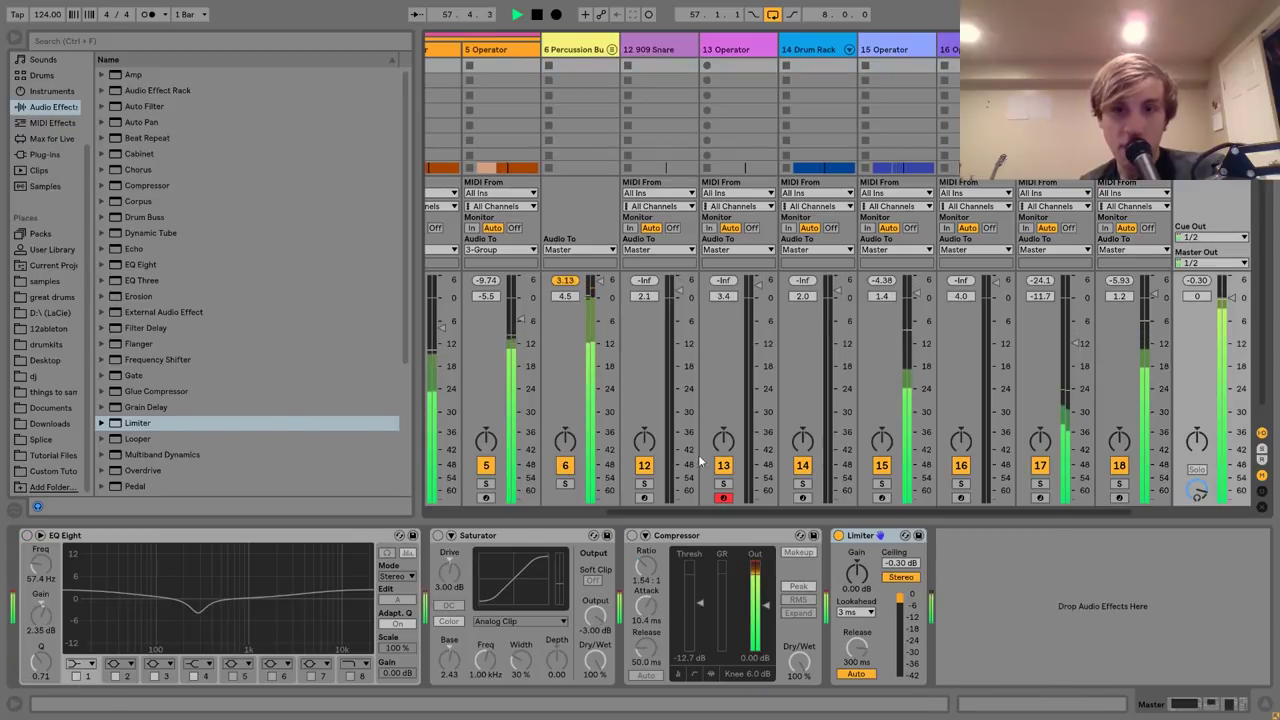
Compare the loop with the Master's Limiter bypassed and re-enabled, and stop playback.
left_click(838, 535)
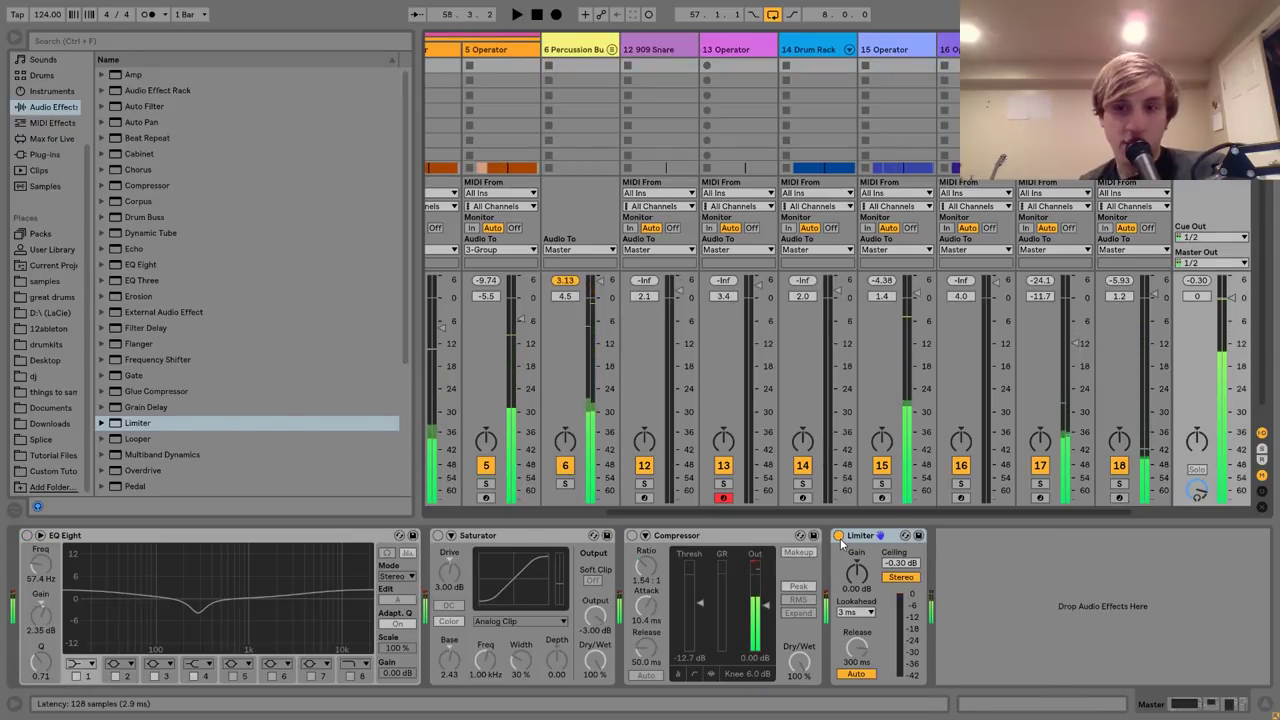
left_click(838, 535)
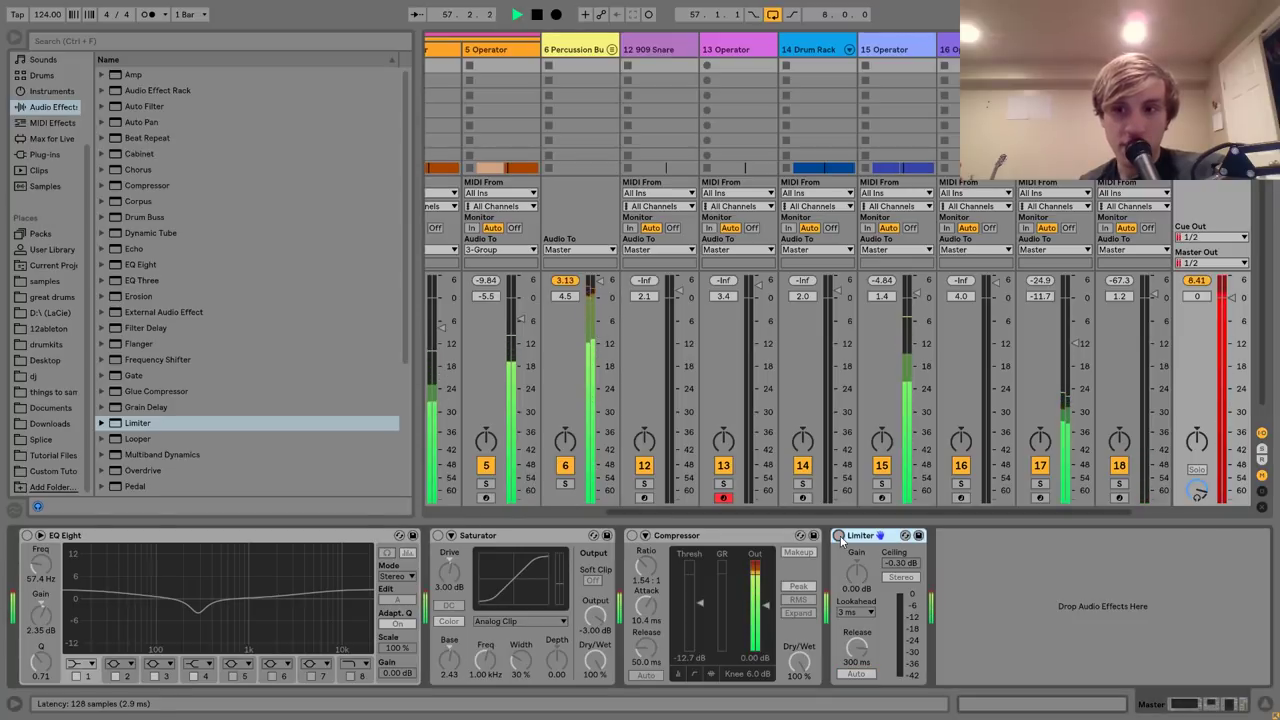
left_click(838, 535)
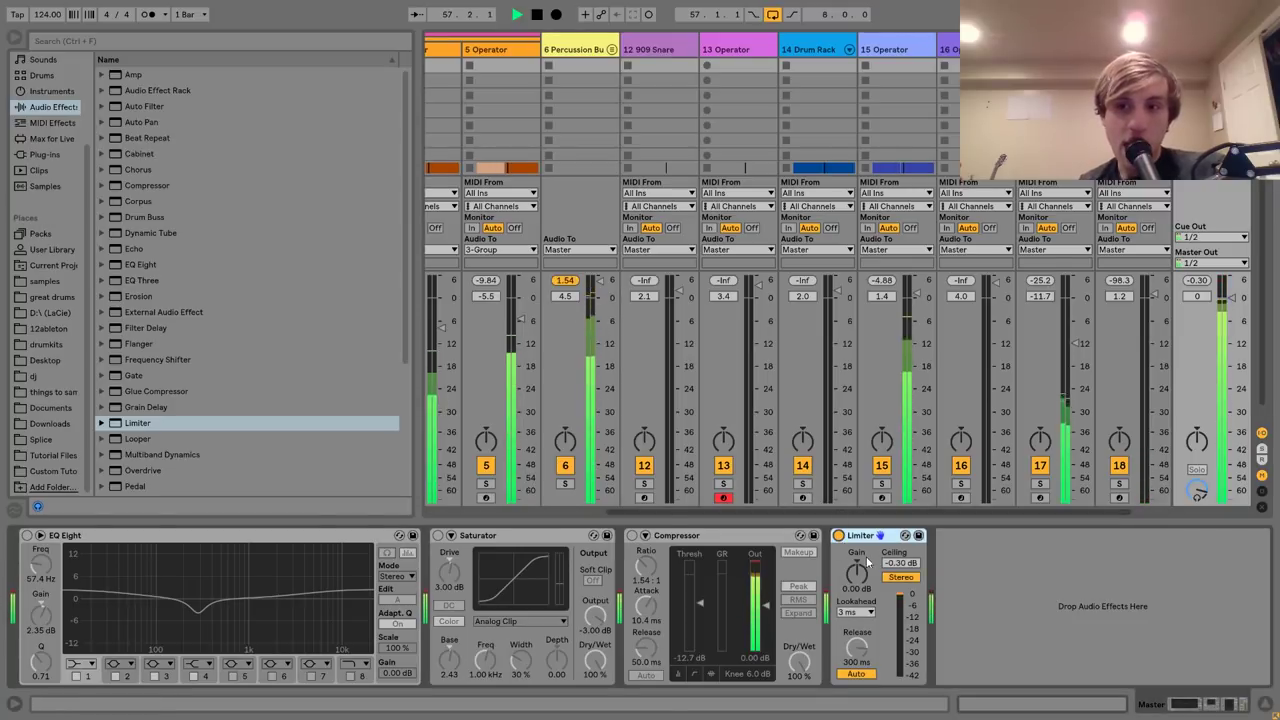
key("space")
Undo the Limiter on/off changes and the joint volume increase of the top-level tracks.
key("ctrl+z")
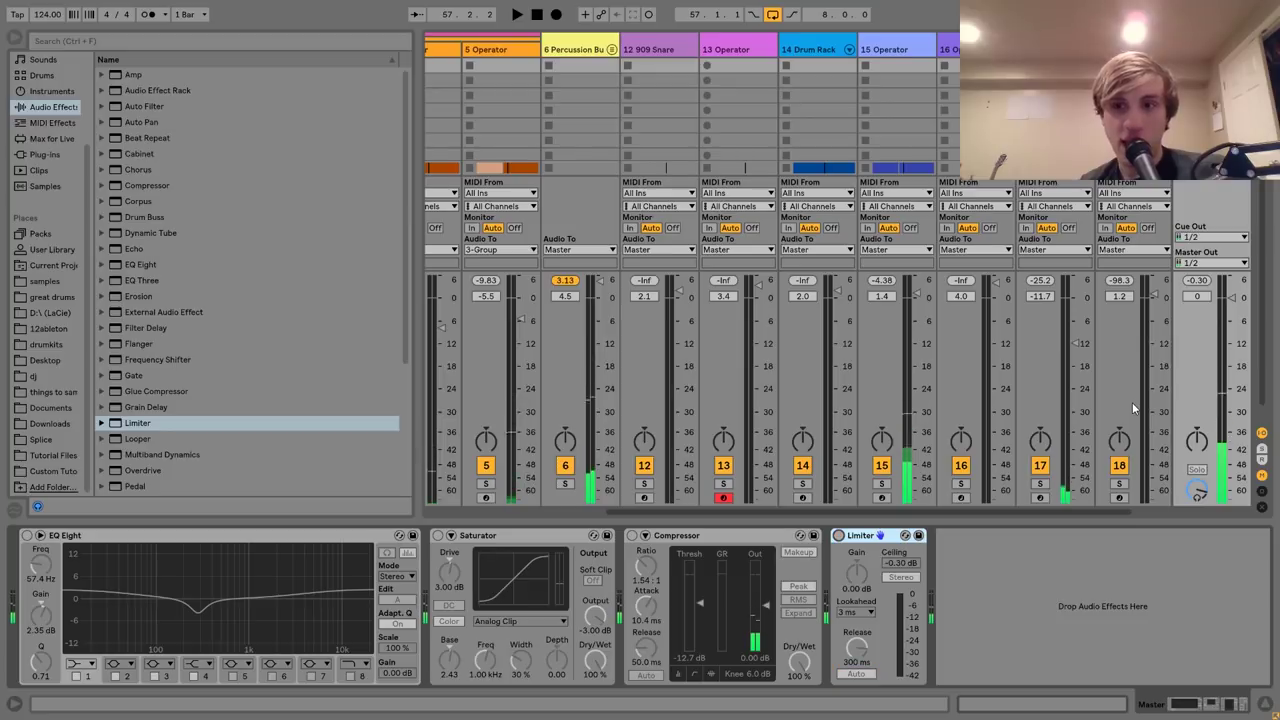
key("ctrl+z")
key("ctrl+z")
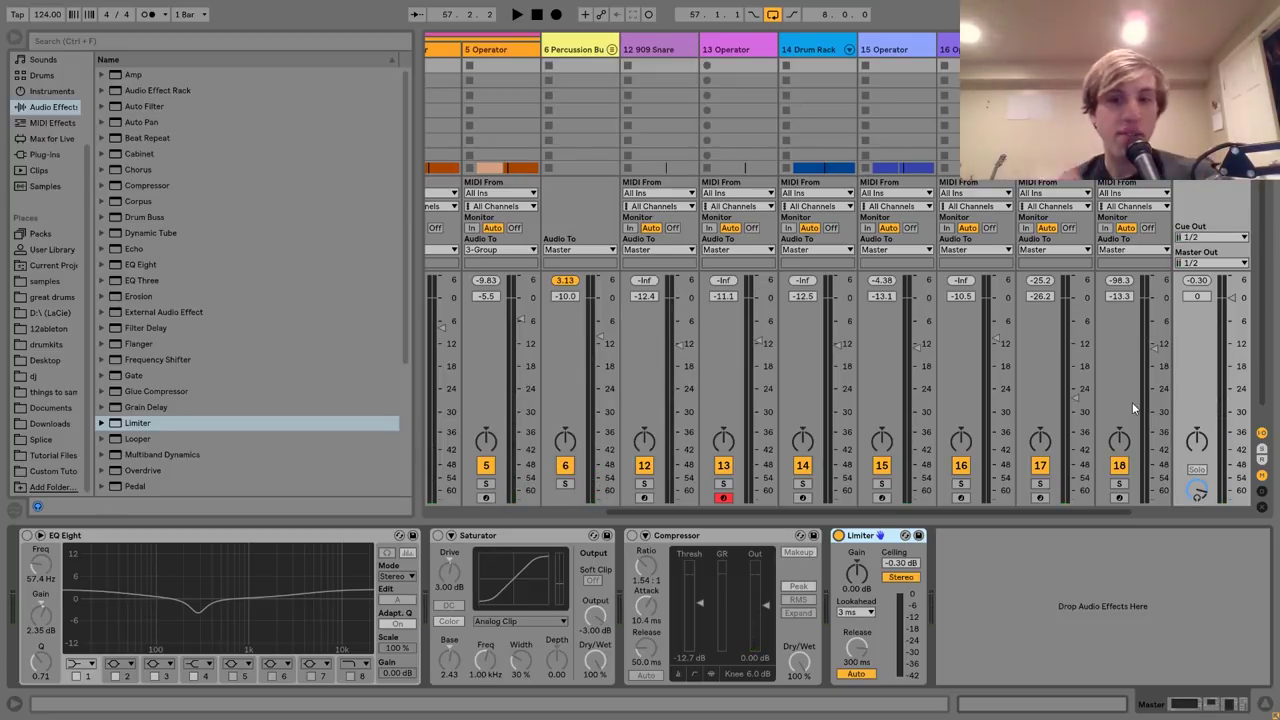
Turn the Master's Compressor, Saturator and EQ Eight back on and keep the Limiter enabled.
left_click(631, 535)
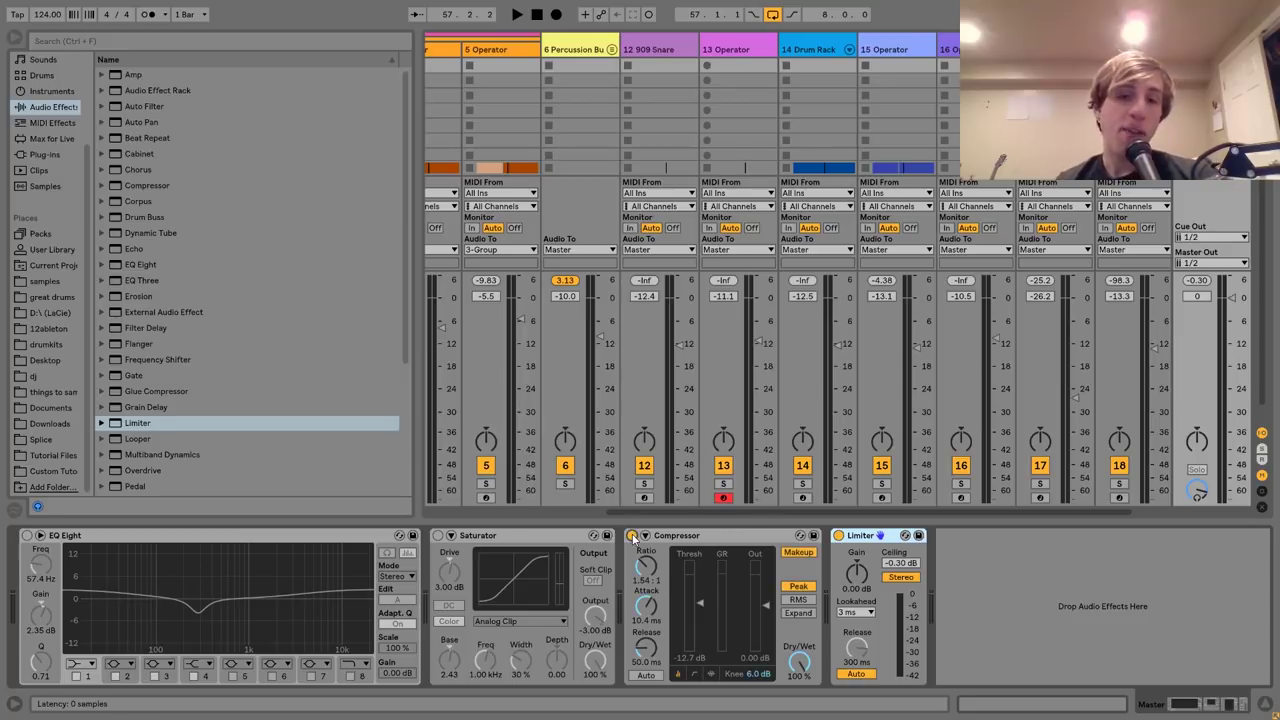
left_click(437, 536)
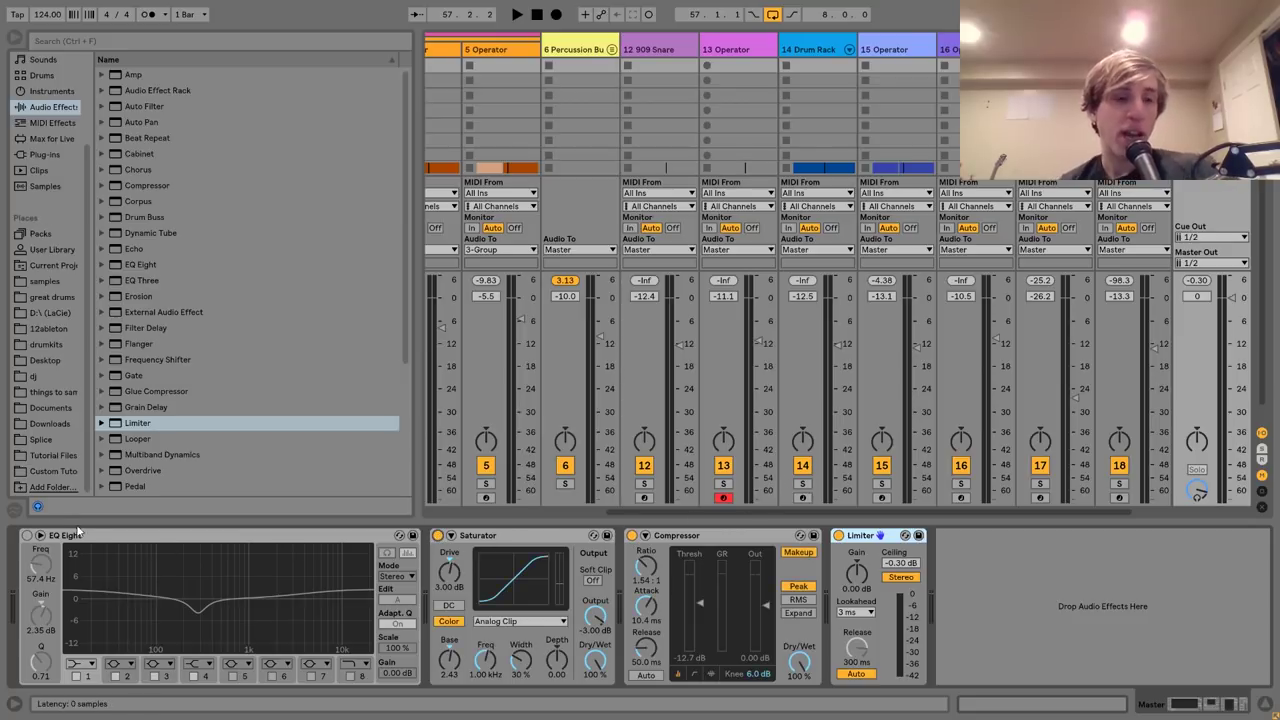
left_click(27, 536)
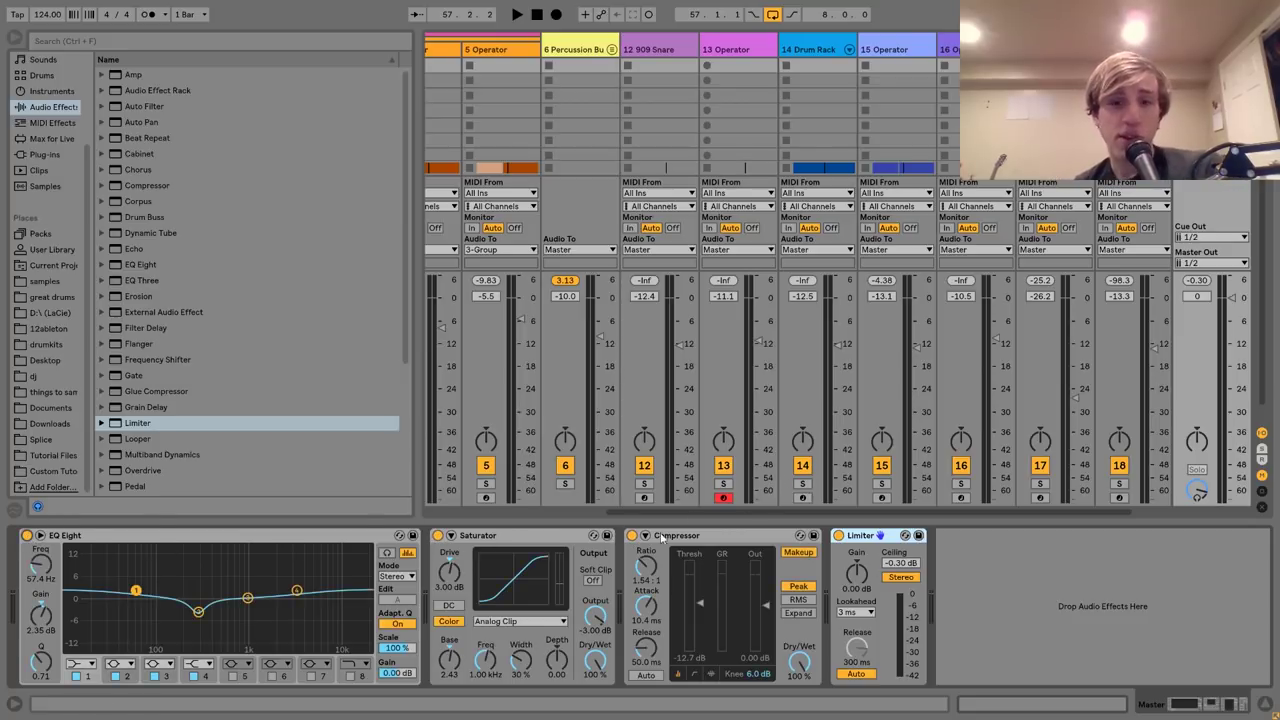
left_click(838, 536)
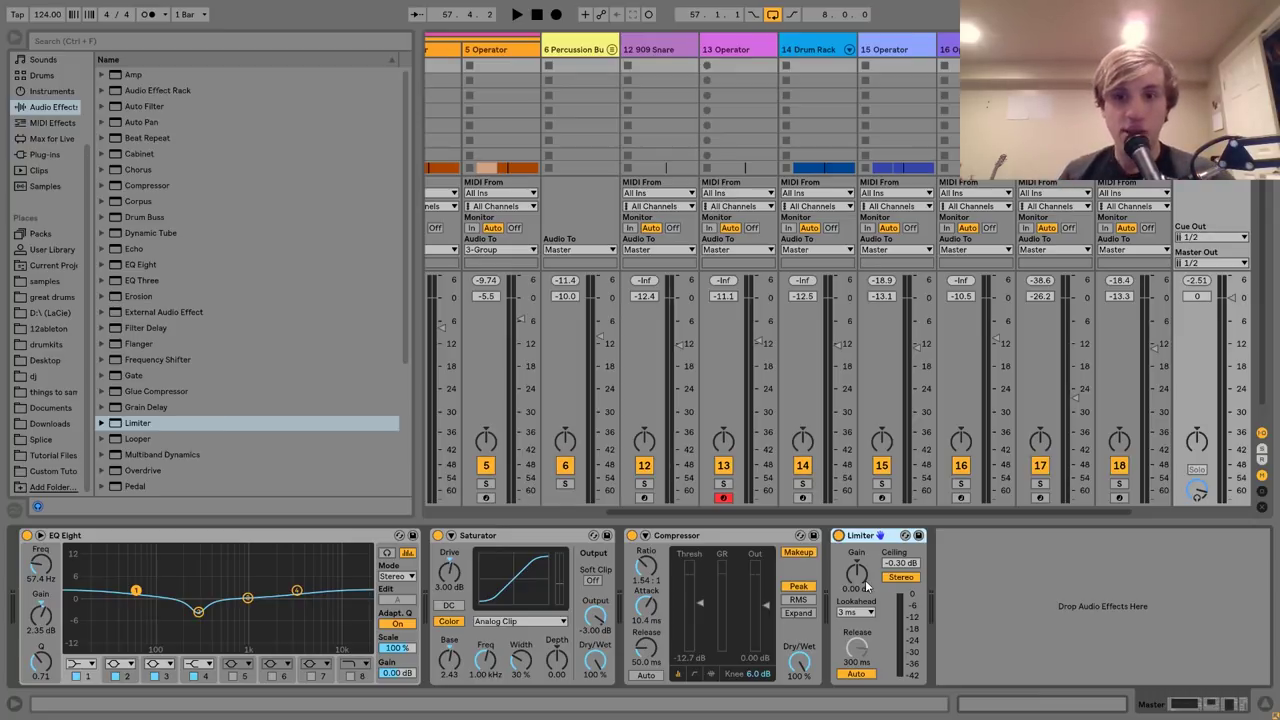
Raise the Limiter's gain to 1.50 dB and on to 2.50 dB while auditioning the loop.
key("space")
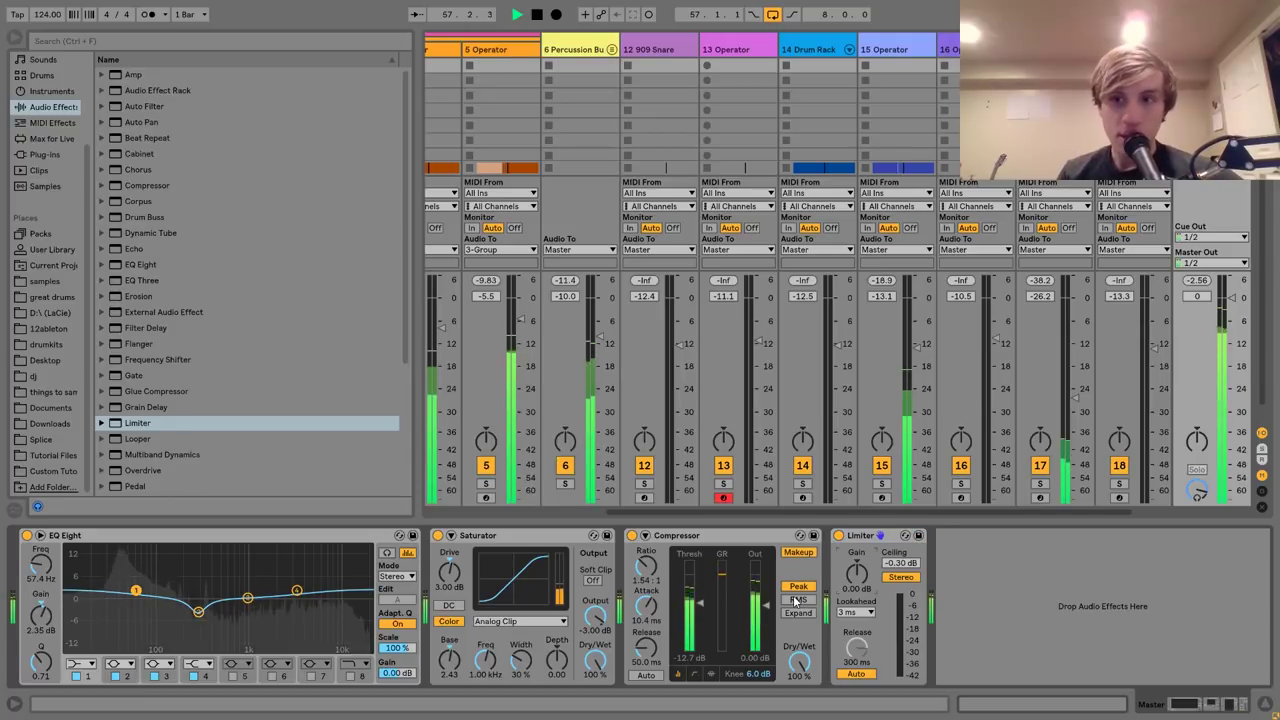
key("space")
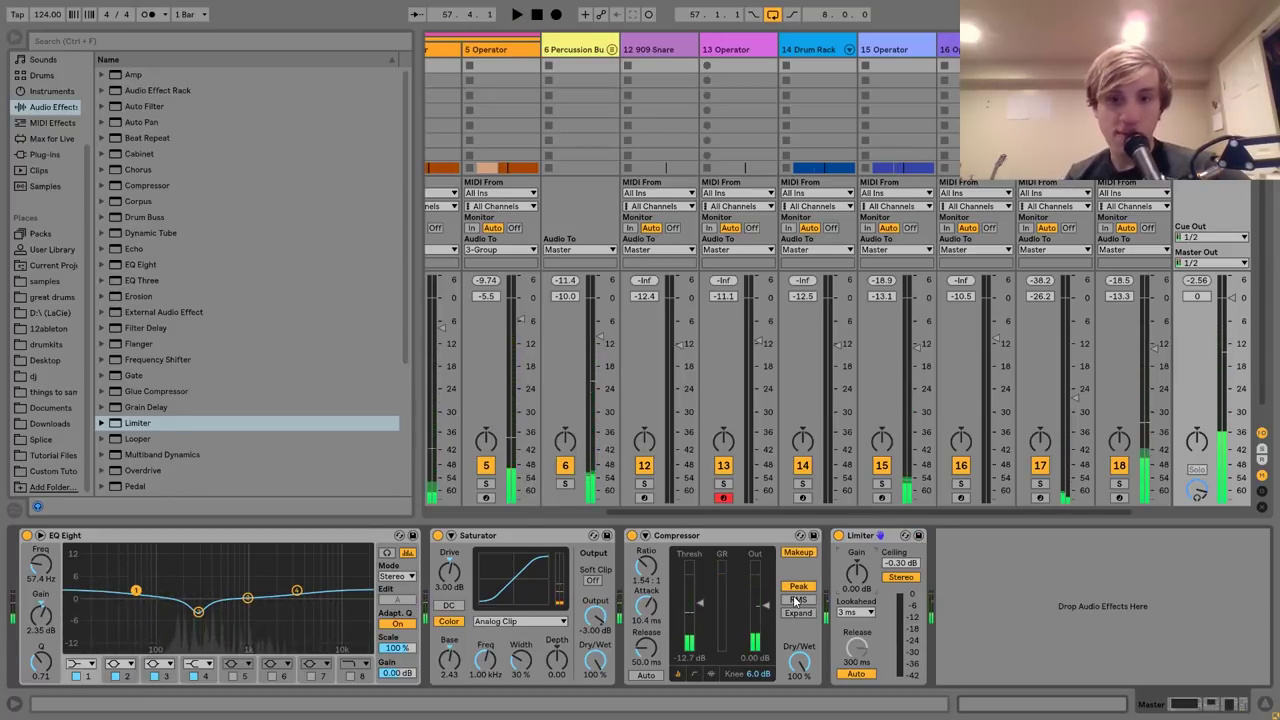
key("space")
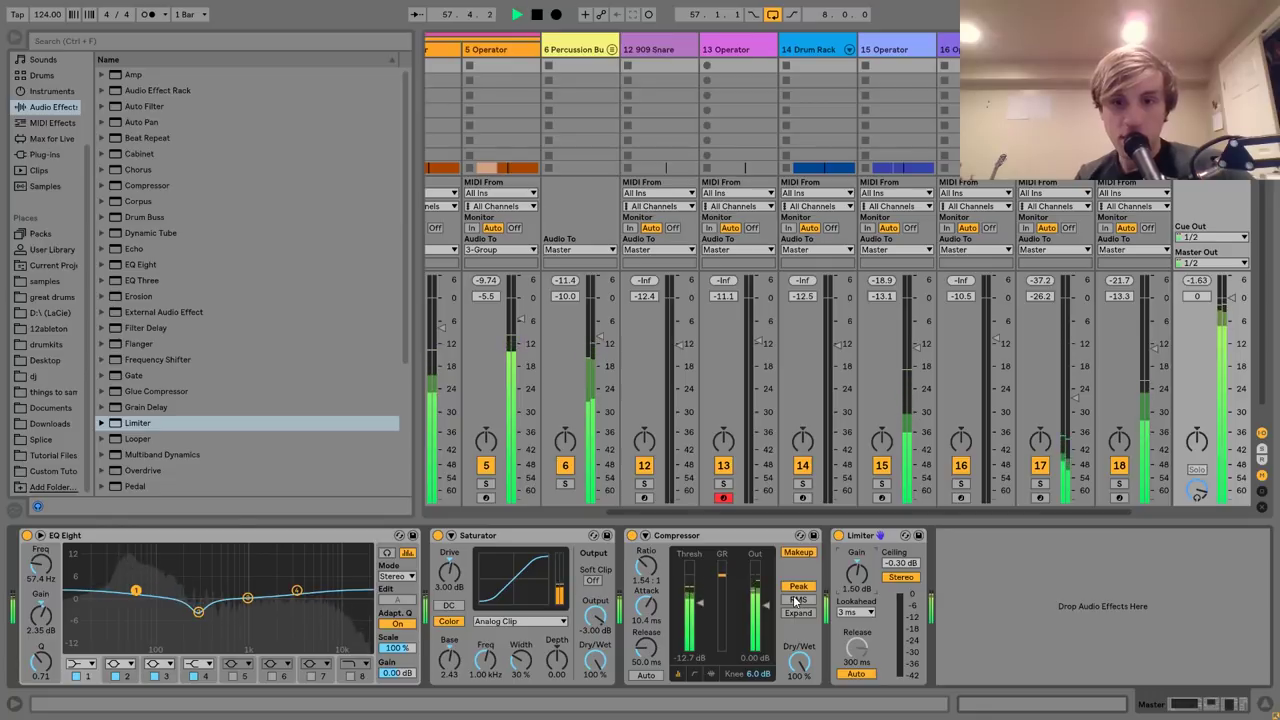
key("Up")
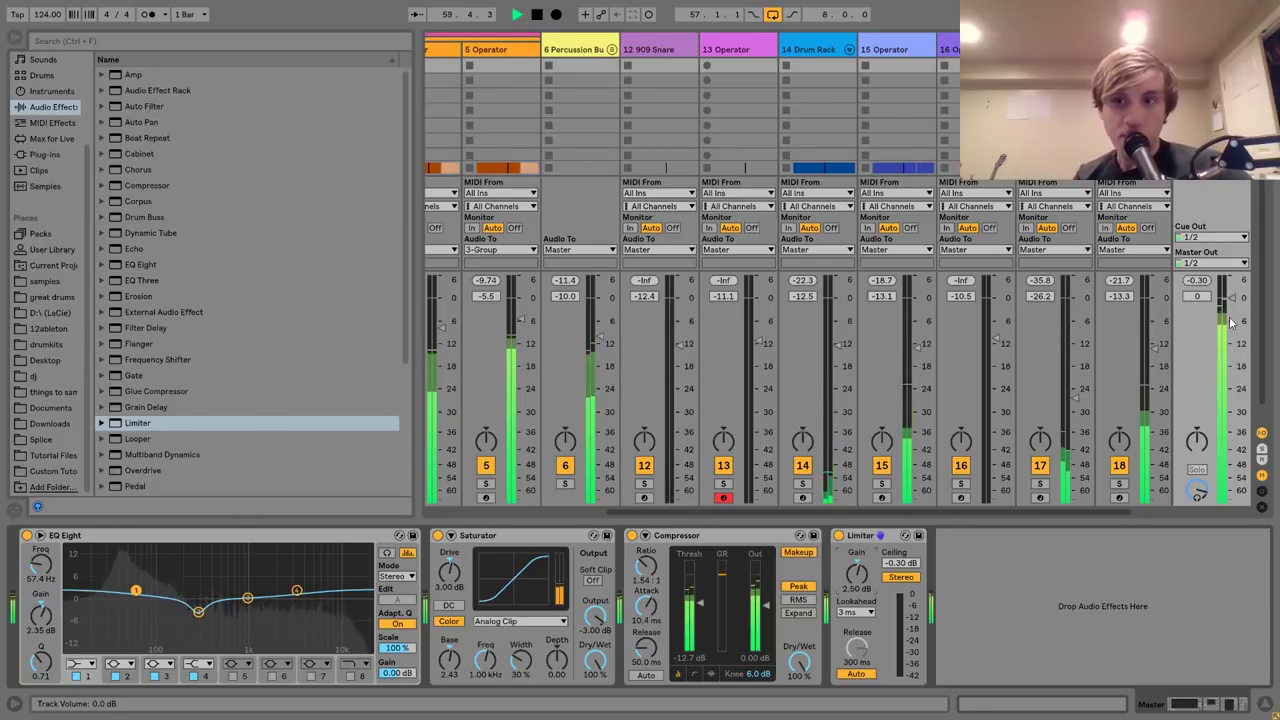
key("space")
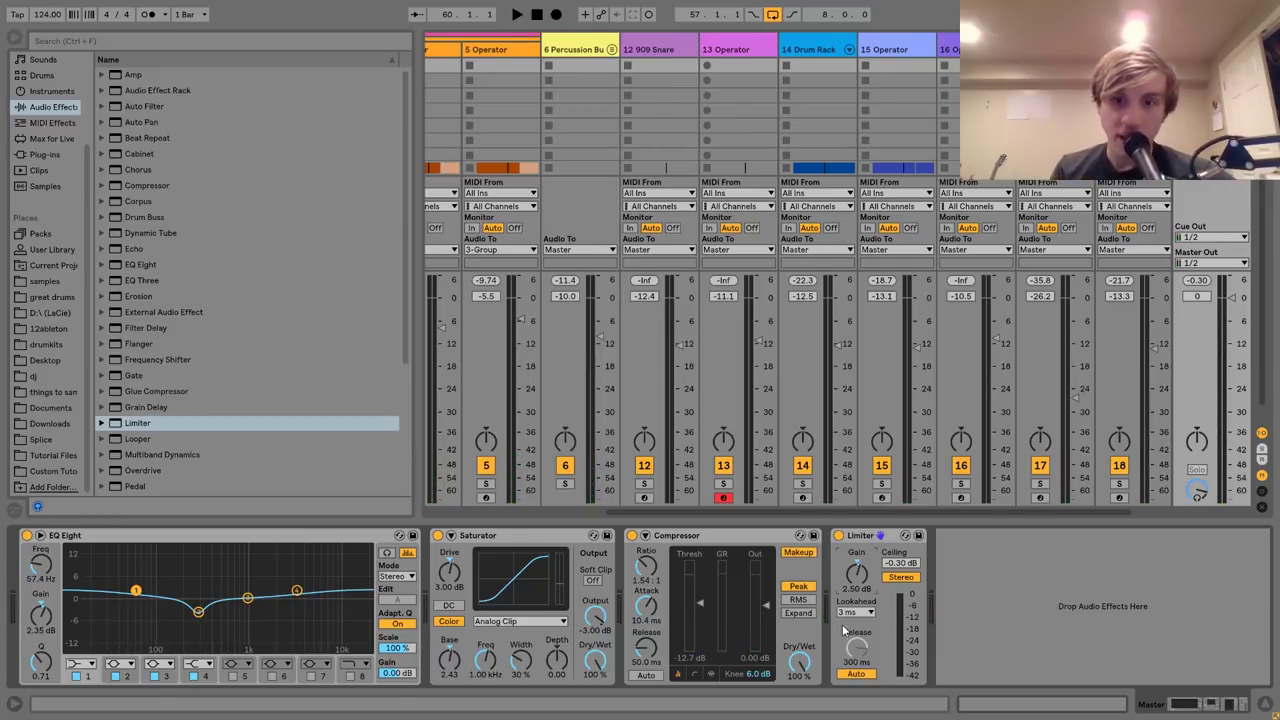
Exaggerate the Limiter's gain to 13.1 dB and return it to 2.50 dB while auditioning the loop.
key("space")
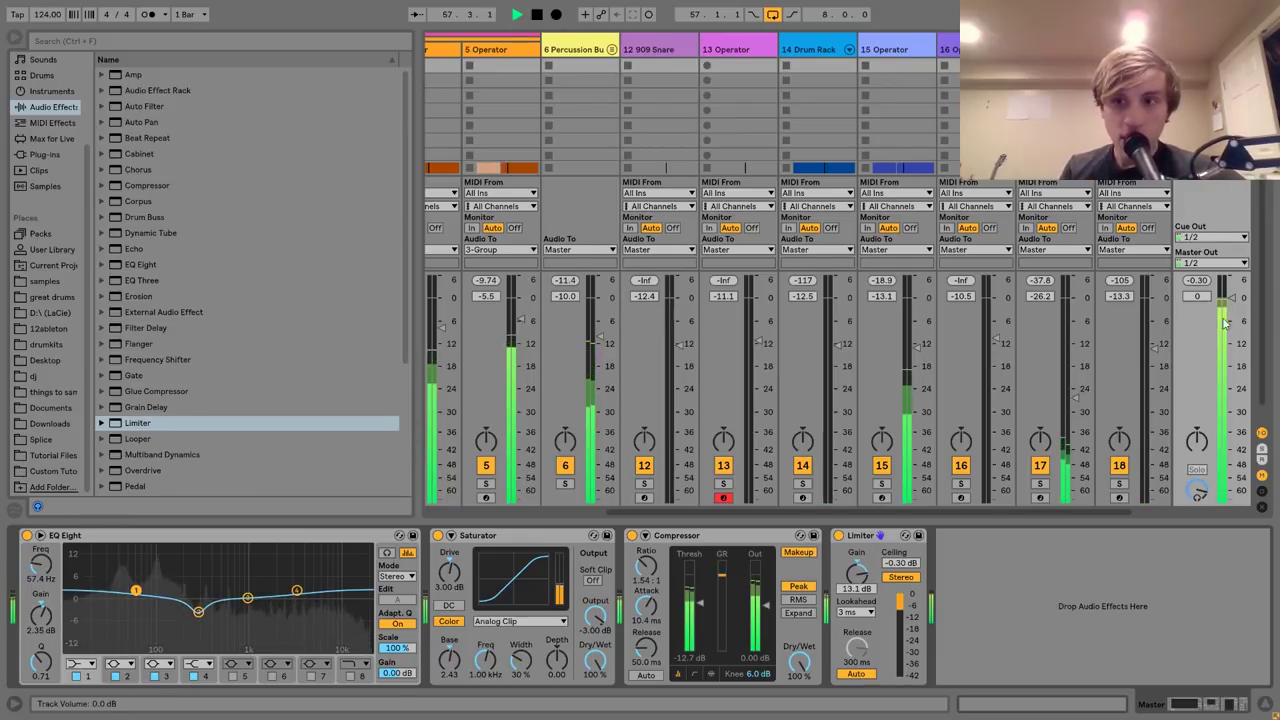
key("space")
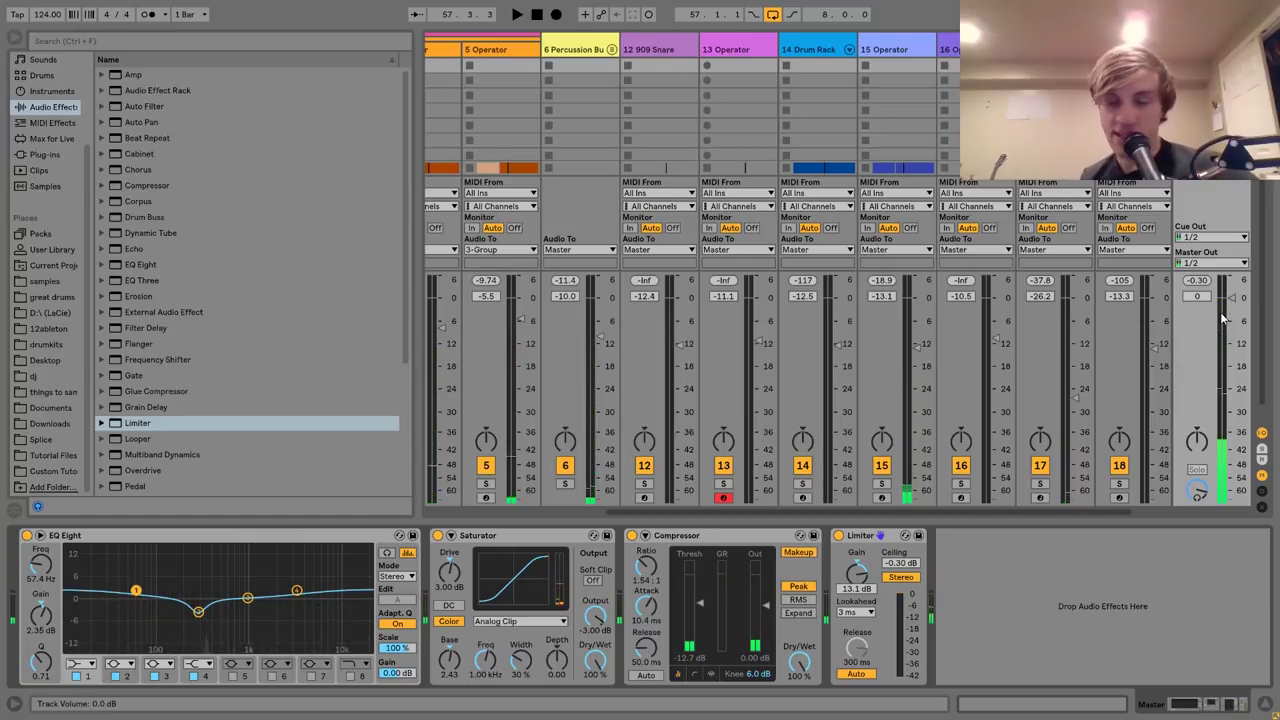
key("space")
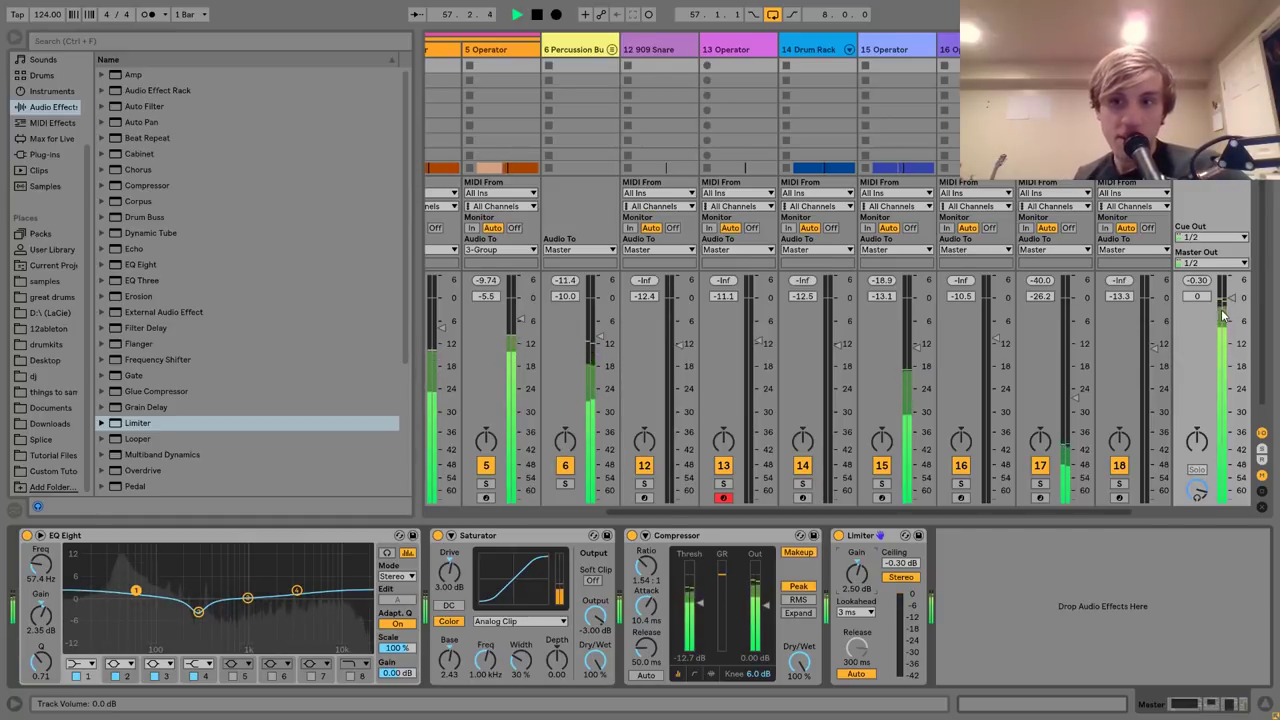
Set the Limiter's gain to 3.00 dB and play the loop briefly.
key("space")
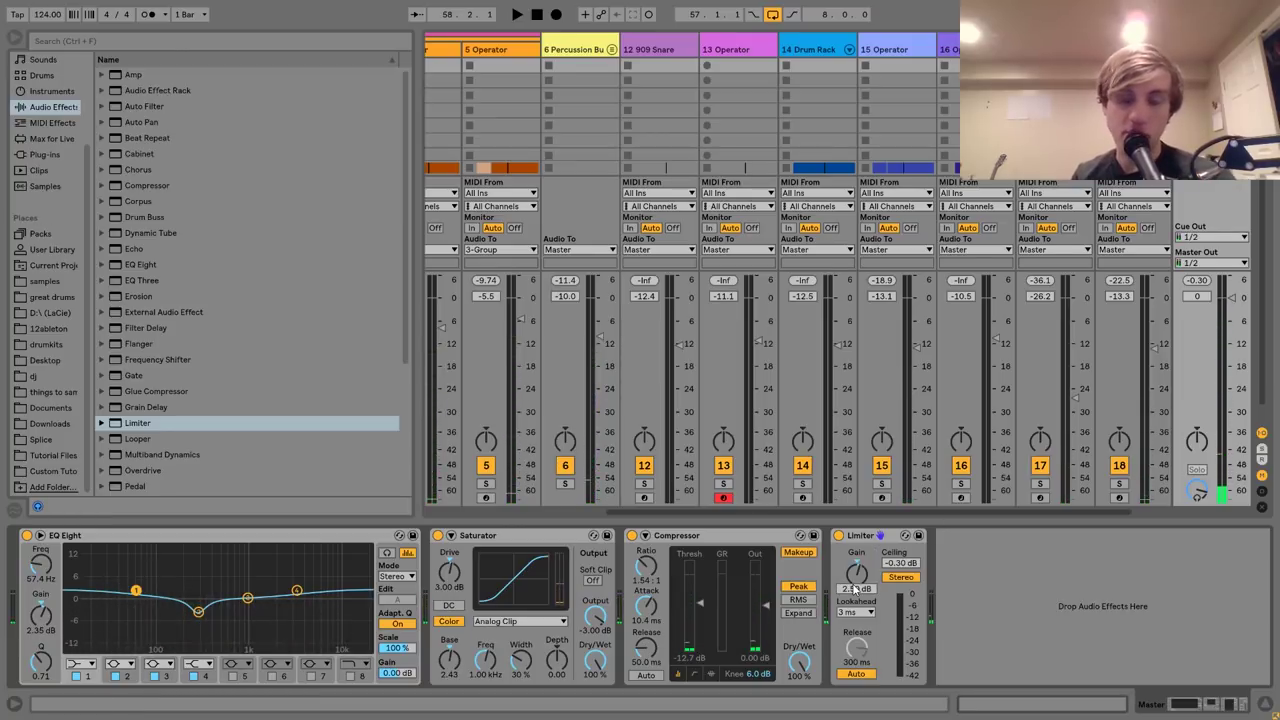
key("space")
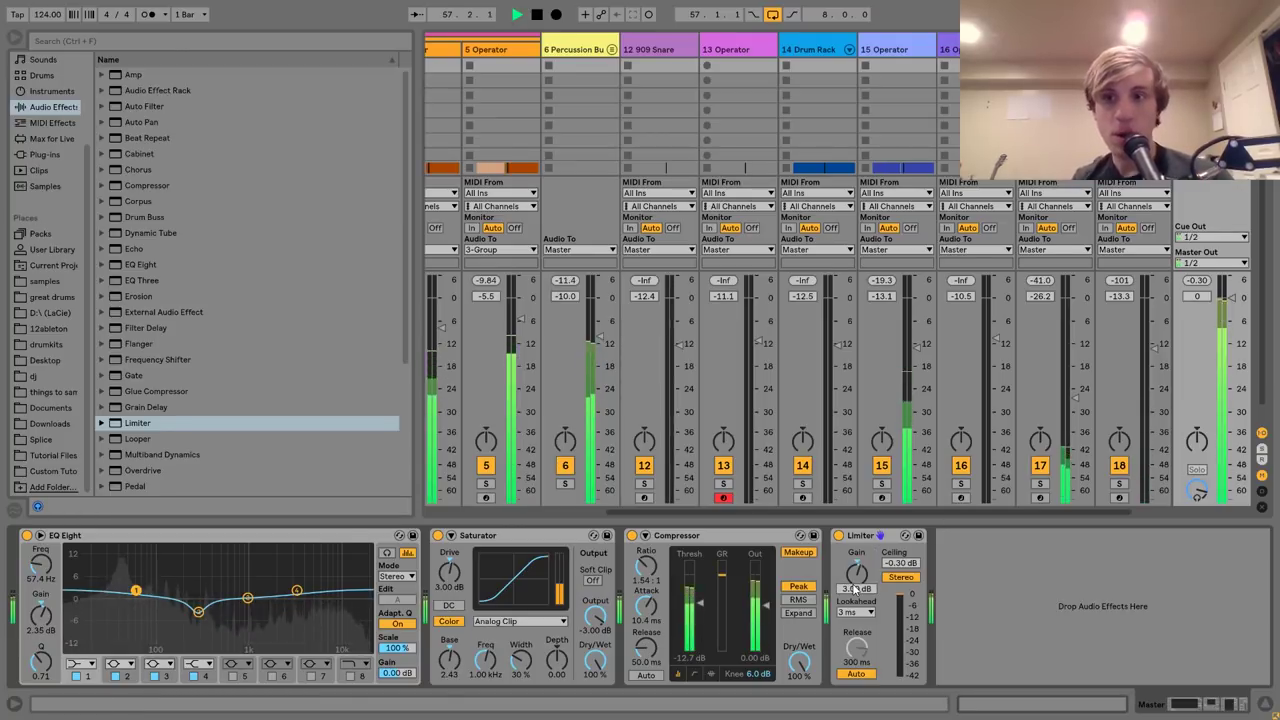
key("space")
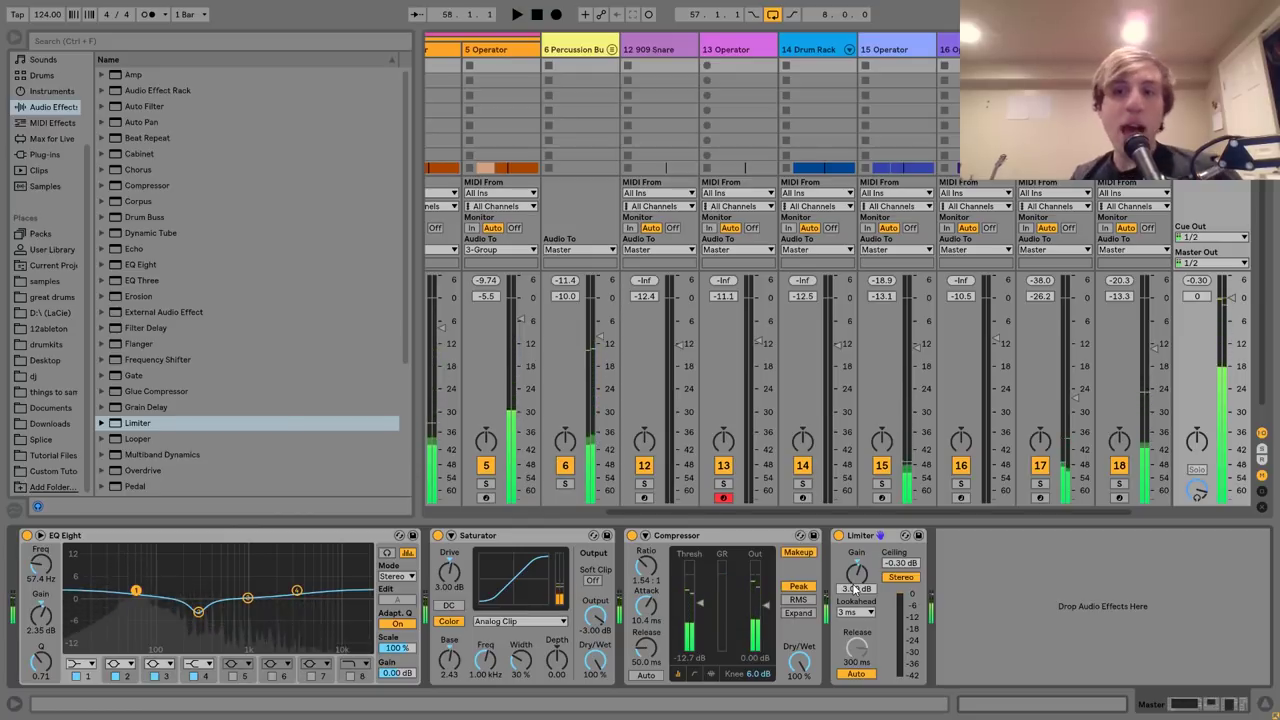
Turn off the Limiter, add a Utility after it with its gain raised to 3.00 dB, and play the loop.
left_click(839, 536)
scroll(178, 397, "down", 4)
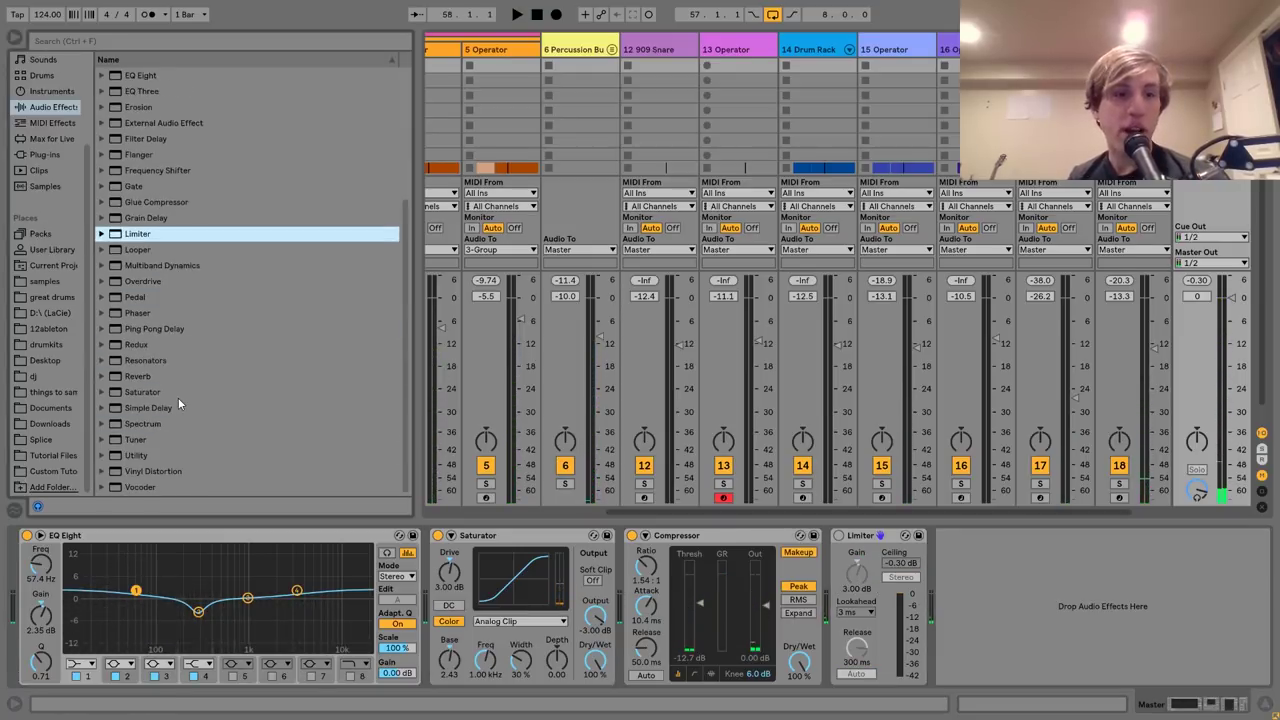
double_click(134, 456)
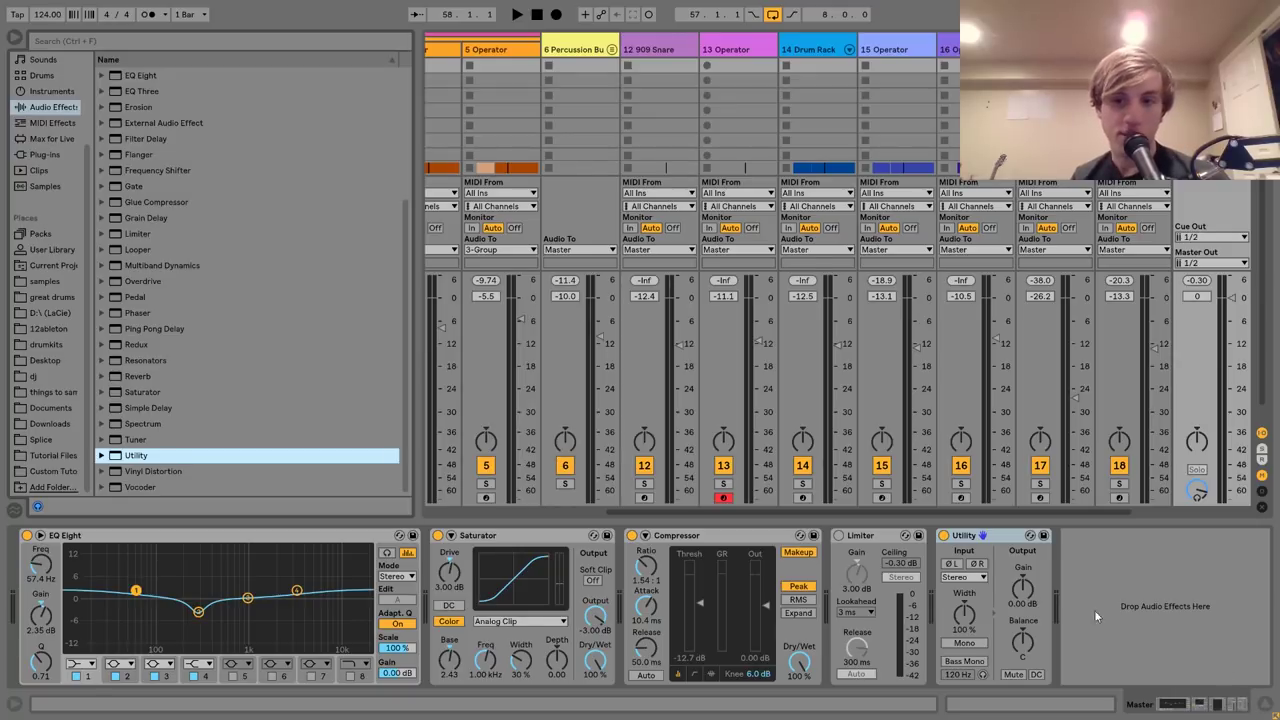
left_click(1034, 595)
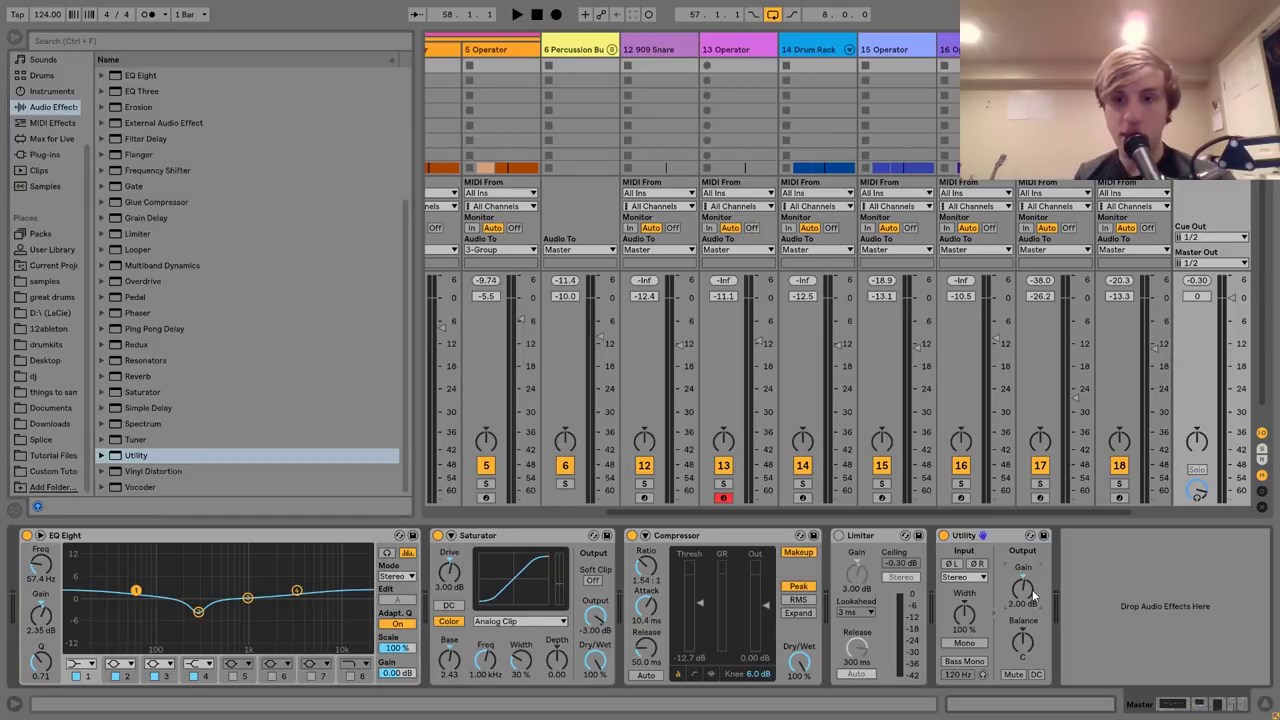
key("space")
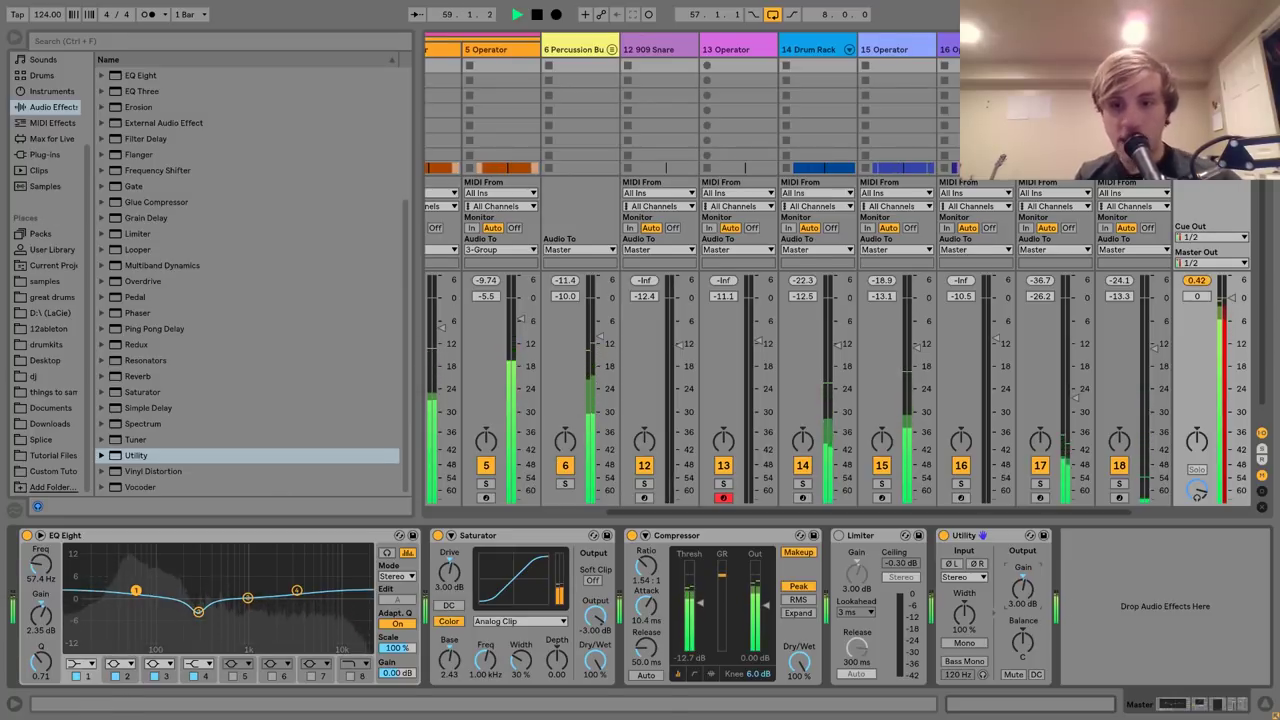
Set the Utility's gain to 2.5 dB and play the loop through while watching the Master's level.
left_click(1025, 606)
type("2.5")
key("Return")
key("space")
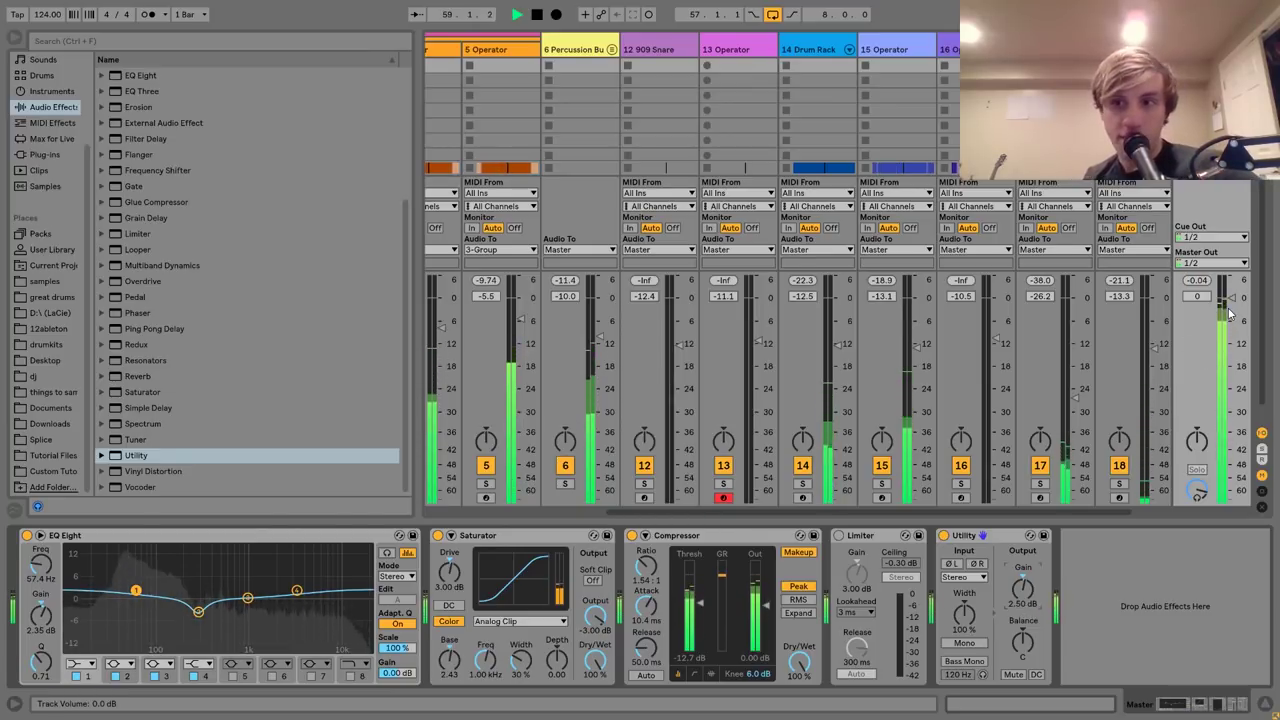
key("Tab")
key("Tab")
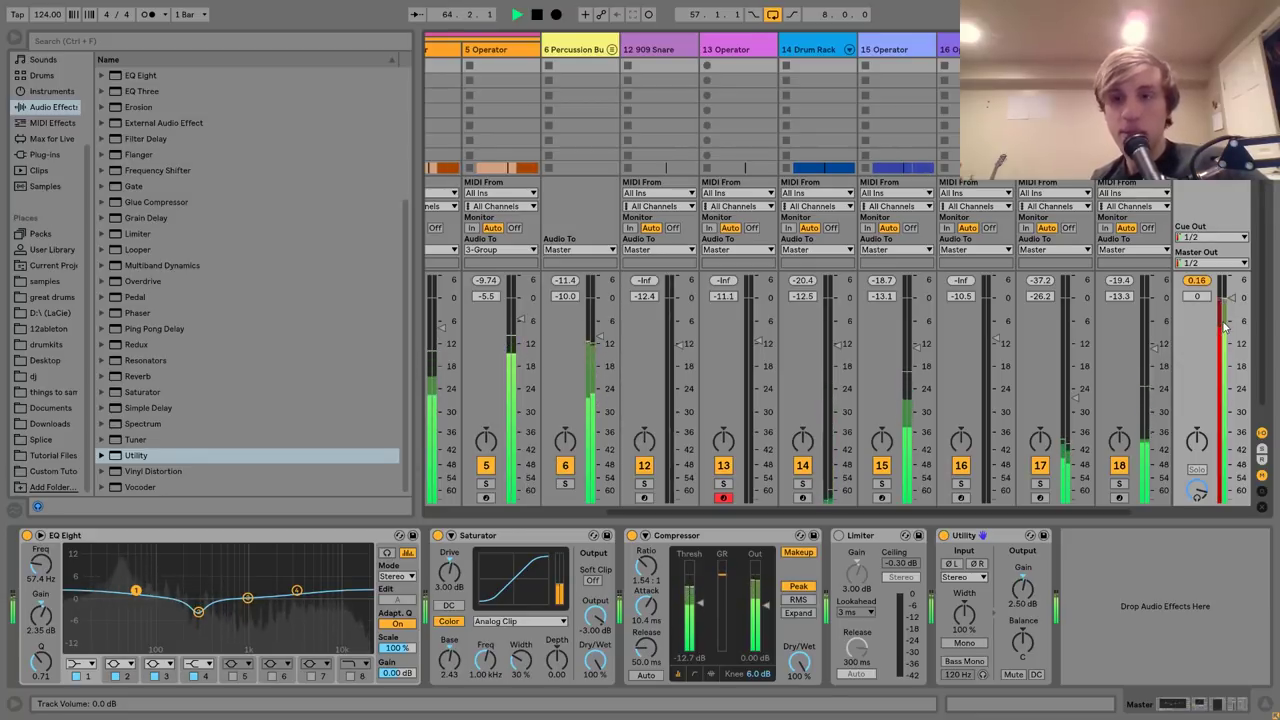
key("space")
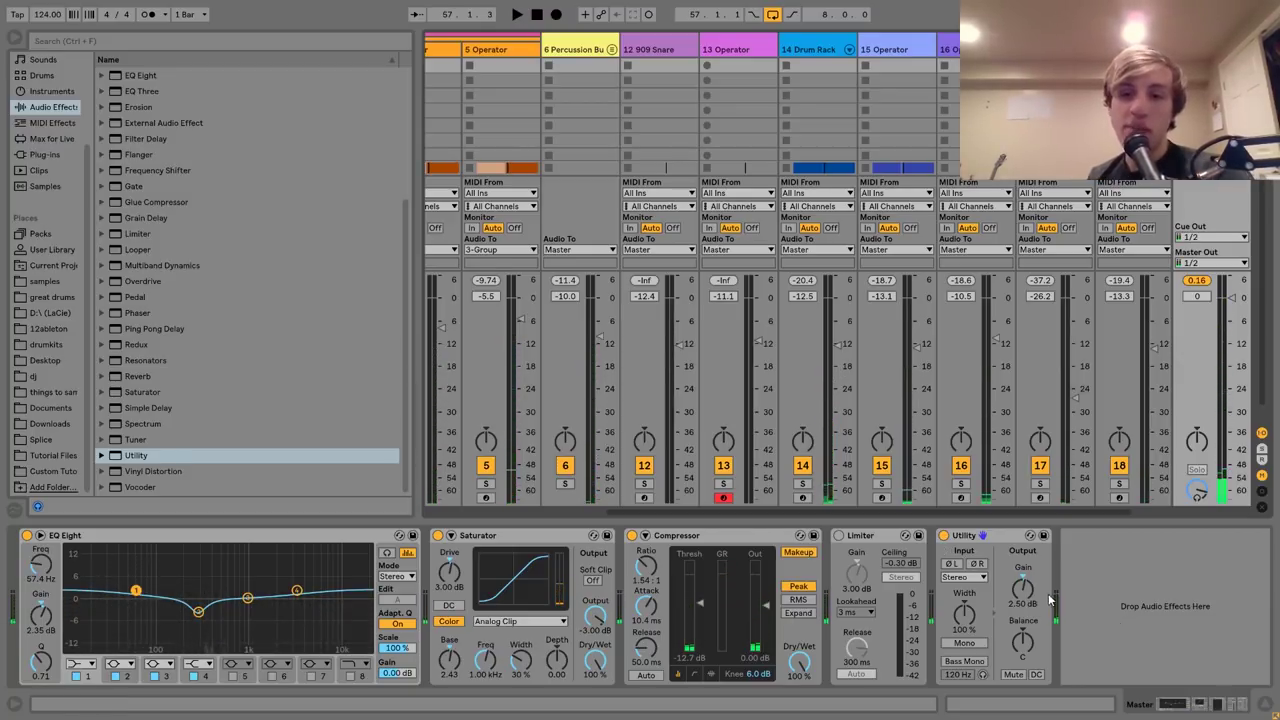
Delete the Utility from the Master and turn the Limiter back on with a gain of 2.50 dB.
left_click(943, 535)
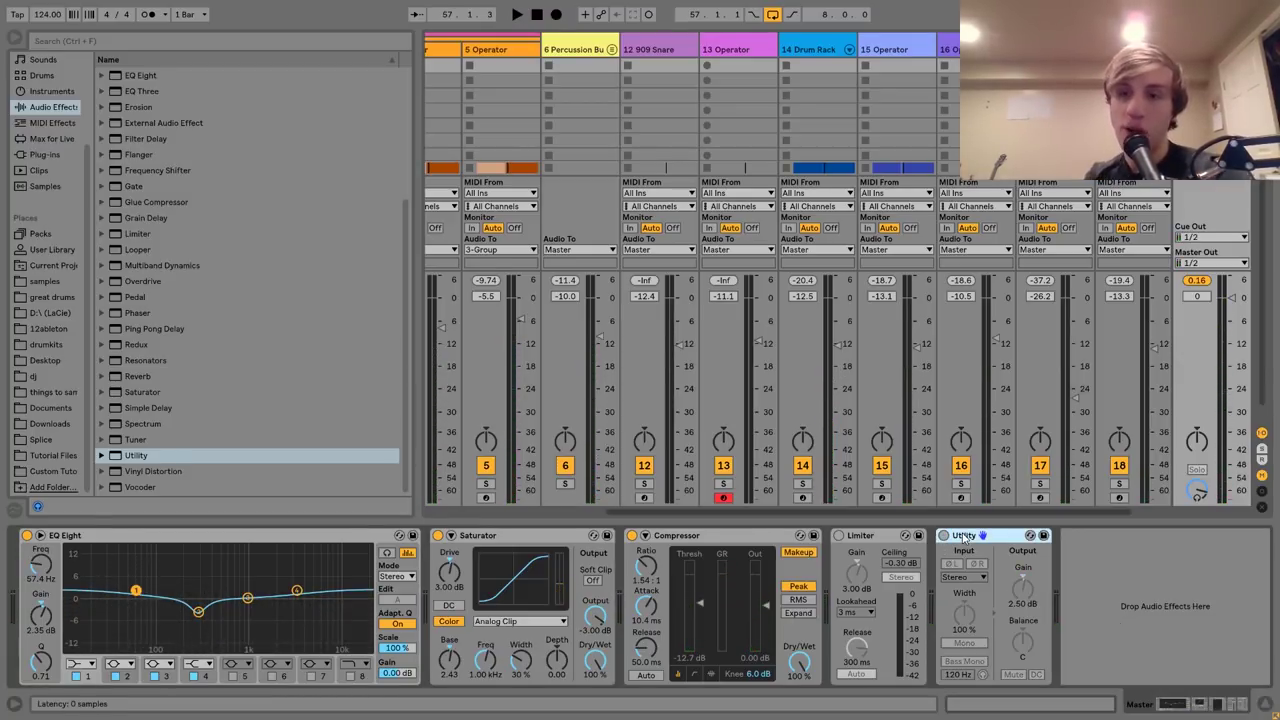
key("Delete")
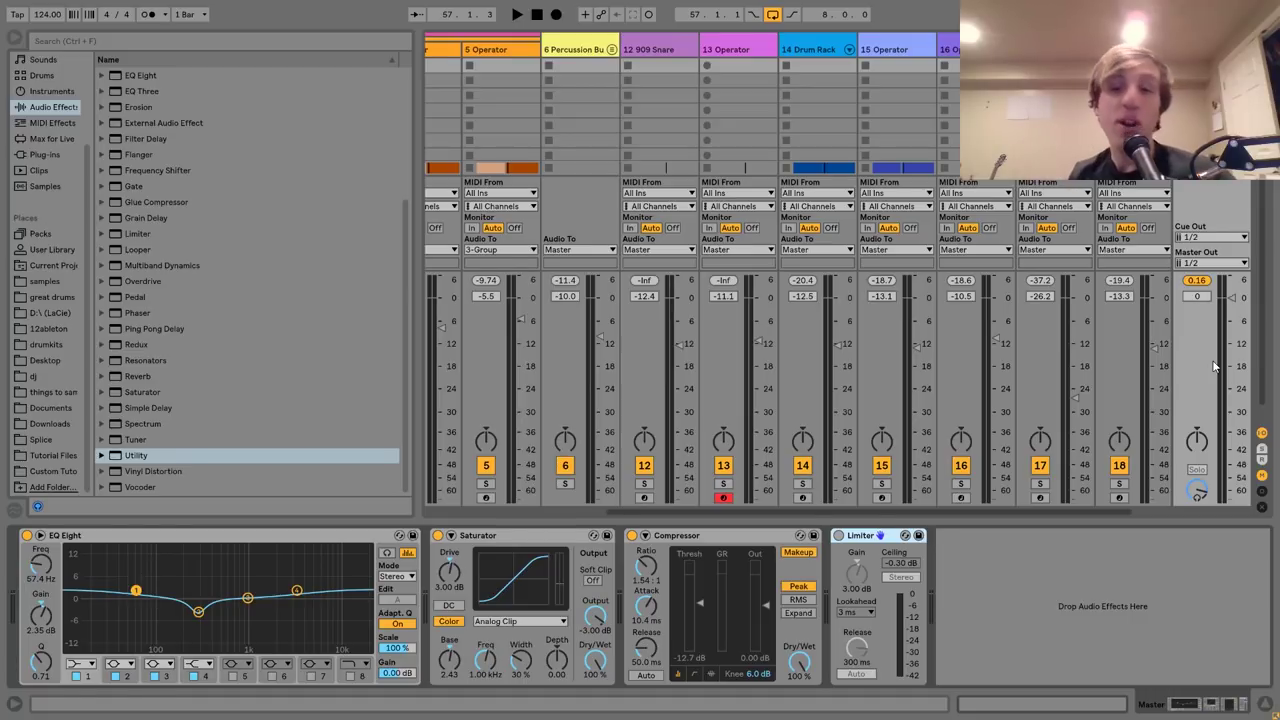
left_click(838, 535)
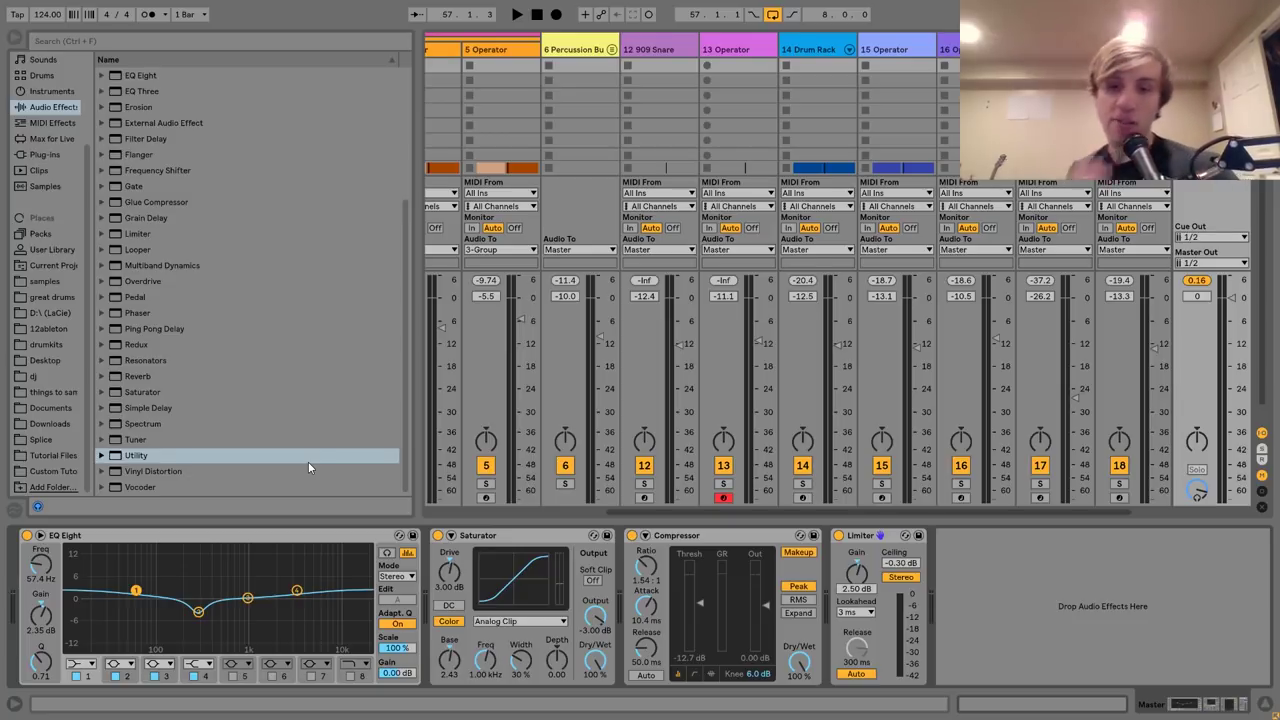
Set the Limiter's ceiling to 0.00 dB and audition the loop.
key("space")
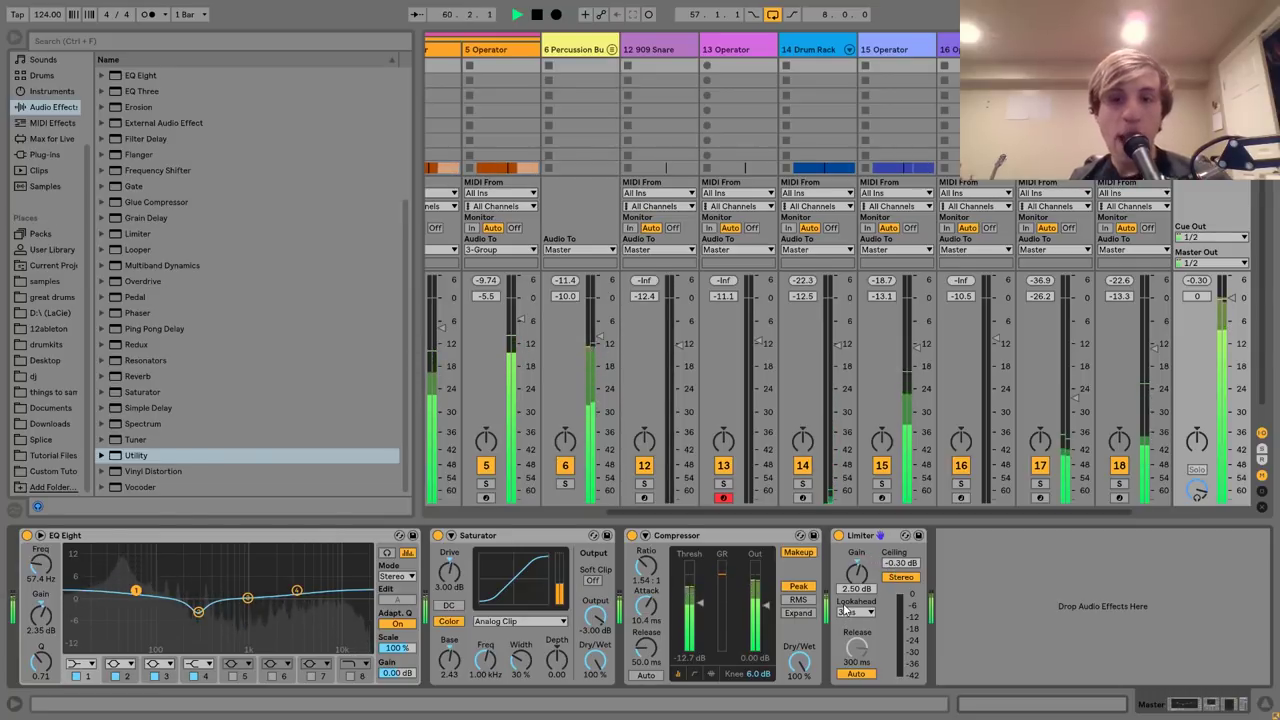
key("space")
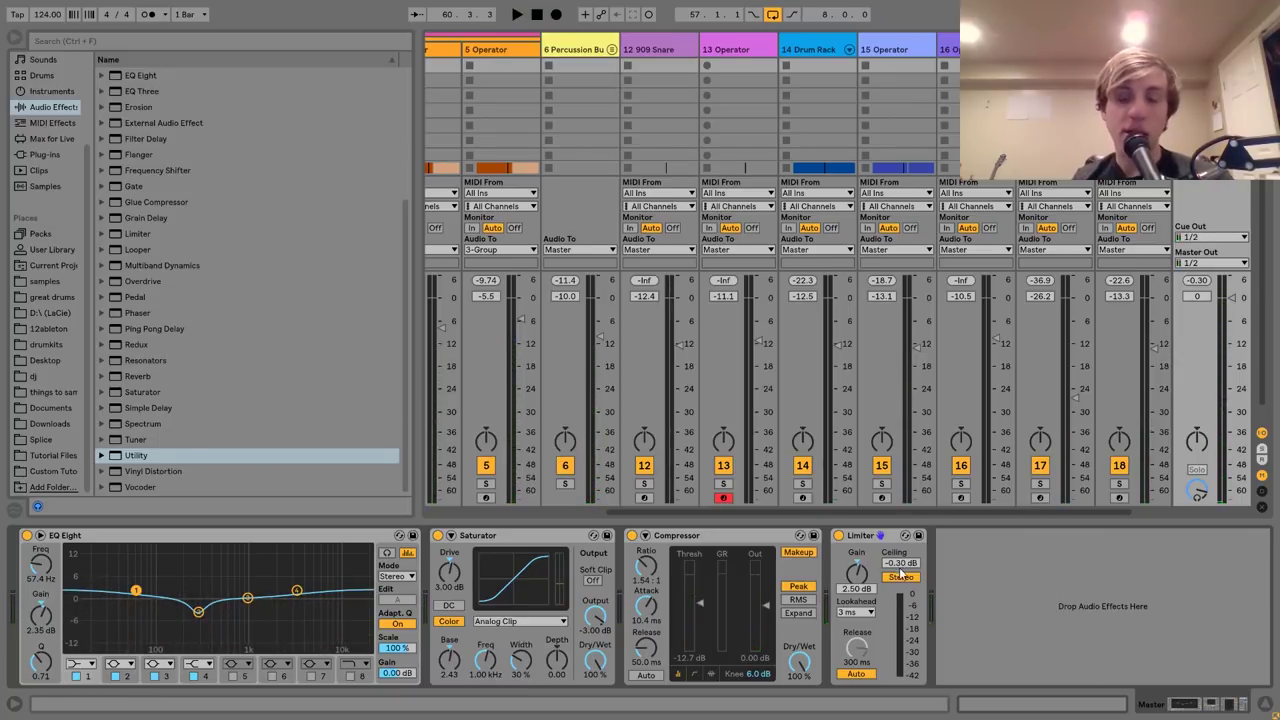
key("space")
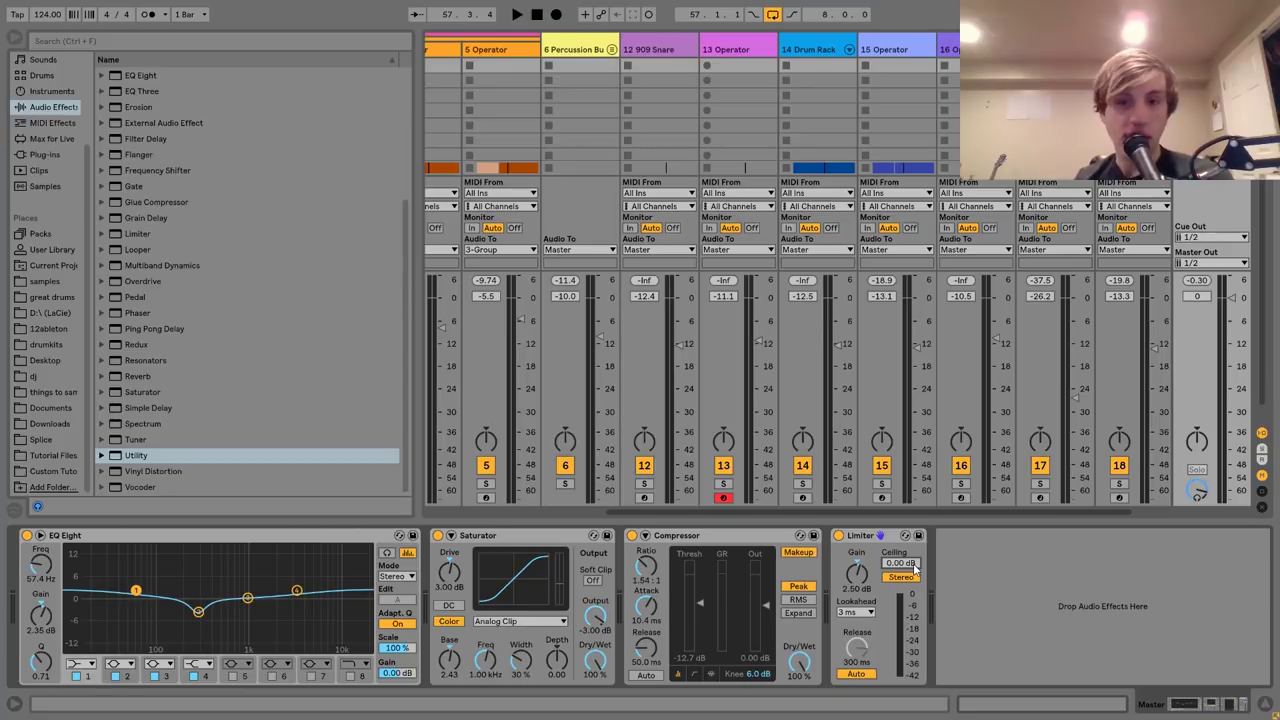
key("space")
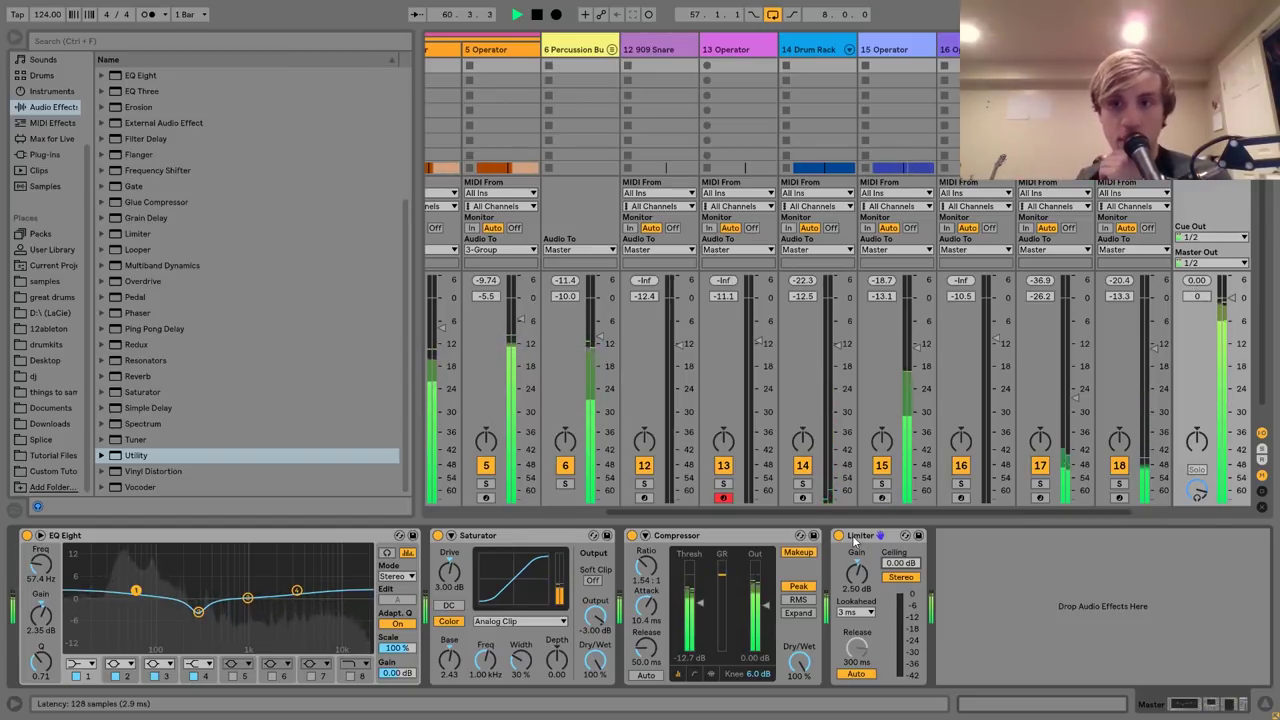
key("space")
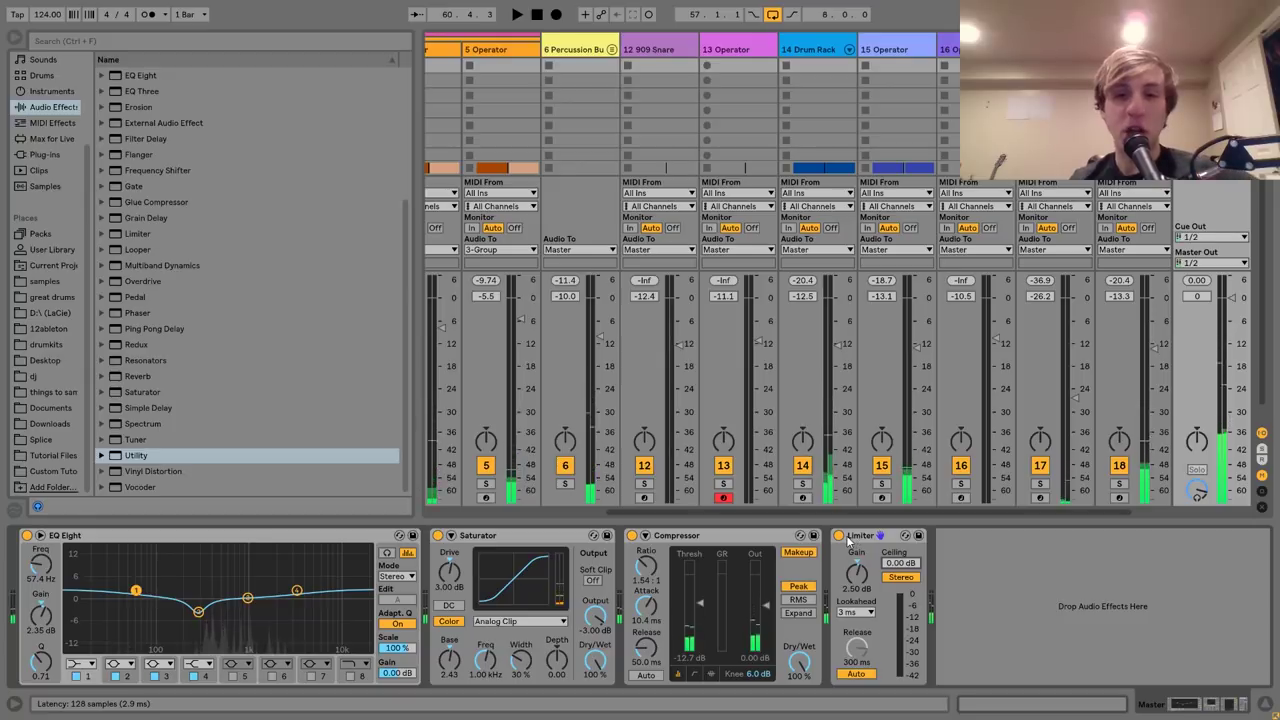
Bypass the Master's Limiter, Compressor, Saturator and EQ Eight to hear the loop unprocessed.
left_click(838, 535)
left_click(631, 535)
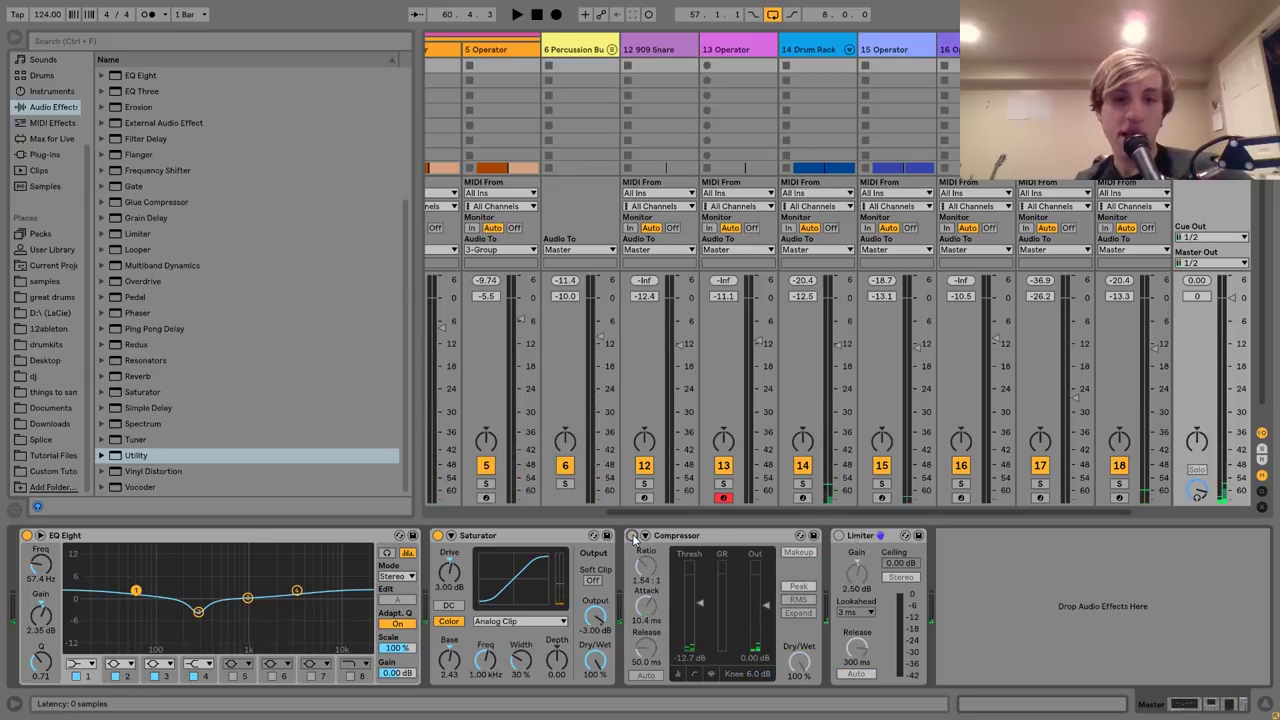
left_click(437, 535)
left_click(27, 535)
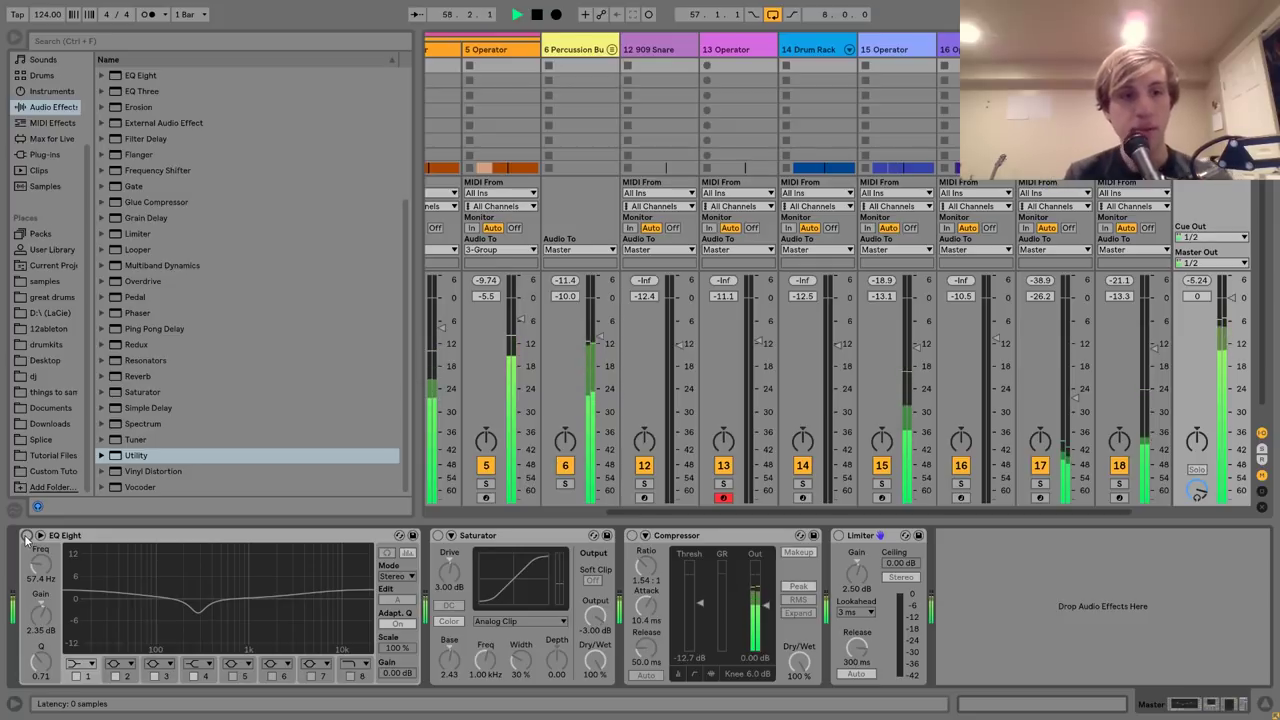
Turn EQ Eight, Saturator, Compressor and Limiter back on one at a time during playback to compare their effect, and stop playback.
left_click(26, 536)
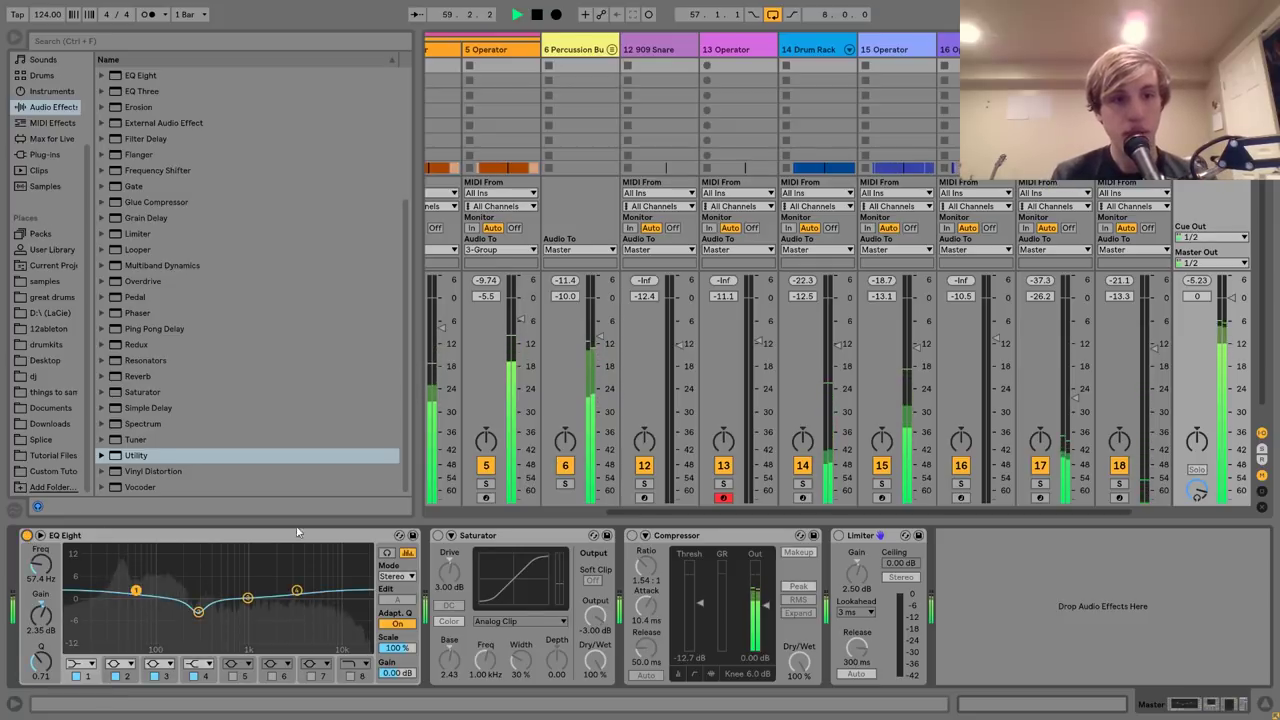
left_click(437, 536)
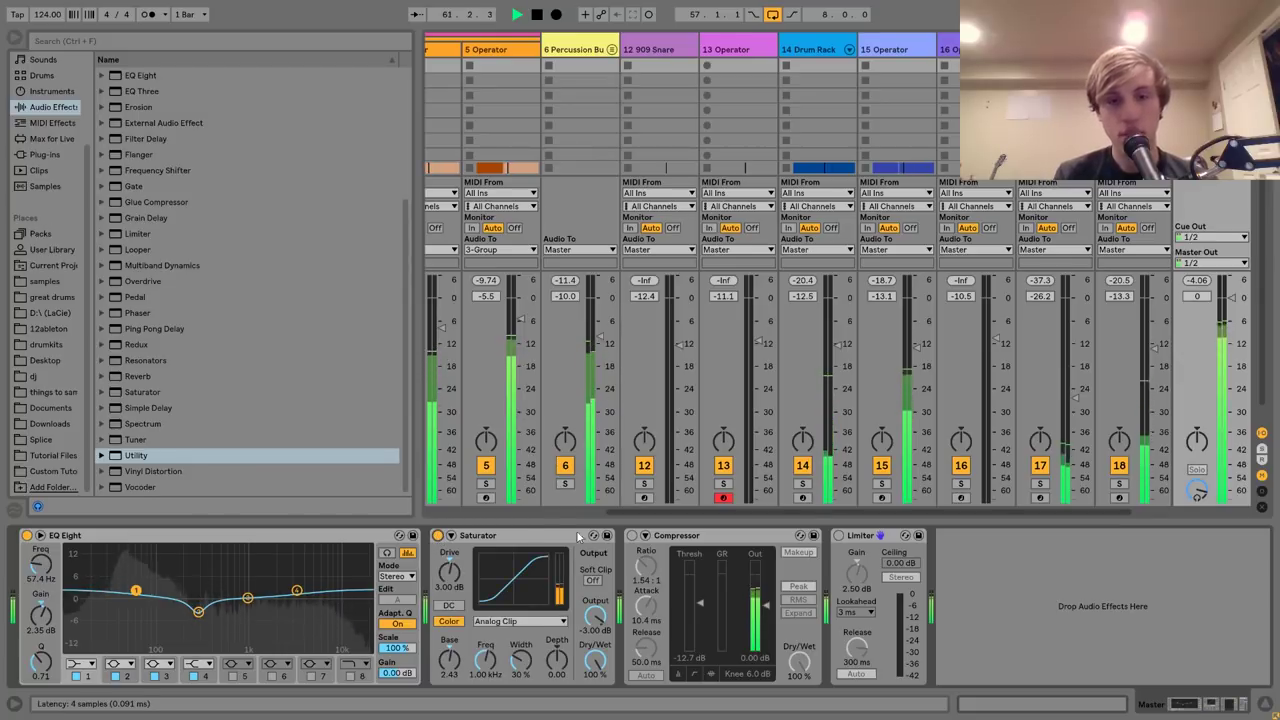
left_click(631, 535)
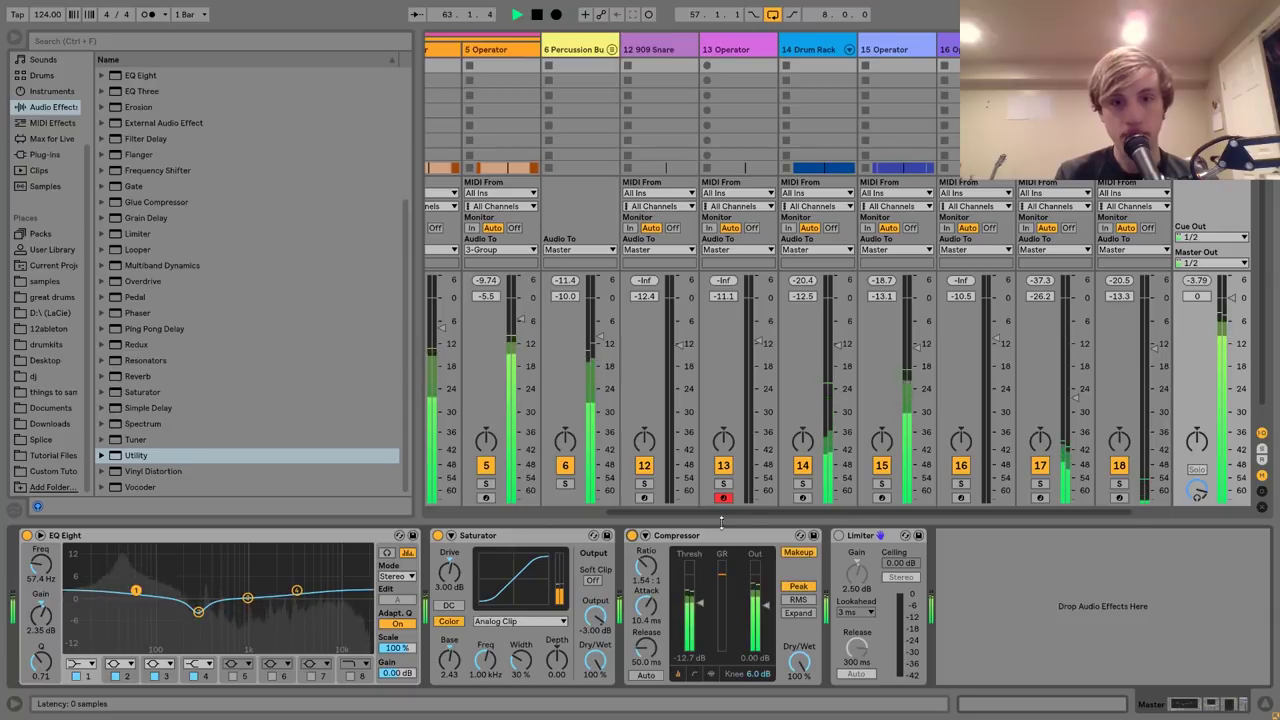
left_click(838, 535)
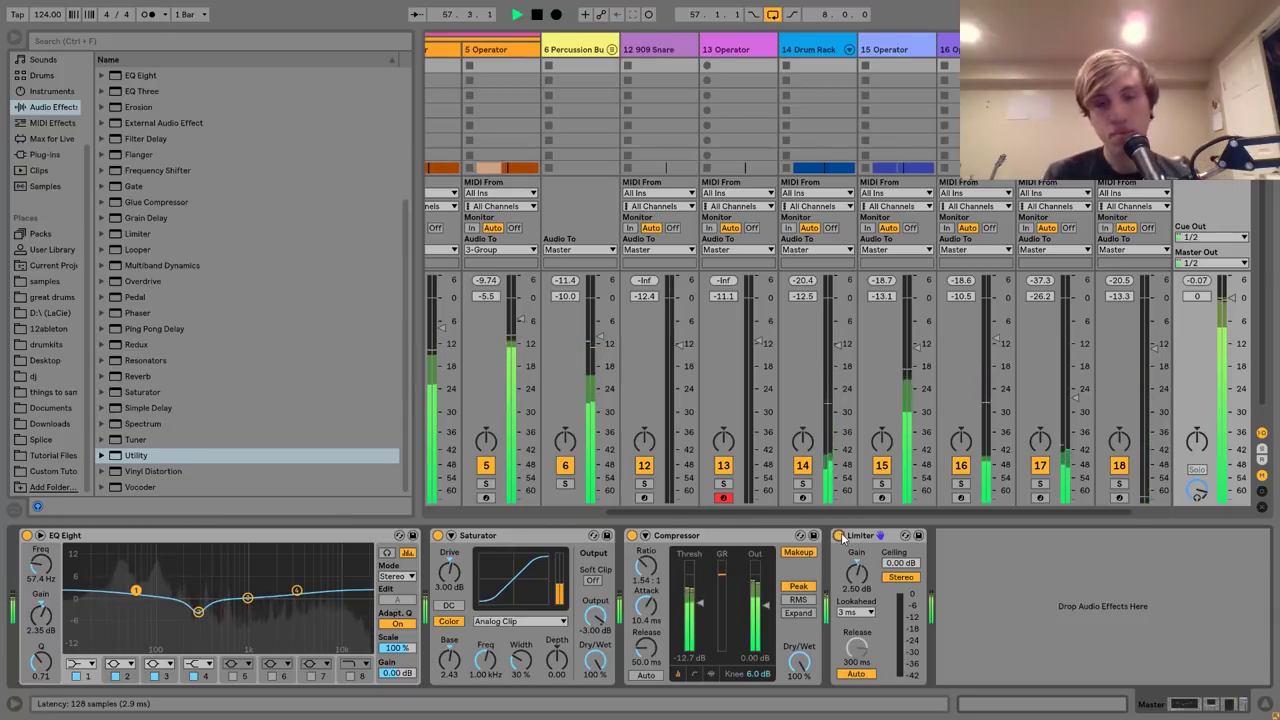
left_click(865, 537)
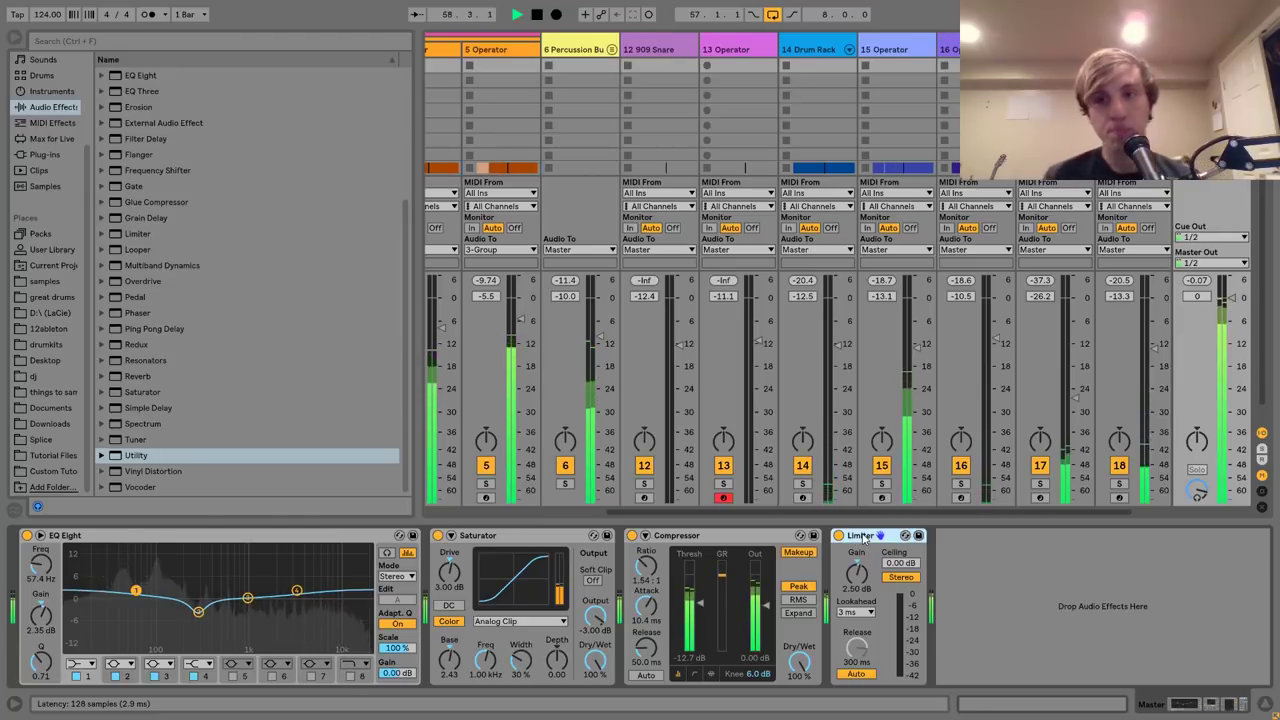
key("space")
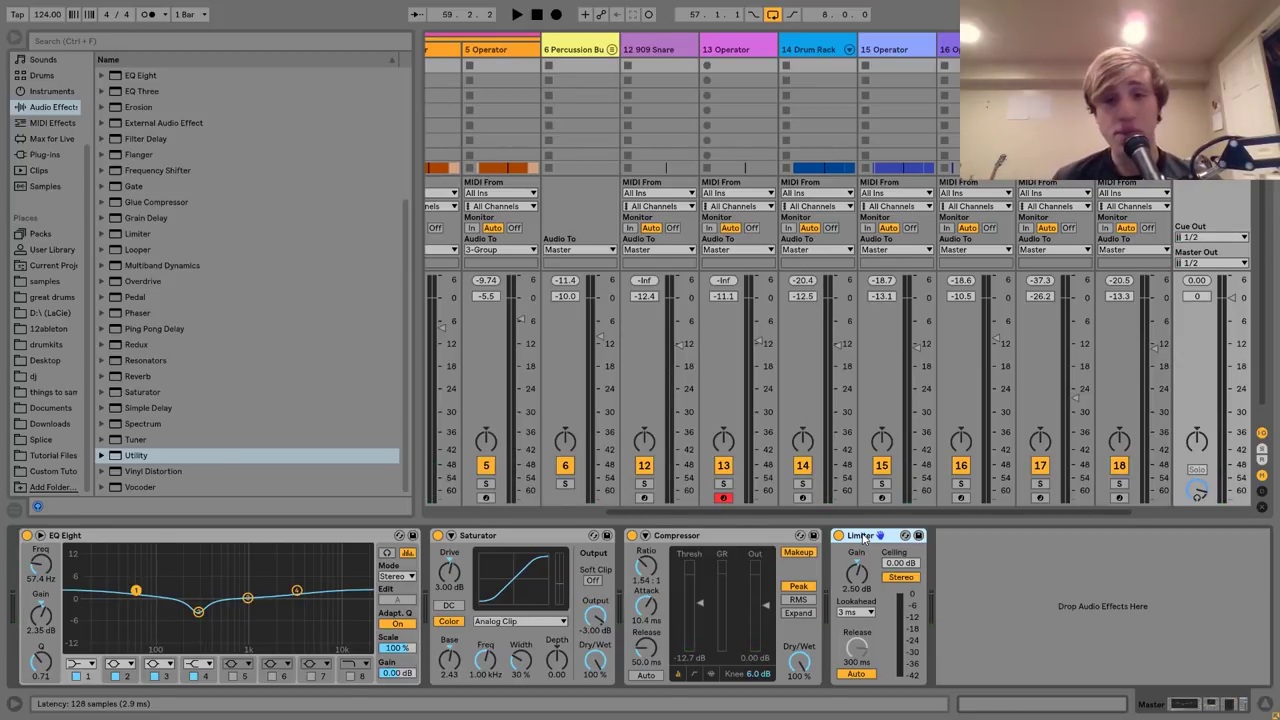
Switch to the full arrangement, turn off looping and collapse all tracks.
key("Tab")
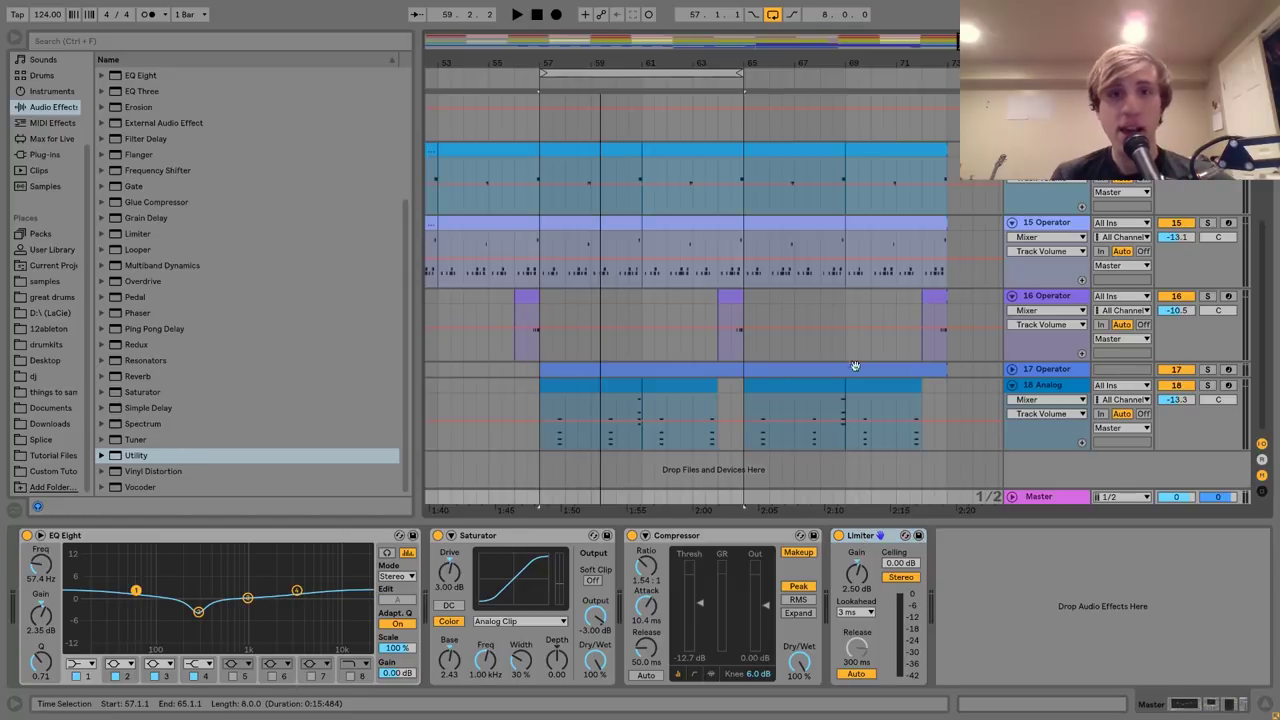
left_click_drag(945, 41, 945, 12)
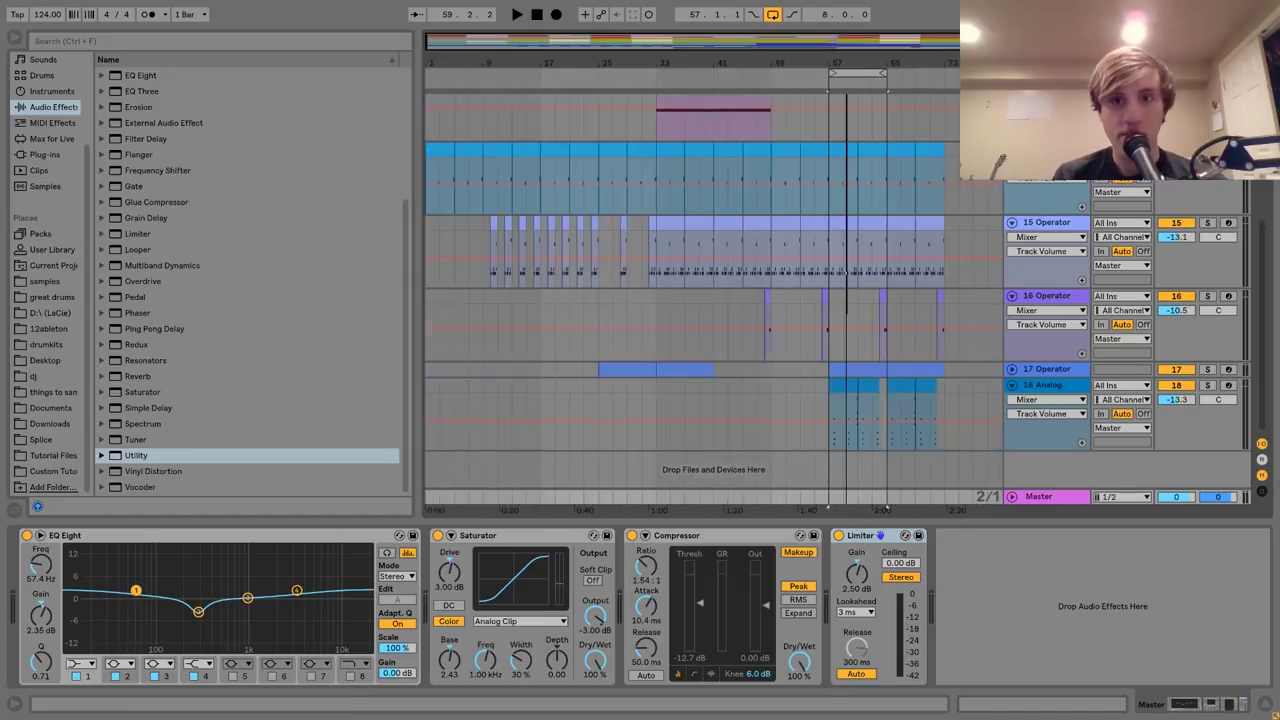
left_click(771, 17)
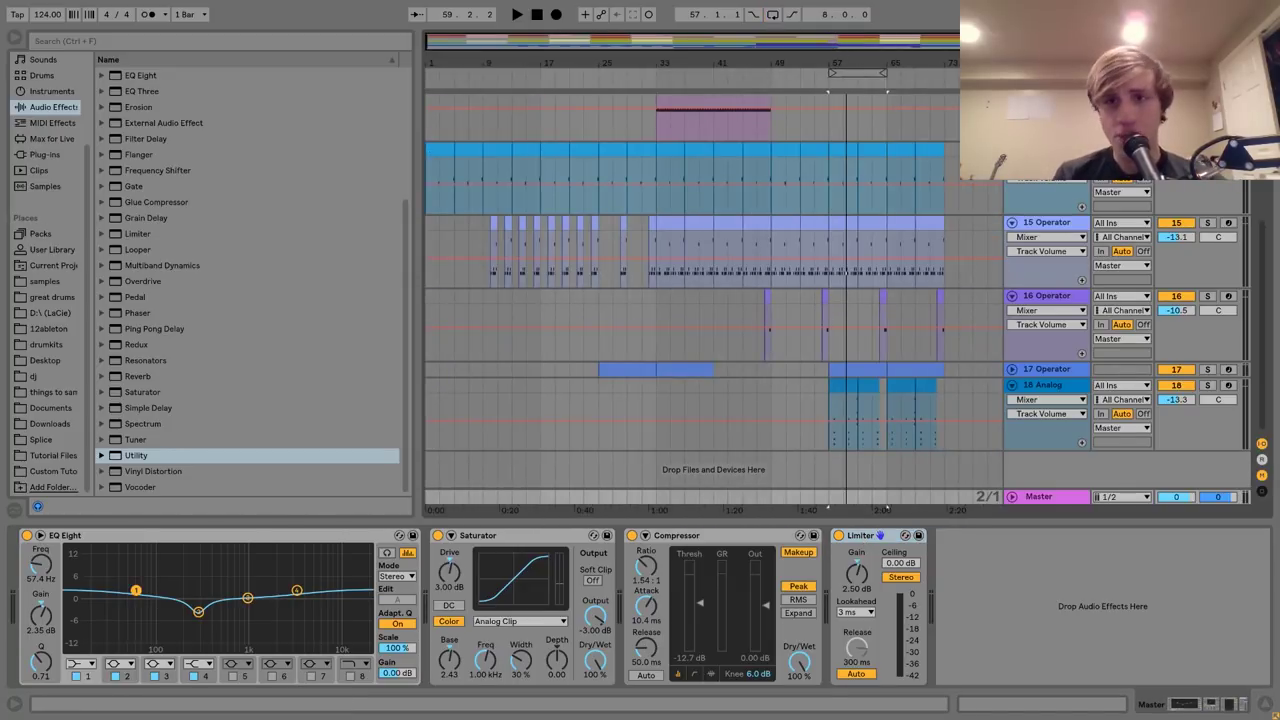
left_click(768, 190)
key("ctrl+a")
key("u")
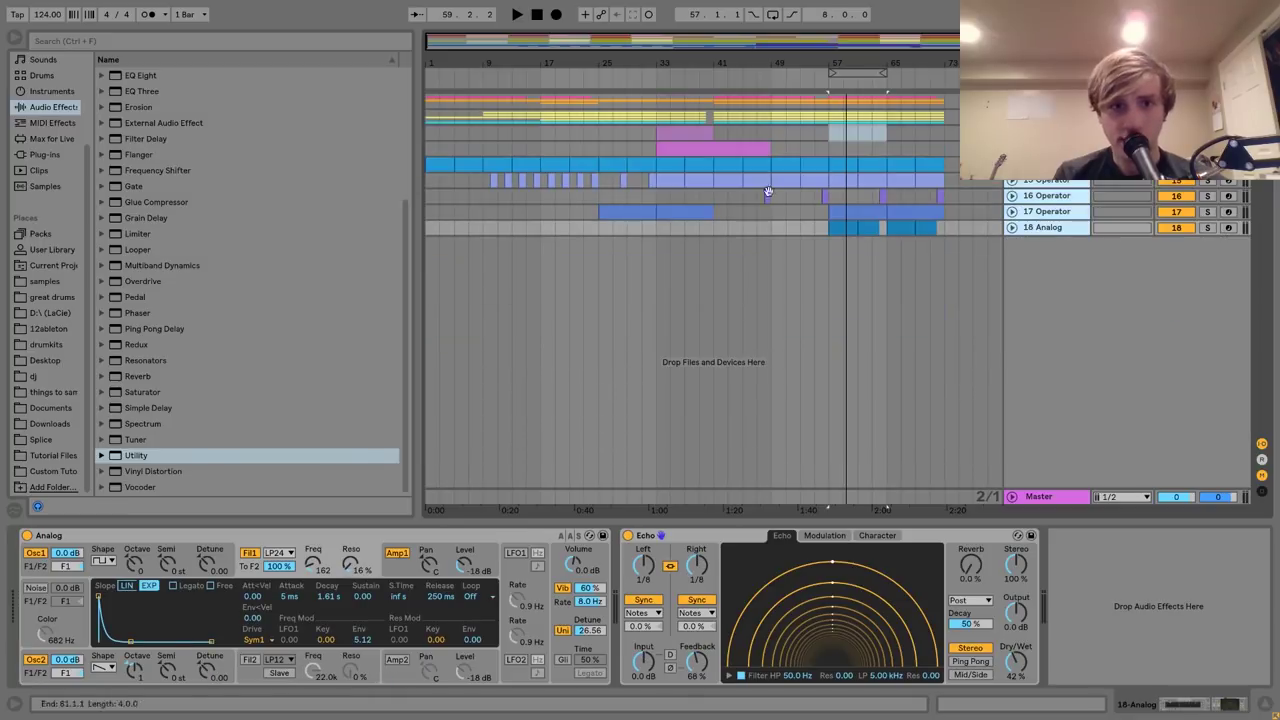
Play the whole arrangement from bar 1 to its end past bar 73 and stop playback.
left_click(428, 225)
key("space")
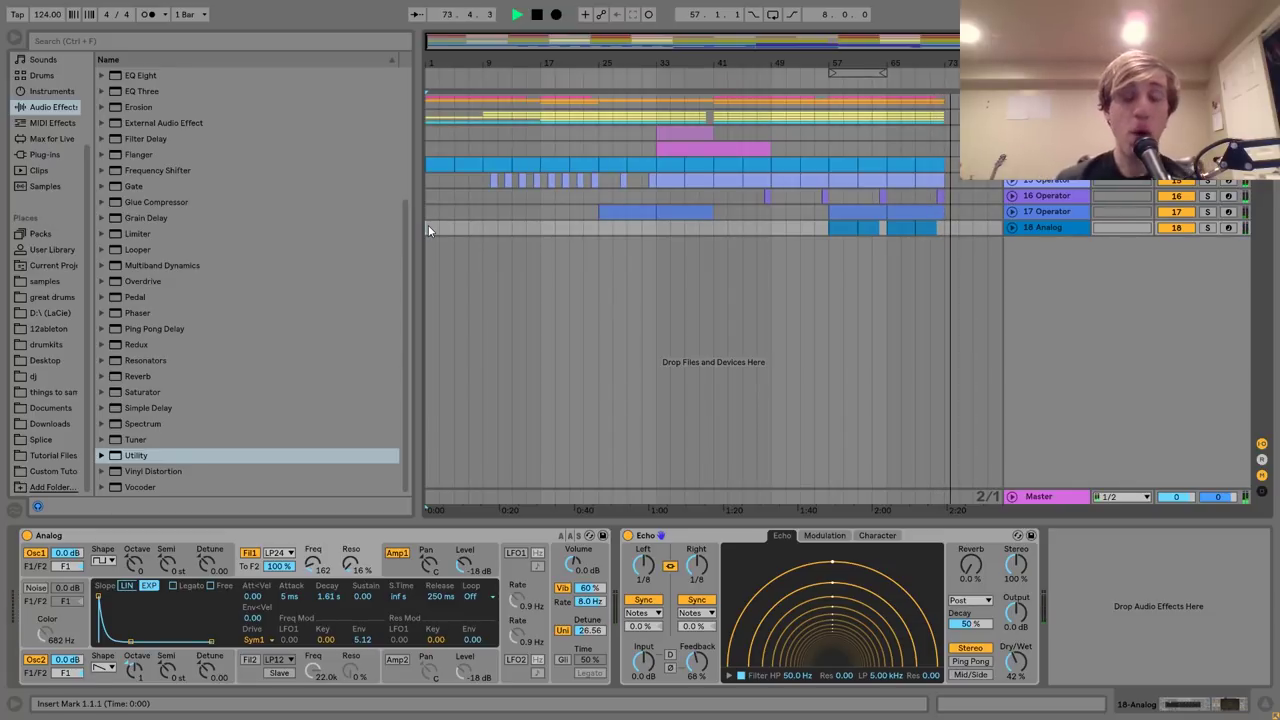
key("space")
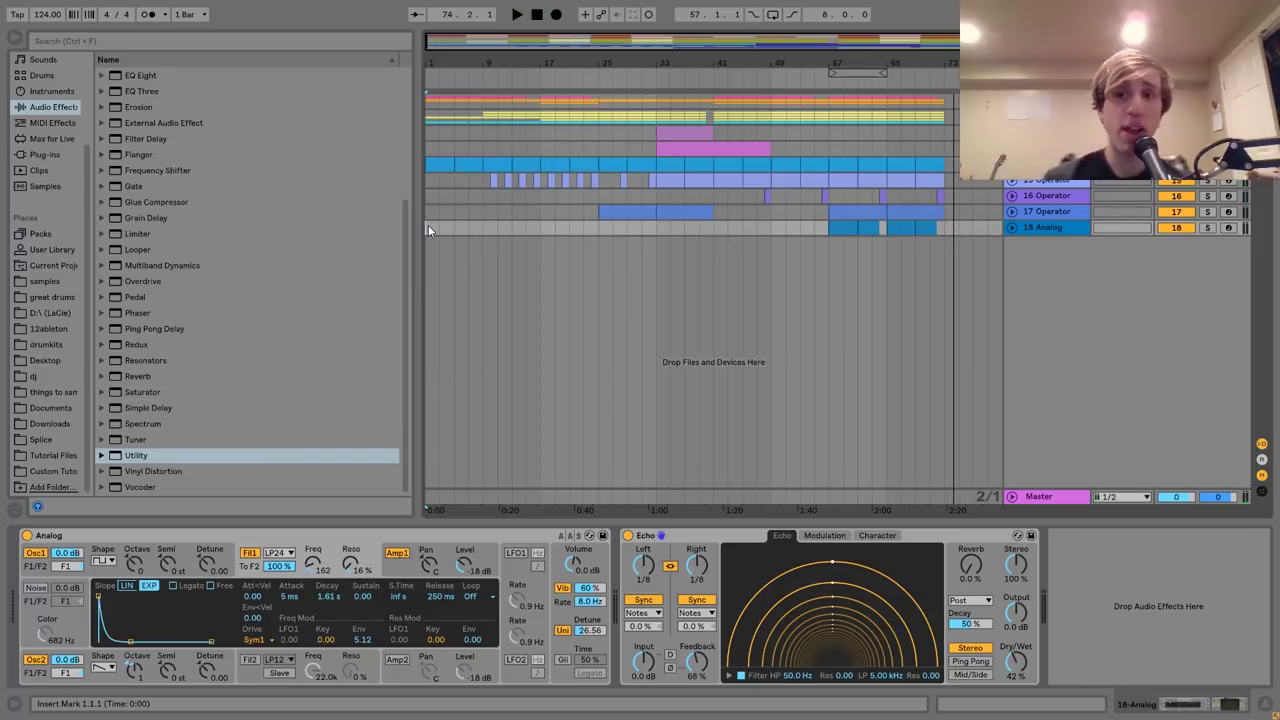